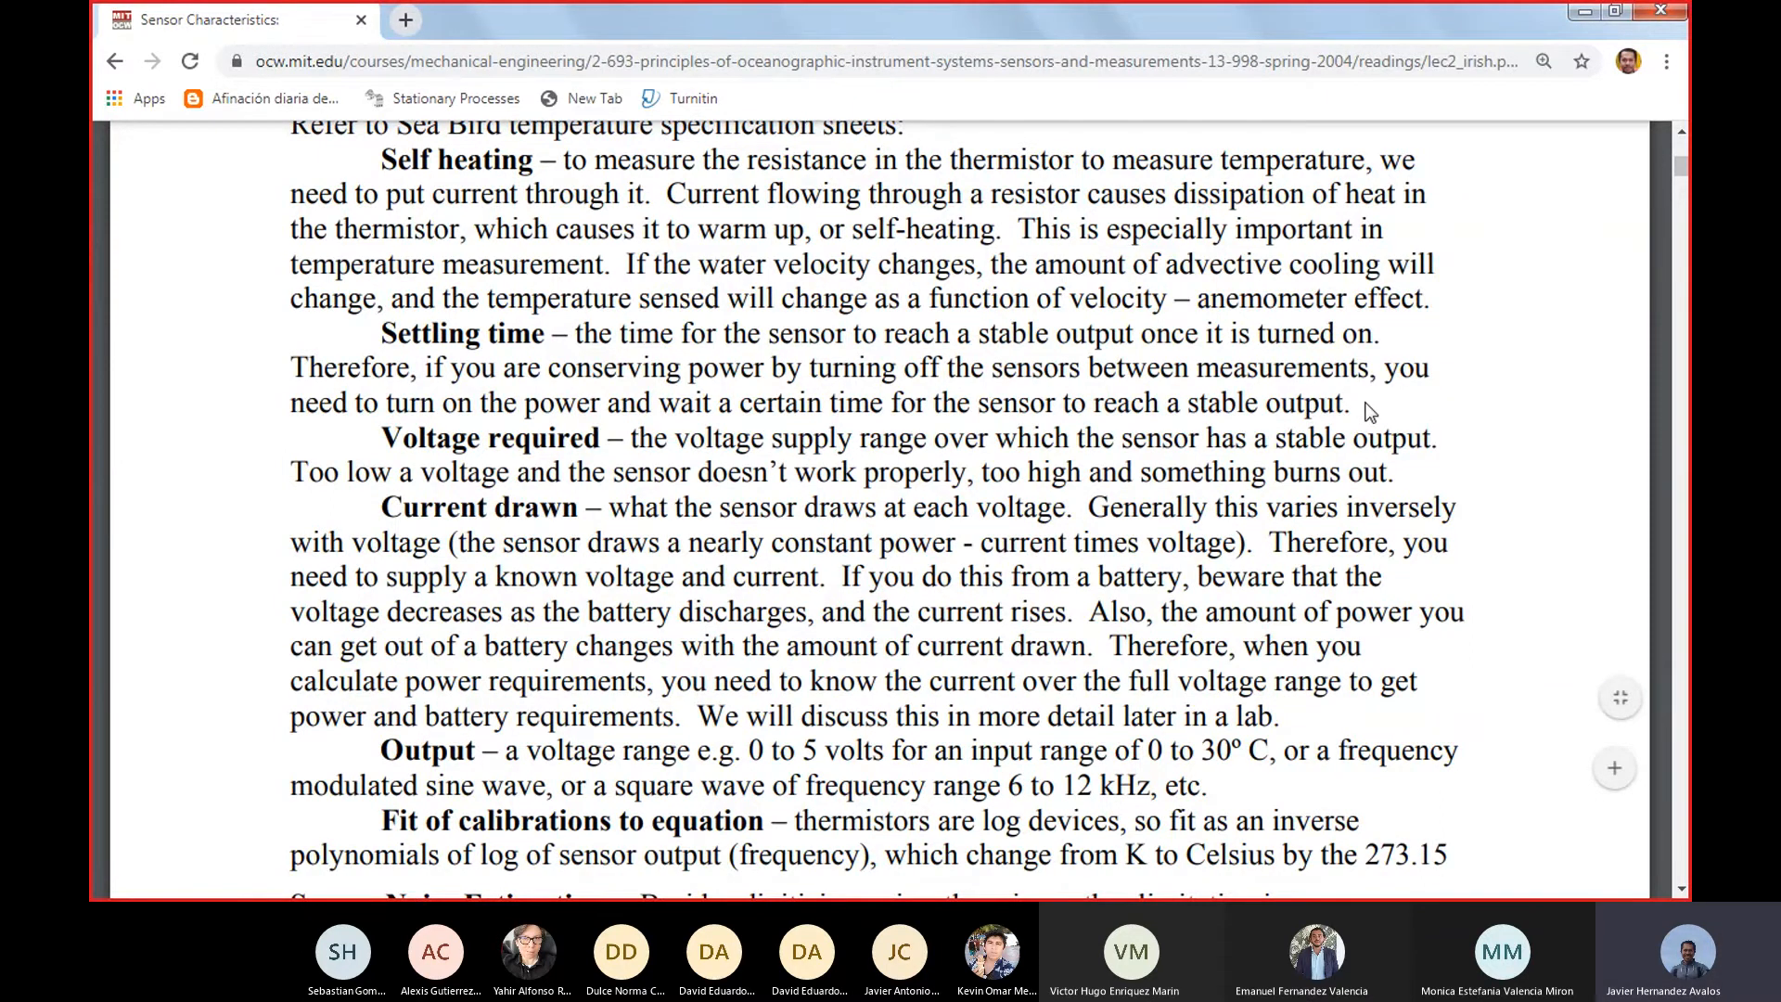
# Review the range, accuracy and resolution definitions in the sensor specification document, highlighting the Accuracy and Resolution terms
pyautogui.scroll(8, 1371, 412)
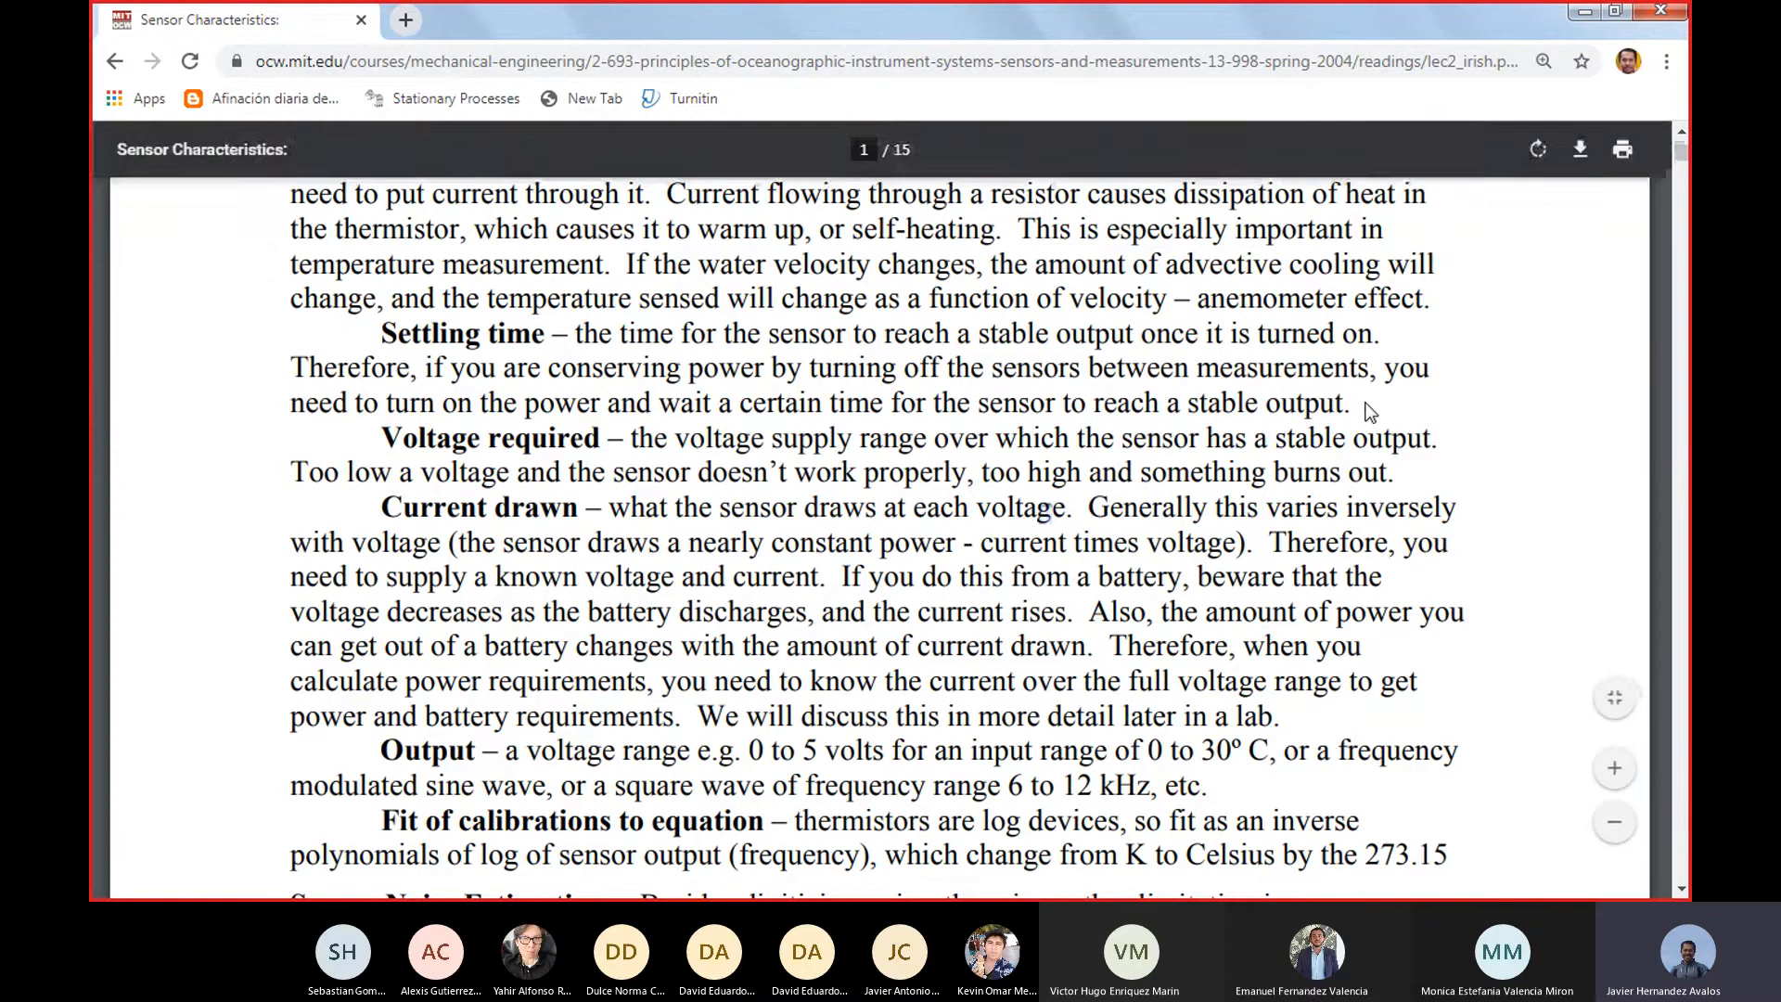
pyautogui.scroll(15, 1371, 412)
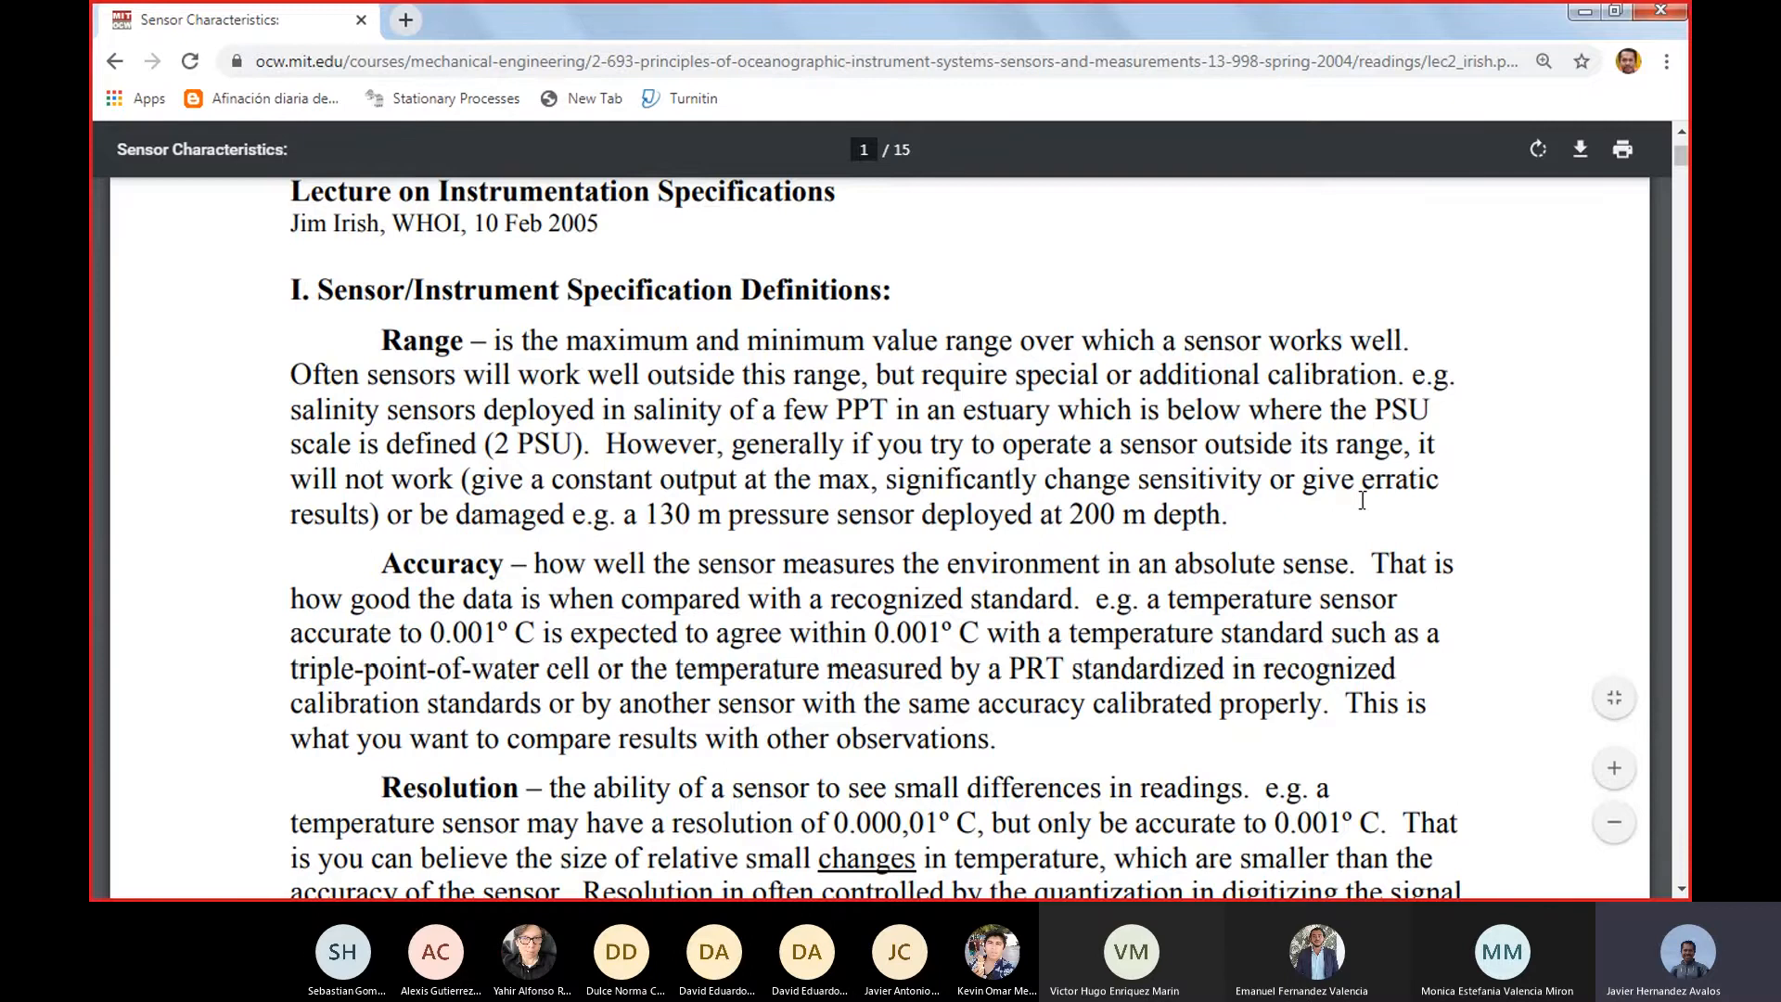
pyautogui.scroll(-3, 1362, 500)
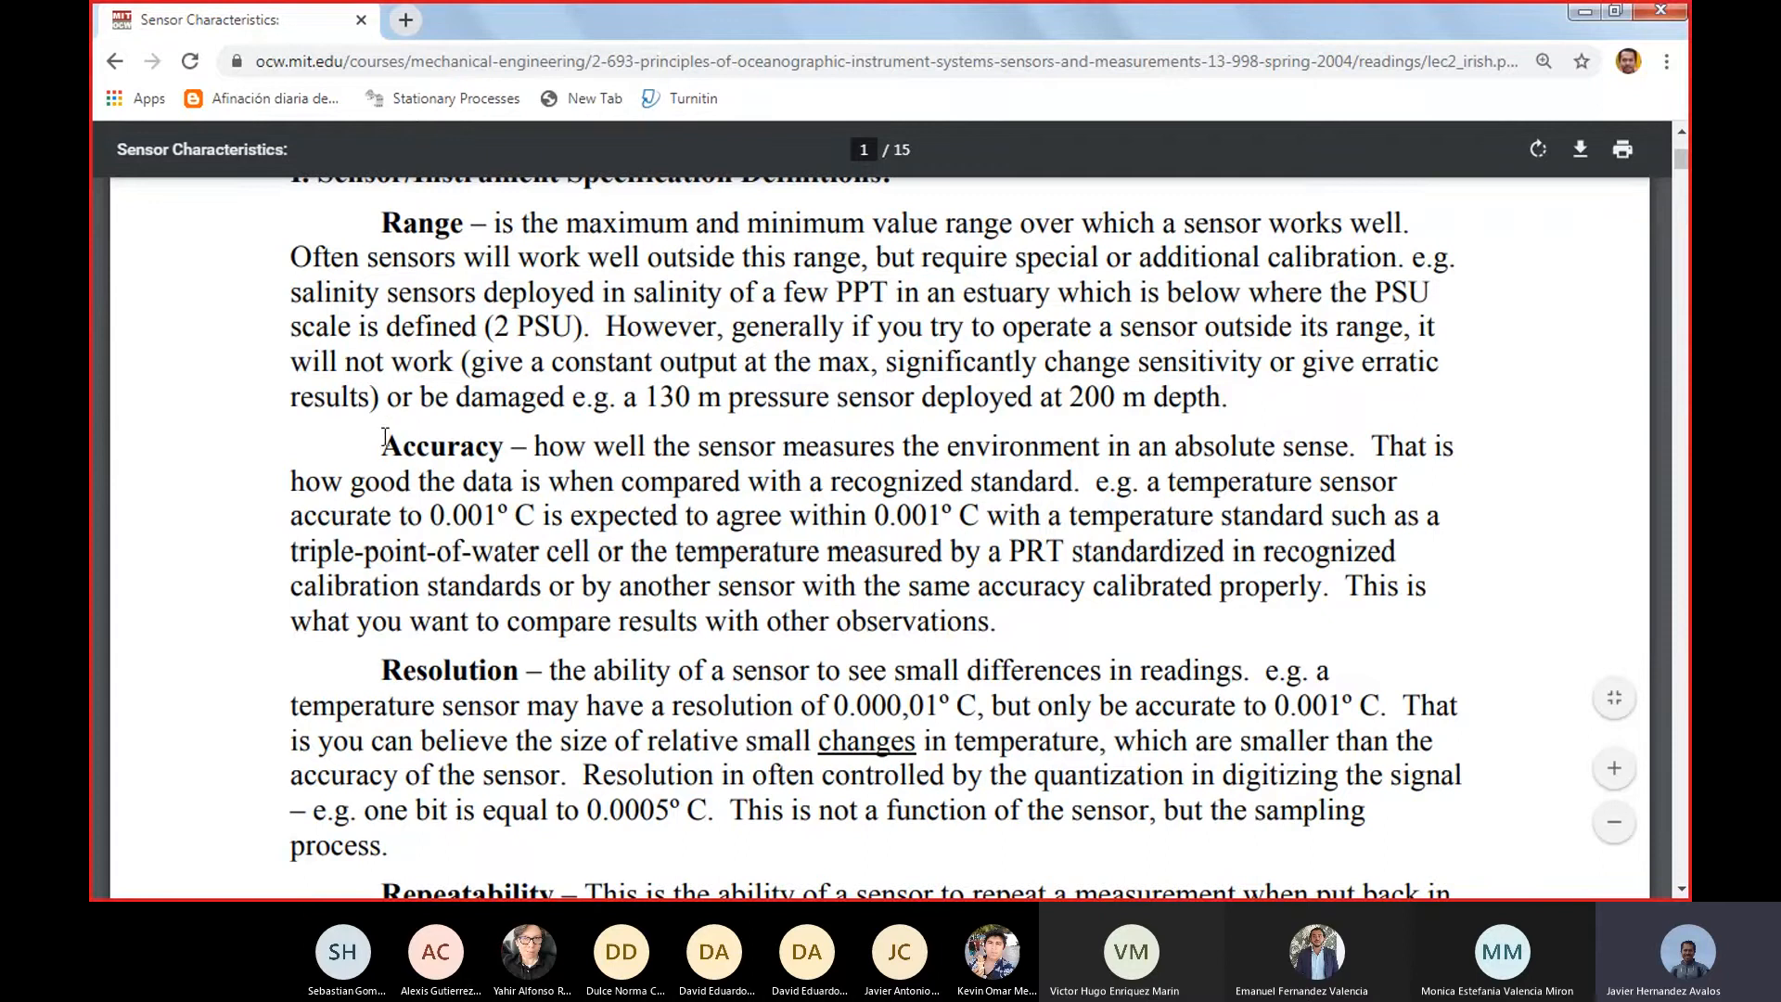
pyautogui.moveTo(513, 446); pyautogui.dragTo(382, 447)
pyautogui.click(673, 450)
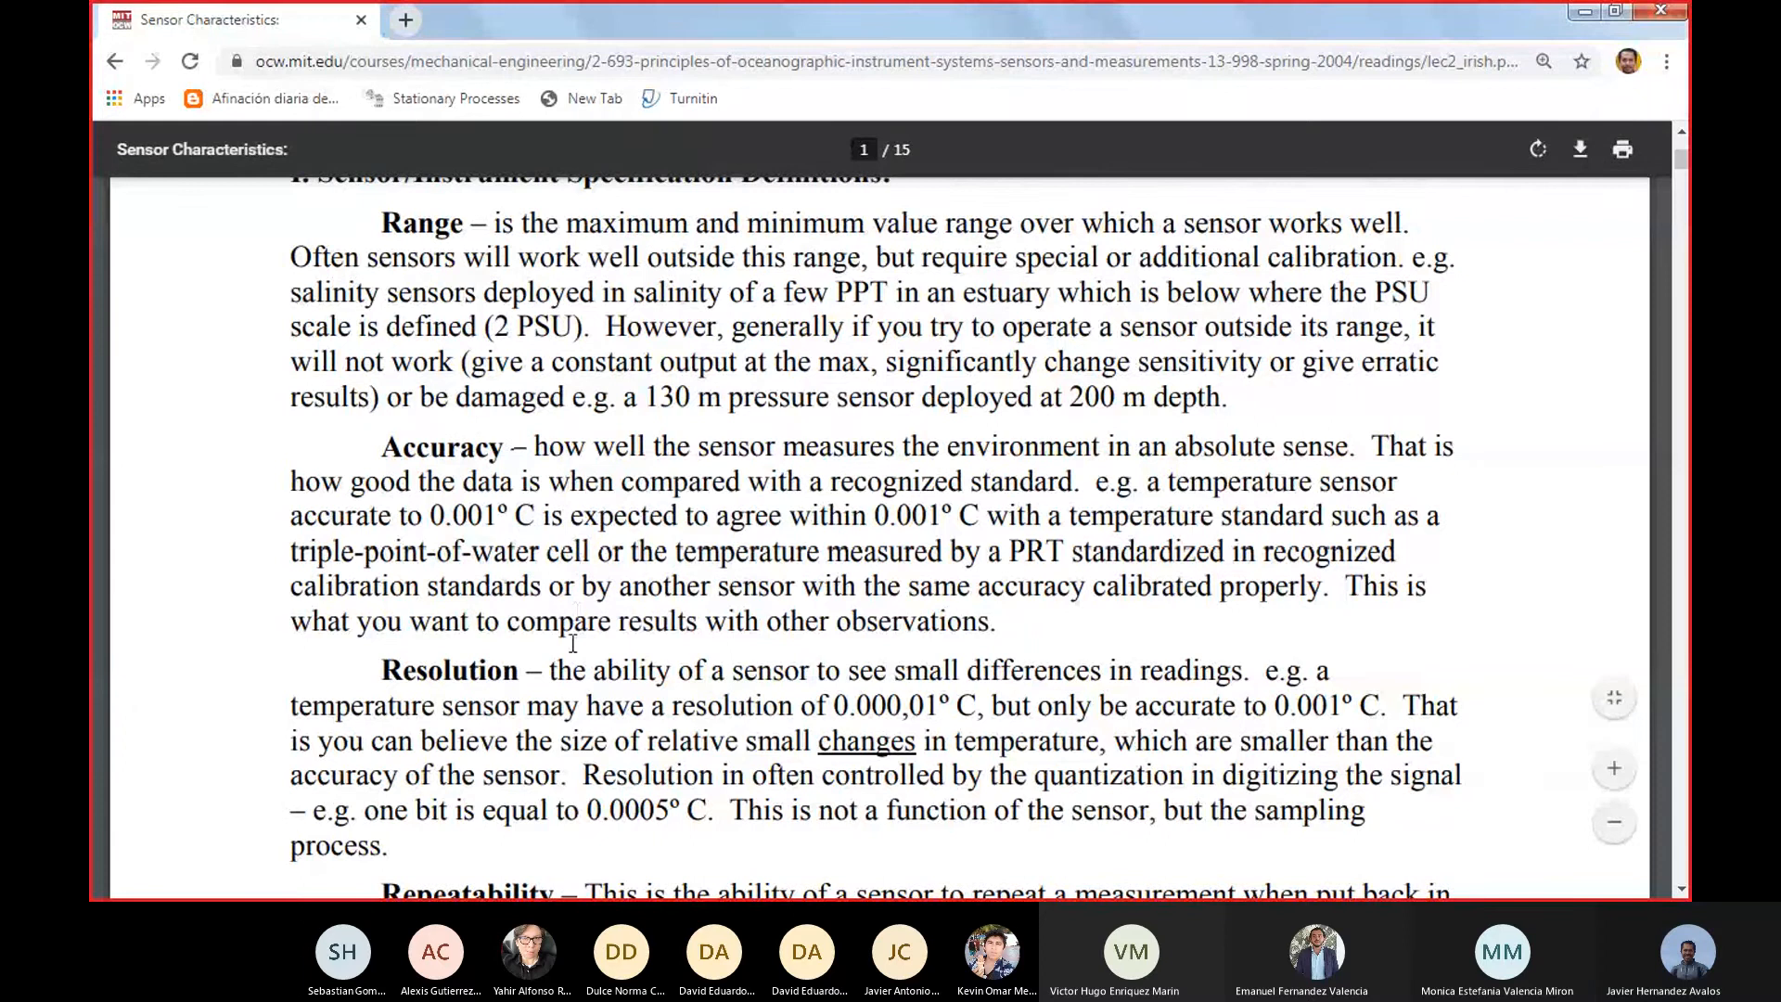
pyautogui.scroll(-3, 491, 455)
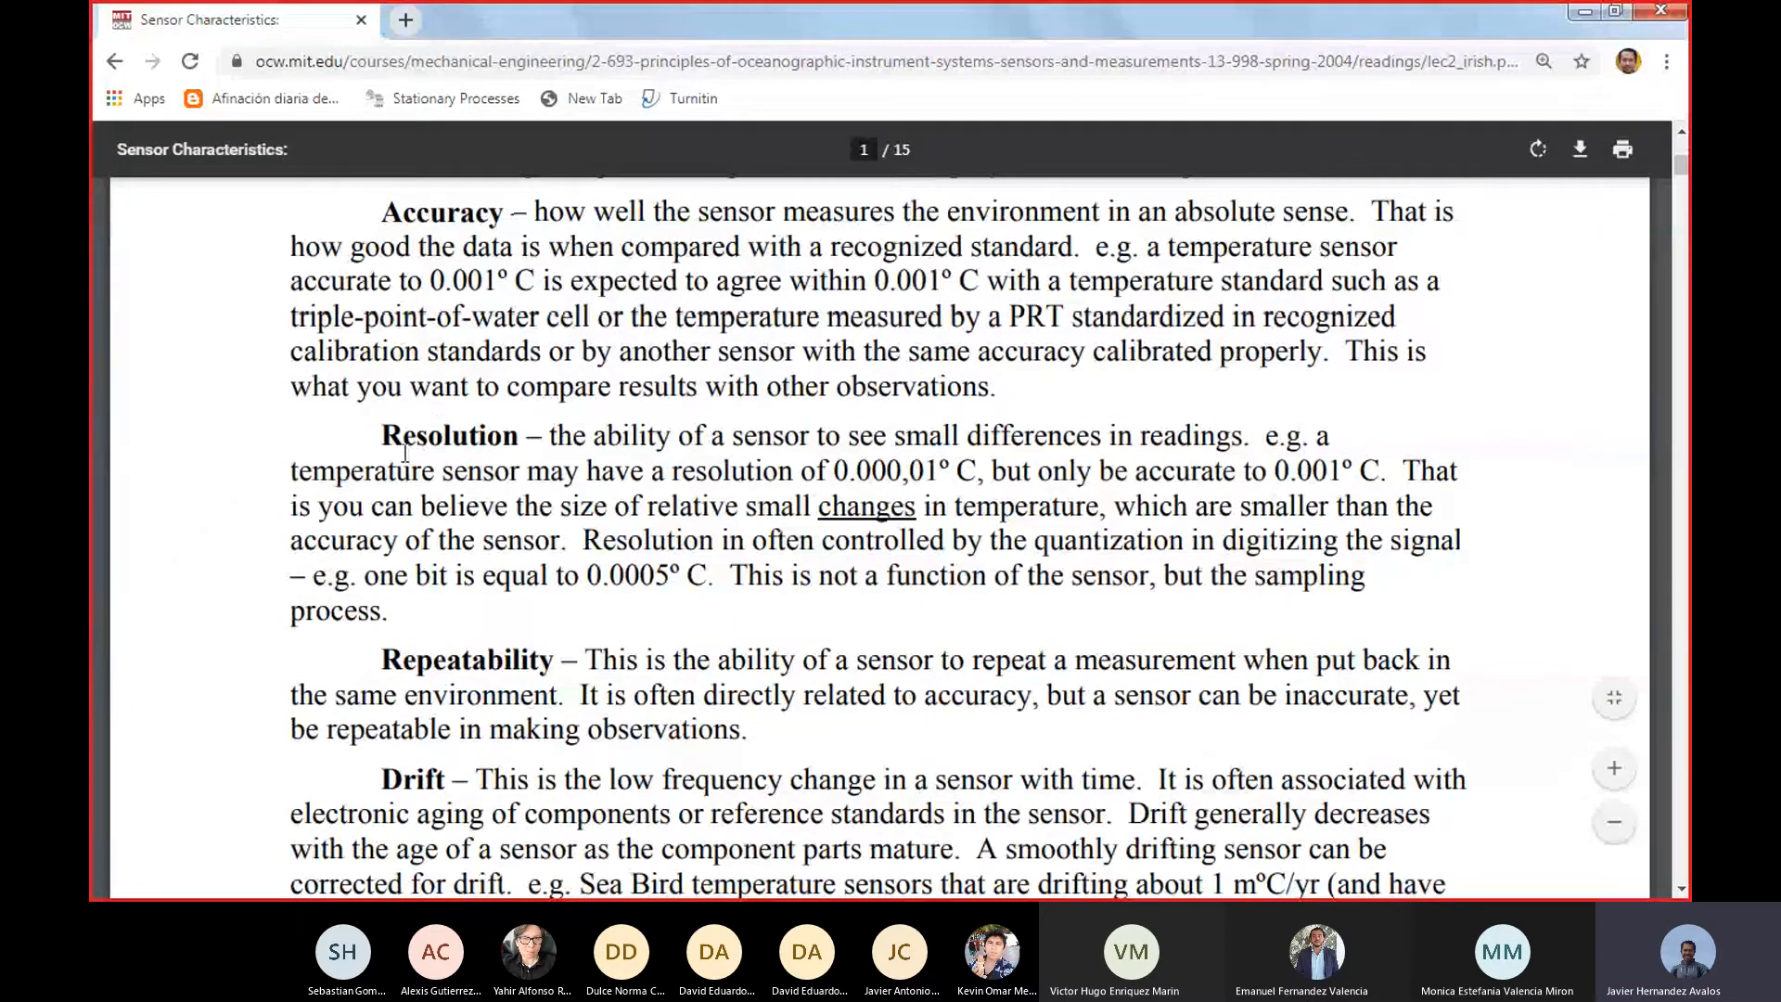
pyautogui.moveTo(381, 436); pyautogui.dragTo(525, 436)
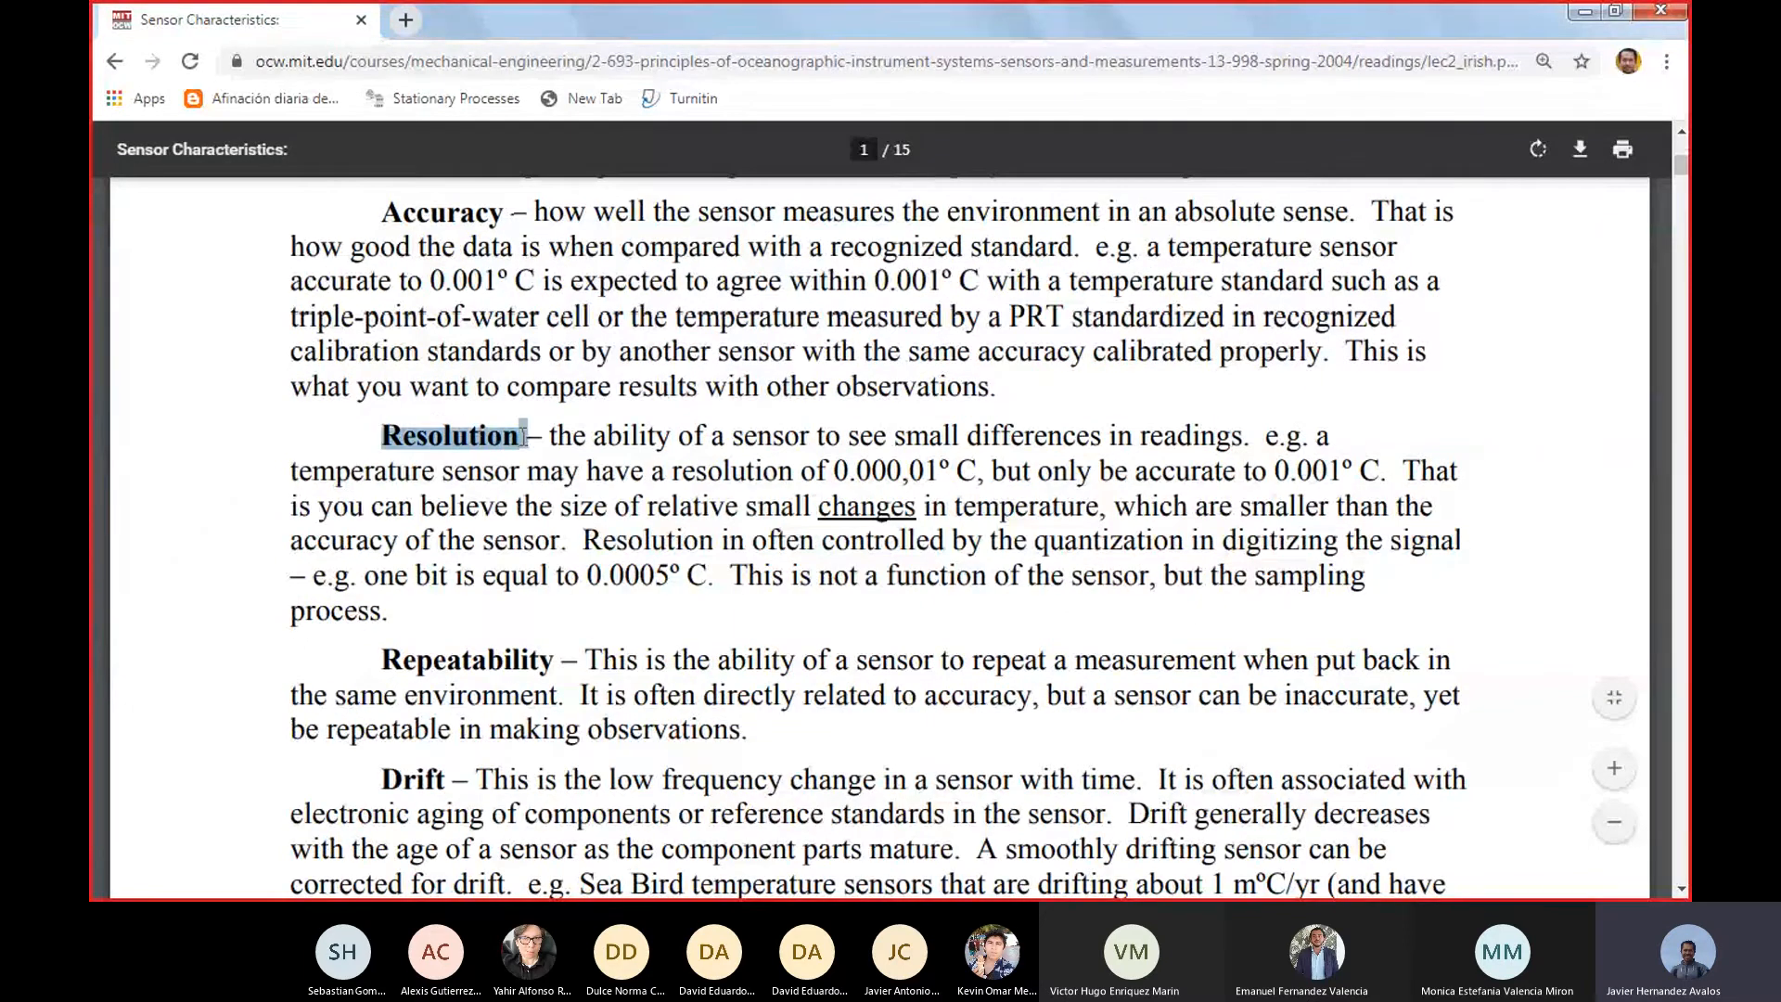
pyautogui.click(520, 492)
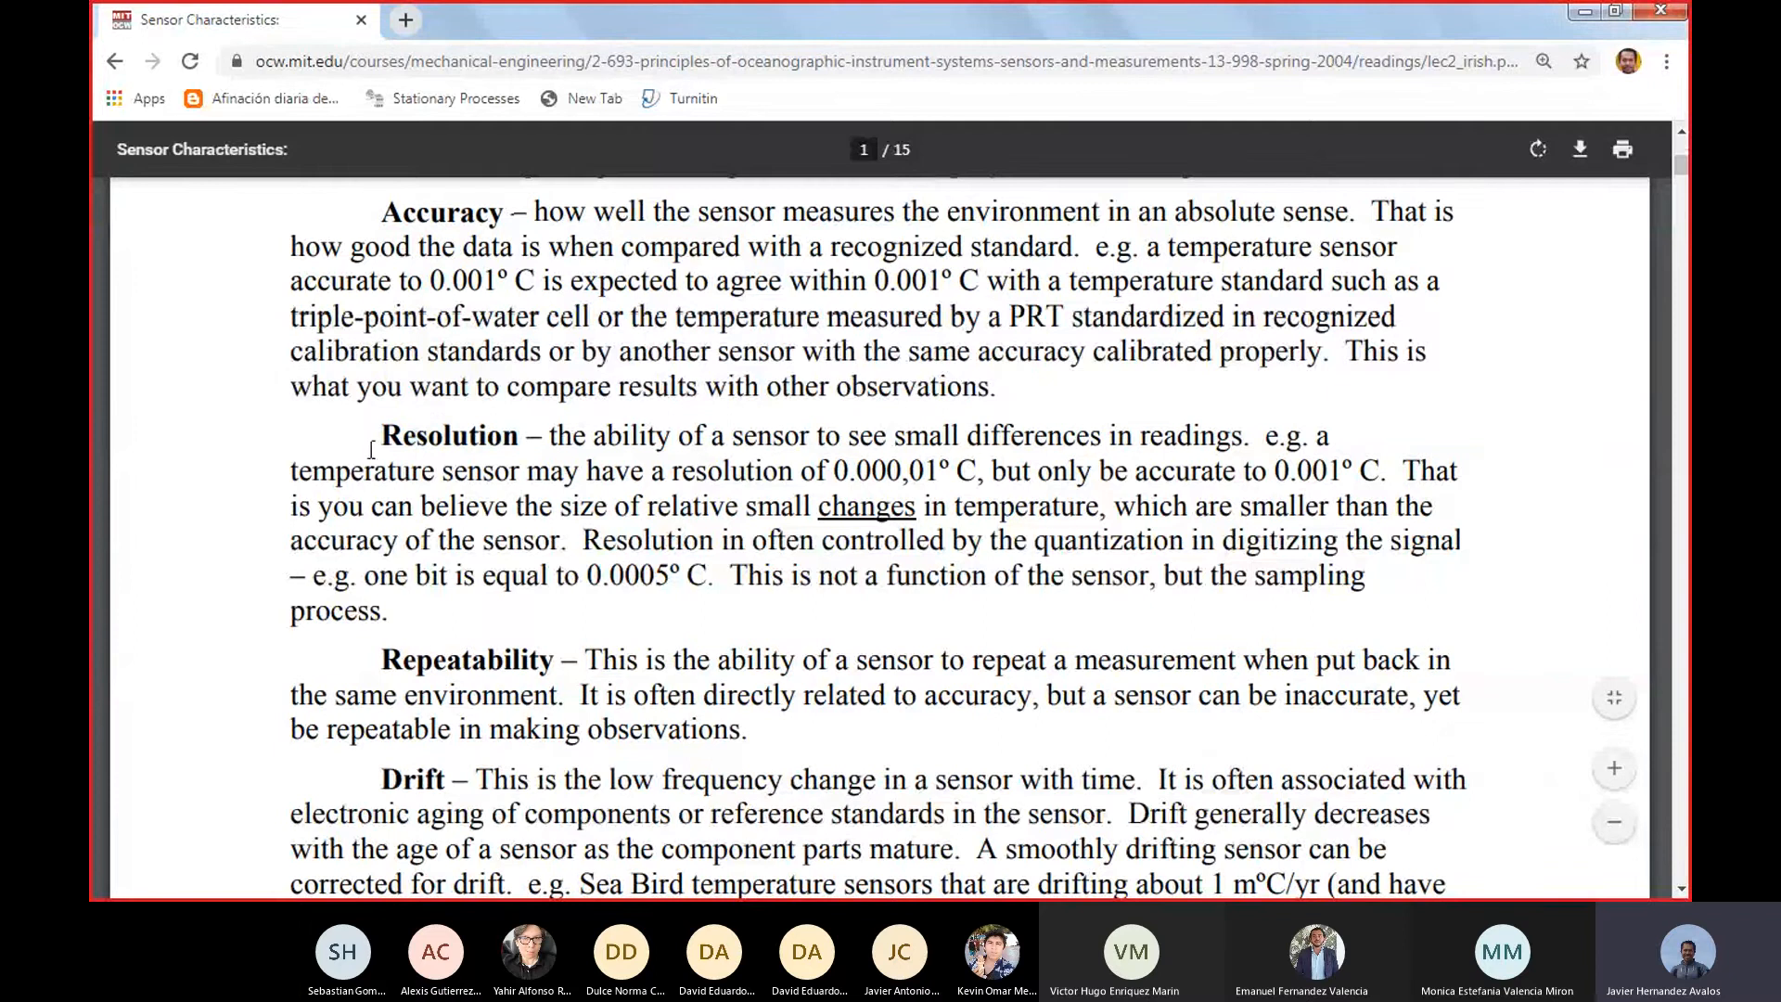
pyautogui.moveTo(383, 436); pyautogui.dragTo(531, 441)
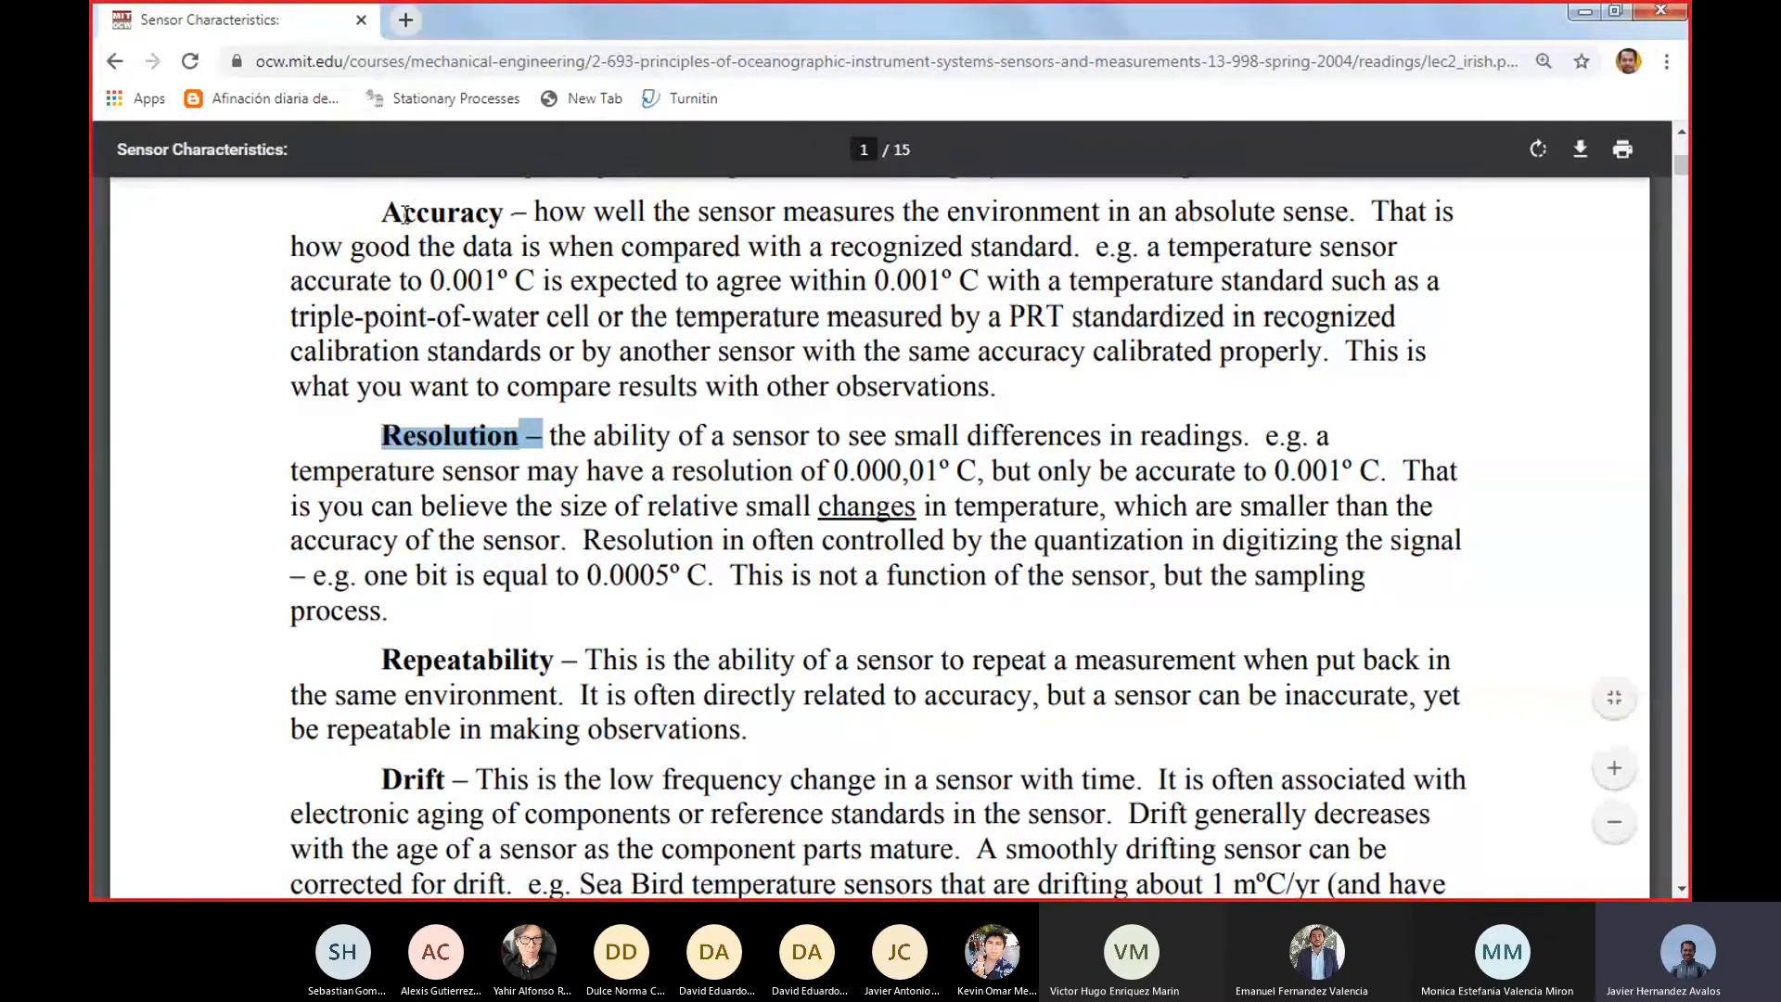
pyautogui.moveTo(384, 212); pyautogui.dragTo(518, 214)
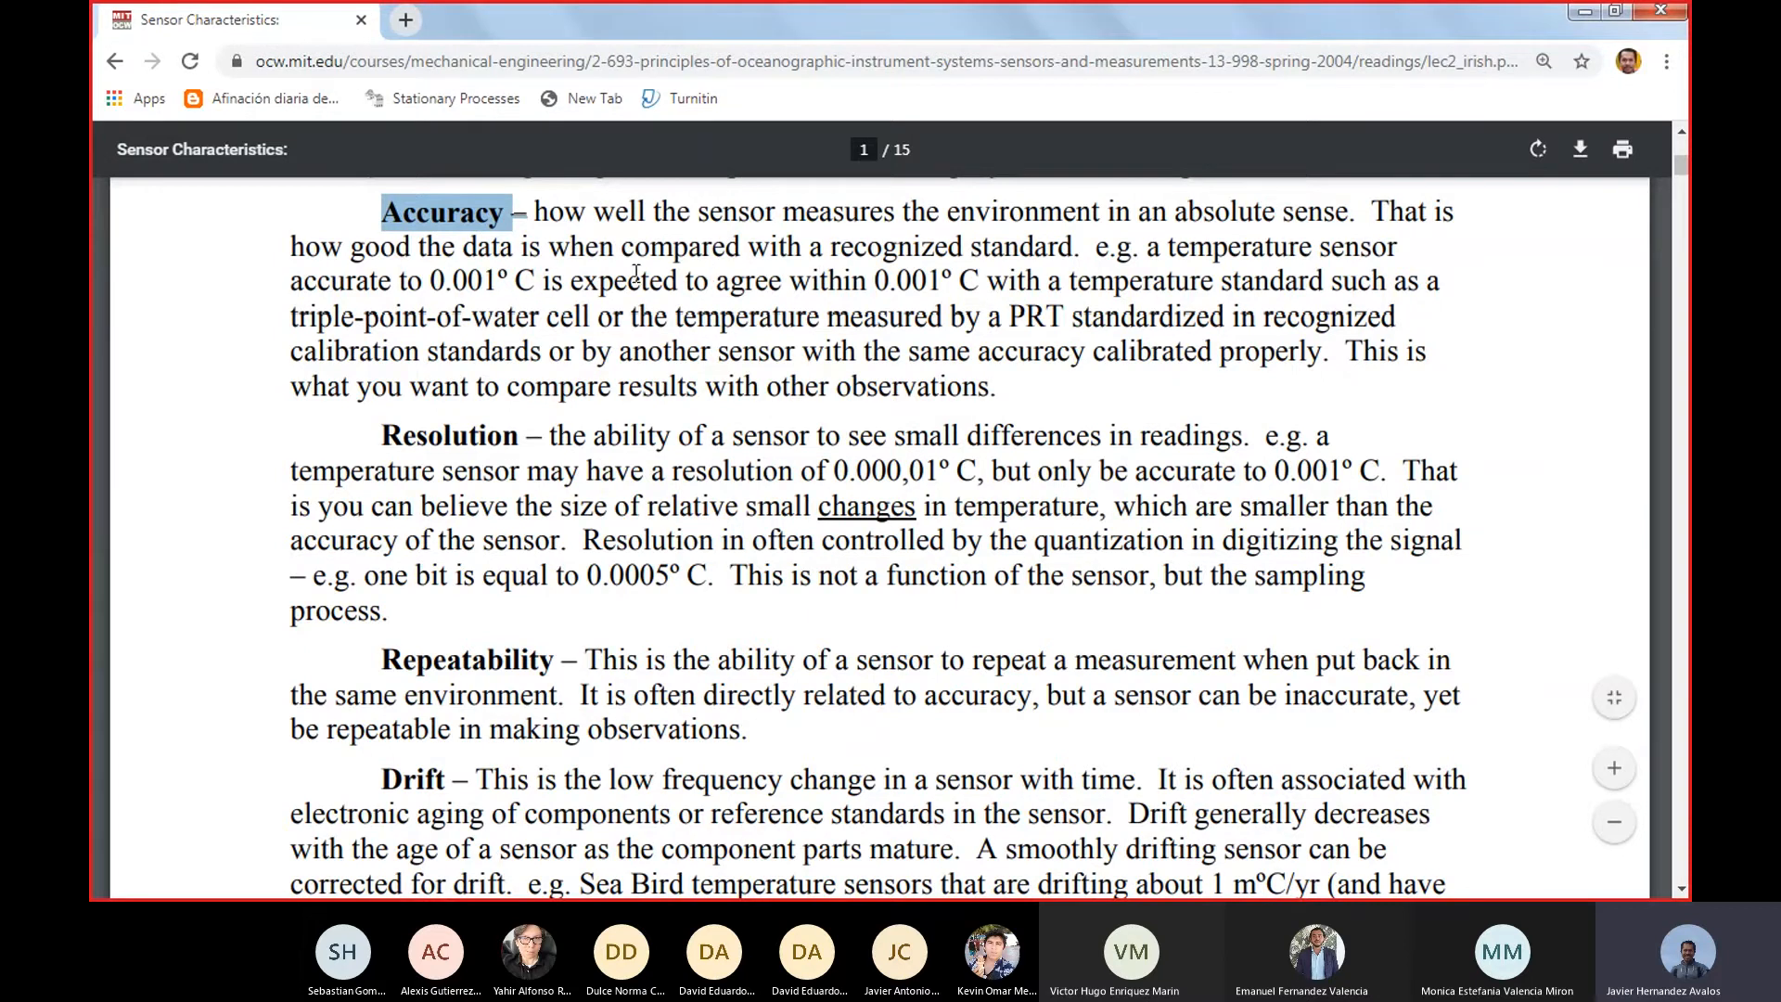
pyautogui.click(487, 439)
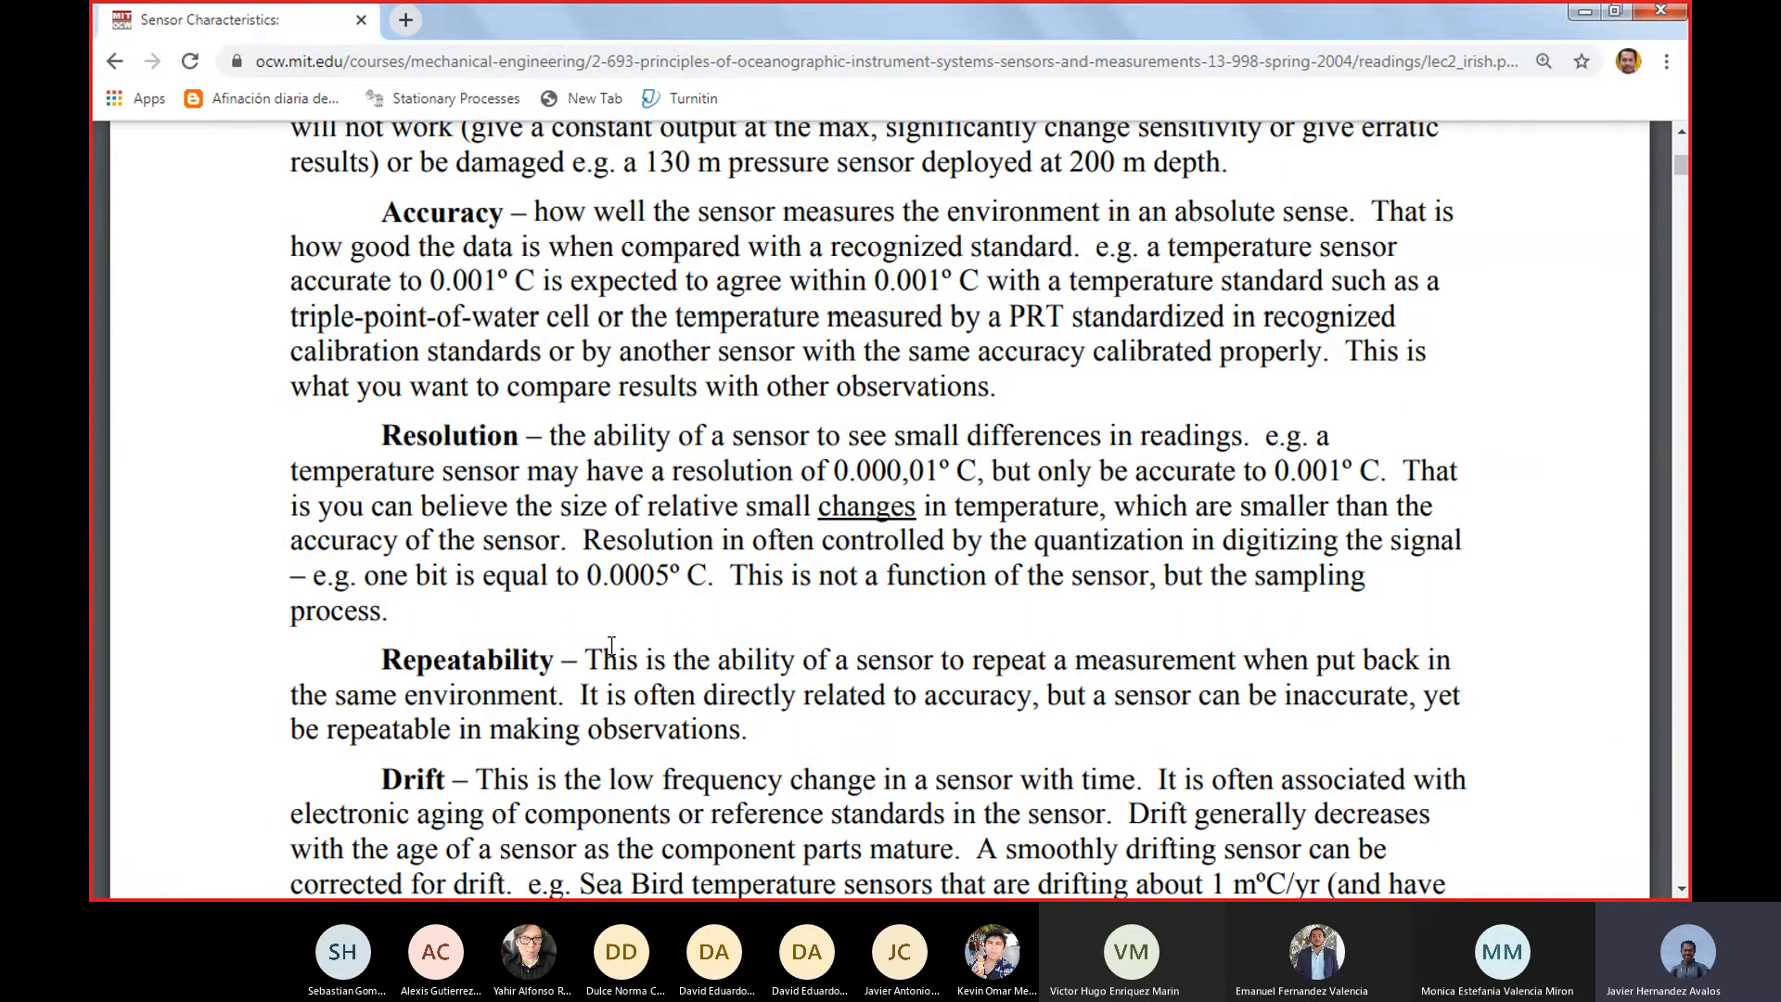
# Examine the repeatability, drift, hysteresis and stability definitions, highlighting the Stability and Hysteresis terms
pyautogui.scroll(-3, 512, 646)
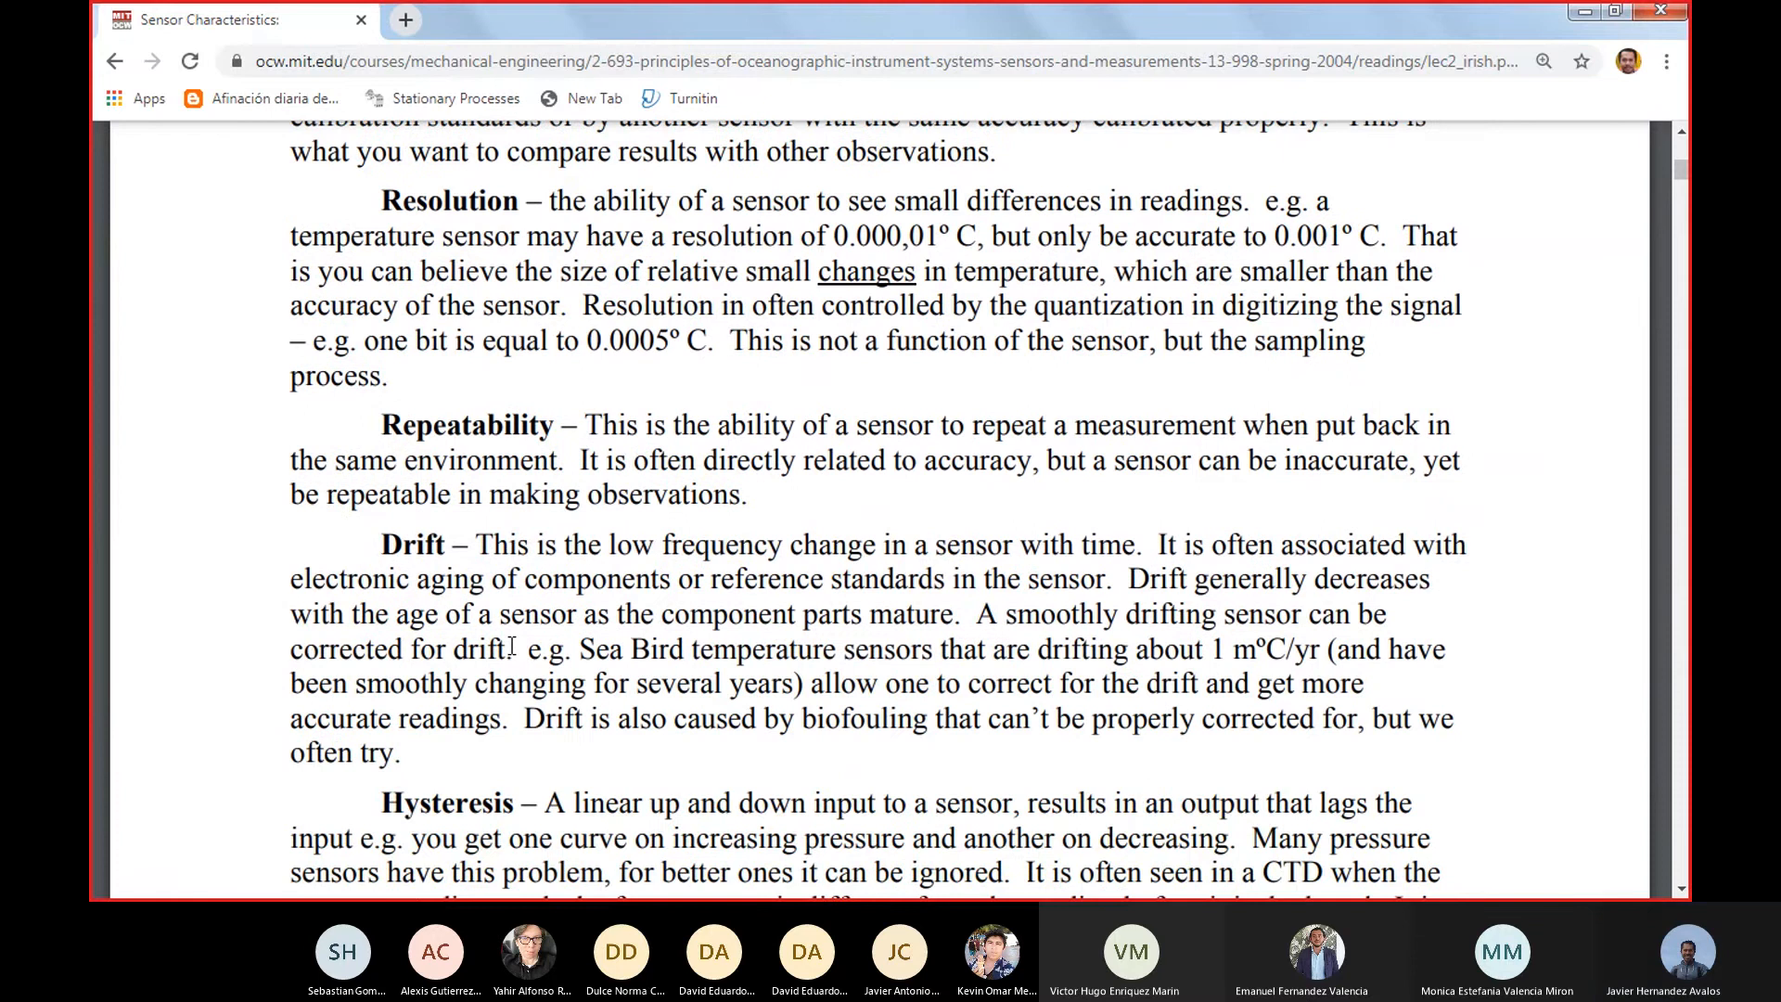
pyautogui.scroll(-3, 512, 646)
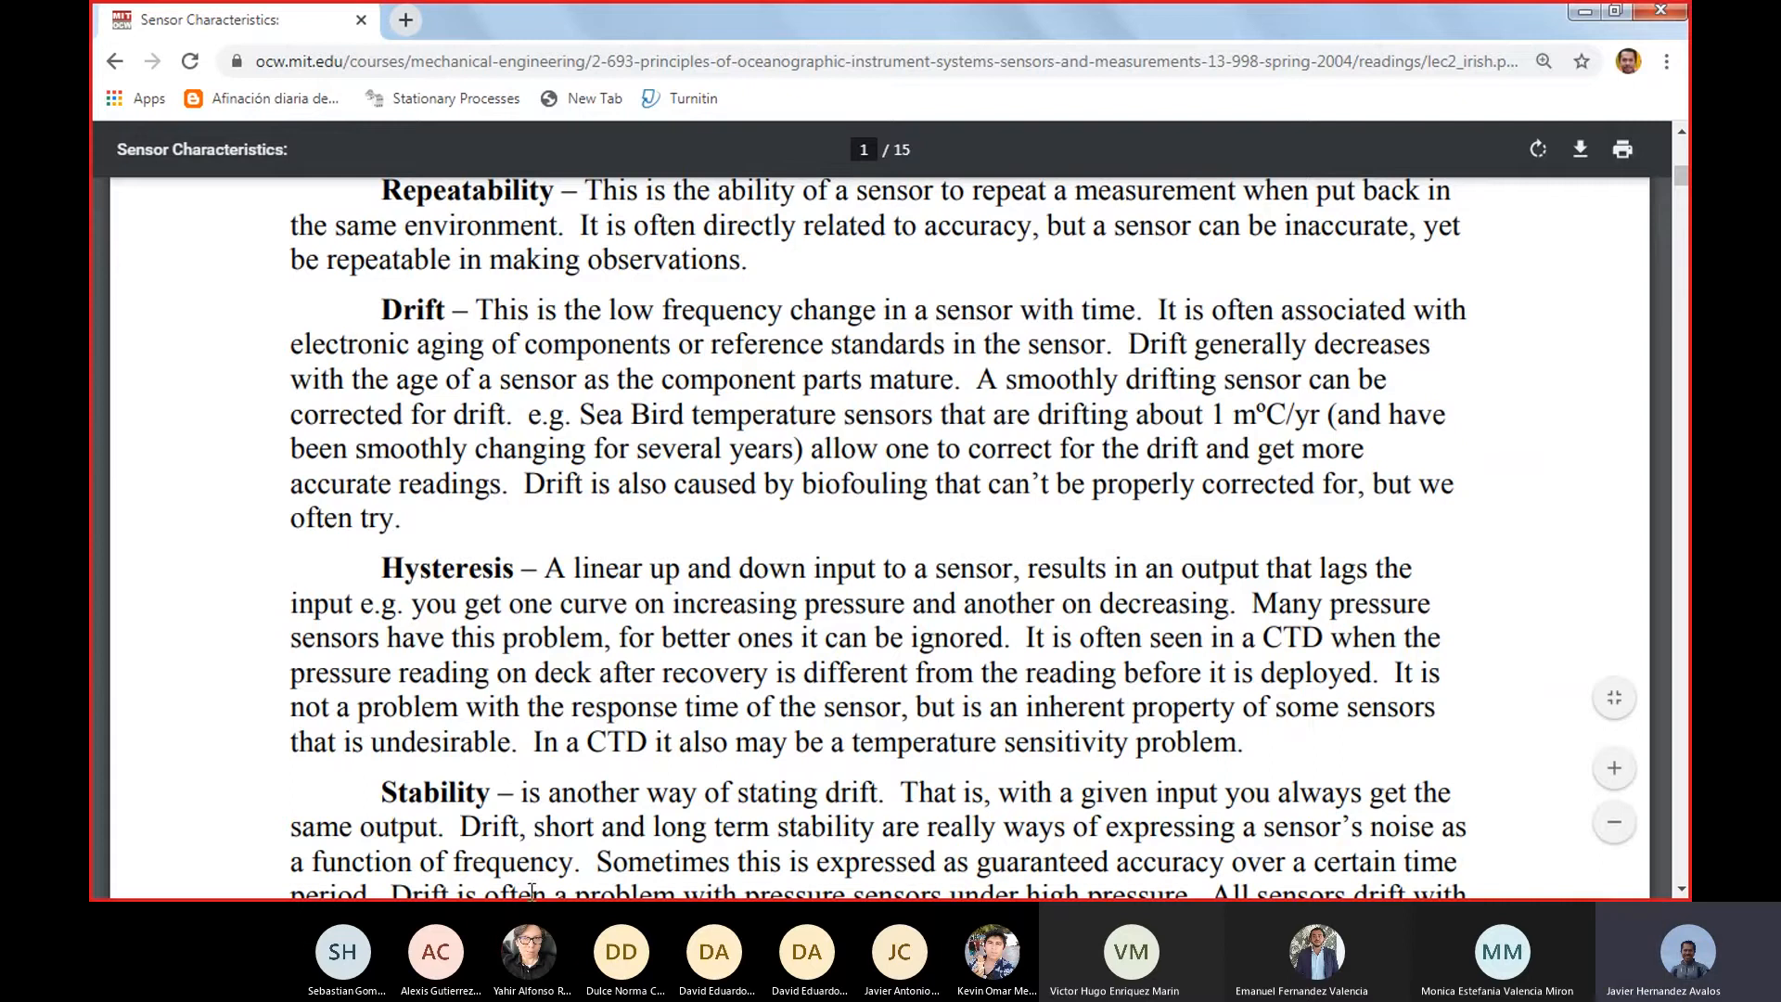
pyautogui.moveTo(381, 796); pyautogui.dragTo(492, 794)
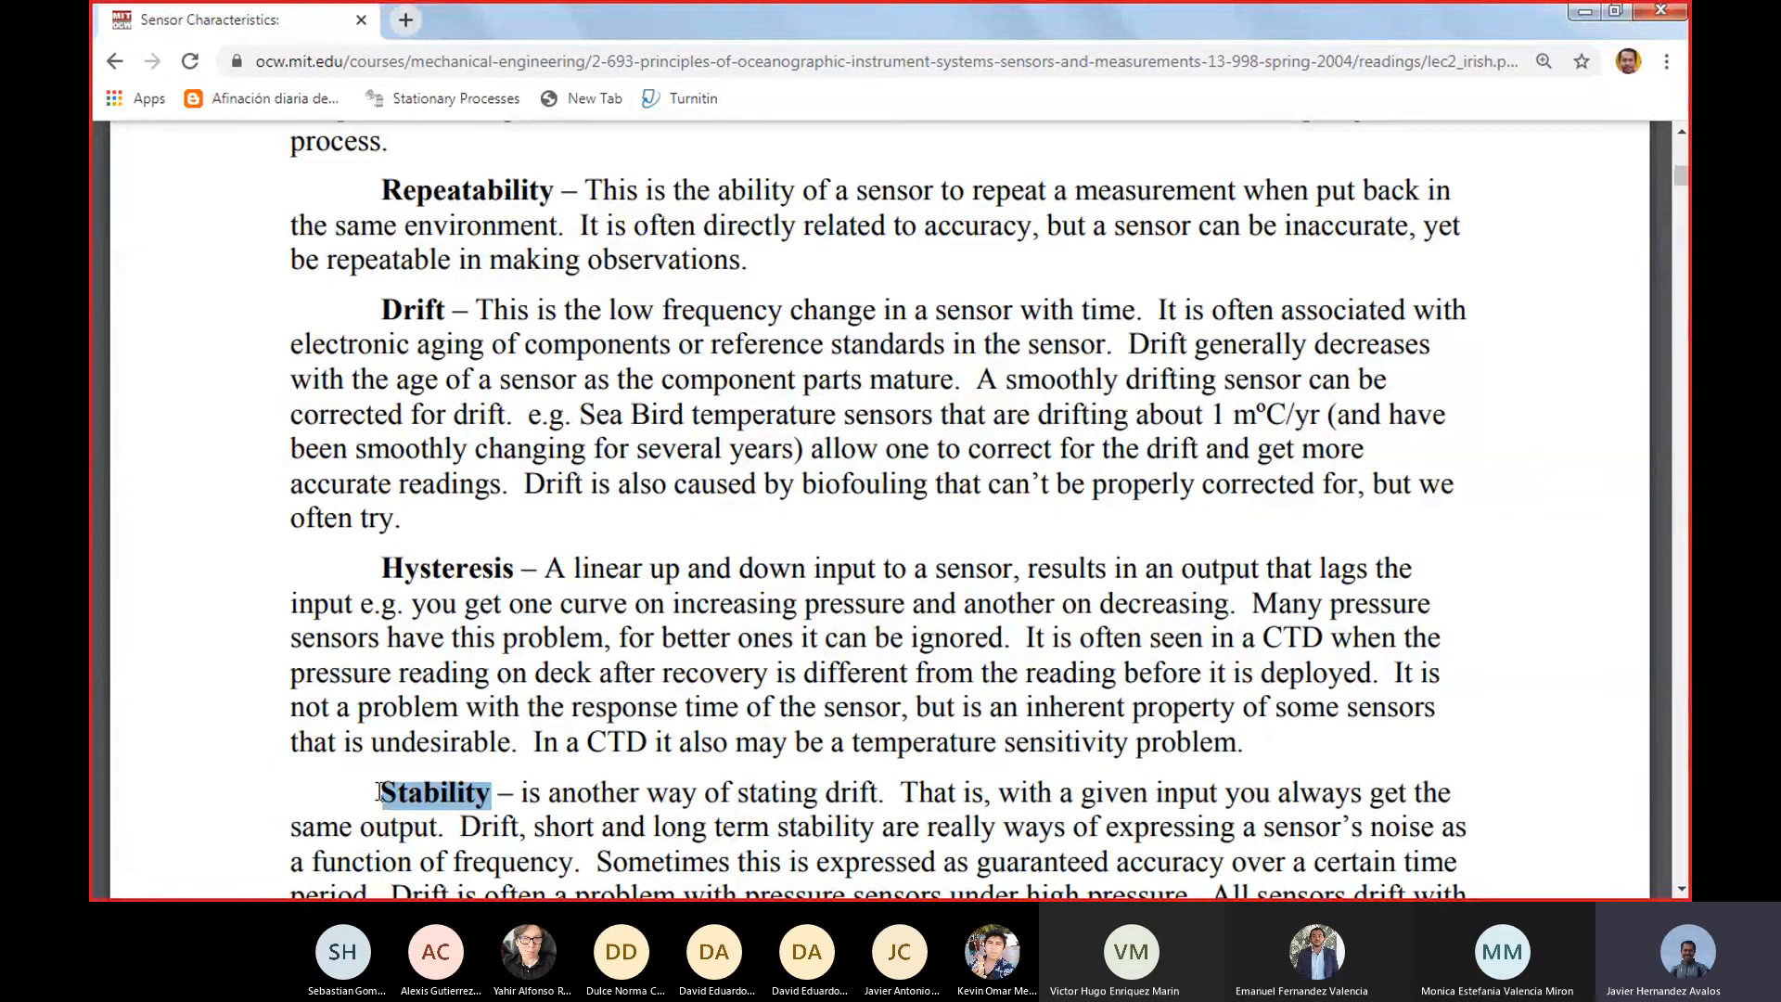
pyautogui.moveTo(375, 794); pyautogui.dragTo(486, 782)
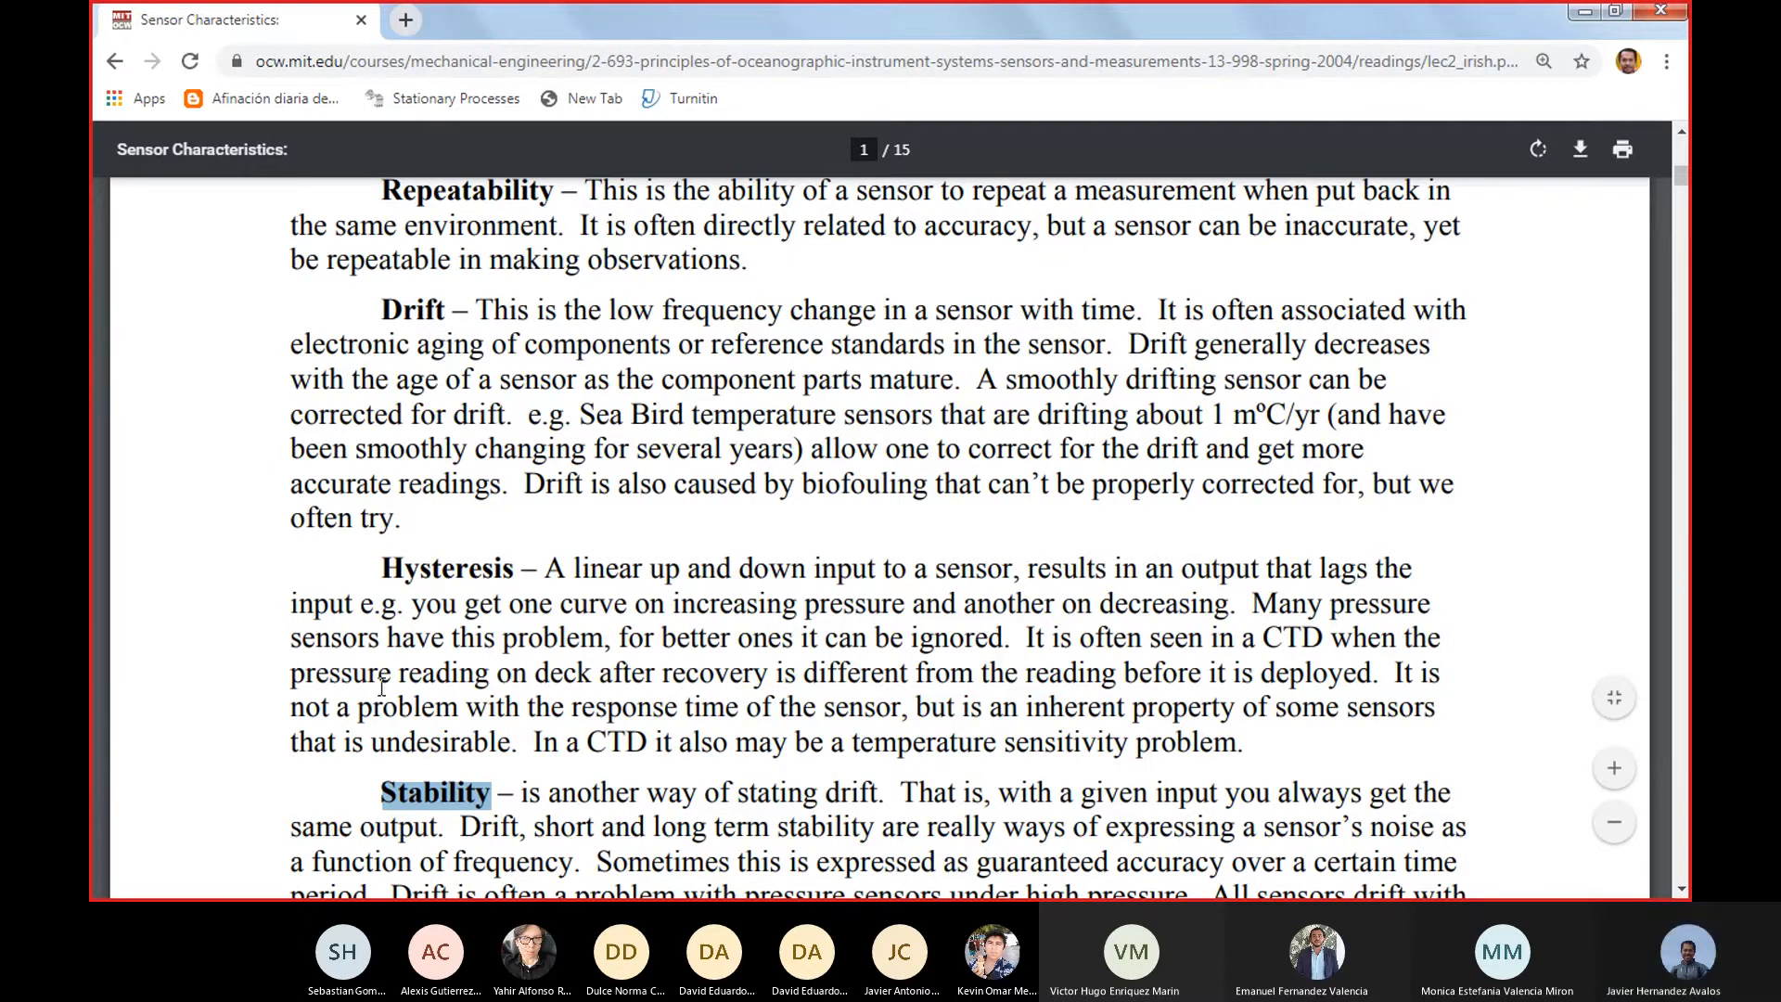
pyautogui.moveTo(388, 575); pyautogui.dragTo(517, 568)
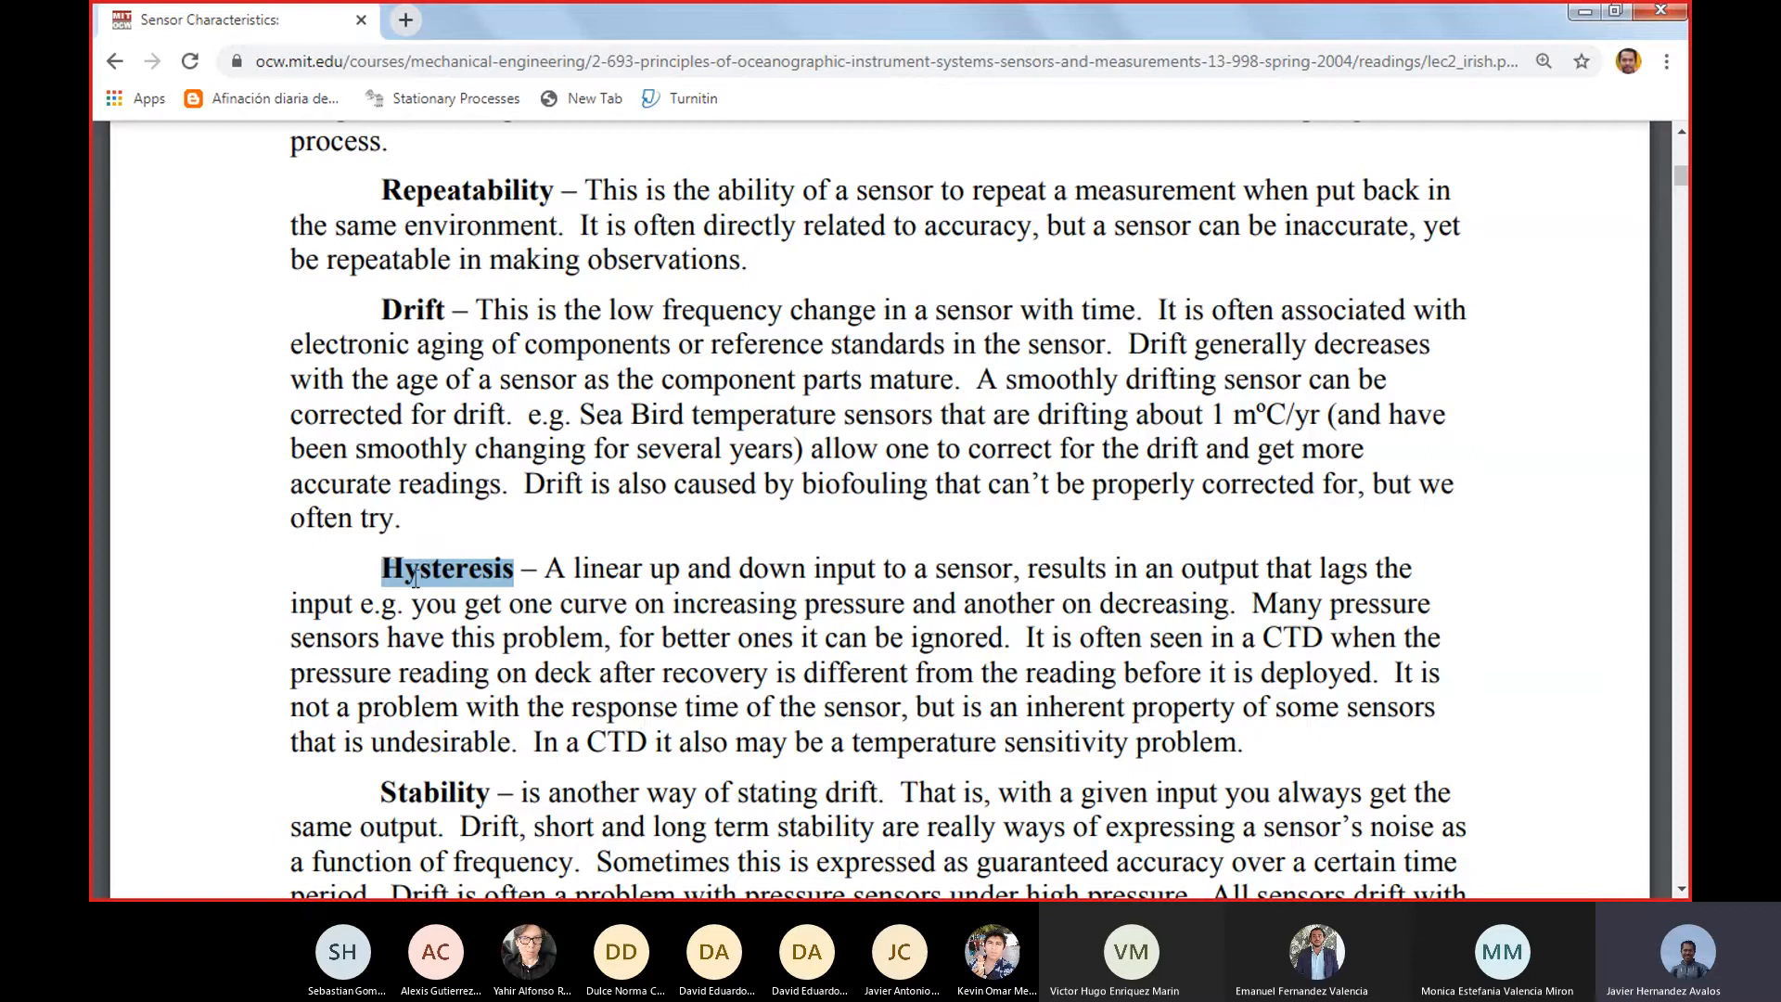
# Read the definitions from response time through sensor noise estimation, highlighting the Voltage required and Current drawn terms
pyautogui.scroll(-10, 415, 579)
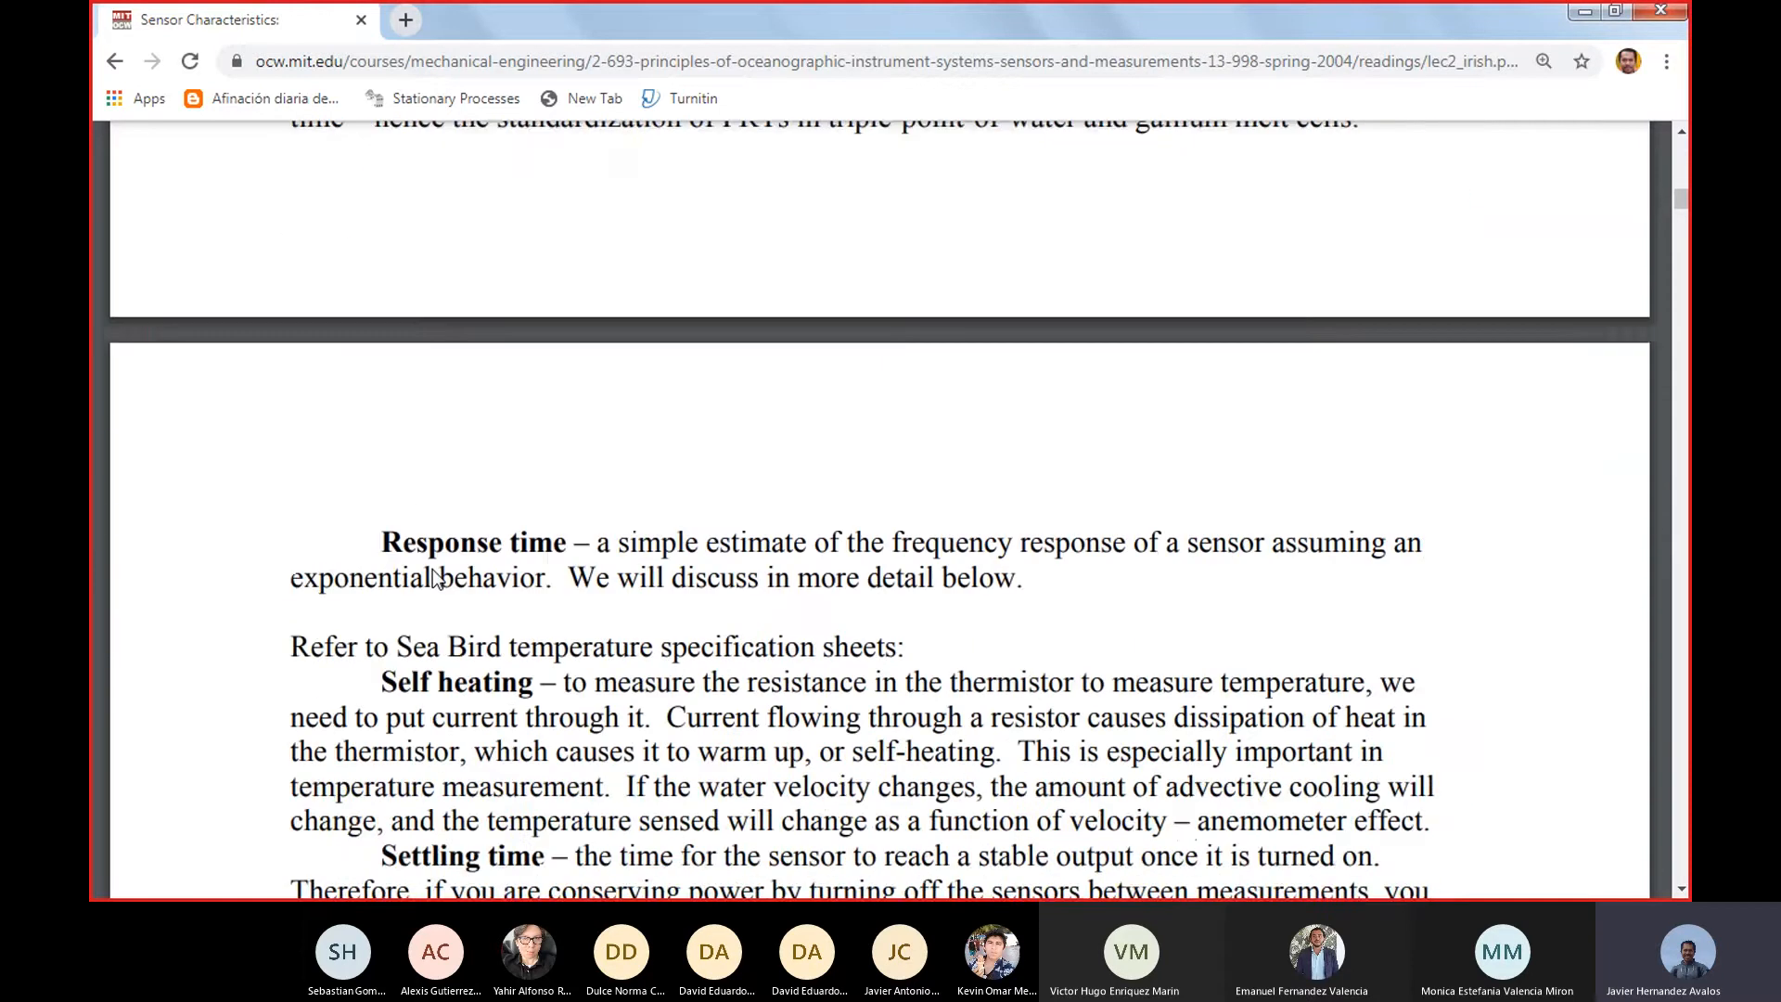
pyautogui.scroll(-2, 432, 570)
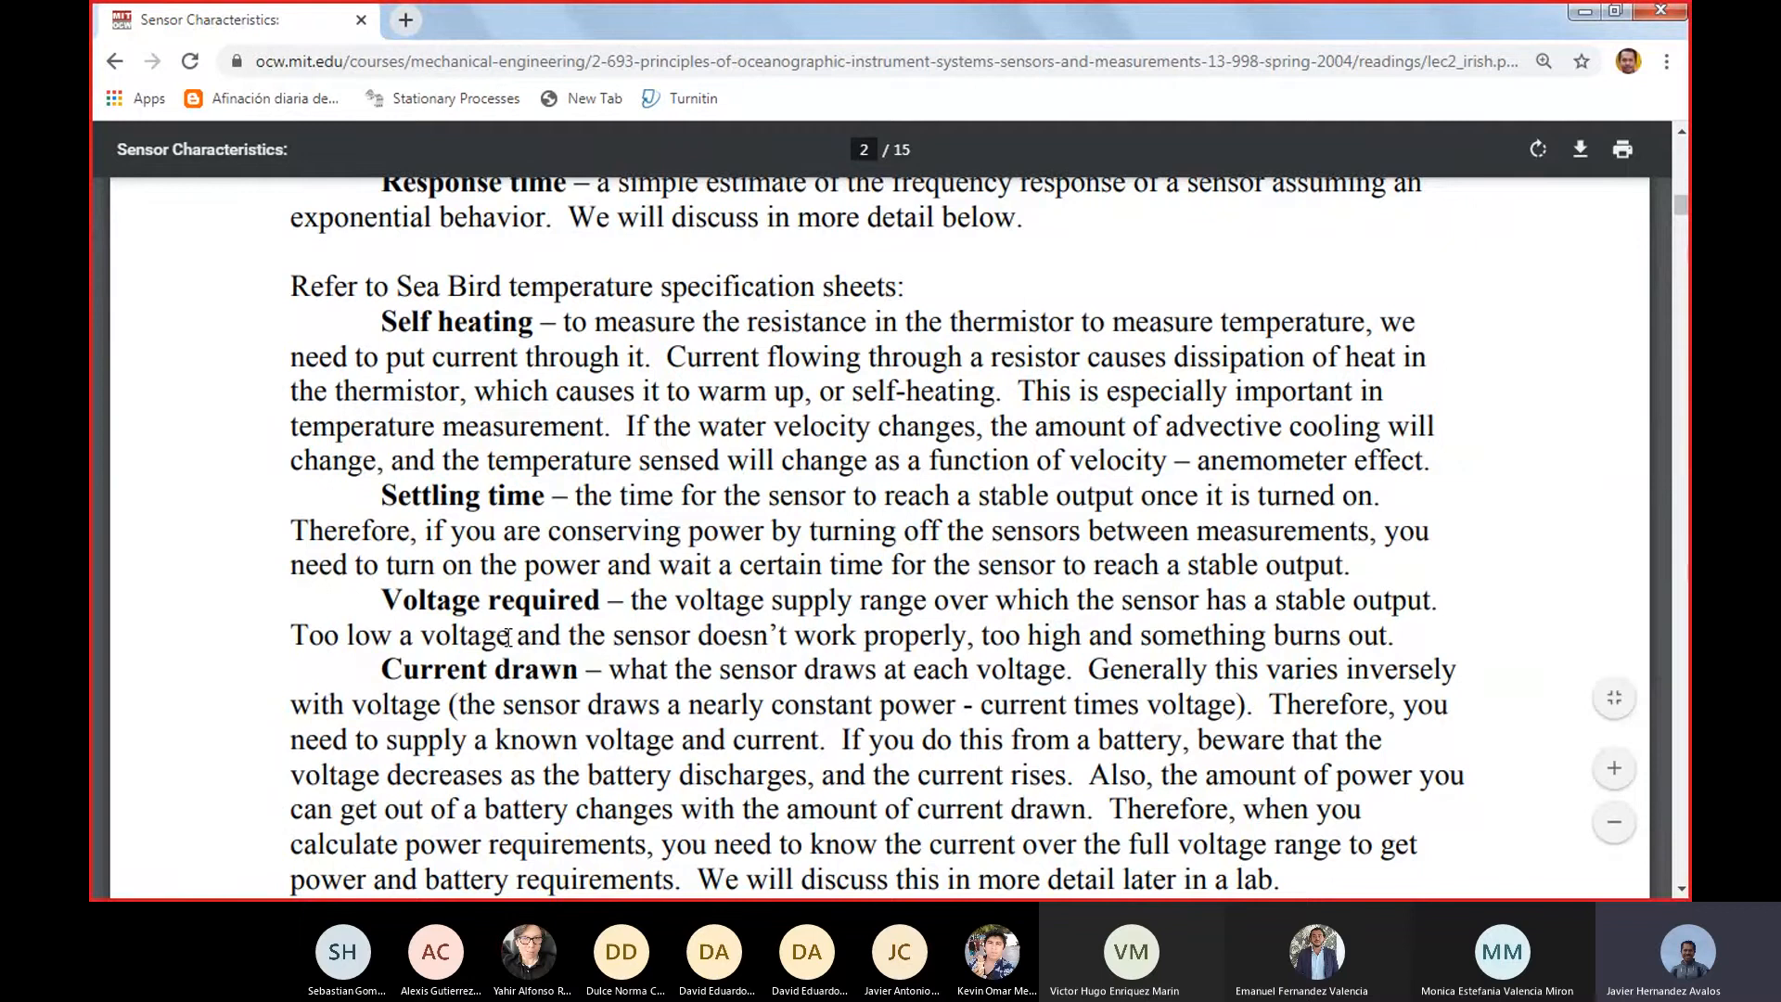
pyautogui.moveTo(381, 600); pyautogui.dragTo(610, 598)
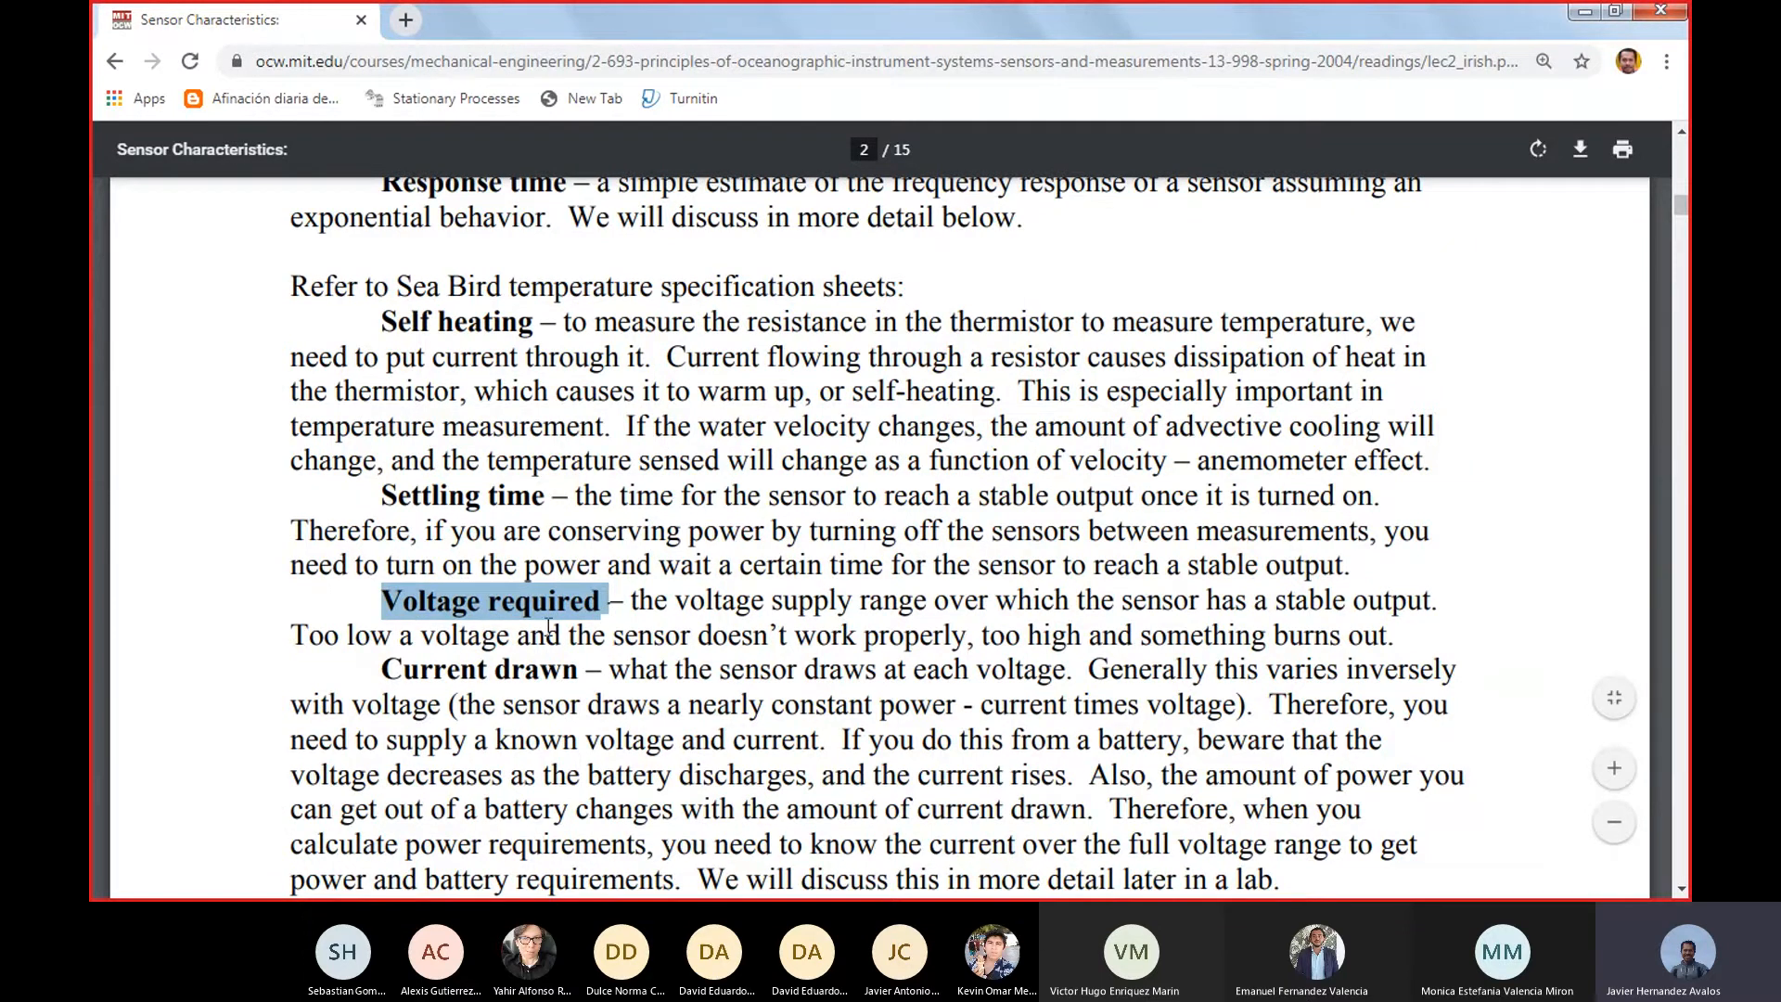
pyautogui.moveTo(380, 668); pyautogui.dragTo(585, 678)
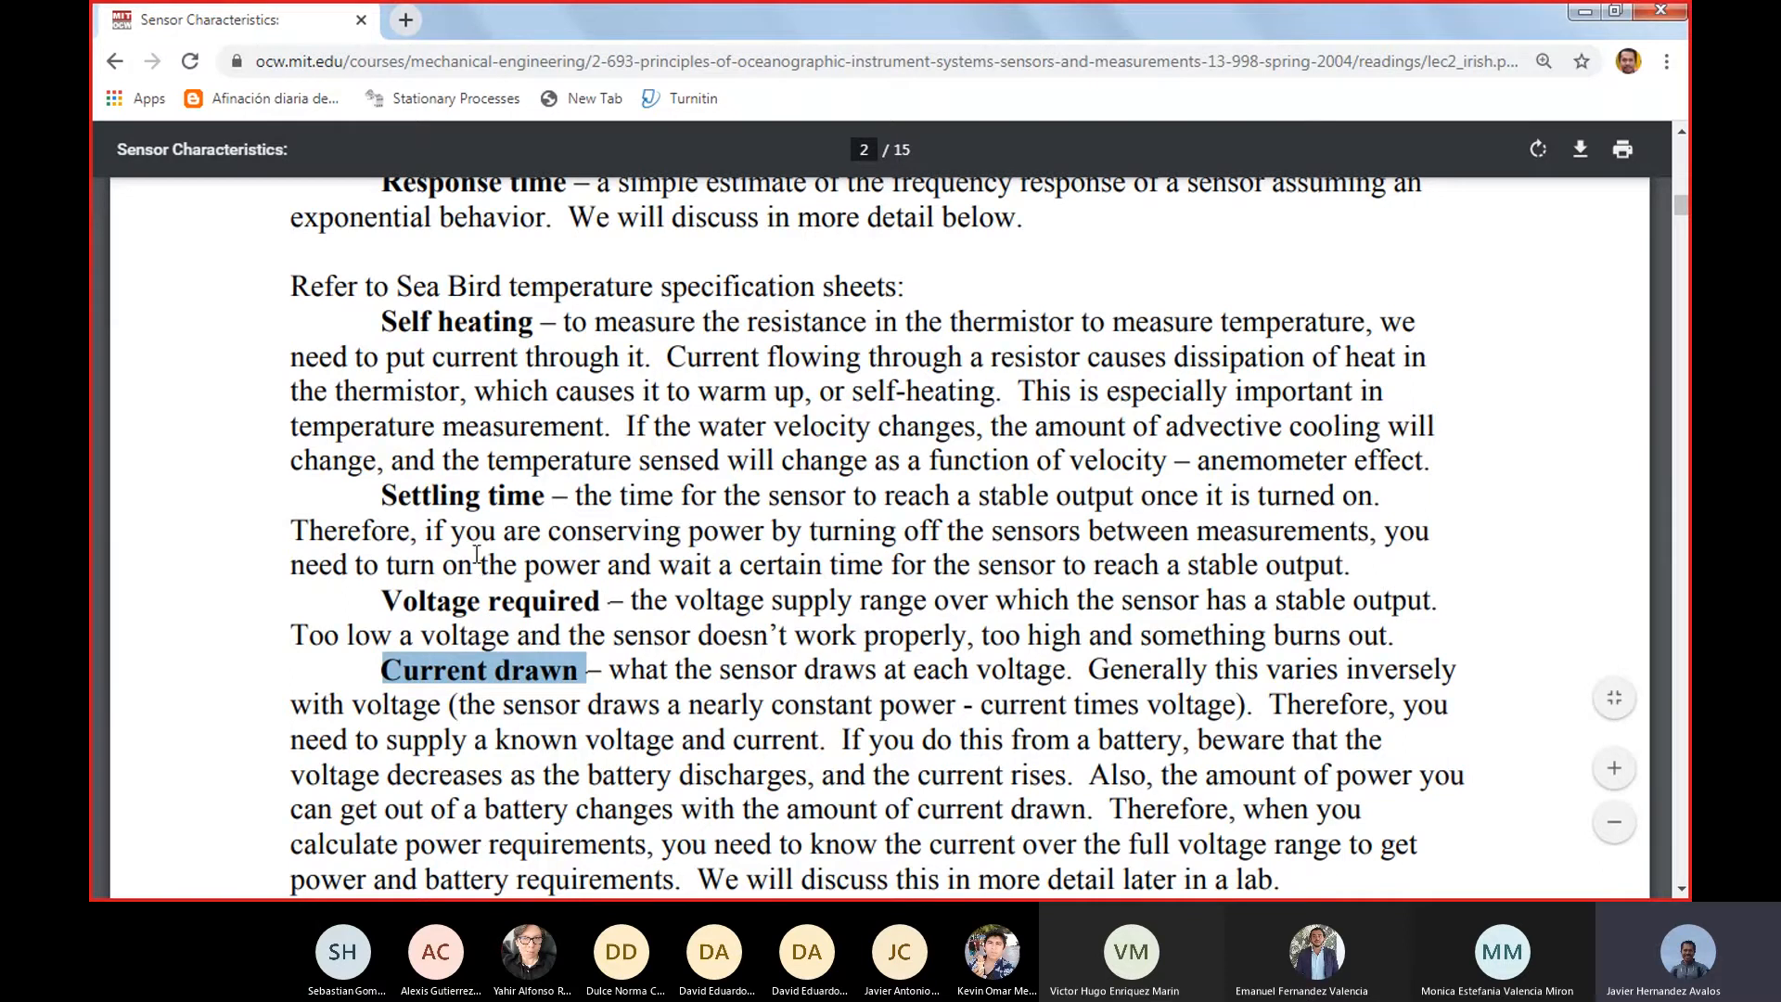
pyautogui.click(472, 468)
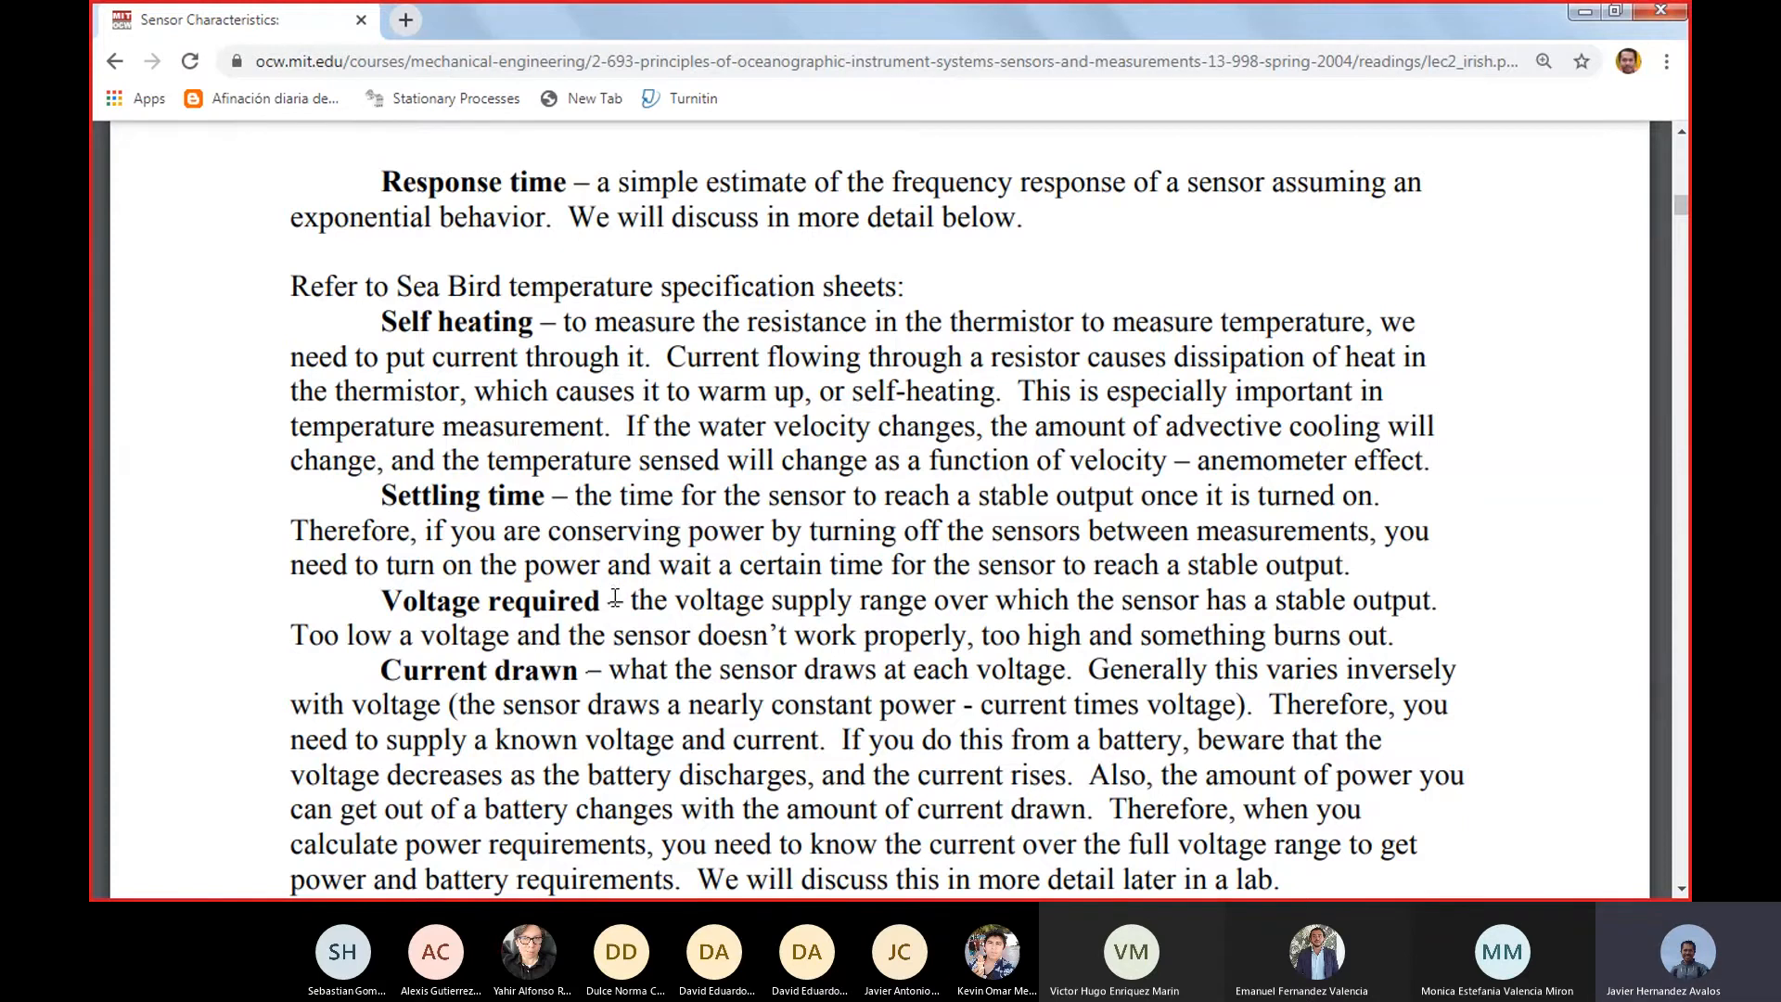
pyautogui.scroll(-4, 616, 603)
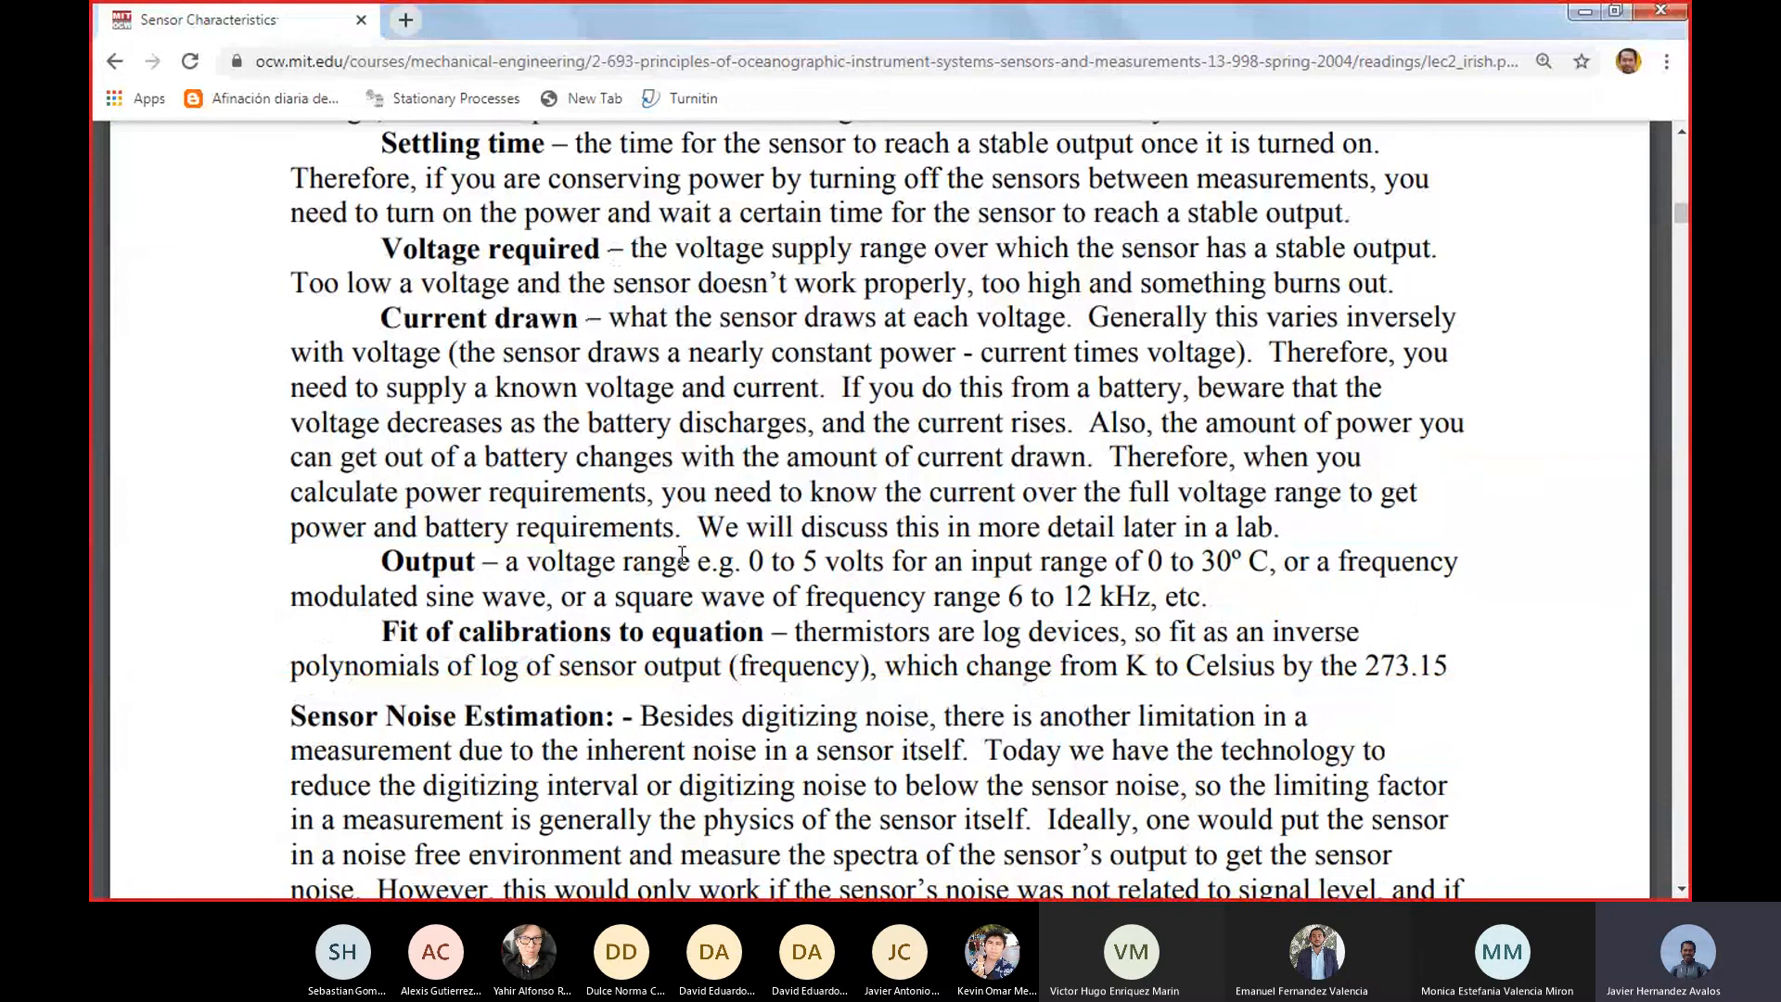
pyautogui.scroll(-4, 664, 559)
pyautogui.scroll(3, 661, 561)
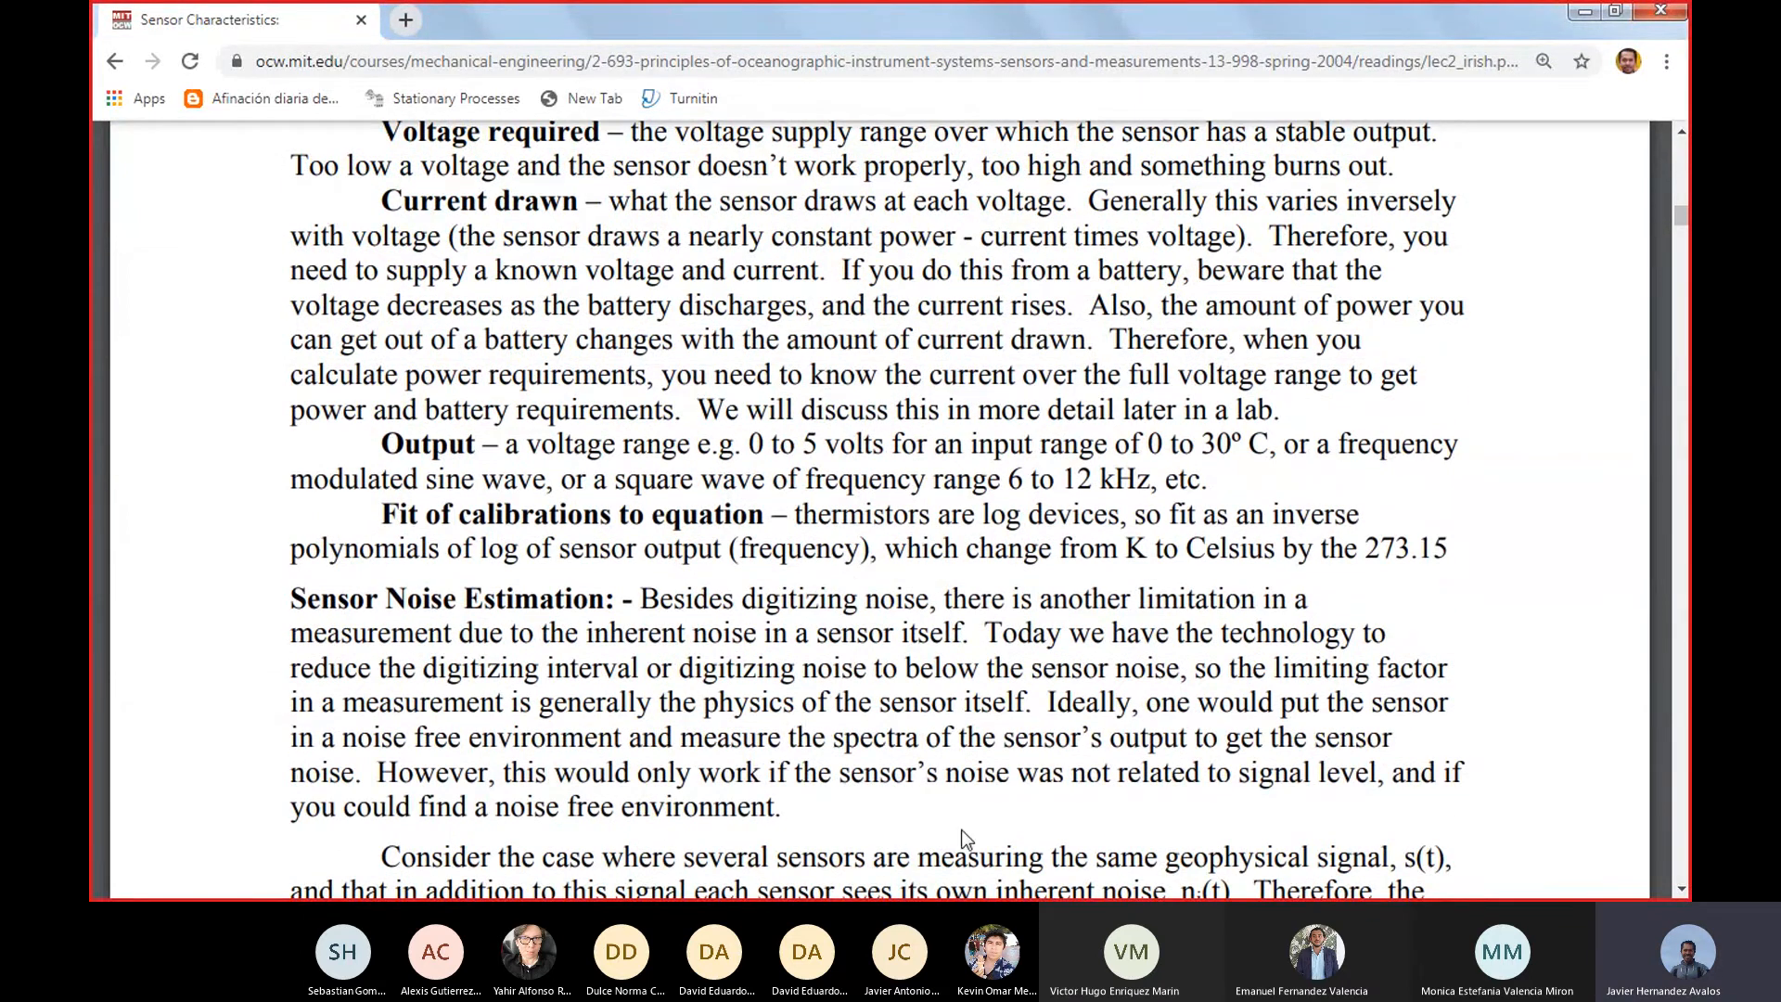
pyautogui.scroll(1, 711, 411)
pyautogui.scroll(6, 711, 411)
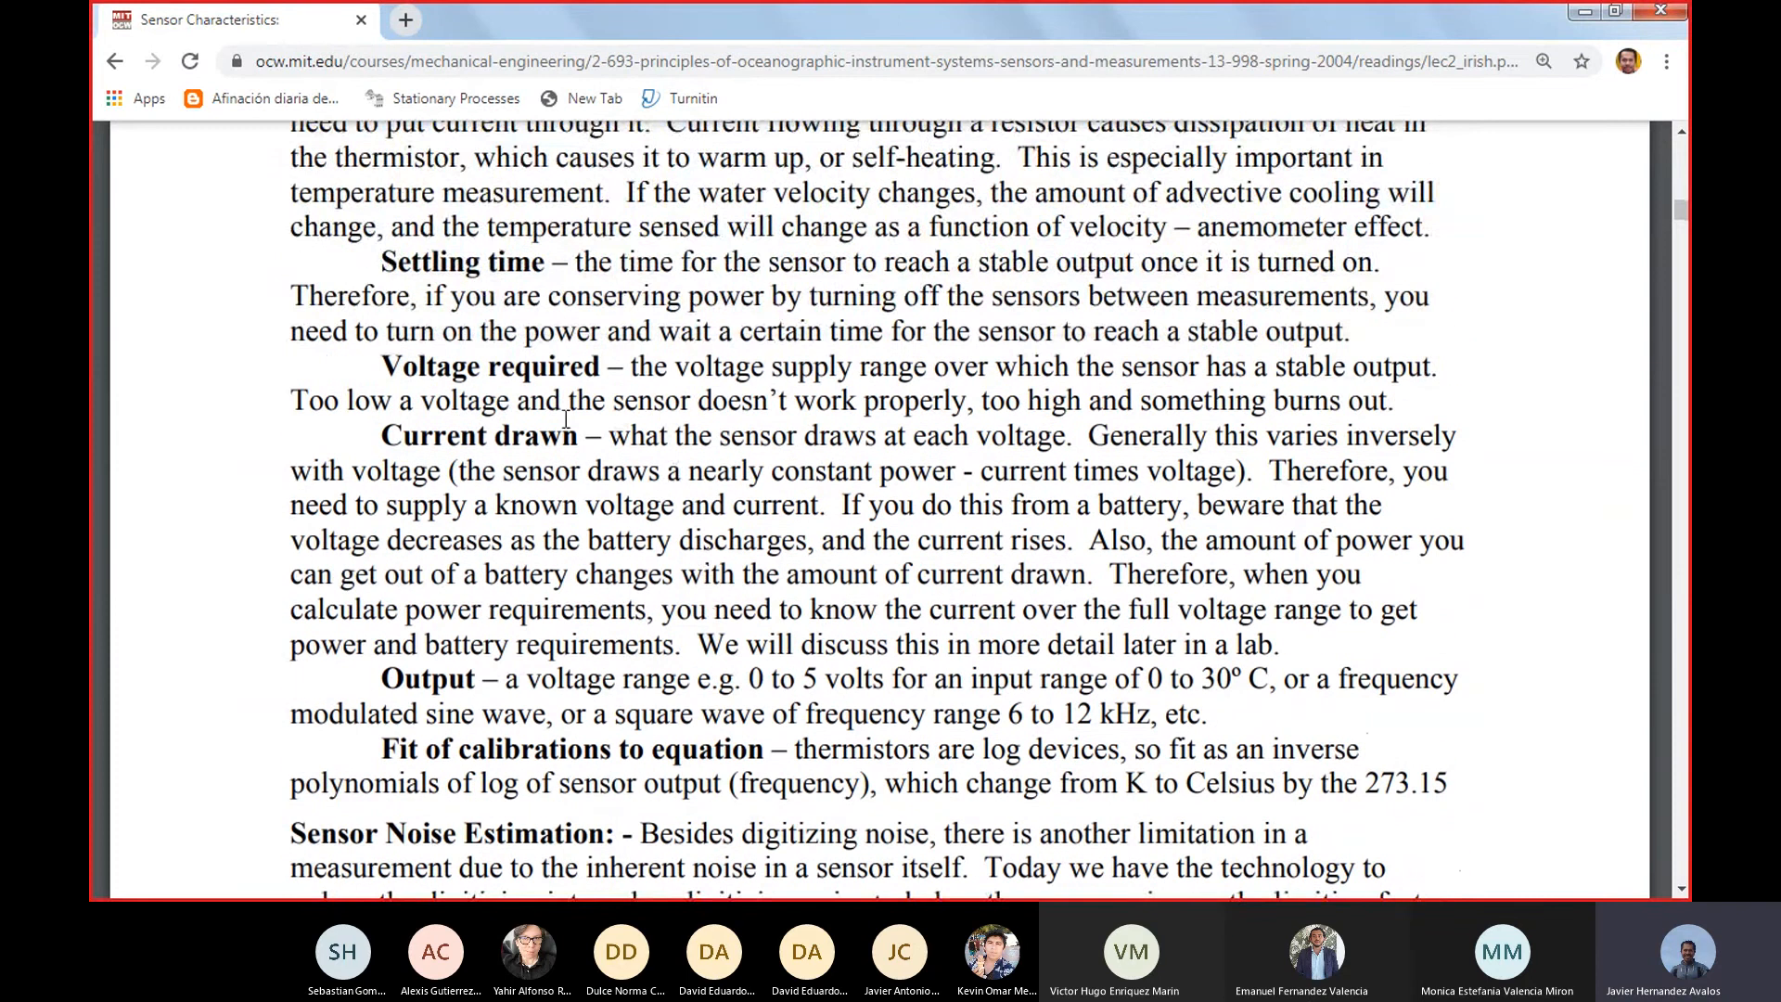
pyautogui.scroll(4, 586, 466)
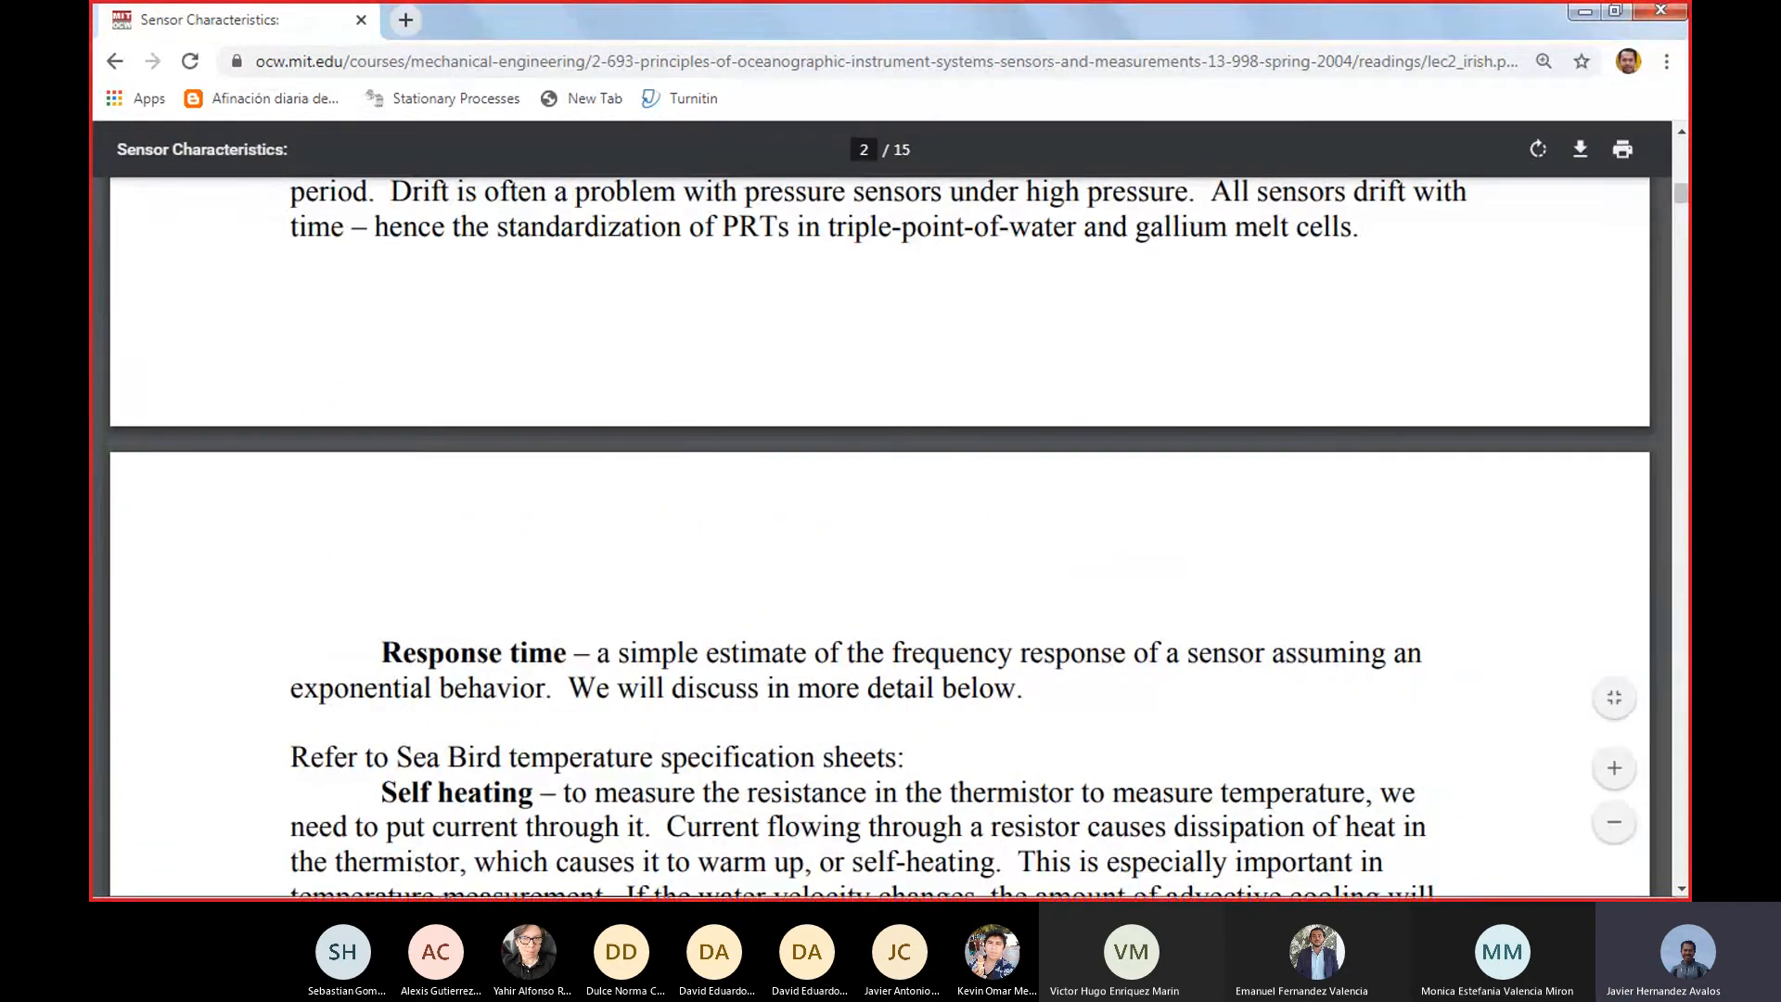
# Switch to the FluidSIM-P circuit diagram and move the whole electrical circuit down and slightly left on the sheet
pyautogui.moveTo(711, 893)
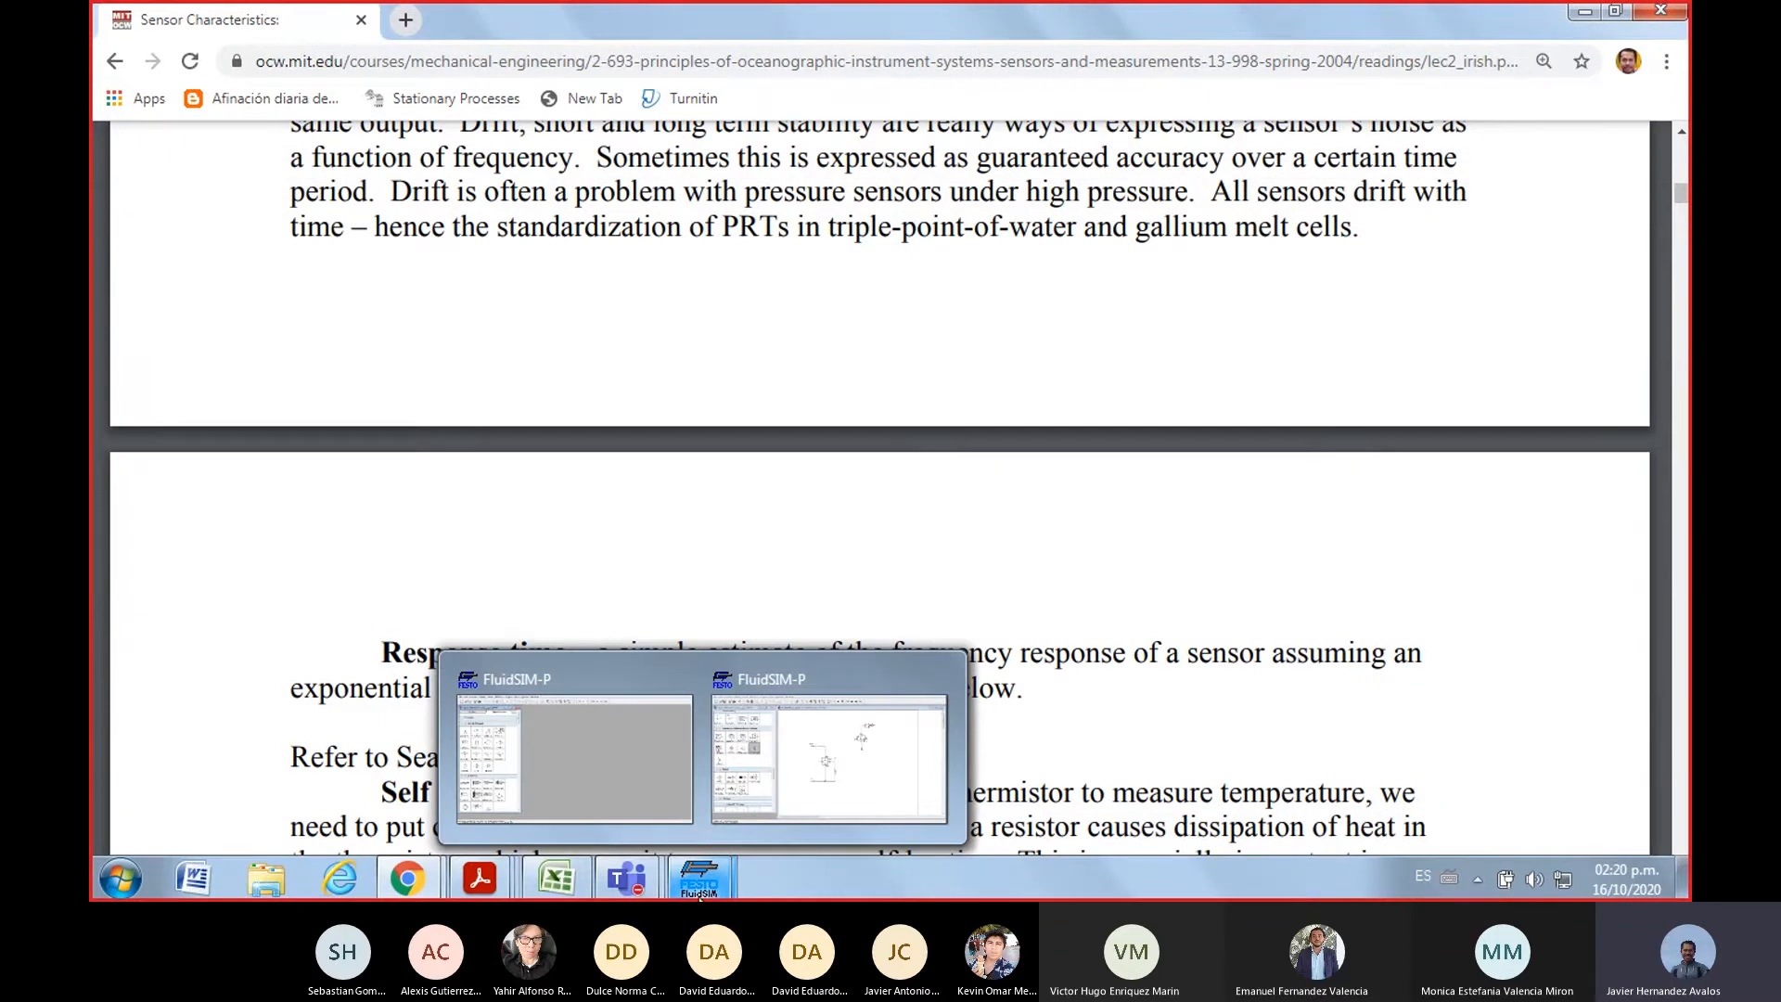
pyautogui.click(761, 790)
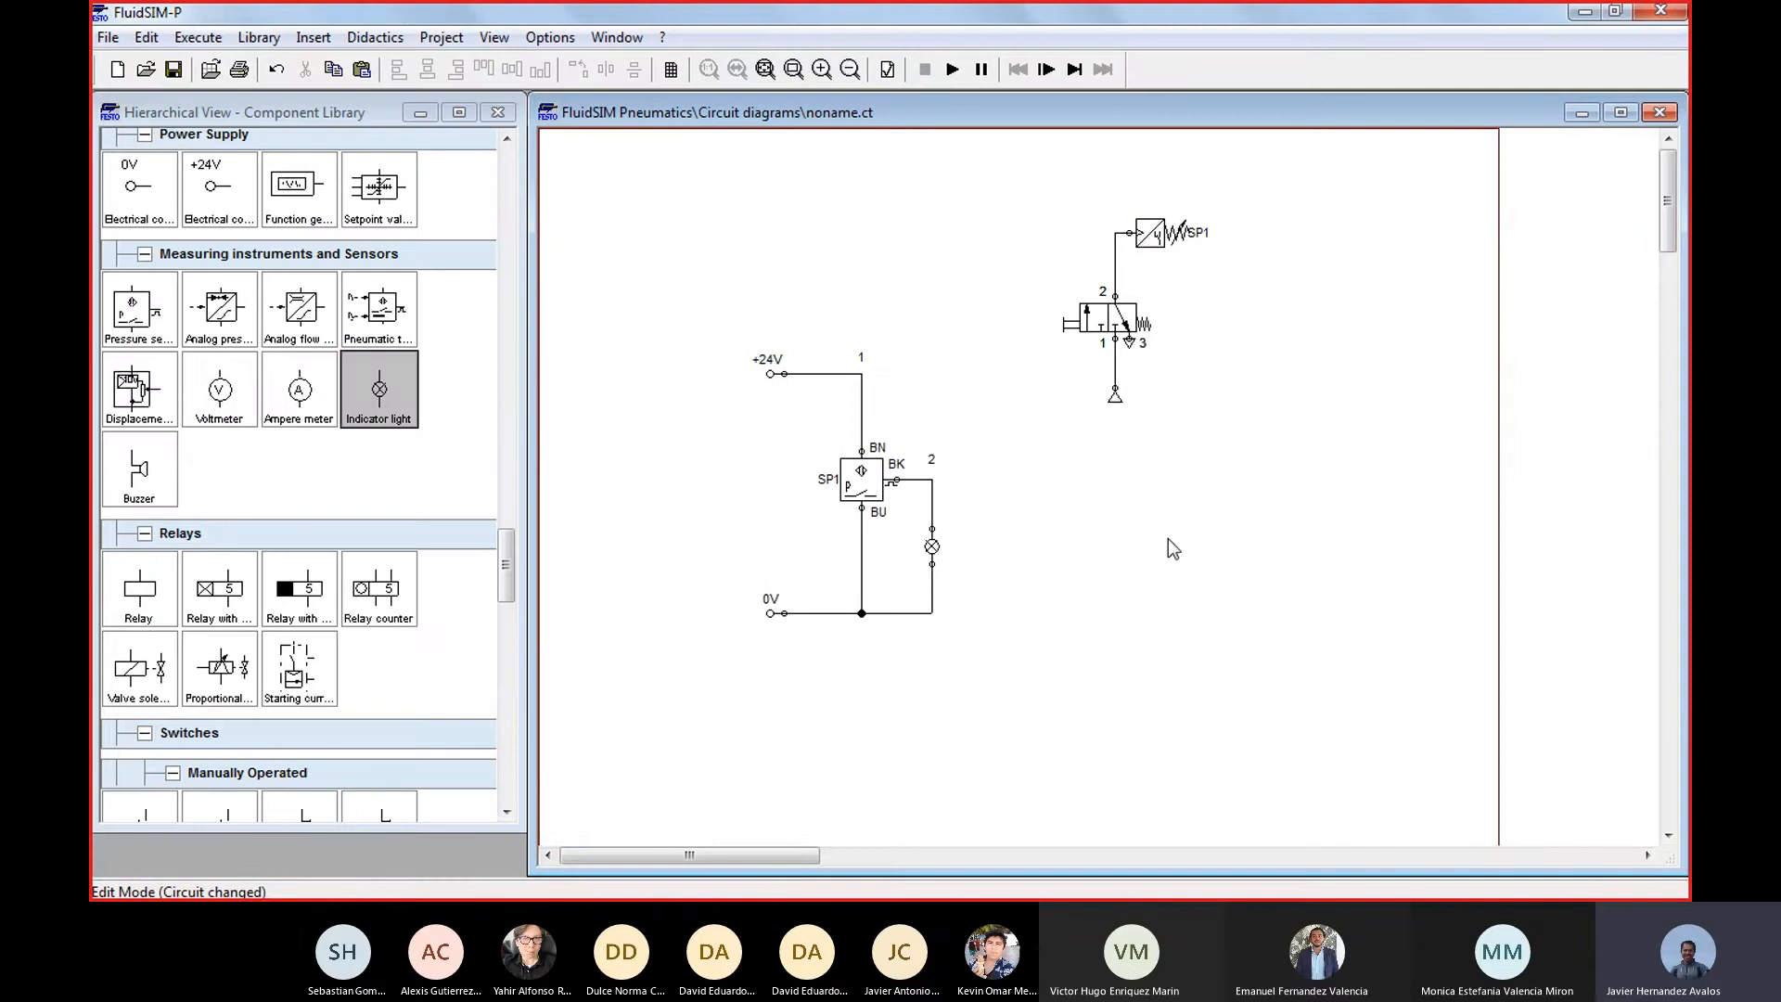
pyautogui.moveTo(739, 327); pyautogui.dragTo(994, 658)
pyautogui.press('Left')
pyautogui.press('Left')
pyautogui.press('Left')
pyautogui.press('Left')
pyautogui.press('Left')
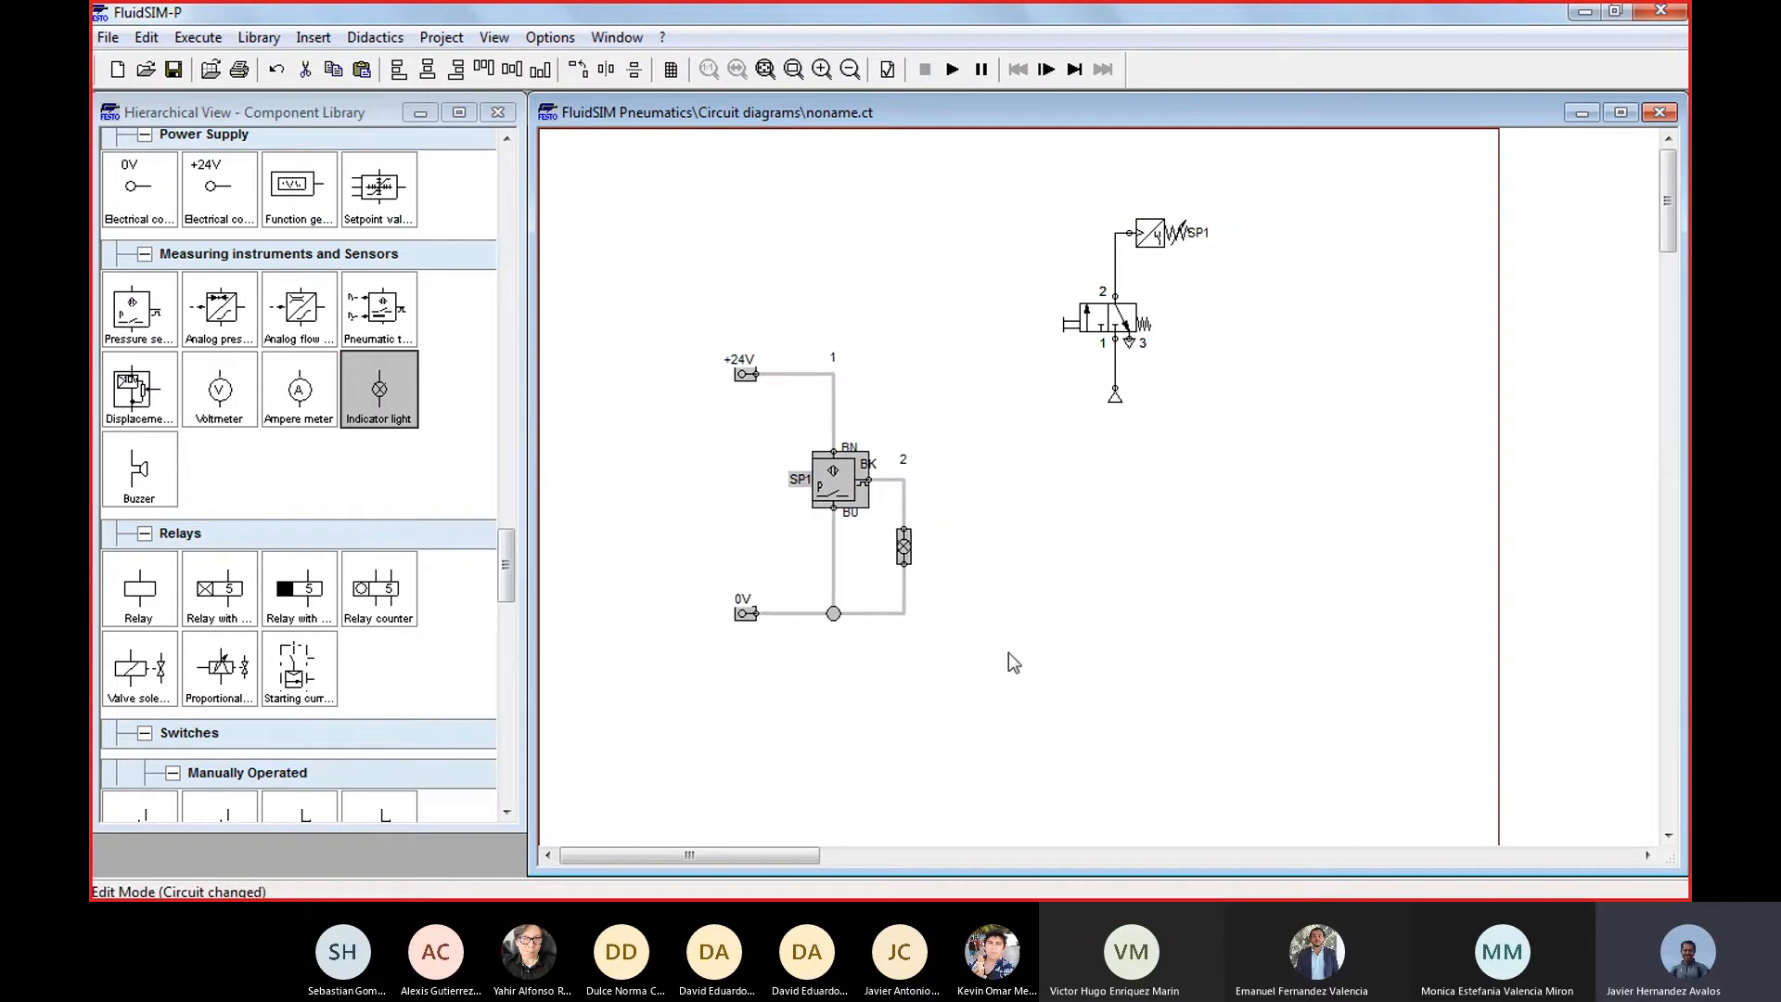
pyautogui.press('Down')
pyautogui.press('Down')
pyautogui.press('Down')
pyautogui.press('Down')
pyautogui.press('Down')
pyautogui.press('Down')
pyautogui.press('Down')
pyautogui.press('Down')
pyautogui.press('Down')
pyautogui.press('Down')
pyautogui.press('Down')
pyautogui.press('Down')
pyautogui.press('Down')
pyautogui.press('Down')
pyautogui.press('Down')
pyautogui.press('Down')
pyautogui.press('Down')
pyautogui.press('Down')
pyautogui.press('Down')
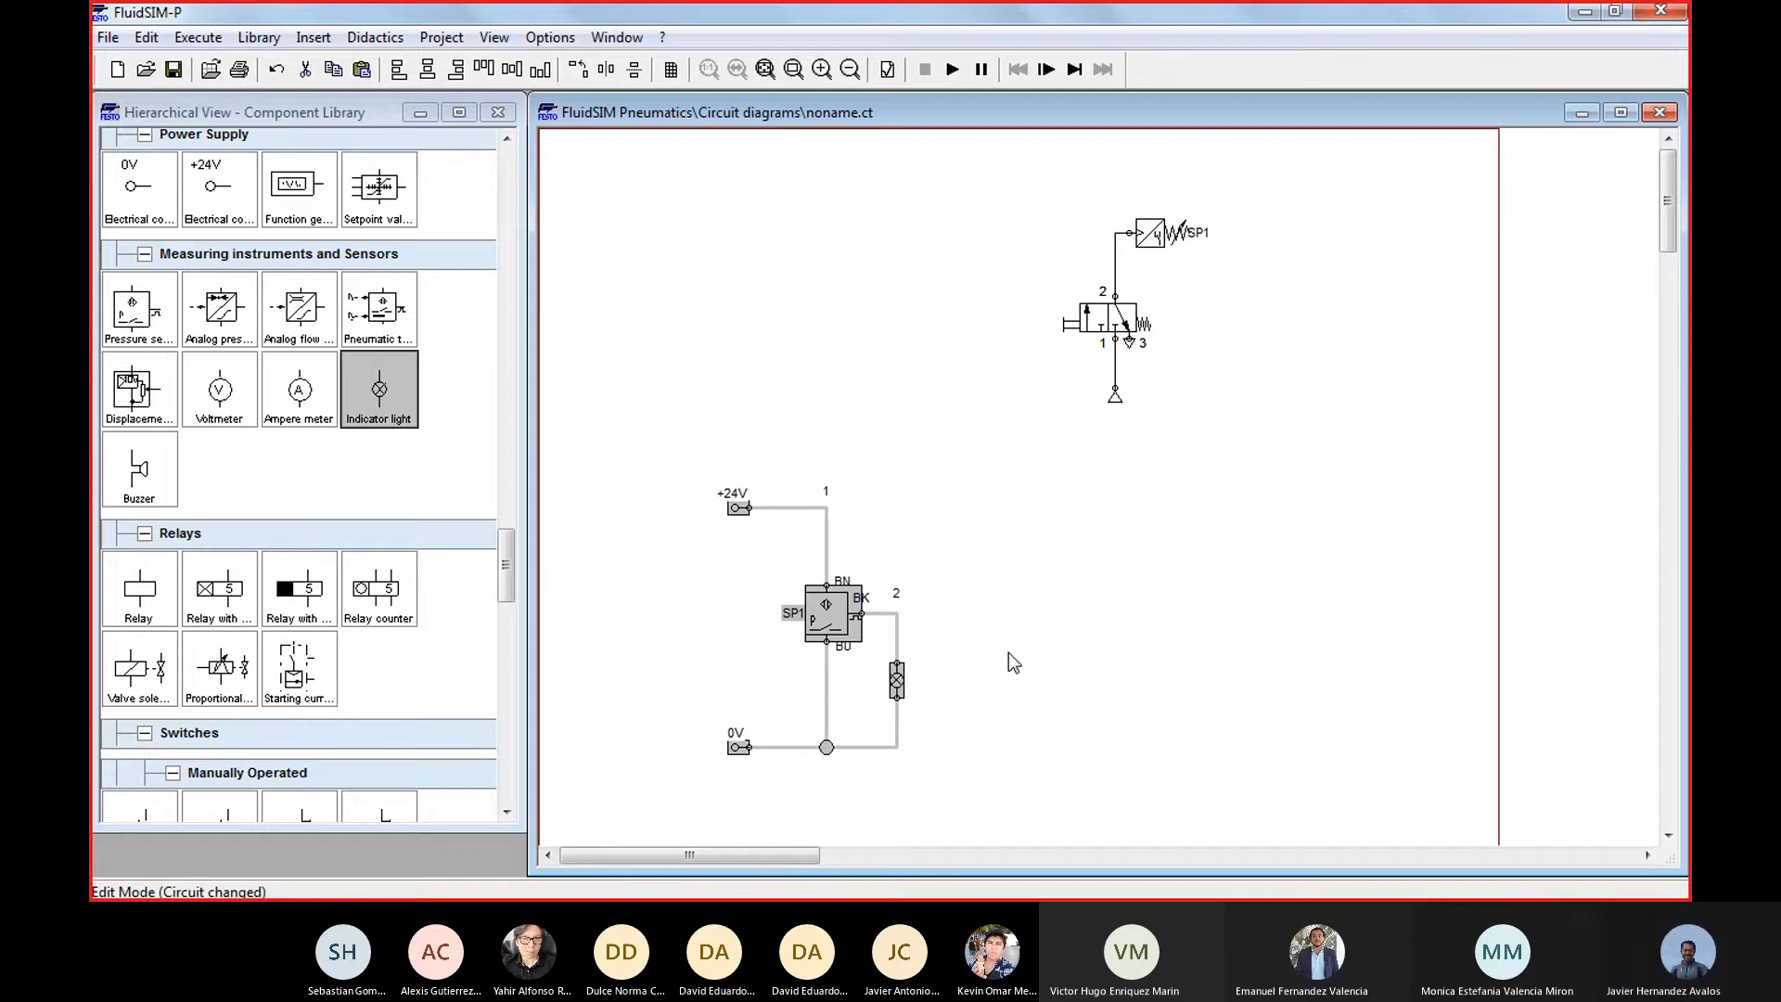
pyautogui.click(1141, 489)
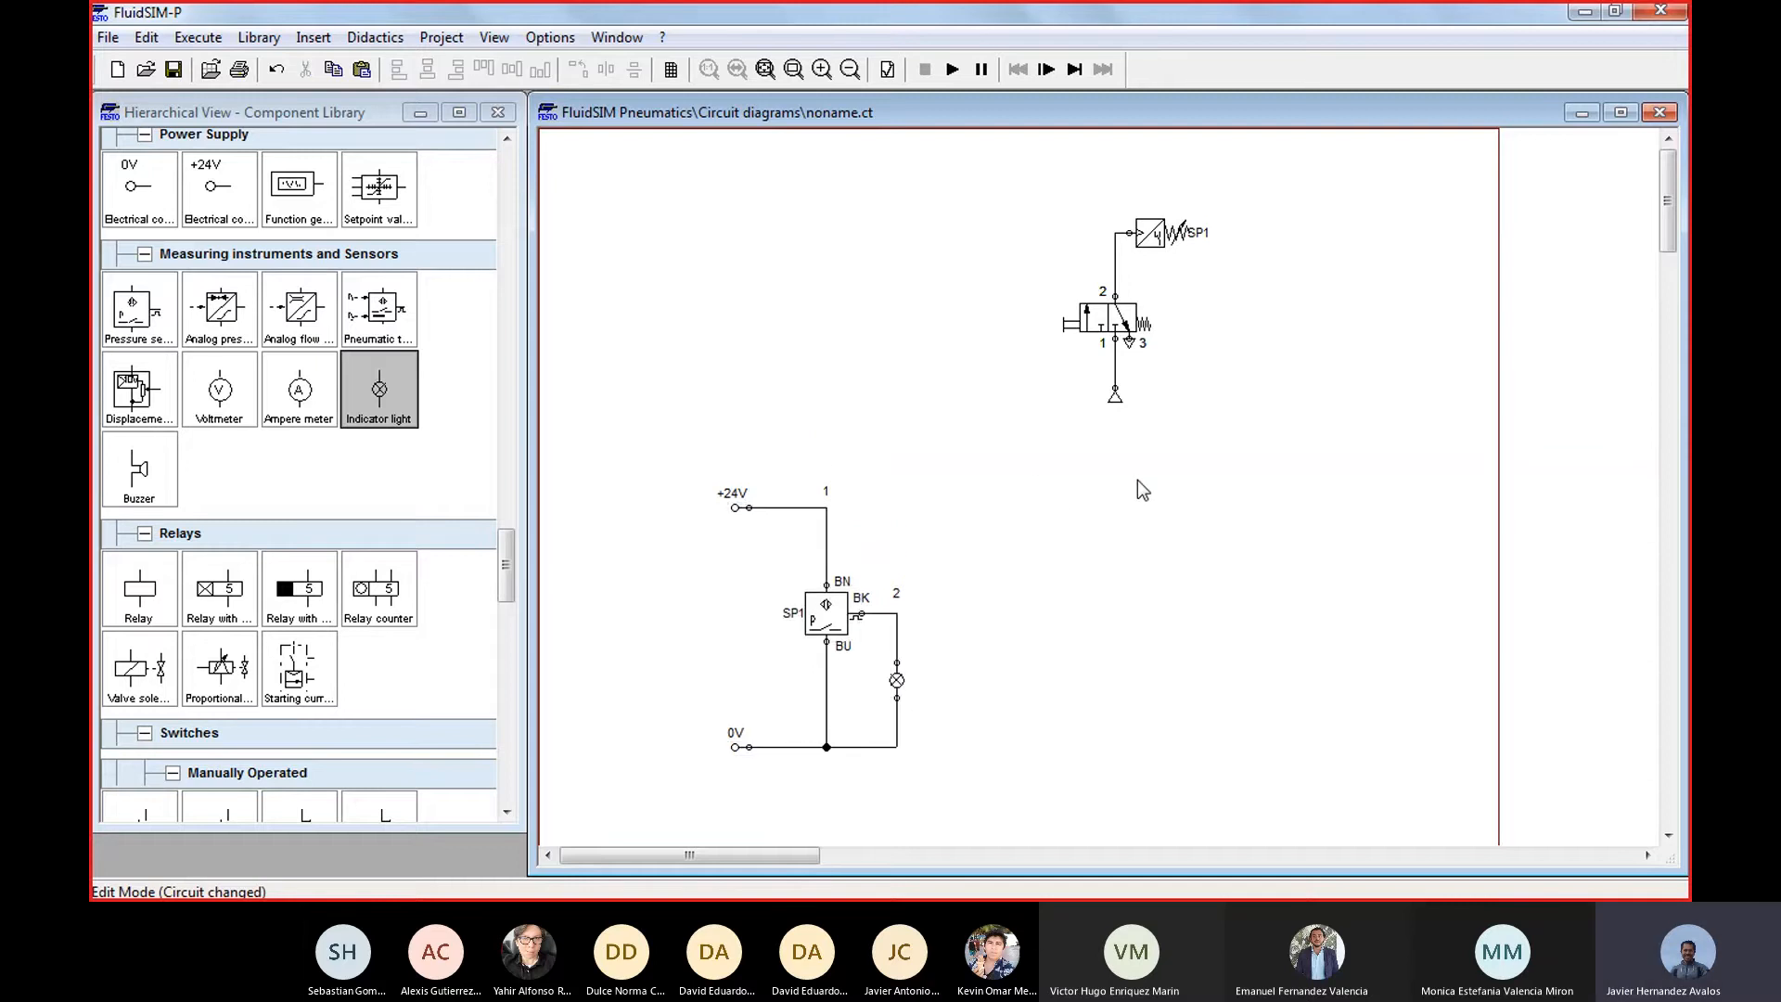
# Move the whole pneumatic circuit with valve, air supply and pressure sensor SP1 slightly up and left on the sheet
pyautogui.moveTo(961, 172); pyautogui.dragTo(1377, 476)
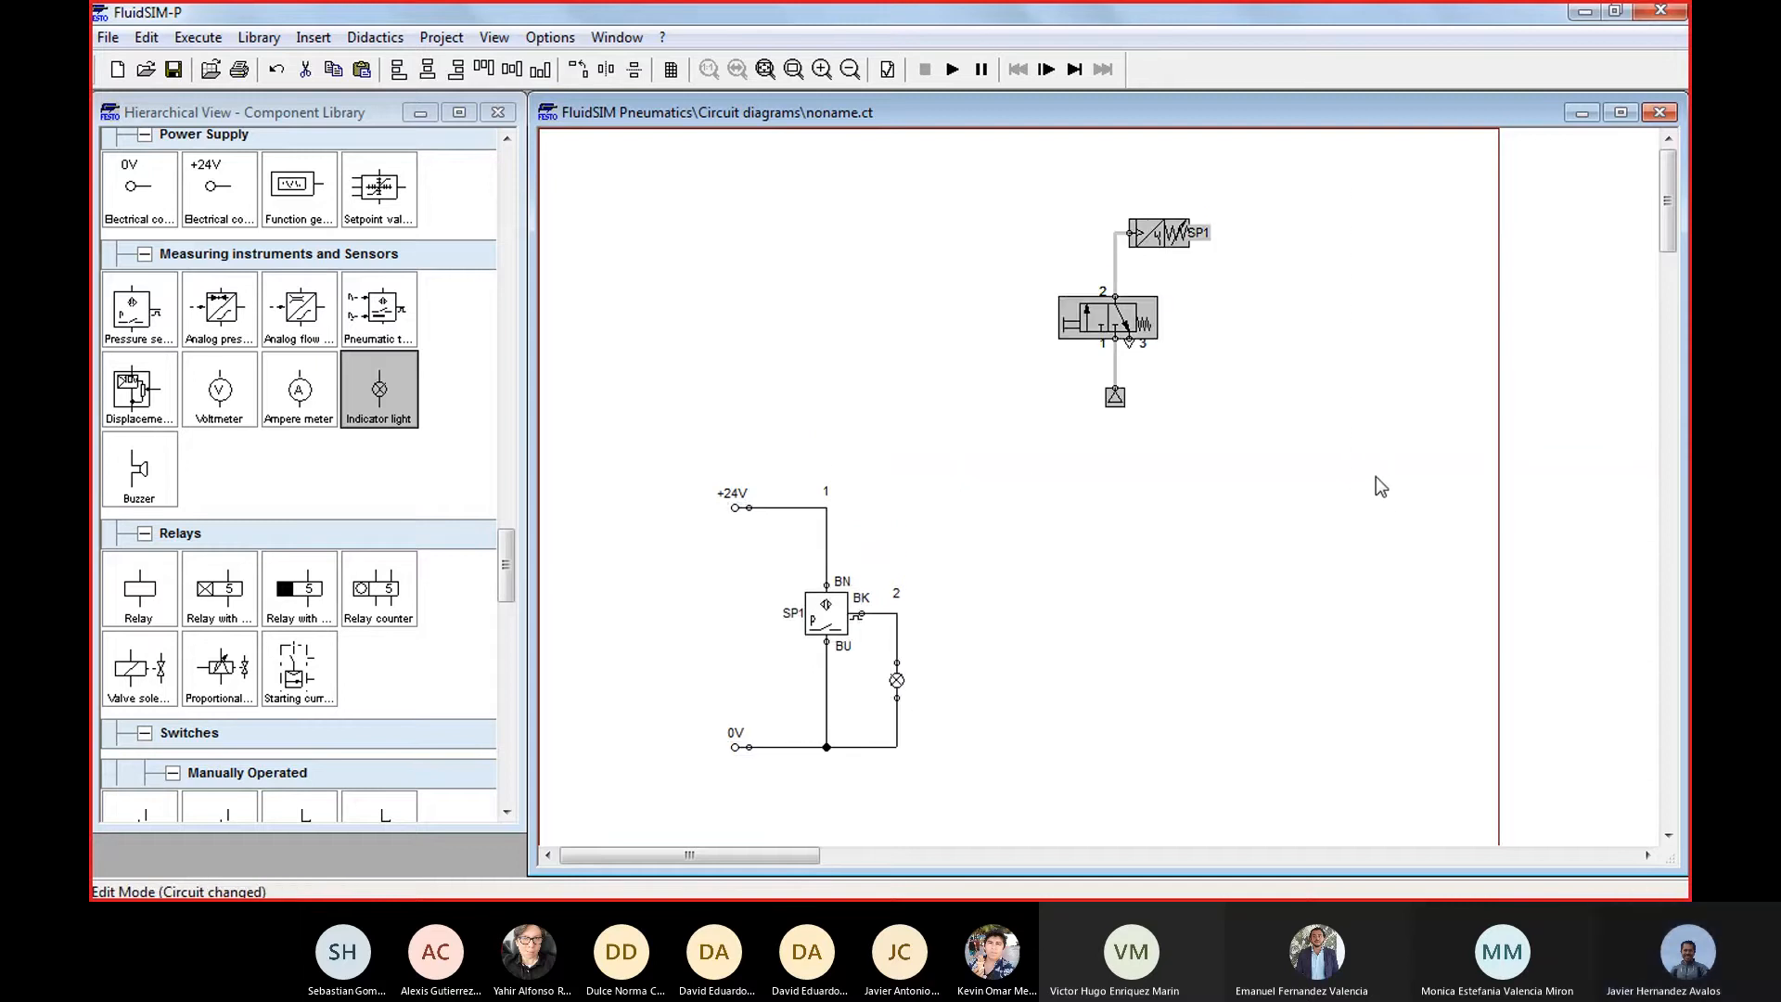
pyautogui.press('Up')
pyautogui.press('Up')
pyautogui.press('Up')
pyautogui.press('Up')
pyautogui.press('Left')
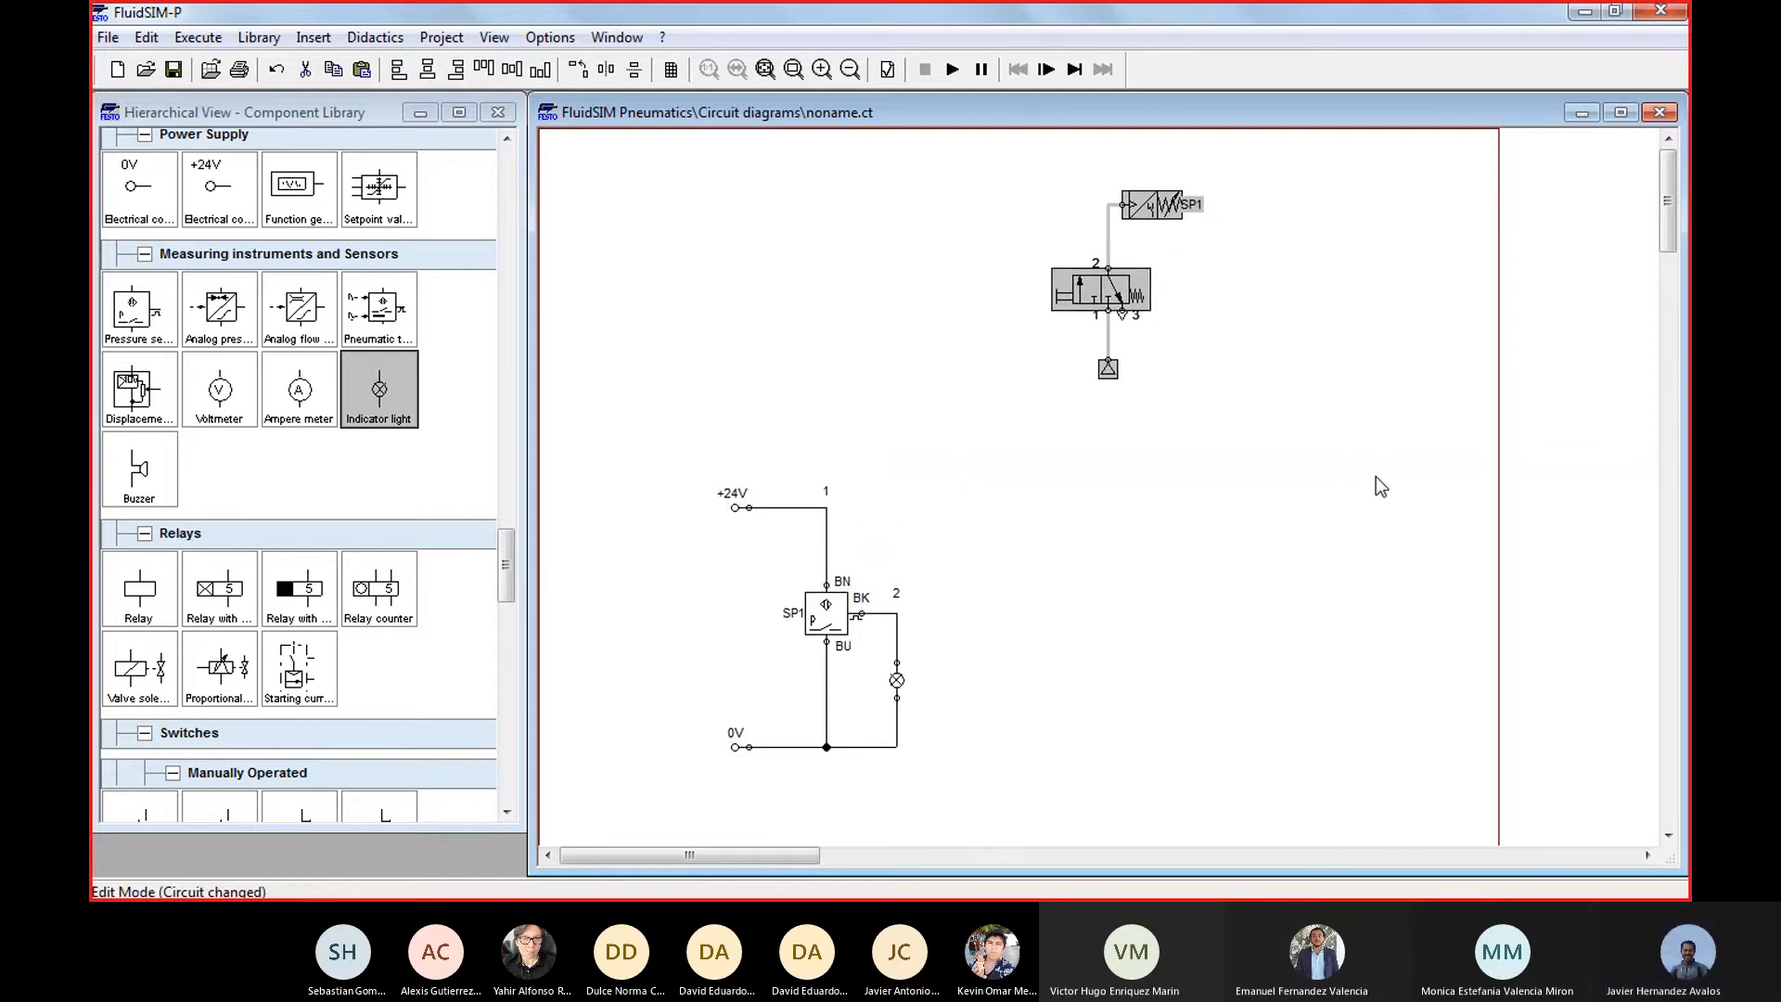
pyautogui.click(1326, 560)
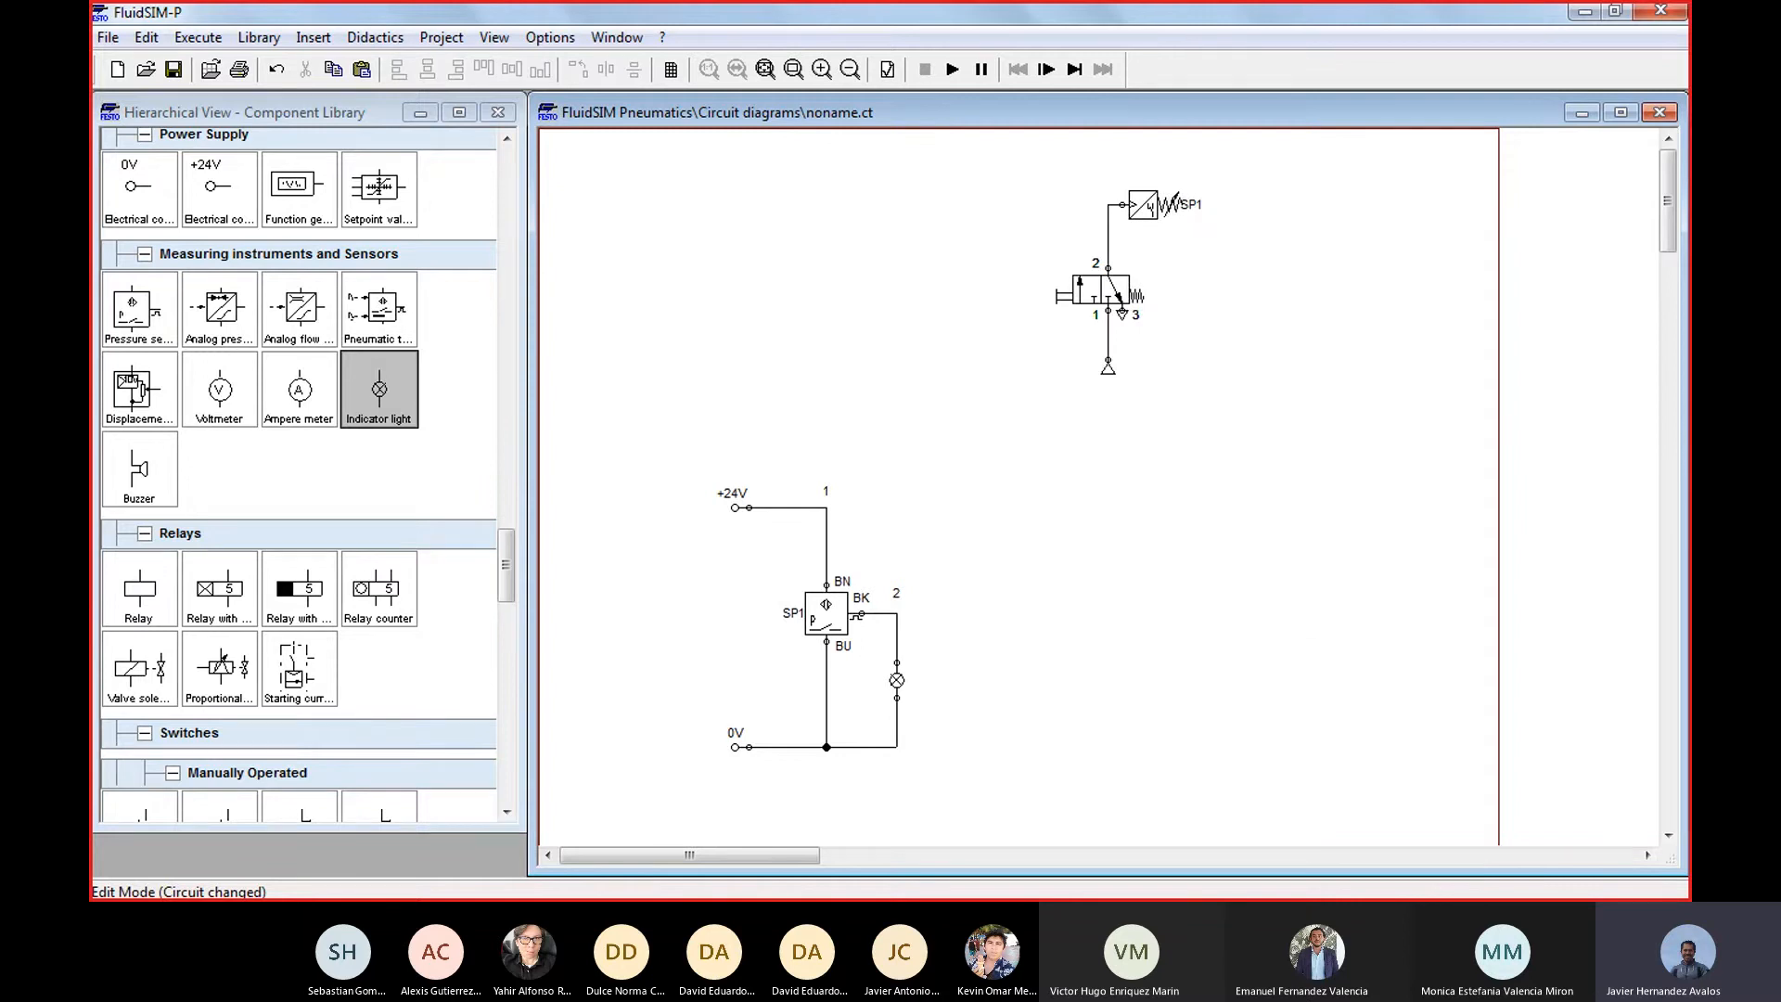
# Place a Text object from the Miscellaneous components on the sheet below the pneumatic circuit
pyautogui.moveTo(1294, 896)
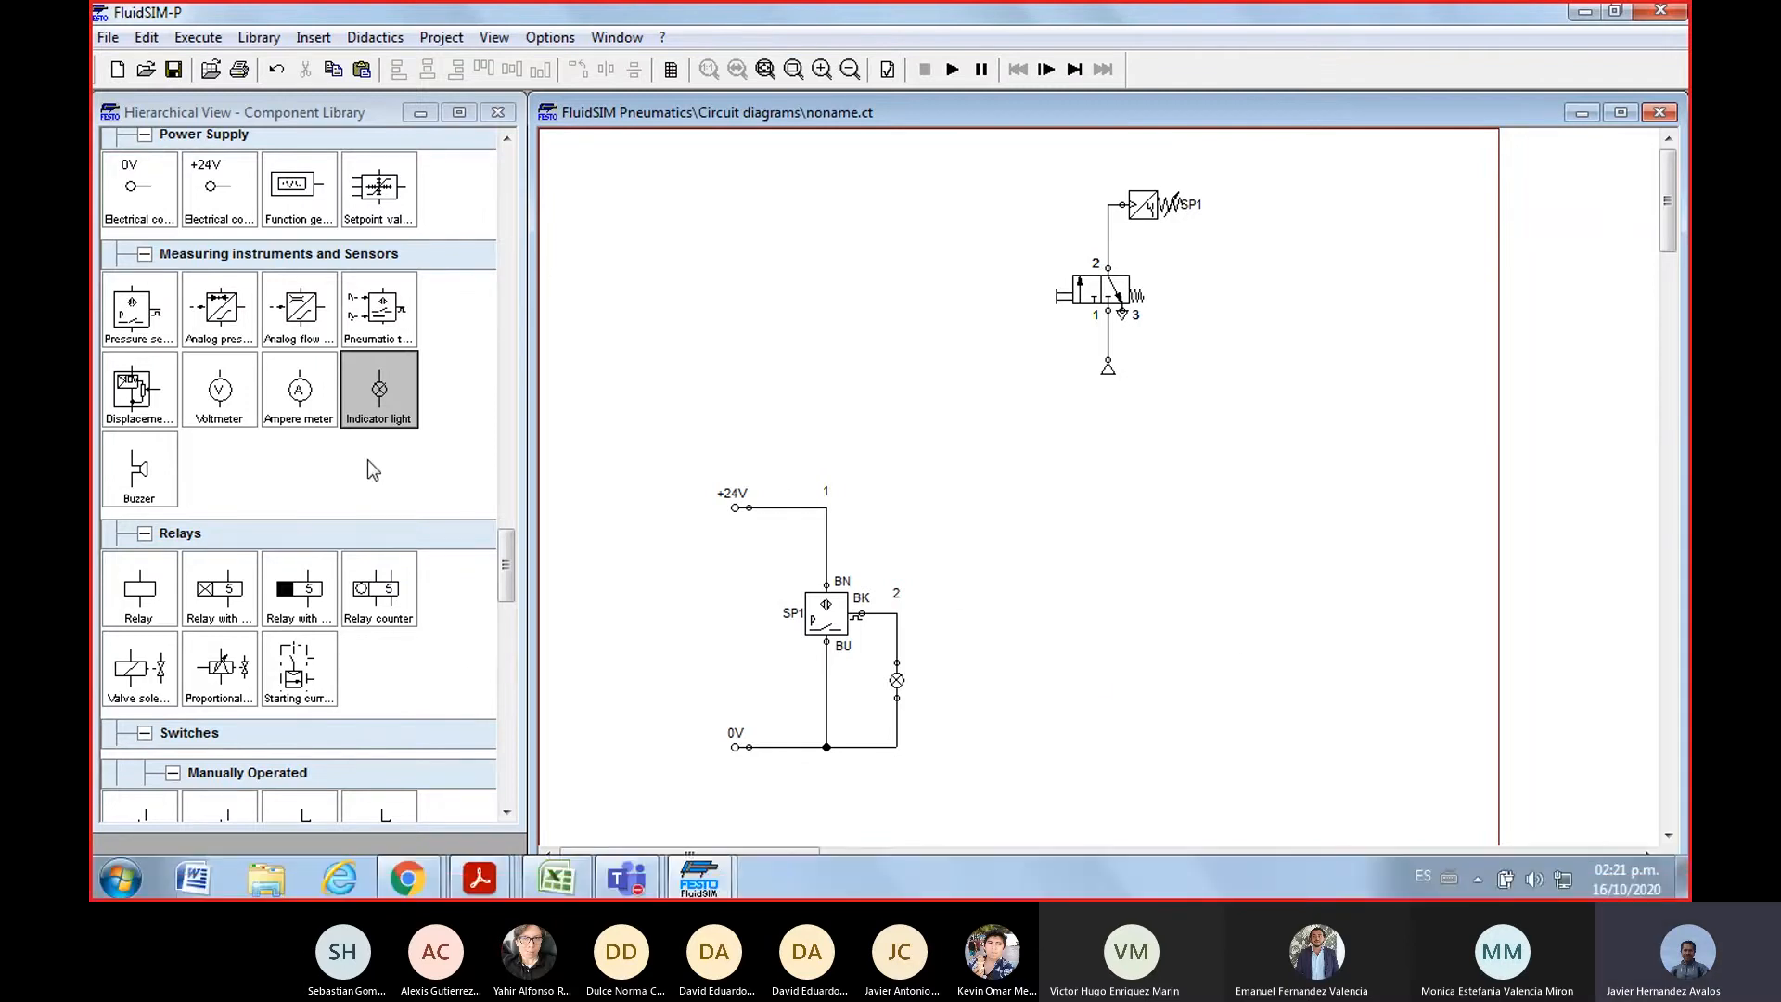
pyautogui.click(508, 670)
pyautogui.moveTo(508, 669); pyautogui.dragTo(508, 788)
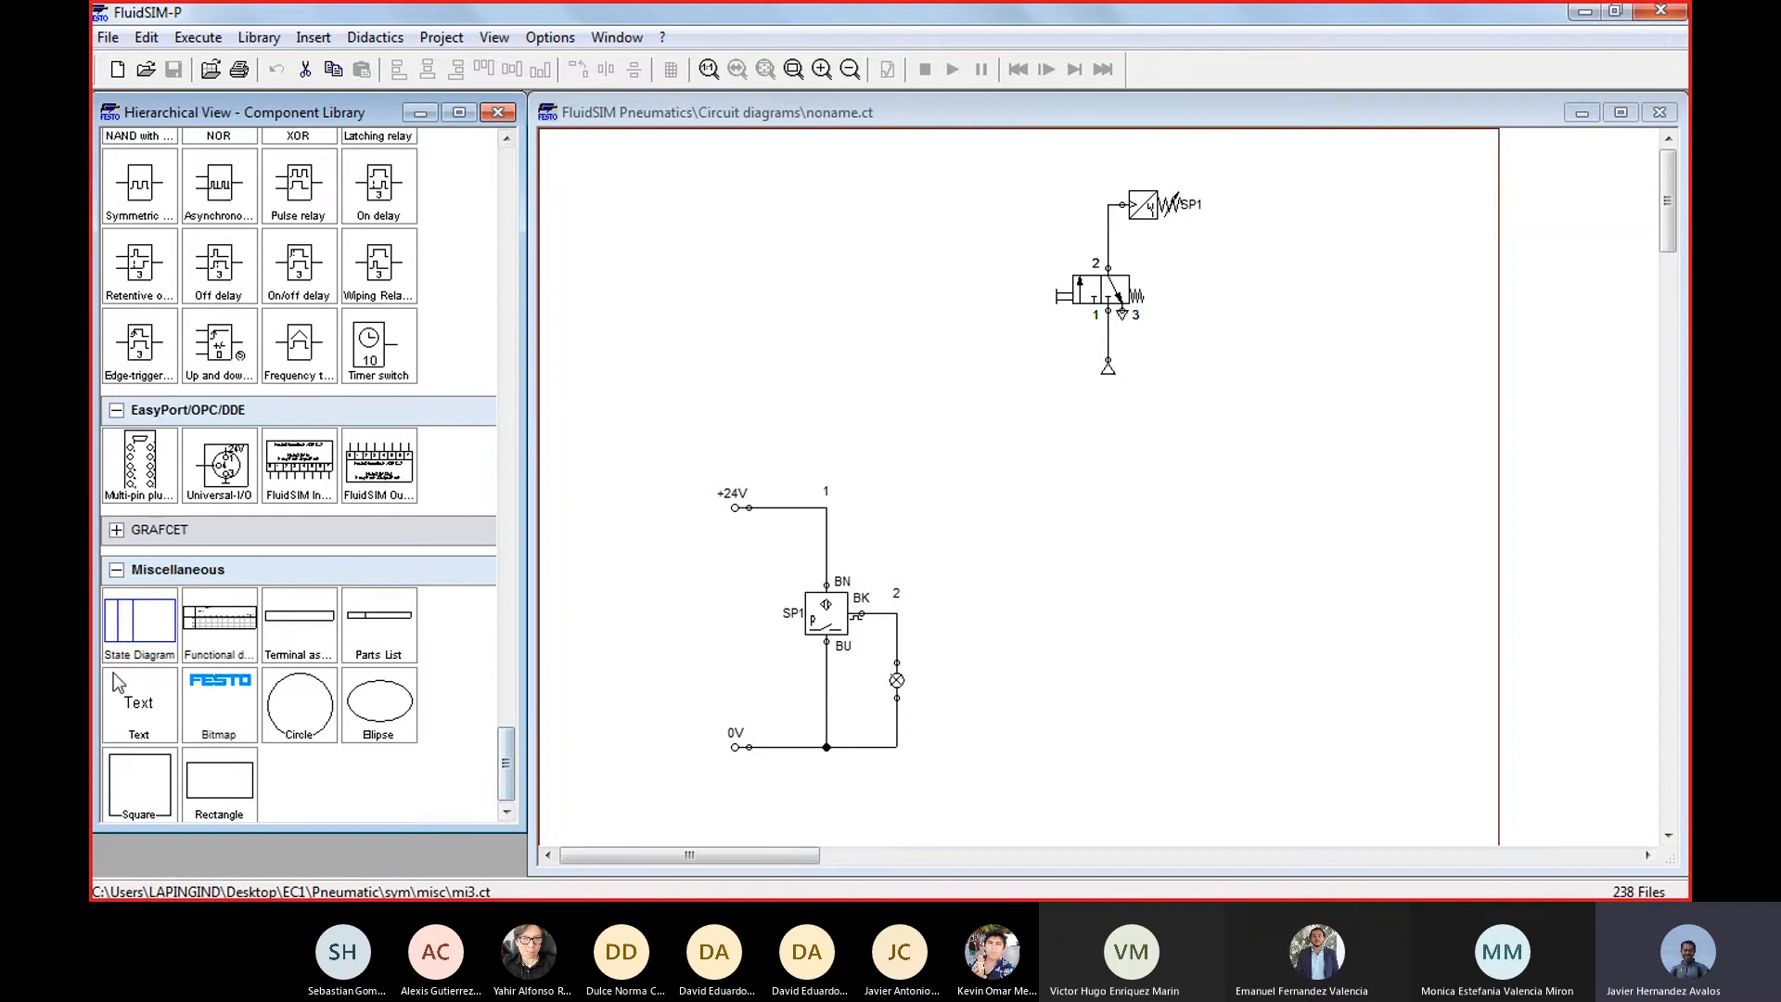
pyautogui.moveTo(139, 700); pyautogui.dragTo(1067, 434)
# Change the new text to CONEXION NEUMATICA and move it beside the compressed air supply of the pneumatic circuit
pyautogui.doubleClick(1069, 433)
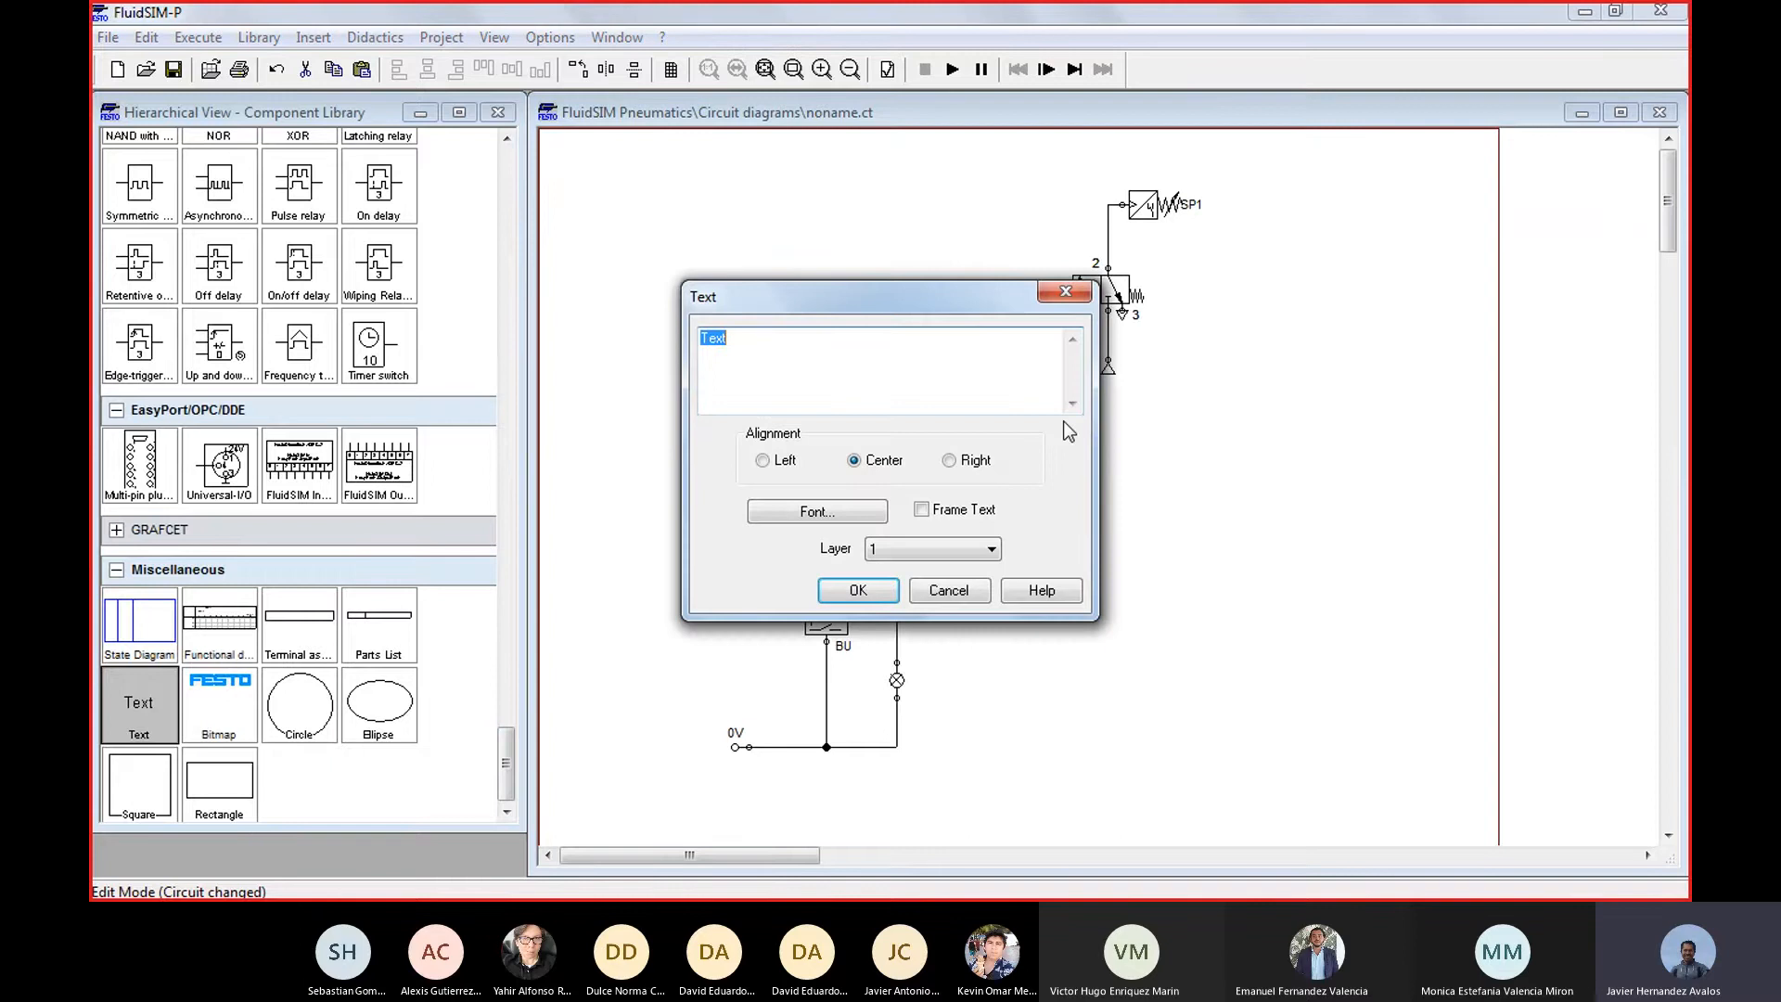
pyautogui.write('con')
pyautogui.press('BackSpace')
pyautogui.press('BackSpace')
pyautogui.press('BackSpace')
pyautogui.press('capslock')
pyautogui.write('CO')
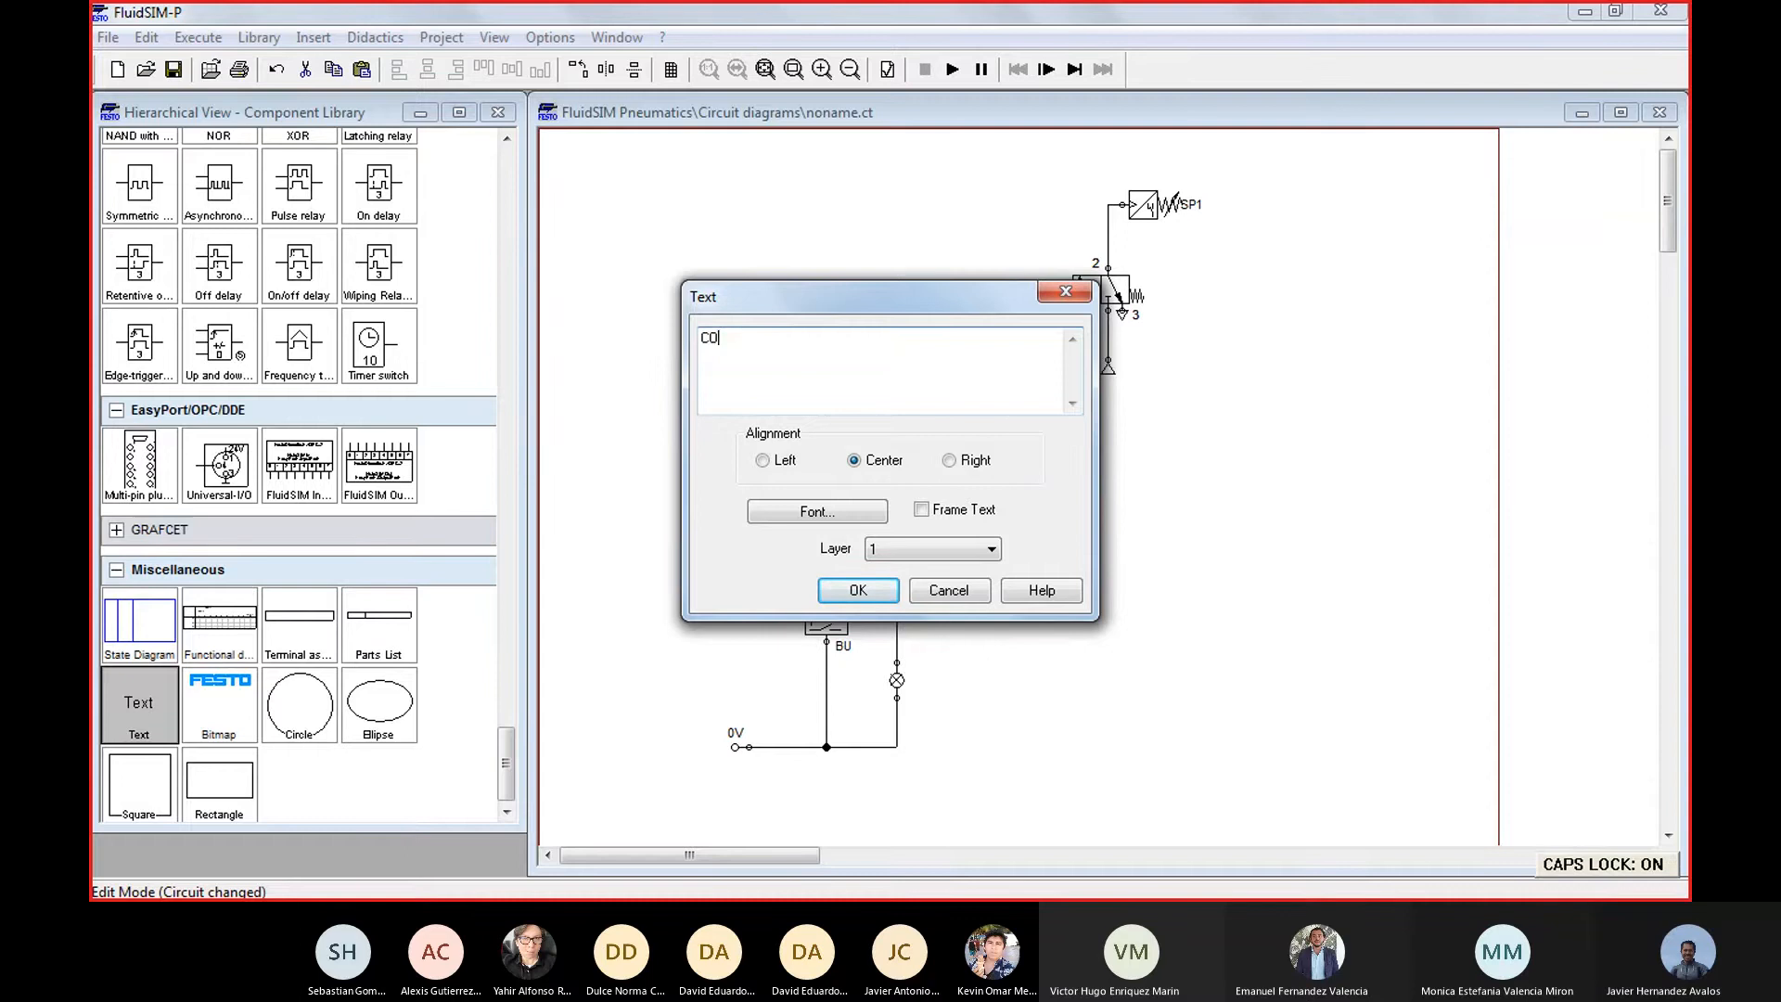
pyautogui.write('NEXUION')
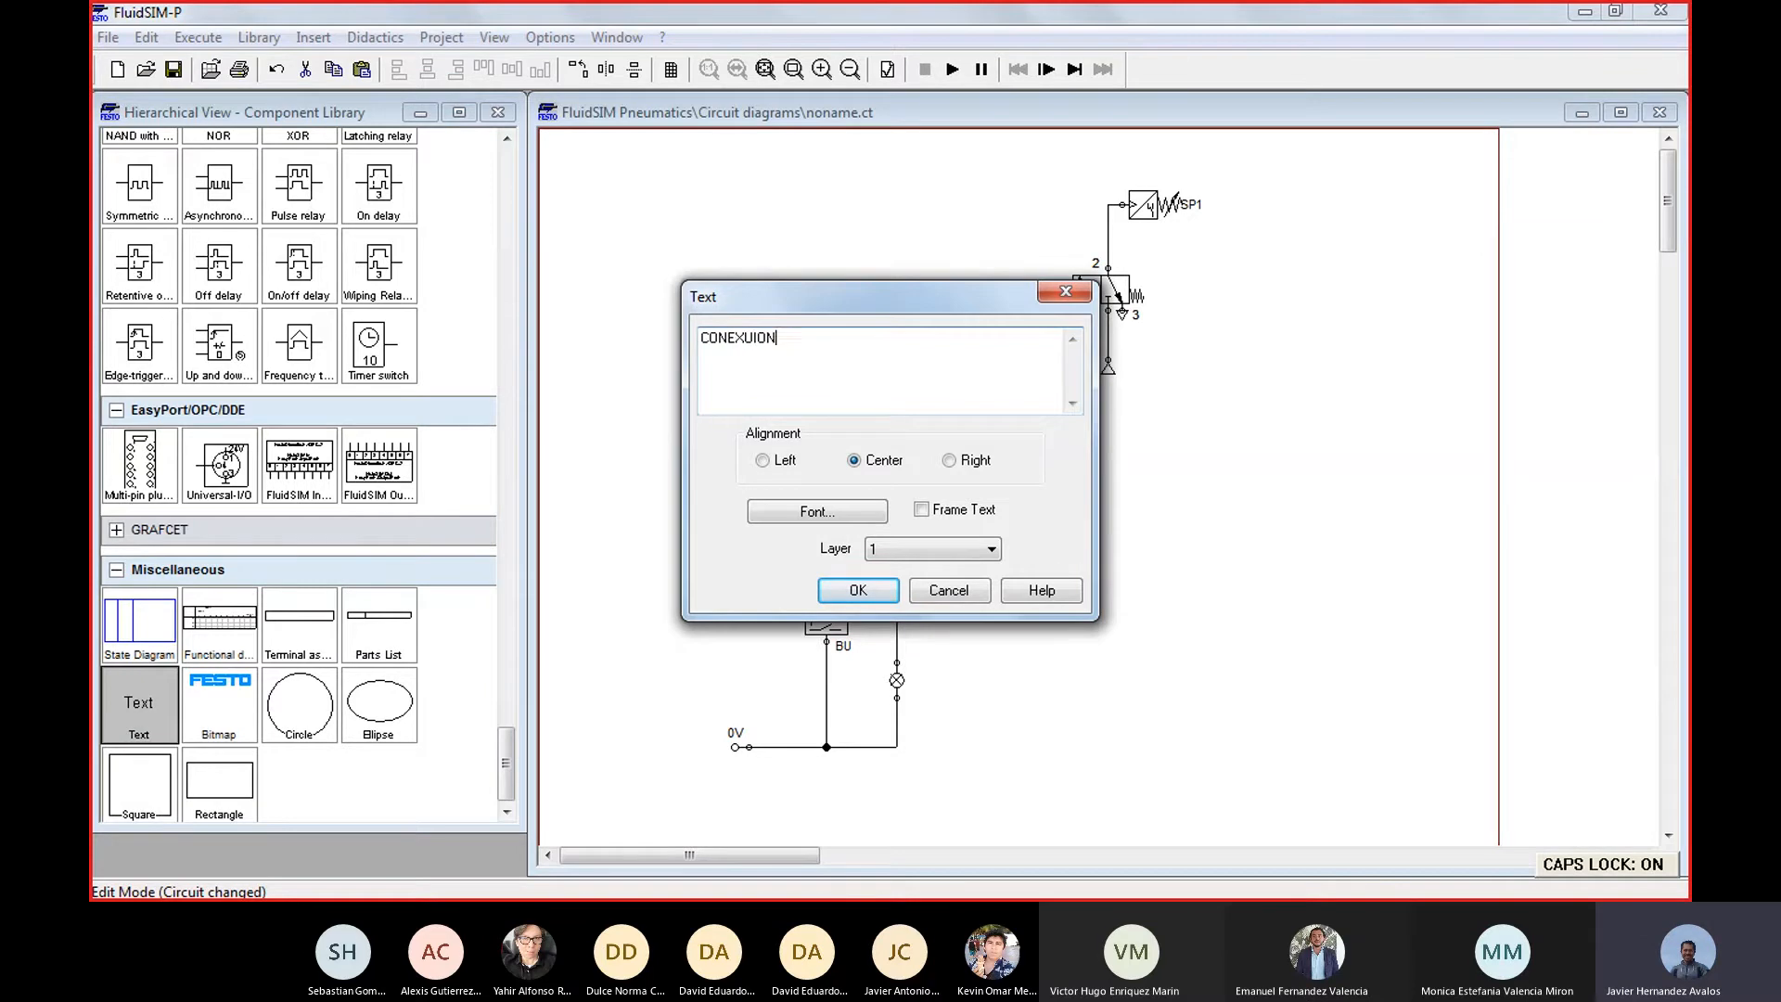
pyautogui.press('capslock')
pyautogui.press('BackSpace')
pyautogui.press('BackSpace')
pyautogui.press('BackSpace')
pyautogui.press('BackSpace')
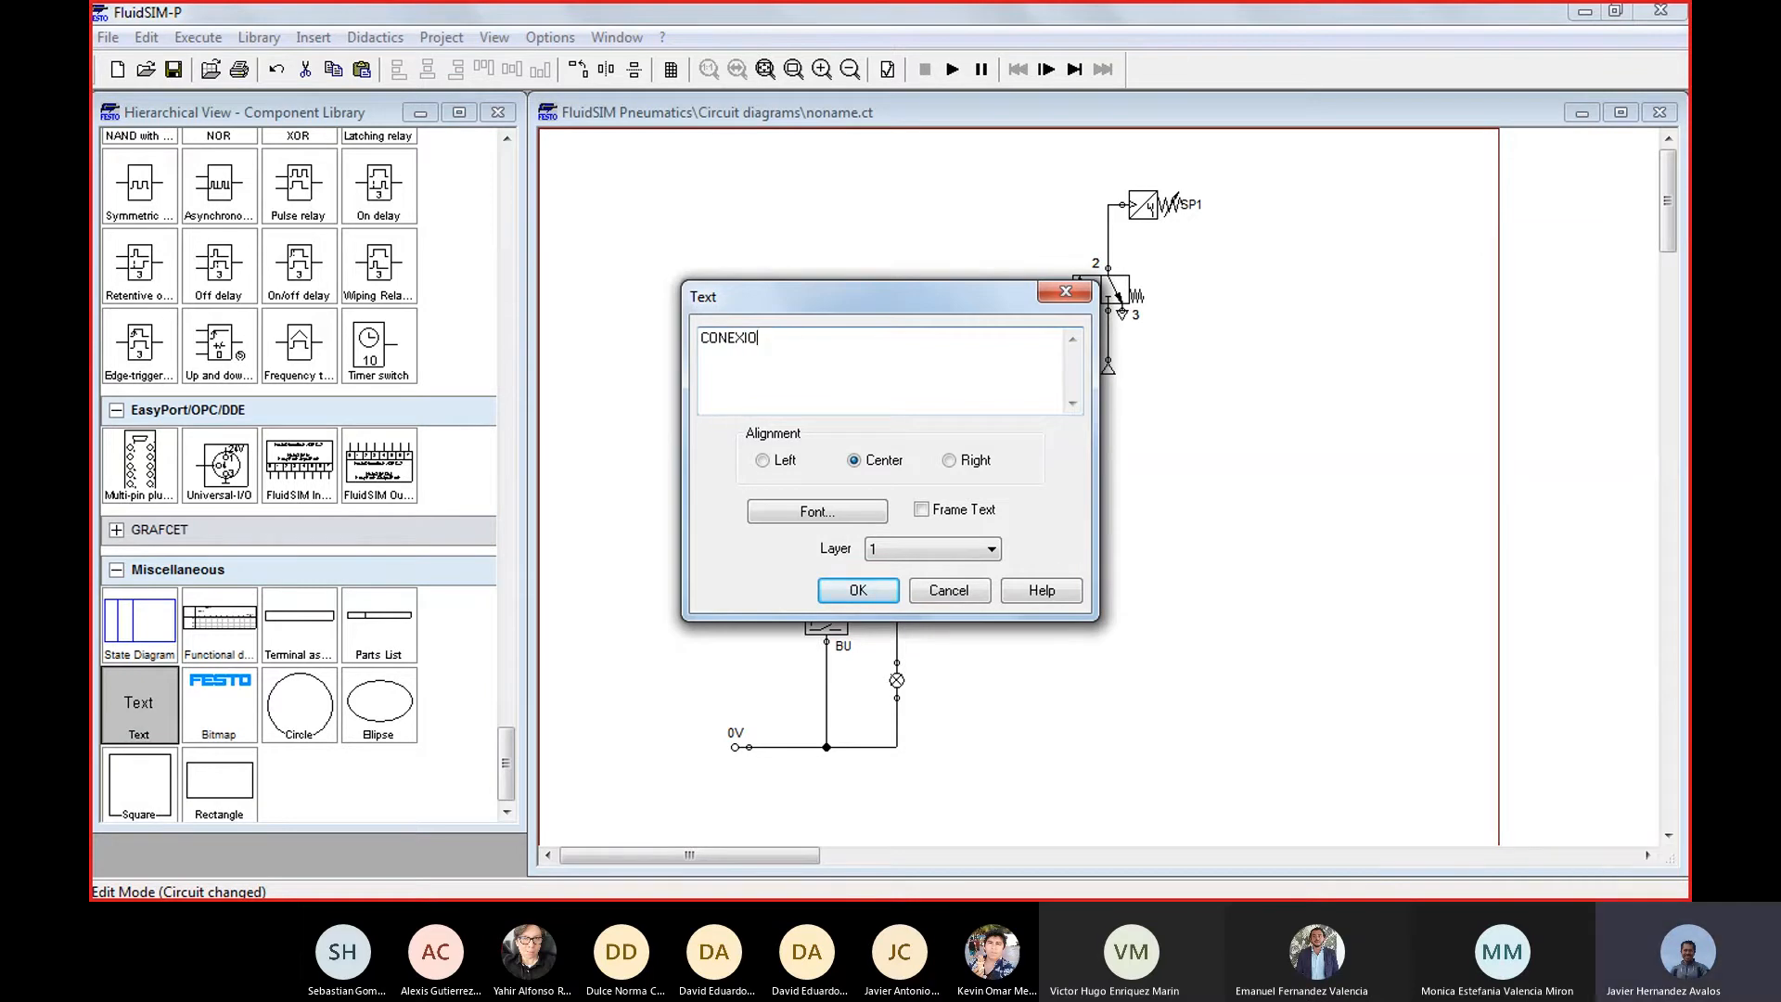
pyautogui.write('ION NEUMATICA')
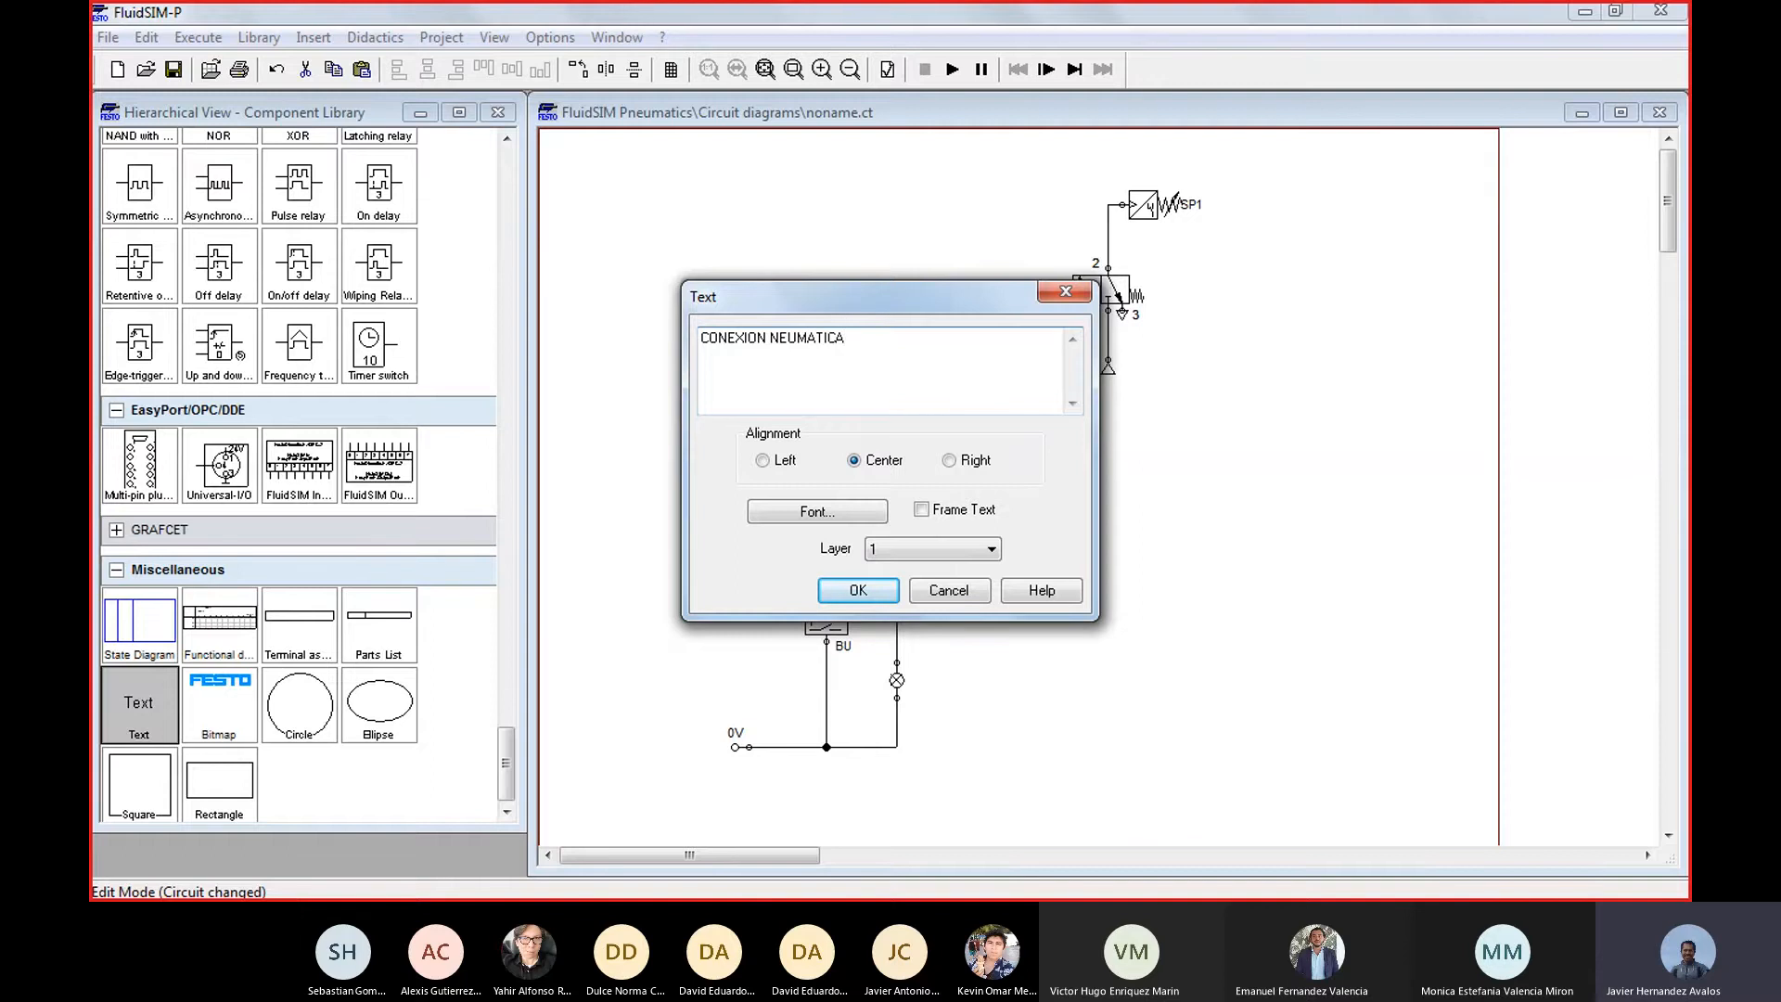
pyautogui.press('Return')
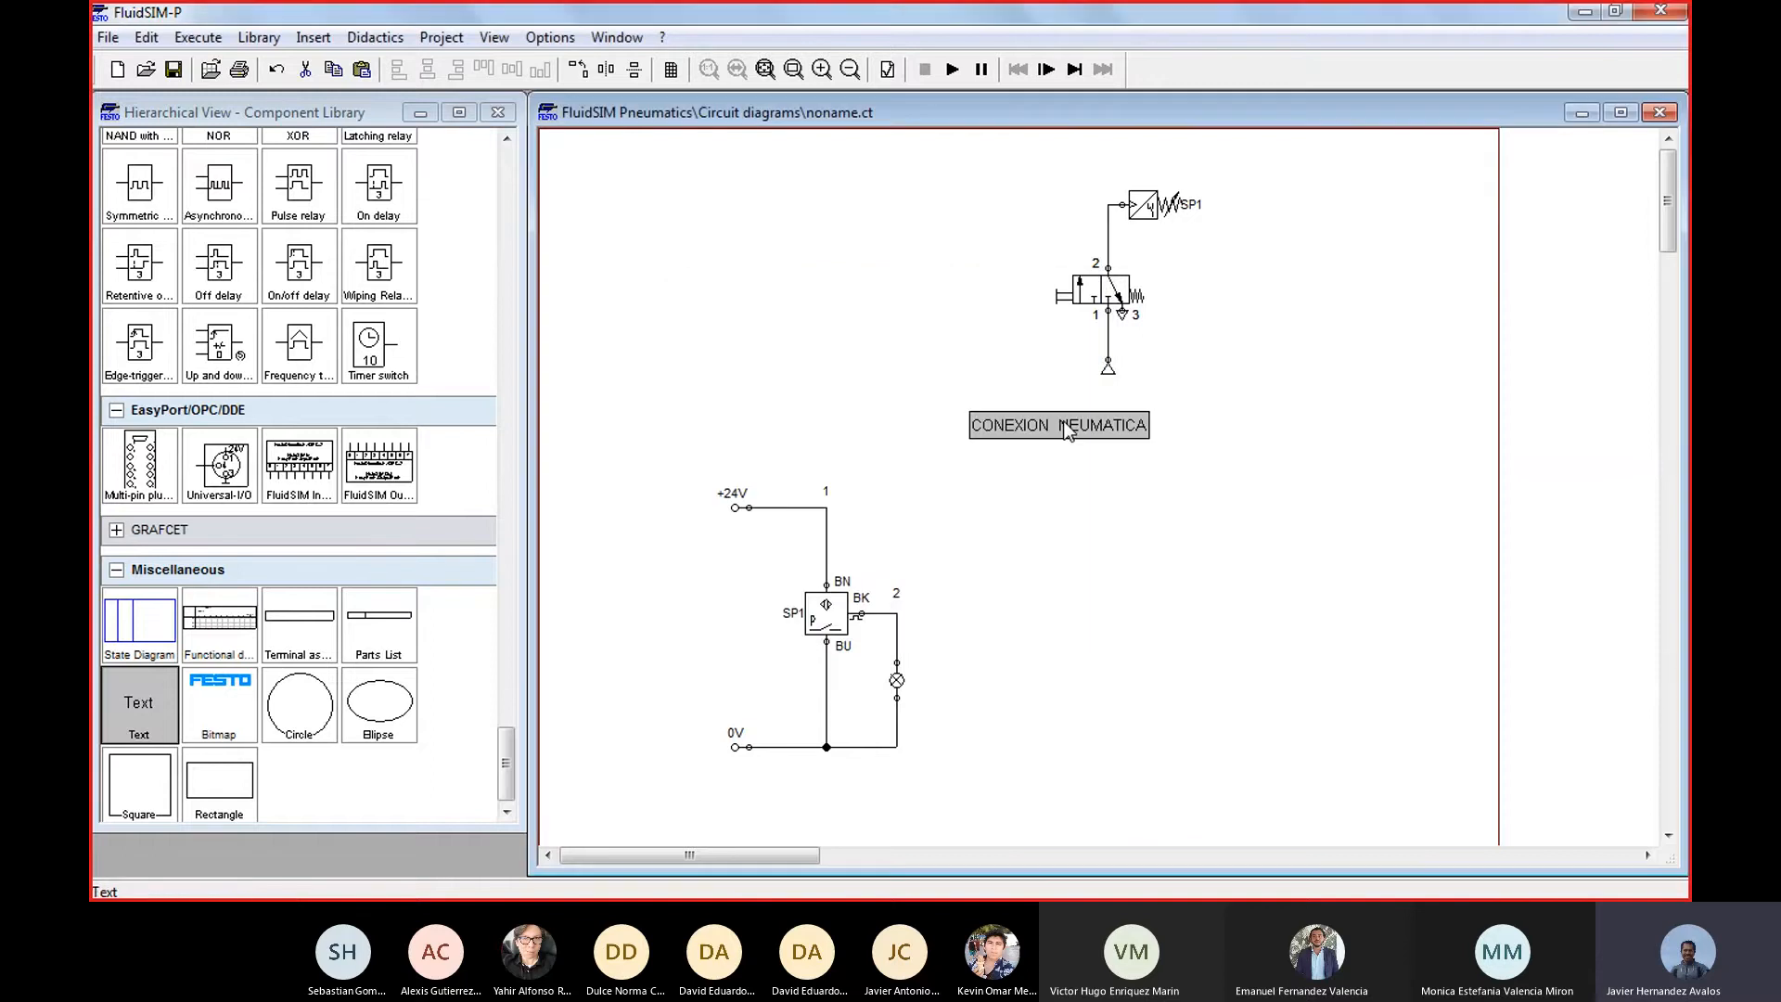
pyautogui.moveTo(1096, 431); pyautogui.dragTo(1273, 373)
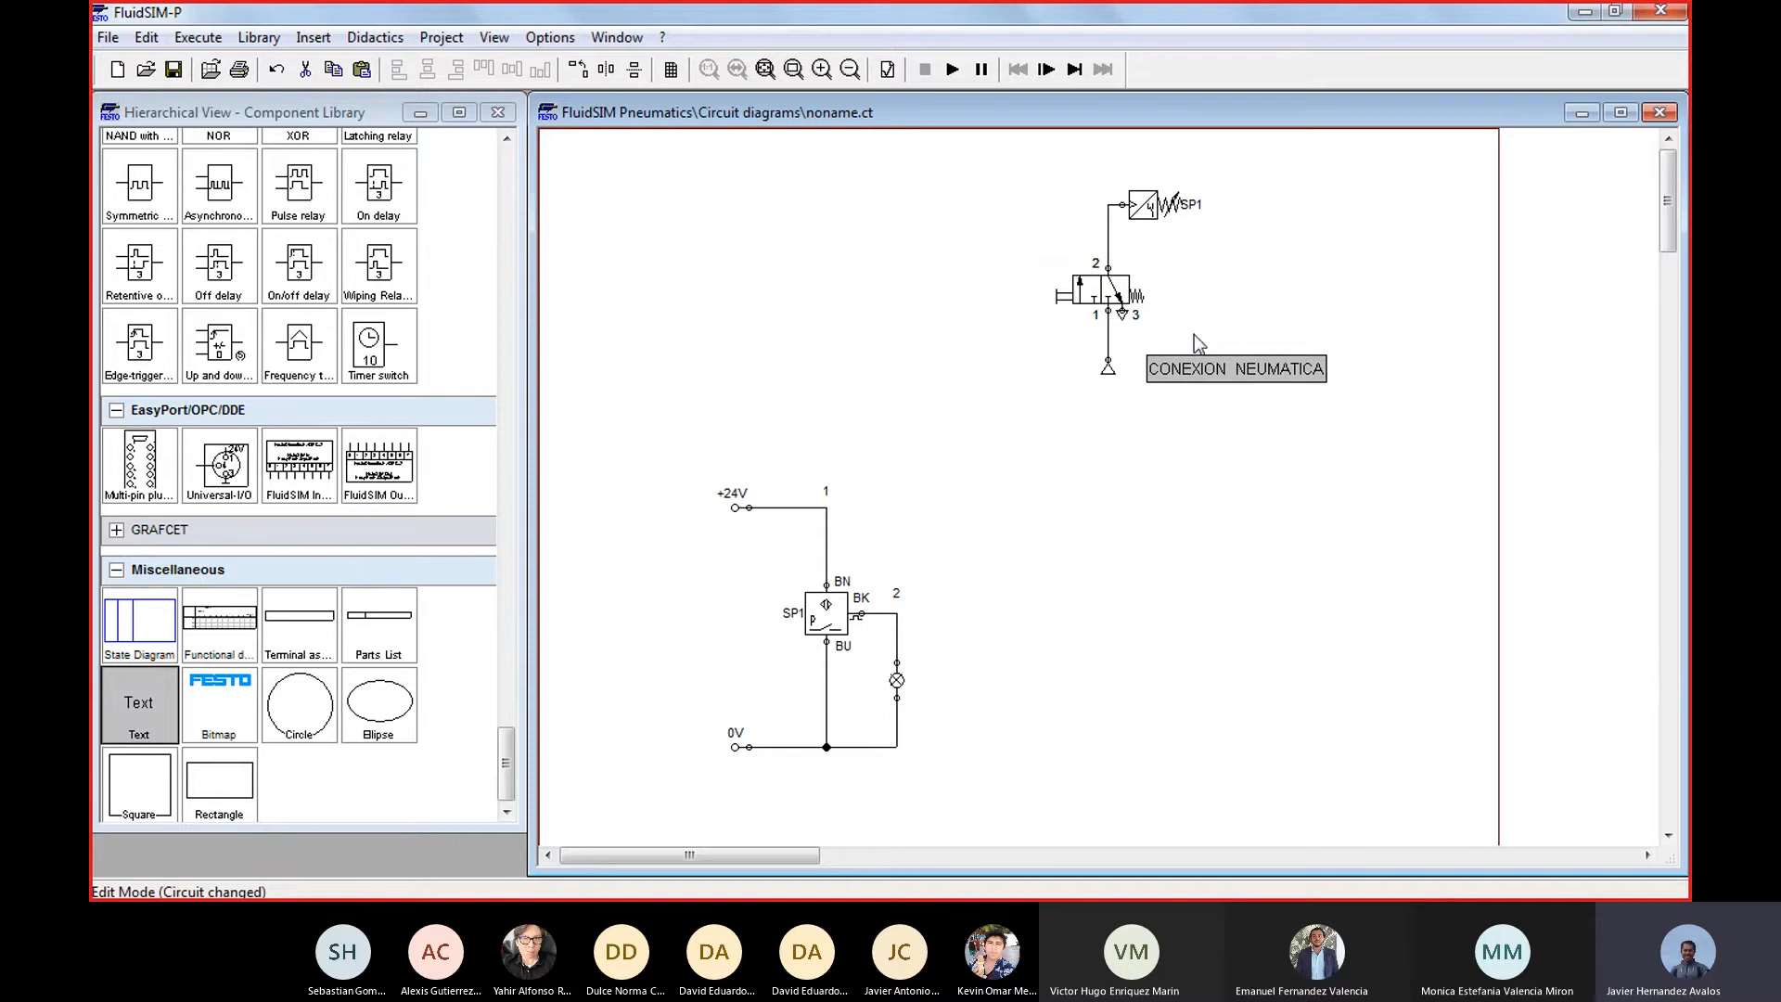
pyautogui.click(1195, 471)
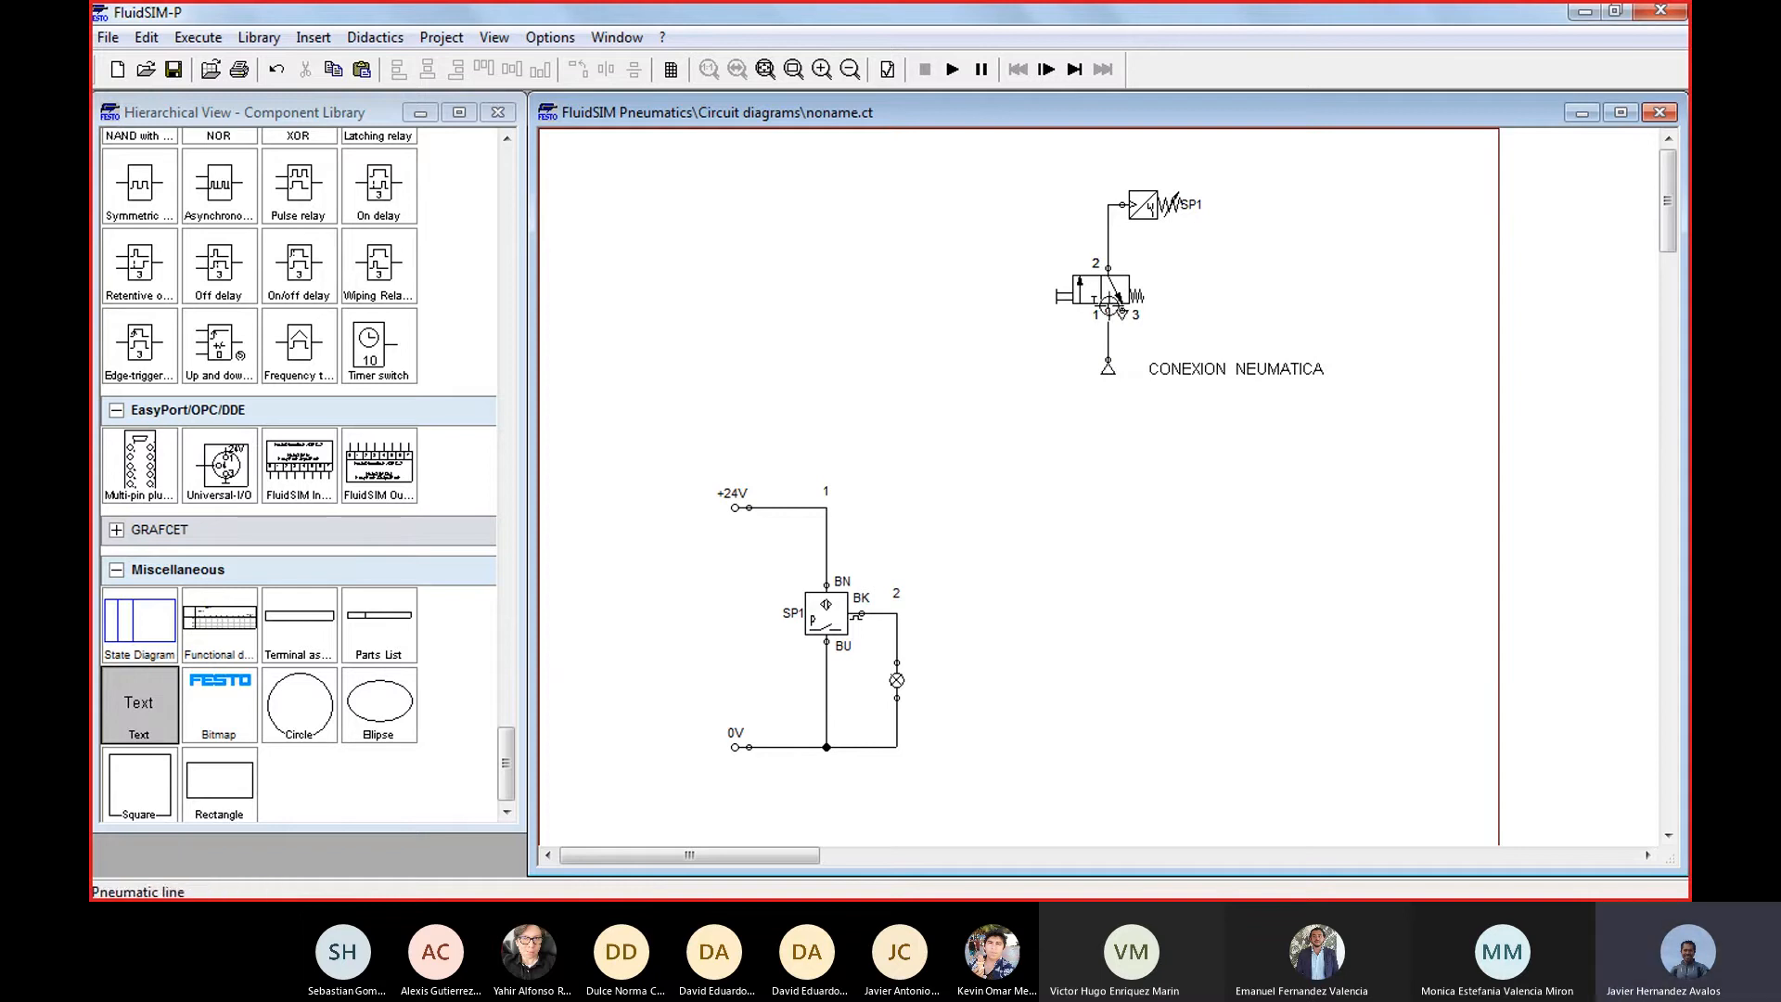
# Examine the pneumatic and electrical circuits, selecting pressure sensor SP1 in each to compare the two symbols
pyautogui.moveTo(1146, 219)
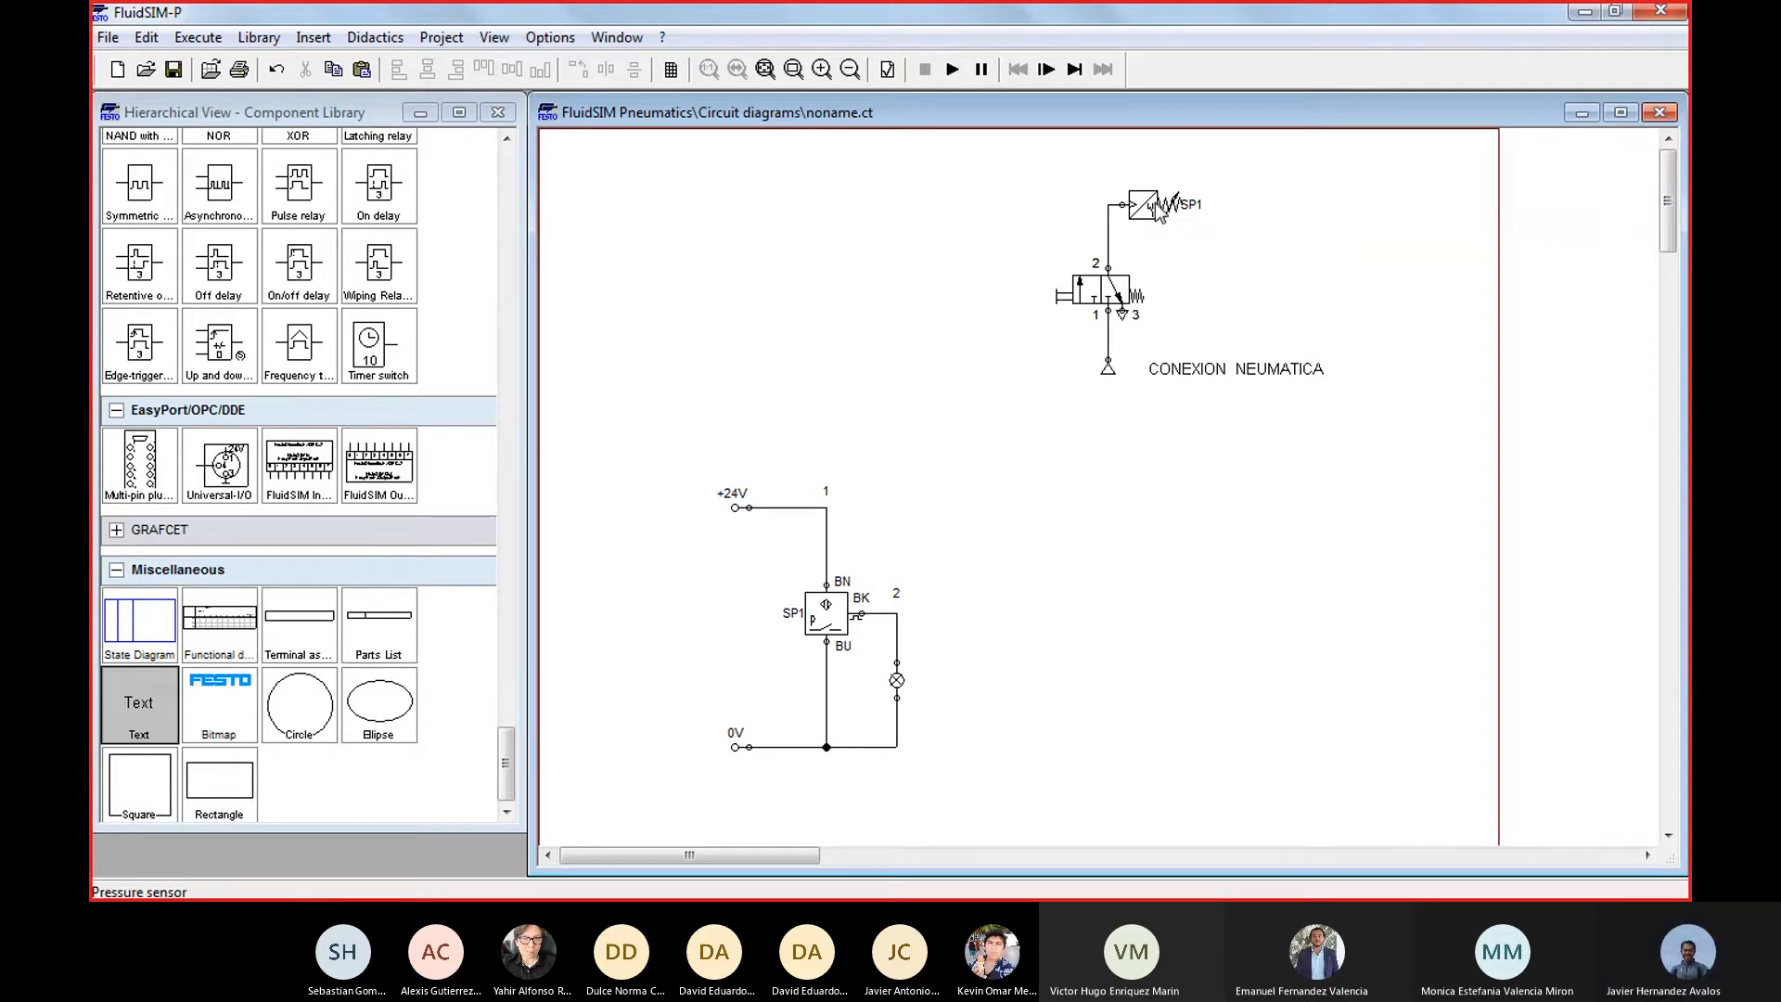
pyautogui.moveTo(1052, 187); pyautogui.dragTo(1376, 417)
pyautogui.click(1157, 238)
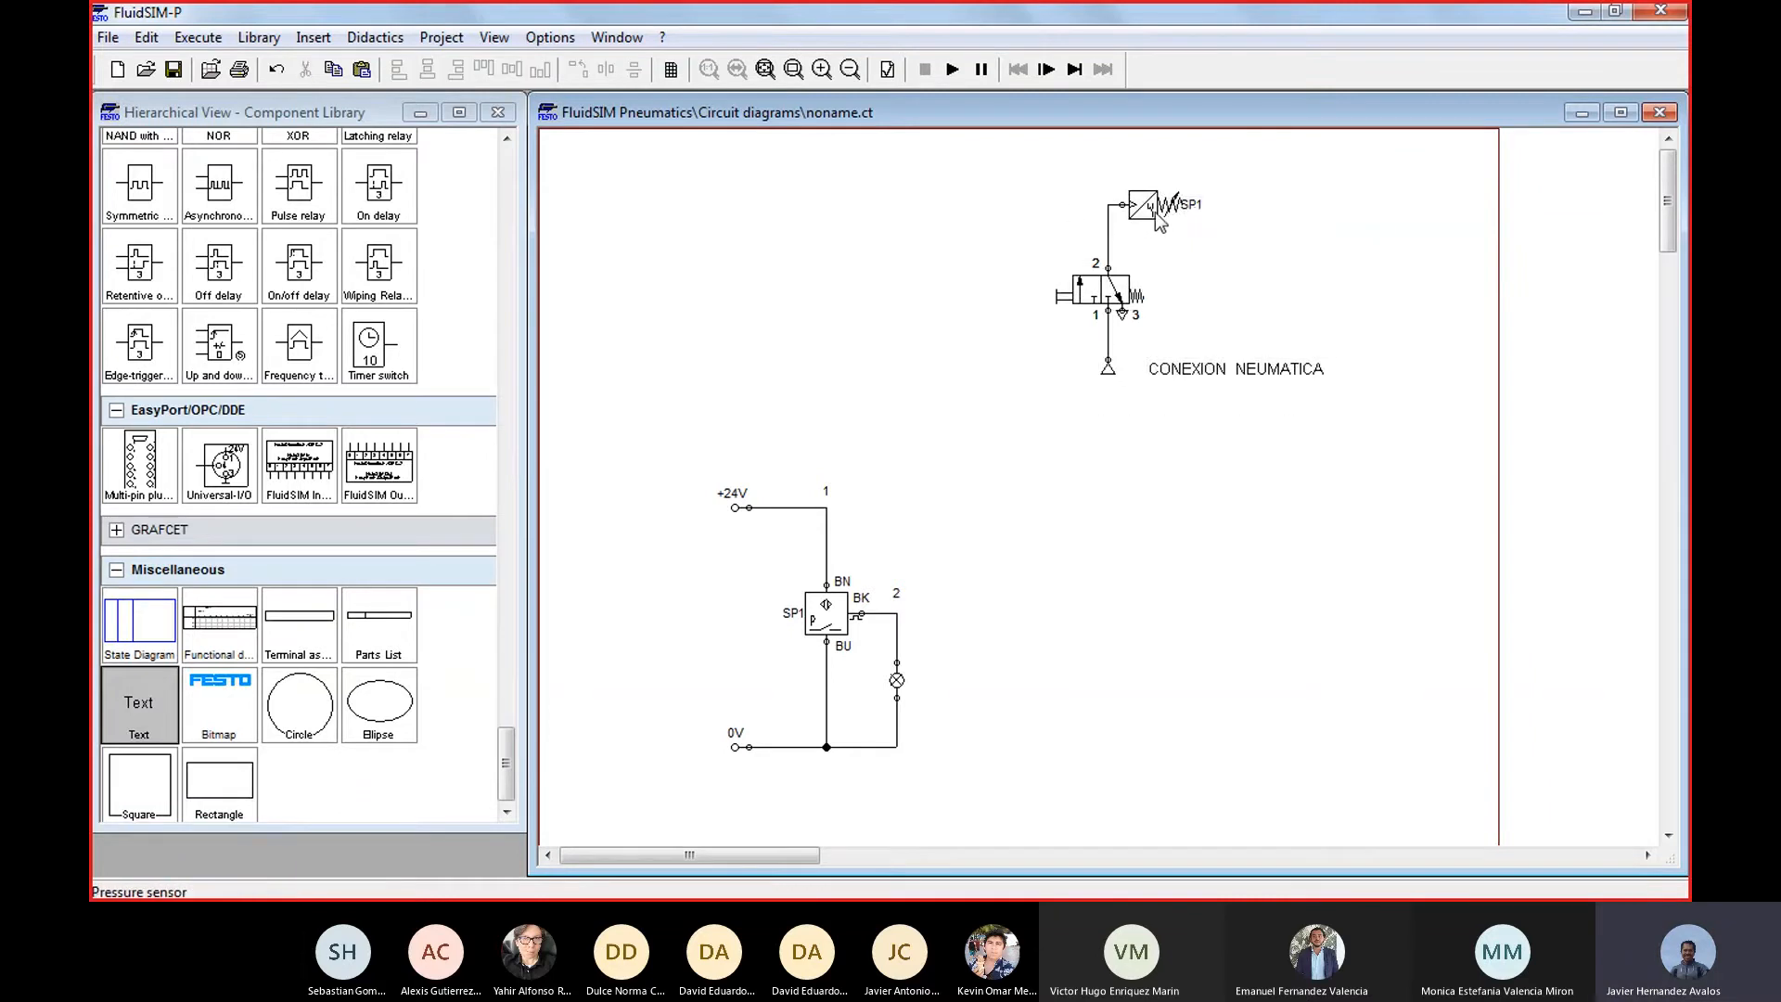
pyautogui.click(1158, 219)
pyautogui.click(810, 622)
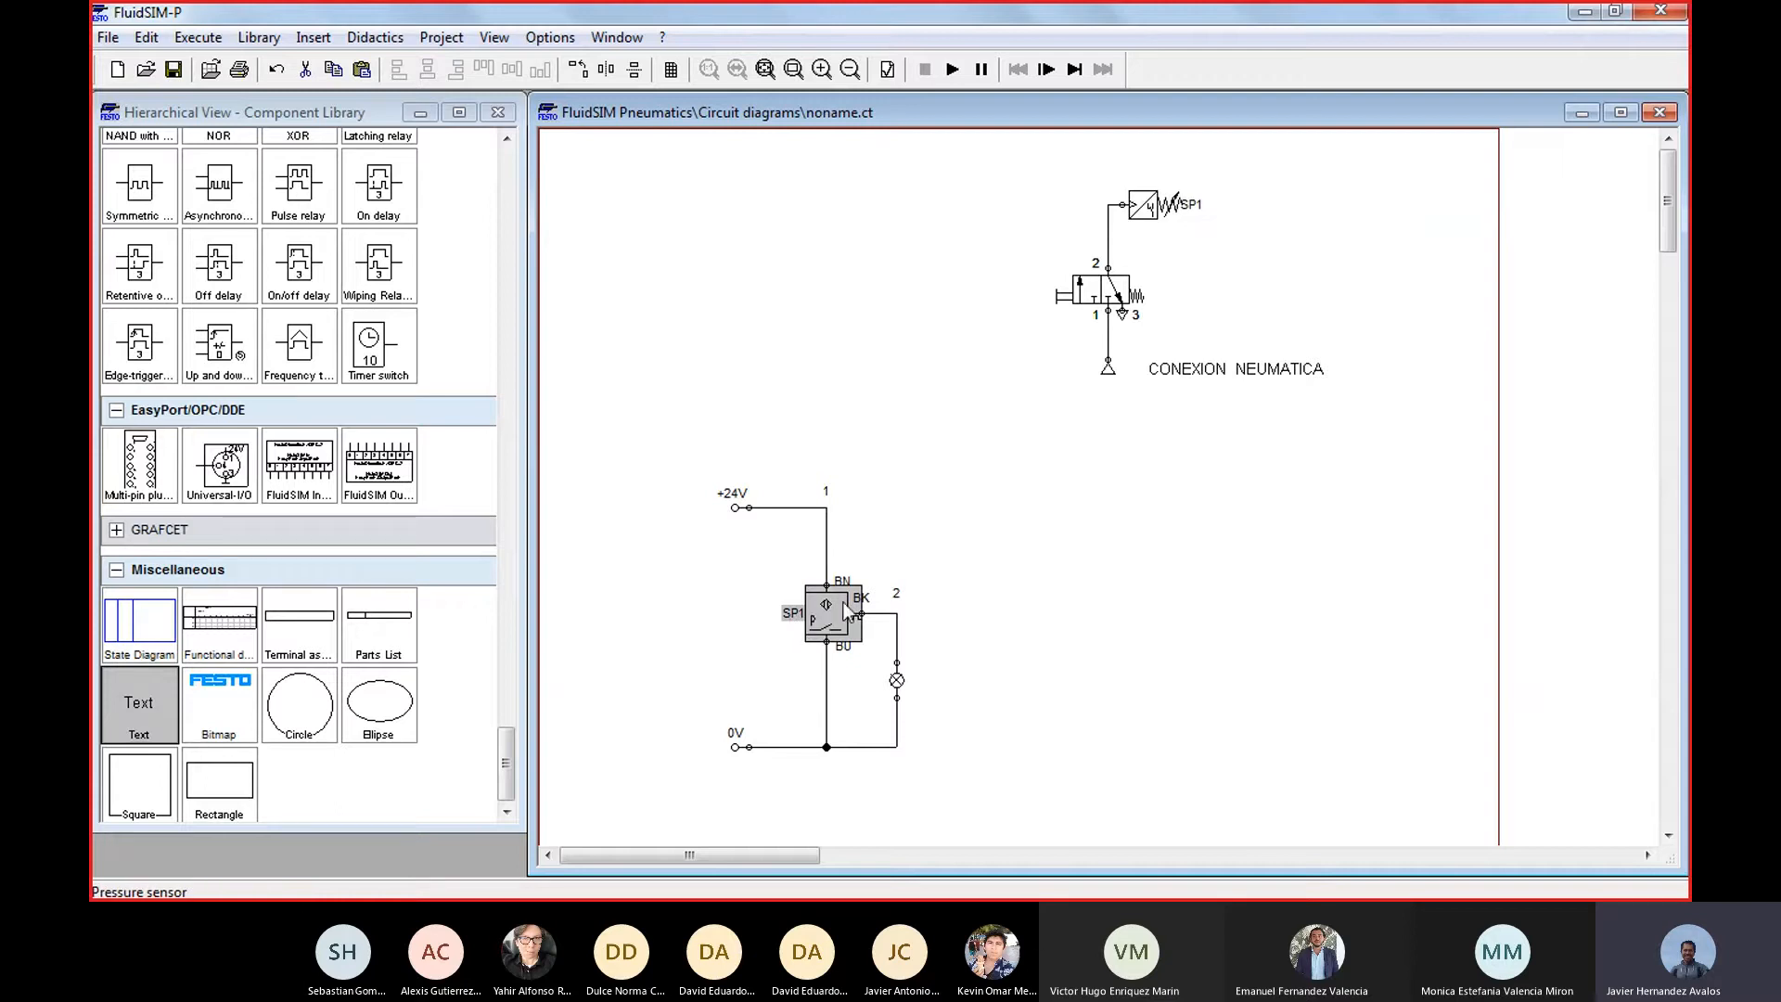
pyautogui.moveTo(682, 453); pyautogui.dragTo(1000, 787)
pyautogui.click(1015, 679)
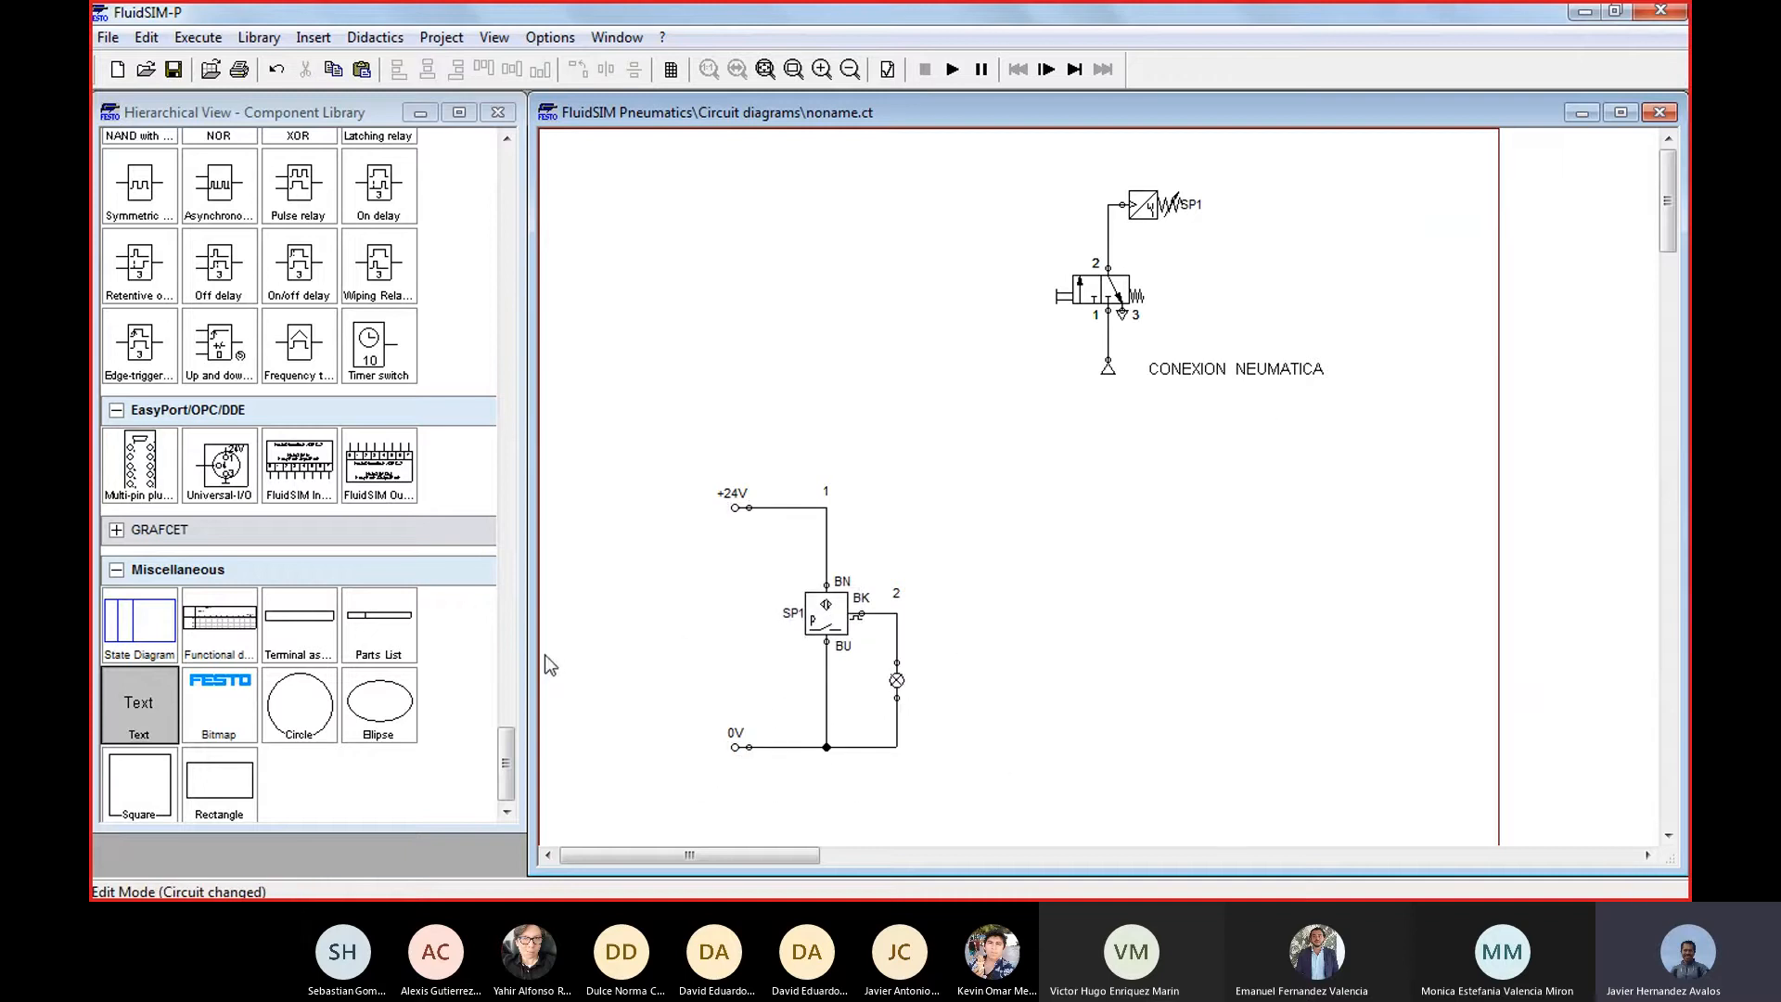
# Add the text CONEXION ELECTRICA beside the lower end of the electrical circuit, clear of its wiring
pyautogui.moveTo(125, 700); pyautogui.dragTo(968, 739)
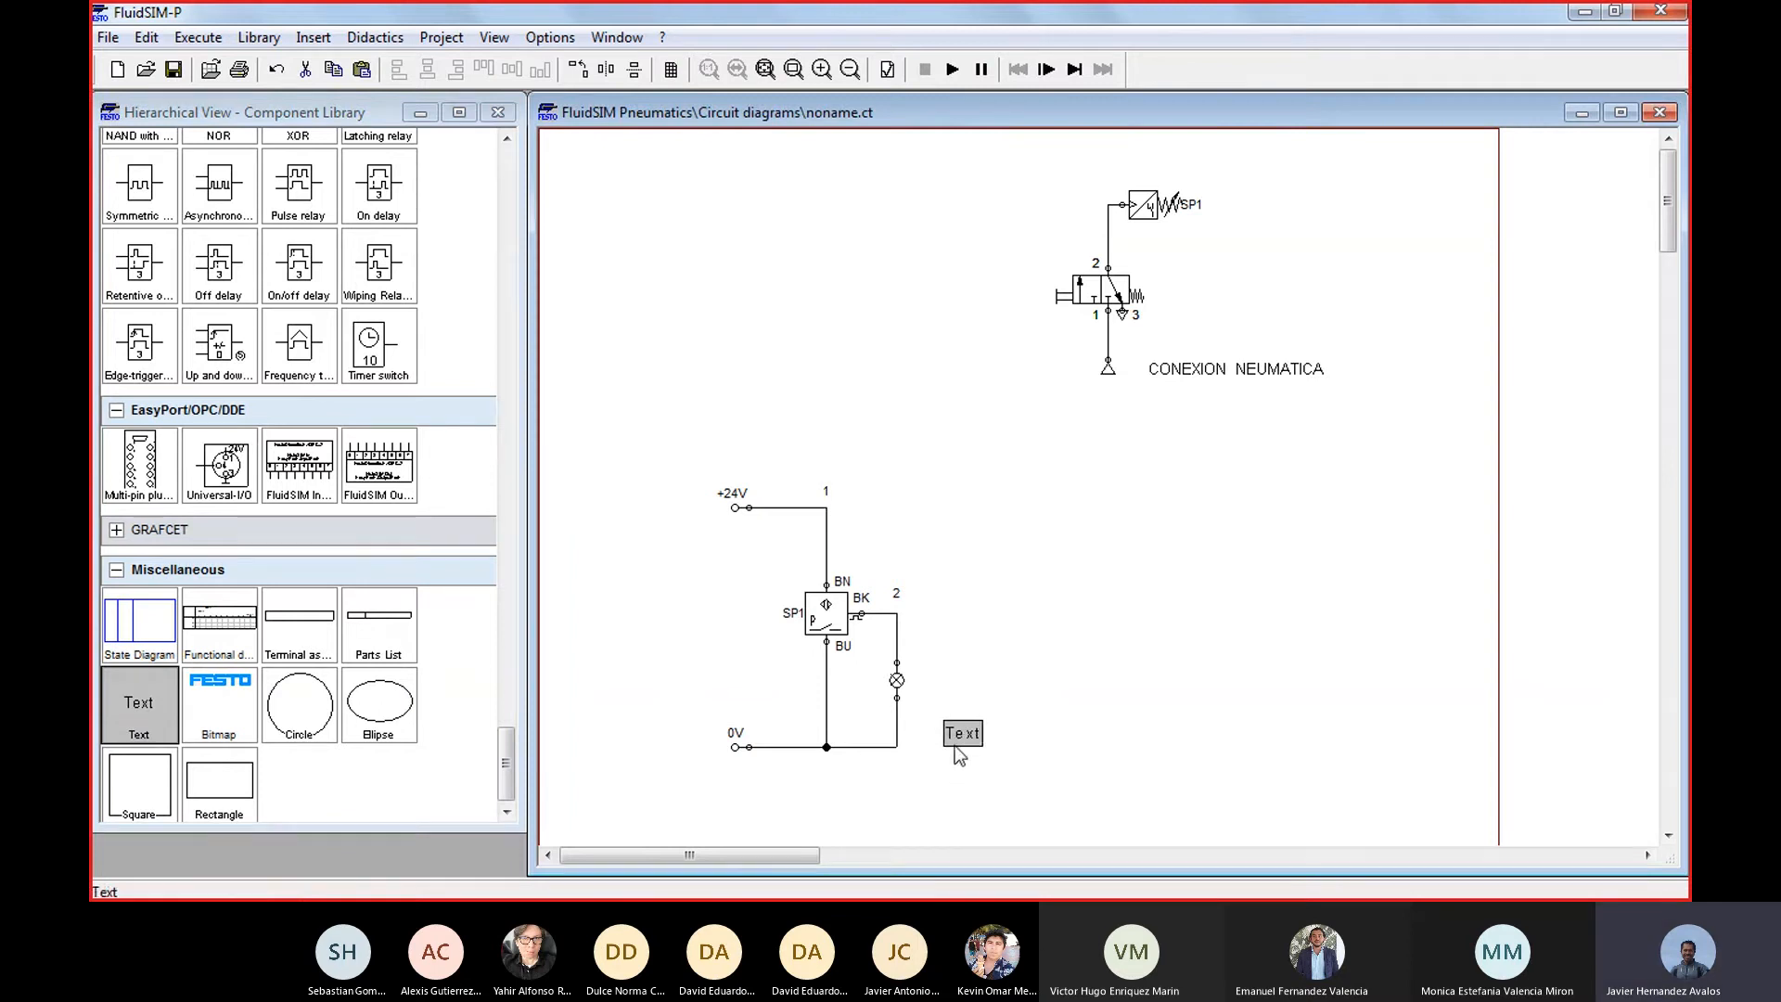
pyautogui.doubleClick(974, 738)
pyautogui.write('CO')
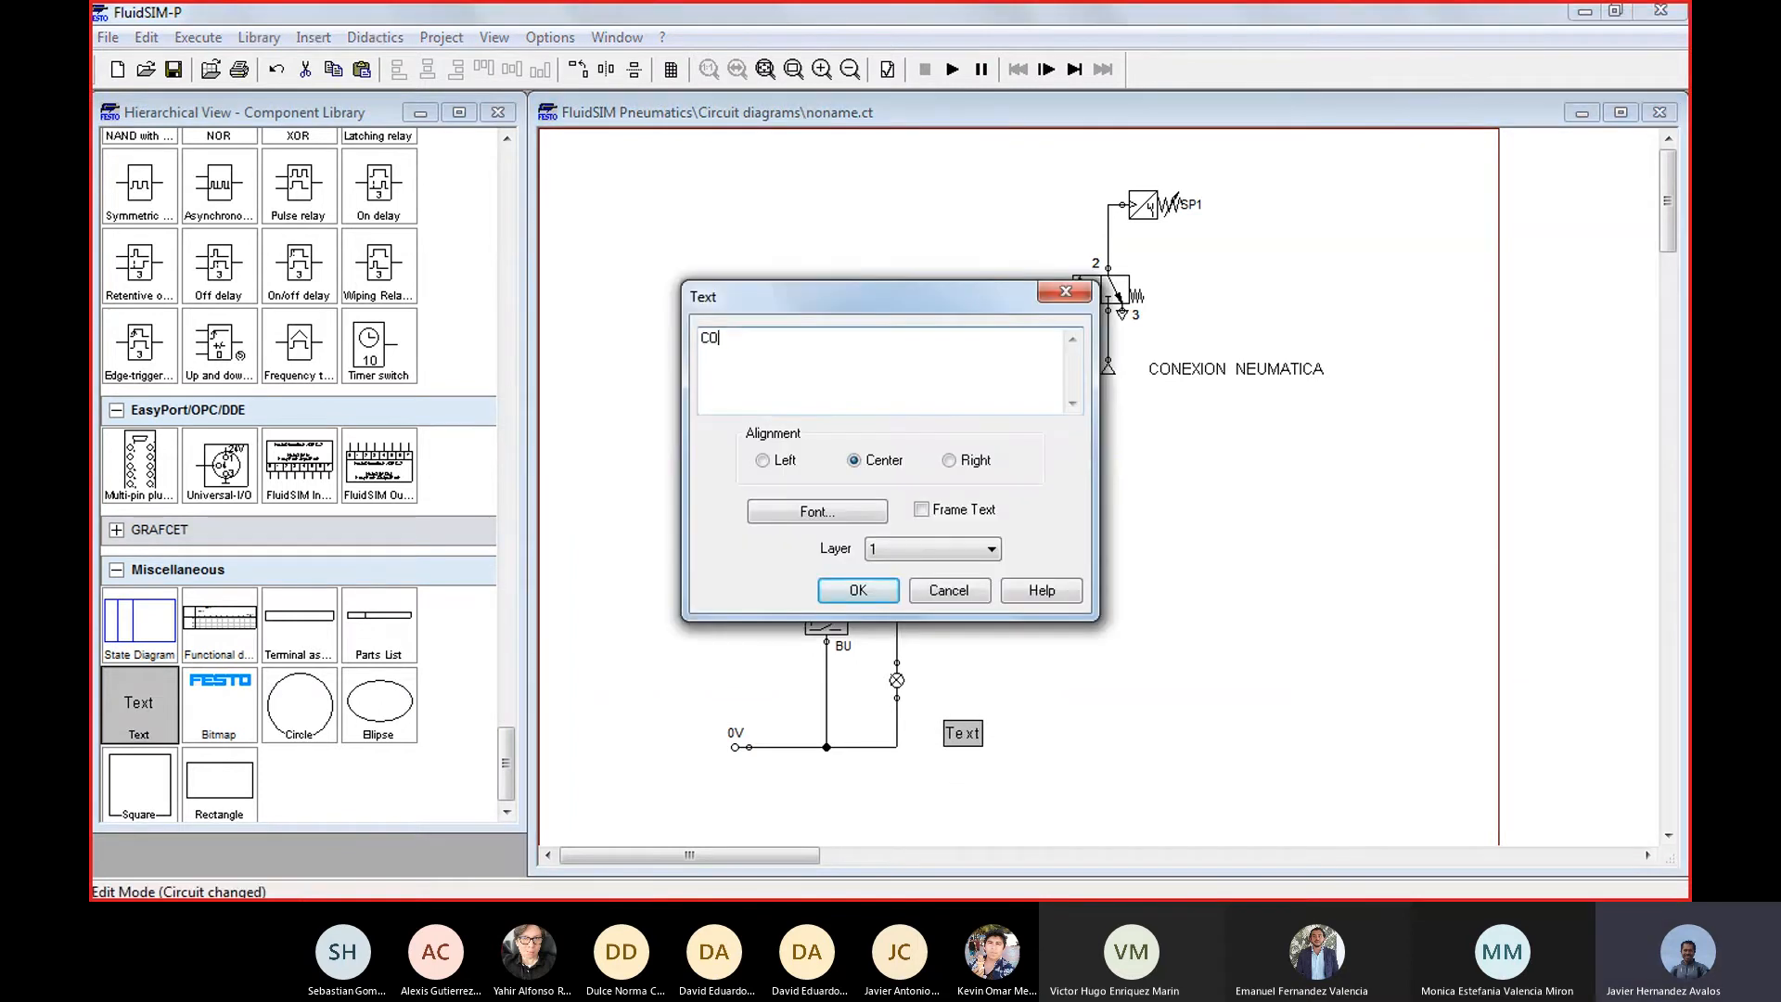
pyautogui.write('NEXION ELECTRICA')
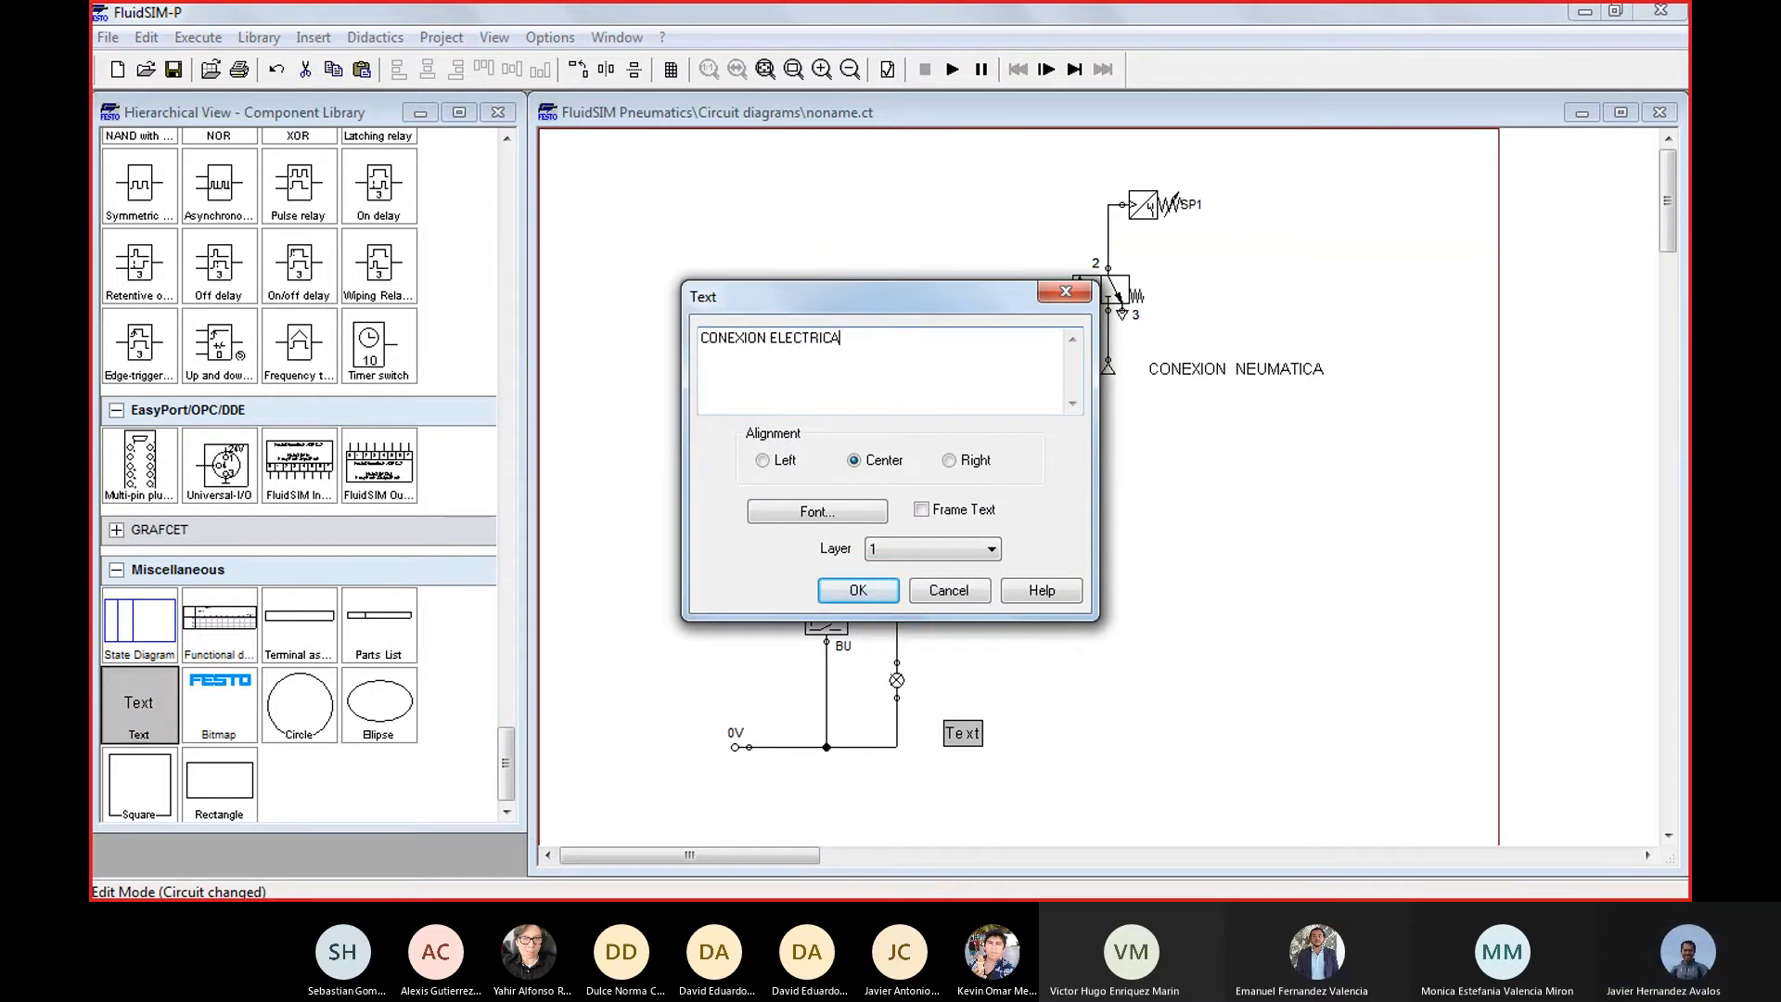
pyautogui.press('Return')
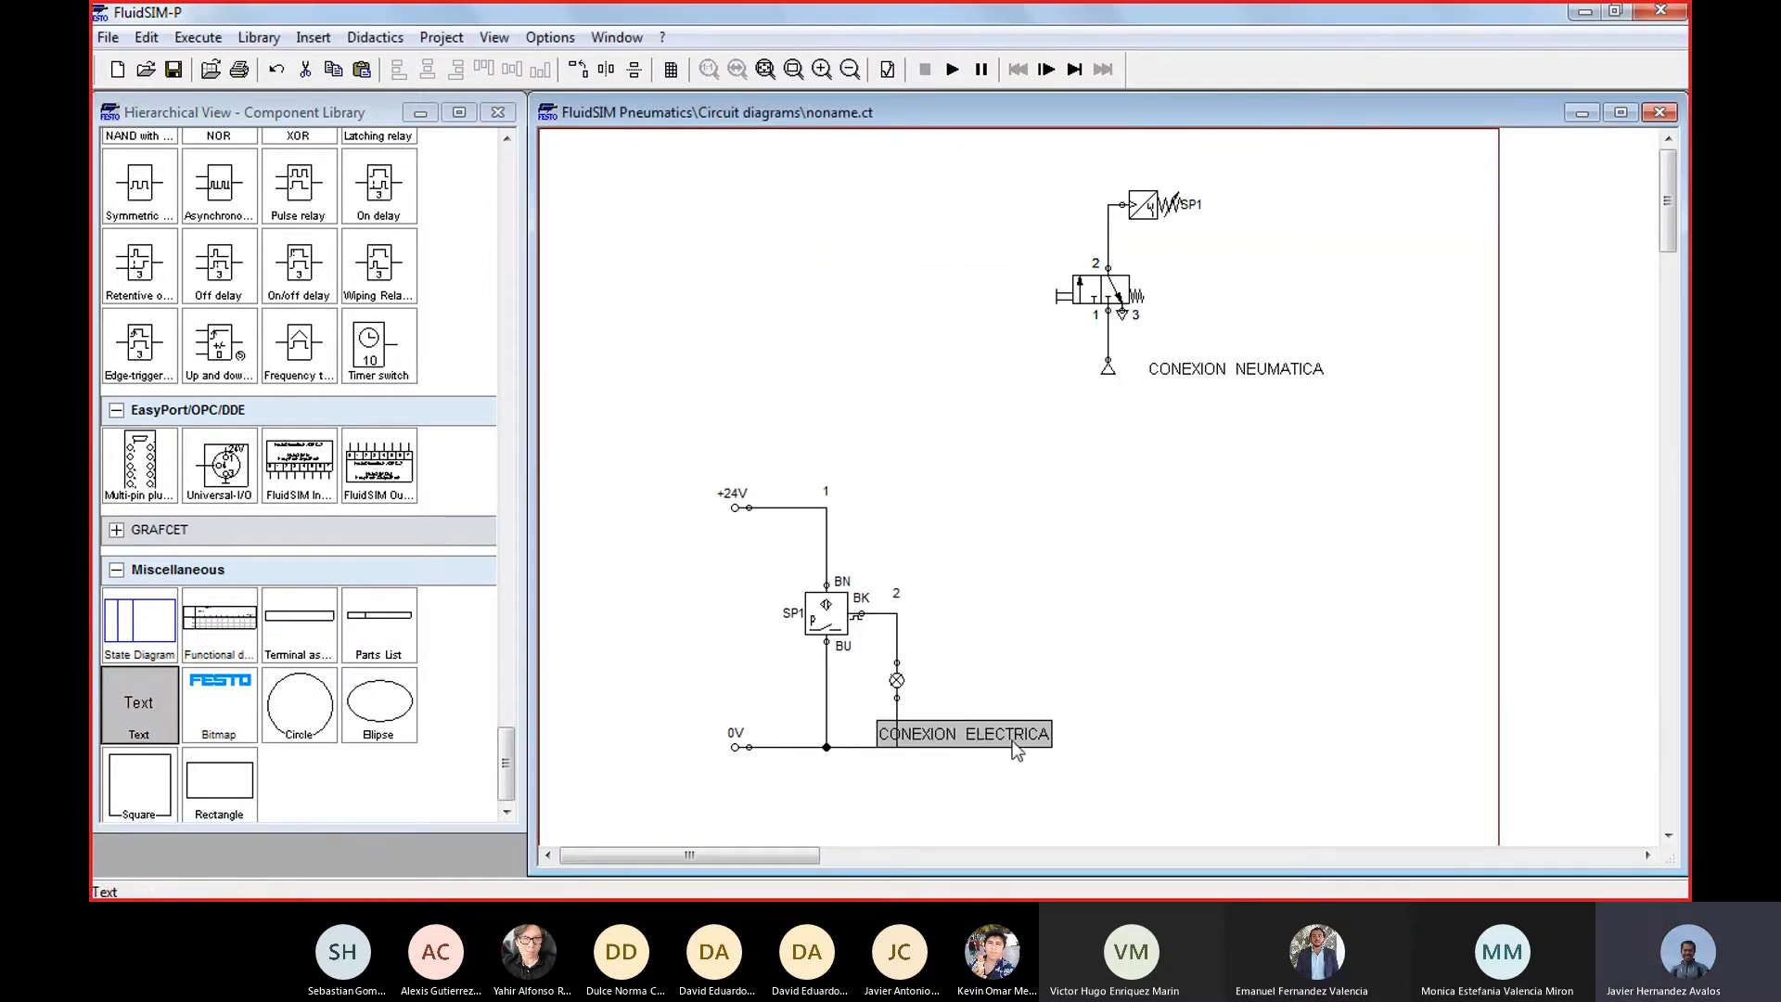
pyautogui.moveTo(1011, 740); pyautogui.dragTo(1056, 740)
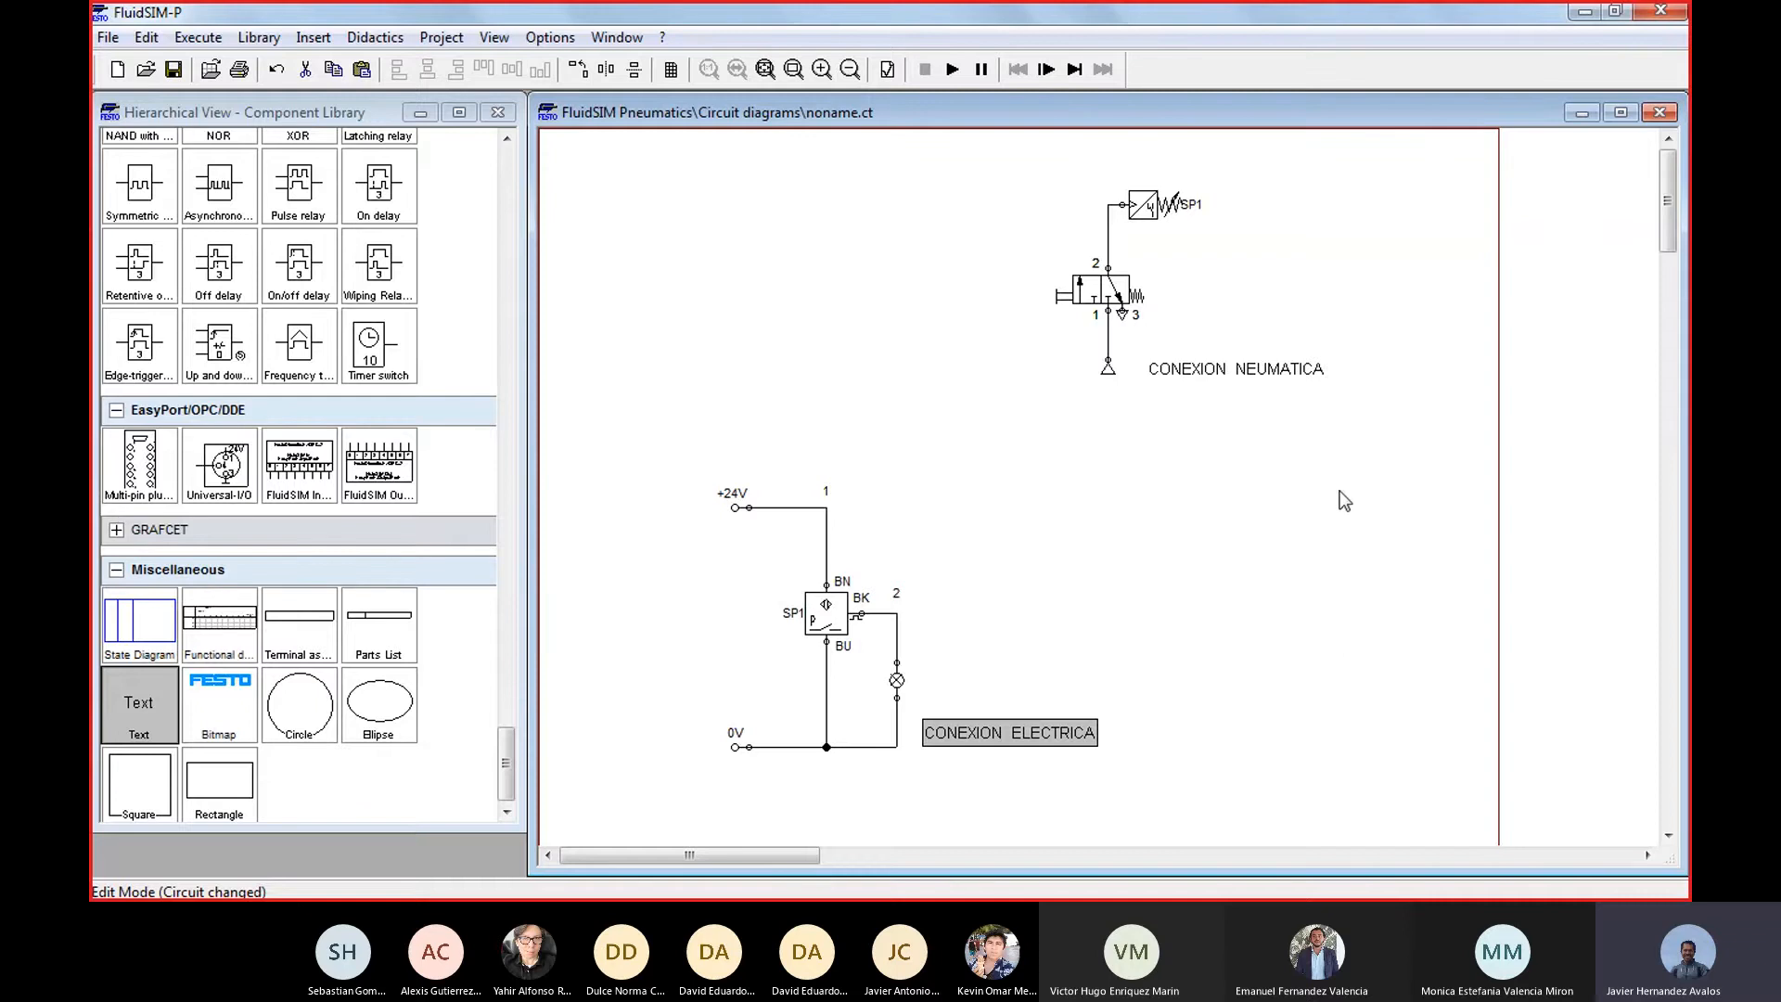
# Inspect the label in the properties of the pneumatic circuit's pressure sensor and accept the dialog
pyautogui.doubleClick(1150, 209)
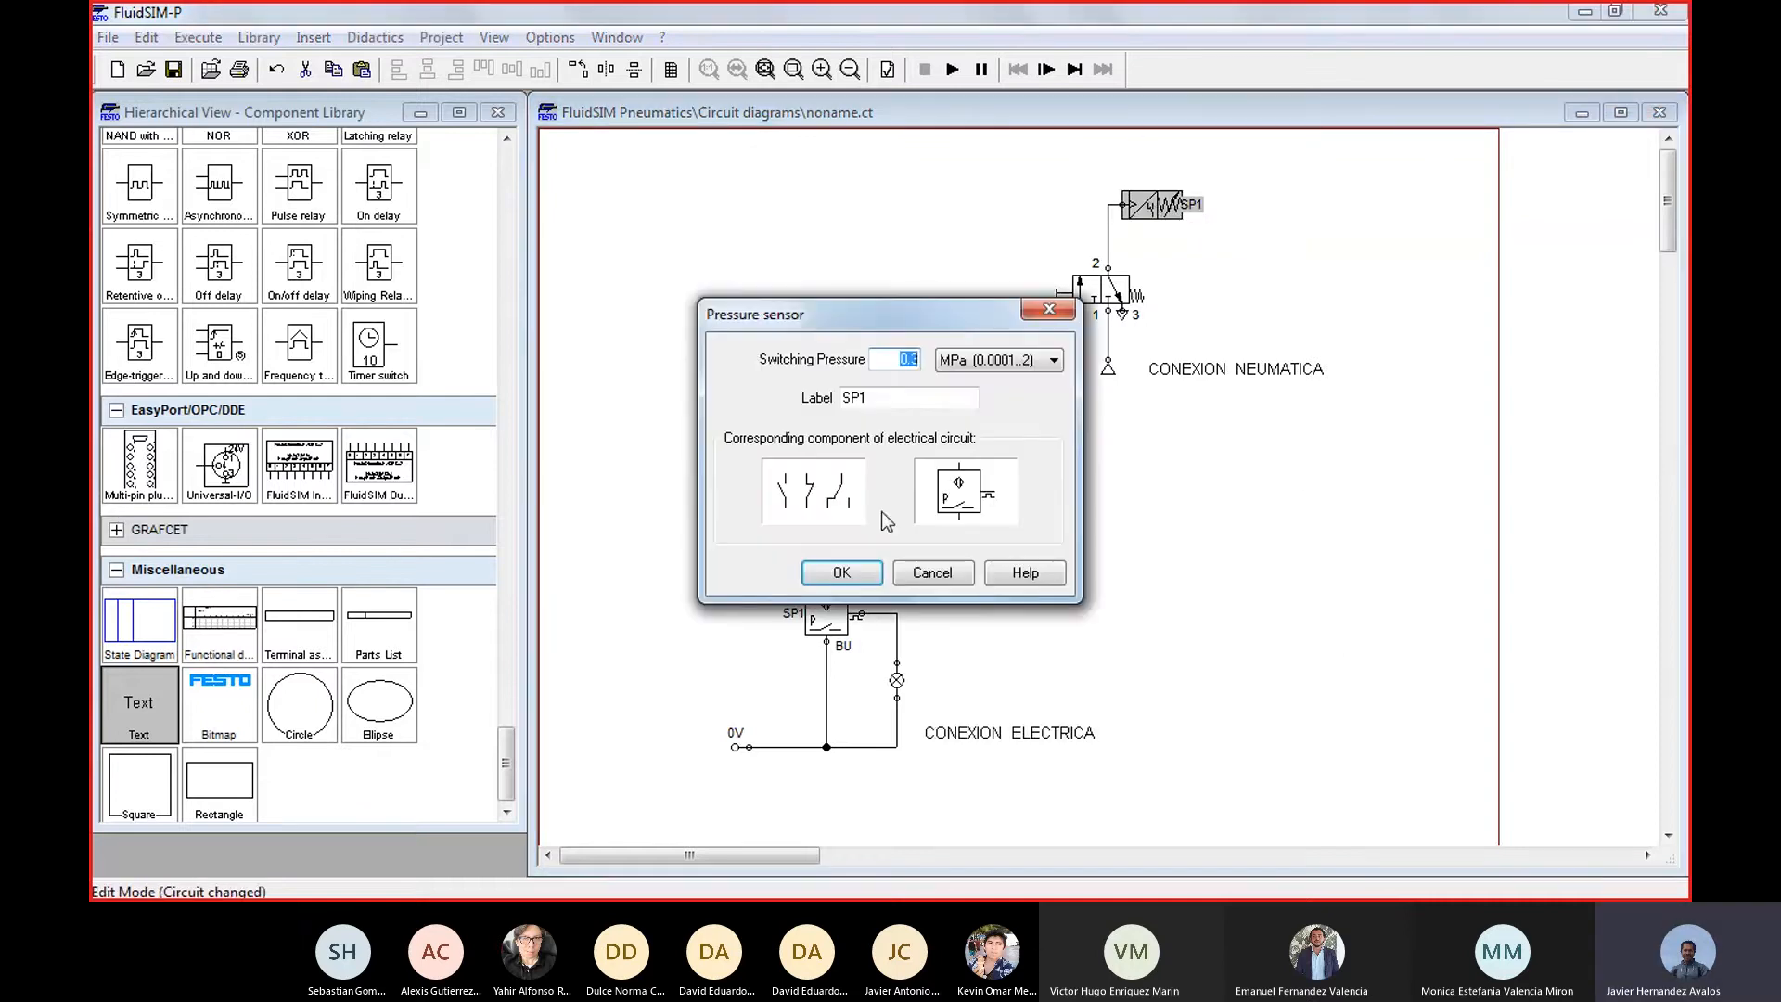
pyautogui.doubleClick(872, 401)
pyautogui.click(896, 400)
pyautogui.doubleClick(891, 401)
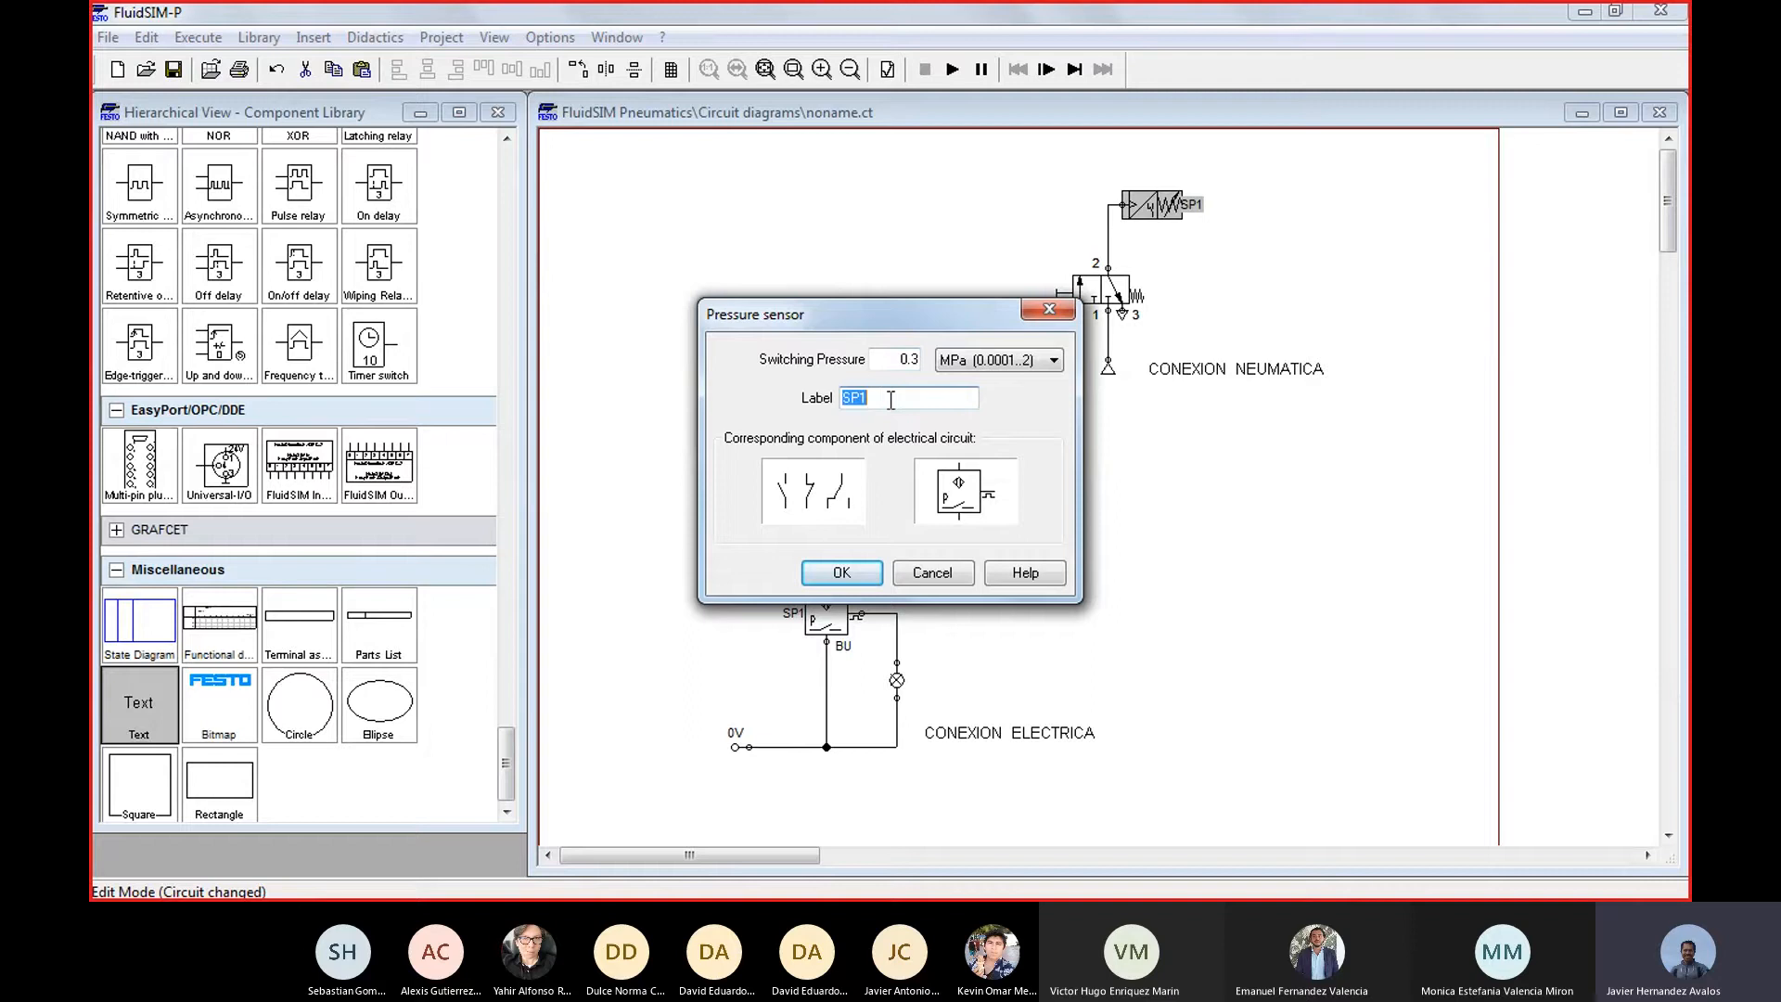
pyautogui.click(854, 570)
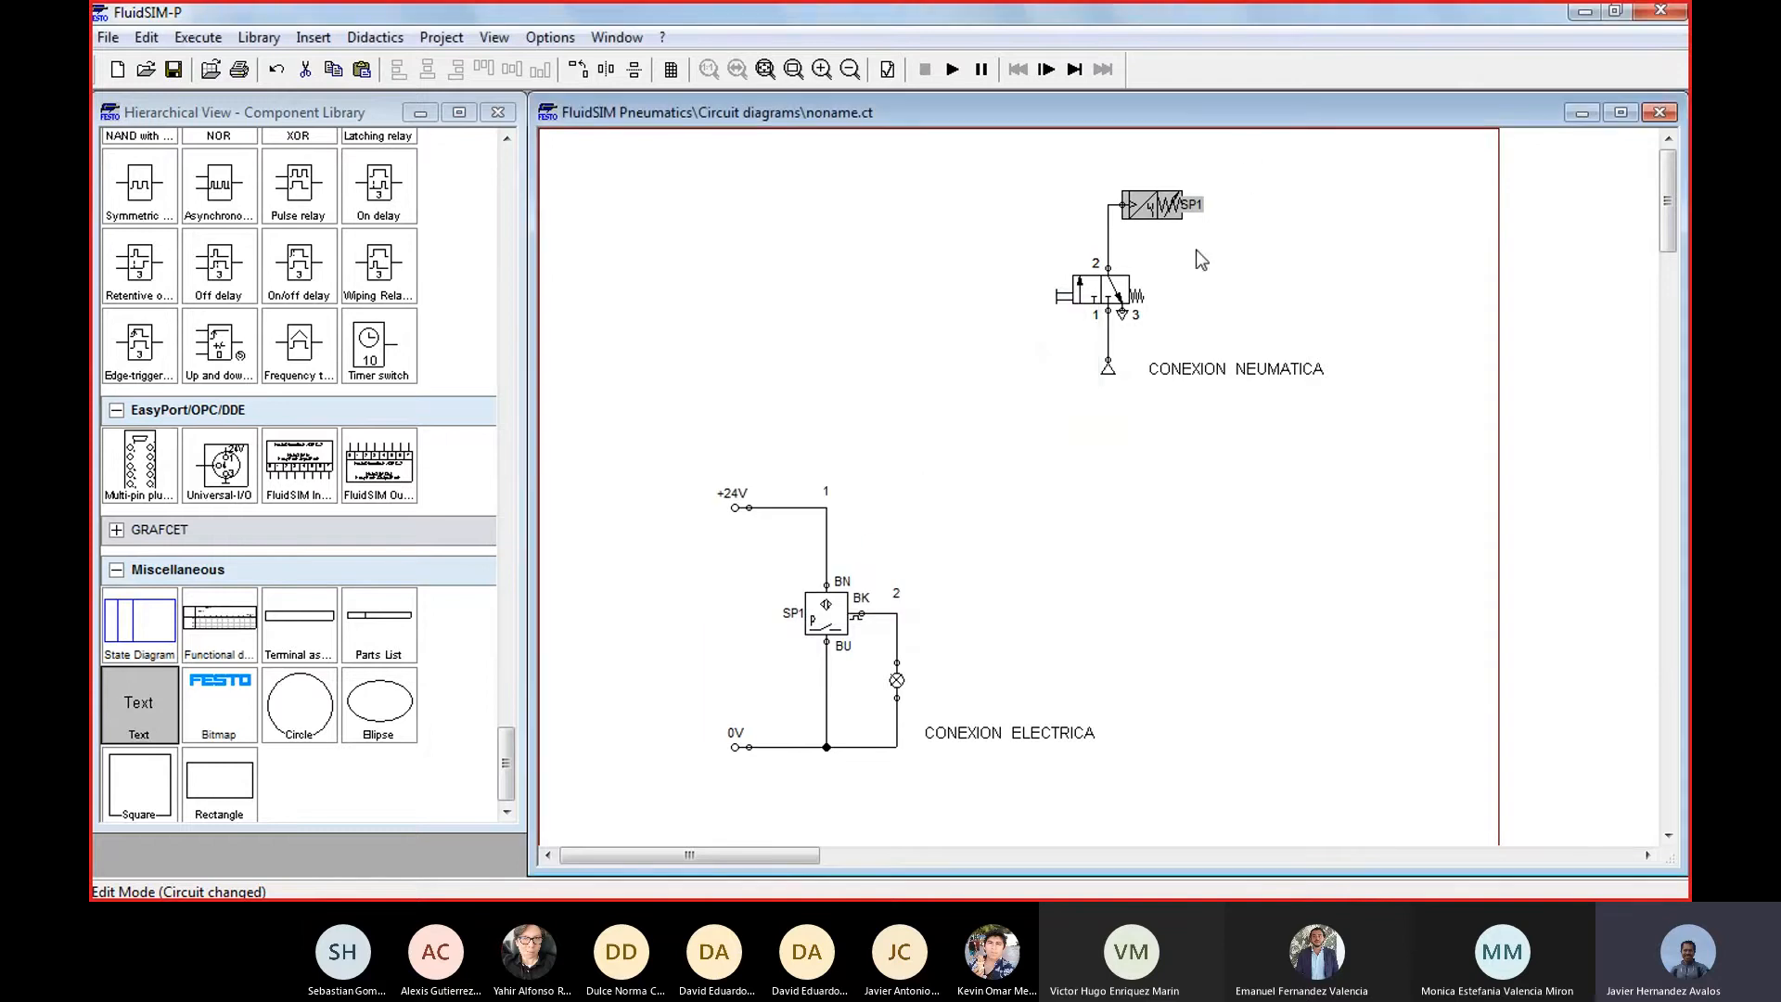
# Check the label of the electrical circuit's pressure sensor, then examine the sensor and its BU terminal
pyautogui.doubleClick(826, 612)
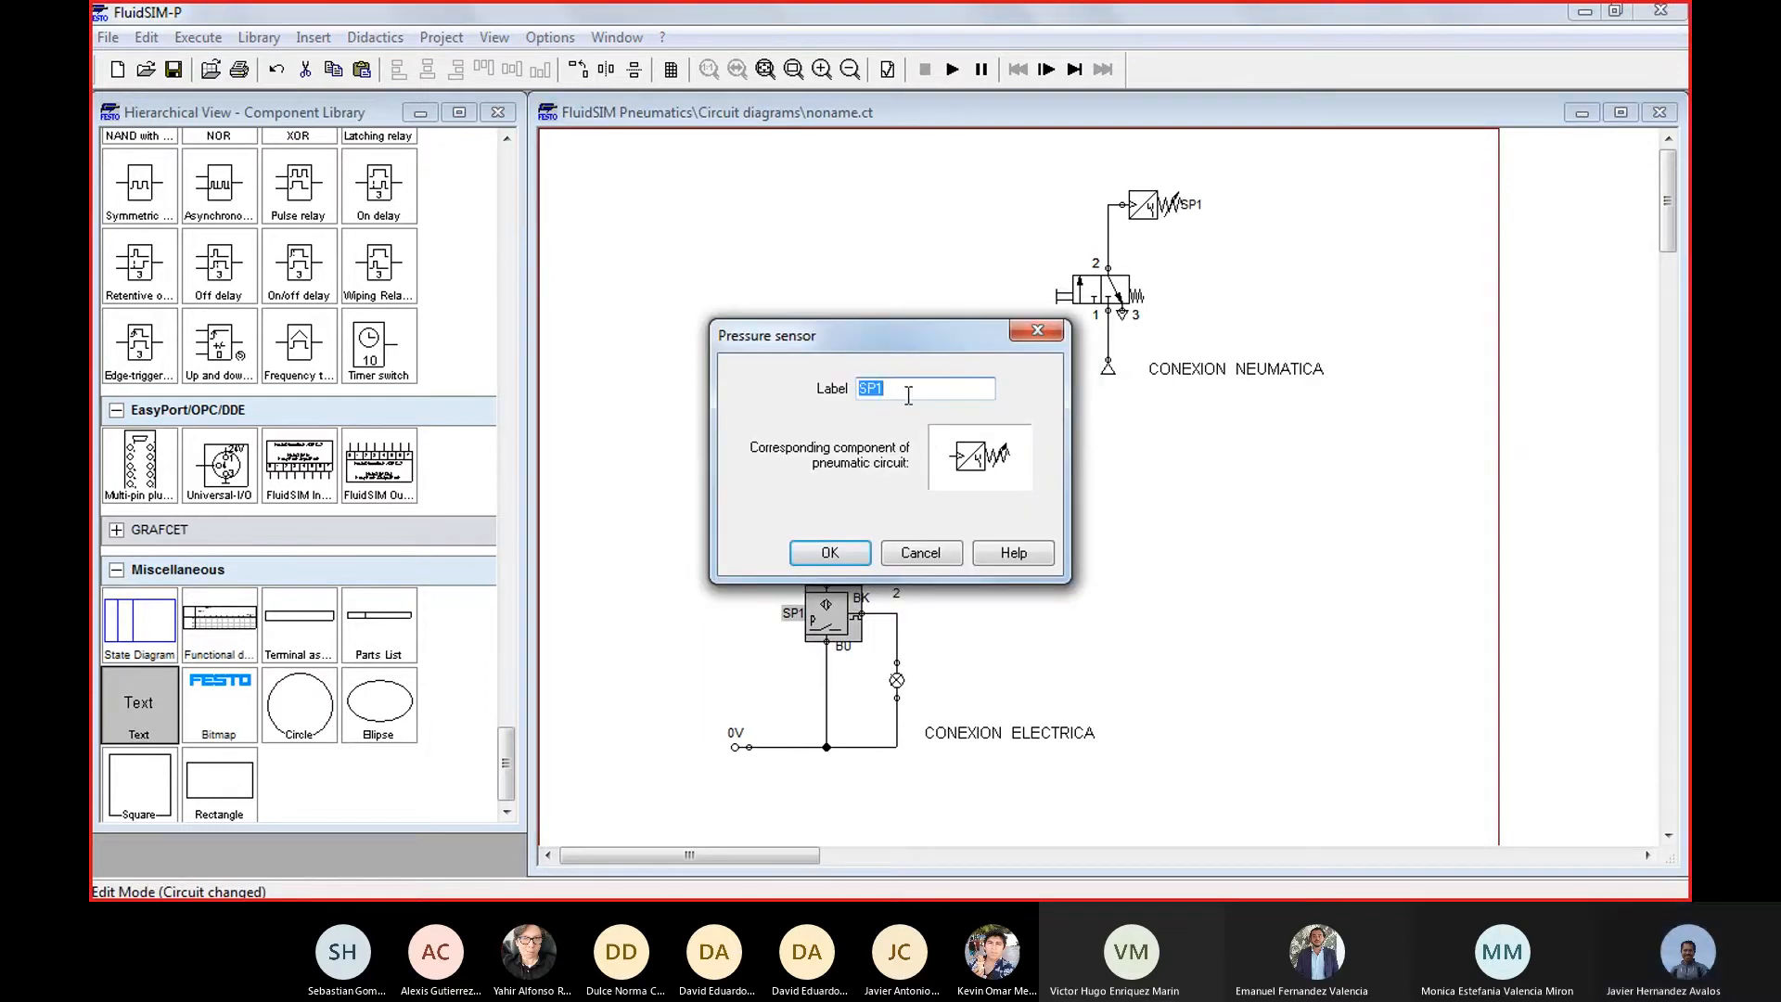
pyautogui.click(908, 395)
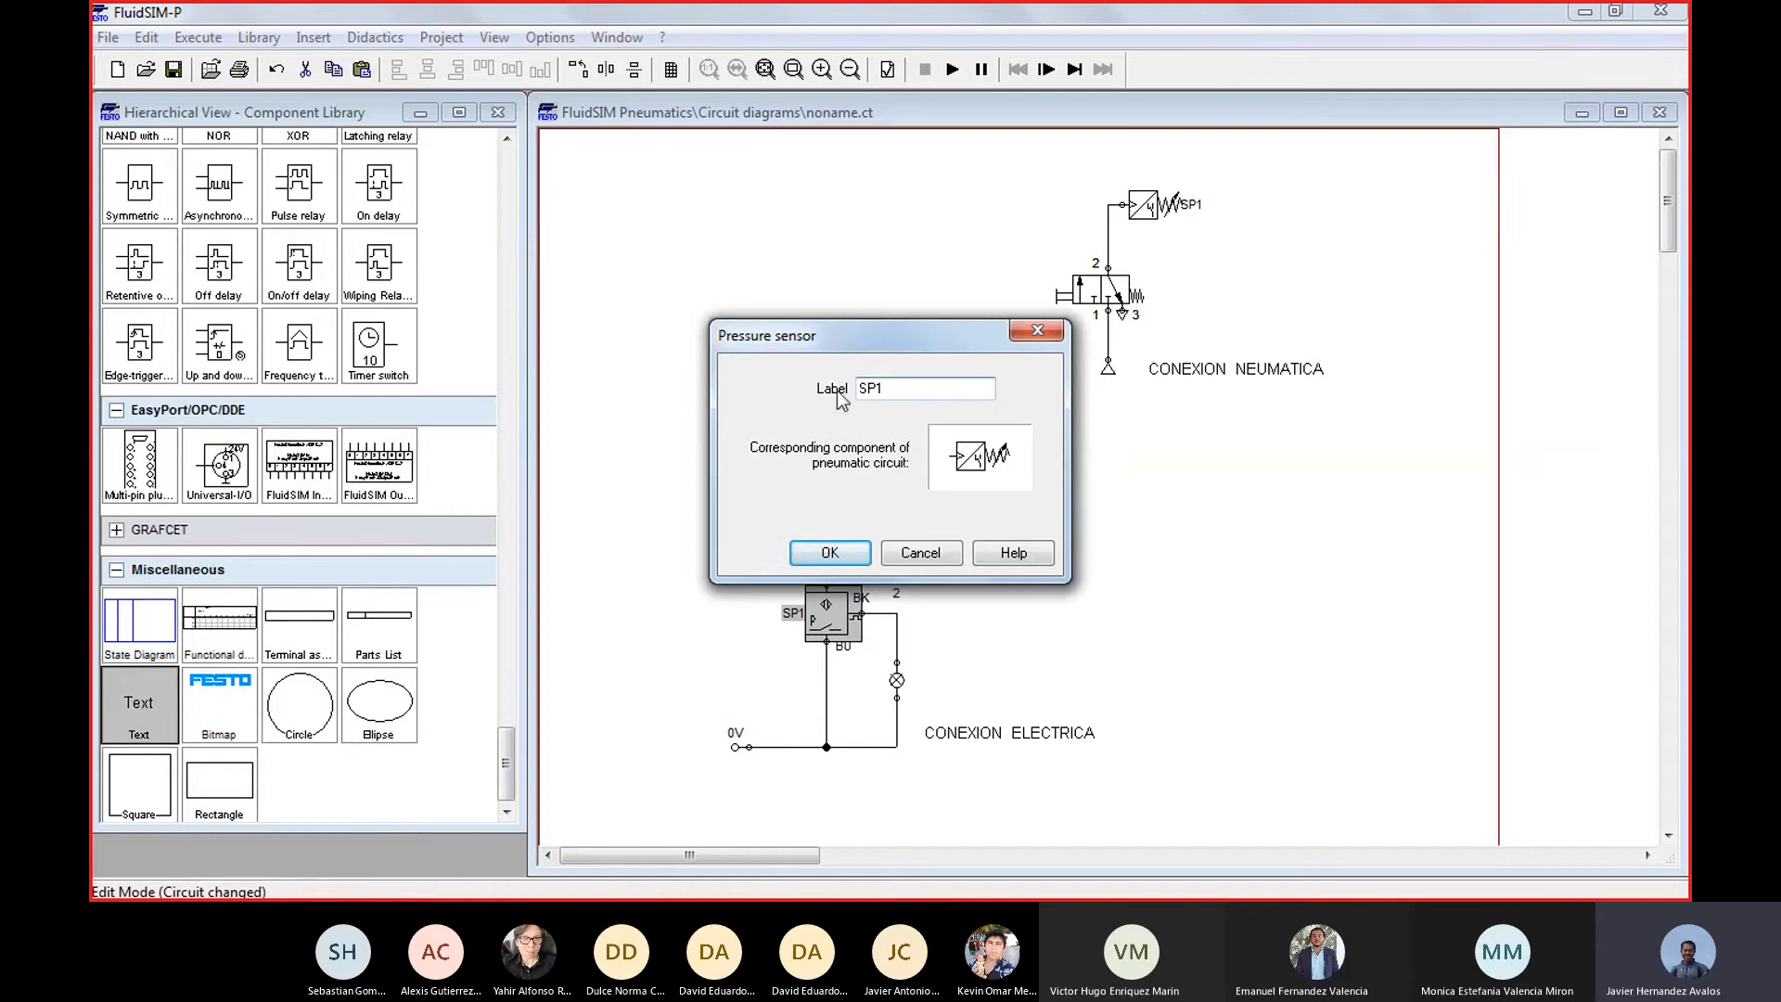
pyautogui.click(849, 551)
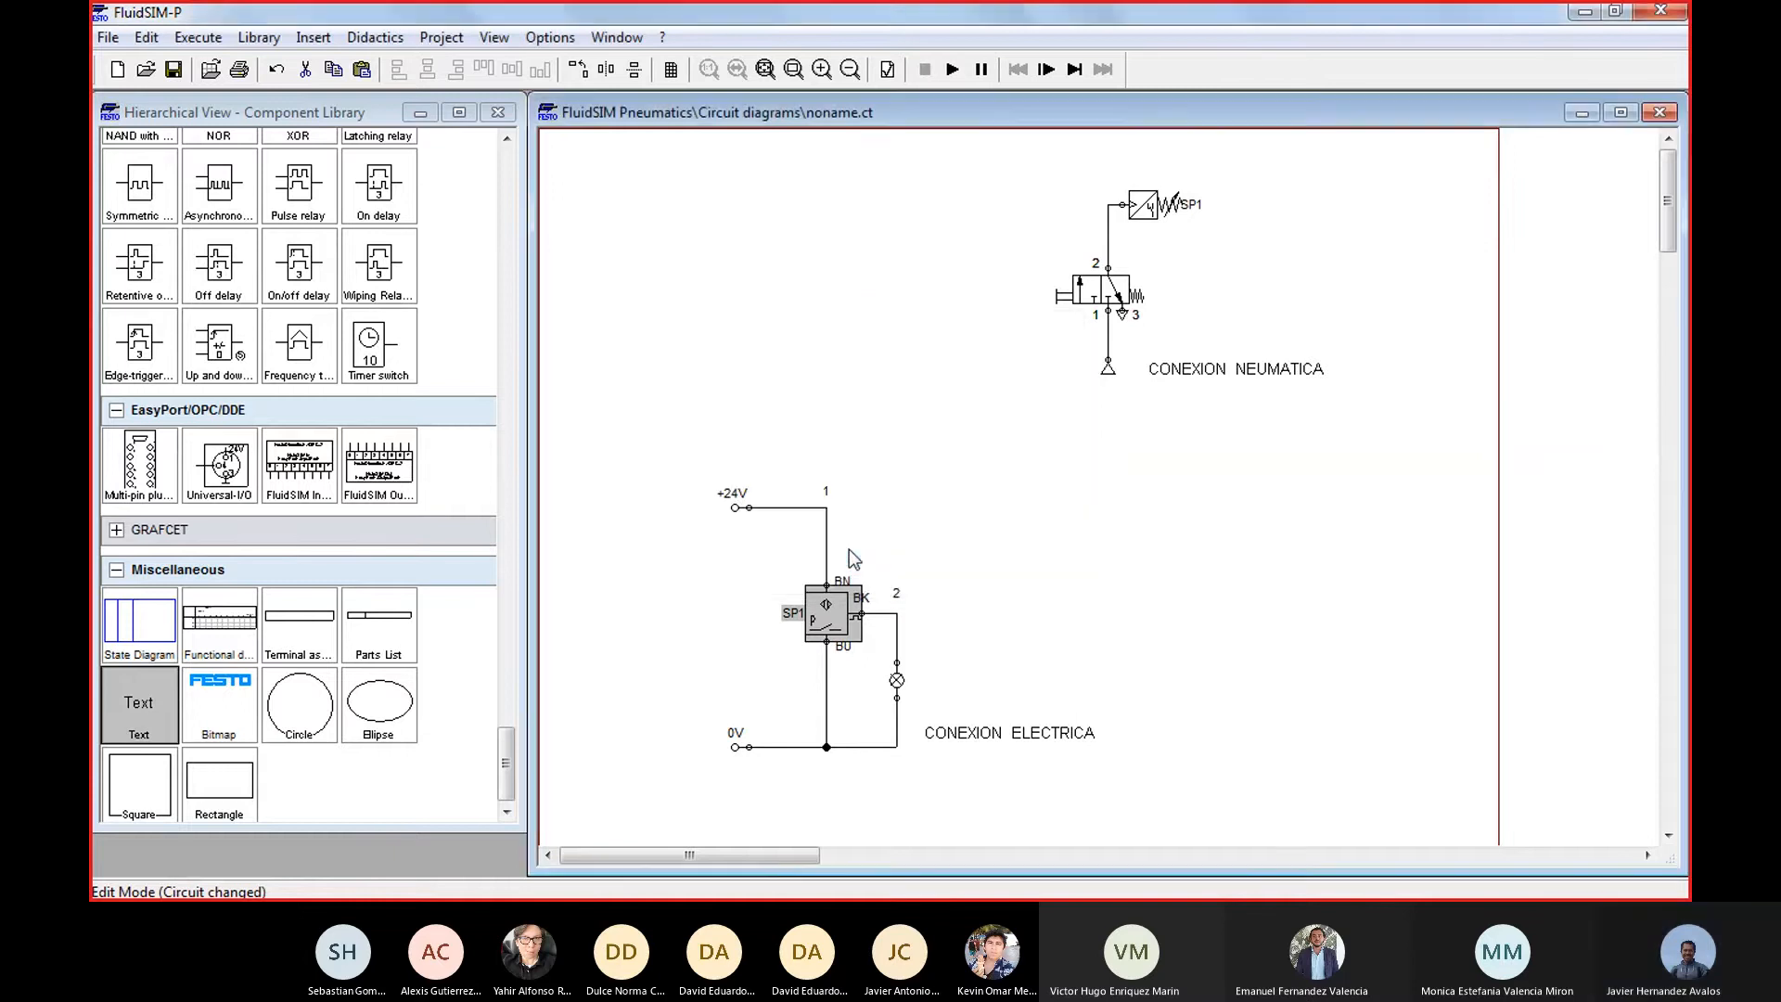
pyautogui.click(1111, 576)
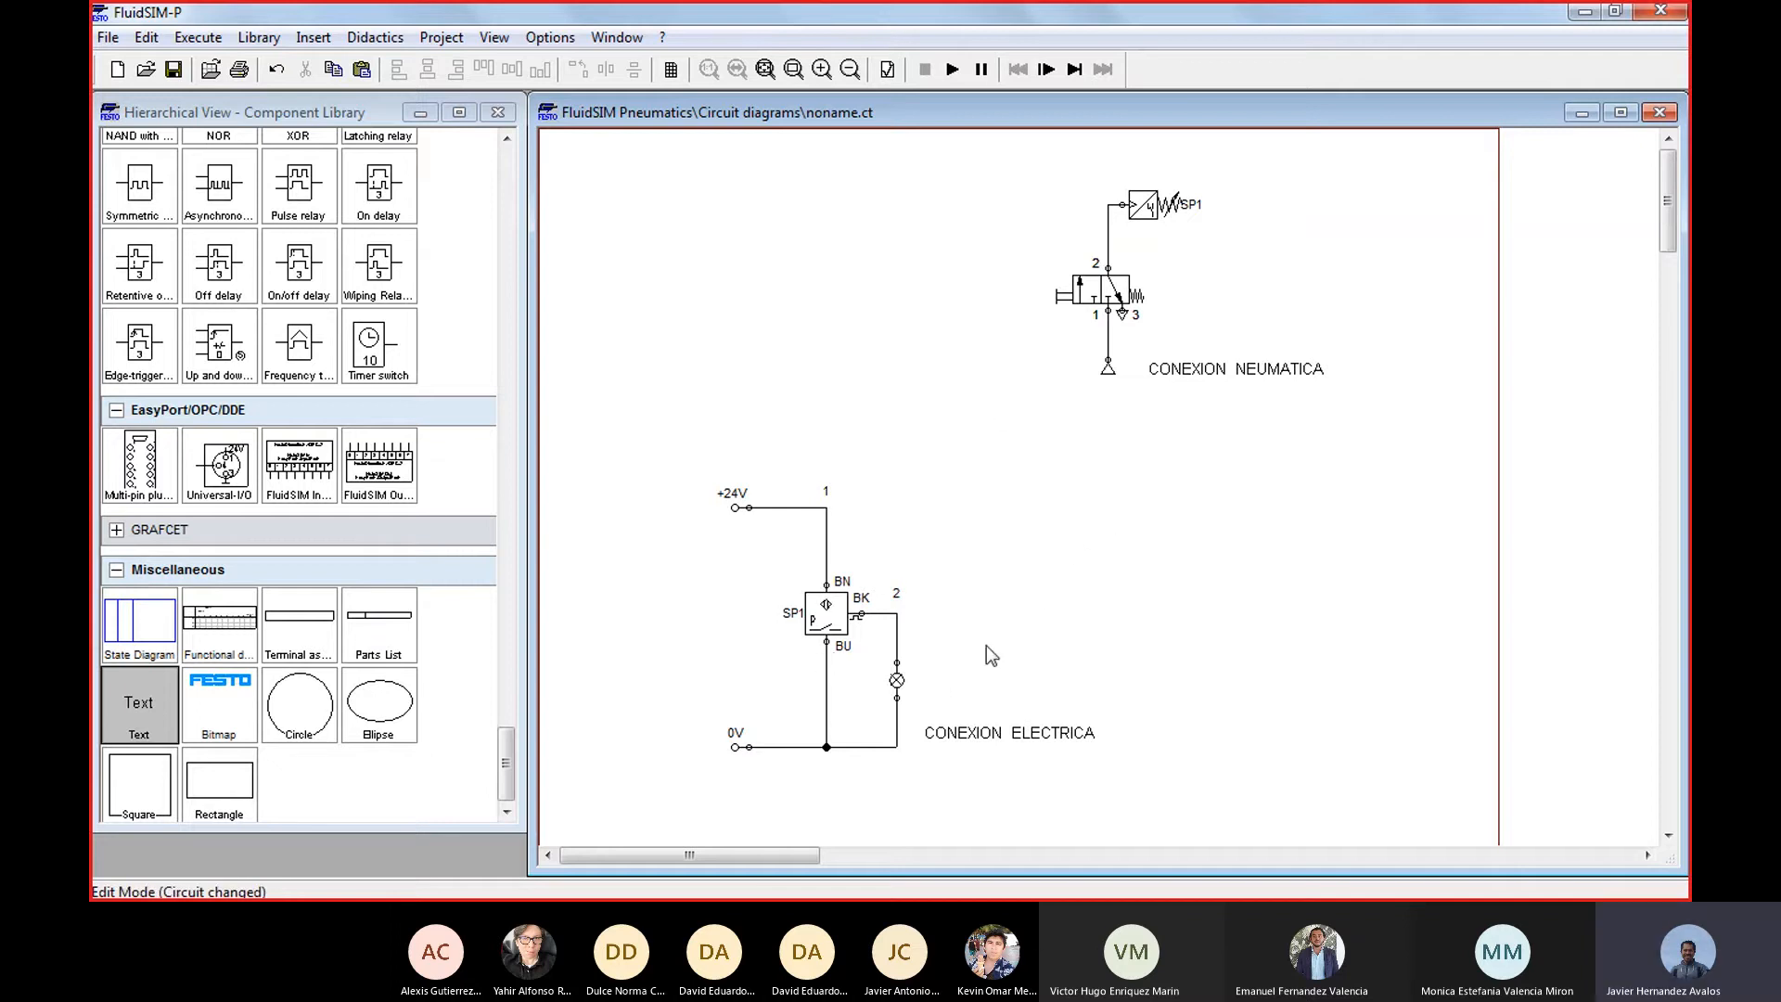
pyautogui.click(828, 617)
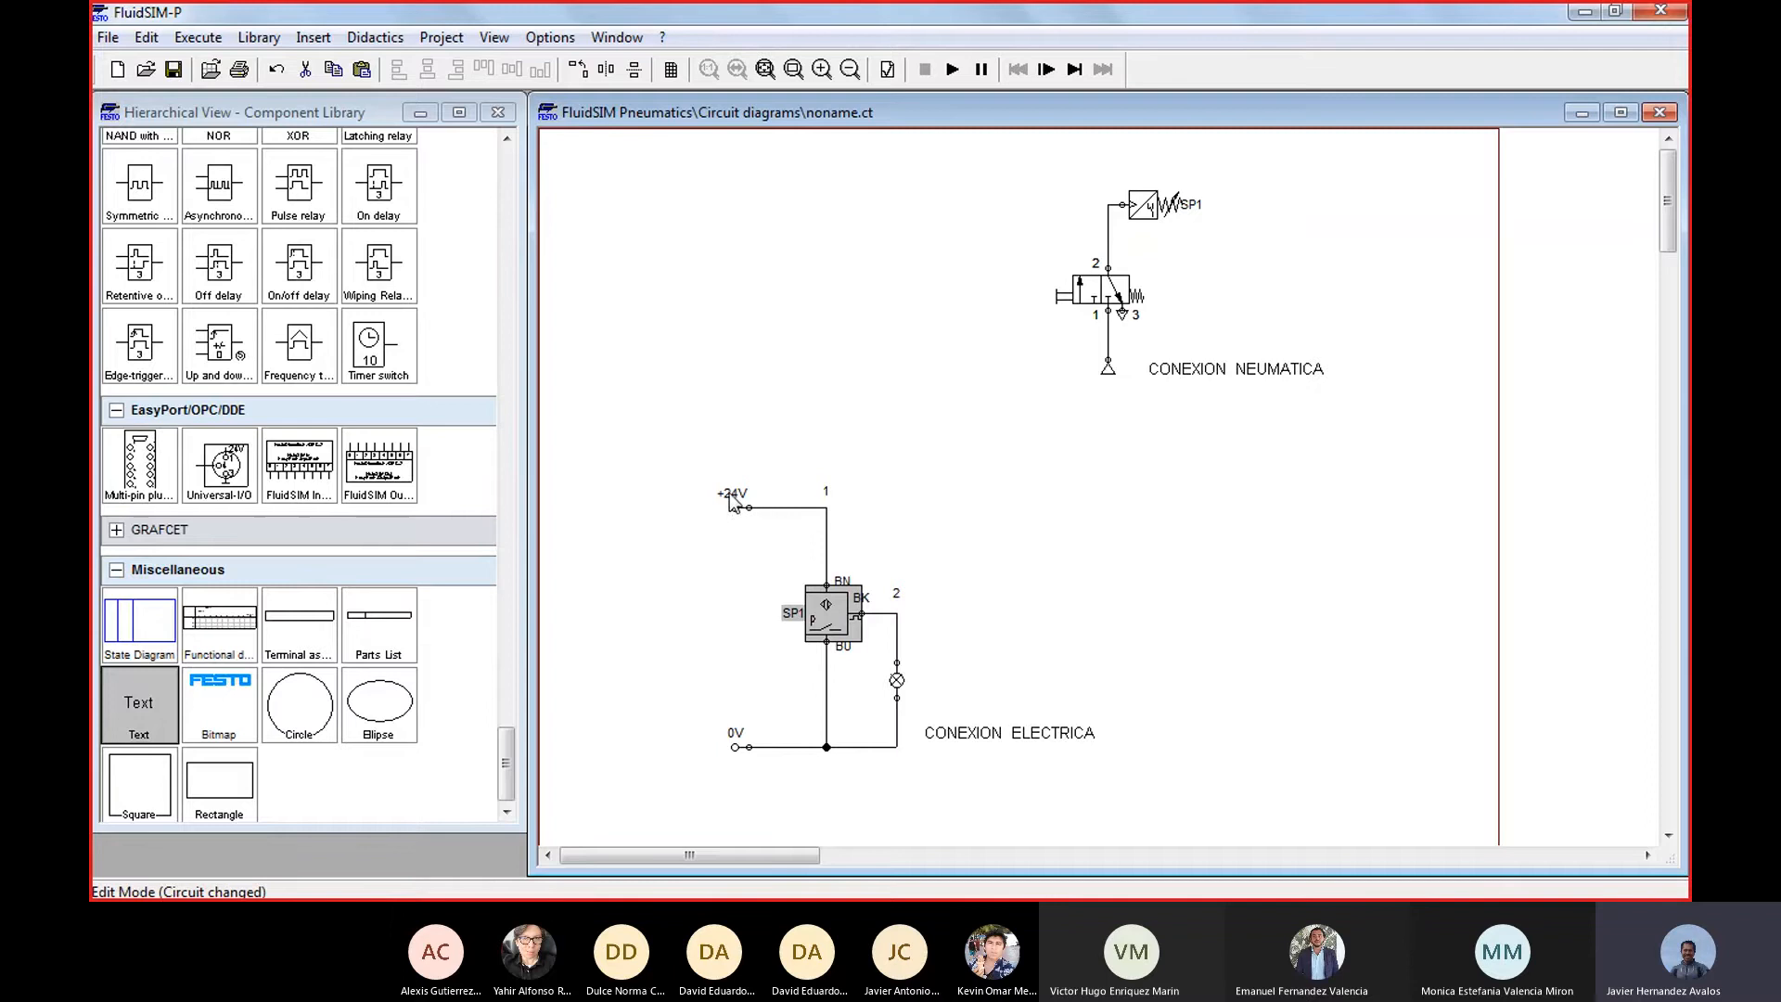
pyautogui.click(827, 643)
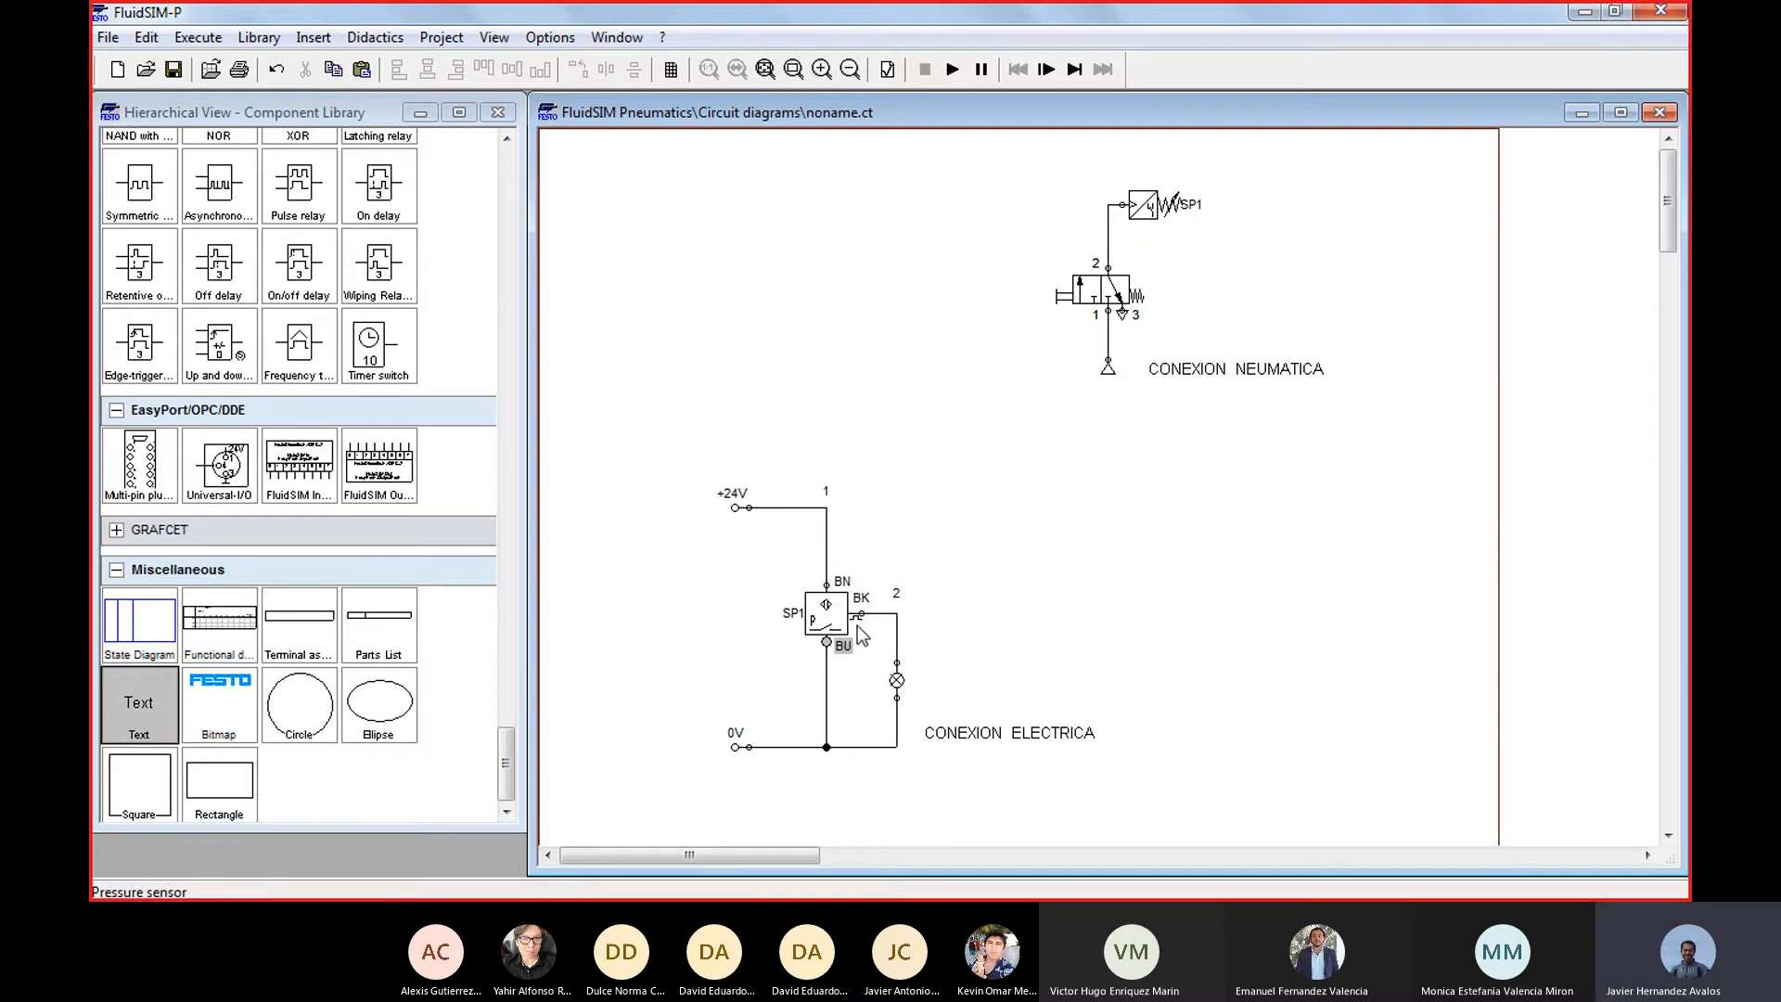
# Move the whole pneumatic circuit together with its CONEXION NEUMATICA text down on the sheet
pyautogui.moveTo(1399, 449); pyautogui.dragTo(1039, 165)
pyautogui.press('Down')
pyautogui.press('Down')
pyautogui.press('Down')
pyautogui.press('Down')
pyautogui.press('Down')
pyautogui.press('Down')
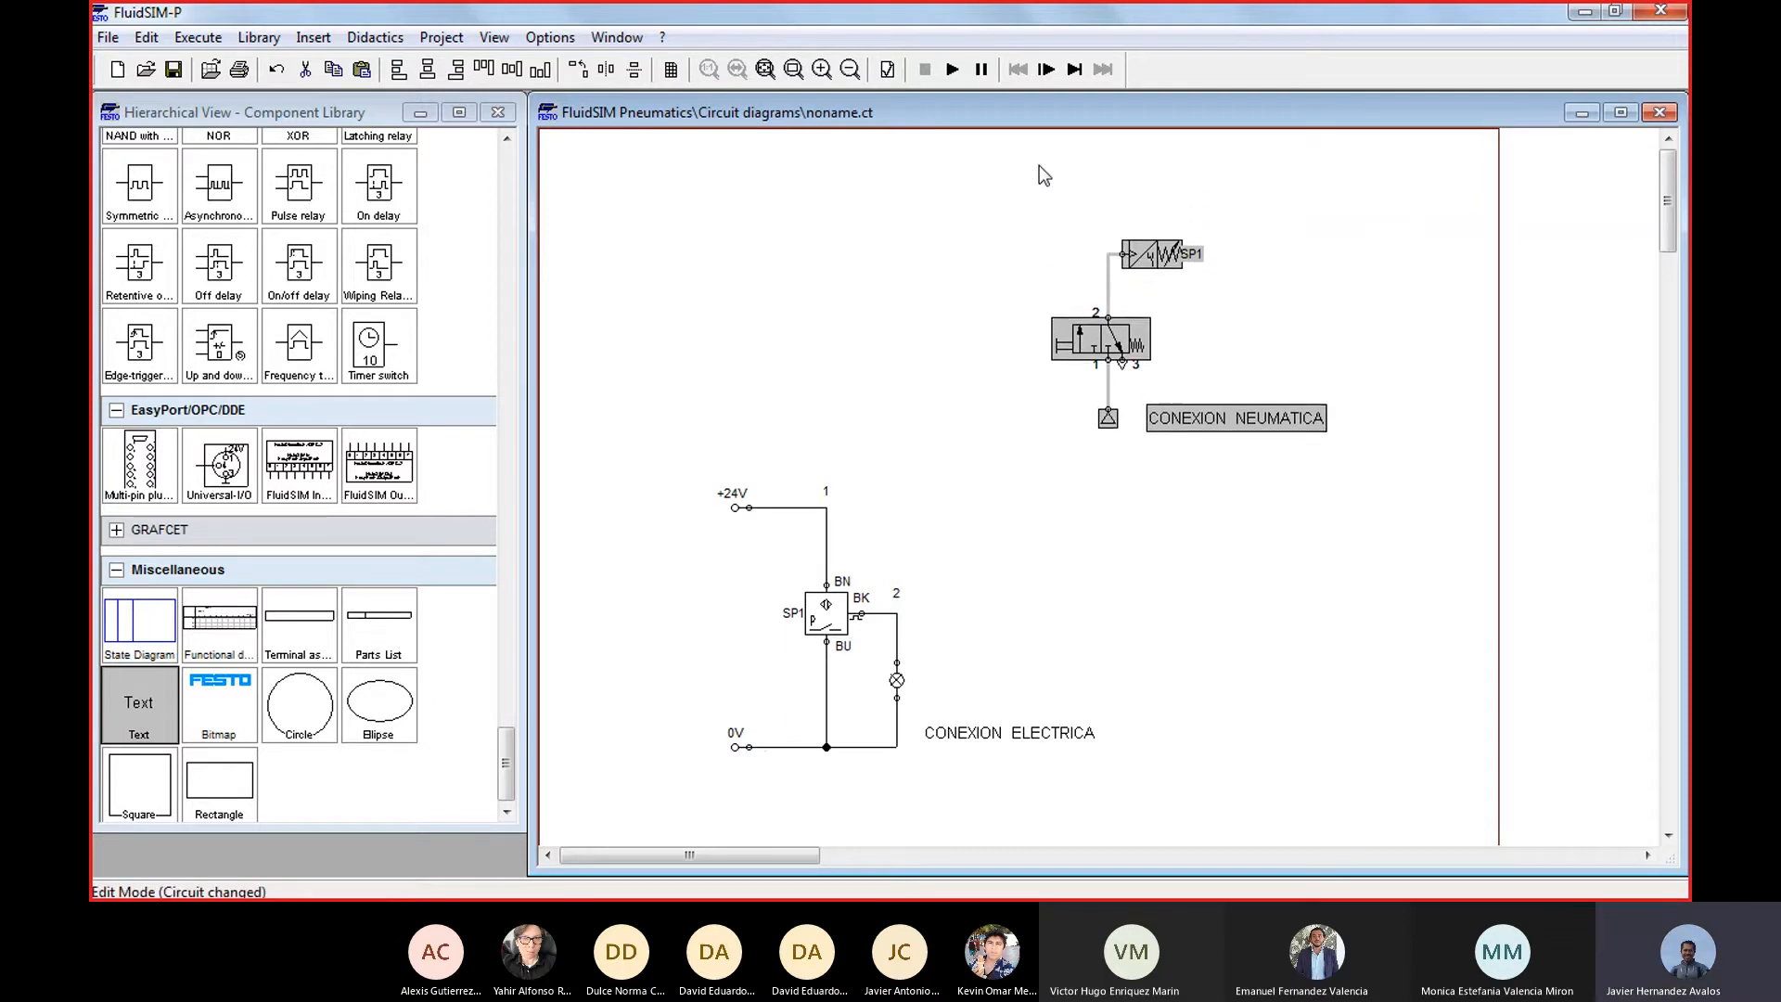
# Move the whole electrical circuit together with its CONEXION ELECTRICA text up on the sheet
pyautogui.moveTo(676, 468); pyautogui.dragTo(1132, 783)
pyautogui.press('Up')
pyautogui.press('Up')
pyautogui.press('Up')
pyautogui.press('Up')
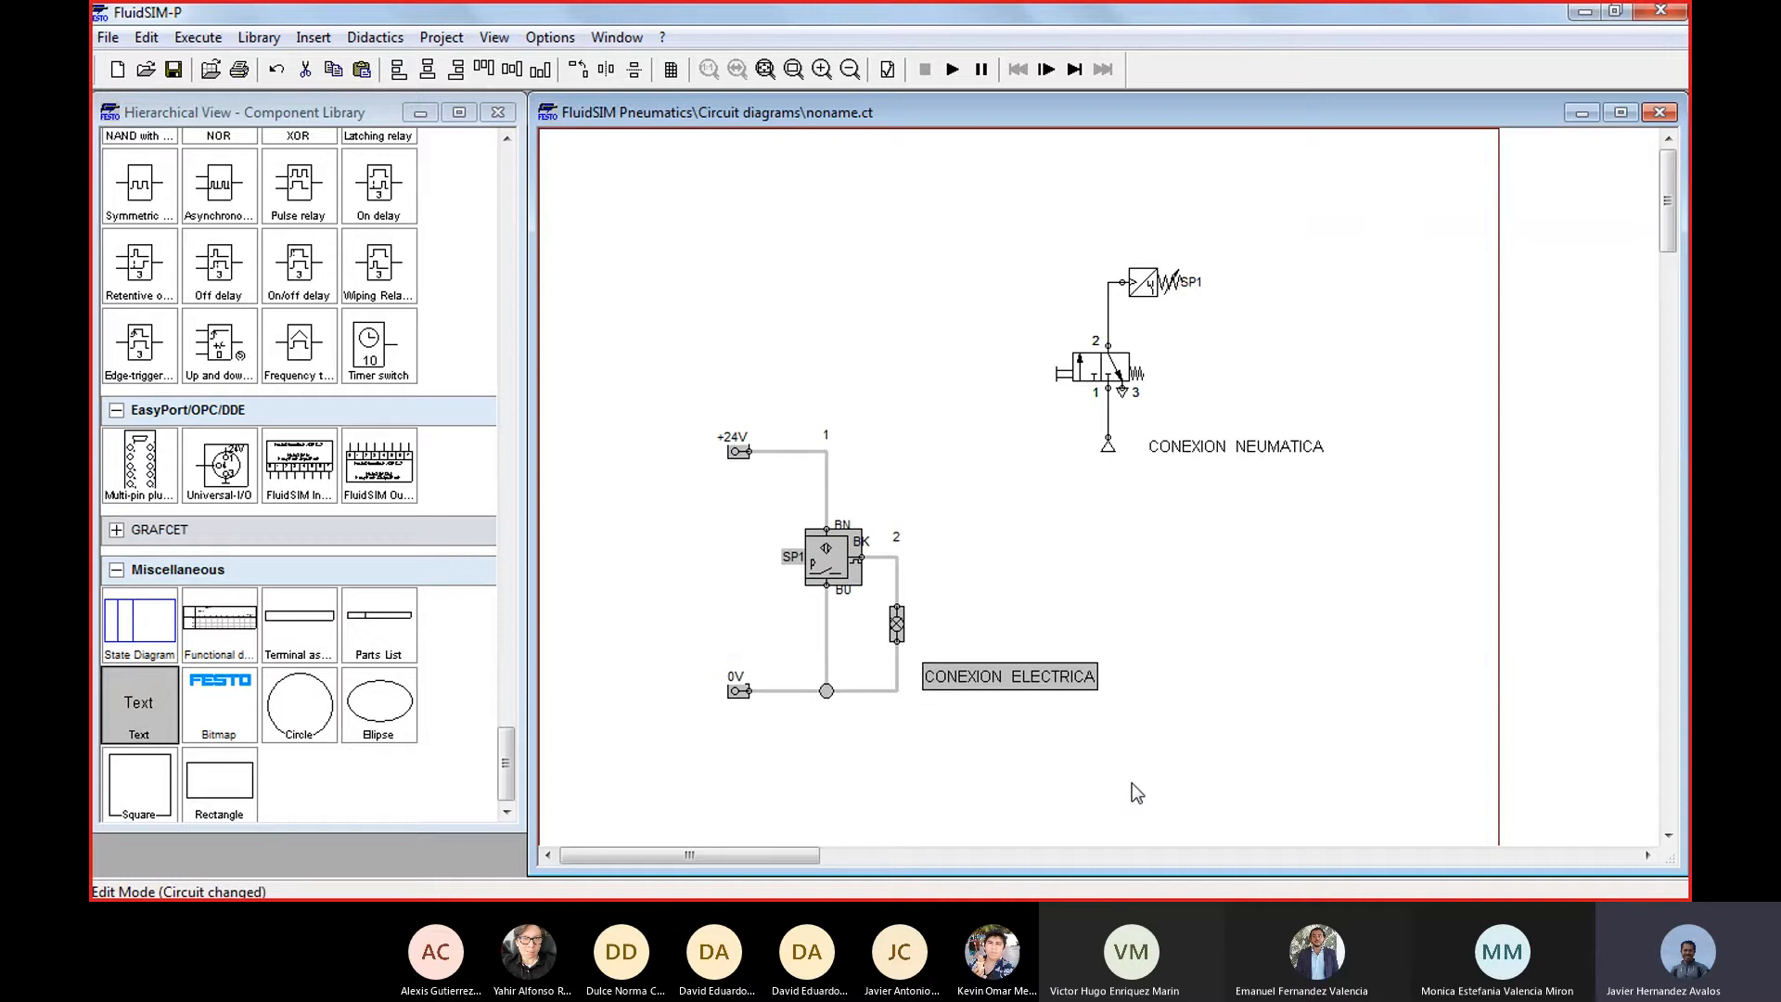
# Clear the label of the pneumatic circuit's pressure sensor and accept the change
pyautogui.scroll(1, 1233, 678)
pyautogui.scroll(-2, 1233, 677)
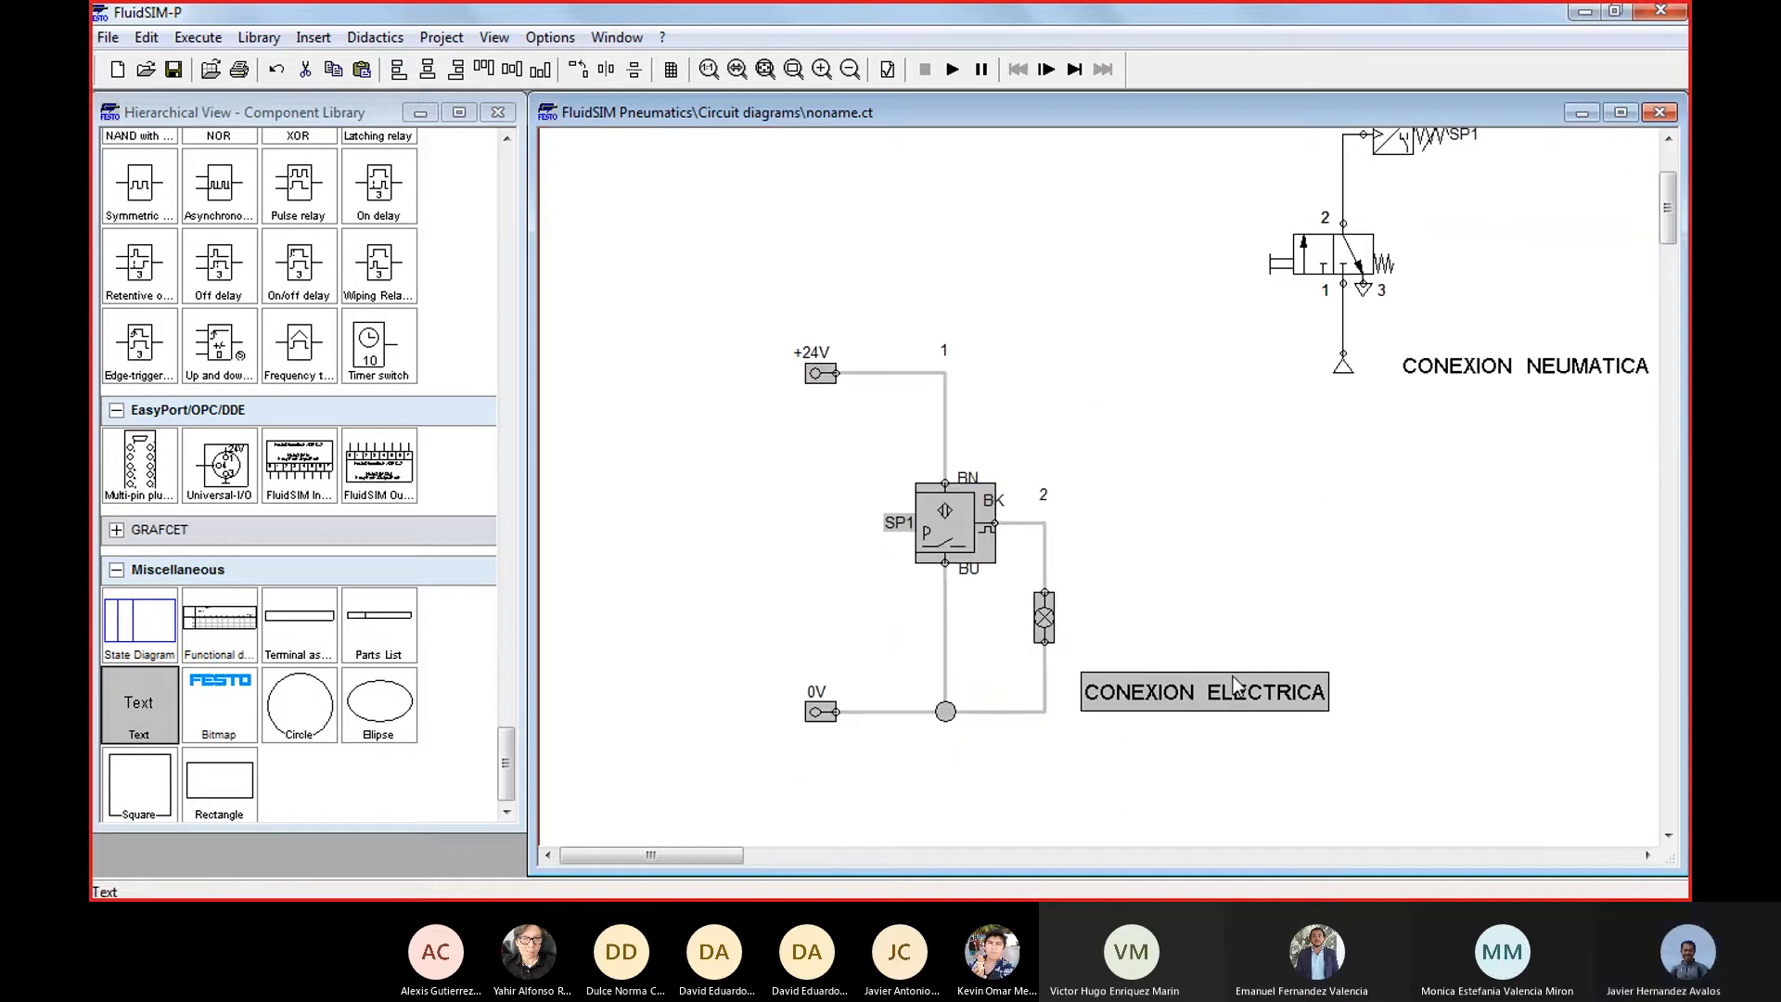
pyautogui.moveTo(721, 845); pyautogui.dragTo(743, 848)
pyautogui.click(1006, 612)
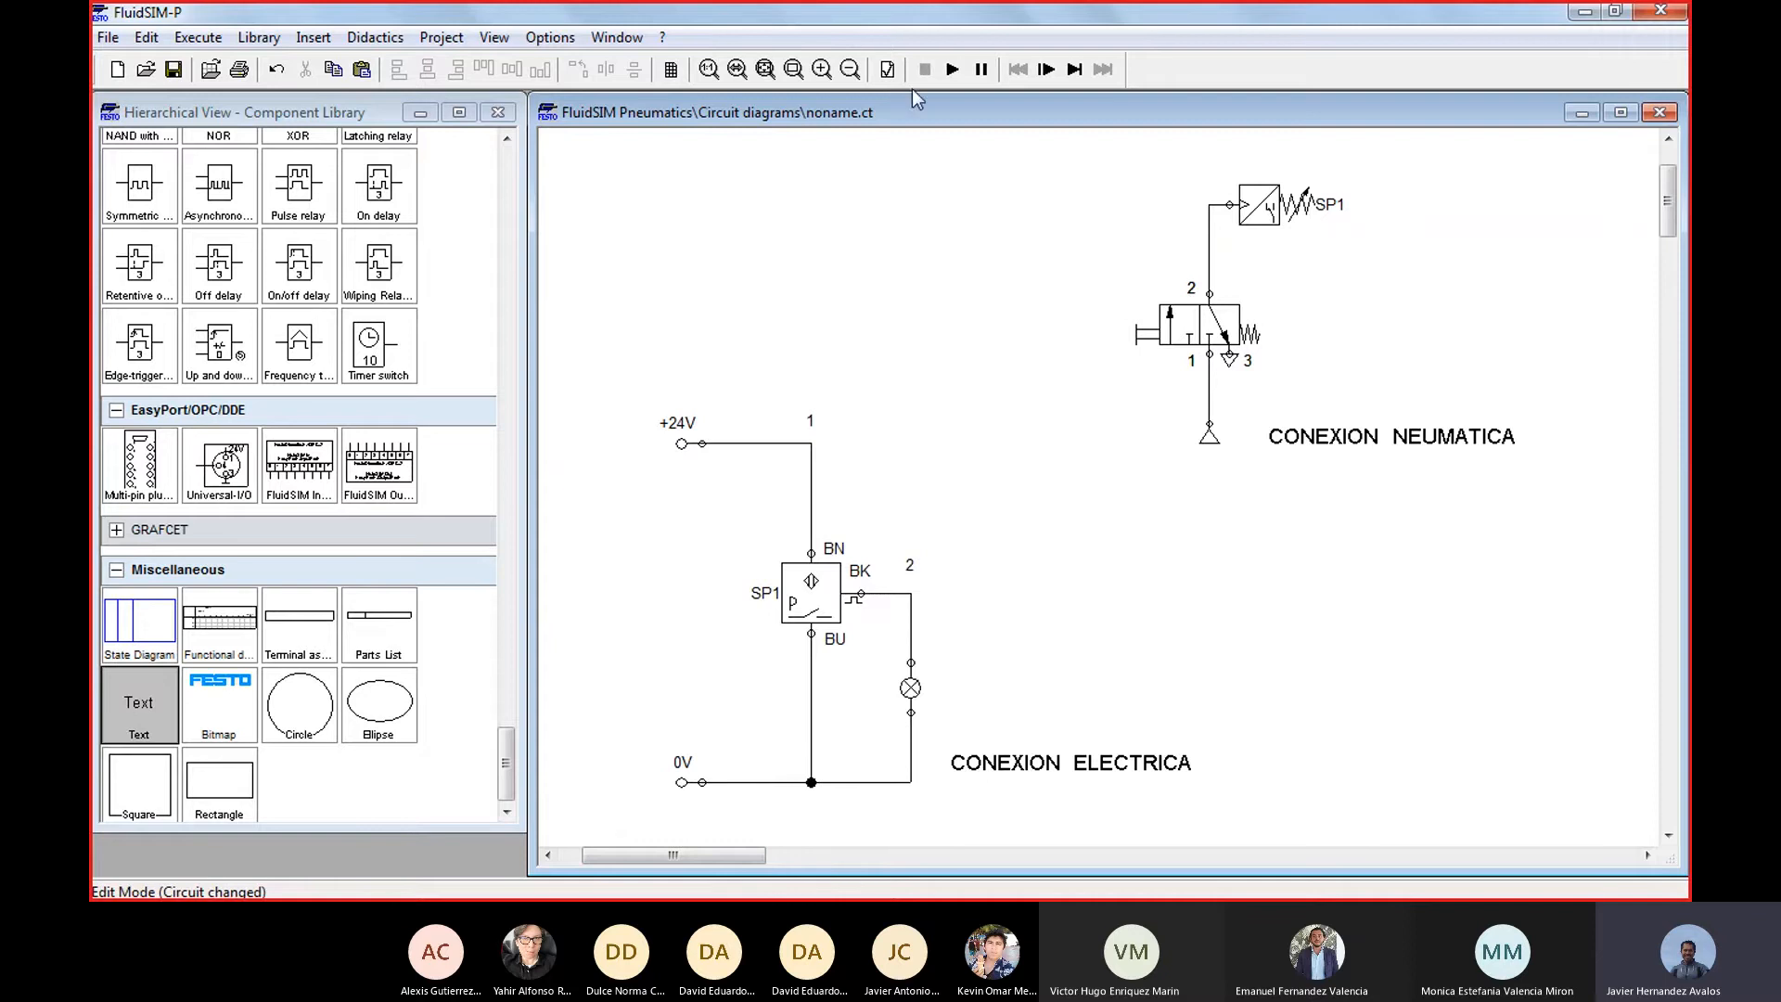
pyautogui.doubleClick(1251, 214)
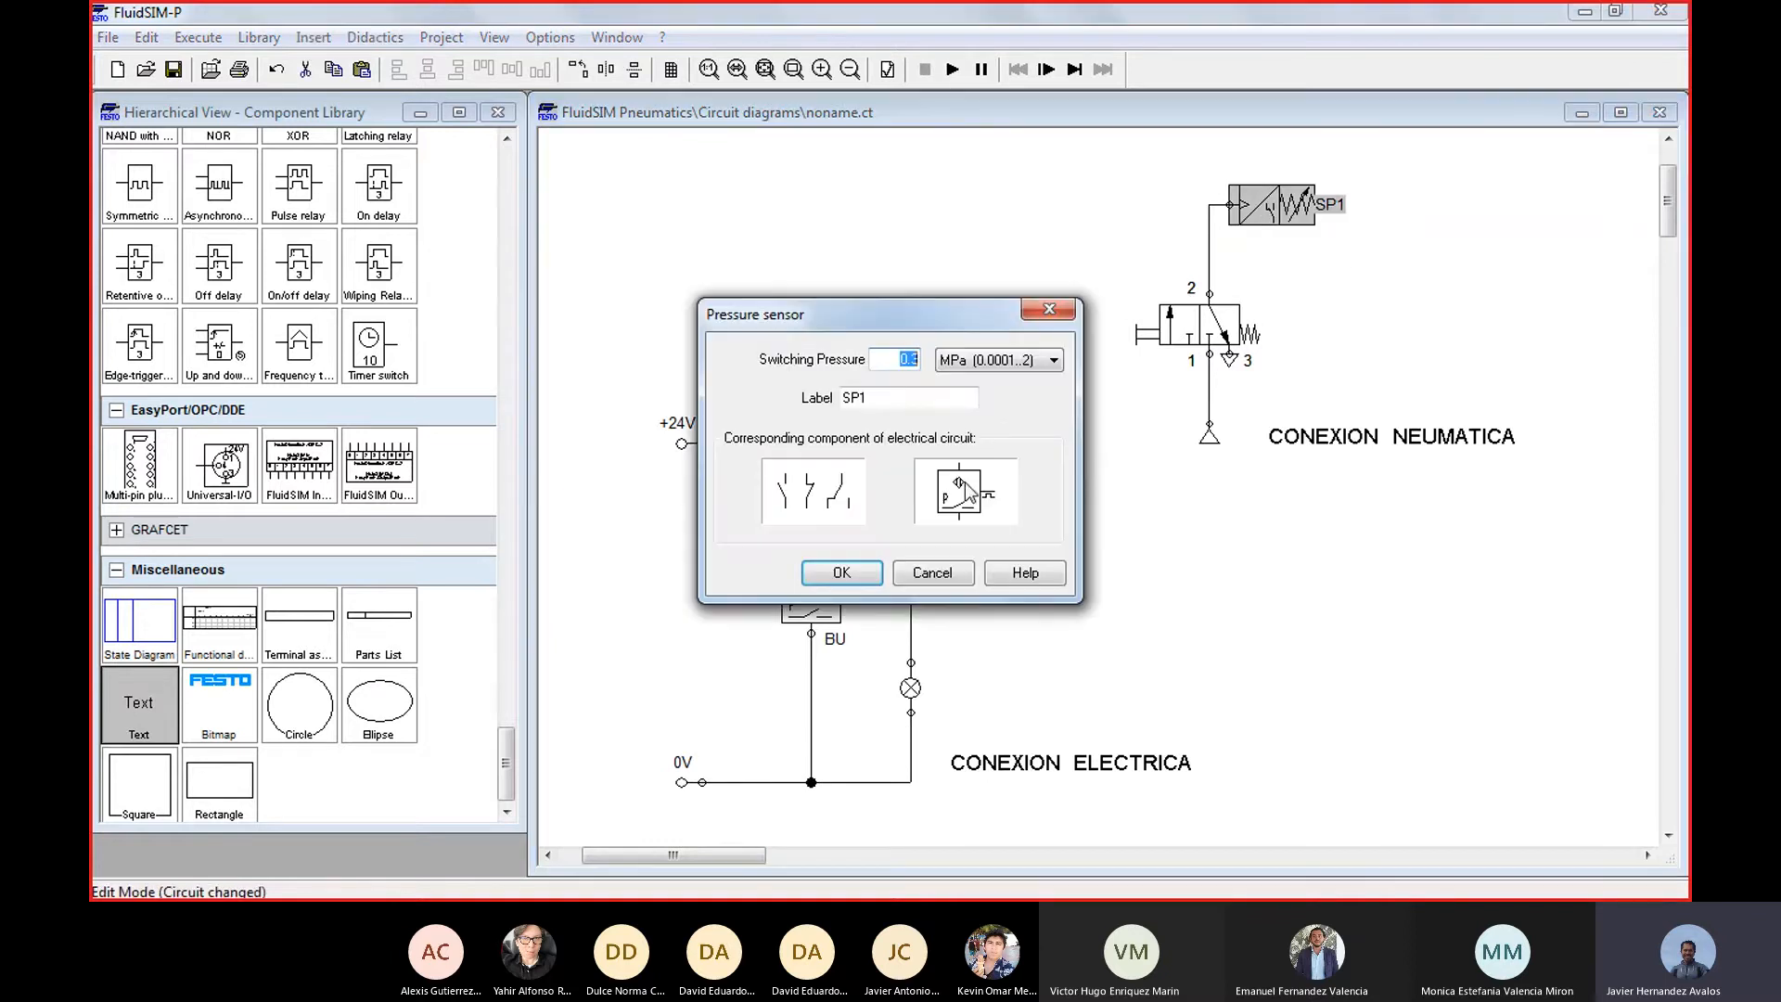
pyautogui.press('Tab')
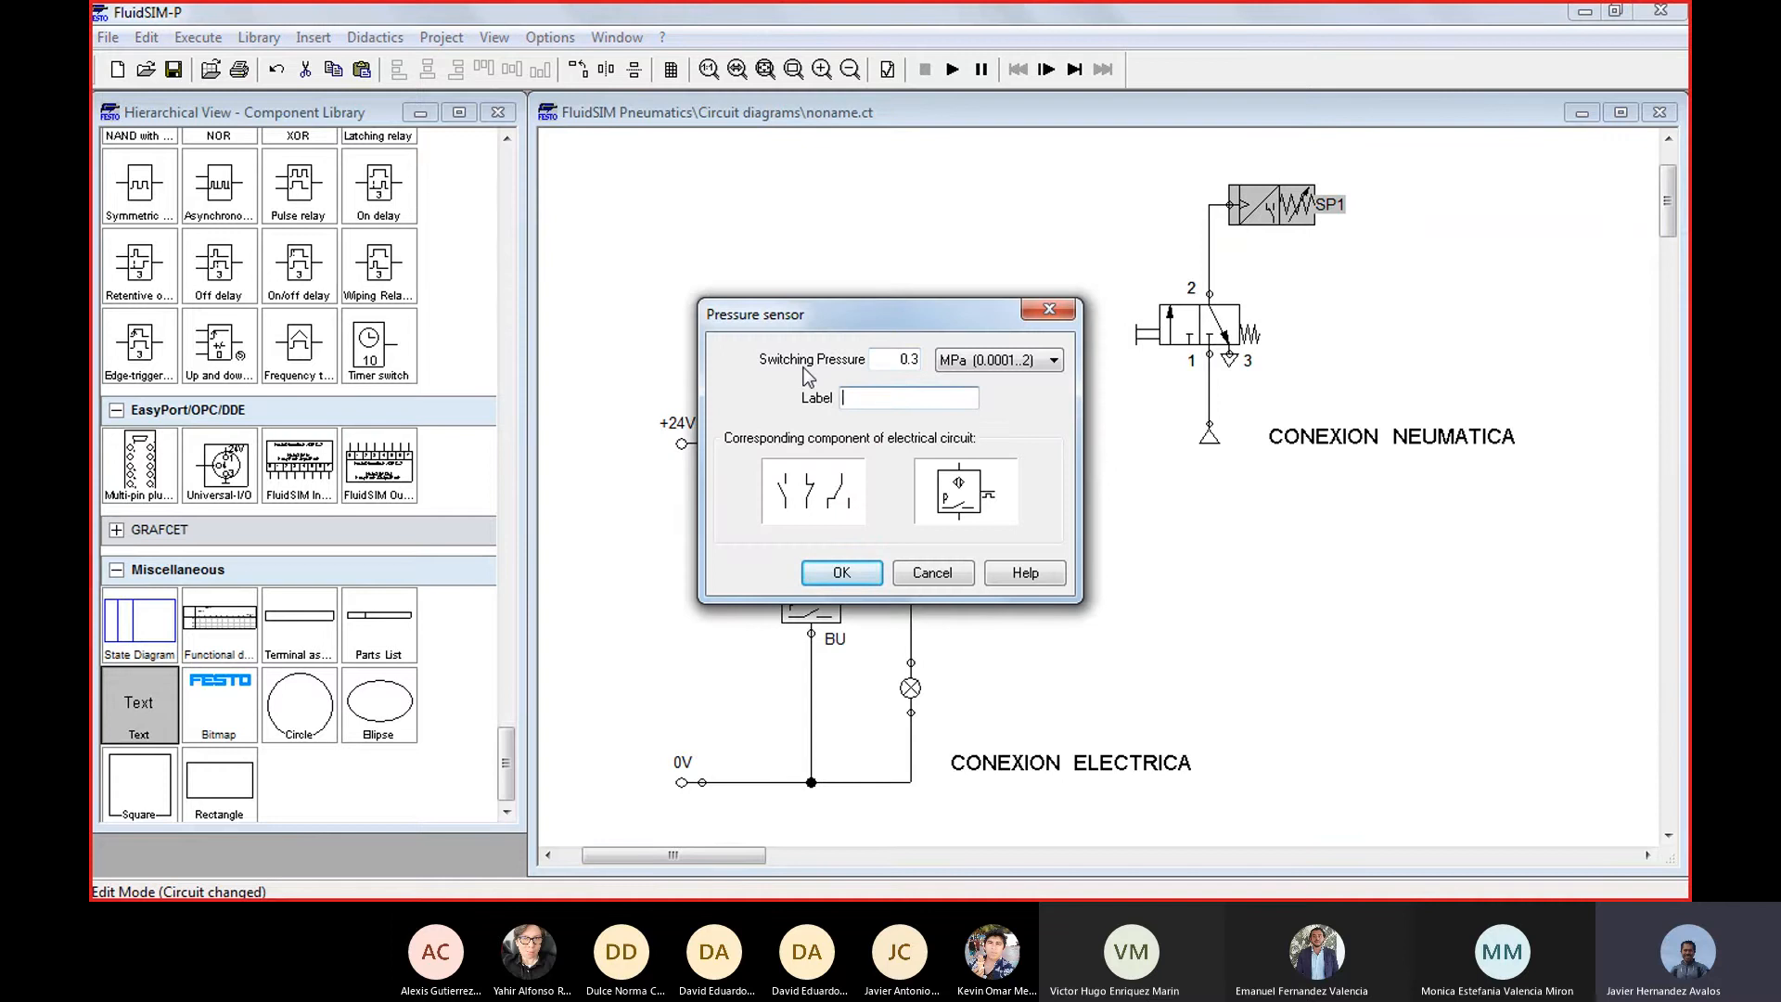
pyautogui.click(883, 574)
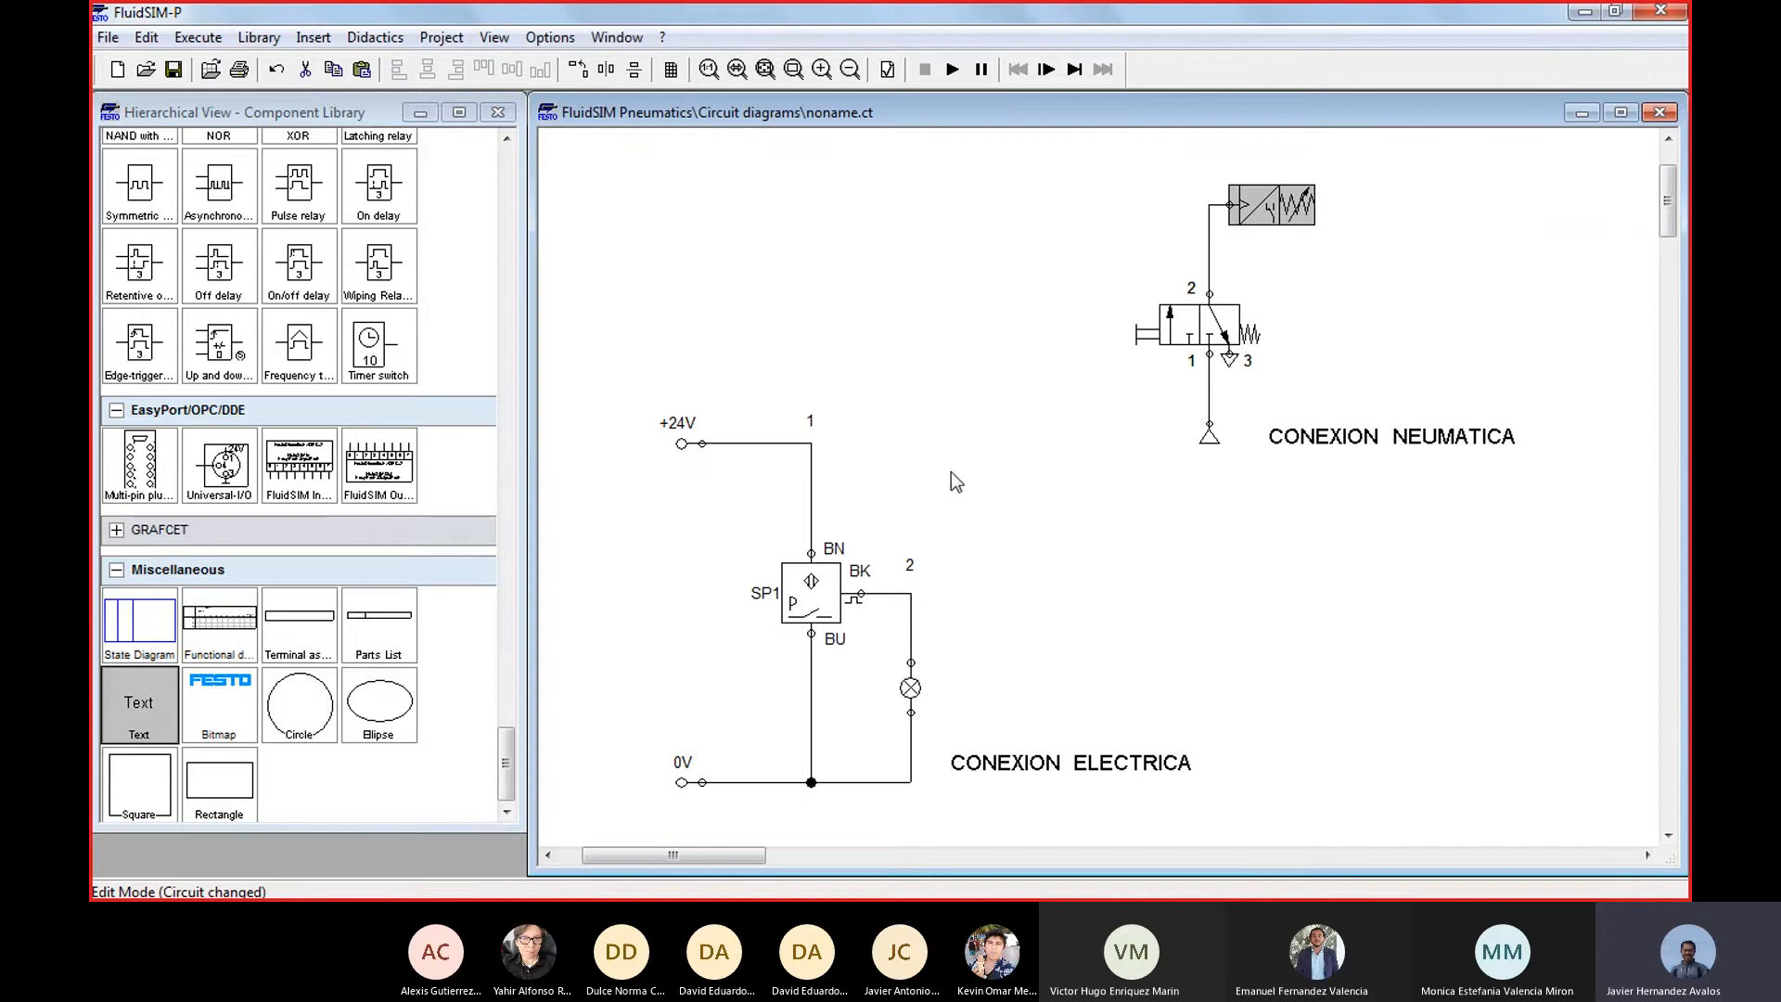
# Simulate the circuit with the pneumatic sensor unlabelled, operate the manual valve, and stop the simulation
pyautogui.click(953, 69)
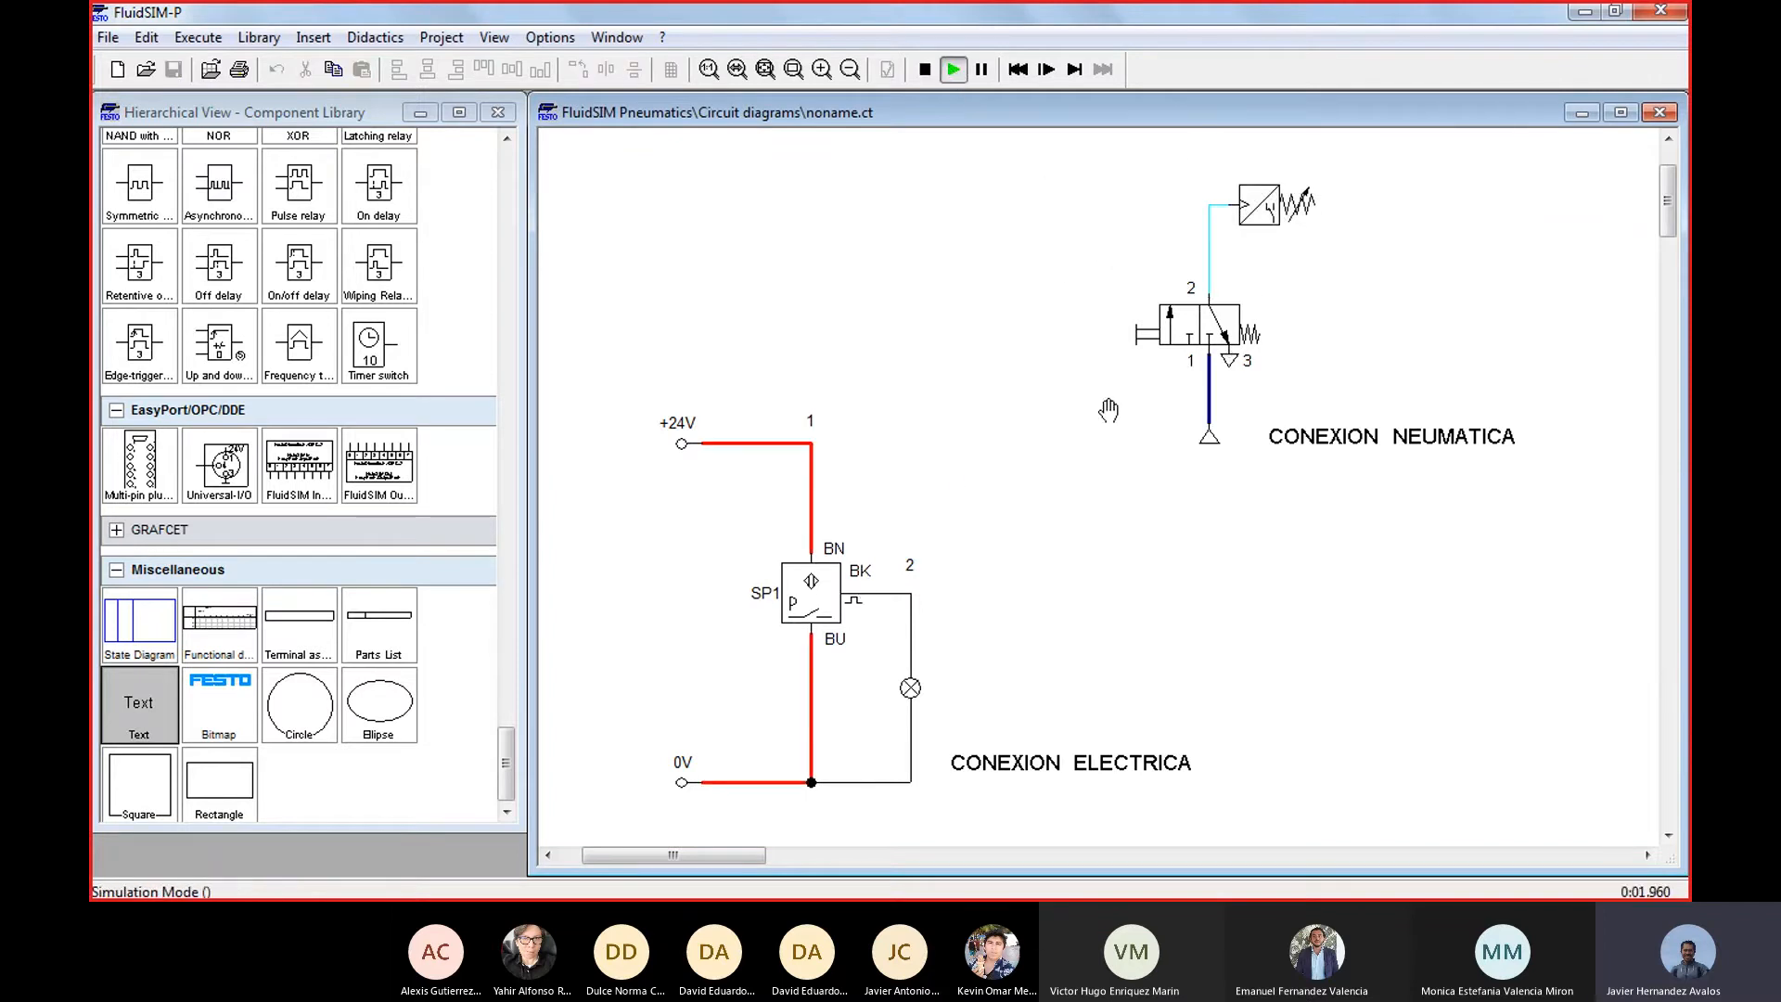
pyautogui.click(1160, 331)
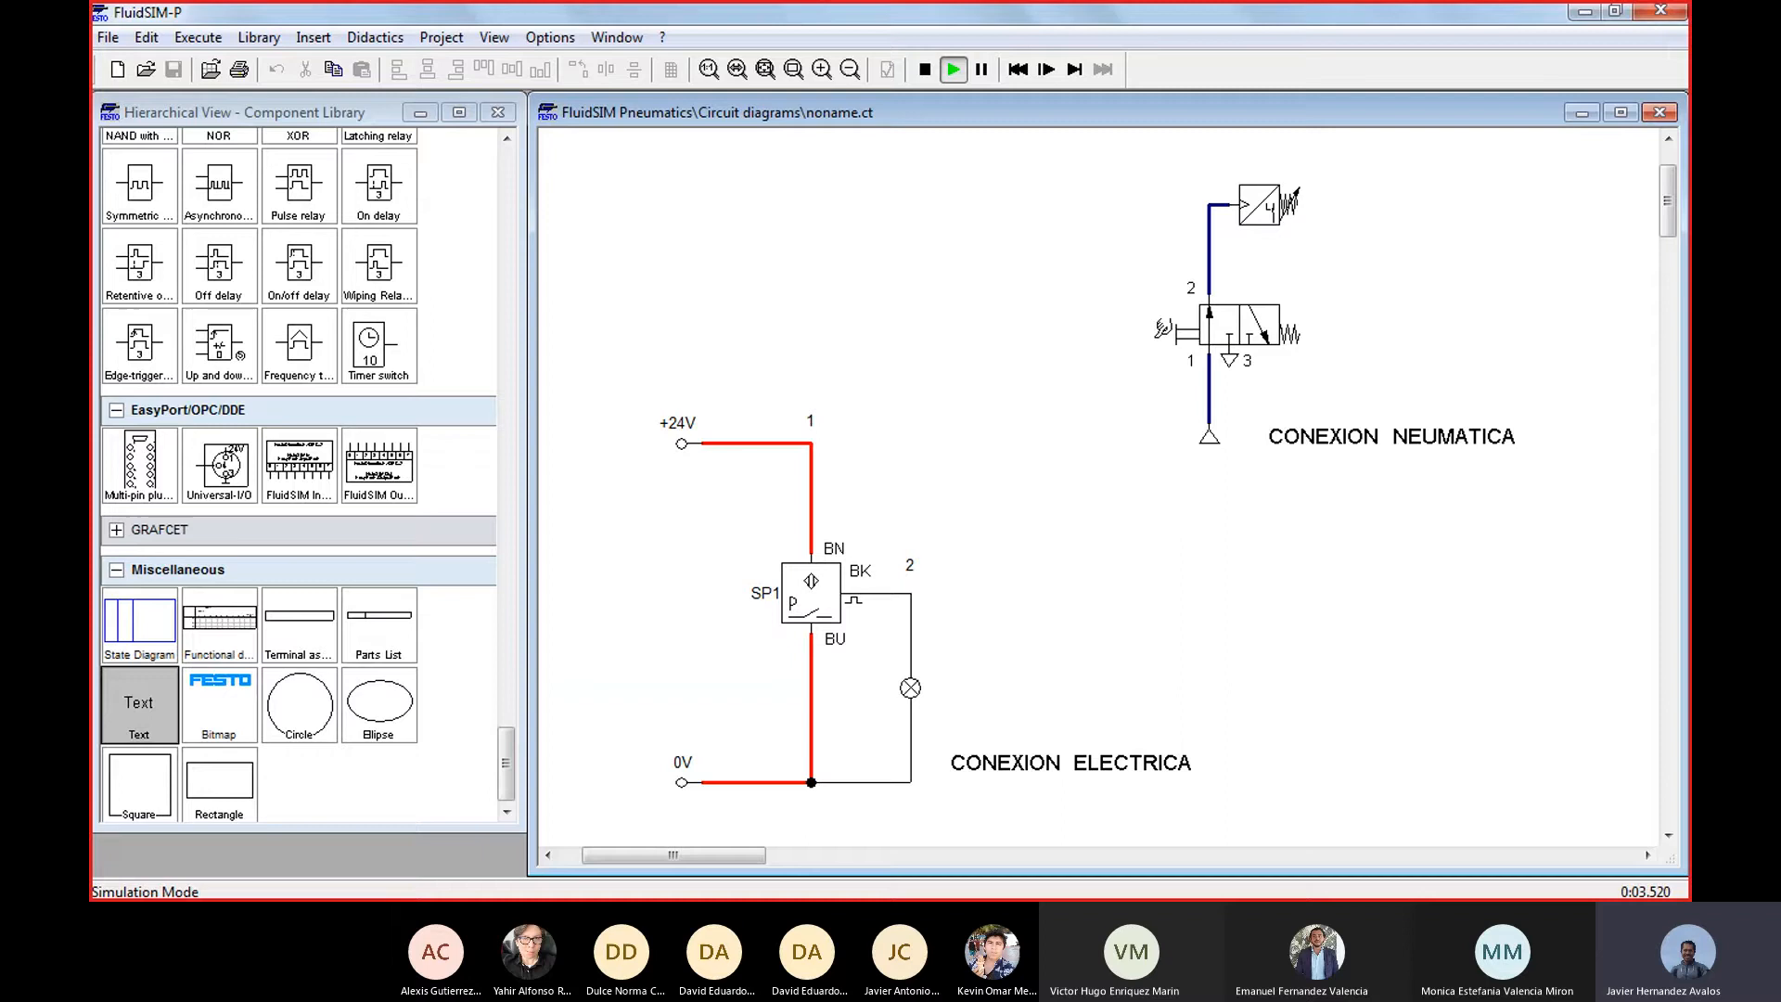
pyautogui.click(1160, 332)
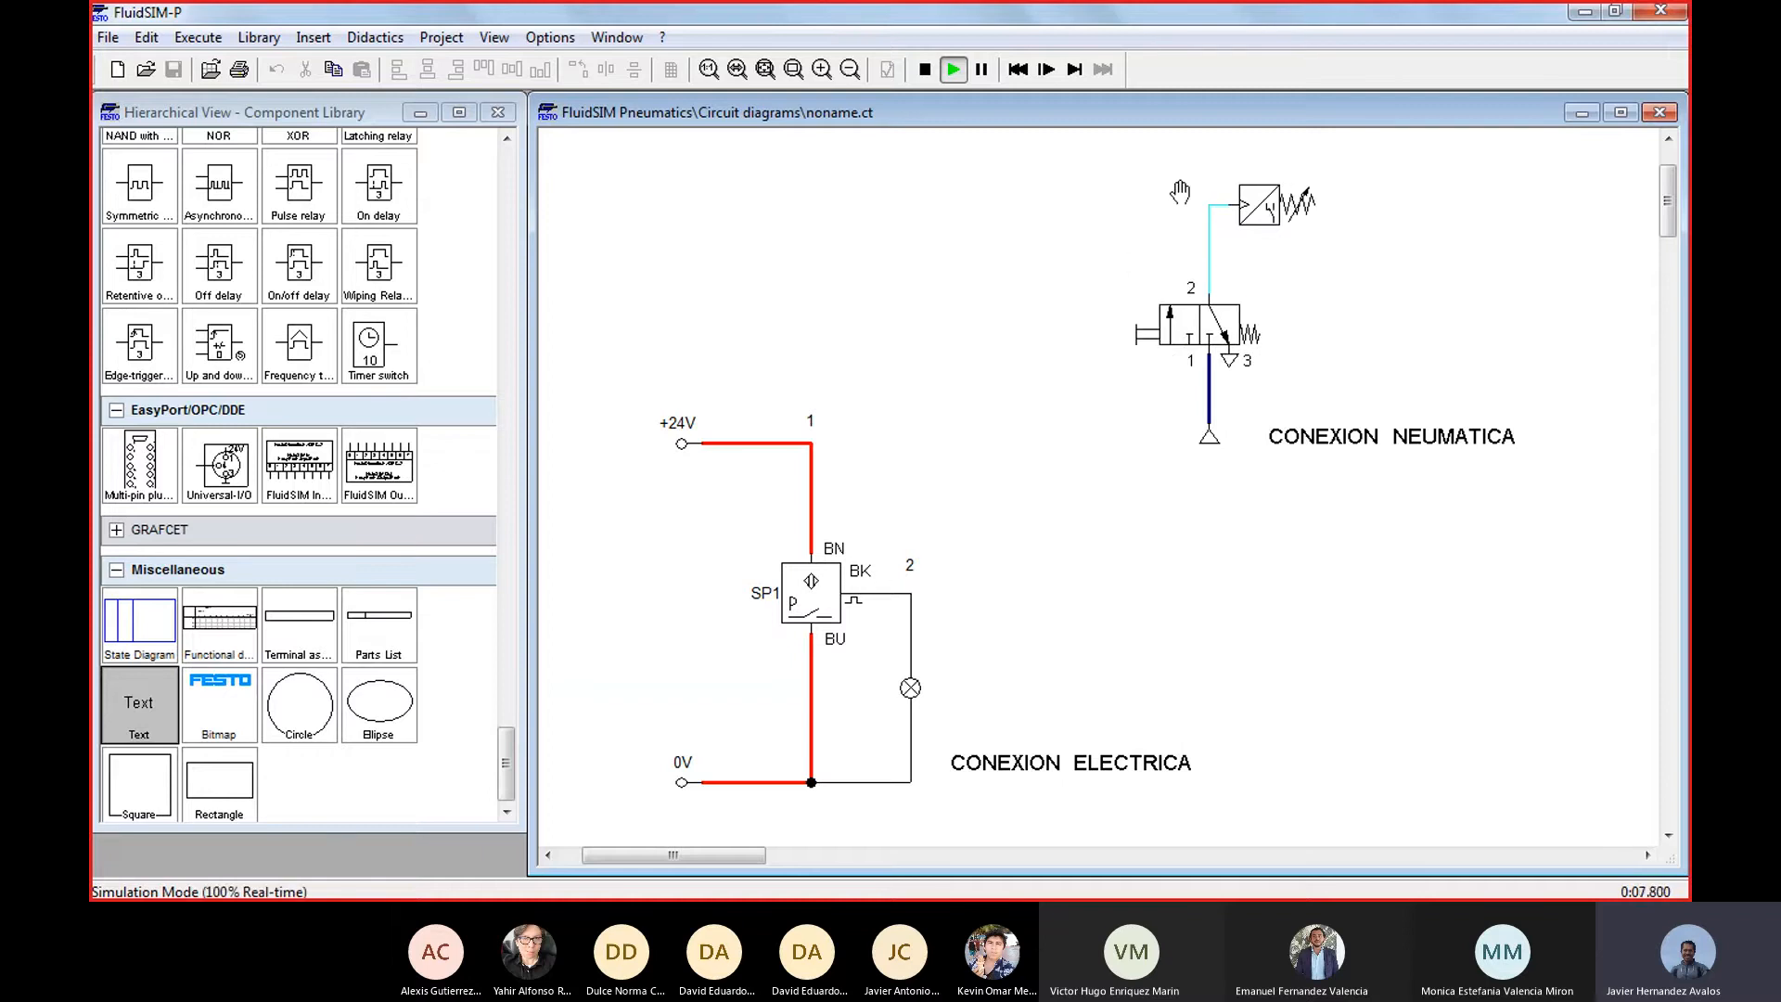
pyautogui.click(924, 70)
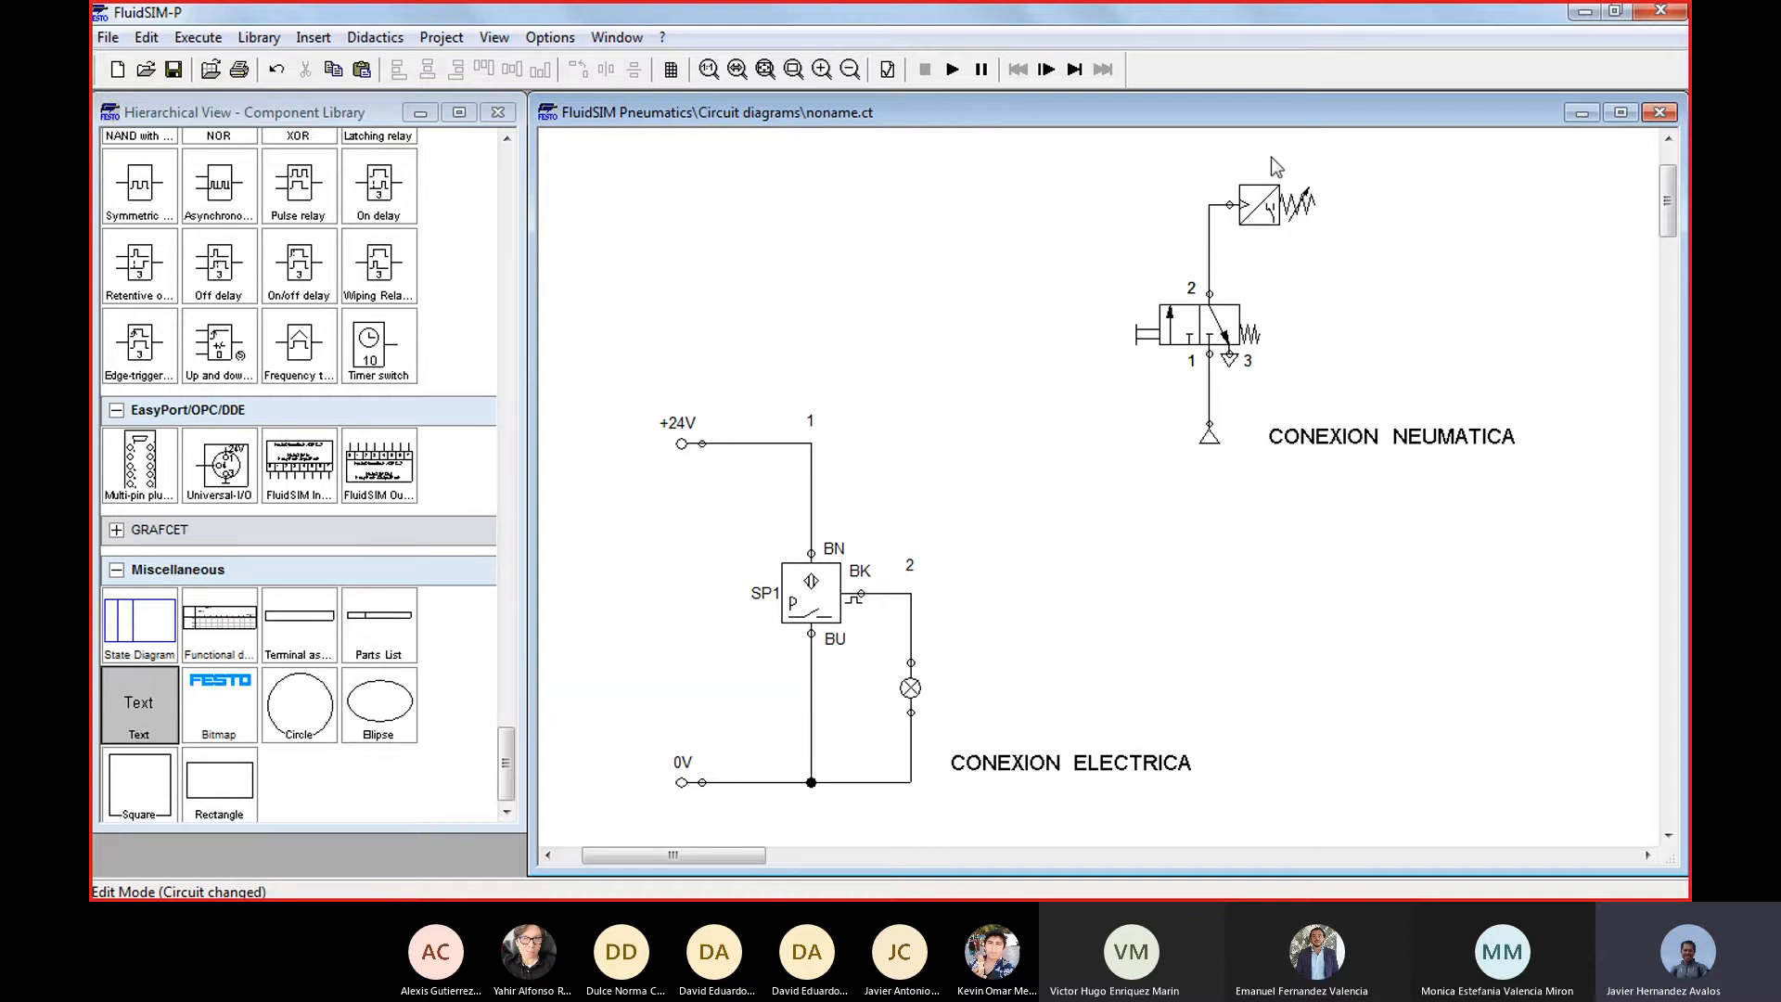
# Compare the pneumatic and electrical pressure sensors and check the electrical sensor's label in its properties
pyautogui.moveTo(1232, 202); pyautogui.dragTo(1232, 203)
pyautogui.click(817, 591)
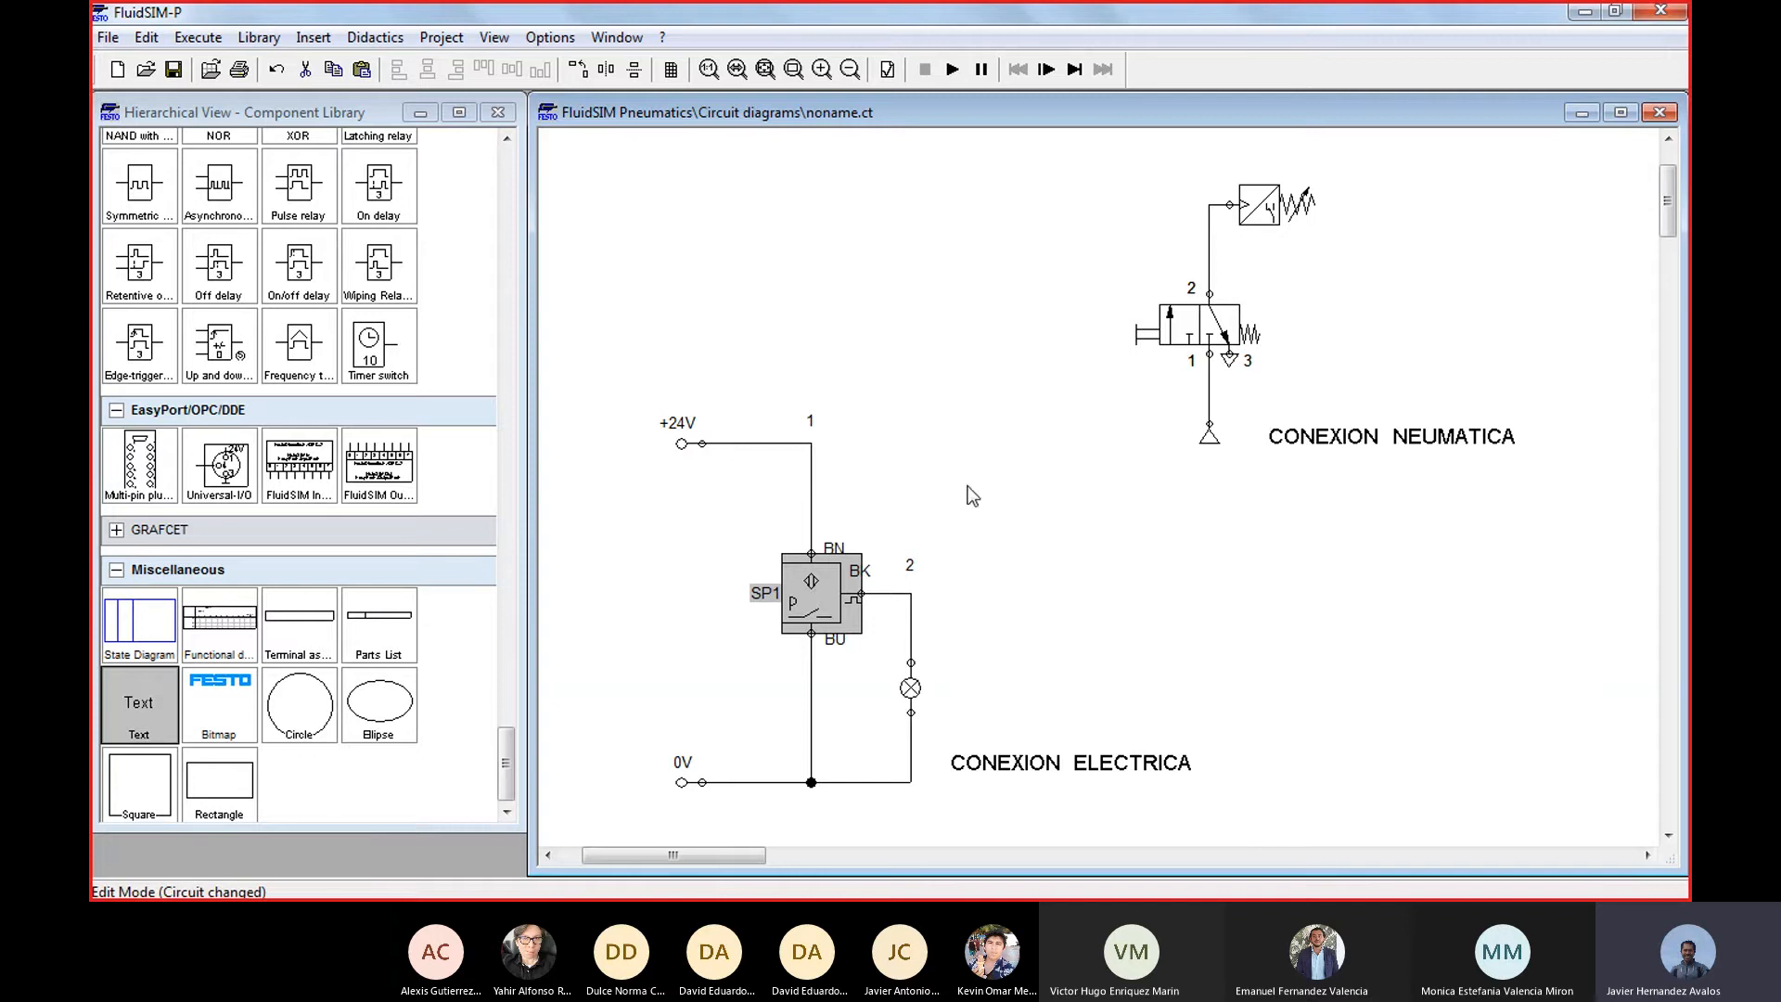
pyautogui.click(1269, 211)
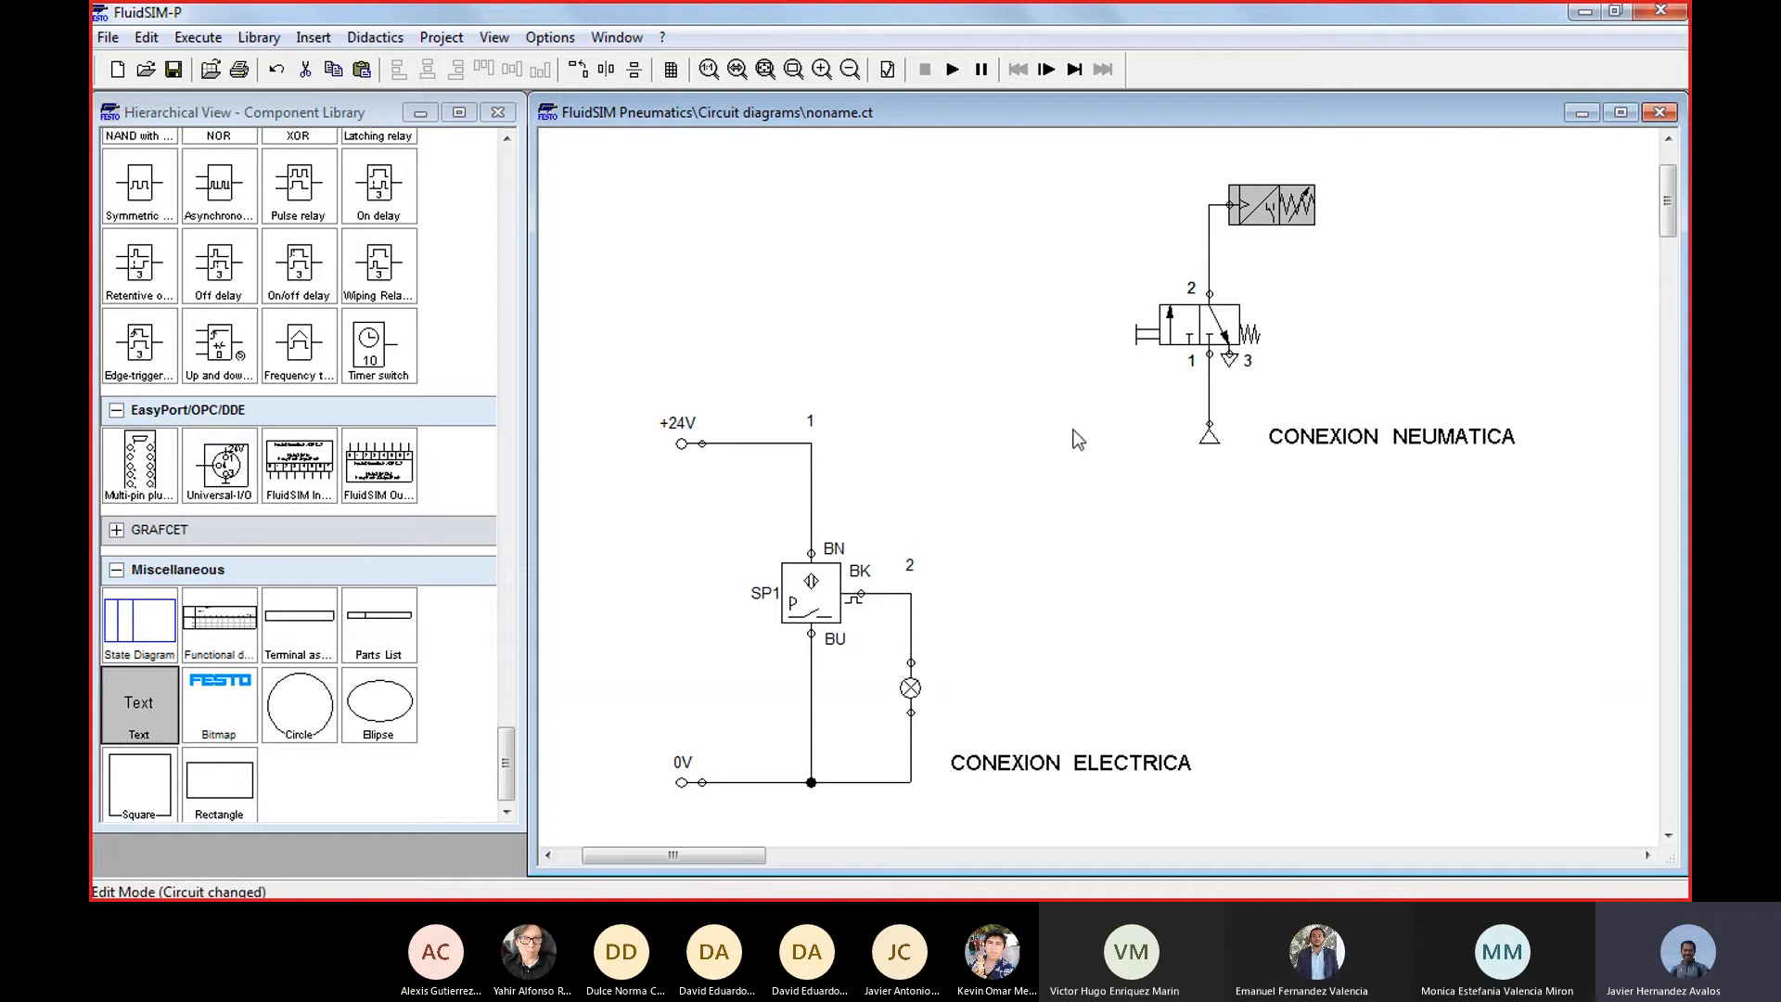
pyautogui.doubleClick(800, 603)
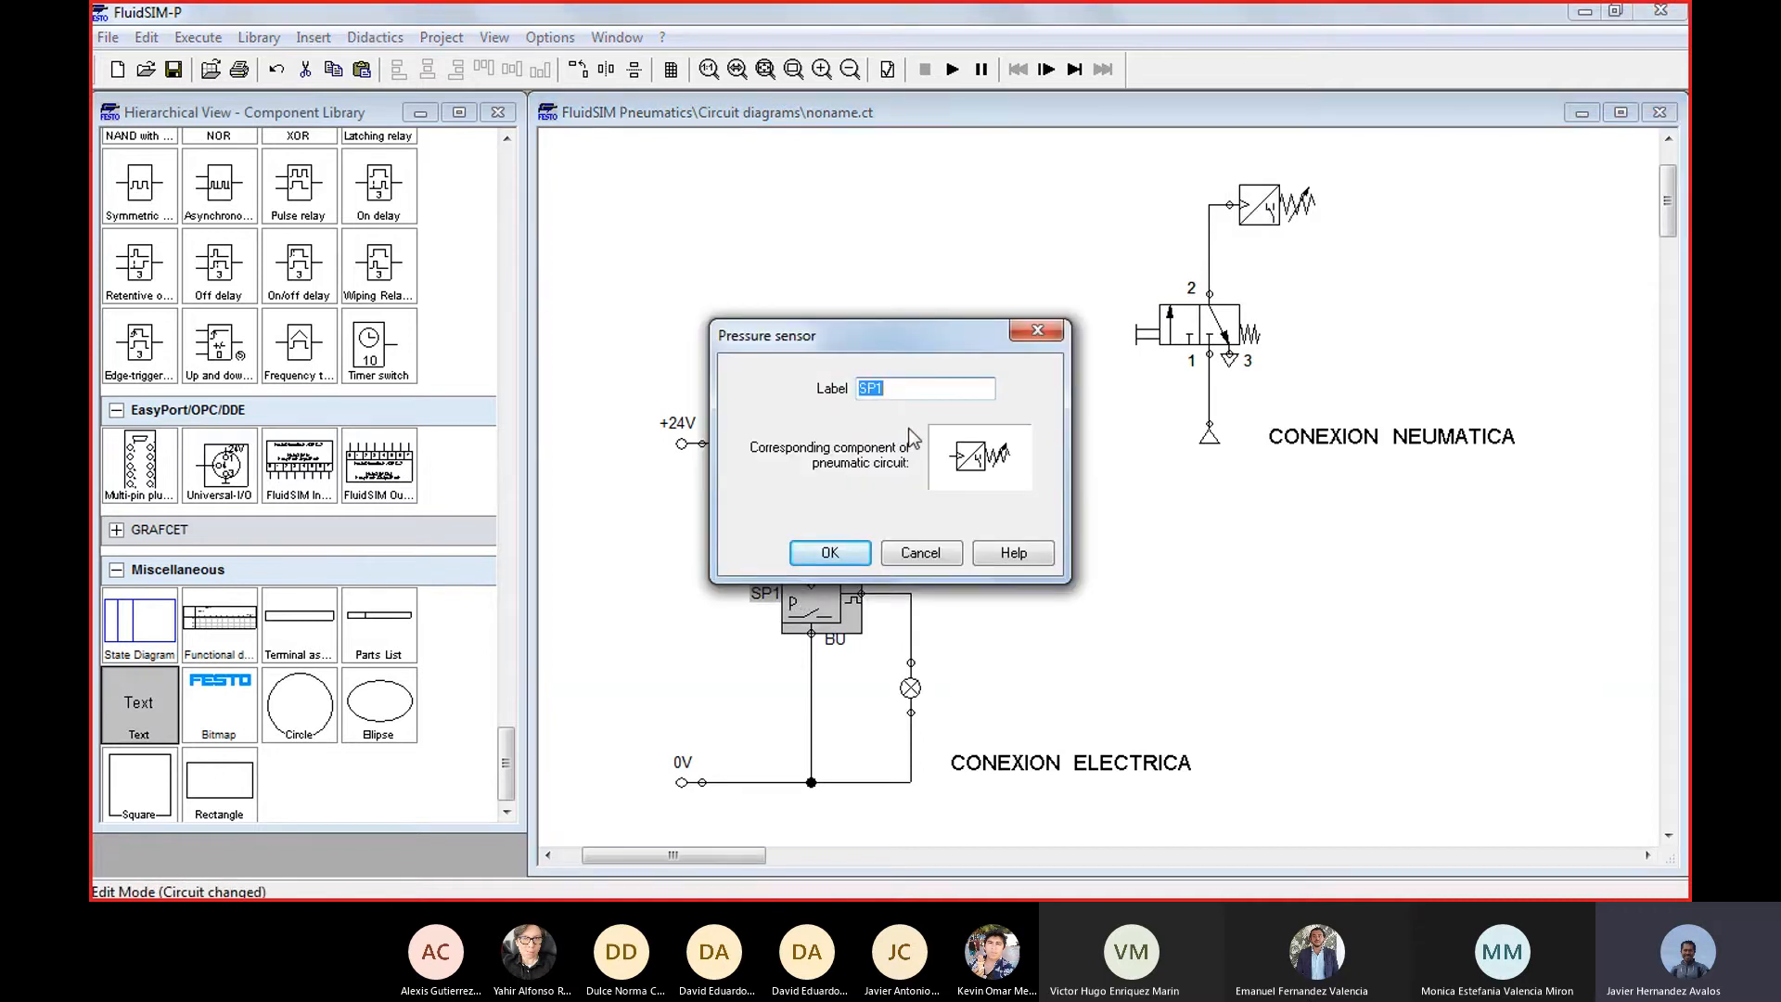
pyautogui.press('Return')
# Label the pneumatic circuit's pressure sensor SP1
pyautogui.doubleClick(1263, 219)
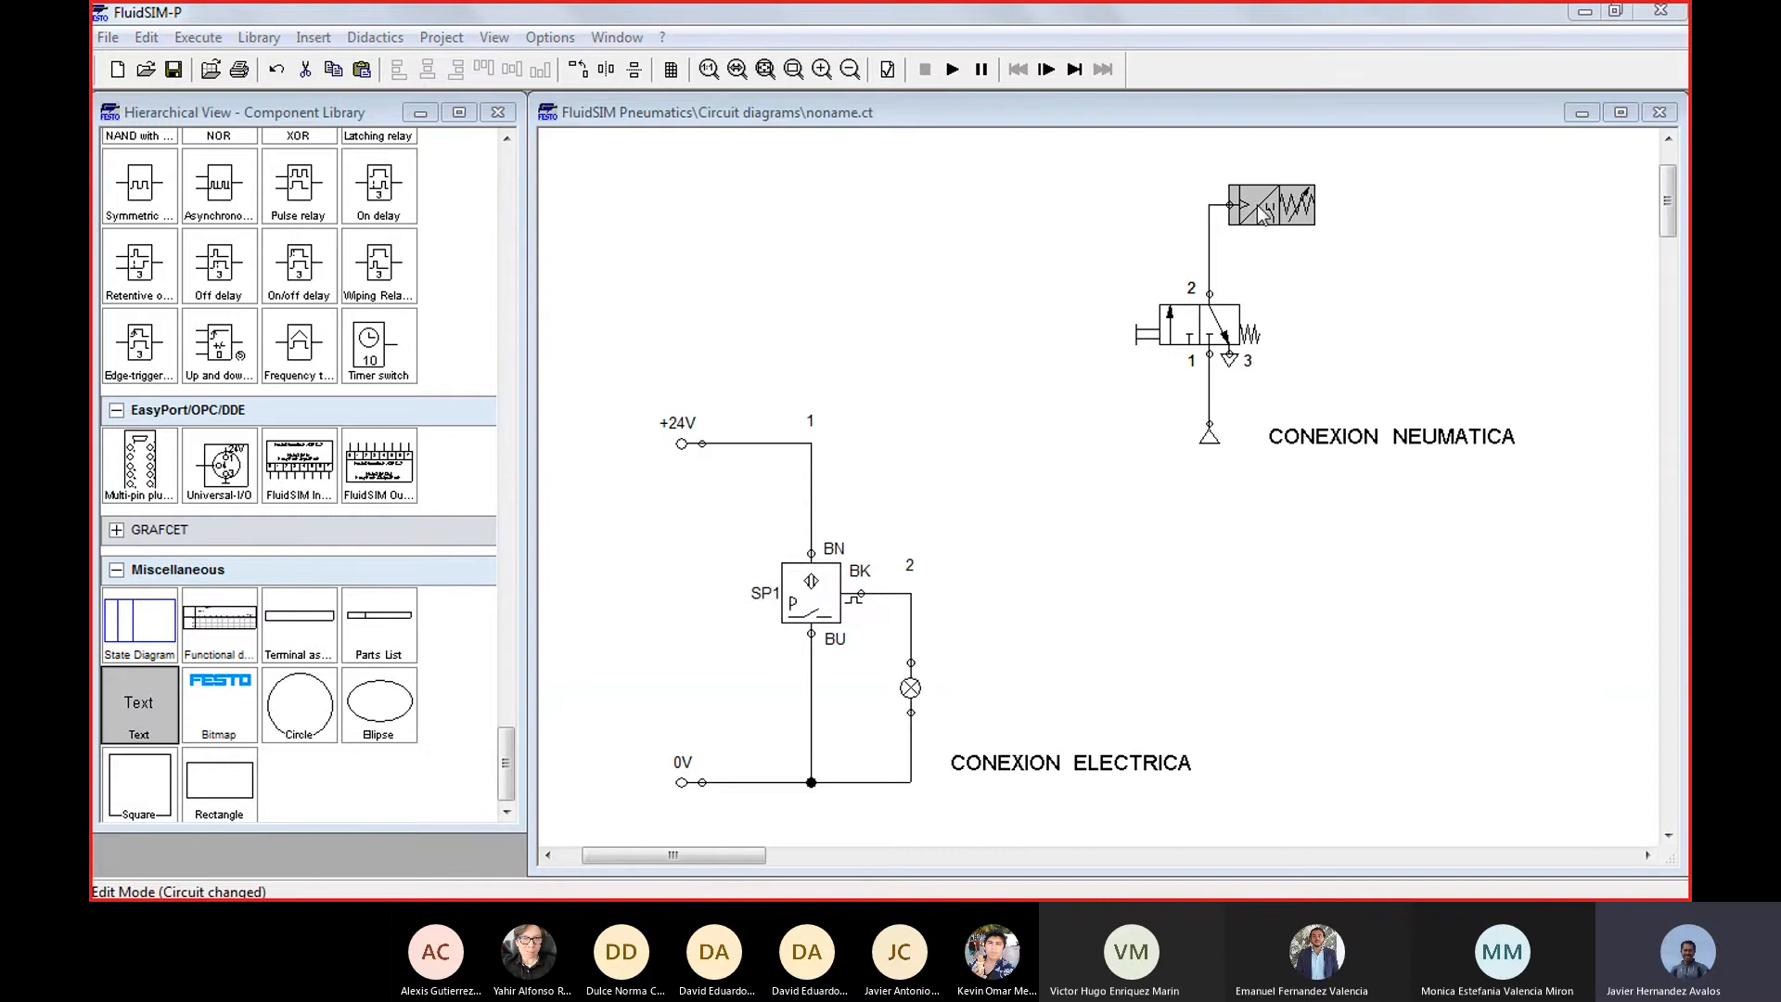
pyautogui.click(952, 394)
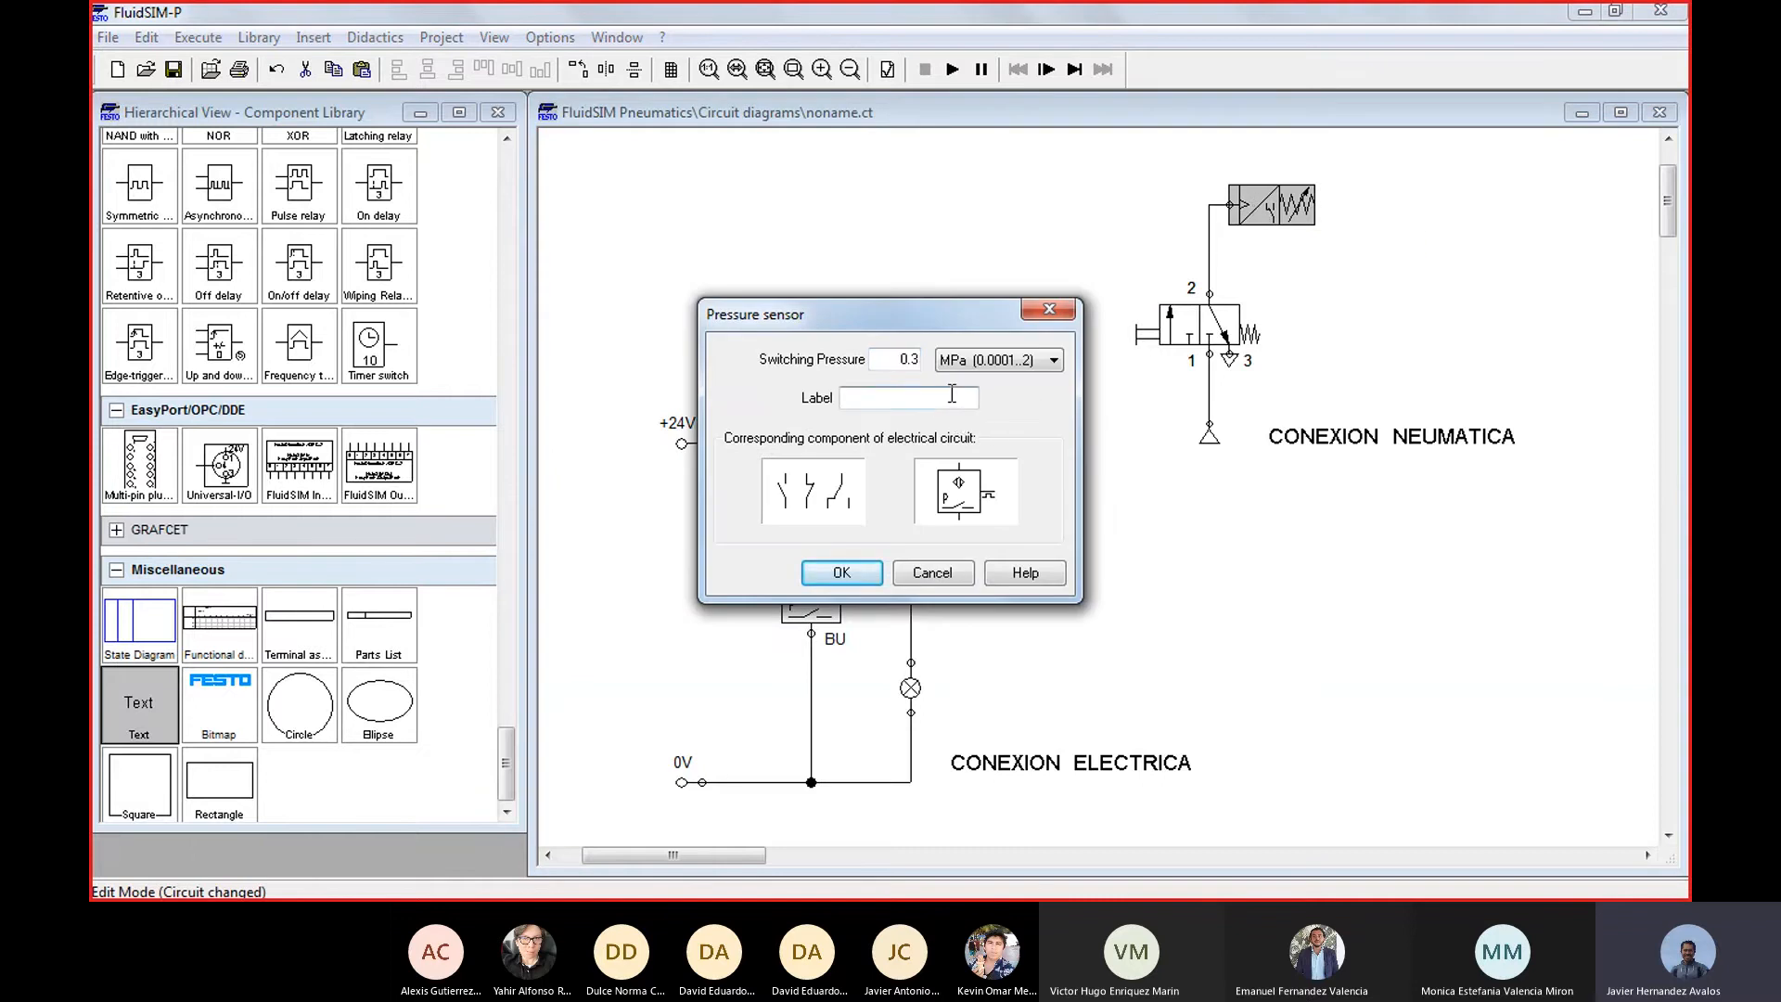
pyautogui.write('SP1')
pyautogui.press('Return')
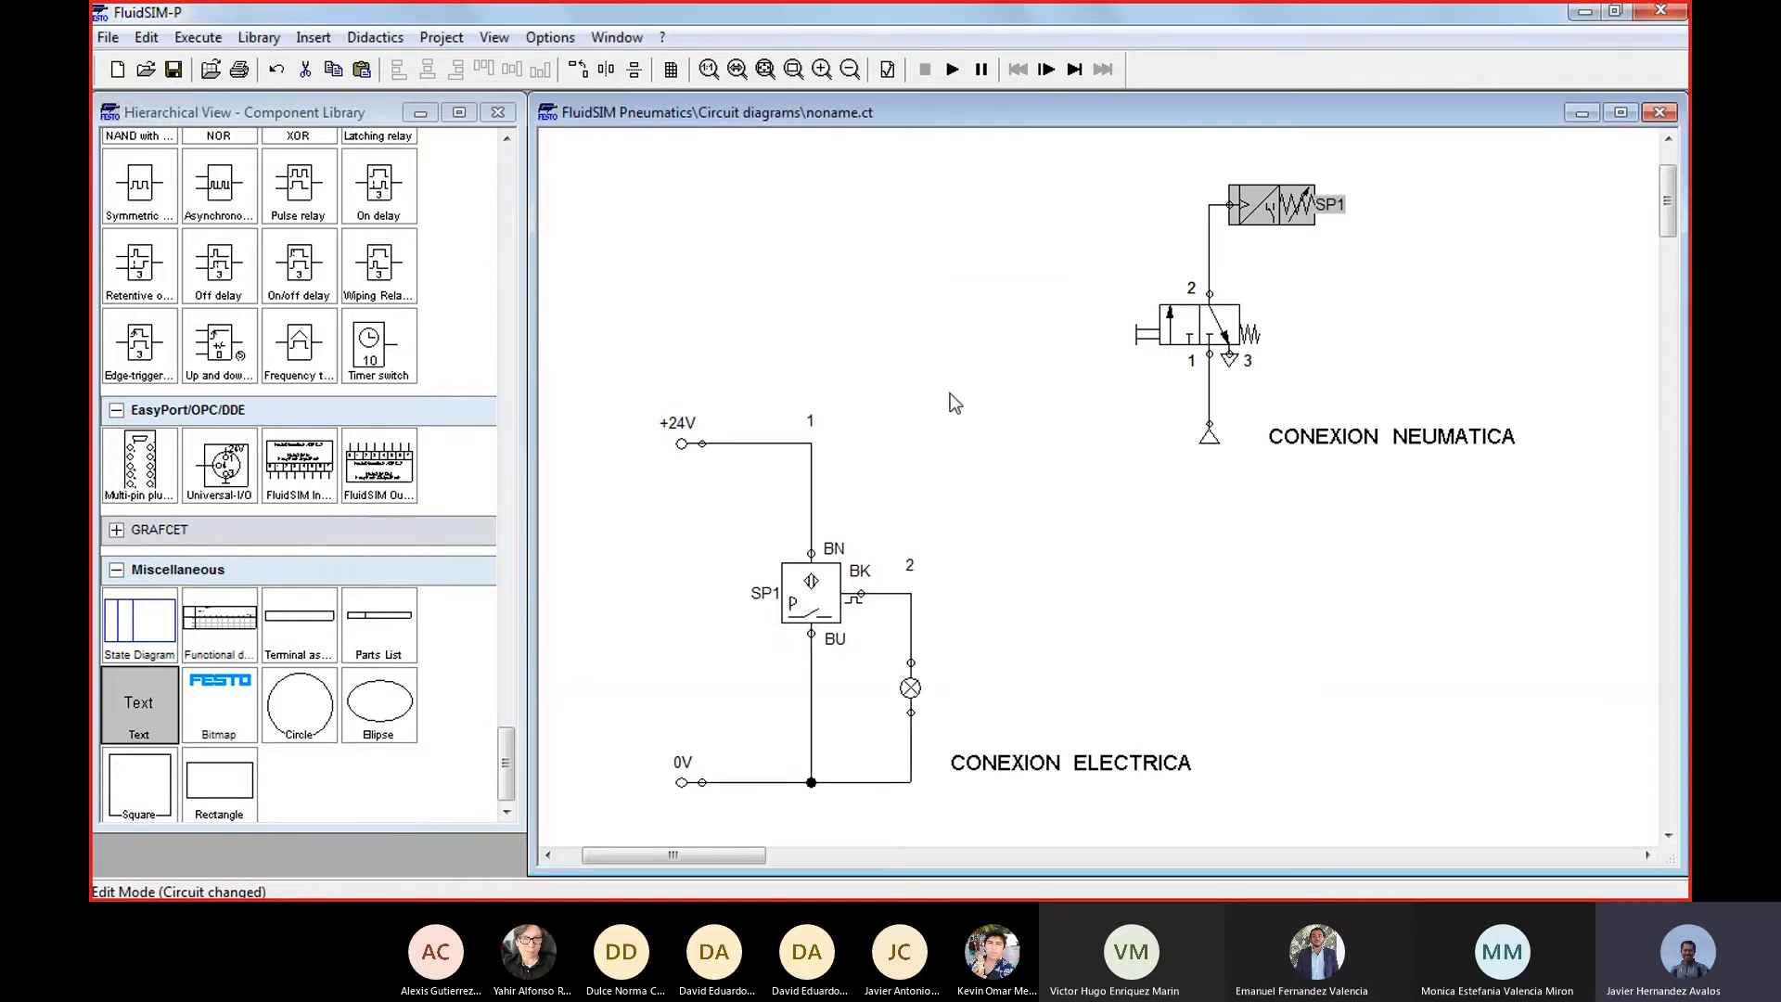
# Simulate the circuit with both sensors labelled SP1, operate the manual valve to test the lamp, and stop the simulation
pyautogui.click(1265, 269)
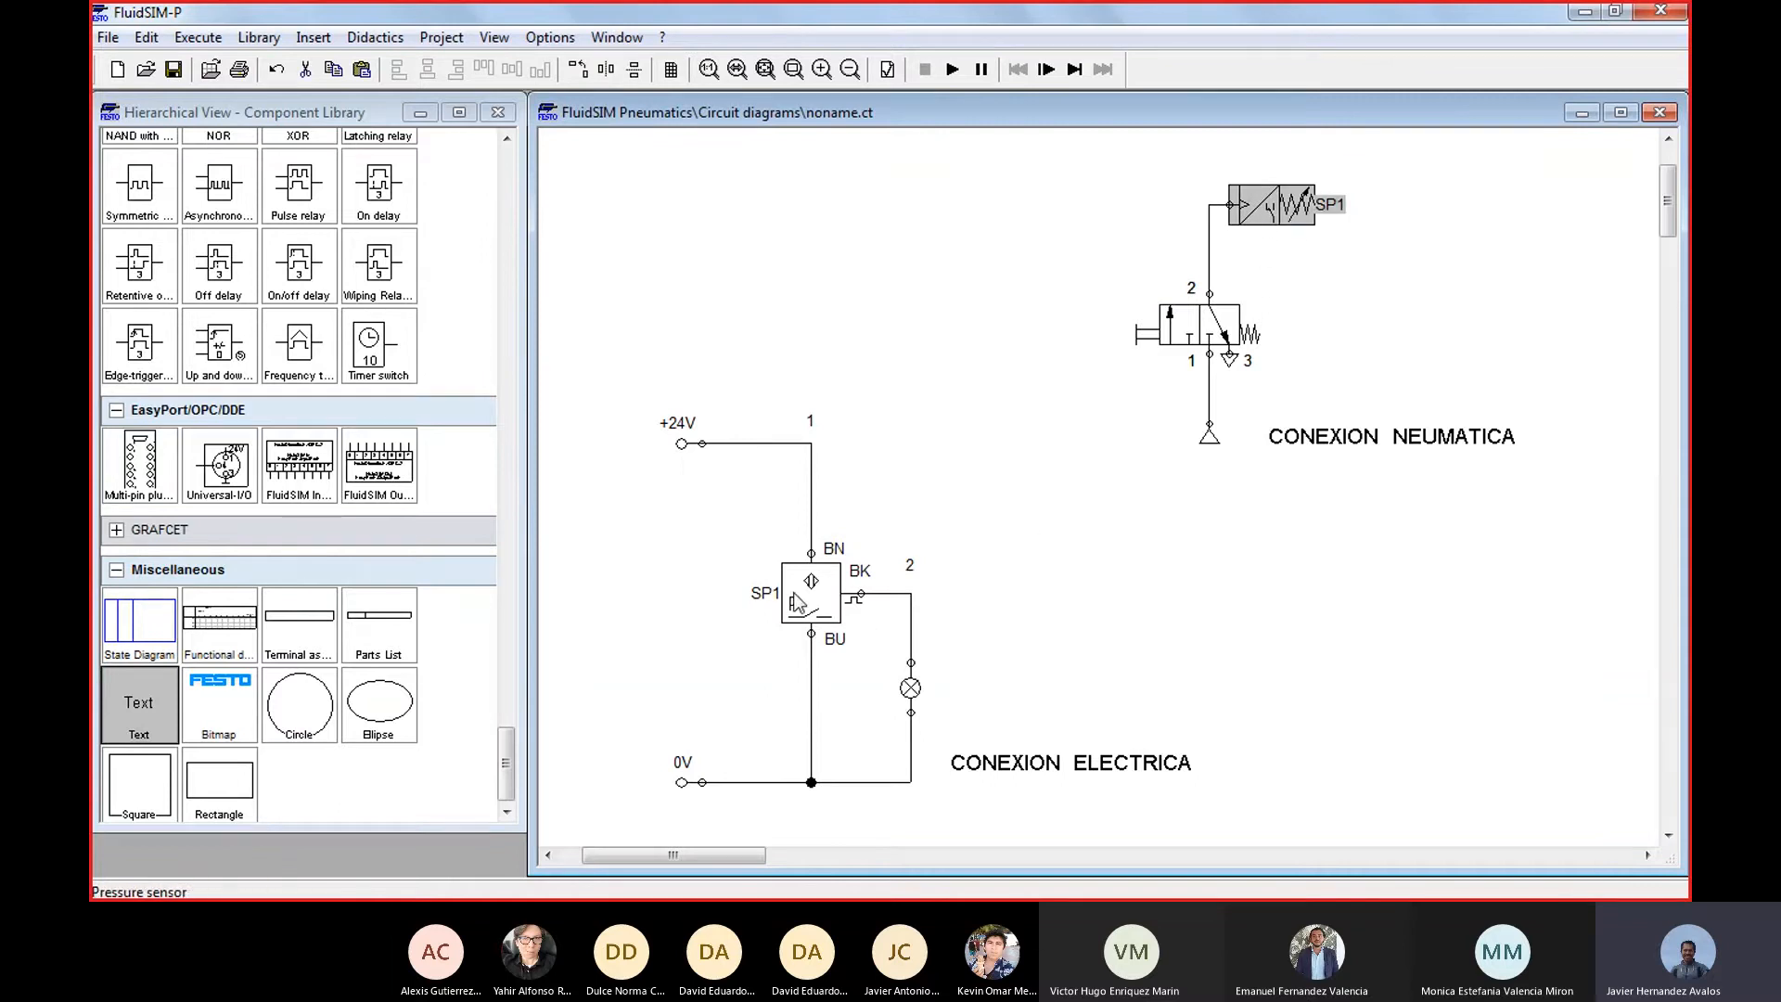
pyautogui.click(845, 594)
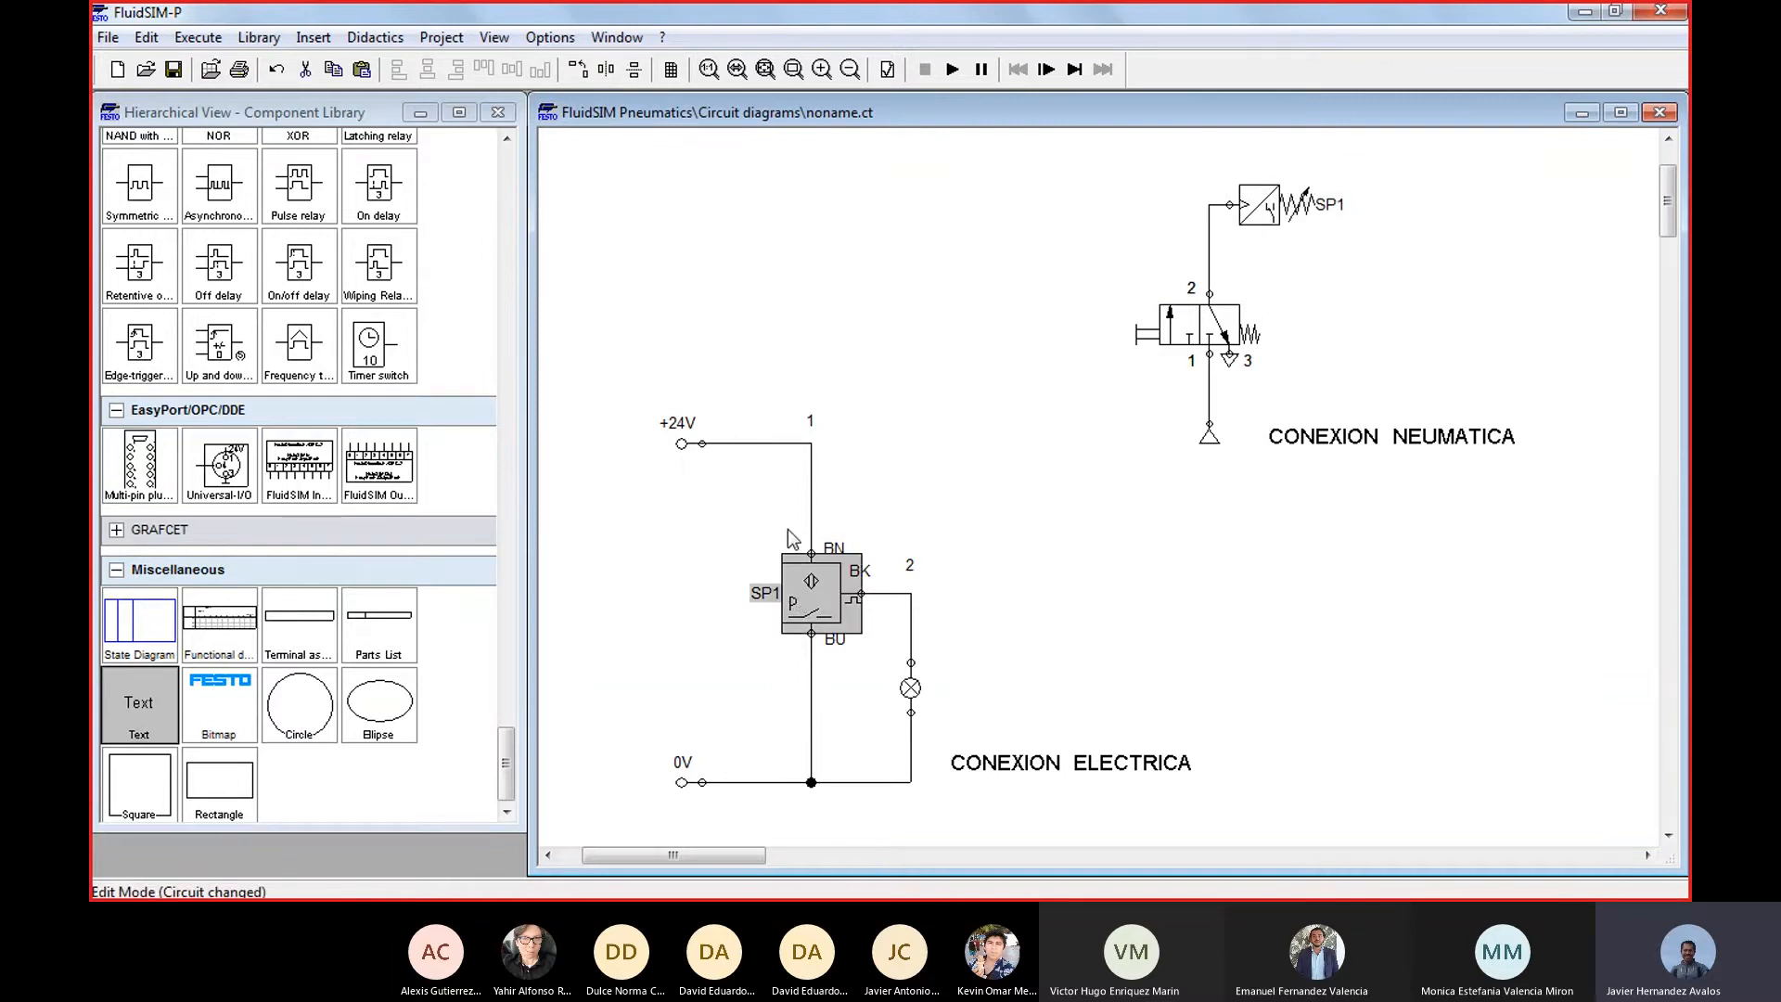
pyautogui.click(1065, 506)
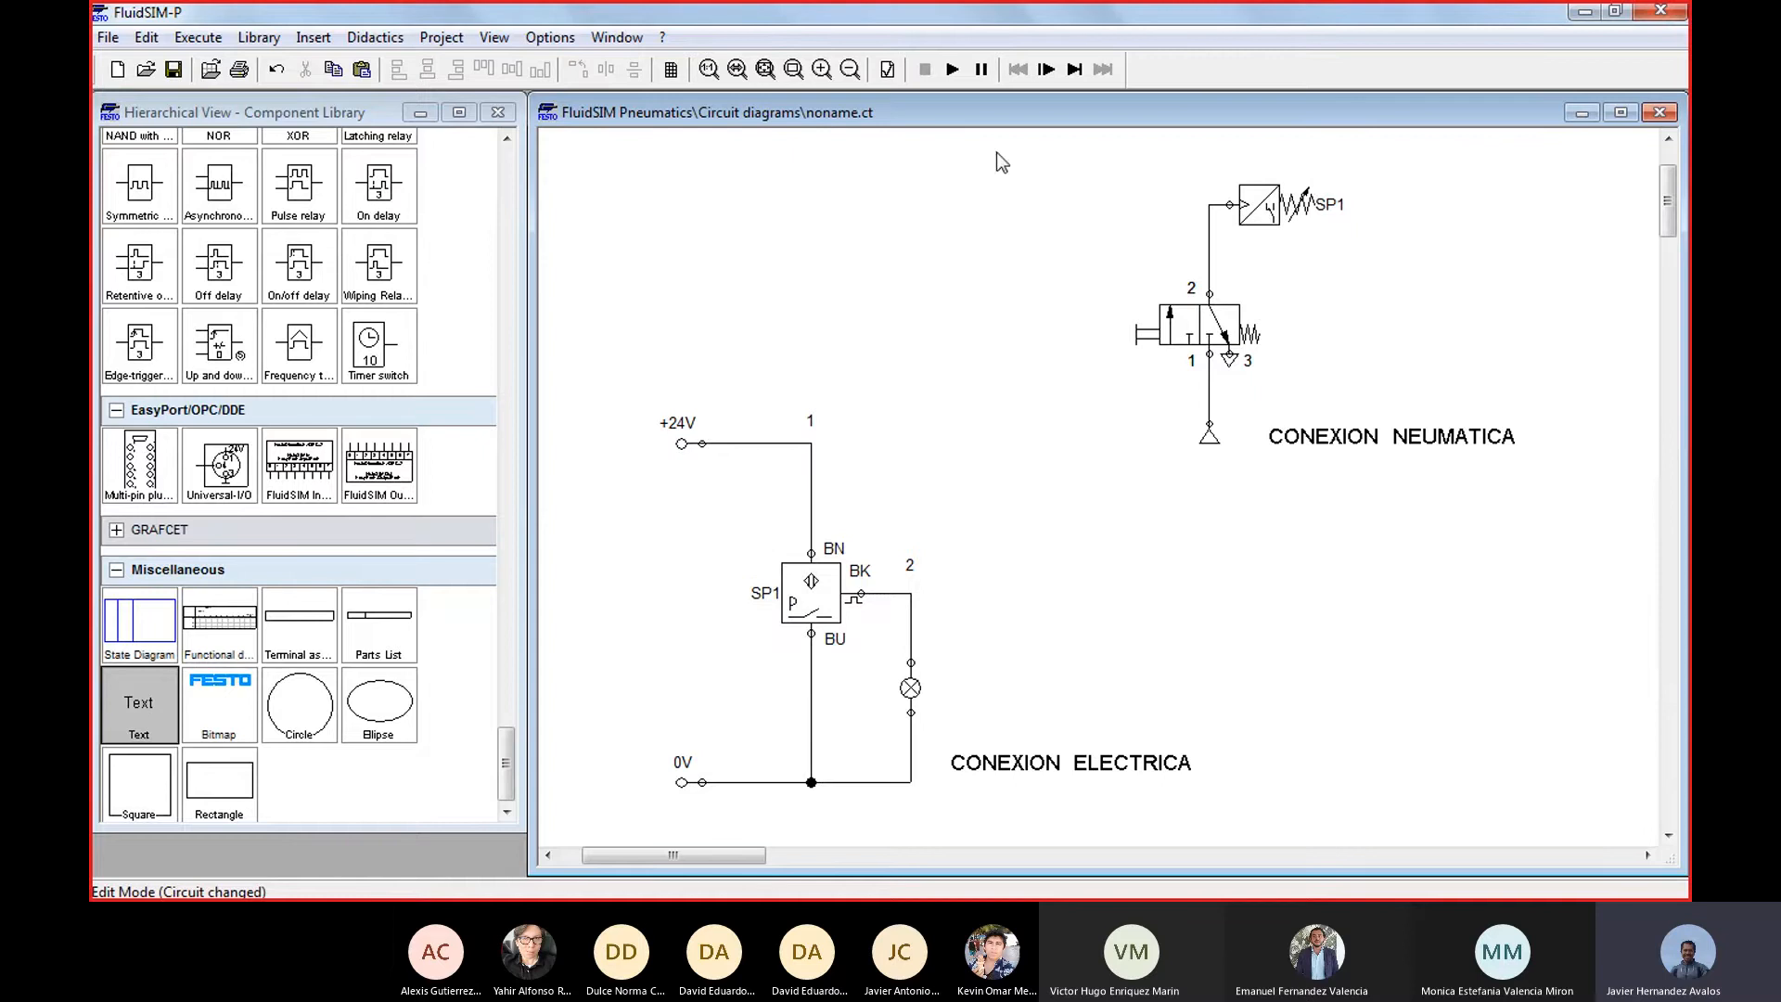
pyautogui.click(951, 71)
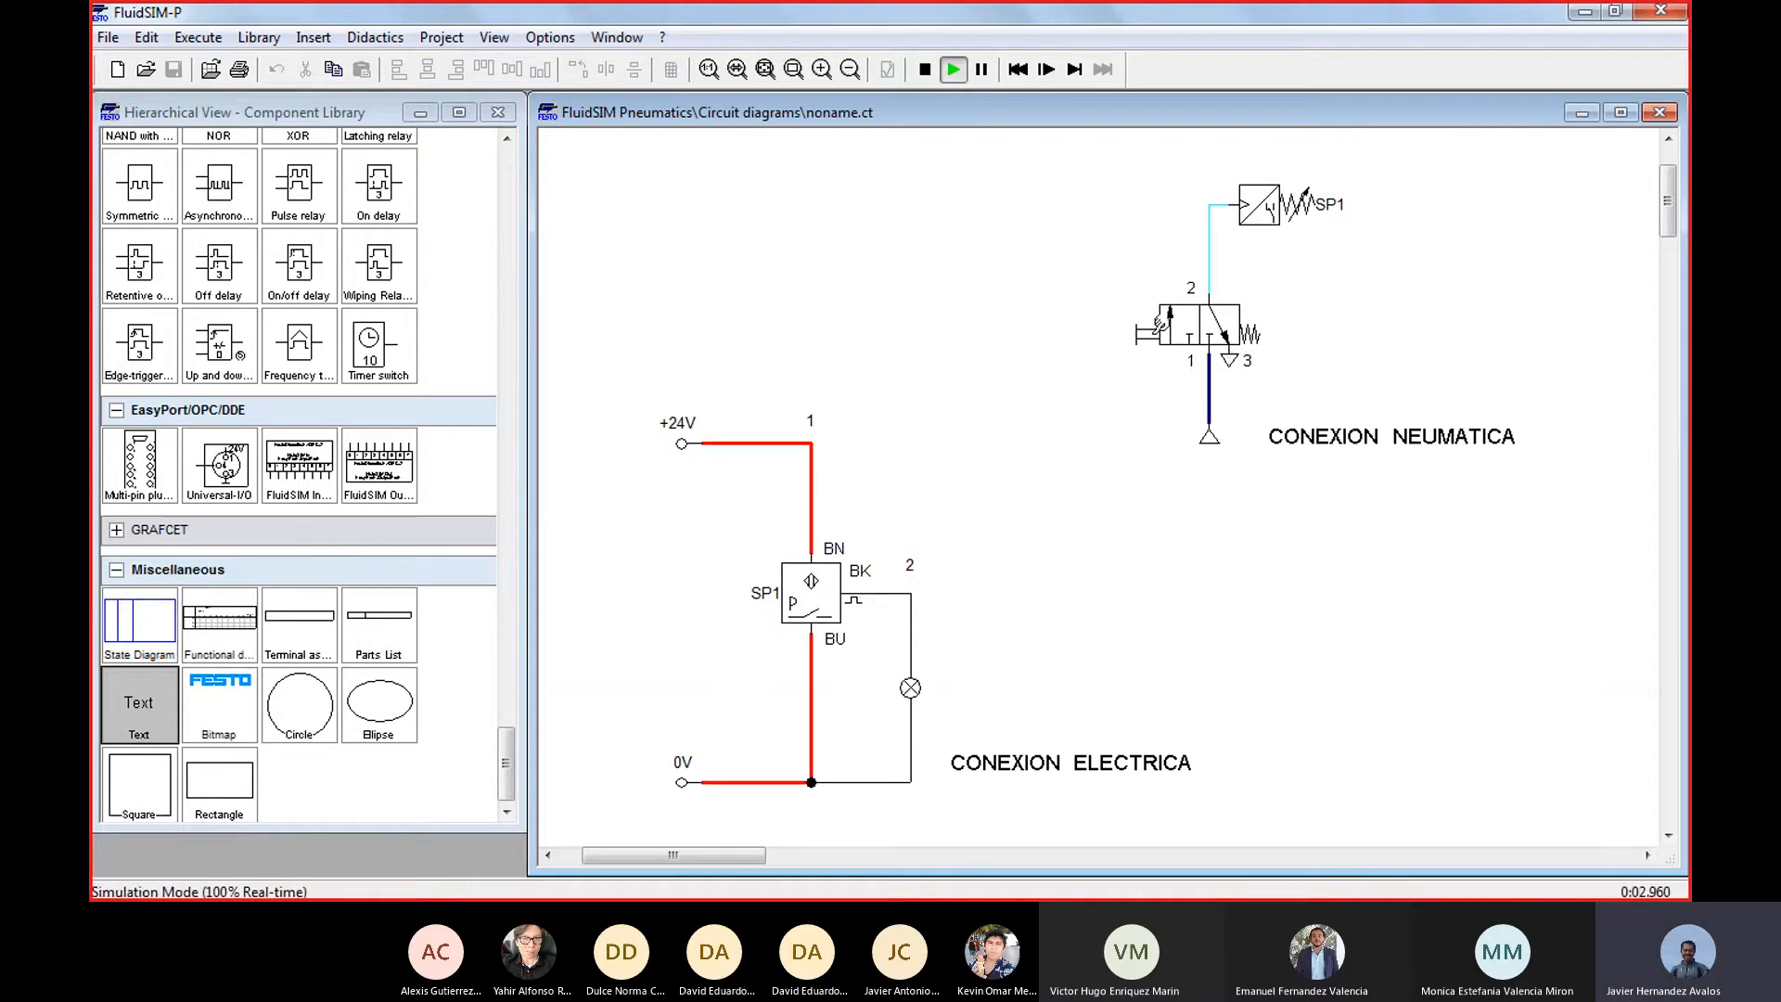
pyautogui.click(1170, 324)
pyautogui.click(1160, 322)
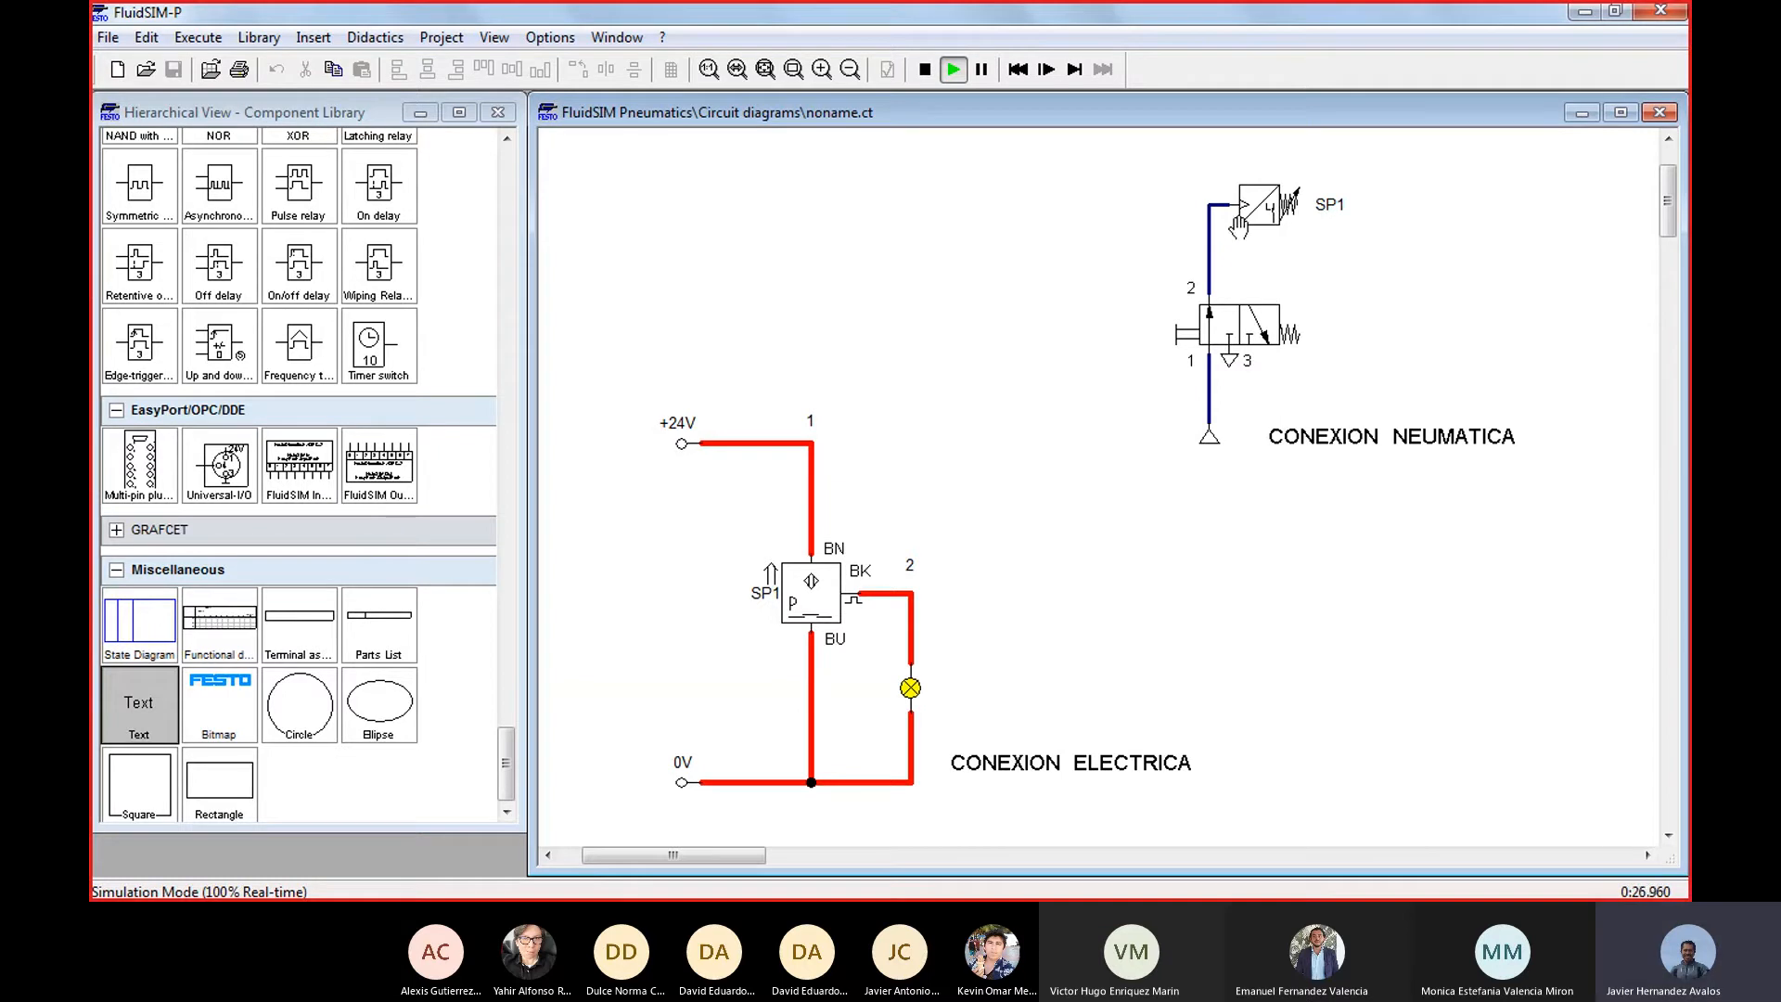
pyautogui.click(1214, 316)
pyautogui.click(1198, 324)
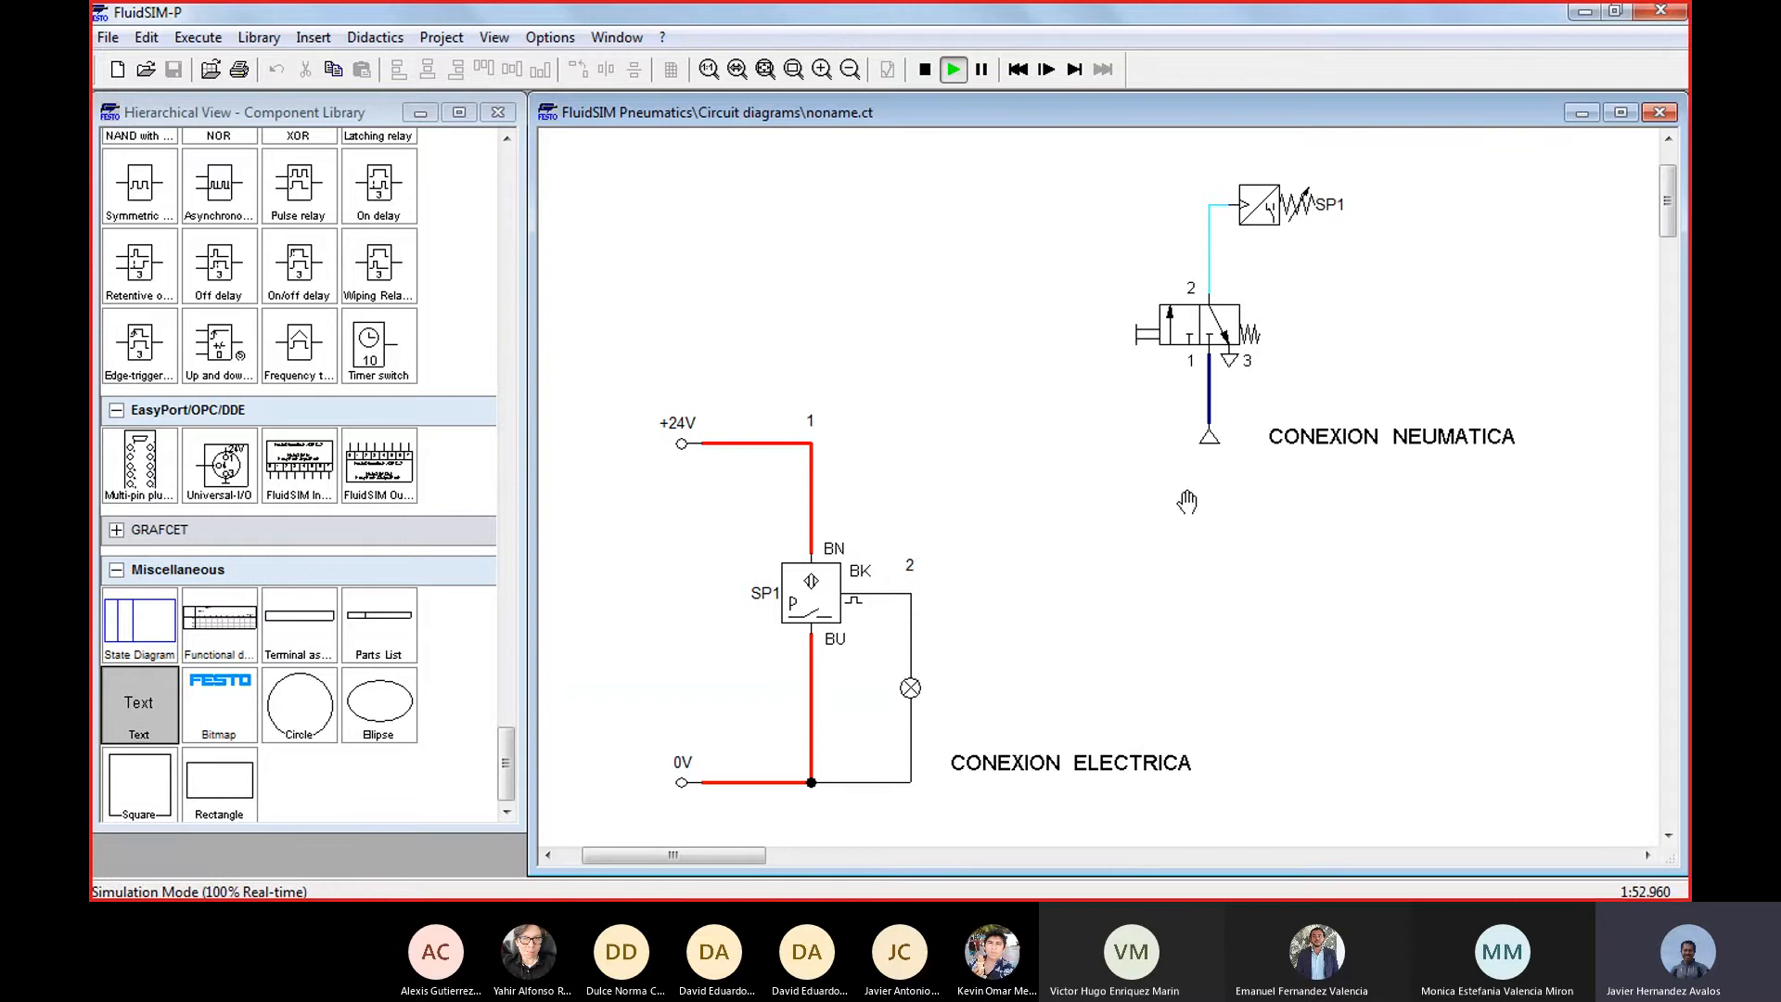
pyautogui.click(925, 69)
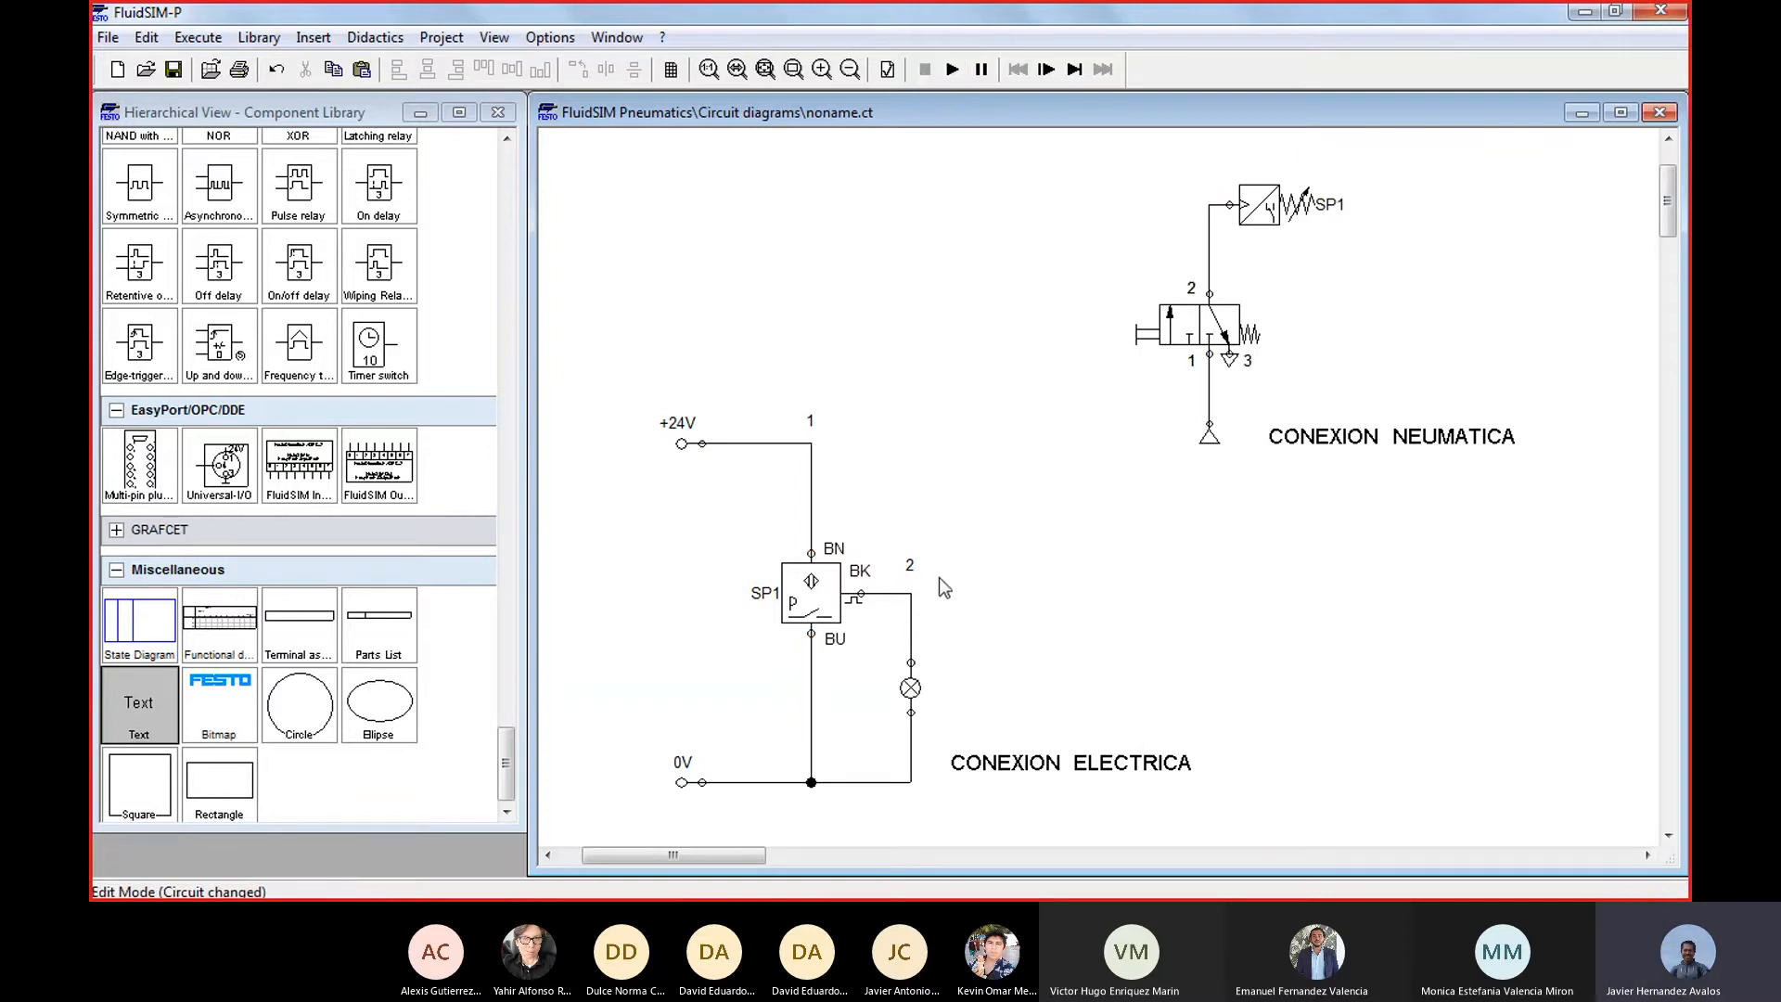
# Inspect the switching pressure in the pneumatic sensor's properties and close the dialog without changes
pyautogui.doubleClick(856, 577)
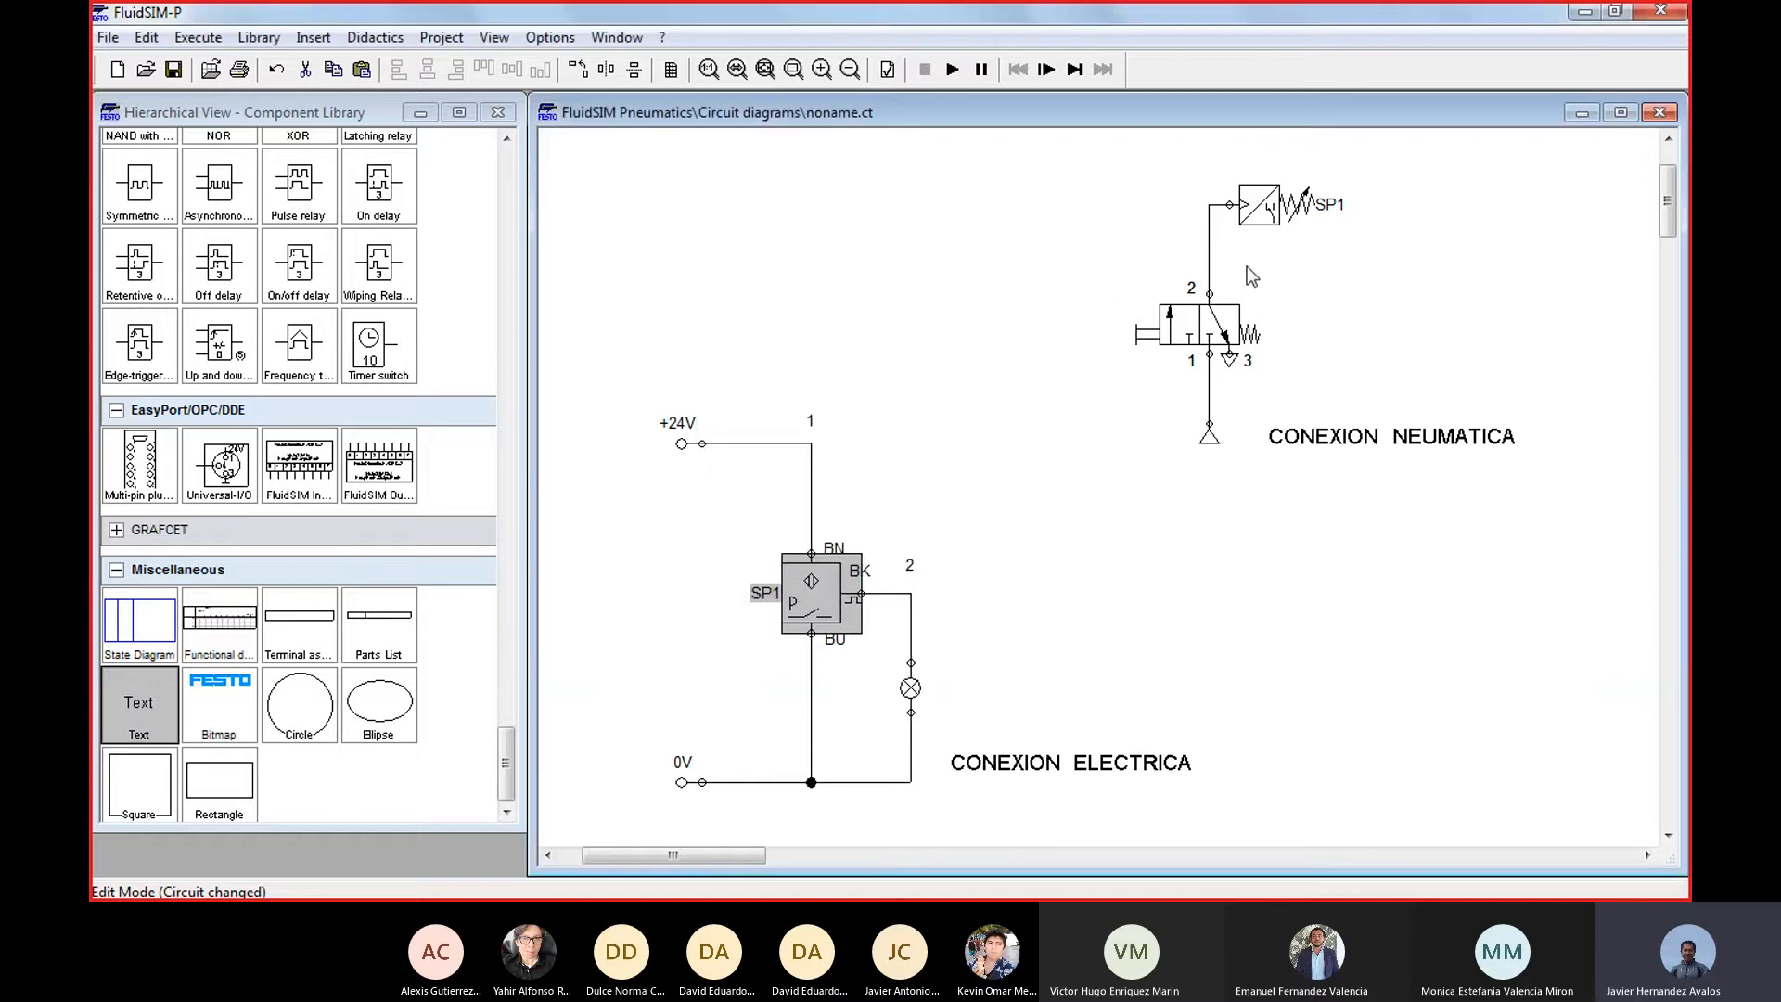
pyautogui.click(1271, 214)
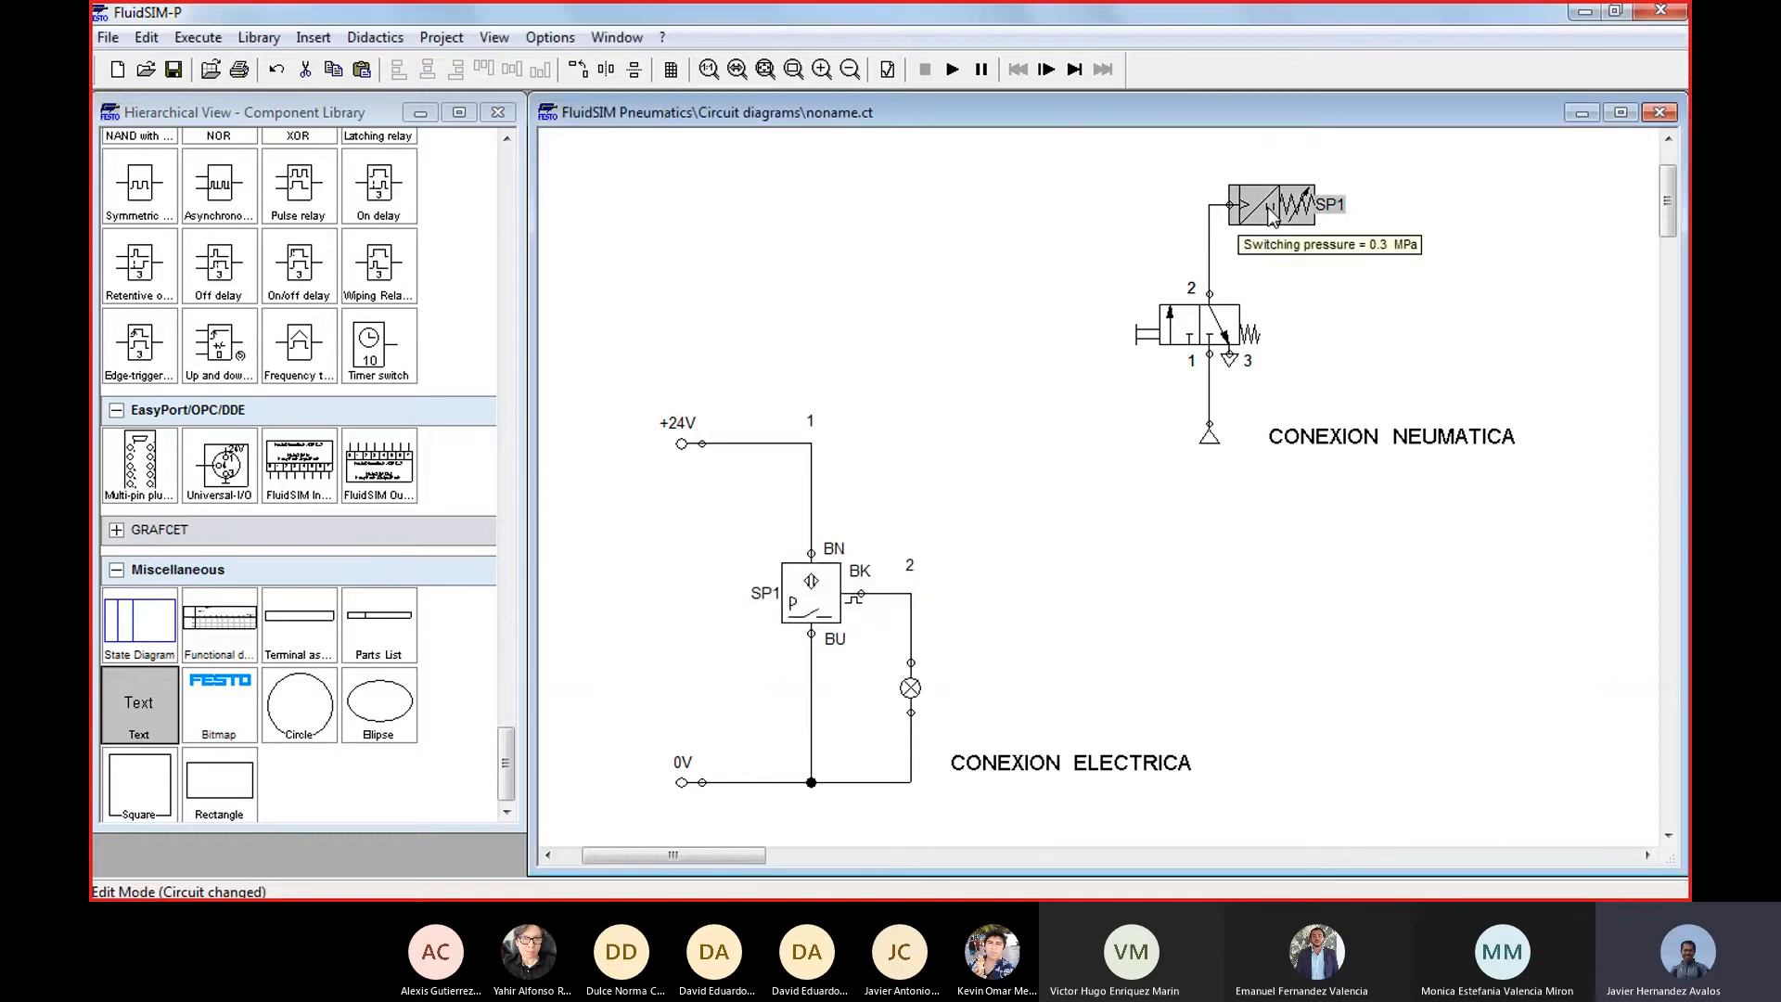
pyautogui.doubleClick(1270, 214)
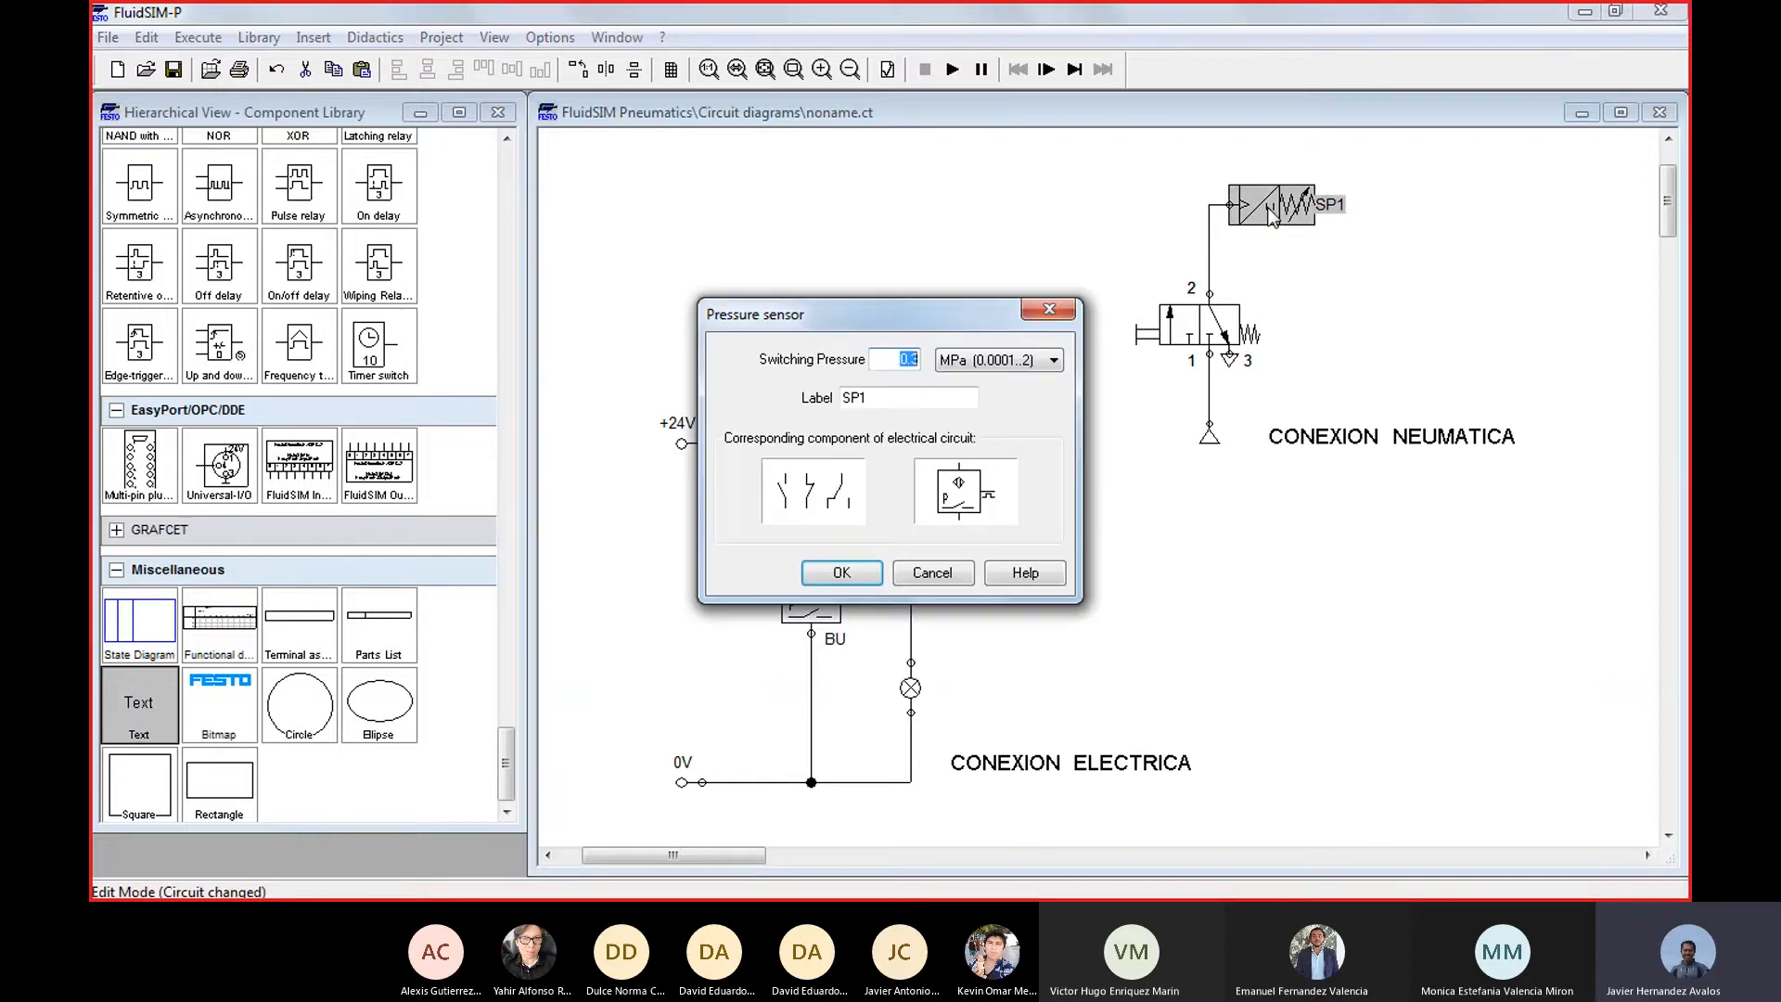
pyautogui.click(890, 361)
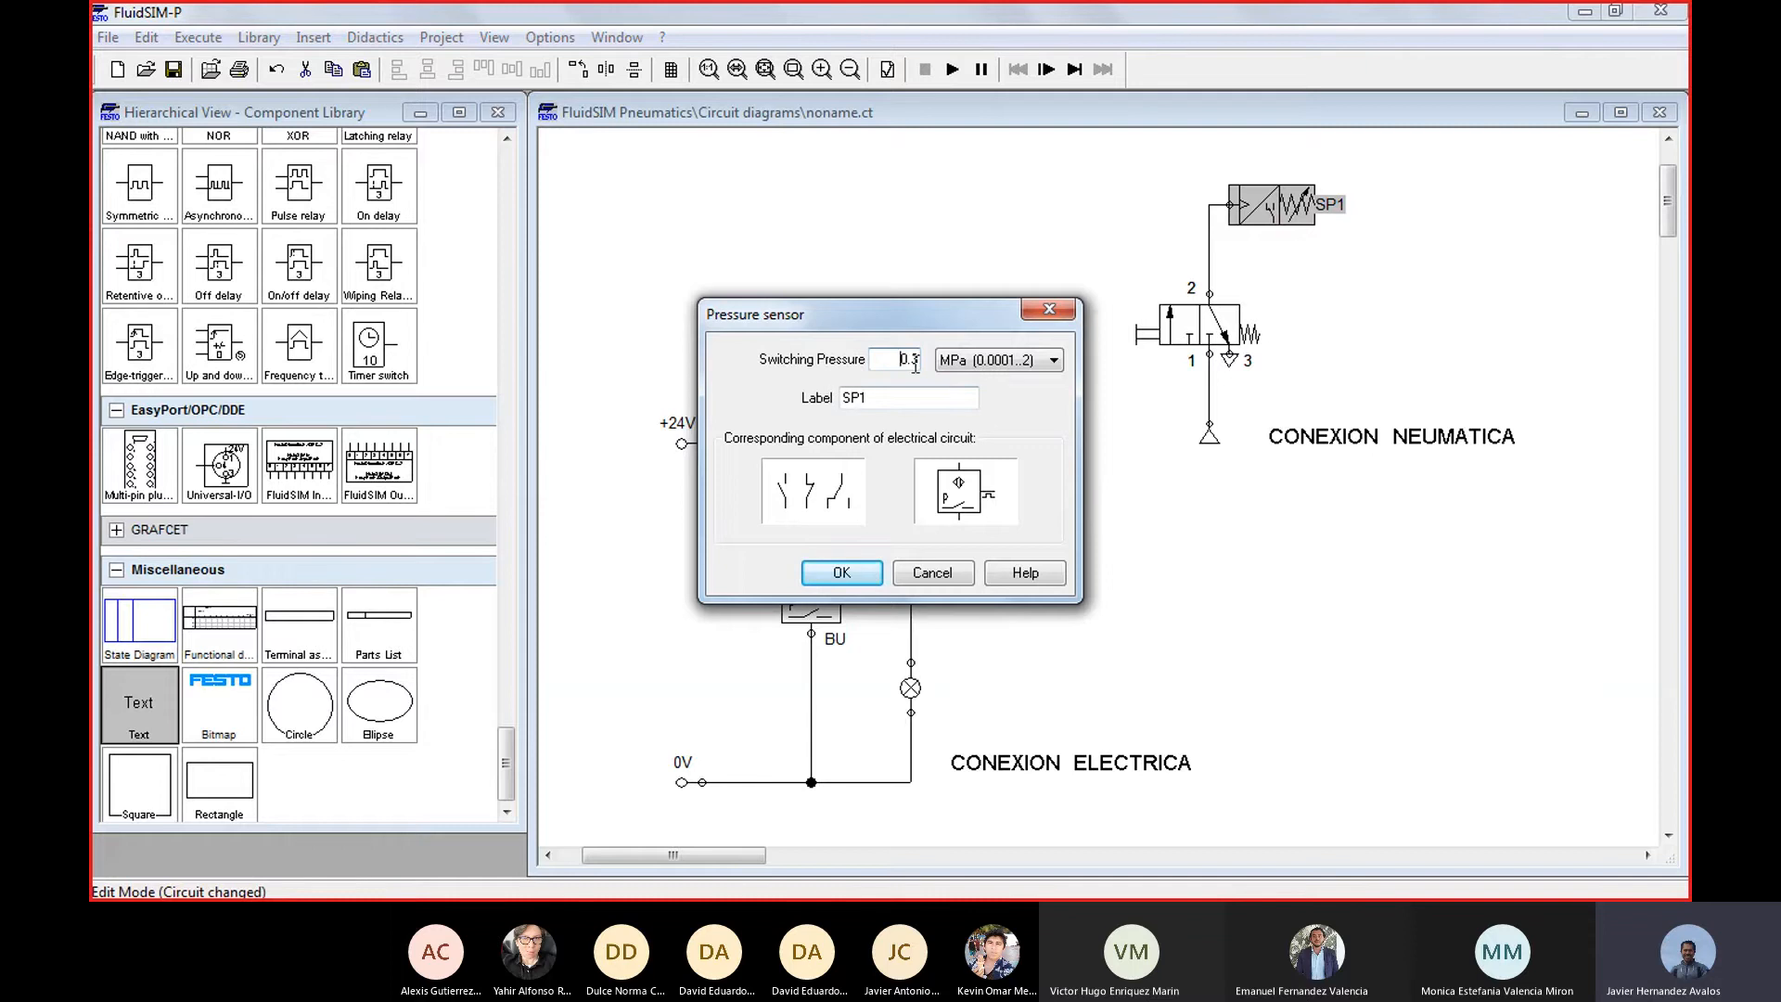
pyautogui.click(1046, 313)
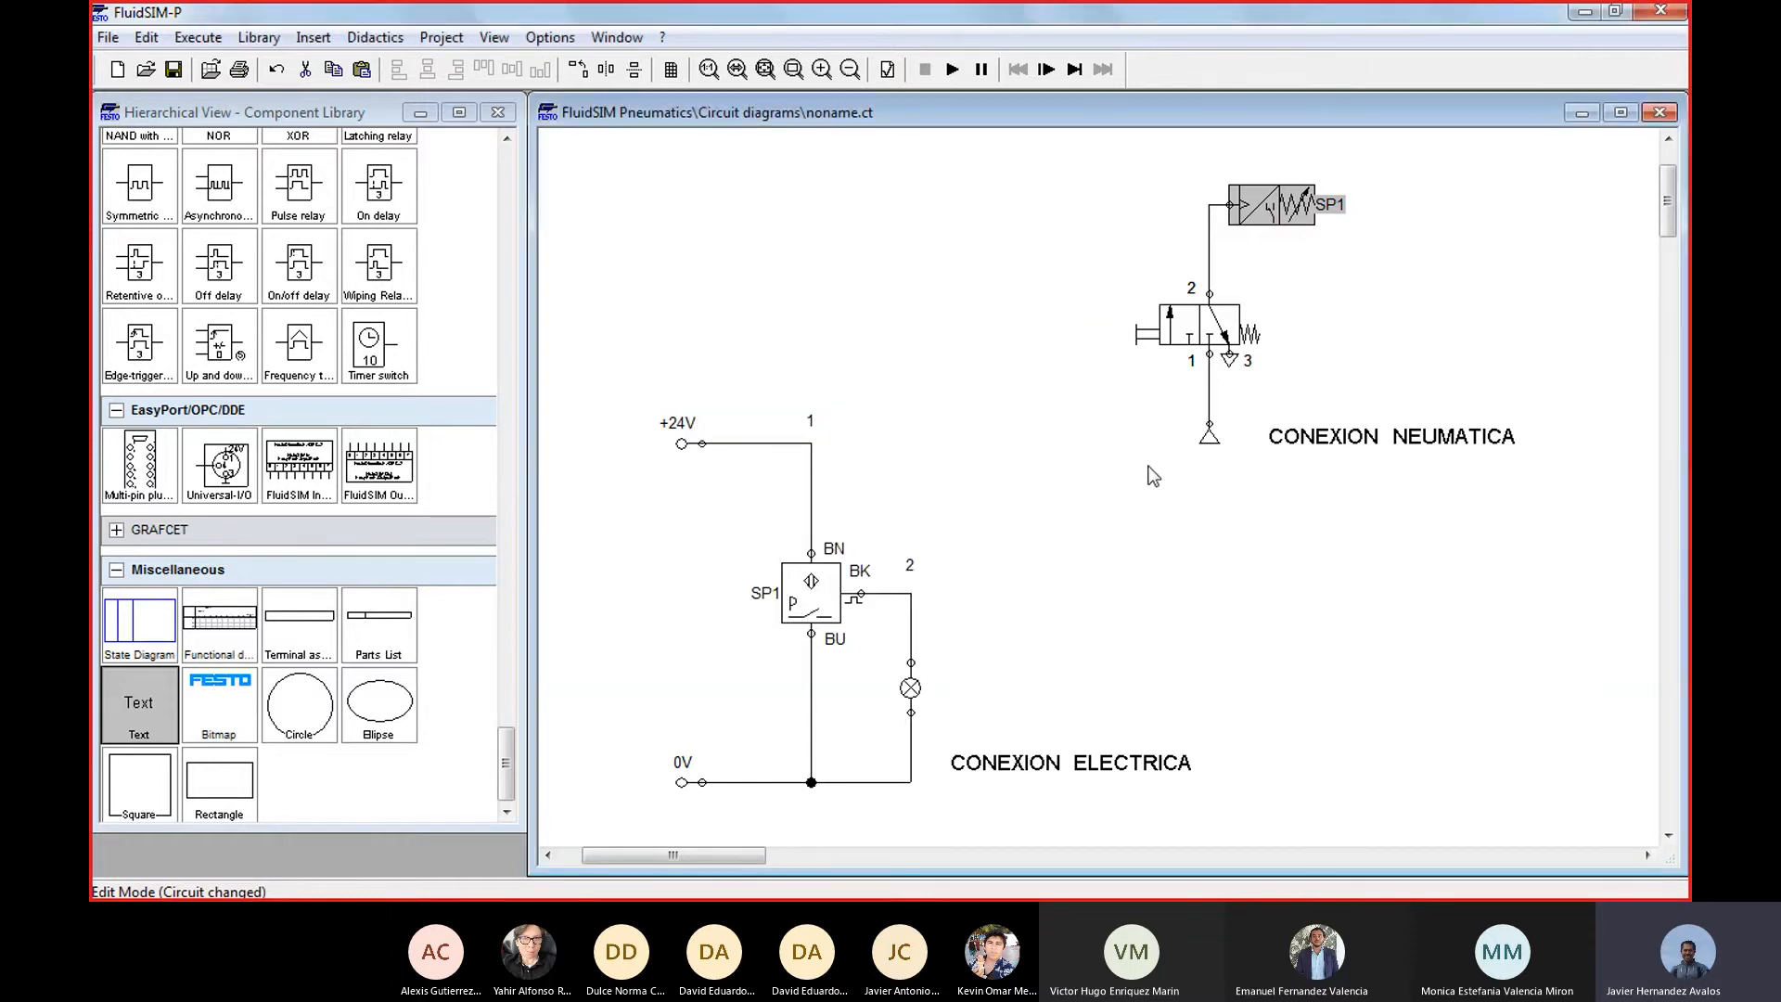
# Set the compressed air supply's operating pressure to 1 bar
pyautogui.doubleClick(1209, 436)
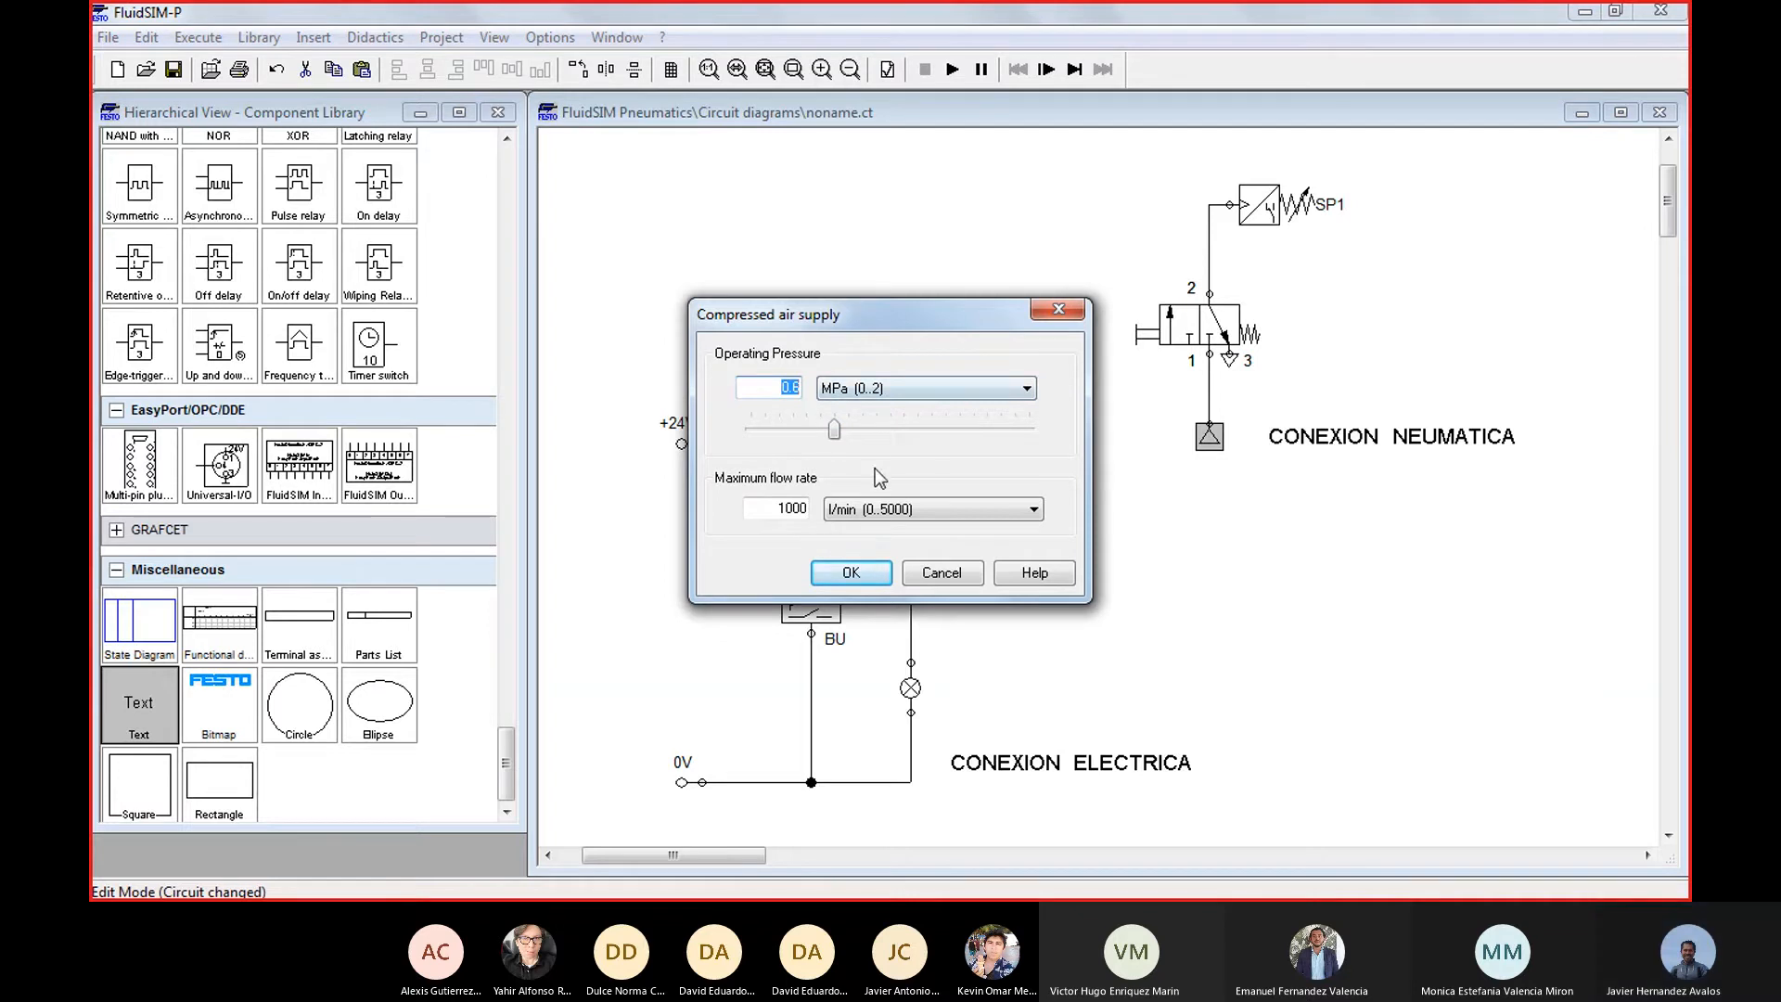
pyautogui.click(1027, 388)
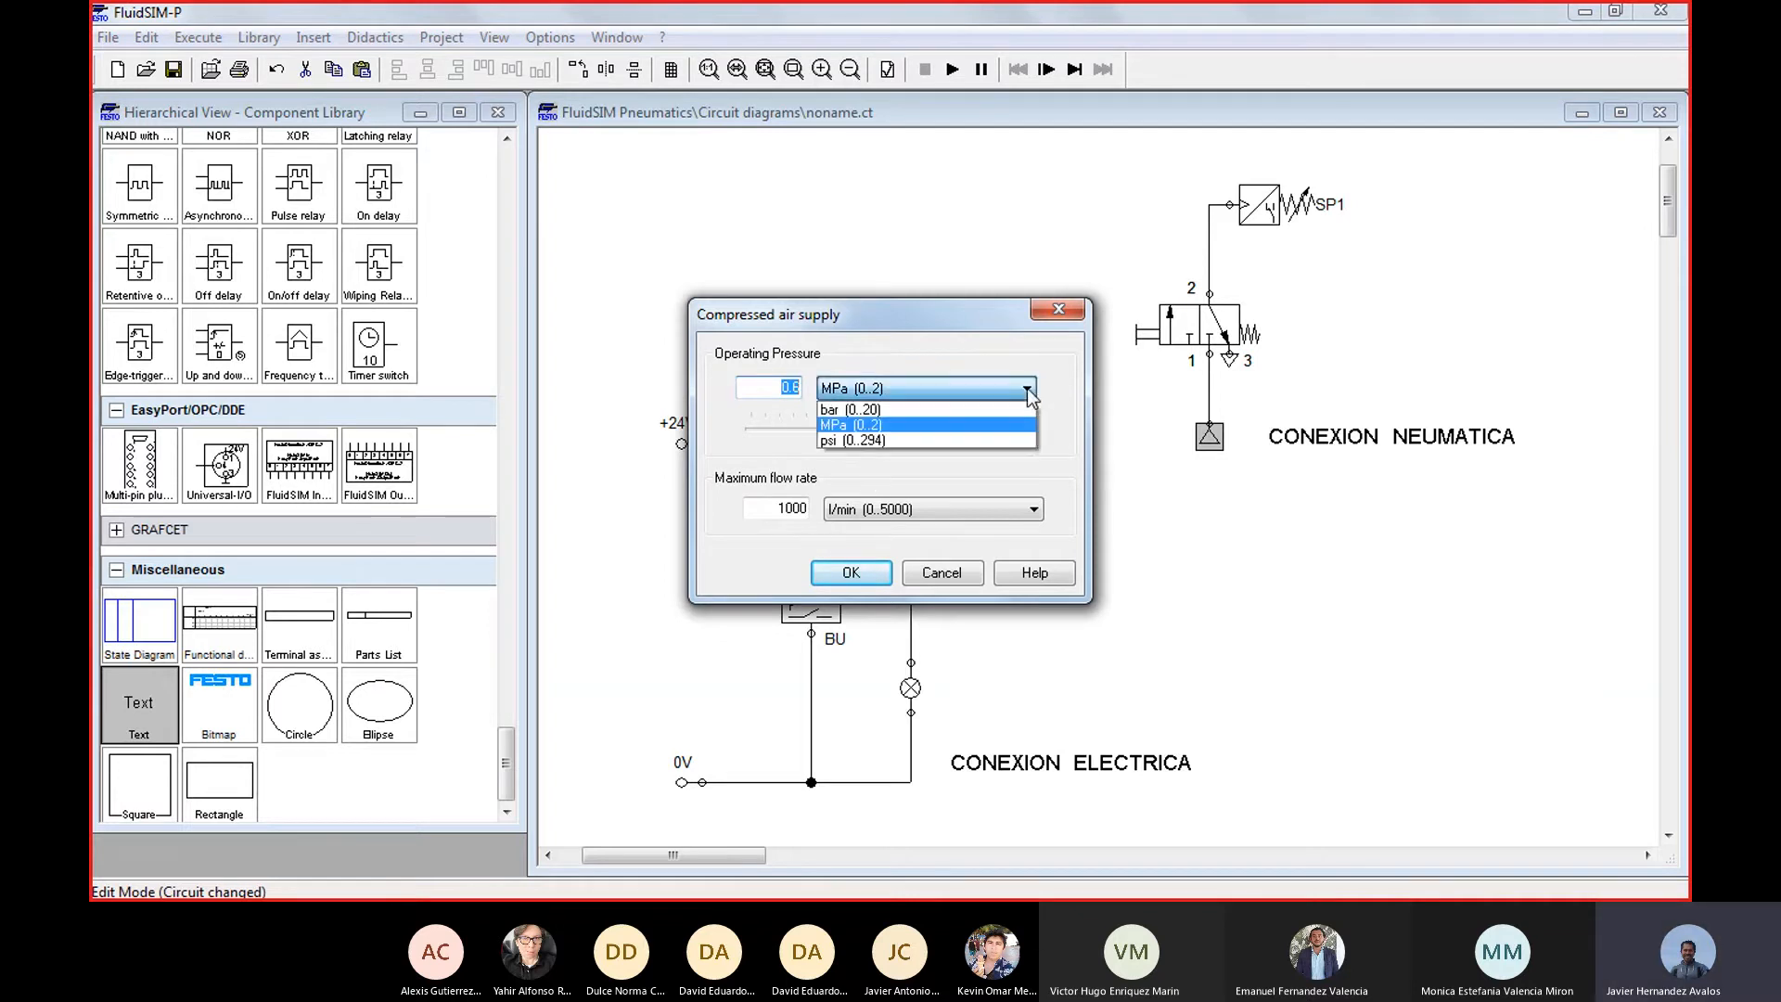
pyautogui.click(876, 414)
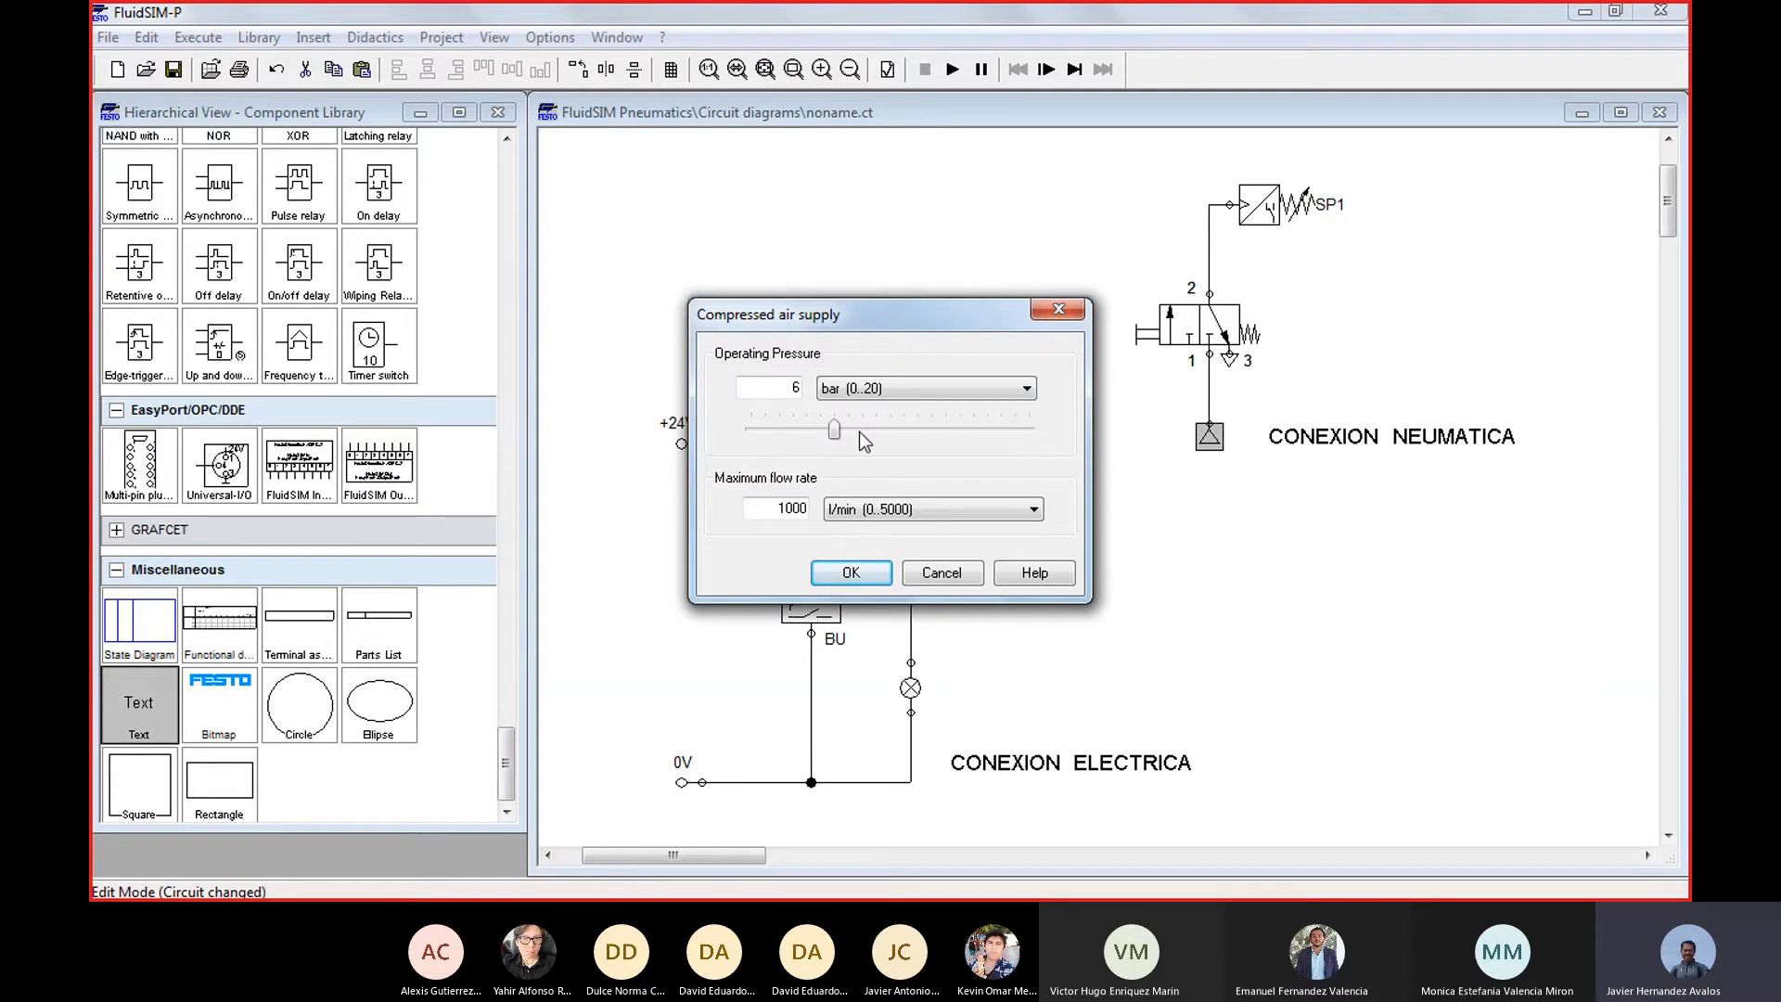
pyautogui.moveTo(837, 431); pyautogui.dragTo(840, 382)
pyautogui.write('1')
pyautogui.click(850, 579)
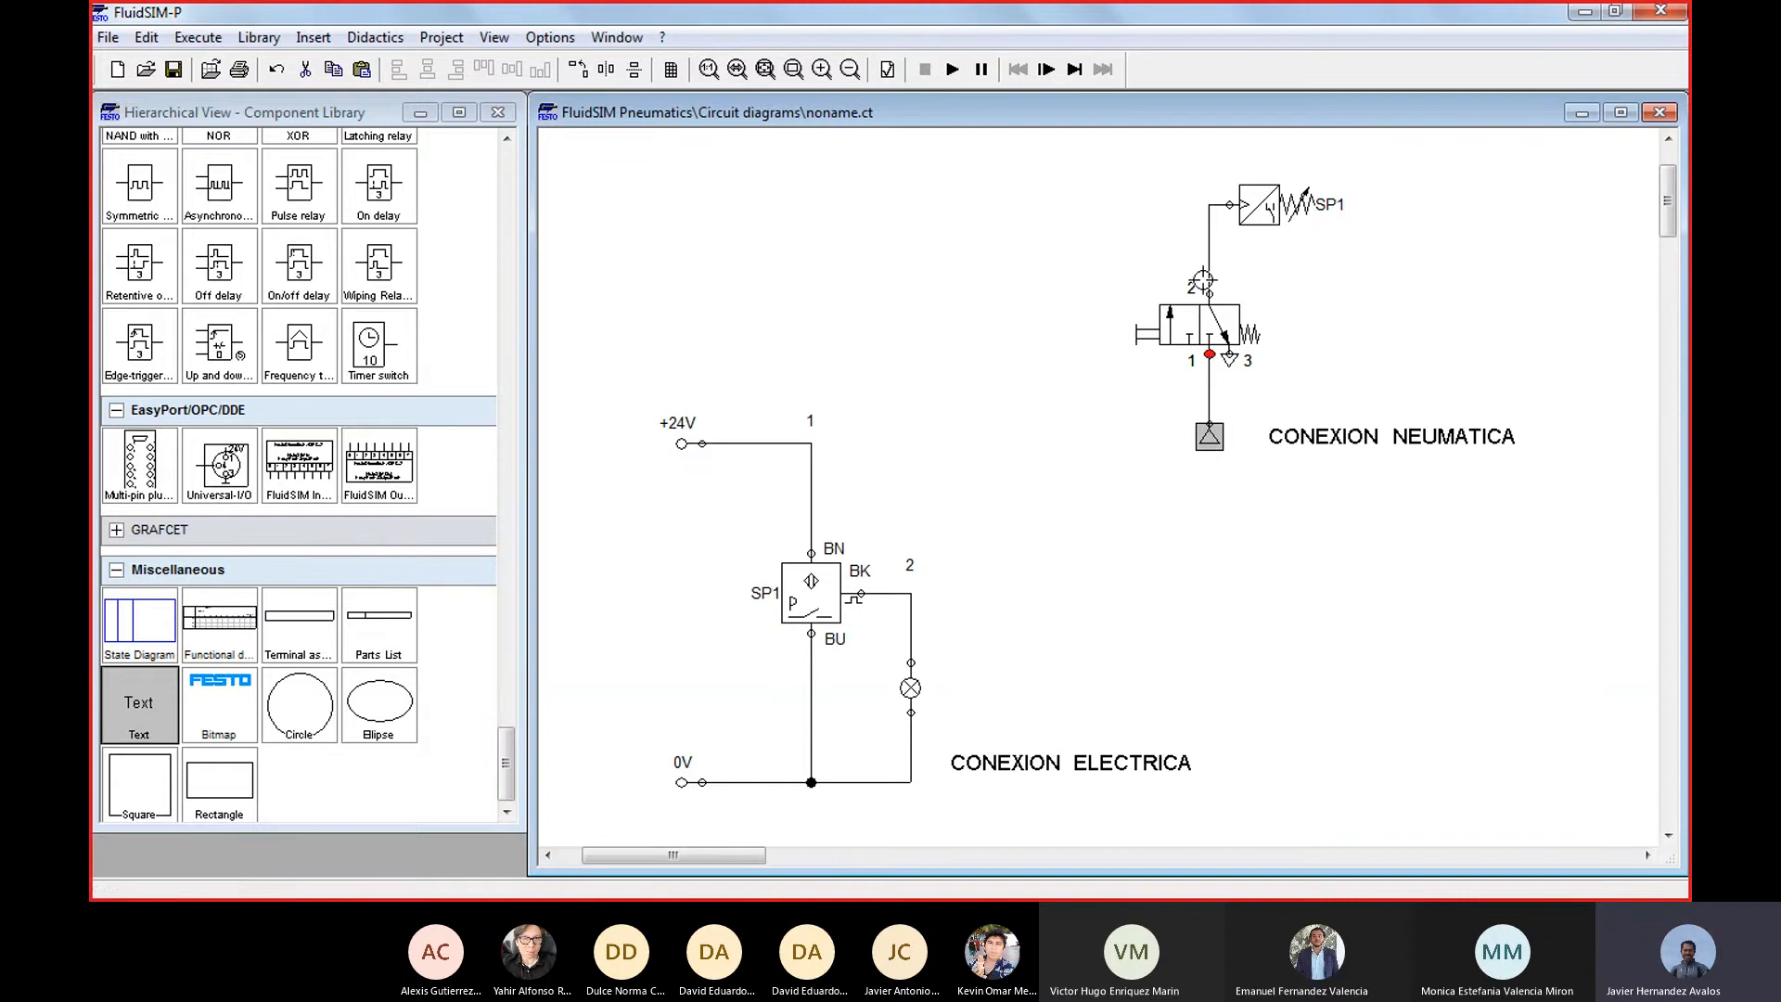
# Check the pneumatic sensor's switching pressure, and simulate the circuit at 1 bar supply, operating the manual valve repeatedly before stopping
pyautogui.doubleClick(1267, 215)
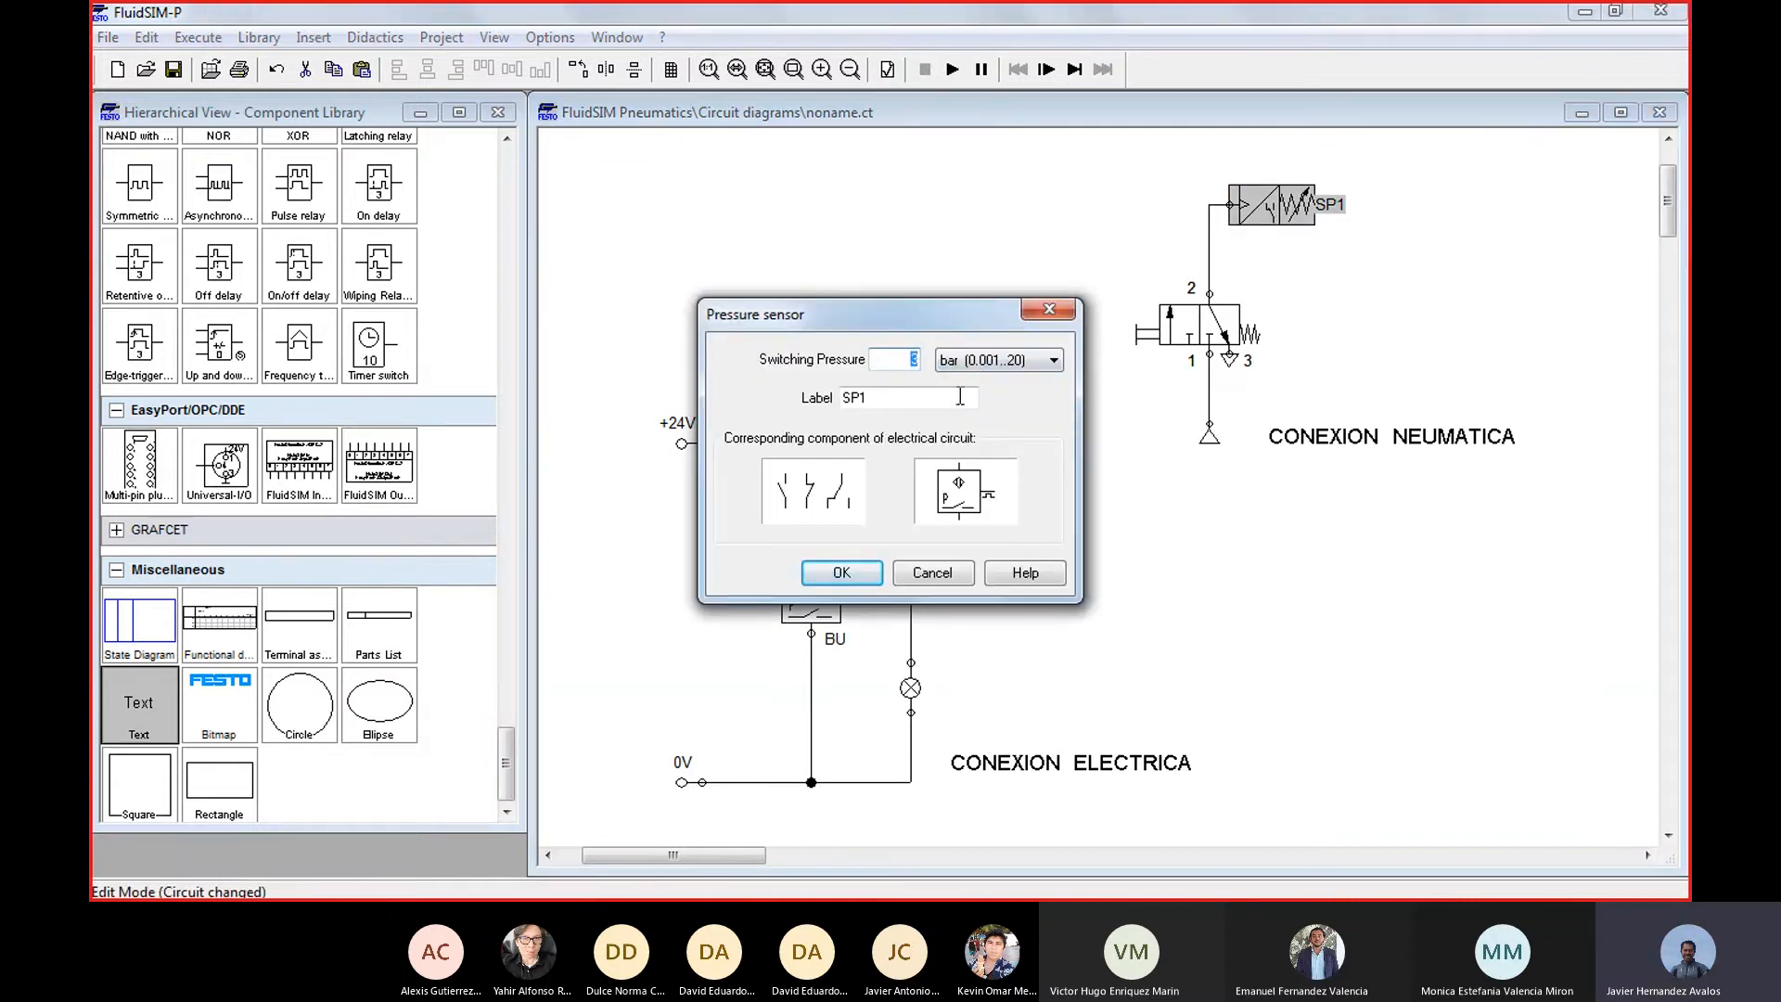
pyautogui.click(862, 567)
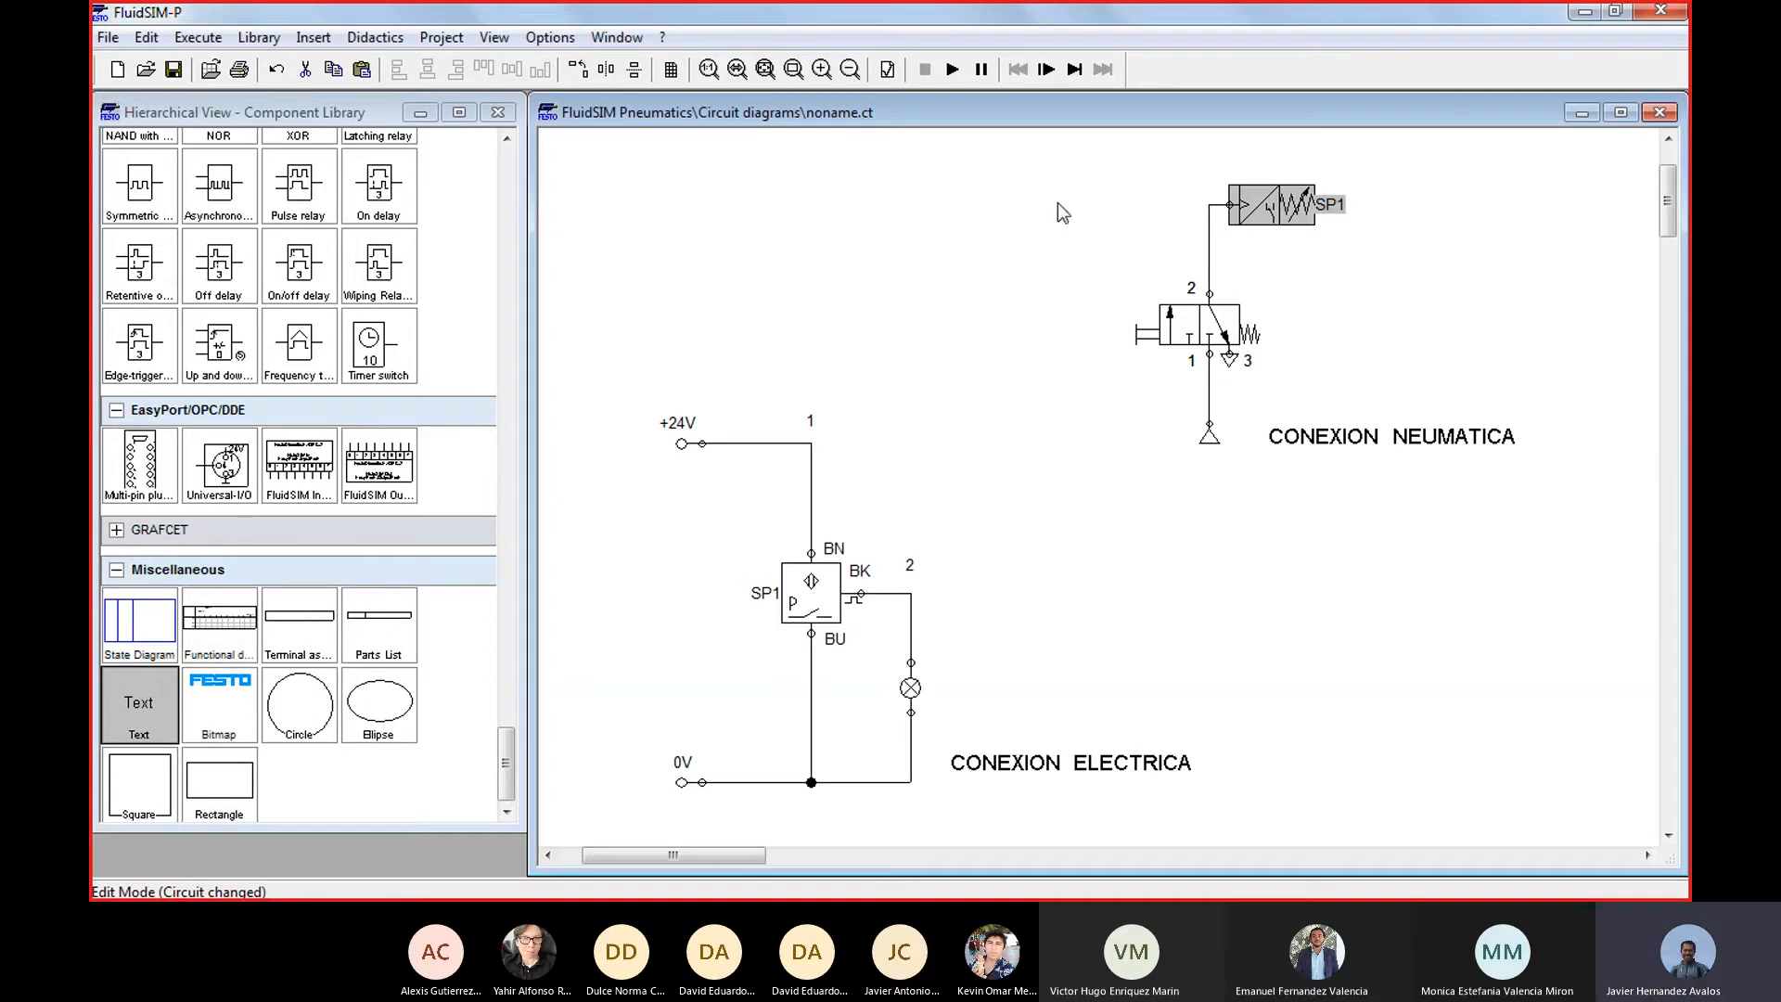
pyautogui.click(952, 70)
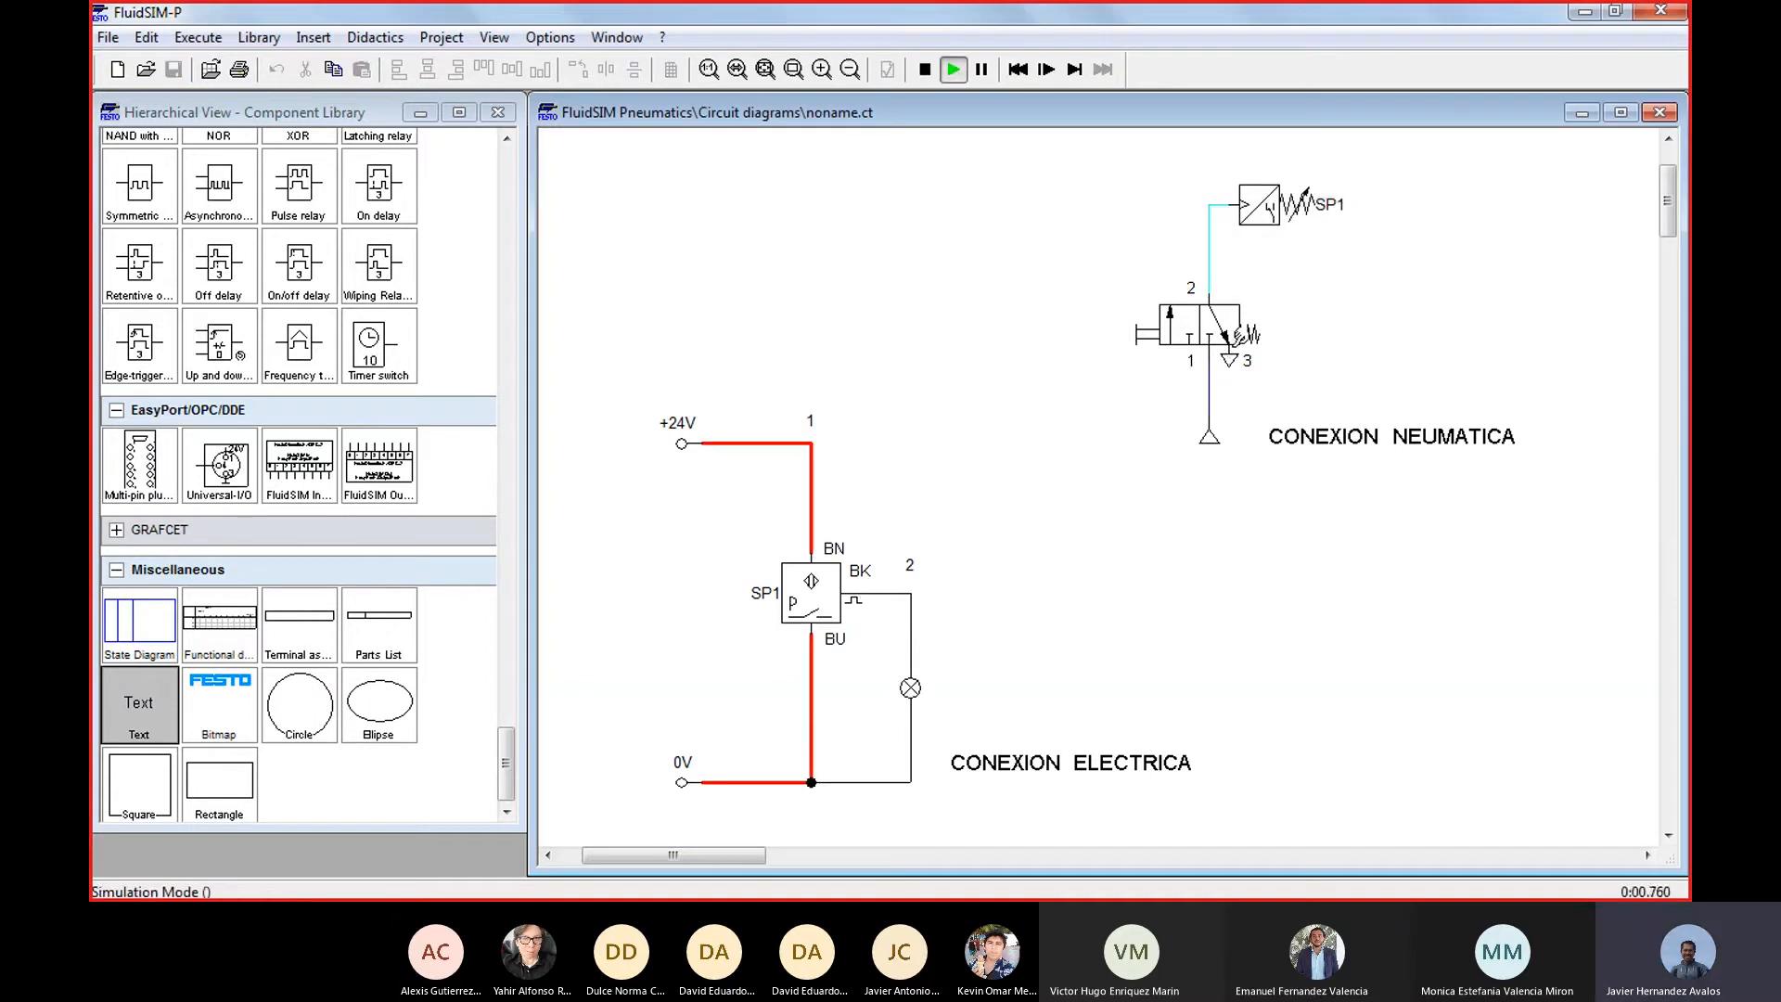
pyautogui.click(1155, 329)
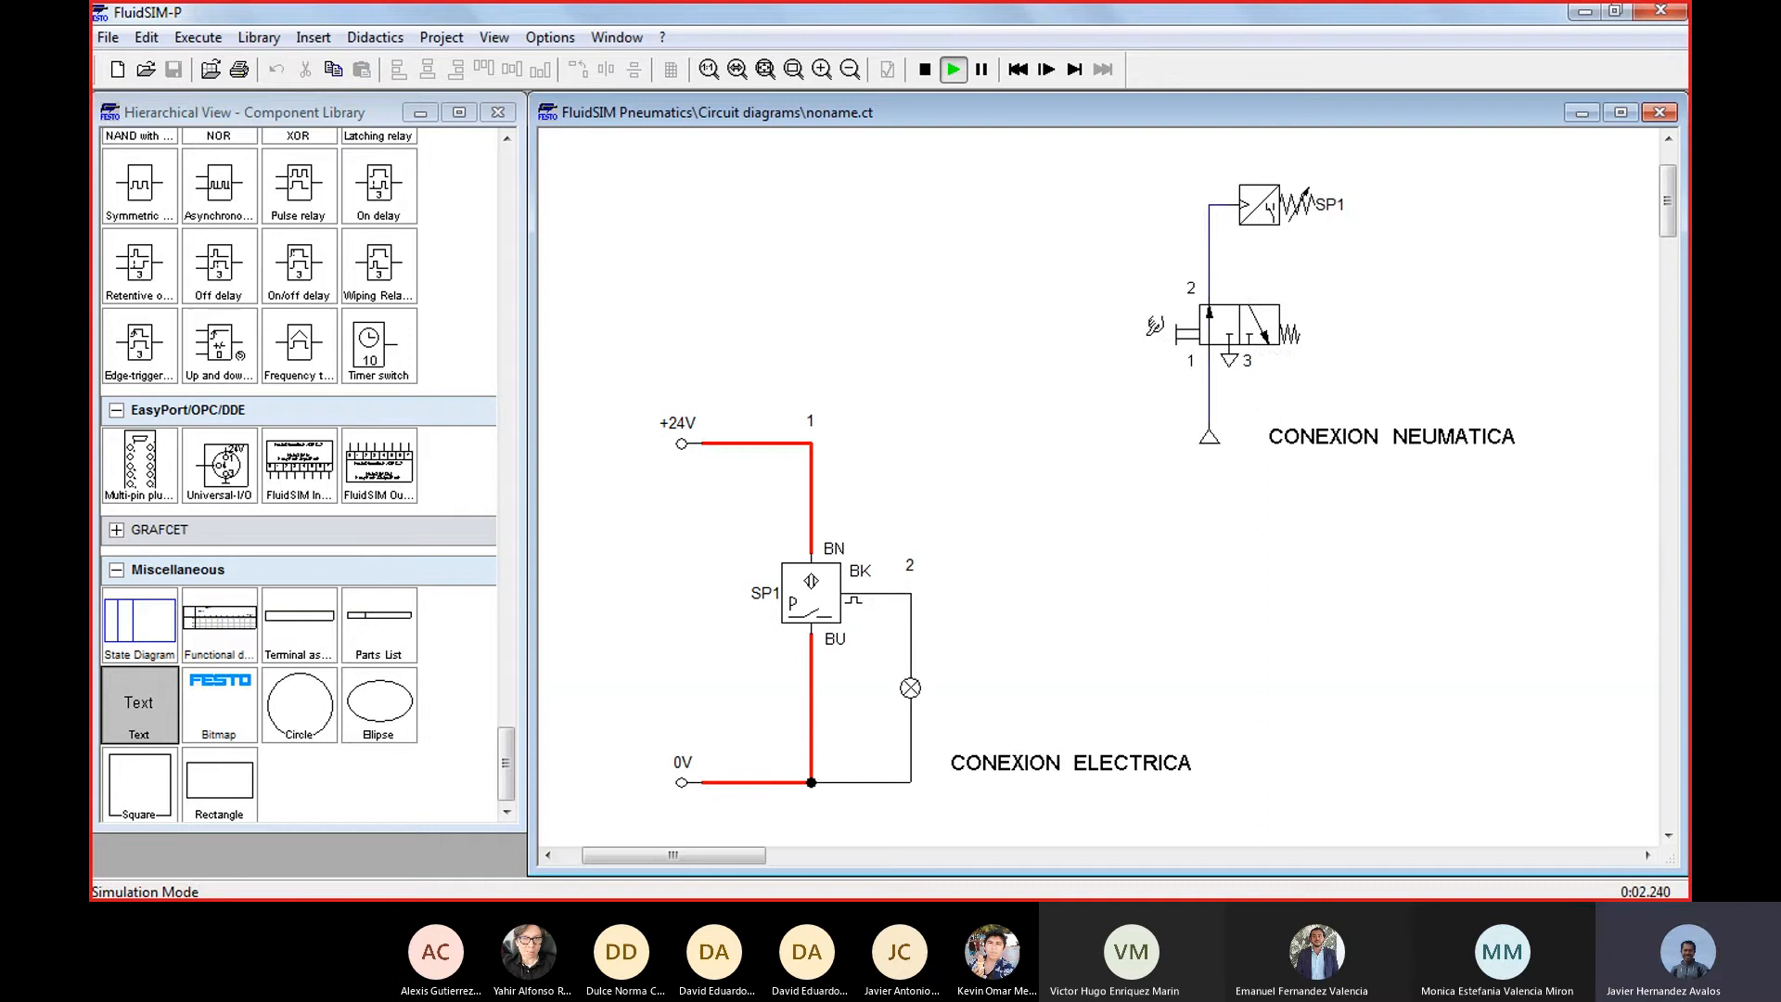
pyautogui.click(1155, 326)
pyautogui.click(1198, 327)
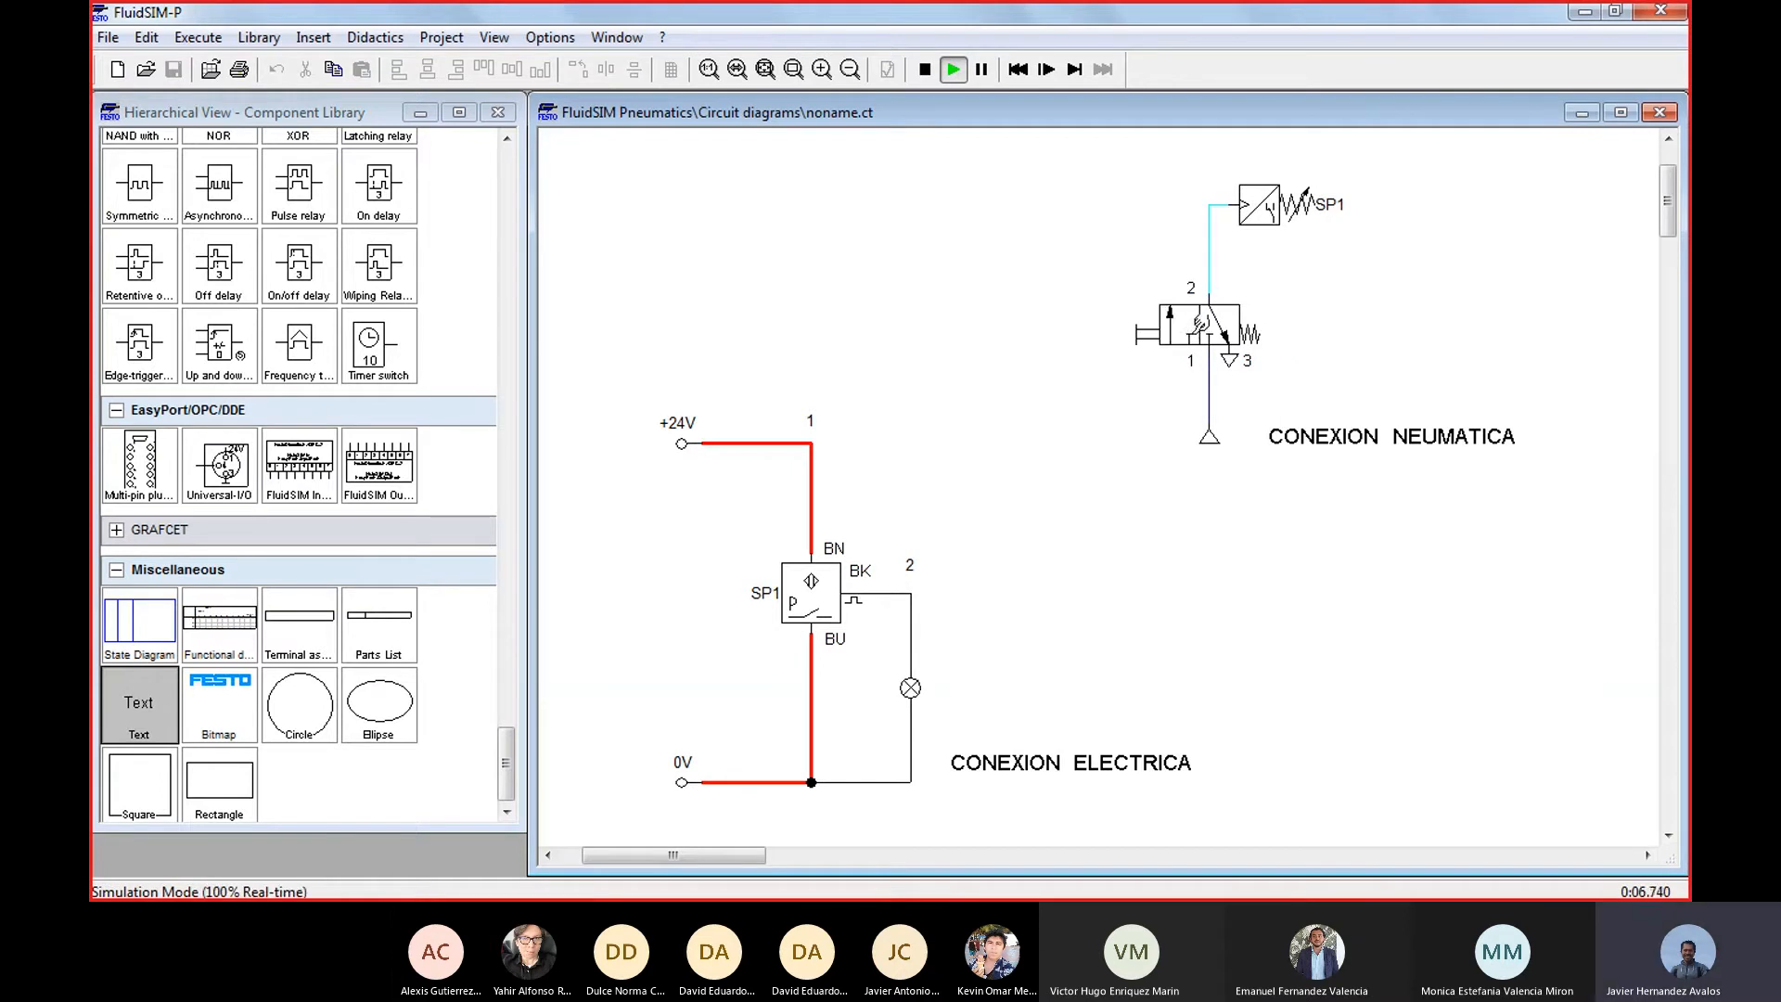
pyautogui.click(1198, 326)
pyautogui.click(1160, 326)
pyautogui.click(1156, 326)
pyautogui.click(1152, 318)
pyautogui.click(1152, 318)
pyautogui.click(924, 70)
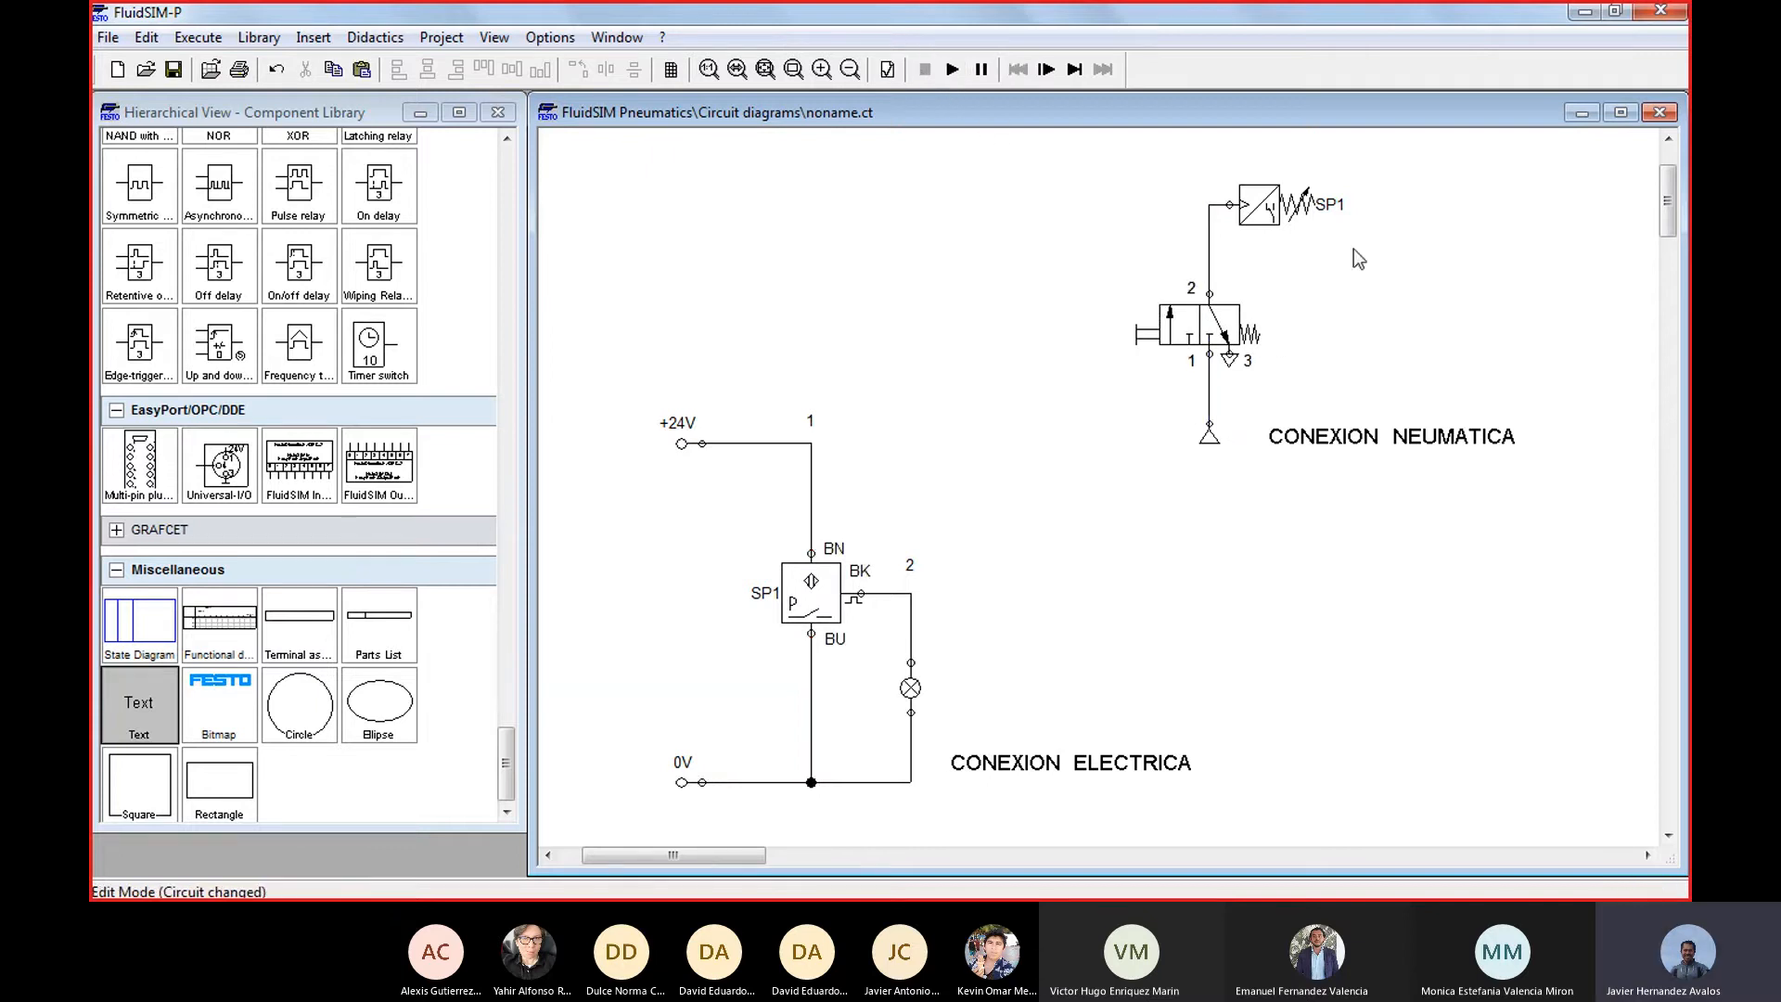
# Set the compressed air supply's operating pressure to 6 bar
pyautogui.doubleClick(1210, 436)
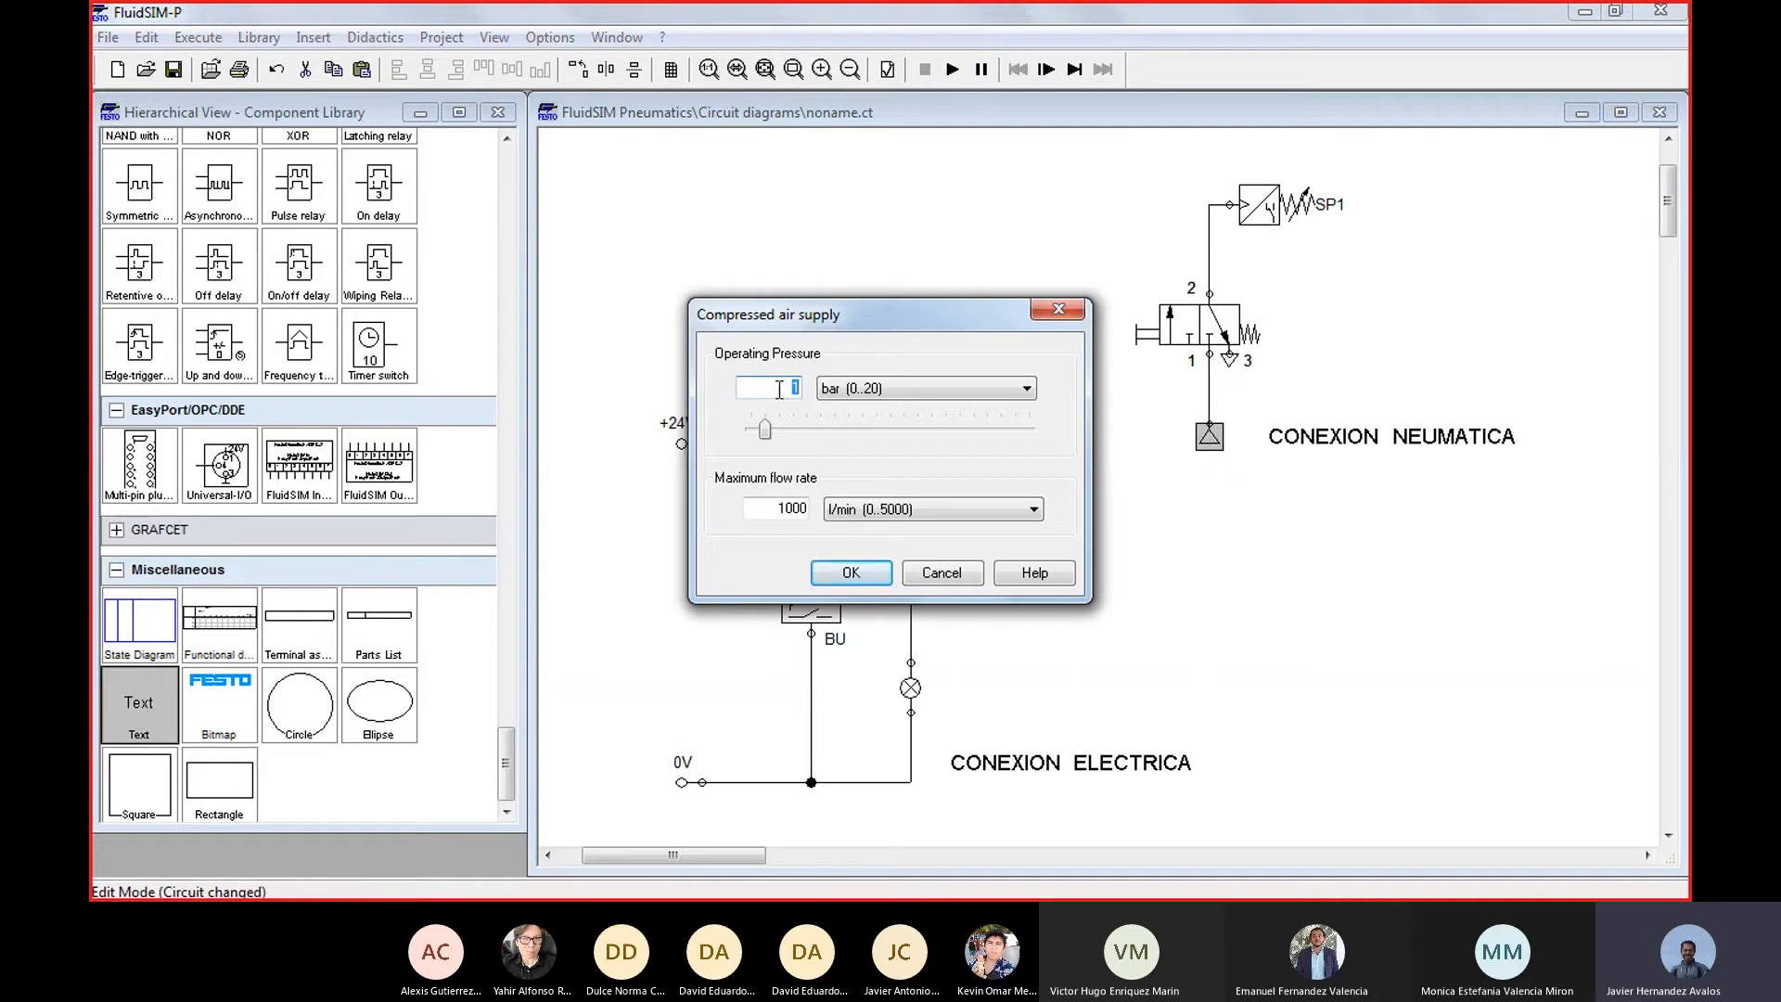
pyautogui.write('6')
pyautogui.click(851, 572)
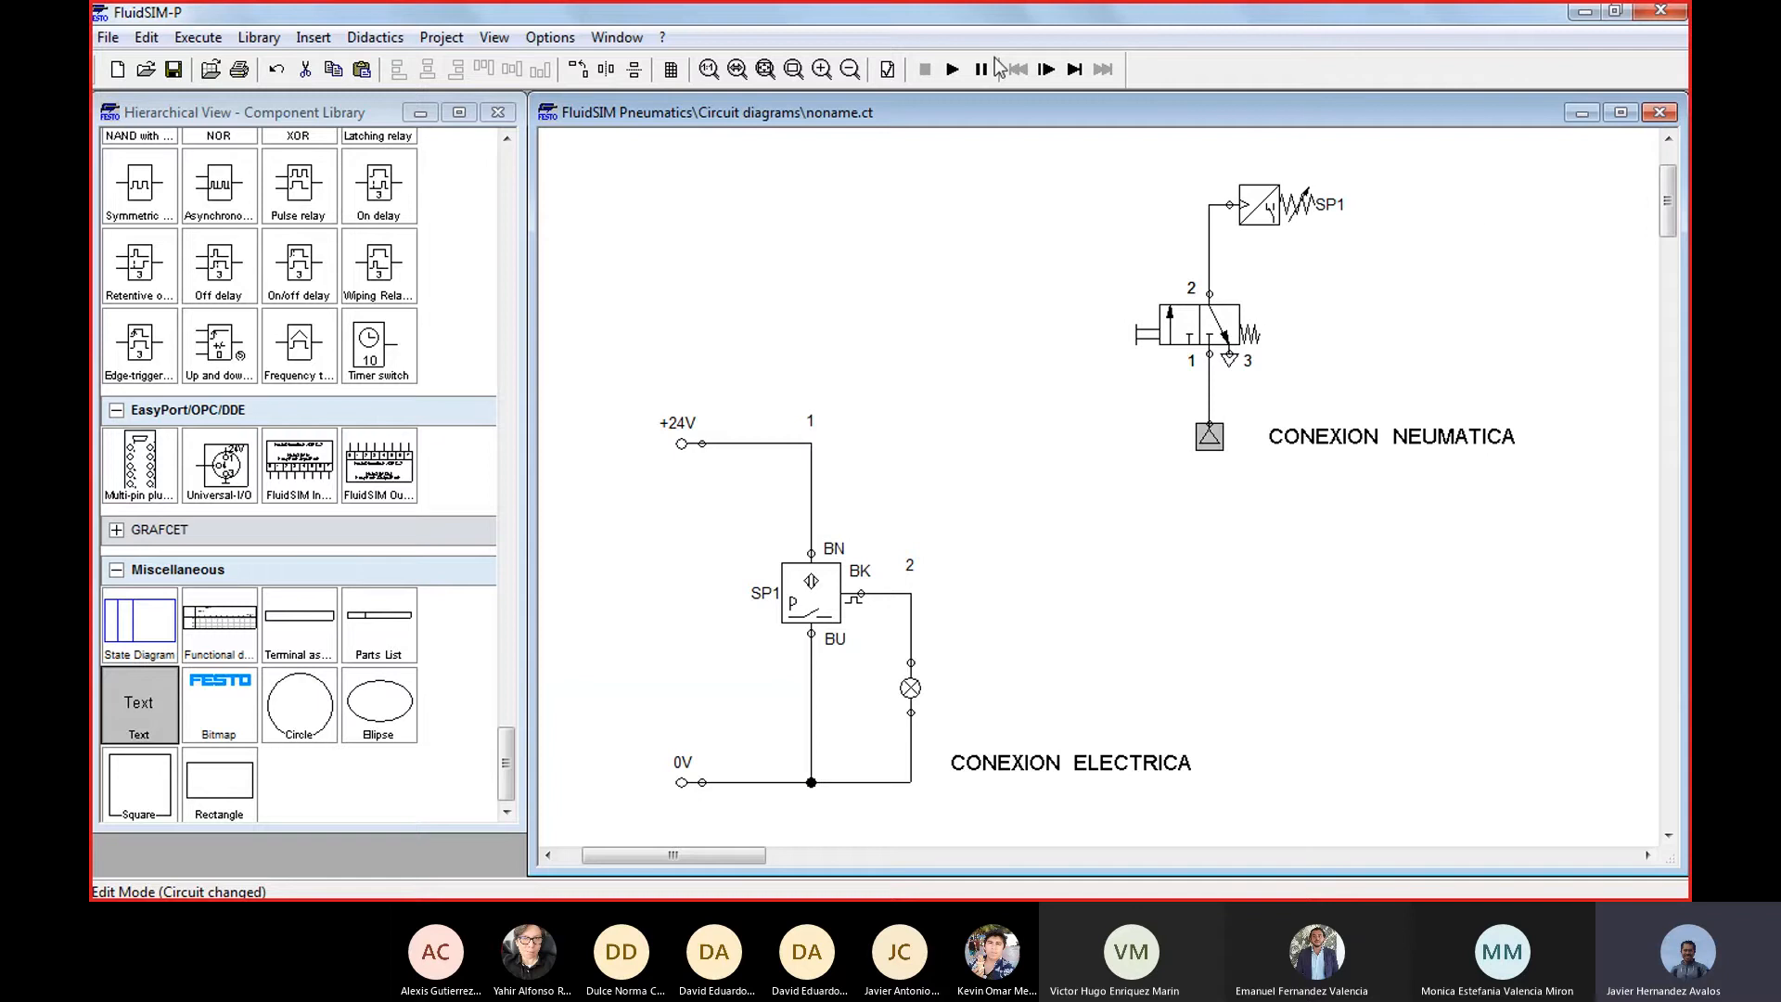
# Simulate the circuit with the 6 bar supply, operate the manual valve to test the lamp, and stop the simulation
pyautogui.click(952, 69)
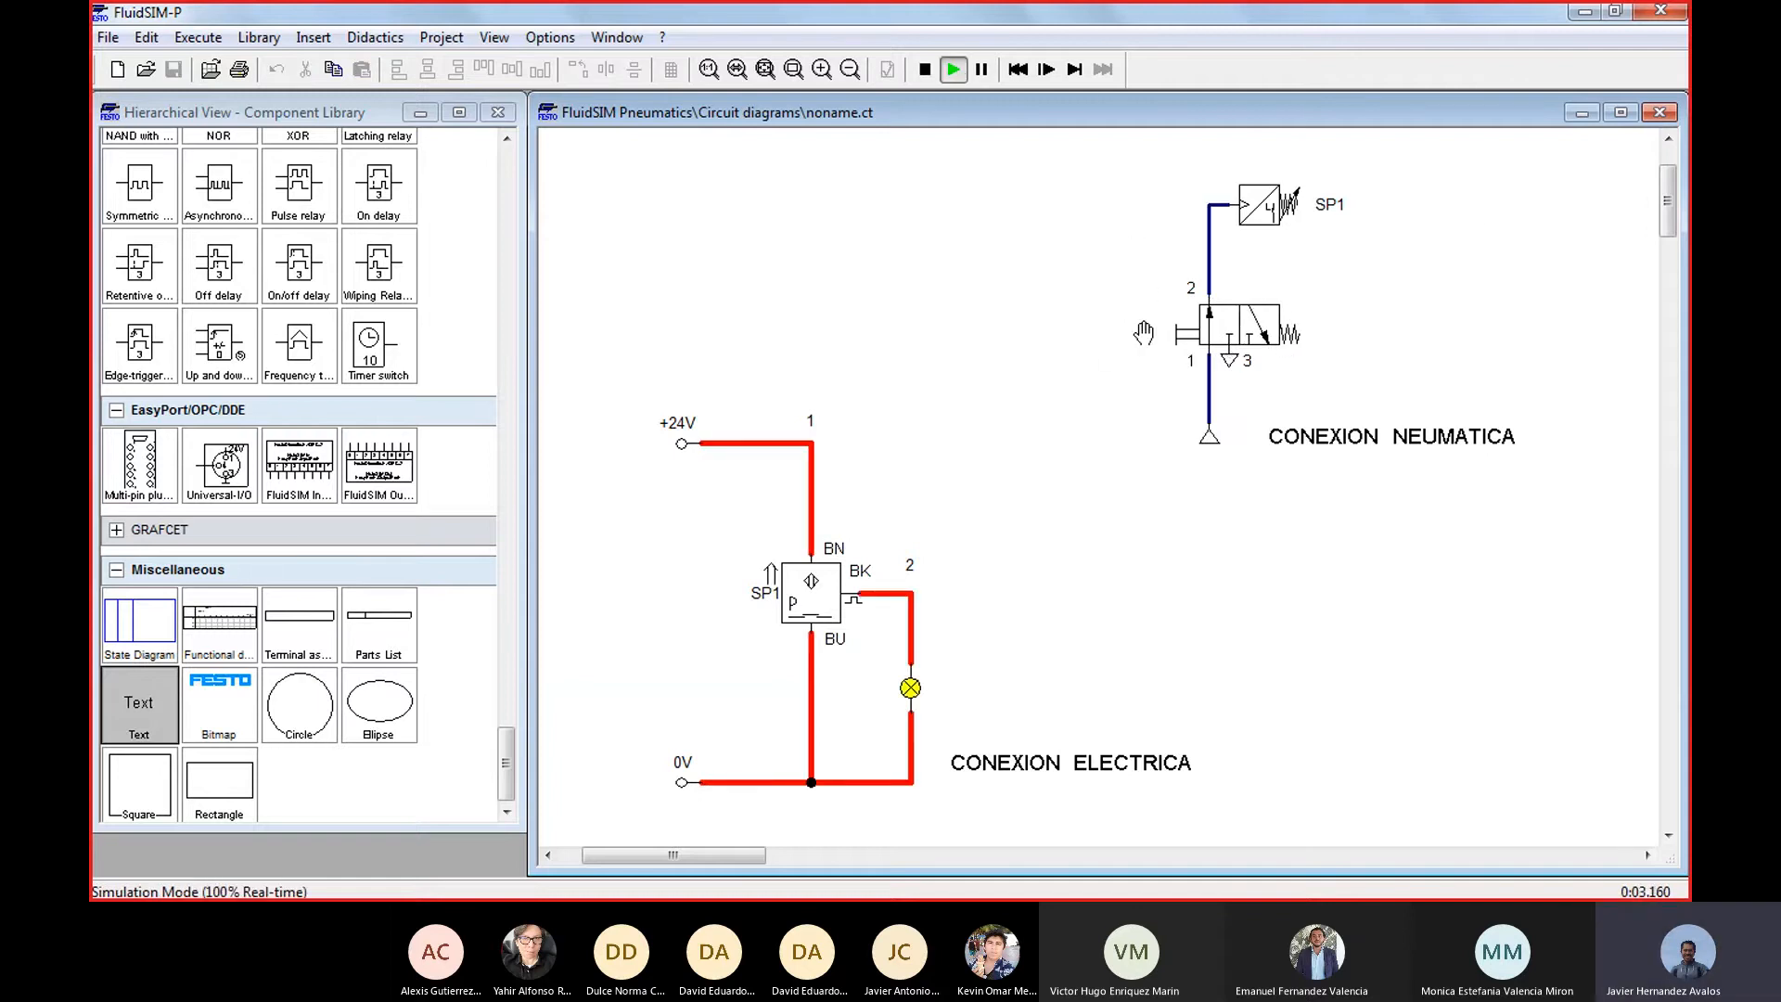
pyautogui.click(1143, 332)
pyautogui.click(1148, 327)
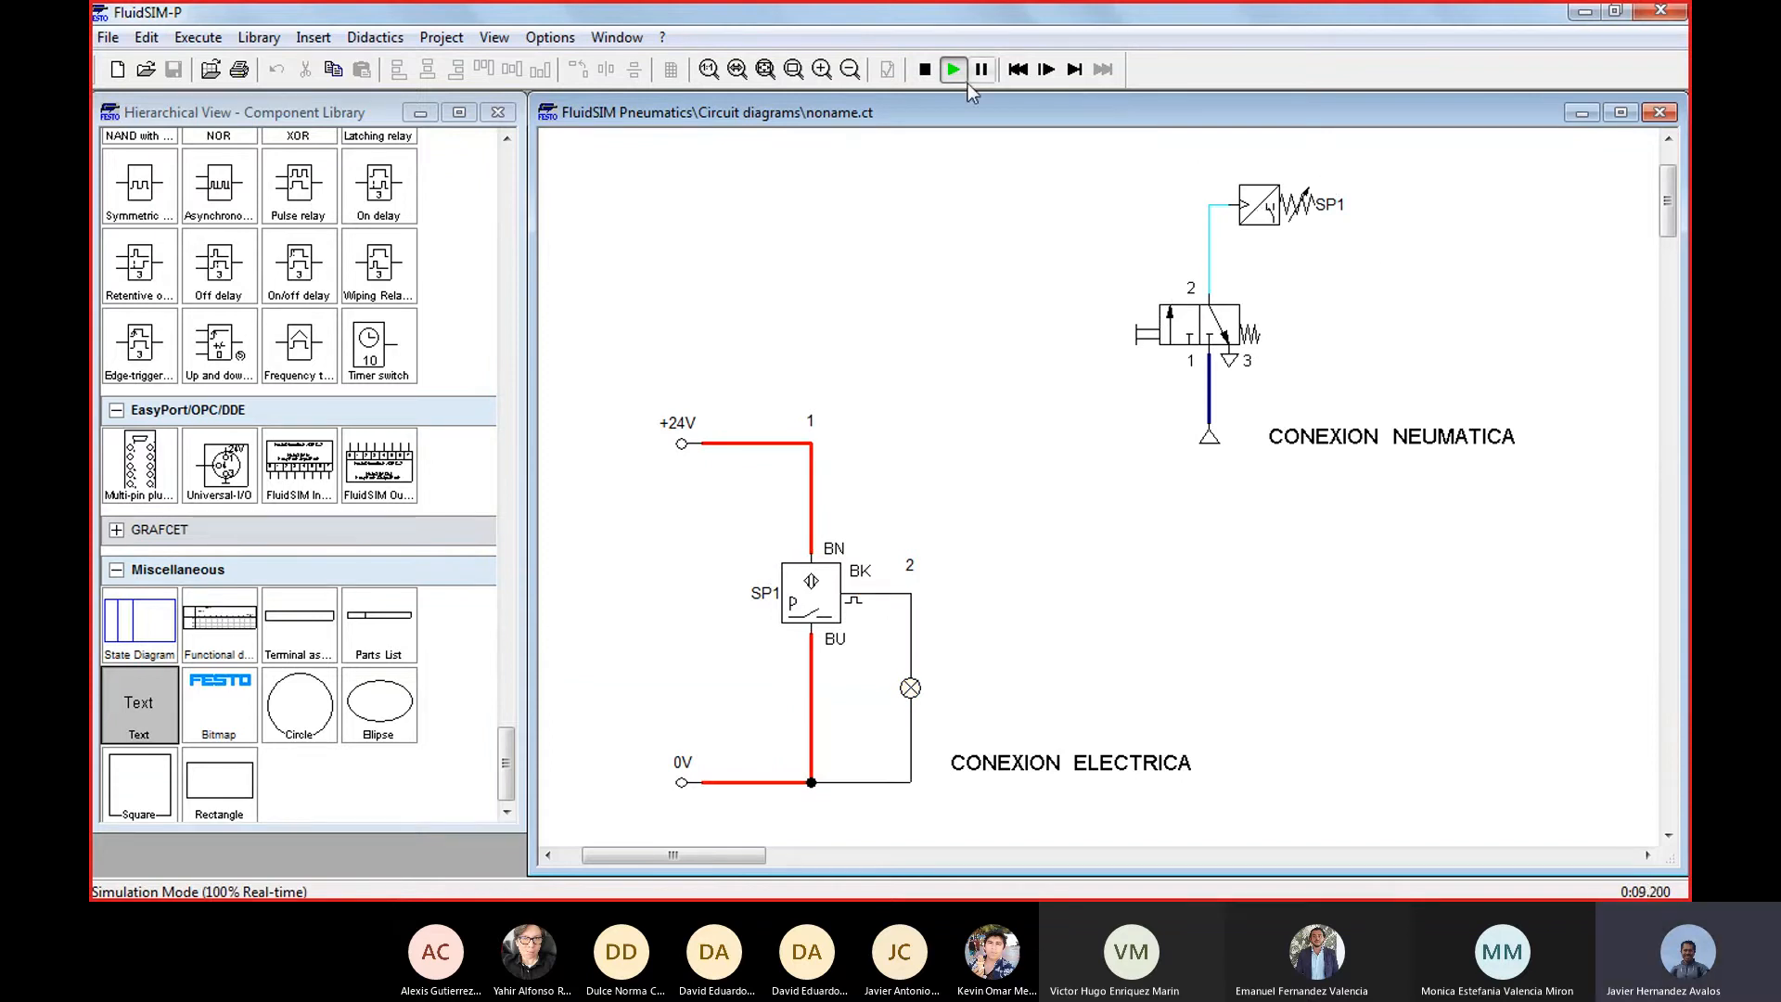
pyautogui.click(925, 69)
pyautogui.moveTo(928, 897)
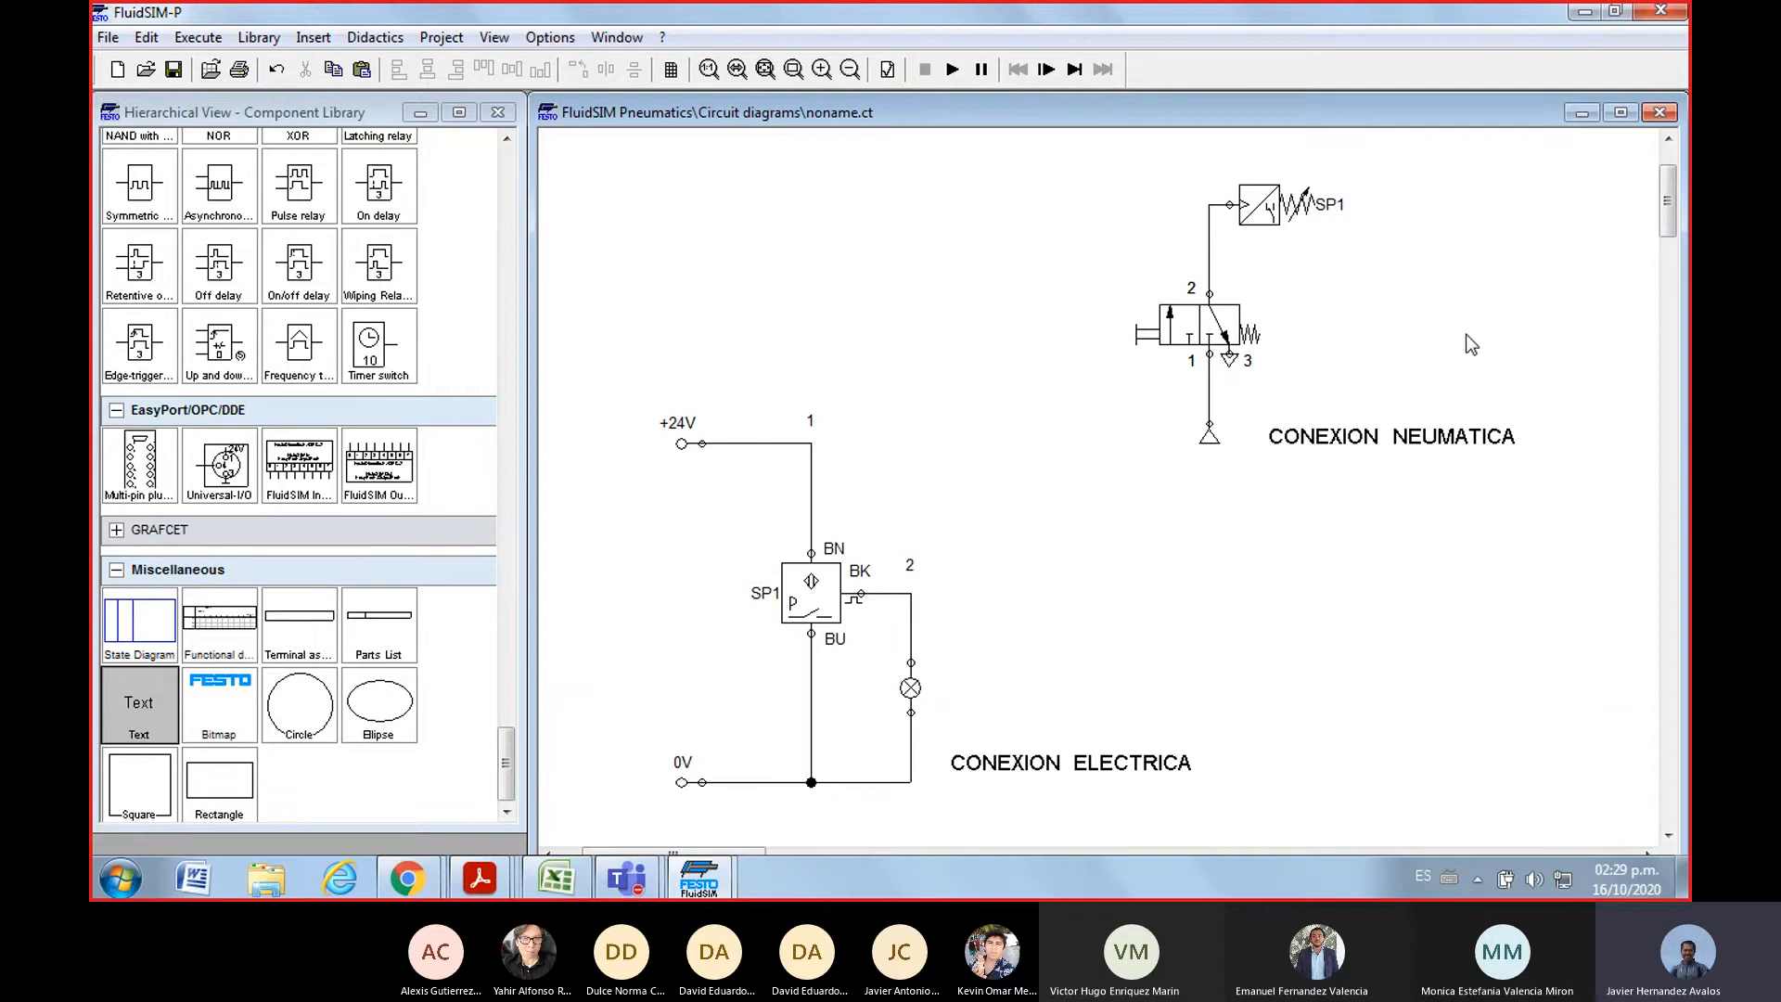
# Move the pneumatic pressure sensor away from above the valve and delete the line connecting it to valve port 2
pyautogui.click(1267, 205)
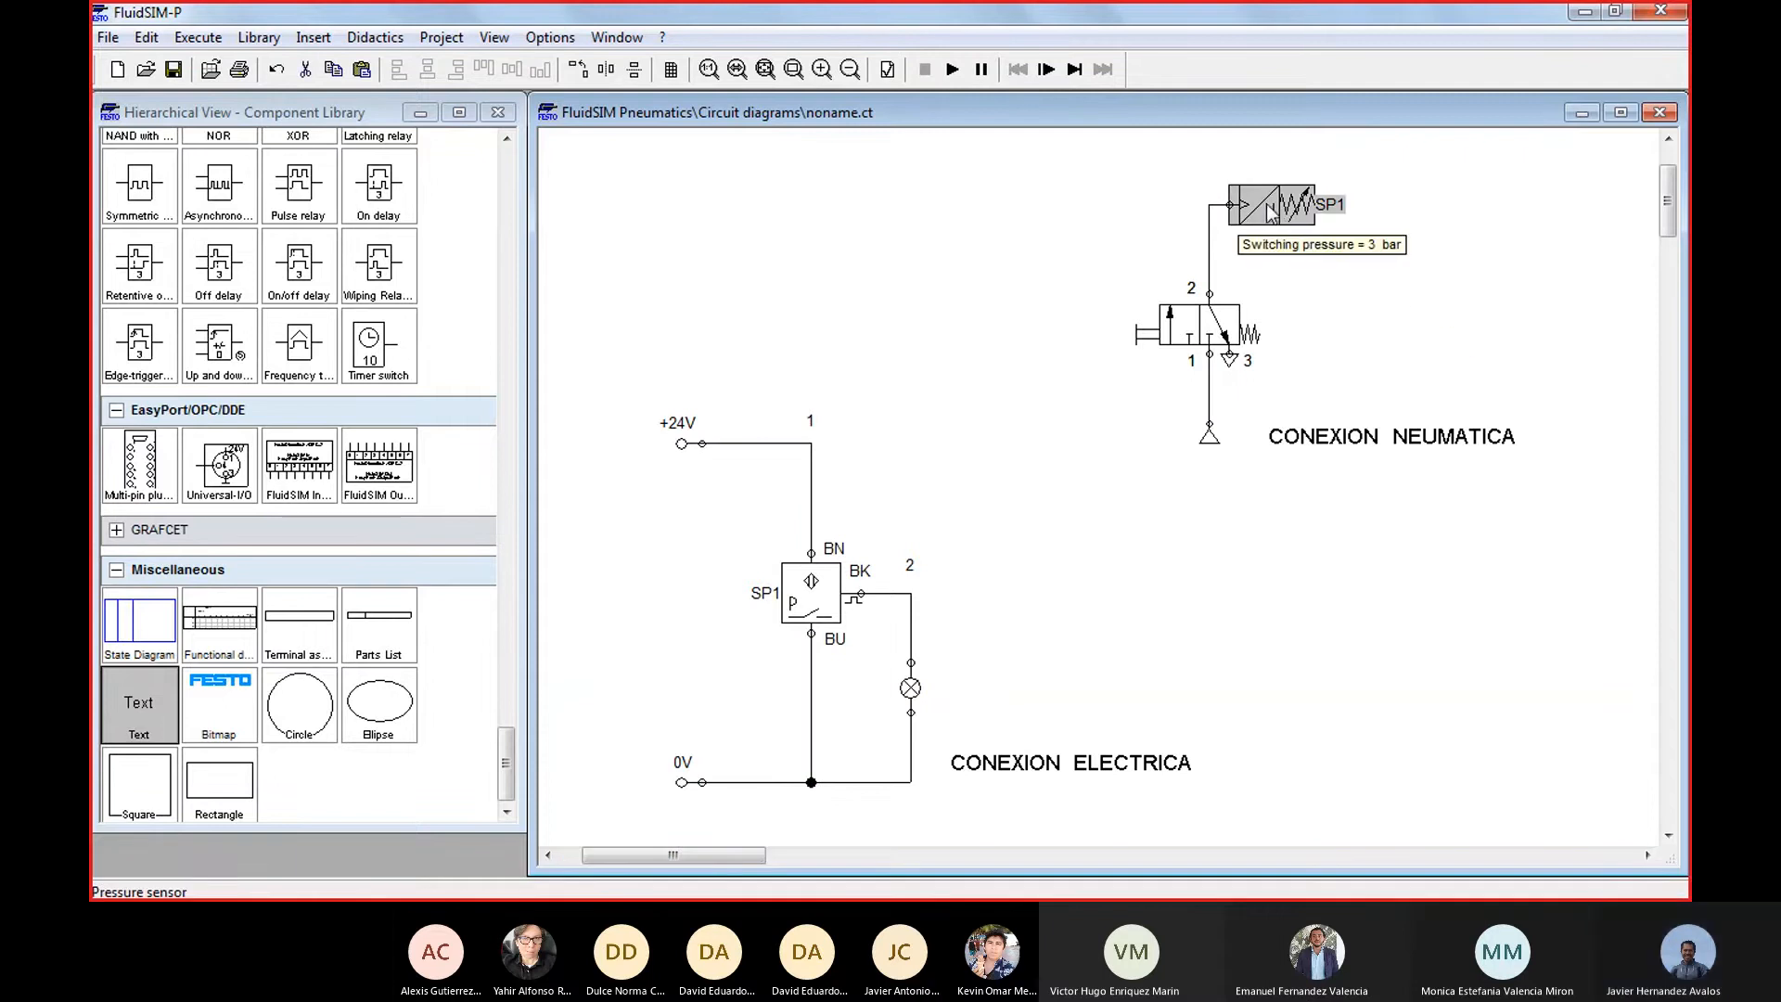
pyautogui.moveTo(1265, 200); pyautogui.dragTo(1335, 251)
pyautogui.click(1282, 559)
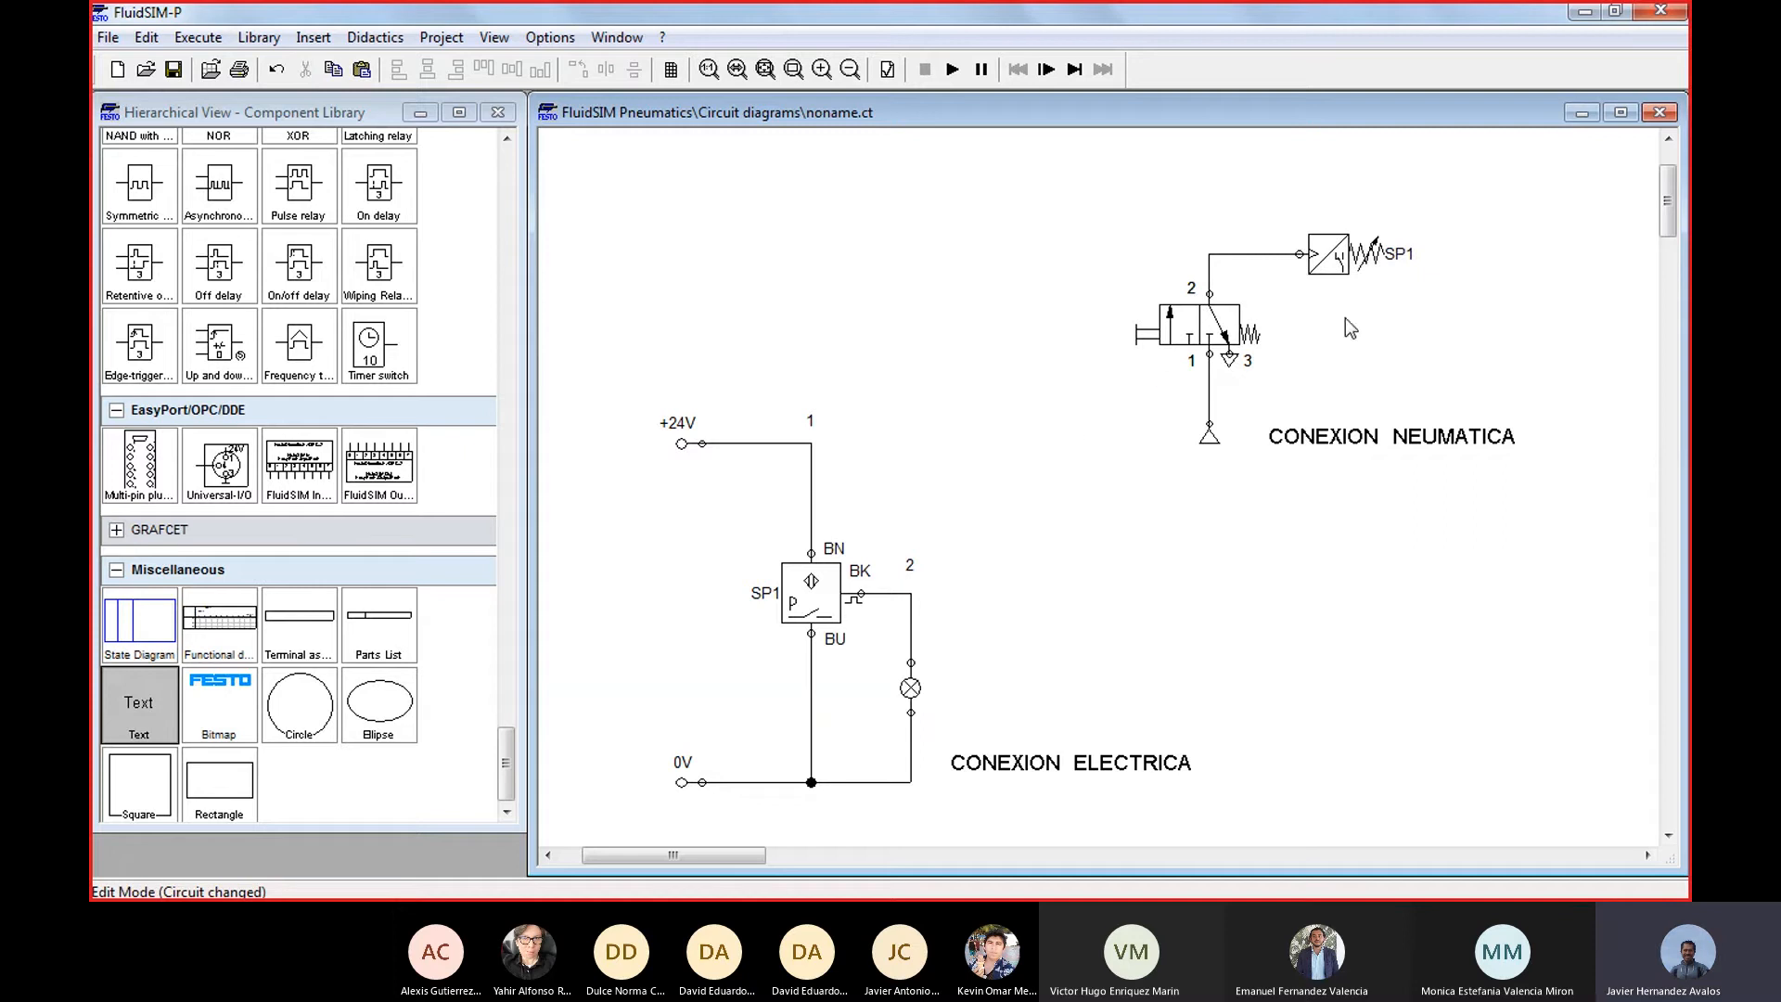
pyautogui.click(1264, 254)
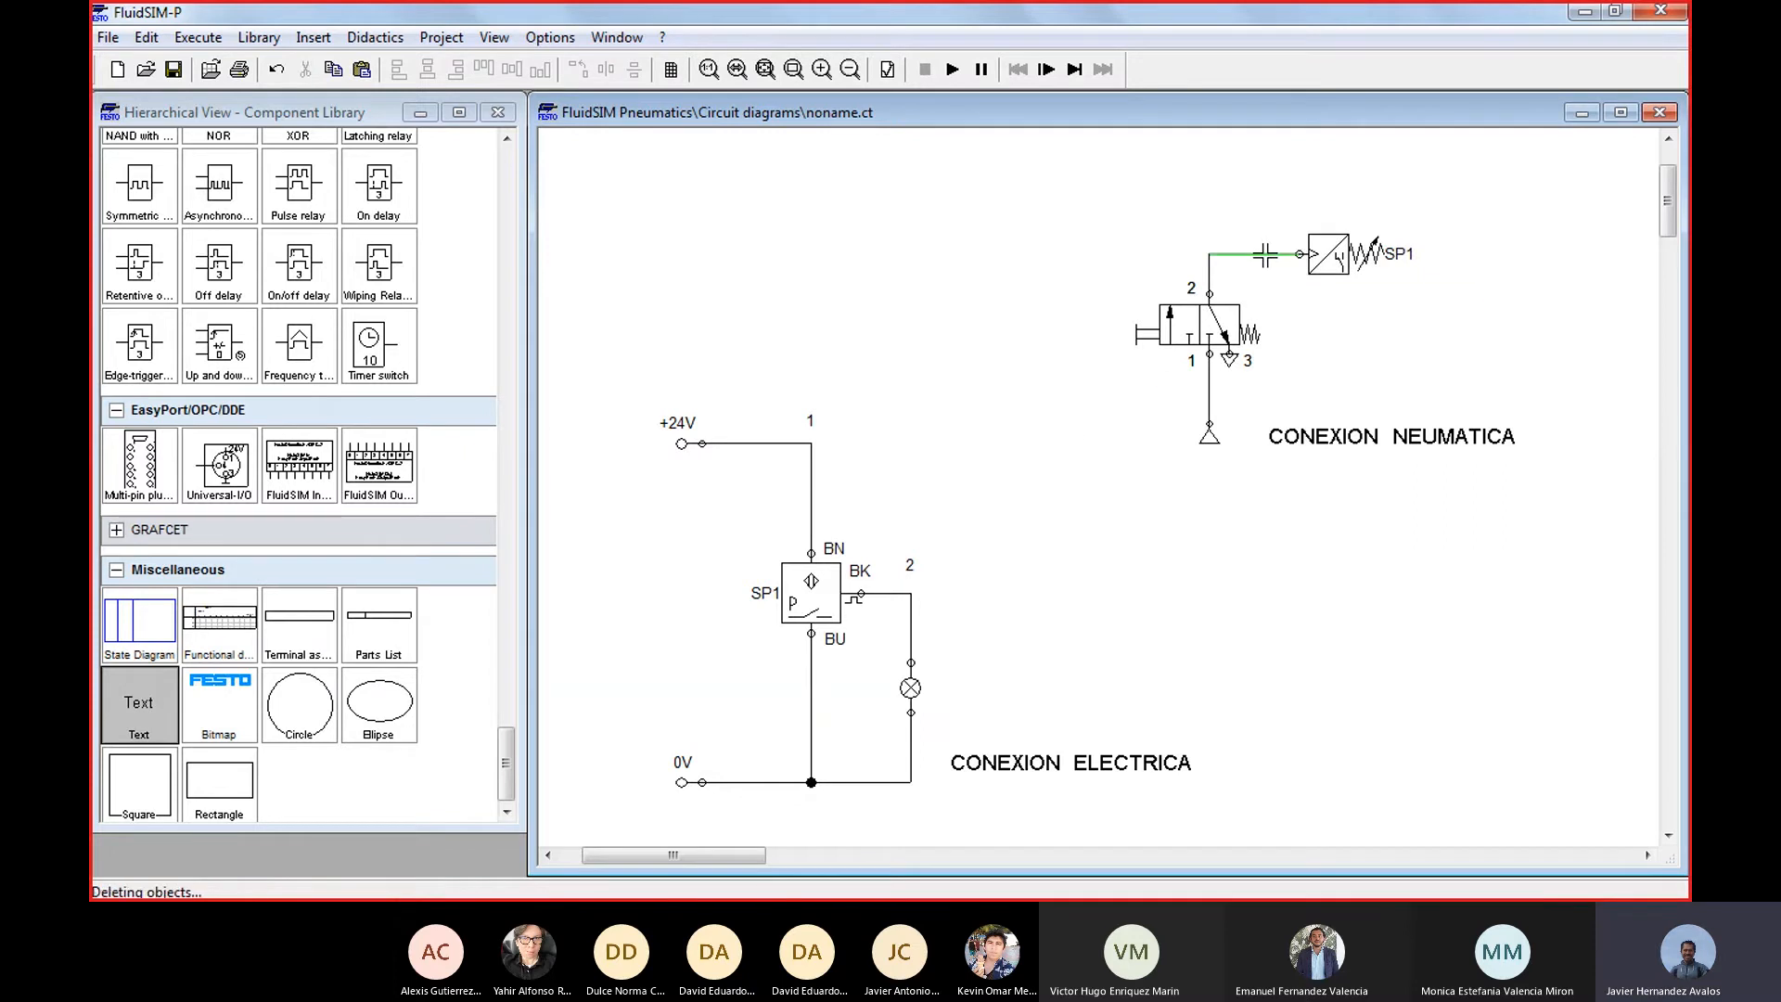
pyautogui.press('Delete')
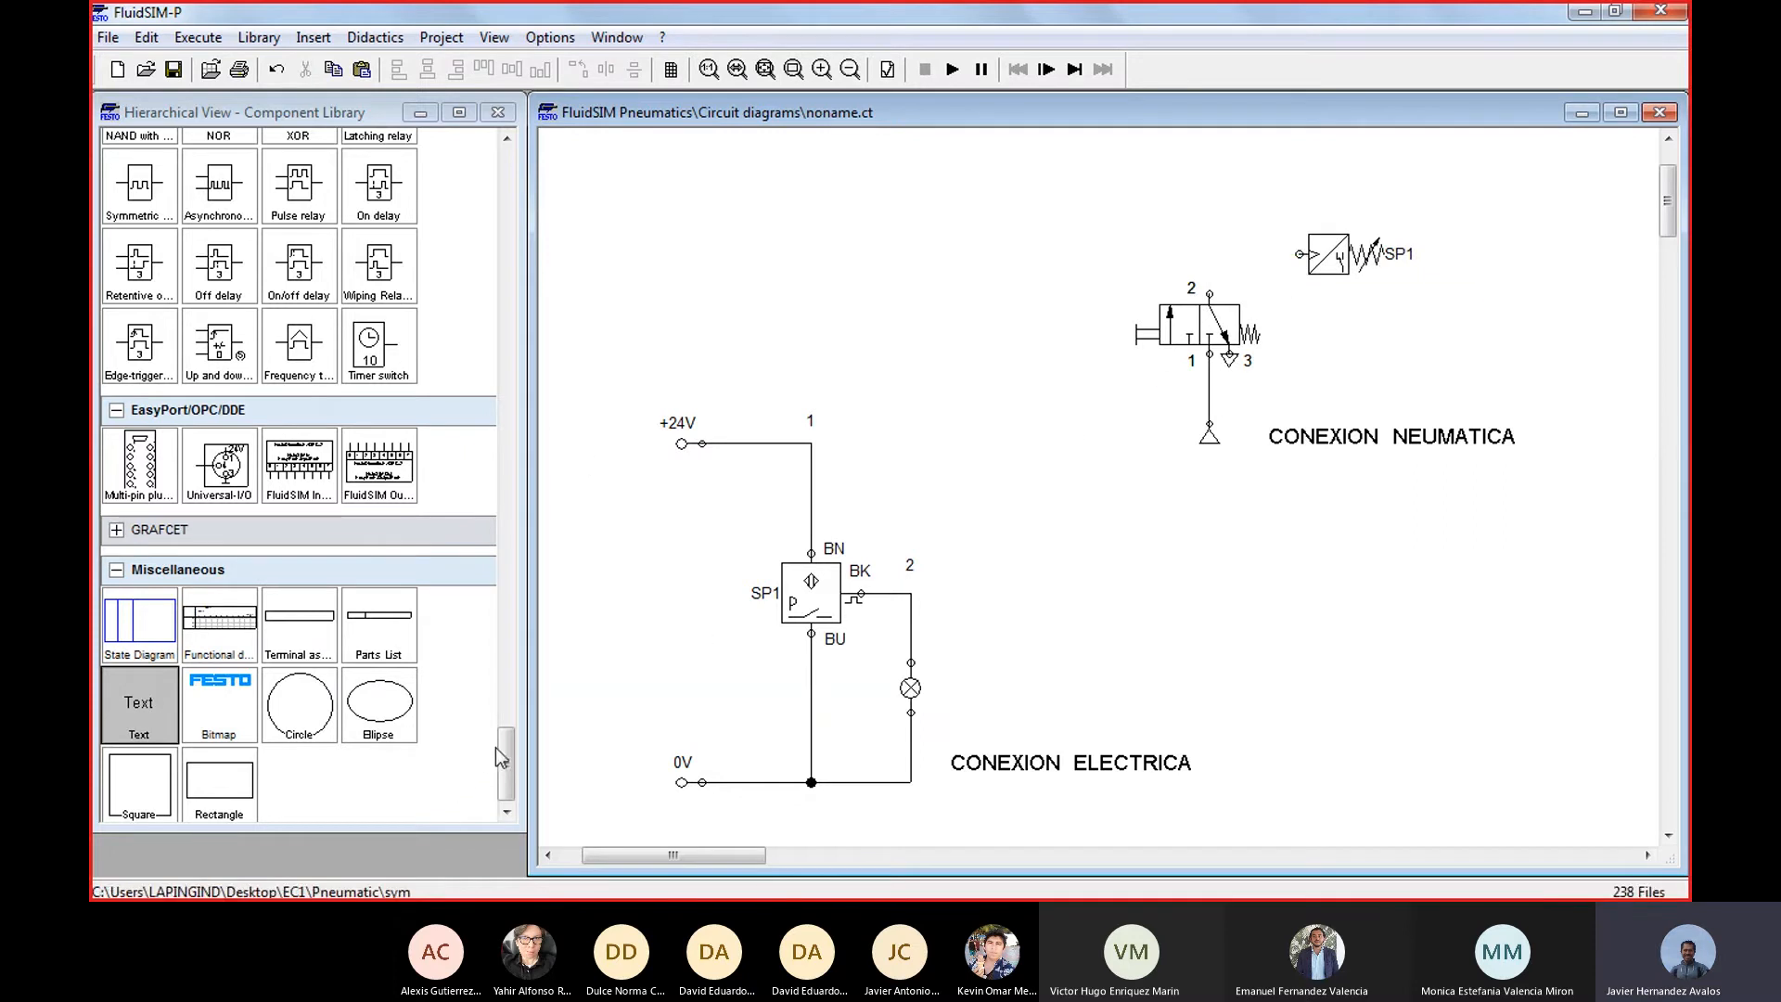
# Place a single acting cylinder from the component library above the manual valve
pyautogui.moveTo(509, 755); pyautogui.dragTo(530, 148)
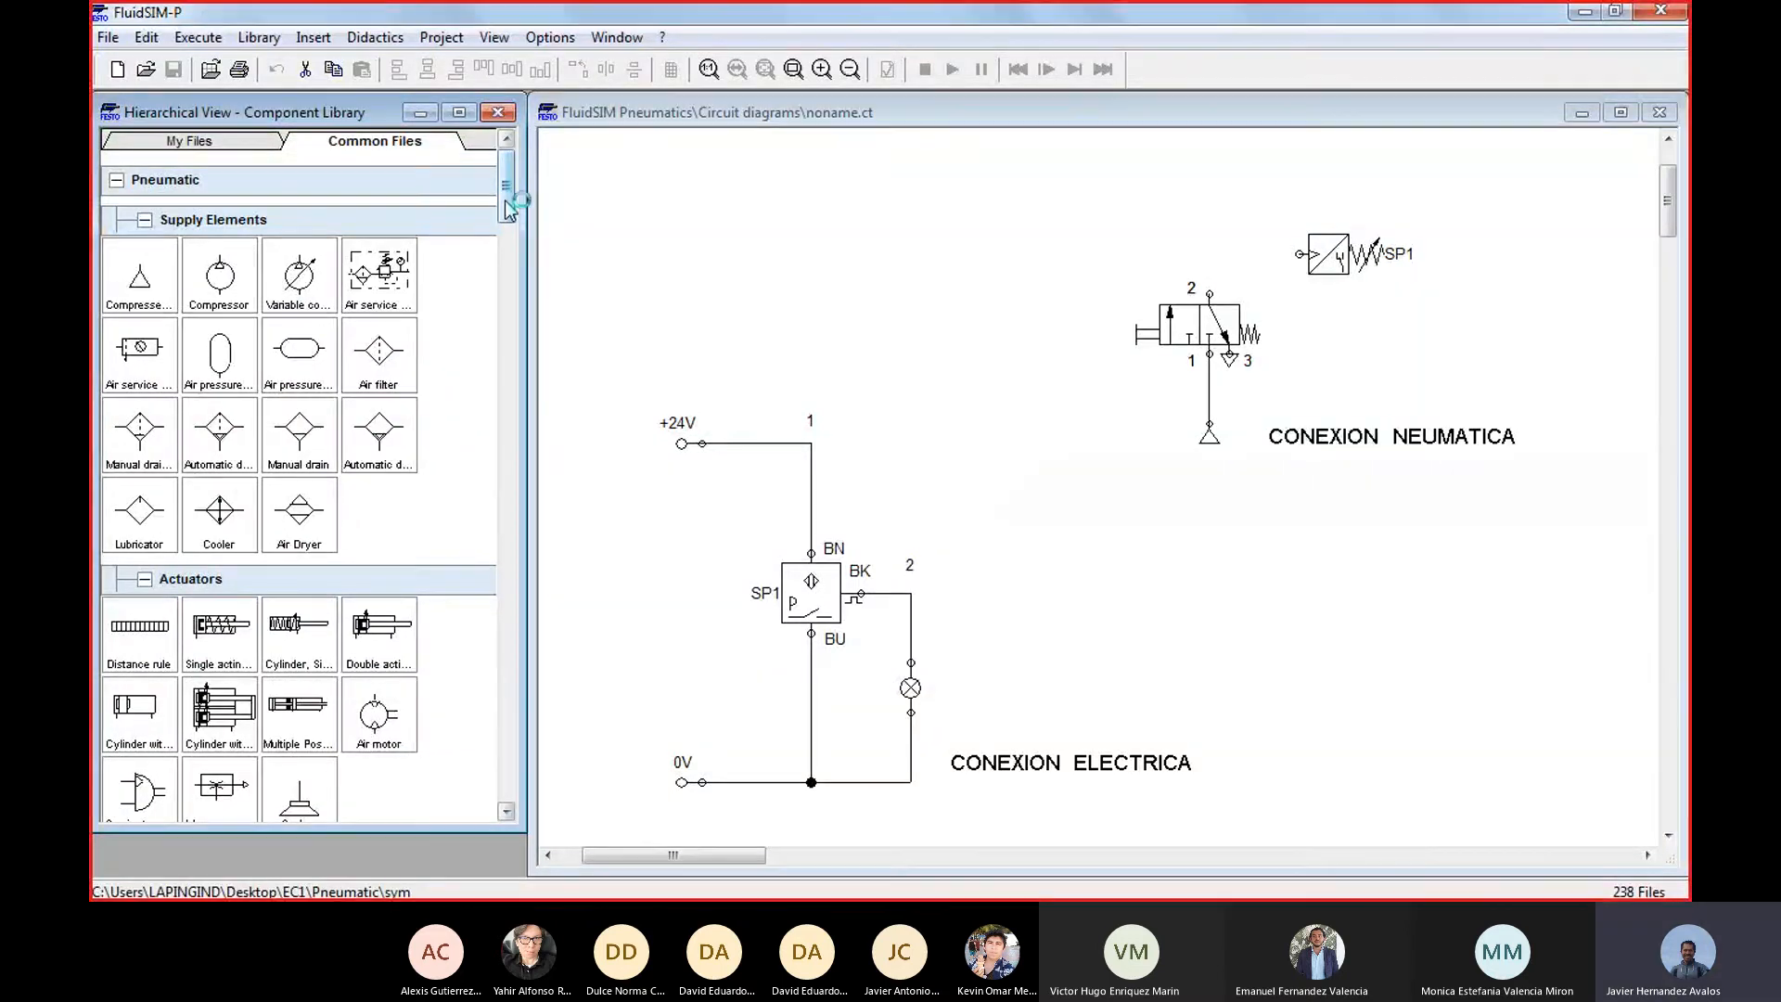
pyautogui.moveTo(506, 202); pyautogui.dragTo(489, 242)
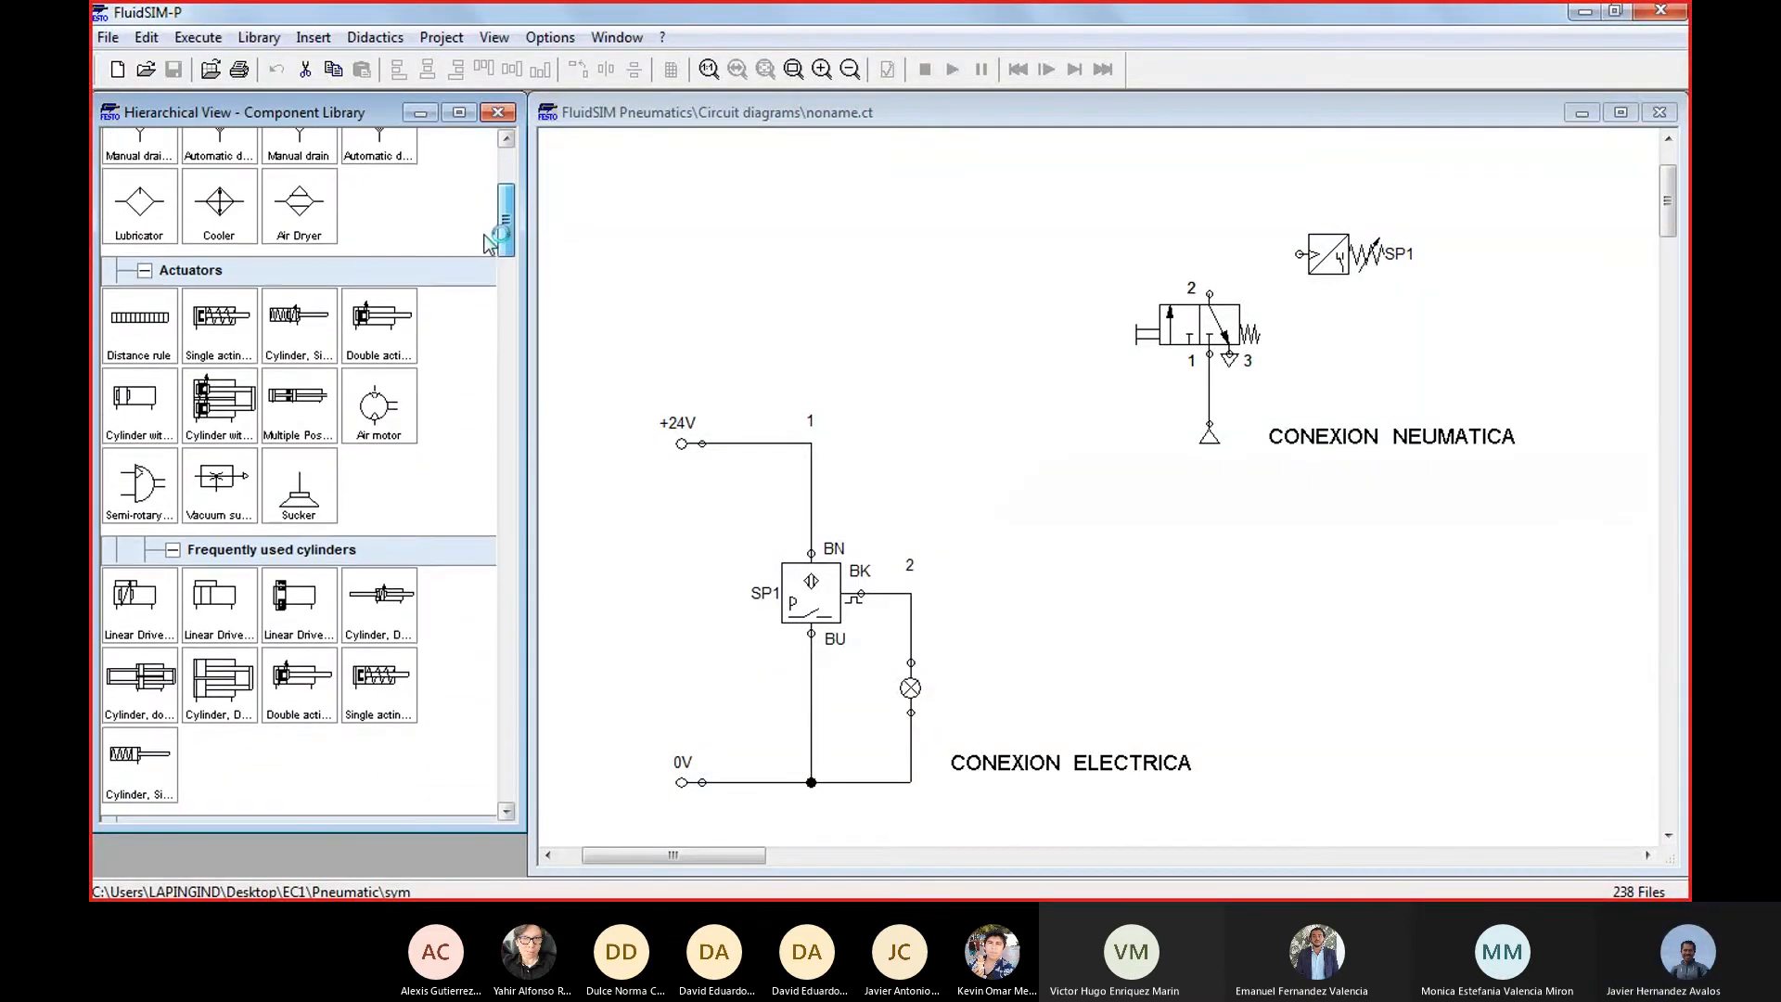
pyautogui.moveTo(219, 320); pyautogui.dragTo(1252, 181)
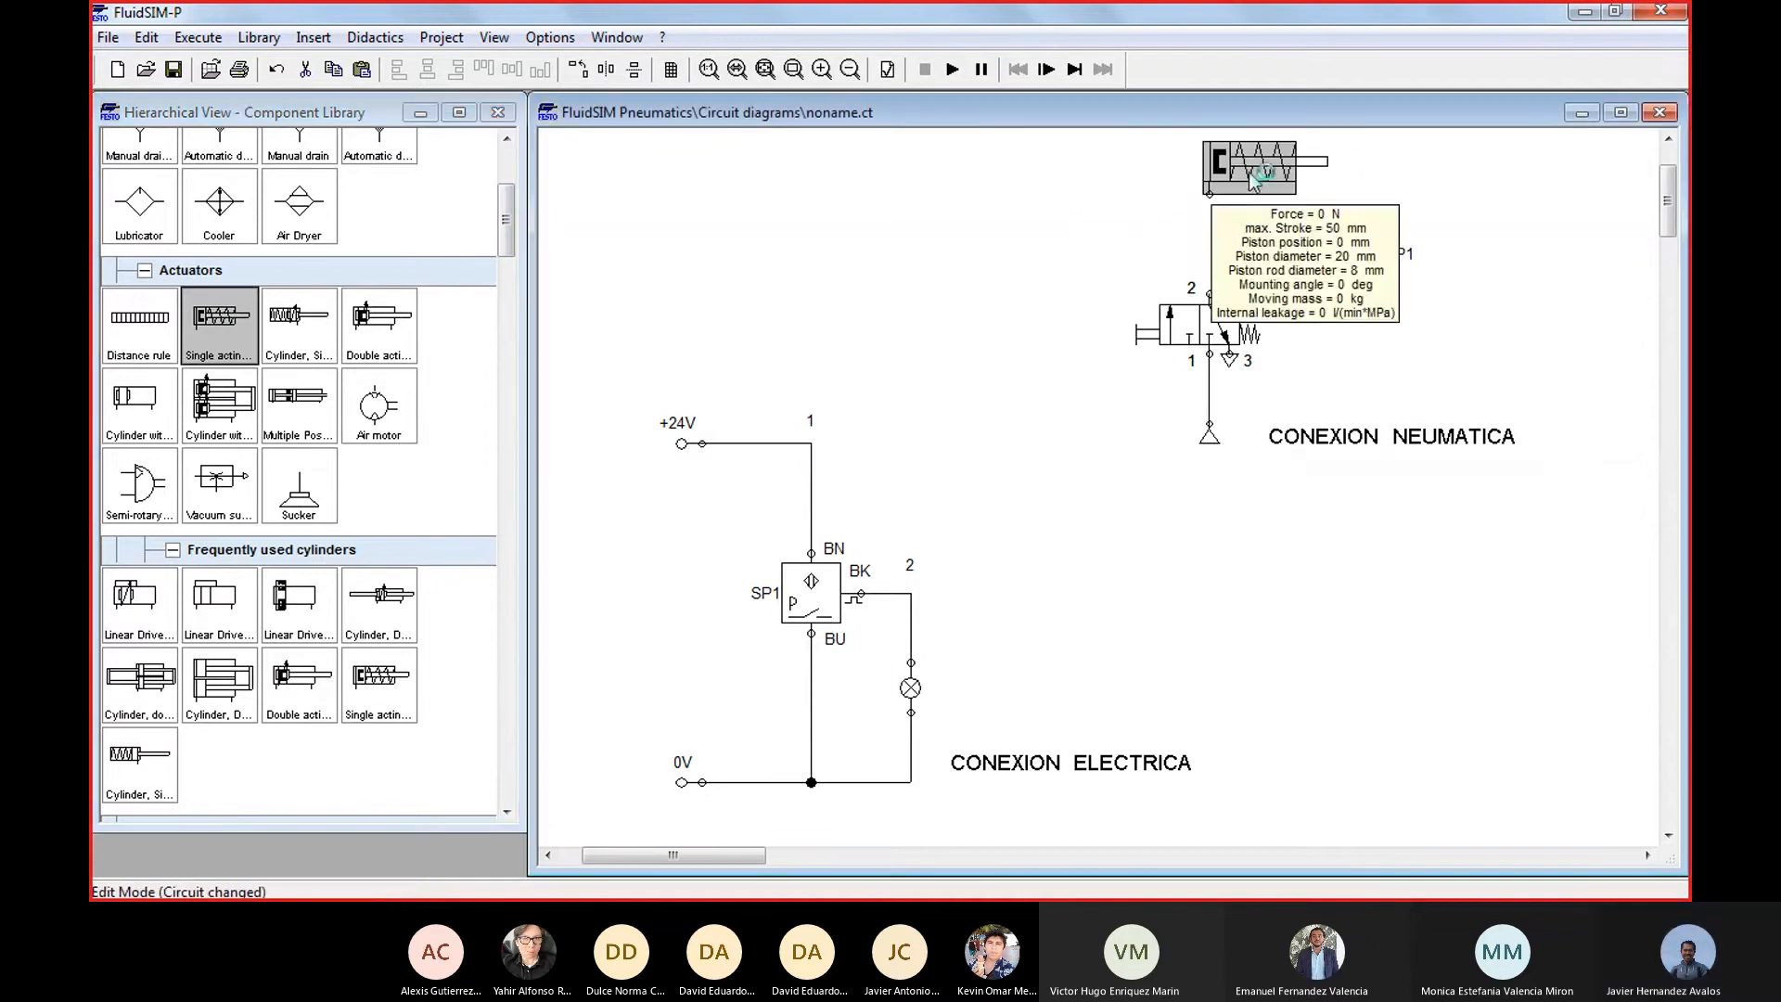
pyautogui.click(1333, 399)
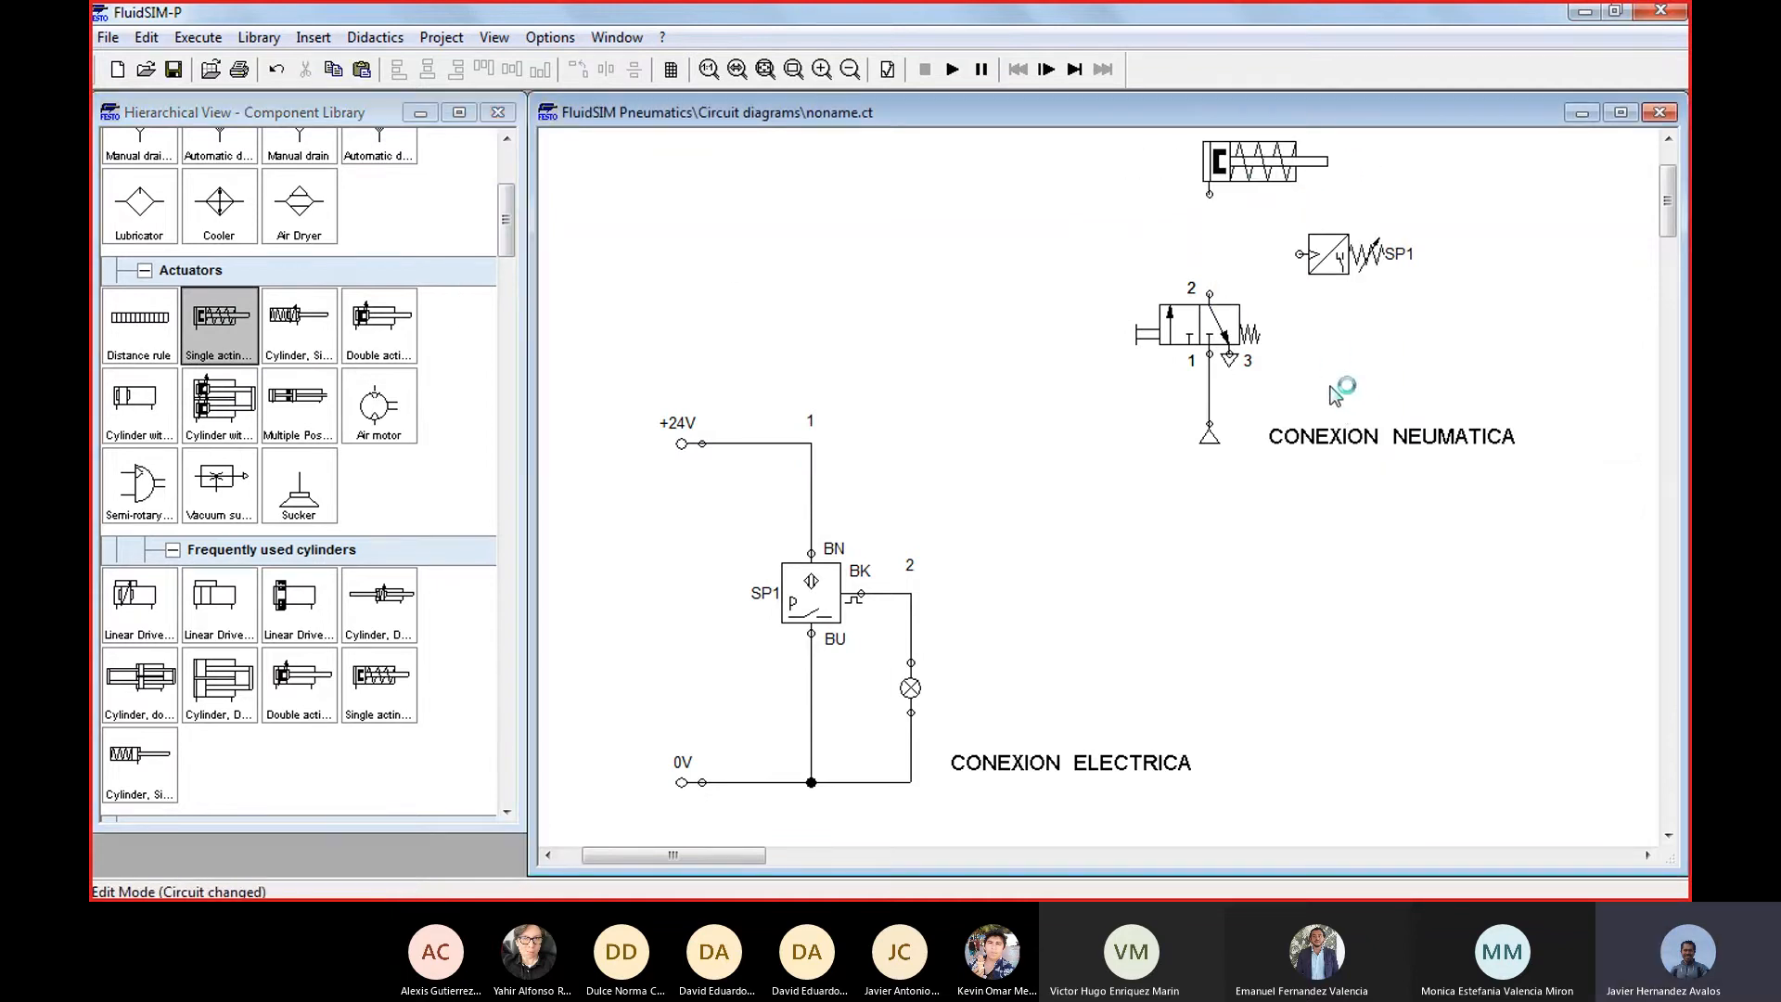
# Connect valve port 2 to the cylinder's port, and branch the pressure sensor off that line with a straight horizontal connection
pyautogui.moveTo(1210, 294); pyautogui.dragTo(1209, 194)
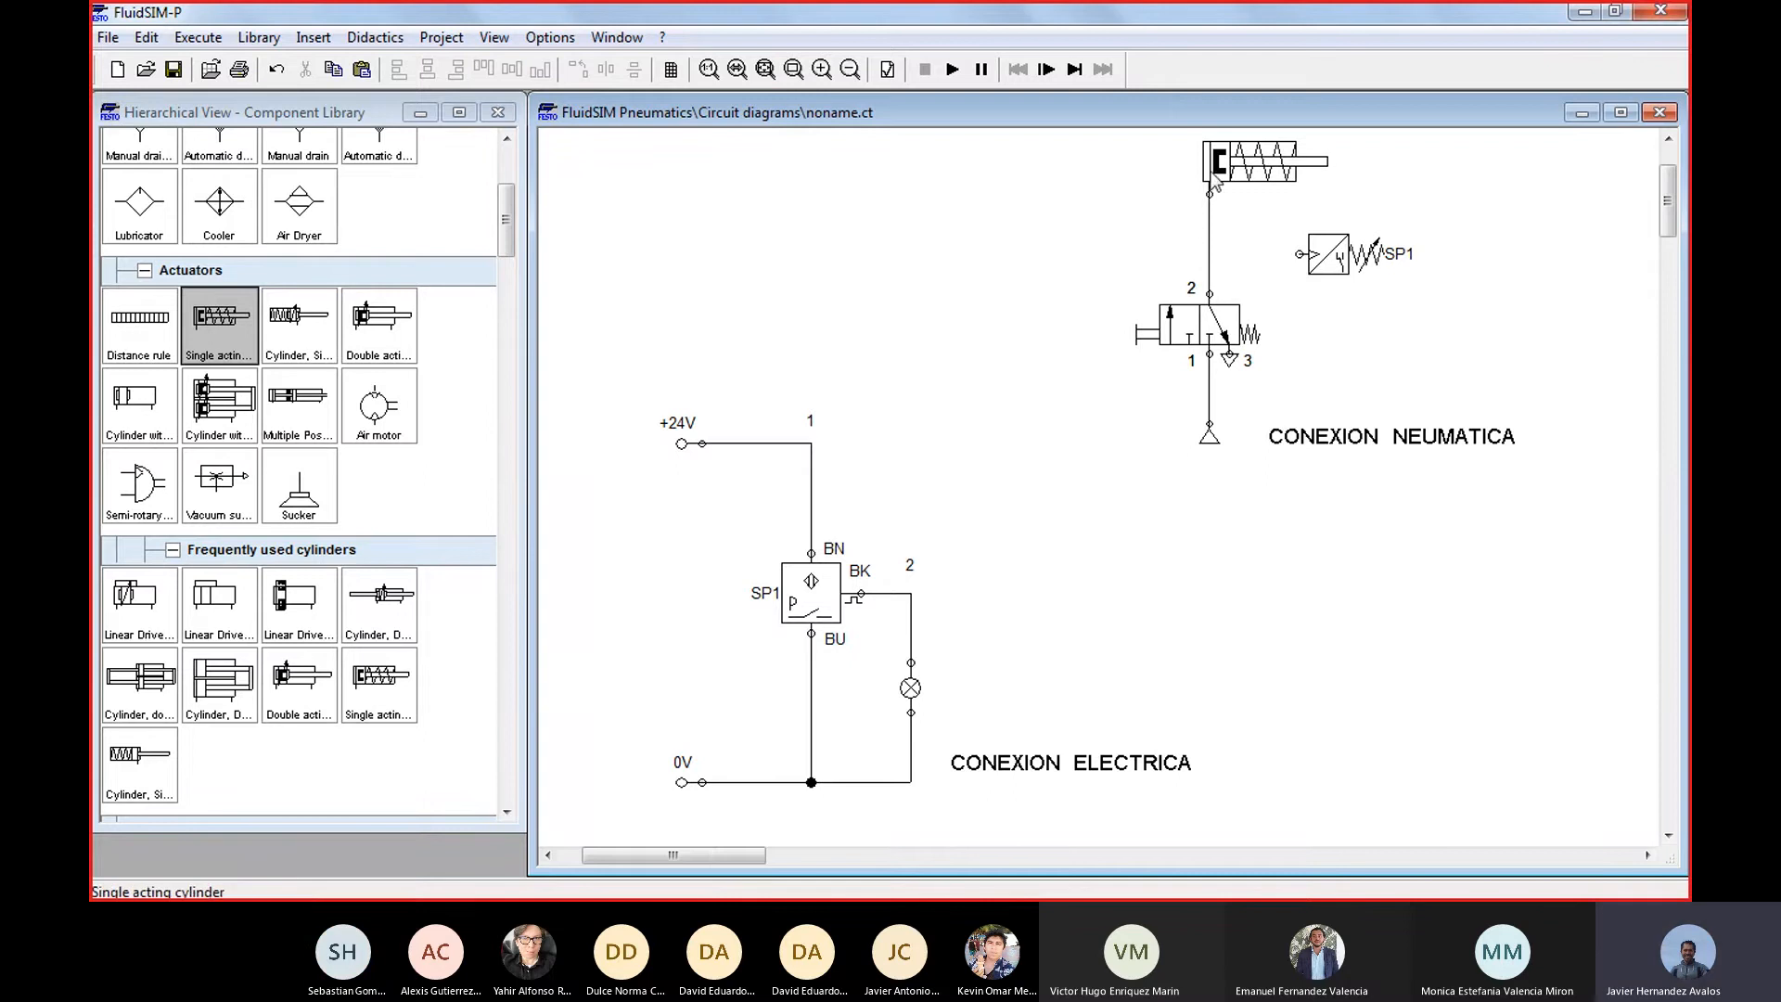
pyautogui.moveTo(1223, 167)
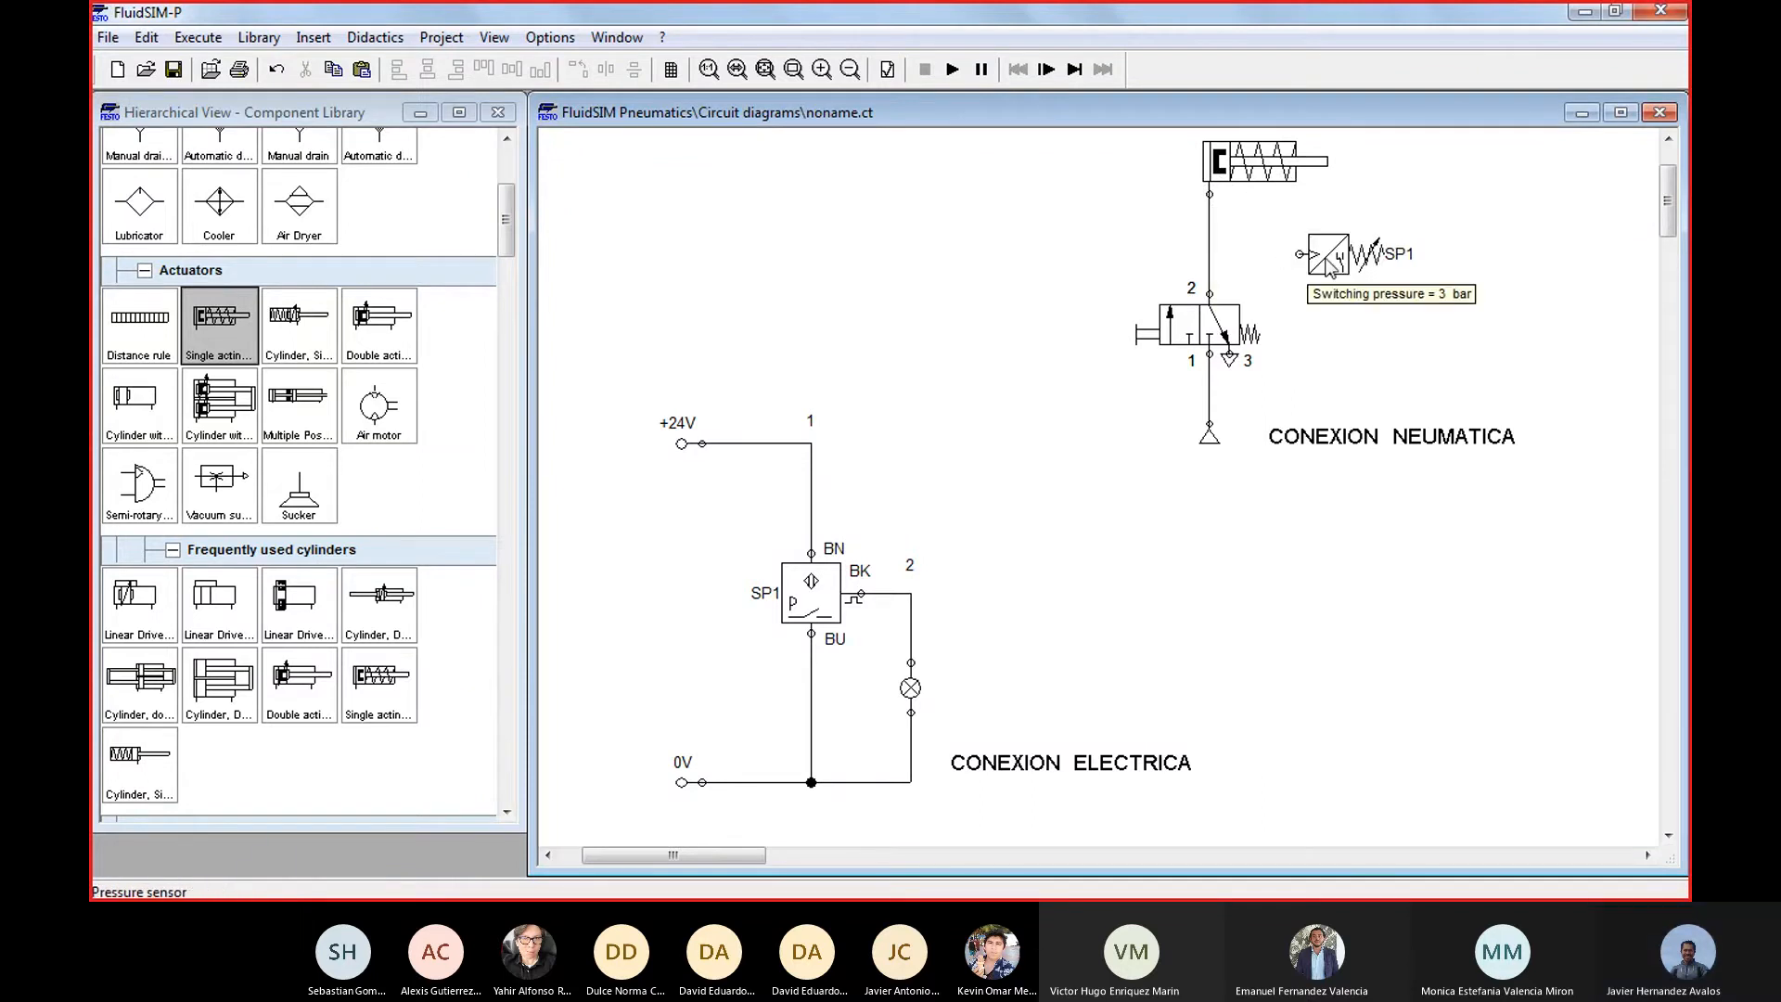
pyautogui.moveTo(1321, 261); pyautogui.dragTo(1209, 233)
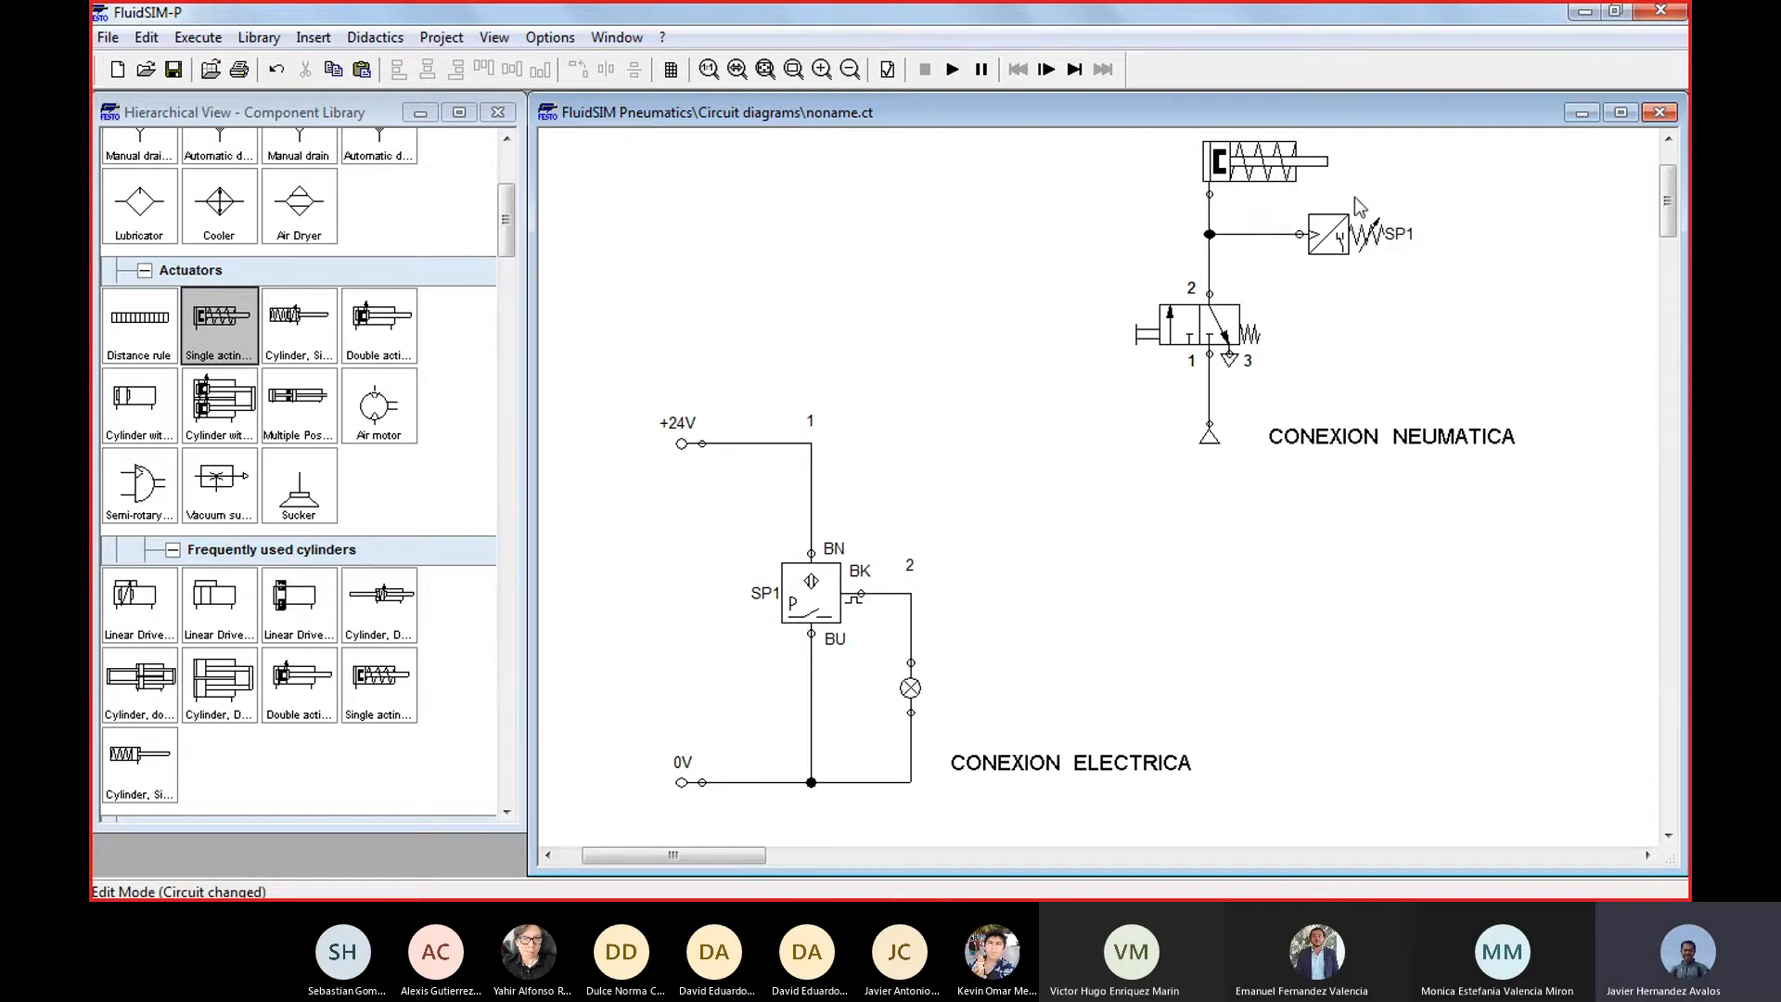
# Set the SP1 pressure sensor's switching pressure to 6 bar
pyautogui.click(1332, 247)
pyautogui.doubleClick(1333, 247)
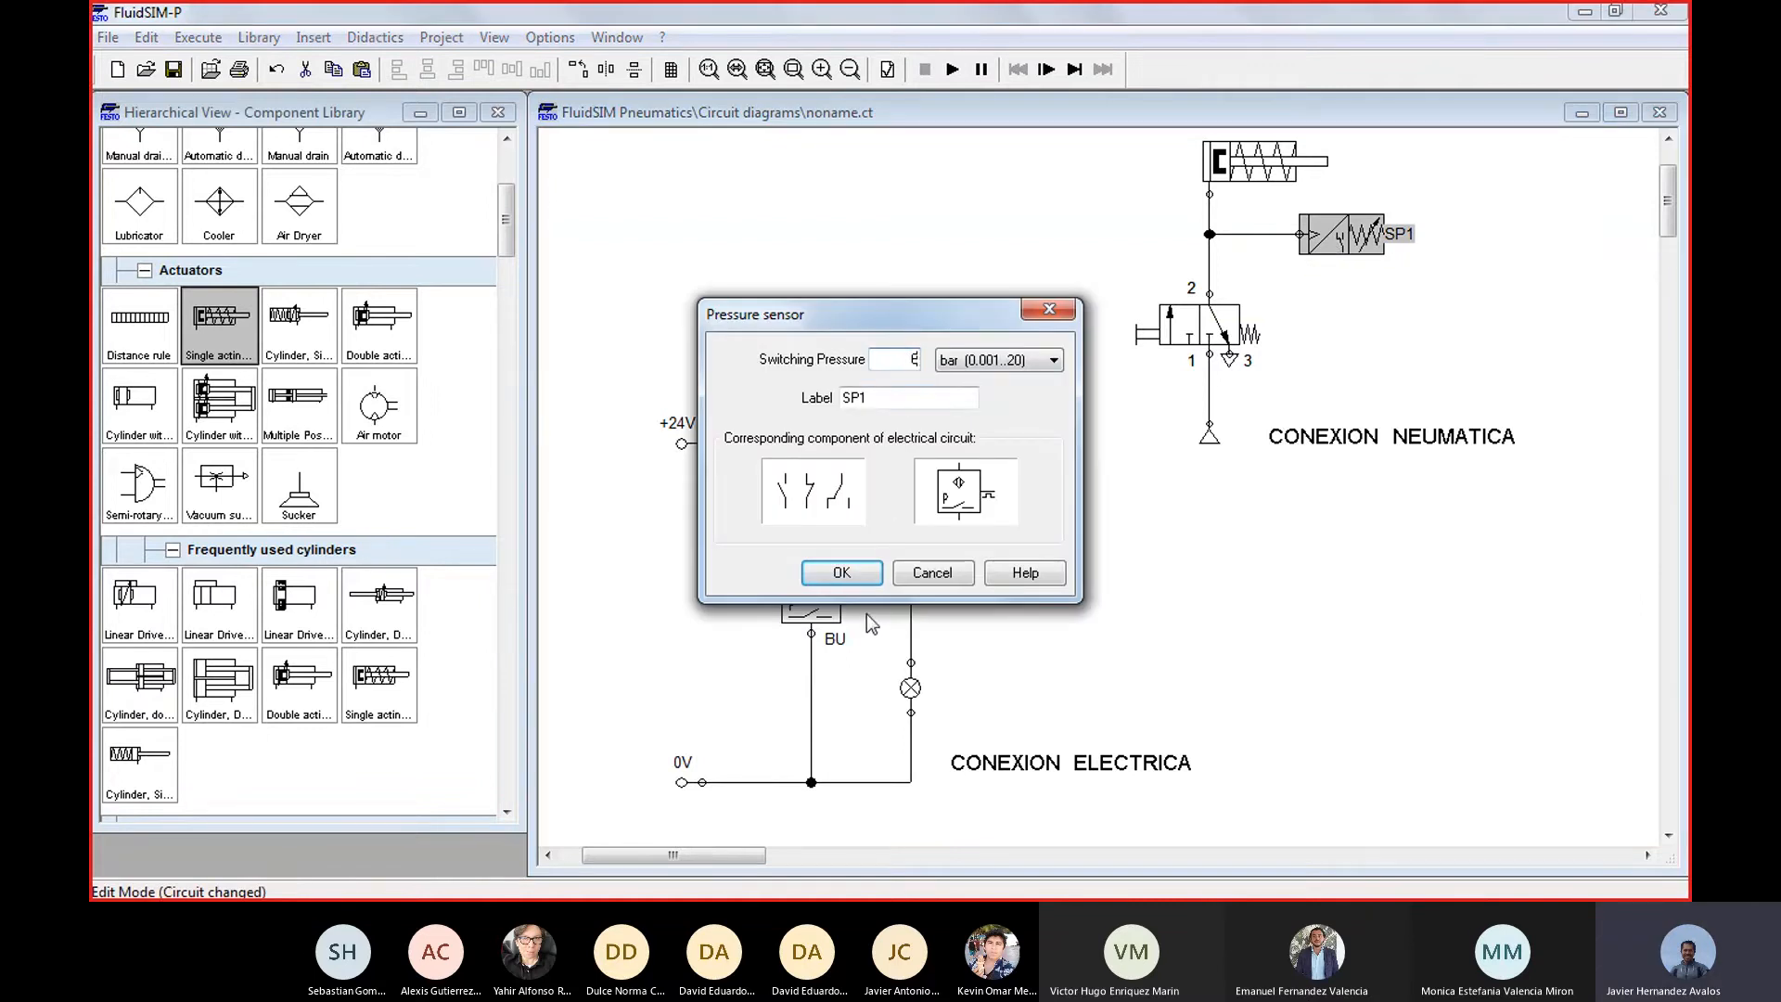
pyautogui.click(842, 573)
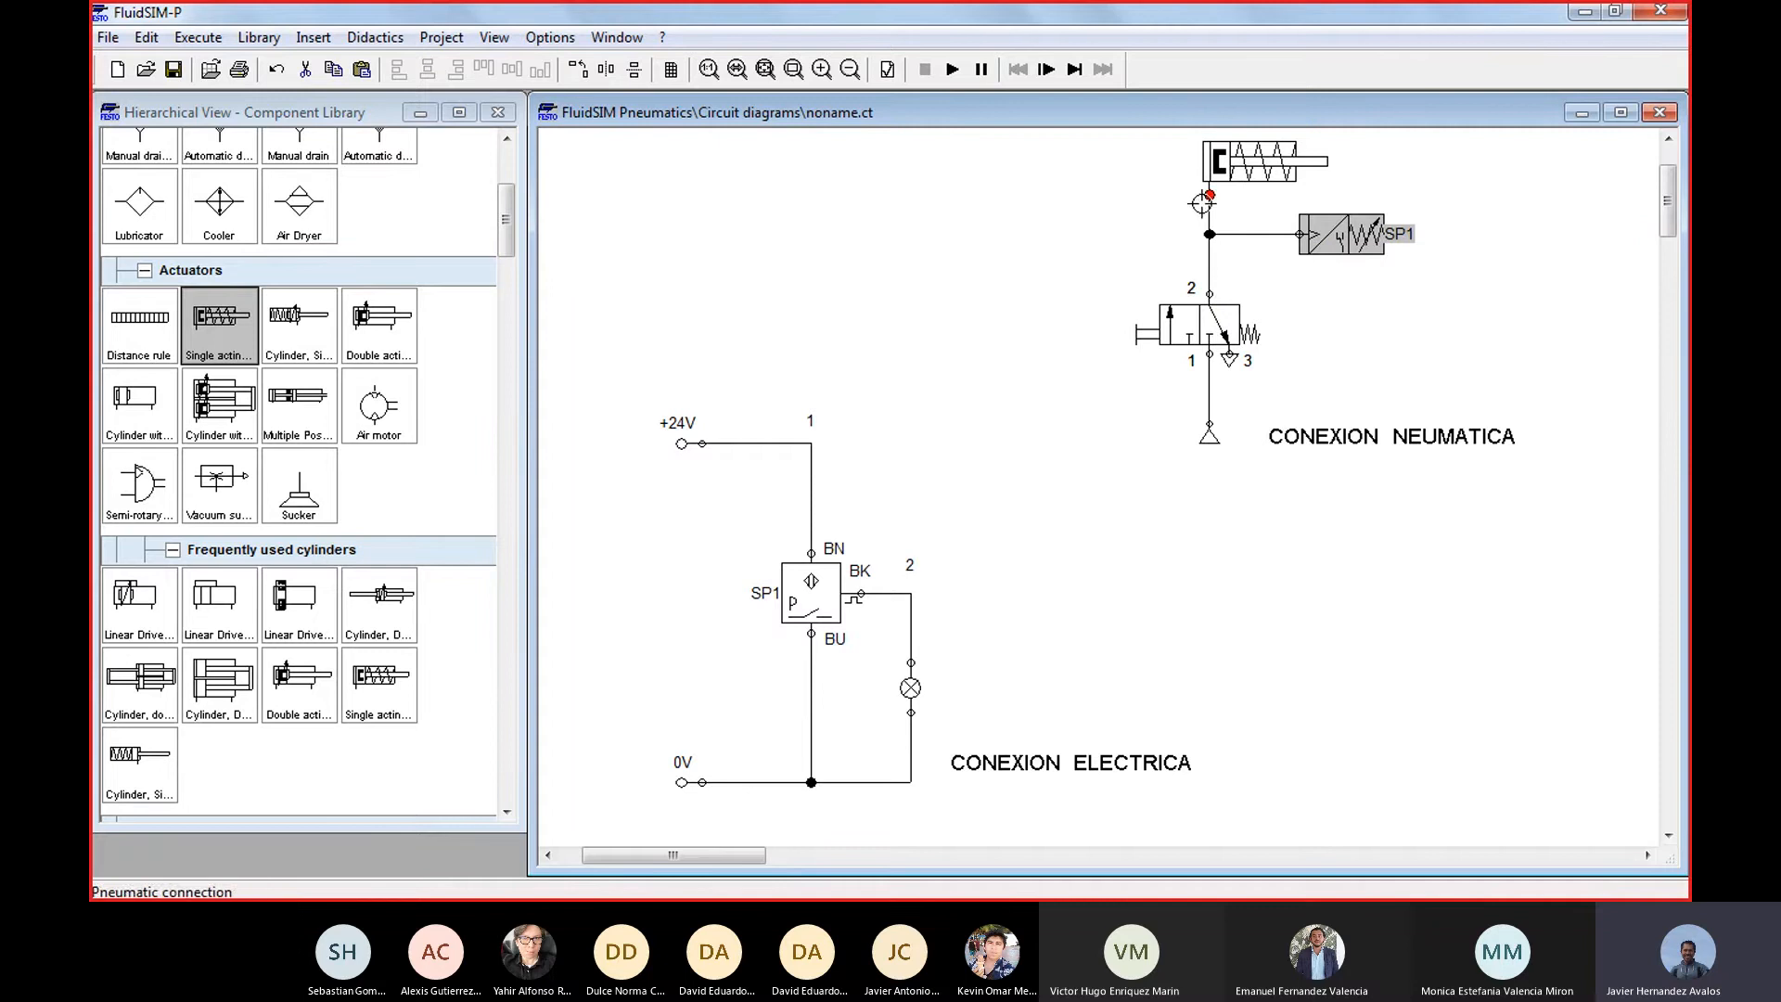
# Start and stop the simulation briefly, and set the simulation speed to slow motion with a factor of 1:10
pyautogui.click(953, 69)
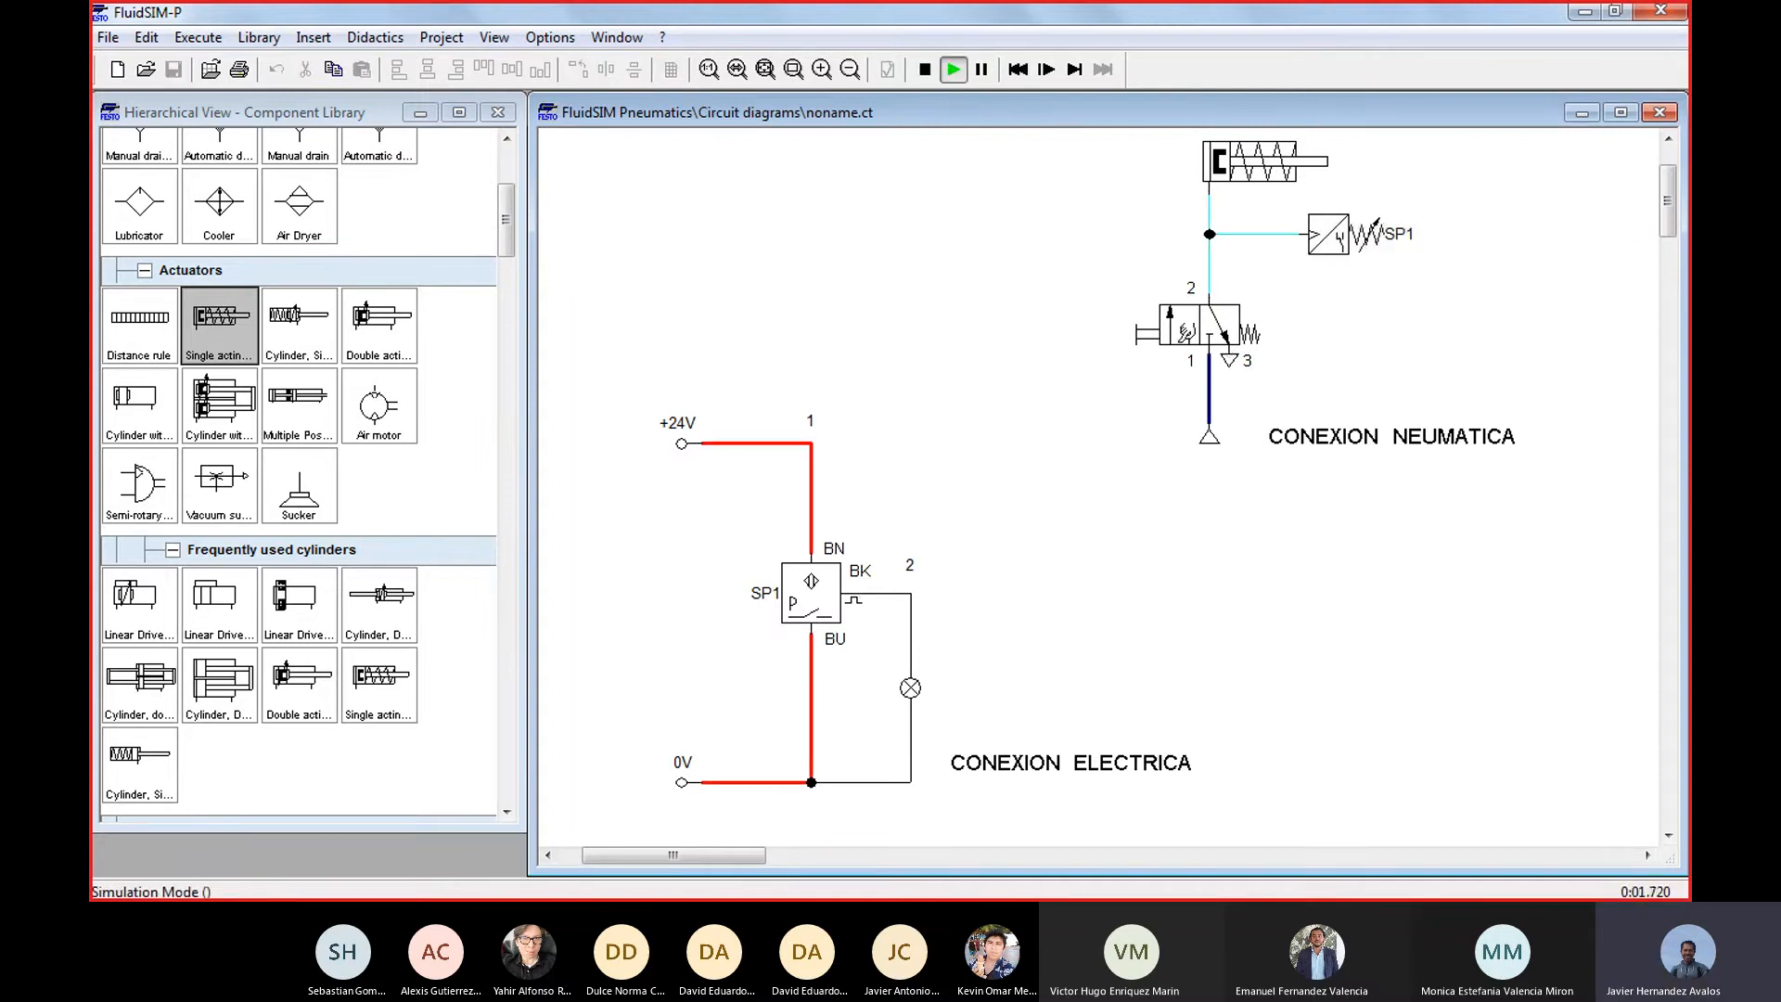
pyautogui.click(924, 69)
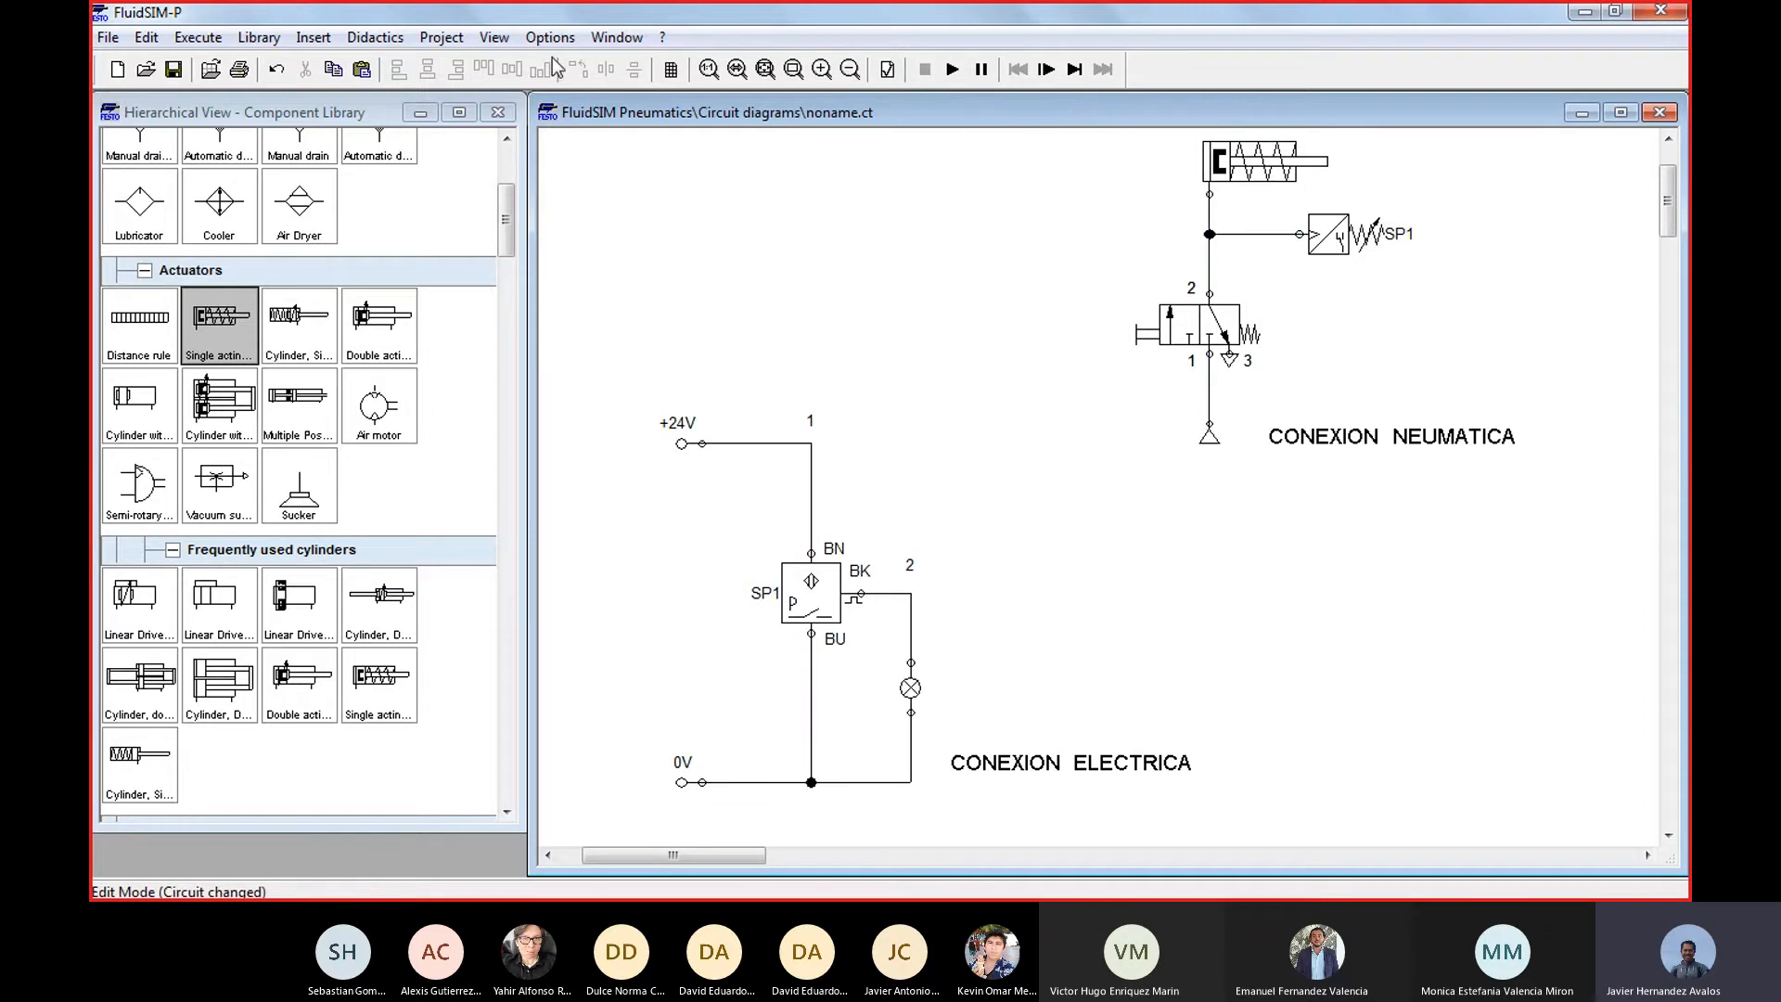
pyautogui.click(503, 41)
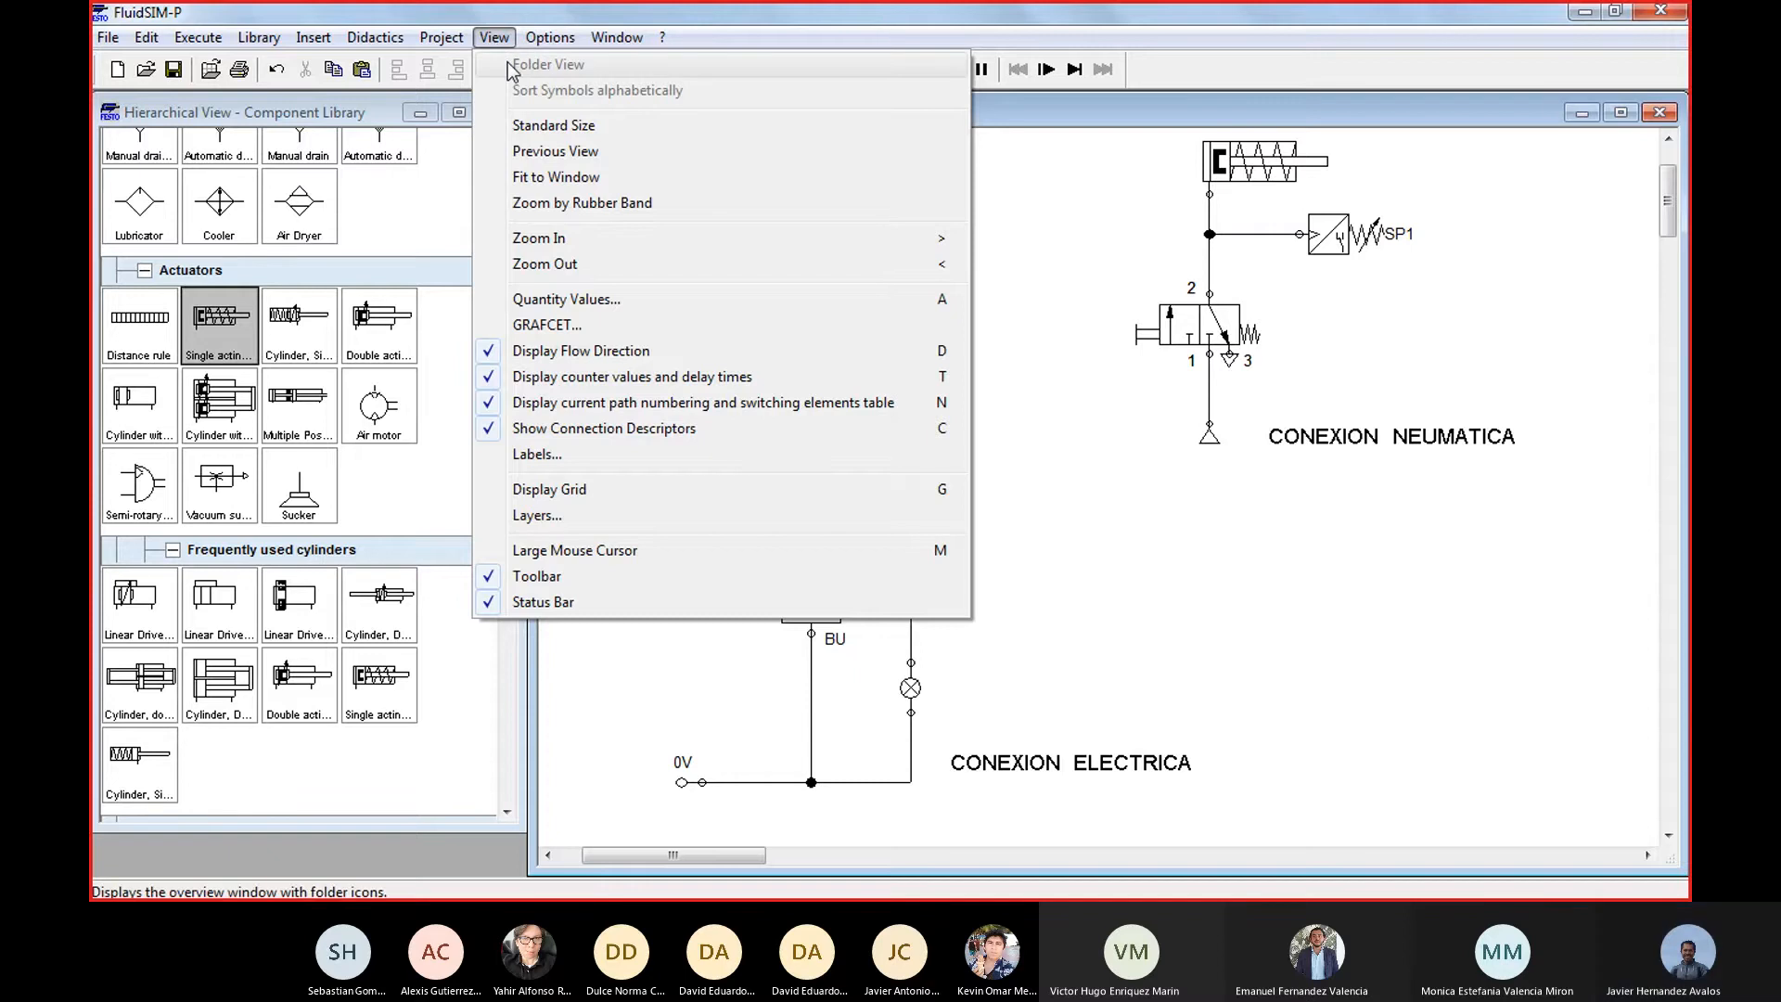
pyautogui.moveTo(532, 45)
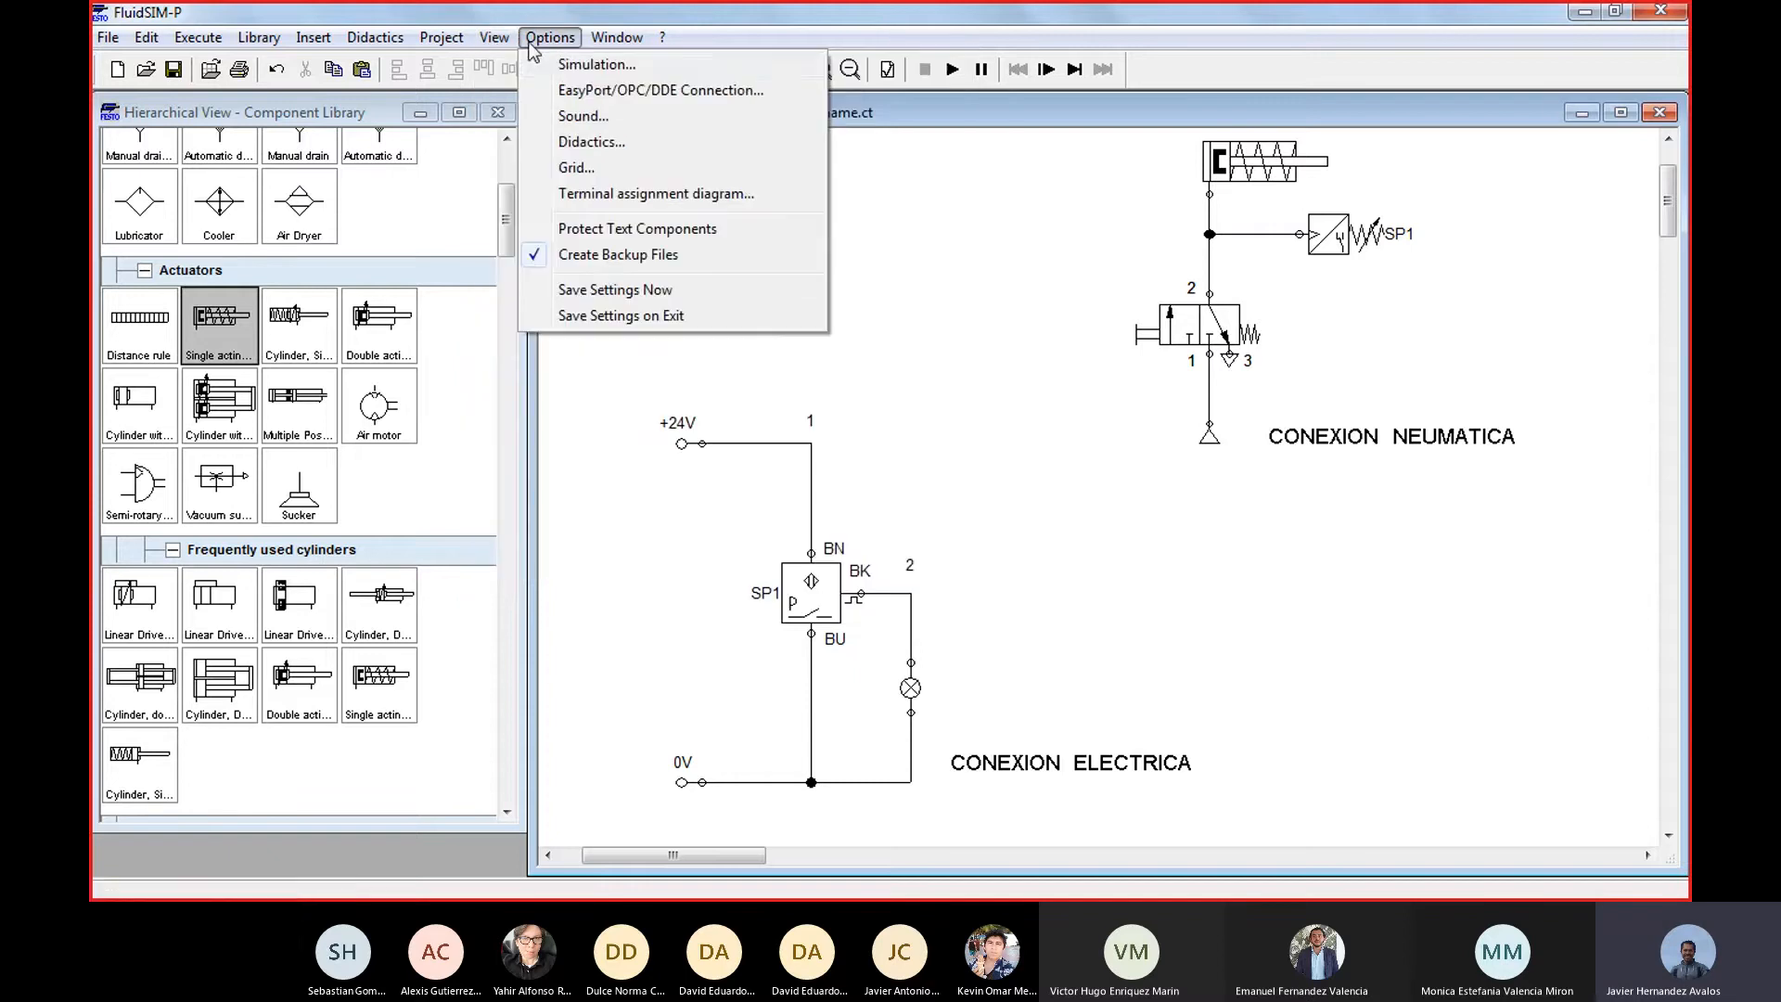
pyautogui.click(579, 63)
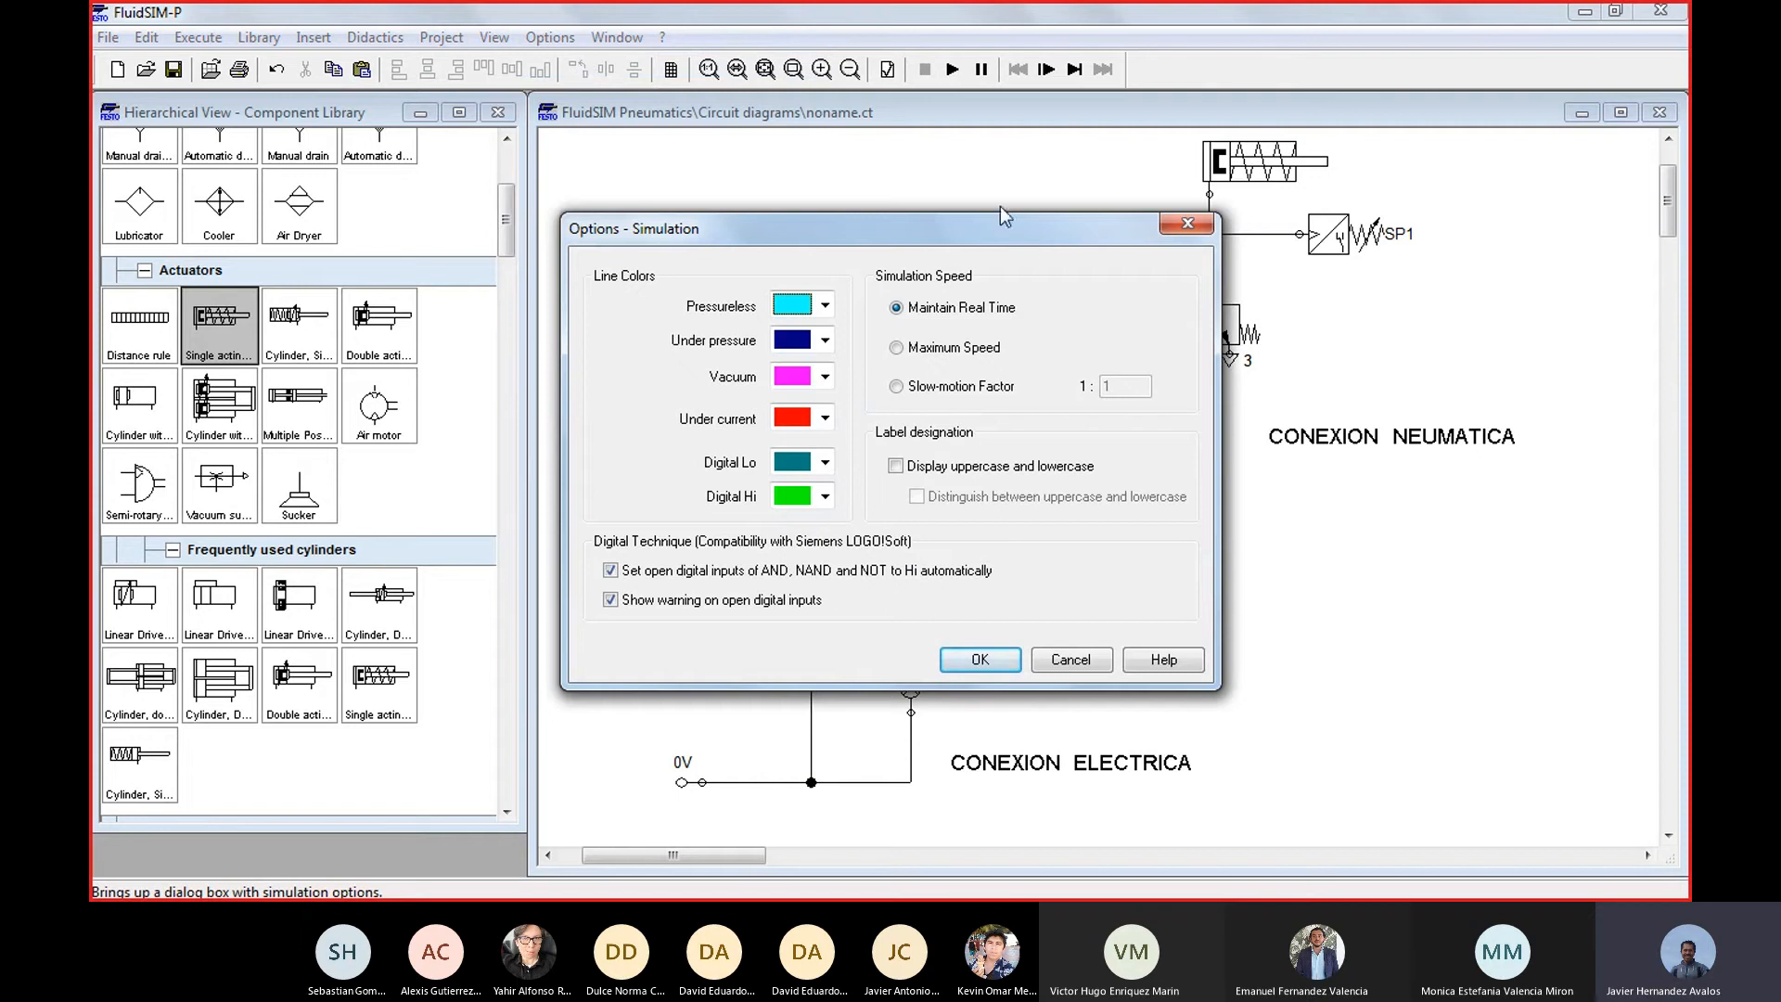
pyautogui.click(897, 389)
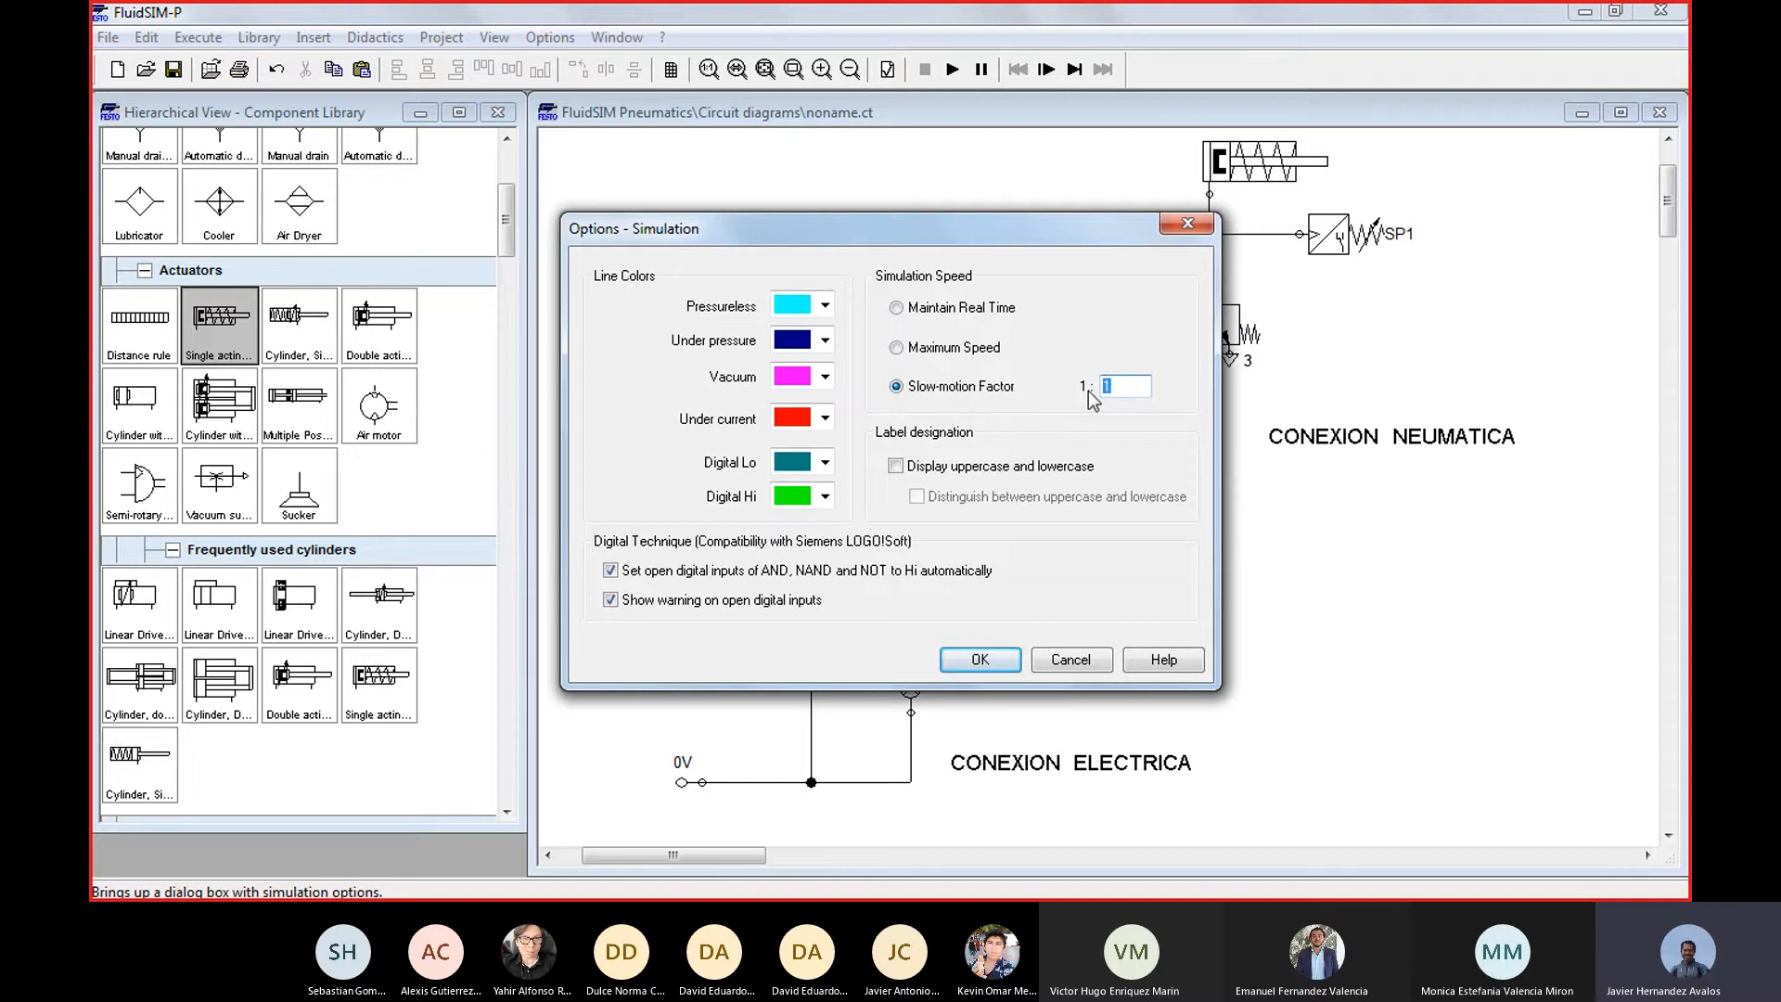
pyautogui.write('10')
pyautogui.click(981, 659)
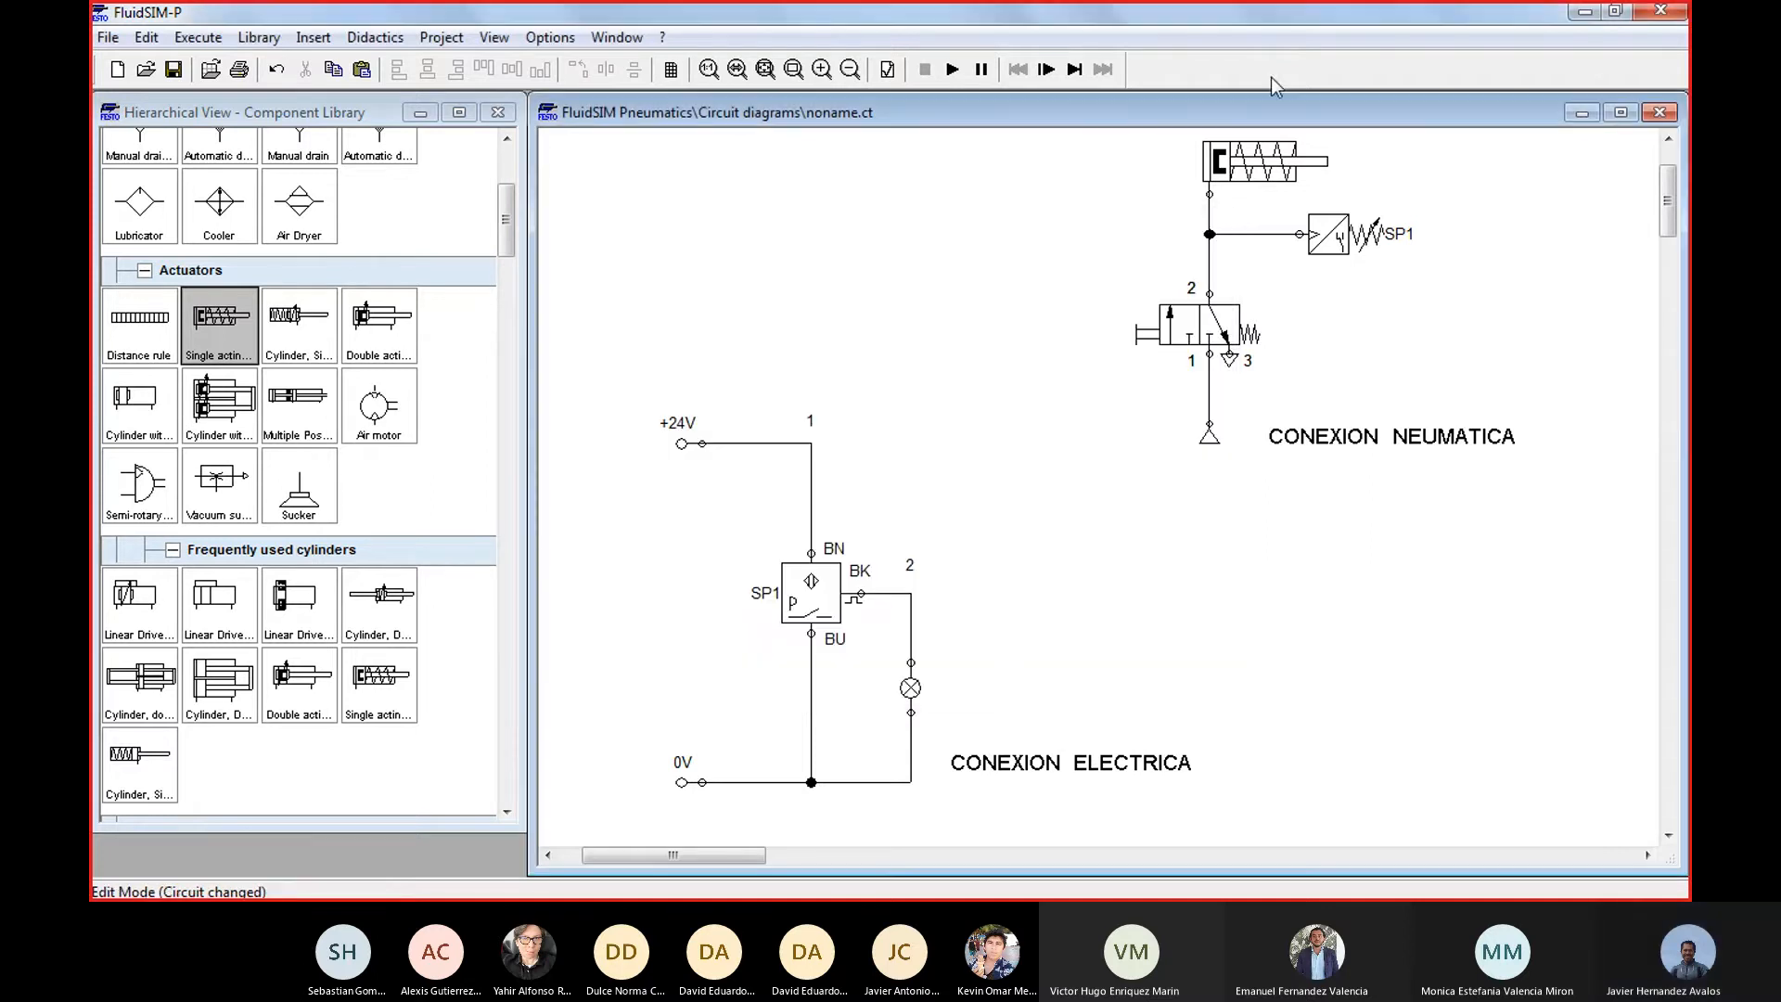
# Run the slow-motion simulation and actuate and release the manual valve twice to observe the cylinder, SP1 sensor and lamp
pyautogui.click(953, 70)
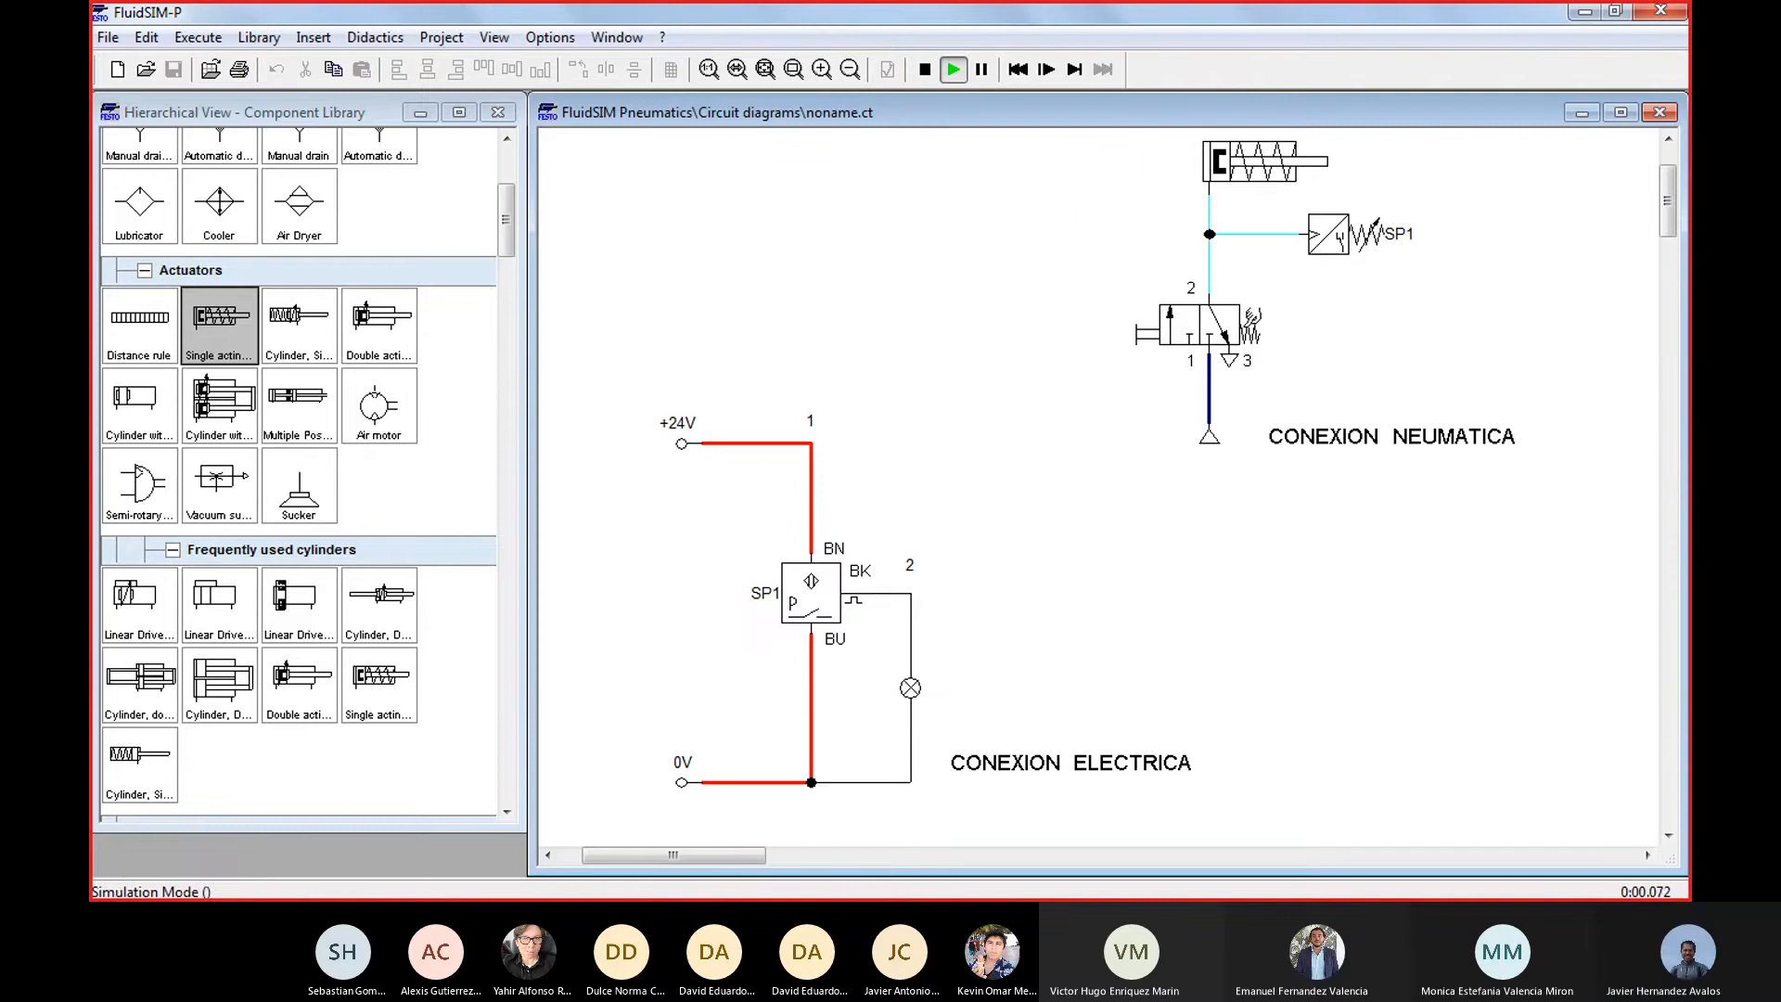
pyautogui.click(1160, 322)
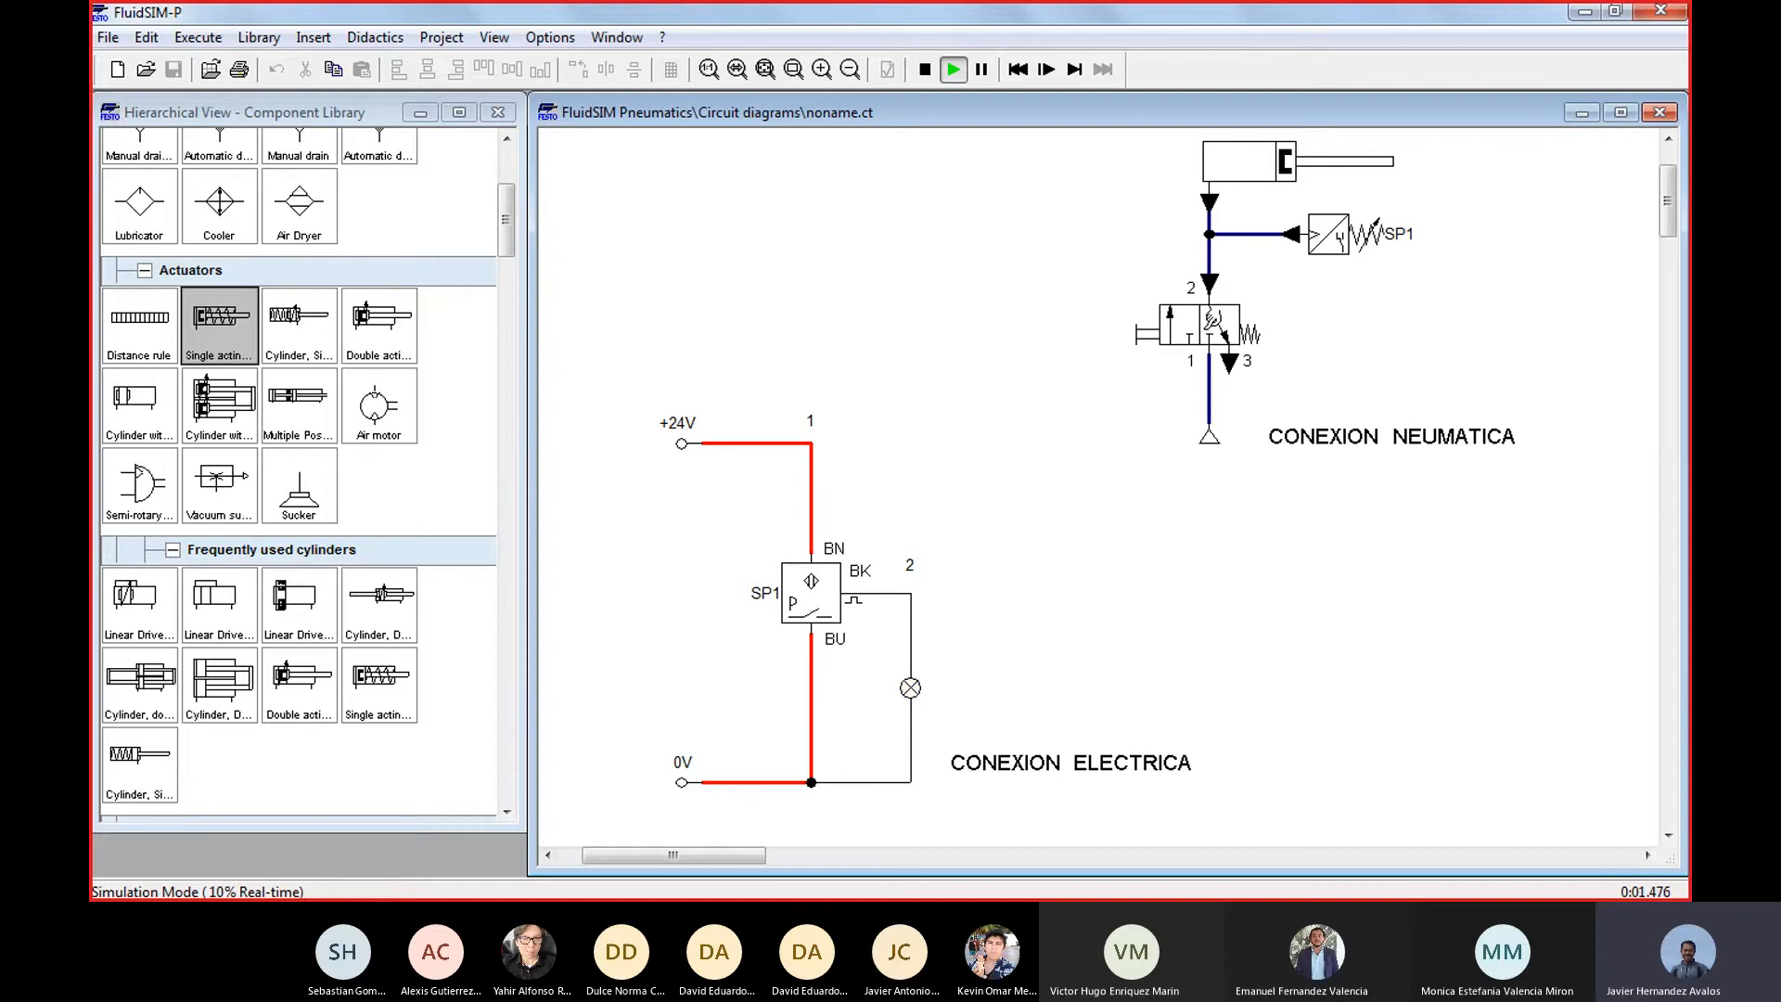
pyautogui.click(1211, 318)
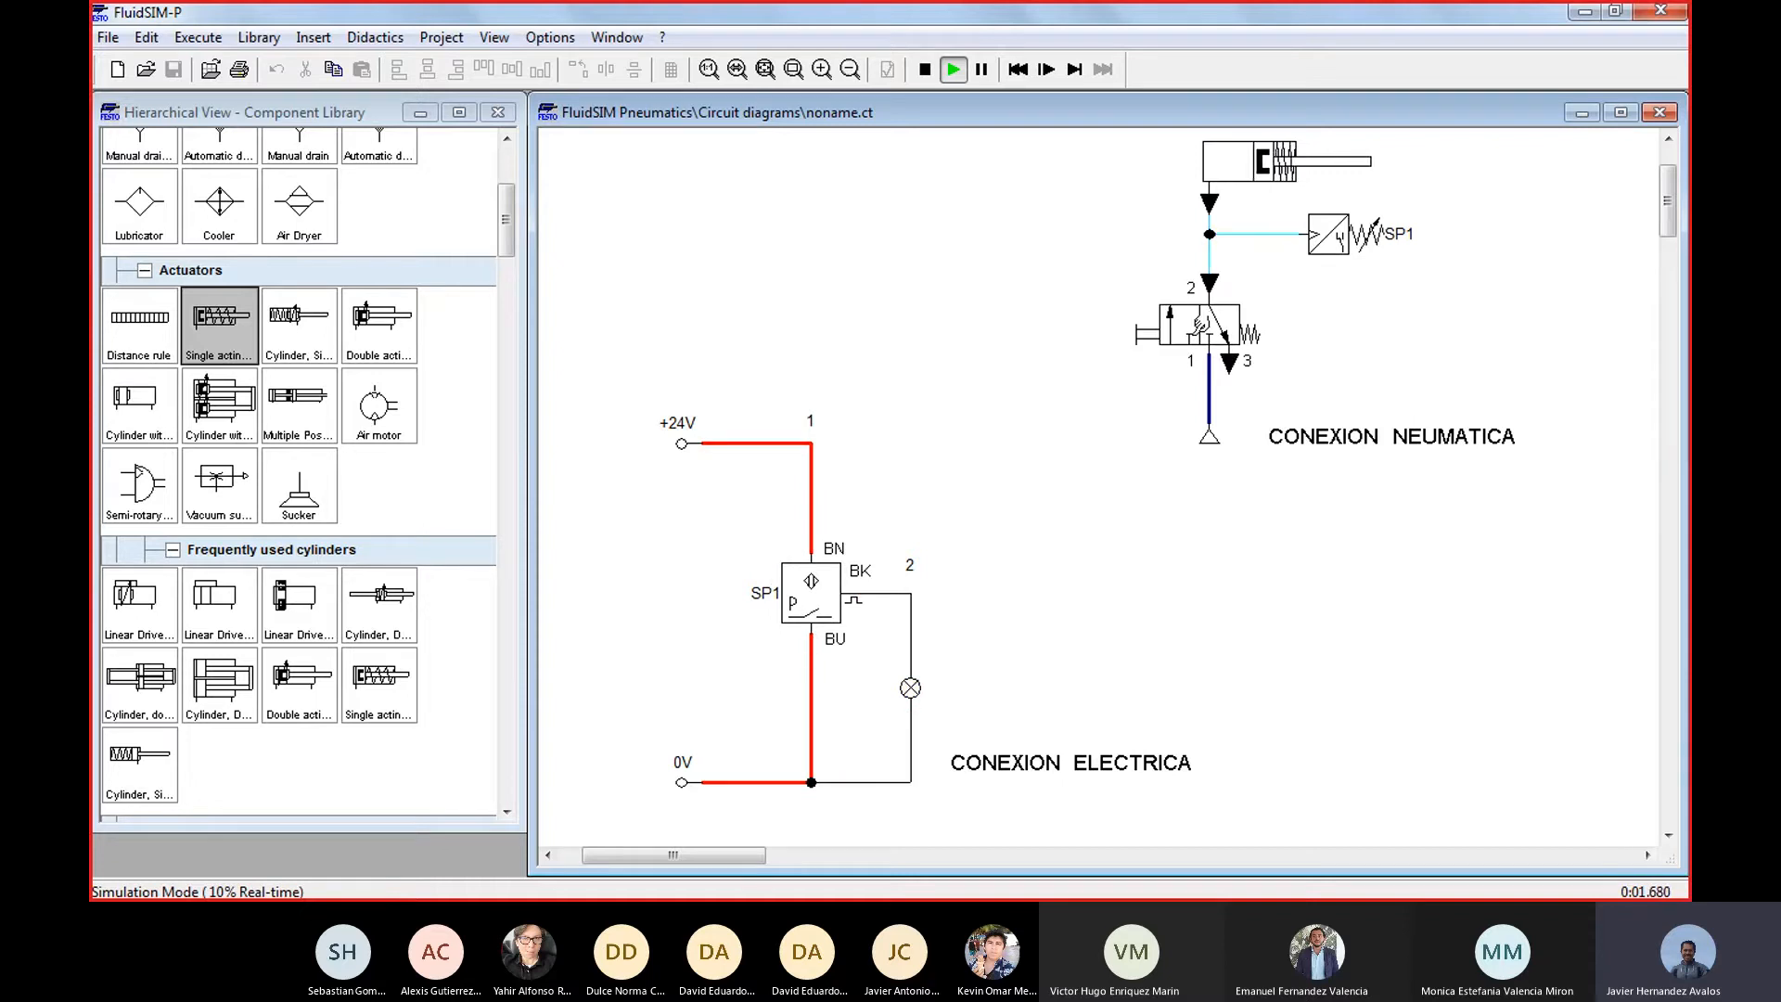
pyautogui.click(1152, 325)
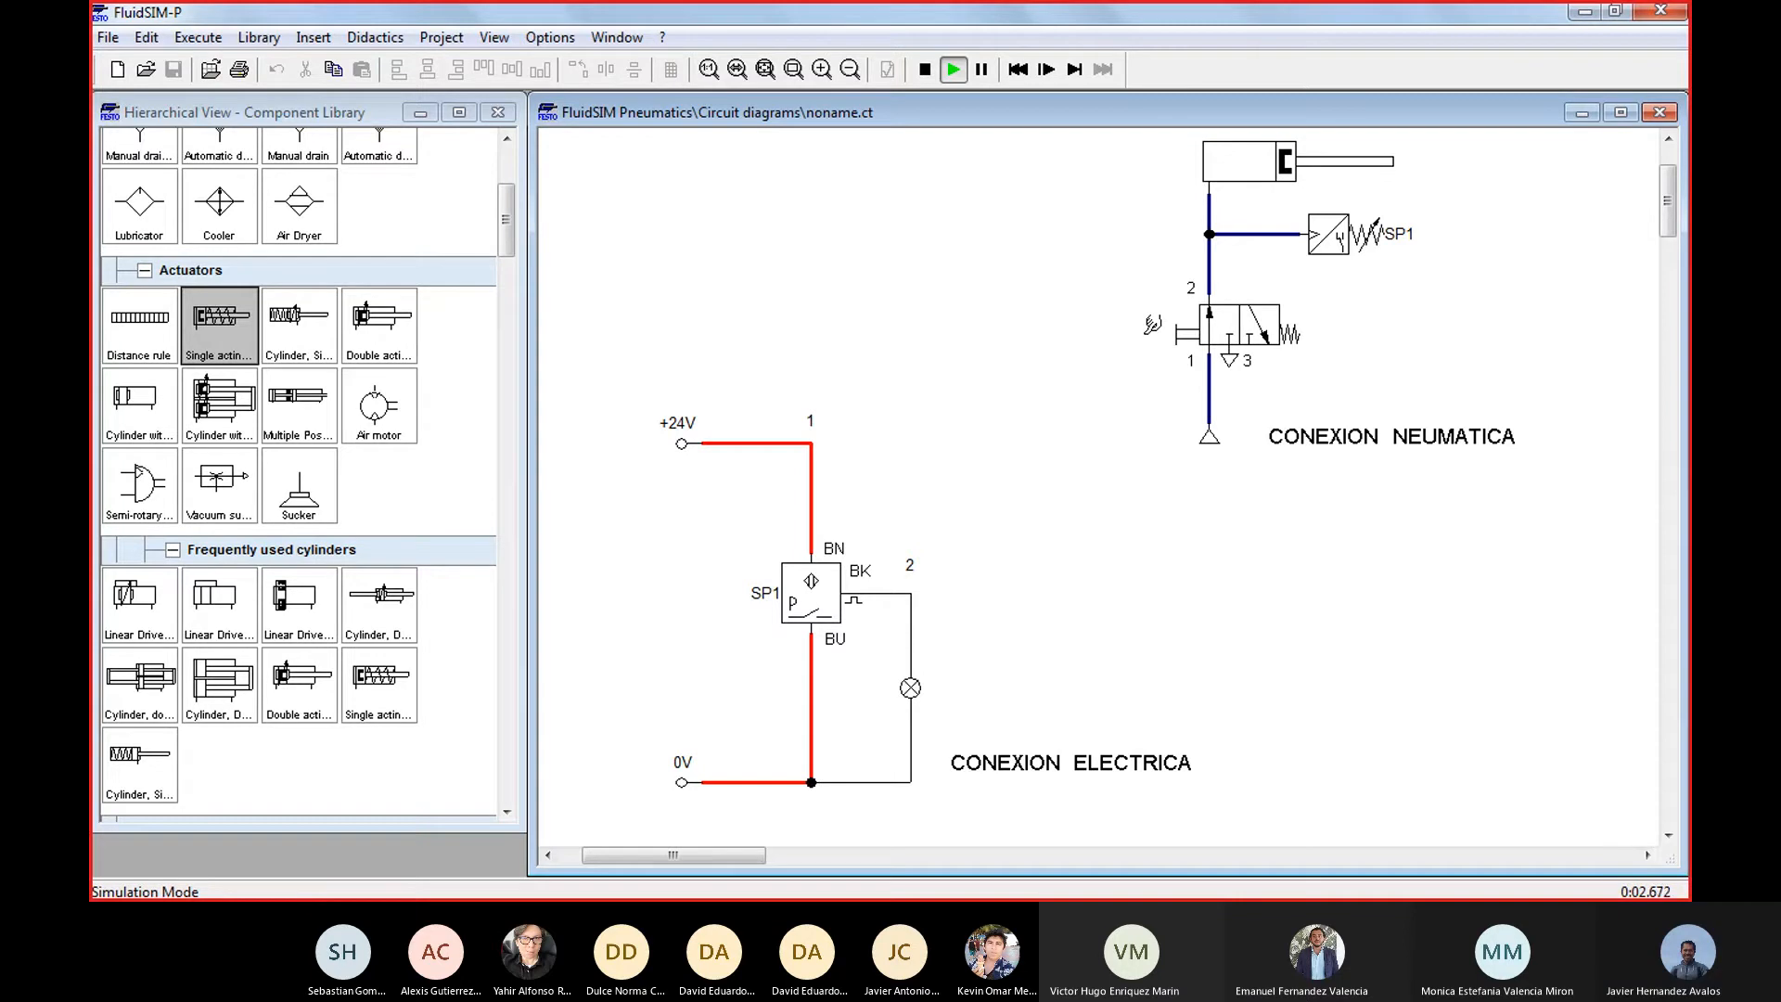
pyautogui.click(1151, 324)
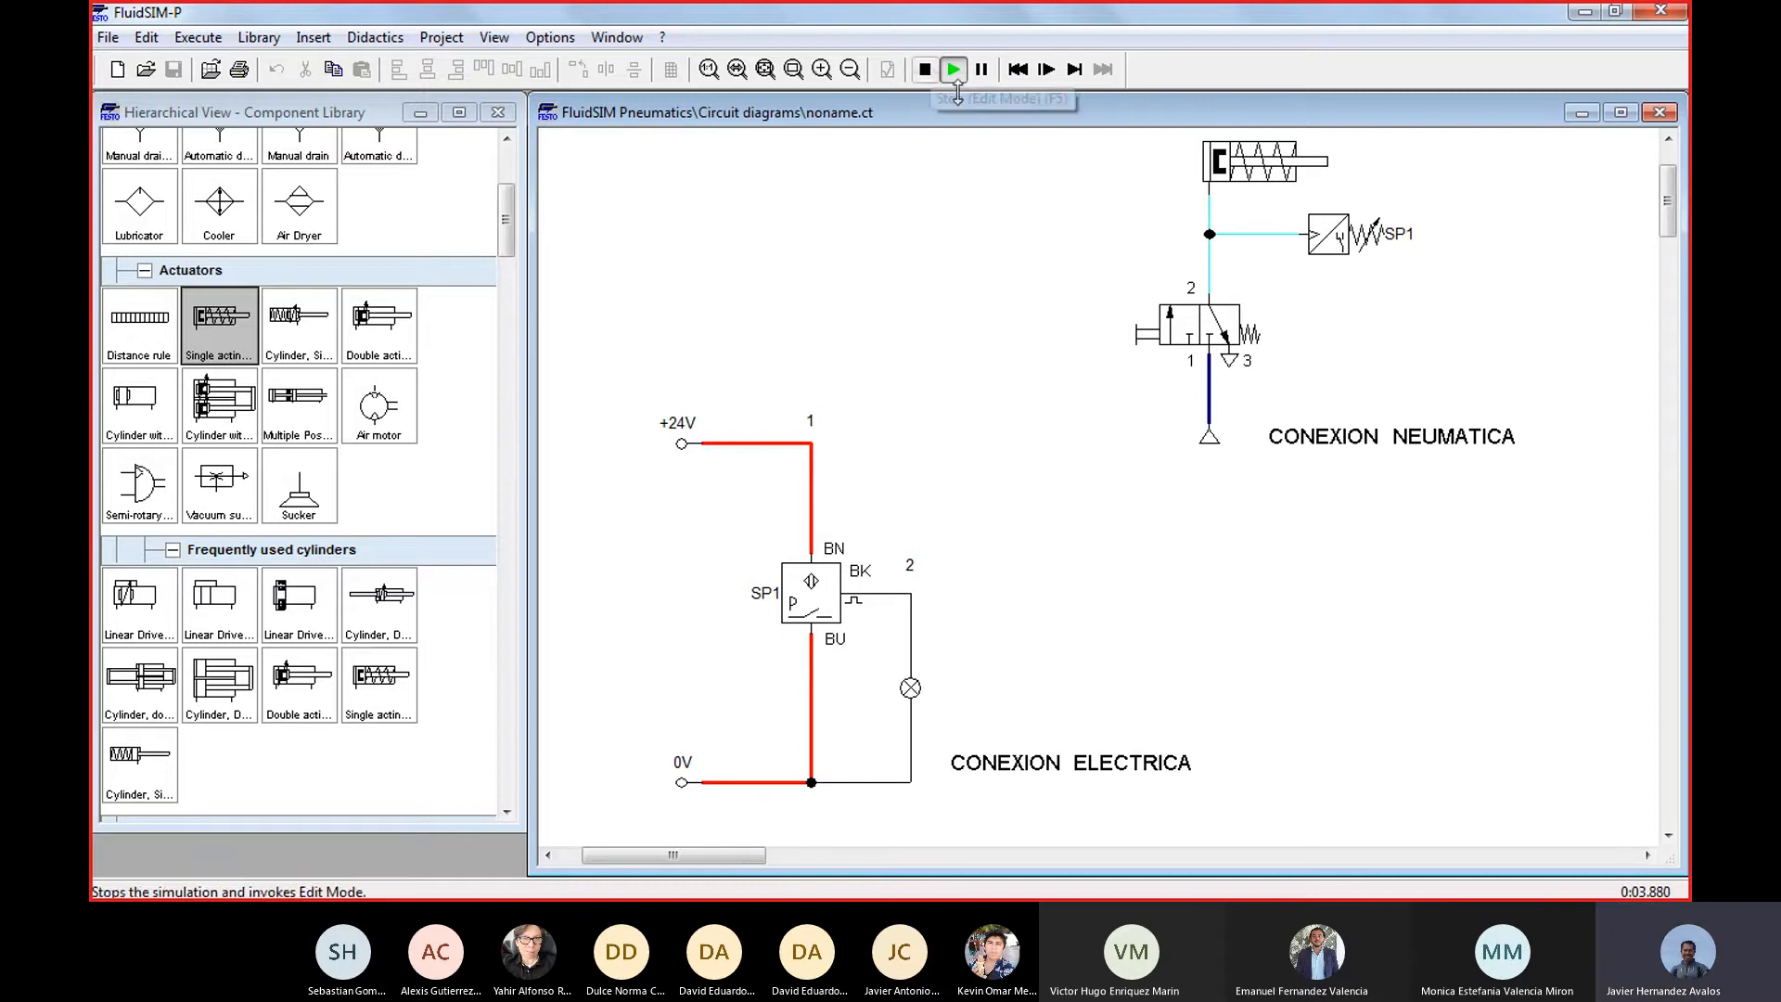
# Set SP1's switching pressure to 5.5 bar, and test it by actuating and releasing the manual valve before stopping the simulation
pyautogui.doubleClick(1330, 236)
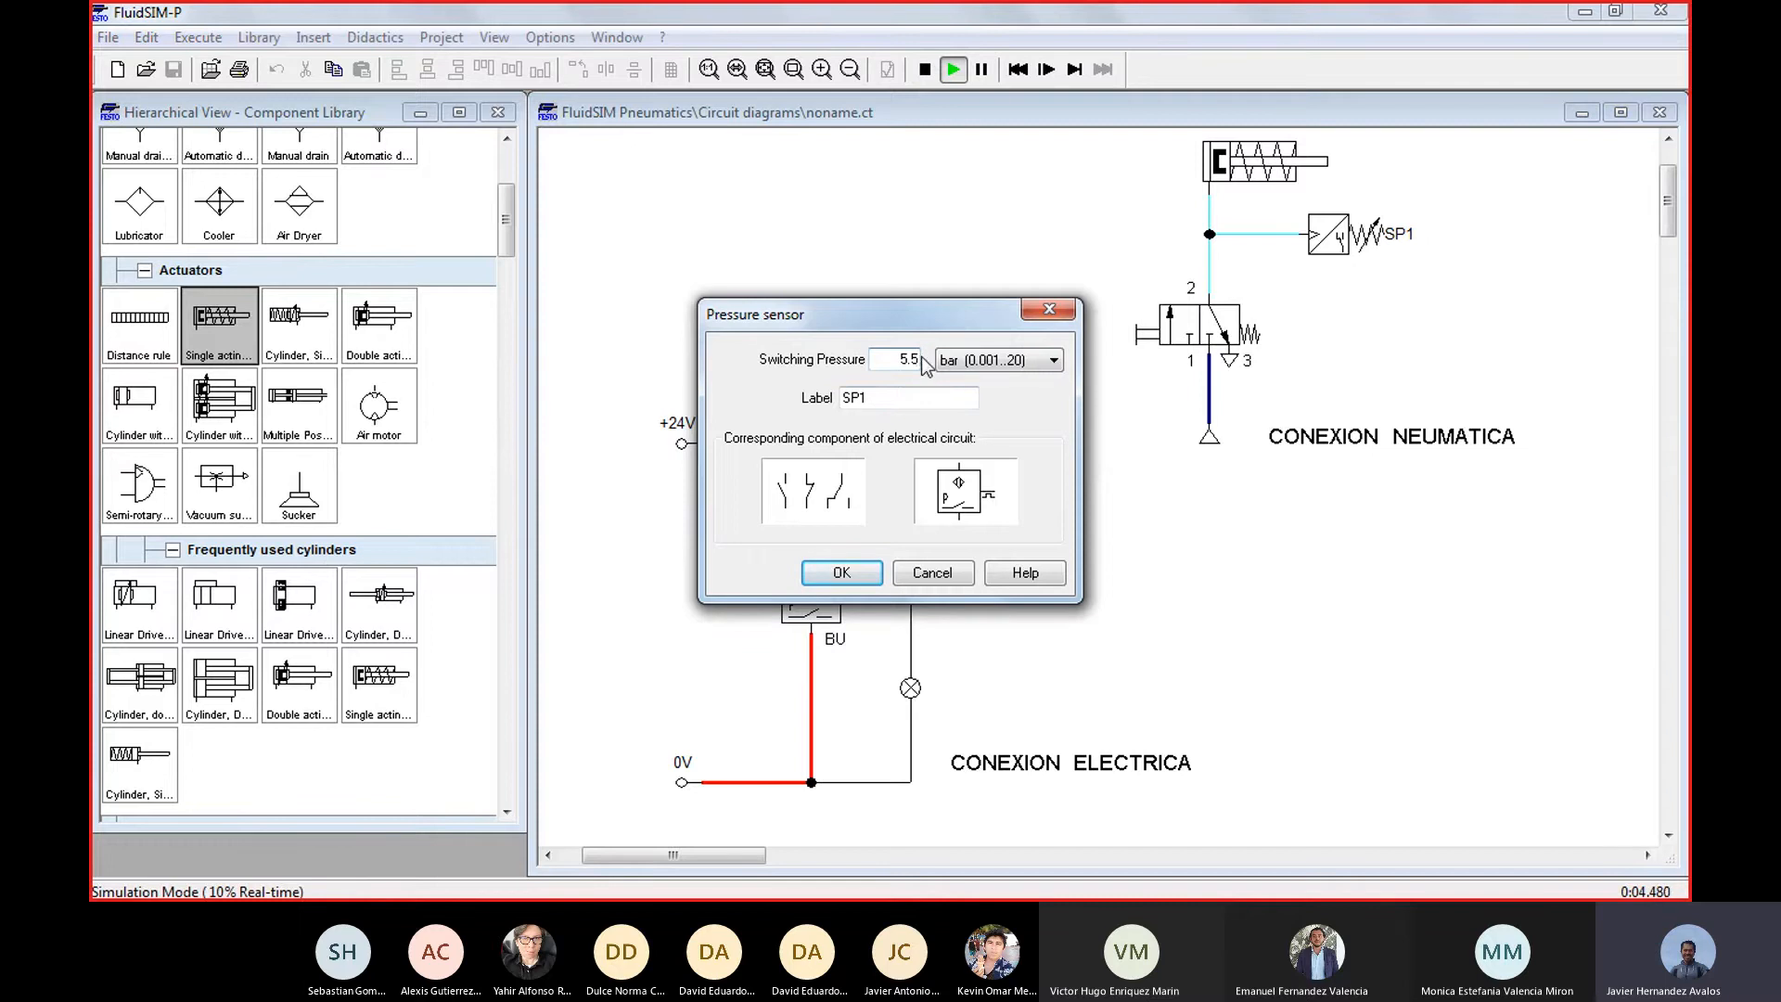
pyautogui.click(842, 574)
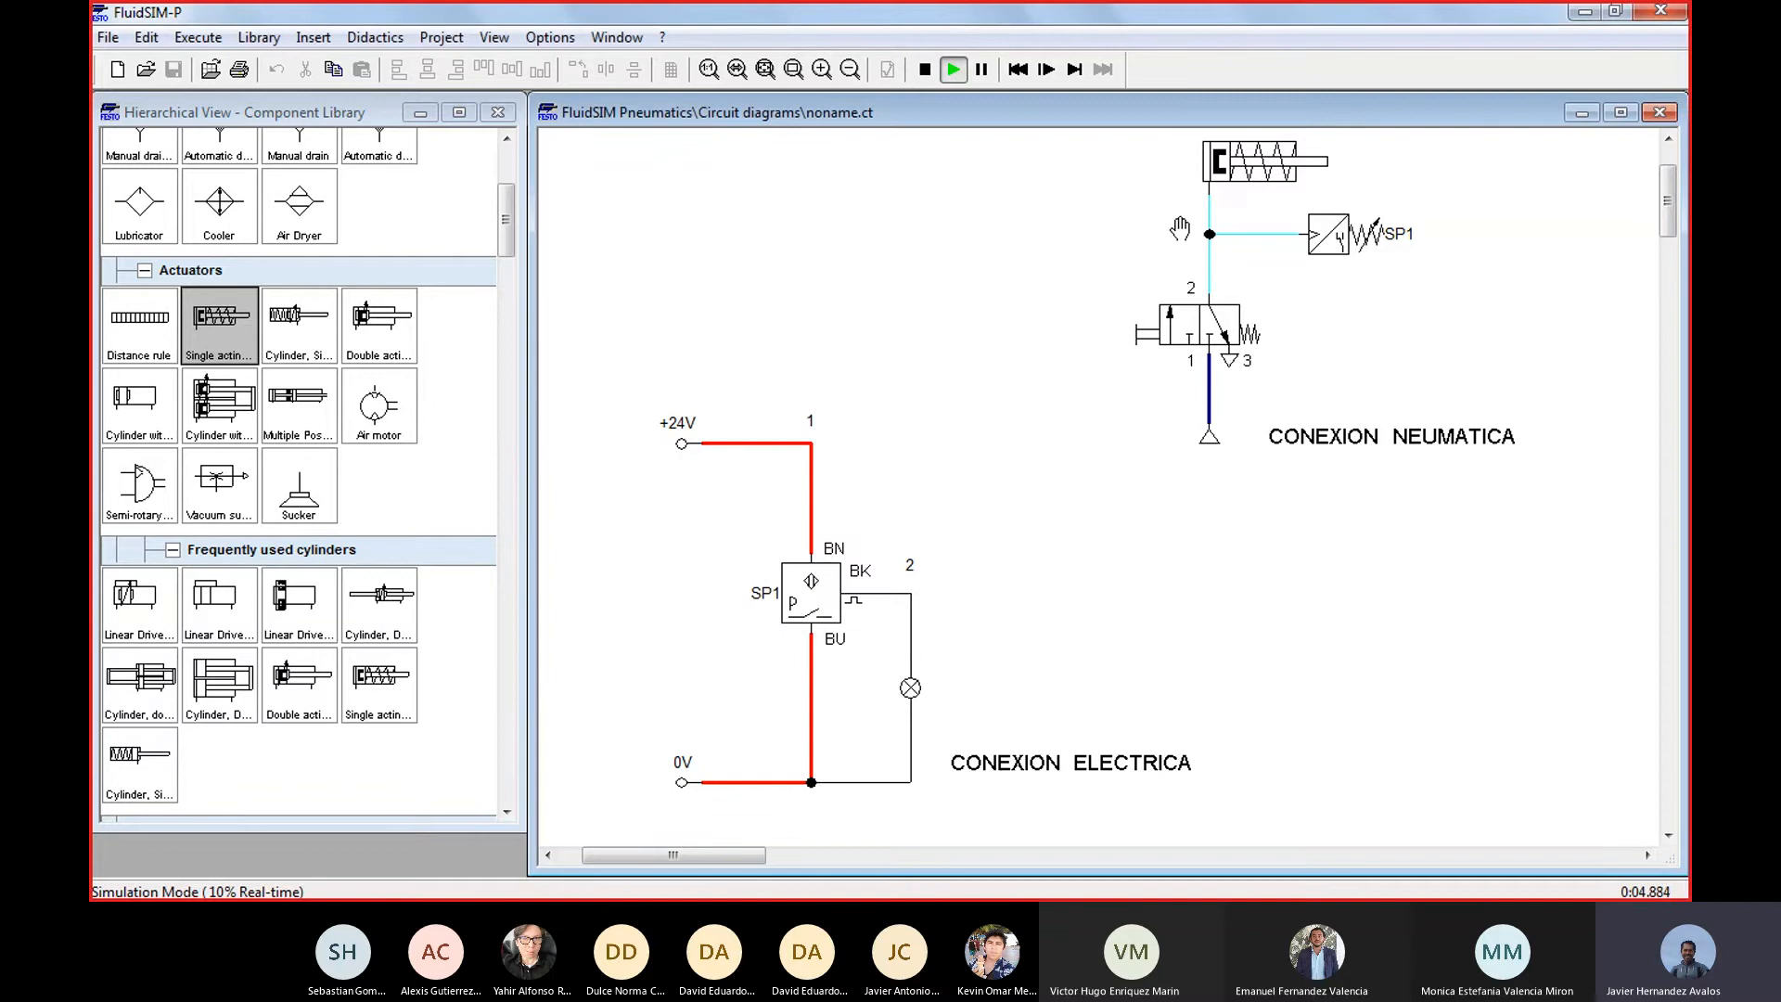
pyautogui.click(1159, 320)
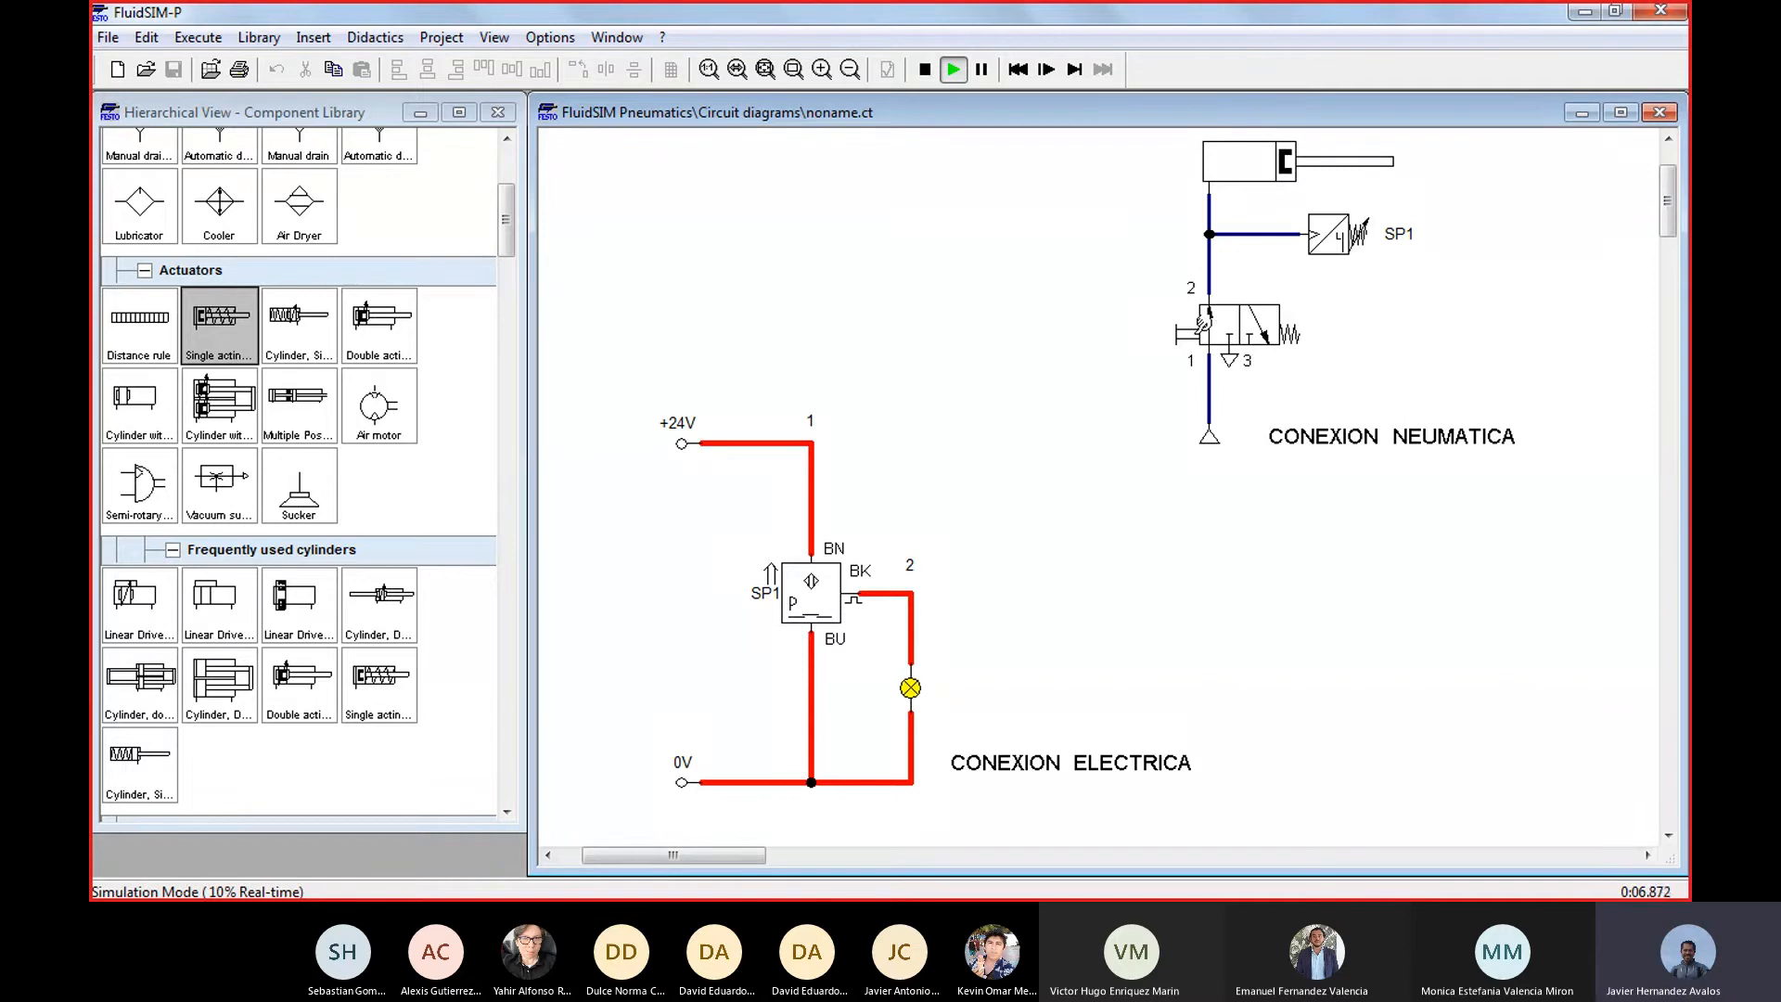
pyautogui.click(1203, 320)
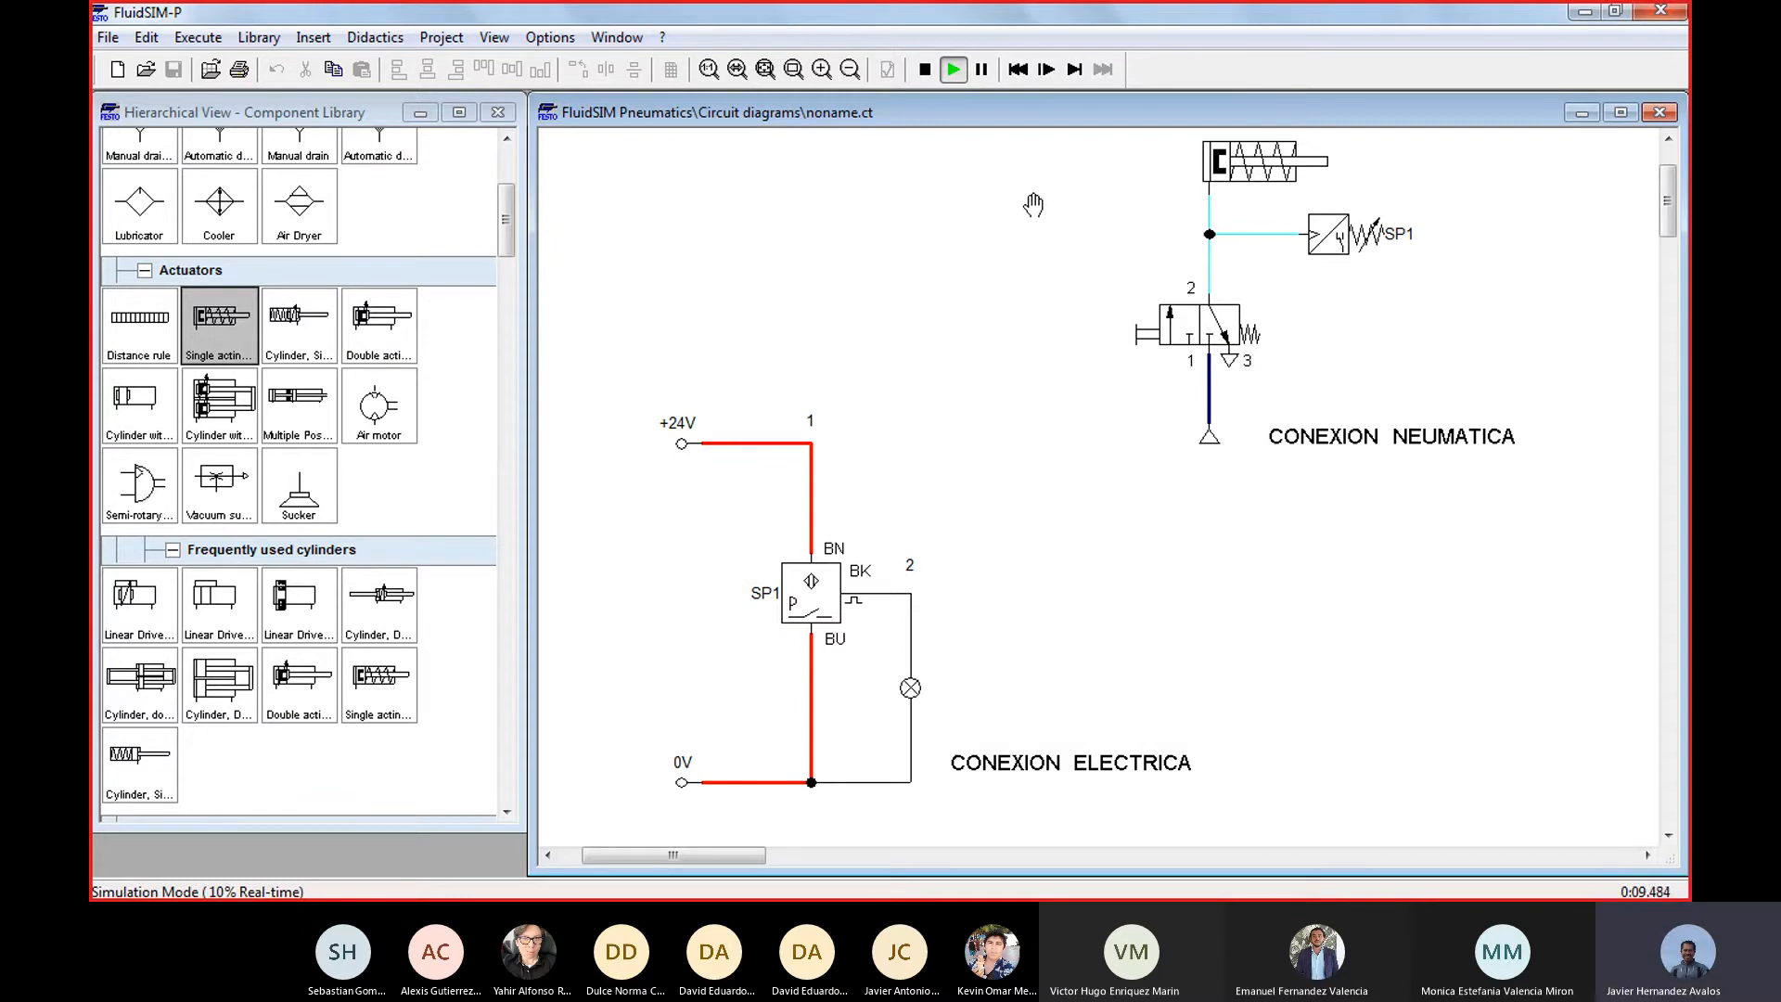
pyautogui.click(924, 69)
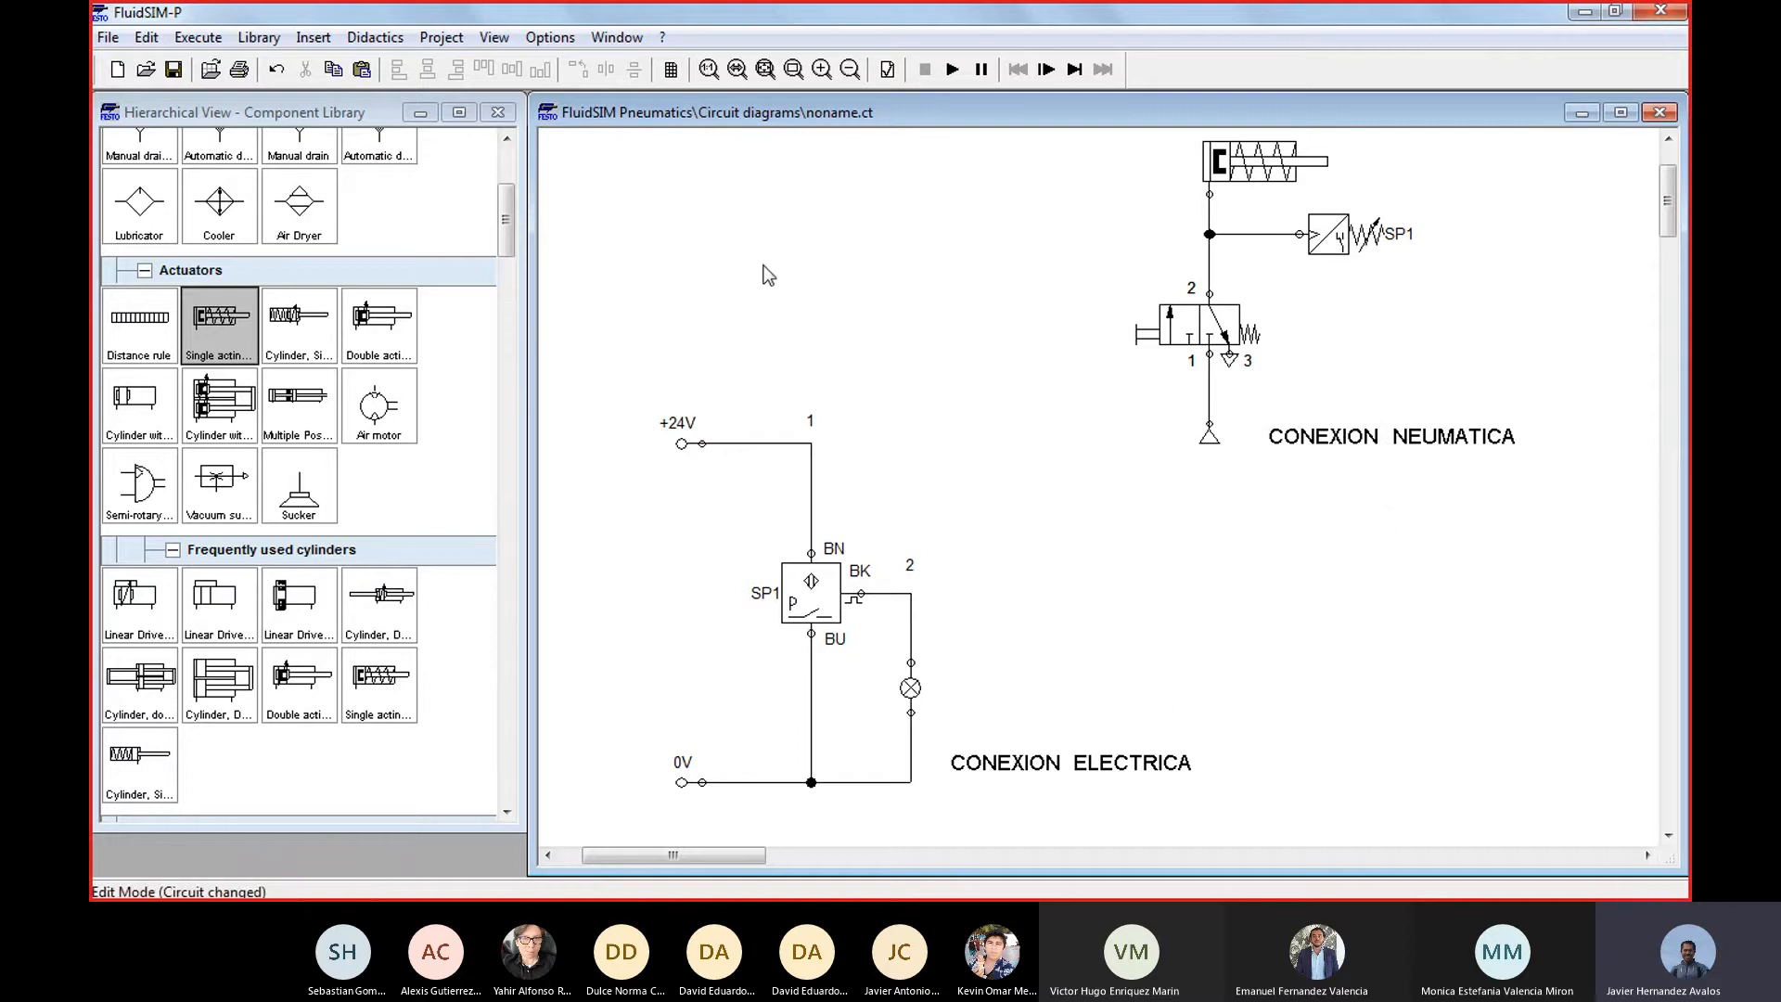
# Create a new circuit diagram and place a +24V terminal with a 0V terminal well below it
pyautogui.moveTo(505, 218); pyautogui.dragTo(507, 183)
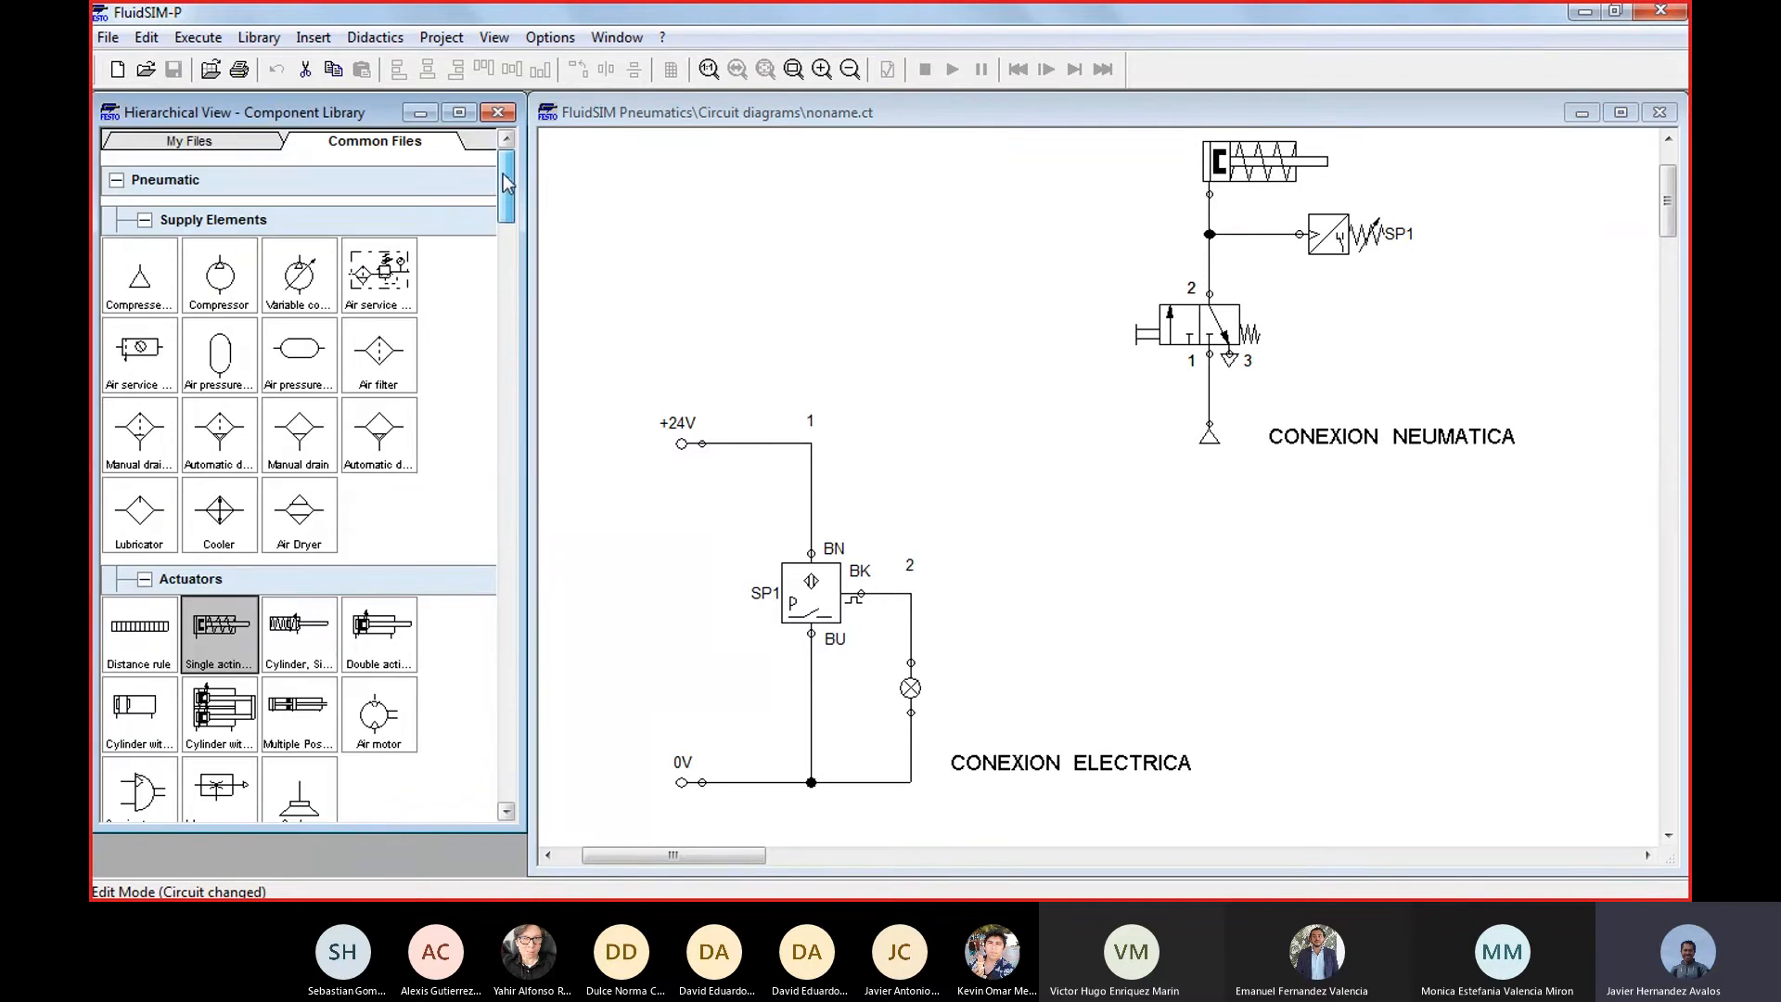
pyautogui.click(118, 69)
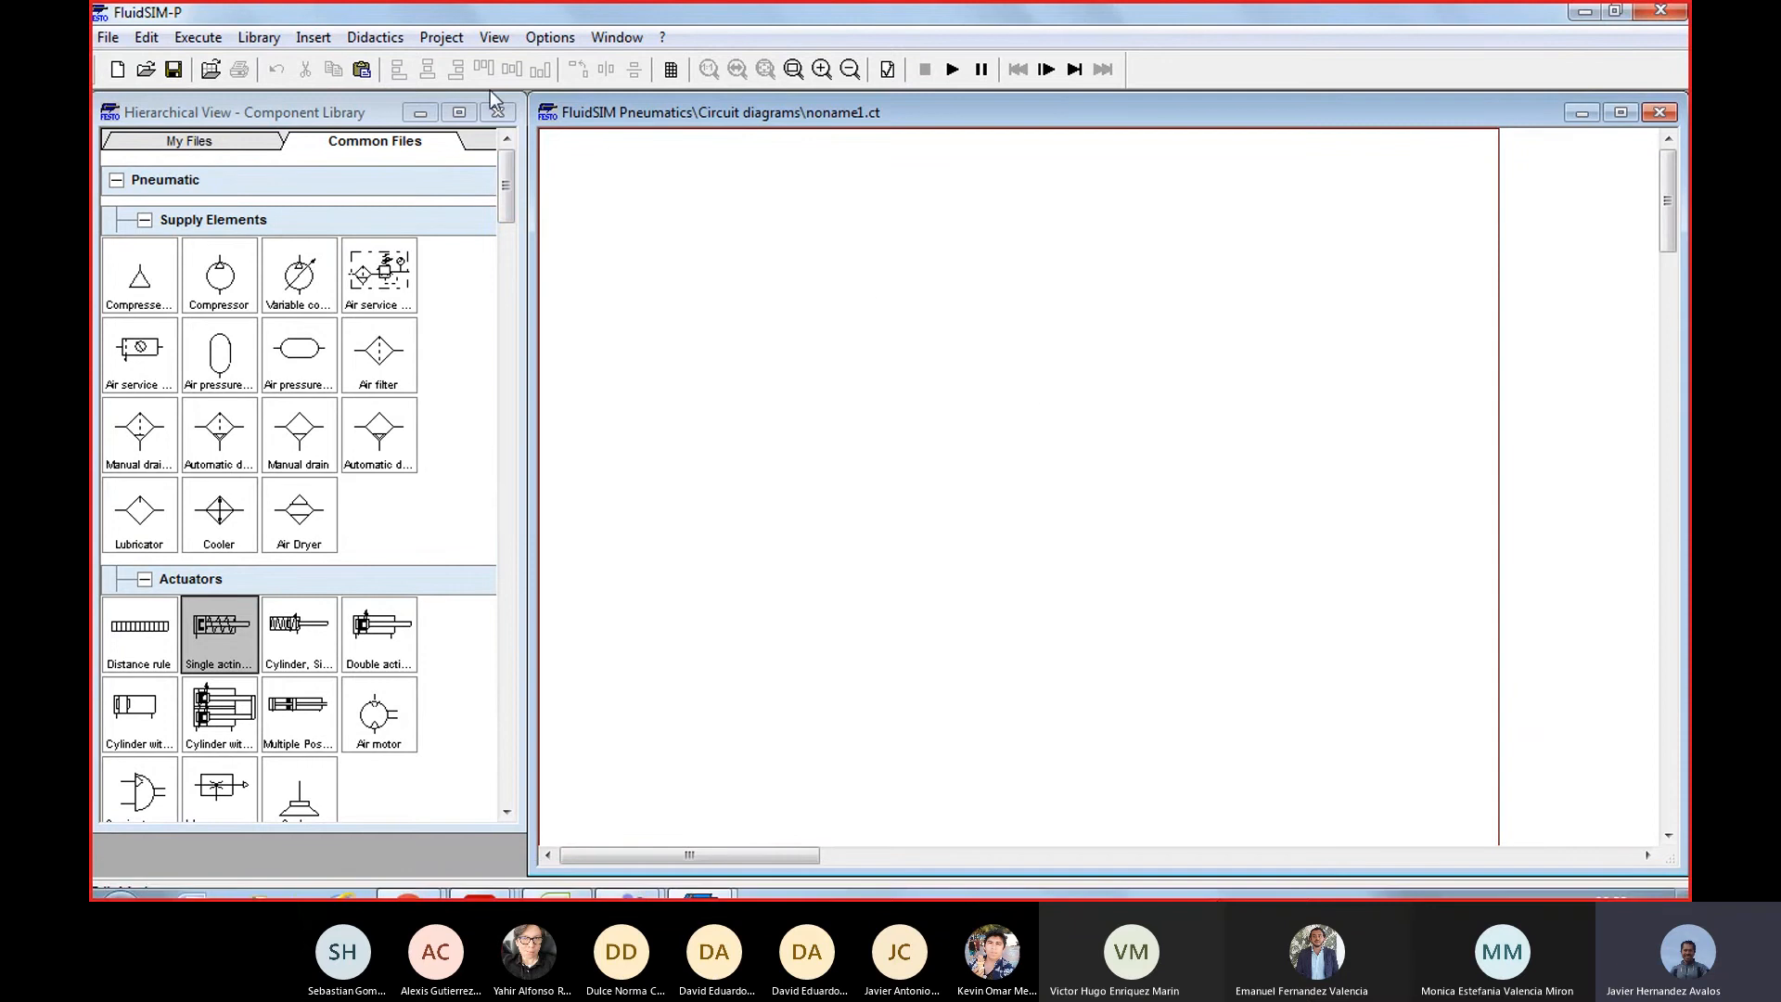
pyautogui.moveTo(503, 169); pyautogui.dragTo(467, 533)
pyautogui.moveTo(219, 347); pyautogui.dragTo(660, 200)
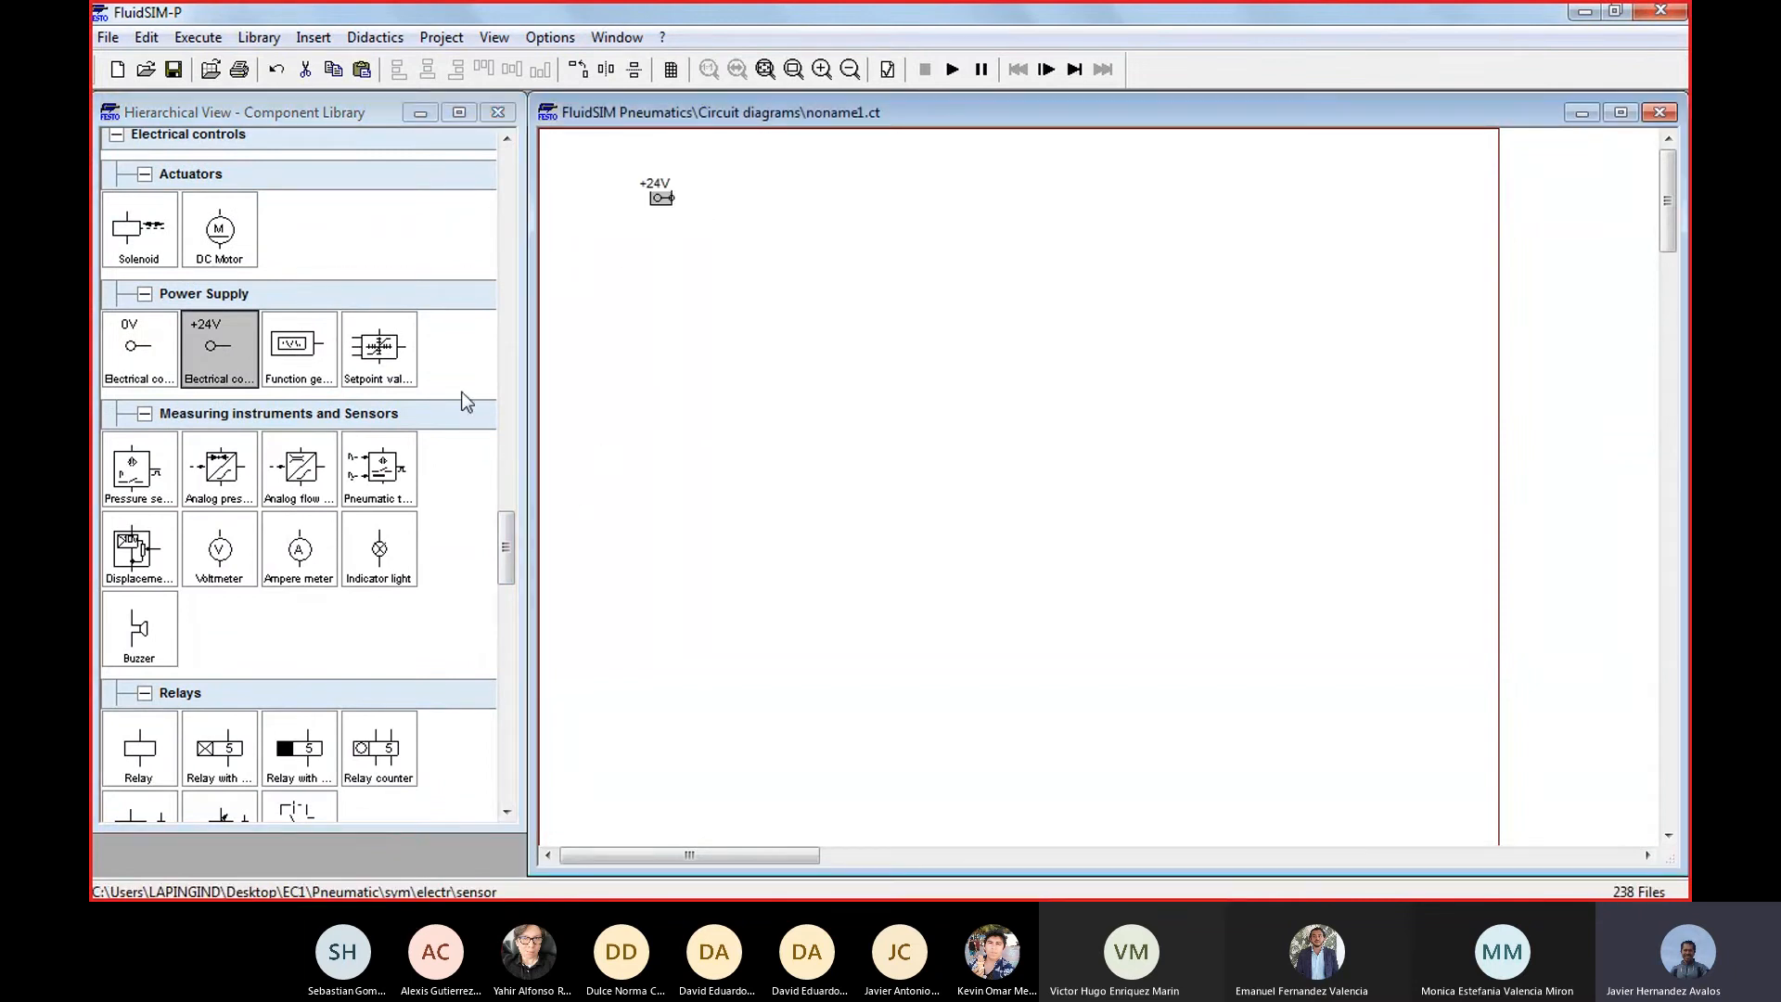
pyautogui.moveTo(153, 357); pyautogui.dragTo(663, 620)
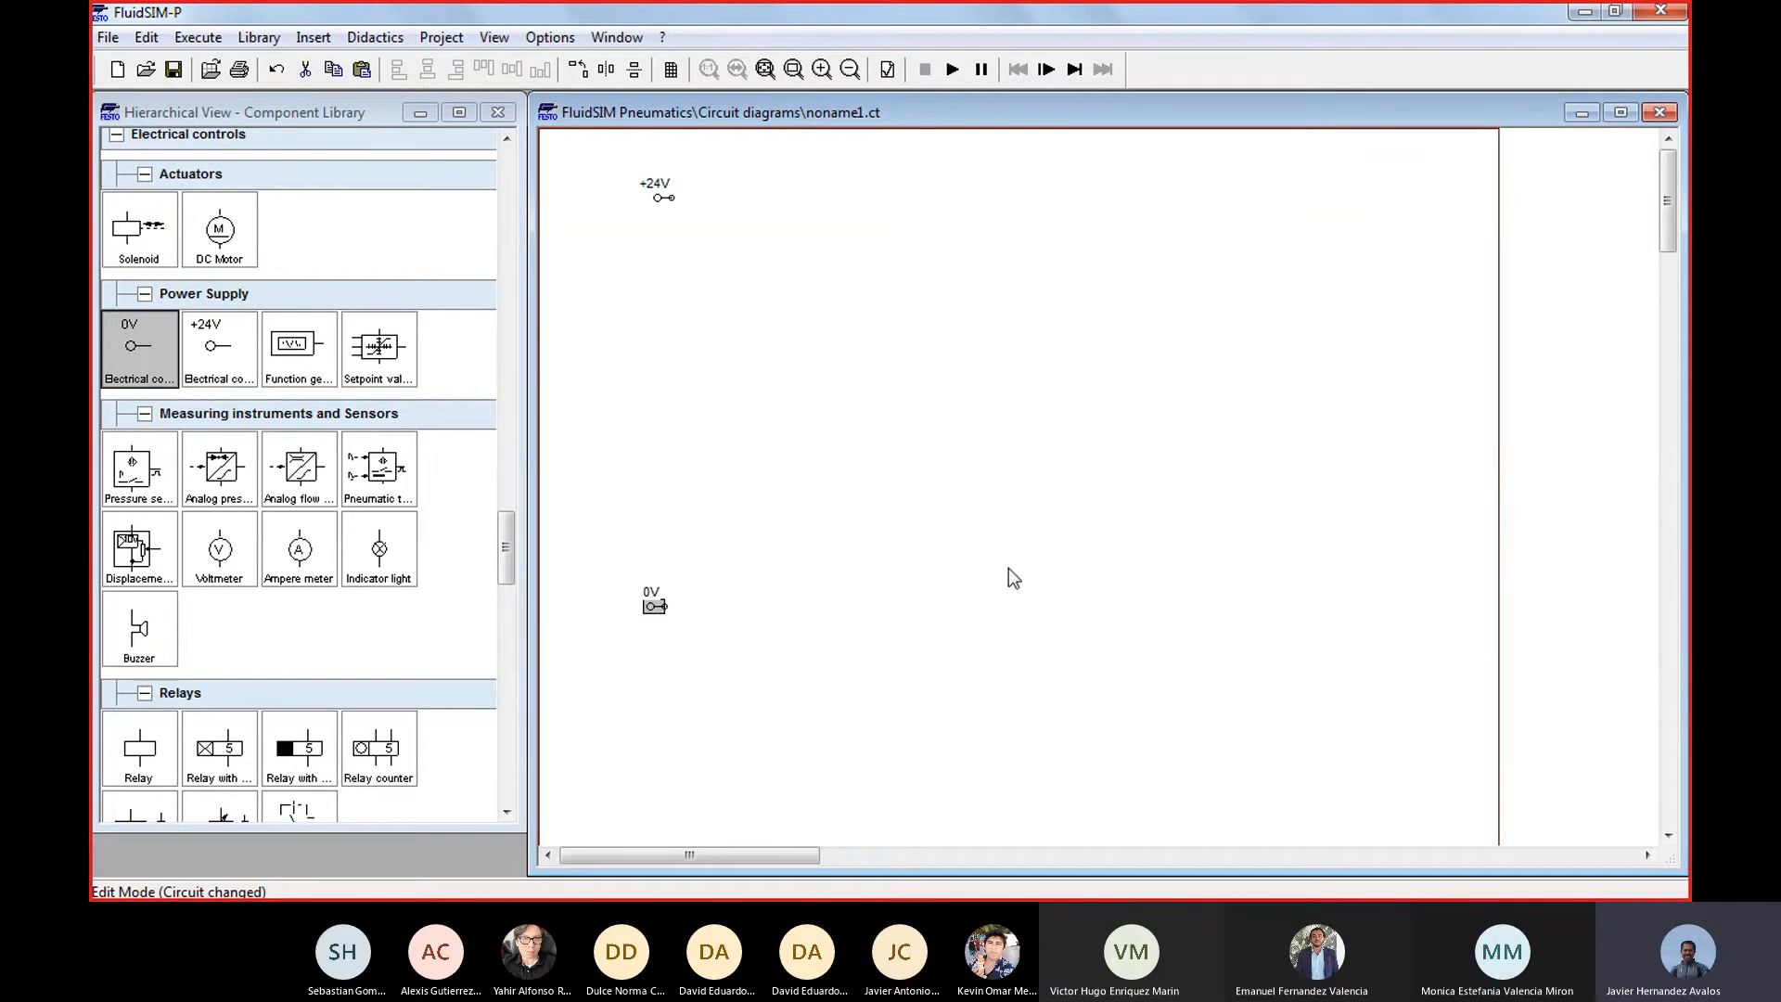
# Reposition the +24V and 0V terminals so they line up vertically near the left edge of the diagram
pyautogui.scroll(1, 1010, 567)
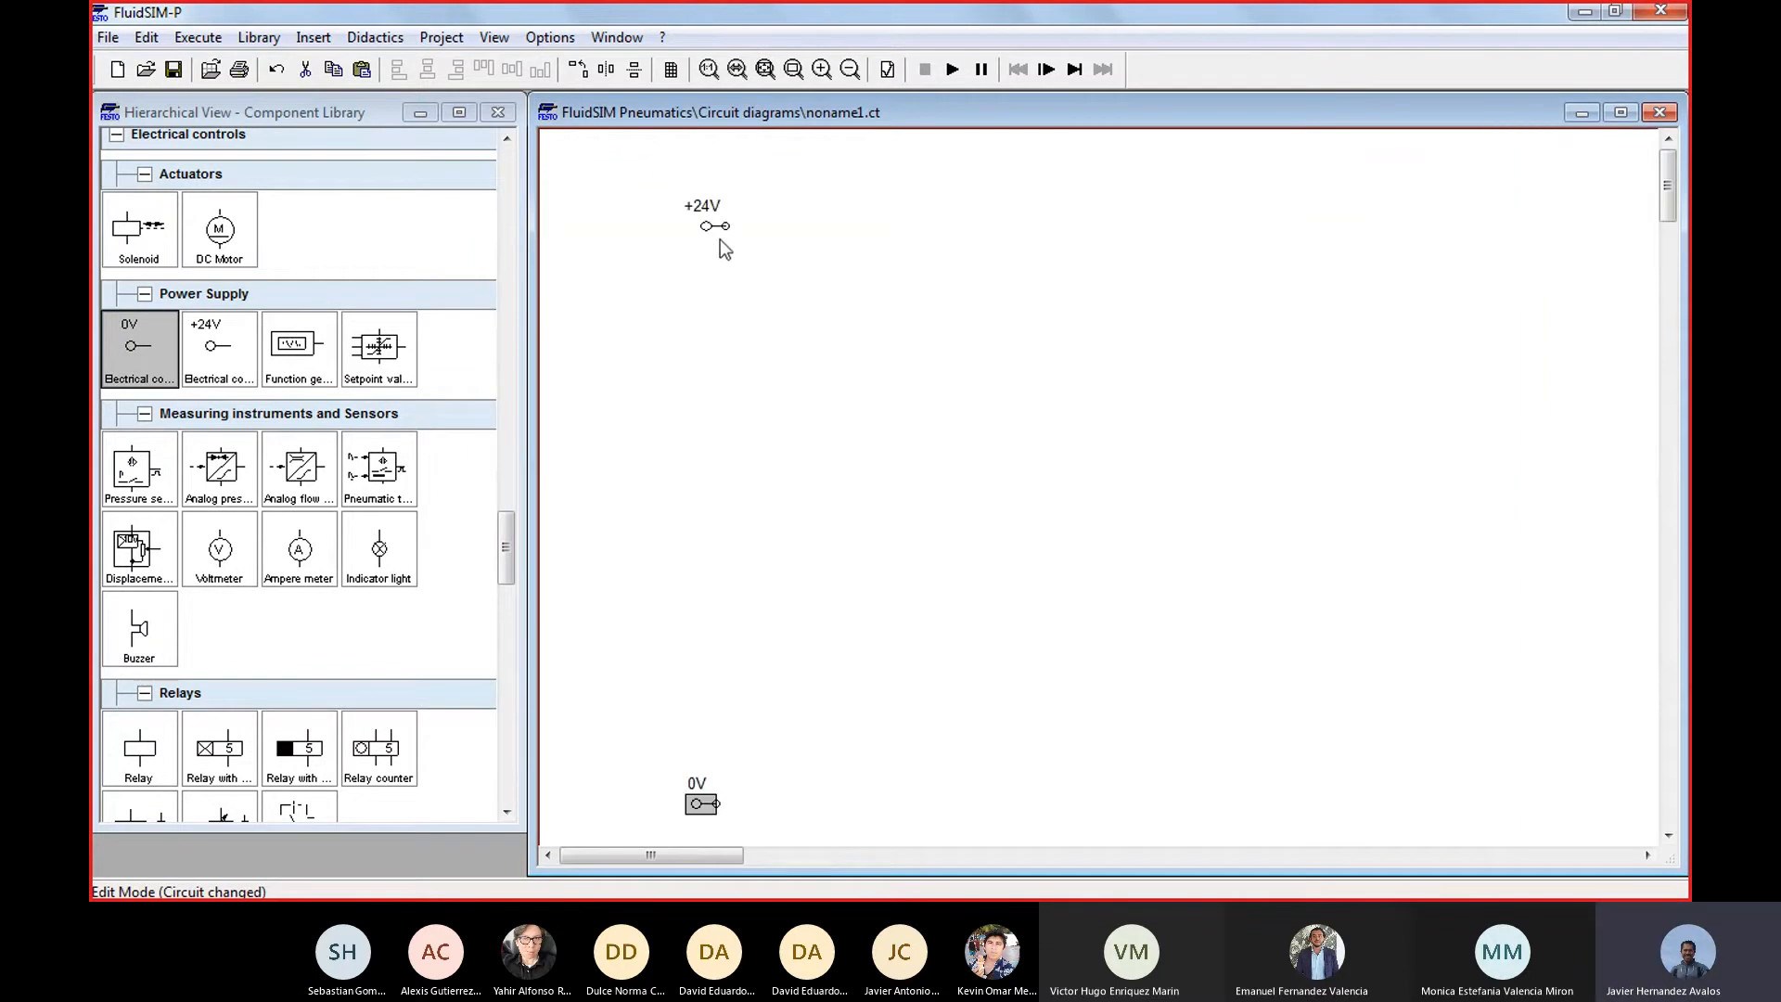
pyautogui.moveTo(710, 226); pyautogui.dragTo(656, 237)
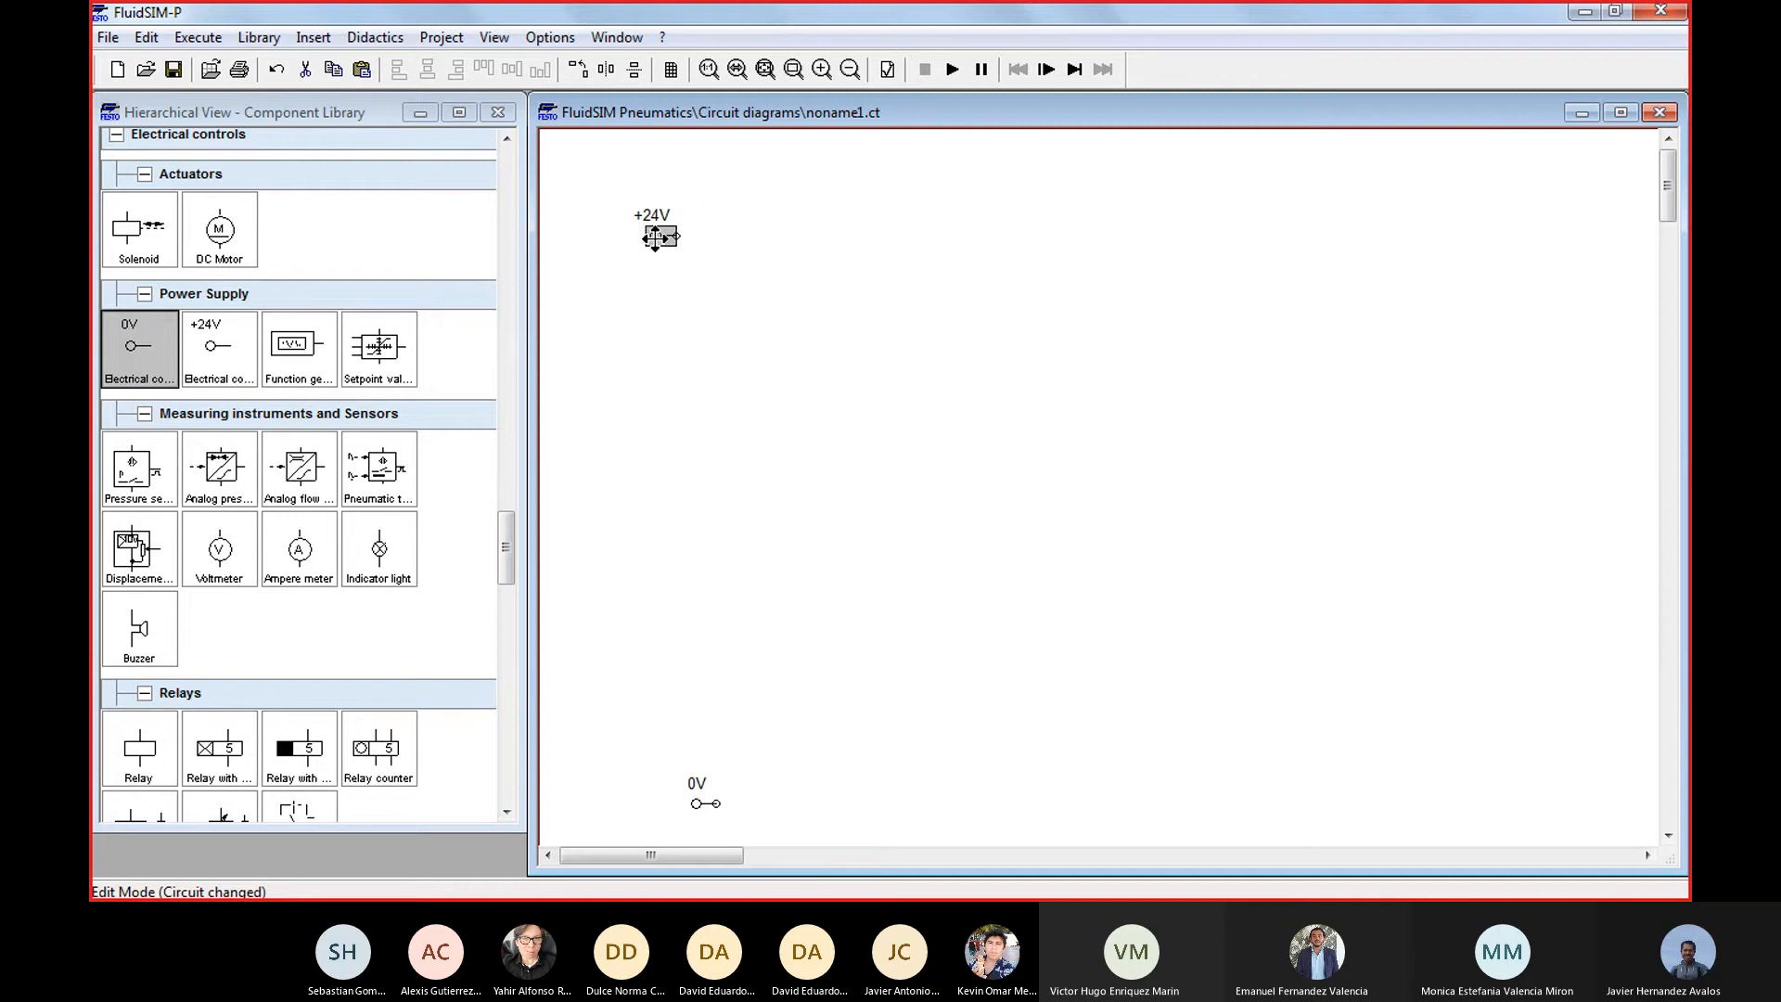
pyautogui.click(691, 804)
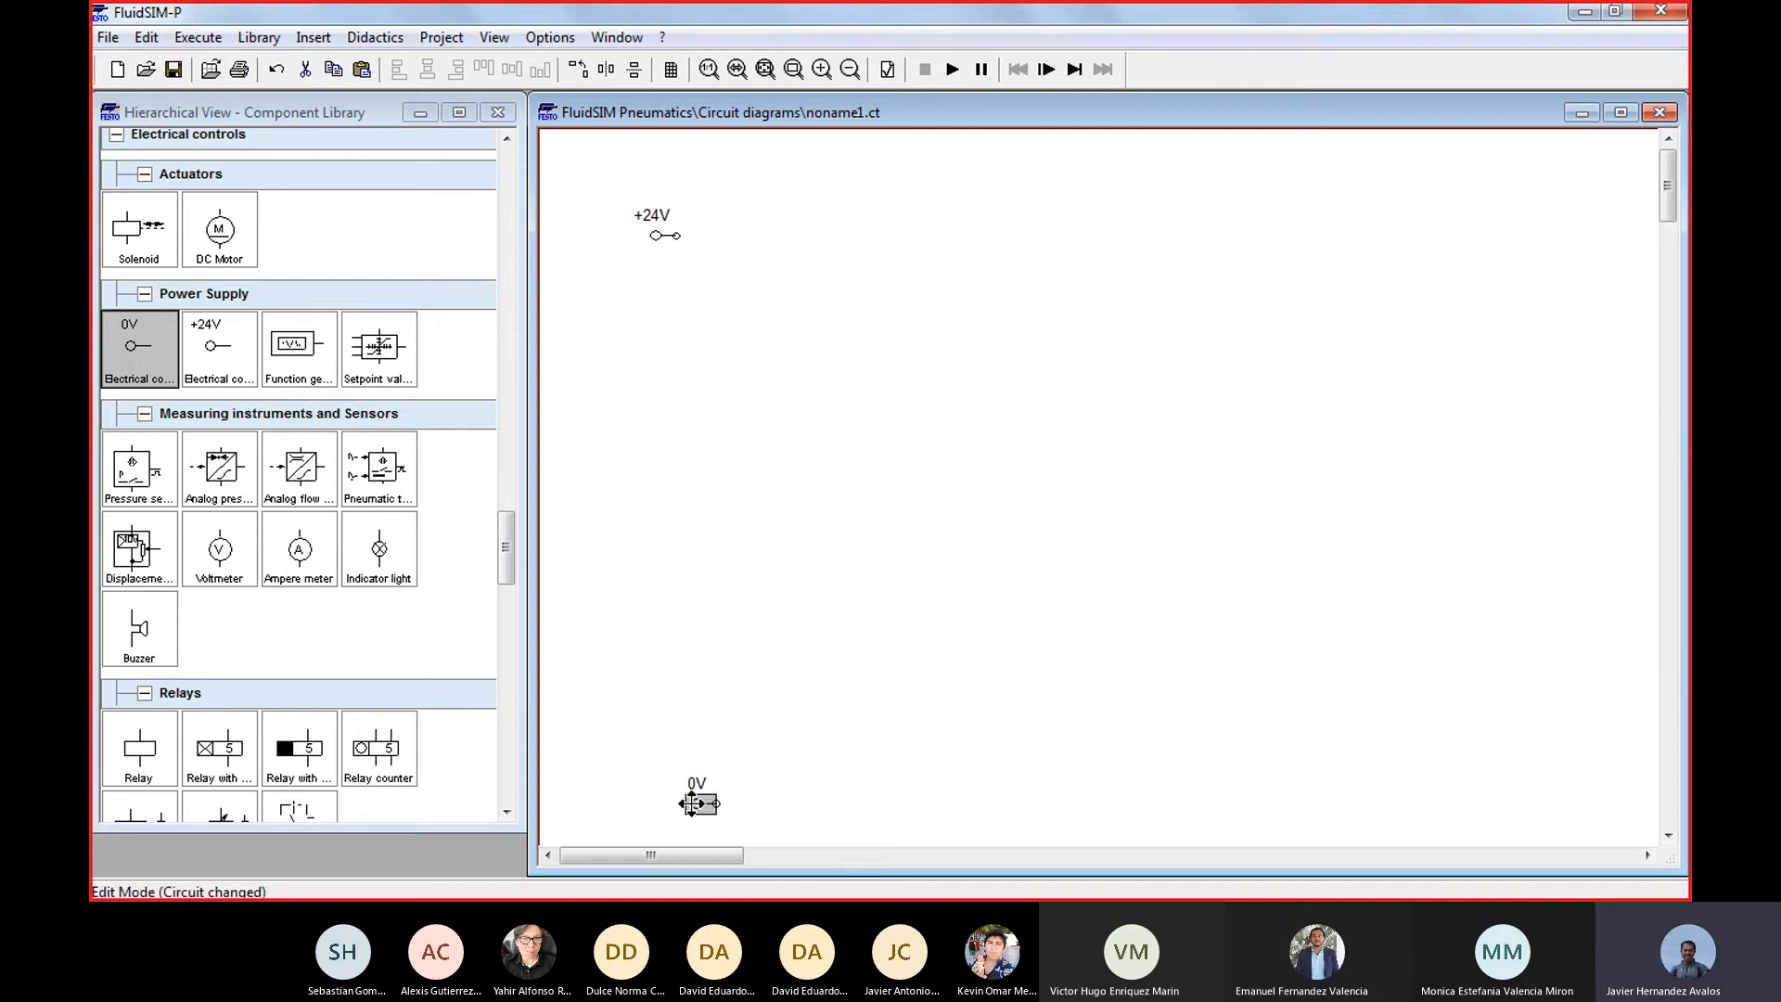
pyautogui.moveTo(691, 803); pyautogui.dragTo(658, 764)
pyautogui.click(775, 628)
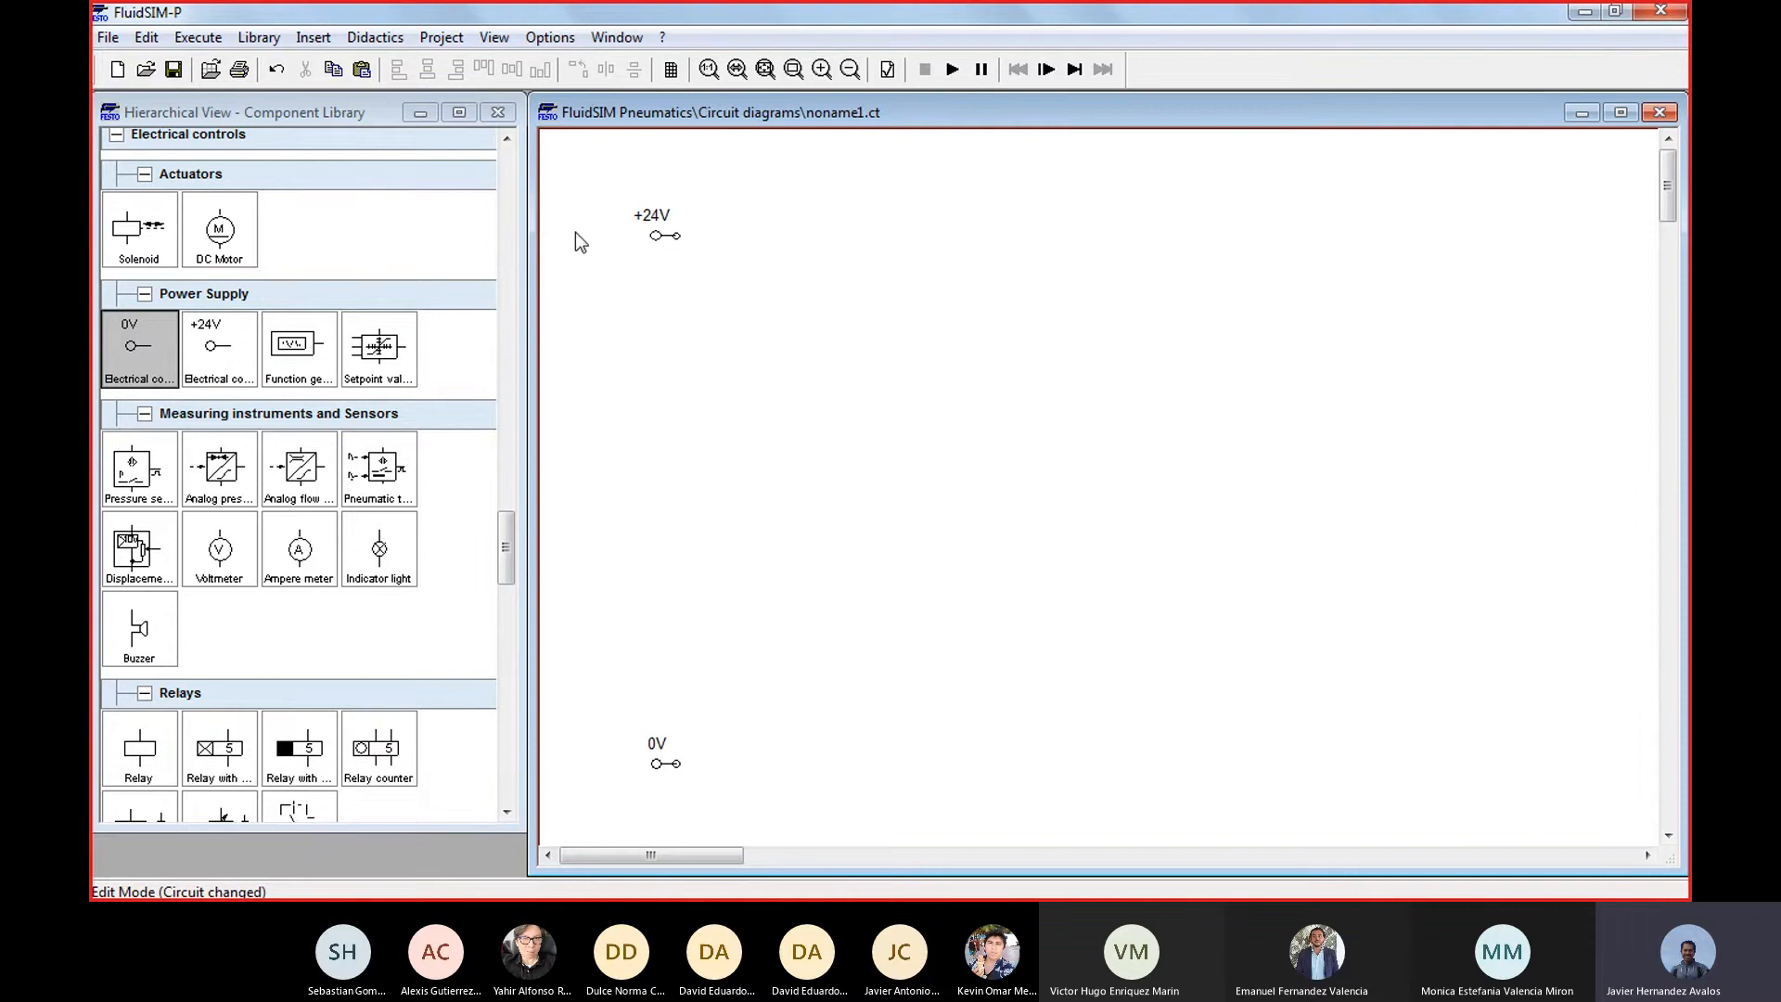
pyautogui.moveTo(611, 179); pyautogui.dragTo(1000, 404)
pyautogui.moveTo(590, 186); pyautogui.dragTo(768, 834)
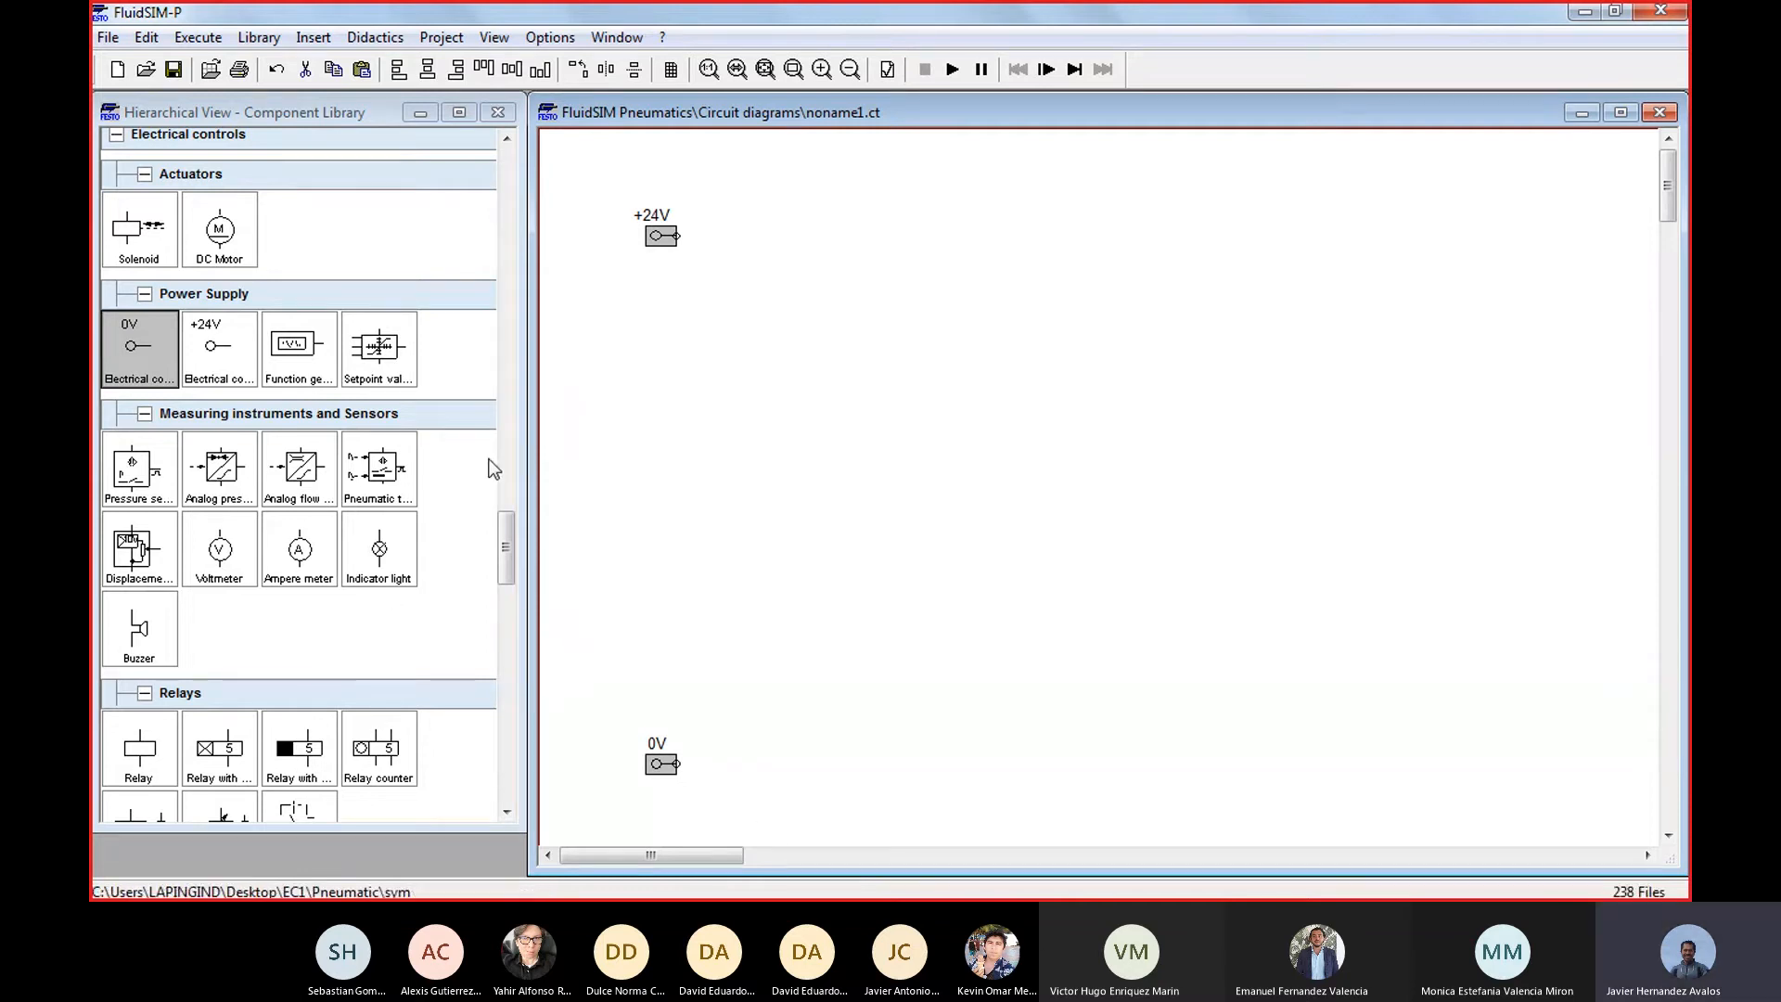
# Place magnetic, inductive and capacitive proximity switches in that order, evenly spaced in a horizontal row between the supply terminals
pyautogui.moveTo(508, 560); pyautogui.dragTo(522, 664)
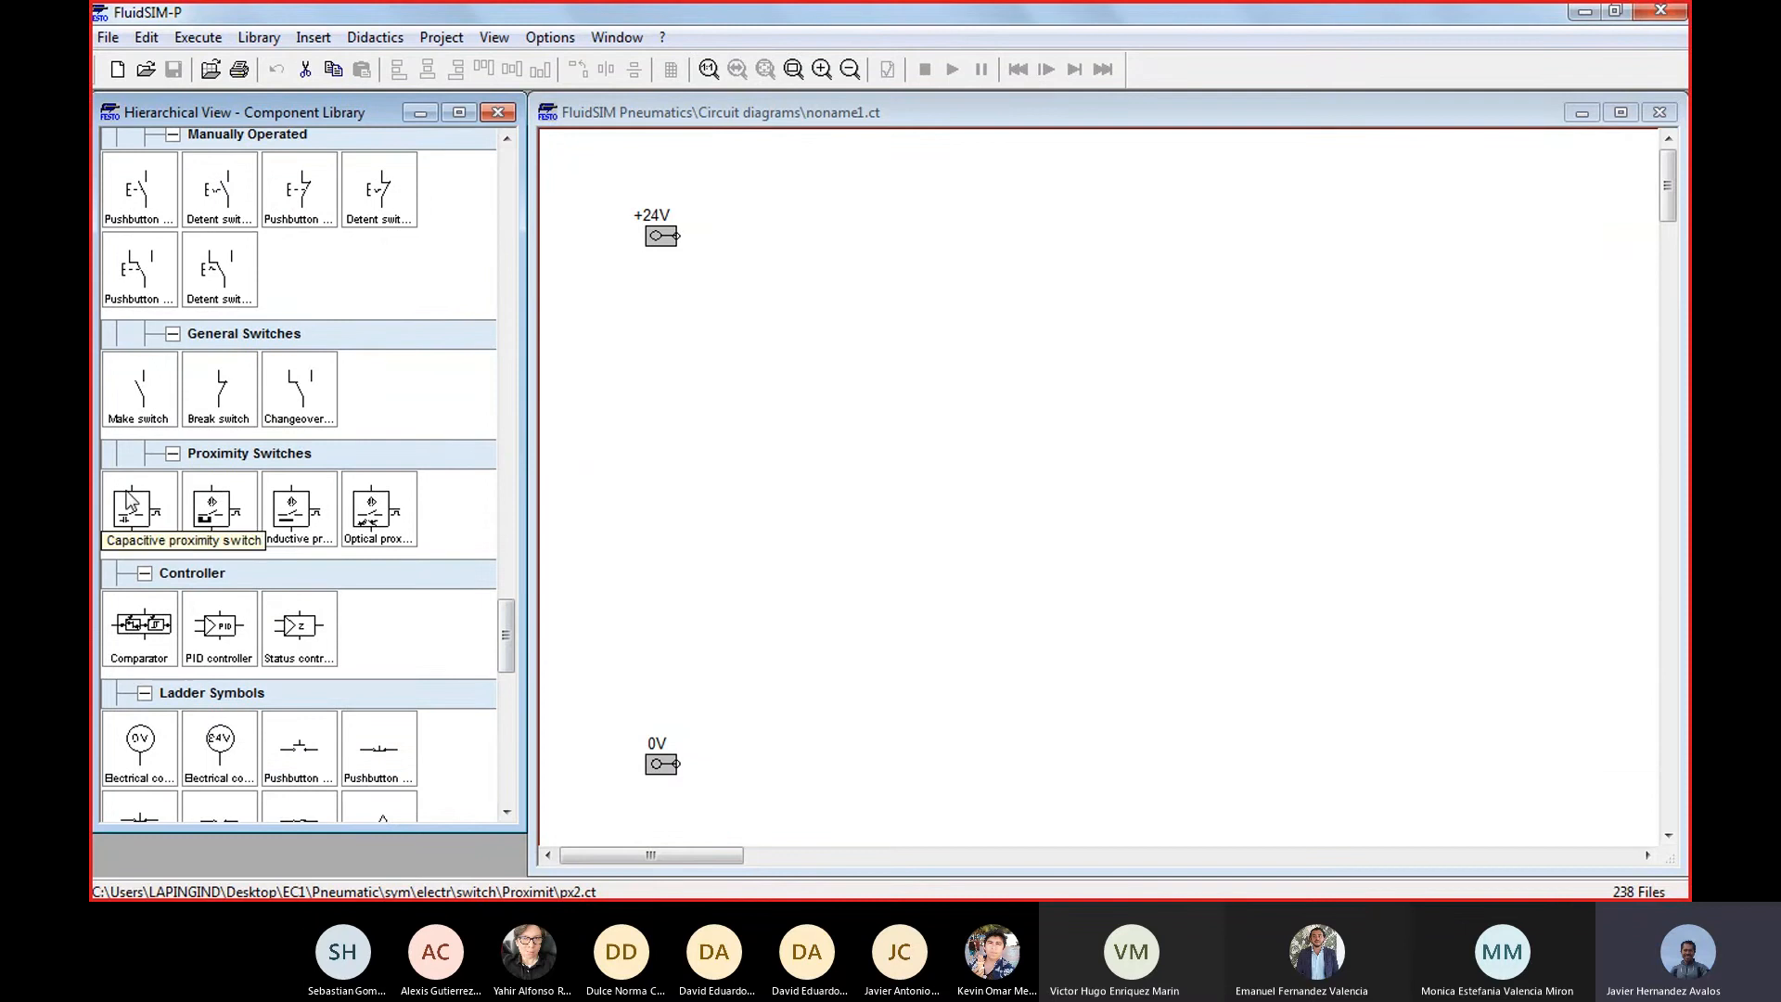
pyautogui.moveTo(130, 501); pyautogui.dragTo(822, 420)
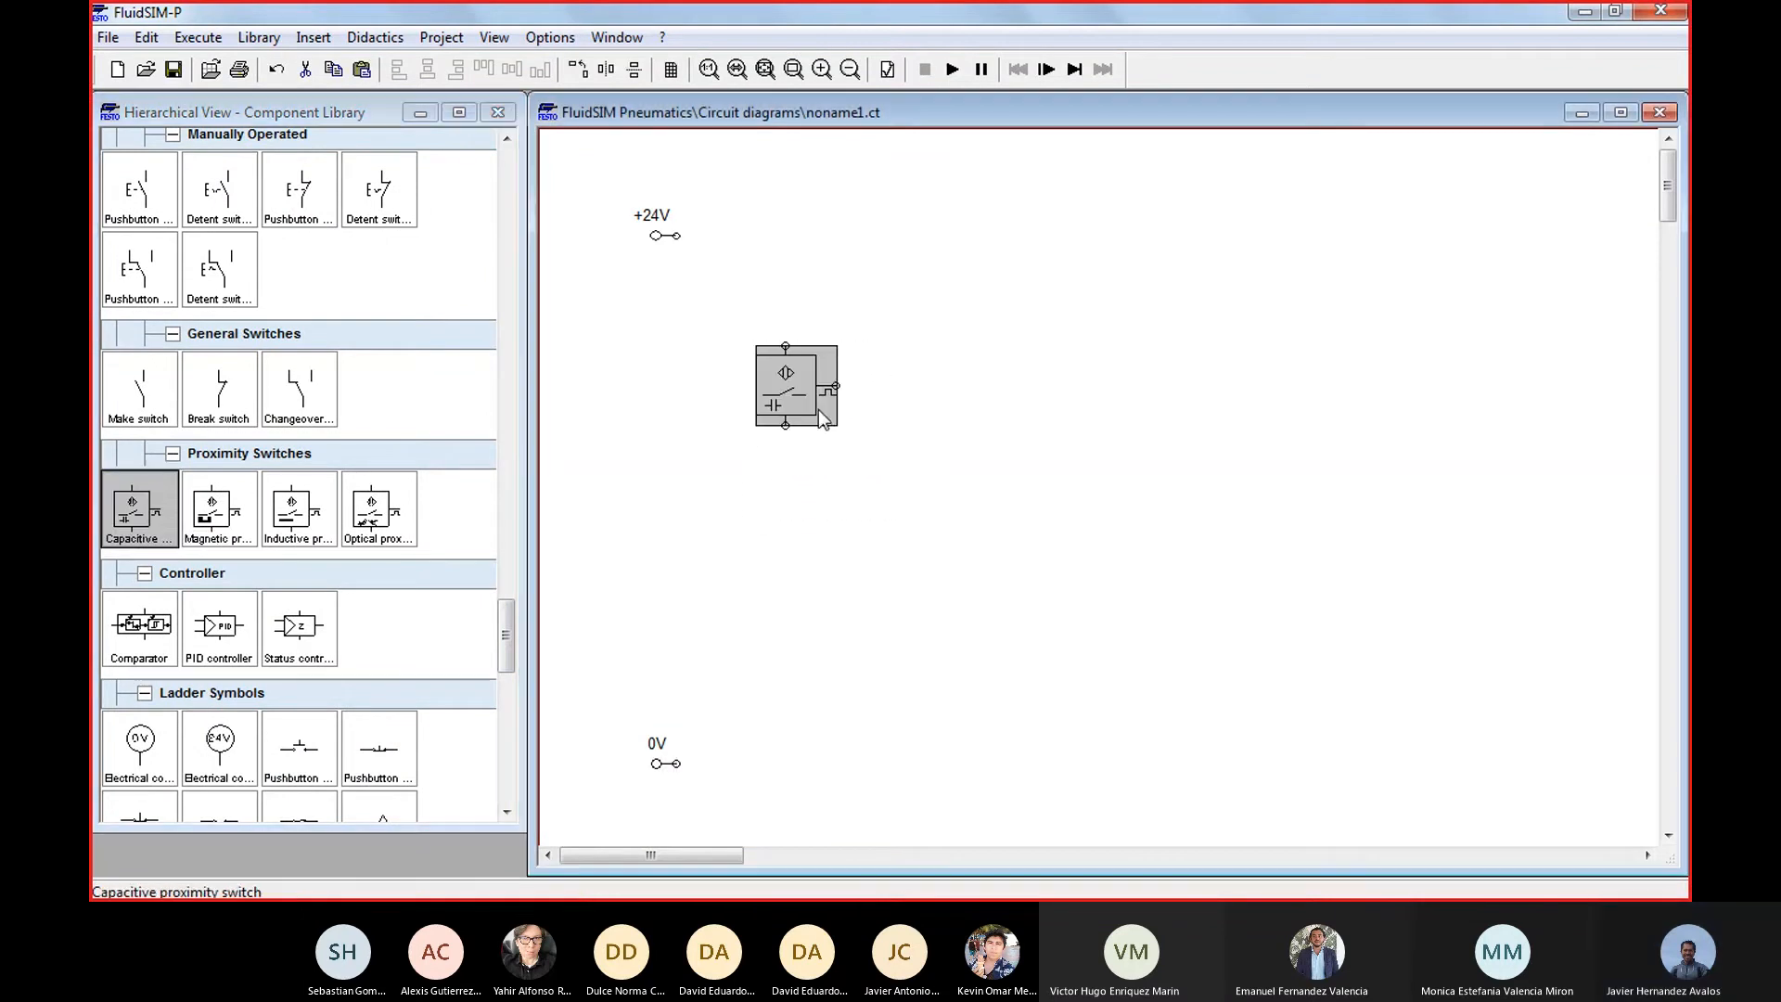
pyautogui.click(223, 513)
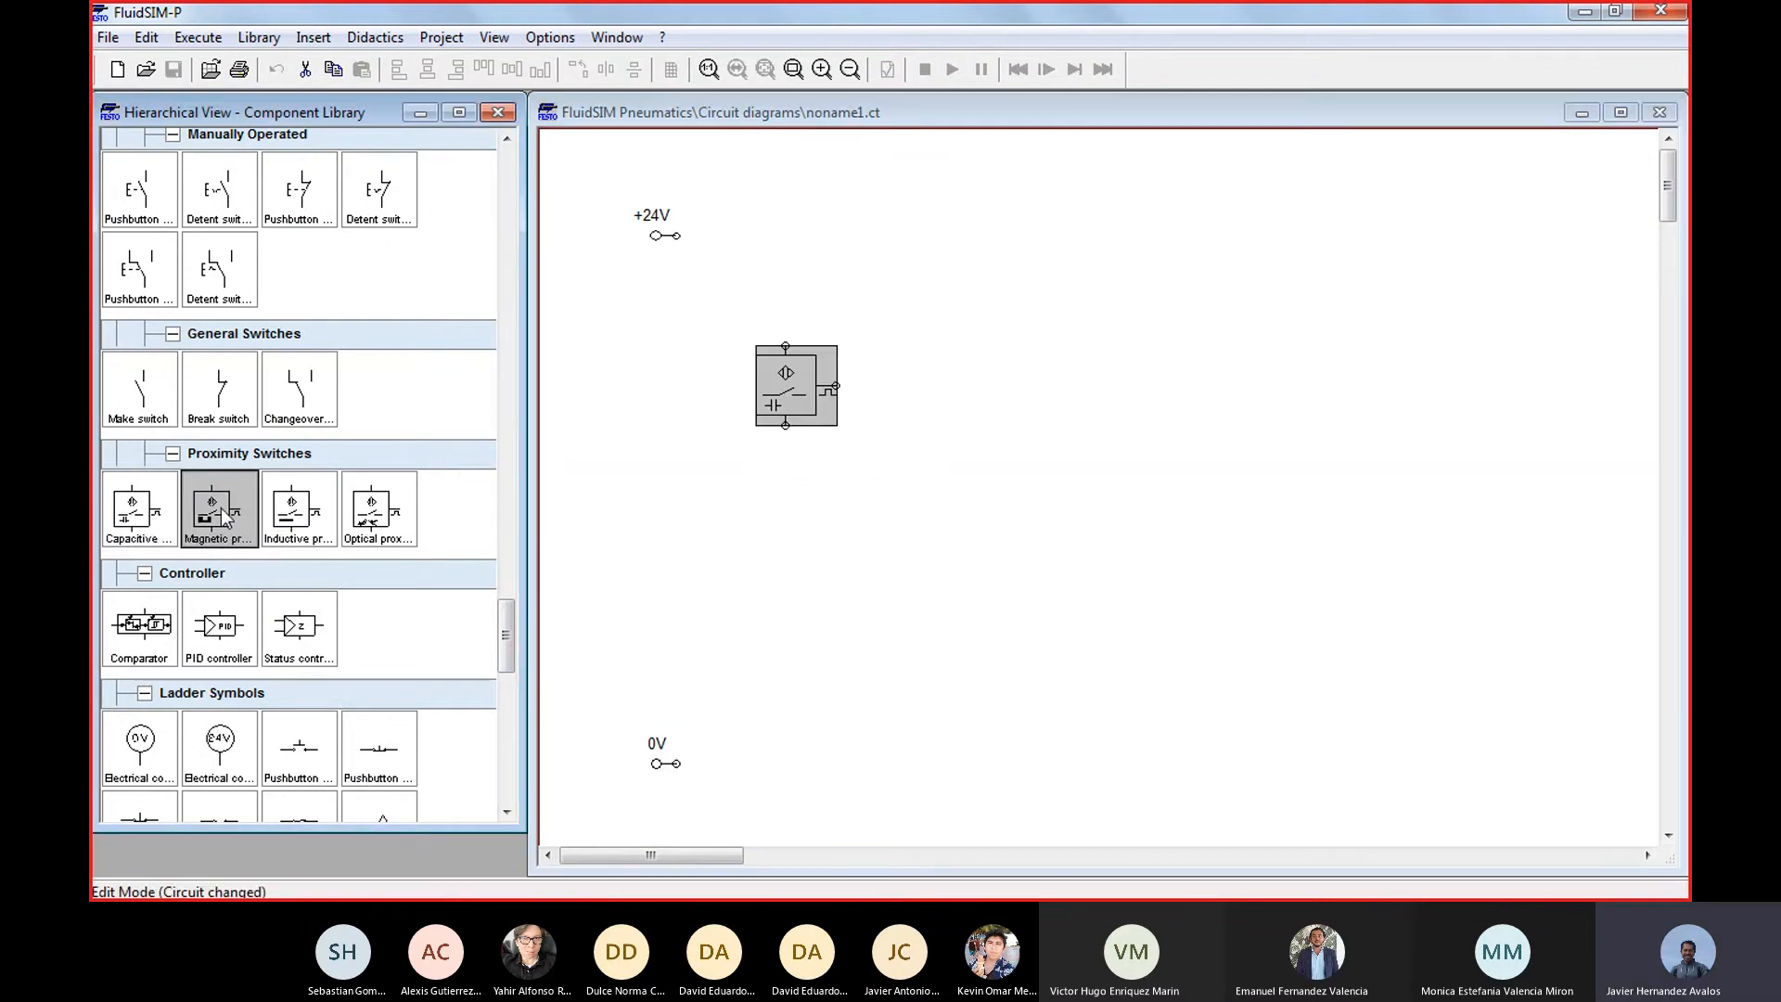
pyautogui.moveTo(781, 387); pyautogui.dragTo(1160, 396)
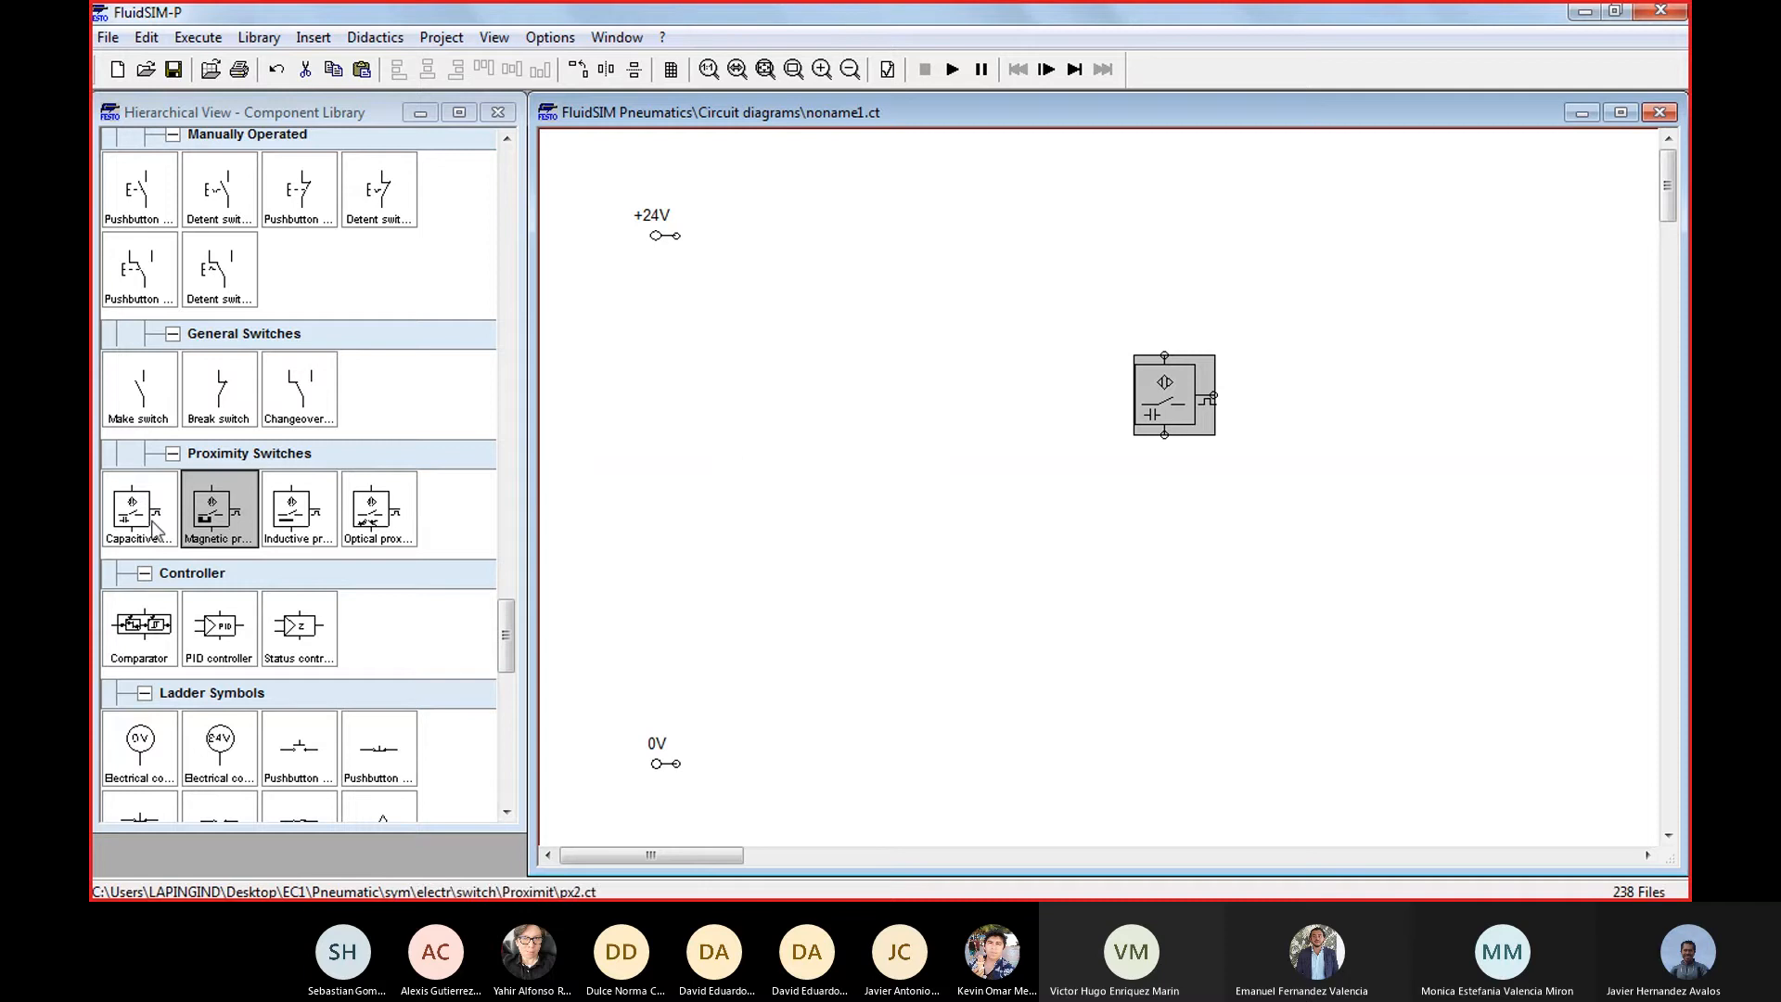
pyautogui.moveTo(208, 522); pyautogui.dragTo(761, 422)
pyautogui.moveTo(299, 516); pyautogui.dragTo(918, 383)
pyautogui.moveTo(1165, 395); pyautogui.dragTo(1316, 396)
pyautogui.moveTo(917, 380); pyautogui.dragTo(916, 396)
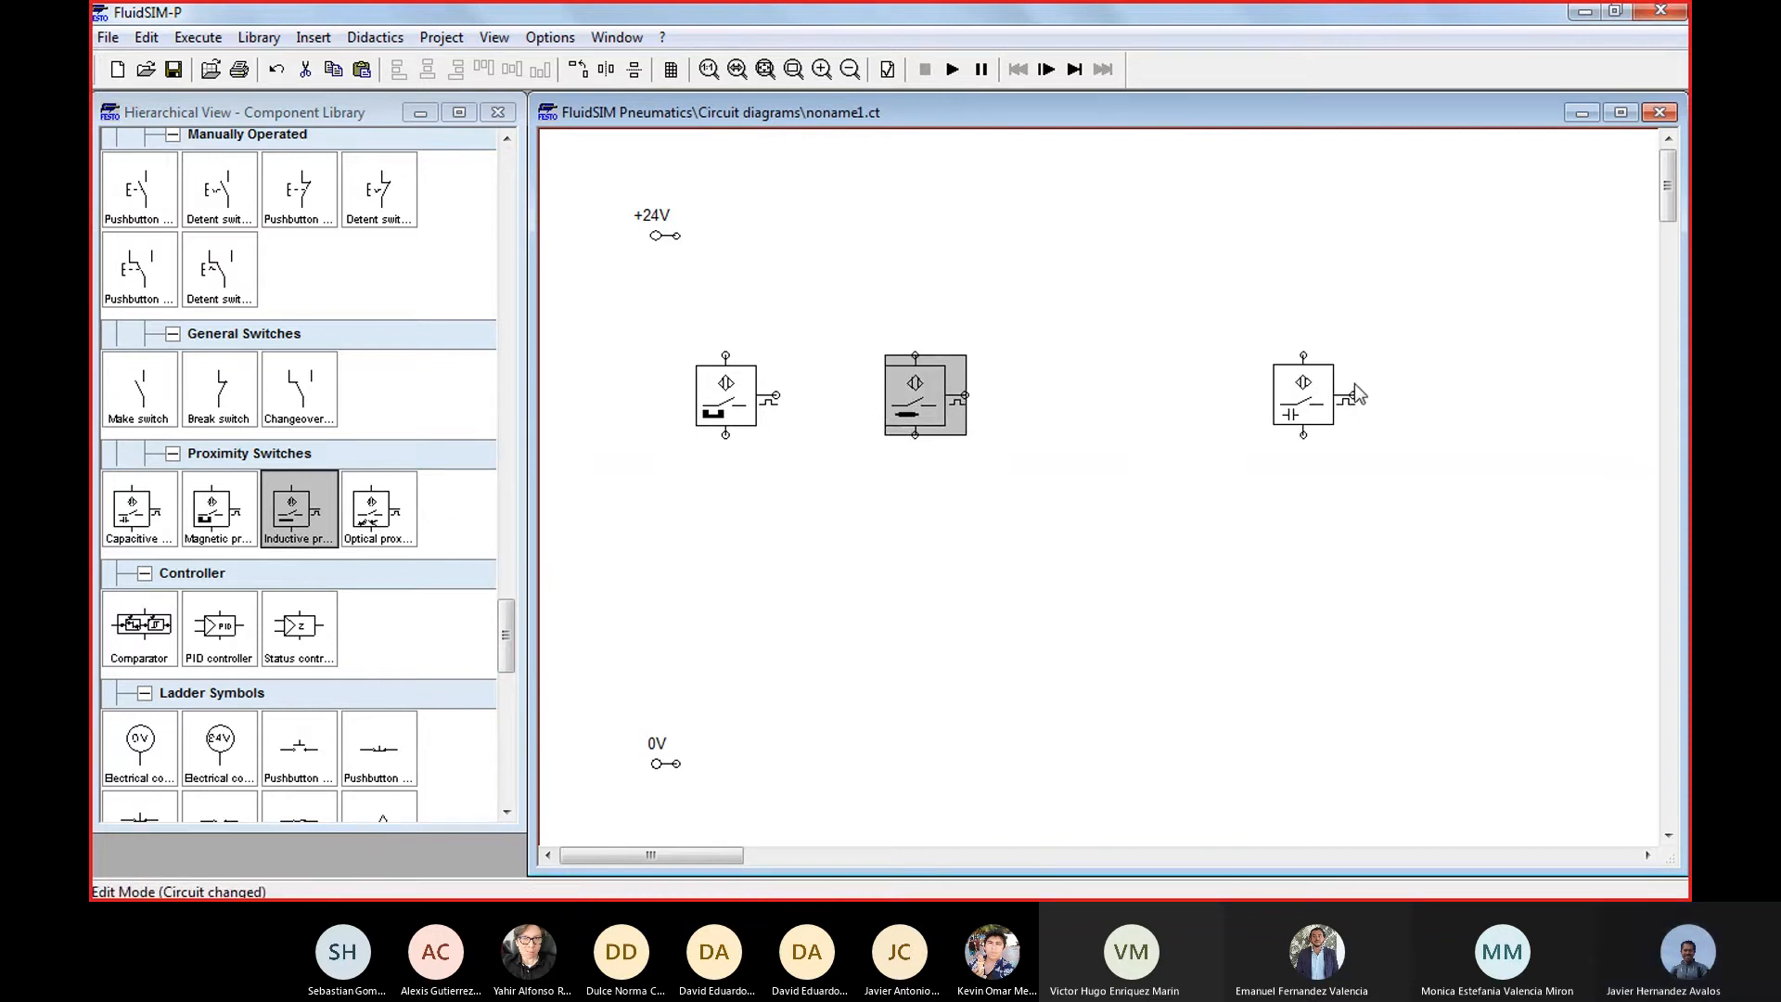
pyautogui.moveTo(1276, 404); pyautogui.dragTo(1104, 401)
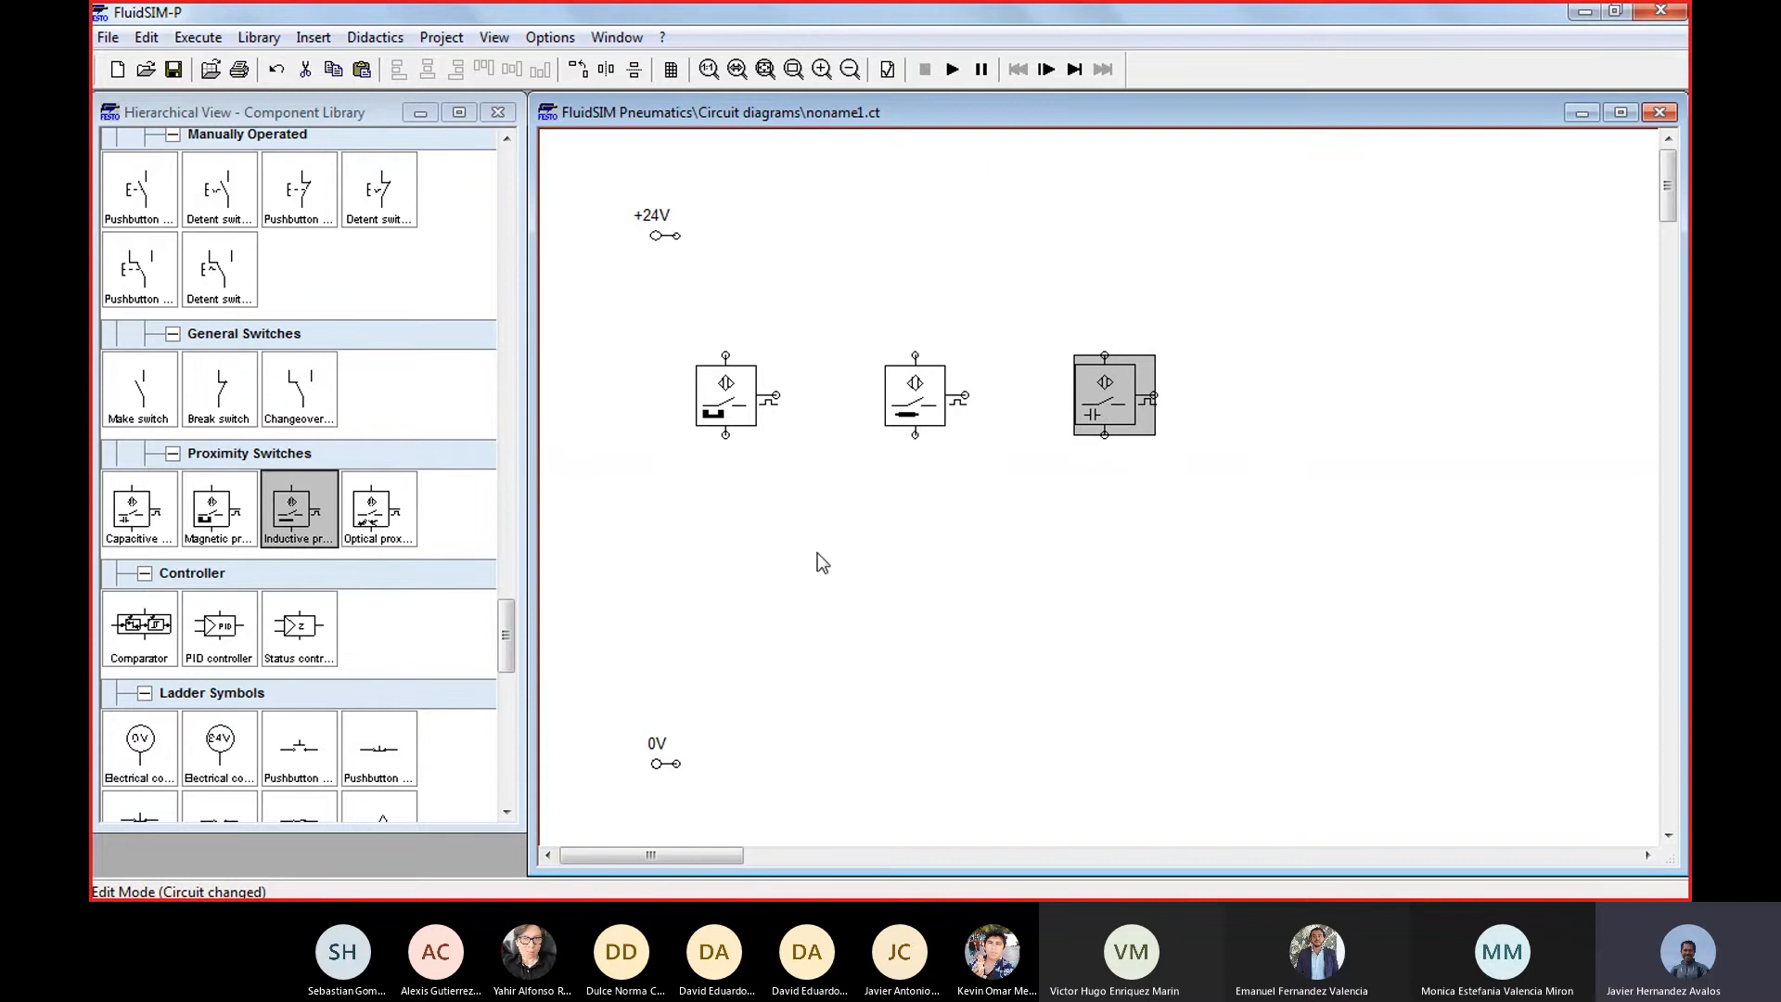
# Add an optical proximity switch at the right end of the row, level with the other three switches
pyautogui.moveTo(380, 515); pyautogui.dragTo(1317, 393)
pyautogui.click(1365, 668)
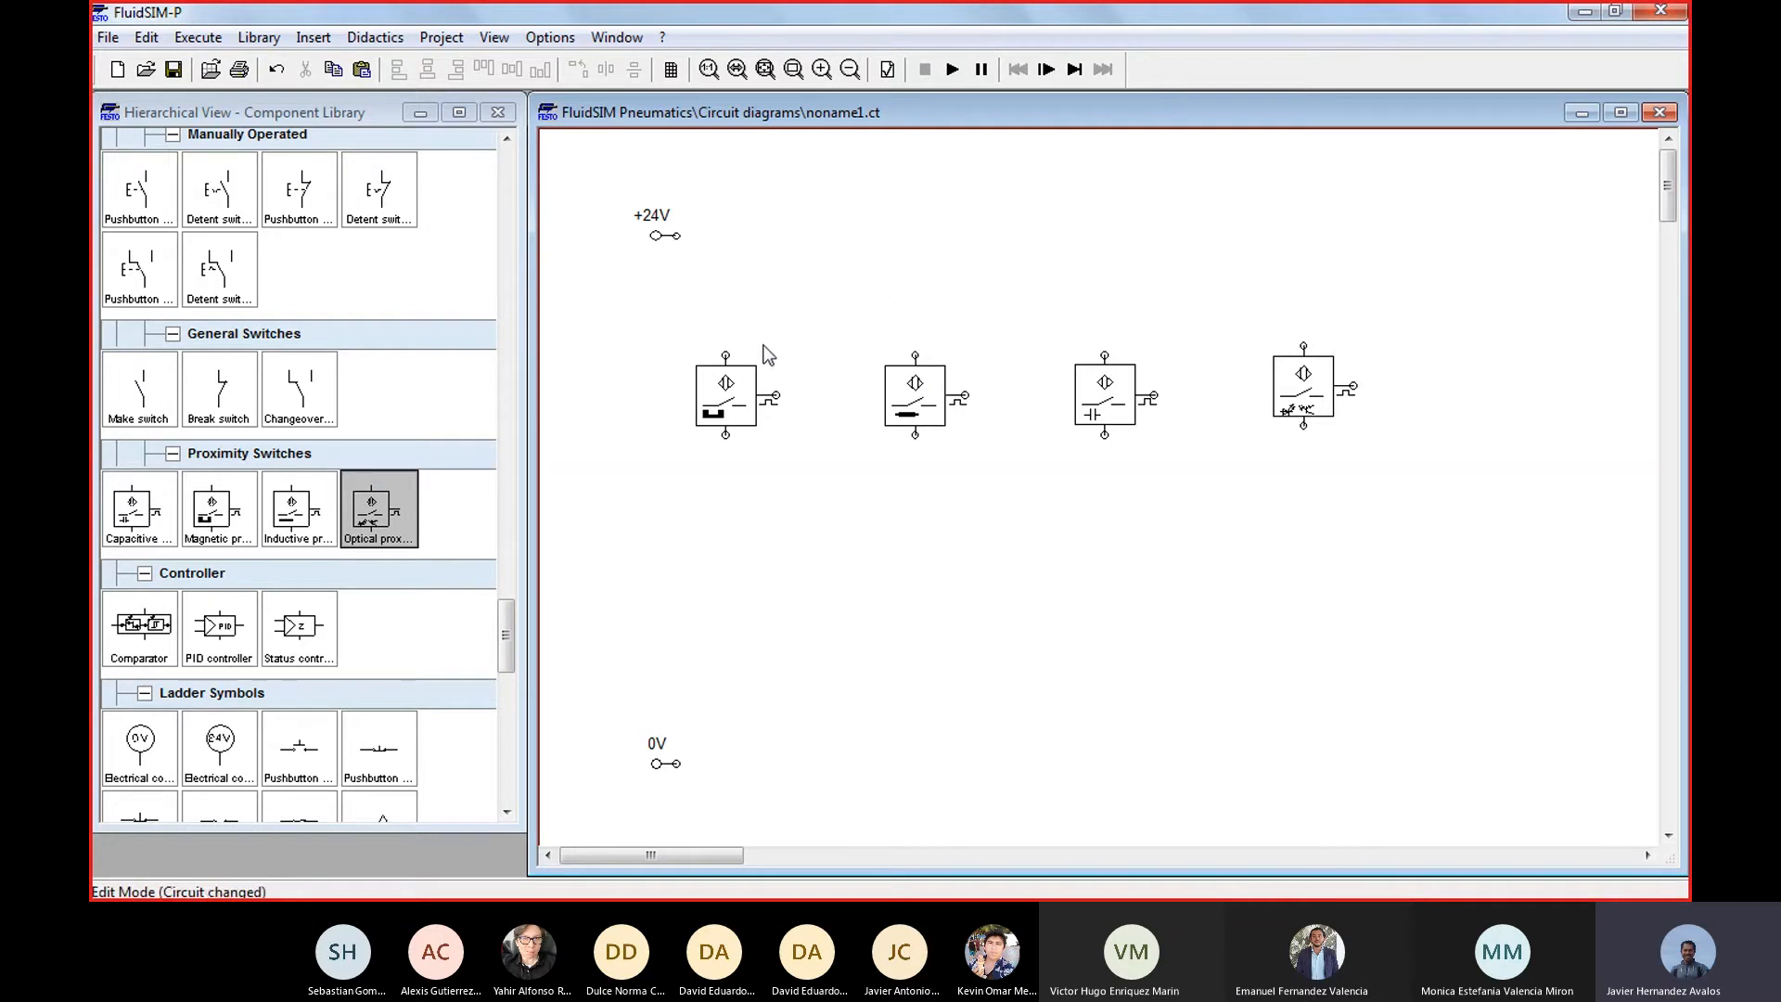
pyautogui.click(1289, 397)
pyautogui.click(1296, 473)
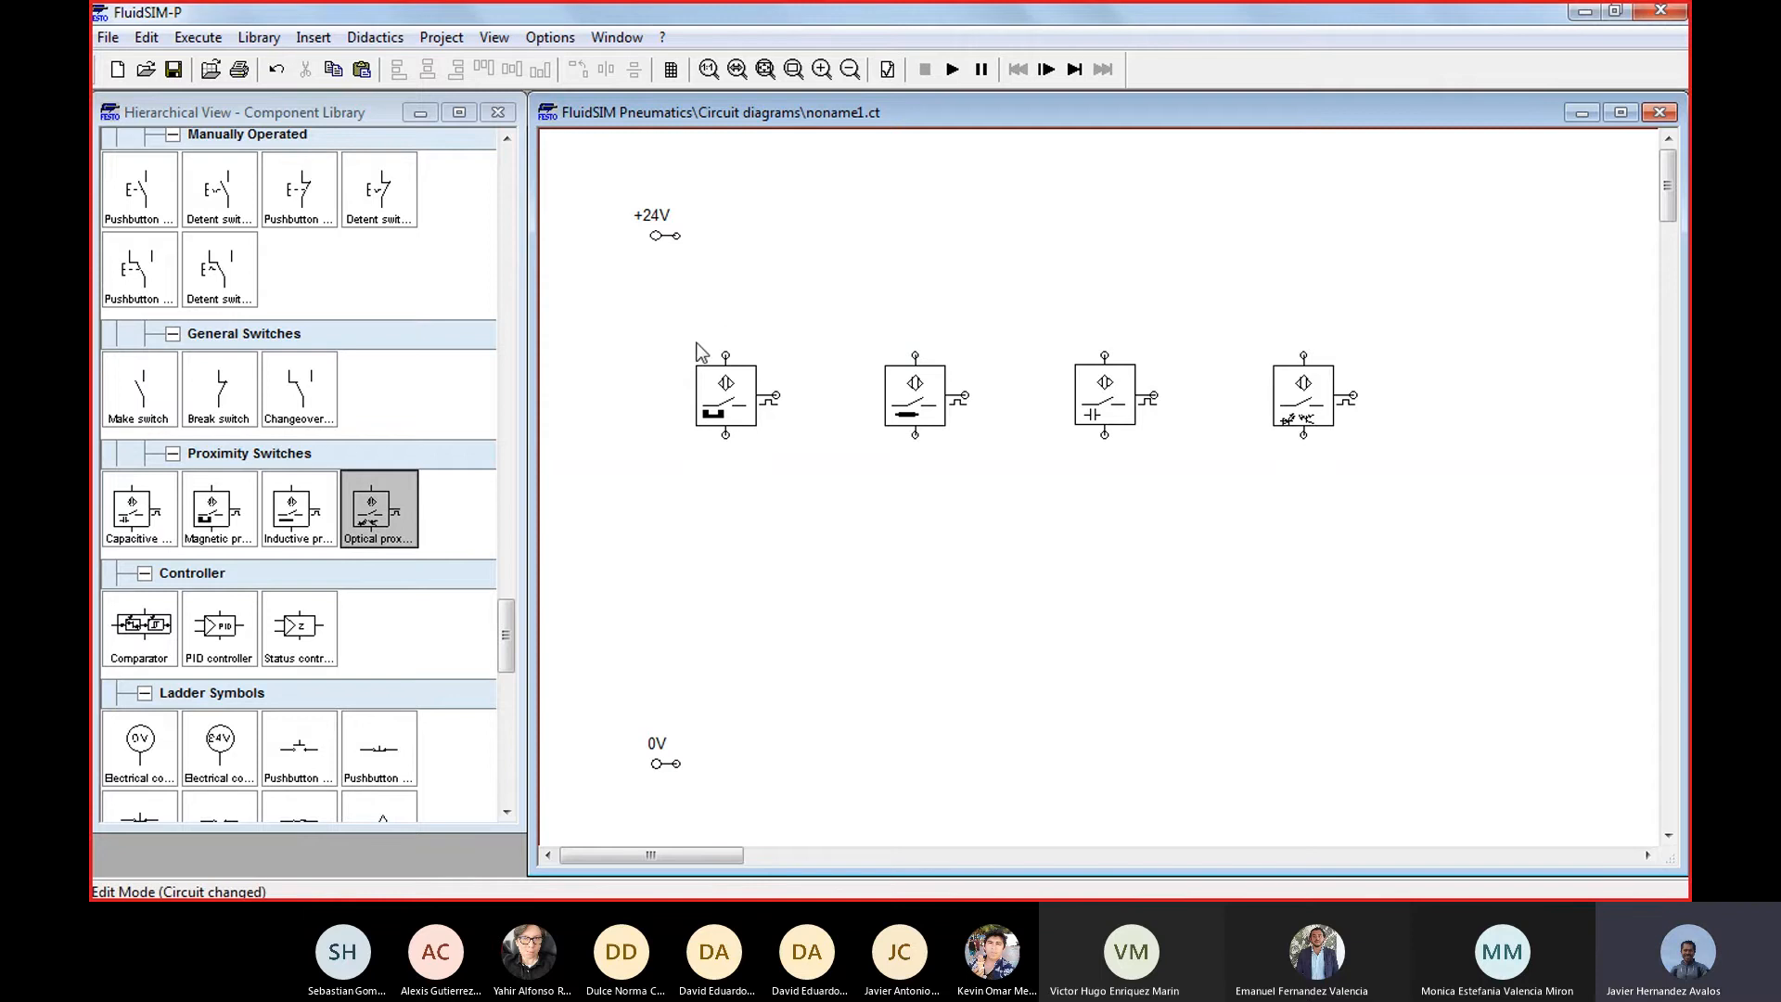
# Wire the magnetic proximity switch between the +24V and 0V terminals
pyautogui.moveTo(726, 352); pyautogui.dragTo(676, 236)
pyautogui.moveTo(725, 440); pyautogui.dragTo(679, 768)
pyautogui.moveTo(693, 762); pyautogui.dragTo(678, 764)
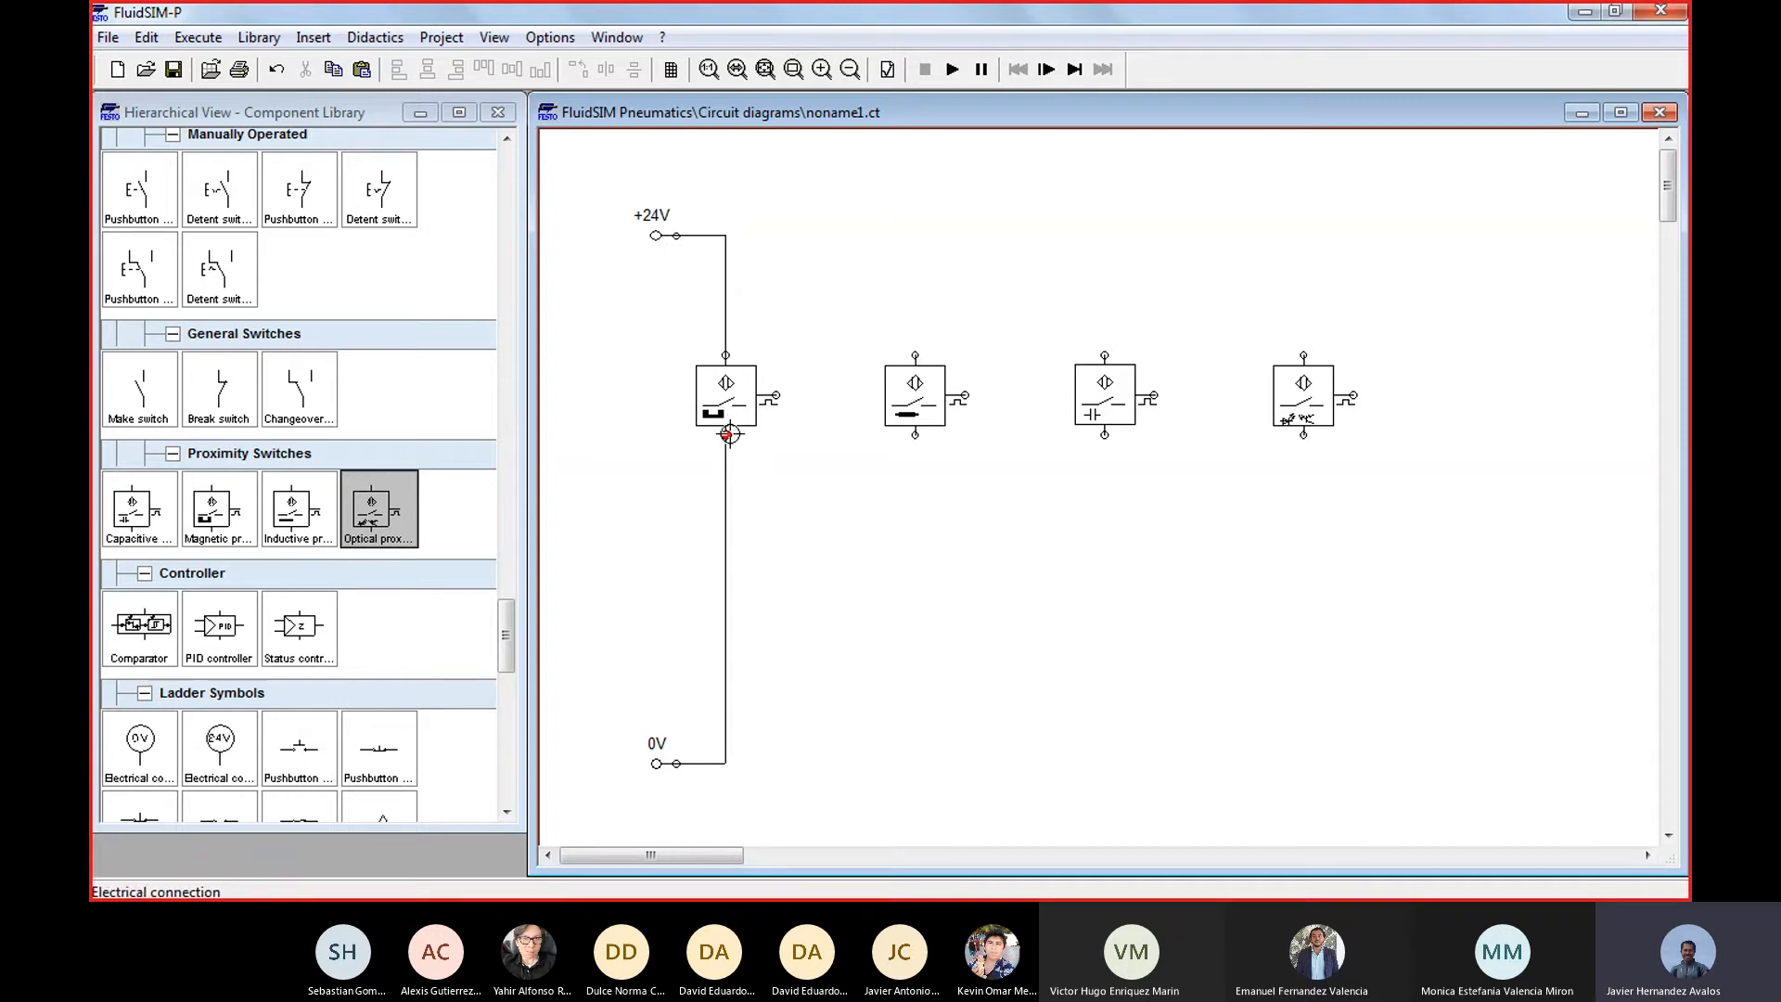
pyautogui.moveTo(730, 434); pyautogui.dragTo(685, 766)
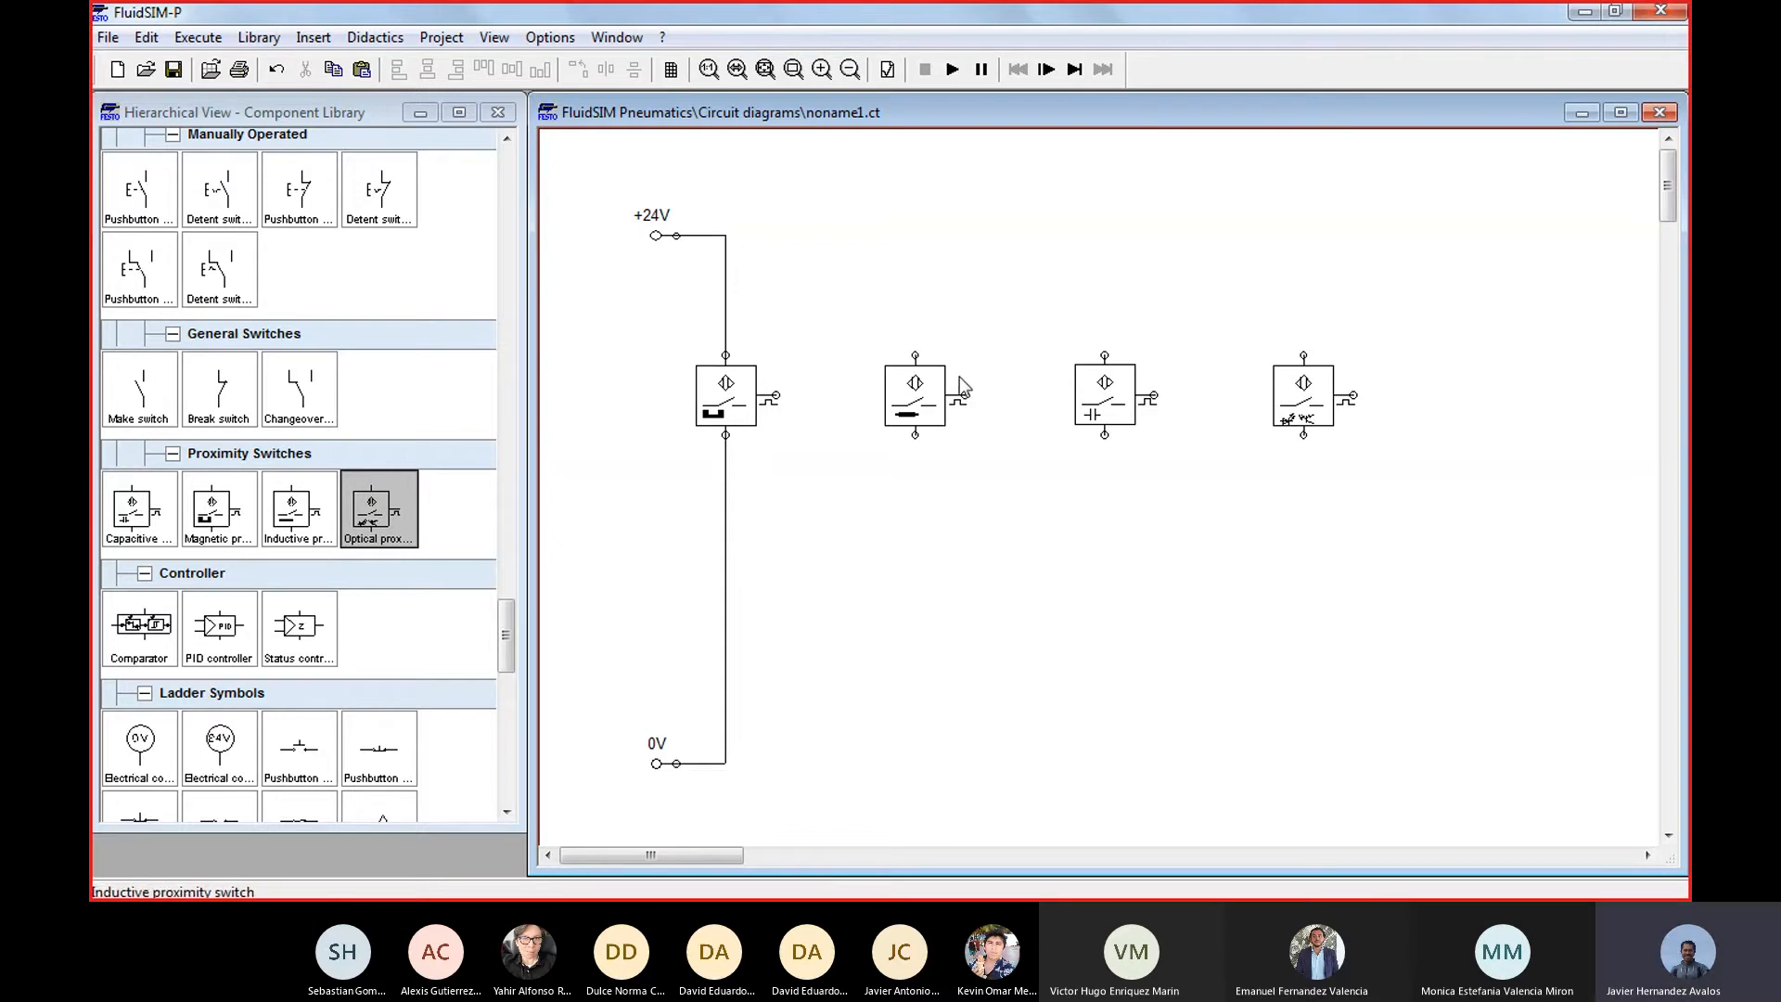
# Wire the inductive, capacitive and optical proximity switches in parallel between the +24V and 0V lines
pyautogui.moveTo(915, 354); pyautogui.dragTo(727, 236)
pyautogui.moveTo(915, 435)
pyautogui.mouseDown()
pyautogui.moveTo(729, 788)
pyautogui.moveTo(726, 763)
pyautogui.mouseUp()
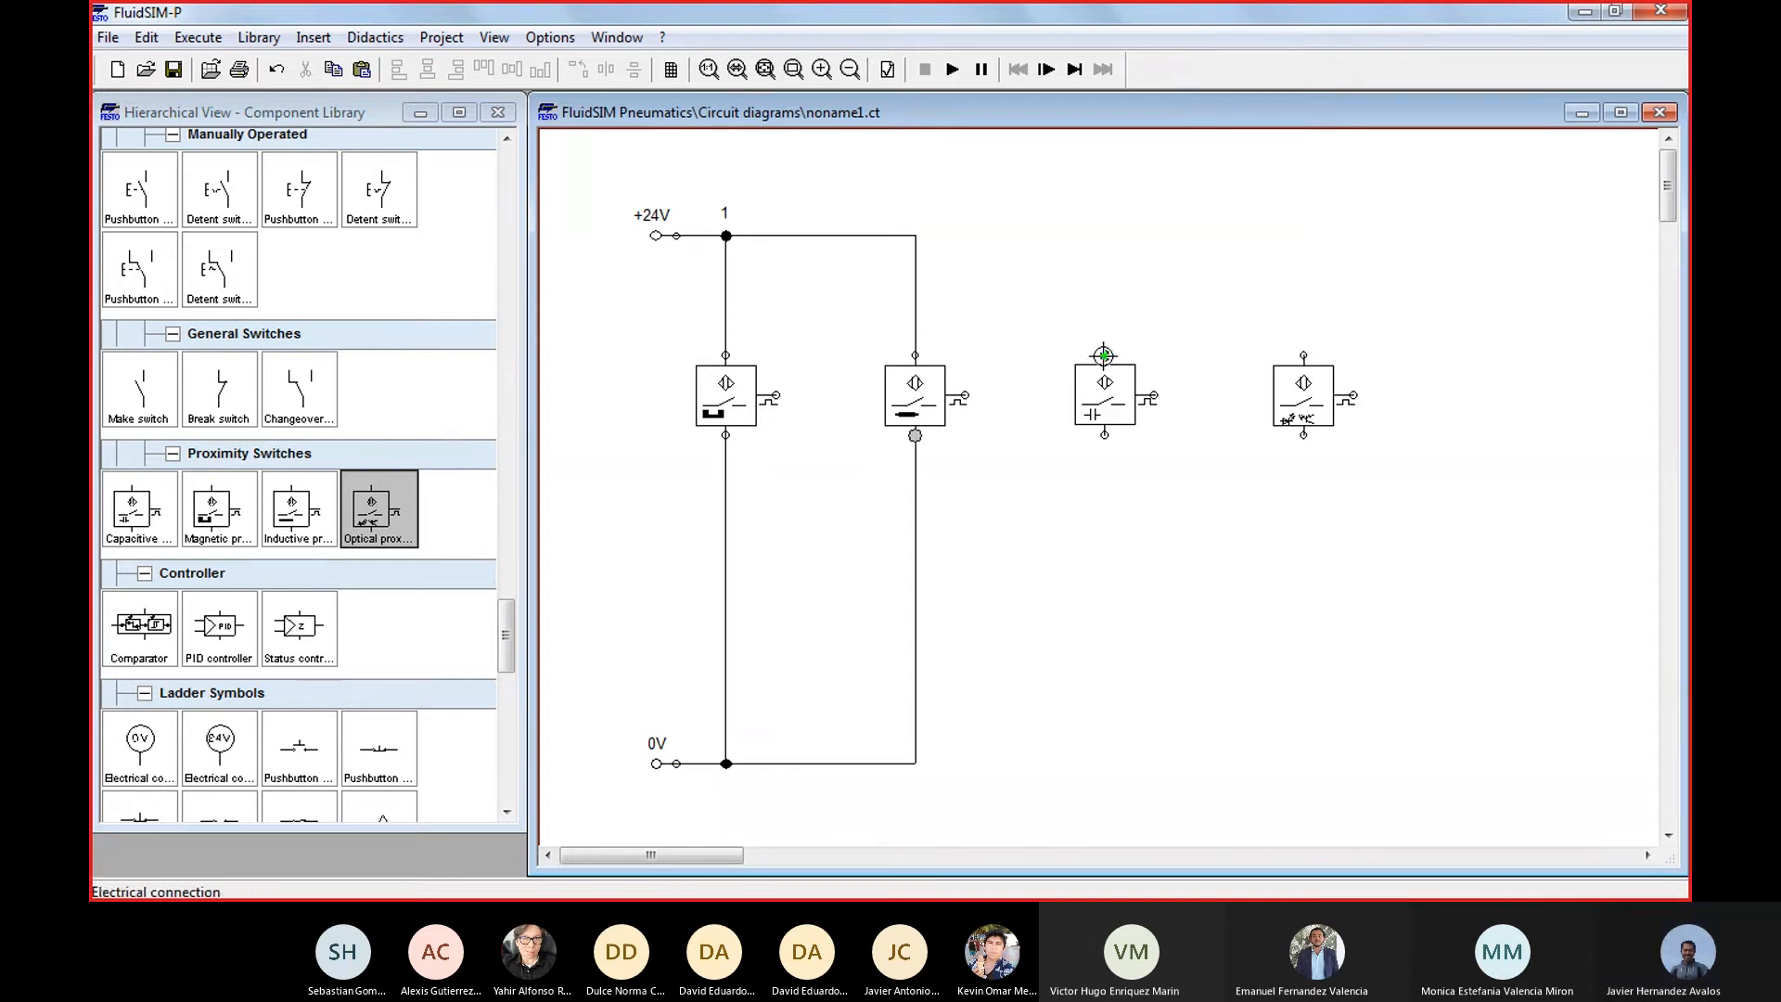
pyautogui.moveTo(1104, 355); pyautogui.dragTo(915, 235)
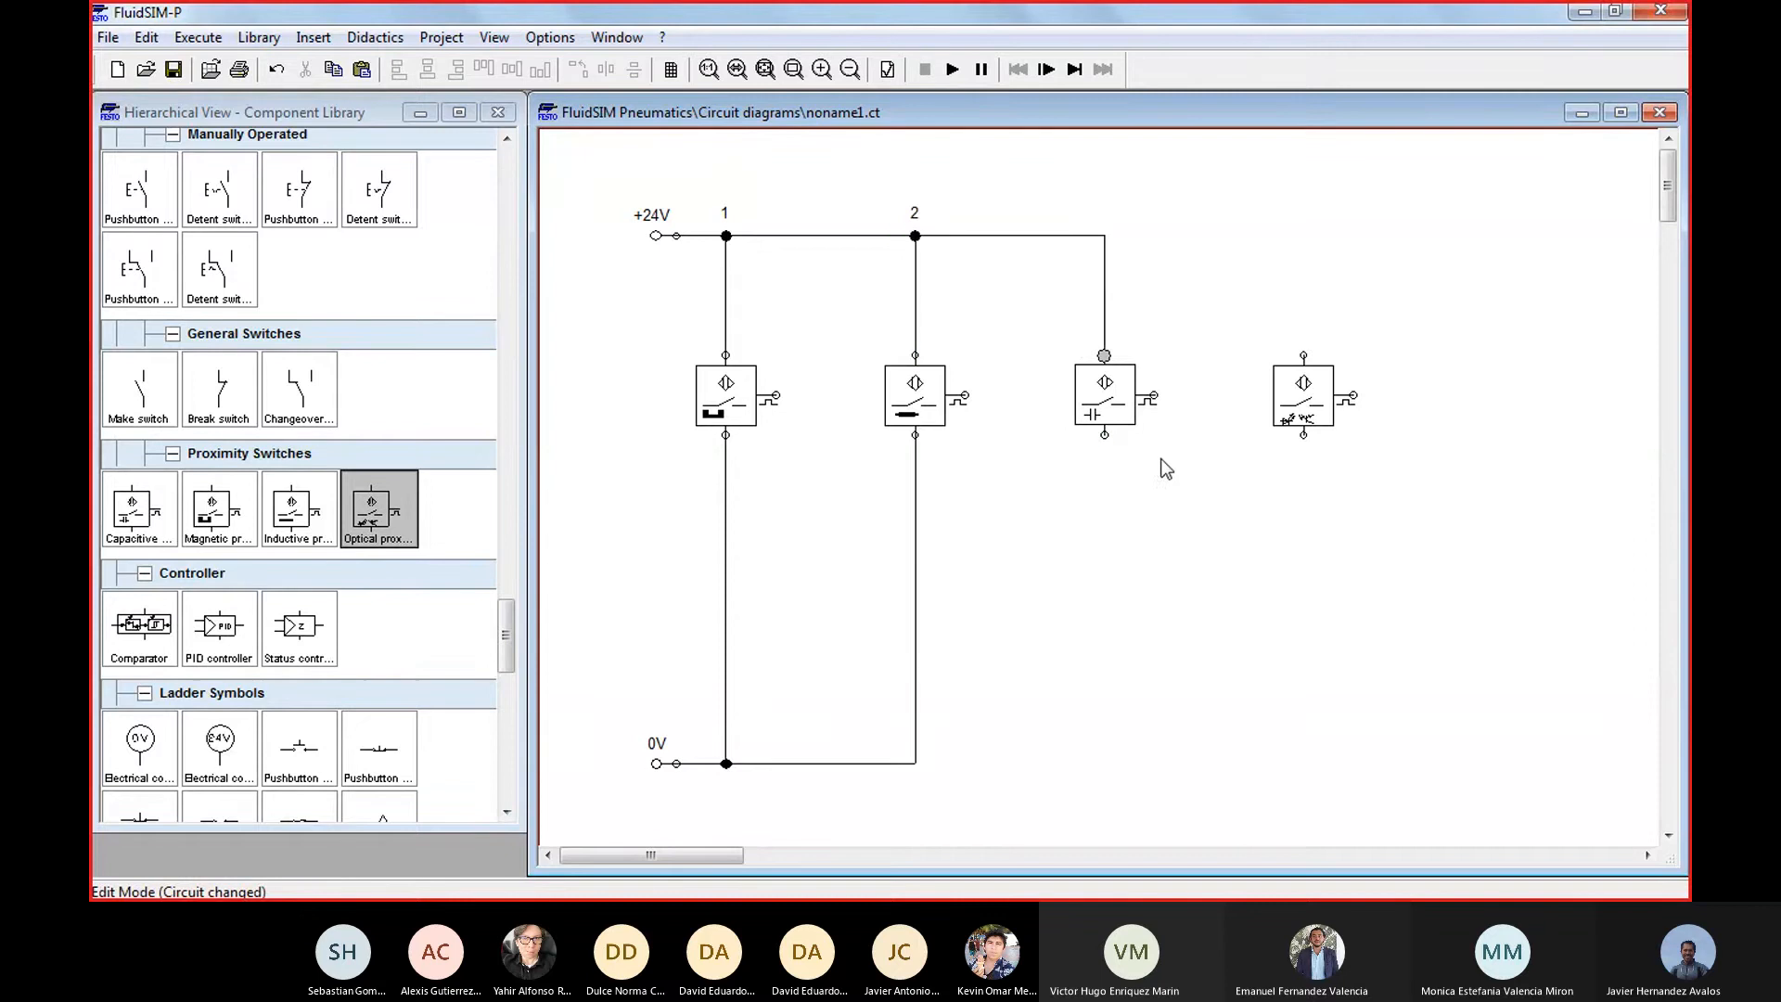
pyautogui.moveTo(1105, 437)
pyautogui.mouseDown()
pyautogui.moveTo(1041, 680)
pyautogui.moveTo(942, 763)
pyautogui.moveTo(916, 763)
pyautogui.mouseUp()
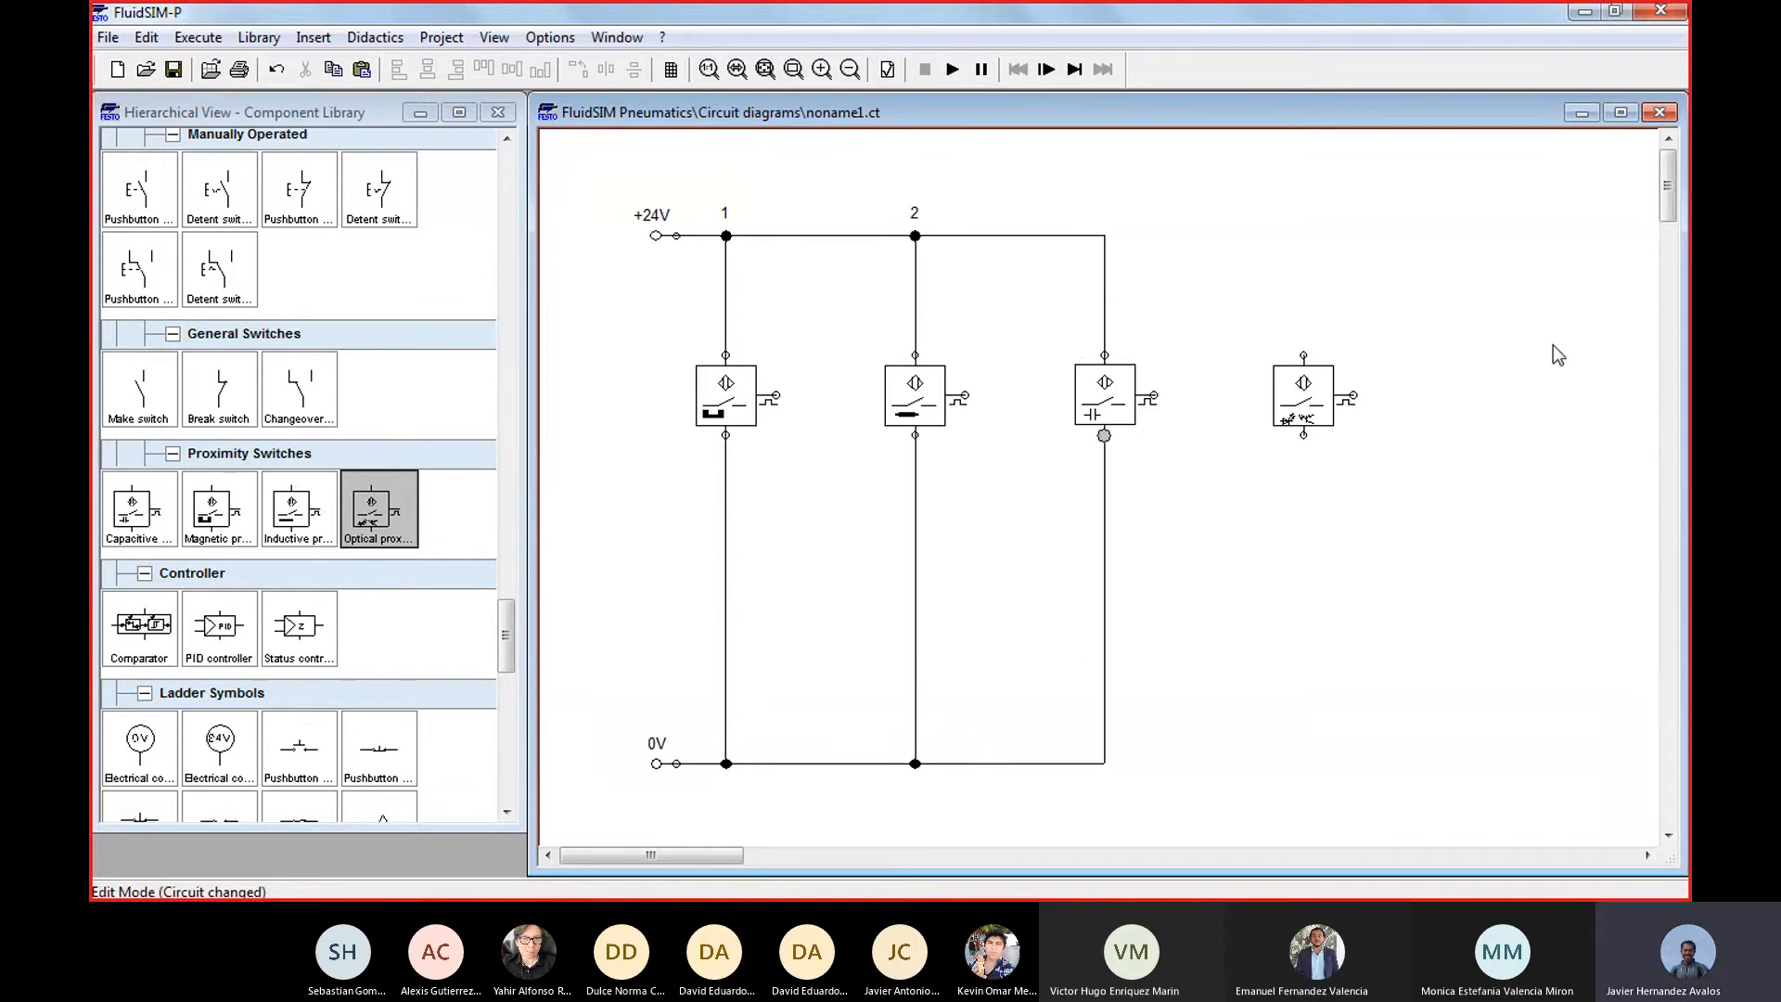
pyautogui.moveTo(1303, 356); pyautogui.dragTo(1106, 235)
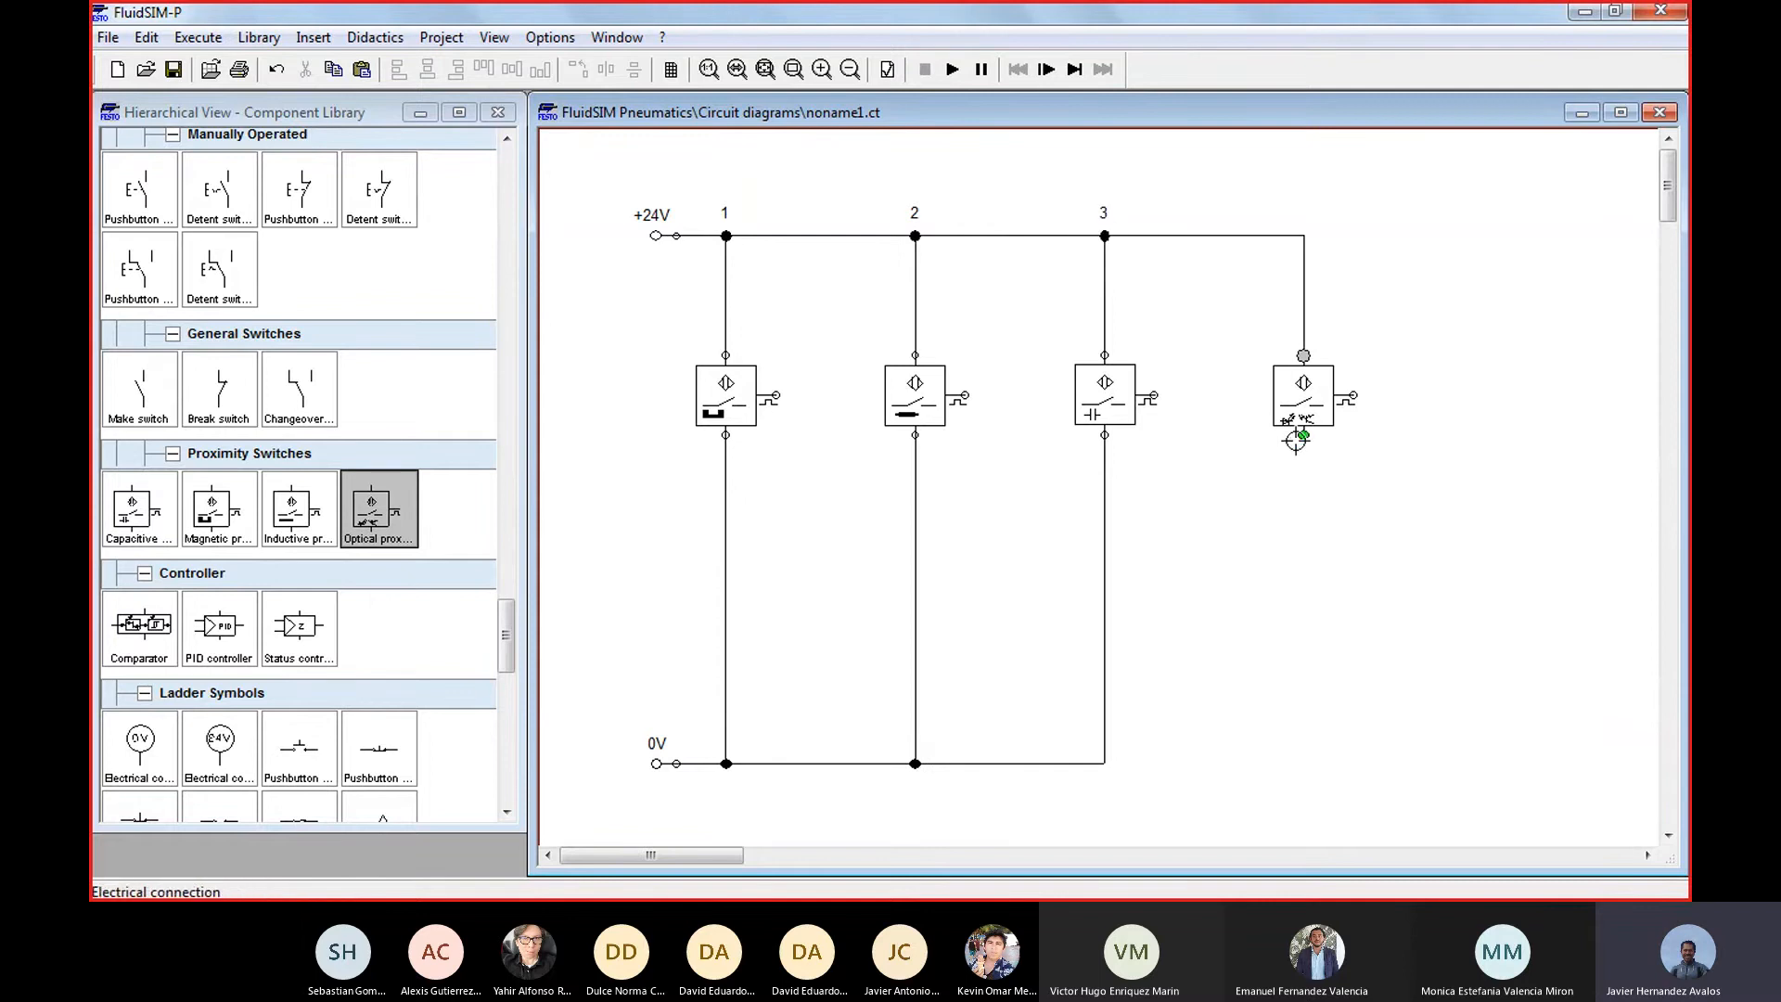
pyautogui.moveTo(1304, 435); pyautogui.dragTo(1105, 760)
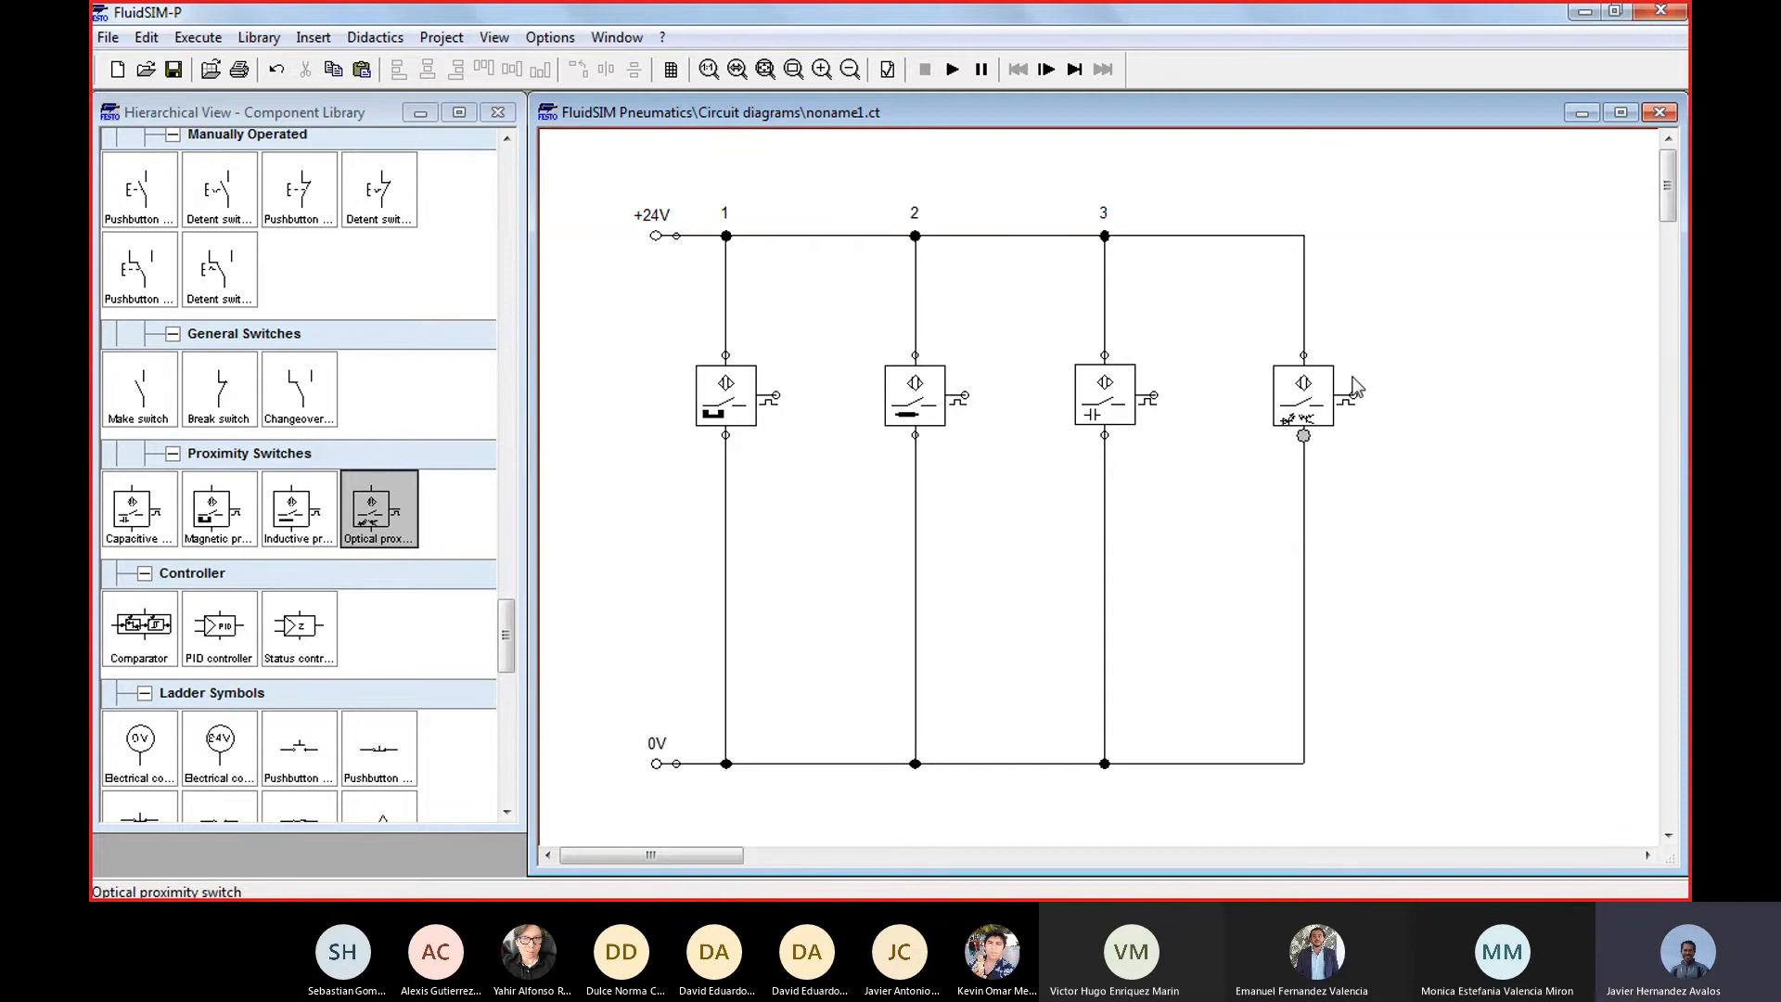
# Place an indicator light below the magnetic switch's output, between the magnetic and inductive switch branches
pyautogui.click(509, 623)
pyautogui.moveTo(510, 625); pyautogui.dragTo(562, 560)
pyautogui.moveTo(364, 336); pyautogui.dragTo(826, 622)
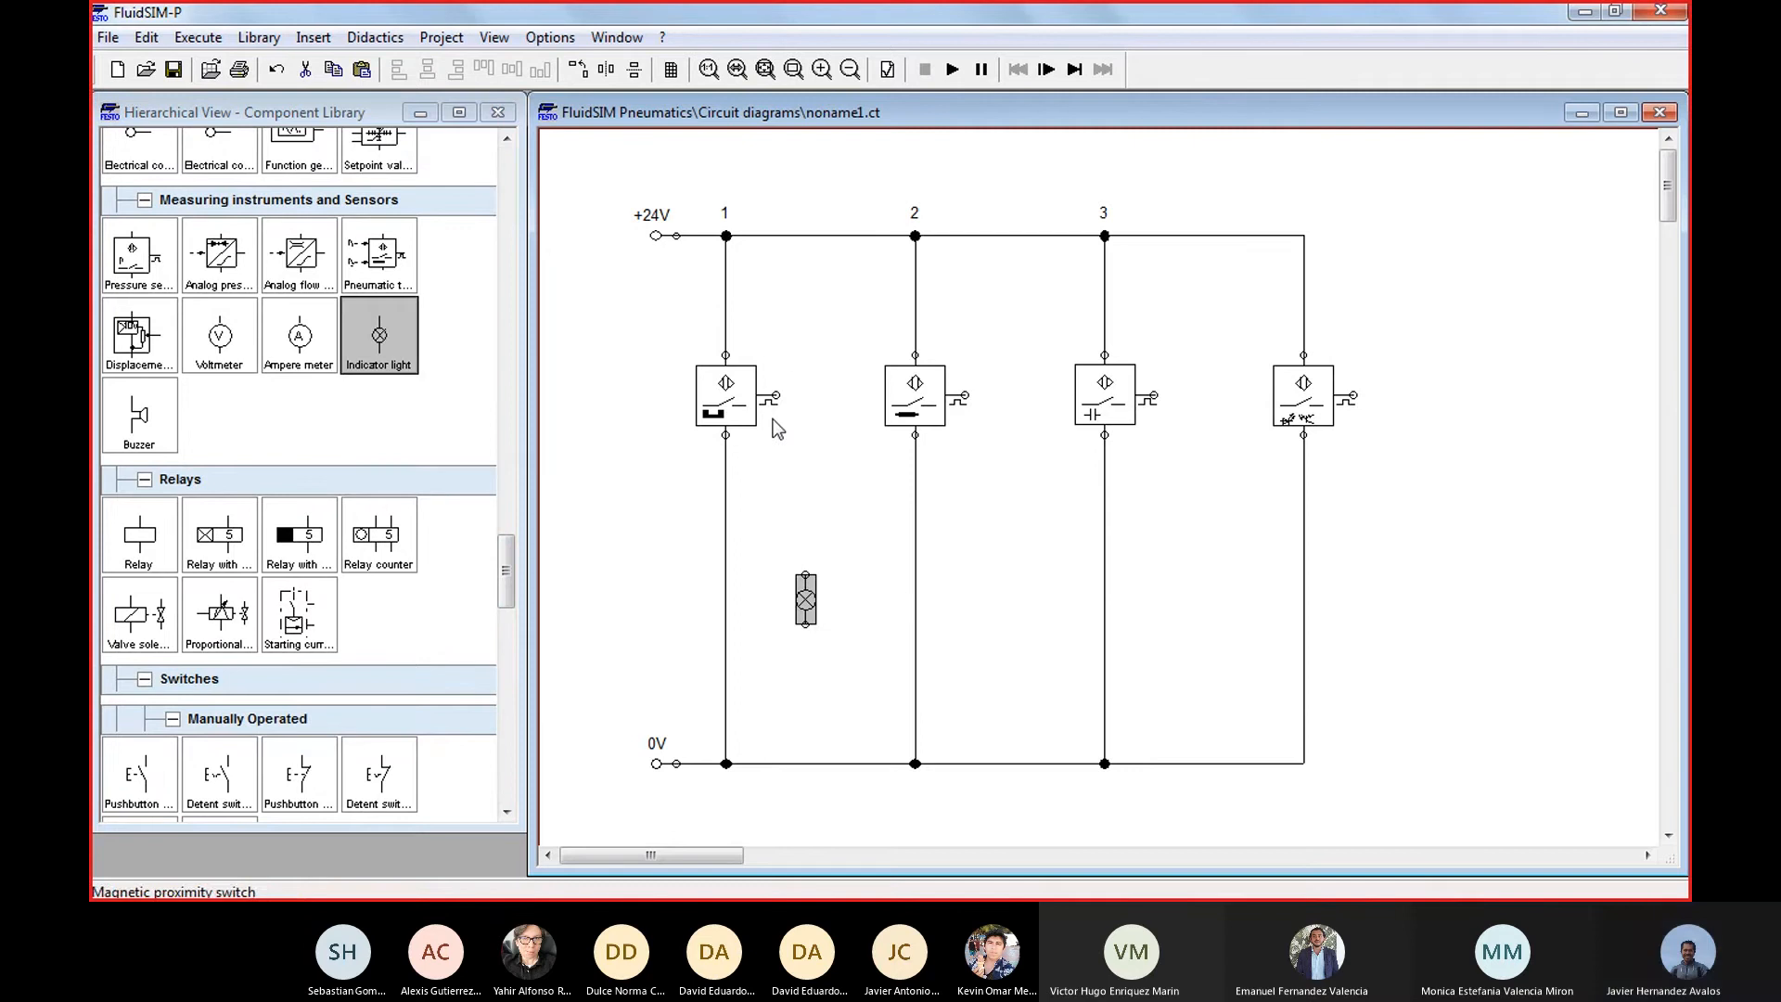
# Wire the magnetic switch's output through its lamp to 0V, and add and wire an indicator light for the inductive switch the same way
pyautogui.moveTo(776, 405); pyautogui.dragTo(811, 756)
pyautogui.moveTo(379, 336); pyautogui.dragTo(988, 603)
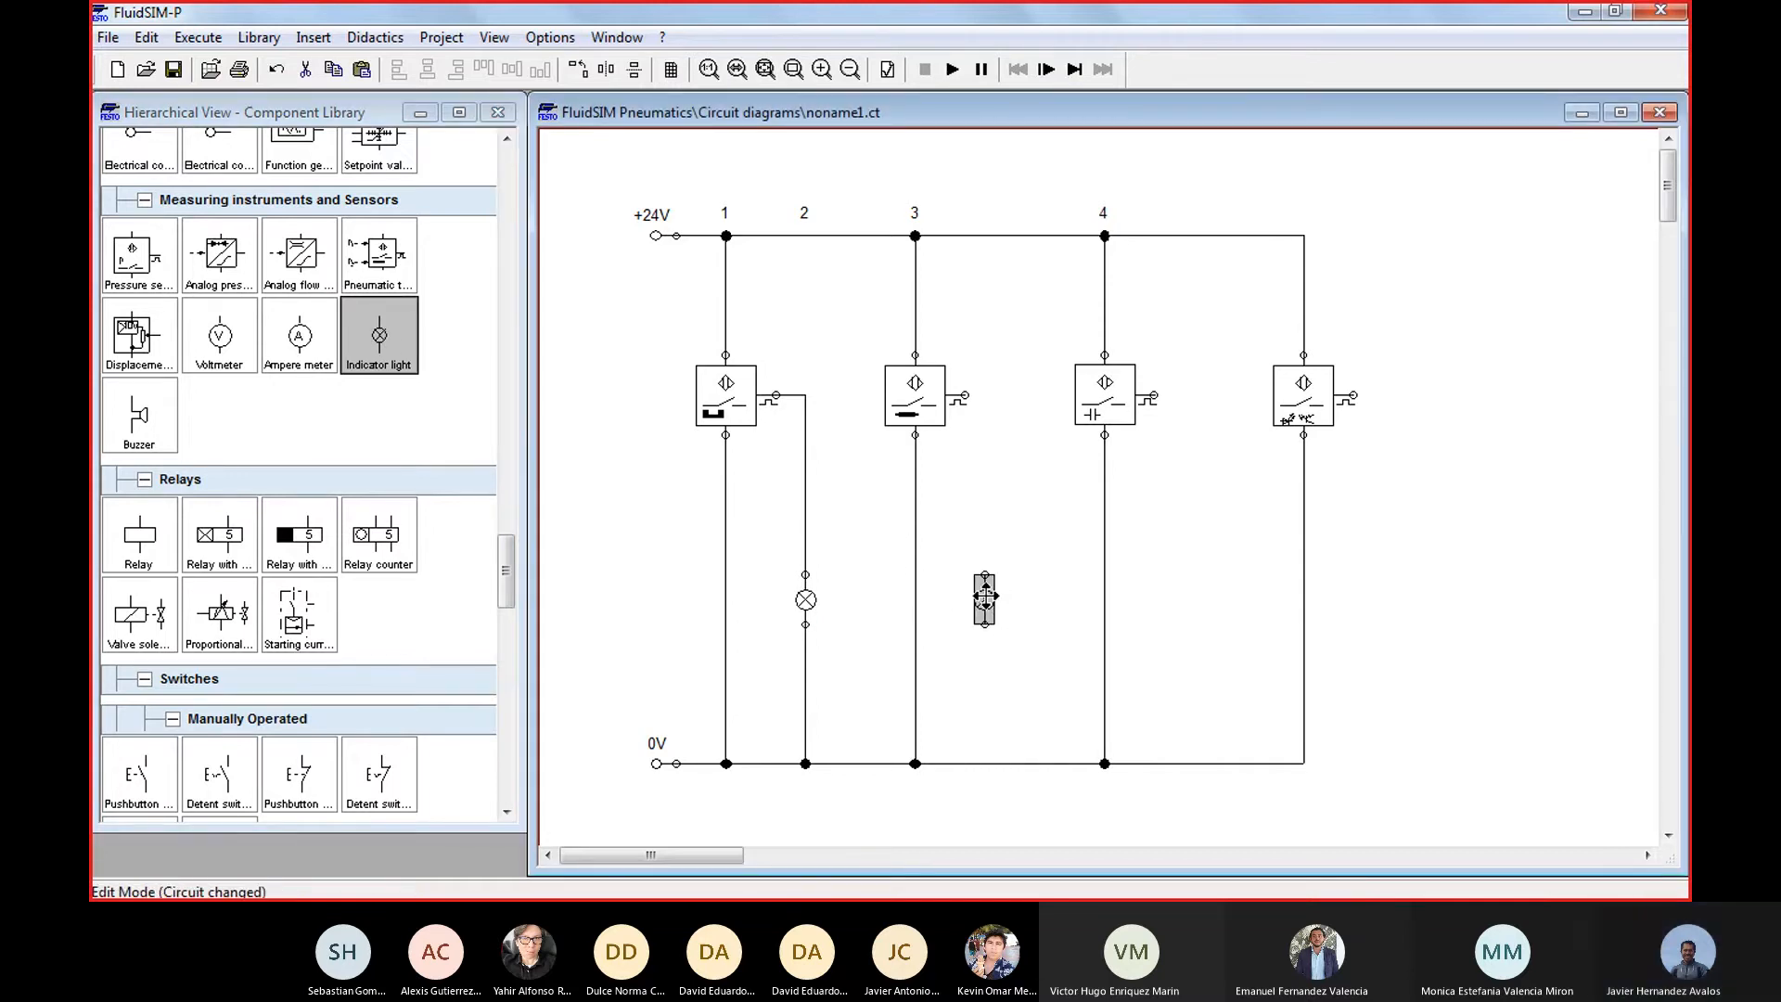
pyautogui.moveTo(985, 575); pyautogui.dragTo(965, 397)
pyautogui.moveTo(984, 624); pyautogui.dragTo(990, 764)
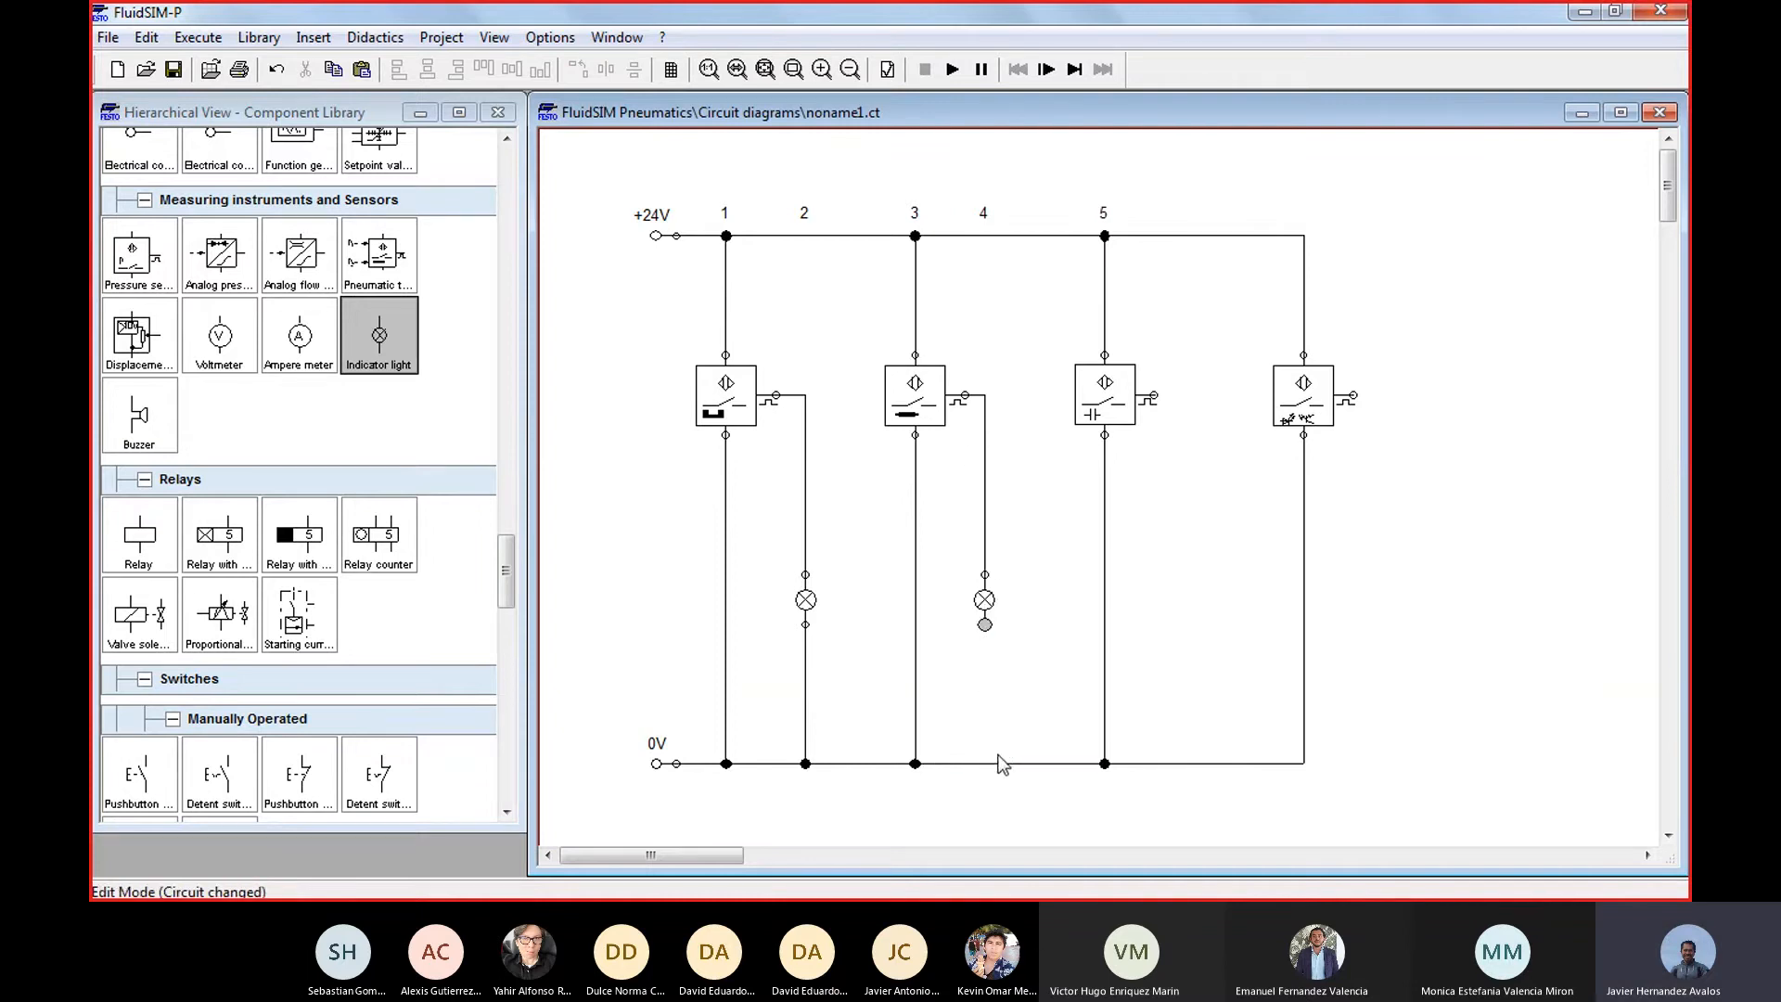
pyautogui.moveTo(985, 624); pyautogui.dragTo(989, 762)
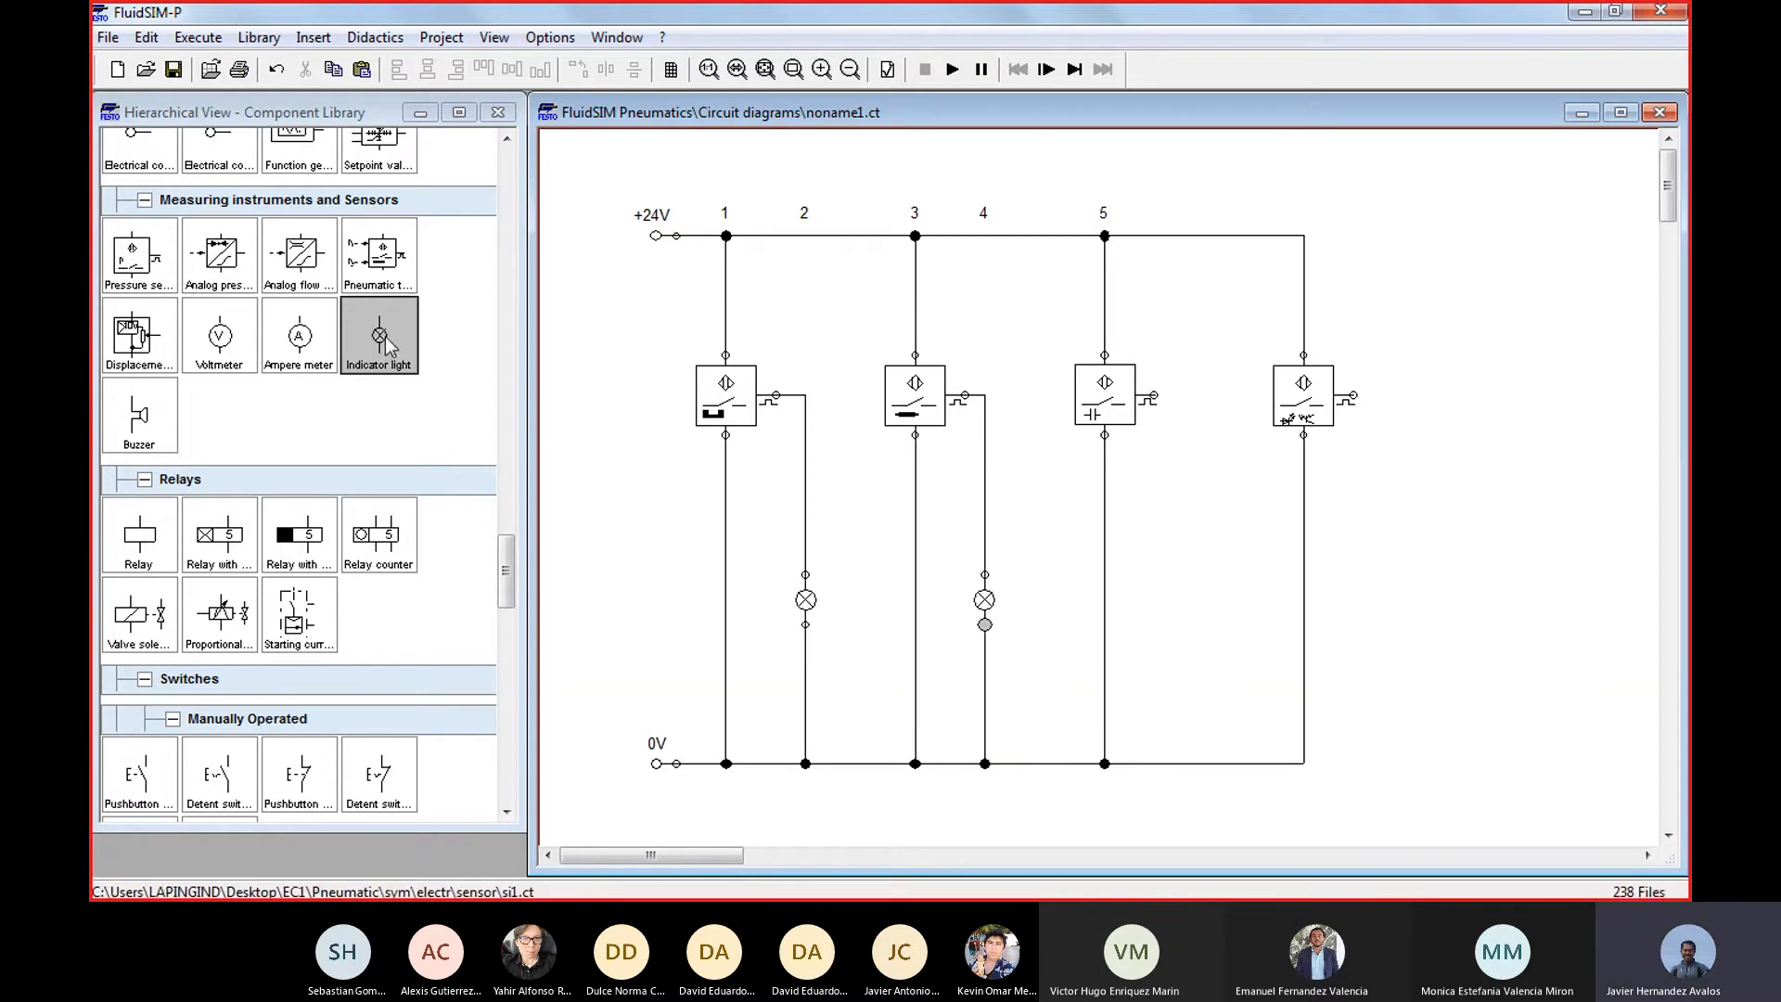
# Add an indicator light for the capacitive and for the optical switch, wiring each between its switch's output and the 0V line
pyautogui.moveTo(390, 357); pyautogui.dragTo(1181, 606)
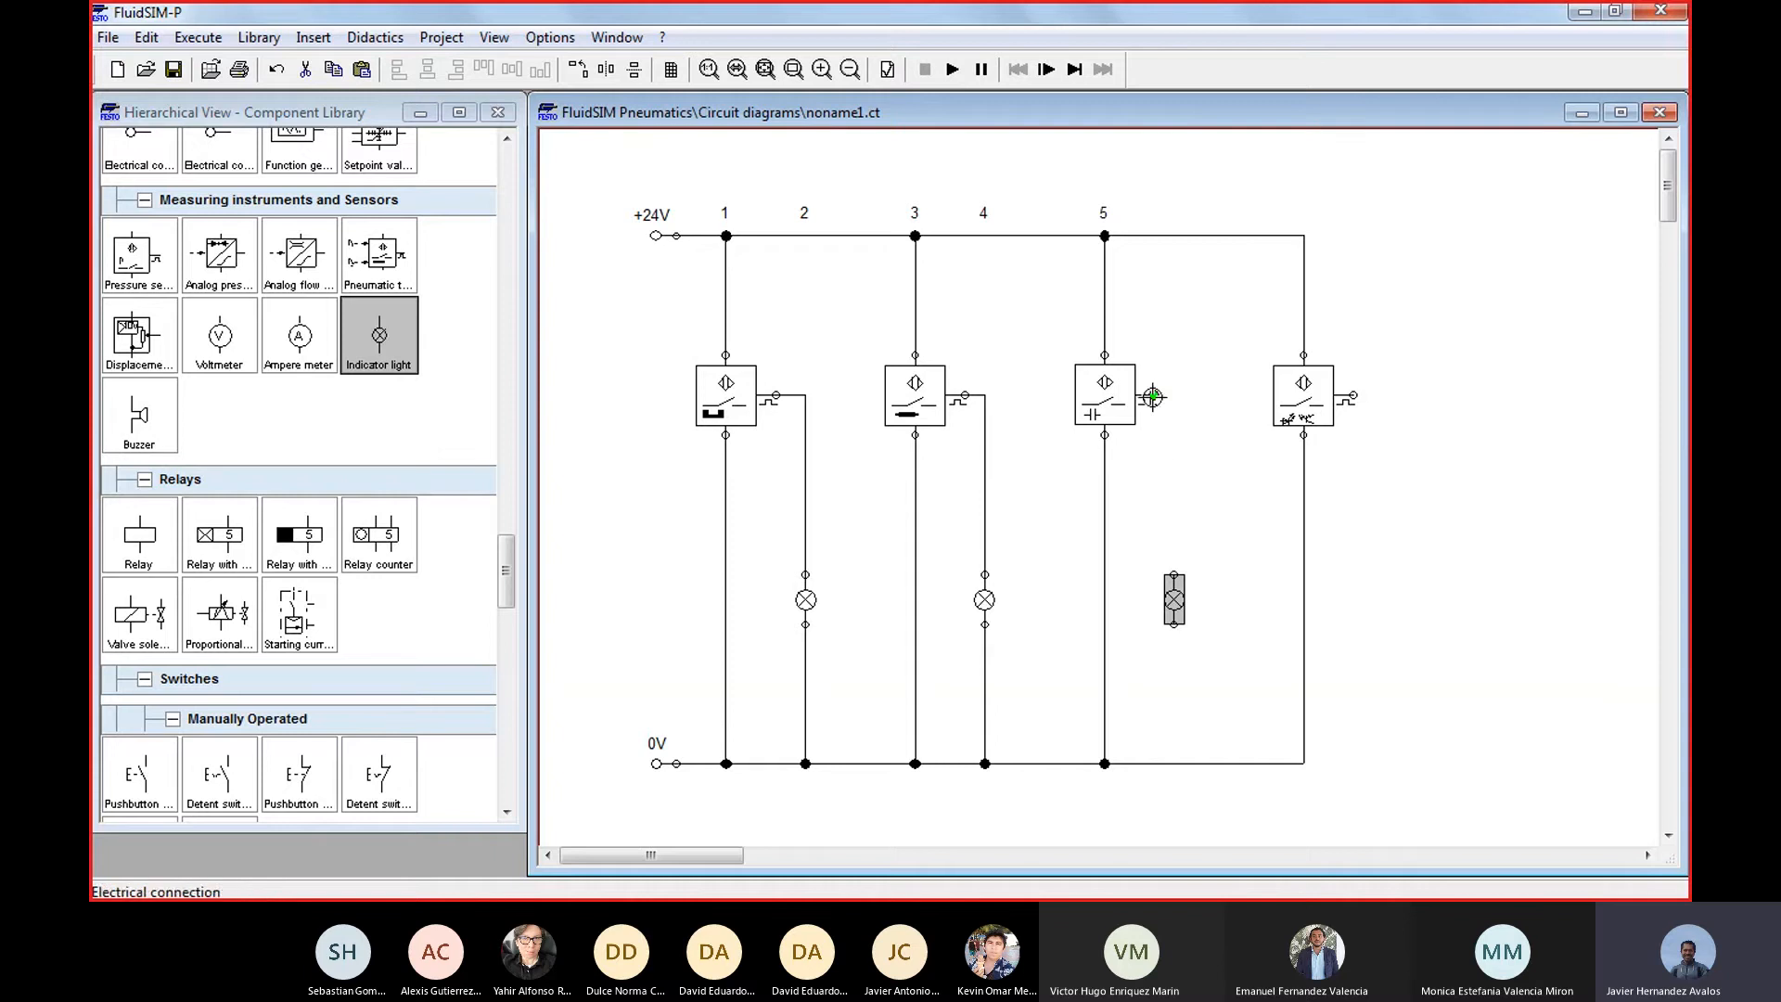
pyautogui.moveTo(1154, 396); pyautogui.dragTo(1176, 762)
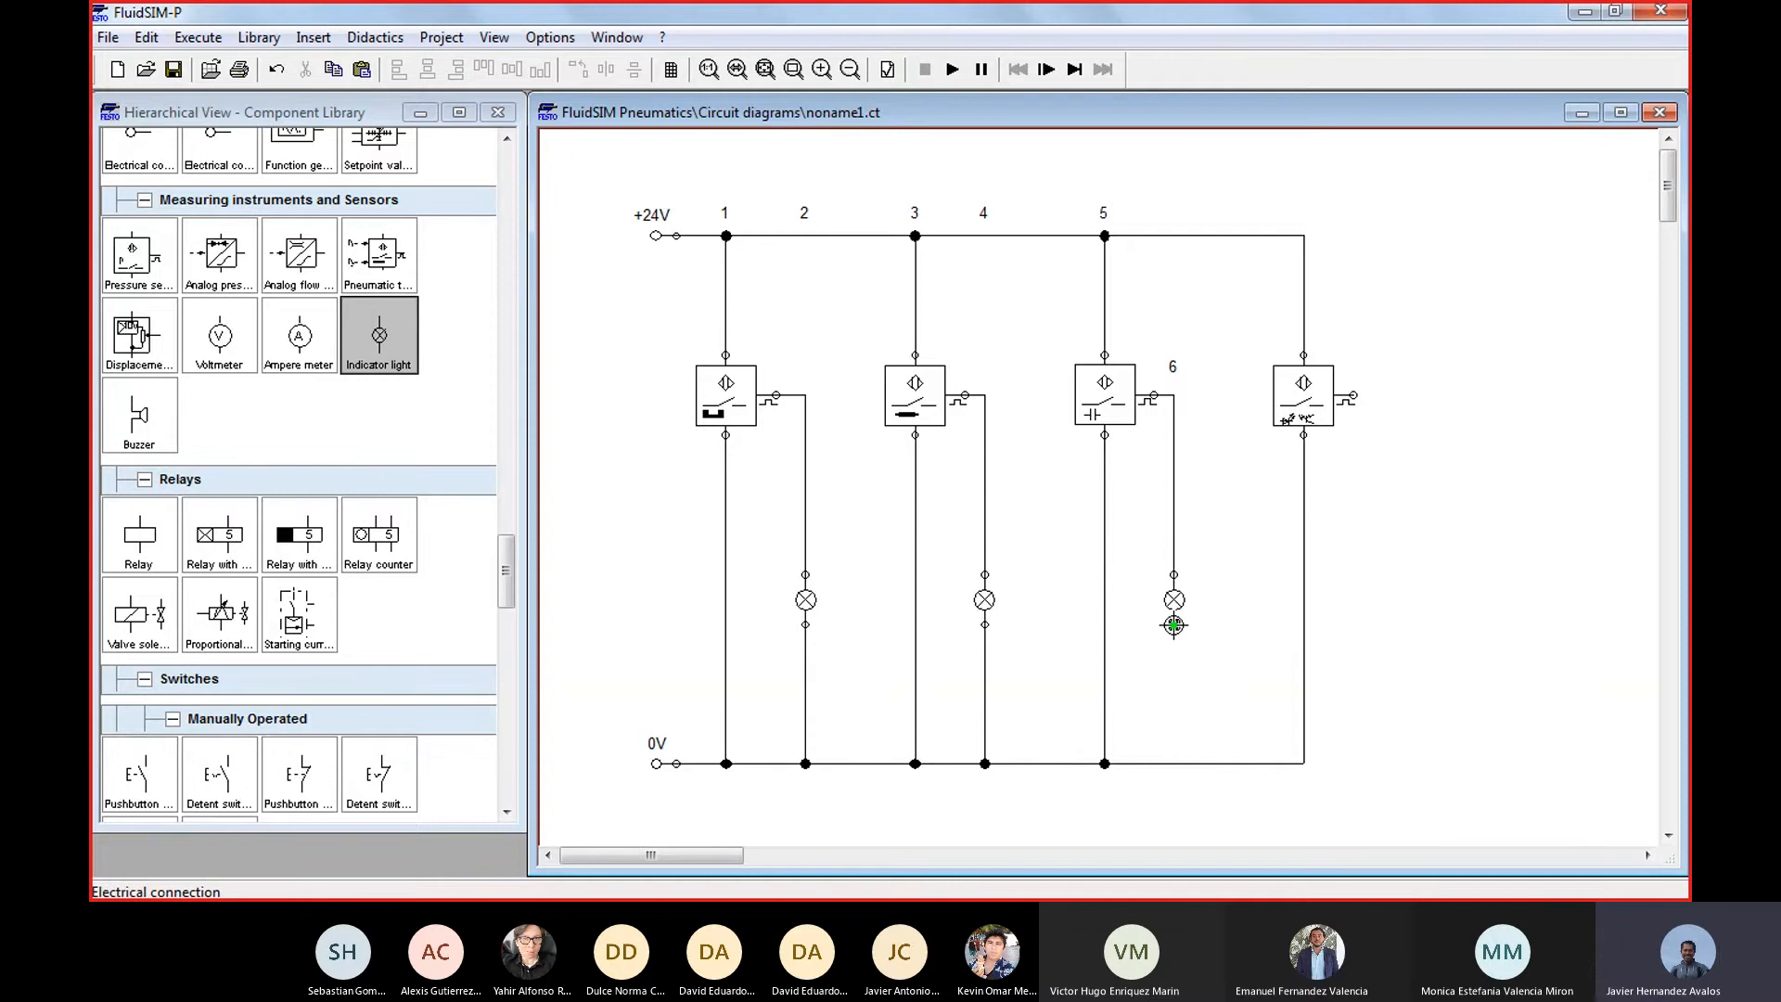
pyautogui.moveTo(1173, 625); pyautogui.dragTo(1175, 764)
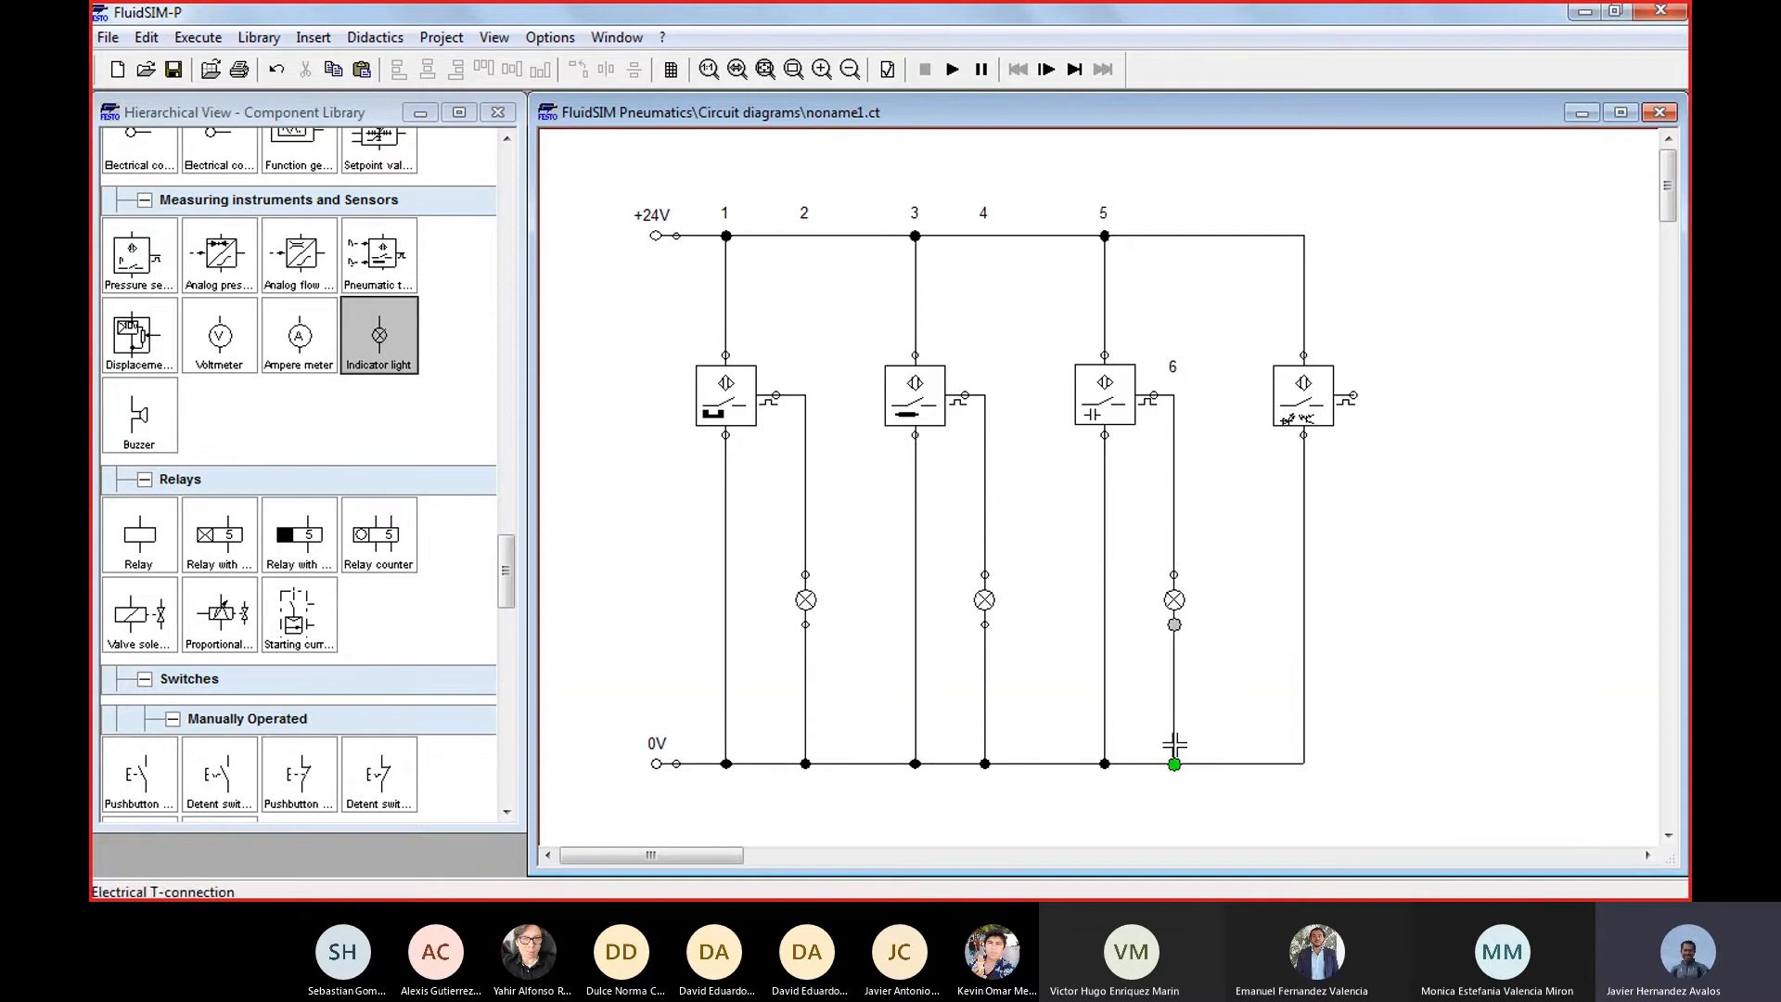
pyautogui.moveTo(382, 351); pyautogui.dragTo(1375, 593)
pyautogui.moveTo(1353, 395); pyautogui.dragTo(1303, 764)
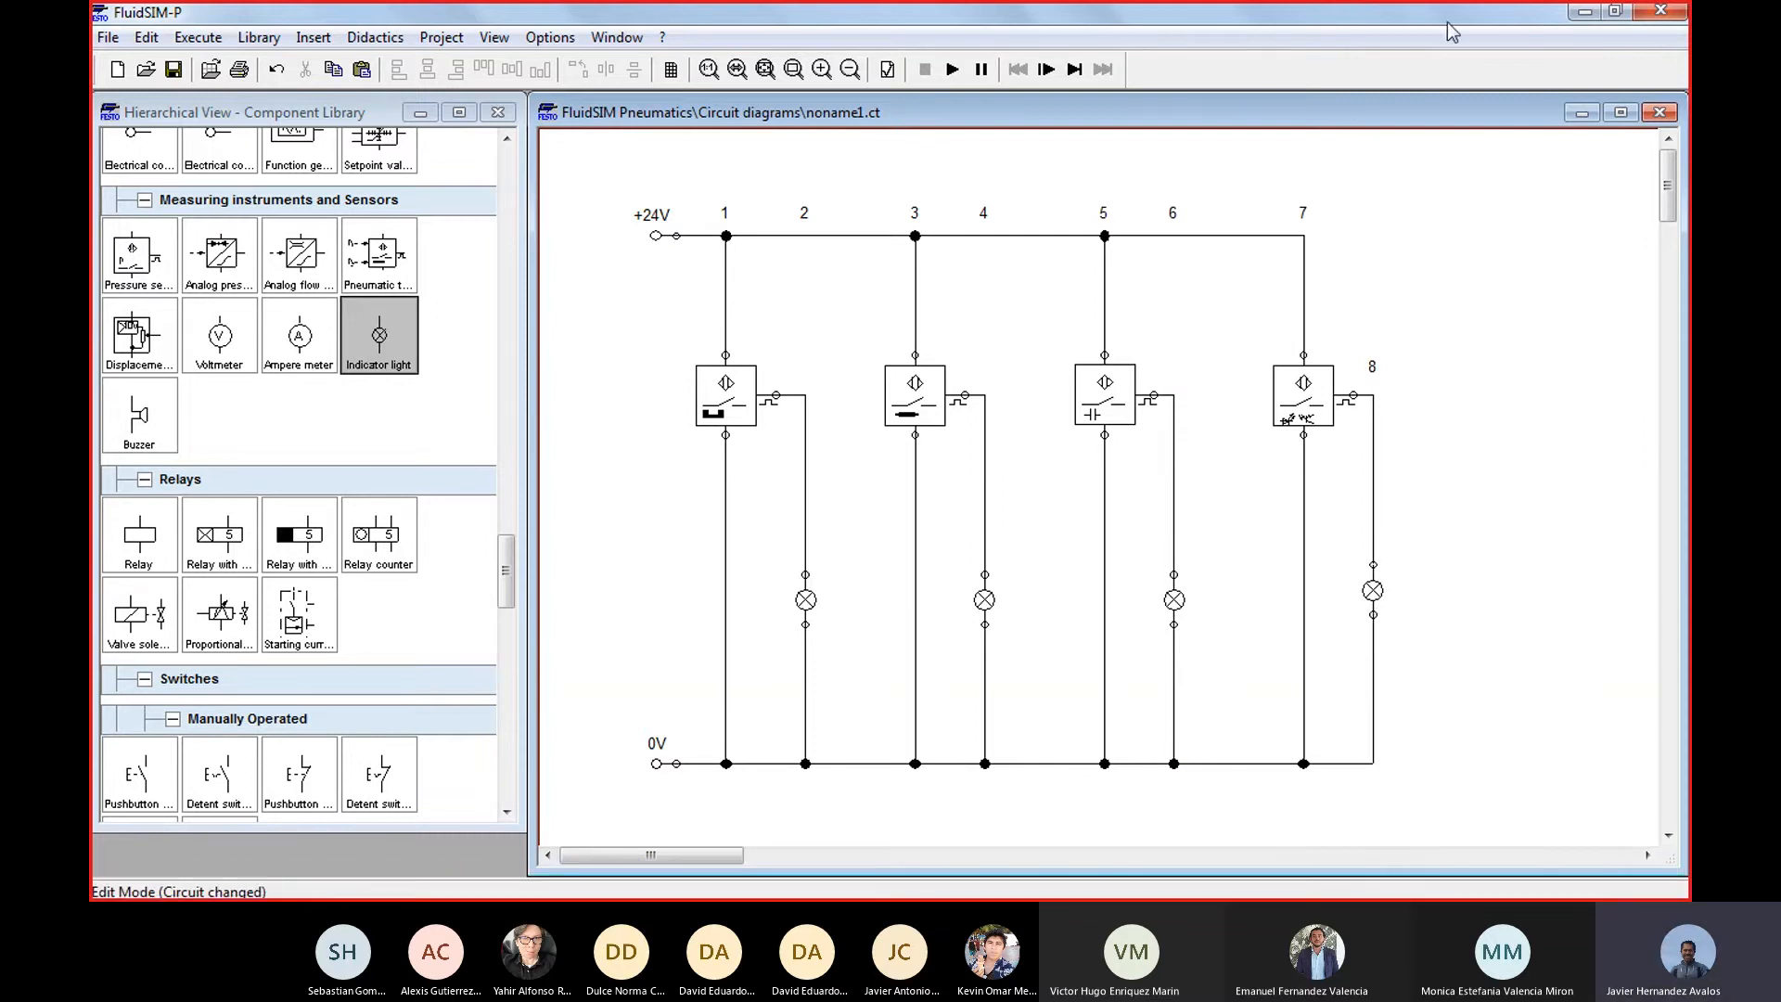
# Examine the magnetic, inductive, capacitive and optical proximity switches one by one in the circuit
pyautogui.moveTo(642, 325); pyautogui.dragTo(831, 482)
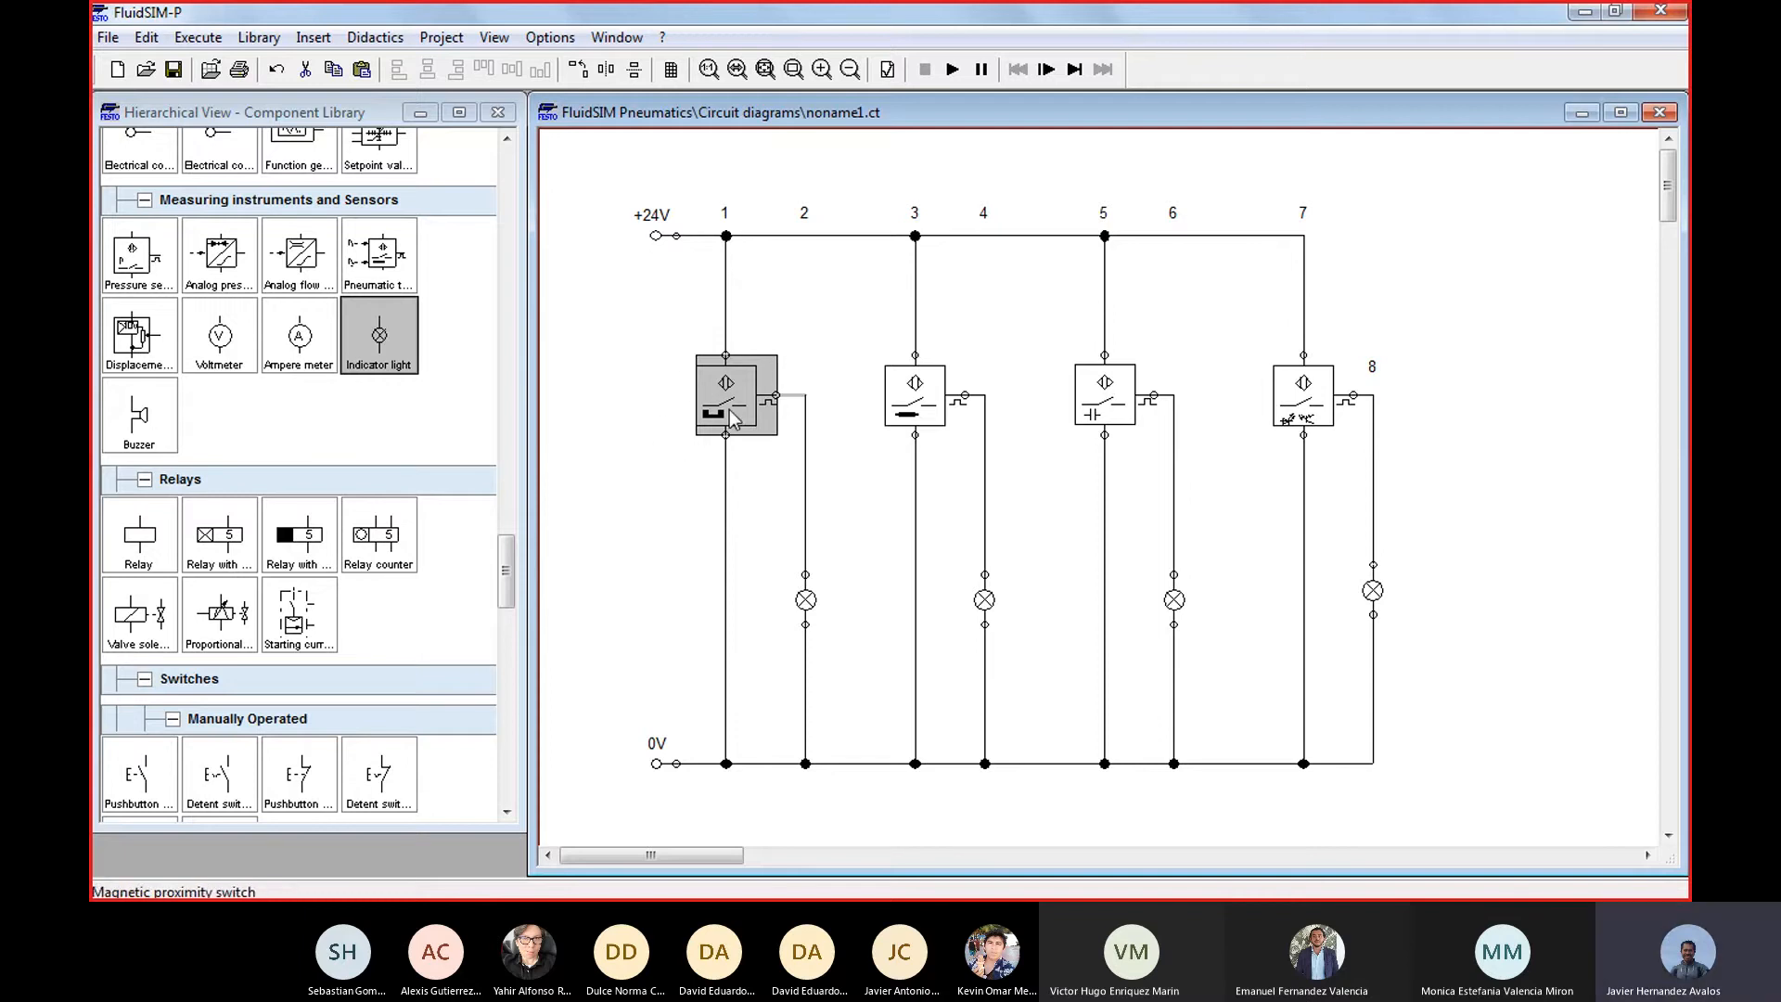
pyautogui.moveTo(667, 331); pyautogui.dragTo(821, 469)
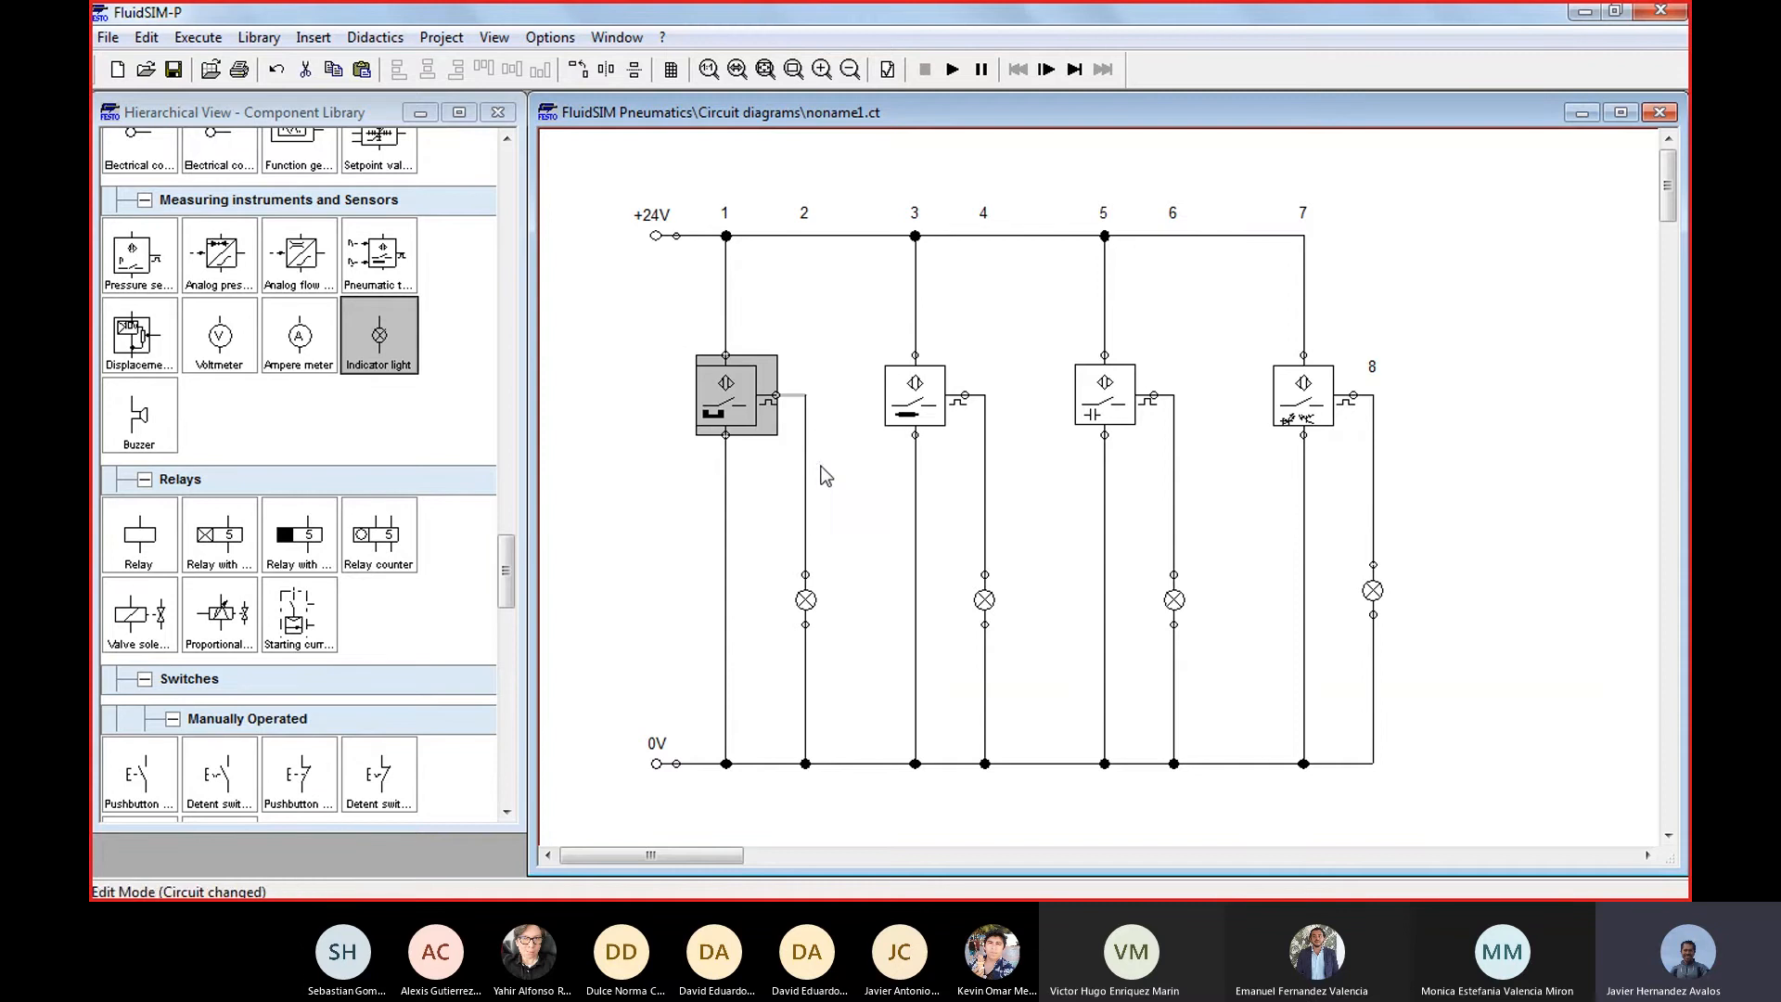
pyautogui.click(669, 452)
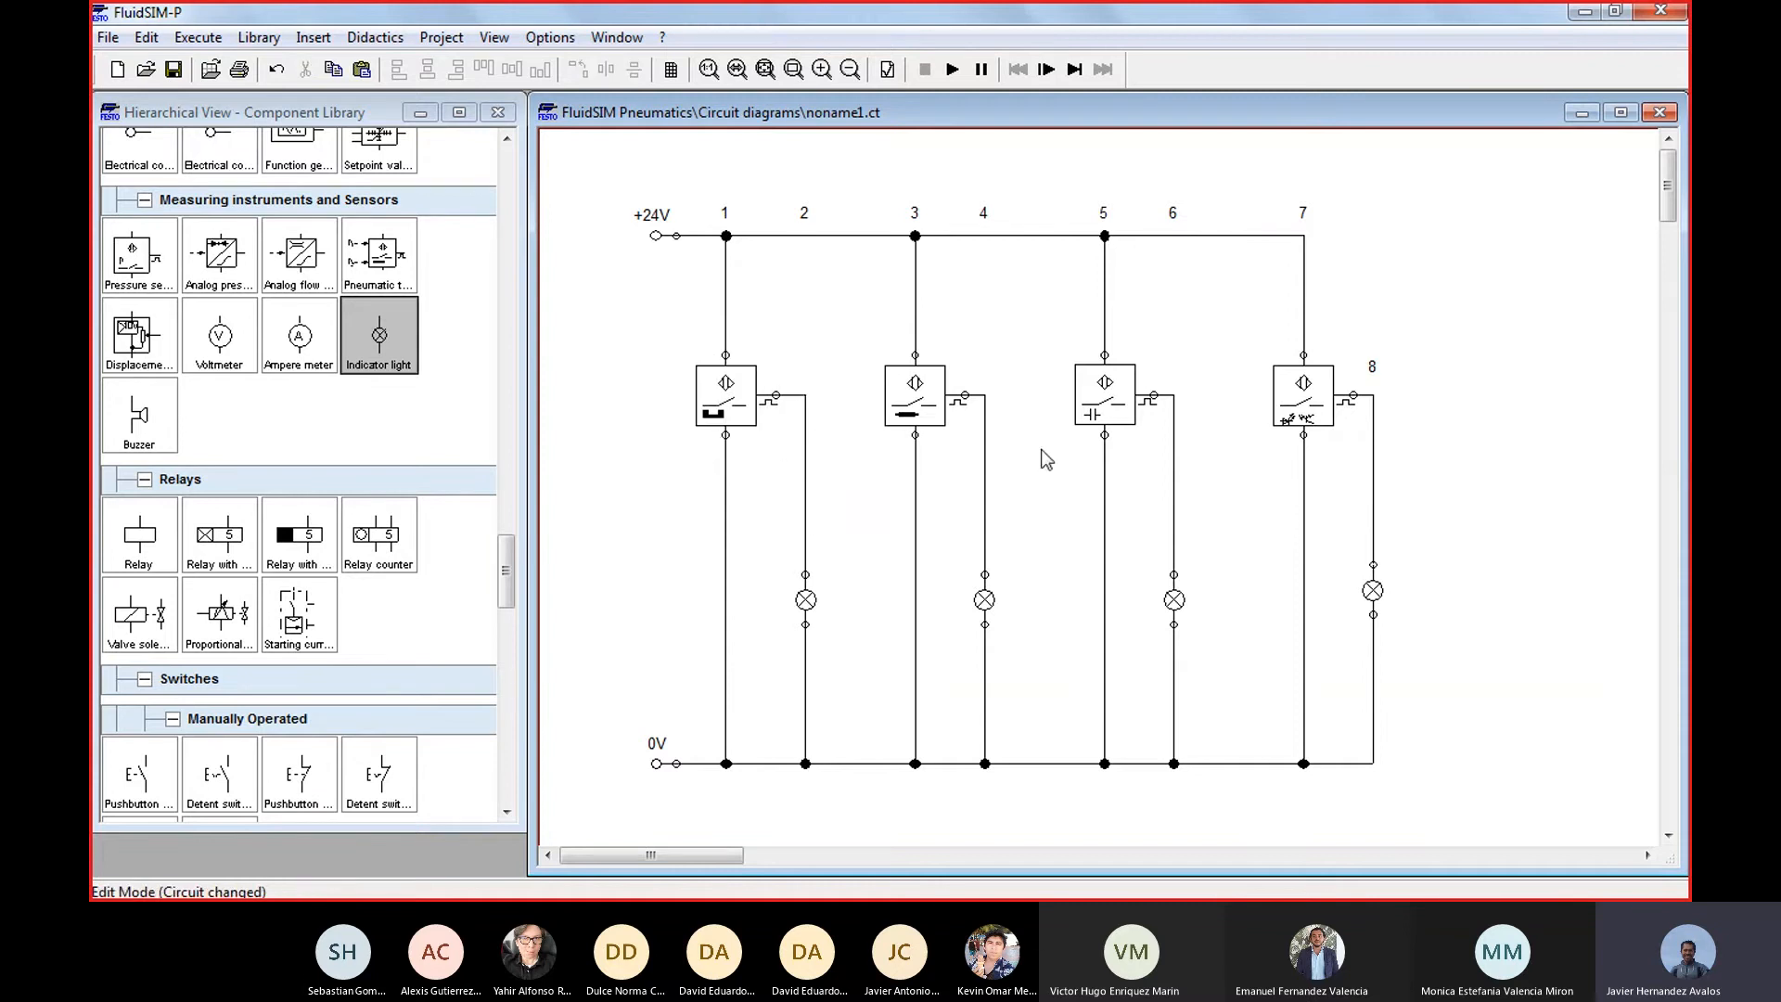
pyautogui.click(925, 423)
pyautogui.click(1099, 418)
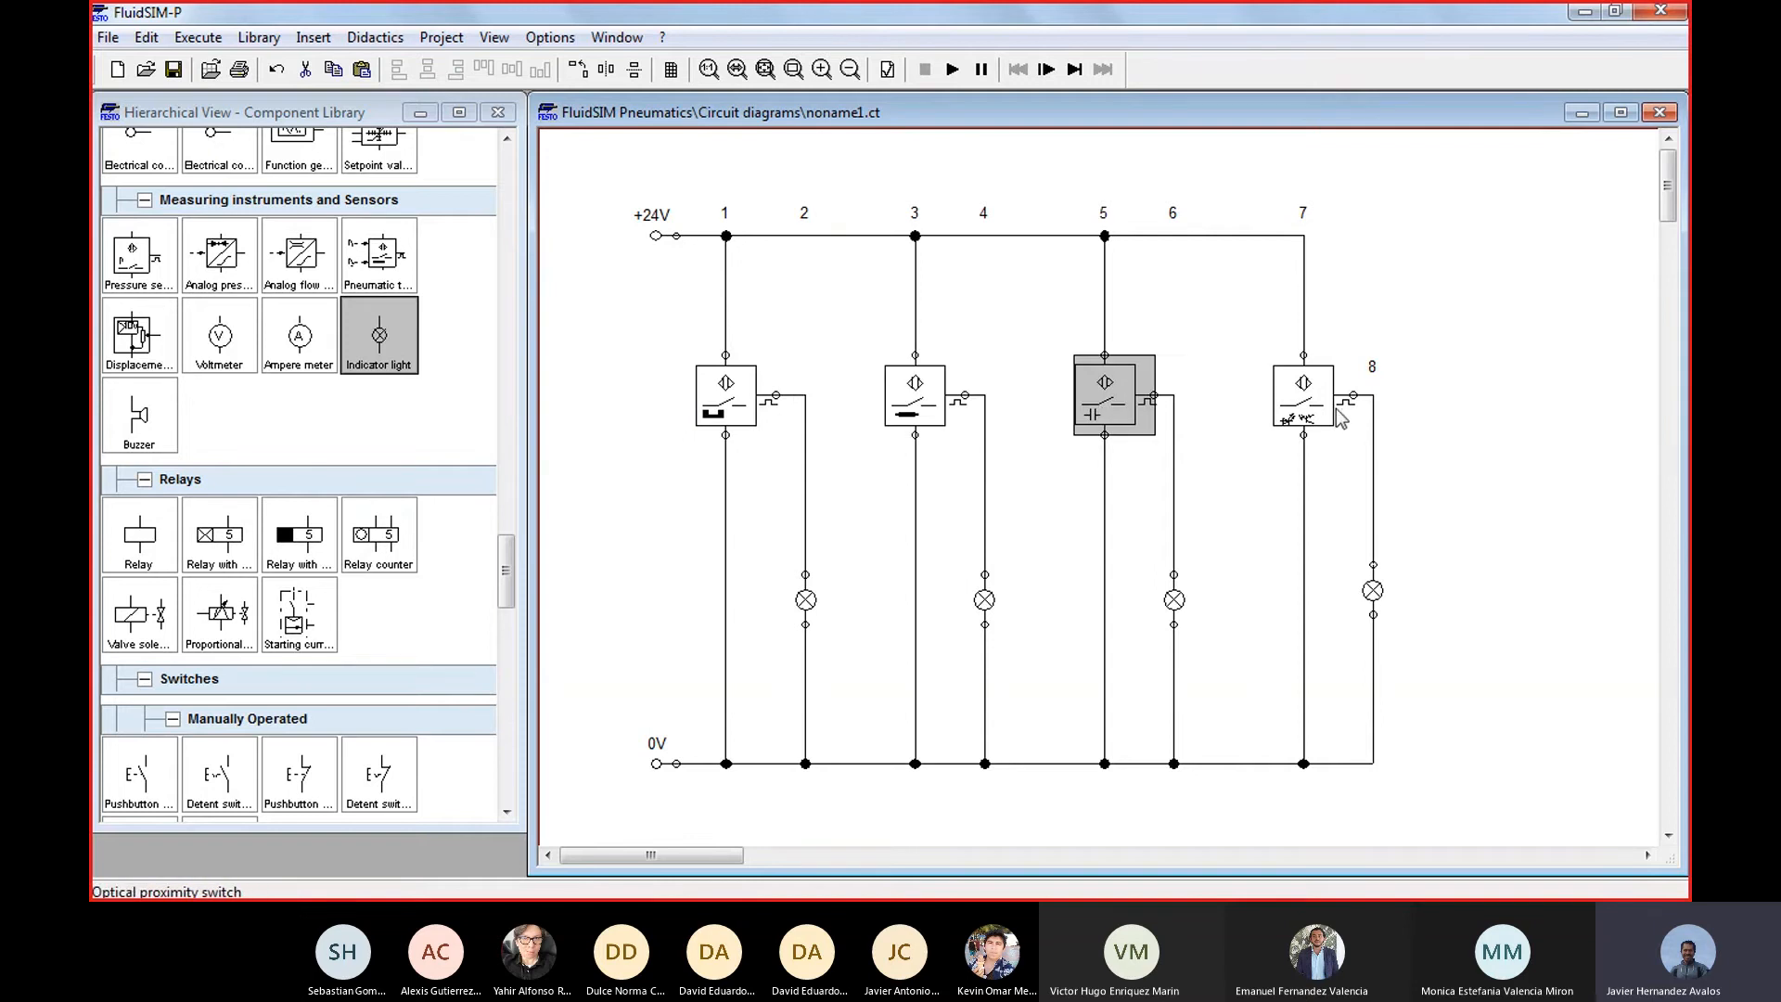
pyautogui.click(1308, 408)
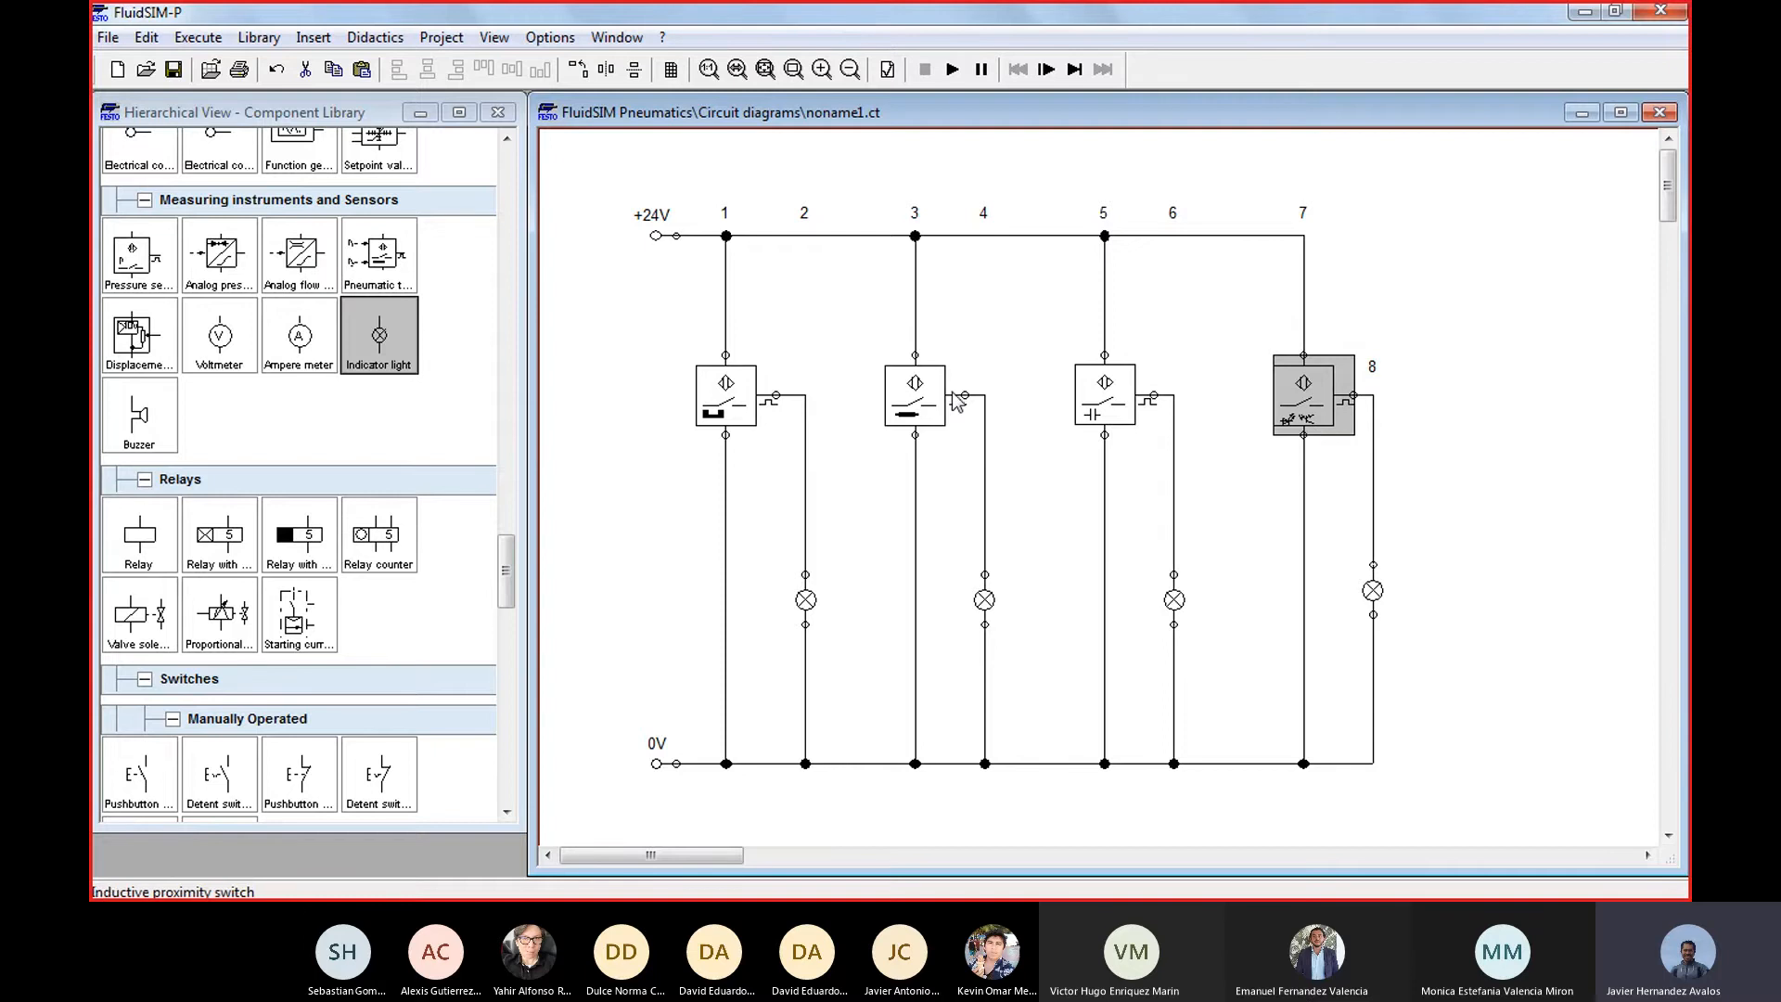
pyautogui.click(913, 400)
pyautogui.click(1143, 406)
pyautogui.click(1334, 410)
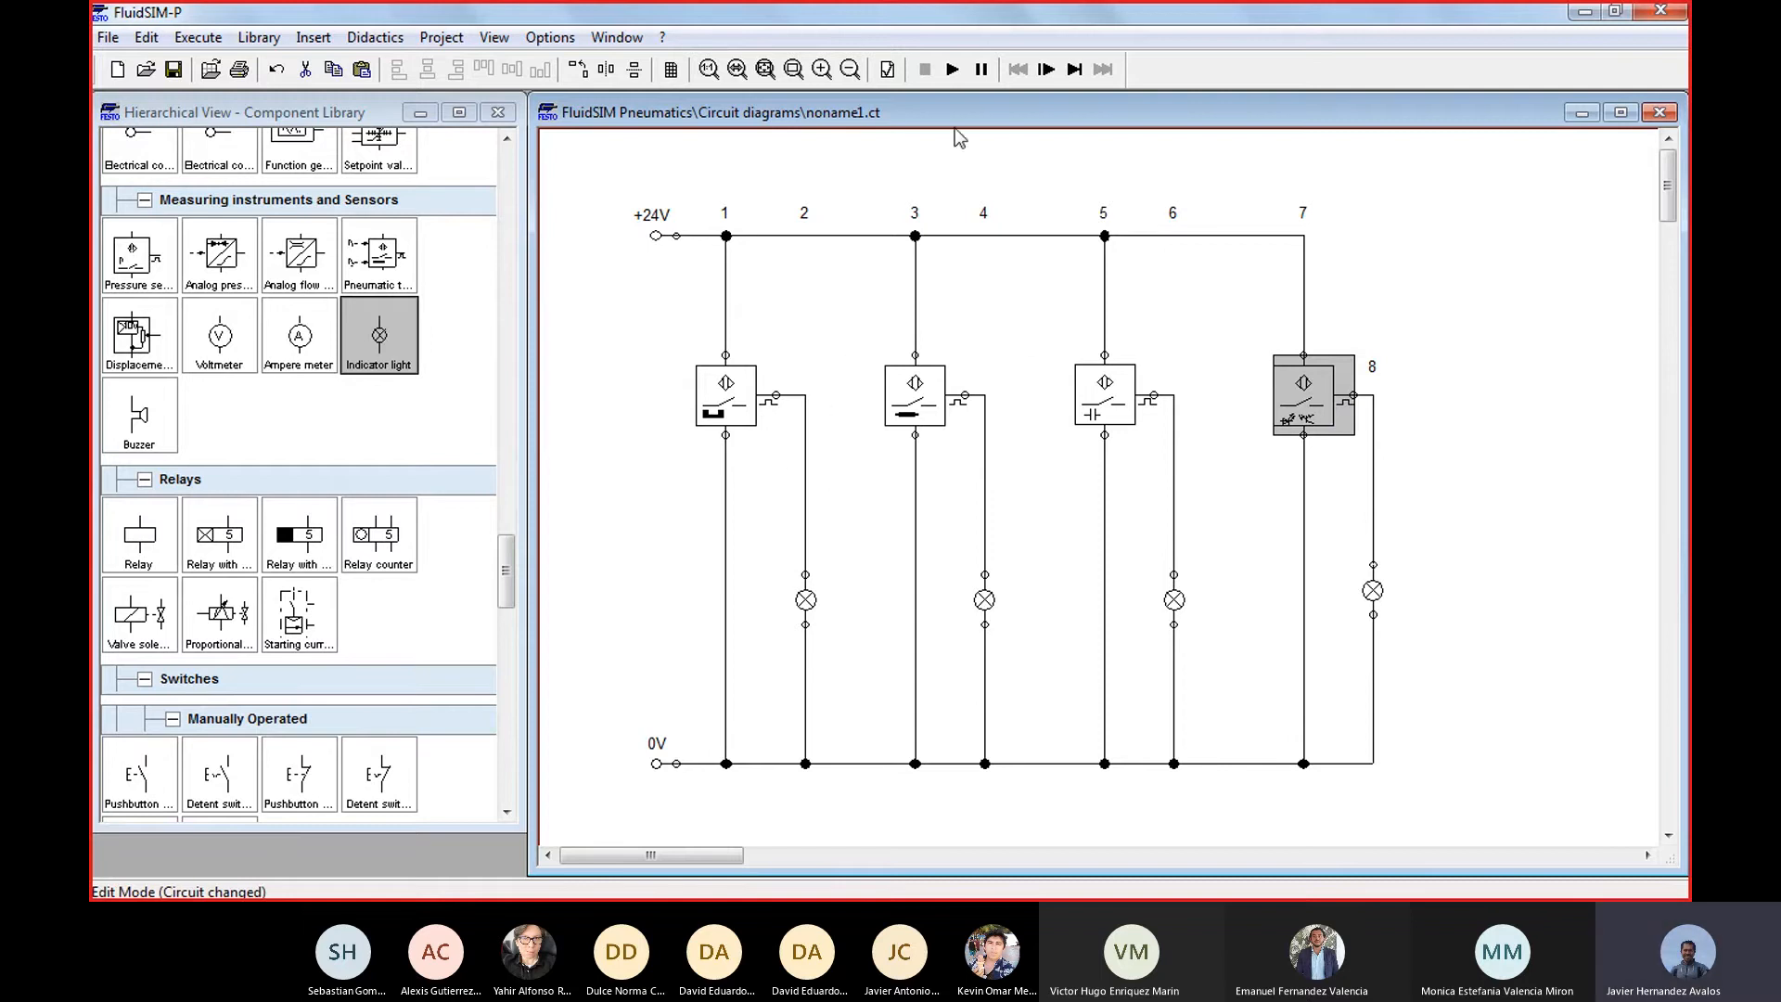
# Briefly run and stop the simulation, and shift the inductive, capacitive and optical branches farther from the magnetic switch's branch
pyautogui.click(944, 71)
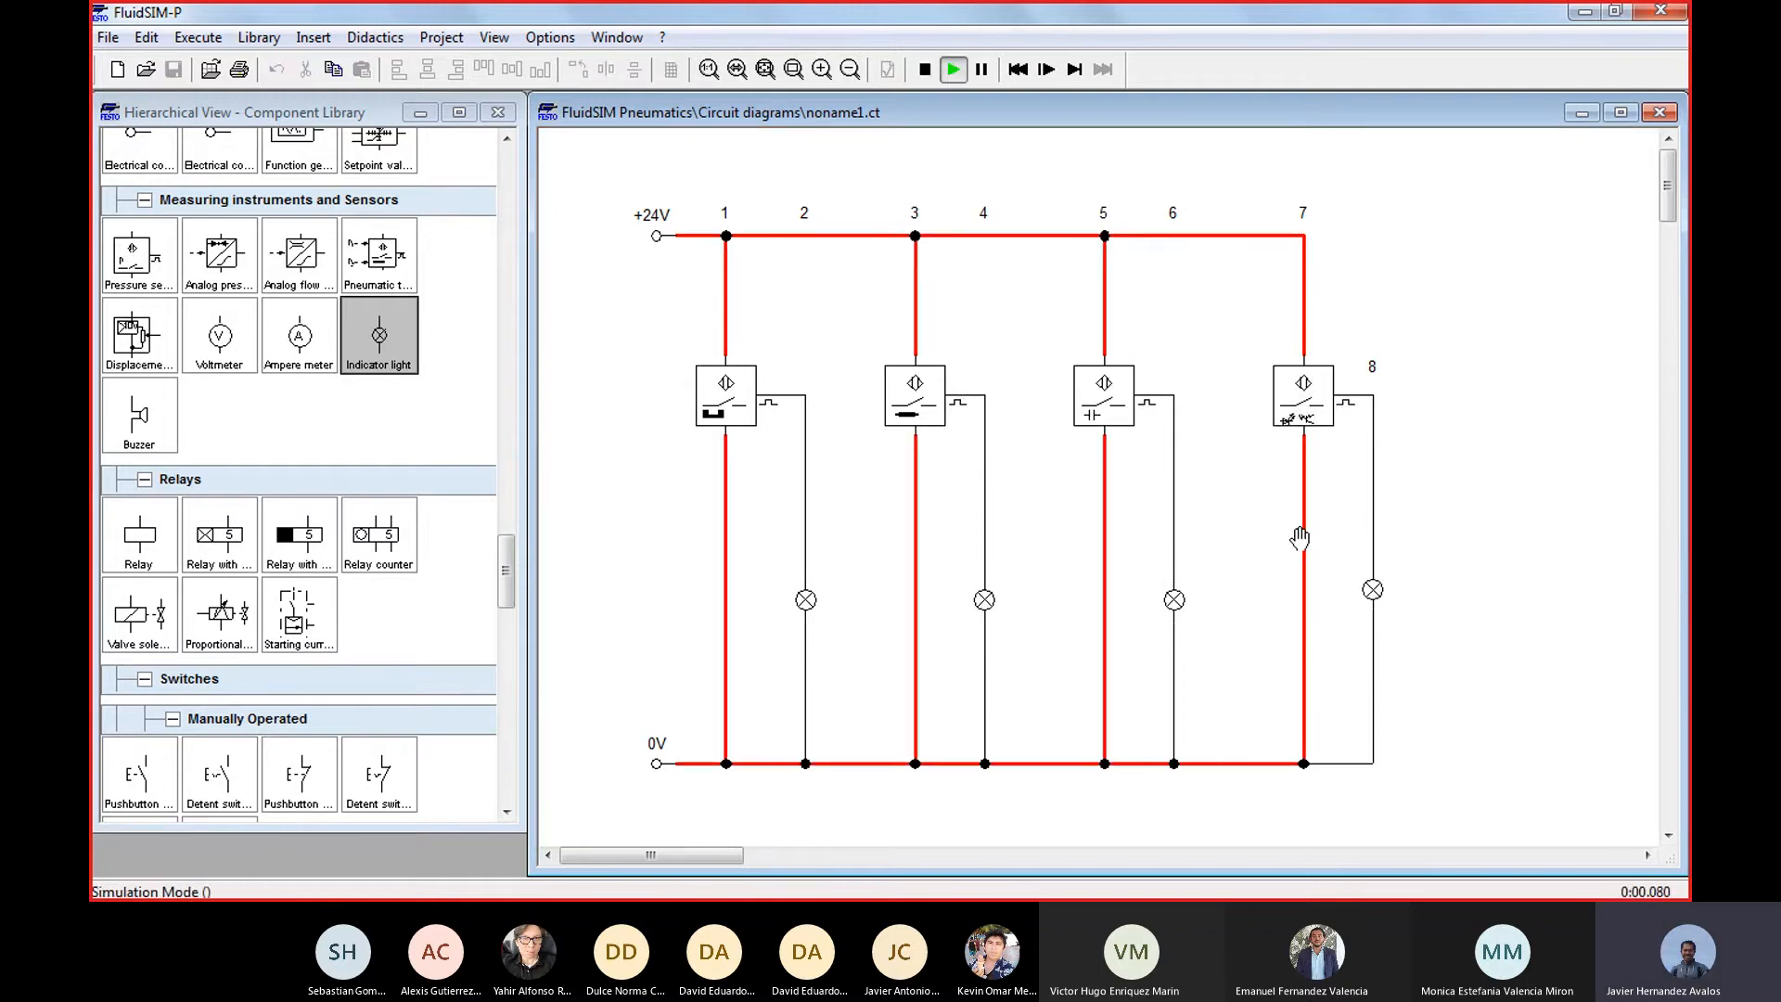
pyautogui.click(924, 70)
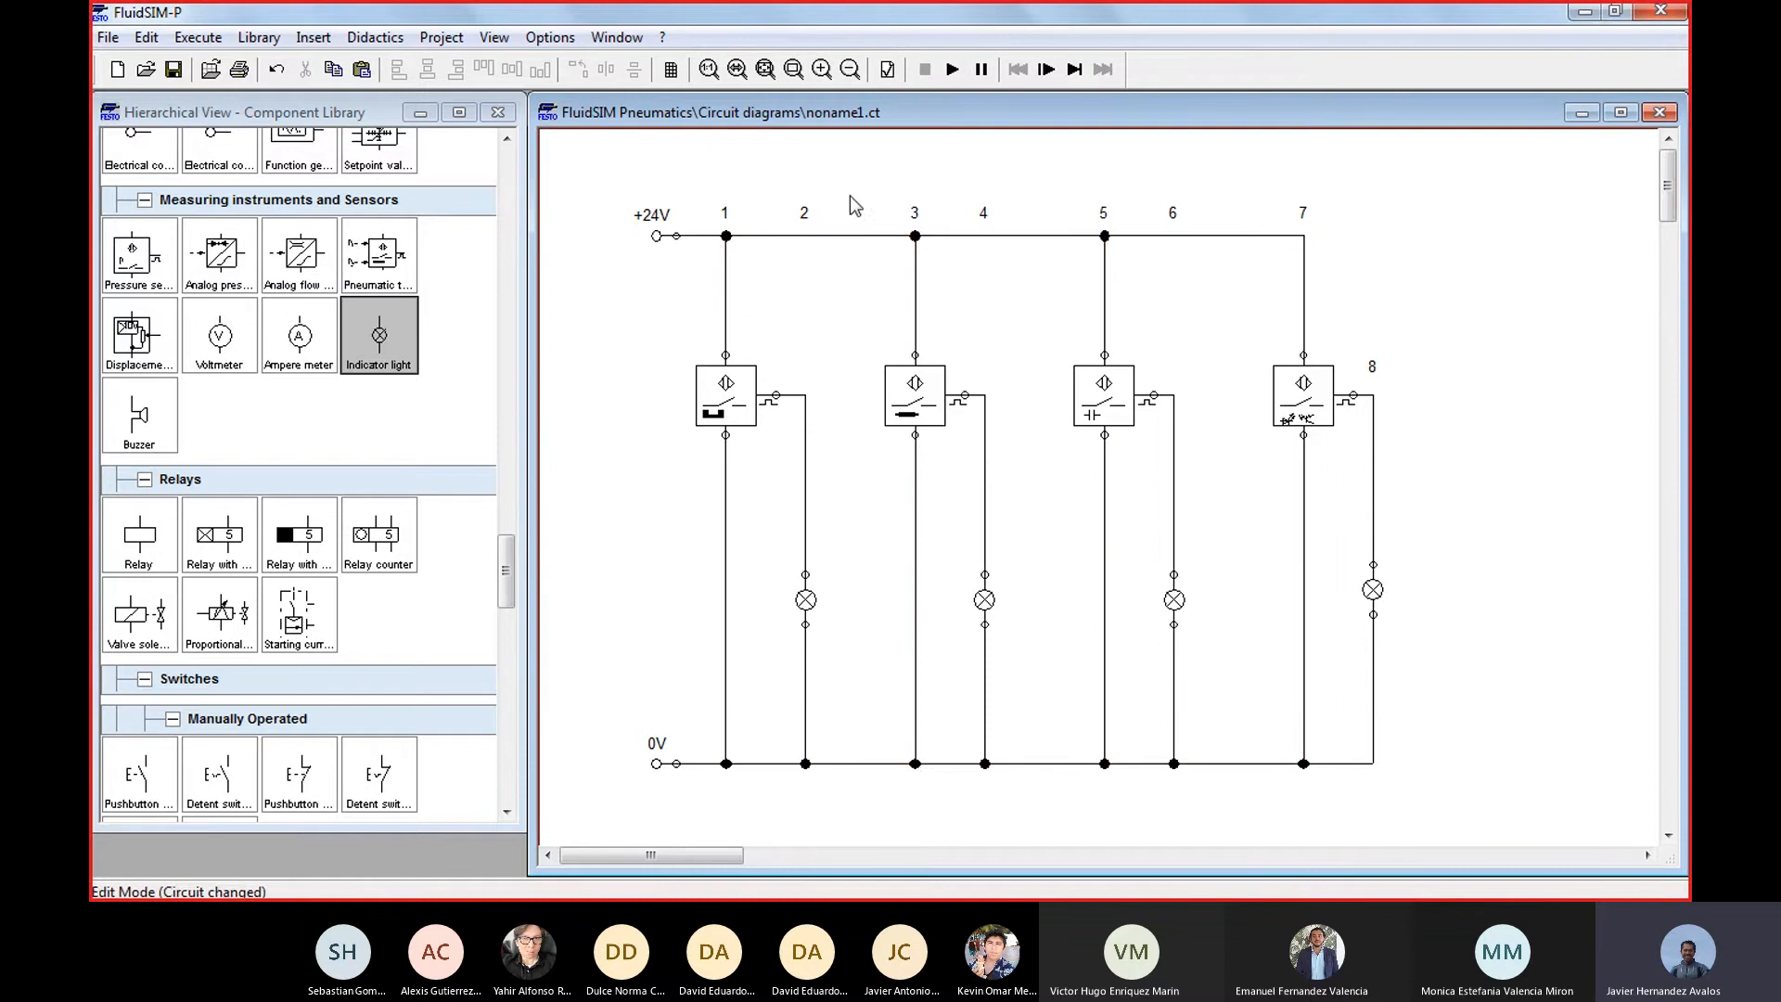
pyautogui.moveTo(922, 158); pyautogui.dragTo(873, 179)
pyautogui.scroll(3, 1461, 616)
pyautogui.press('Right')
pyautogui.press('Right')
pyautogui.press('Right')
pyautogui.press('Right')
pyautogui.press('Right')
pyautogui.press('Right')
pyautogui.press('Right')
pyautogui.press('Right')
pyautogui.press('Right')
pyautogui.press('Right')
pyautogui.press('Right')
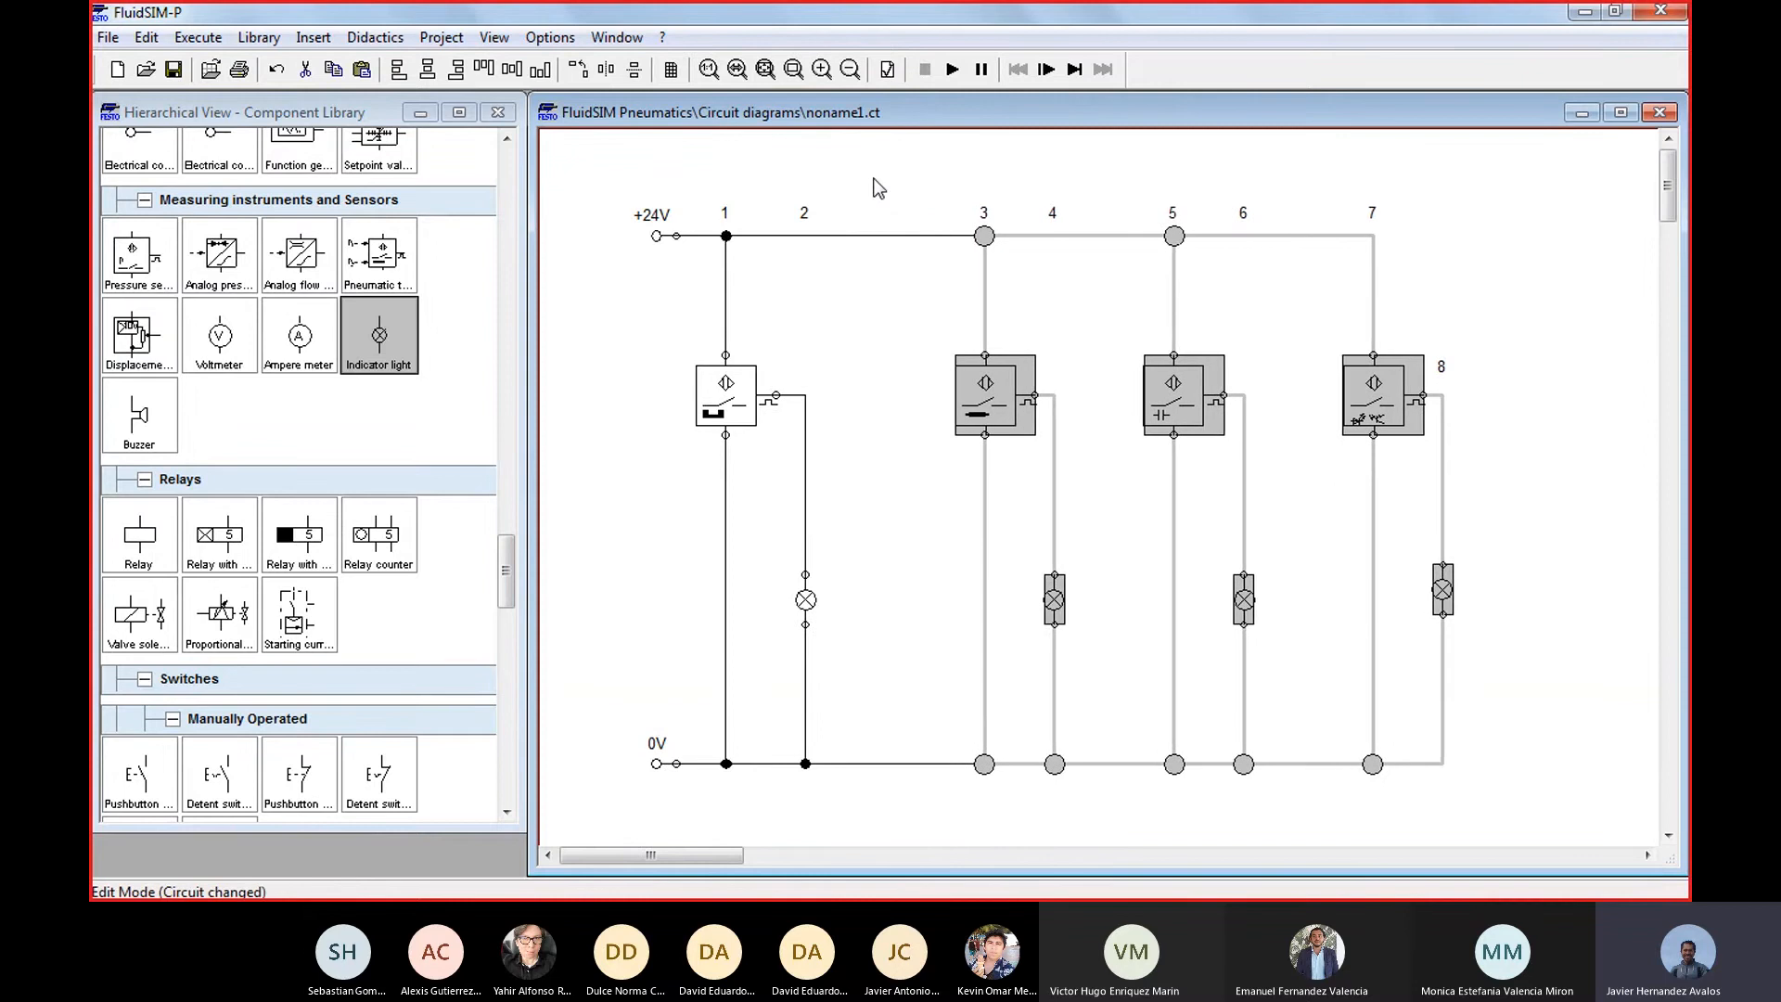
pyautogui.click(895, 186)
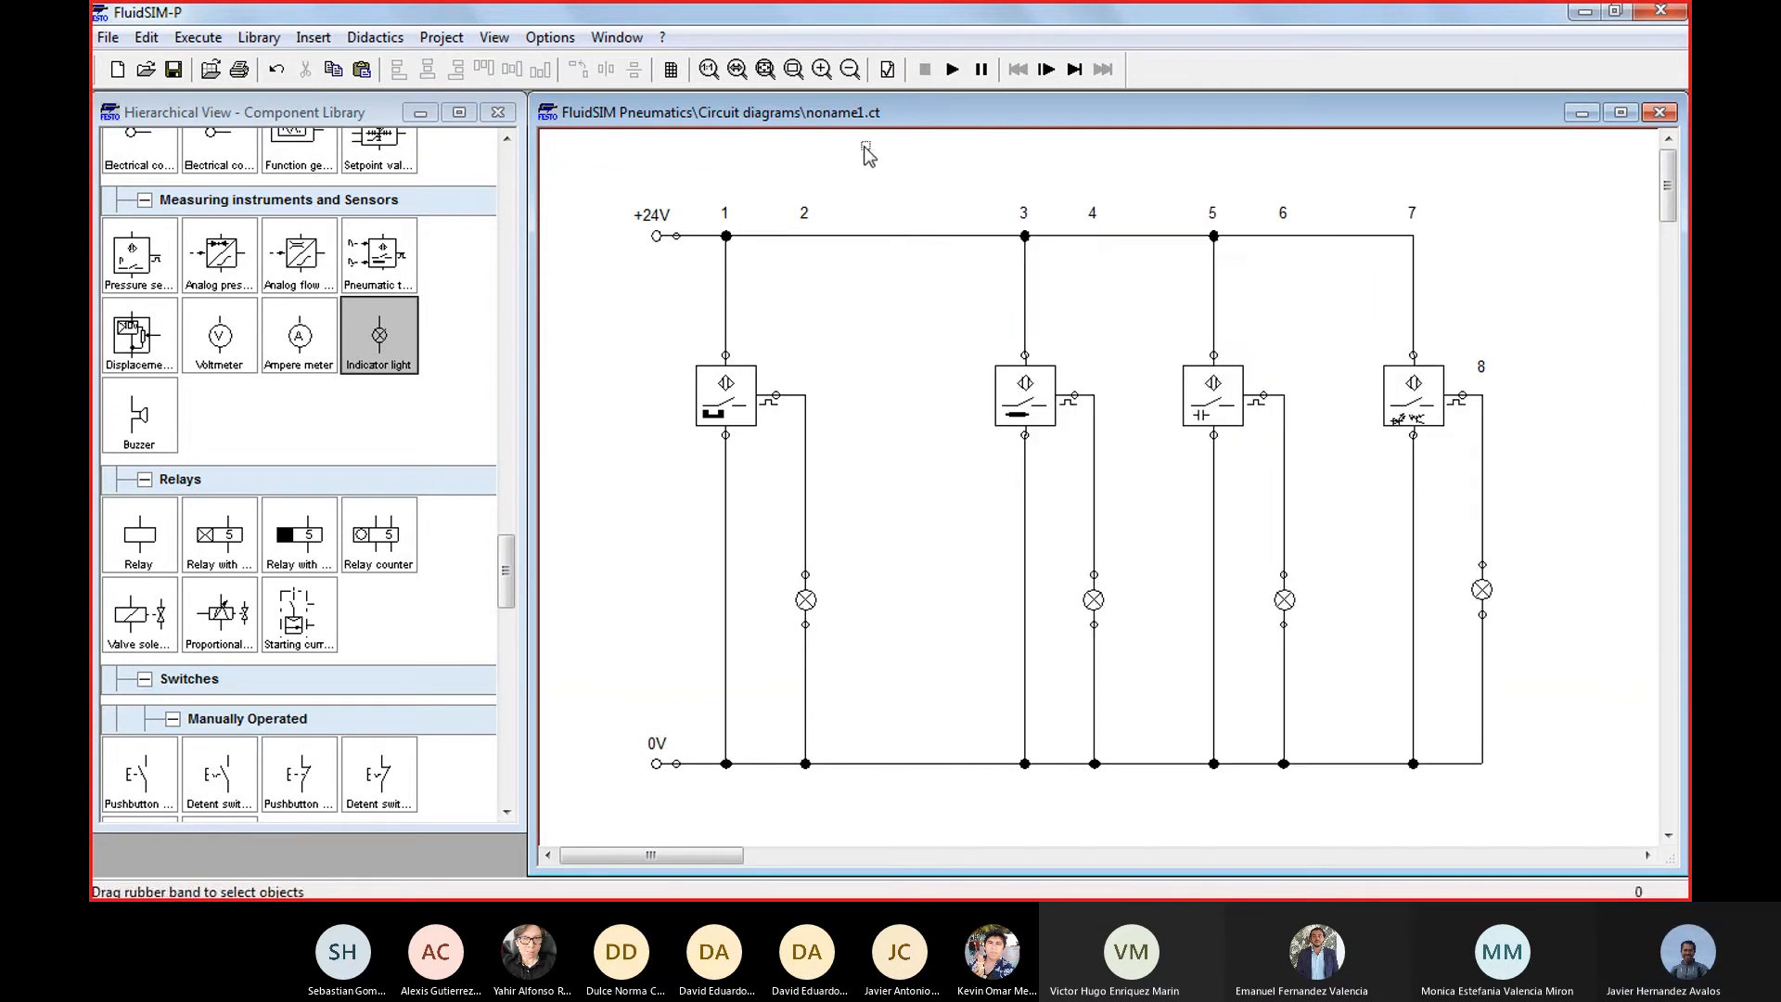
# Start the simulation and actuate the capacitive, optical and inductive proximity switches manually
pyautogui.click(951, 69)
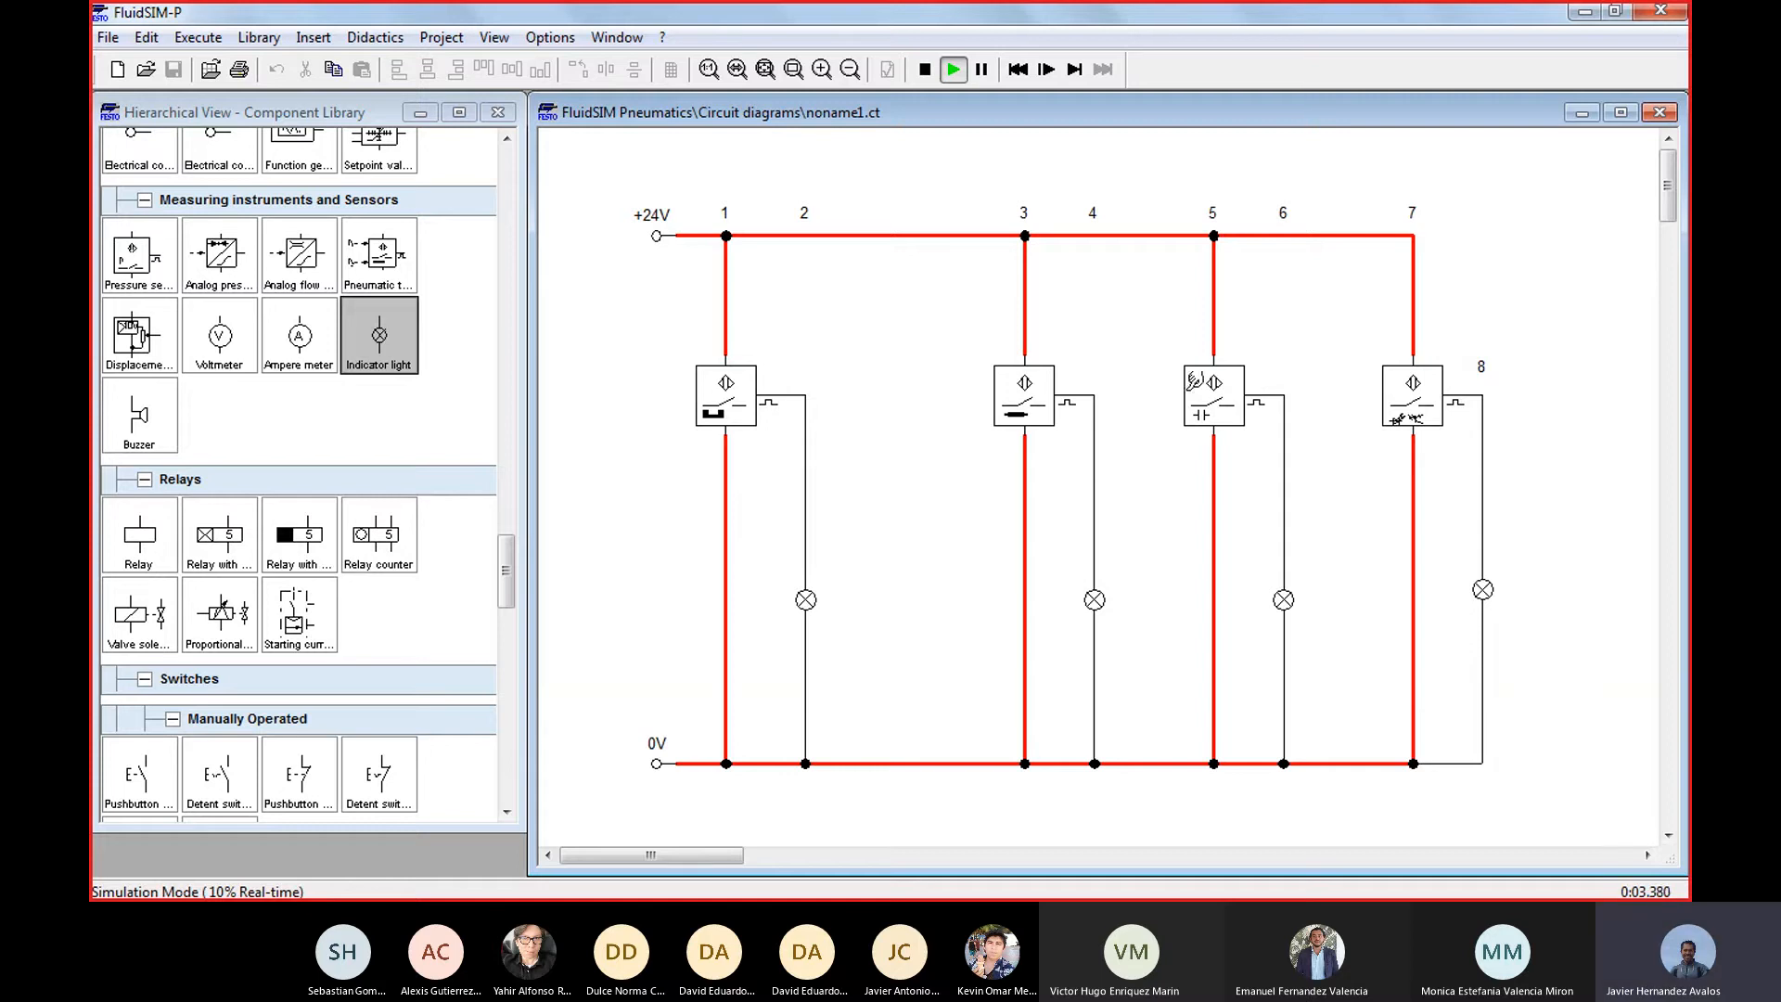
pyautogui.click(1215, 385)
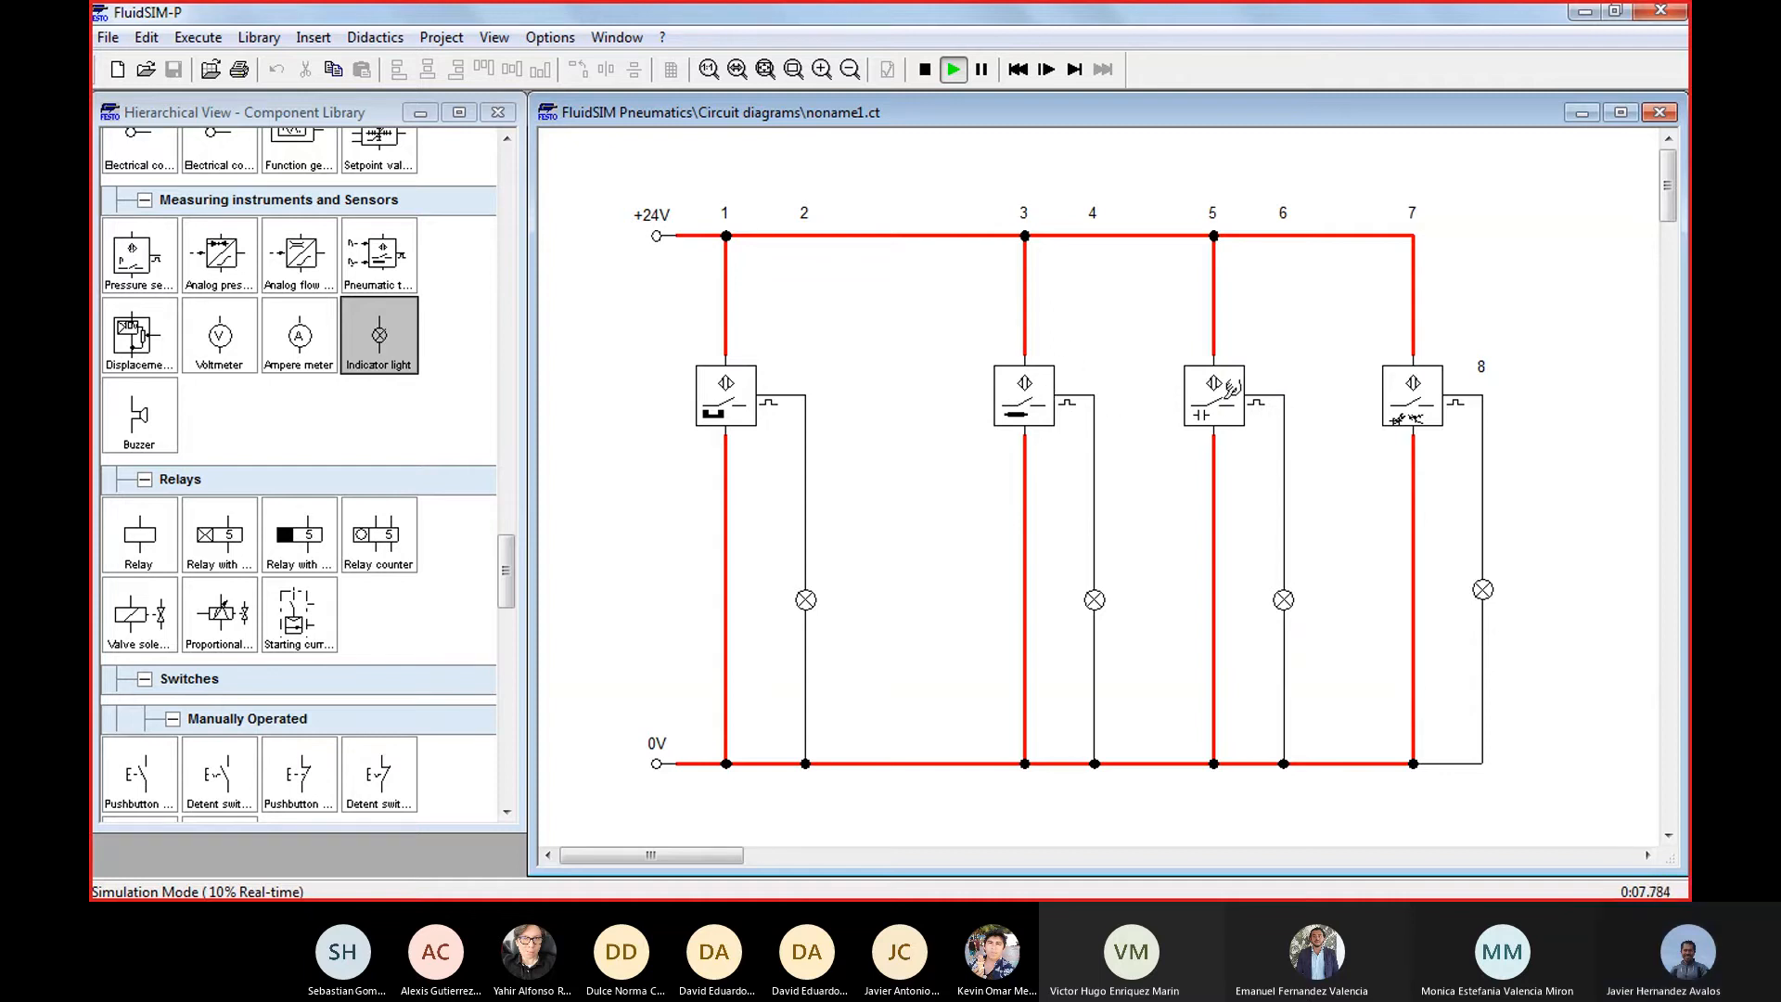
pyautogui.click(1231, 390)
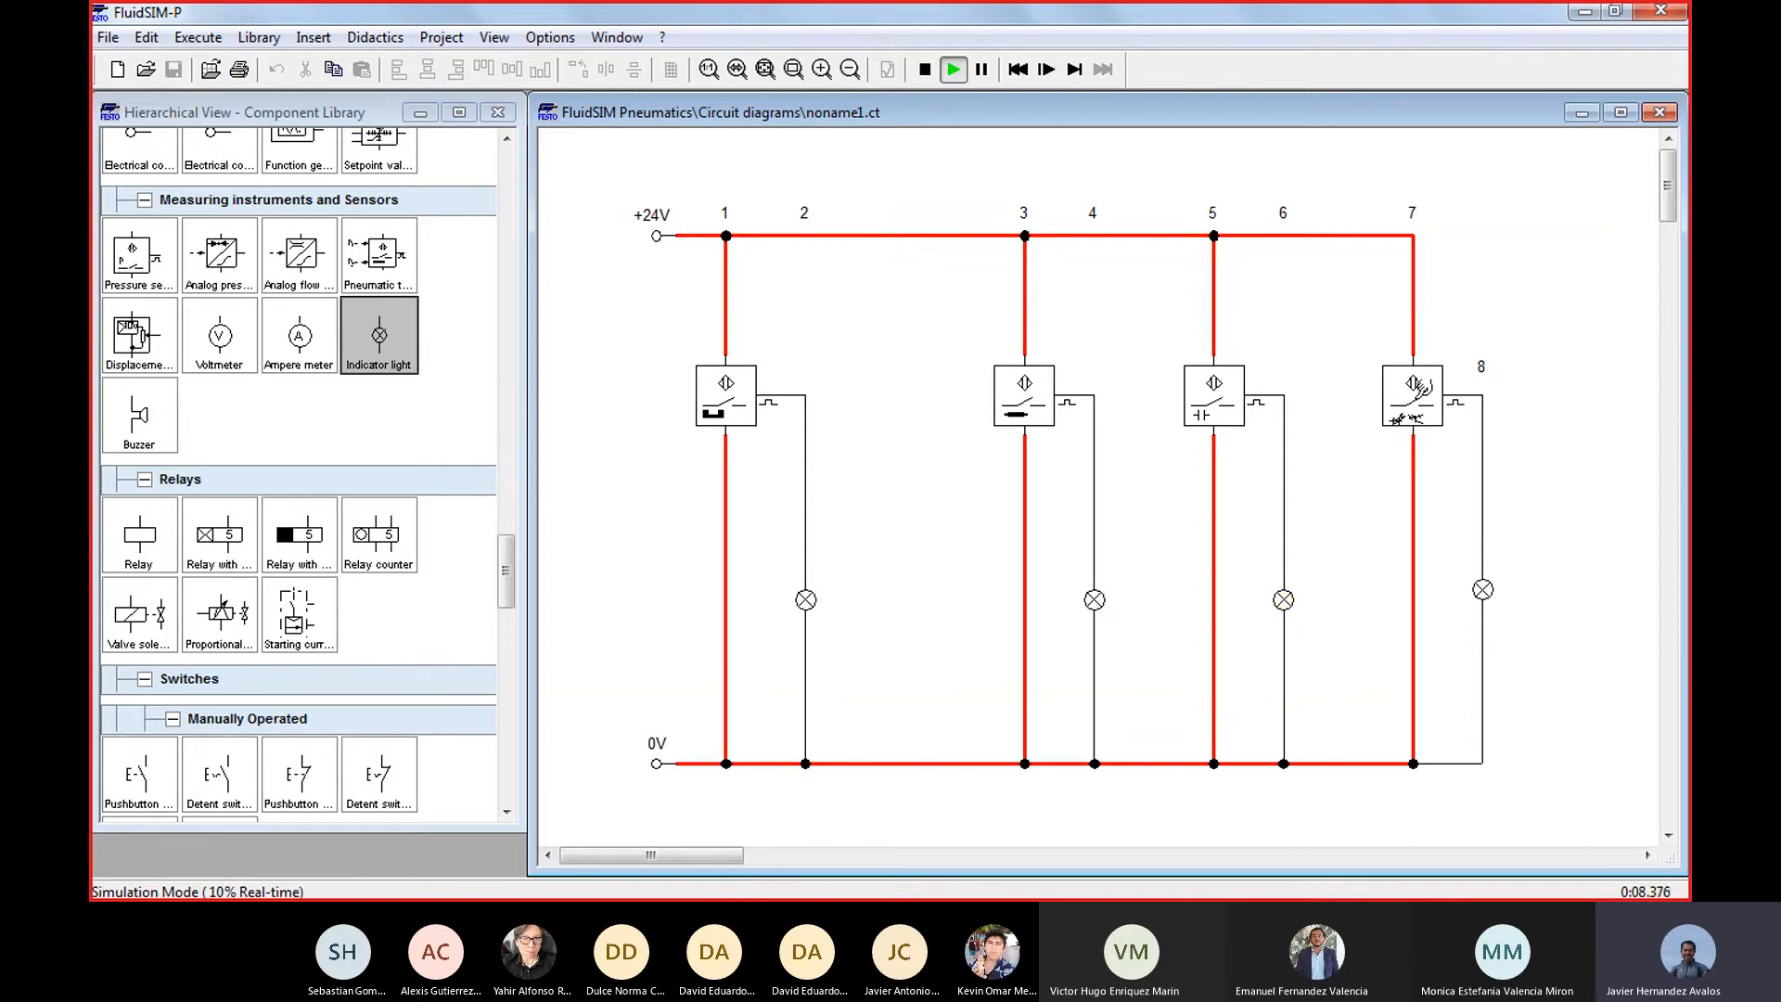
pyautogui.click(1421, 389)
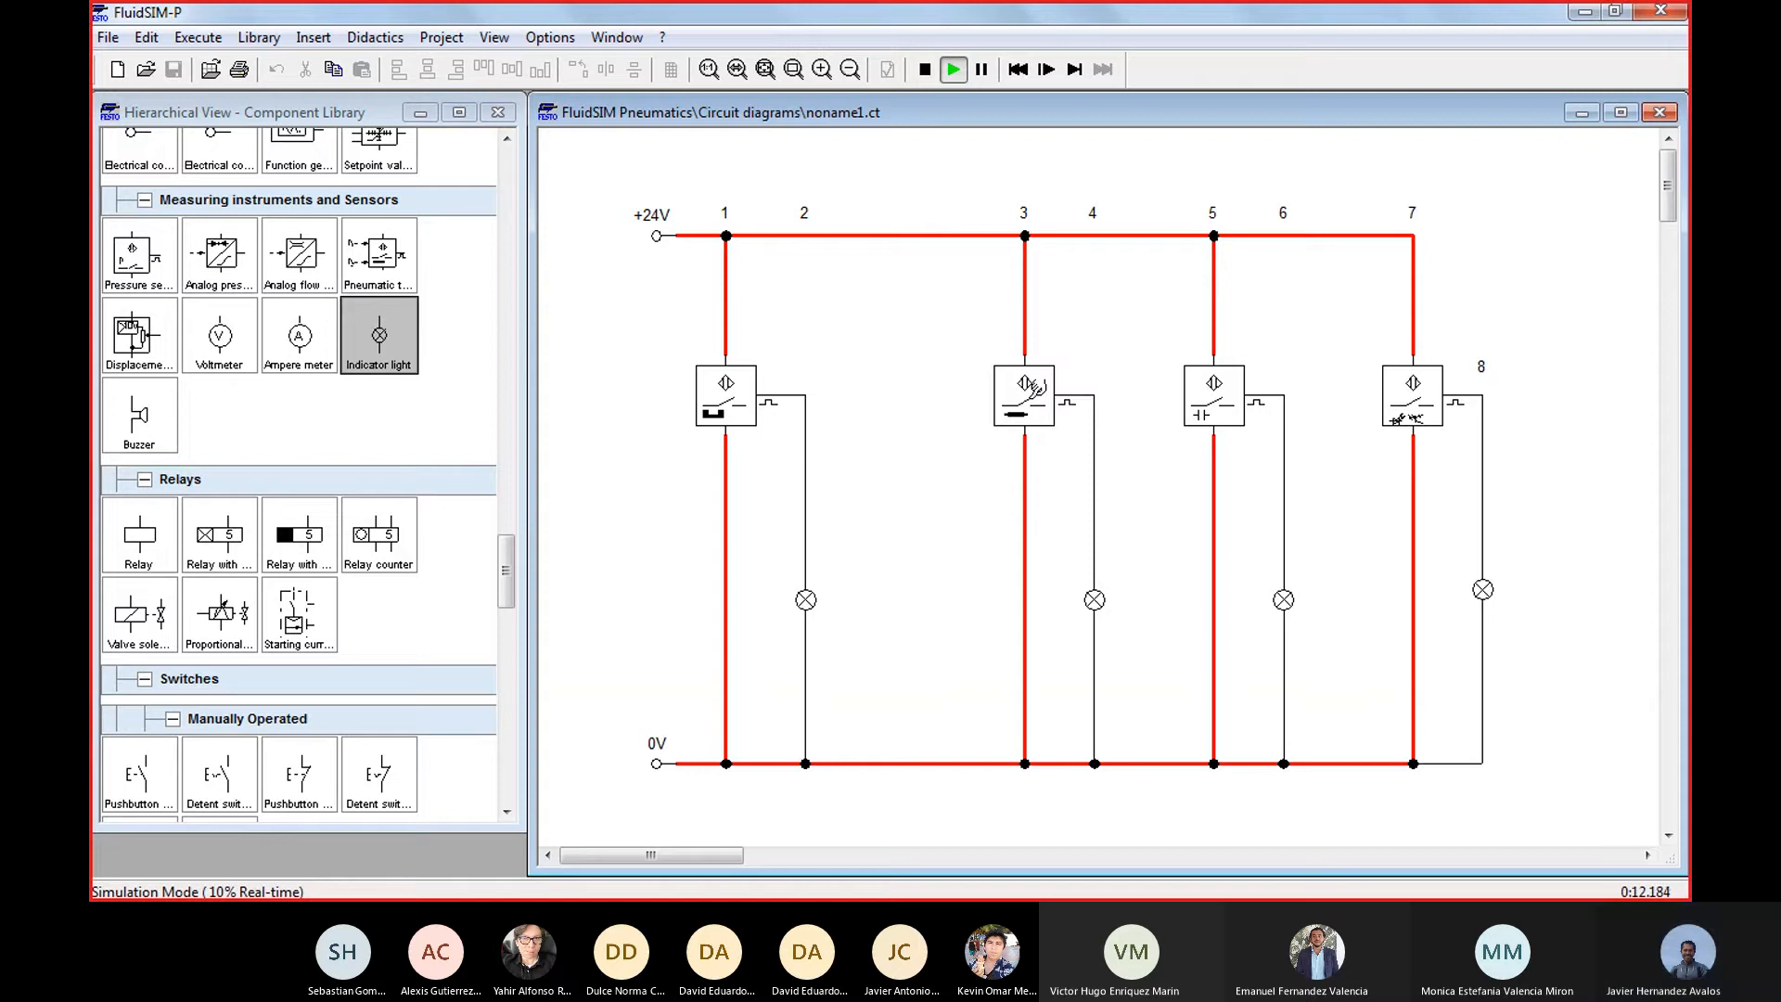
pyautogui.click(1024, 395)
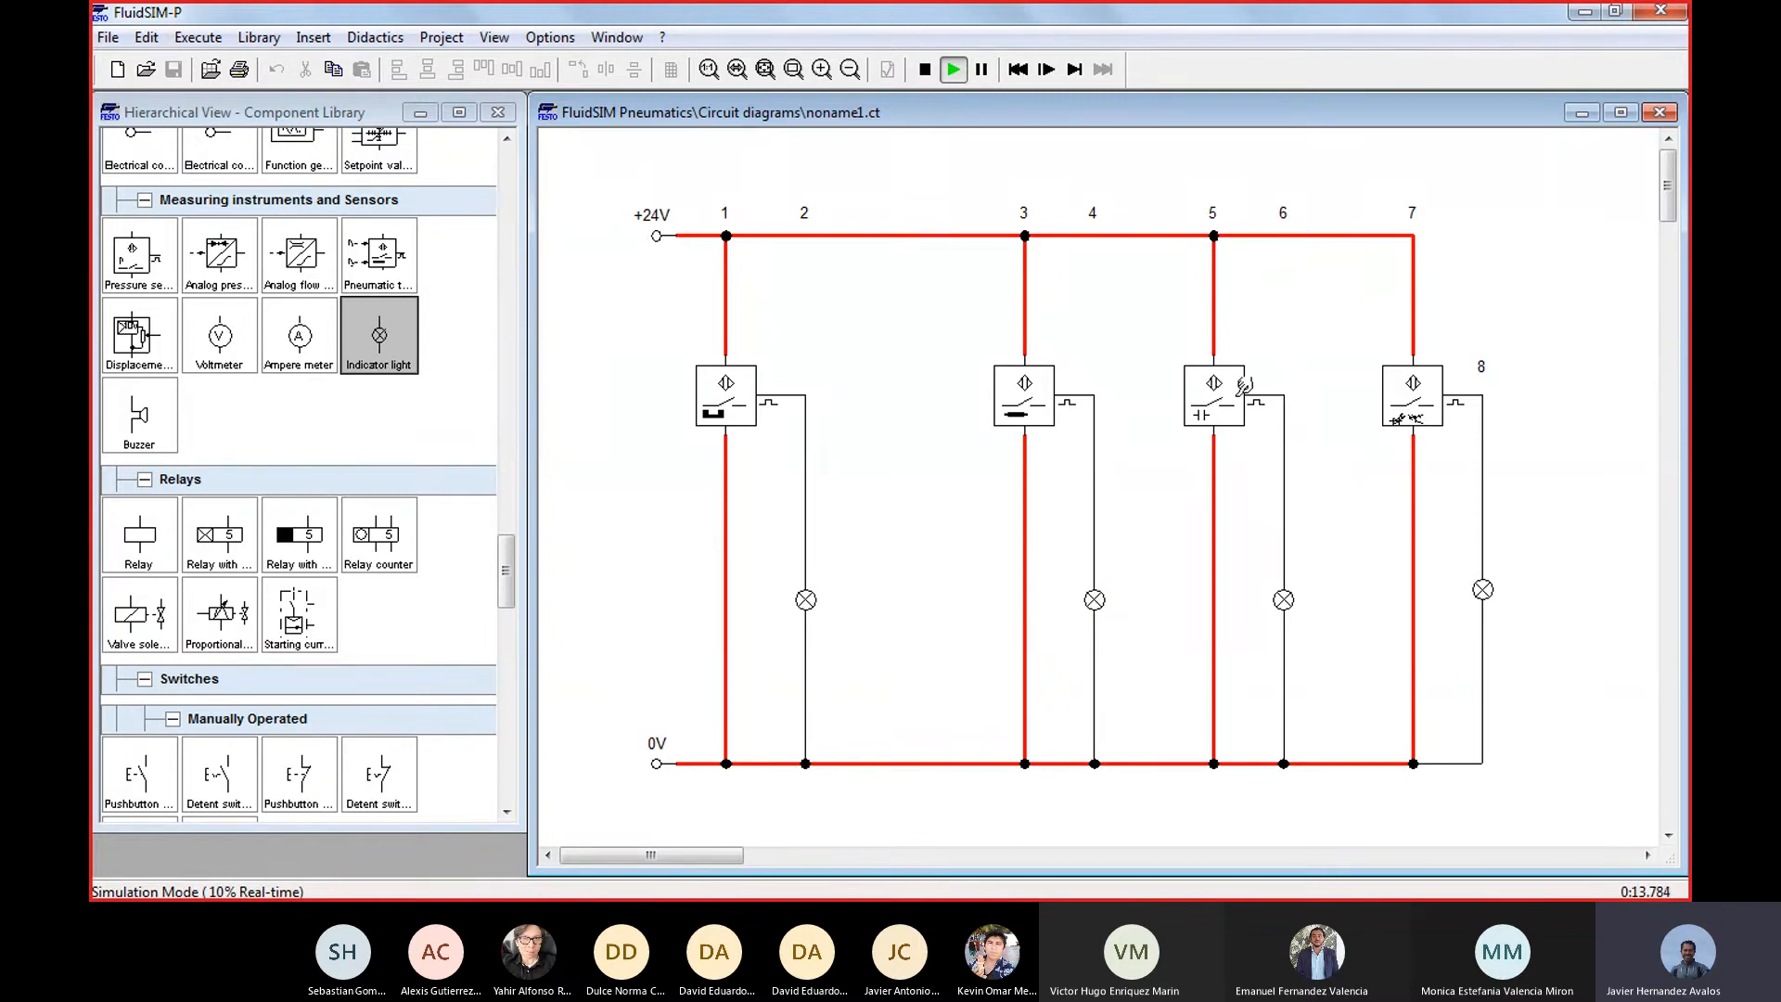
# Trigger the capacitive and optical switches in turn to test their lamps, and repeat on the optical, inductive and capacitive switches
pyautogui.click(1233, 383)
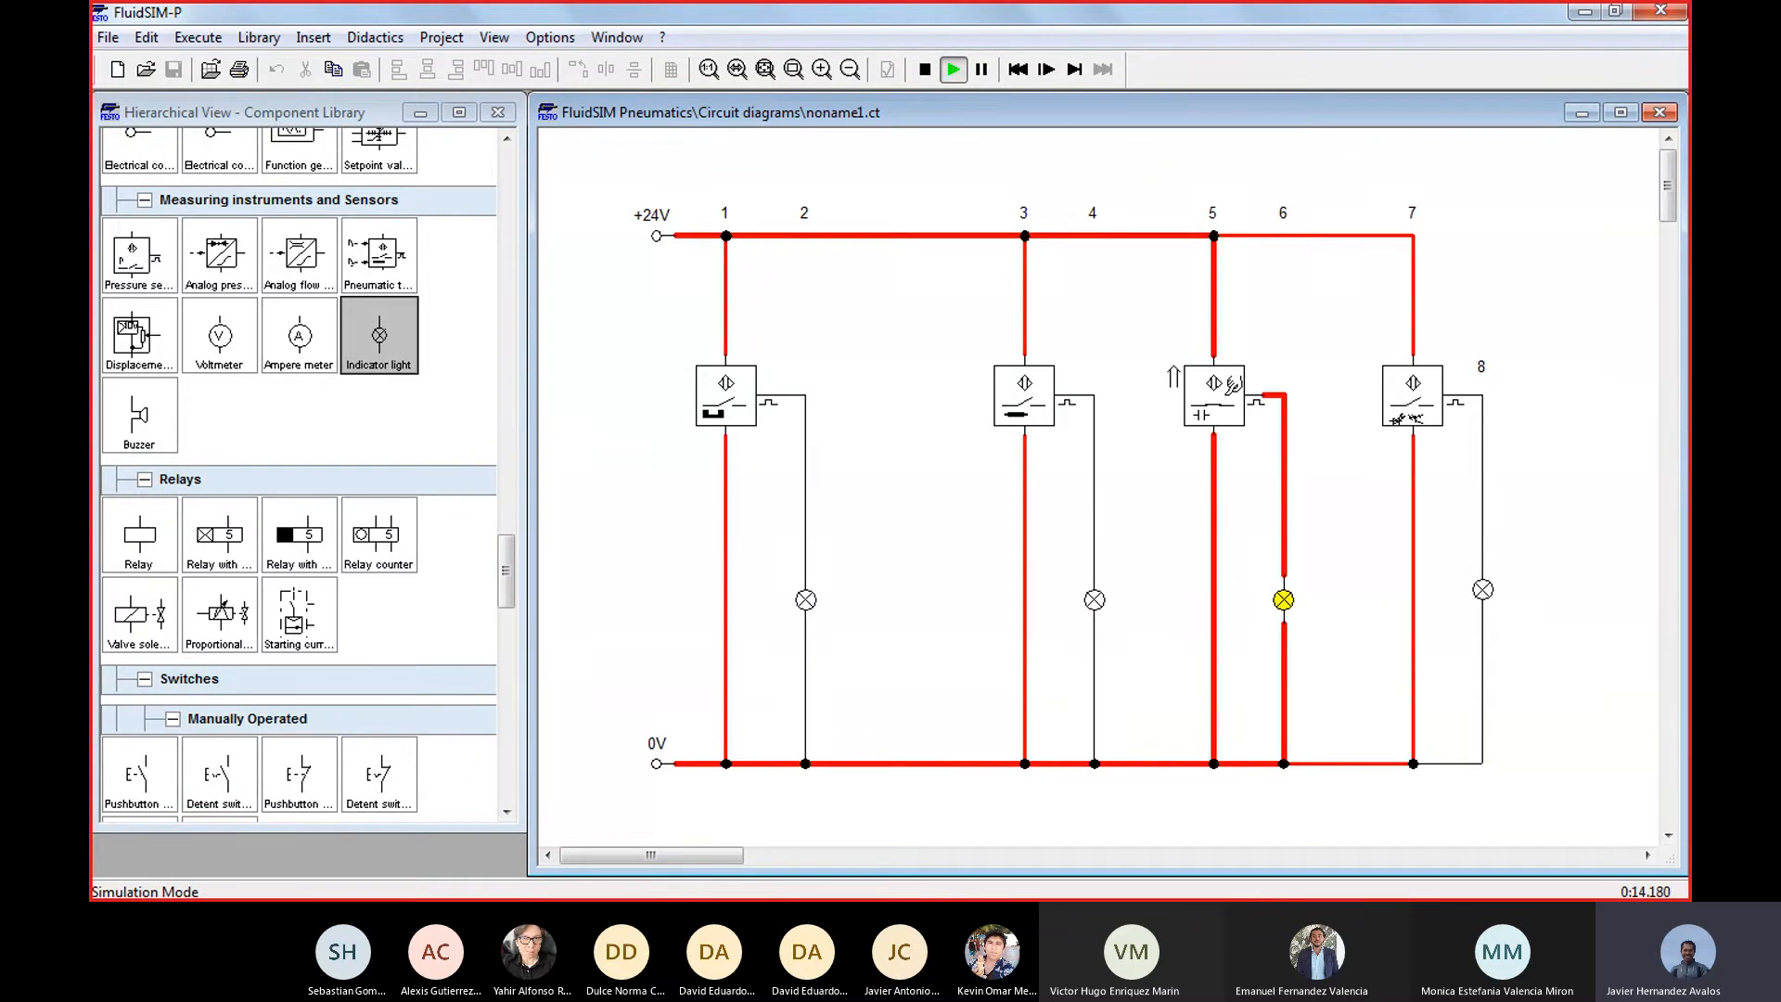
pyautogui.click(1233, 384)
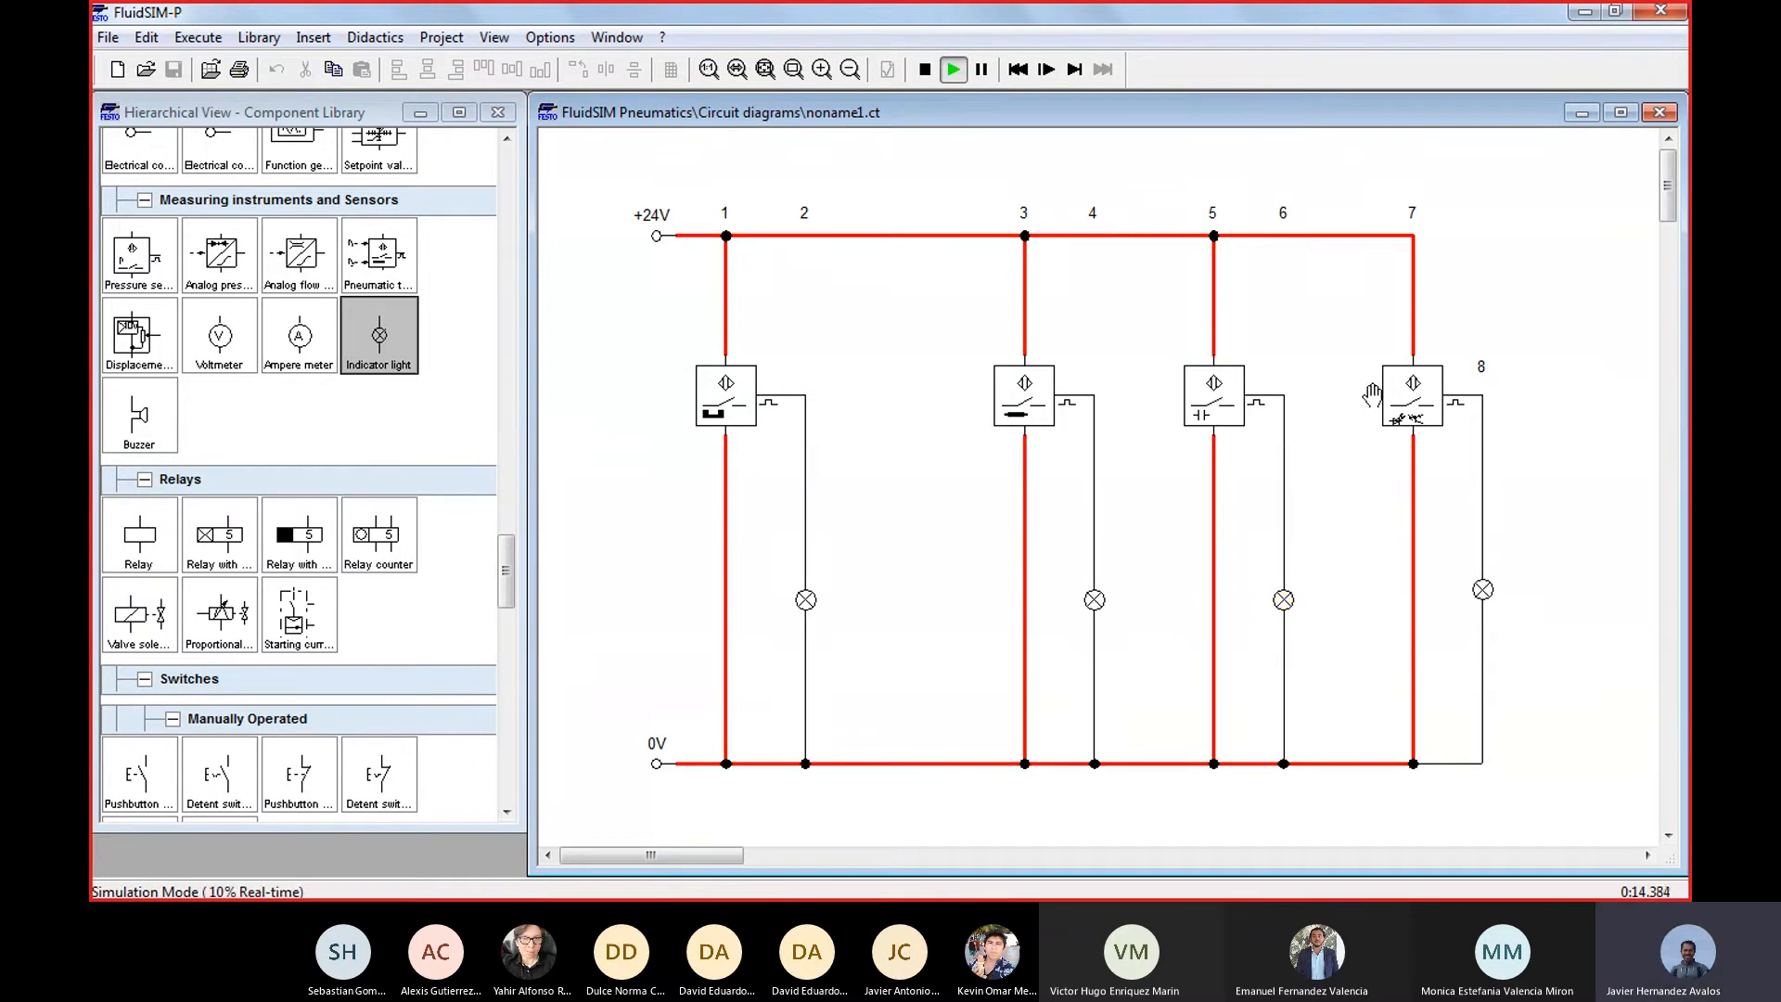
pyautogui.click(1430, 373)
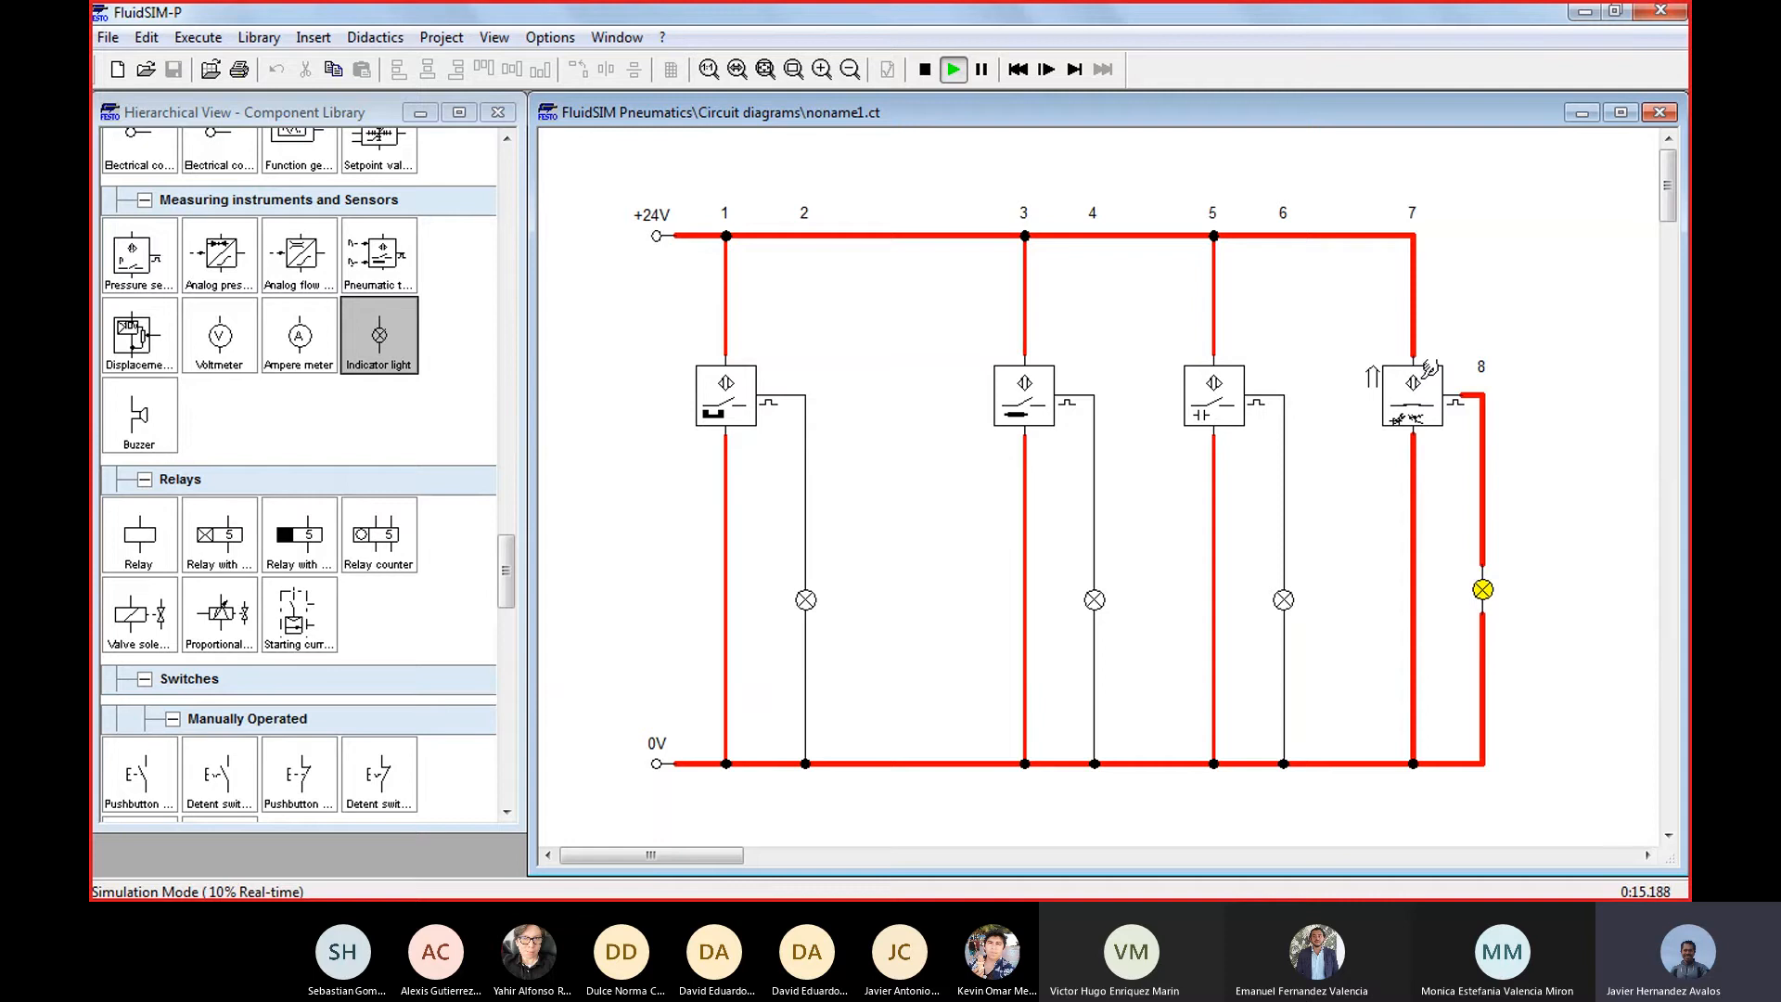
pyautogui.click(1430, 370)
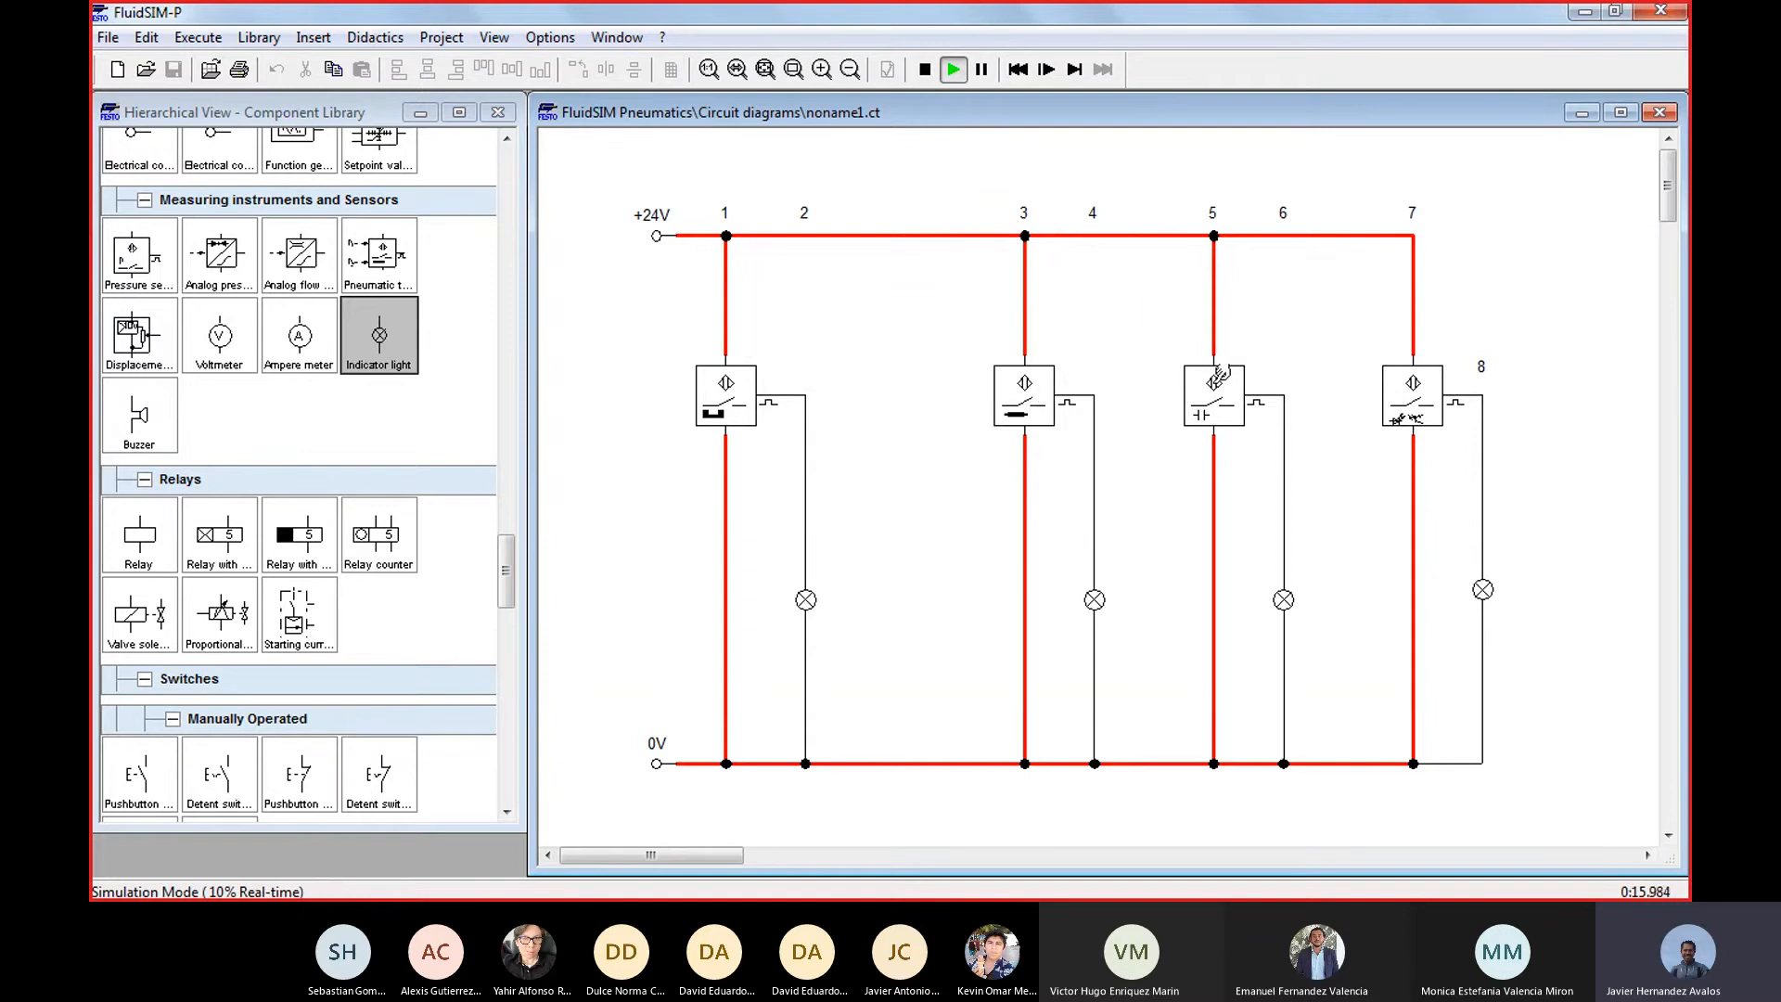
pyautogui.click(1429, 377)
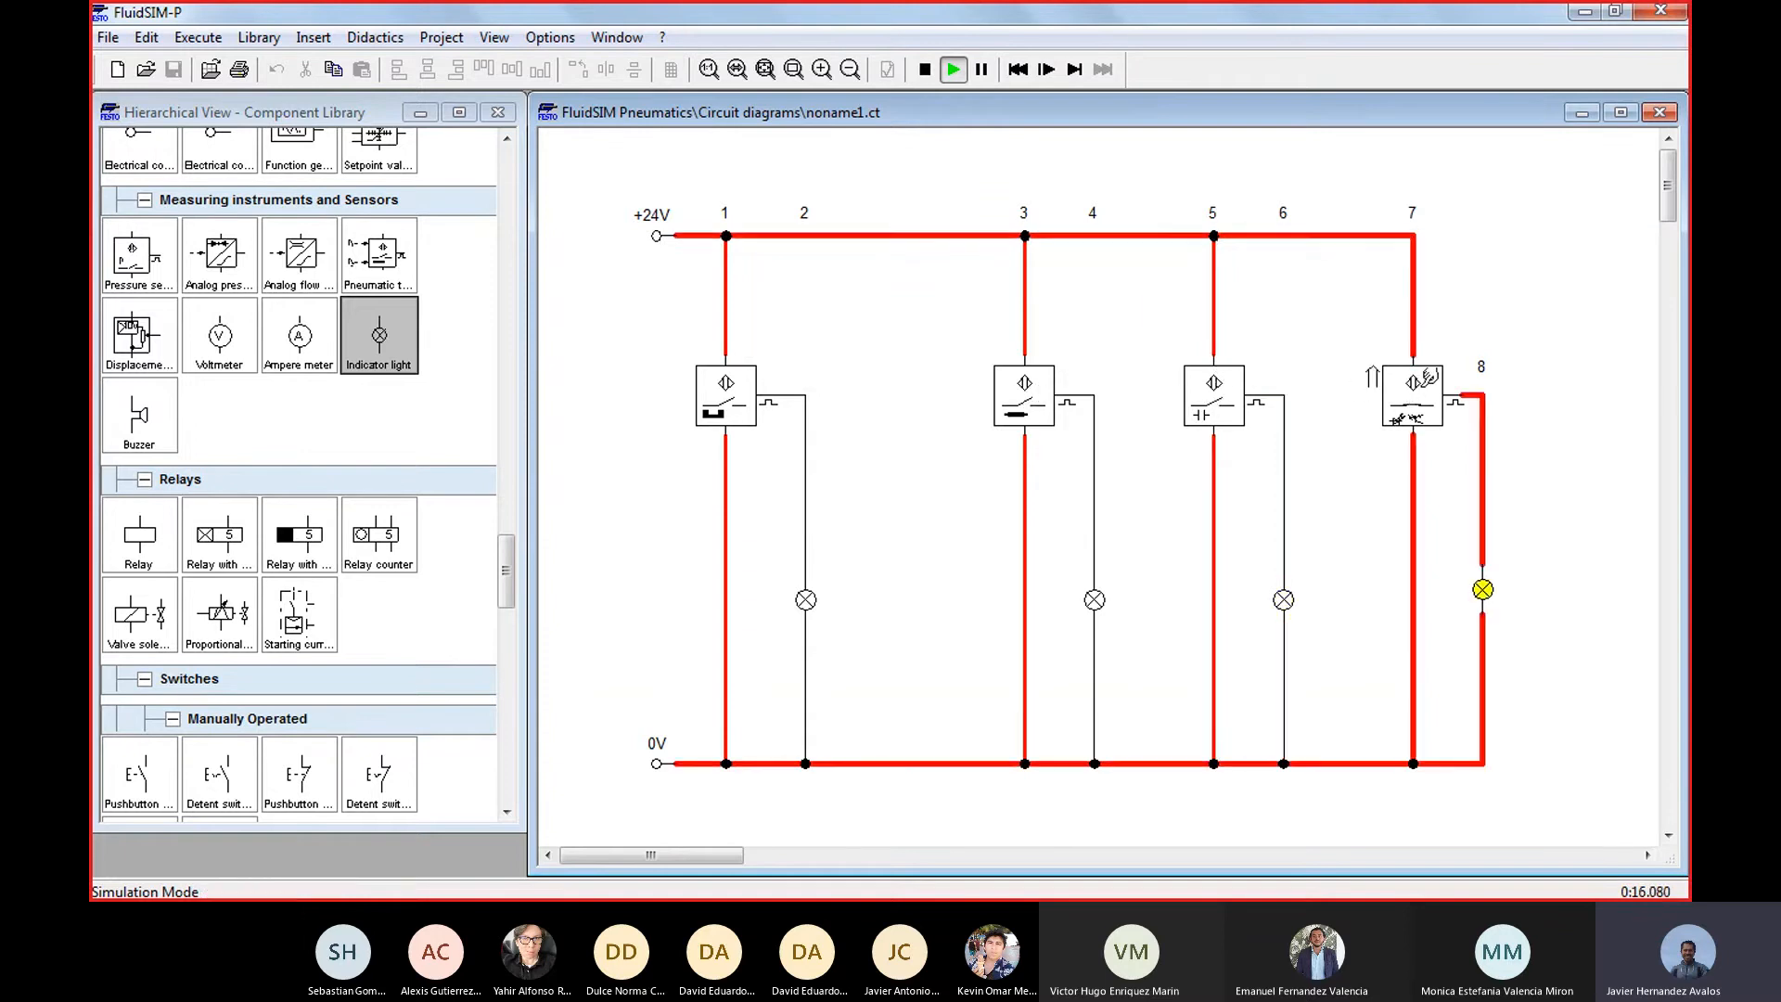
pyautogui.click(1045, 388)
pyautogui.click(1221, 395)
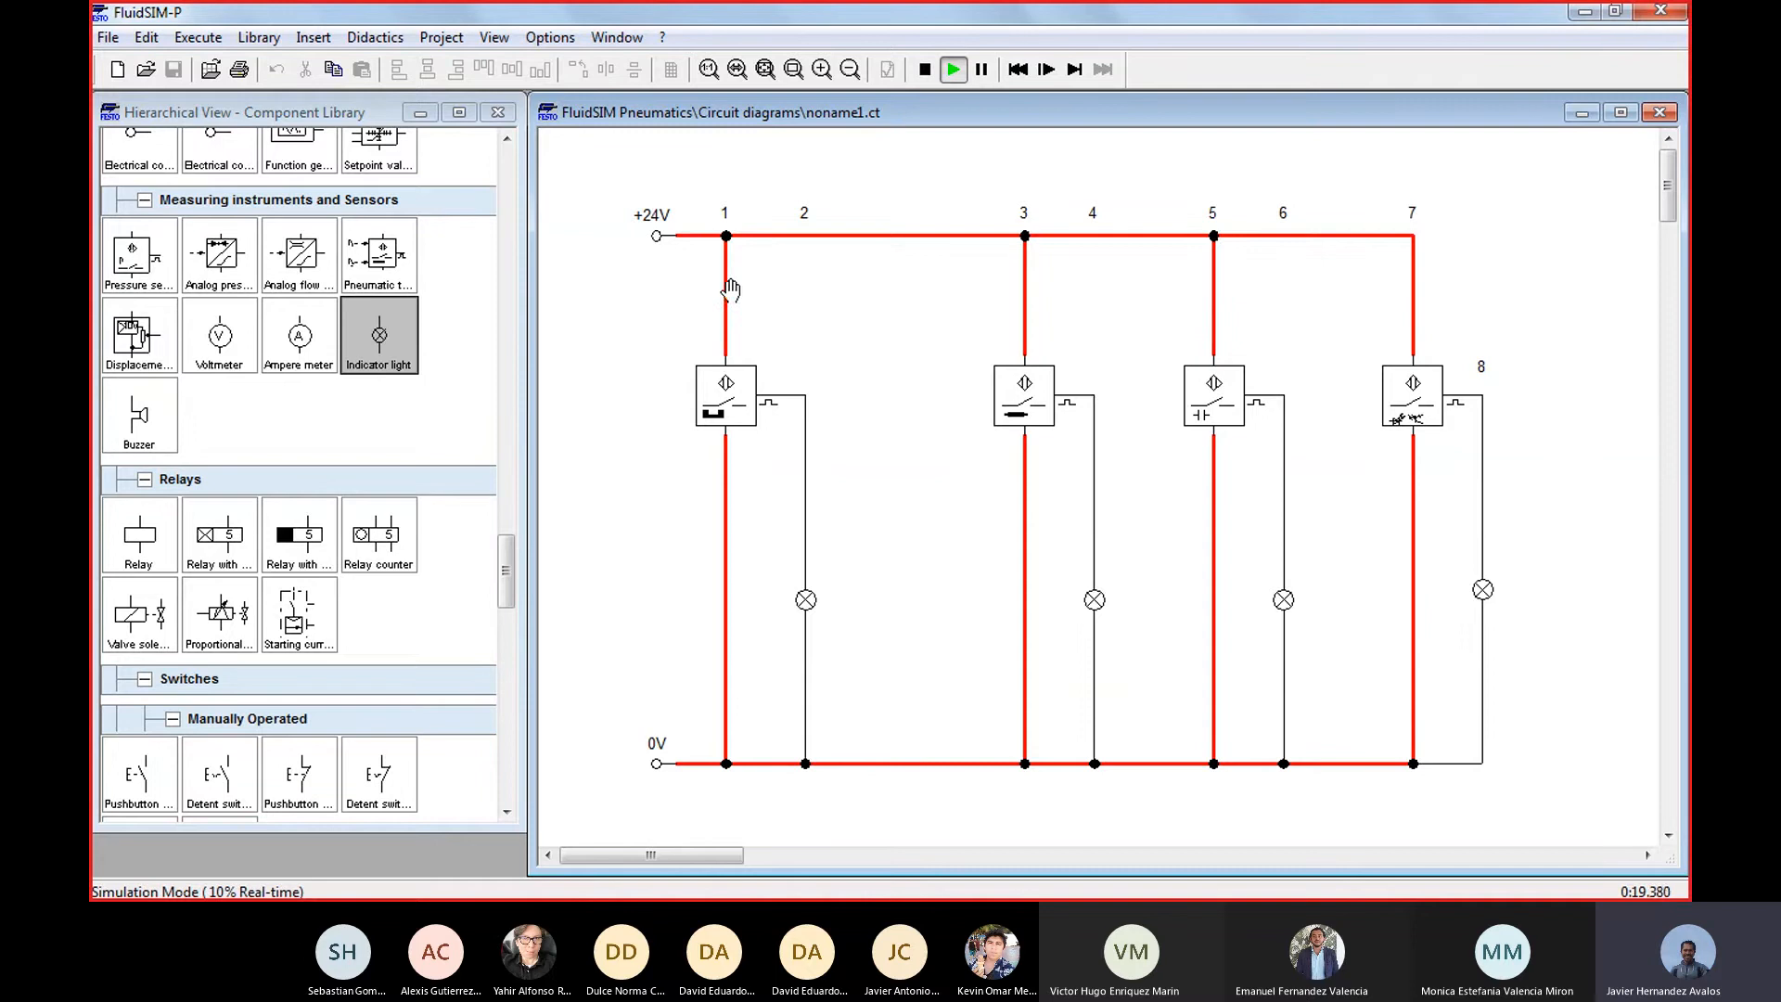
# Create a new circuit diagram and place an inductive proximity switch in its upper area
pyautogui.click(118, 71)
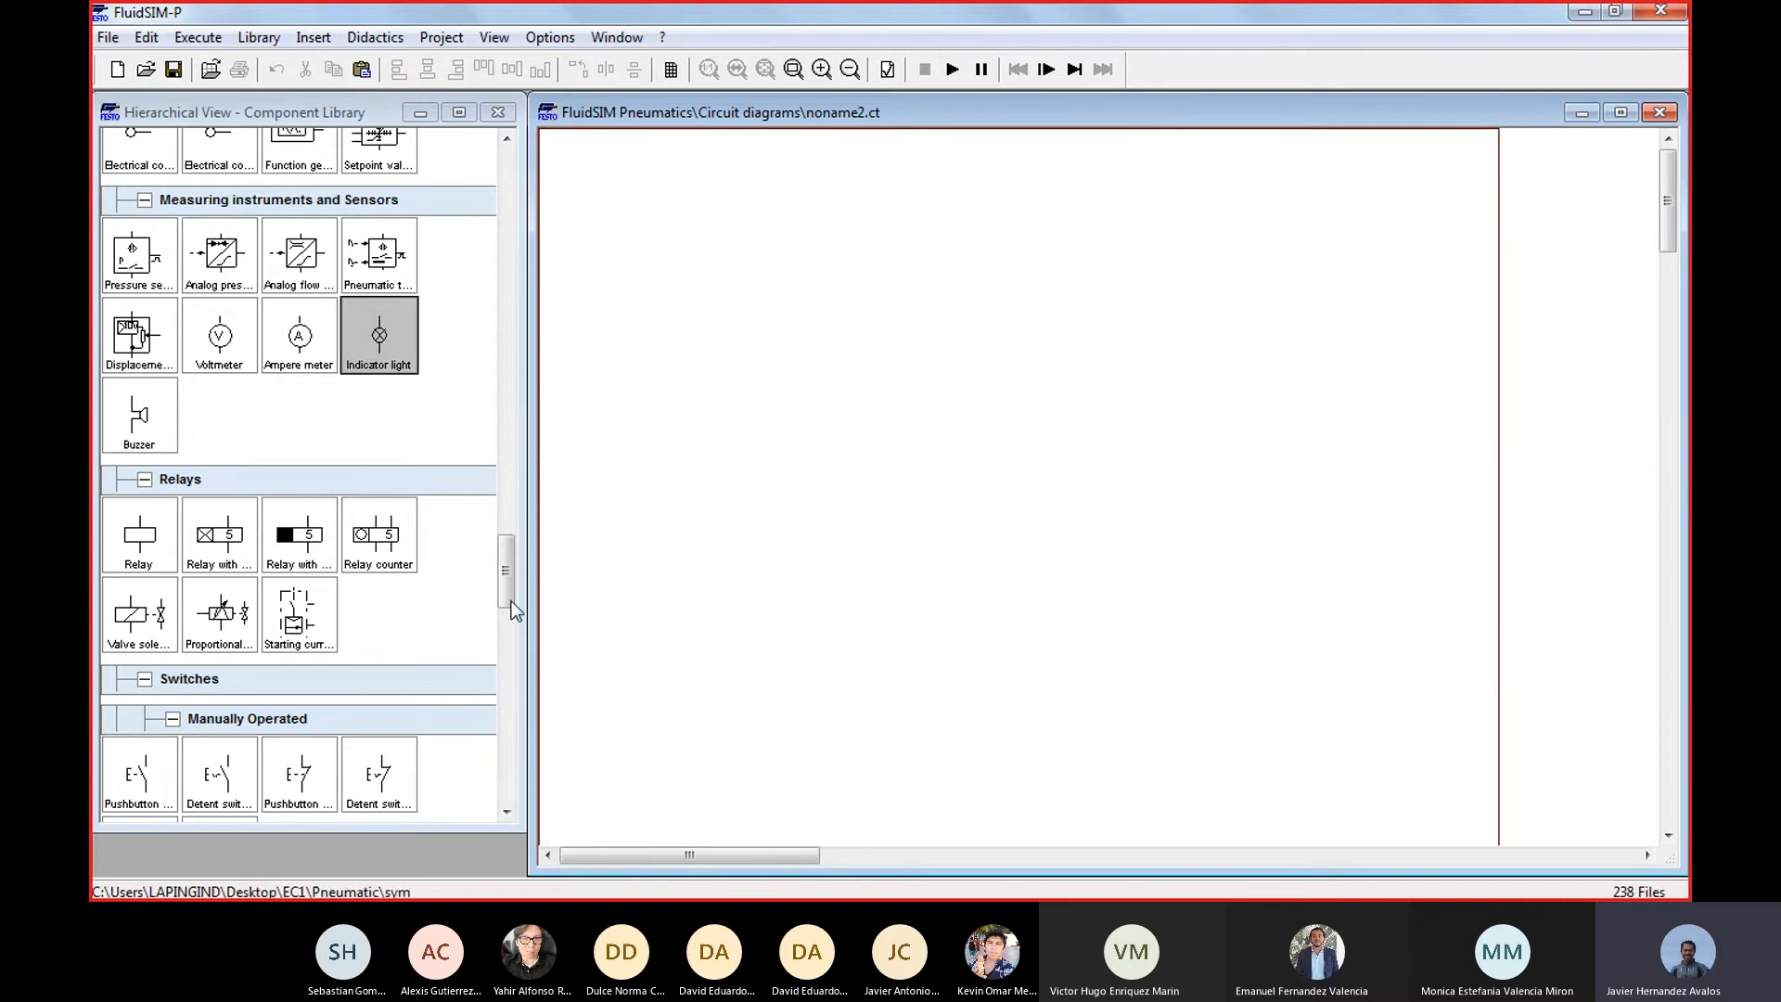
pyautogui.moveTo(514, 594); pyautogui.dragTo(524, 639)
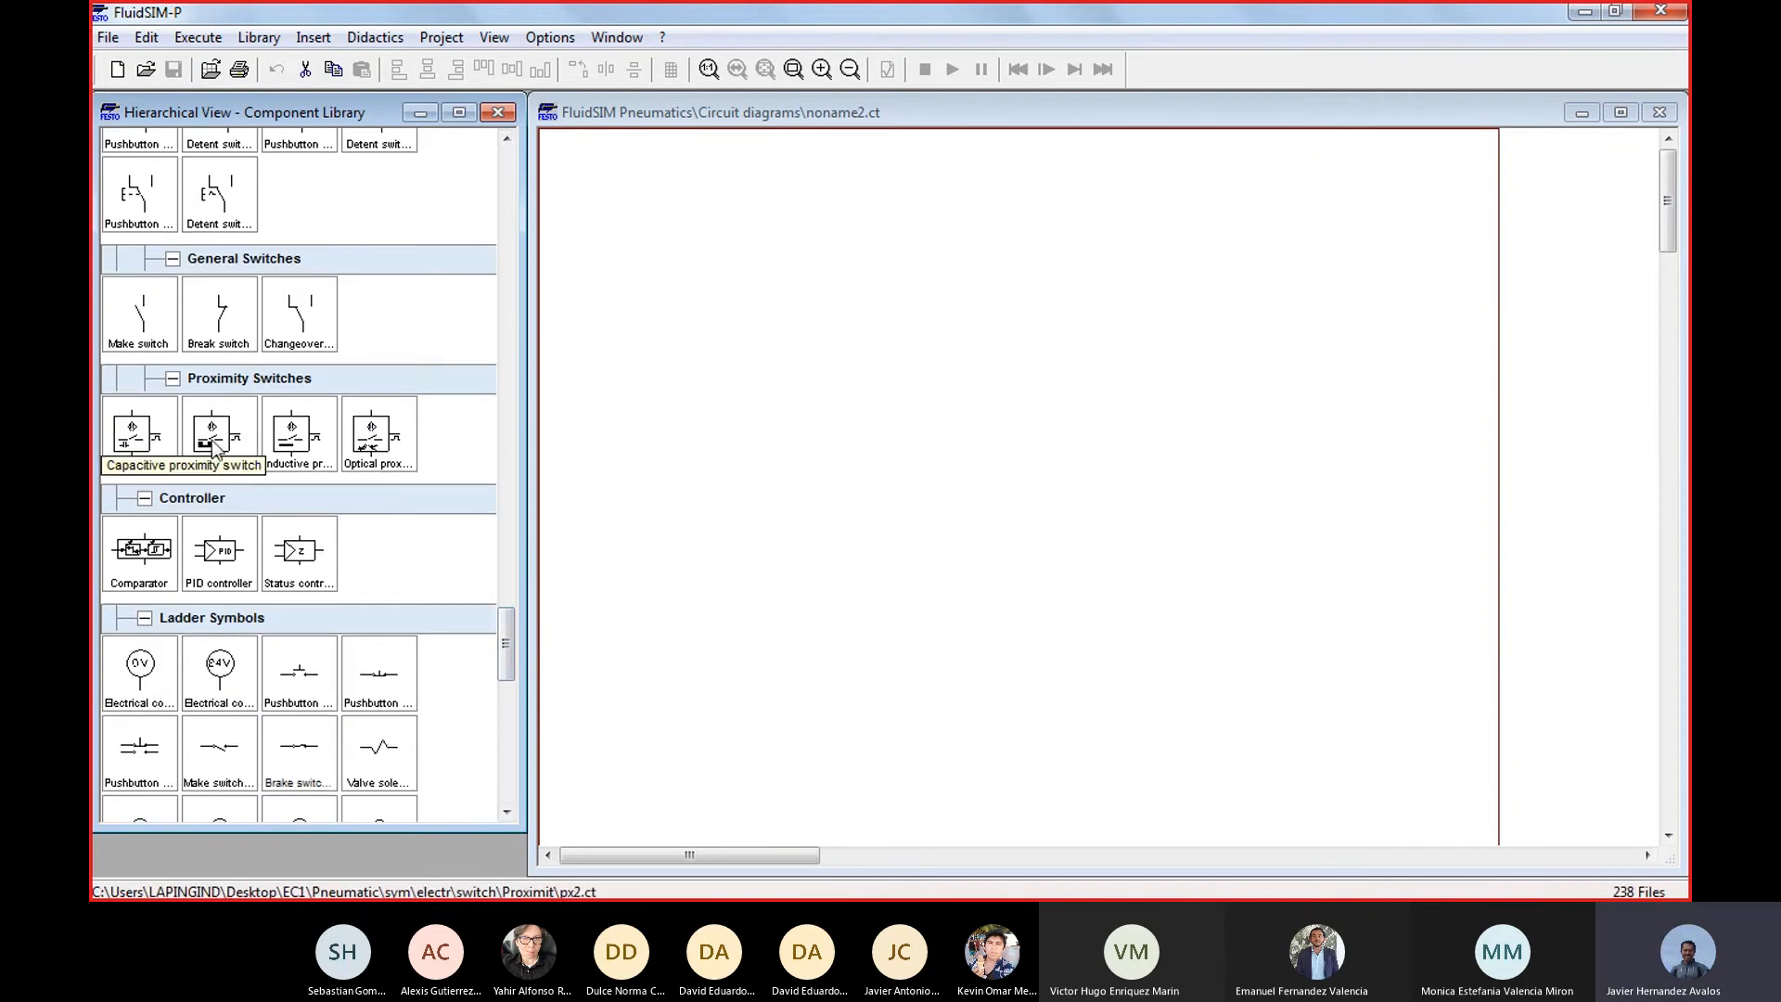
pyautogui.moveTo(293, 440); pyautogui.dragTo(778, 317)
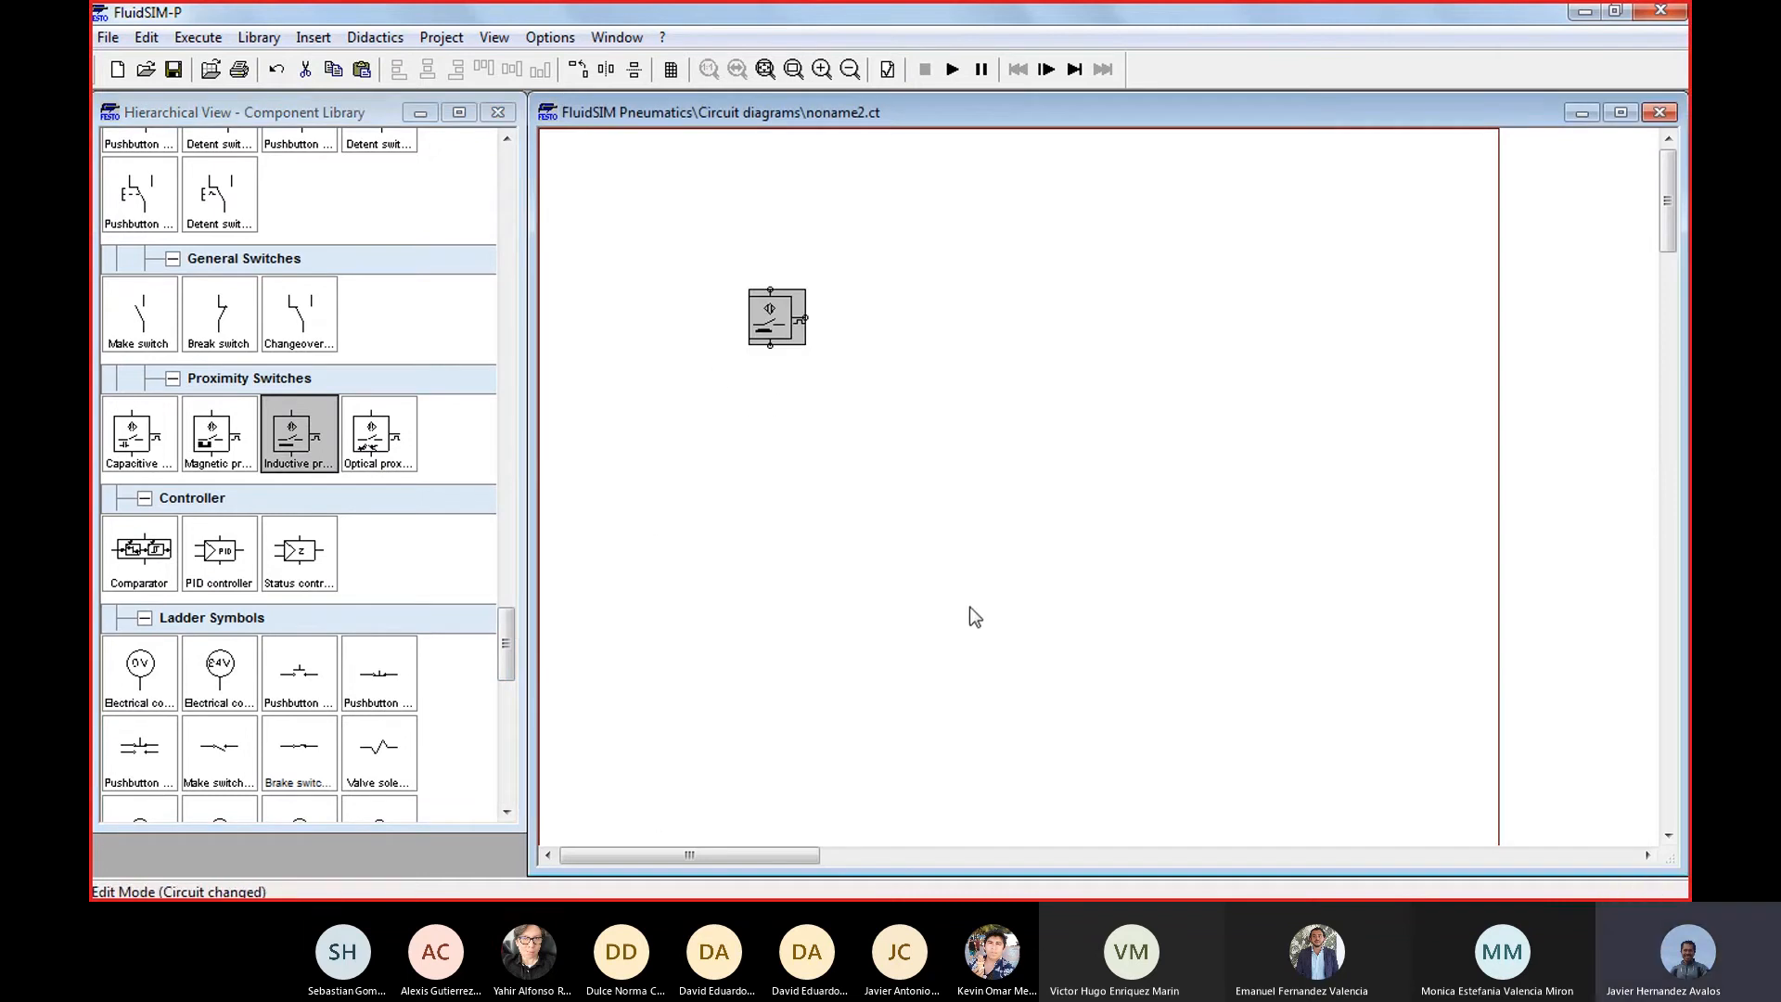
pyautogui.scroll(1, 970, 607)
pyautogui.moveTo(880, 390); pyautogui.dragTo(848, 325)
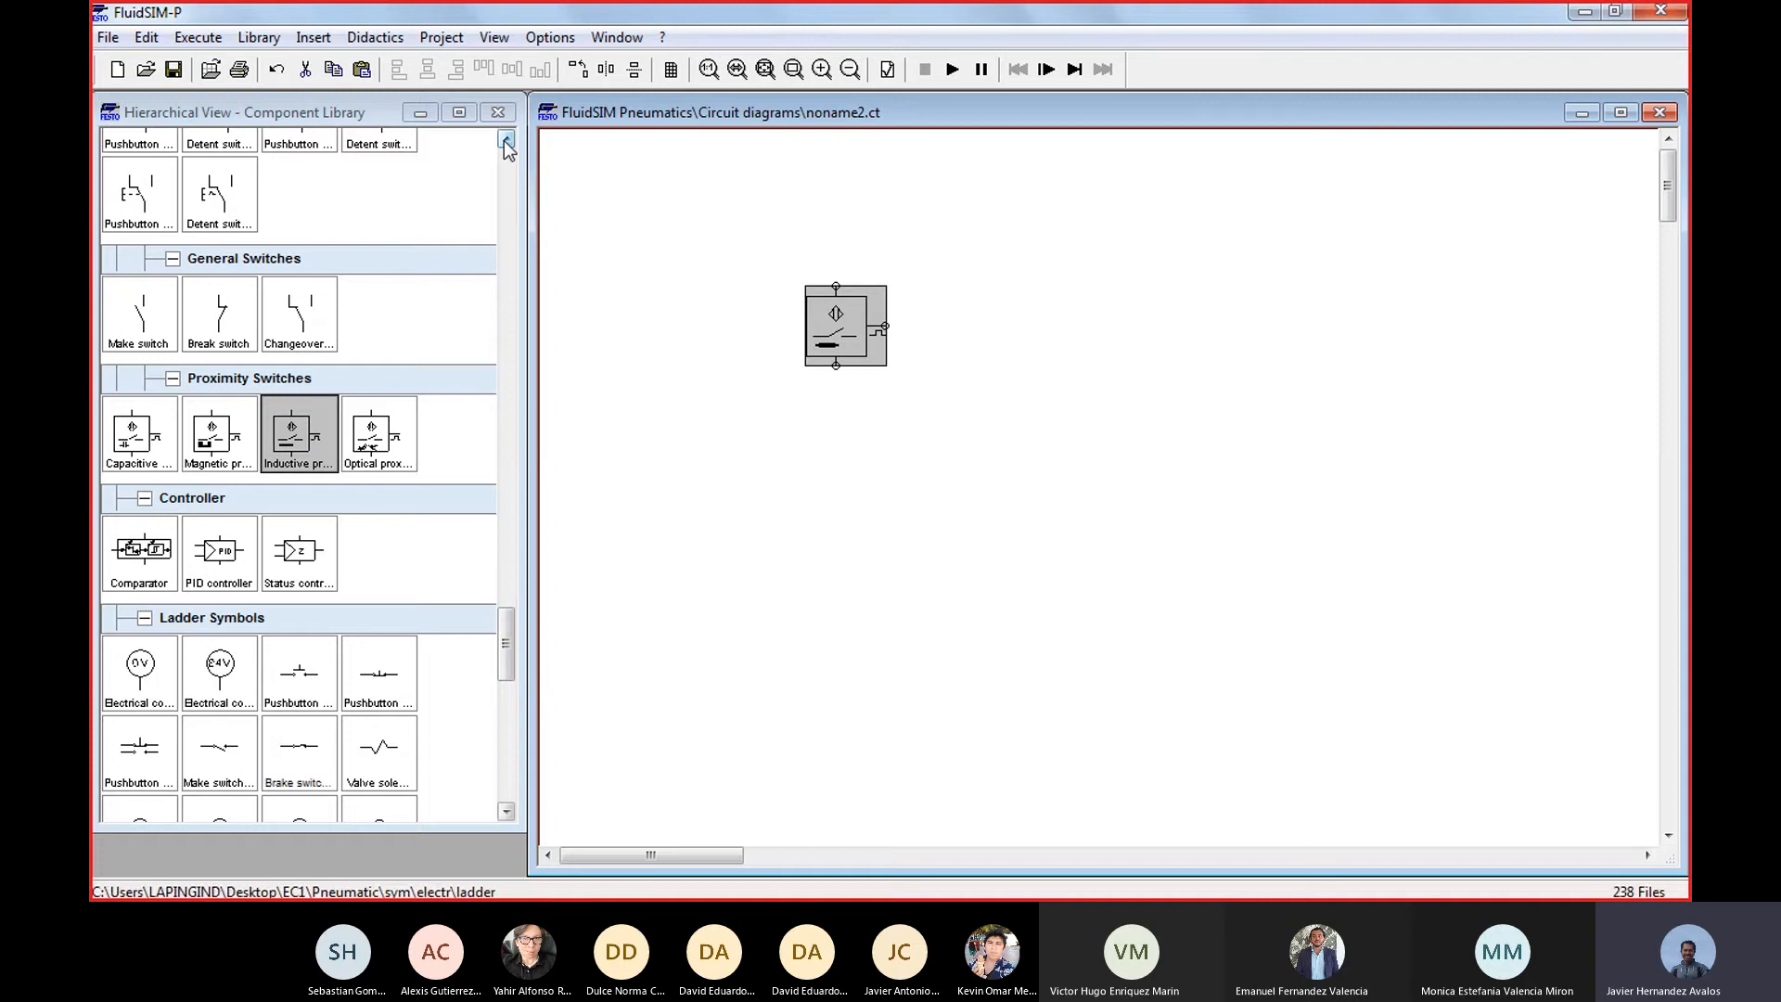
# Add a +24V terminal above and beside the inductive switch and a 0V terminal well below it
pyautogui.moveTo(505, 141); pyautogui.dragTo(506, 141)
pyautogui.moveTo(219, 431); pyautogui.dragTo(691, 229)
pyautogui.moveTo(149, 449); pyautogui.dragTo(674, 710)
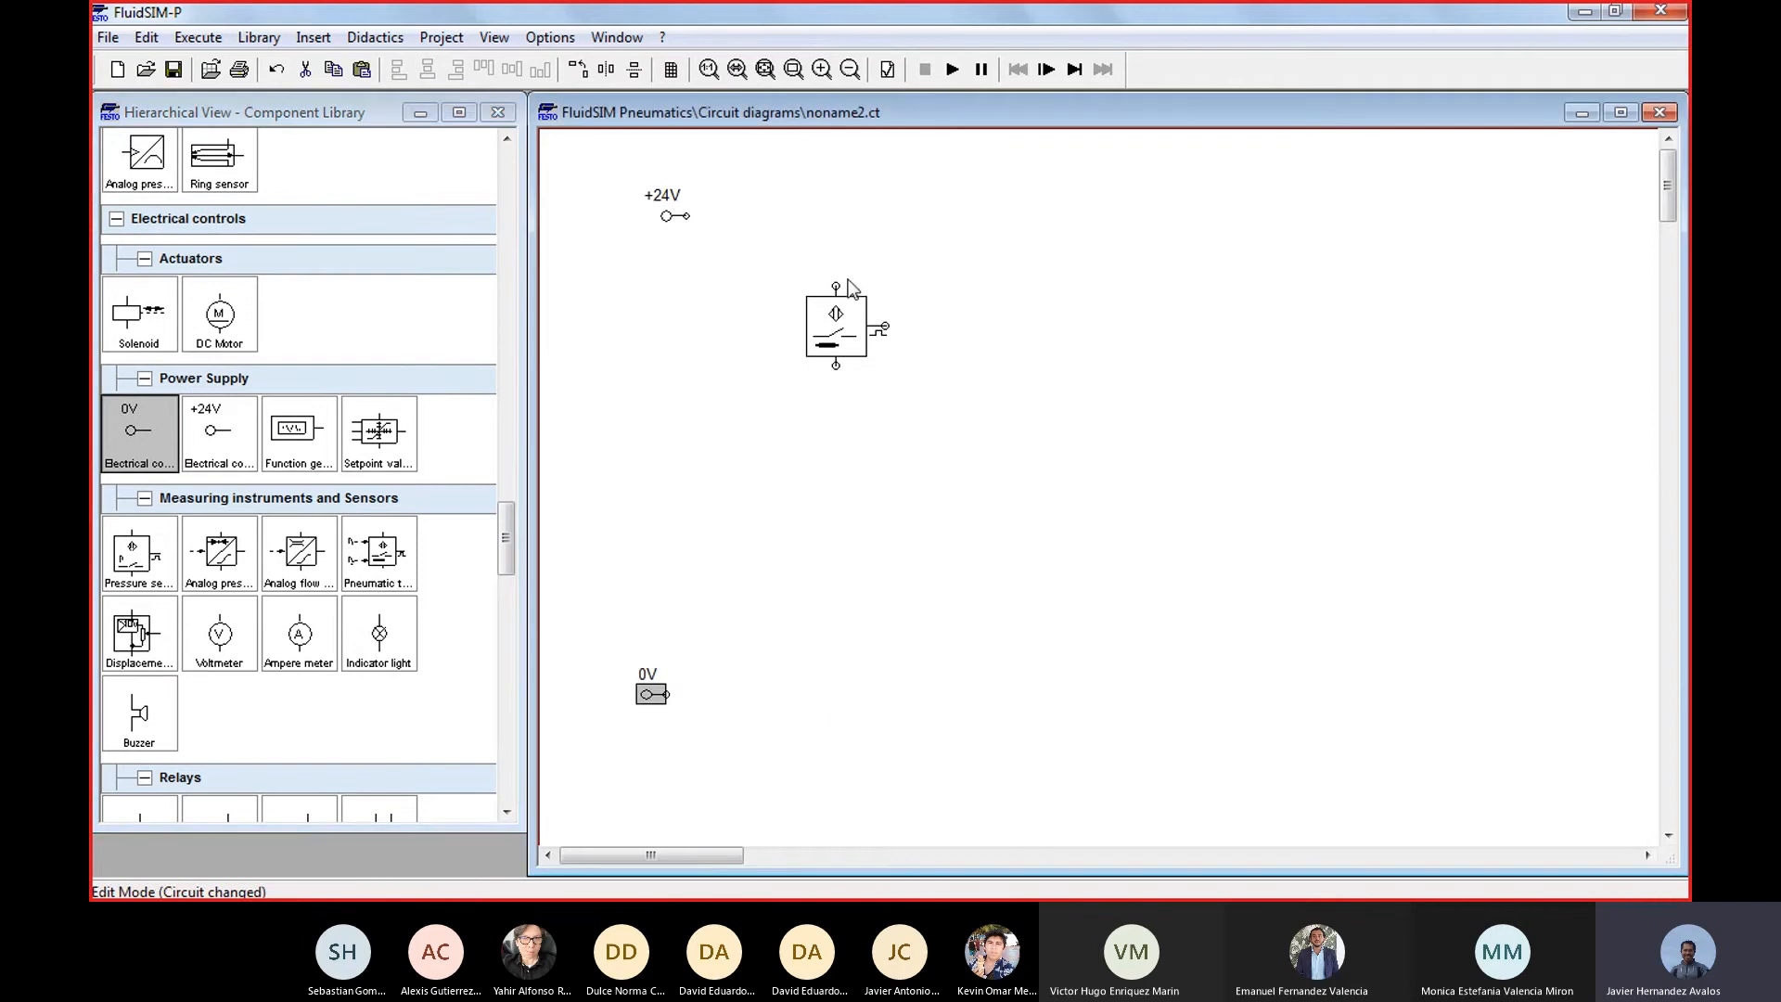
# Wire the inductive switch between the +24V and 0V terminals, and nudge the 0V terminal slightly toward the switch's line
pyautogui.moveTo(835, 286); pyautogui.dragTo(686, 215)
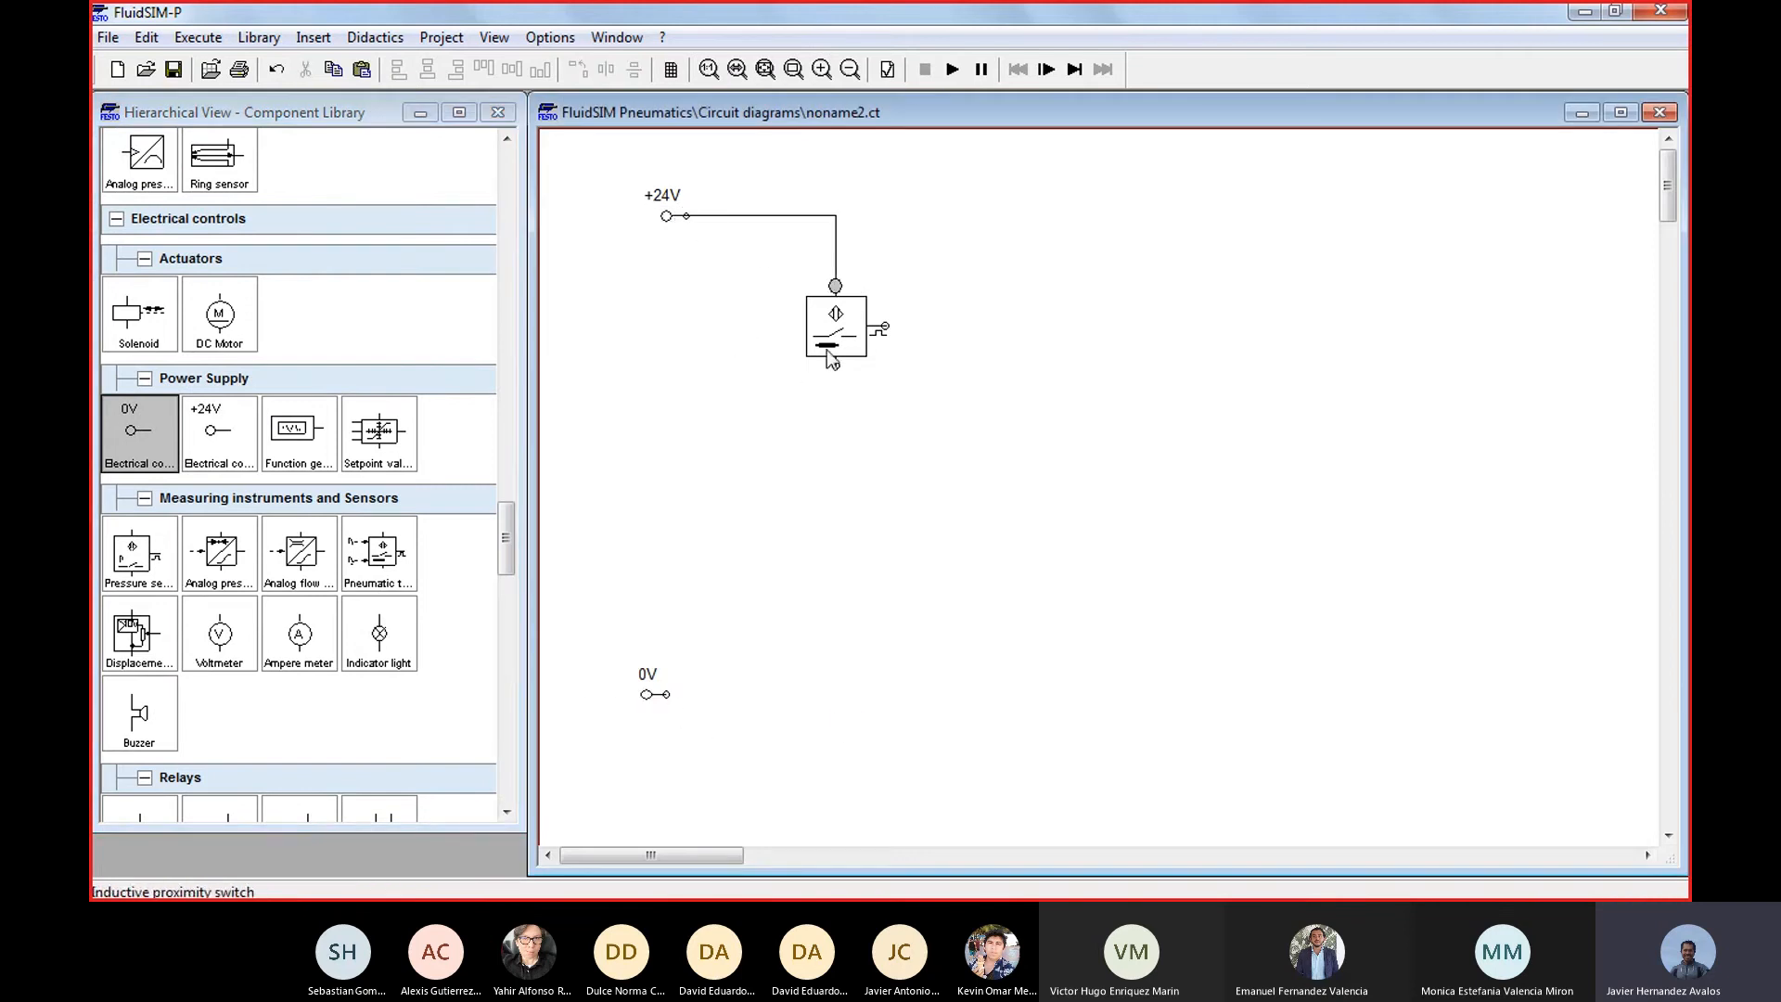
pyautogui.moveTo(835, 365)
pyautogui.mouseDown()
pyautogui.moveTo(761, 573)
pyautogui.moveTo(672, 693)
pyautogui.mouseUp()
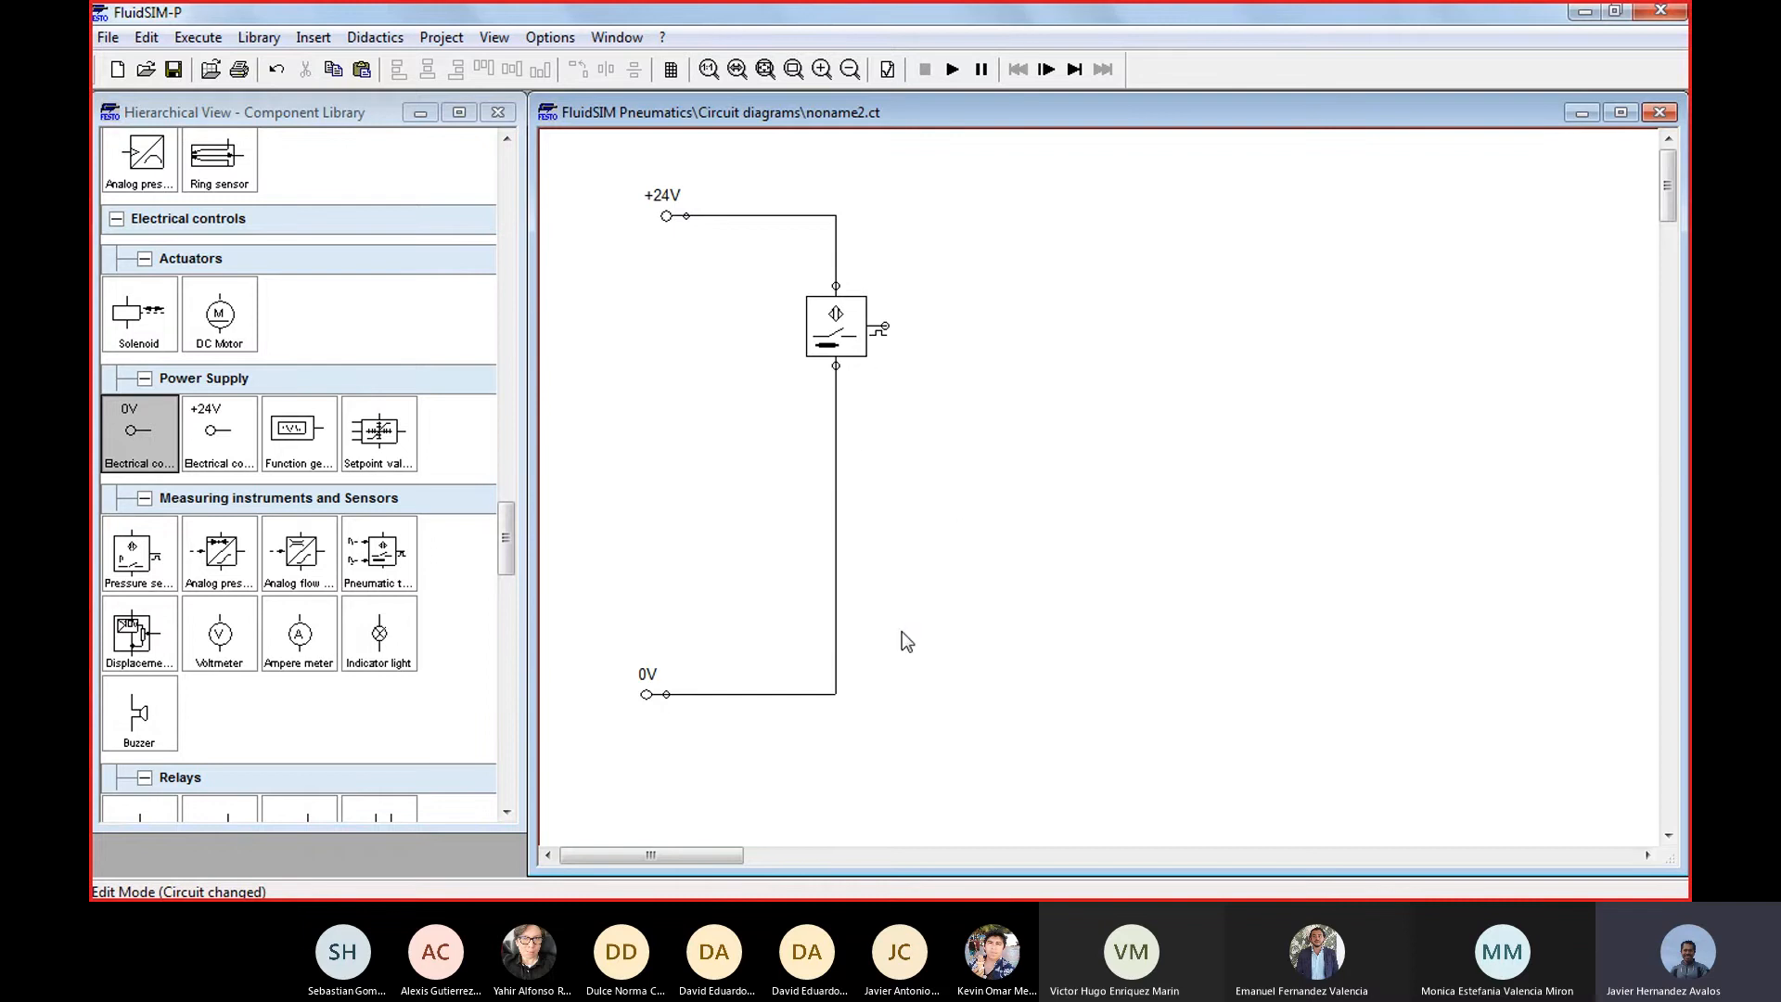
pyautogui.click(661, 694)
# Place an optical proximity switch diagonally below the inductive one and wire it between the inductive switch's output and the 0V line
pyautogui.click(507, 813)
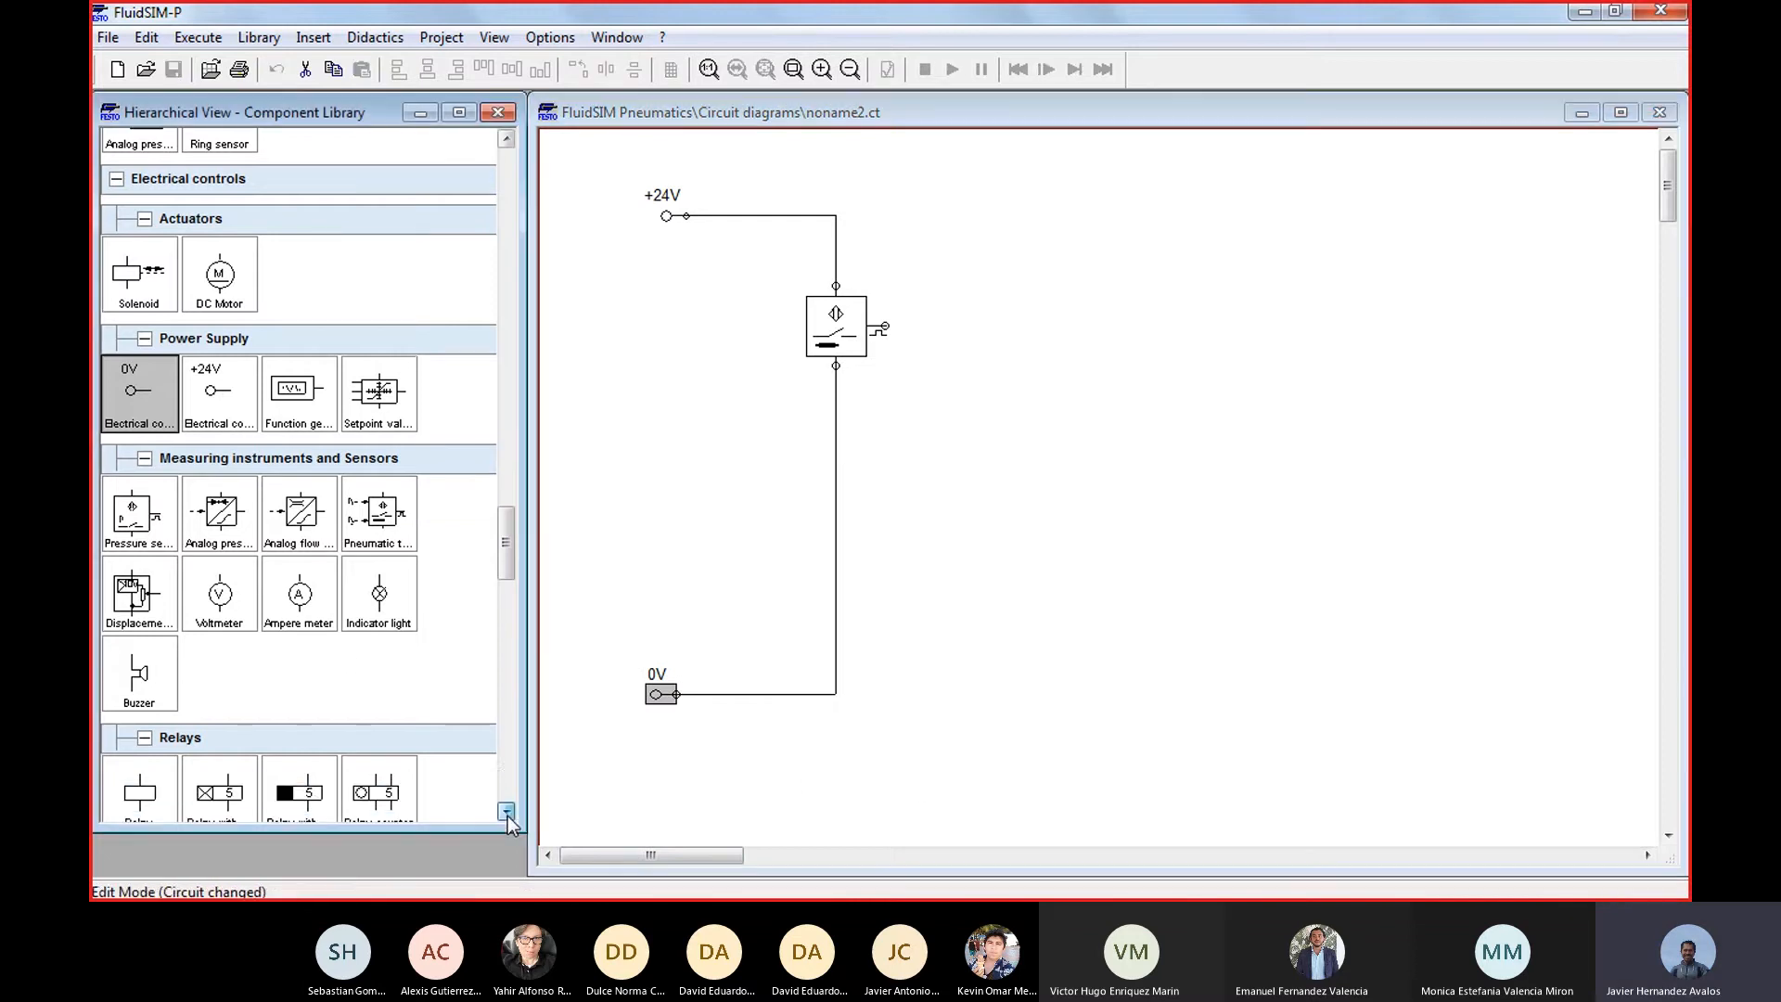
pyautogui.moveTo(506, 812); pyautogui.dragTo(508, 816)
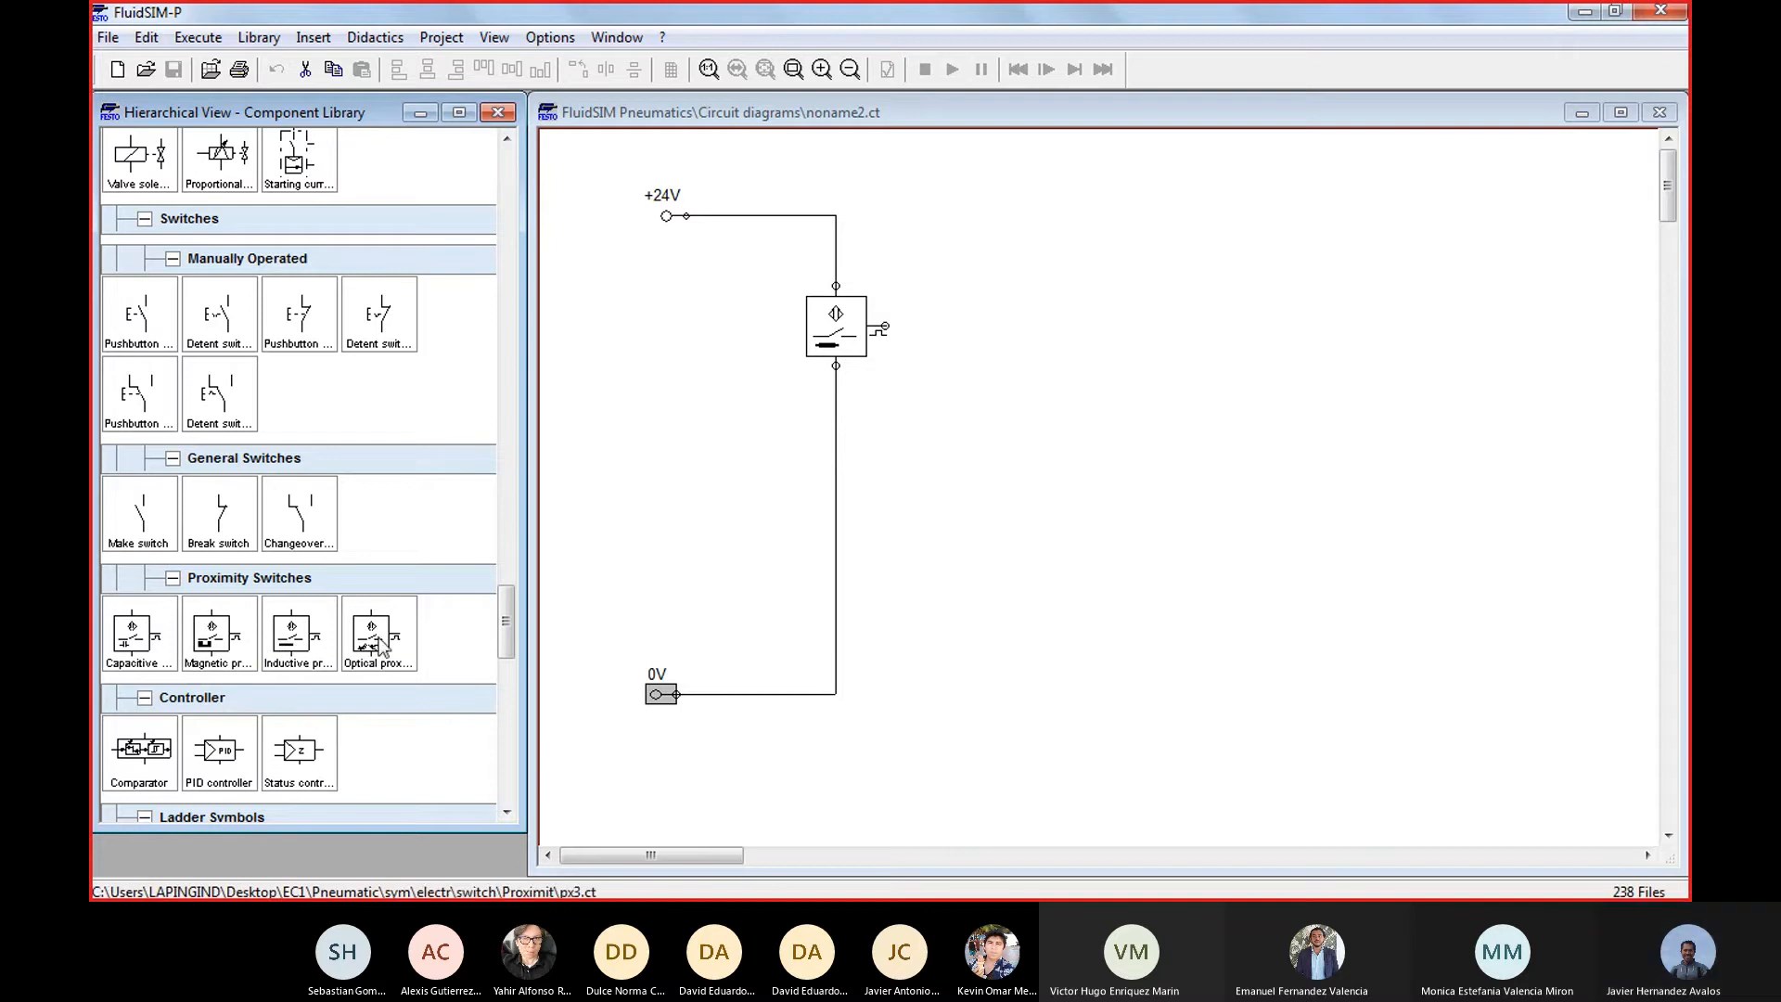
pyautogui.moveTo(372, 639); pyautogui.dragTo(994, 478)
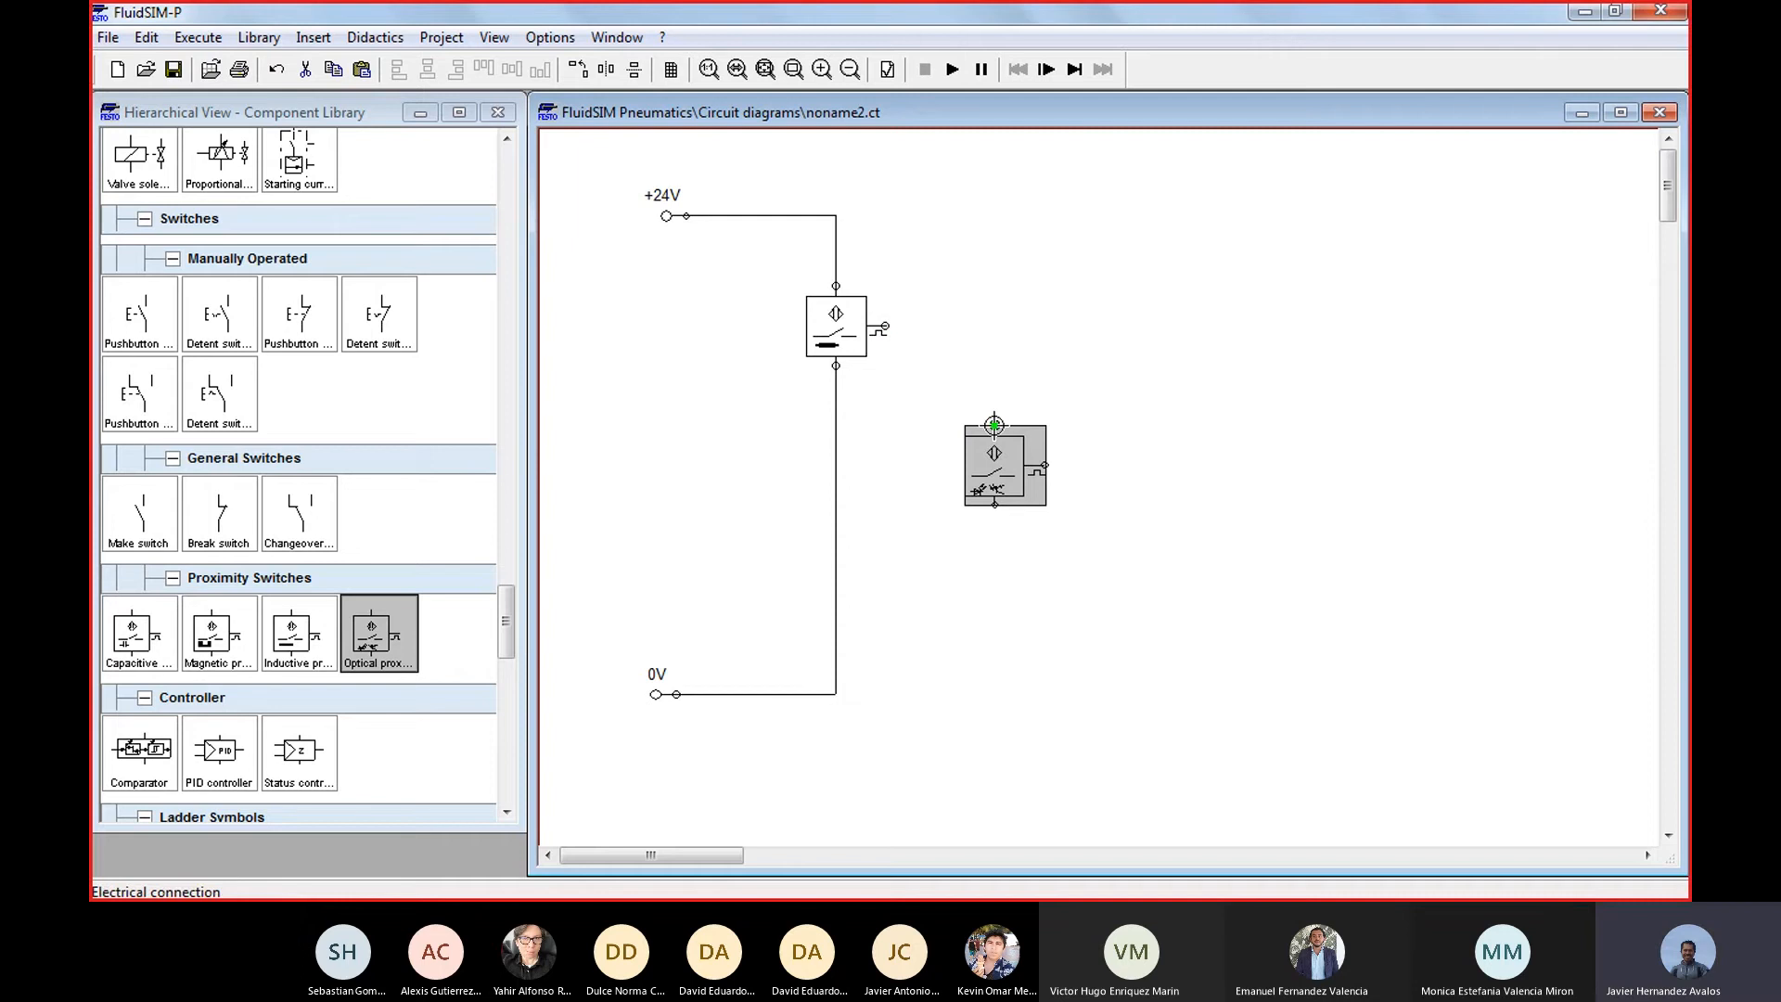
pyautogui.moveTo(993, 425); pyautogui.dragTo(885, 326)
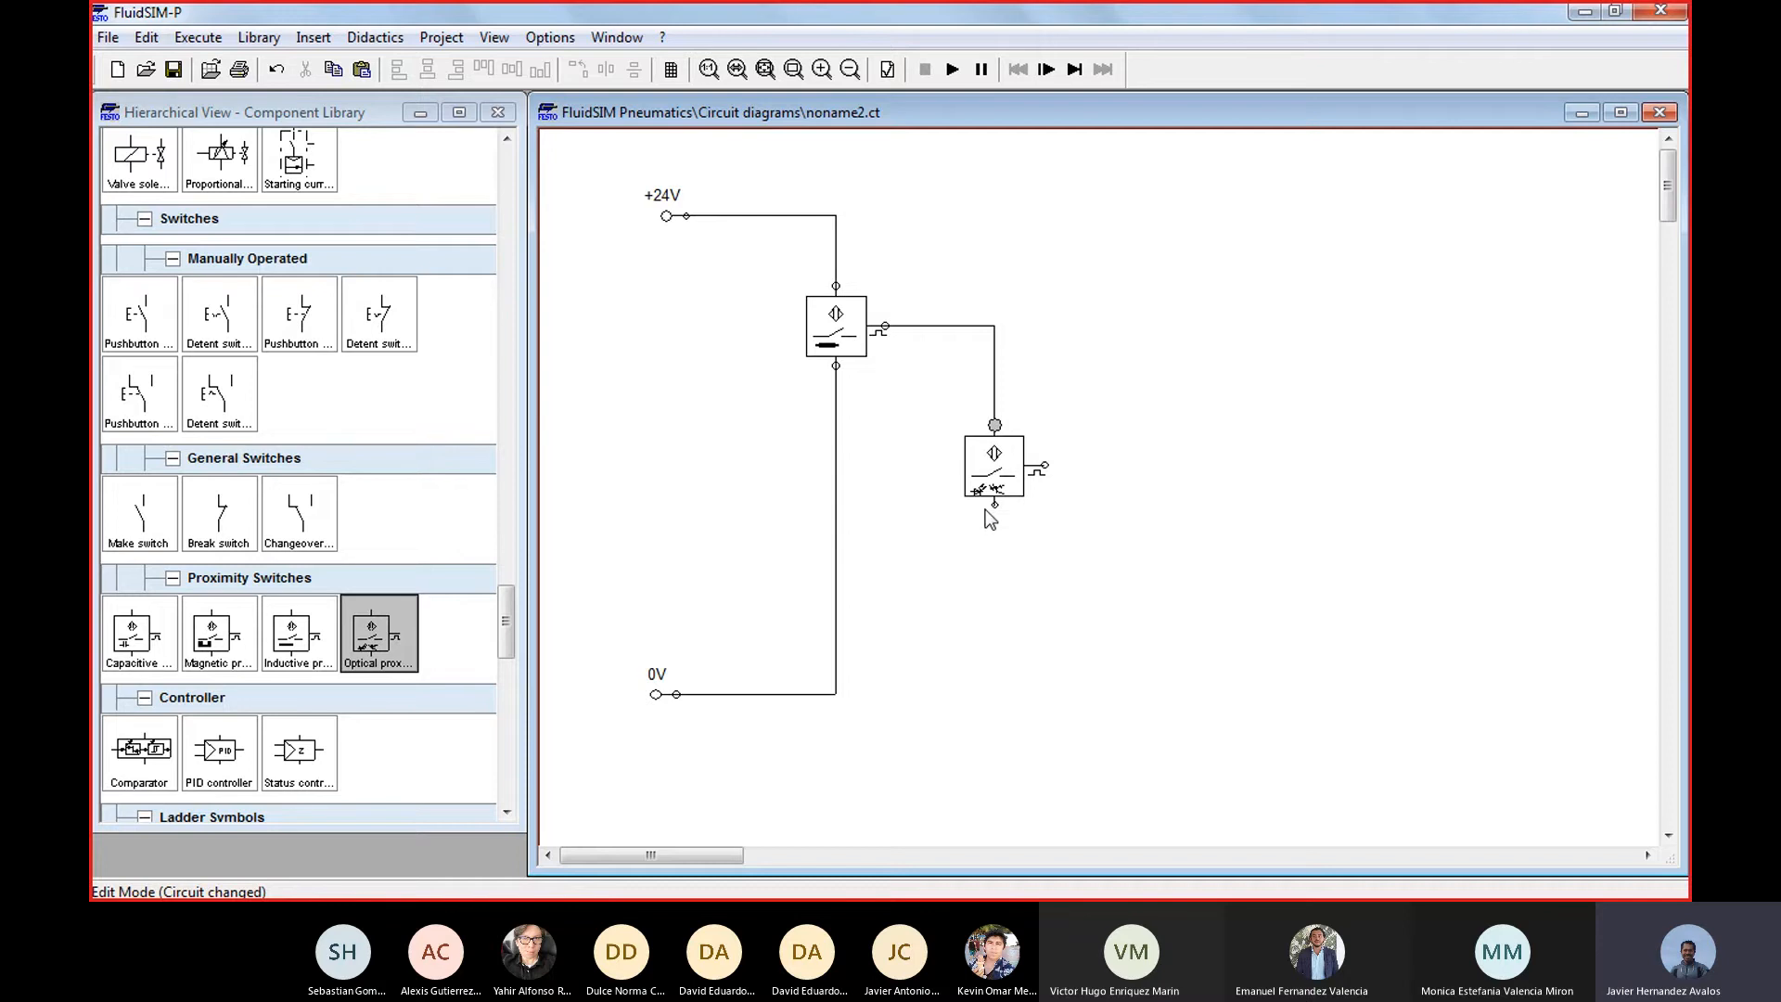
pyautogui.moveTo(993, 505); pyautogui.dragTo(835, 694)
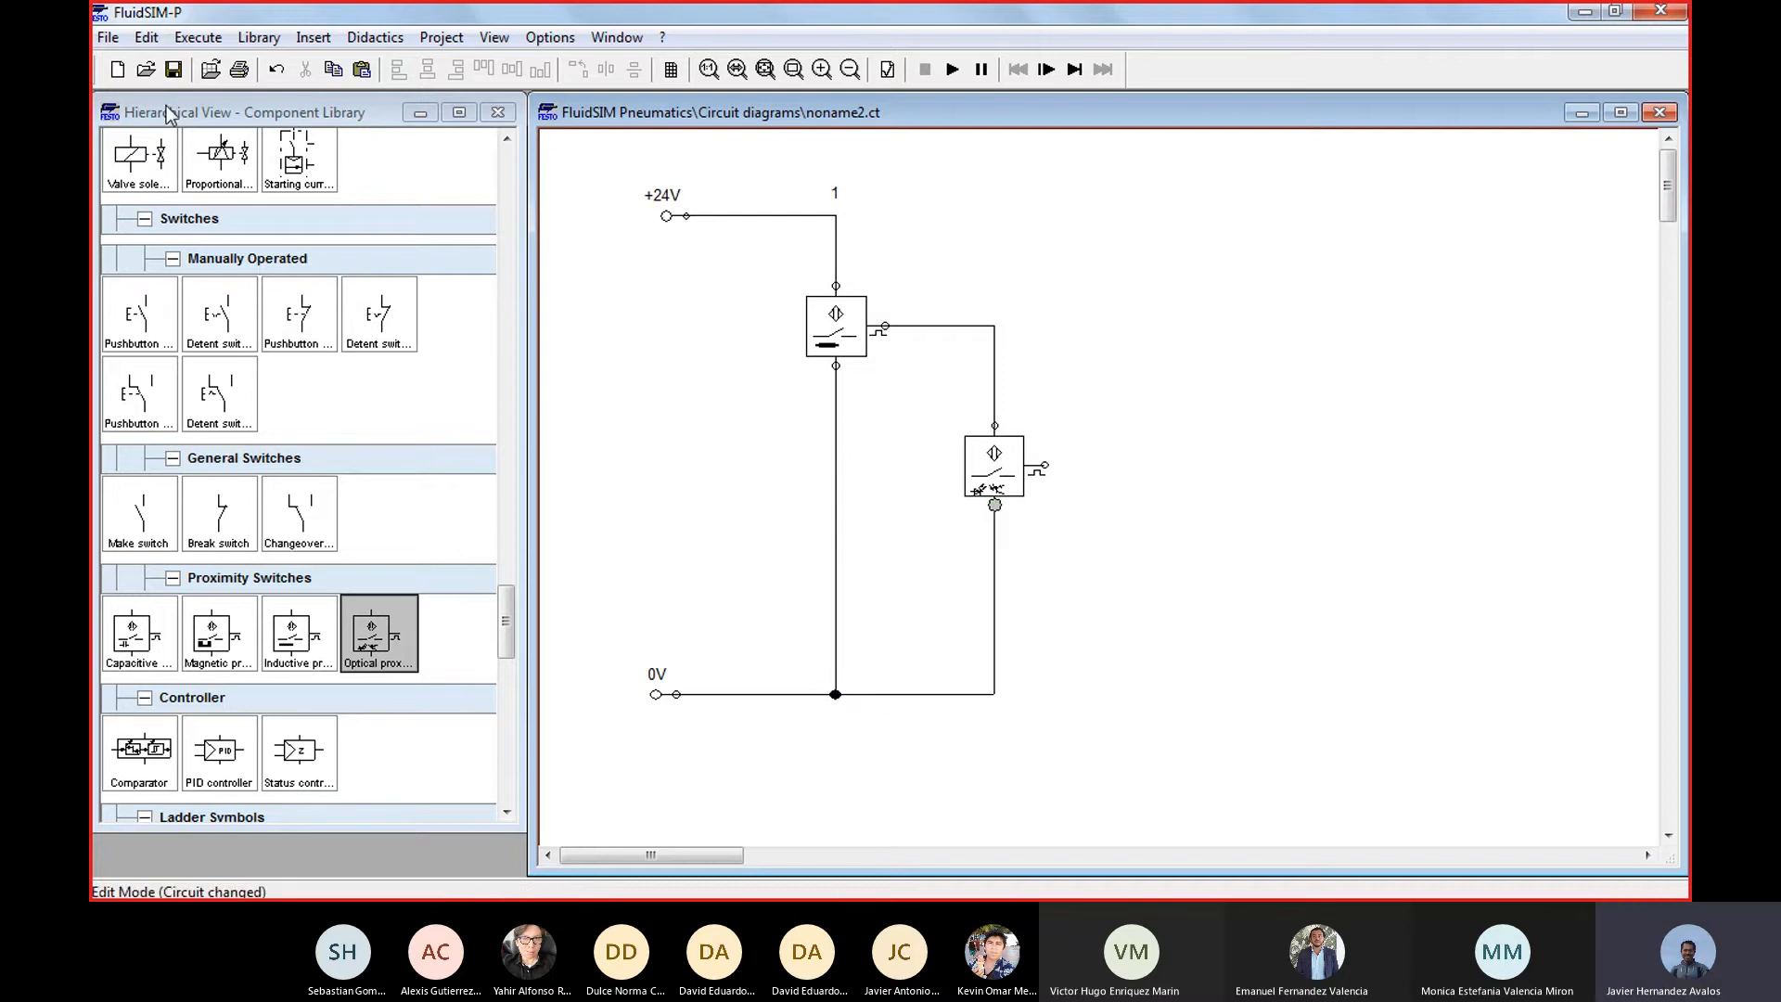
# Add the title text "SENSORES CONECTADOS EN SERIE" above the circuit and position it clear of the +24V line
pyautogui.moveTo(510, 616); pyautogui.dragTo(509, 765)
pyautogui.moveTo(139, 703); pyautogui.dragTo(969, 187)
pyautogui.doubleClick(965, 176)
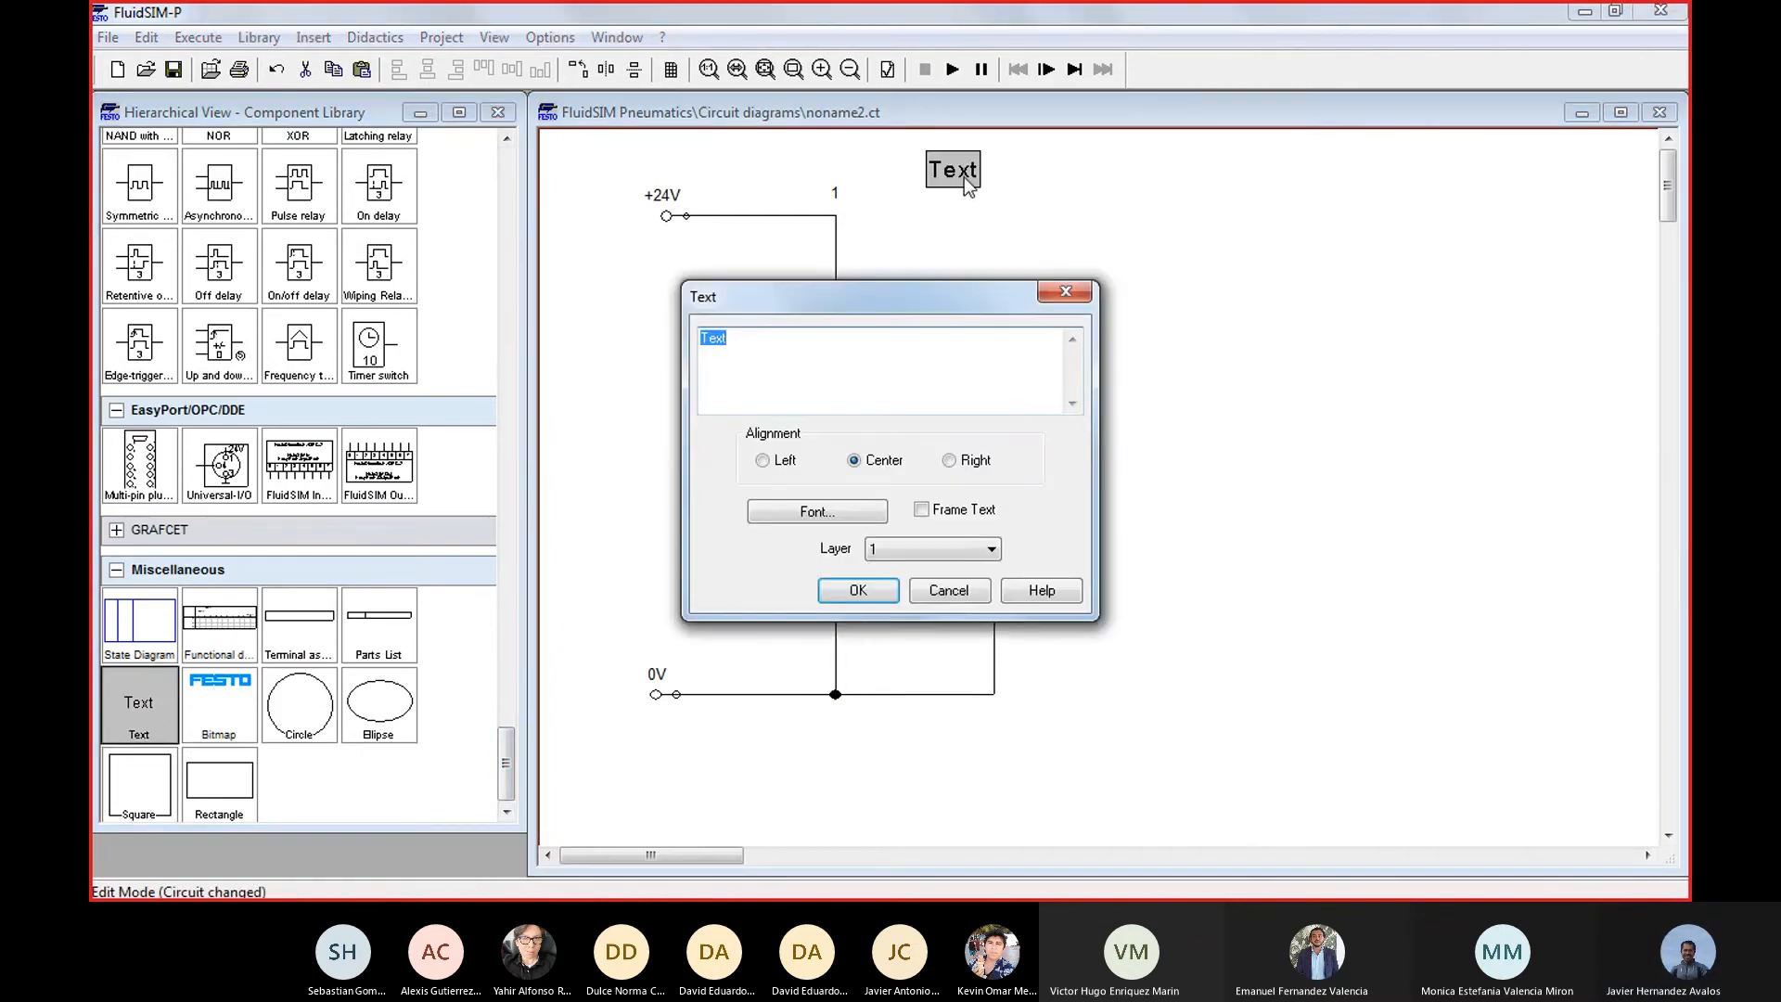
pyautogui.write('SENSORES CONECTADOS')
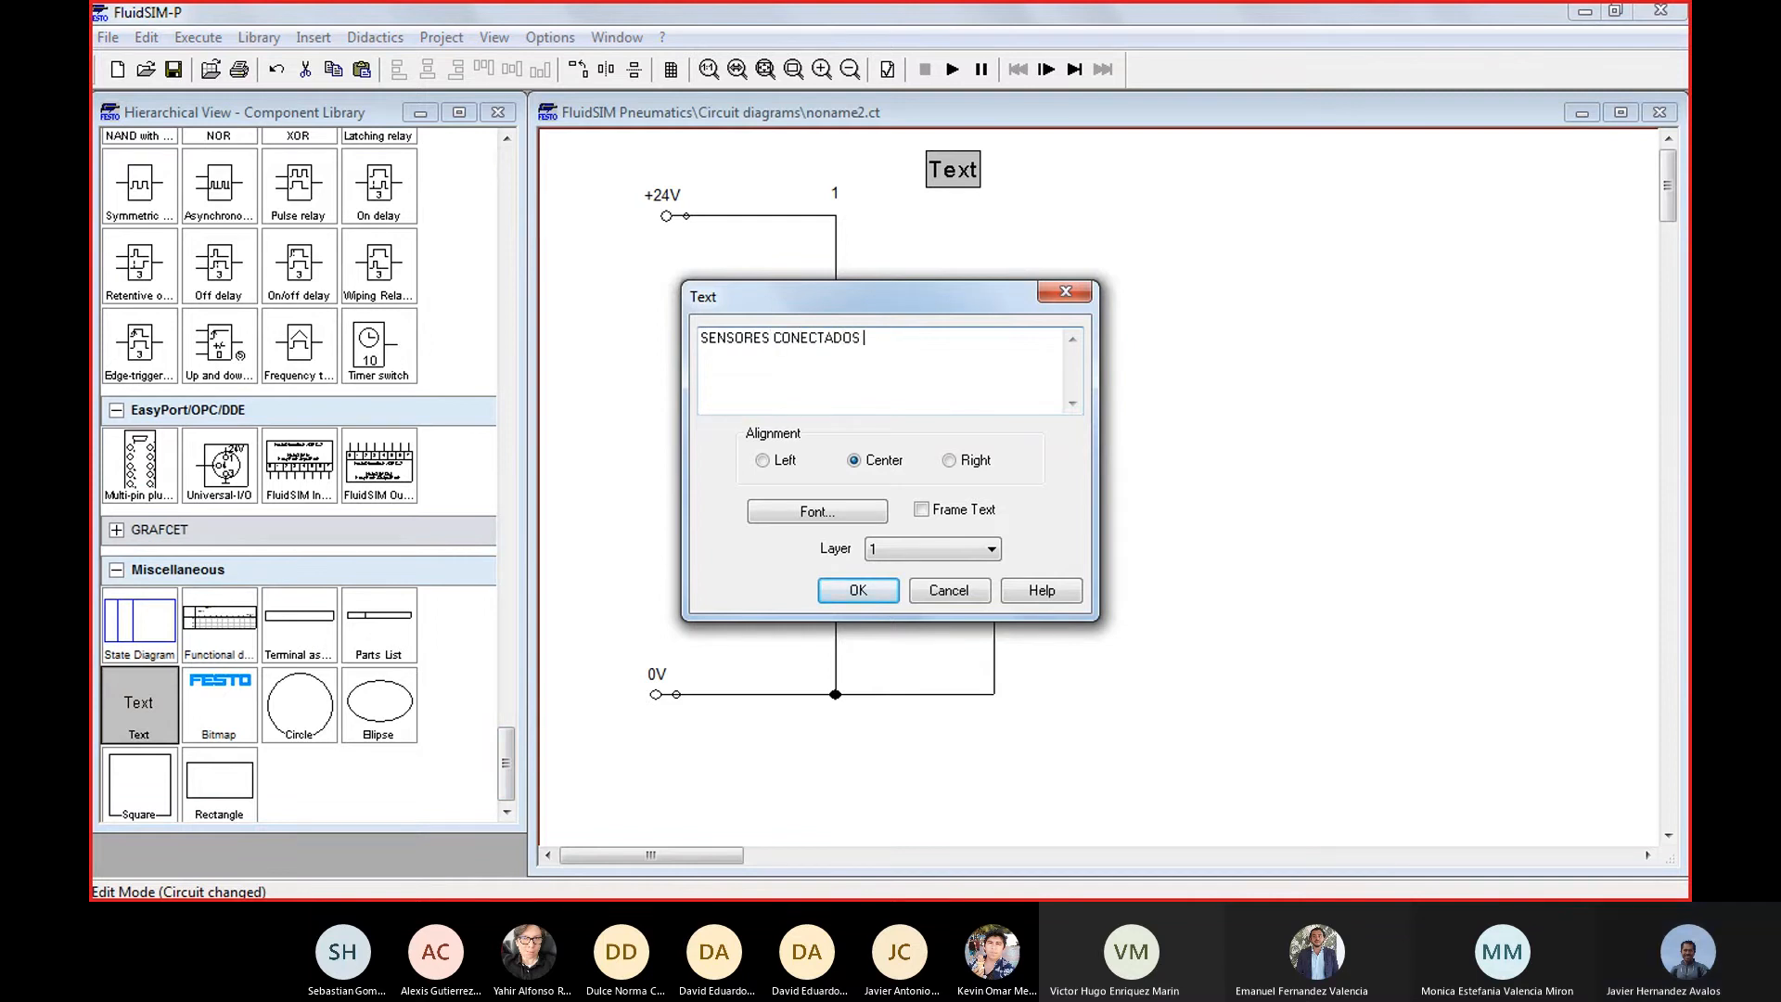
pyautogui.write('EN SERIE')
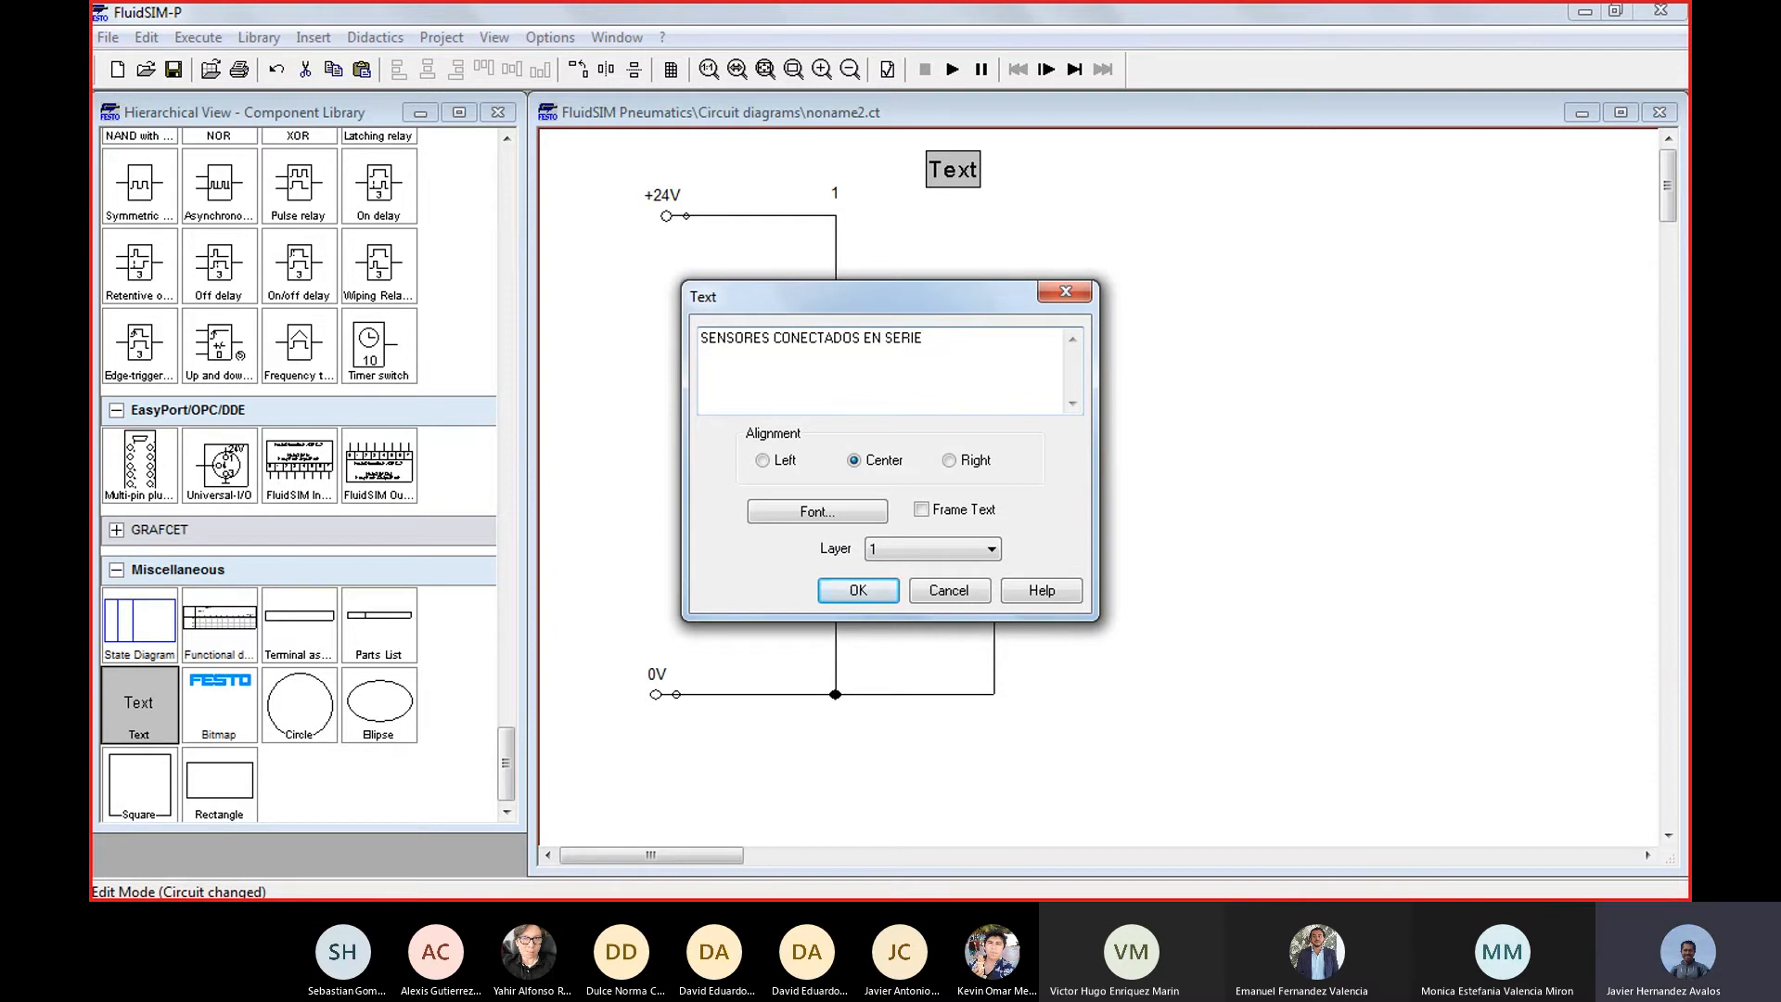
pyautogui.press('Return')
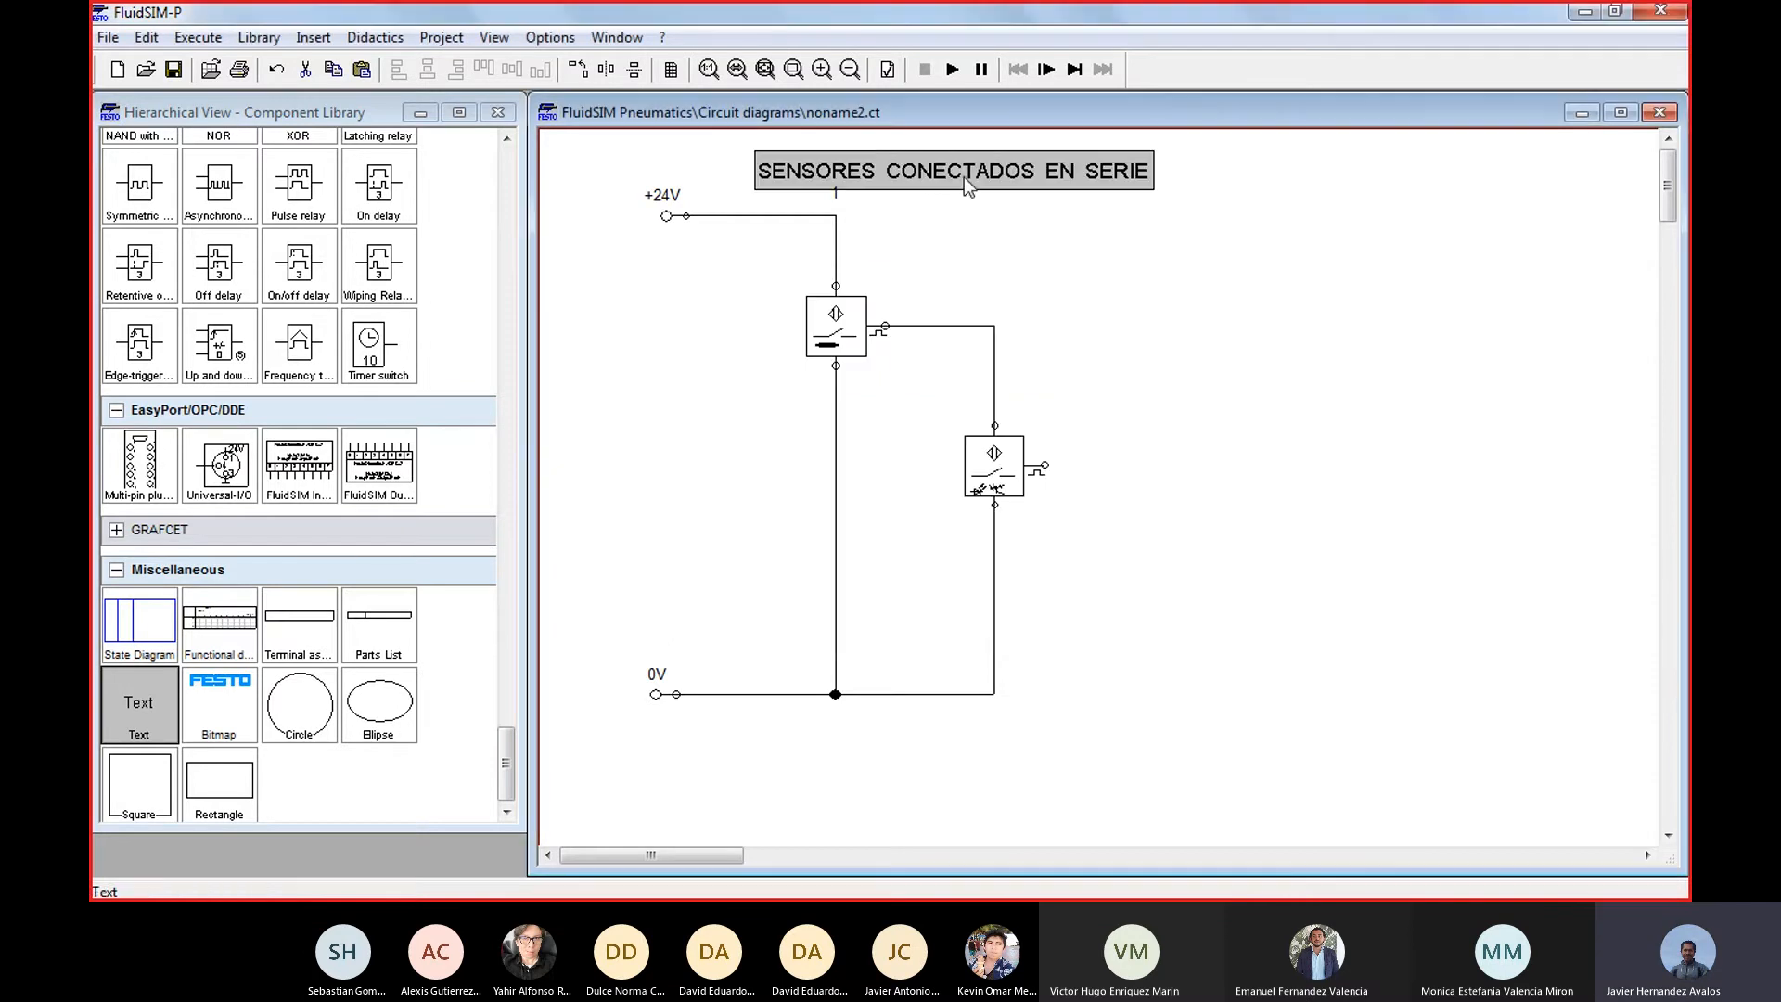
pyautogui.moveTo(1030, 185); pyautogui.dragTo(1171, 185)
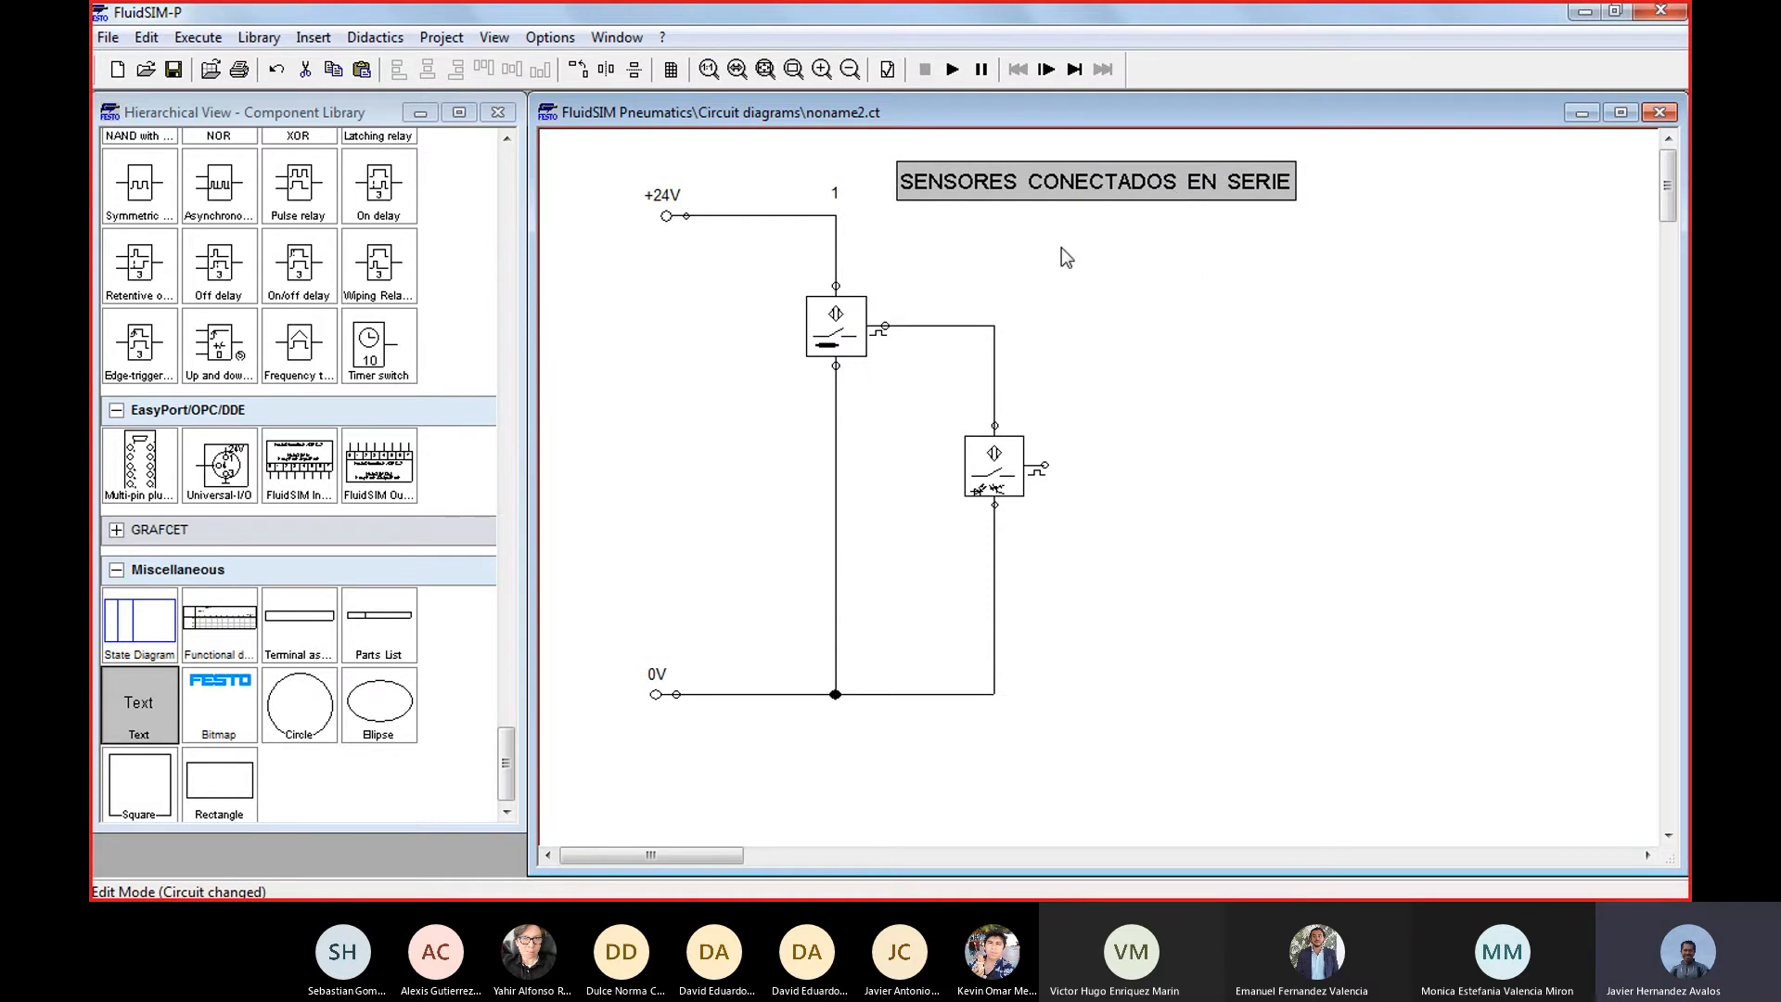
pyautogui.click(1160, 371)
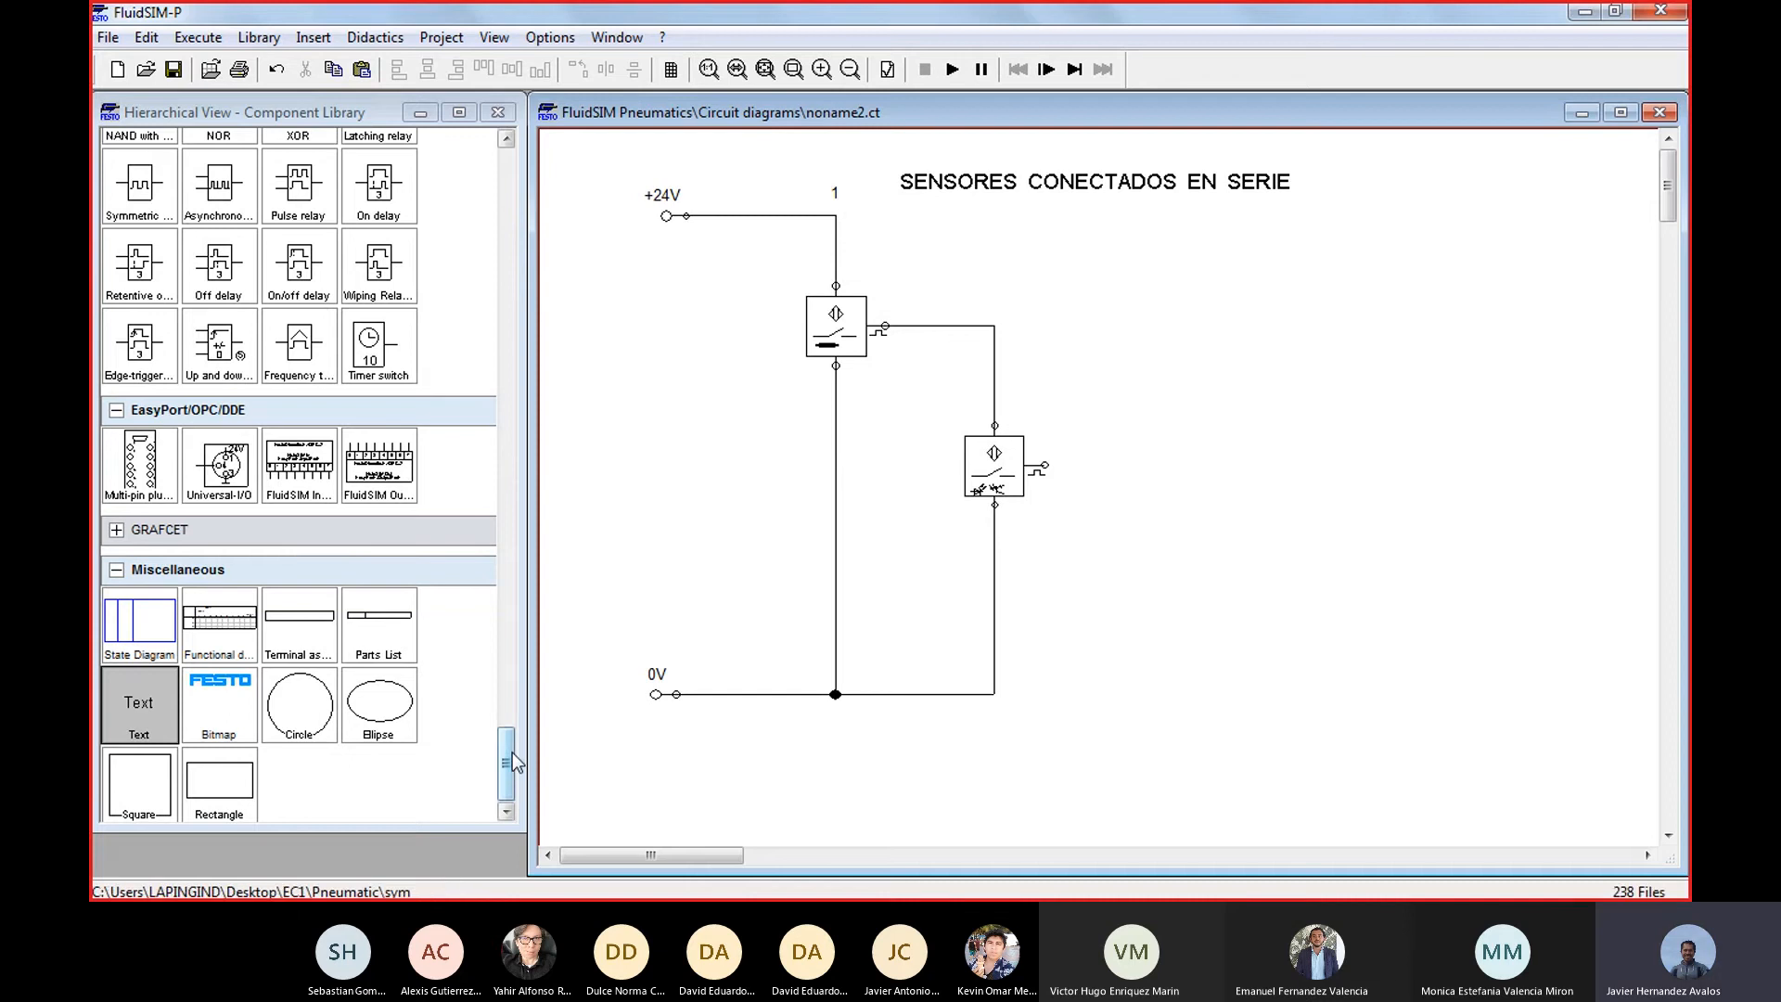
# Place an indicator light diagonally below the optical switch and wire it between that switch's output and the 0V line
pyautogui.moveTo(508, 753); pyautogui.dragTo(519, 566)
pyautogui.moveTo(379, 294); pyautogui.dragTo(1137, 580)
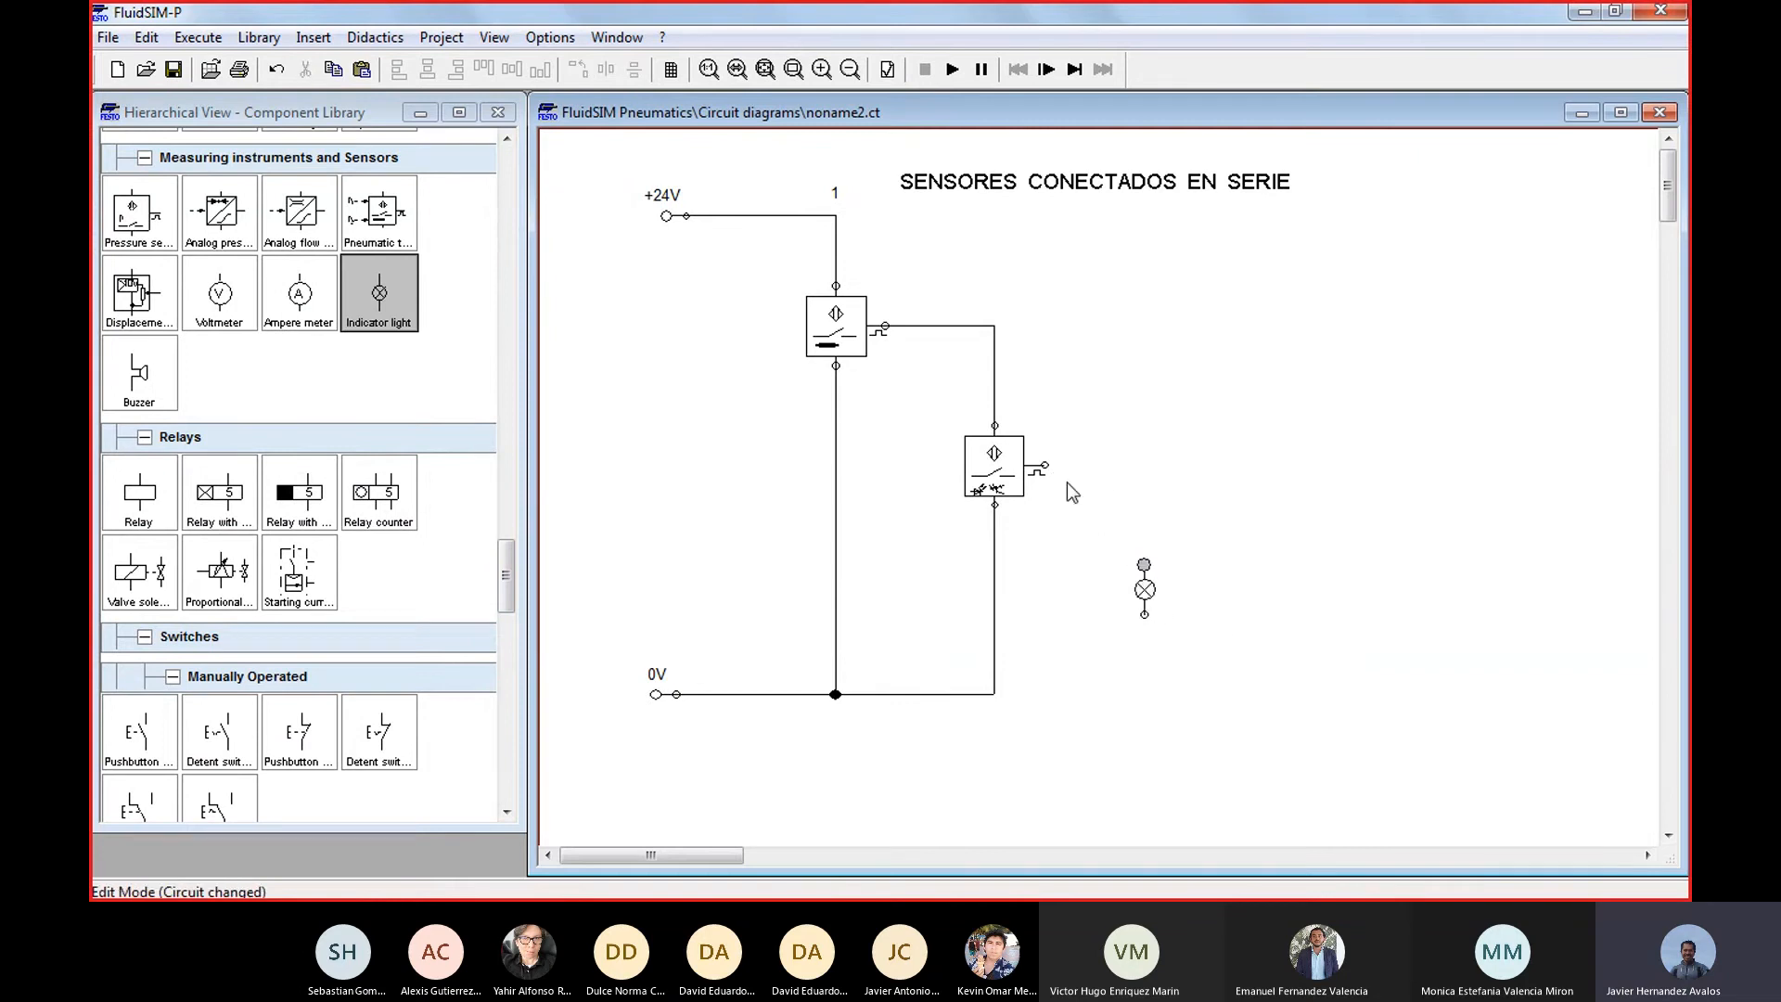
pyautogui.moveTo(1045, 465); pyautogui.dragTo(994, 694)
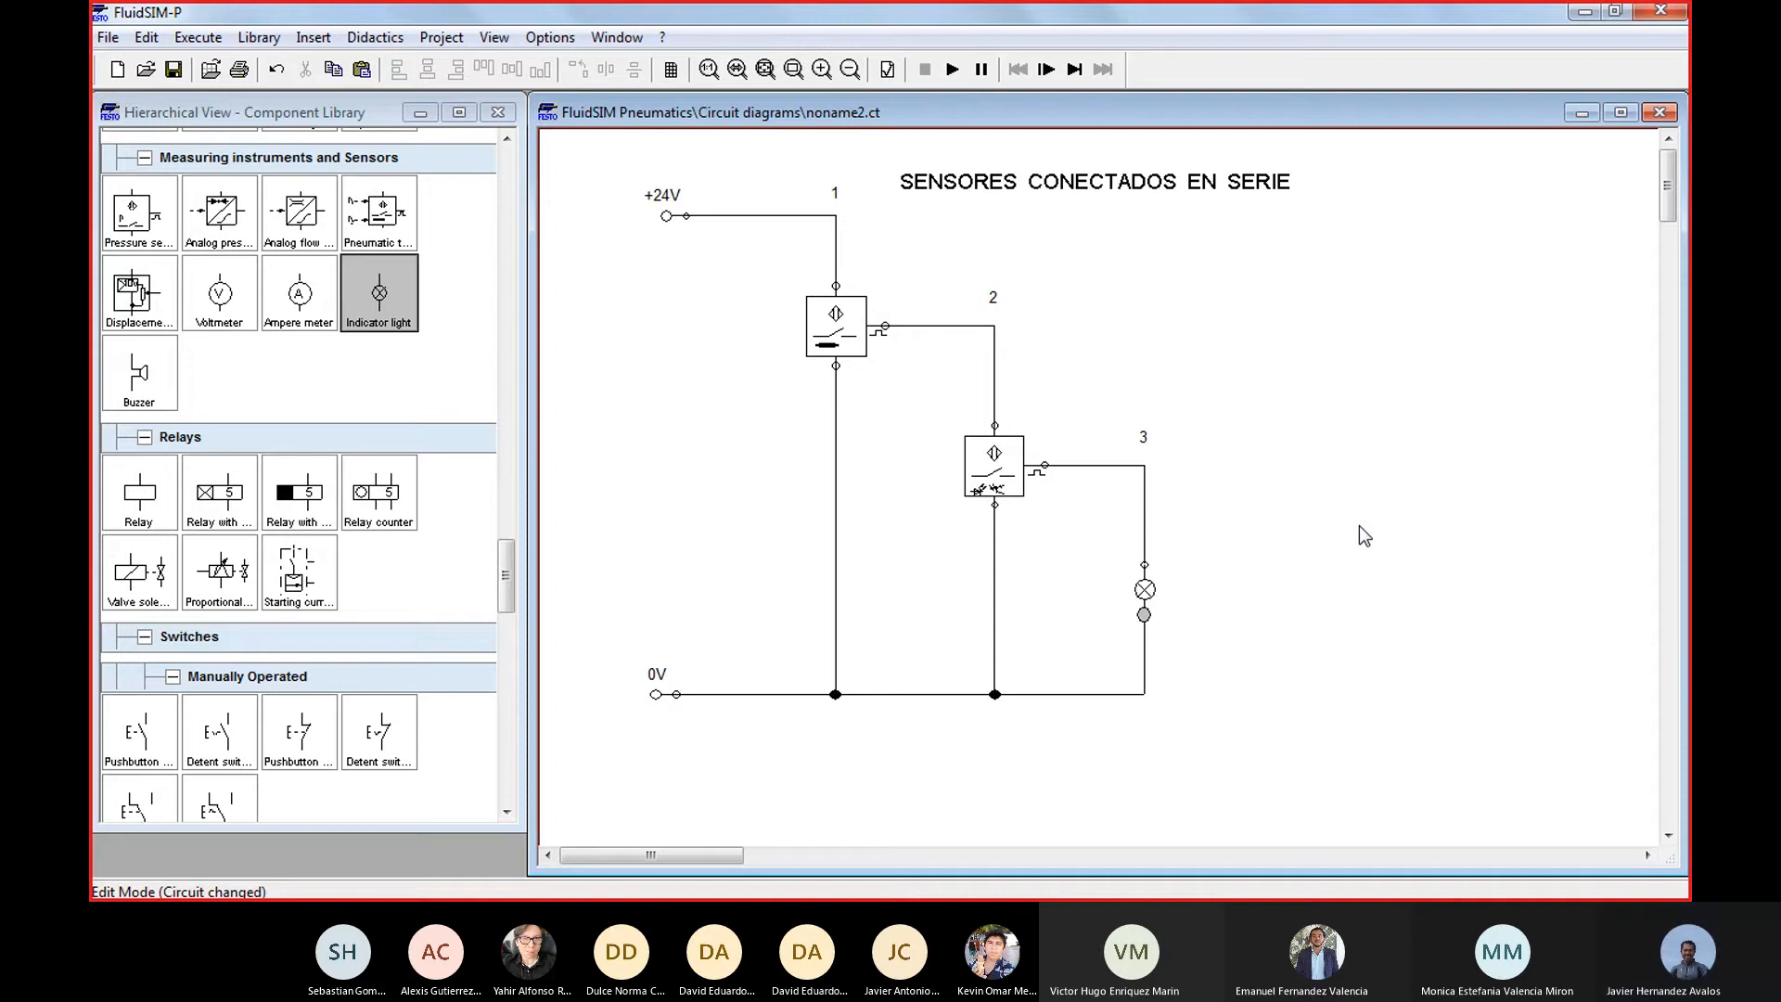
# Start the simulation of the series-connected sensor circuit
pyautogui.click(953, 70)
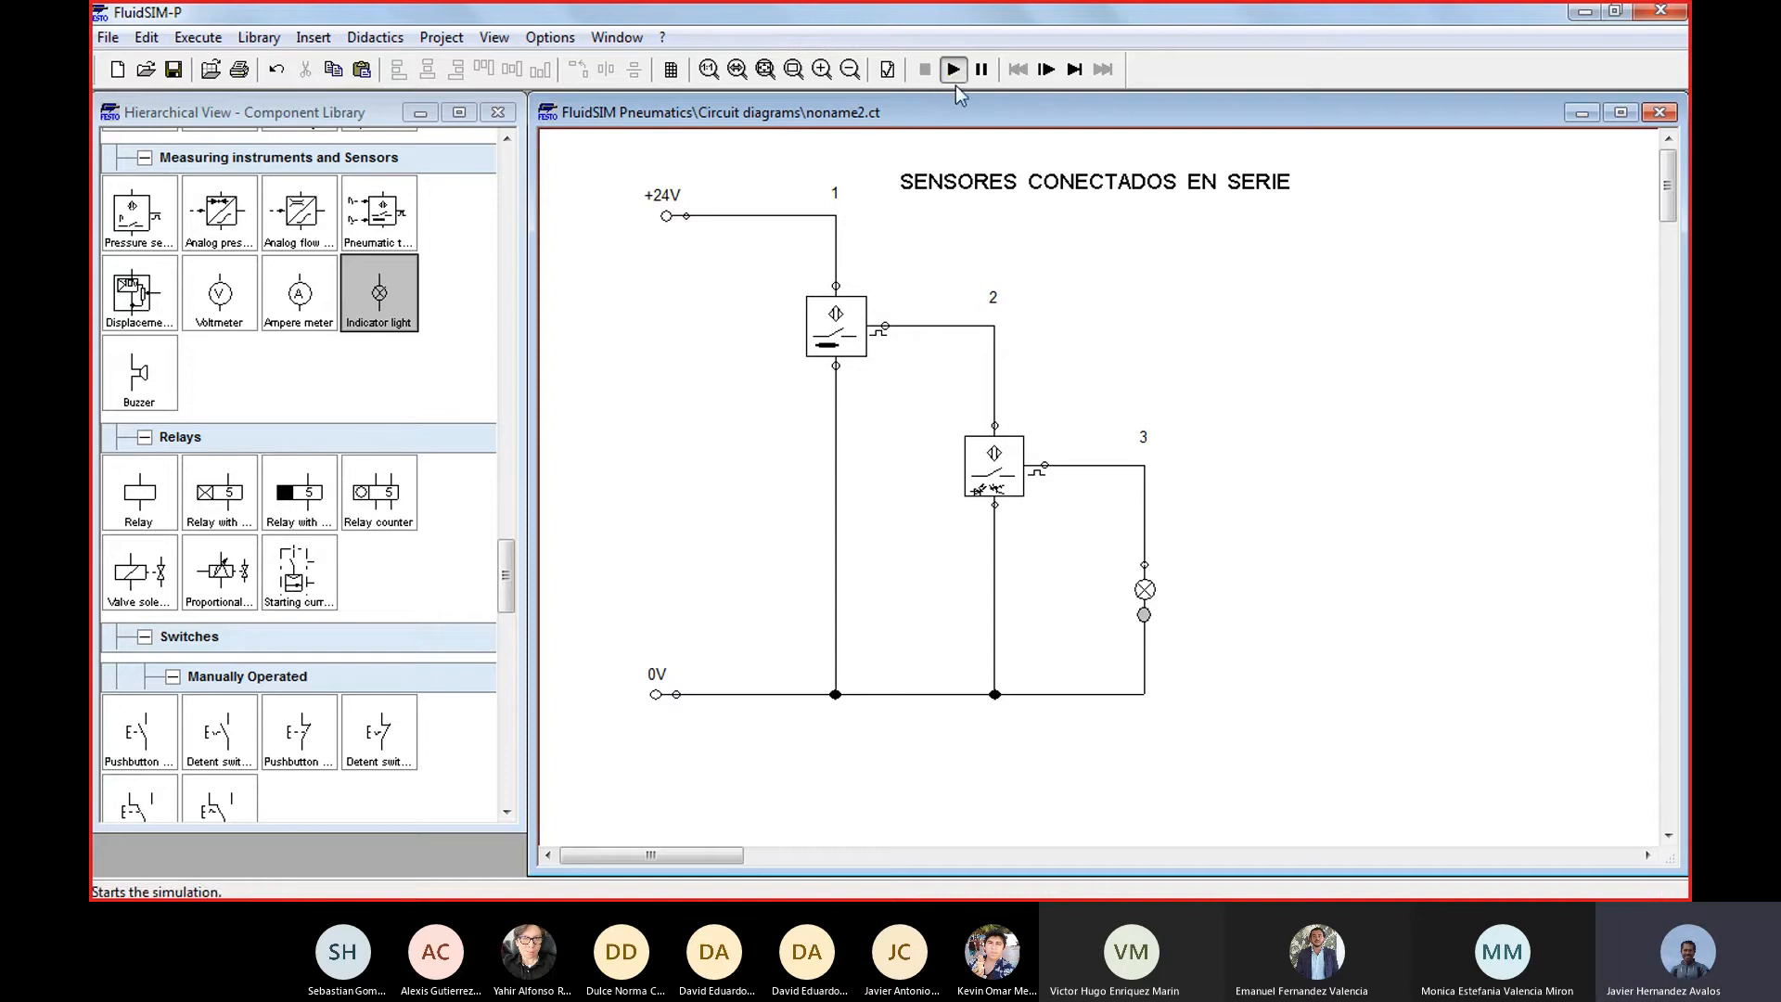
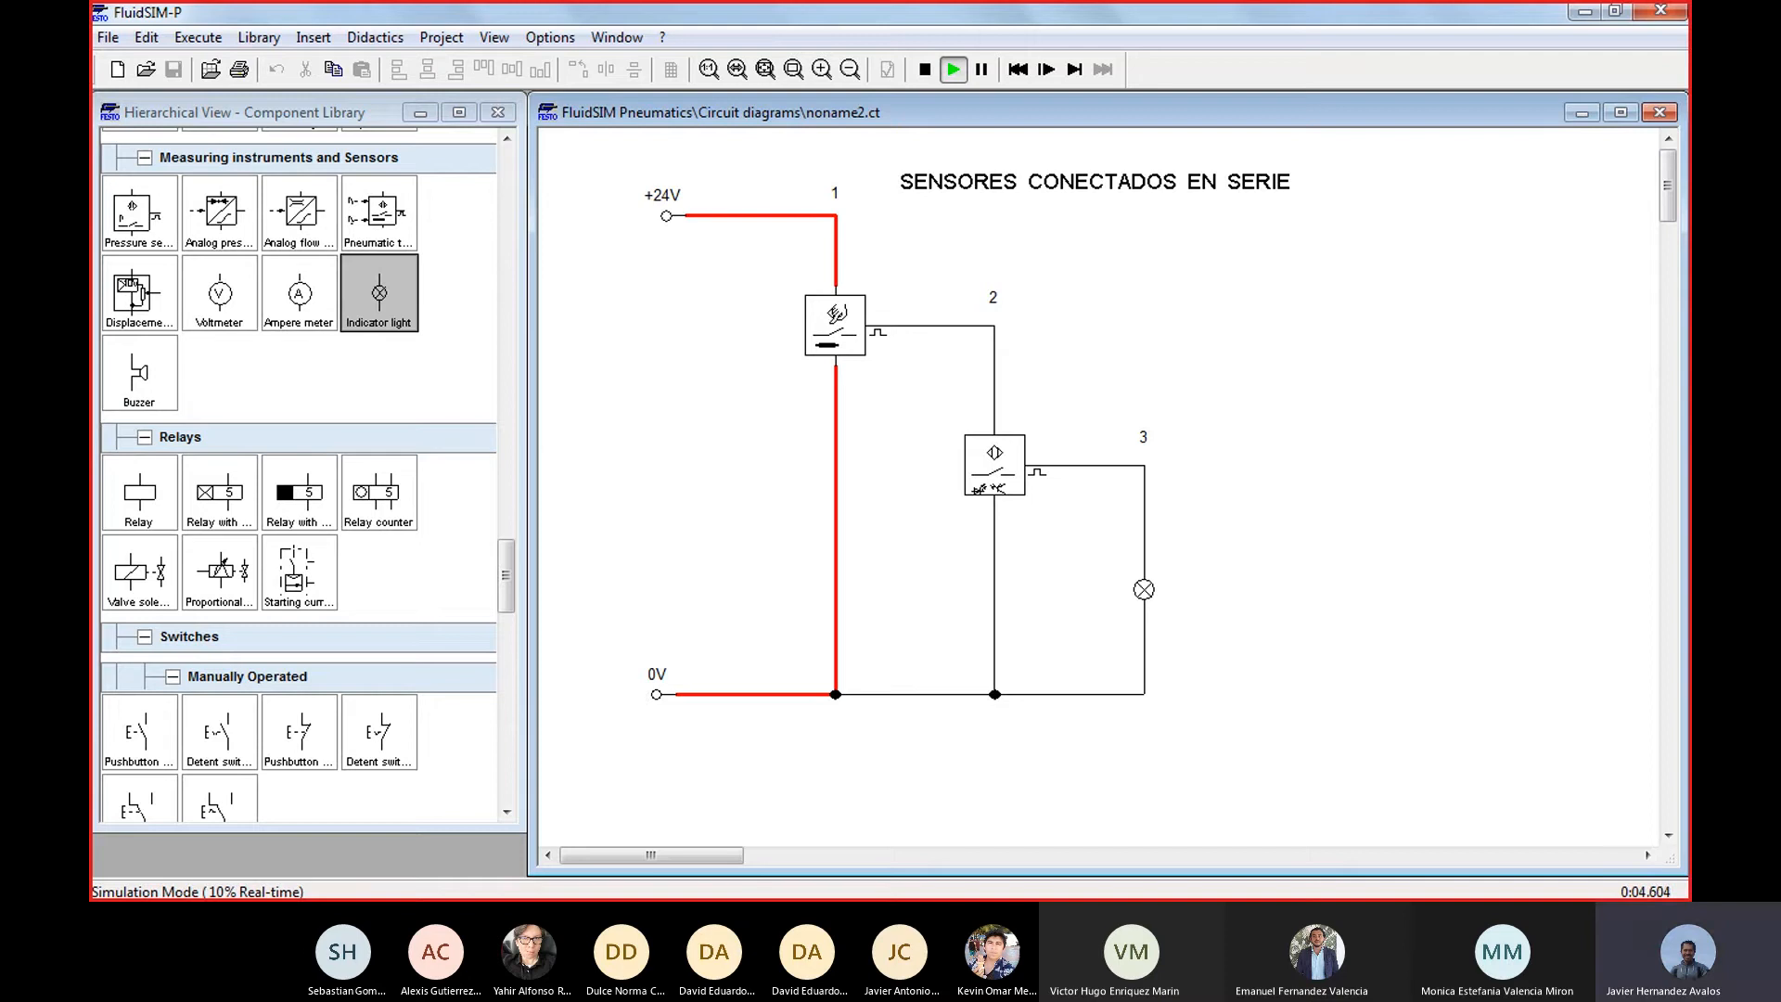
# Toggle the inductive and optical switches in different combinations to test the lamp's response, and stop the simulation
pyautogui.click(837, 313)
pyautogui.click(834, 323)
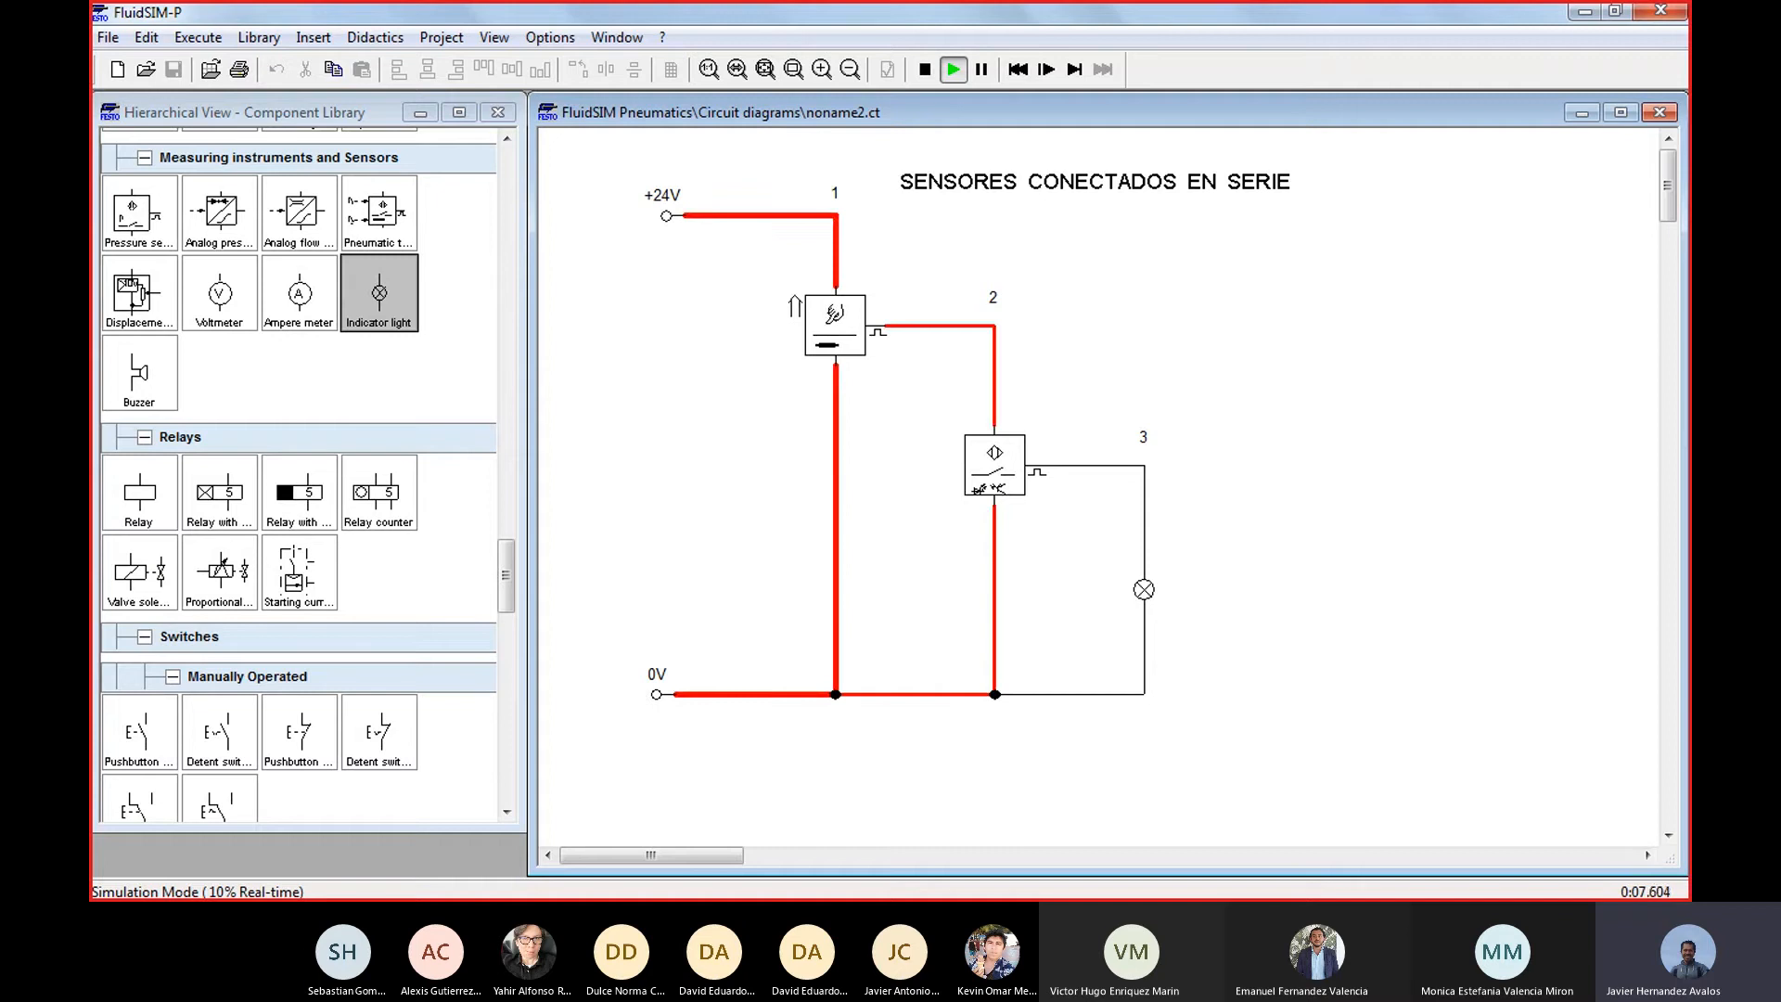
pyautogui.click(1019, 452)
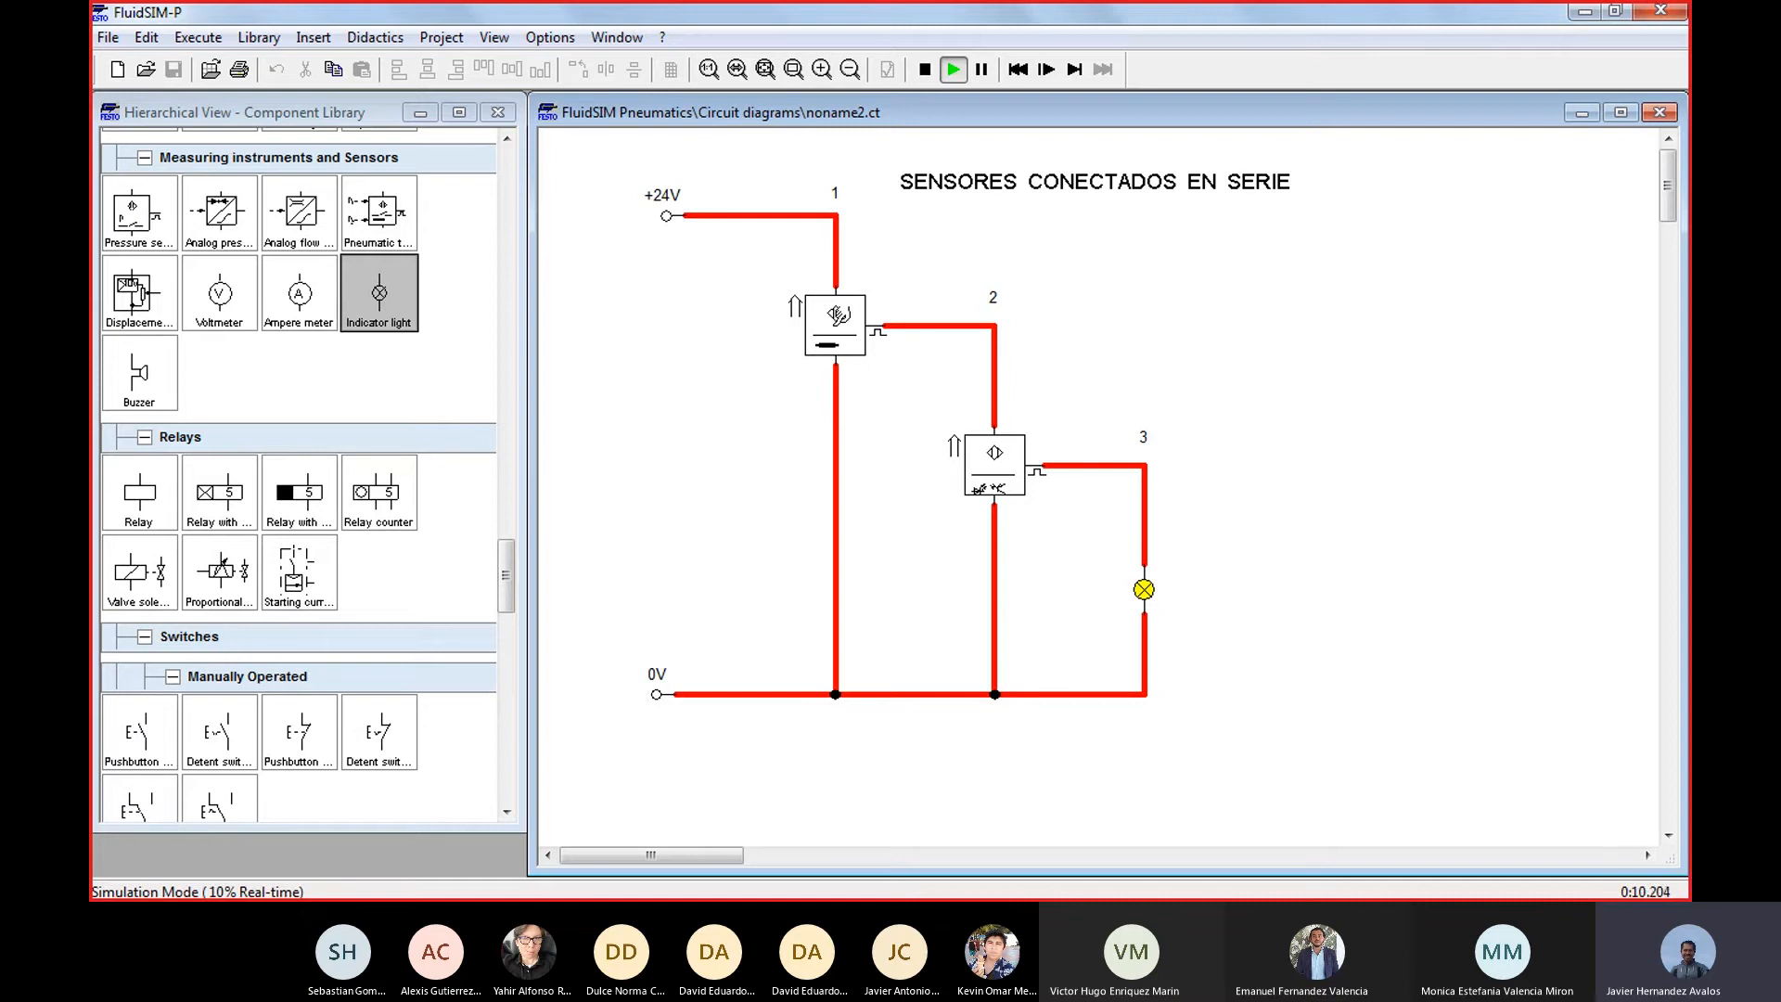
pyautogui.click(838, 316)
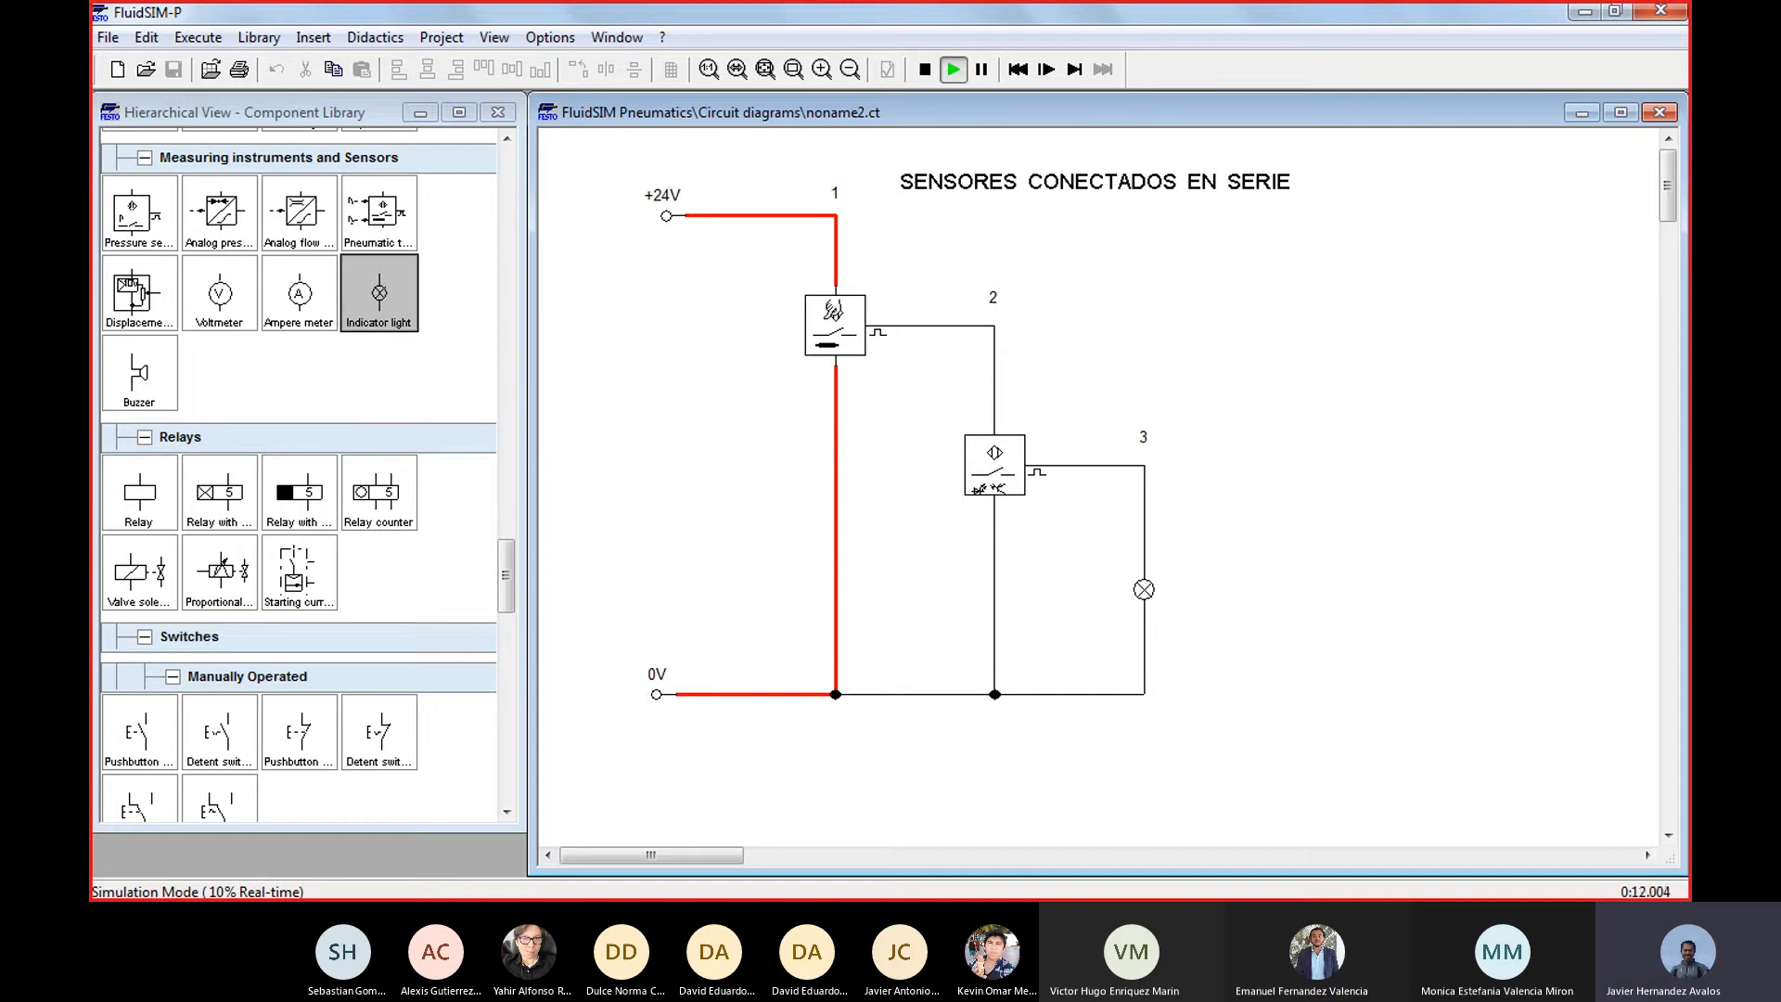
pyautogui.click(832, 314)
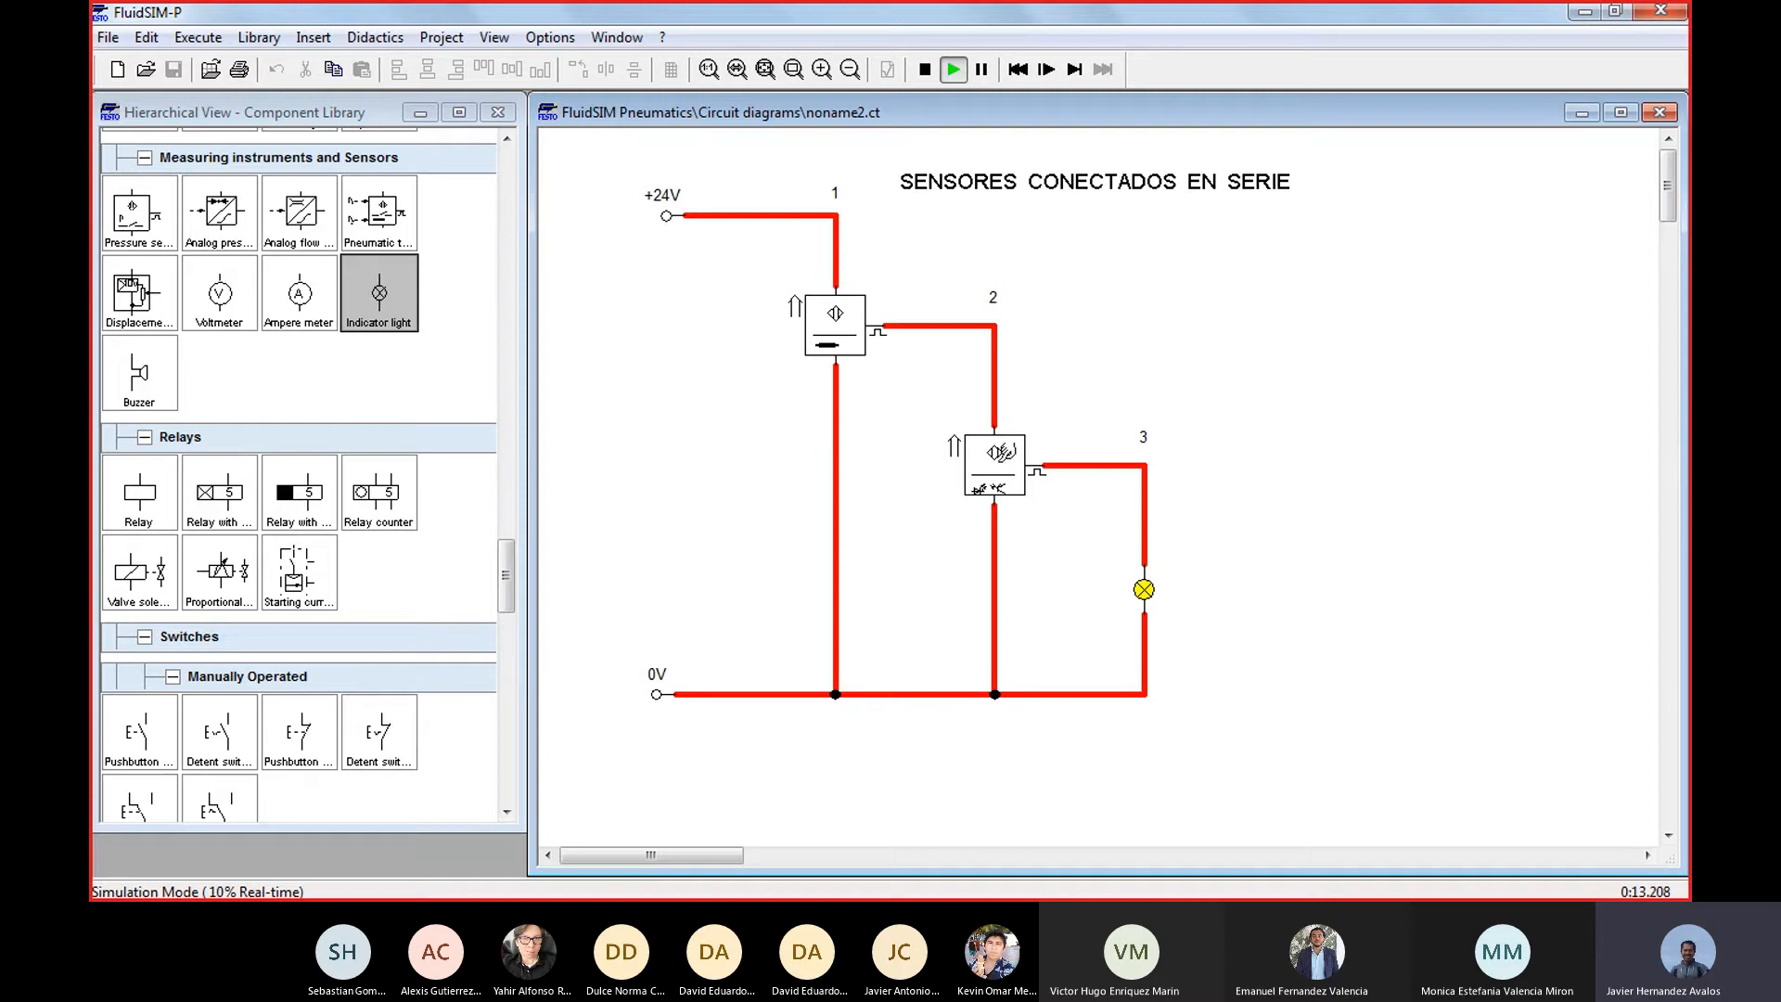
pyautogui.click(1004, 453)
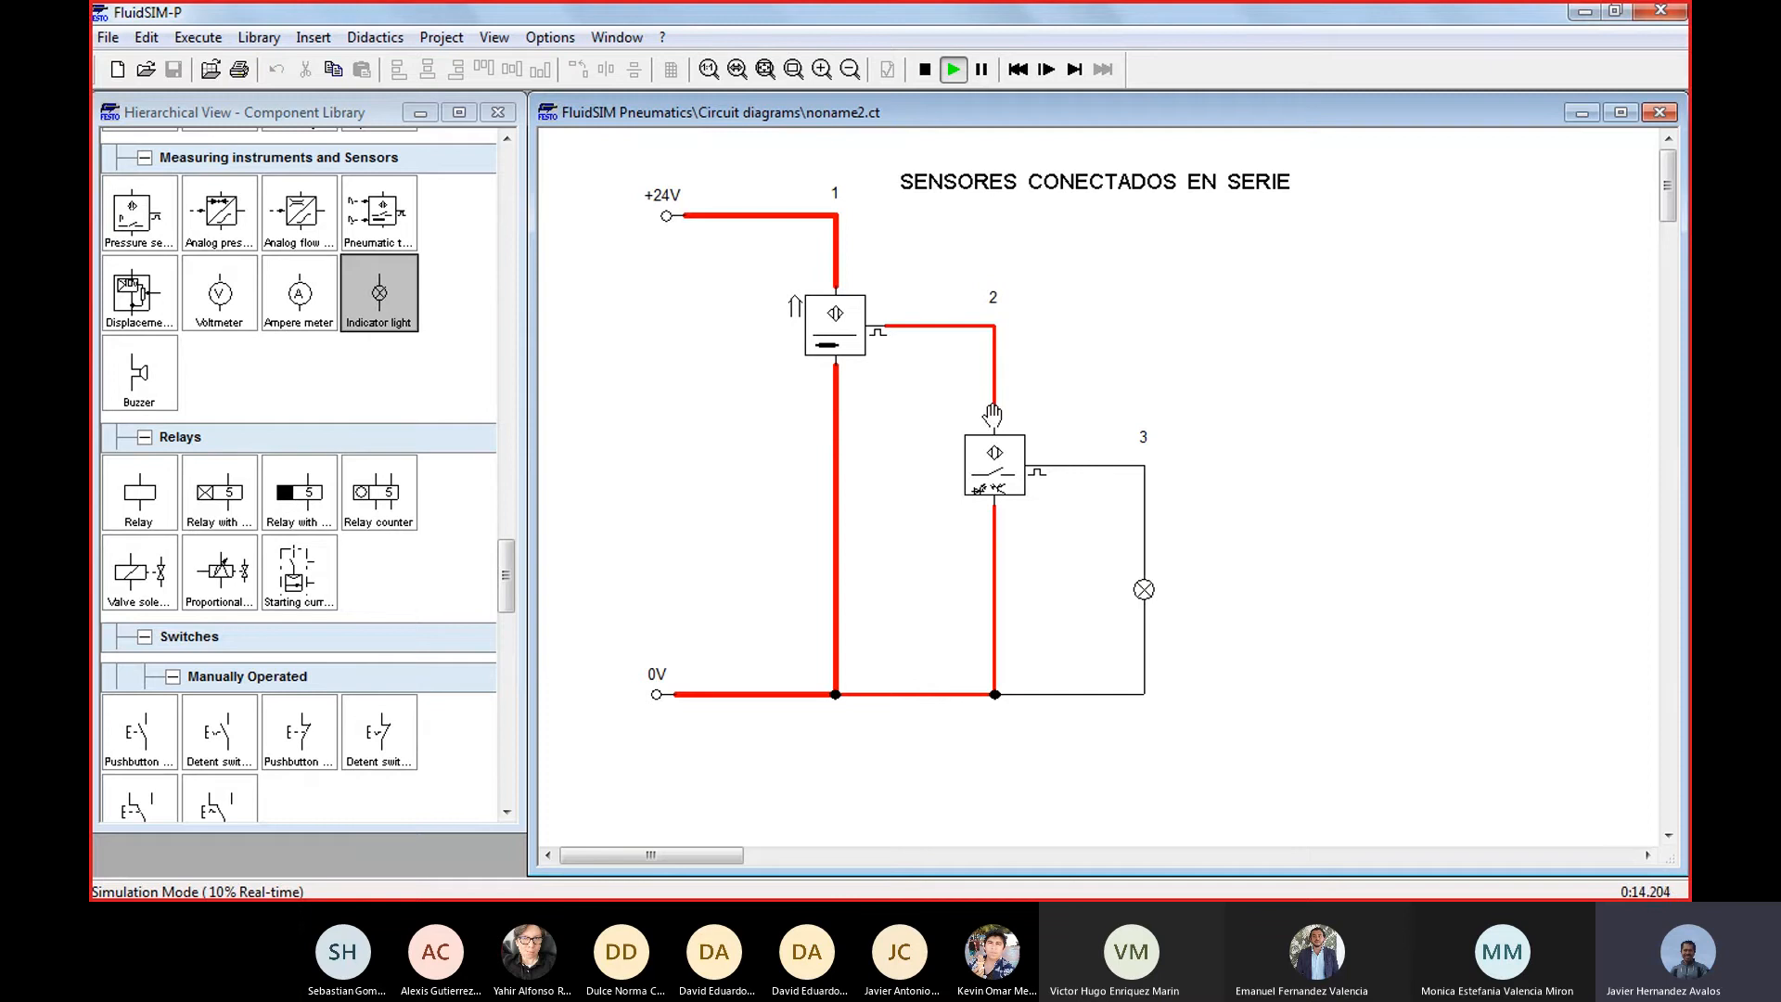
pyautogui.click(834, 316)
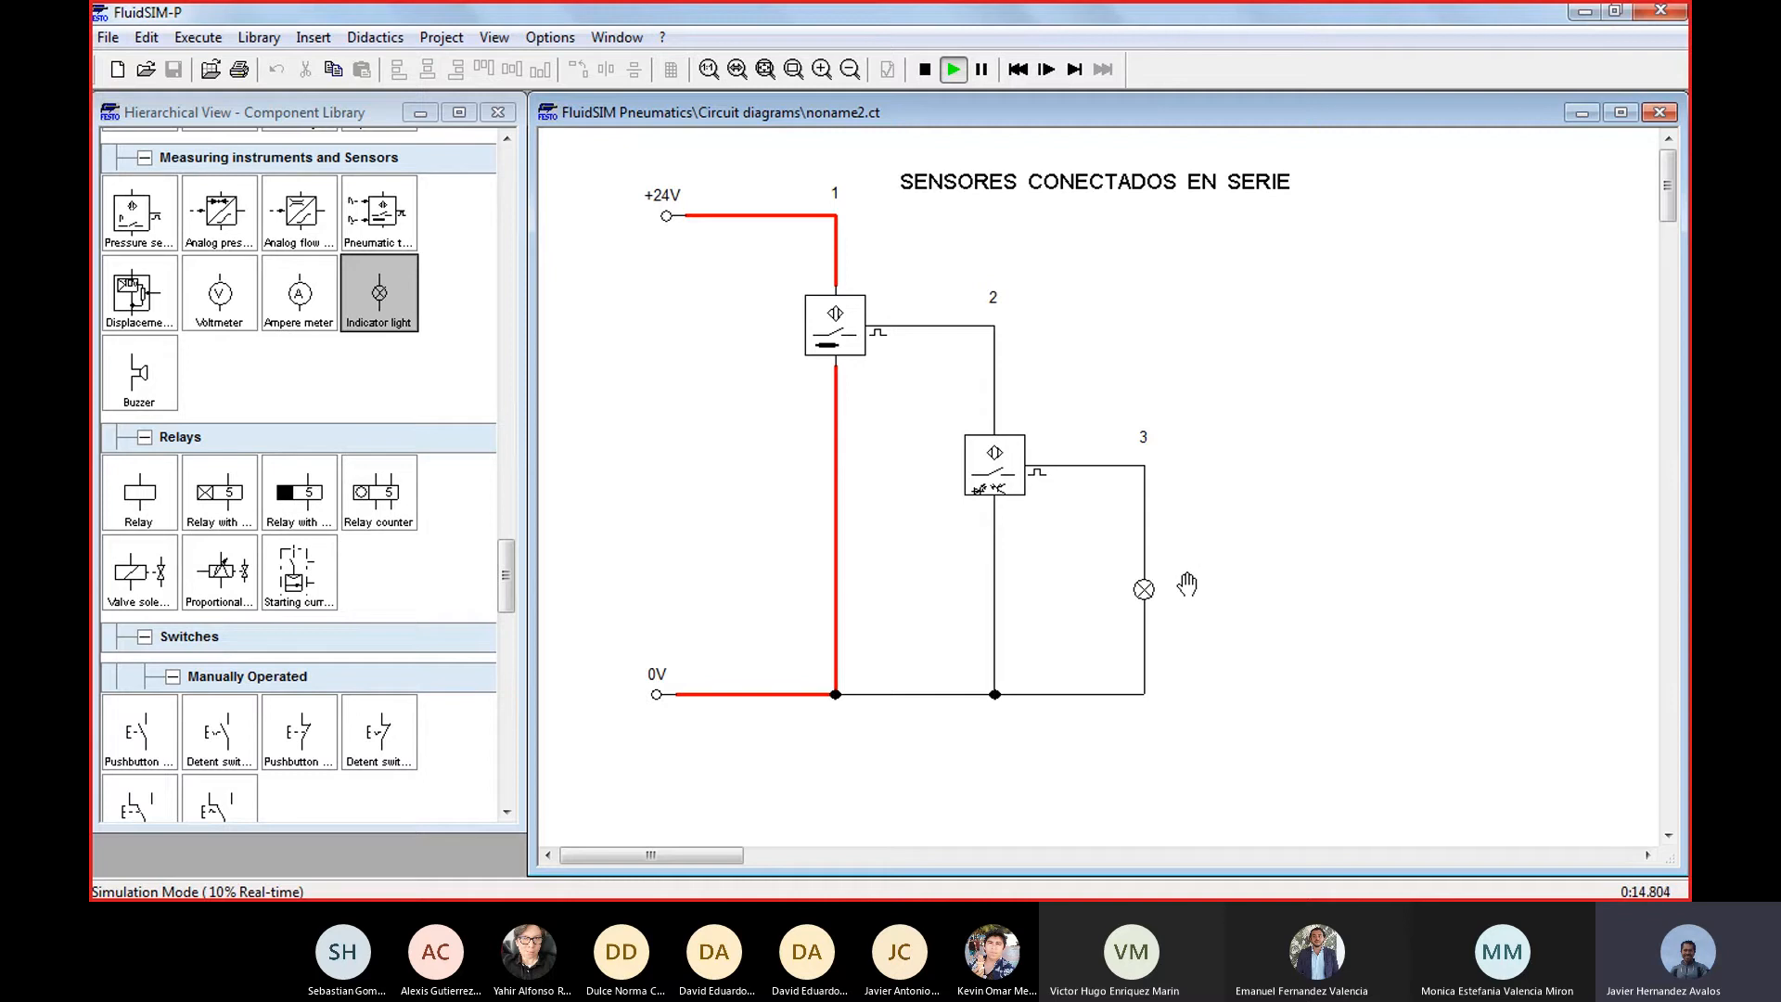
pyautogui.click(924, 71)
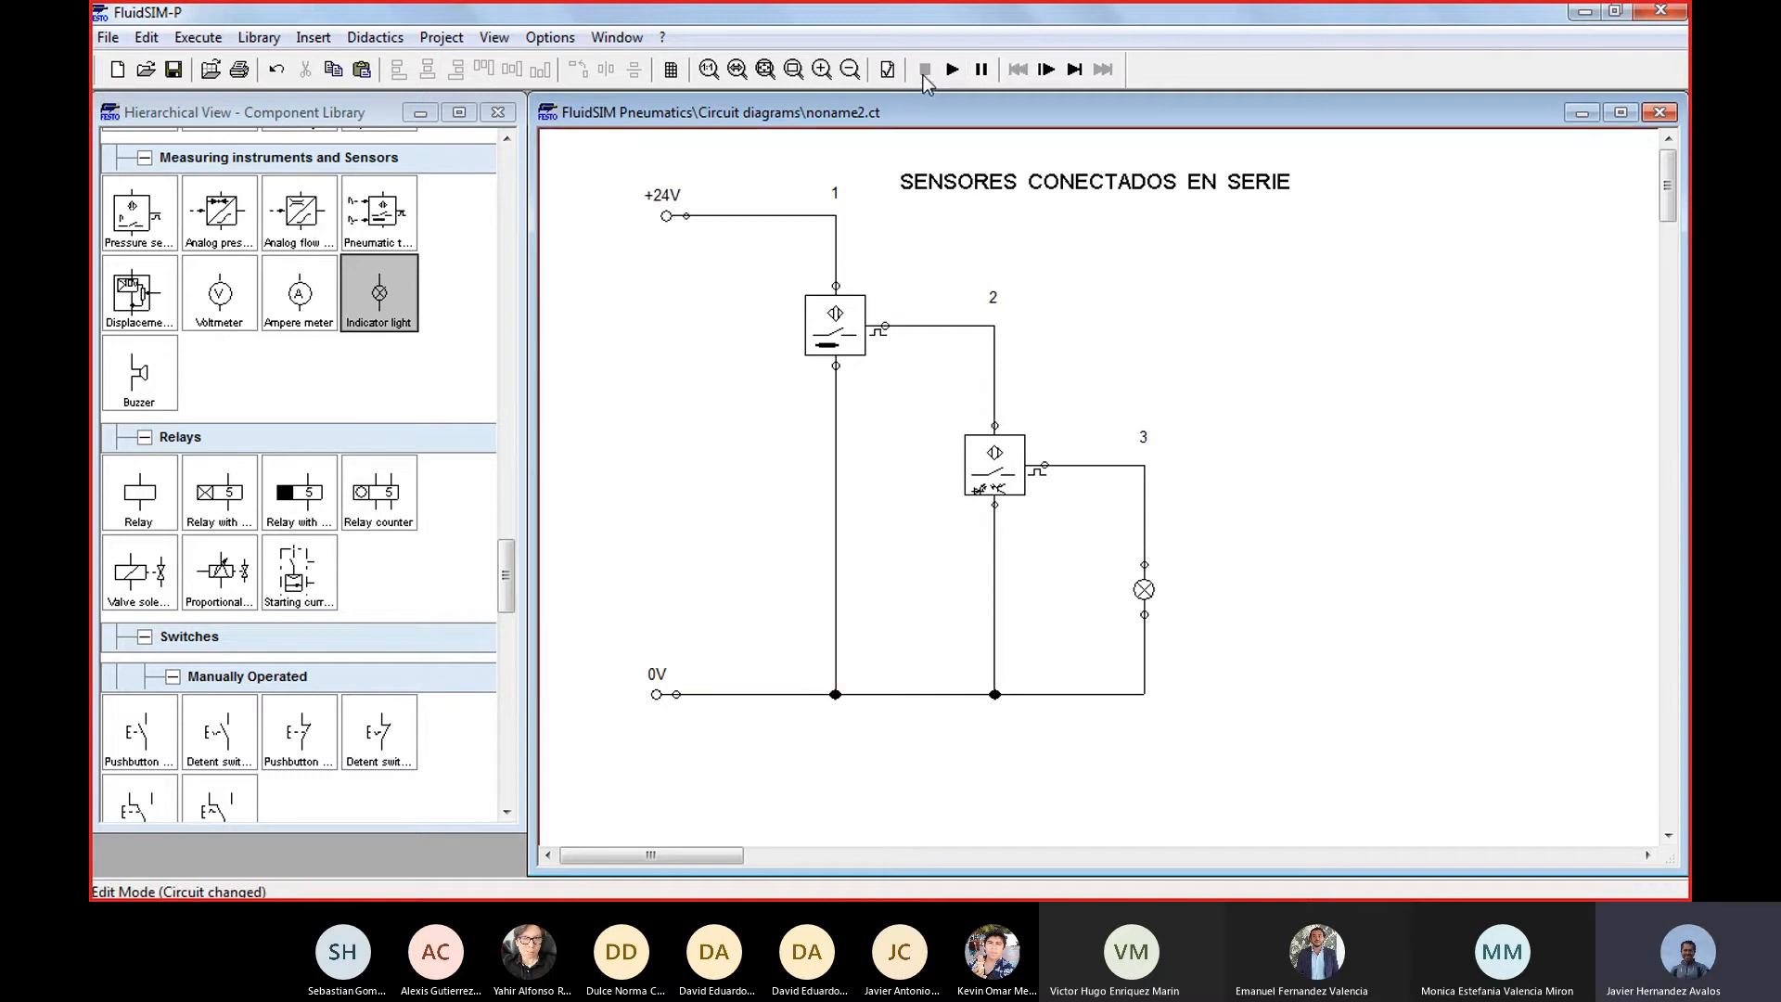
# Label the inductive proximity switch S1 and the optical proximity switch S2
pyautogui.doubleClick(851, 339)
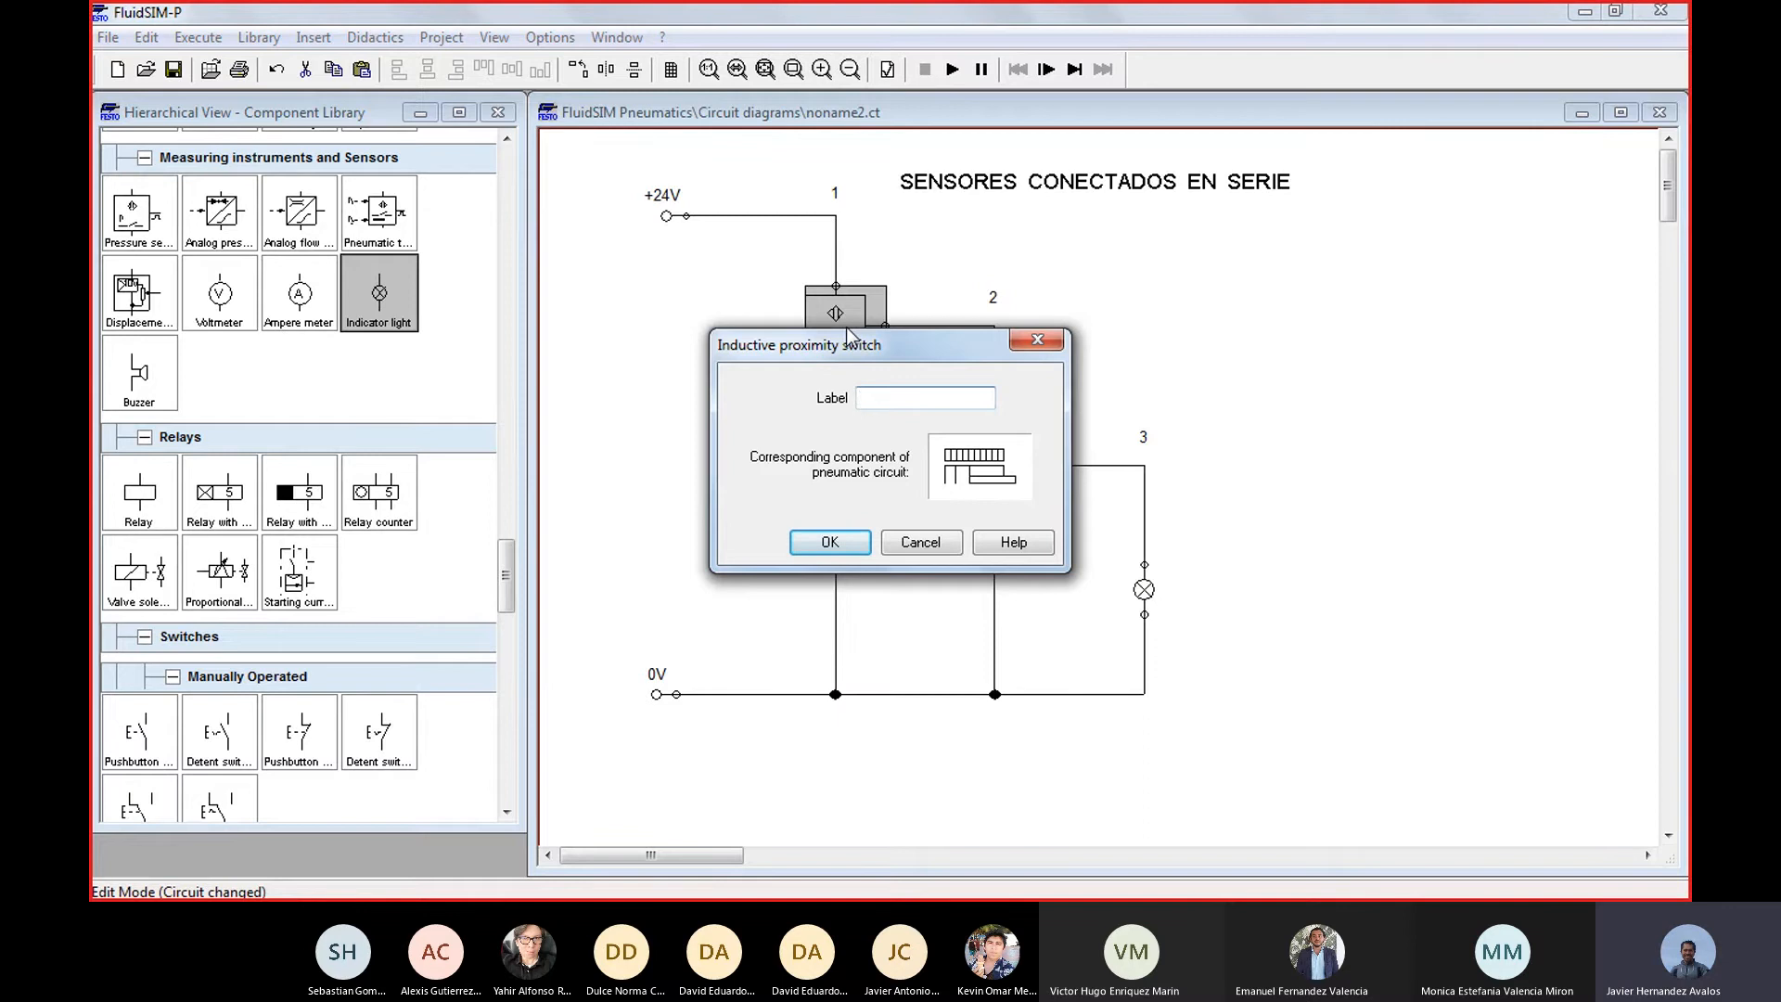
pyautogui.write('S1')
pyautogui.press('Return')
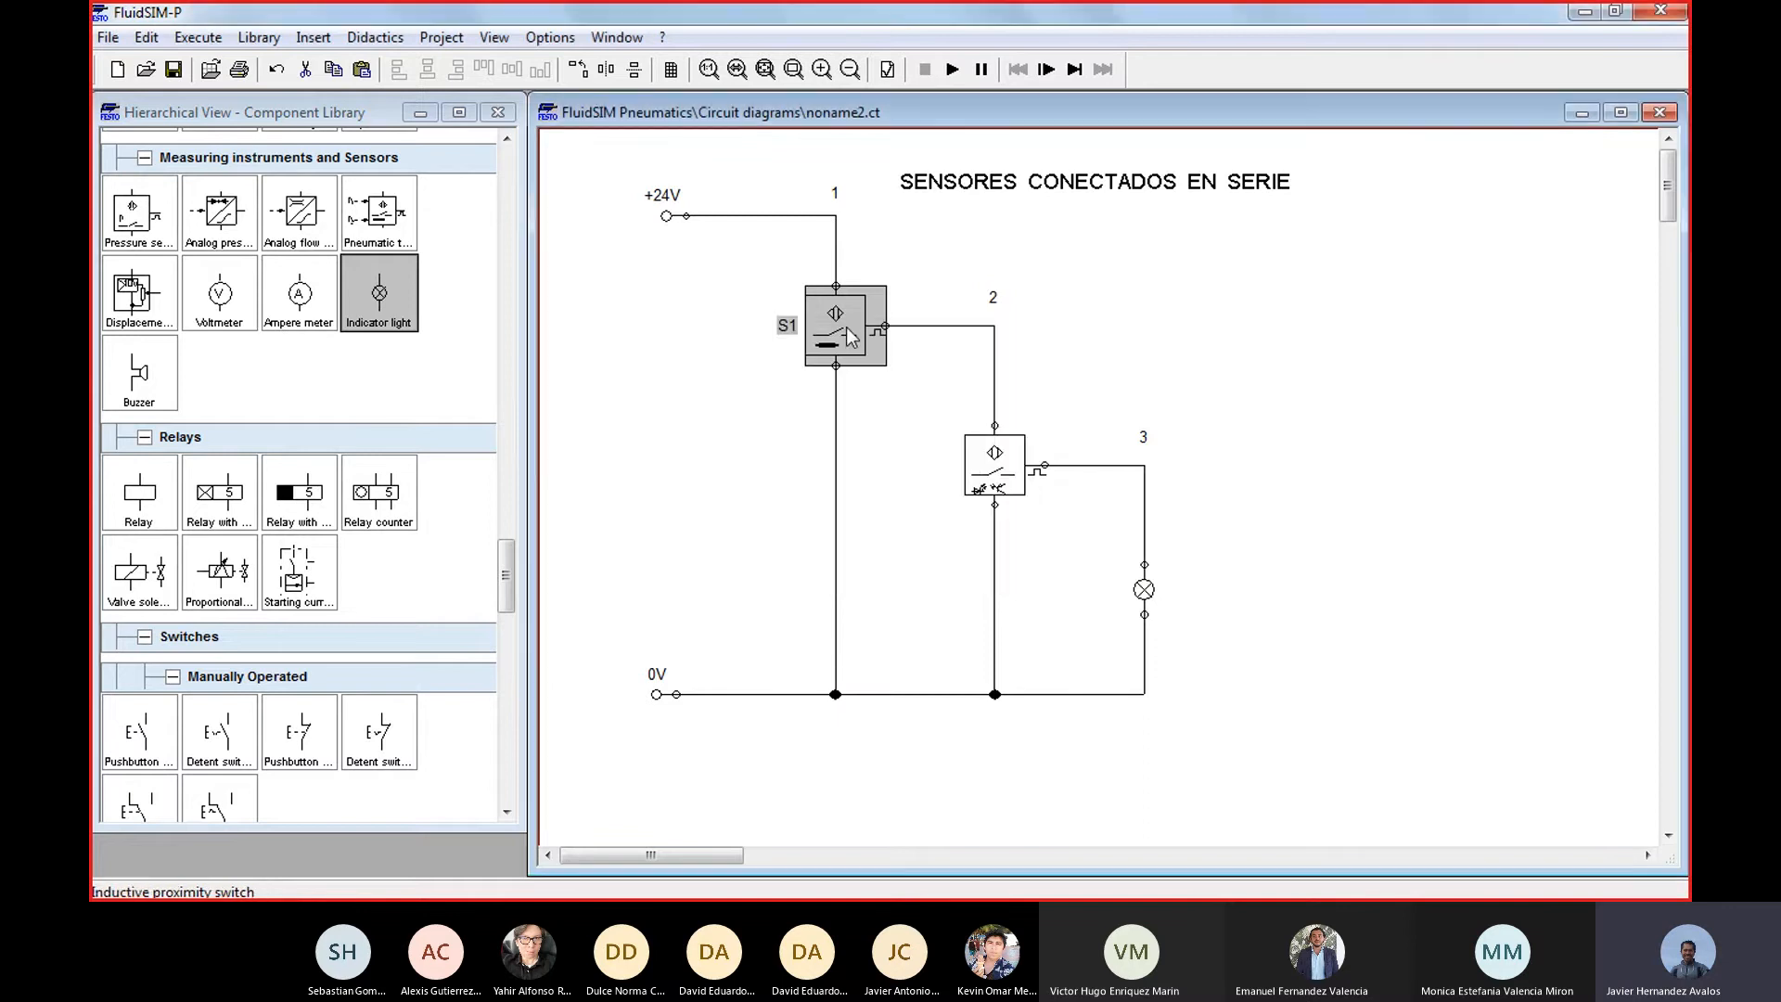
pyautogui.doubleClick(985, 468)
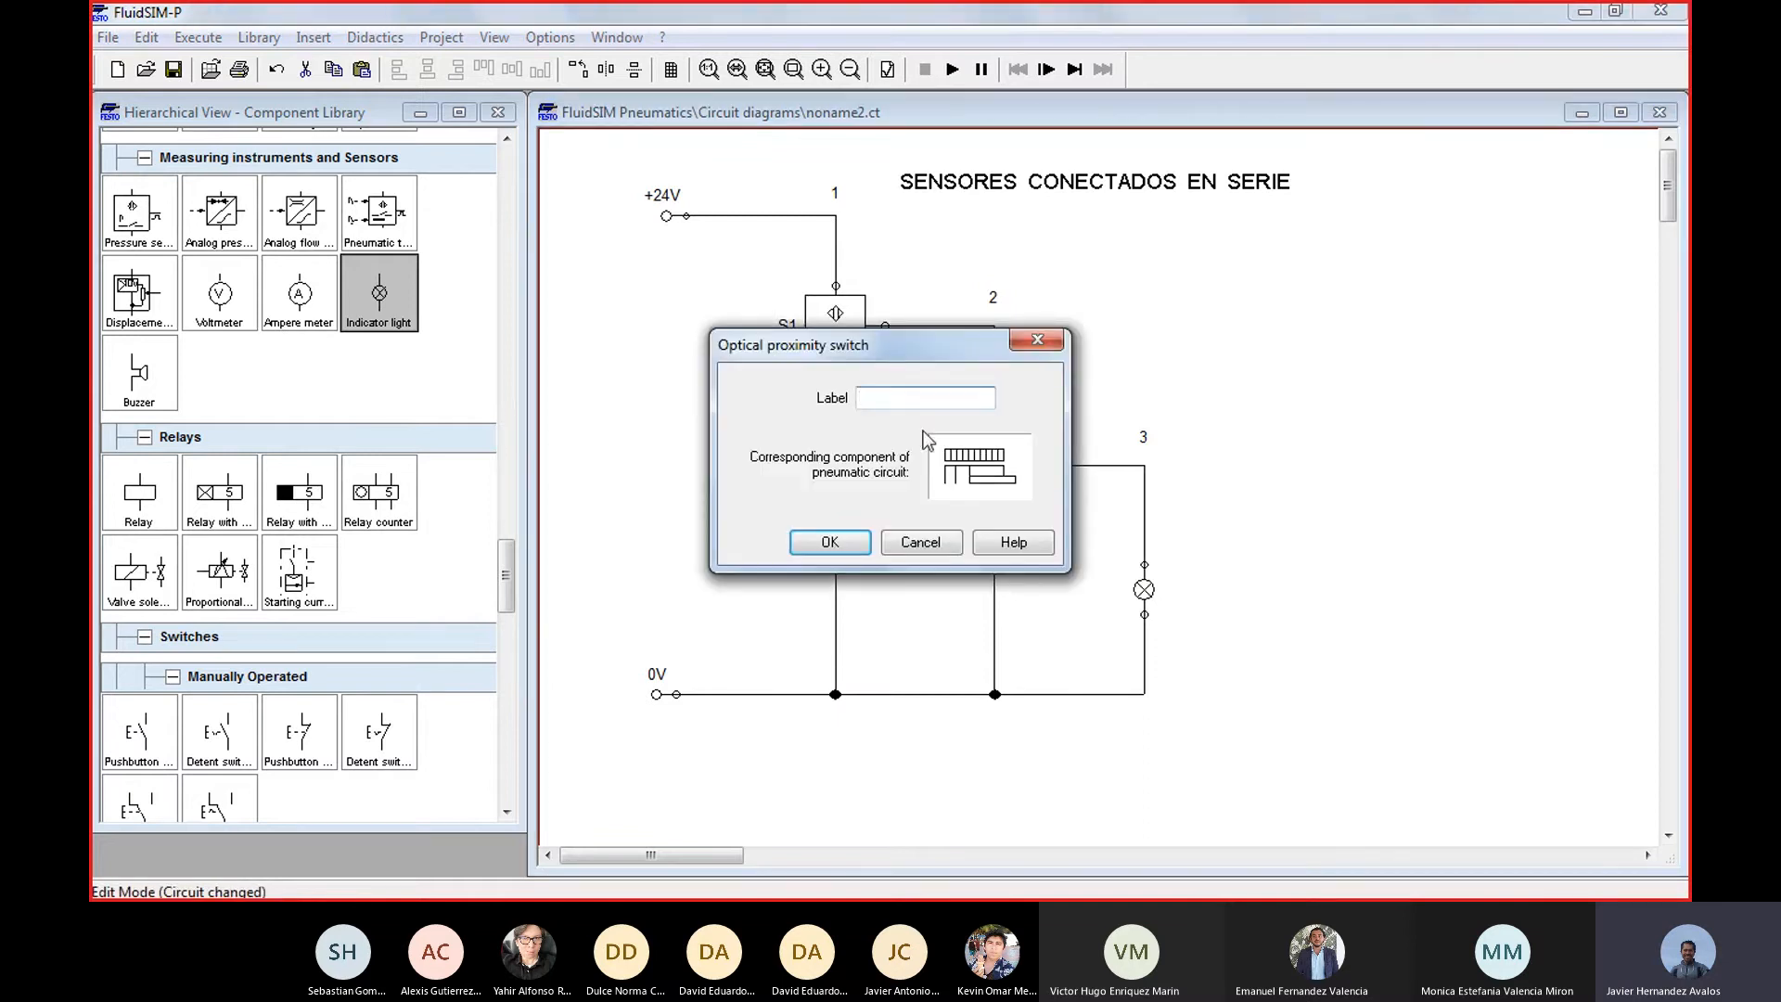
pyautogui.write('S2')
pyautogui.click(830, 542)
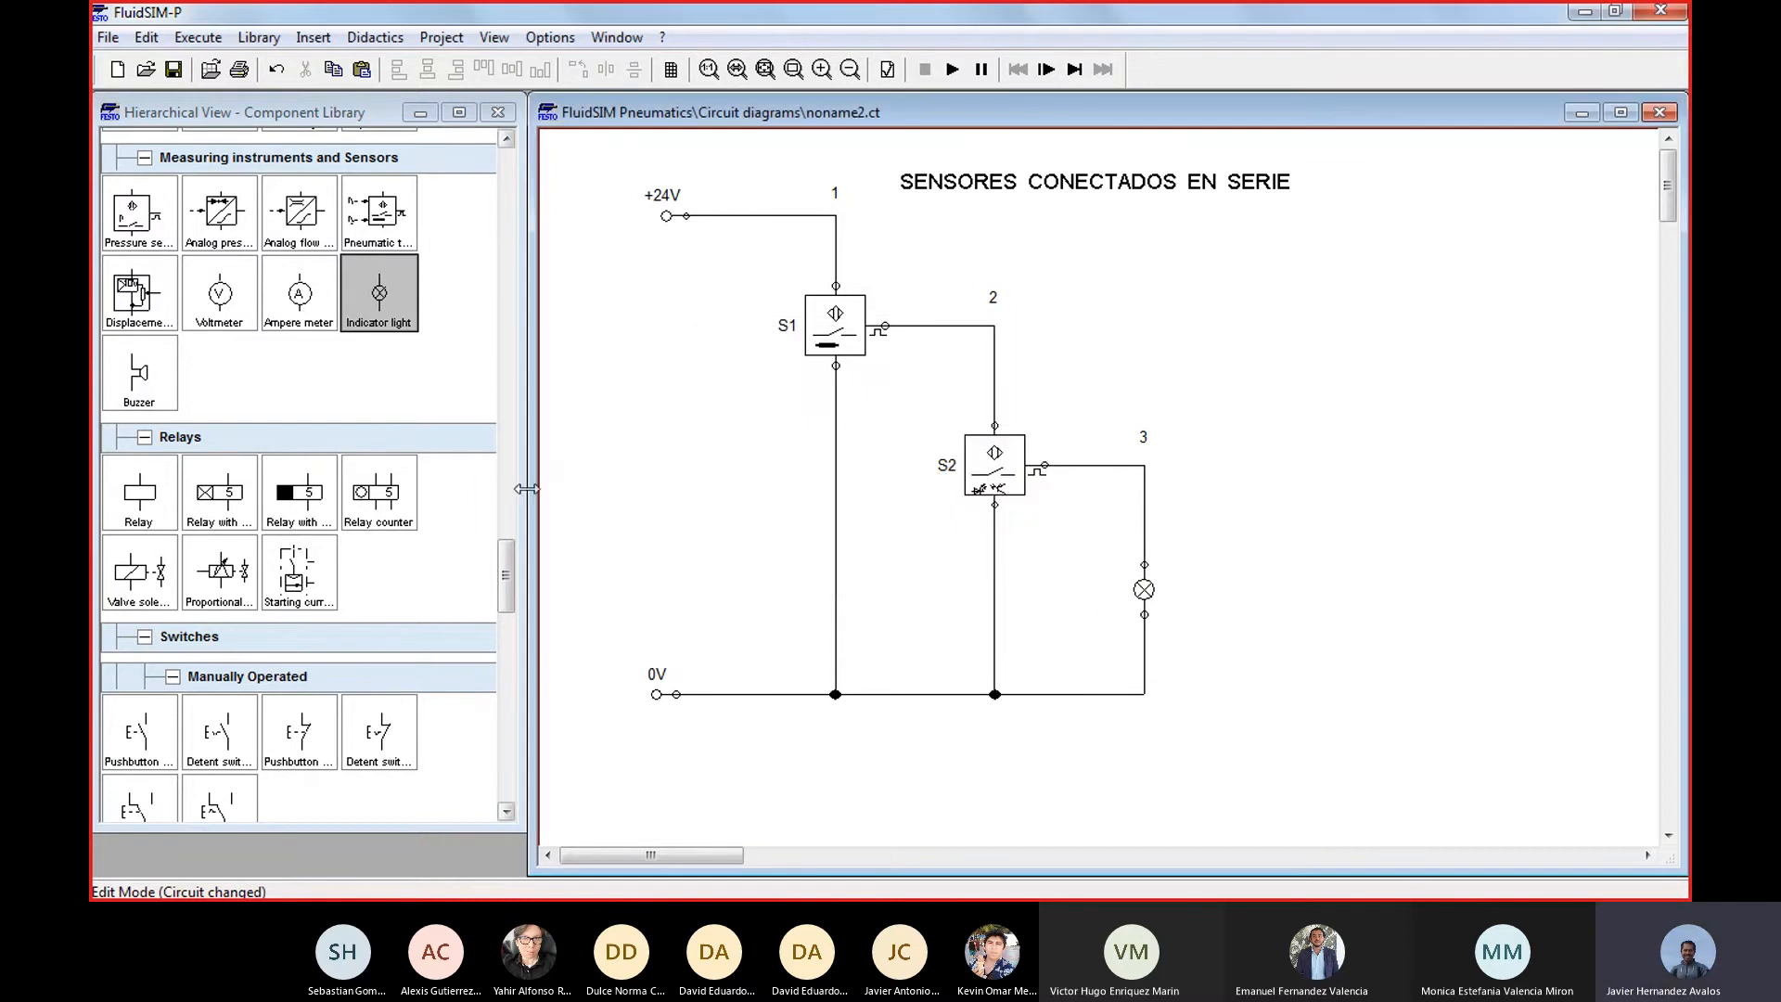
# Add a text label "L" beside the indicator light in the circuit
pyautogui.moveTo(505, 575); pyautogui.dragTo(515, 779)
pyautogui.moveTo(140, 703); pyautogui.dragTo(1116, 608)
pyautogui.doubleClick(1116, 608)
pyautogui.write('L')
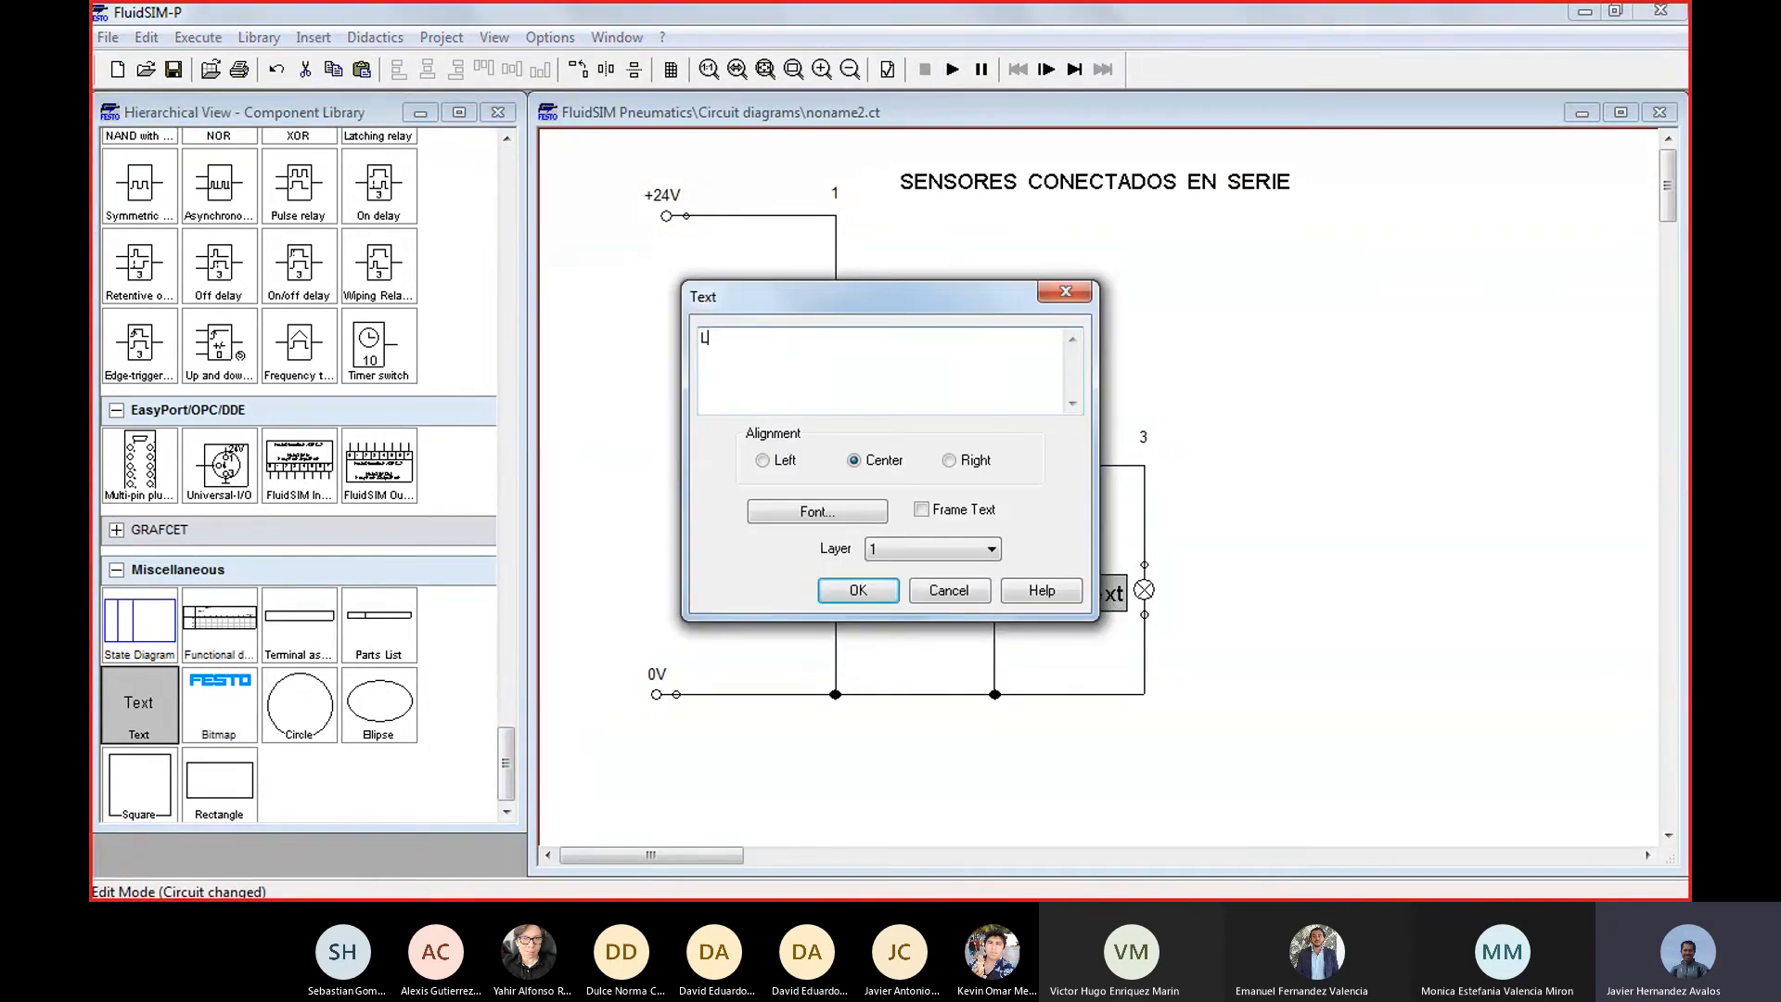
pyautogui.press('Return')
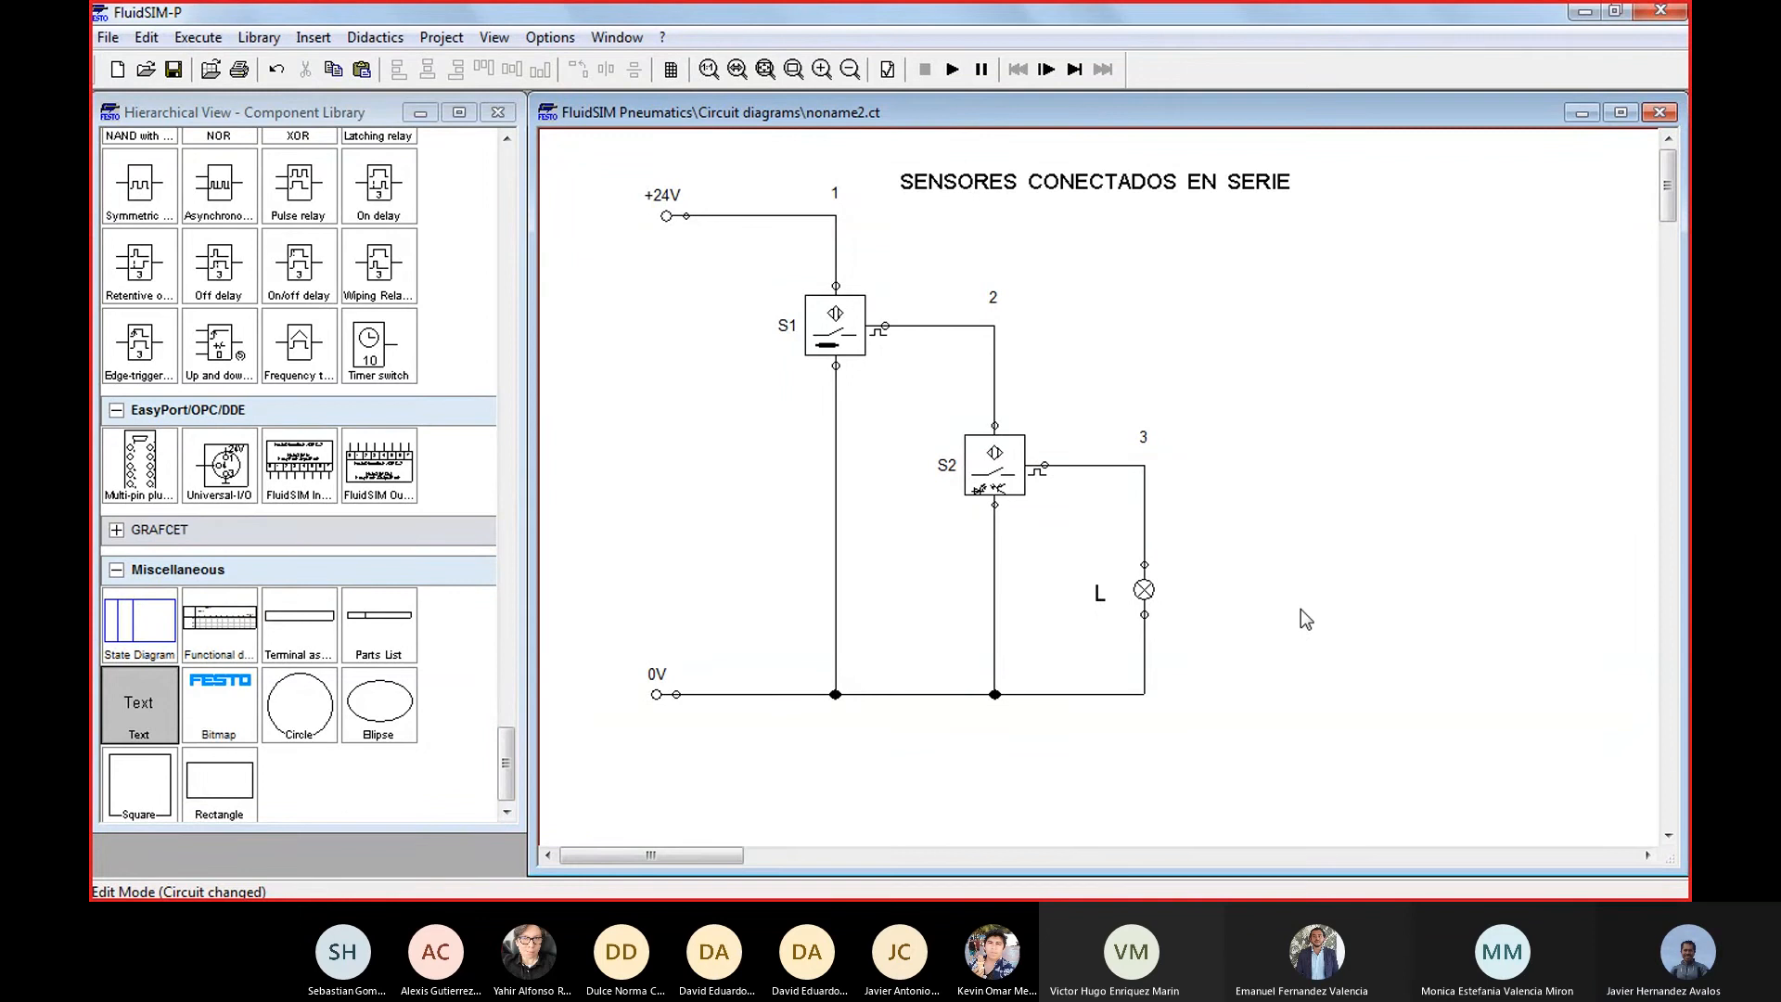
# Switch to the Excel workbook Libro1, open the empty sheet Hoja2 and maximize the window
pyautogui.moveTo(1143, 898)
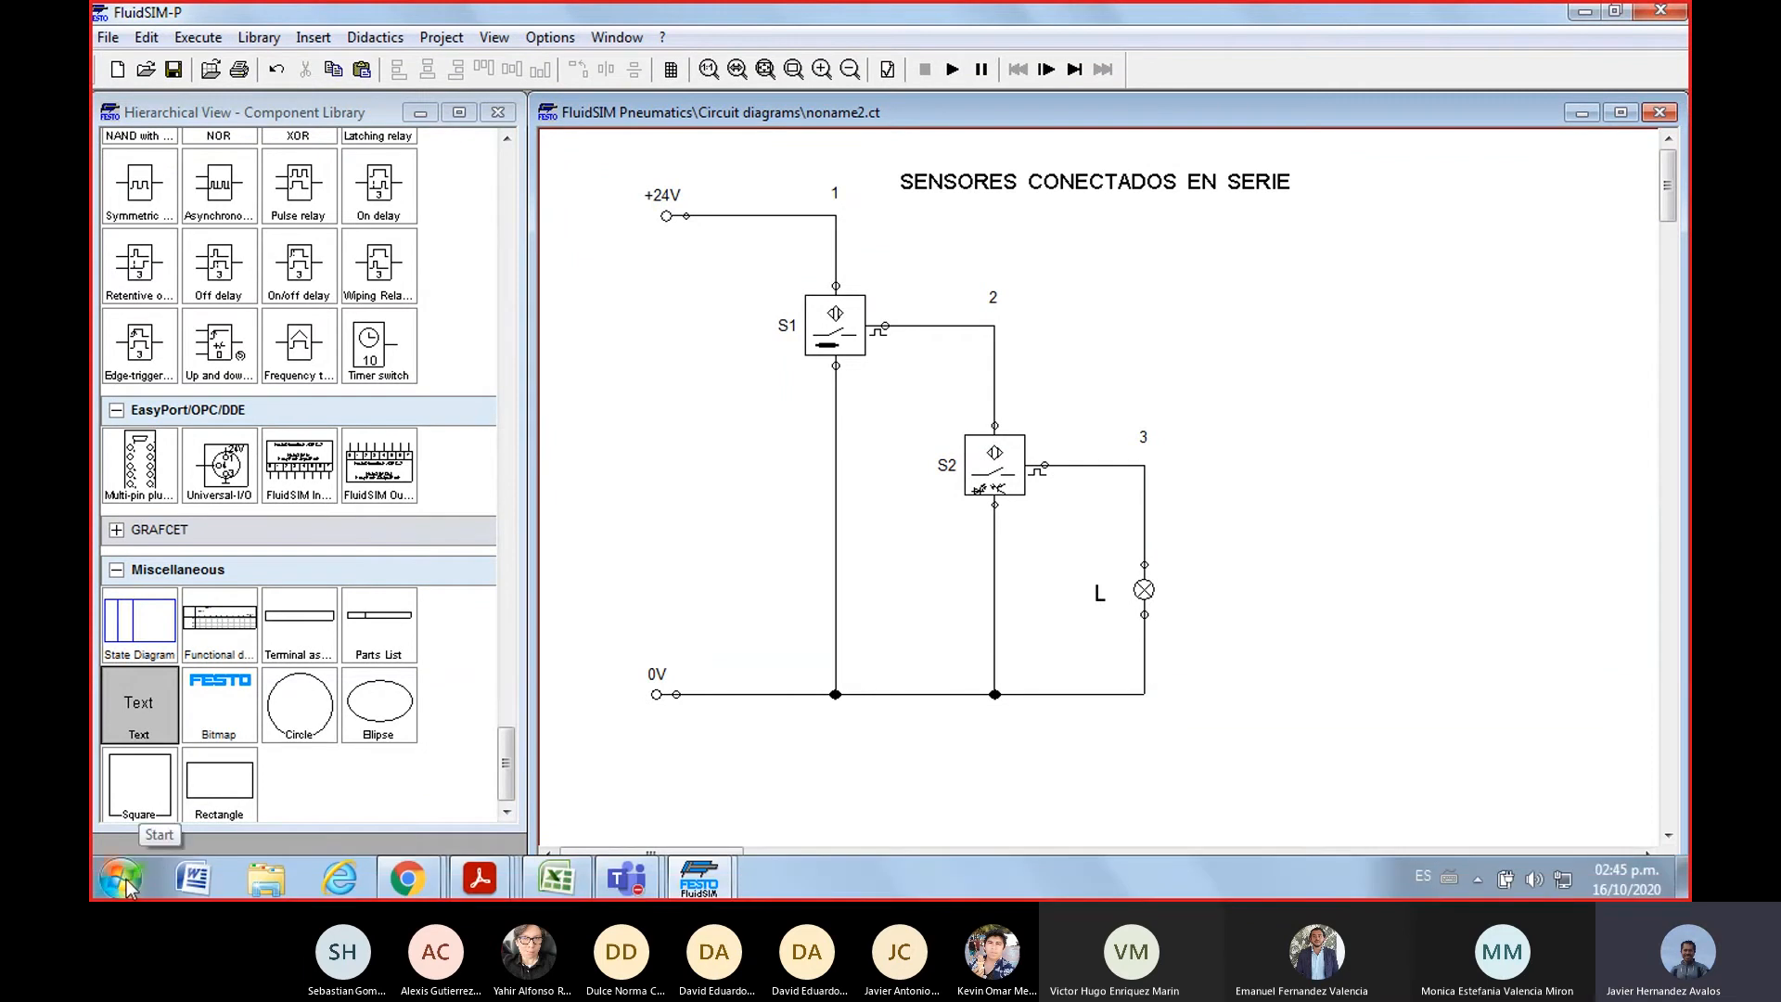
pyautogui.click(553, 883)
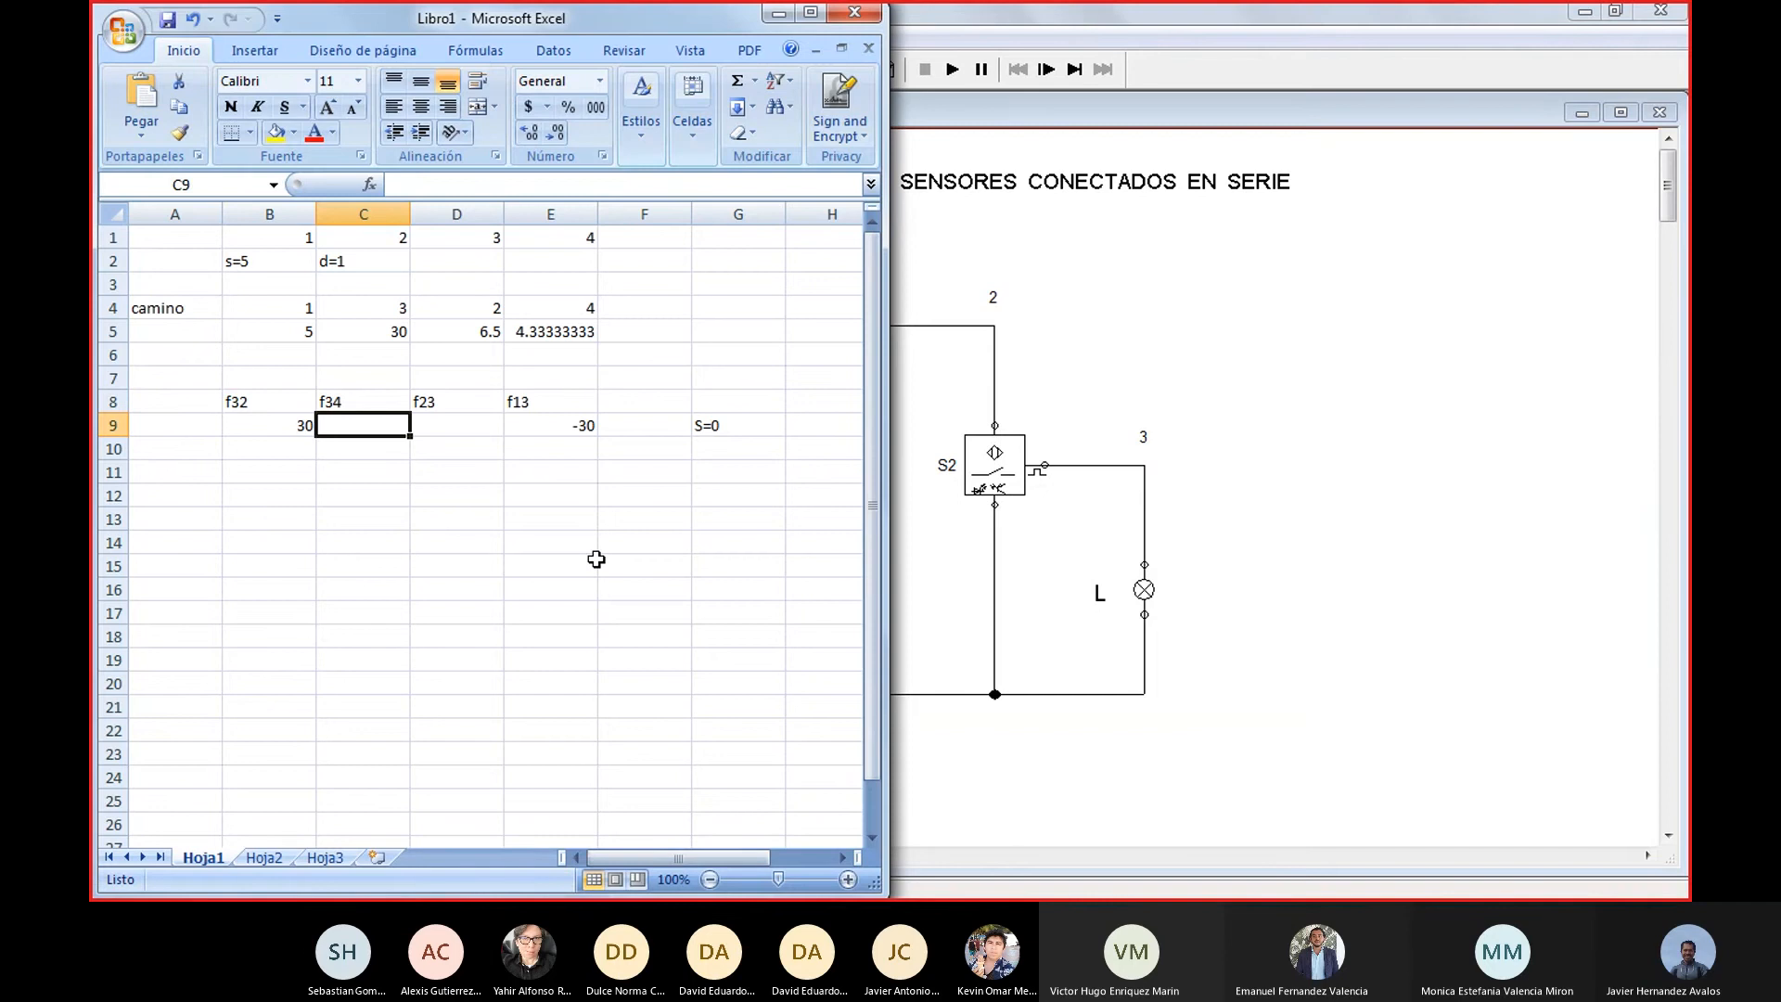
pyautogui.scroll(-3, 596, 559)
pyautogui.scroll(3, 595, 559)
pyautogui.click(266, 859)
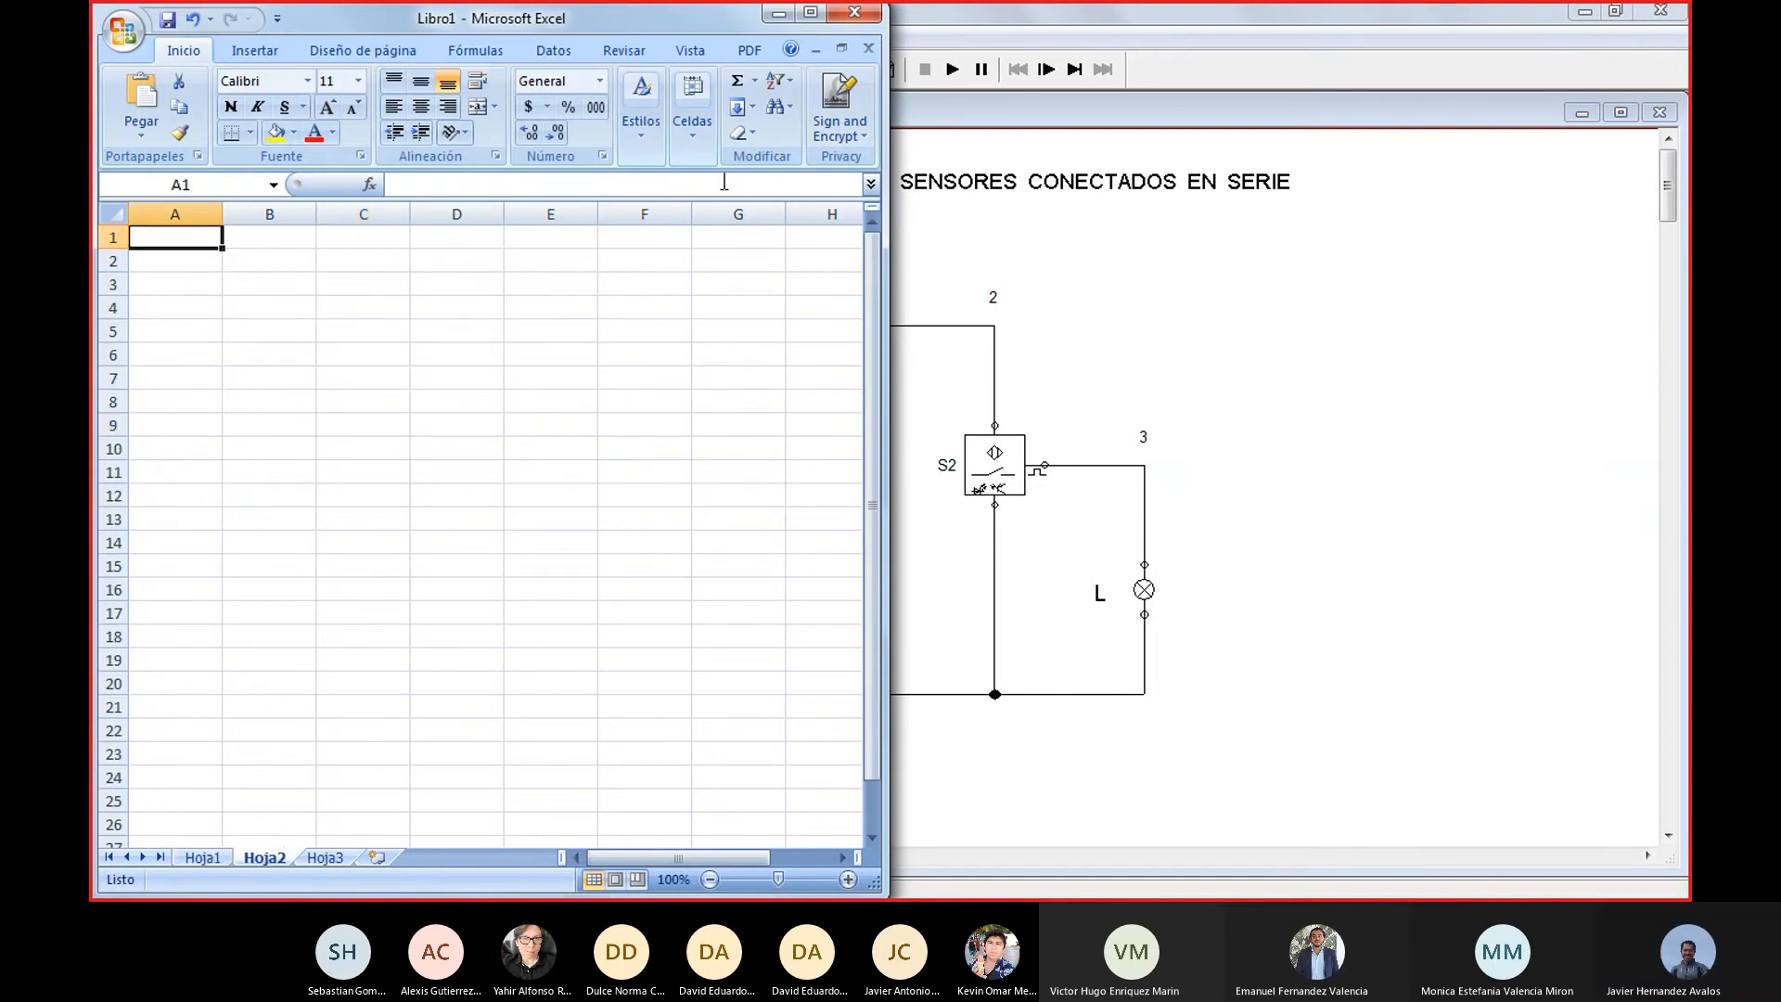
pyautogui.click(810, 13)
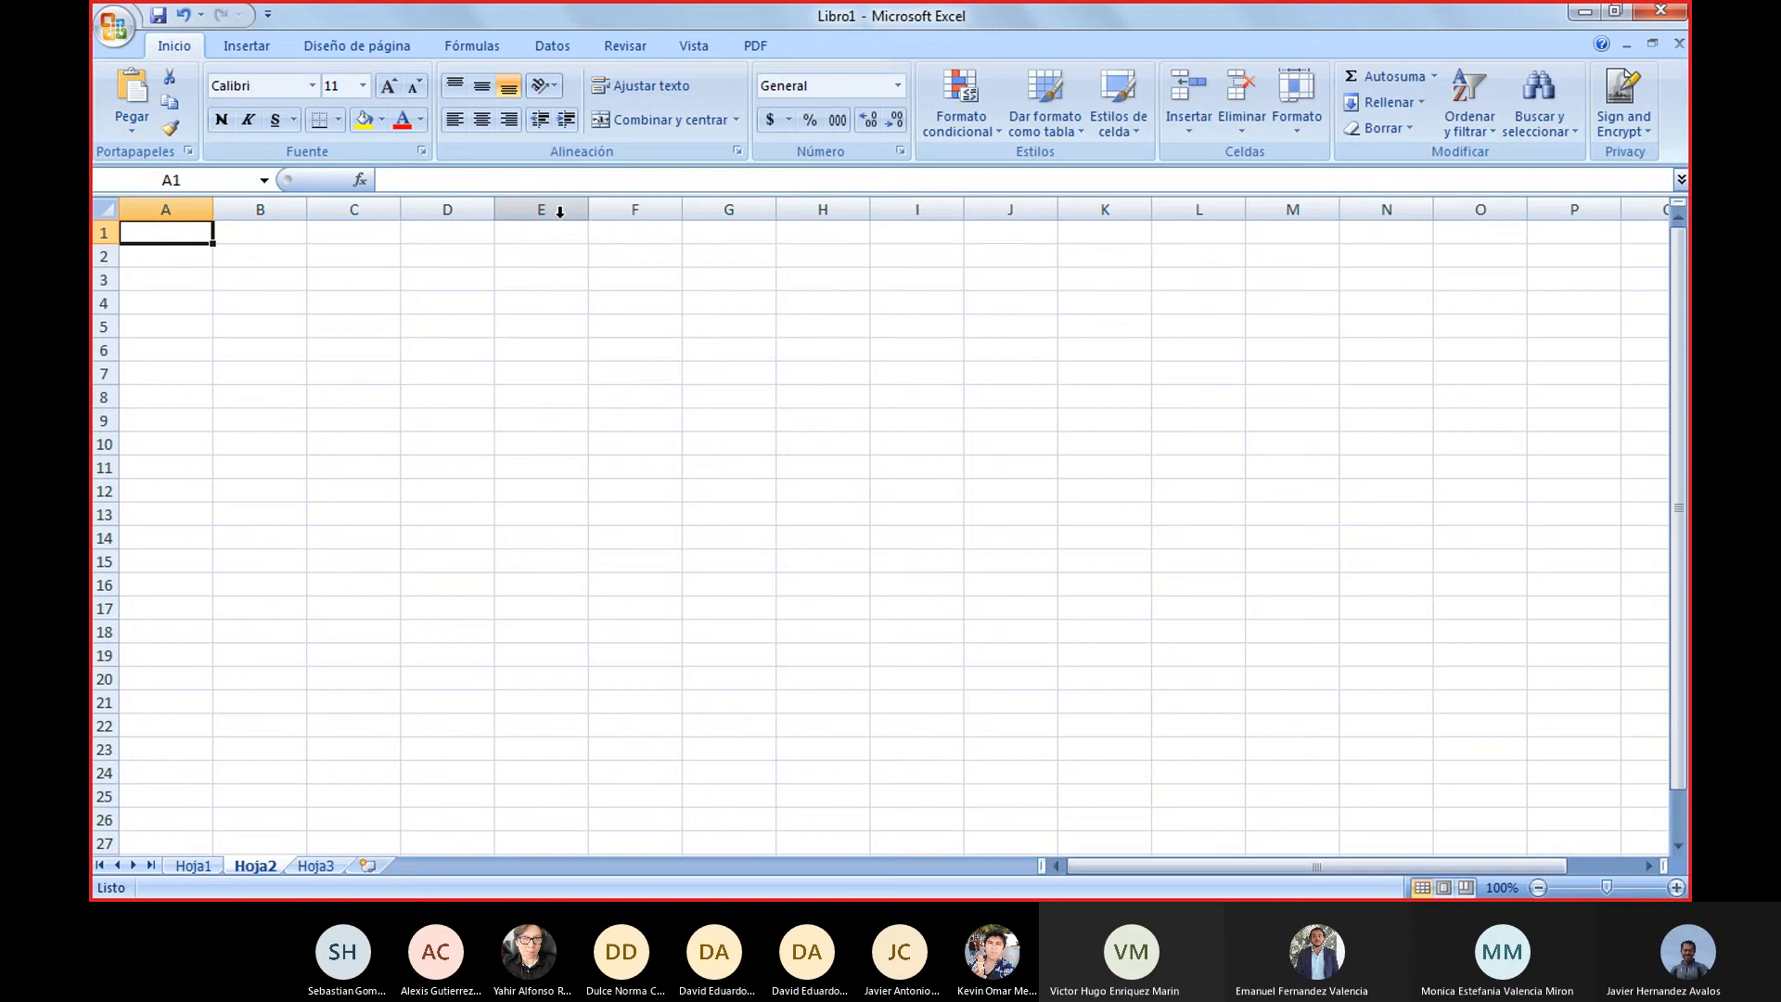
# Enter the title "RESPUESTA DE UNA LÁMPARA A LA CONEXIÓN EN SERIE DE DOS SENSORES." in cell A1
pyautogui.press('Right')
pyautogui.press('Right')
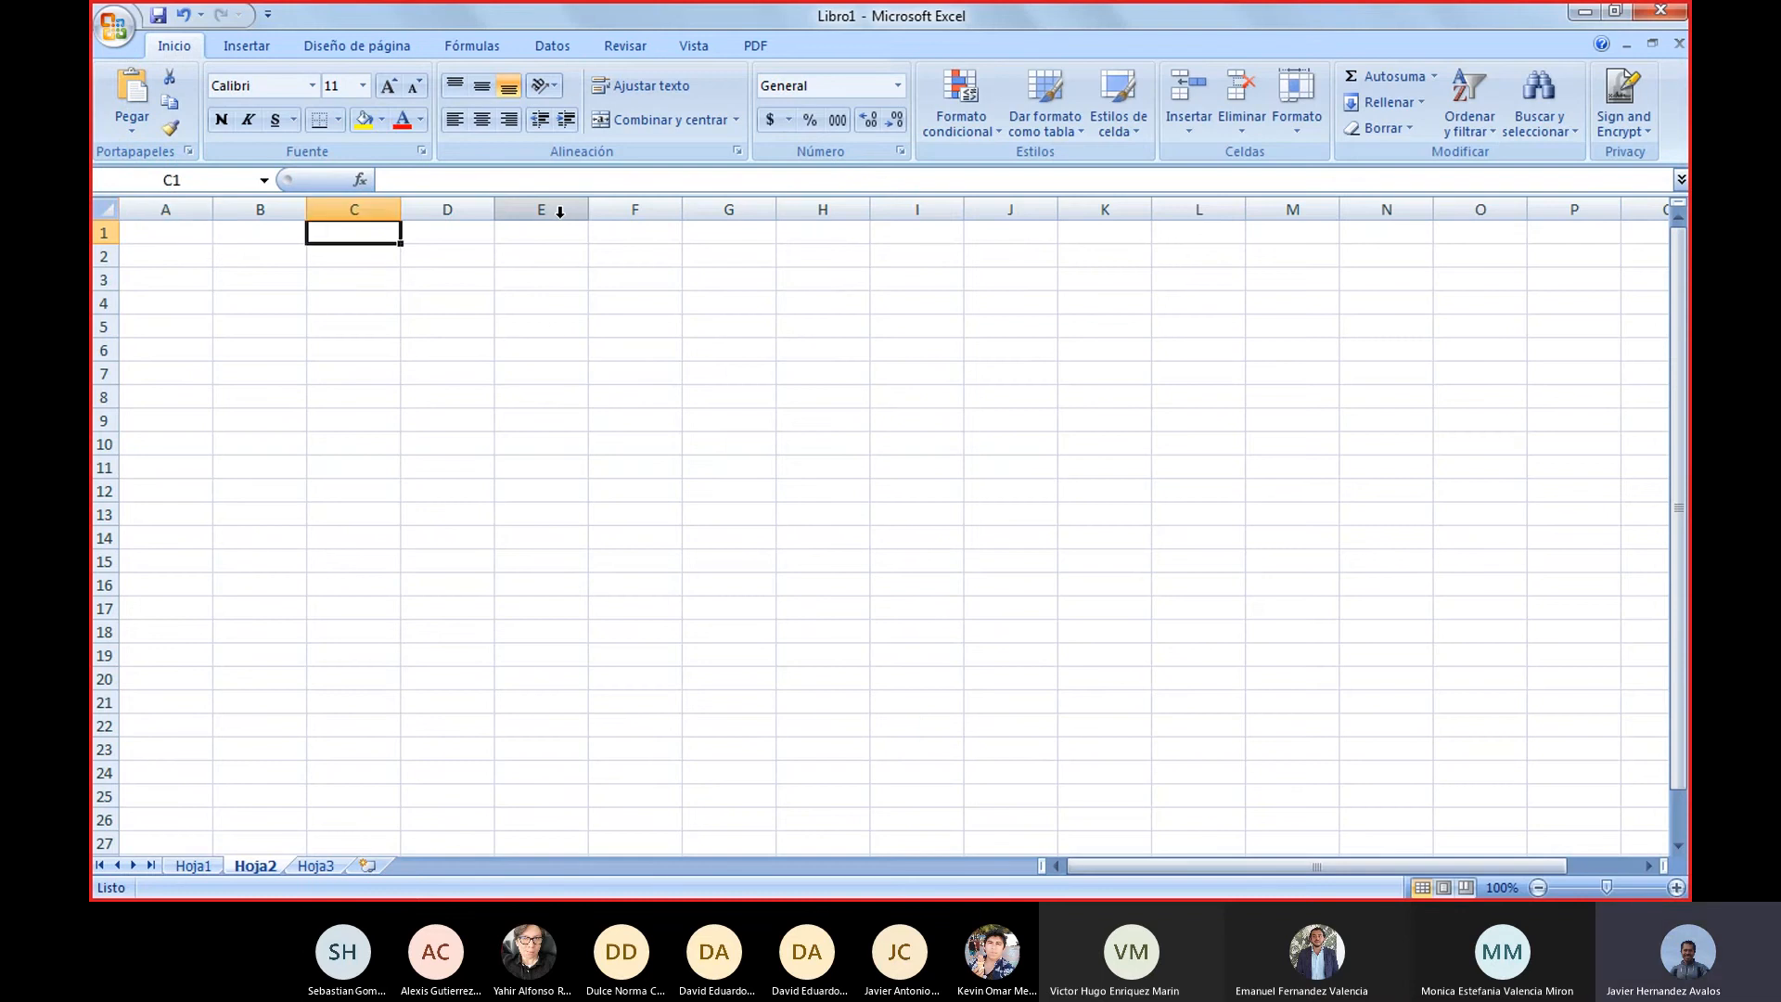
pyautogui.press('Left')
pyautogui.press('Left')
pyautogui.write('RES')
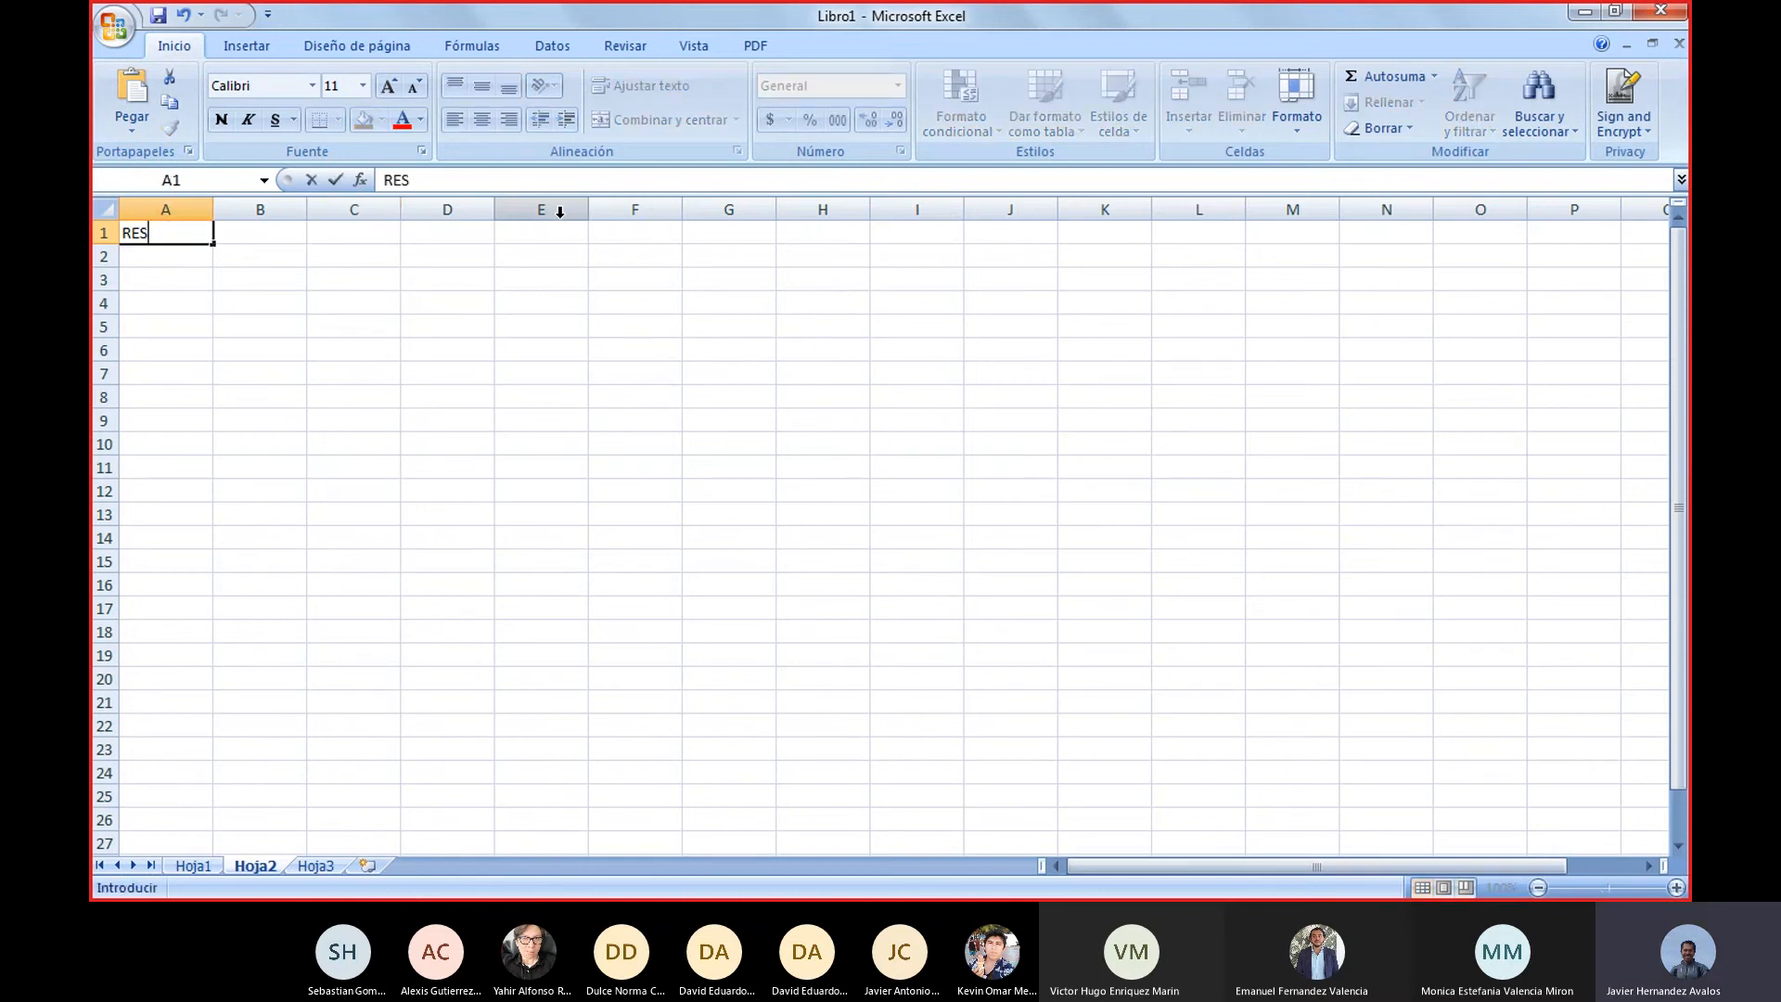
pyautogui.write('PUESTA DE UNA')
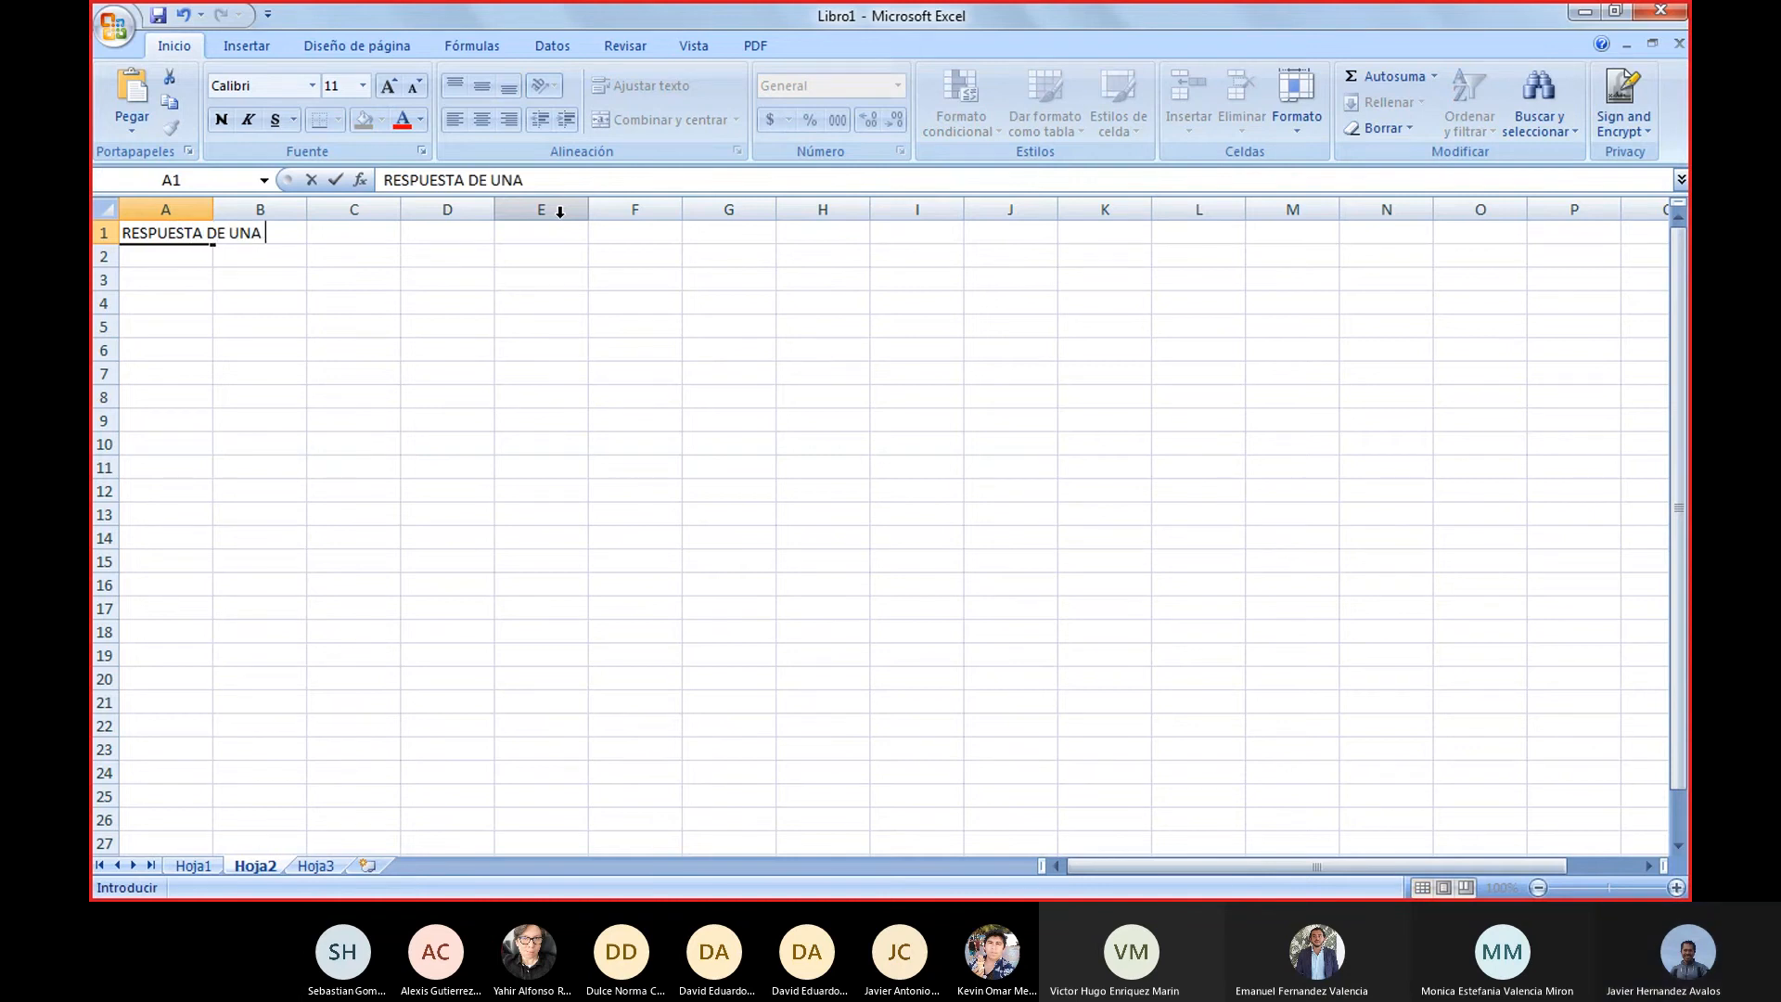
pyautogui.write(' LÁMPARA A')
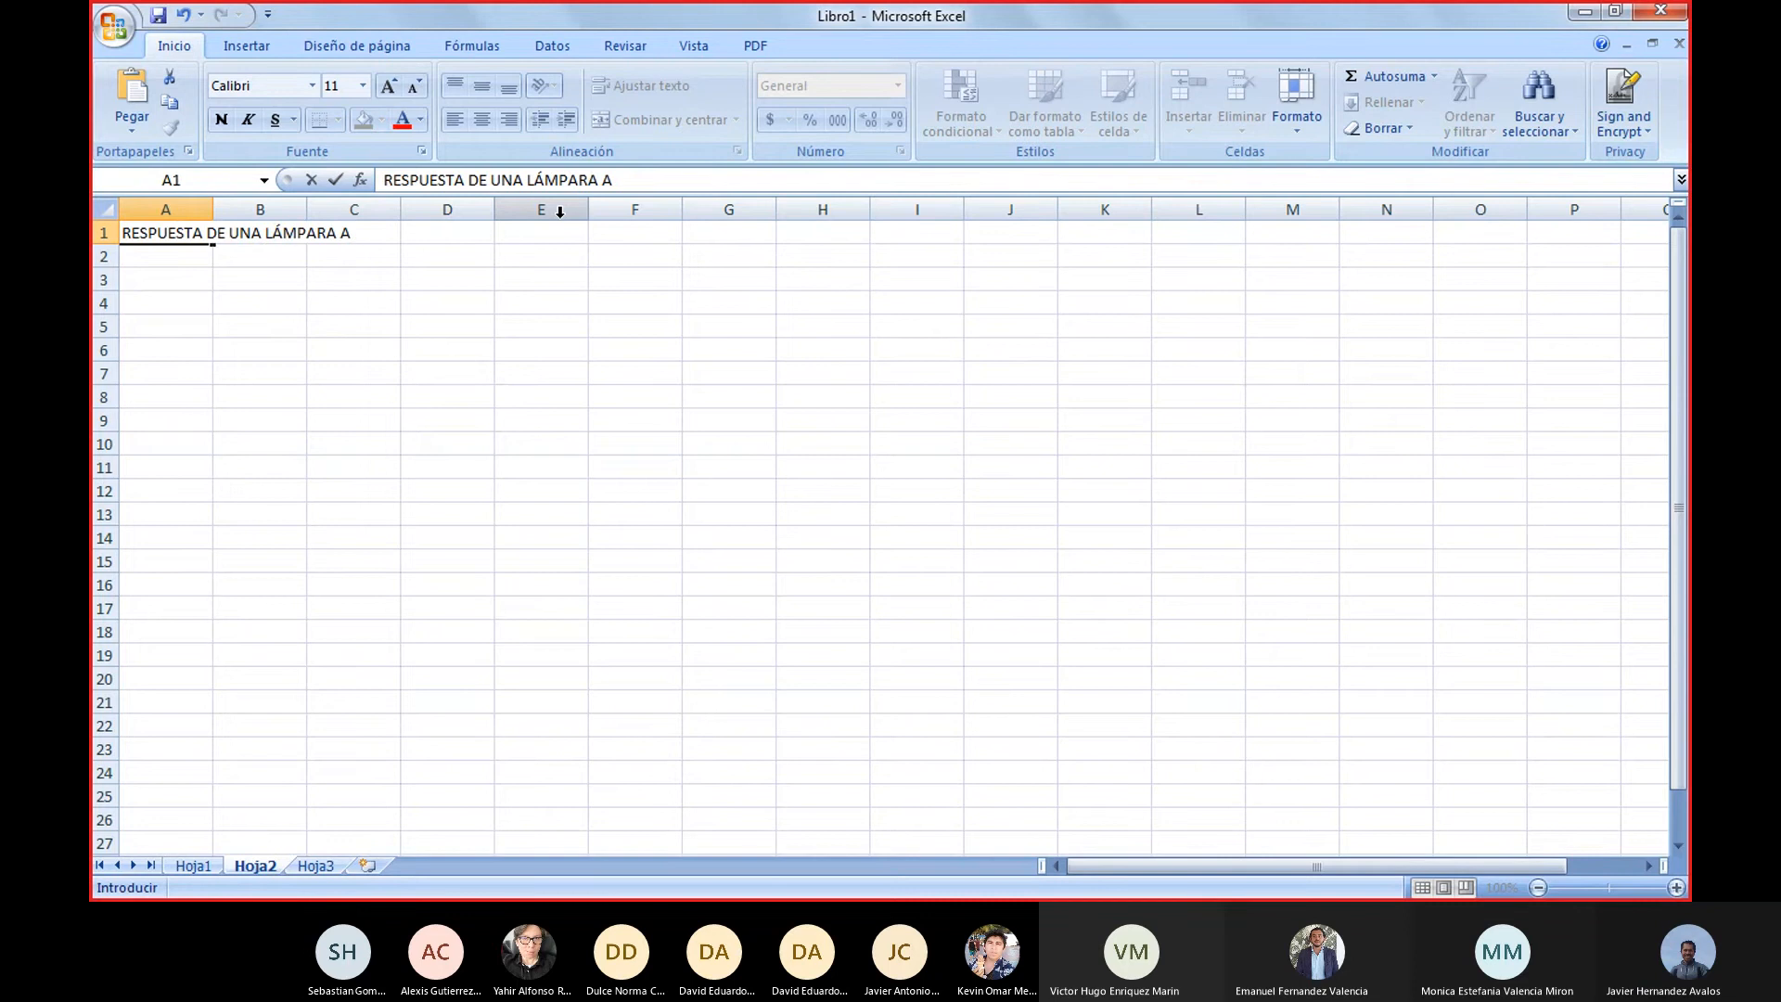
pyautogui.write(' LA CONEX')
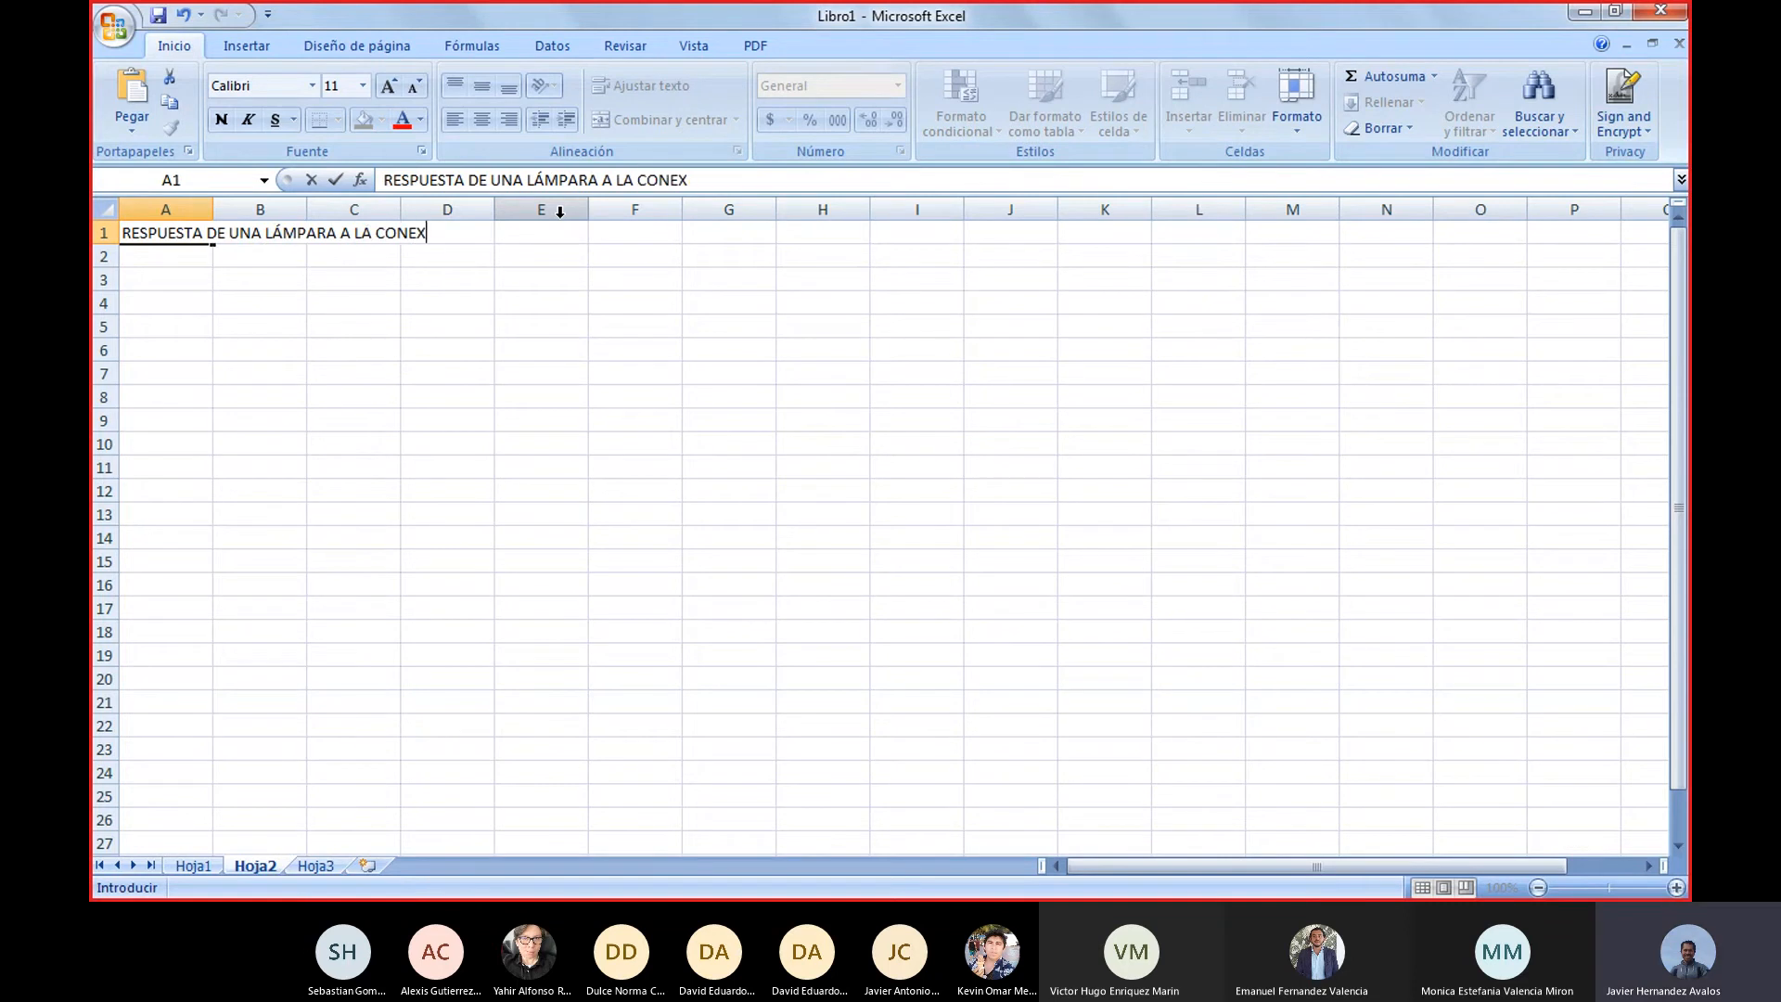
pyautogui.write('IÓN')
pyautogui.press('BackSpace')
pyautogui.press('BackSpace')
pyautogui.write('EN SERIOS DE')
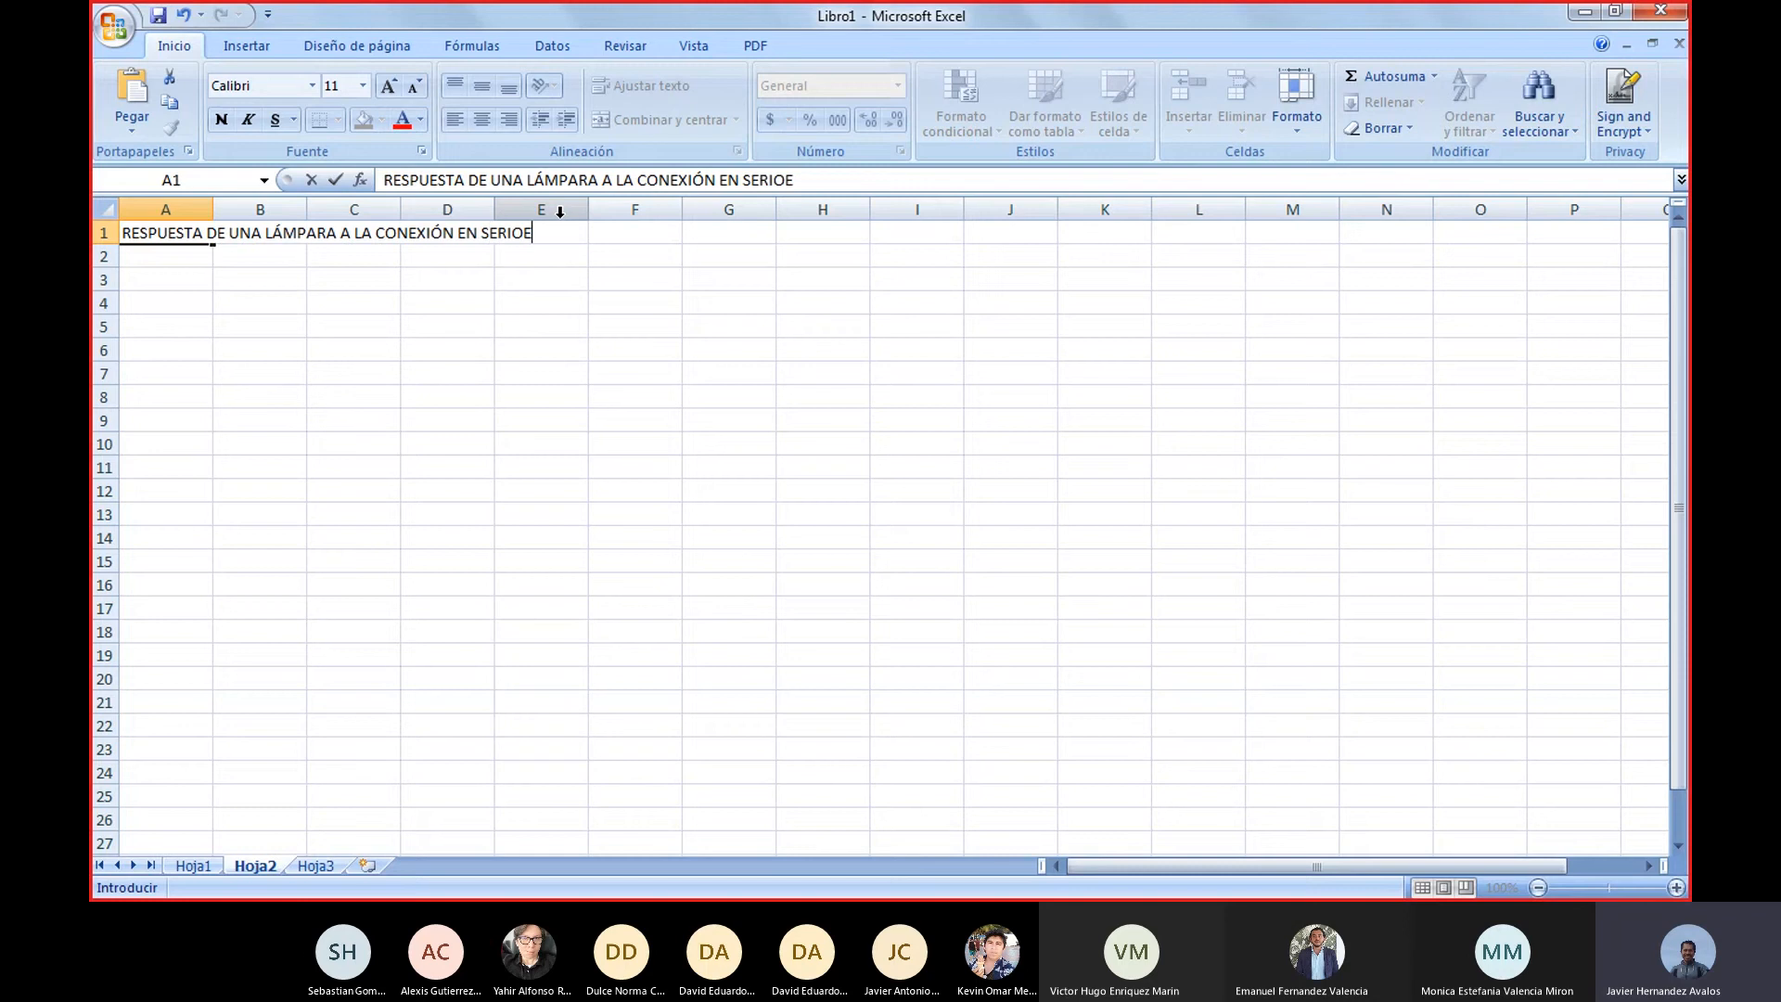
pyautogui.press('BackSpace')
pyautogui.press('BackSpace')
pyautogui.press('BackSpace')
pyautogui.press('BackSpace')
pyautogui.write('DE')
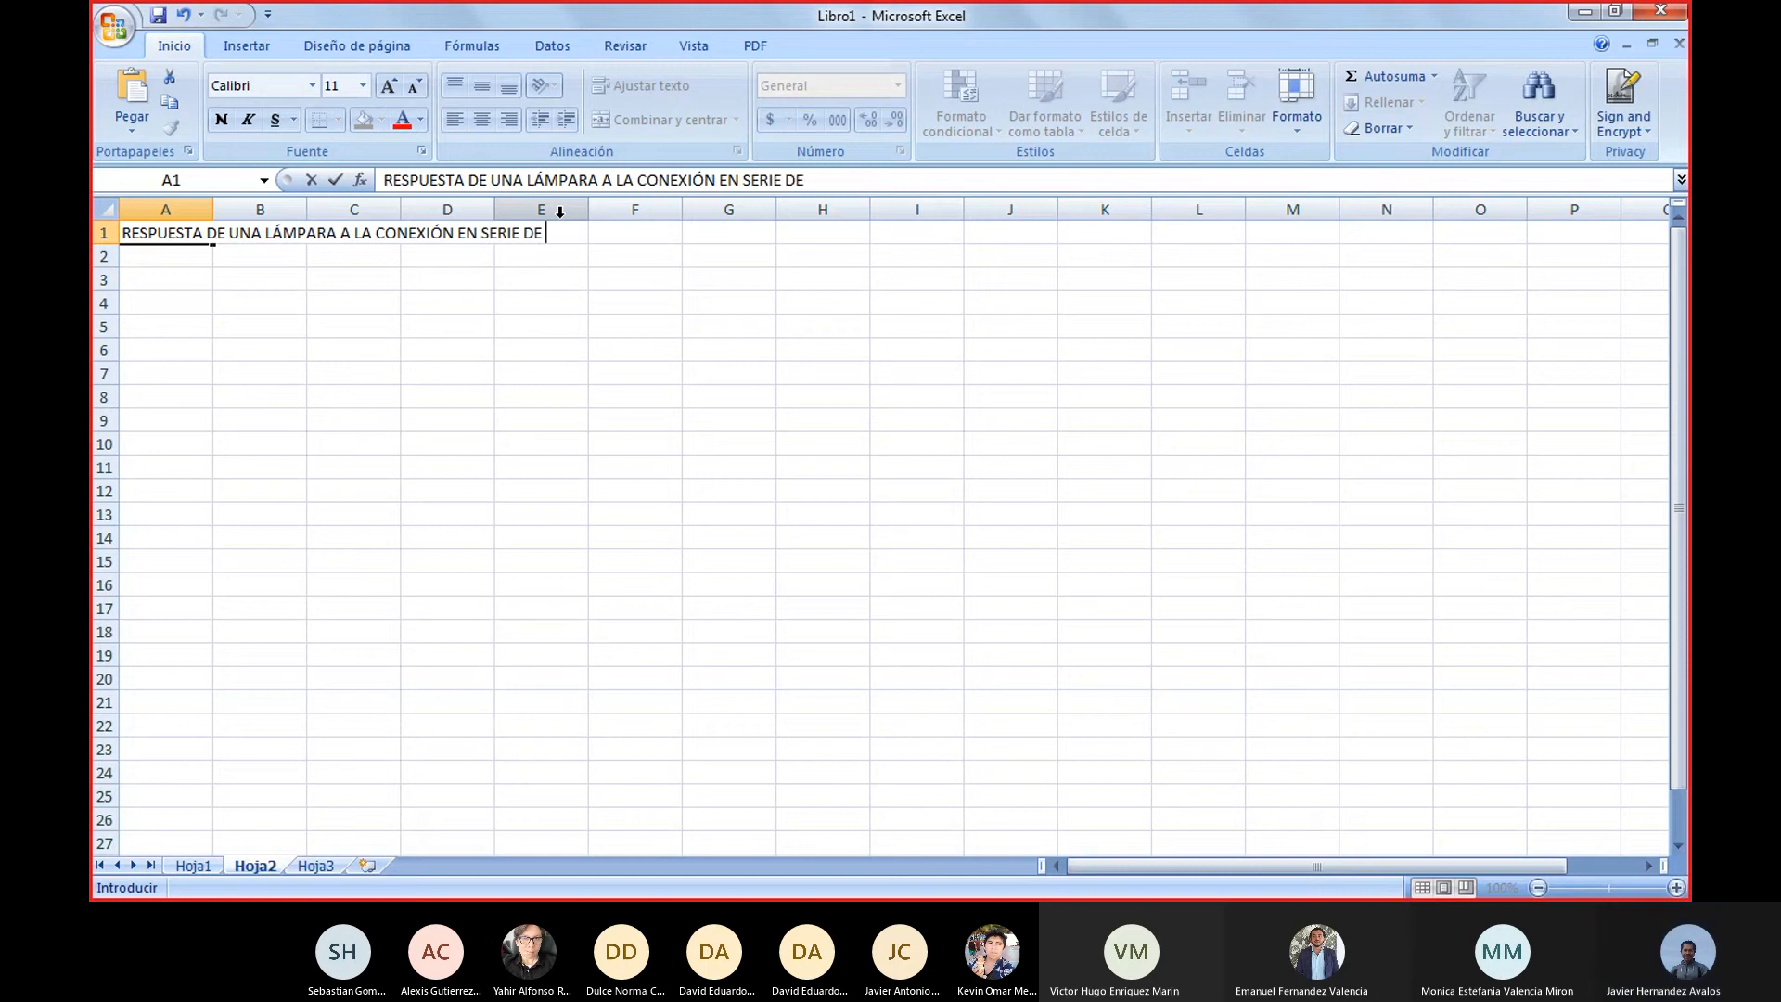
pyautogui.write(' DOS')
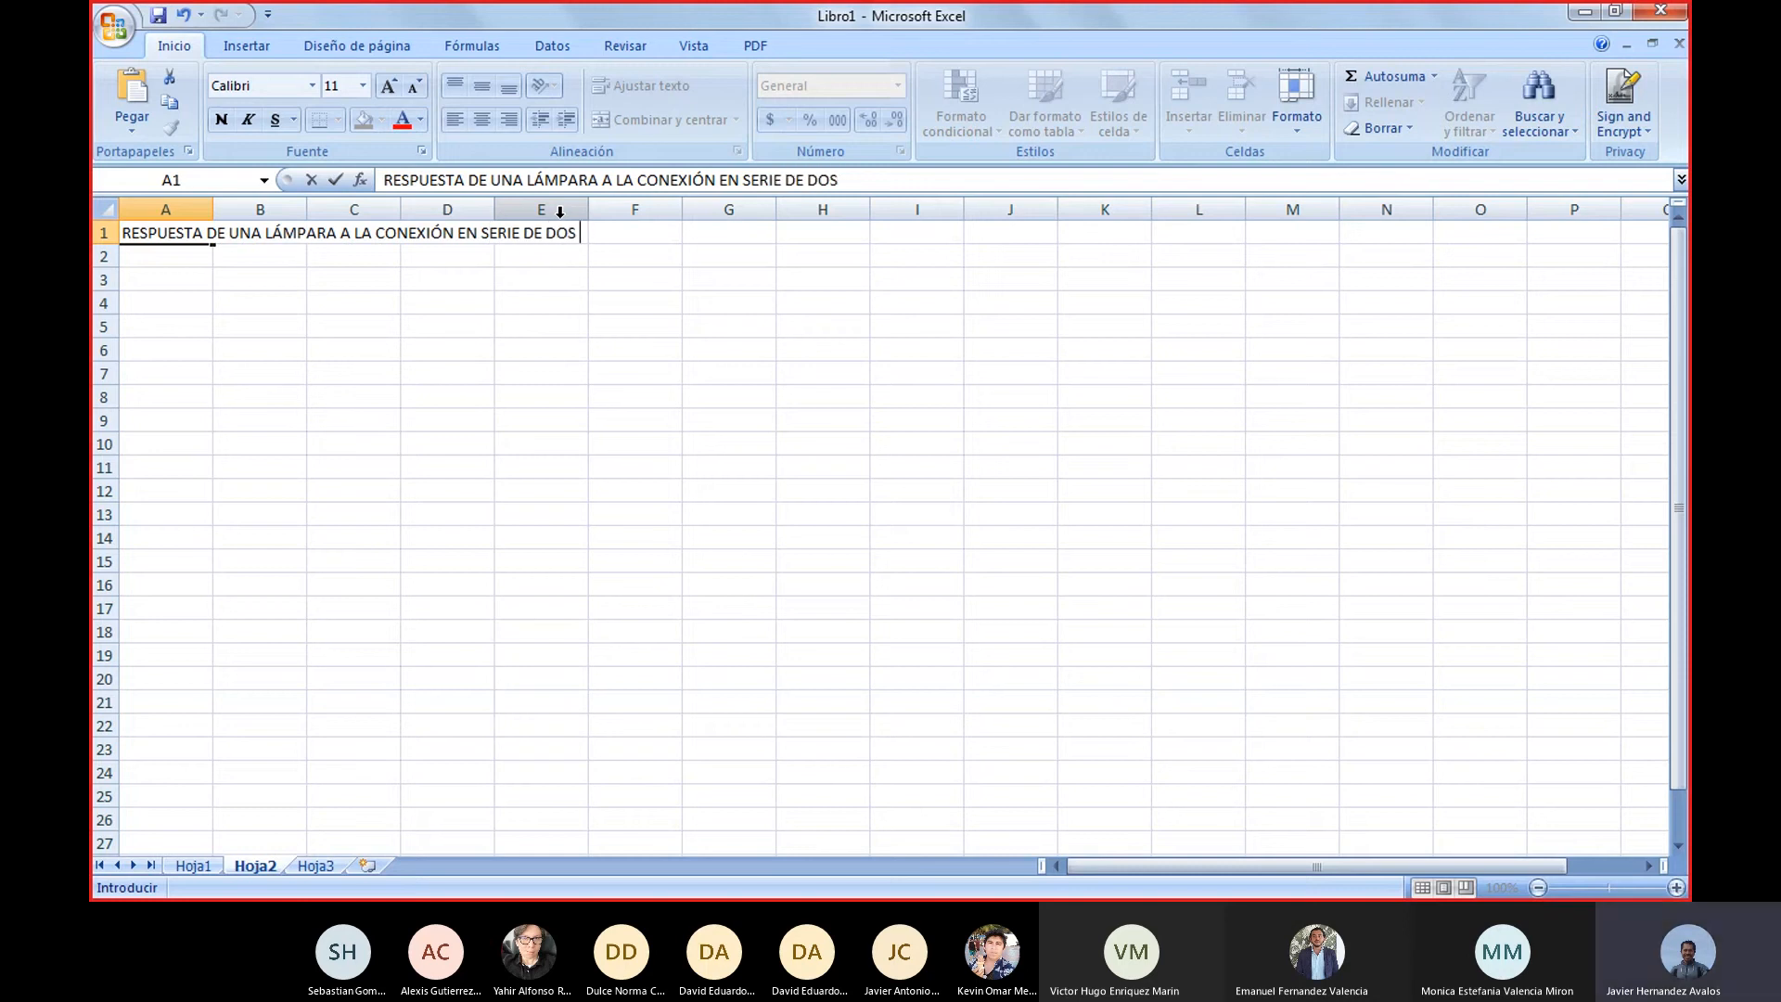
pyautogui.write(' SENSORES.')
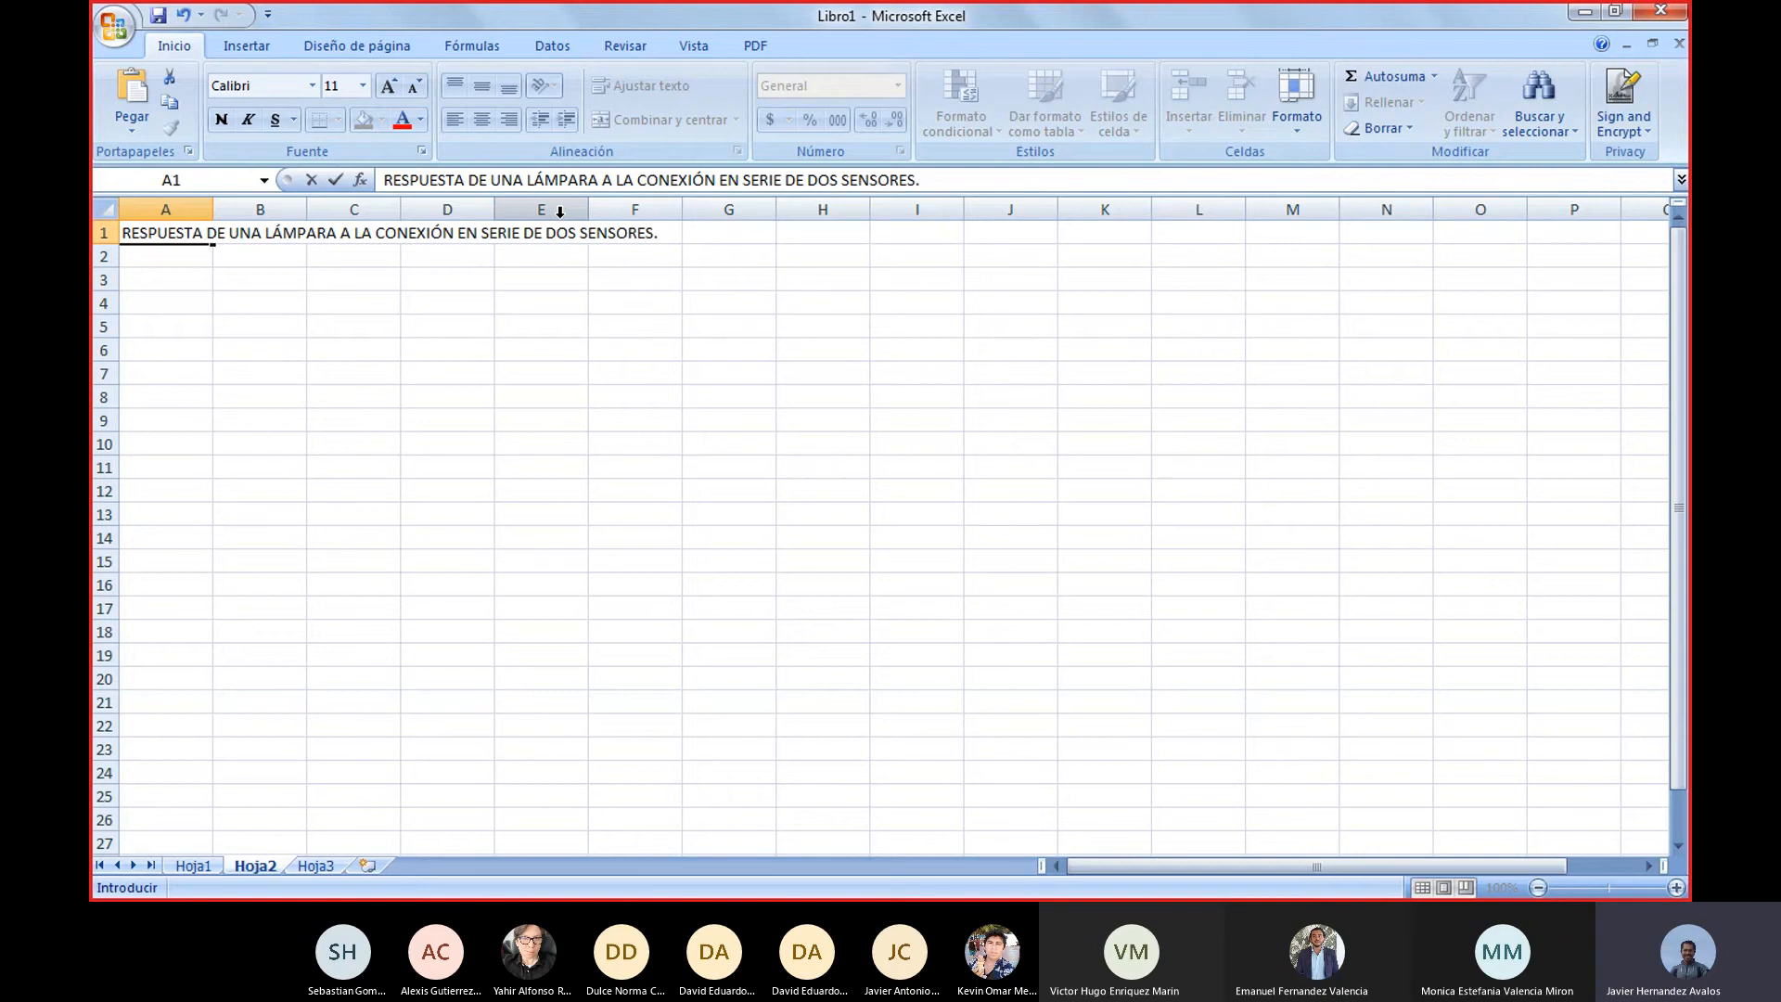
pyautogui.press('Return')
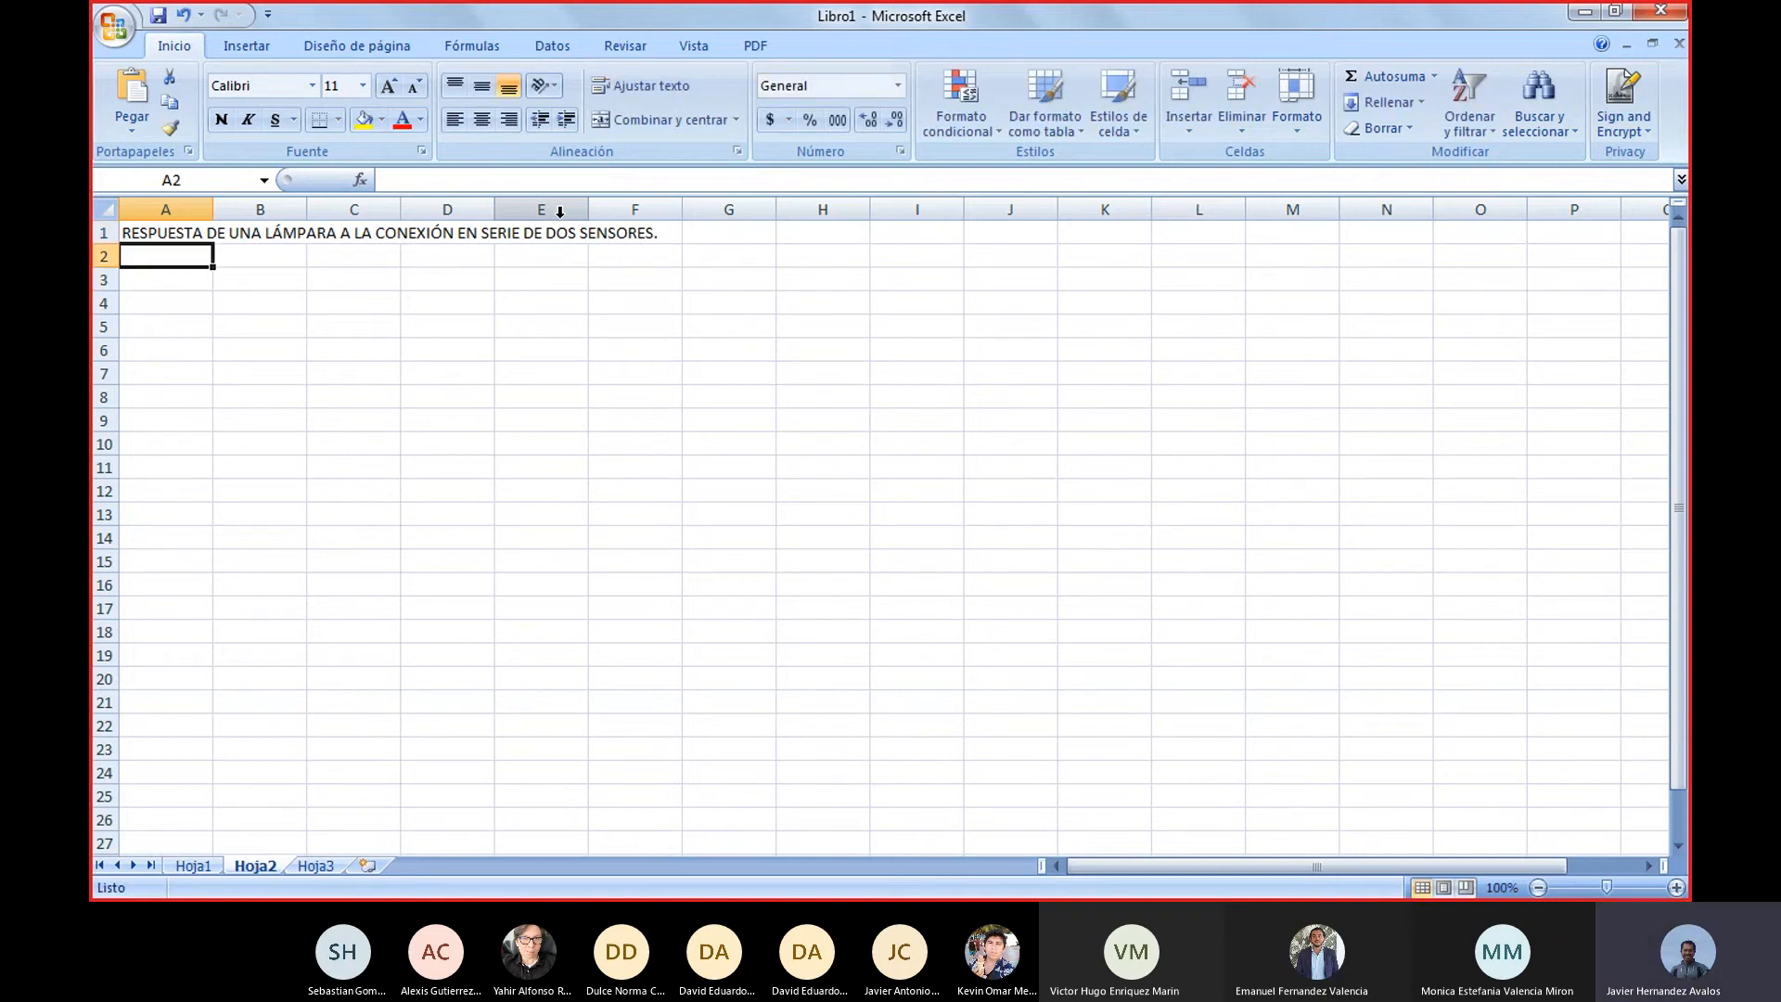
# Enter the truth table headers S1, S2 and L in cells A2 to C2
pyautogui.write('S1')
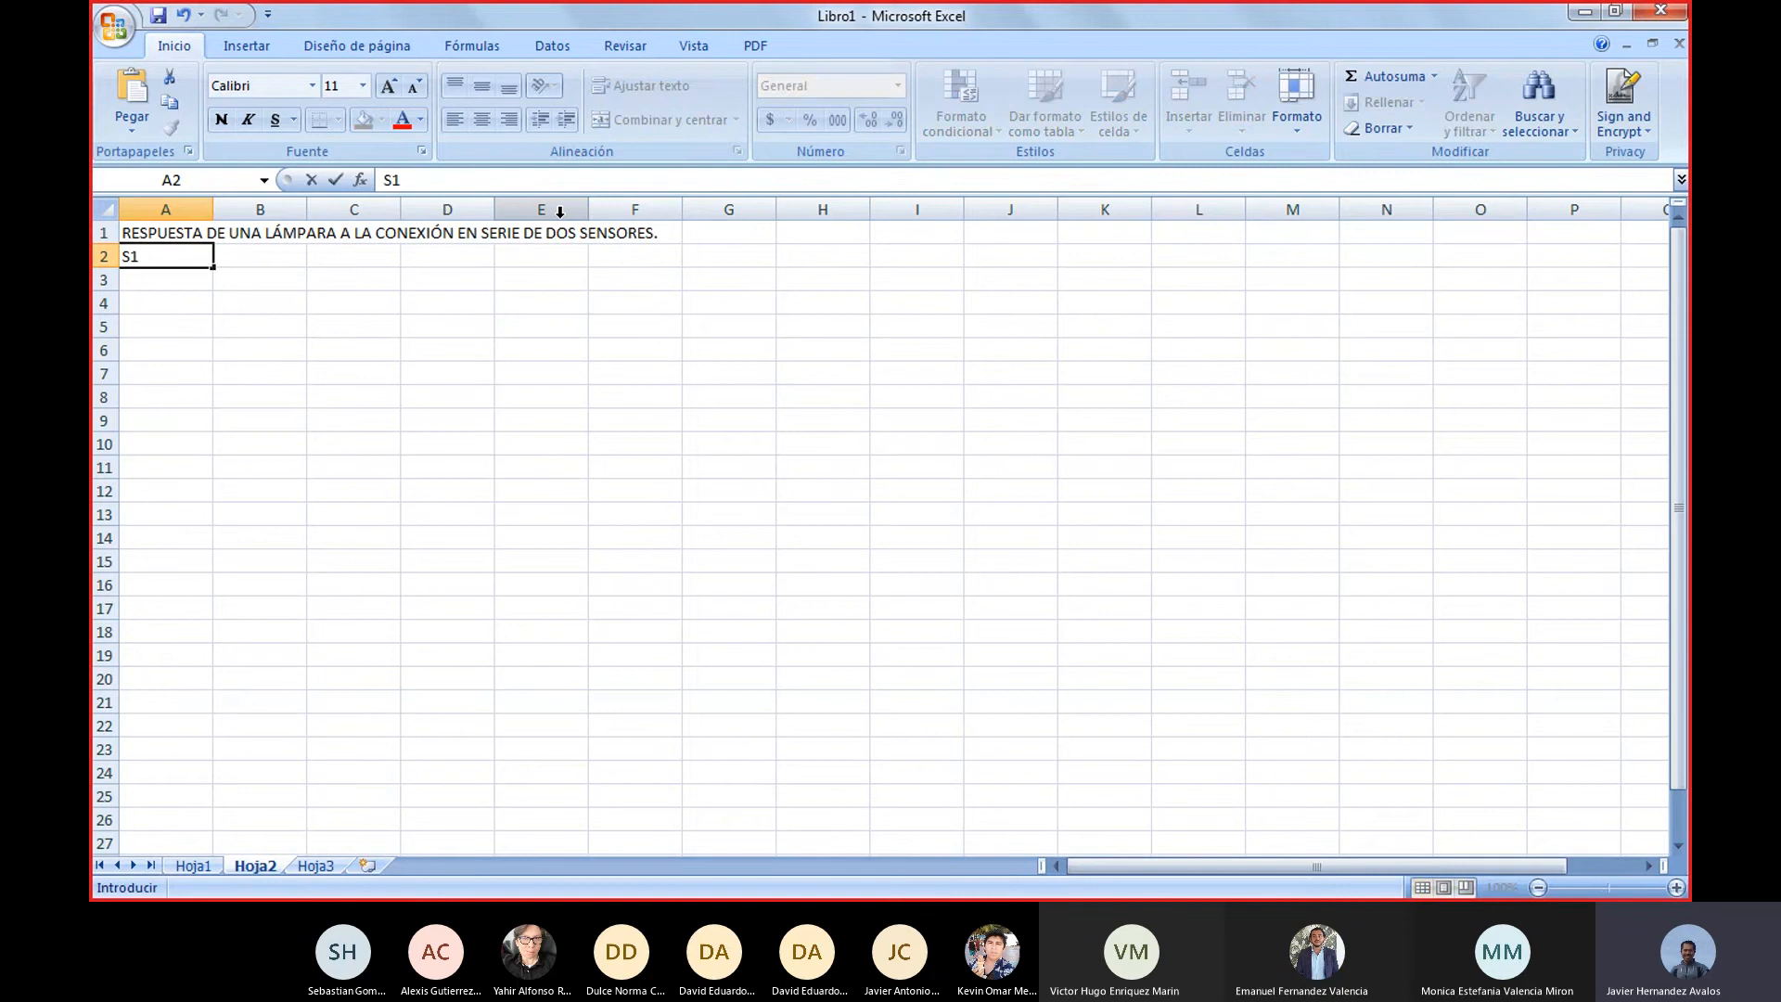
pyautogui.press('Tab')
pyautogui.write('S')
pyautogui.press('Tab')
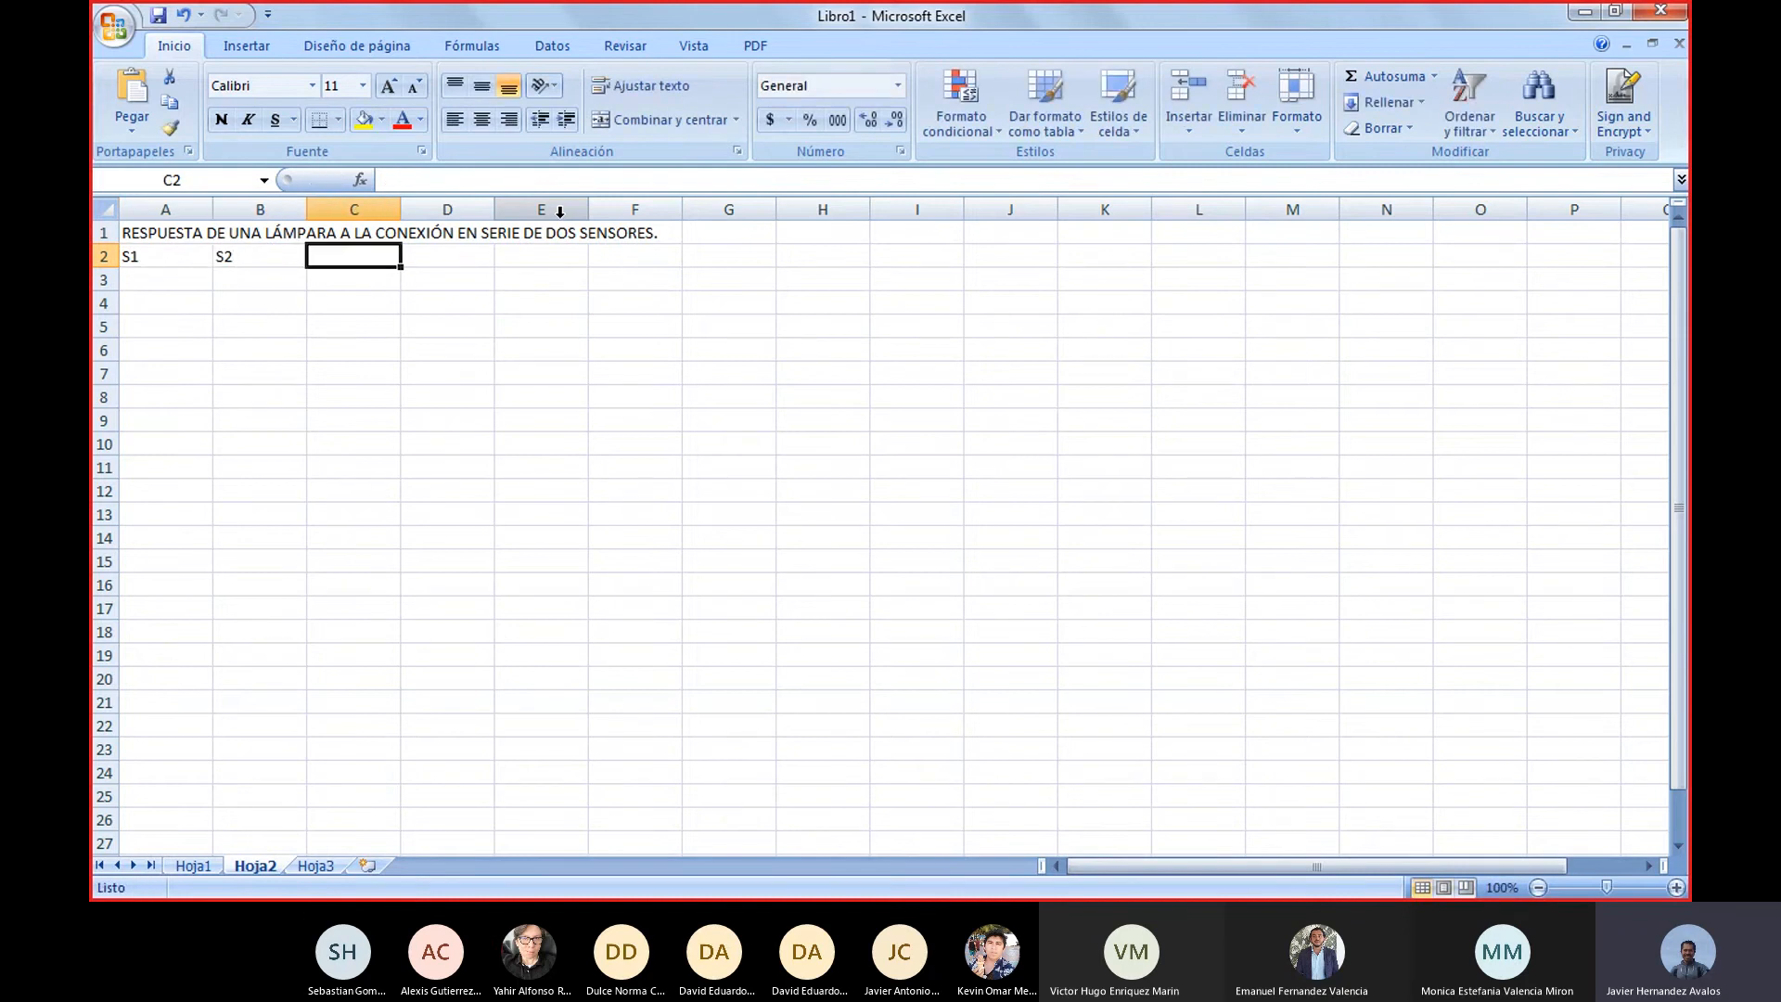
pyautogui.write('L')
pyautogui.press('Return')
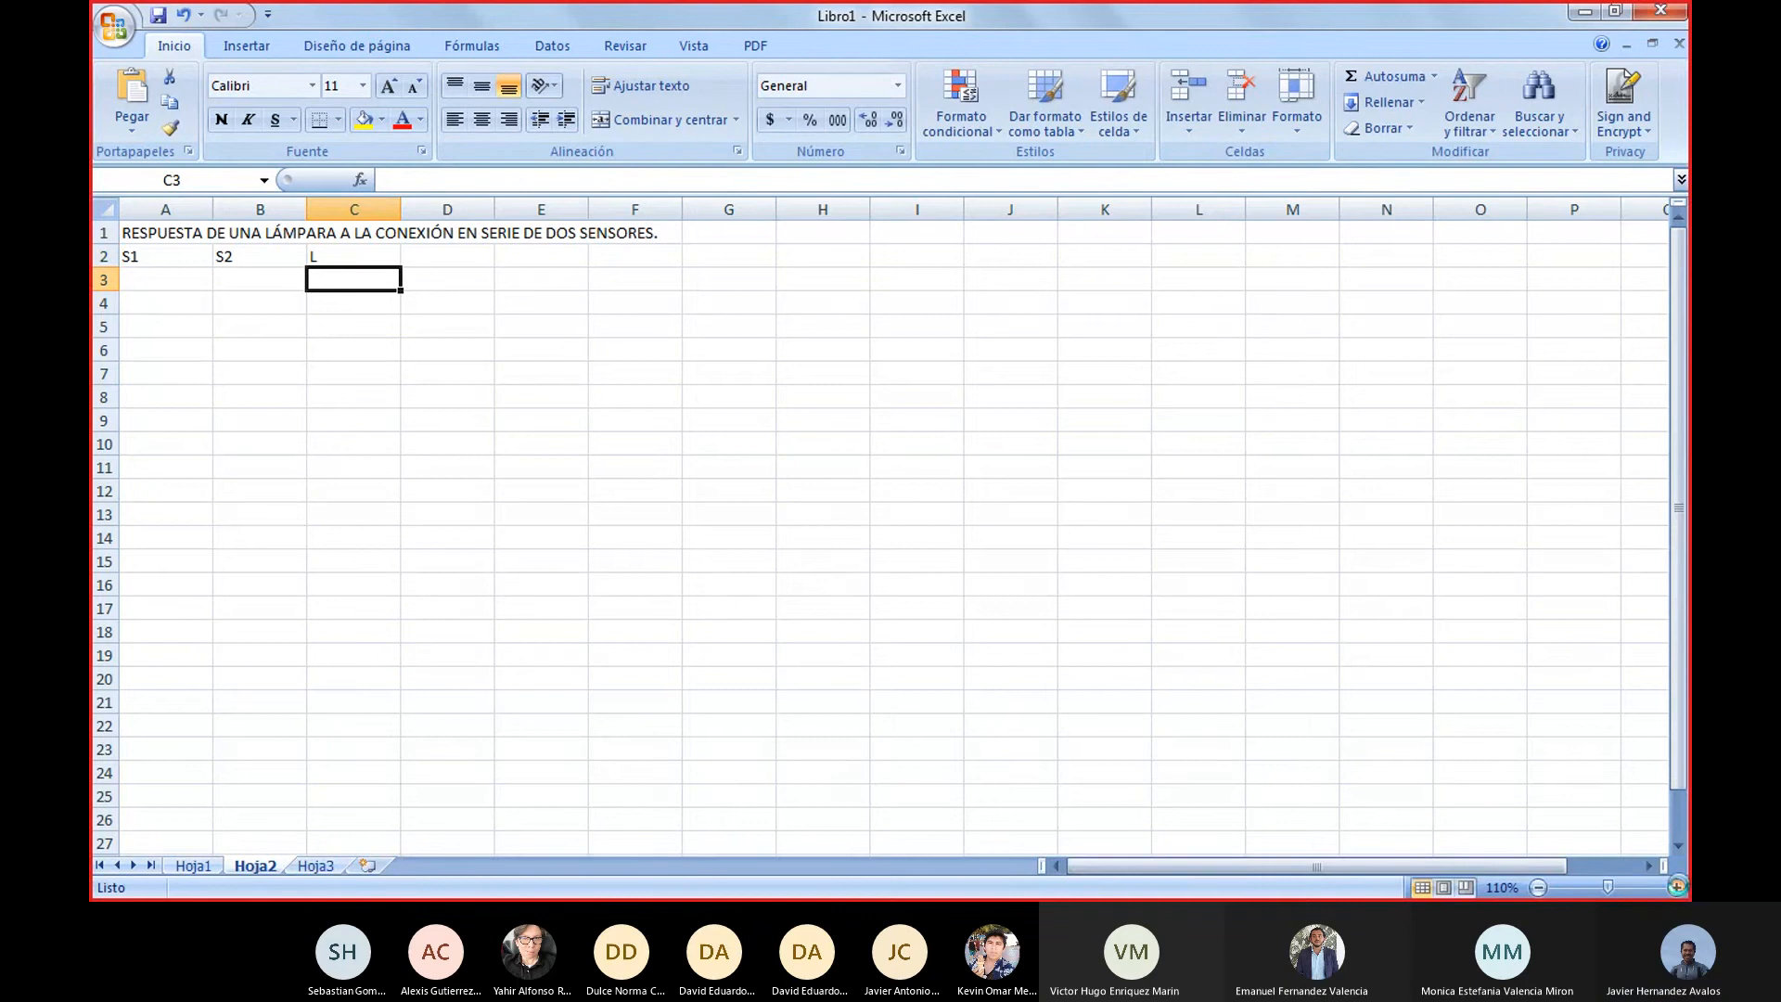
# Enlarge the sheet view to 130% and centre the contents of cells A2 to C11 horizontally
pyautogui.click(1676, 888)
pyautogui.click(1677, 888)
pyautogui.click(1677, 888)
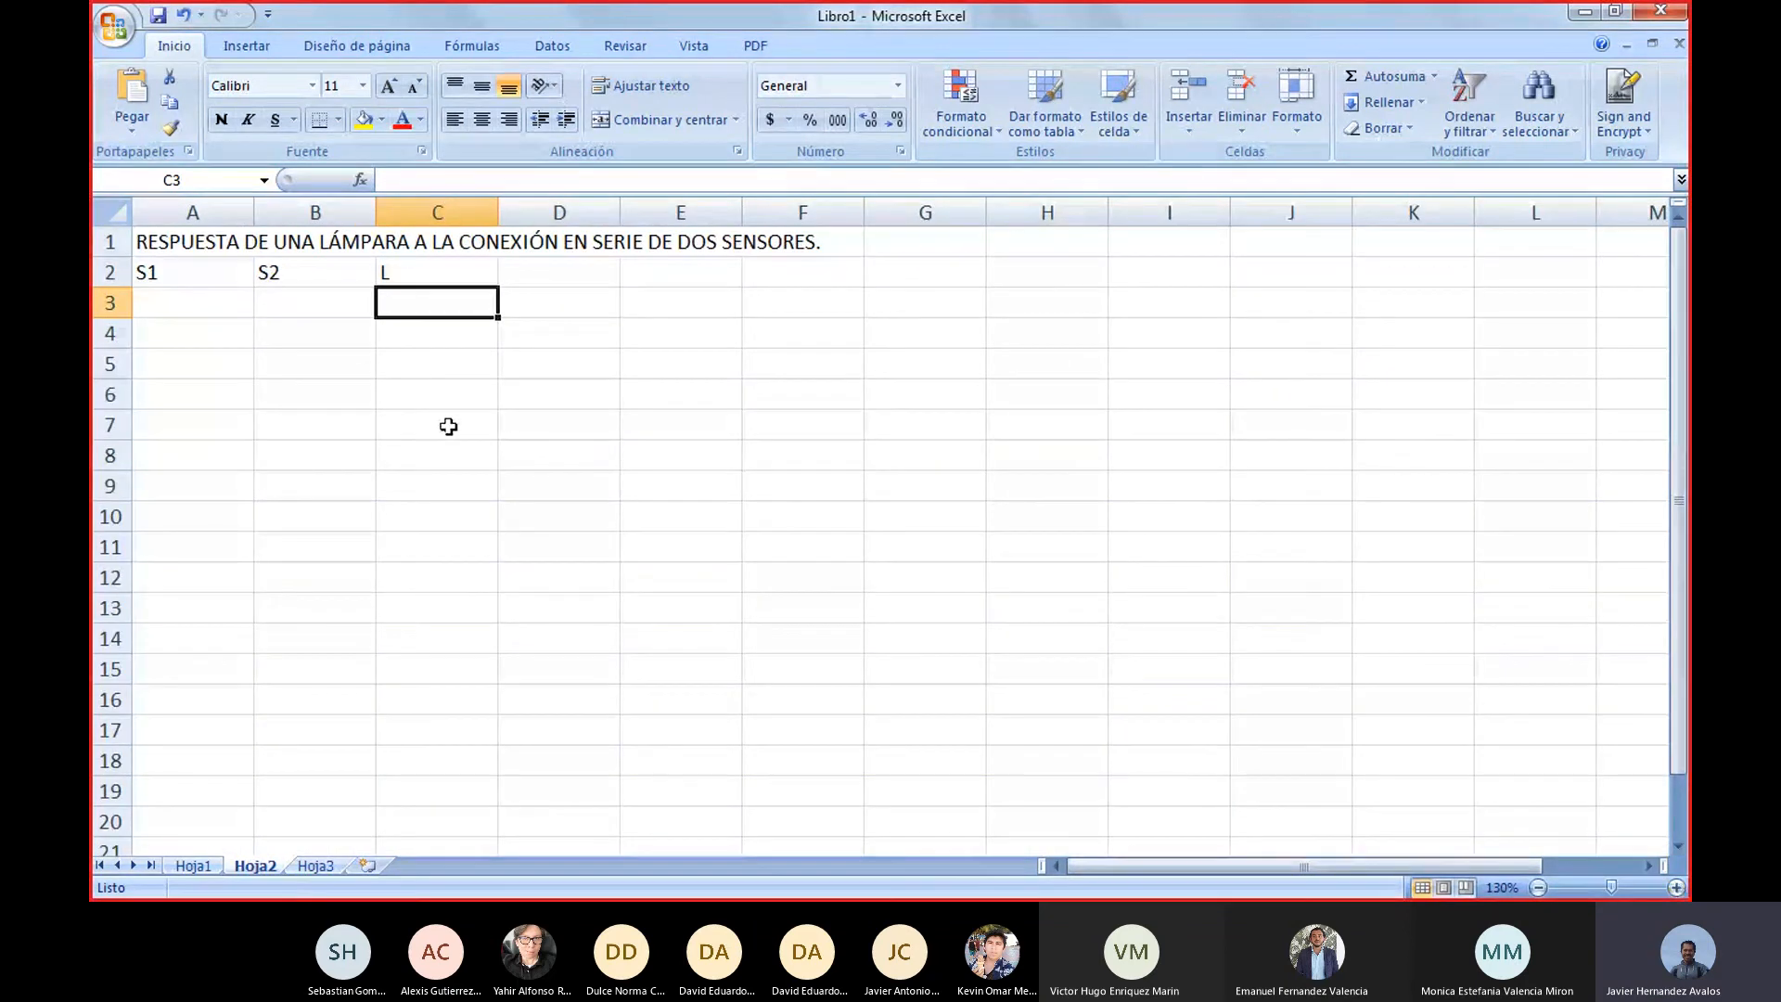
pyautogui.click(185, 301)
pyautogui.moveTo(210, 274); pyautogui.dragTo(465, 537)
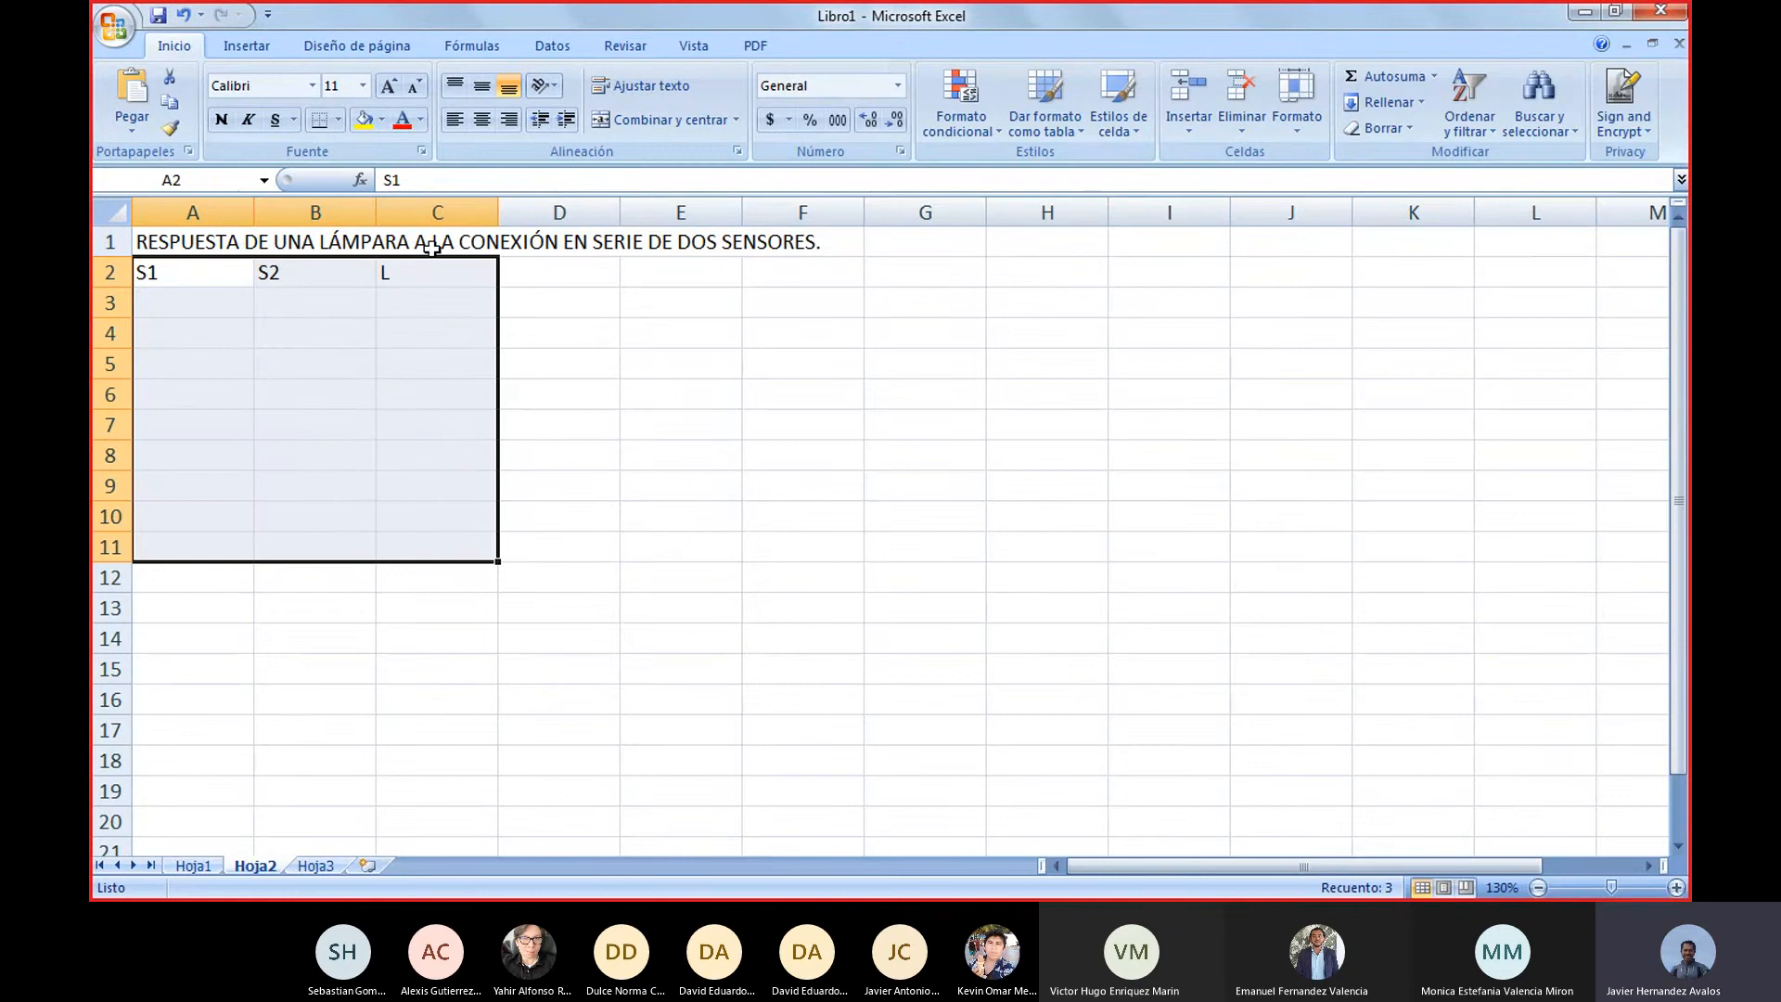
pyautogui.click(481, 120)
pyautogui.click(656, 485)
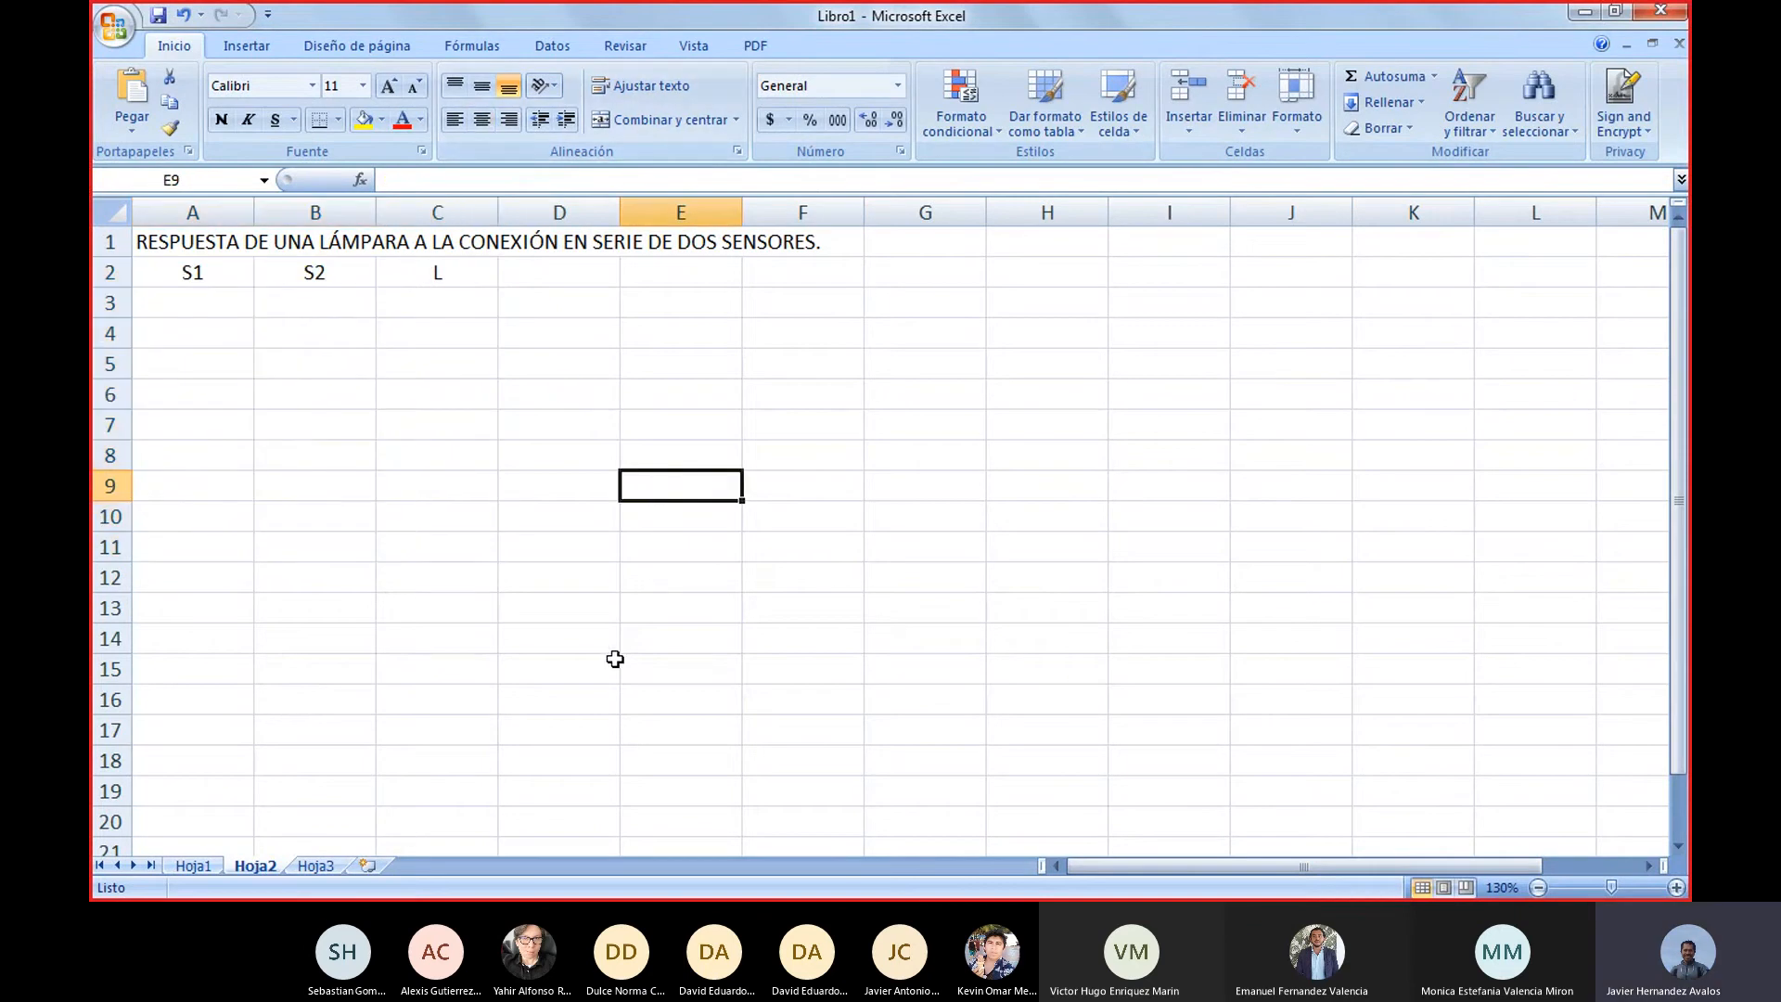
# Enter the legend codes 0 and 1 in cells A12 and A13
pyautogui.click(216, 566)
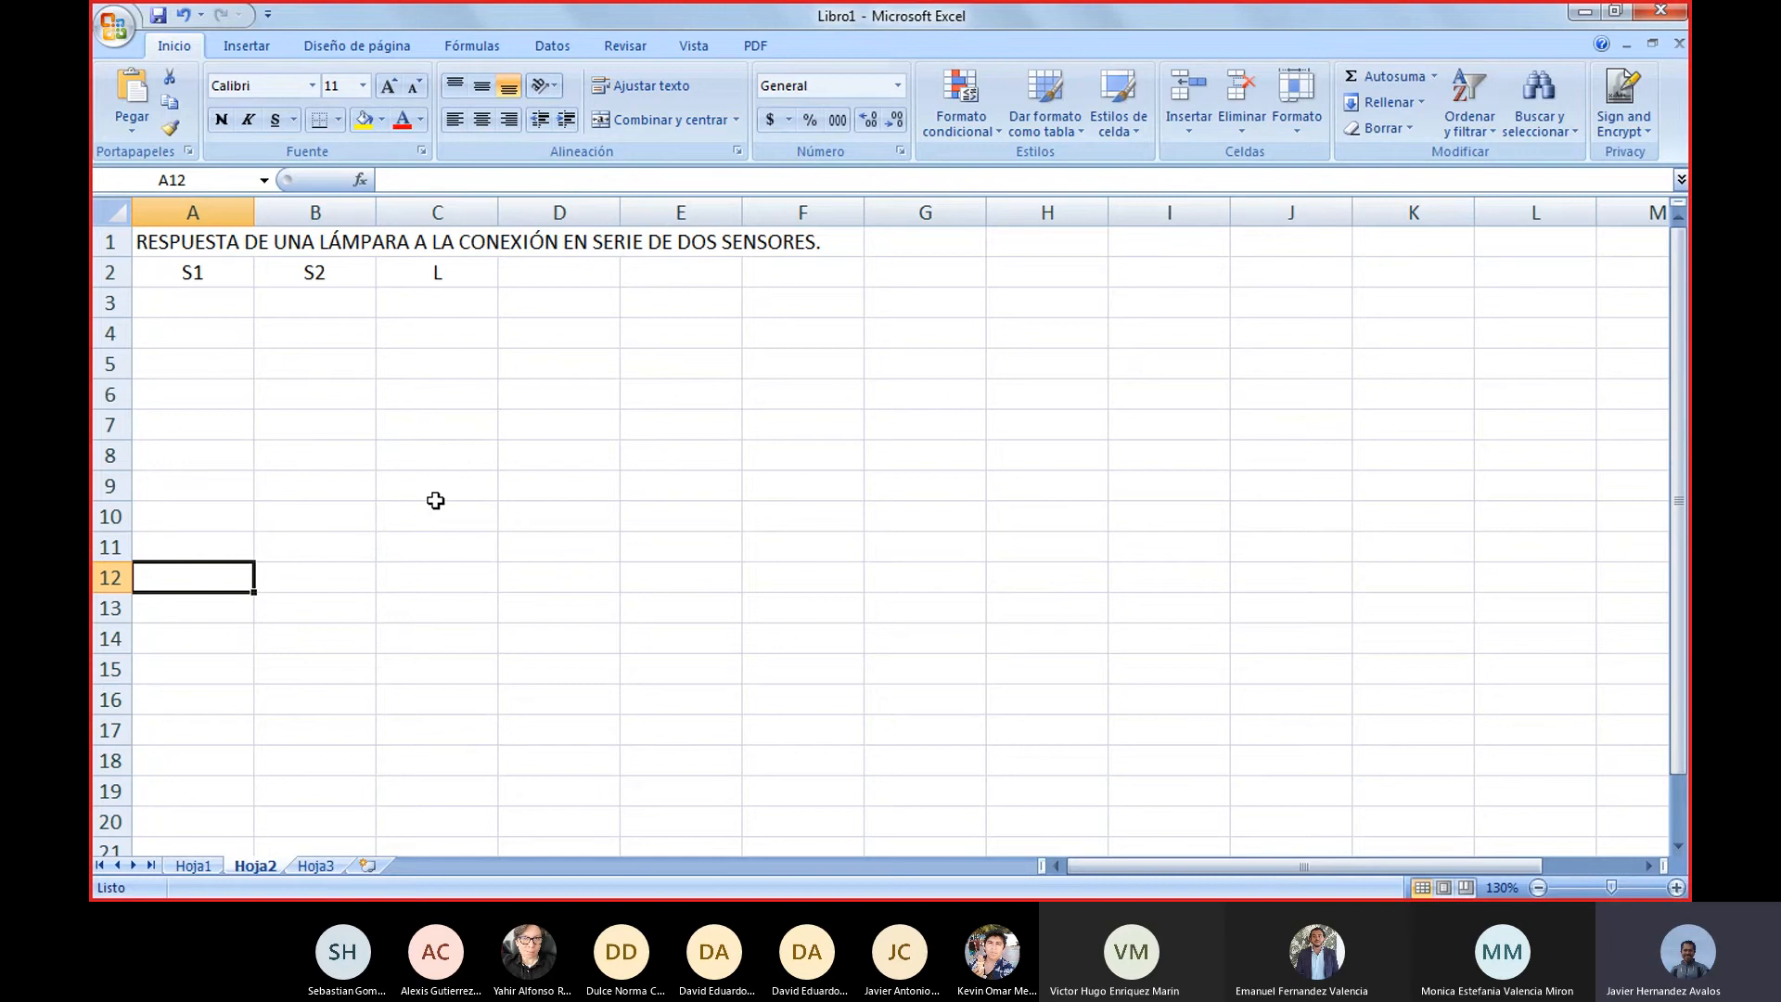
pyautogui.write('0')
pyautogui.press('Return')
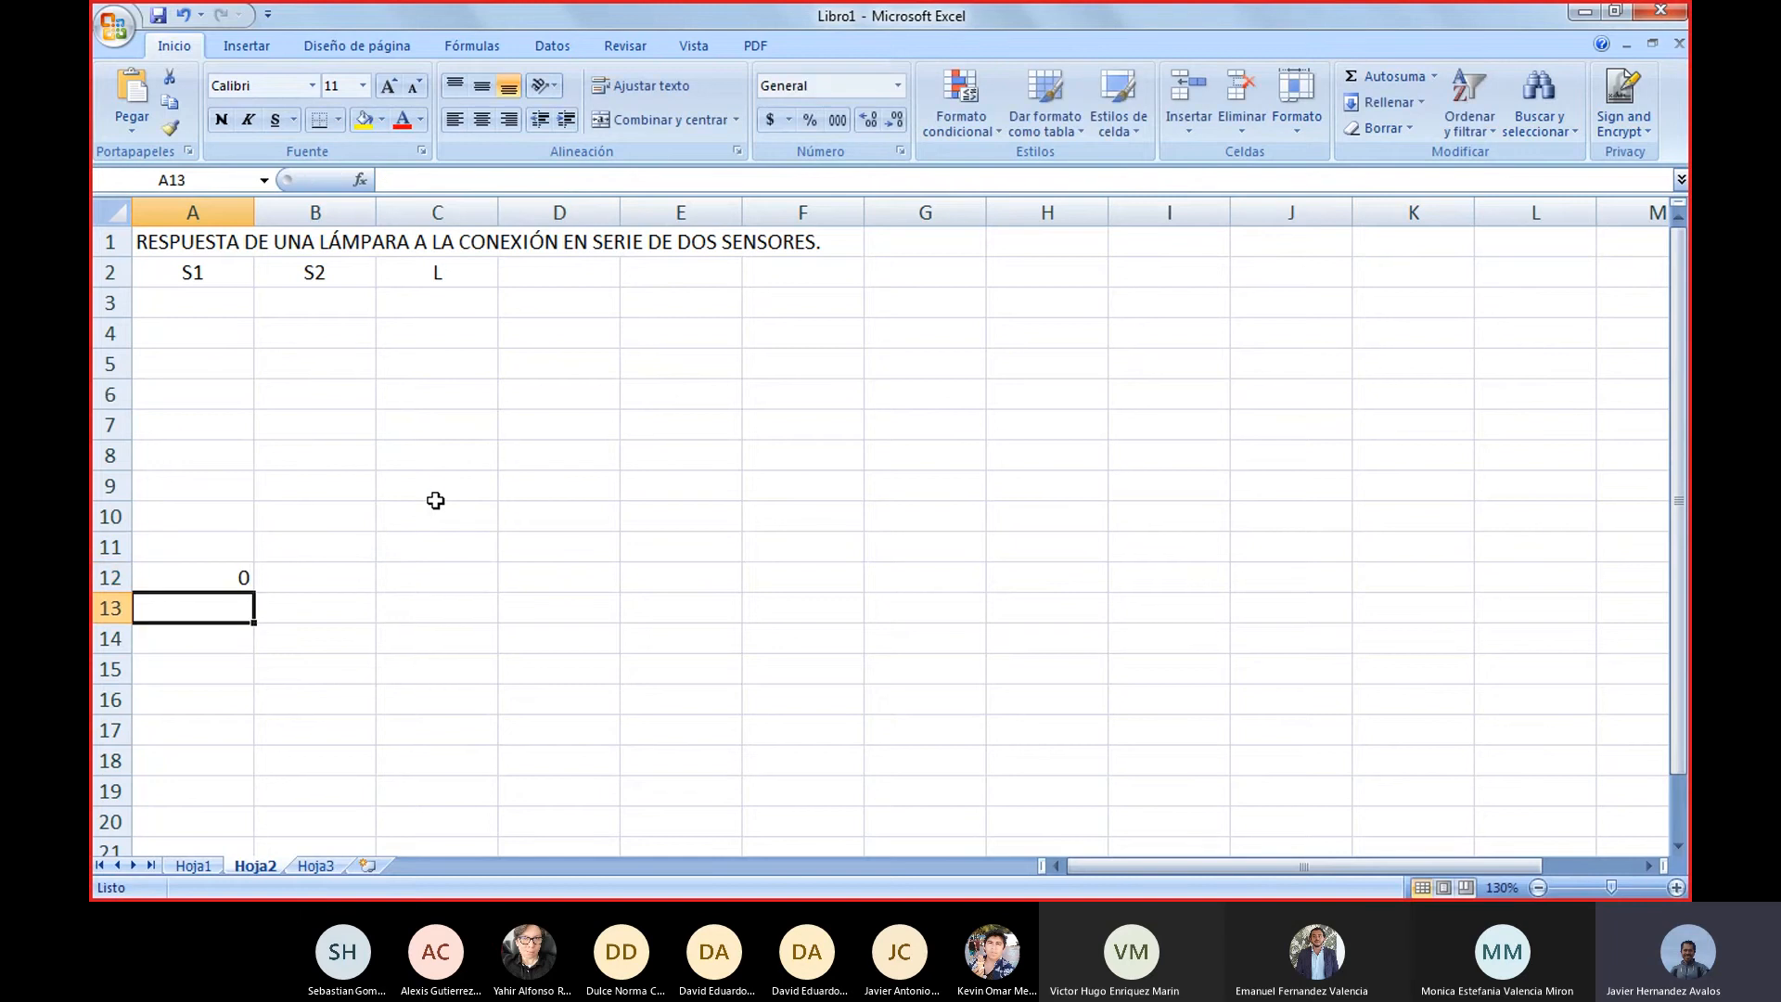
pyautogui.write('Q1')
pyautogui.press('Return')
pyautogui.press('Up')
pyautogui.write('1')
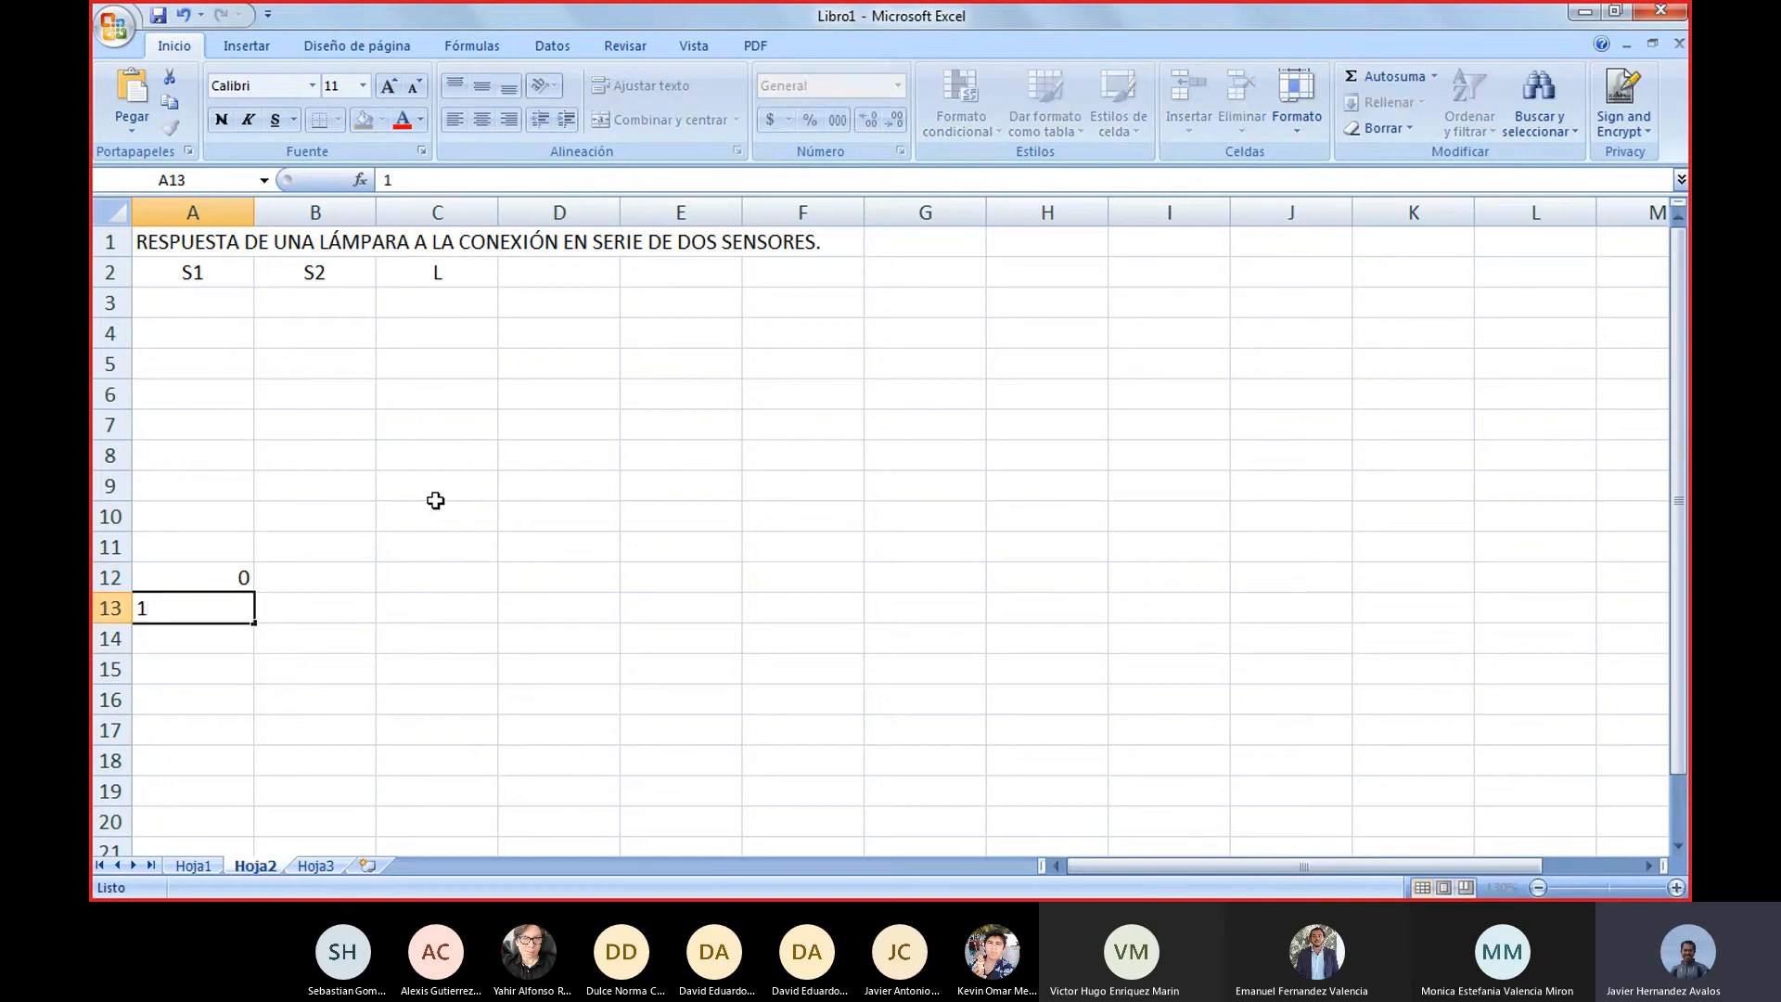
pyautogui.press('Return')
# Describe code 0 as "ELEMENTO SIN RESPUESTA" in cell B12
pyautogui.press('Up')
pyautogui.press('Up')
pyautogui.press('Right')
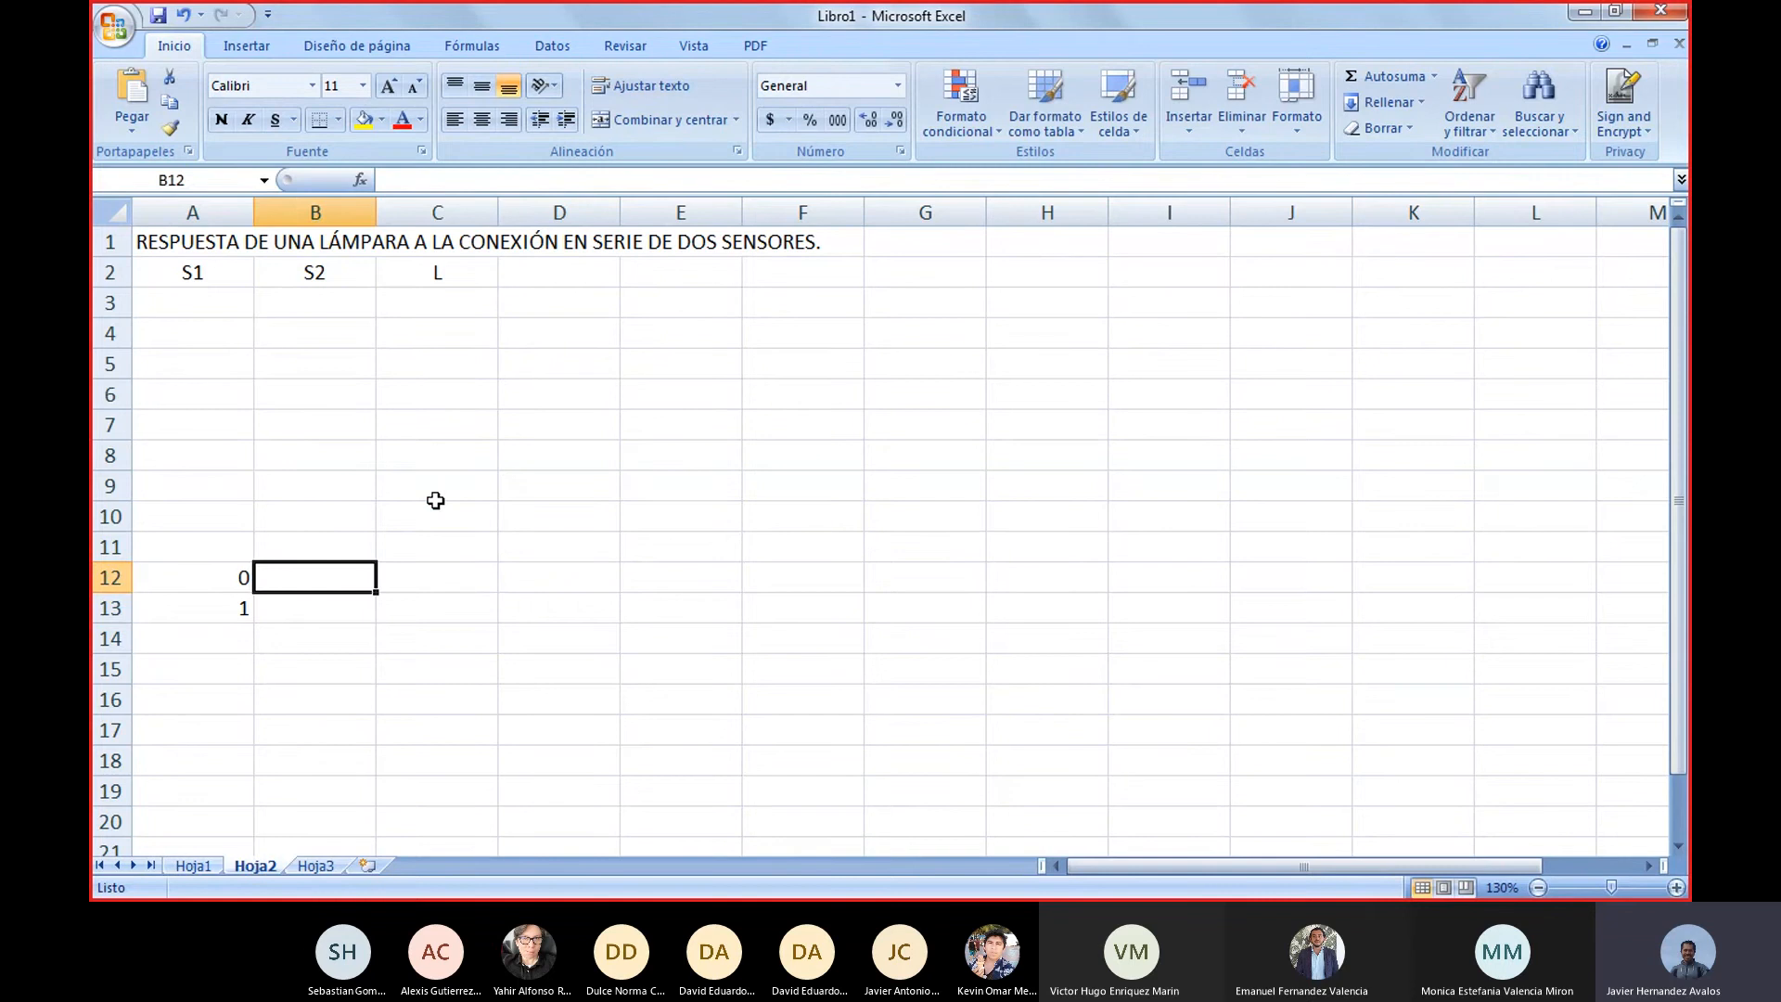
pyautogui.write('ELE')
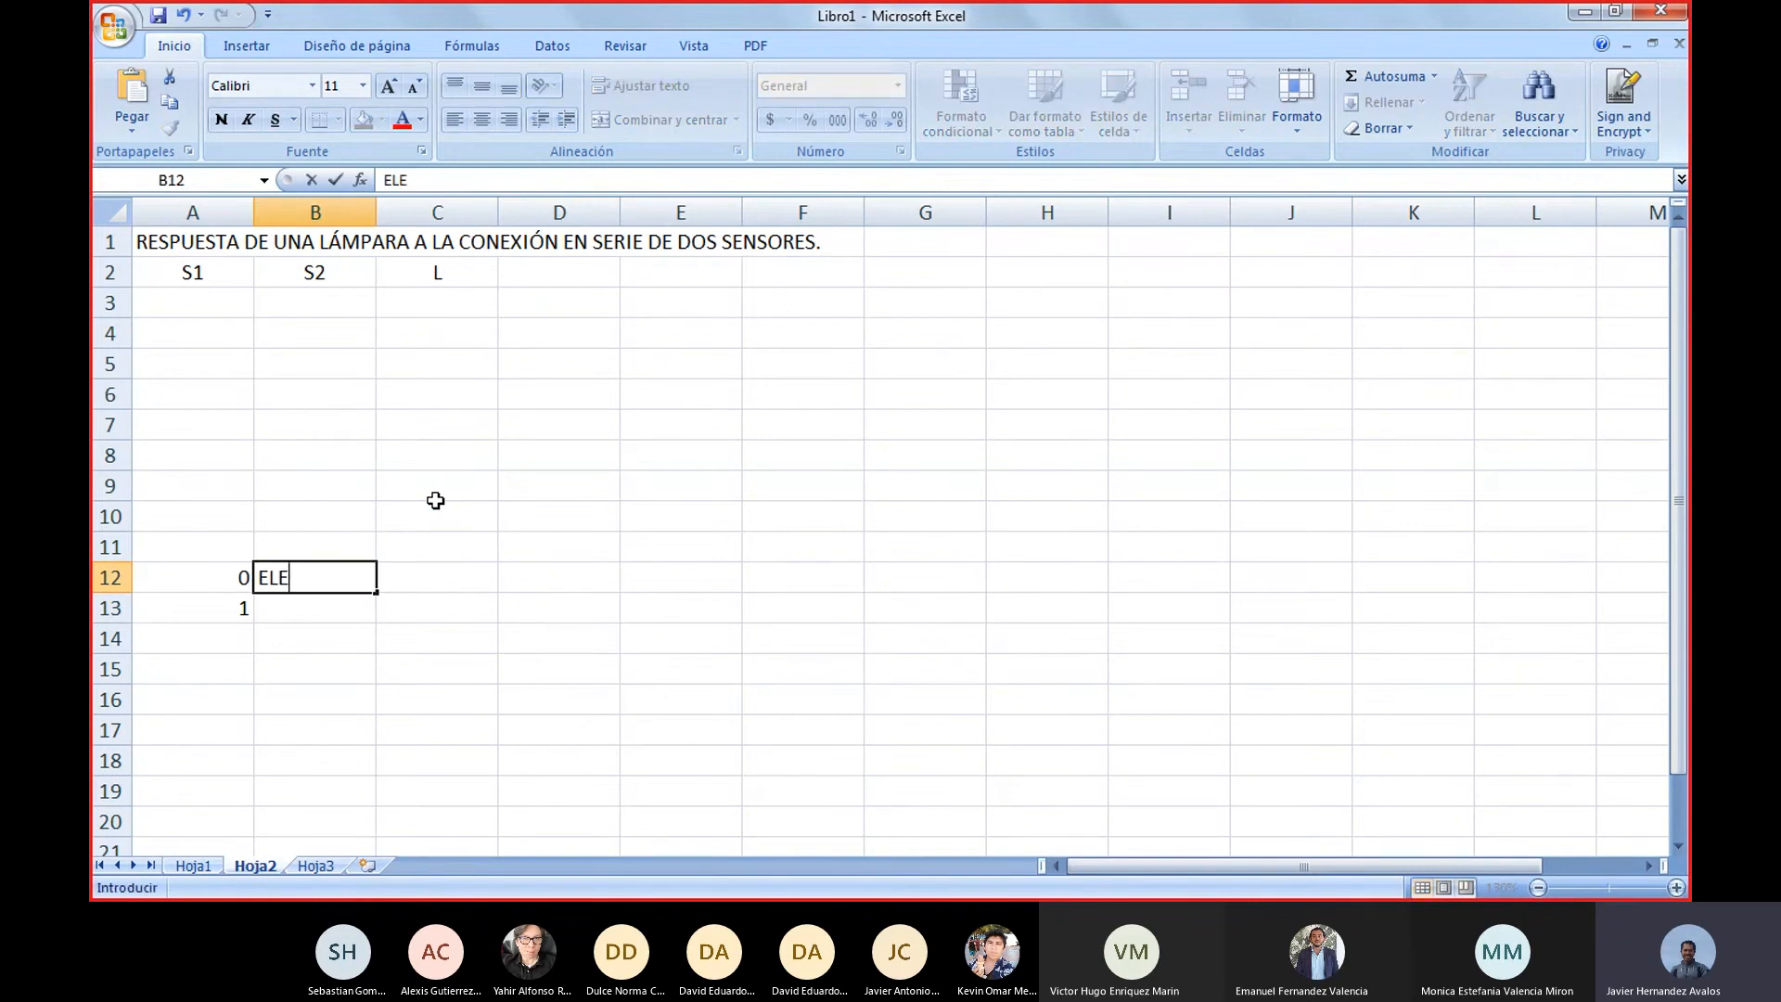
pyautogui.write('MENTO S')
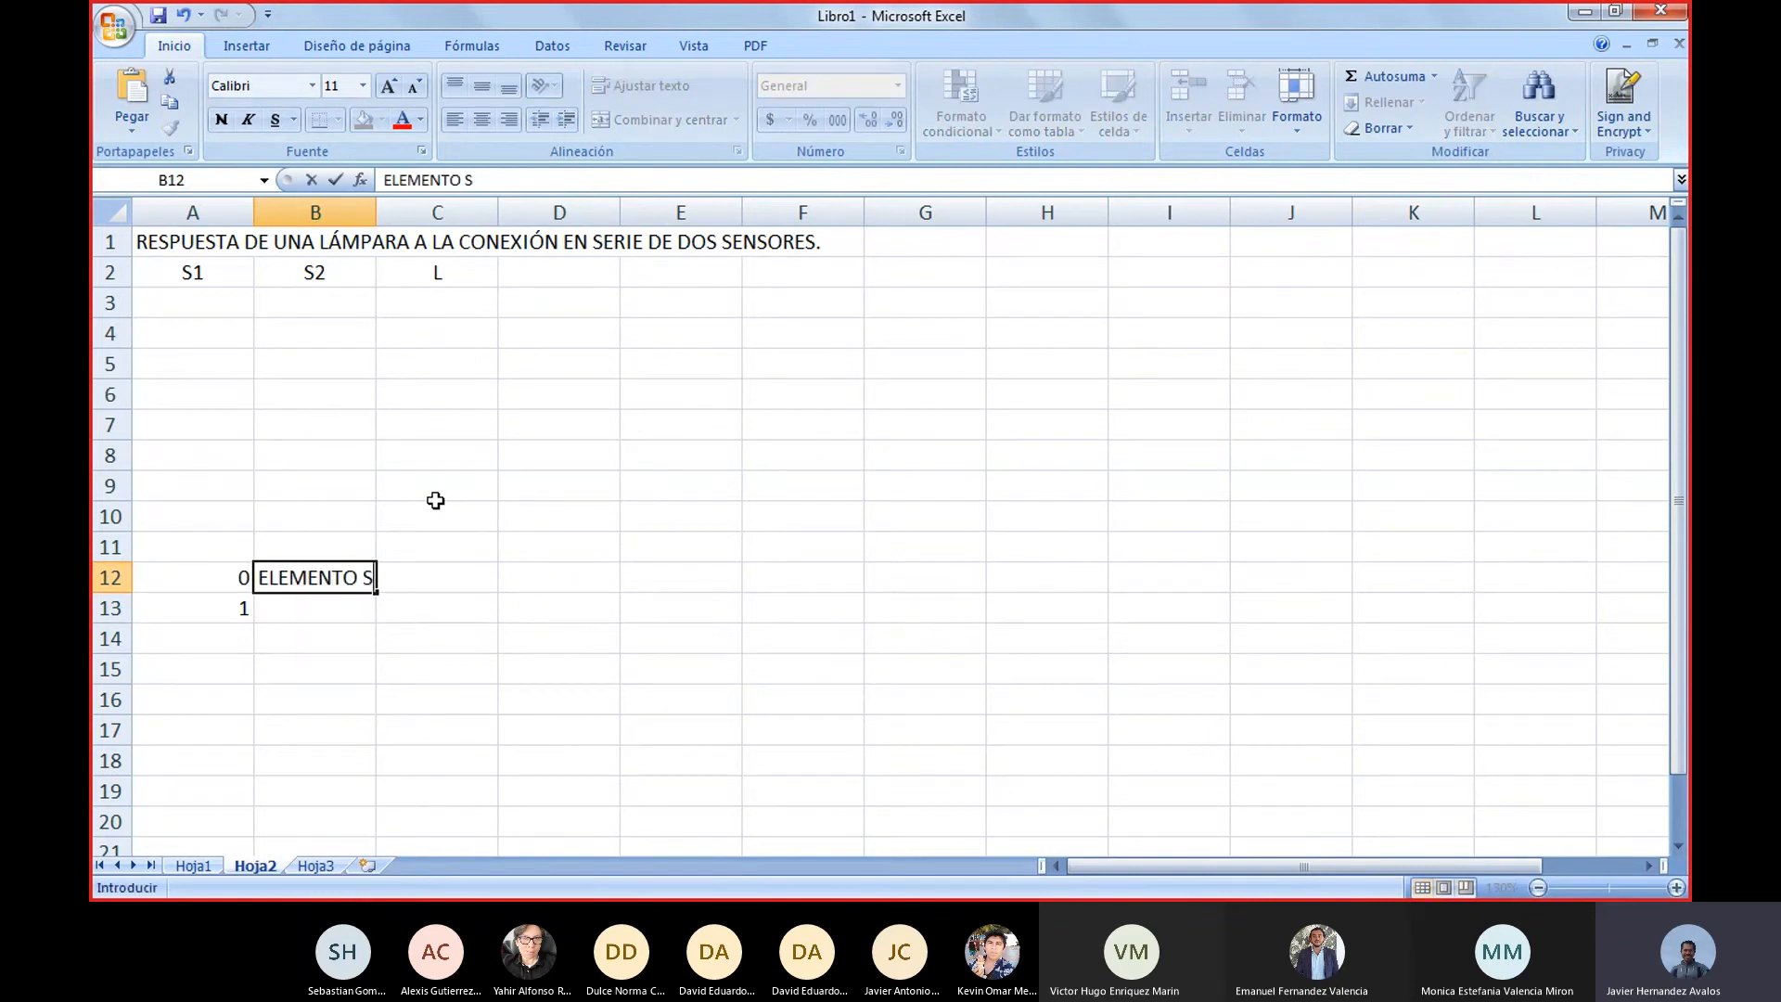
pyautogui.write('IN RESPUESTA')
pyautogui.press('Return')
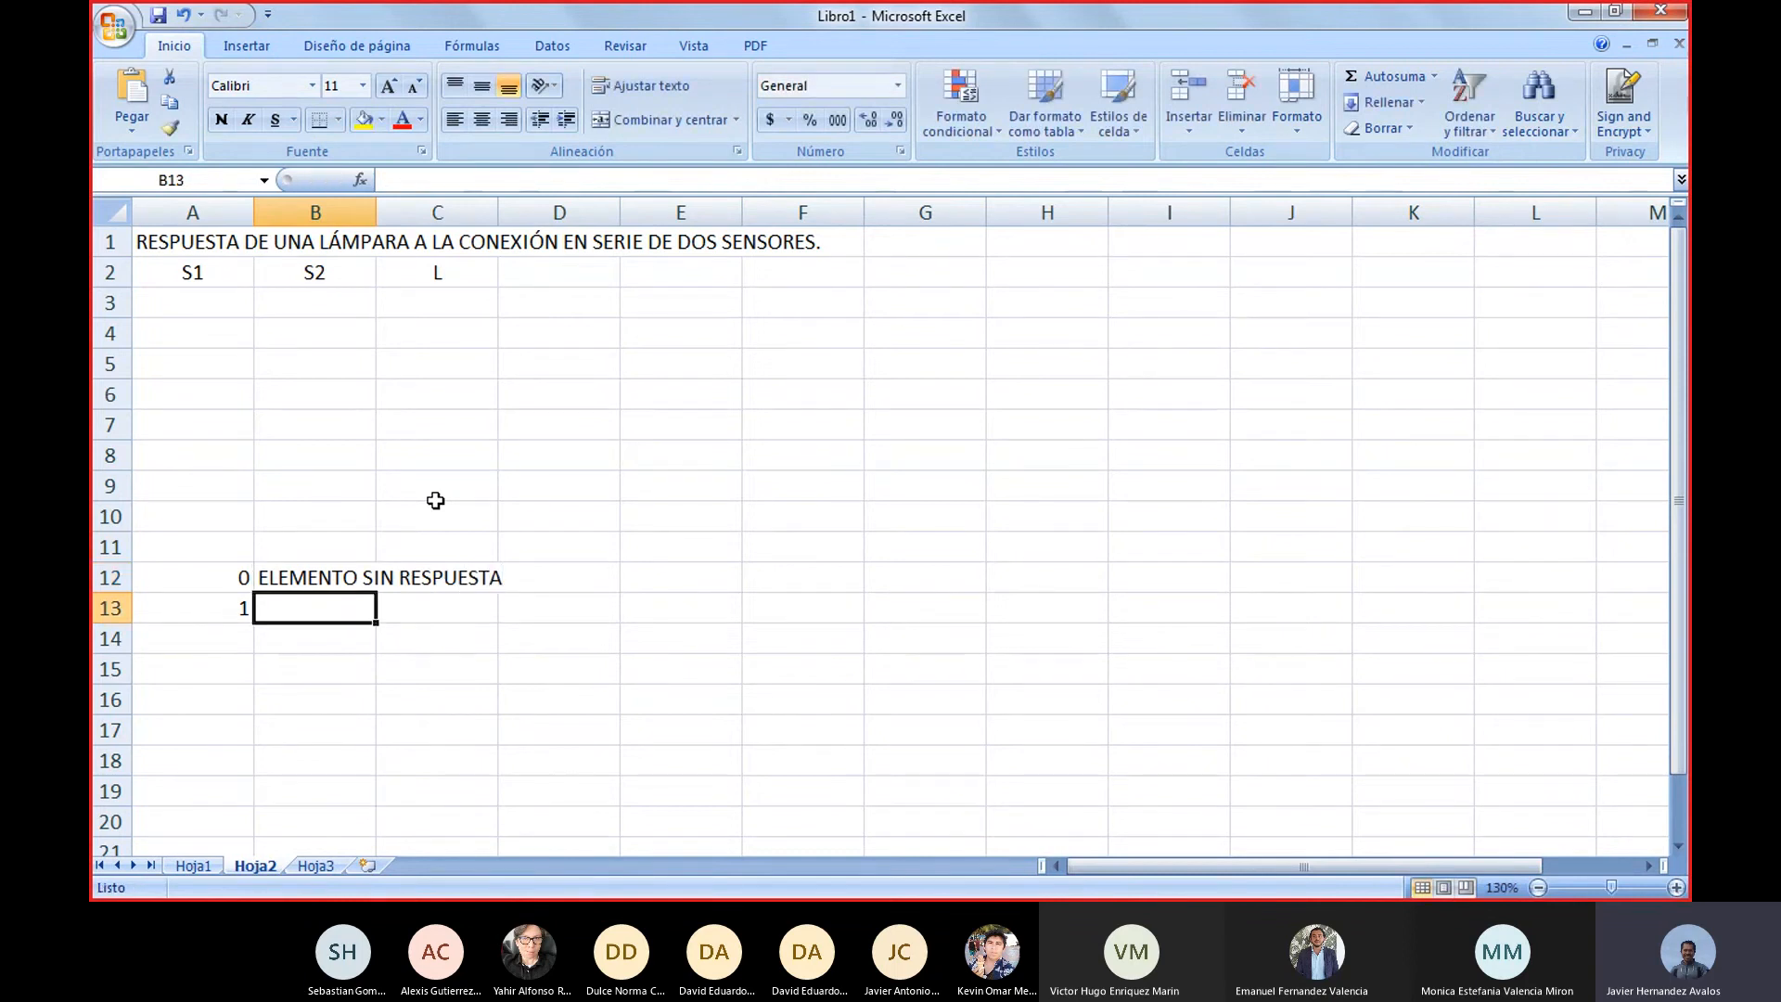
# Describe code 1 as "ELEMENTO CON RESPUESTA" in cell B13
pyautogui.write('E')
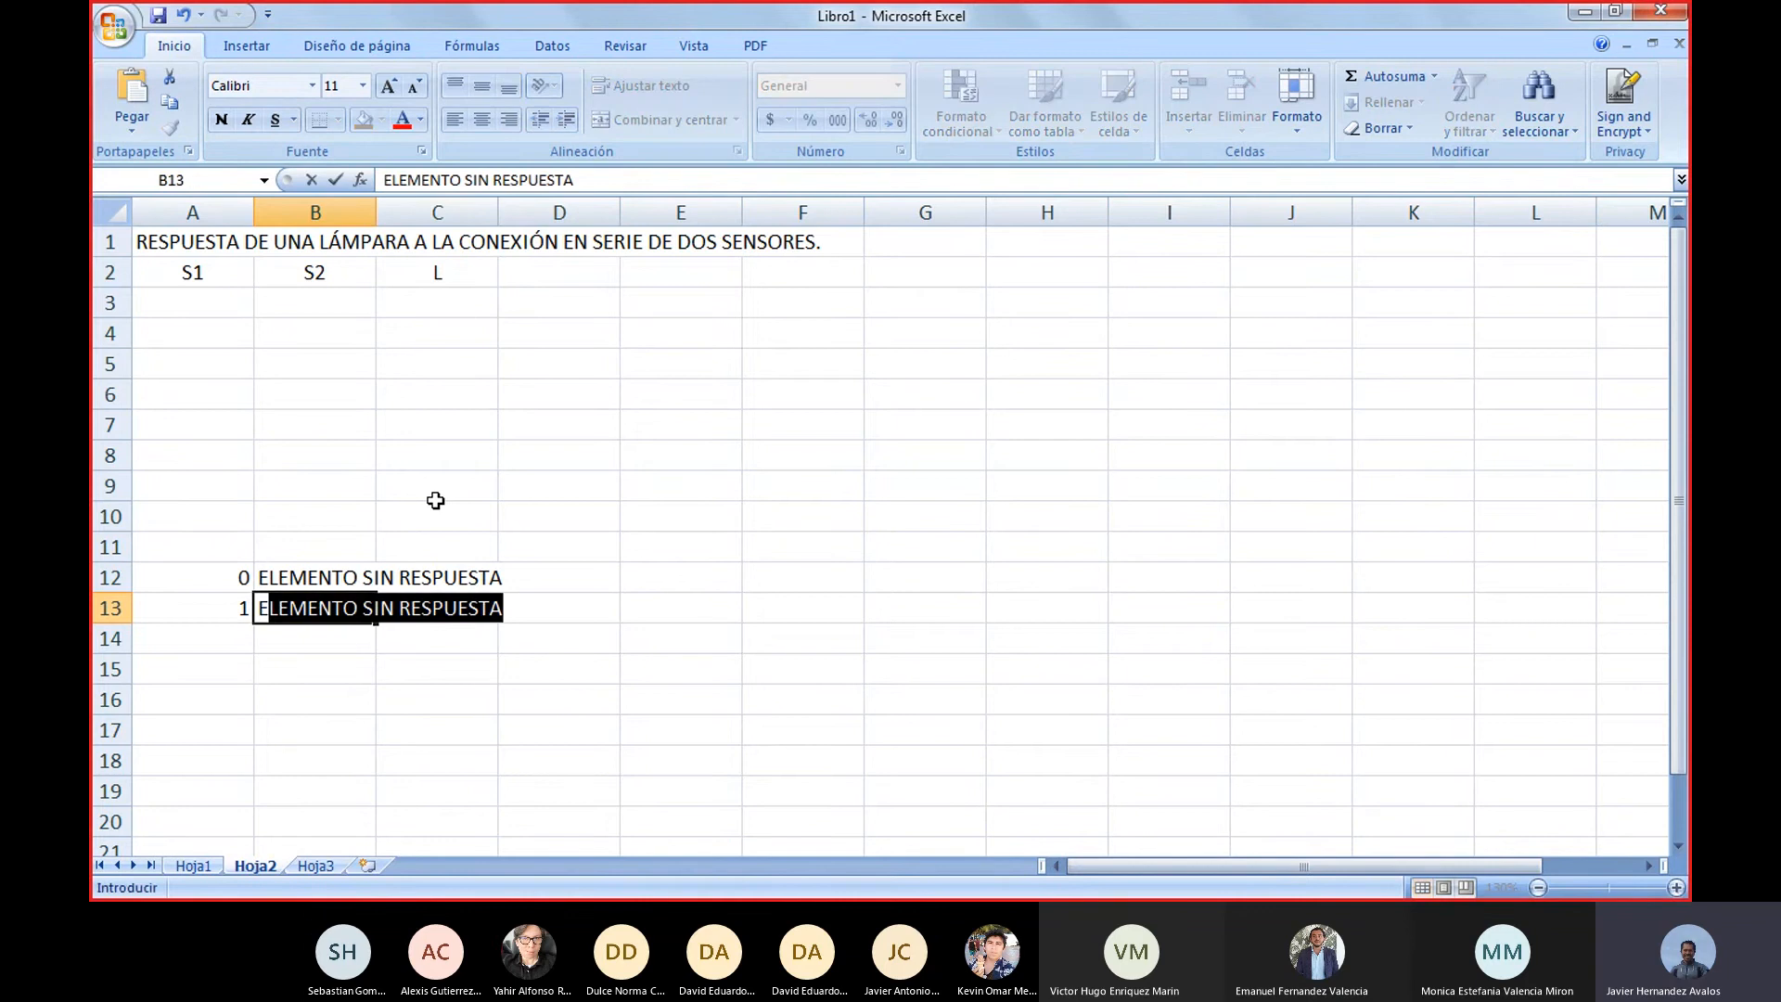
pyautogui.write('LE')
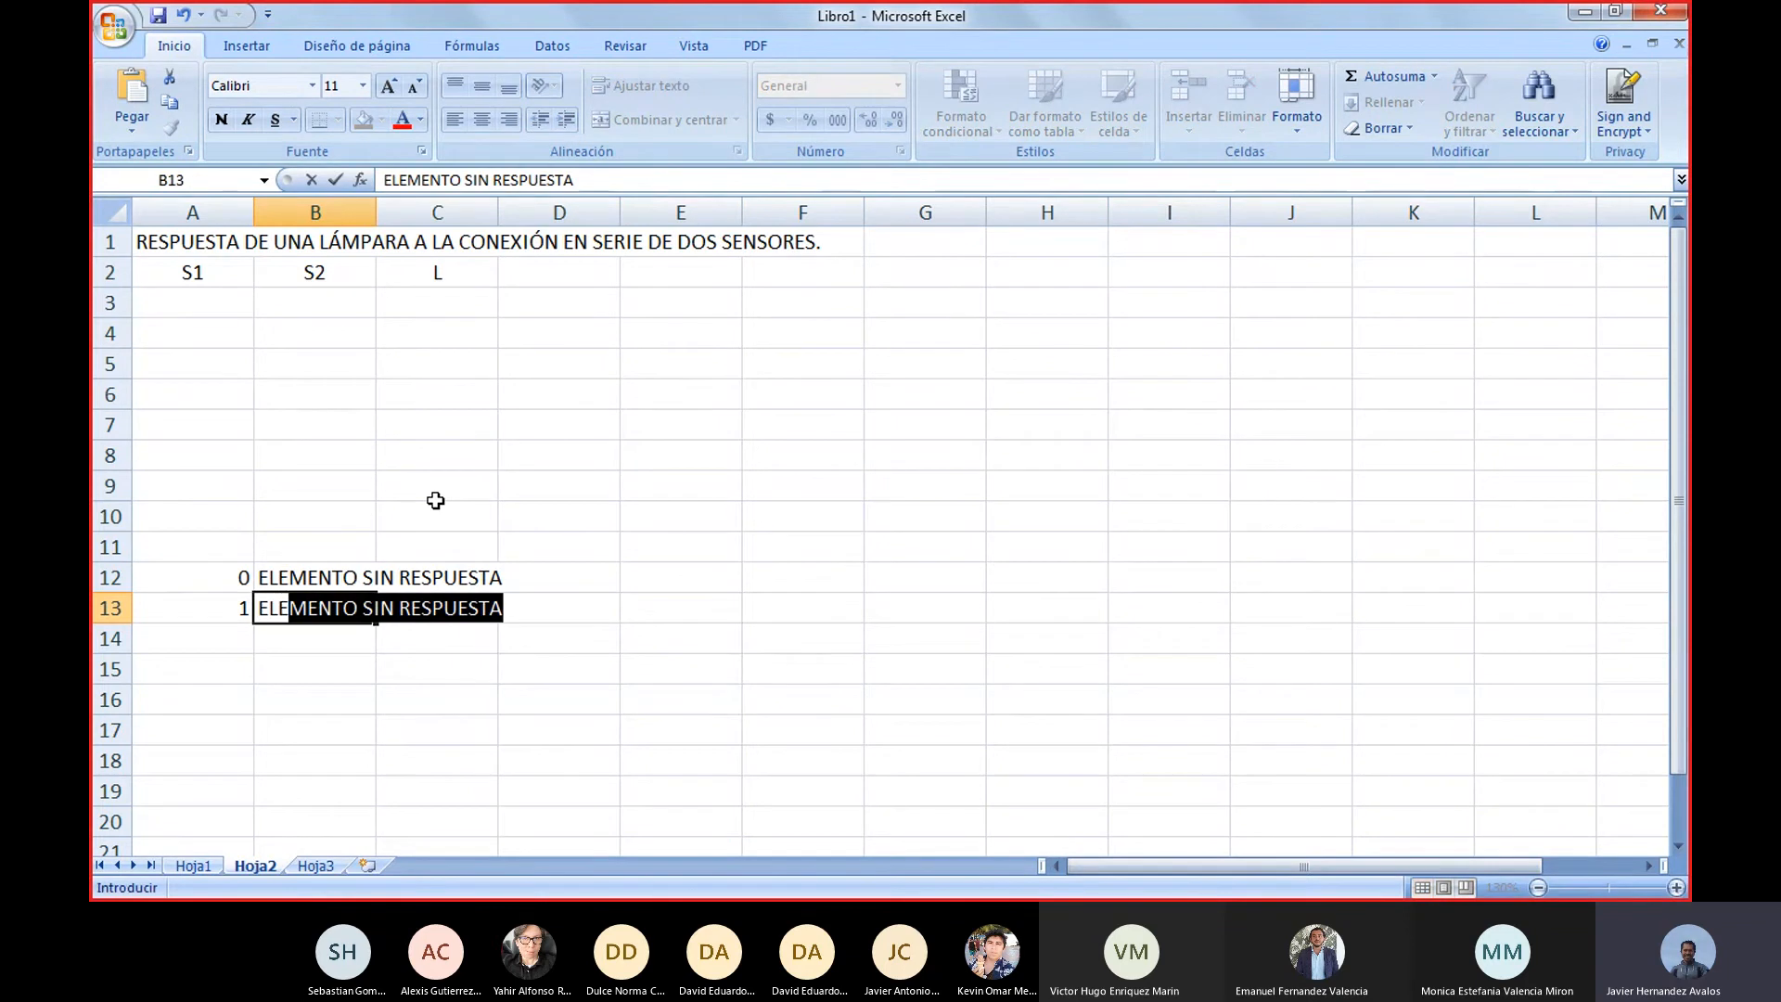
pyautogui.write('MENTO CON ')
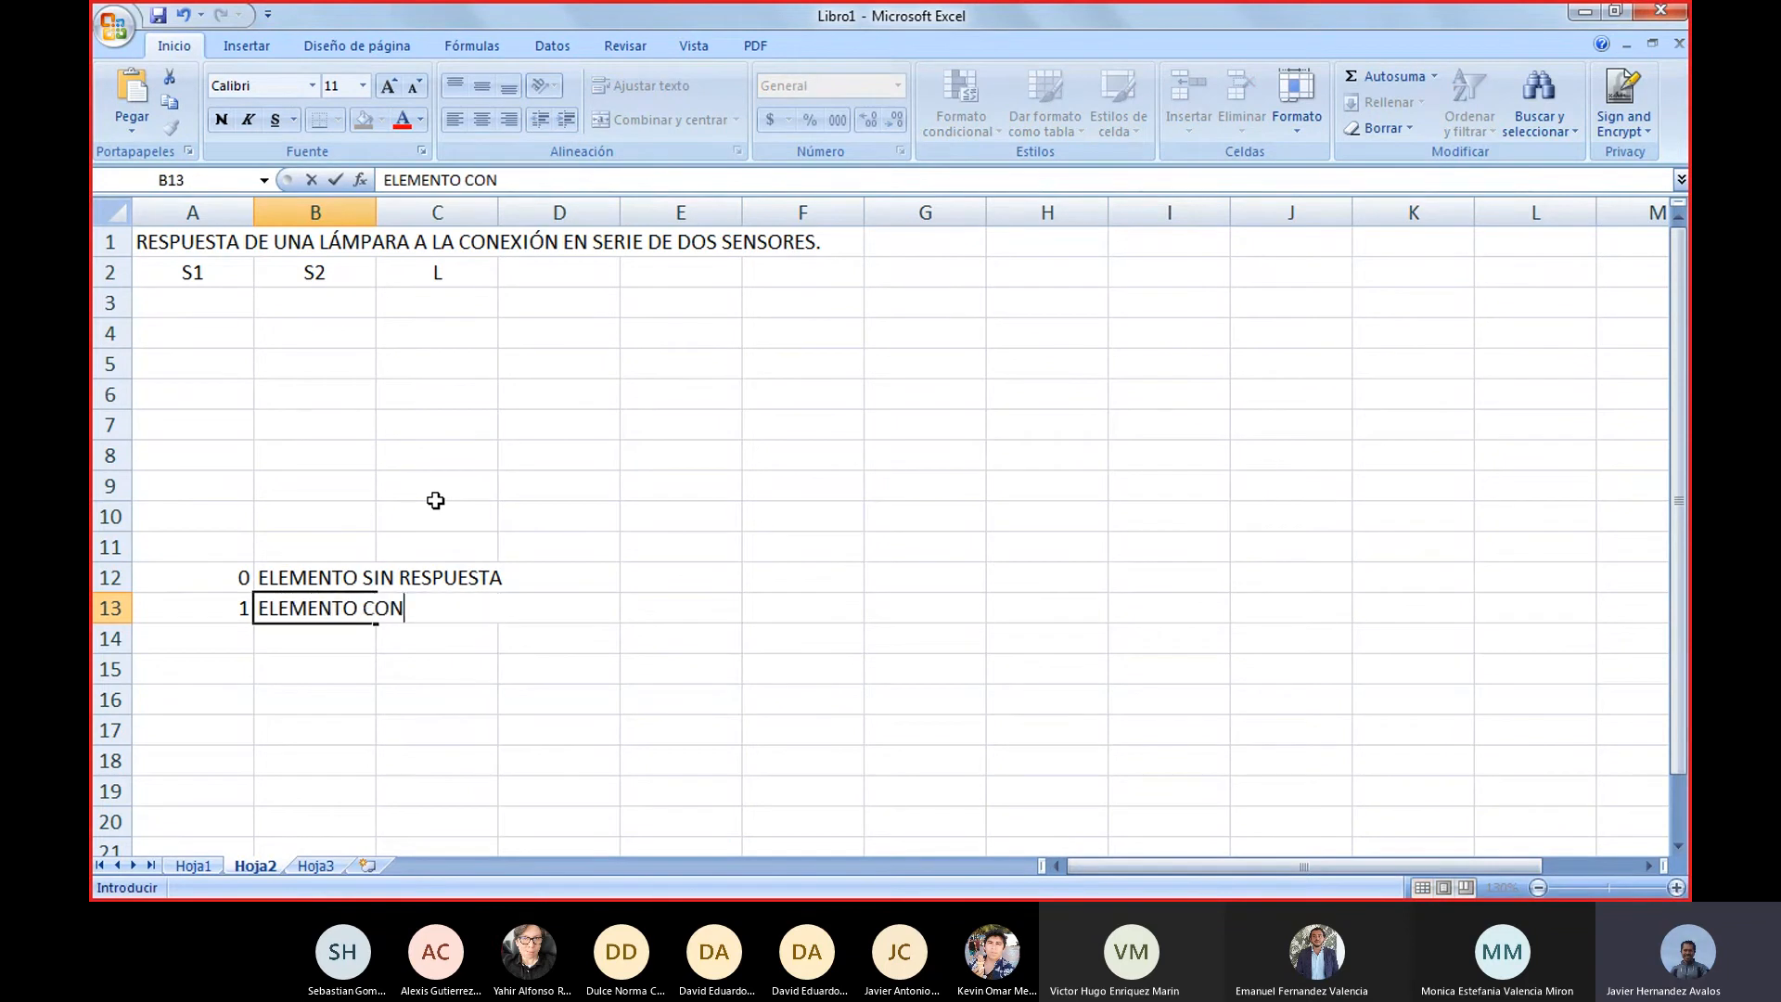
pyautogui.write('RESPUESTA')
pyautogui.press('Return')
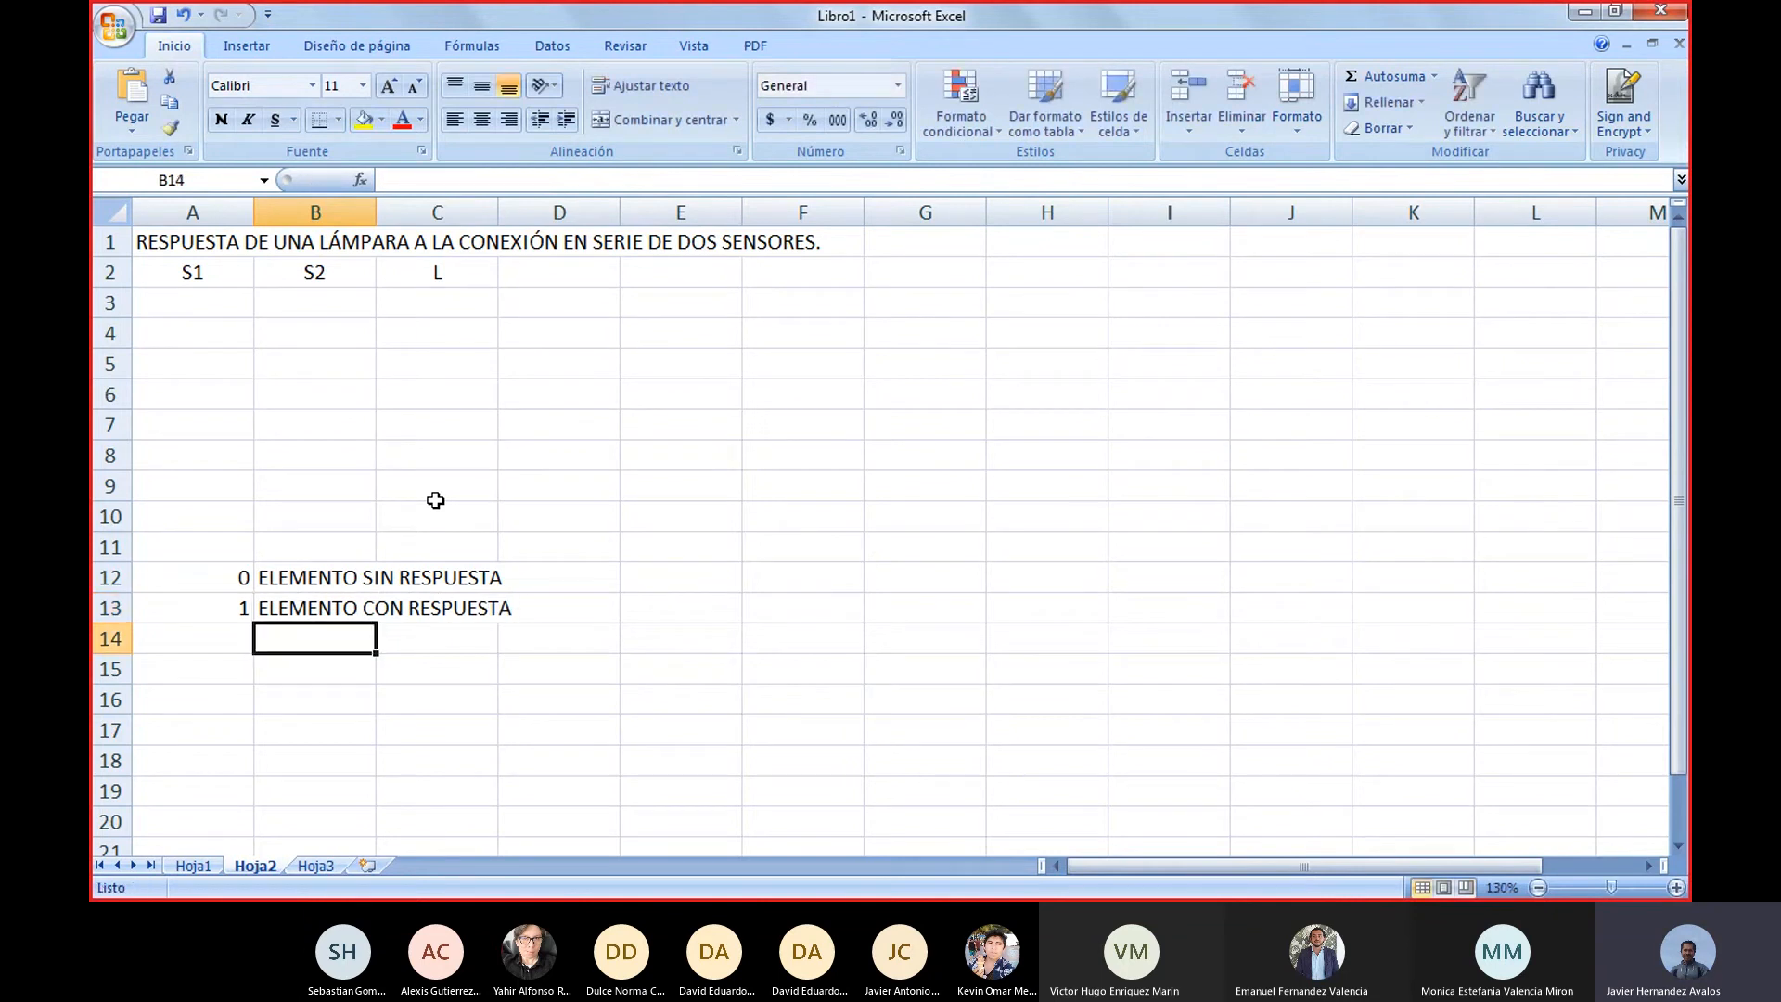
# Review the truth table headers in row 2, highlighting the sensor columns S1 and S2
pyautogui.hotkey('ctrl', 'Home')
pyautogui.press('Right')
pyautogui.press('Right')
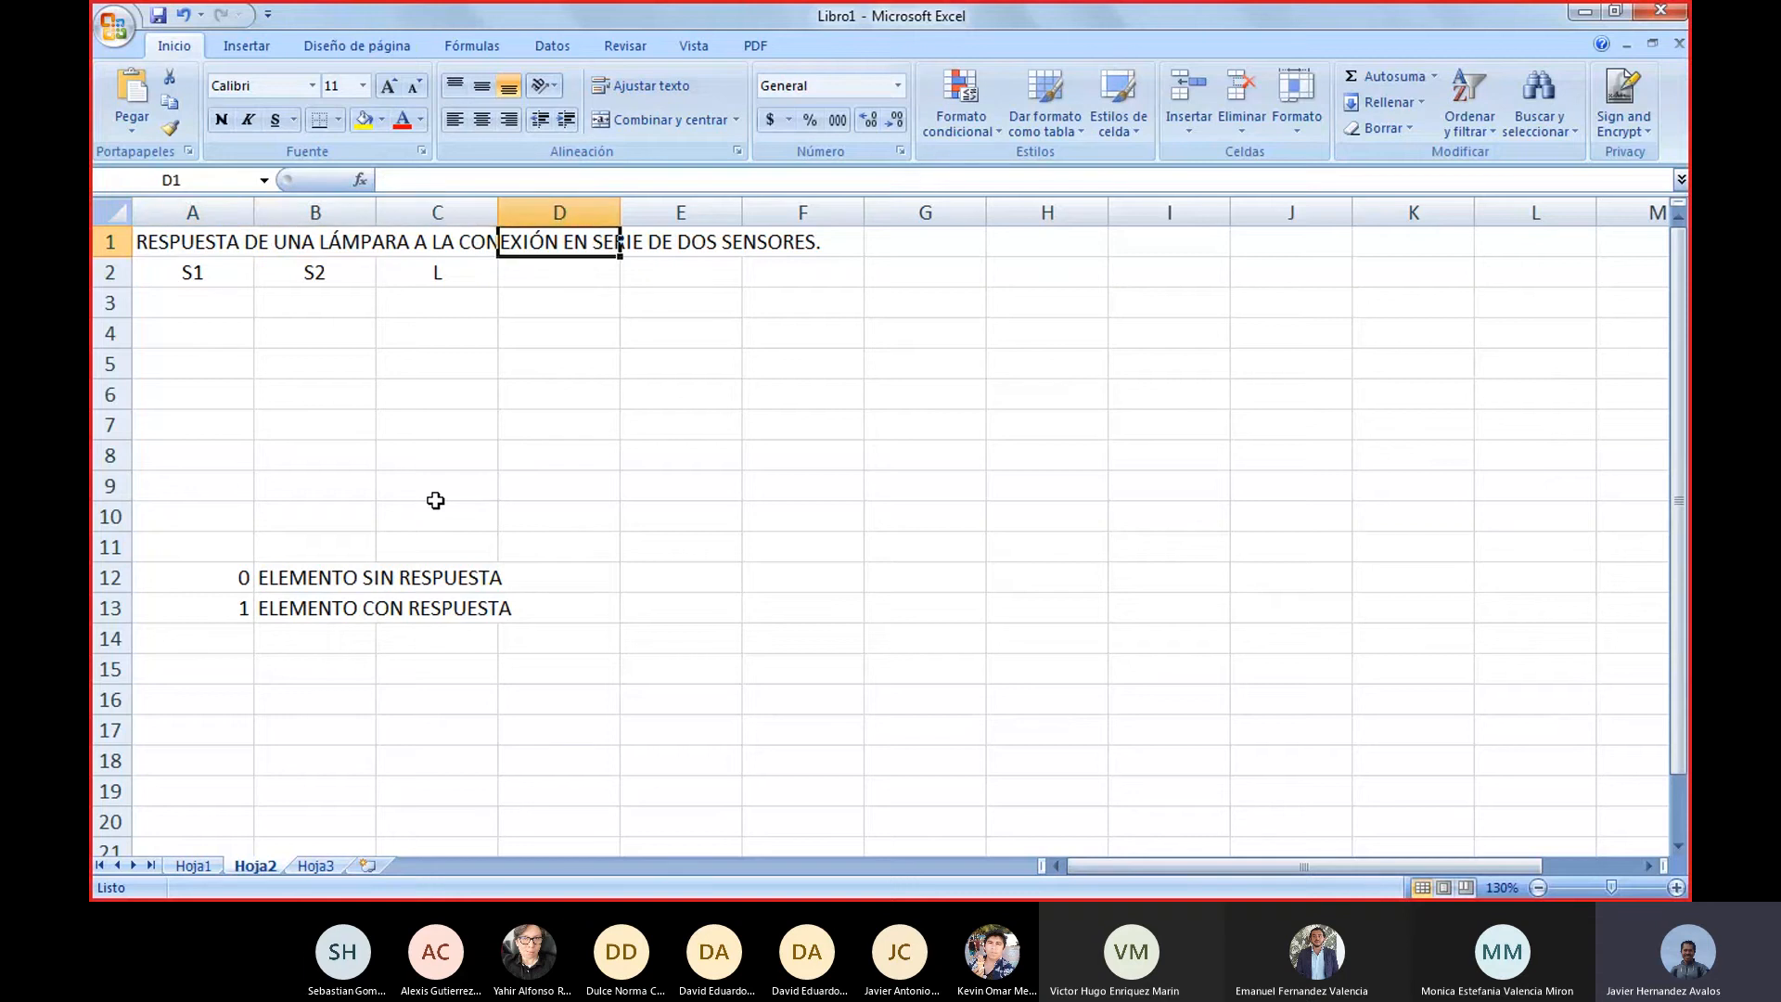
pyautogui.press('Down')
pyautogui.press('Left')
pyautogui.press('Left')
pyautogui.press('Left')
pyautogui.press('Down')
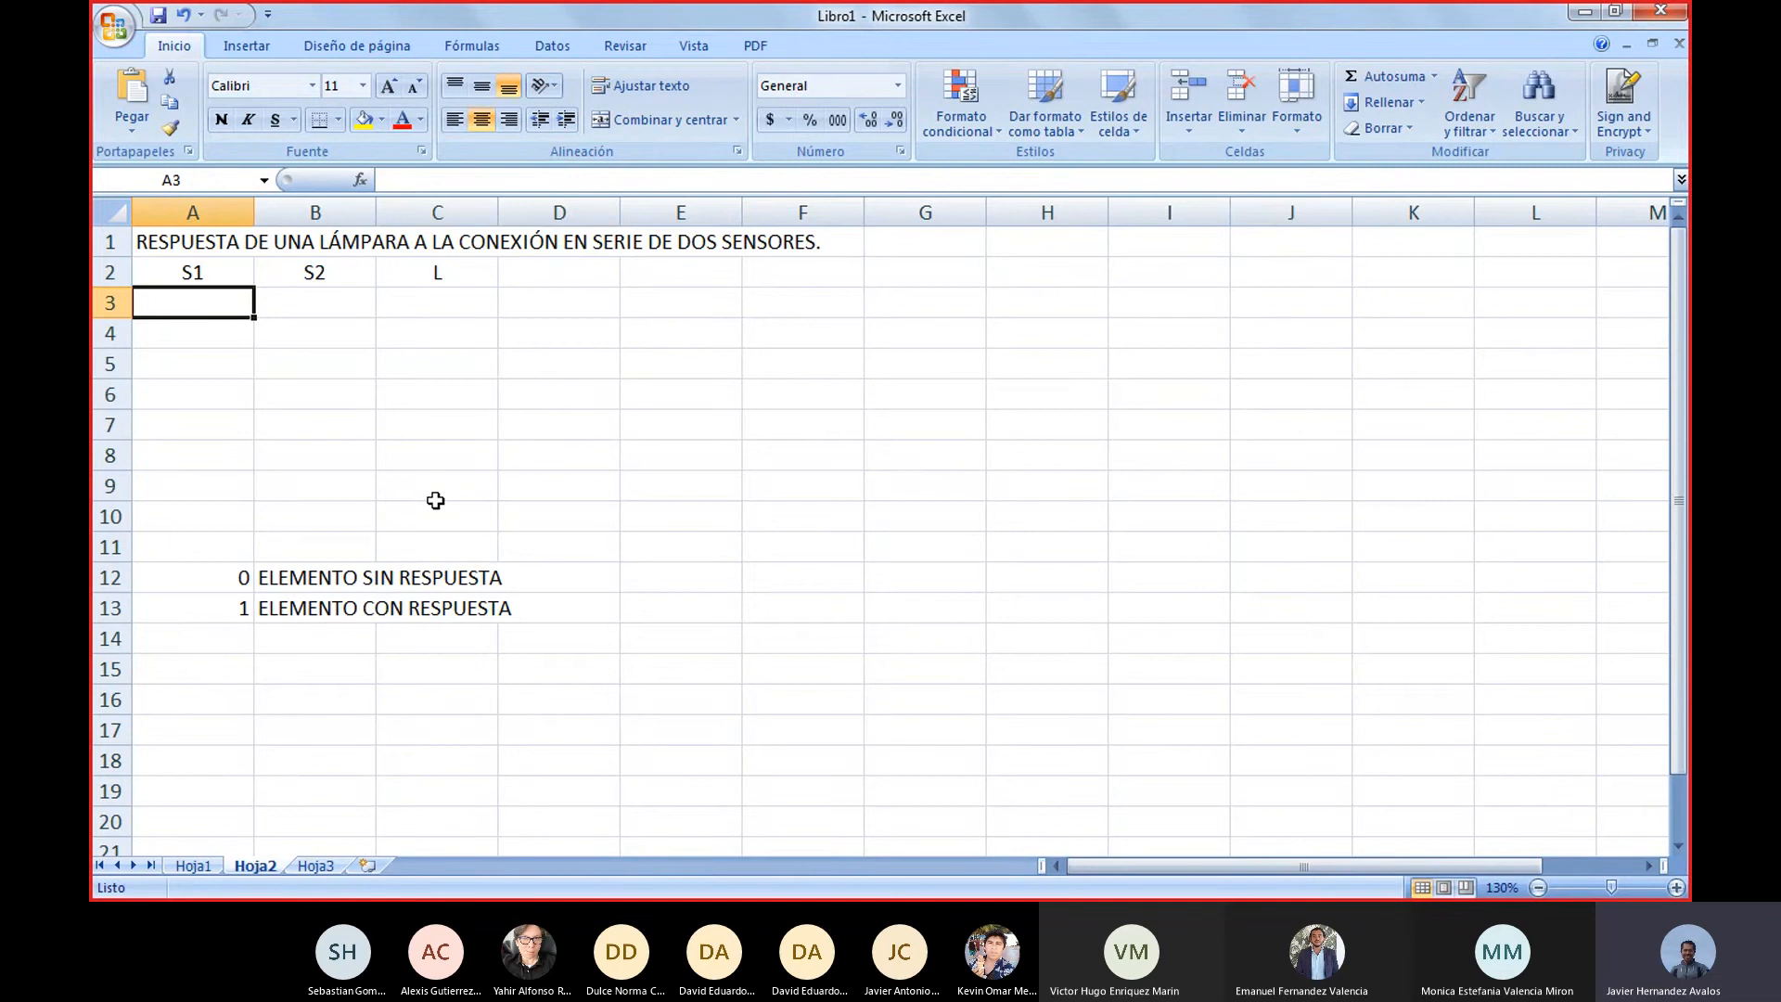
pyautogui.press('Up')
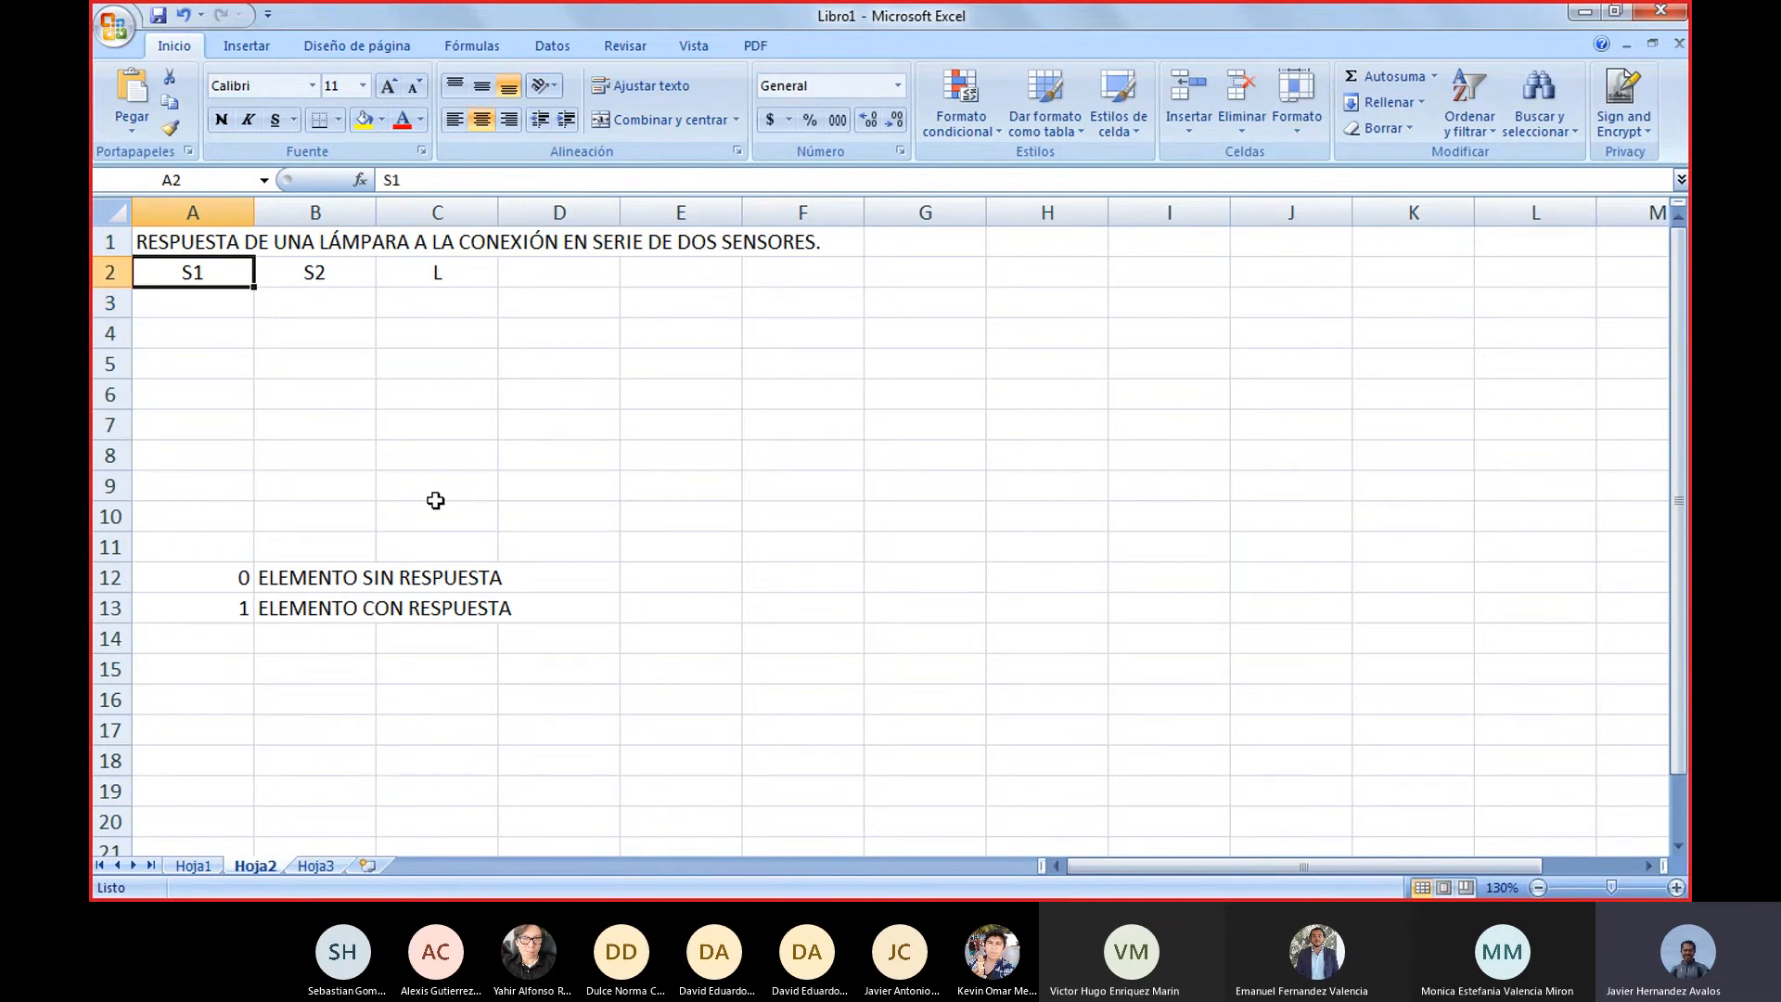
pyautogui.hotkey('shift', 'Right')
pyautogui.hotkey('shift', 'Left')
pyautogui.hotkey('shift', 'Right')
pyautogui.hotkey('shift', 'Right')
pyautogui.hotkey('shift', 'Left')
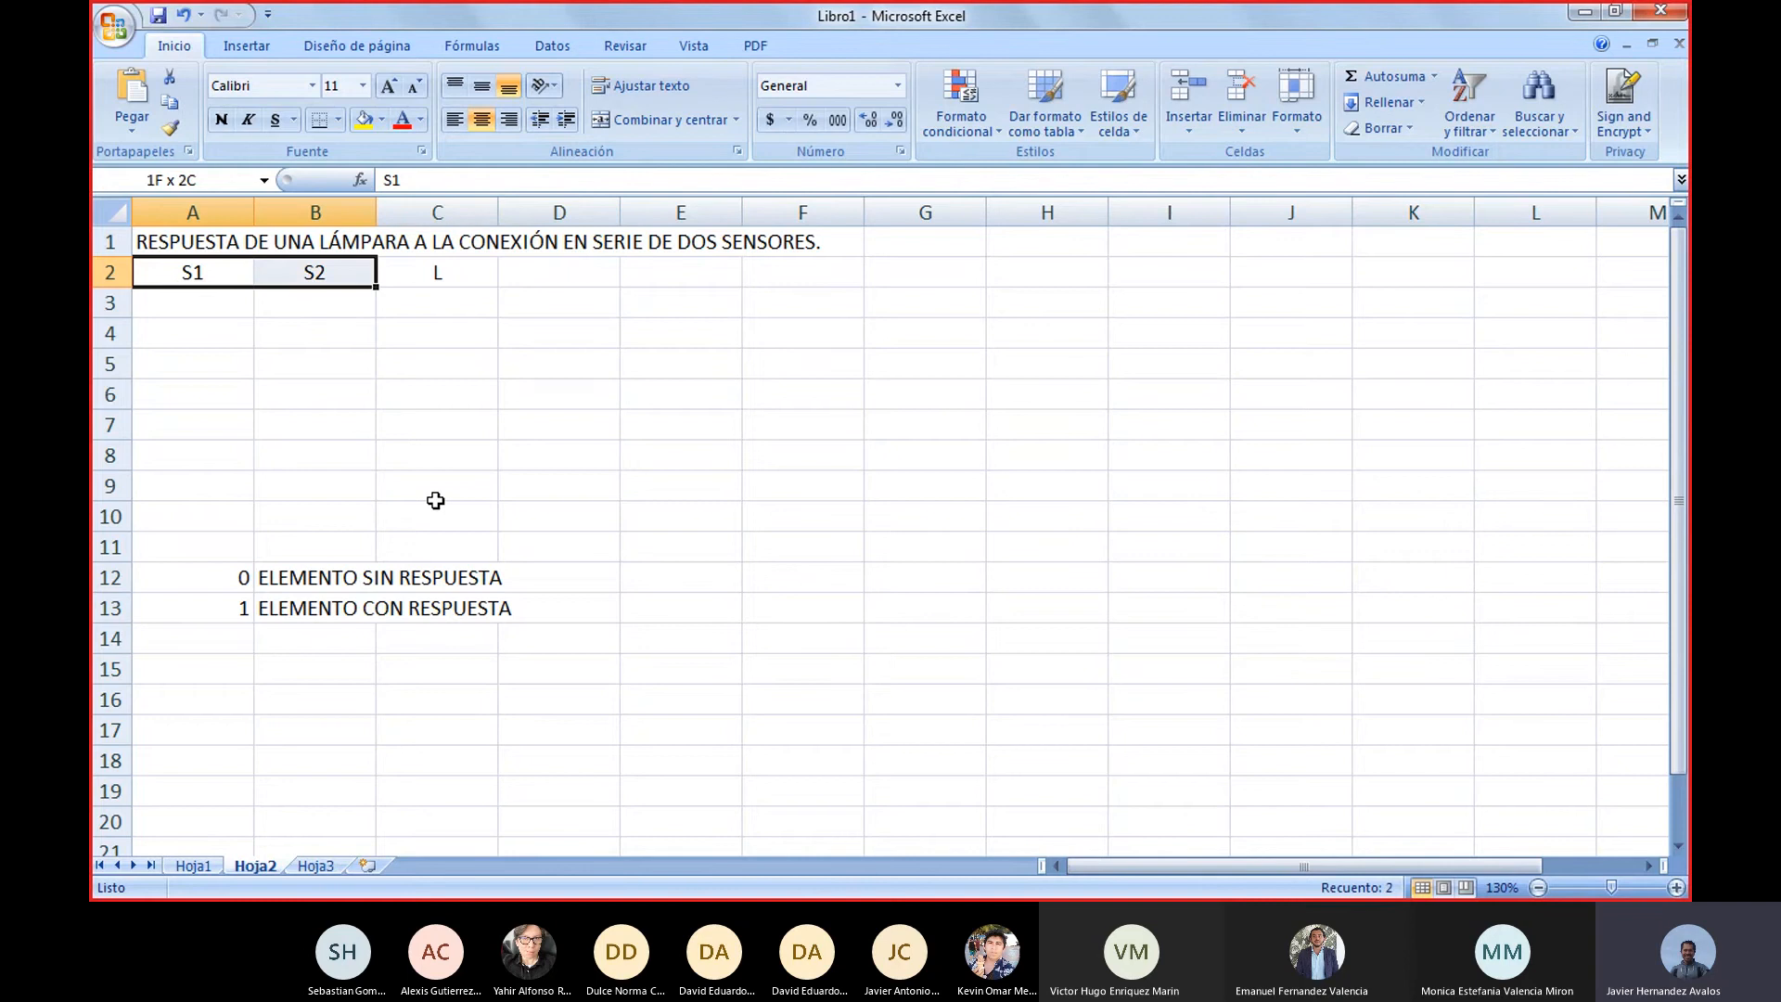
pyautogui.hotkey('shift', 'Left')
pyautogui.hotkey('shift', 'Right')
pyautogui.hotkey('shift', 'Left')
pyautogui.hotkey('shift', 'Right')
pyautogui.hotkey('shift', 'Left')
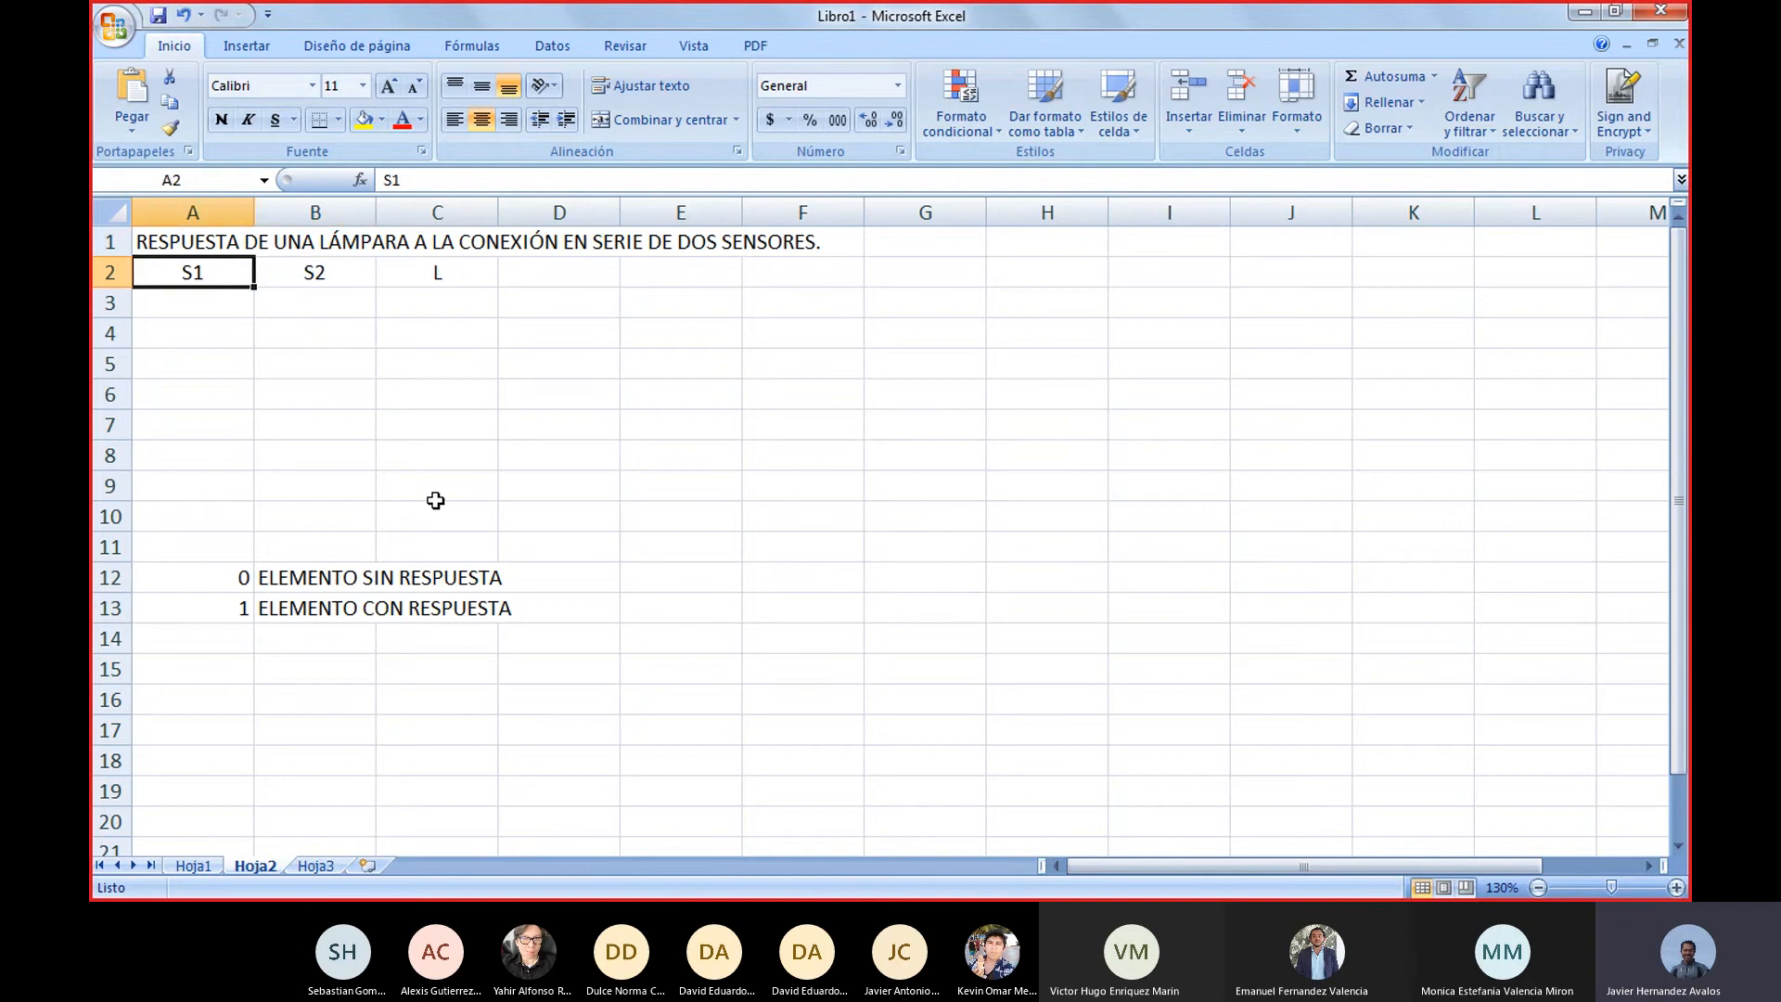
pyautogui.hotkey('shift', 'Right')
pyautogui.hotkey('shift', 'Left')
# Review the legend codes in cells A12 and A13 against the empty rows of the S1 column
pyautogui.press('Down')
pyautogui.press('Down')
pyautogui.press('Down')
pyautogui.press('Down')
pyautogui.press('Down')
pyautogui.press('Down')
pyautogui.press('Down')
pyautogui.press('Down')
pyautogui.press('Down')
pyautogui.press('Down')
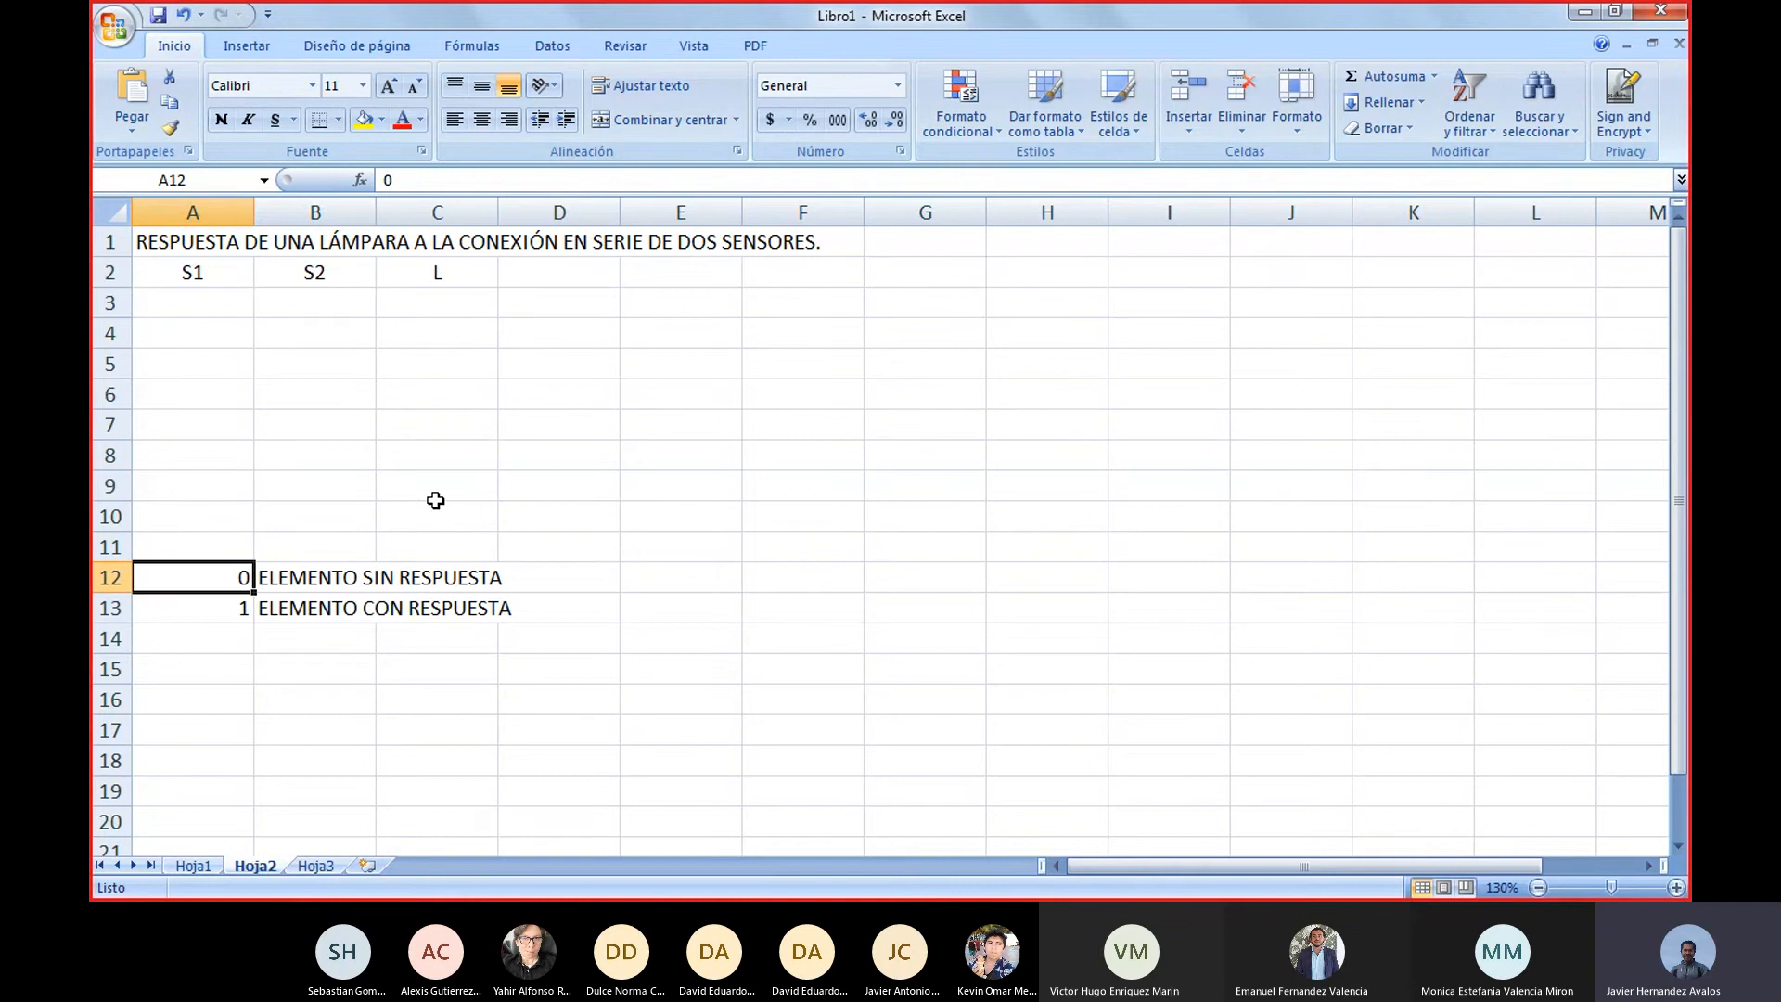
pyautogui.hotkey('shift', 'Down')
pyautogui.press('Down')
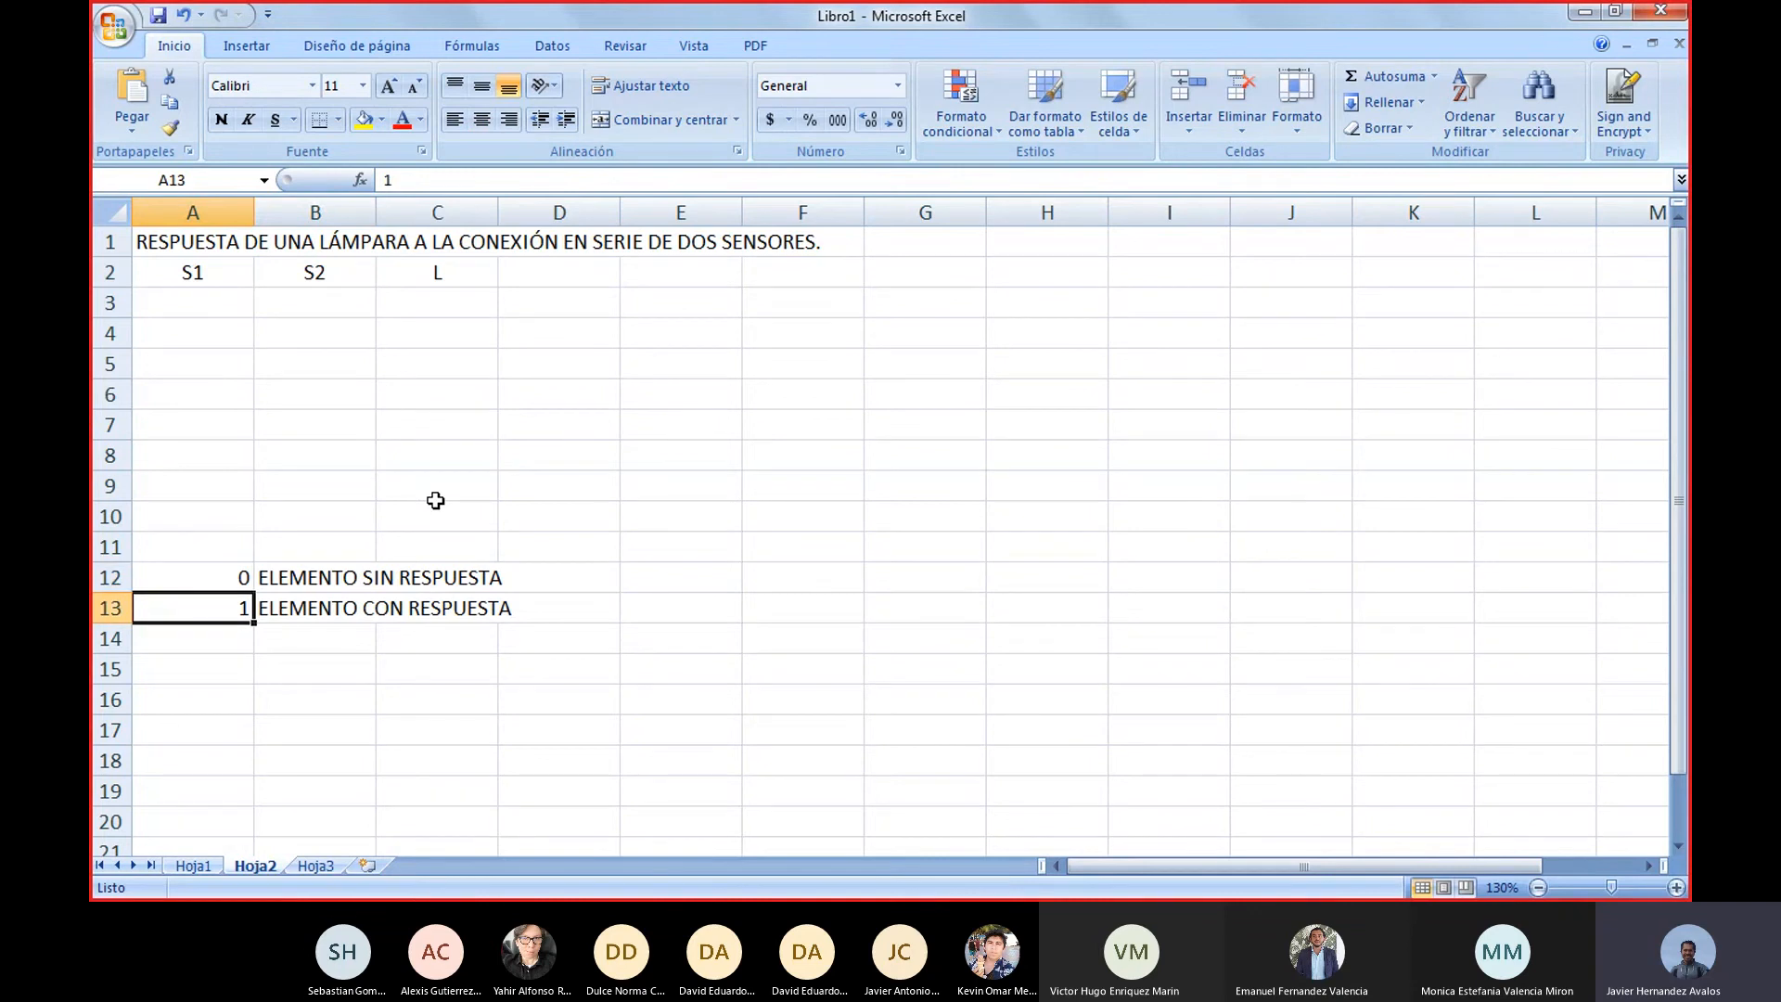
pyautogui.press('Up')
pyautogui.press('Up')
pyautogui.press('Up')
pyautogui.press('Up')
pyautogui.press('Up')
pyautogui.press('Up')
pyautogui.press('Up')
pyautogui.press('Up')
pyautogui.press('Up')
pyautogui.press('Up')
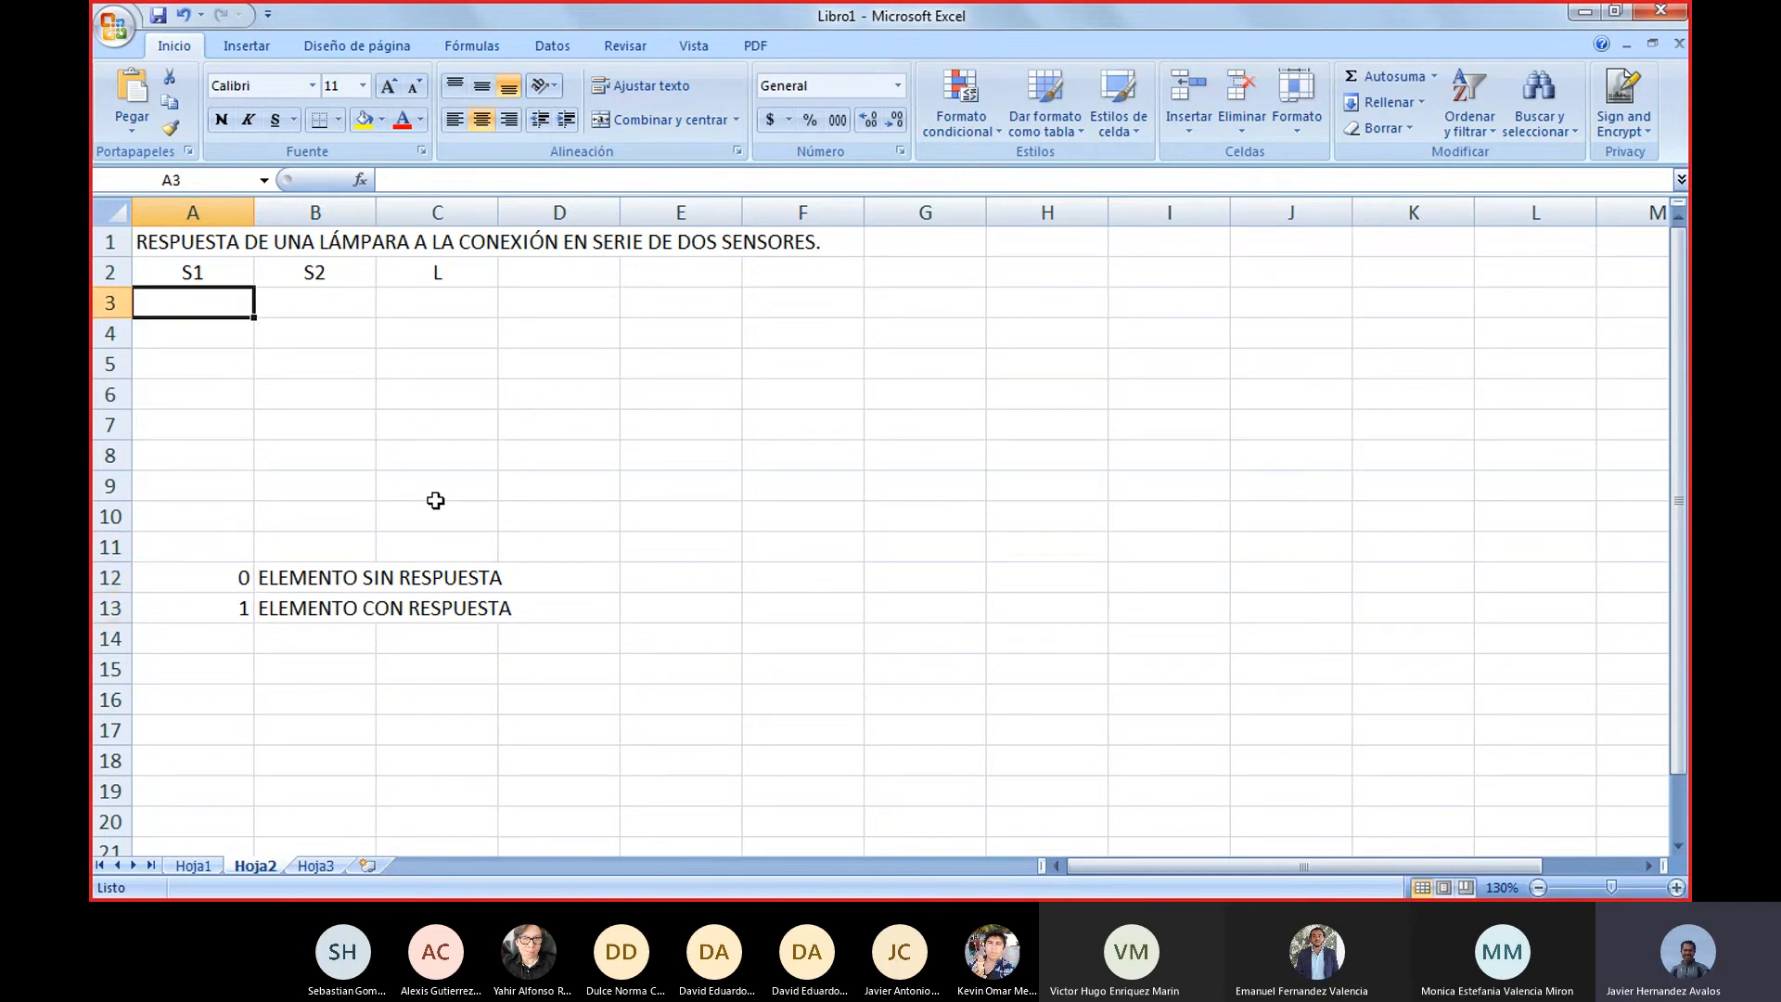
pyautogui.press('Down')
pyautogui.press('Down')
pyautogui.press('Down')
pyautogui.press('Down')
pyautogui.press('Down')
pyautogui.press('Down')
pyautogui.press('Down')
pyautogui.press('Down')
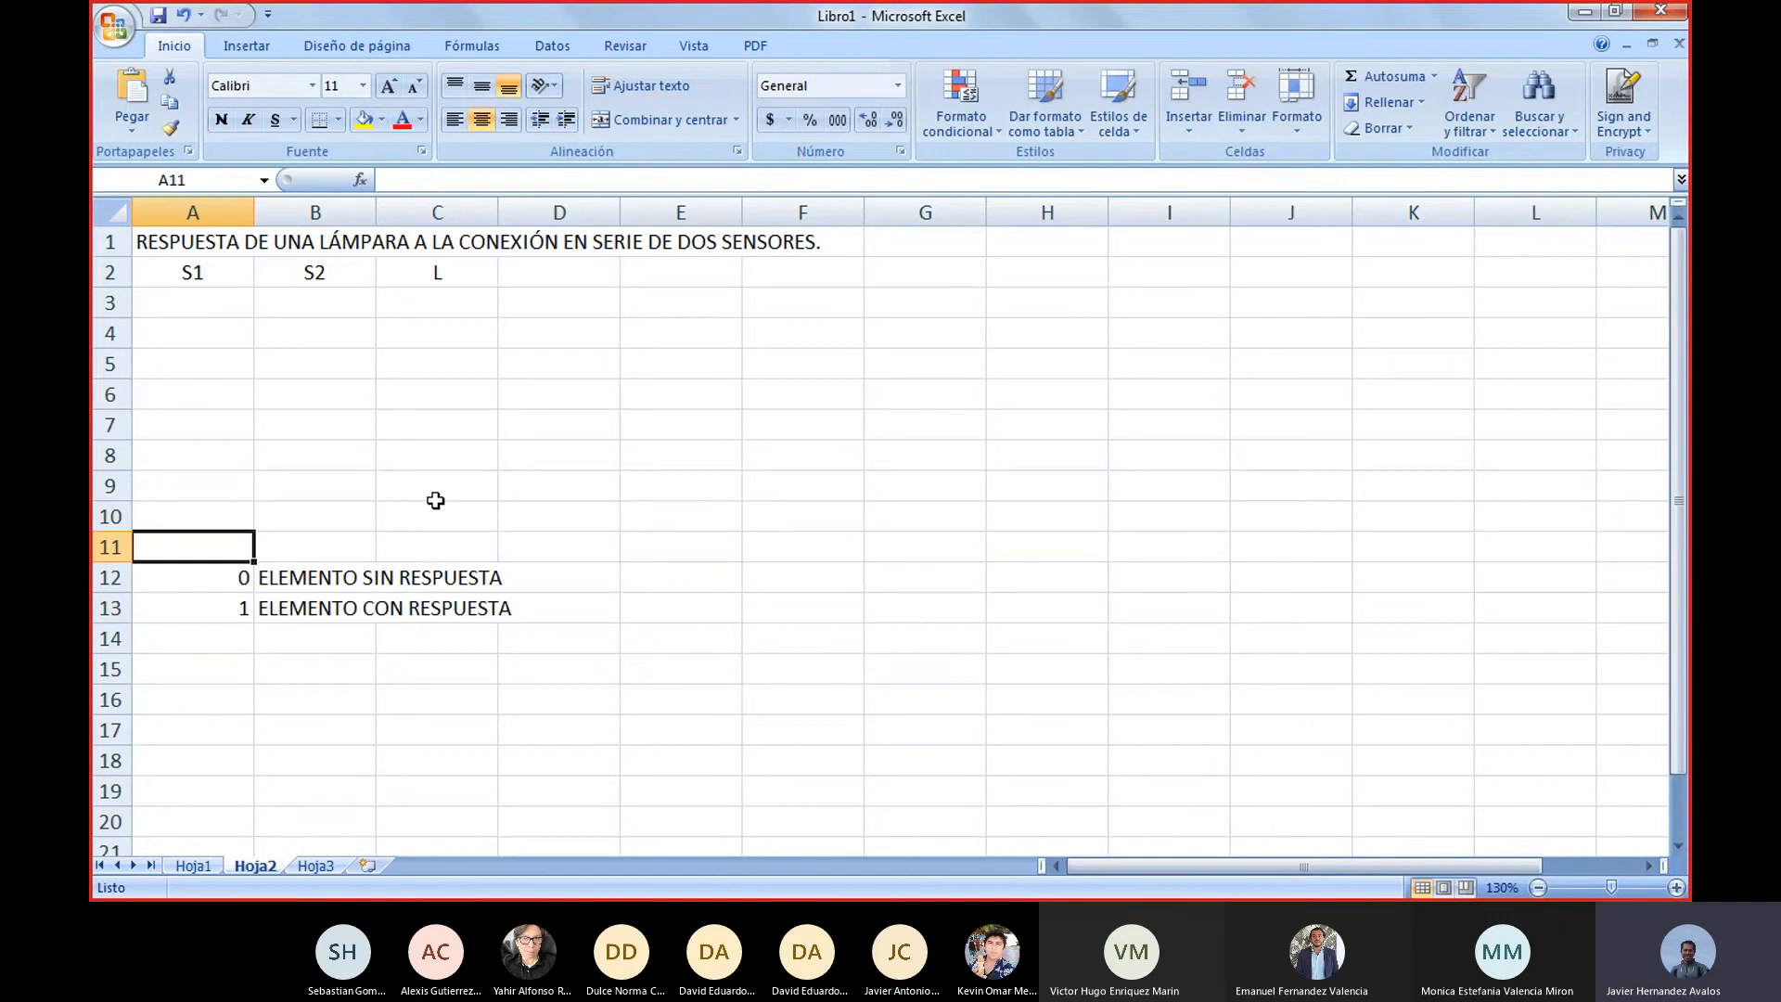
pyautogui.press('Up')
pyautogui.press('Down')
# Enter the note "2^2 POSIBLES ESTADOS" in cell G1, beside the title
pyautogui.press('Right')
pyautogui.press('Up')
pyautogui.press('Up')
pyautogui.press('Up')
pyautogui.press('Up')
pyautogui.press('Up')
pyautogui.press('Up')
pyautogui.press('Up')
pyautogui.press('Up')
pyautogui.press('Up')
pyautogui.press('Up')
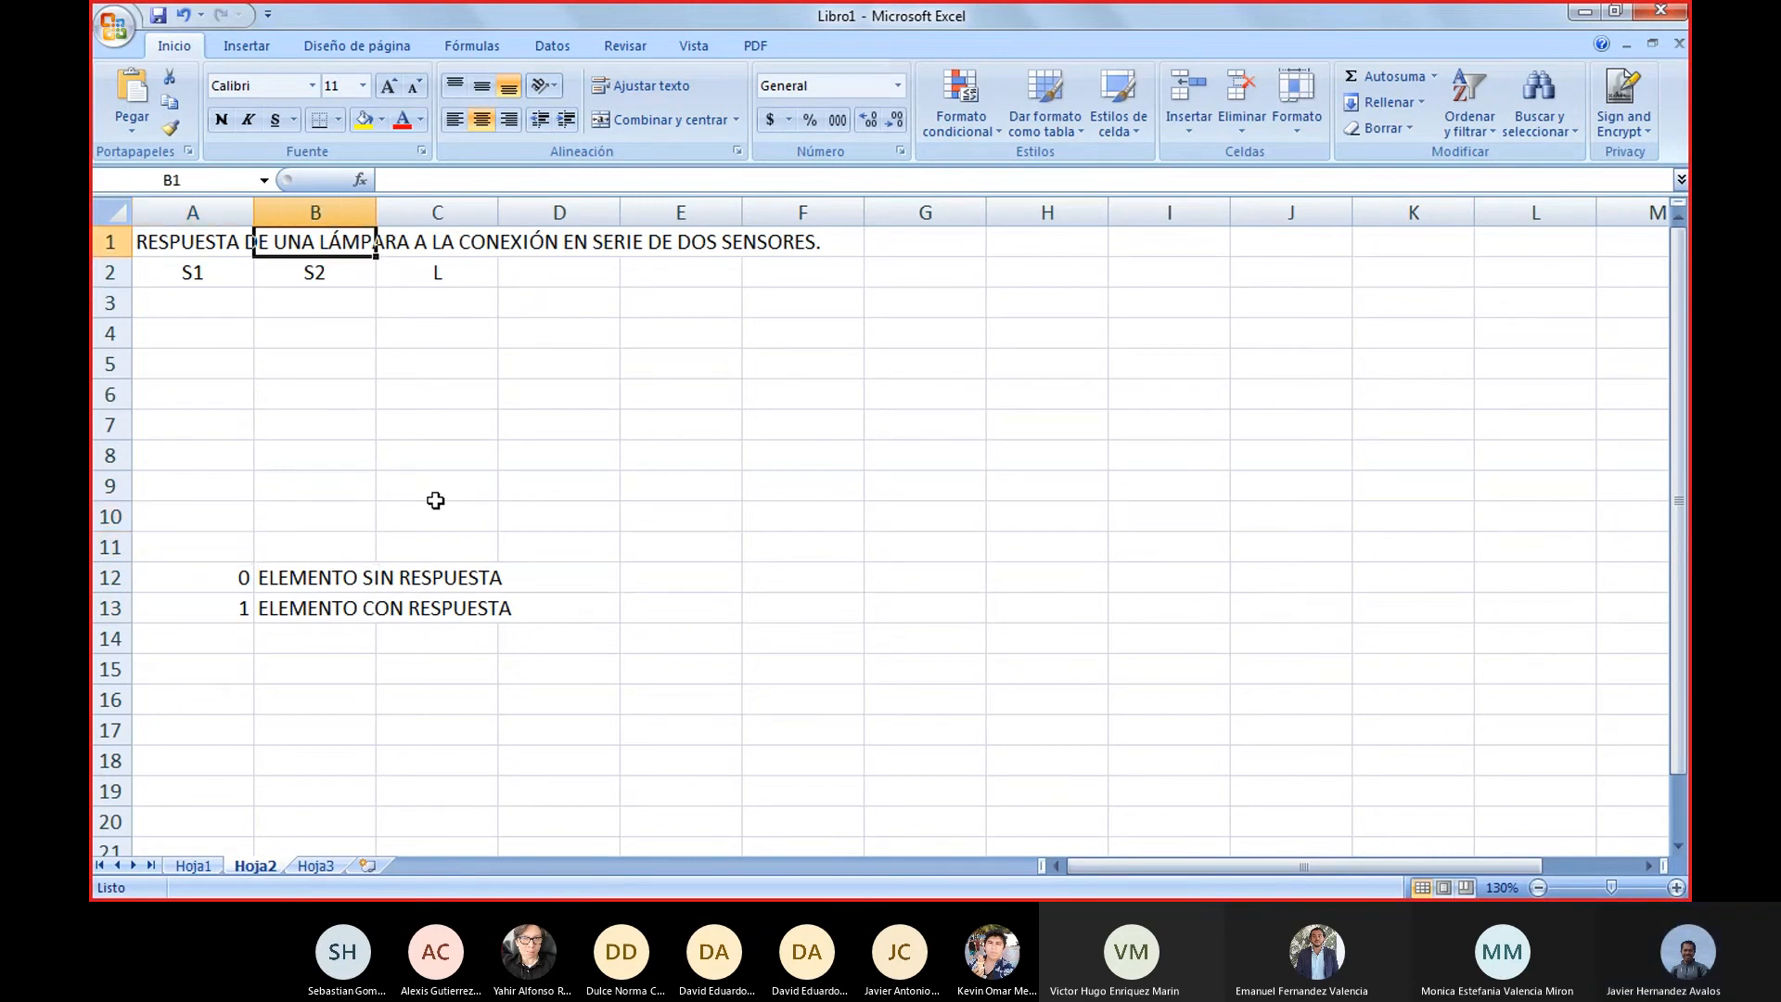
pyautogui.press('Right')
pyautogui.press('Right')
pyautogui.press('Right')
pyautogui.press('Right')
pyautogui.press('Right')
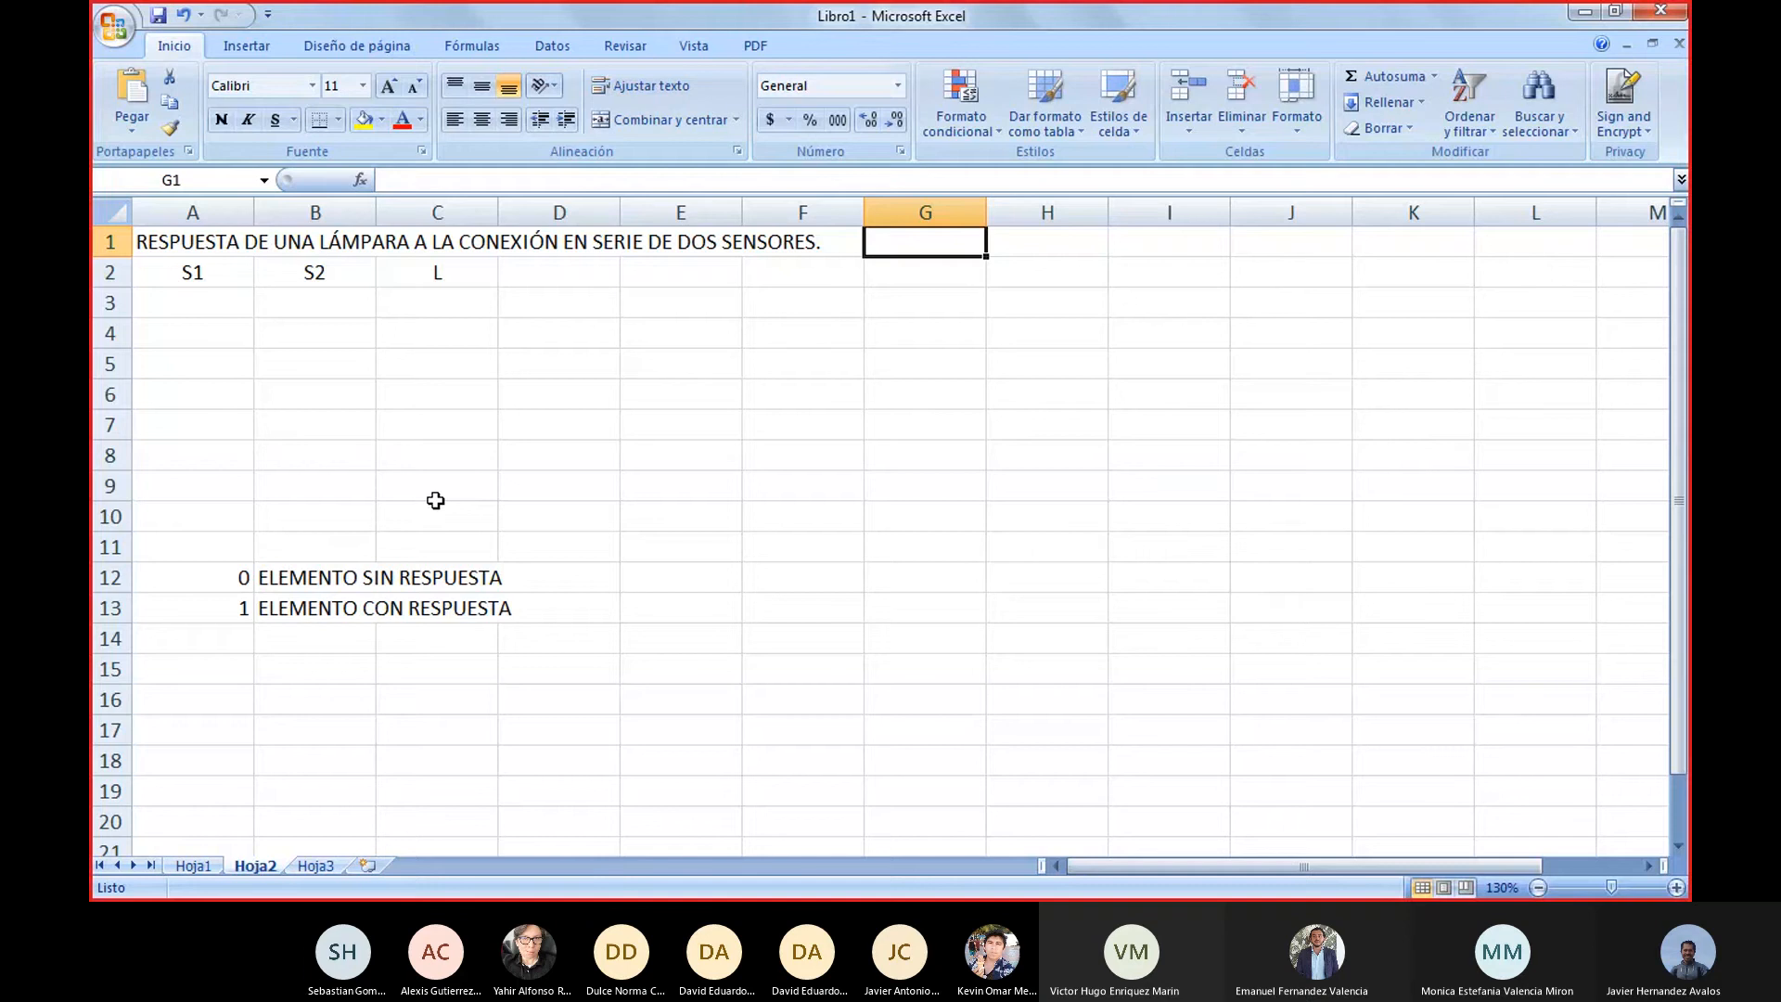
pyautogui.write('2')
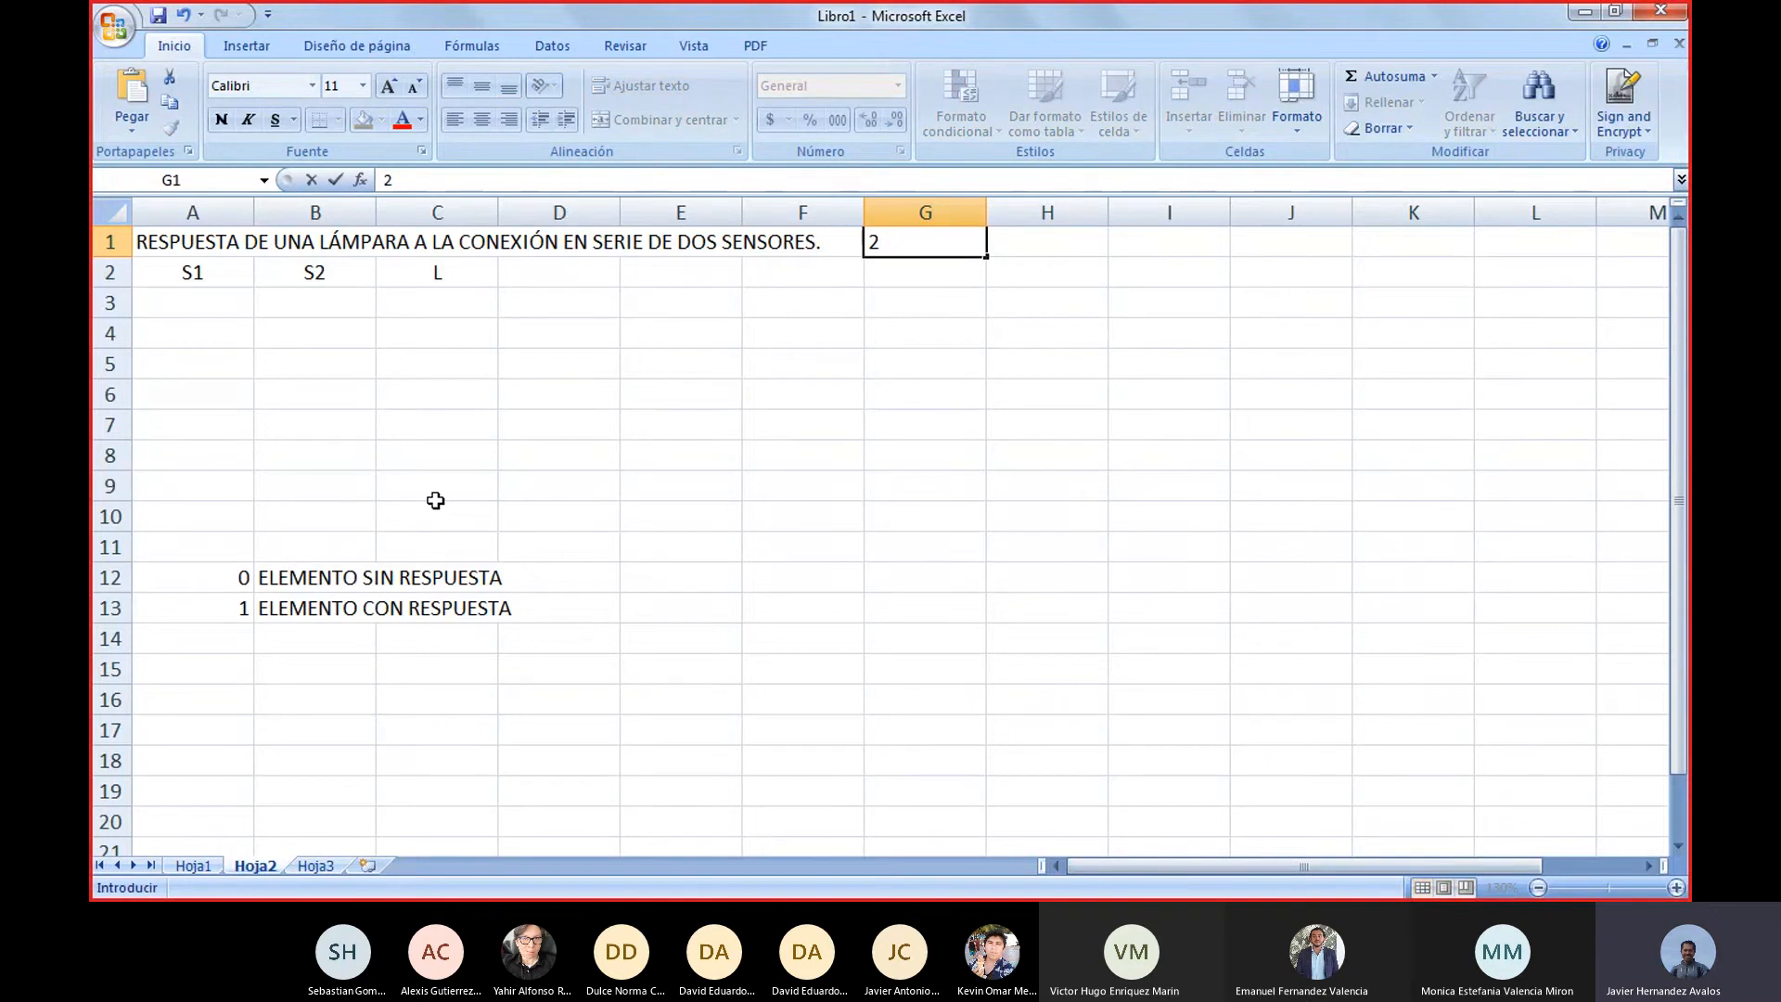
pyautogui.write('^2 POSIBLES ESTADOS')
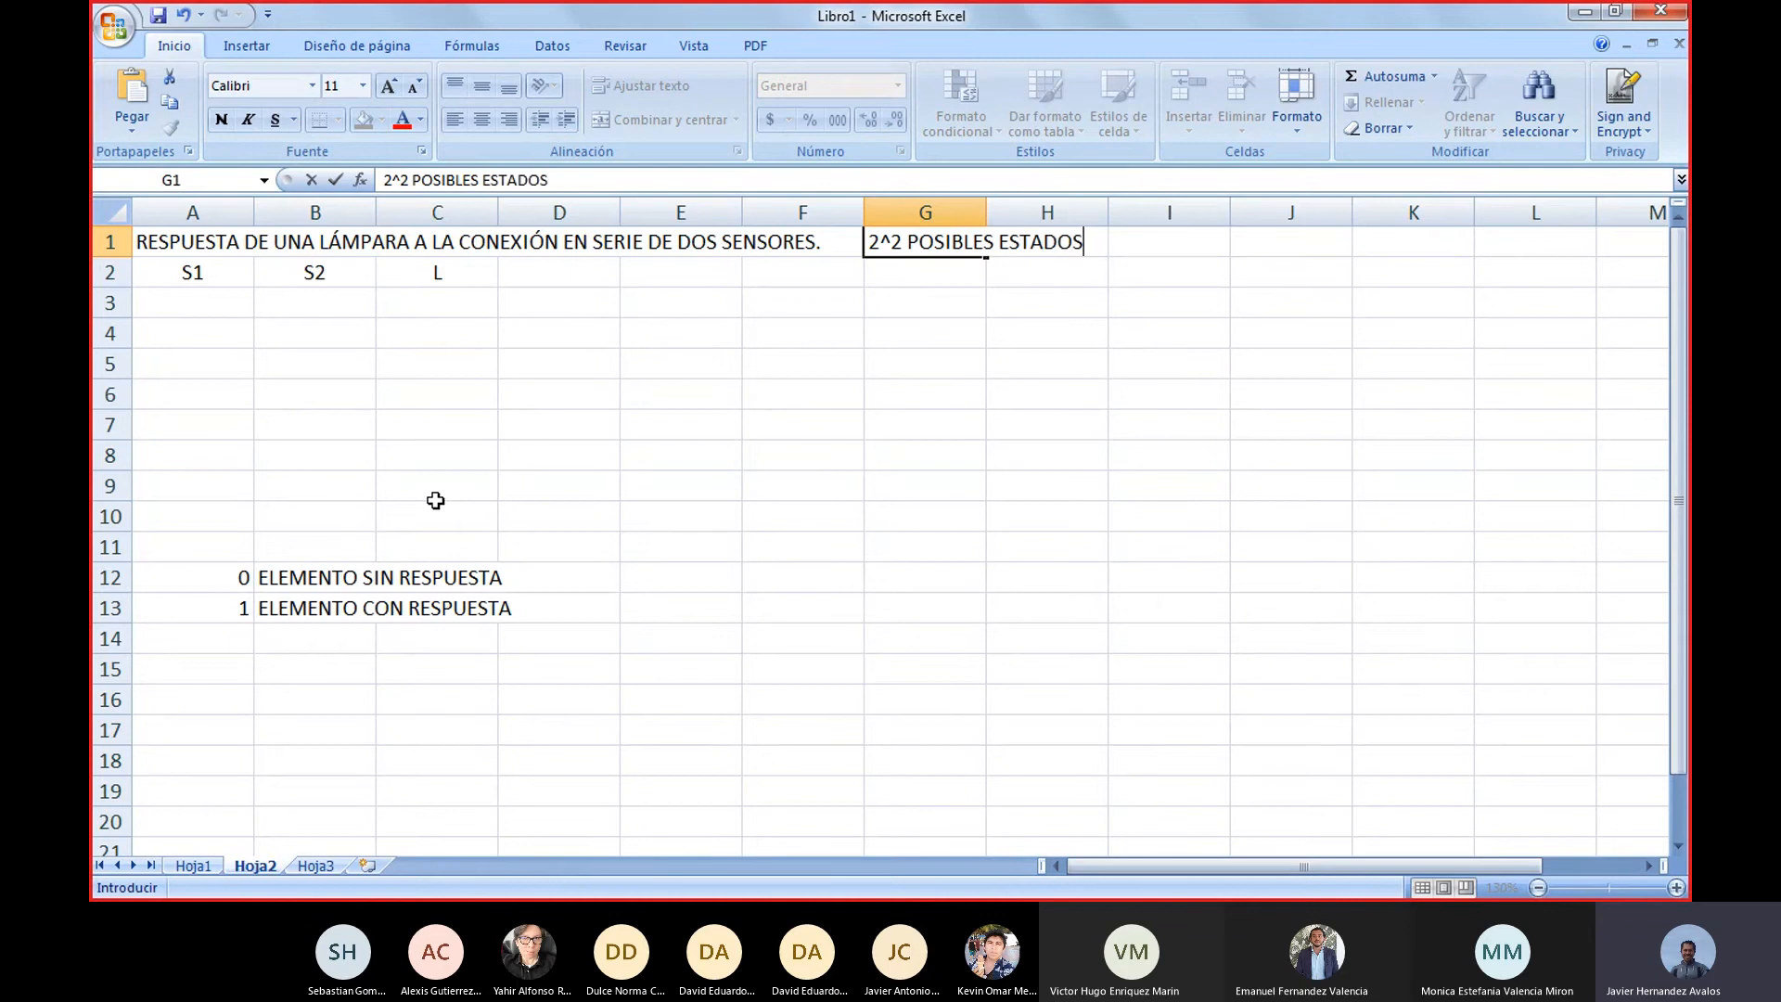
pyautogui.press('Return')
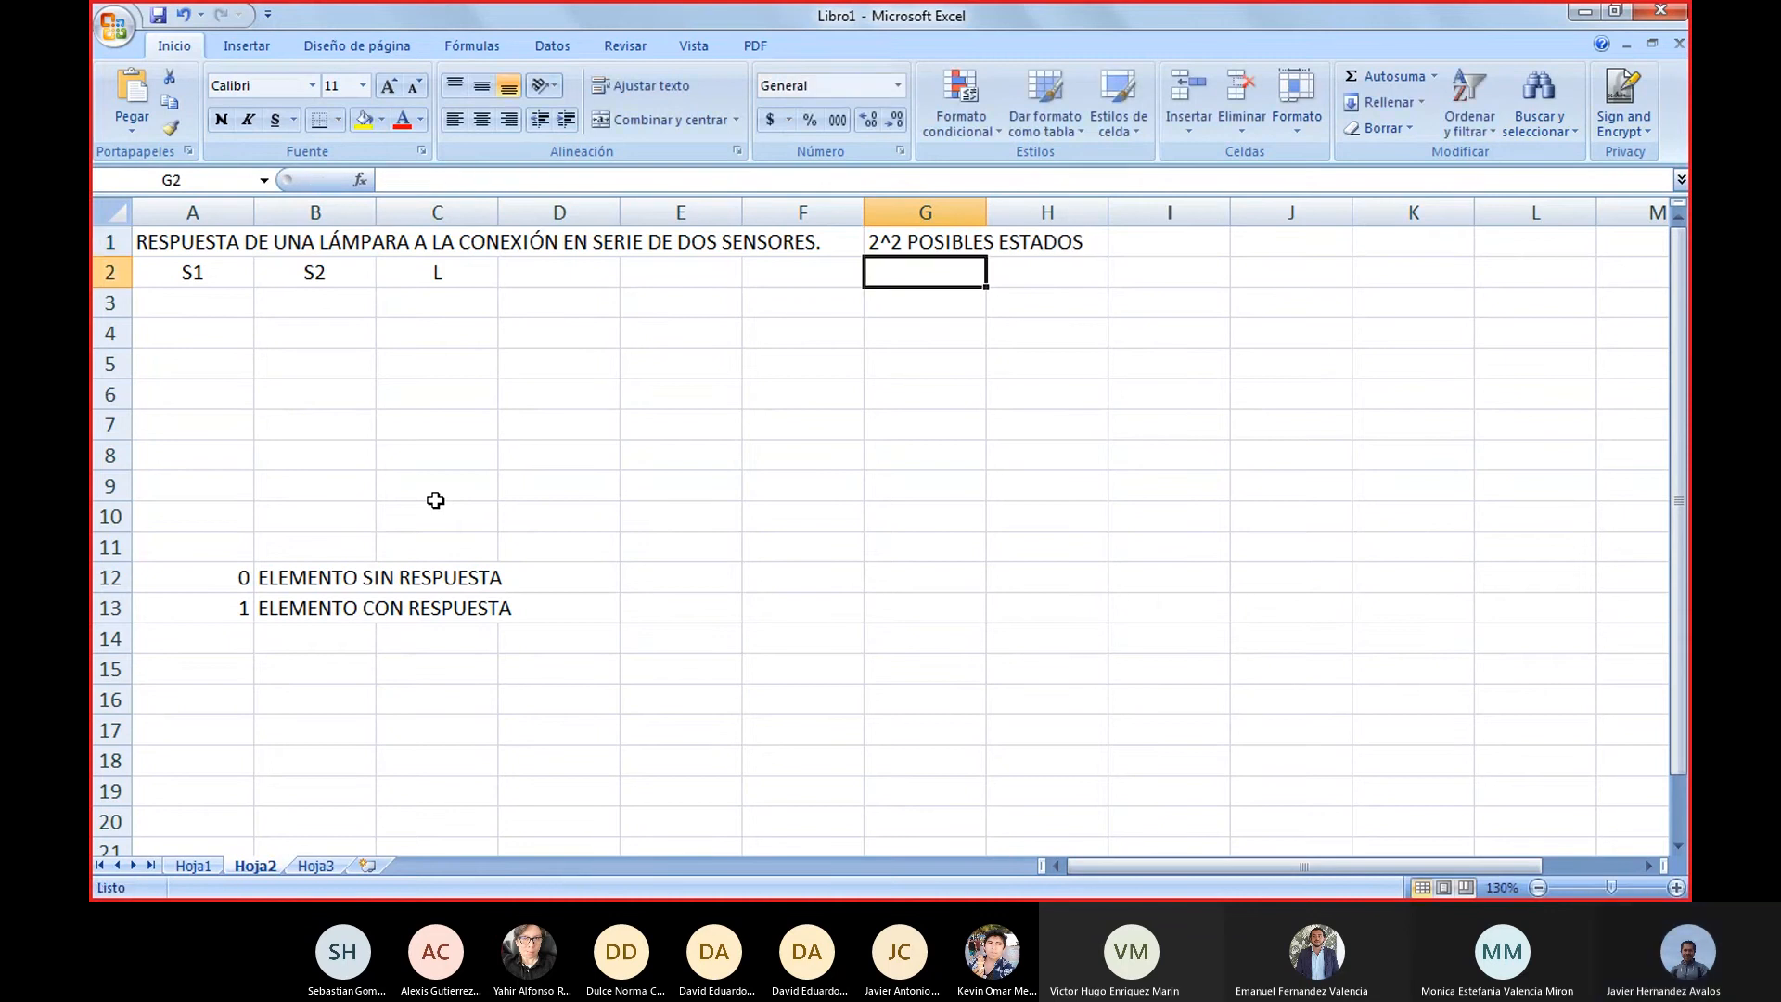
# Fill the S1 column with the values 0, 0, 1 and 1 in cells A3 to A6
pyautogui.press('Left')
pyautogui.press('Left')
pyautogui.press('Left')
pyautogui.press('Left')
pyautogui.press('Left')
pyautogui.press('Left')
pyautogui.press('Down')
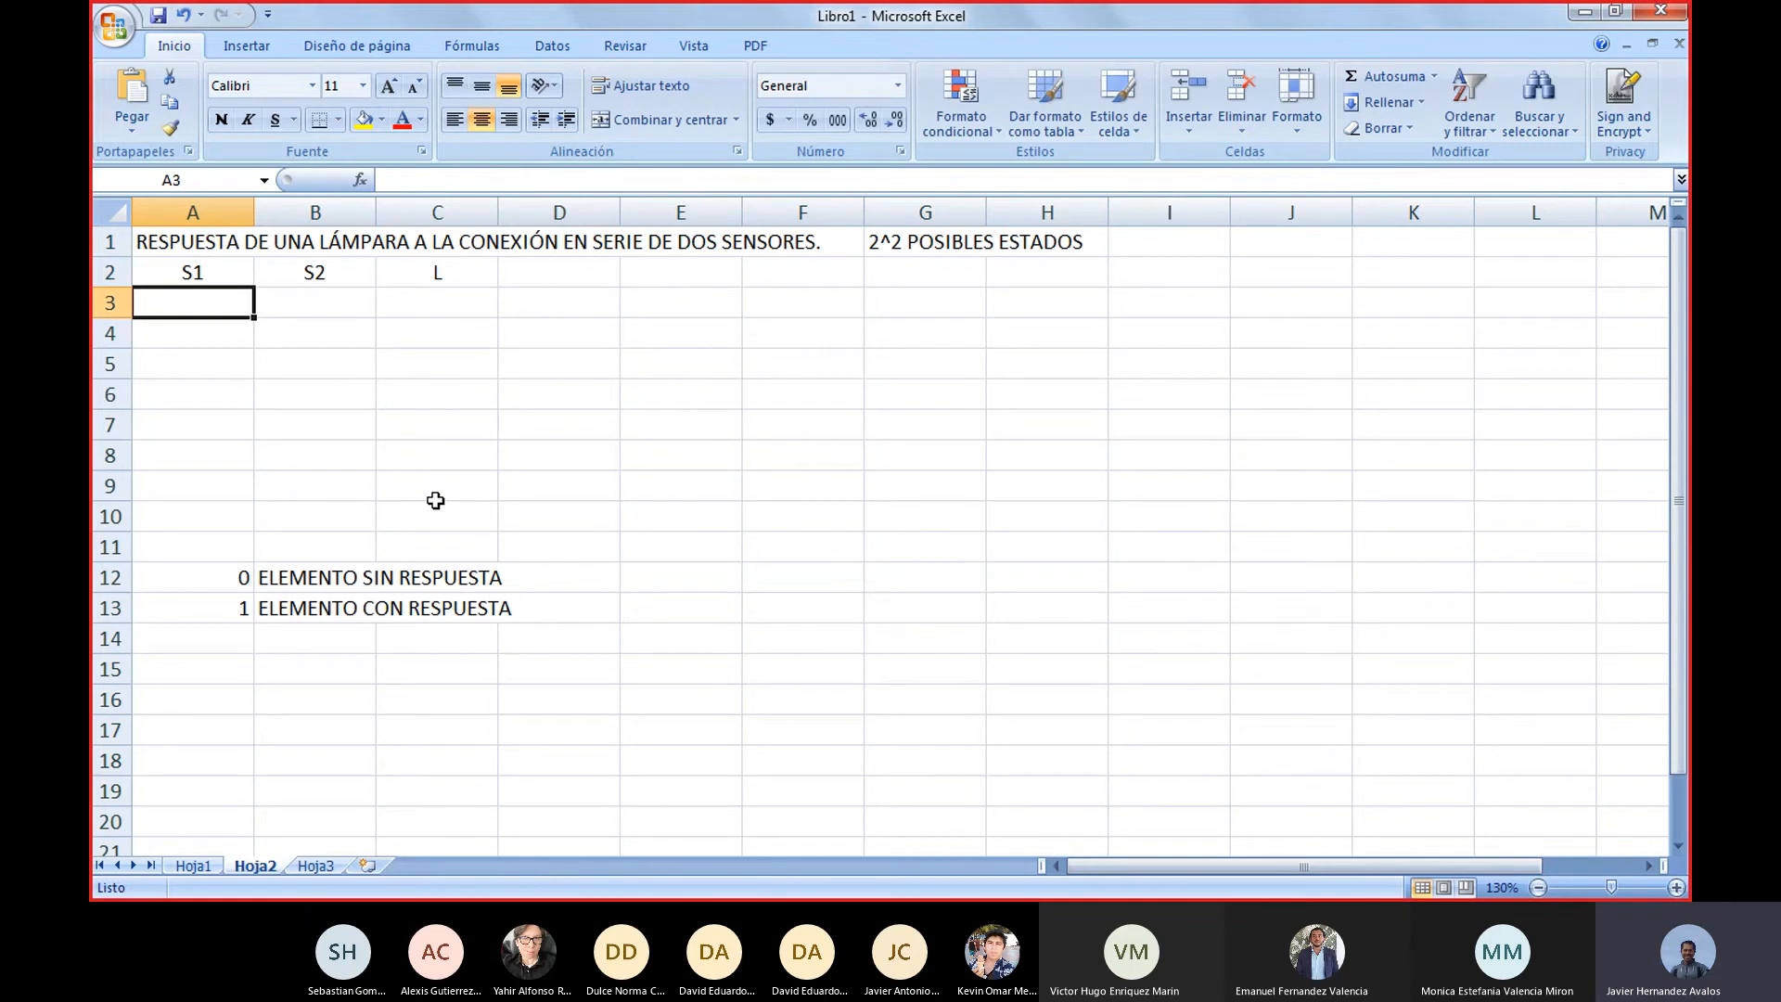
pyautogui.write('0')
pyautogui.press('Return')
pyautogui.write('0')
pyautogui.press('Return')
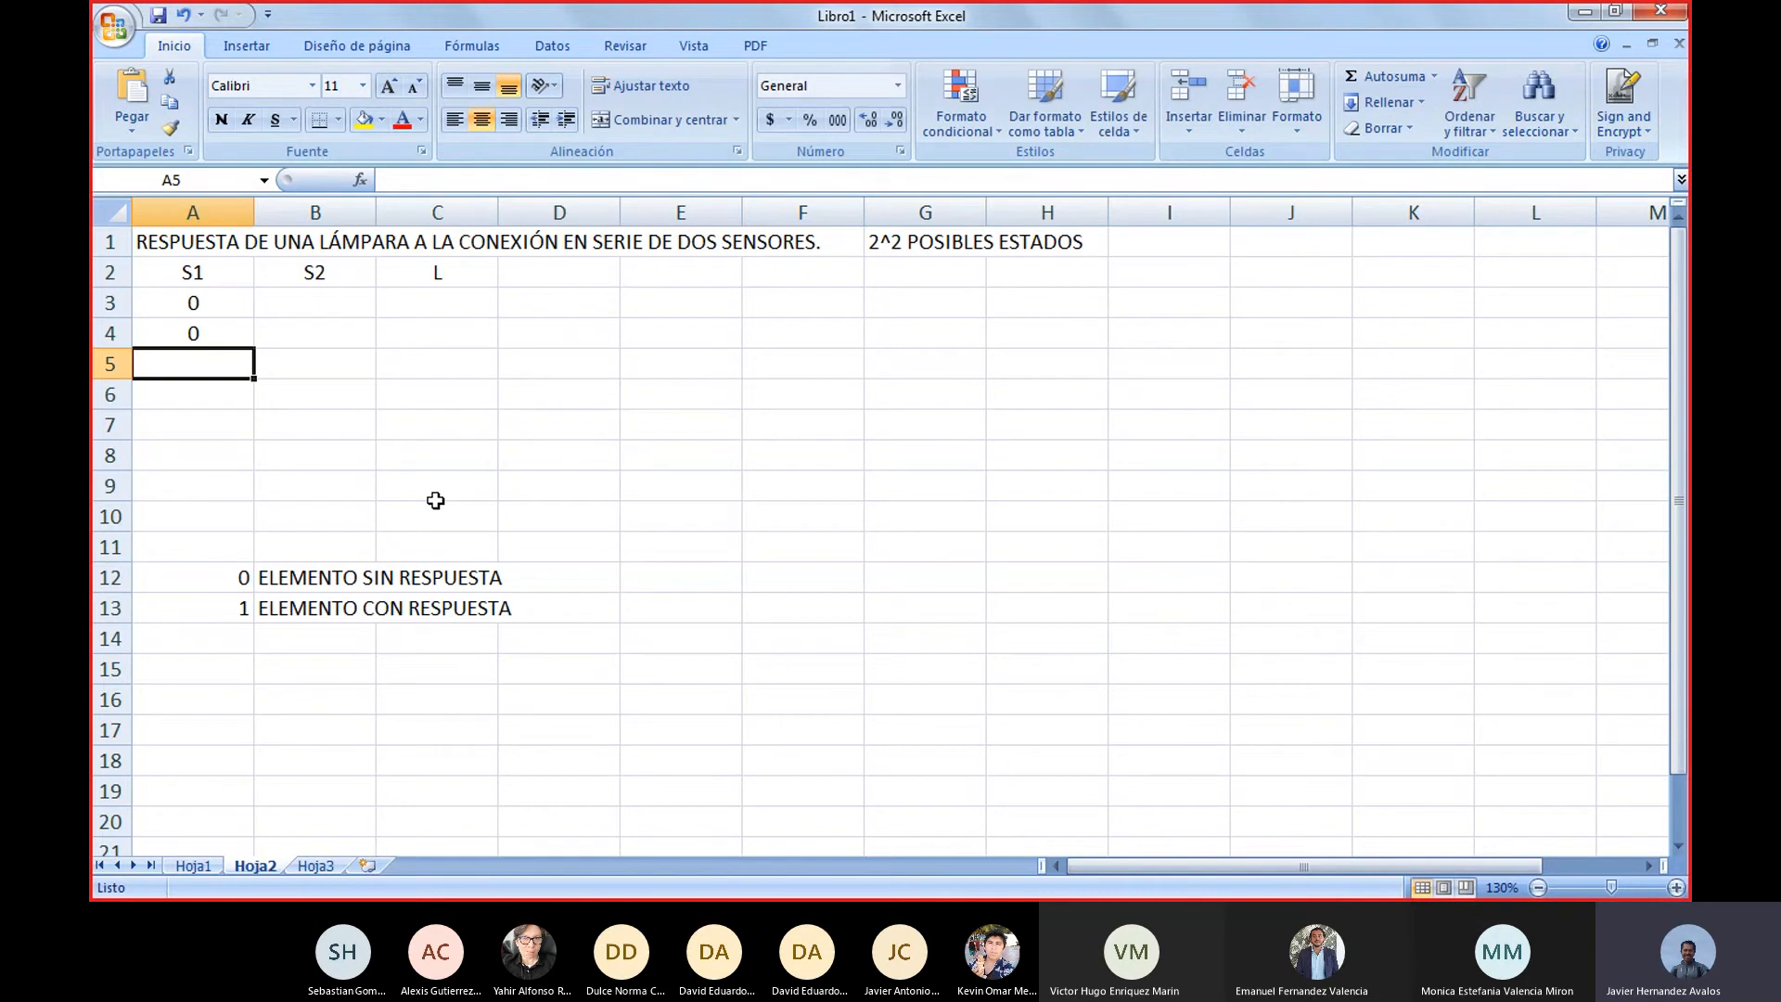
pyautogui.write('1')
pyautogui.press('Return')
pyautogui.write('1')
pyautogui.press('Return')
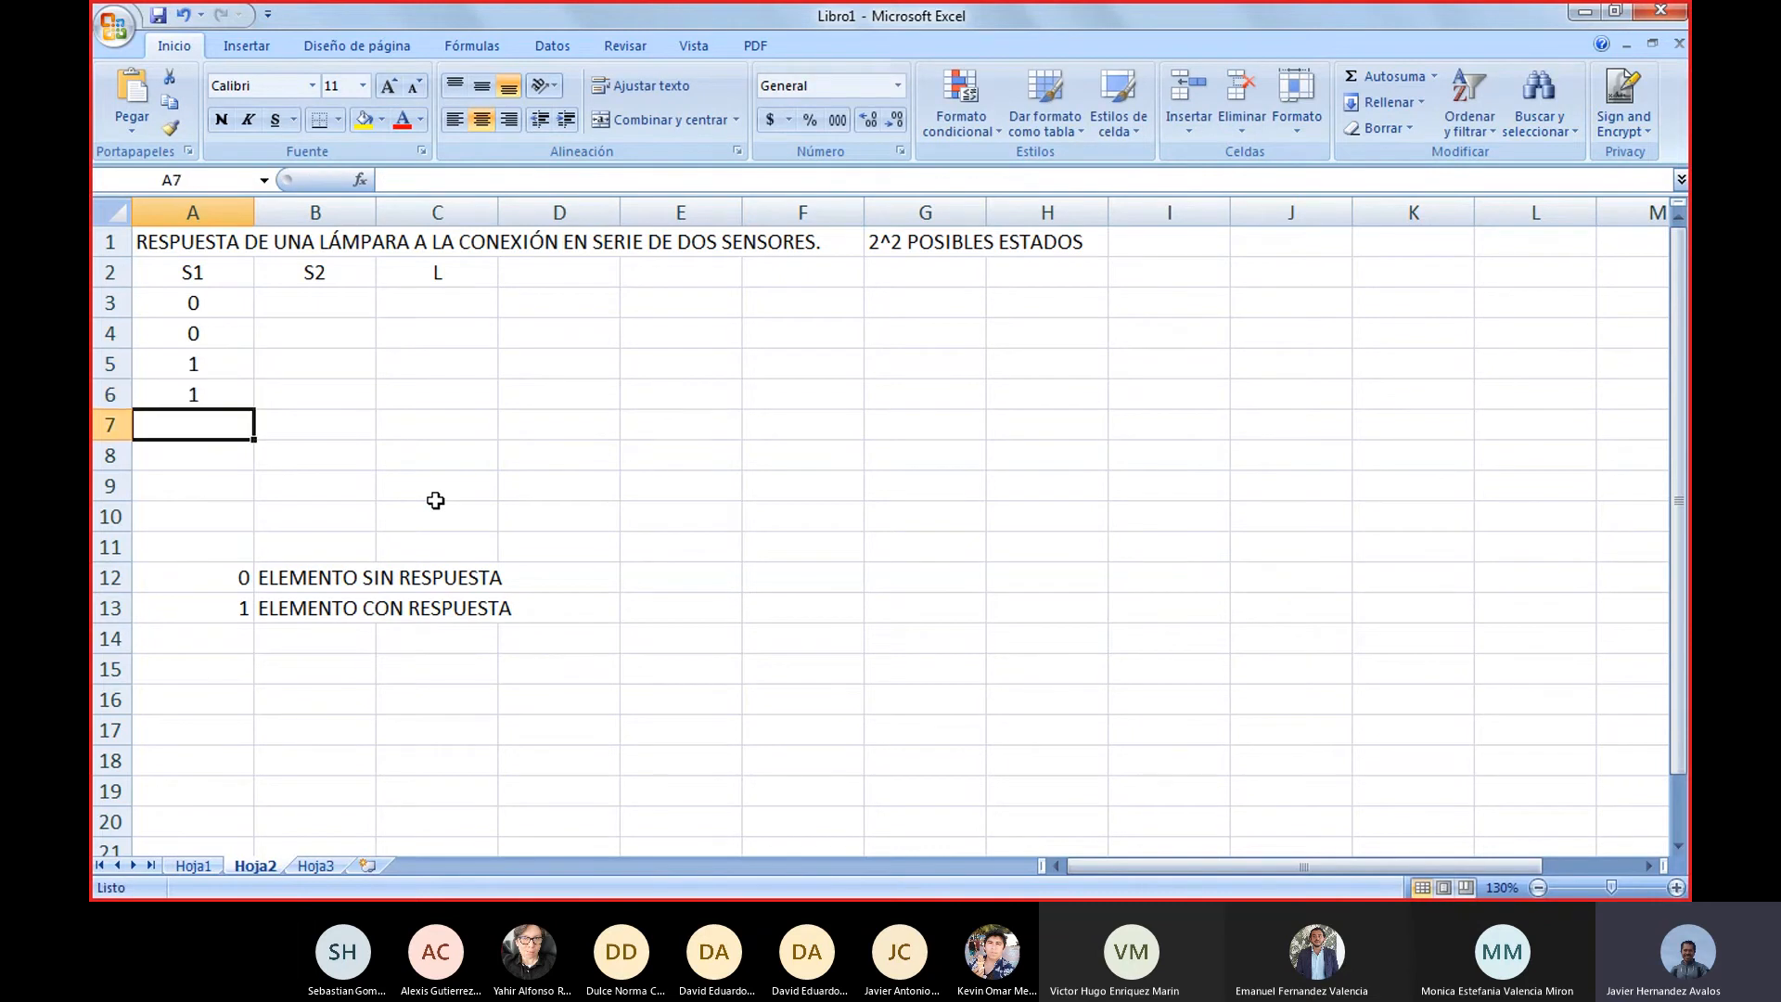
# Fill the S2 column with the values 0, 1, 0 and 1 in cells B3 to B6
pyautogui.press('Up')
pyautogui.press('Up')
pyautogui.press('Up')
pyautogui.press('Up')
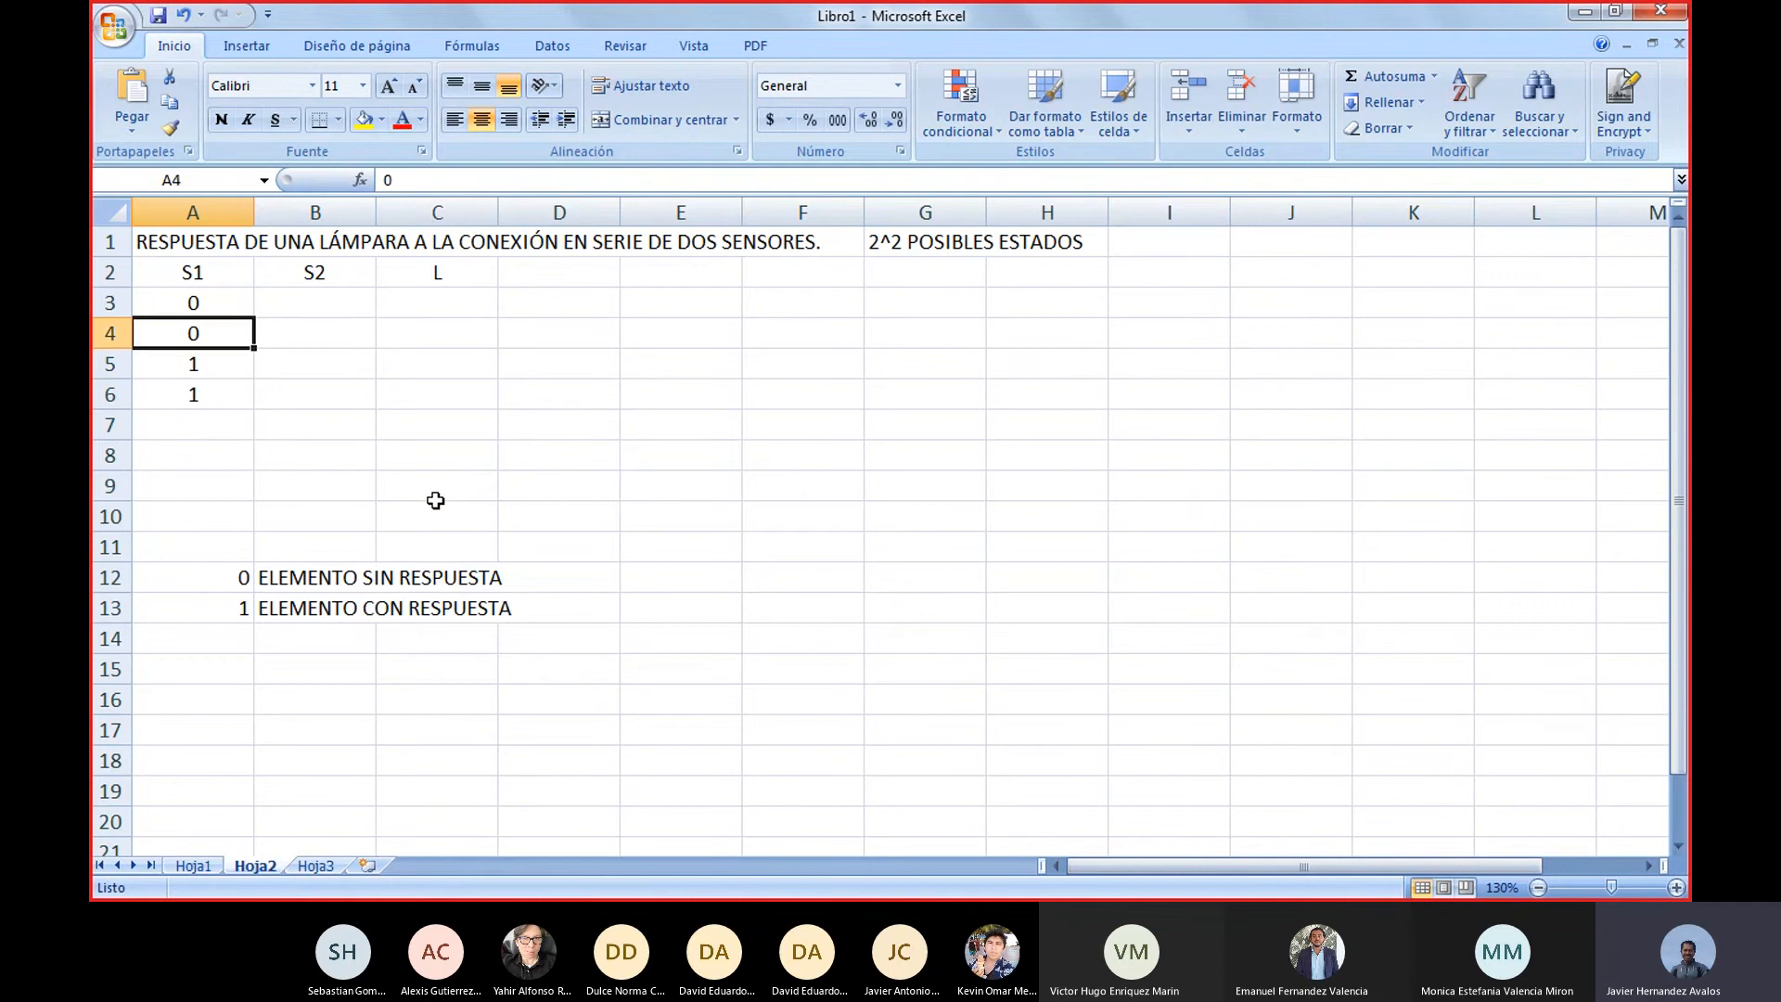
pyautogui.press('Right')
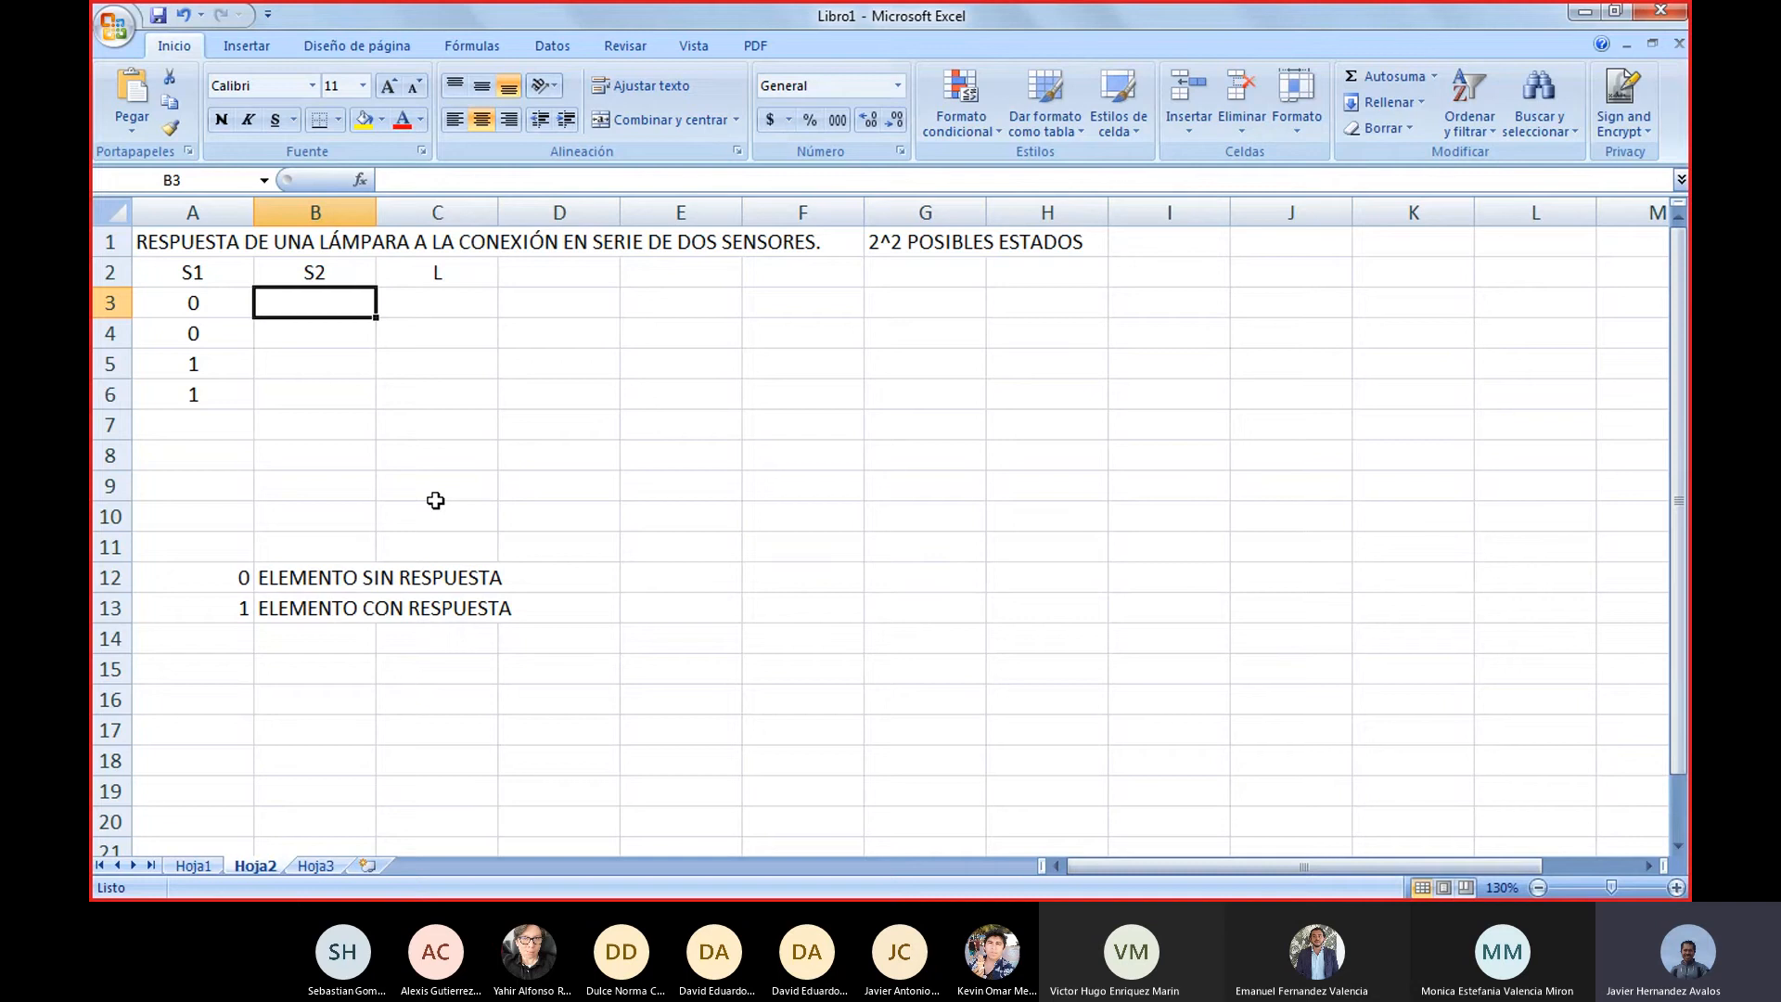
pyautogui.write('0')
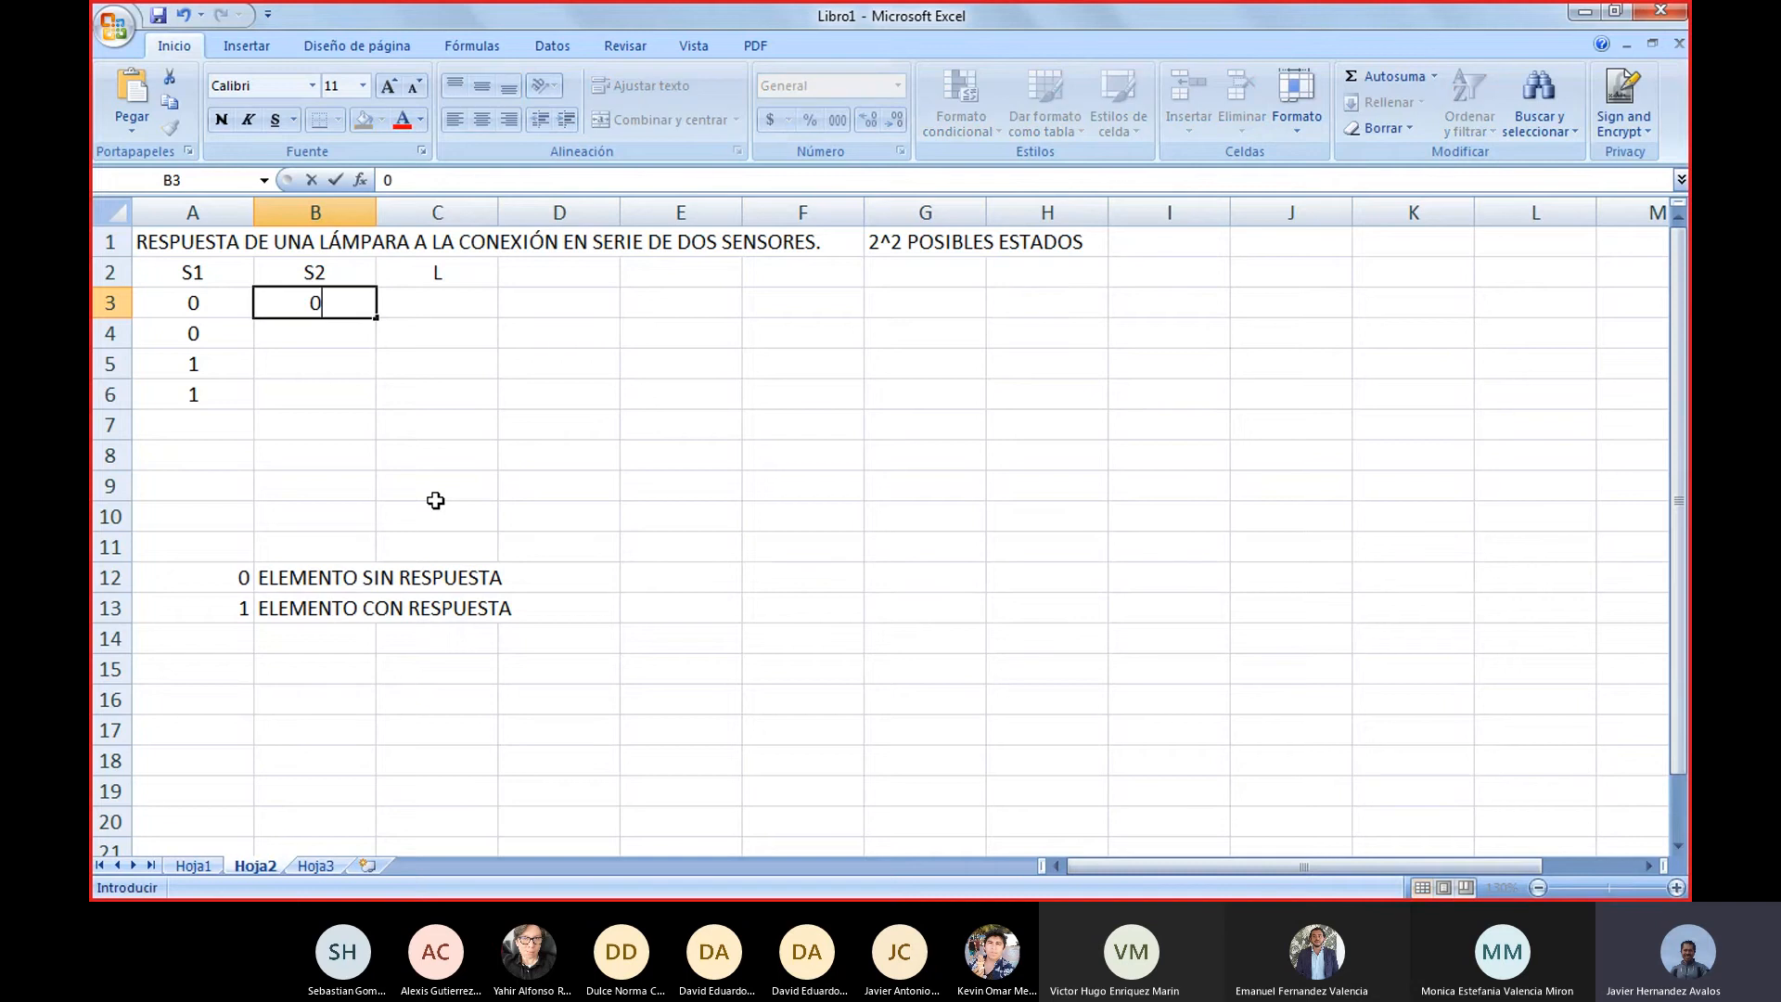
pyautogui.press('Return')
pyautogui.write('1')
pyautogui.press('Return')
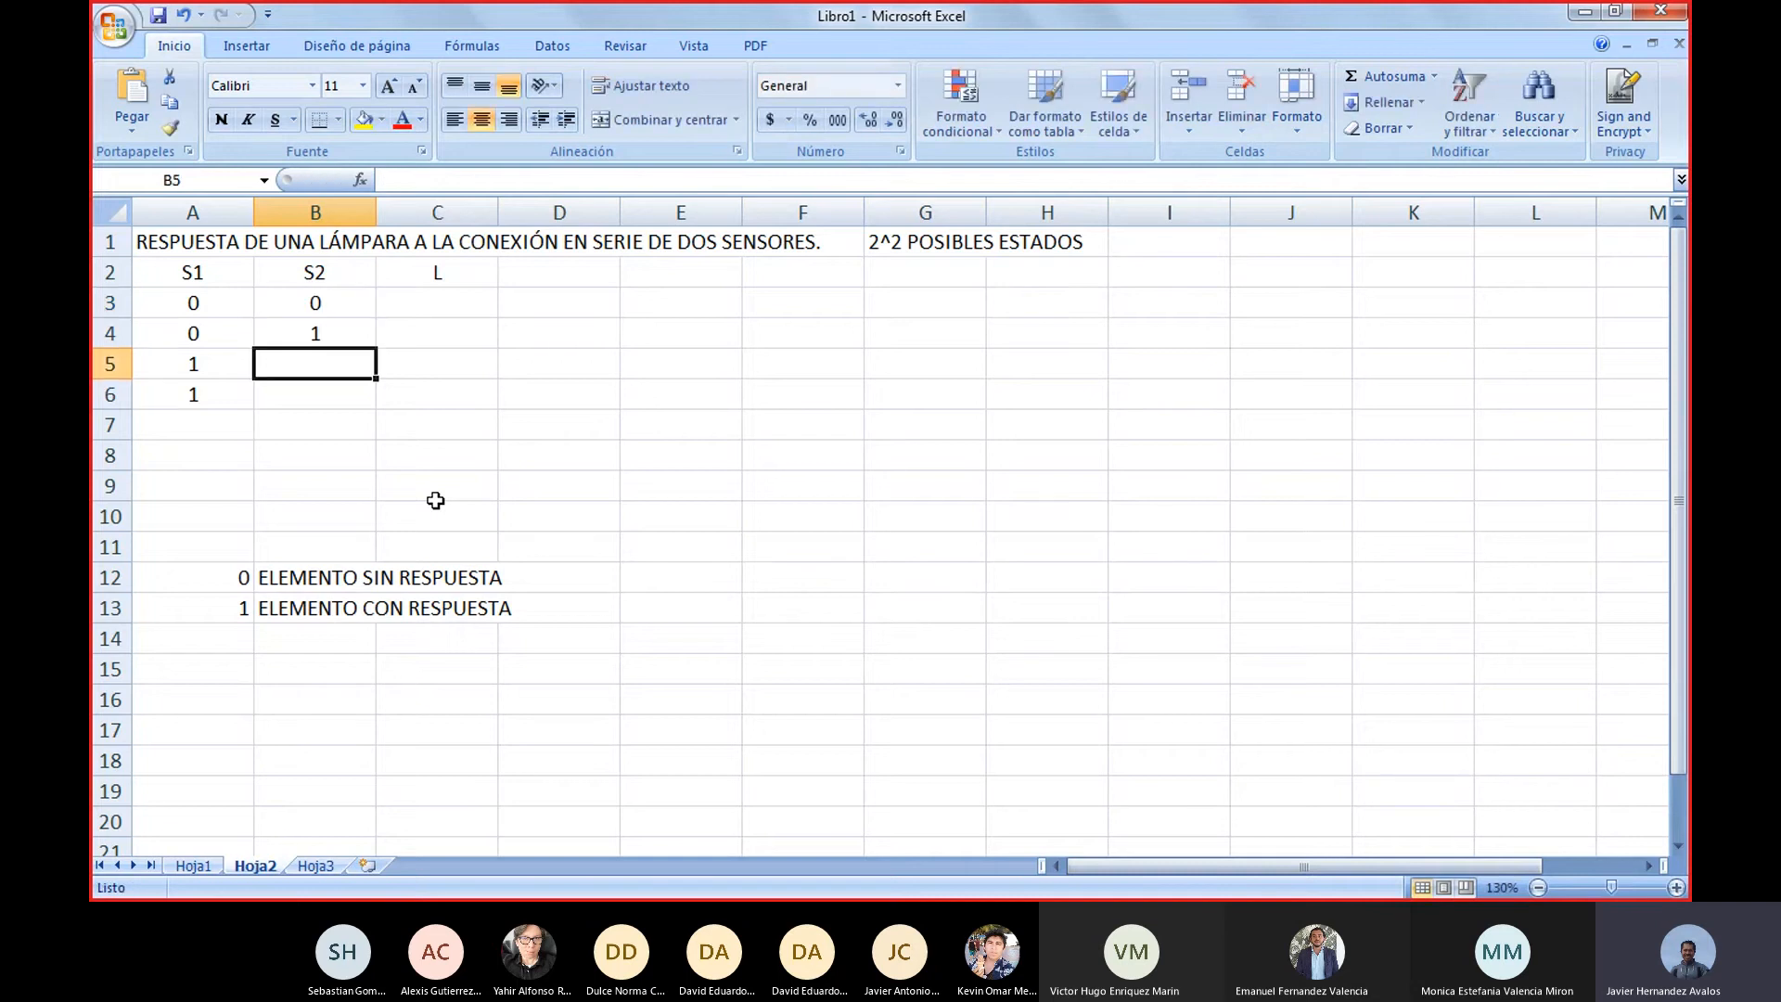
pyautogui.write('0')
pyautogui.press('Return')
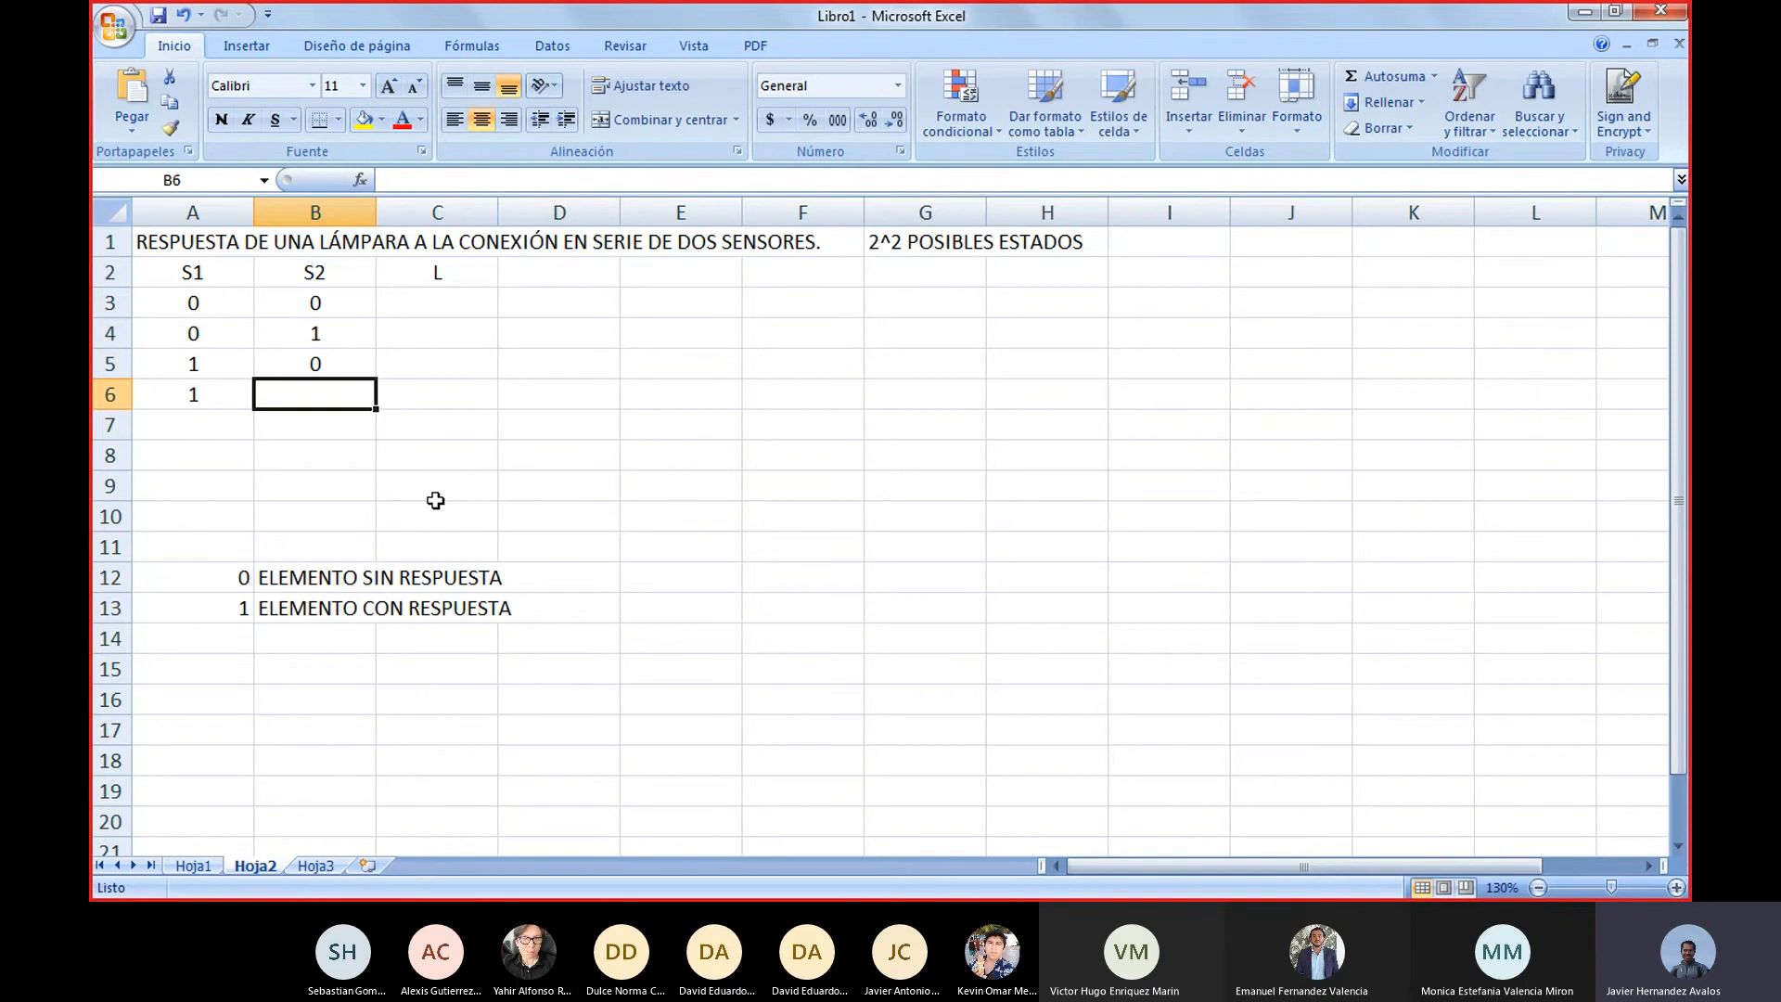
pyautogui.write('1')
pyautogui.press('Return')
# Highlight the first sensor combination of the truth table, cells A3 to B3
pyautogui.press('Up')
pyautogui.press('Up')
pyautogui.press('Up')
pyautogui.press('Up')
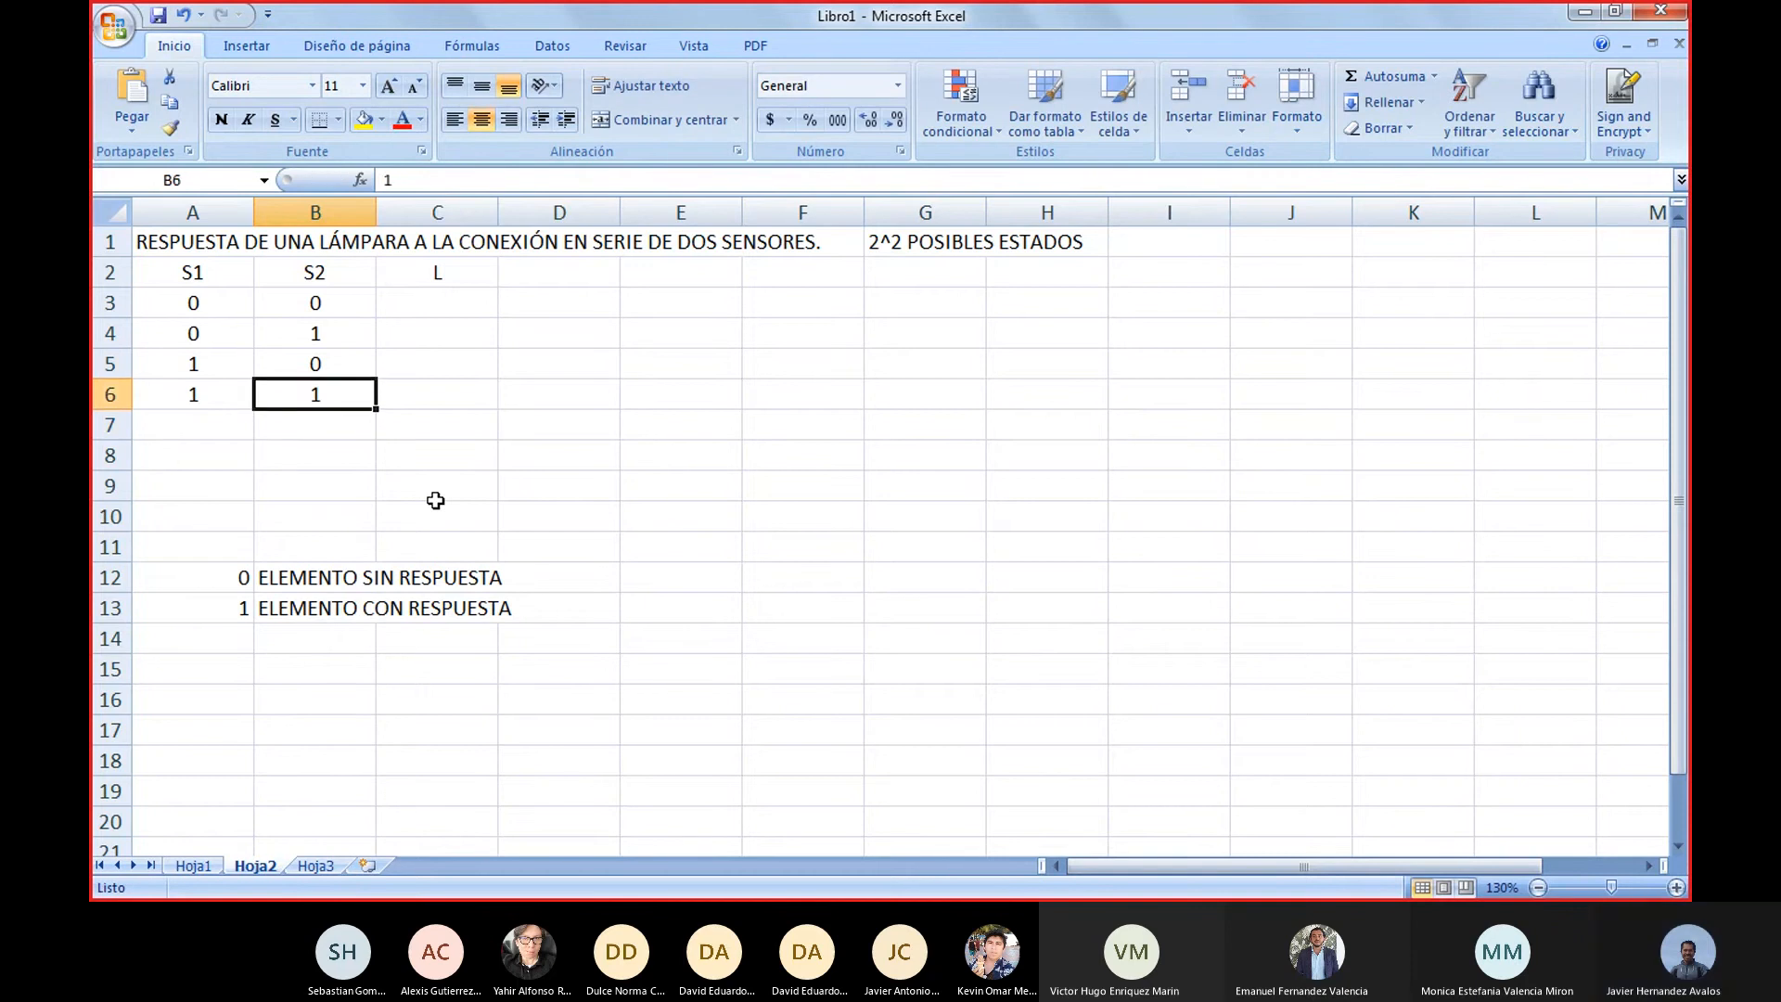
pyautogui.press('Left')
pyautogui.hotkey('shift', 'Right')
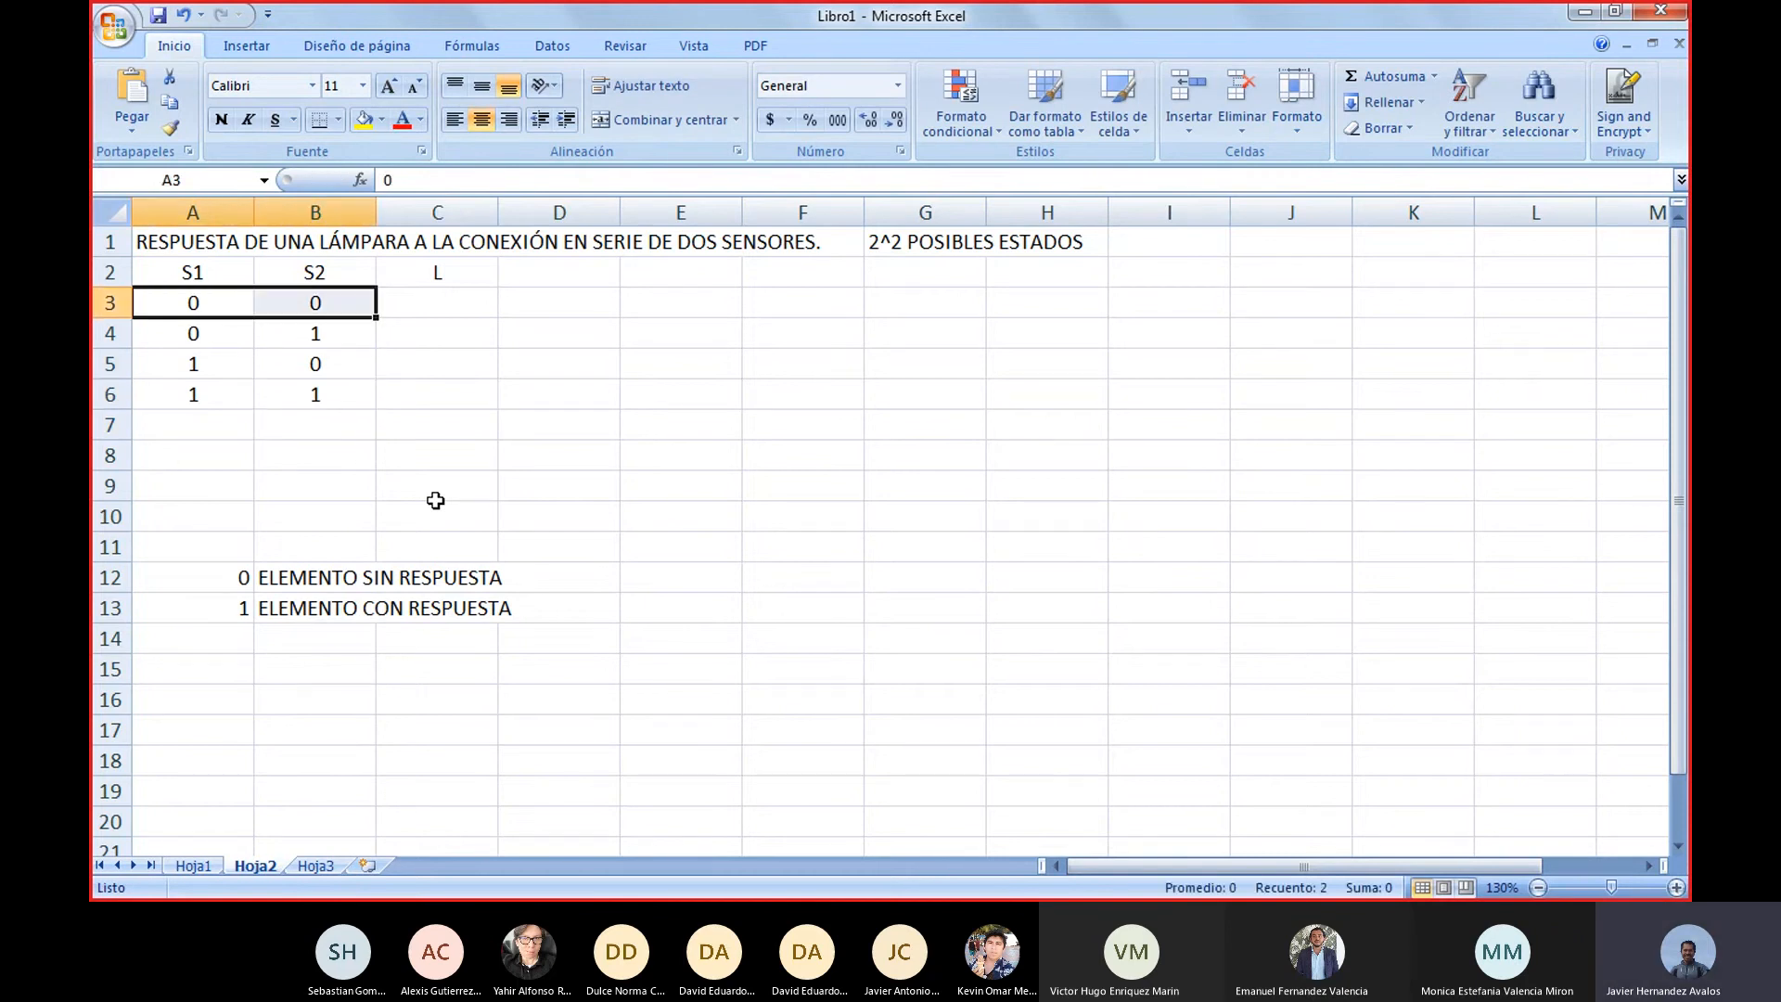
# Highlight the remaining sensor combinations of the truth table one at a time, in rows 4 to 6 of columns A and B
pyautogui.press('Down')
pyautogui.hotkey('shift', 'Right')
pyautogui.press('Down')
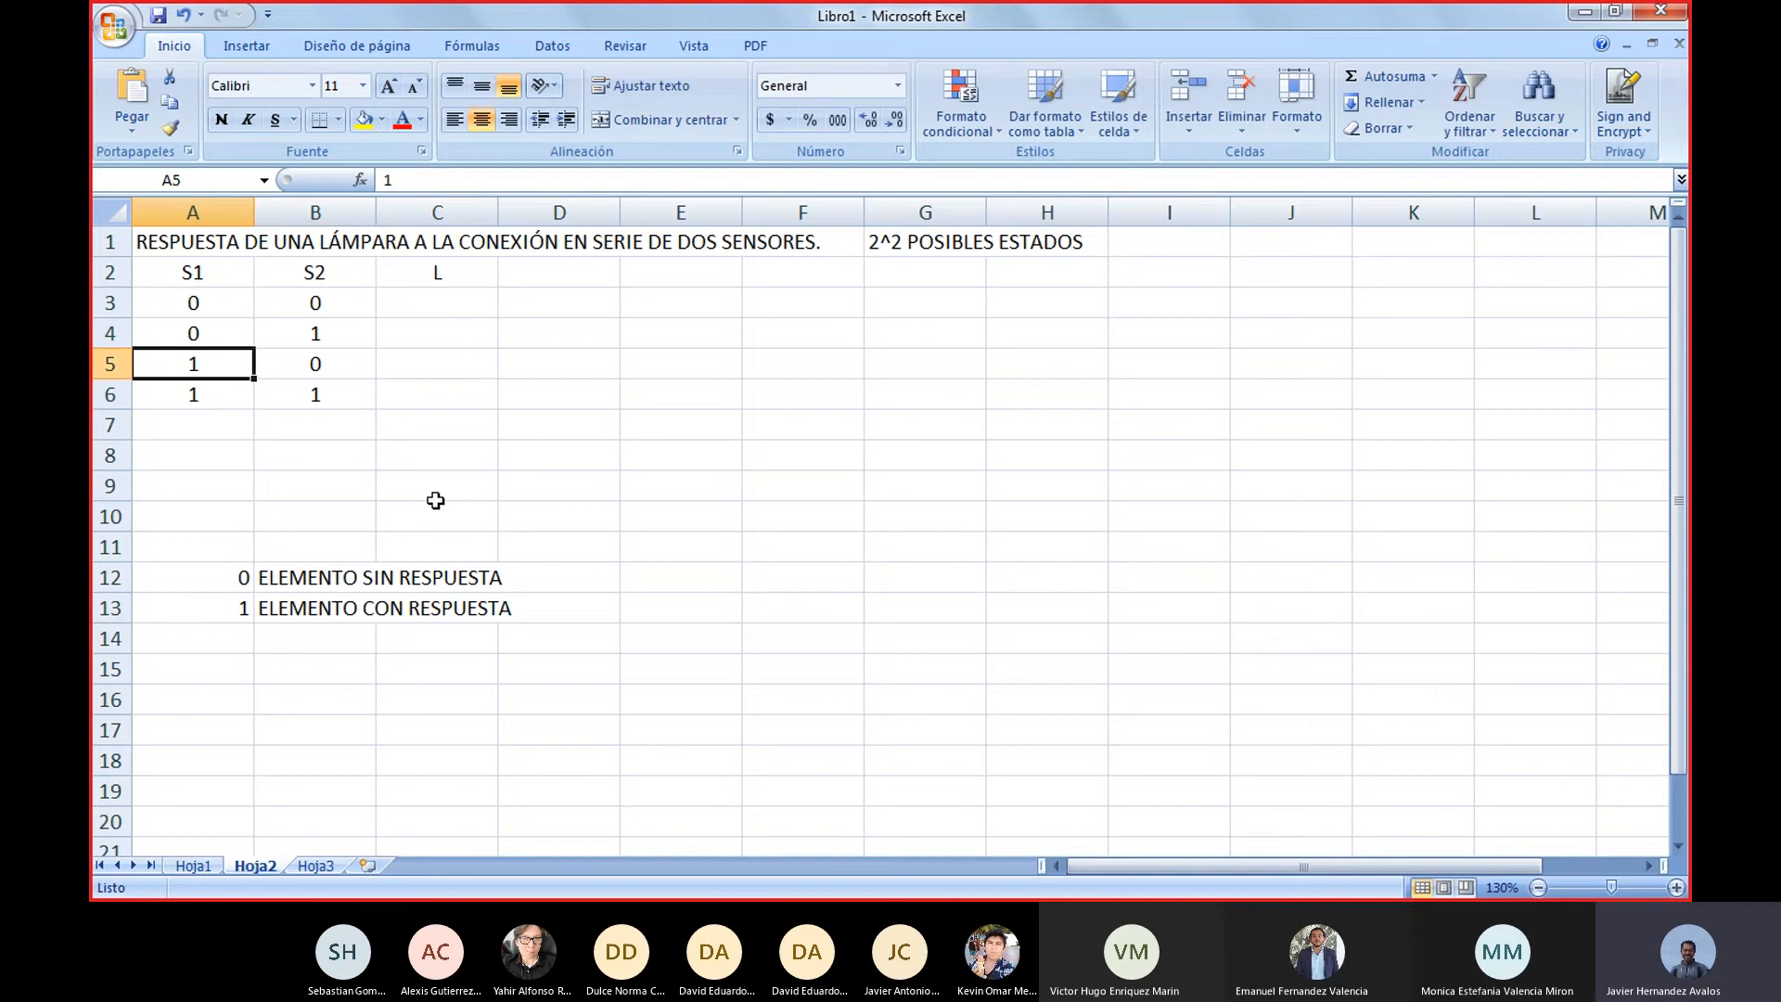
pyautogui.hotkey('shift', 'Right')
pyautogui.press('Down')
pyautogui.hotkey('shift', 'Right')
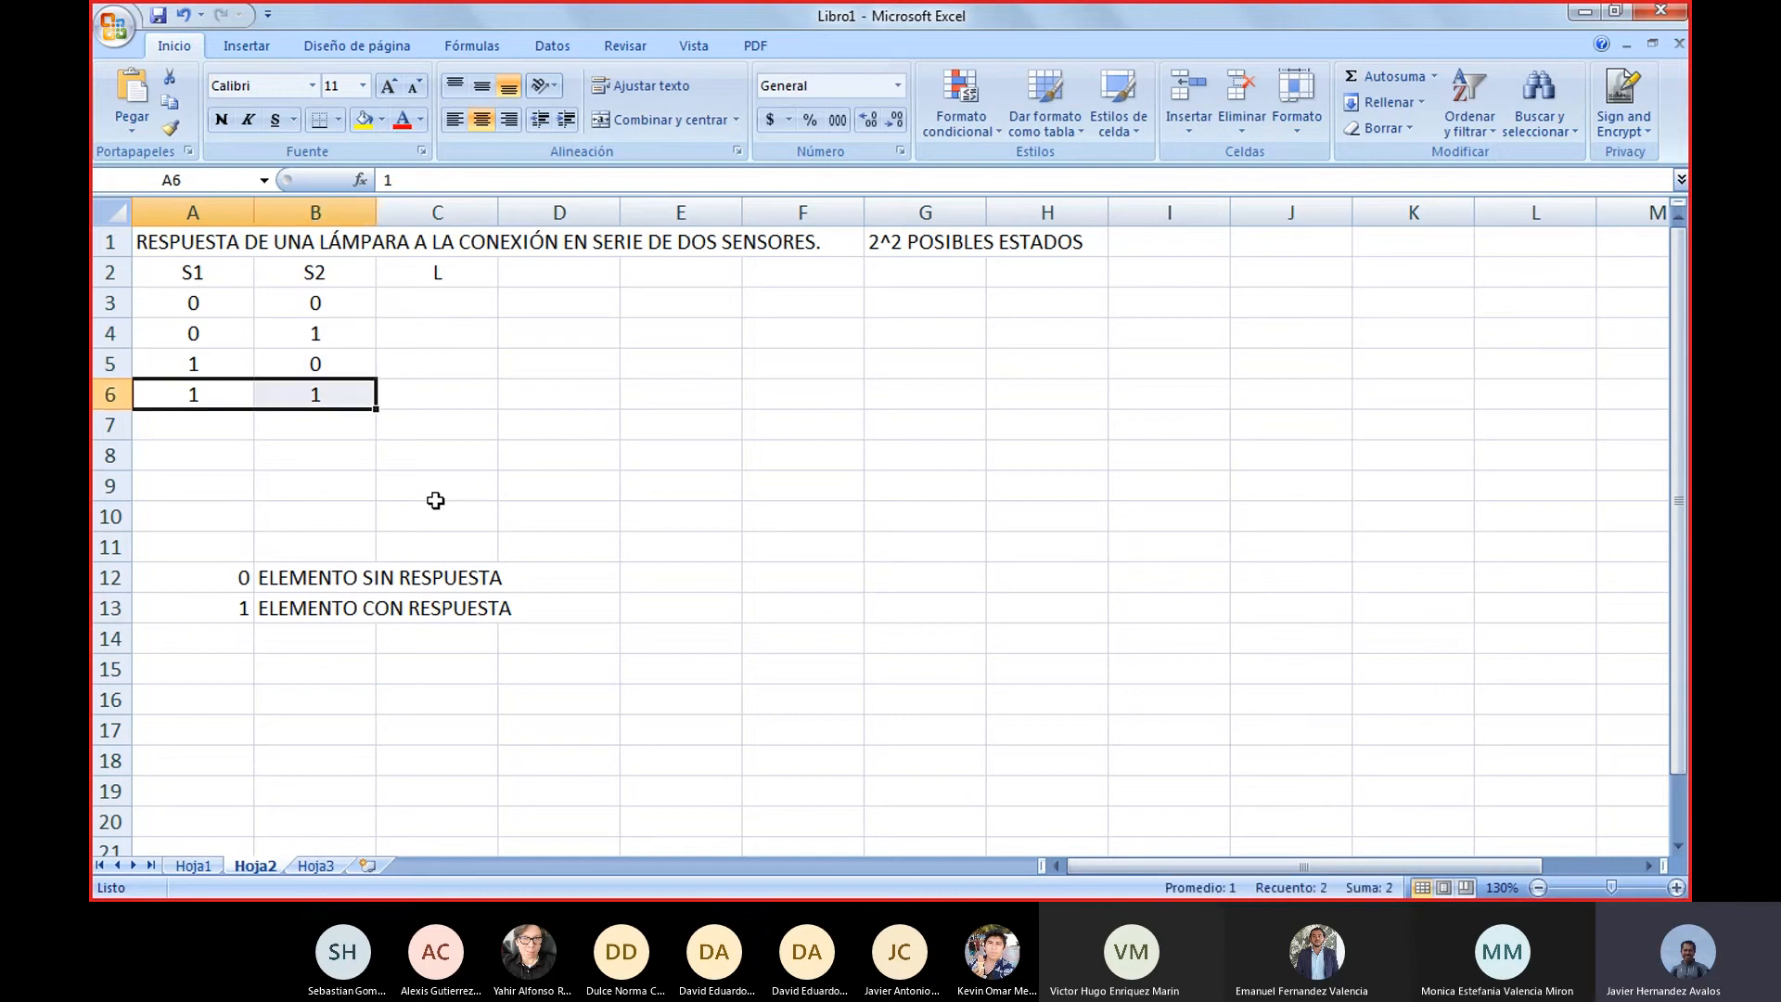
# Fill the L column with the lamp responses 0, 0, 0 and 1 in cells C3 to C6
pyautogui.press('Up')
pyautogui.press('Up')
pyautogui.press('Up')
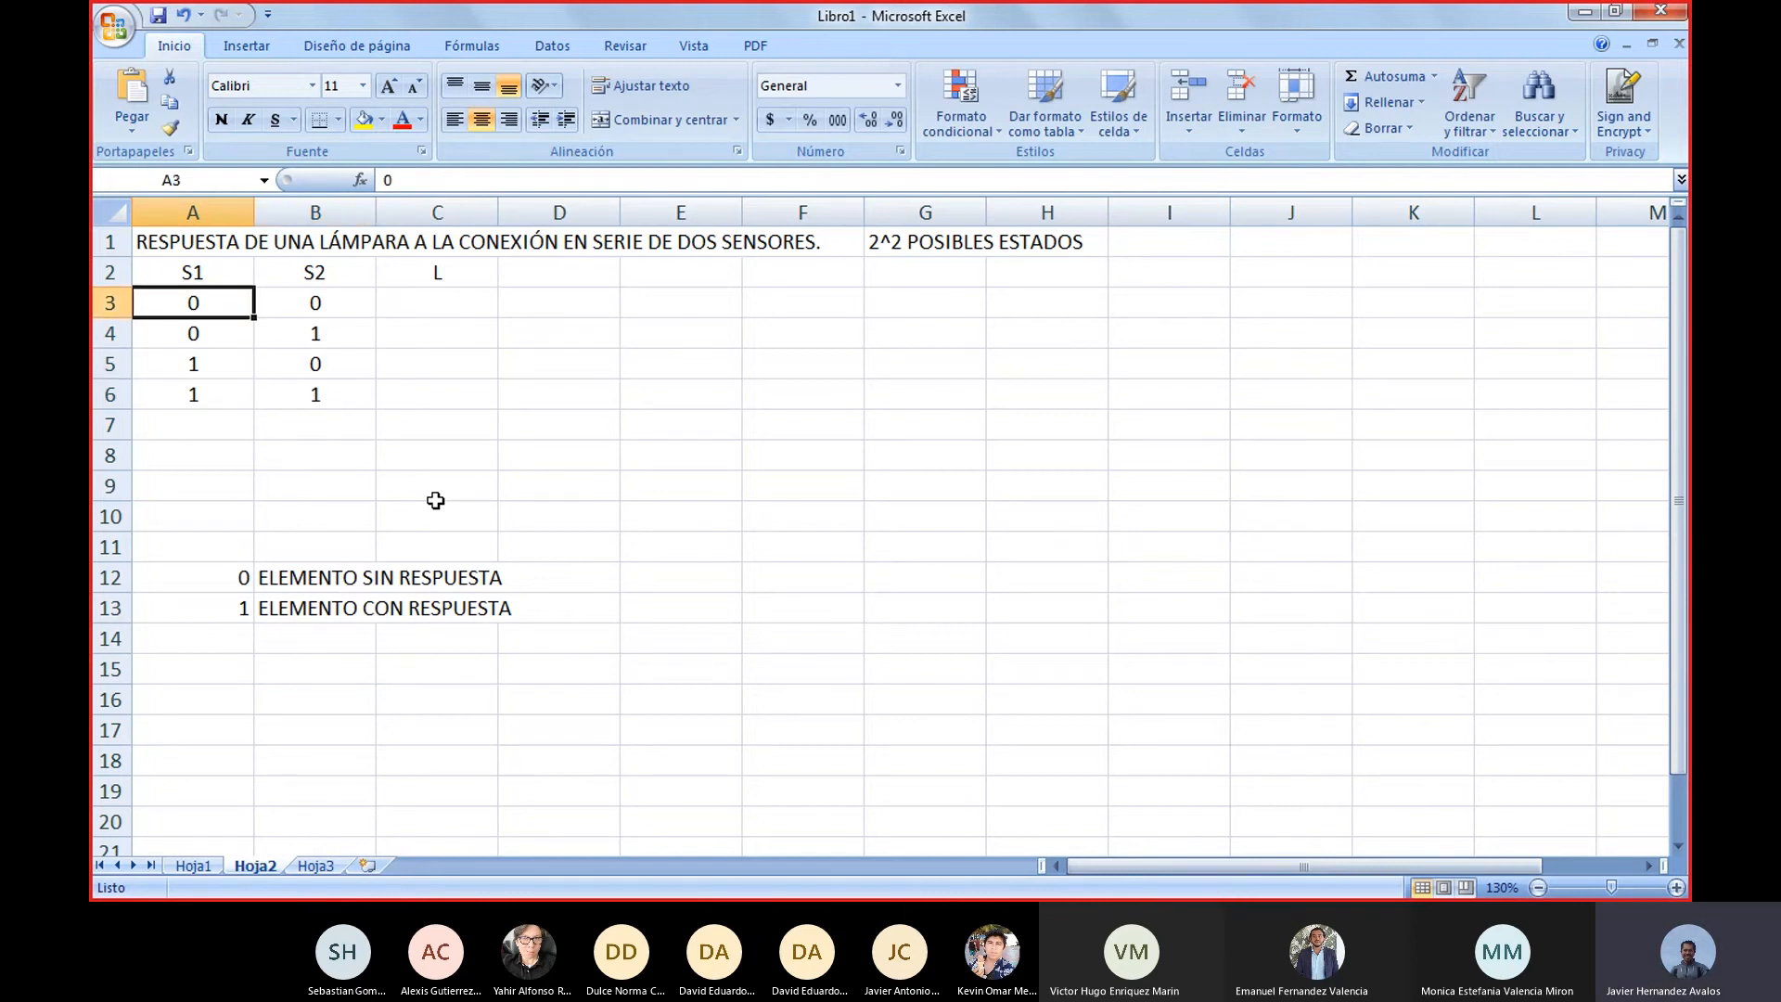
pyautogui.press('Right')
pyautogui.press('Right')
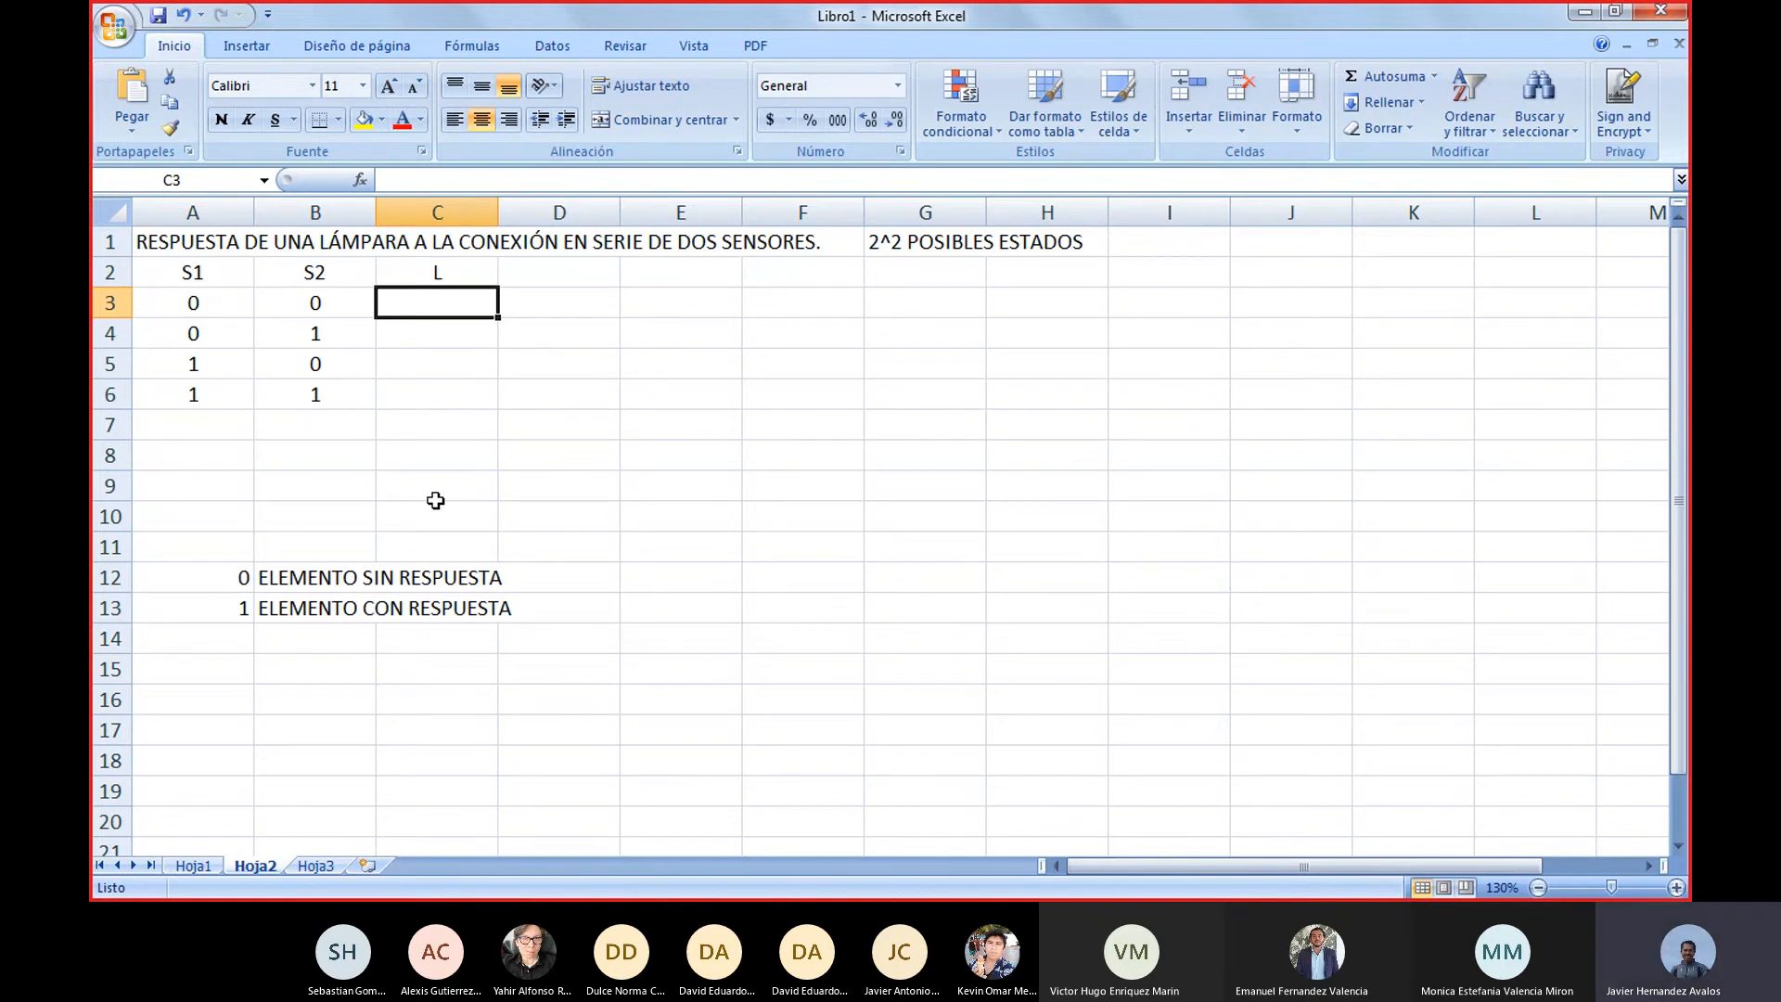
pyautogui.write('0')
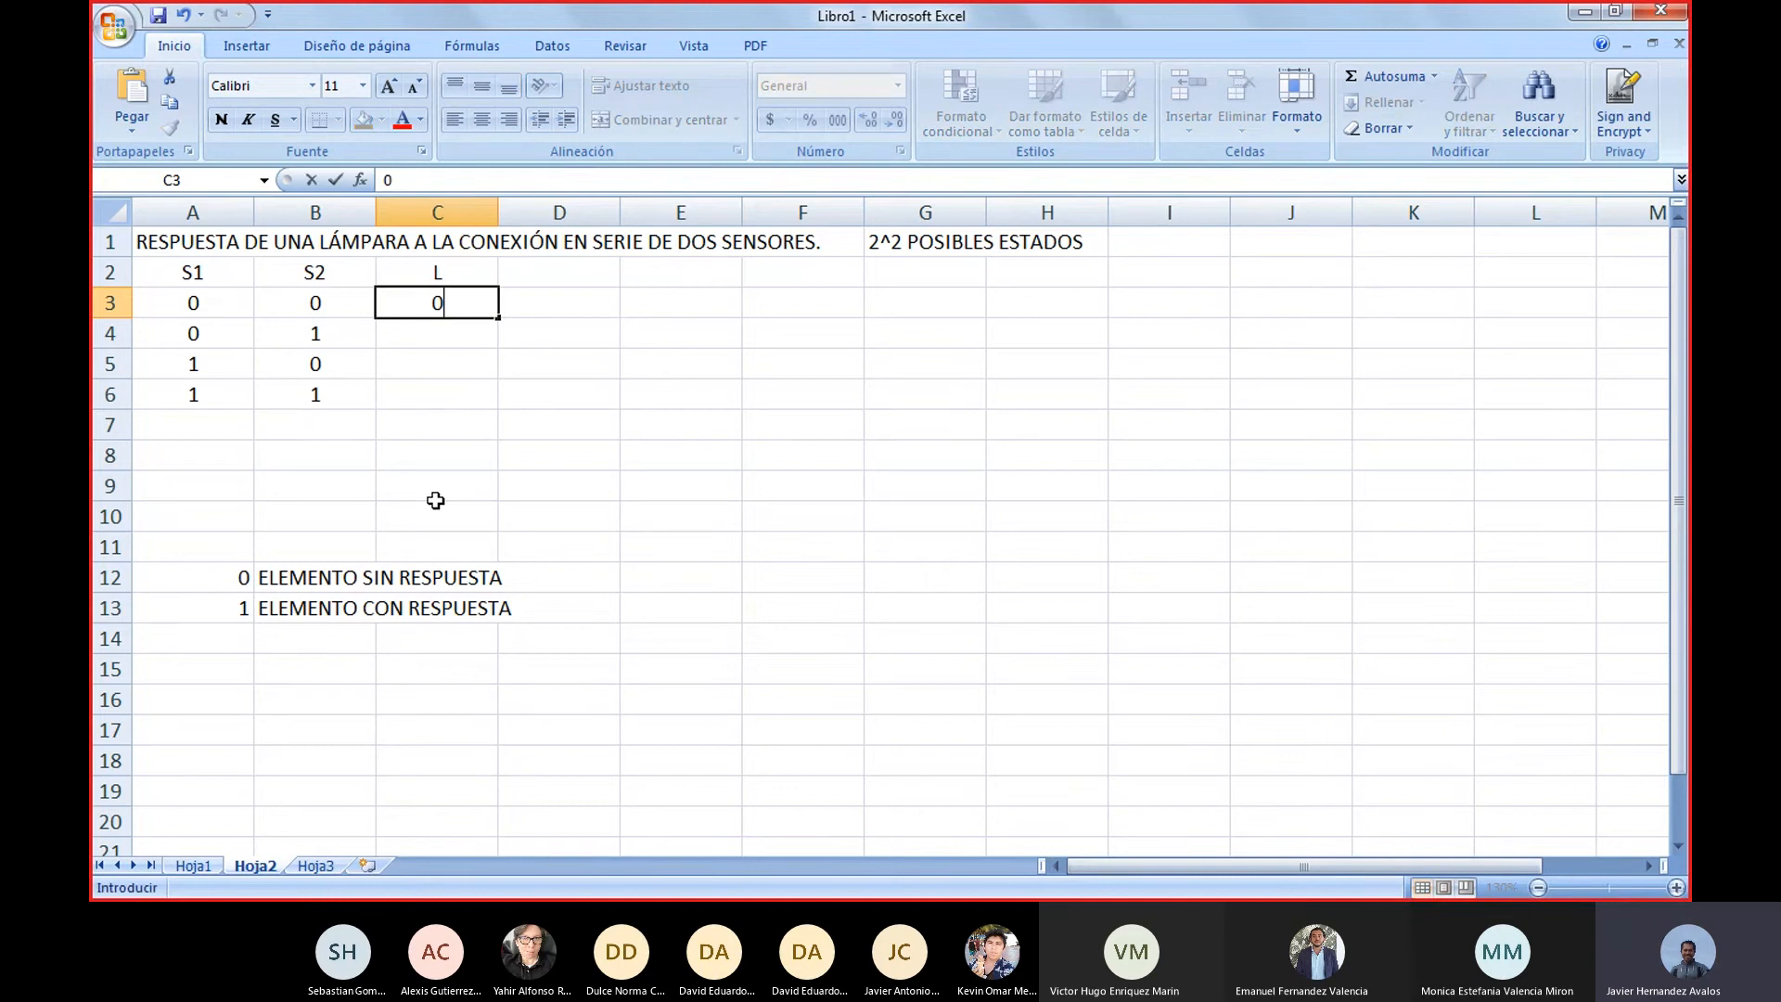
pyautogui.press('Return')
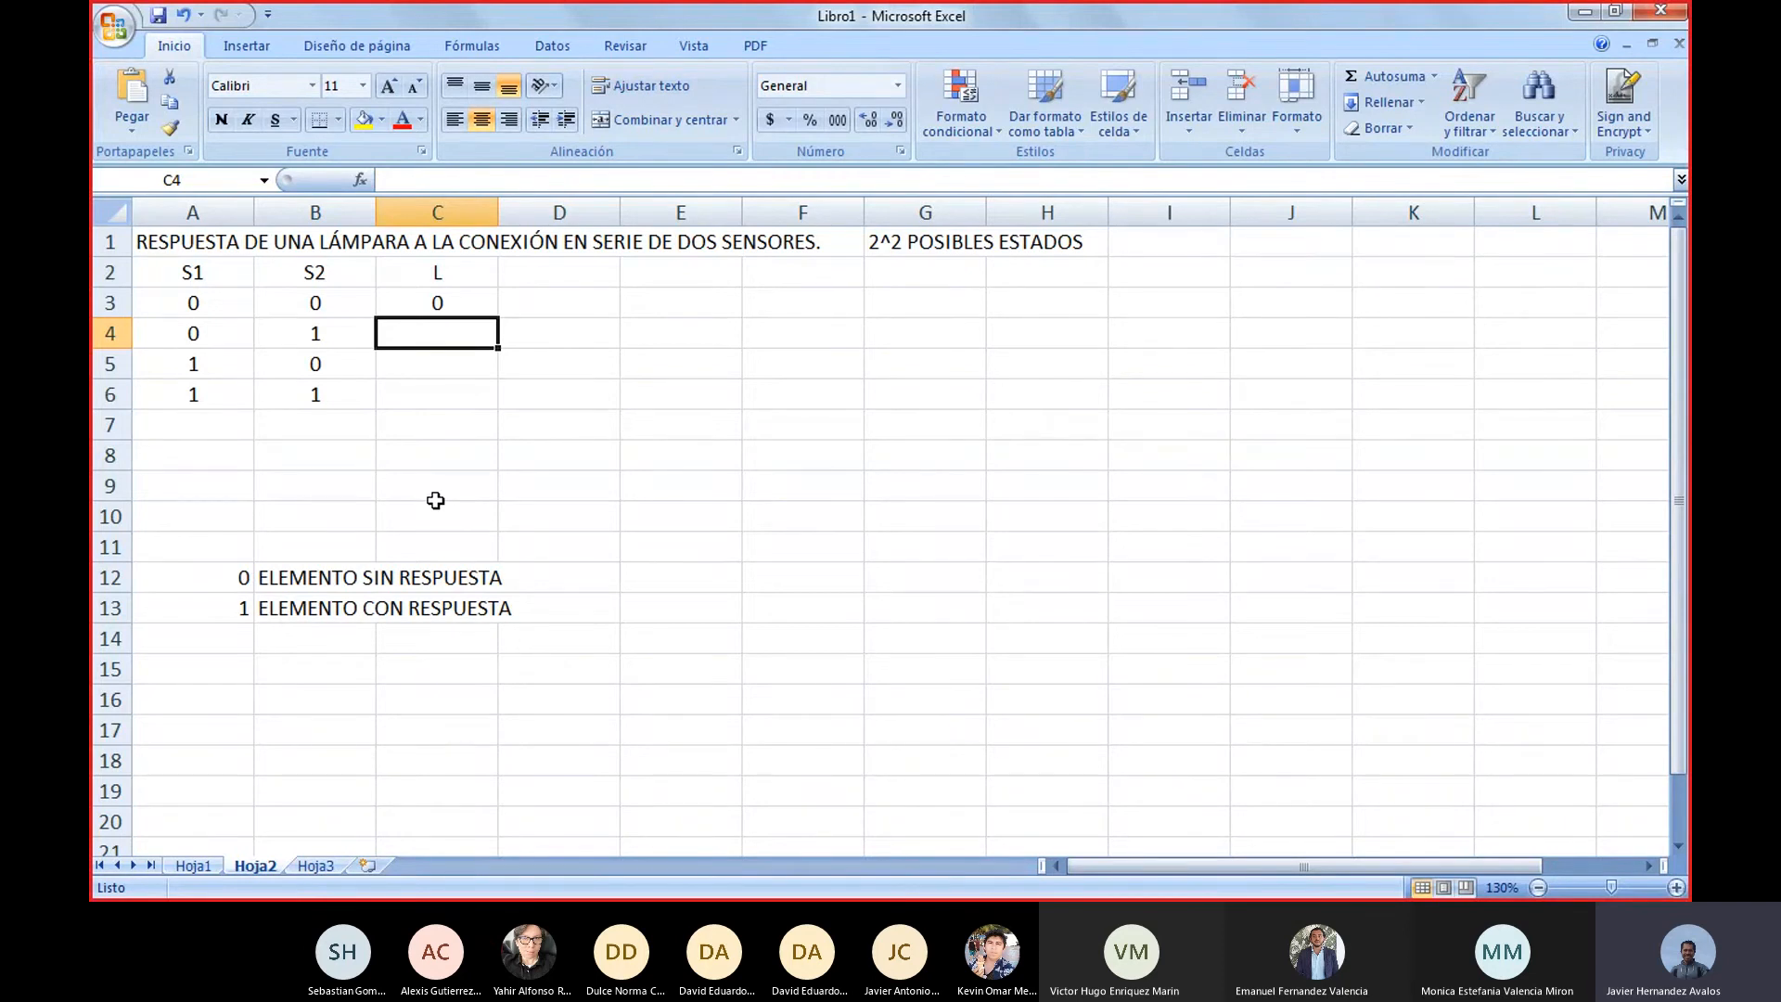
pyautogui.write('0')
pyautogui.press('Return')
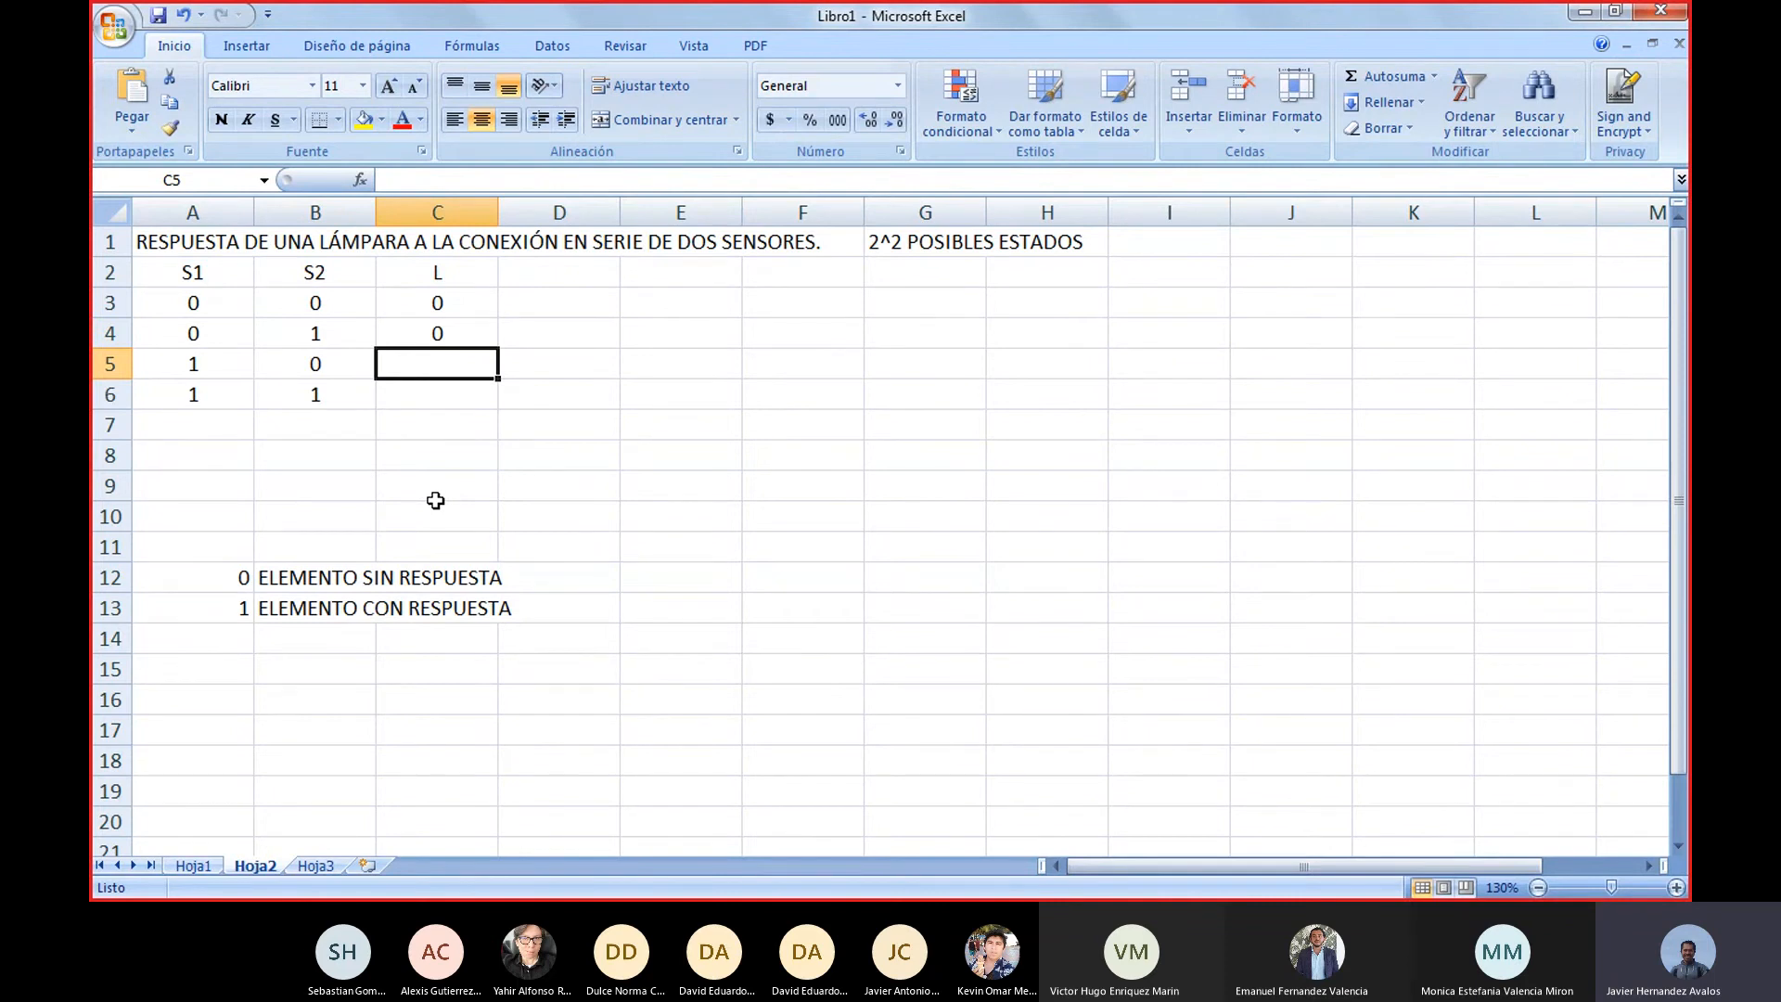
pyautogui.write('0')
pyautogui.press('Return')
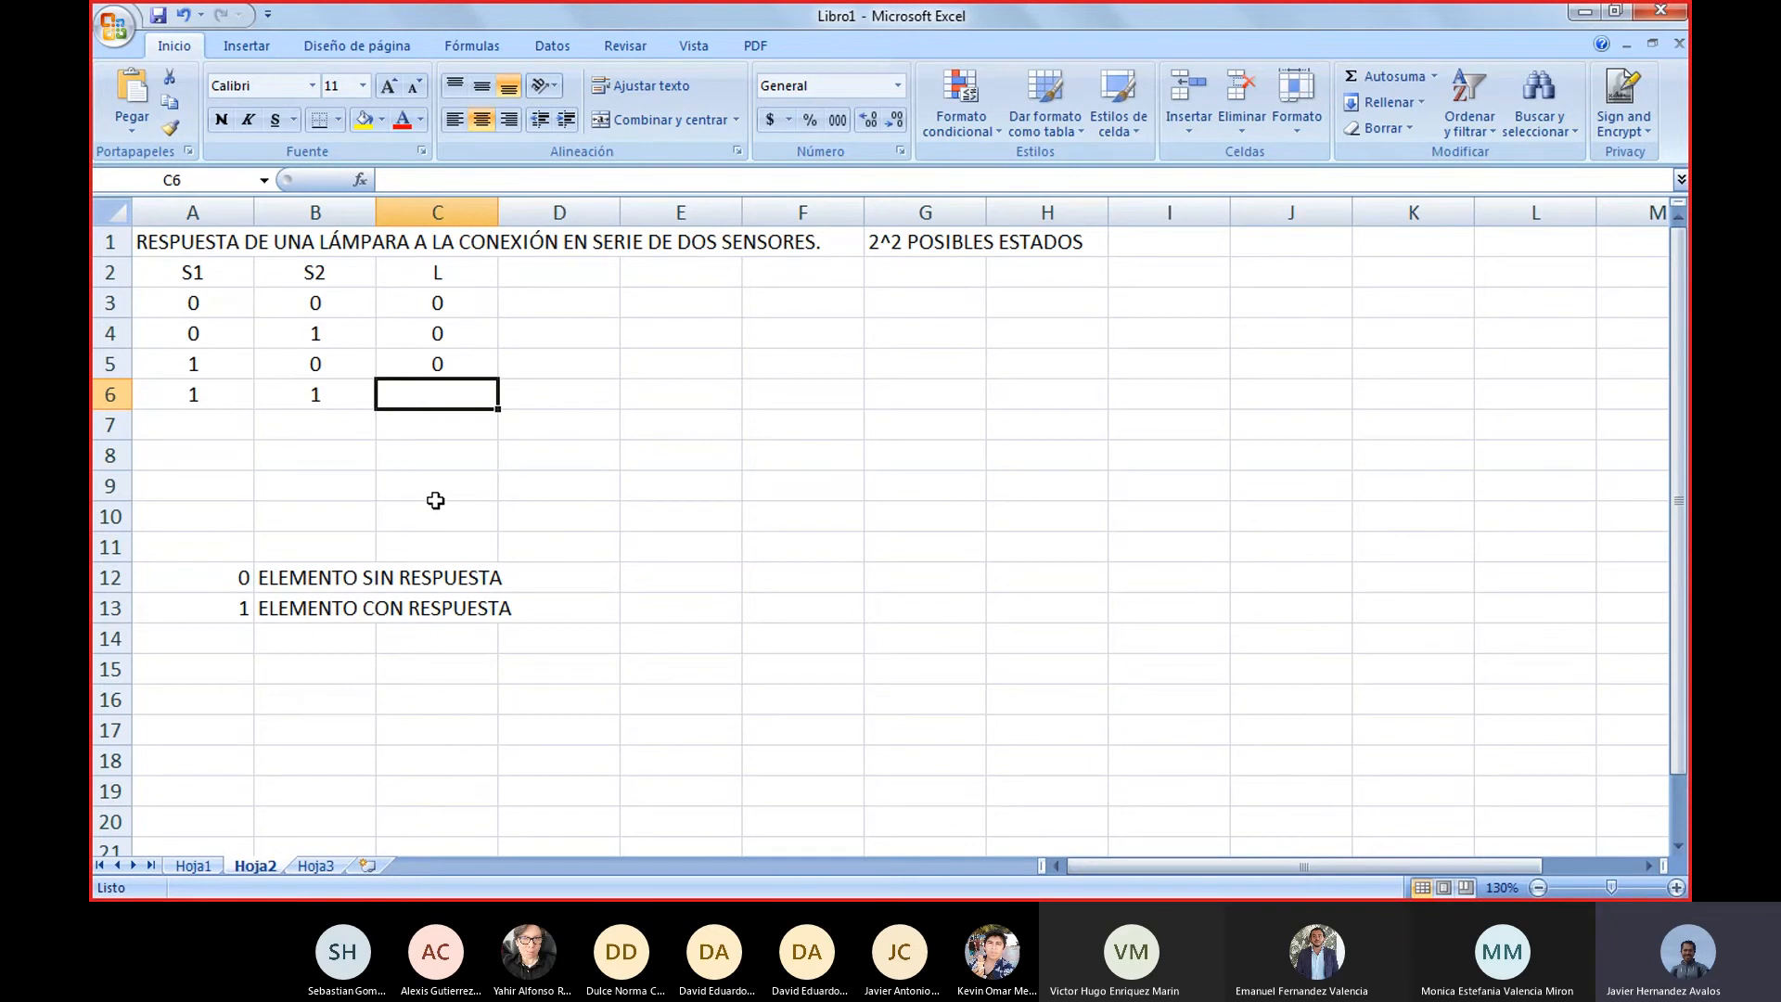
pyautogui.write('1')
pyautogui.press('Return')
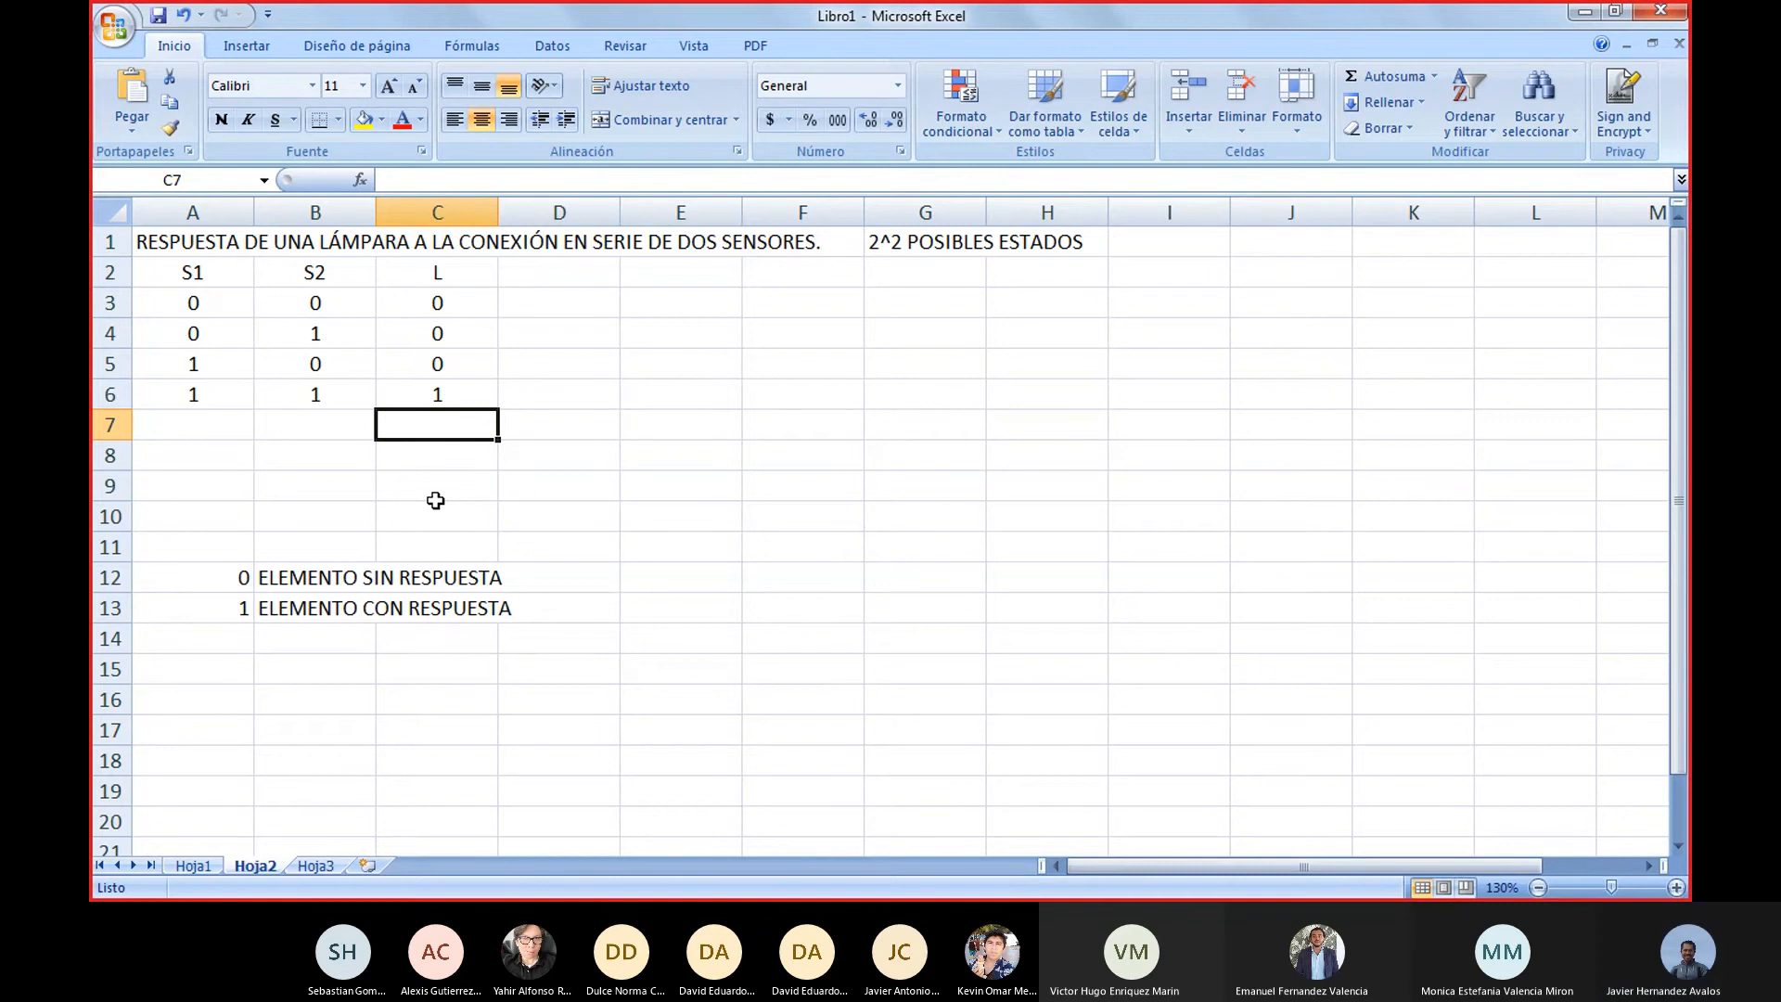
# Move the 0/1 legend from cells A12 to C13 up to cell A8, just below the truth table
pyautogui.press('Down')
pyautogui.press('Down')
pyautogui.press('Down')
pyautogui.press('Down')
pyautogui.press('Down')
pyautogui.press('Left')
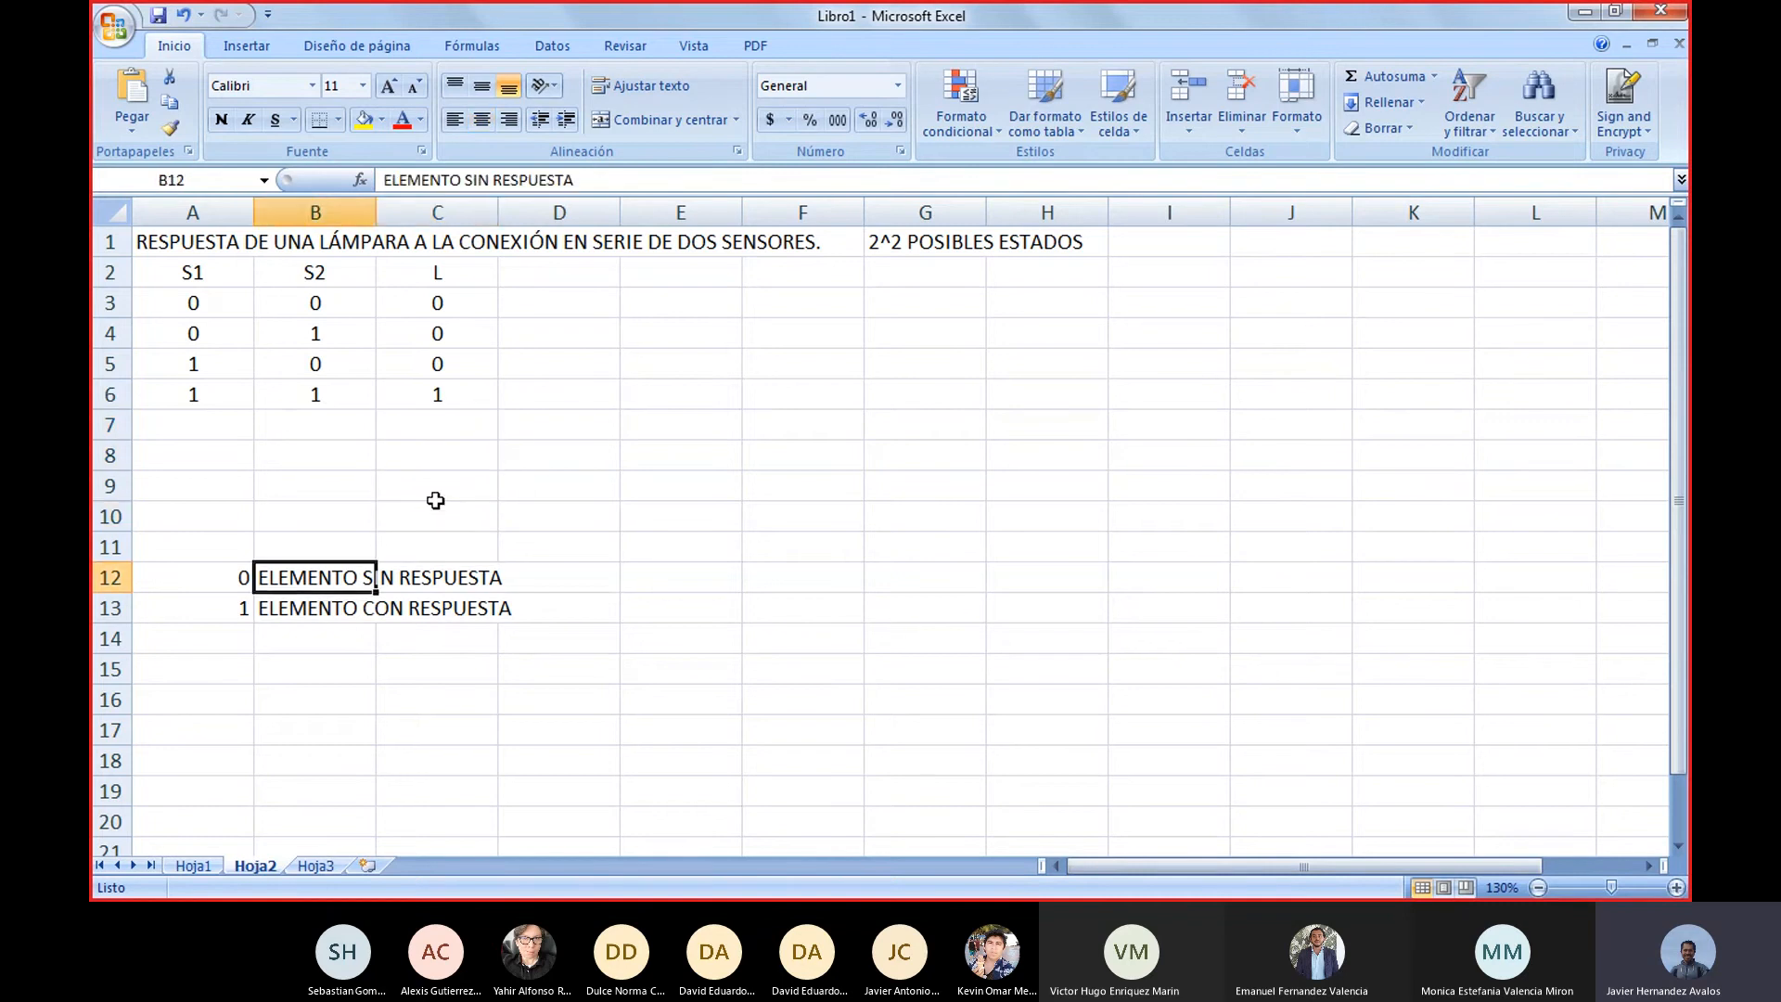
pyautogui.press('Left')
pyautogui.hotkey('shift', 'Down')
pyautogui.hotkey('shift', 'Right')
pyautogui.hotkey('shift', 'Right')
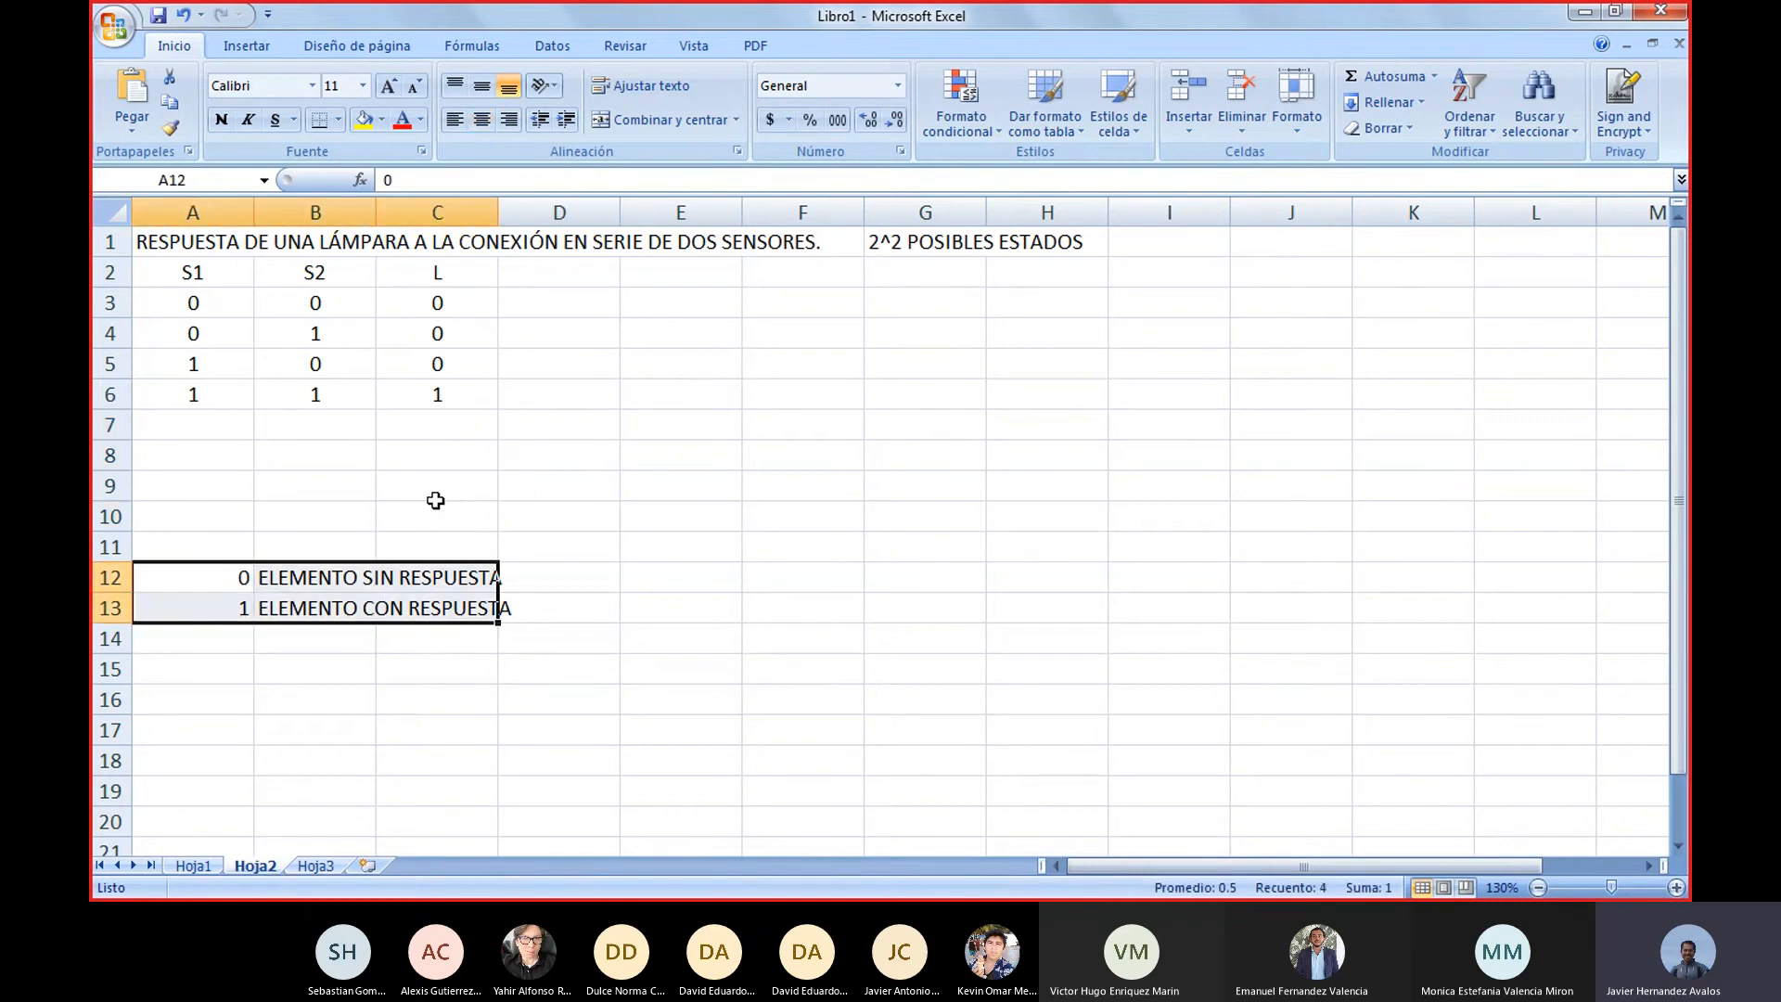
pyautogui.hotkey('ctrl', 'c')
pyautogui.press('Up')
pyautogui.press('Up')
pyautogui.press('Up')
pyautogui.press('Up')
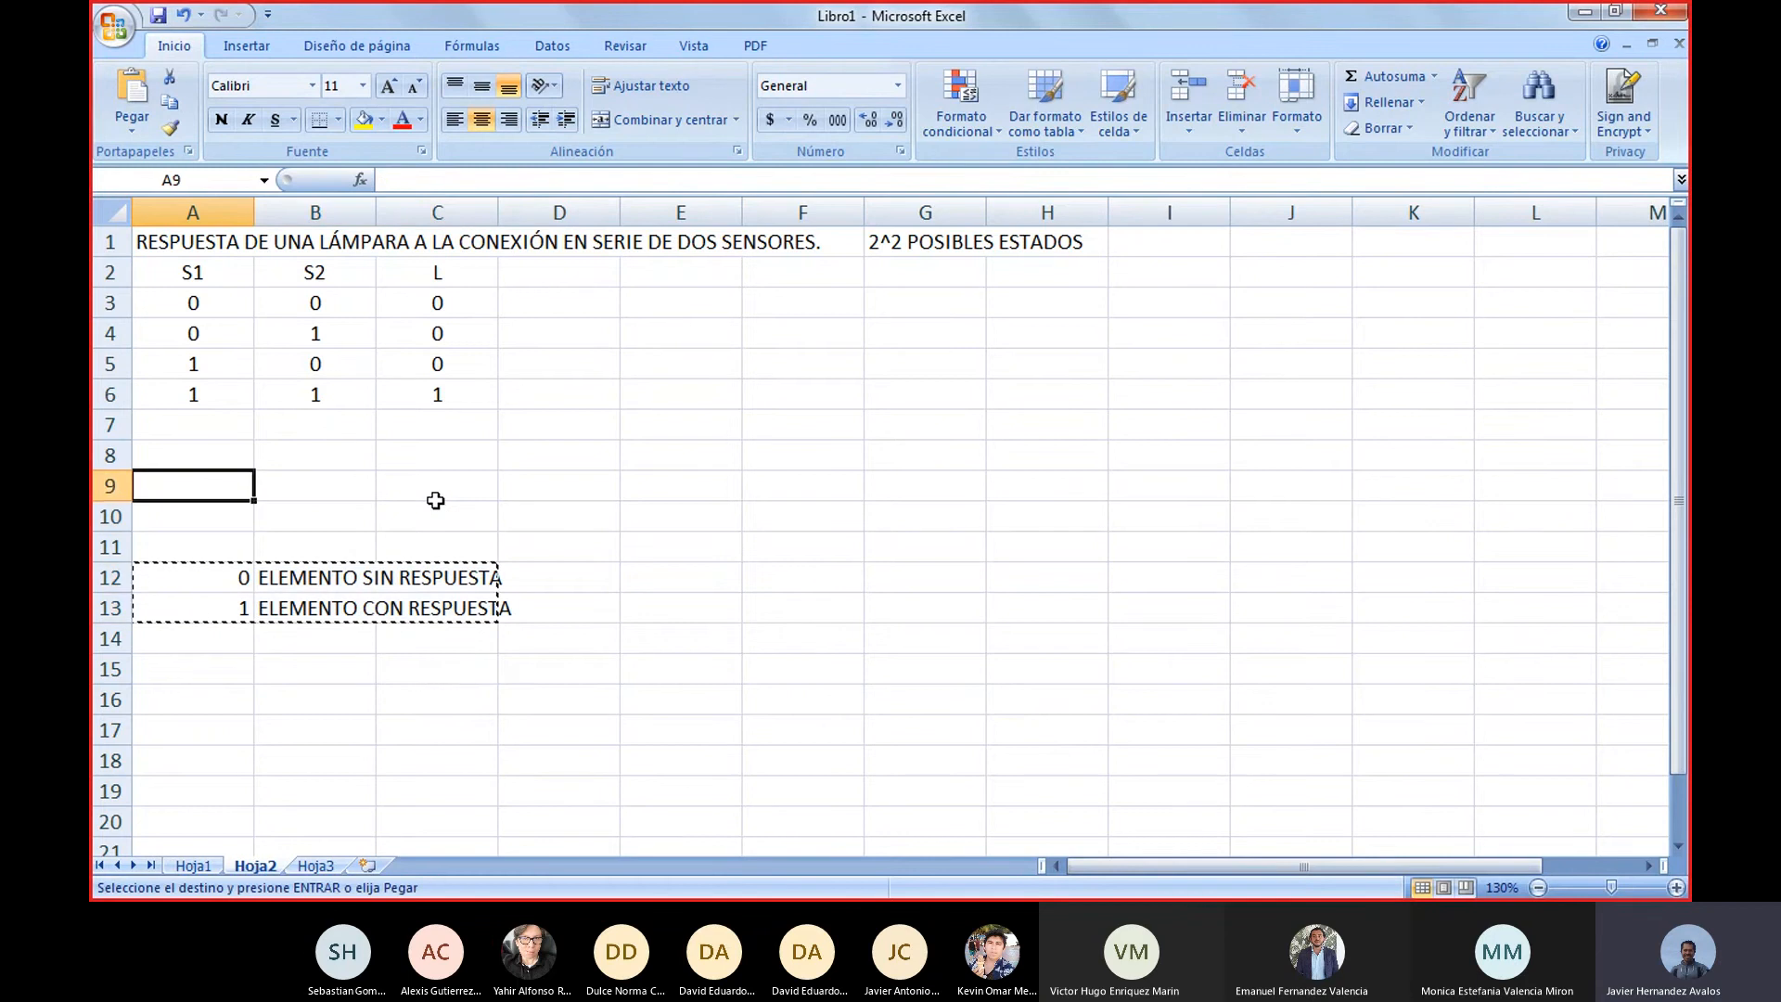
pyautogui.press('Return')
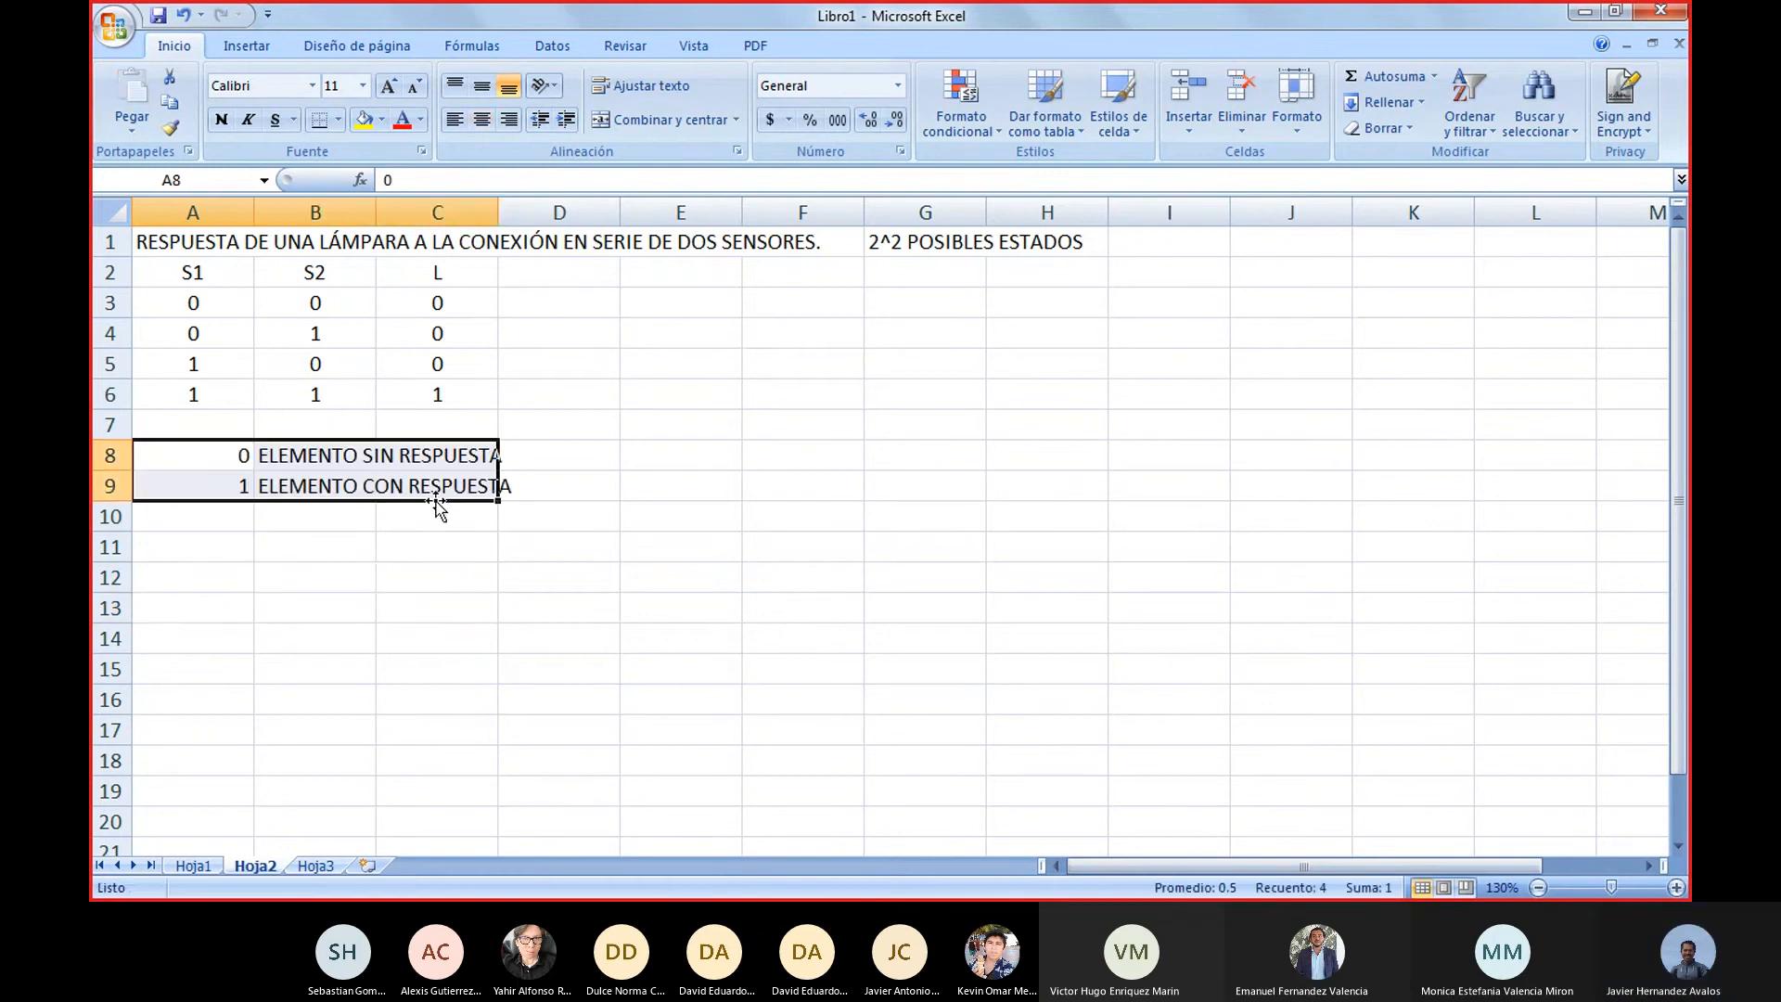
# Copy the whole series block with title, table and legend, cells A1 to H9, to cell A14
pyautogui.press('Down')
pyautogui.press('Down')
pyautogui.press('Down')
pyautogui.press('Down')
pyautogui.press('Up')
pyautogui.press('Up')
pyautogui.press('Up')
pyautogui.press('Up')
pyautogui.press('Up')
pyautogui.press('Up')
pyautogui.press('Up')
pyautogui.press('Up')
pyautogui.press('Up')
pyautogui.press('Up')
pyautogui.press('Up')
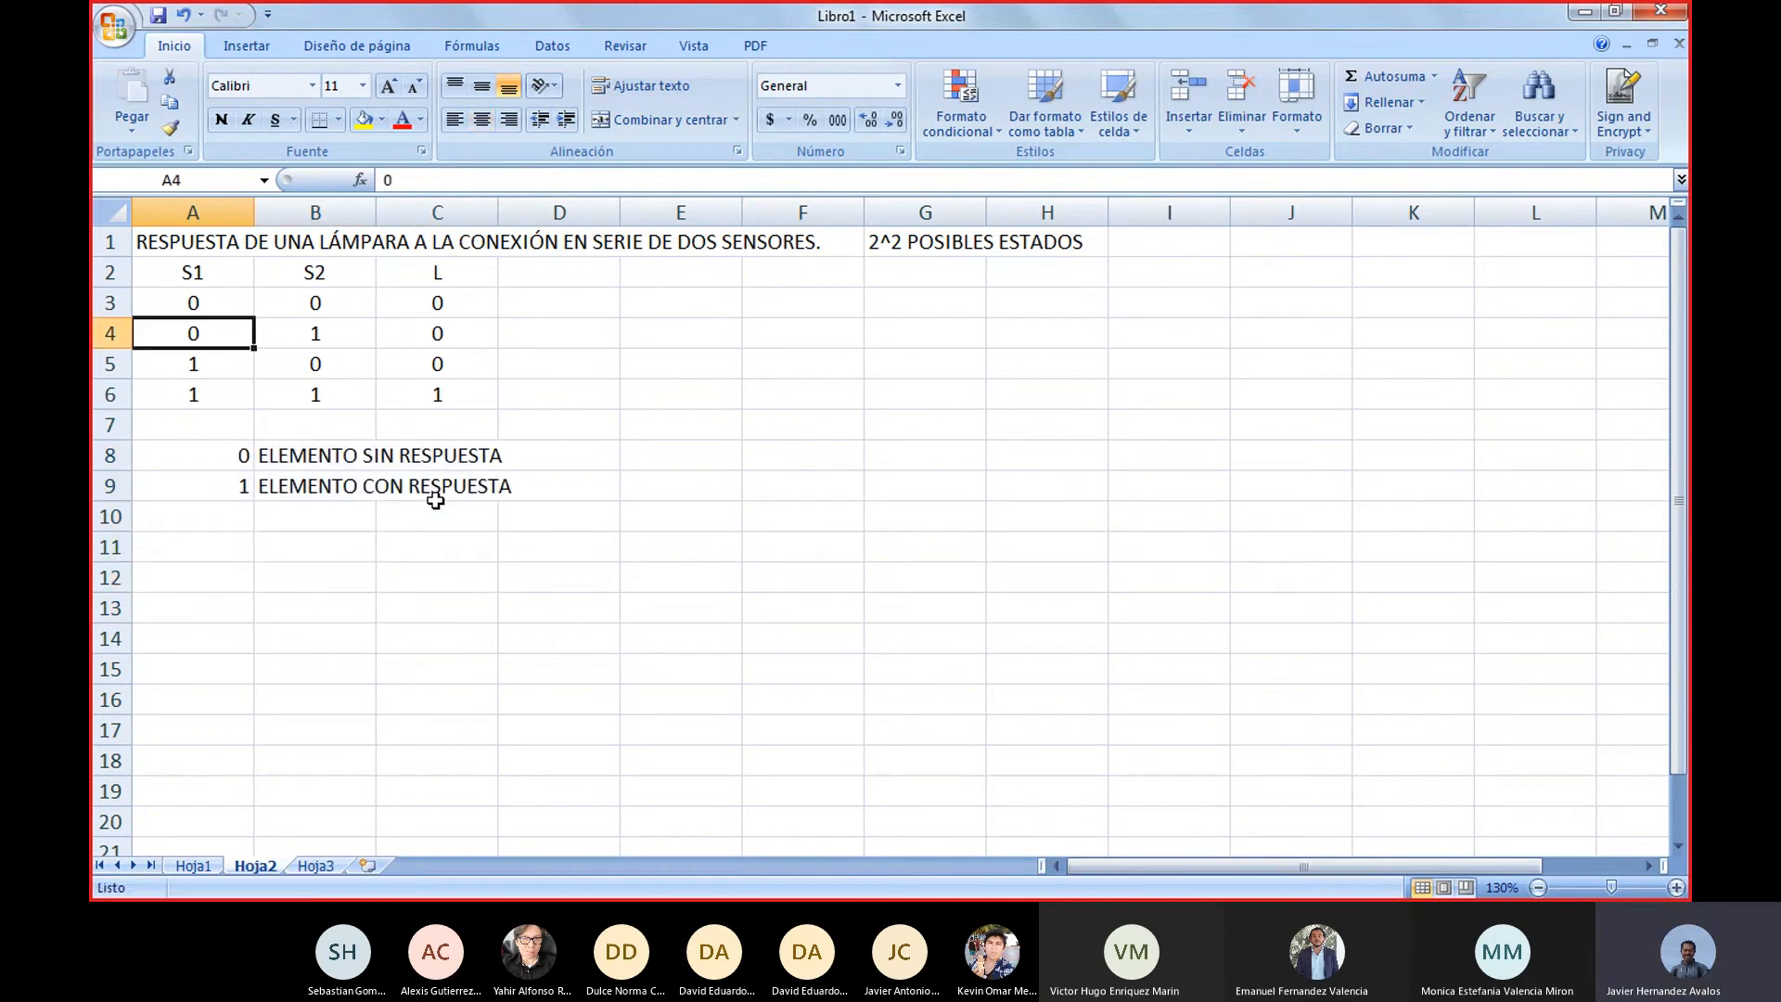
pyautogui.press('Down')
pyautogui.press('Down')
pyautogui.press('Up')
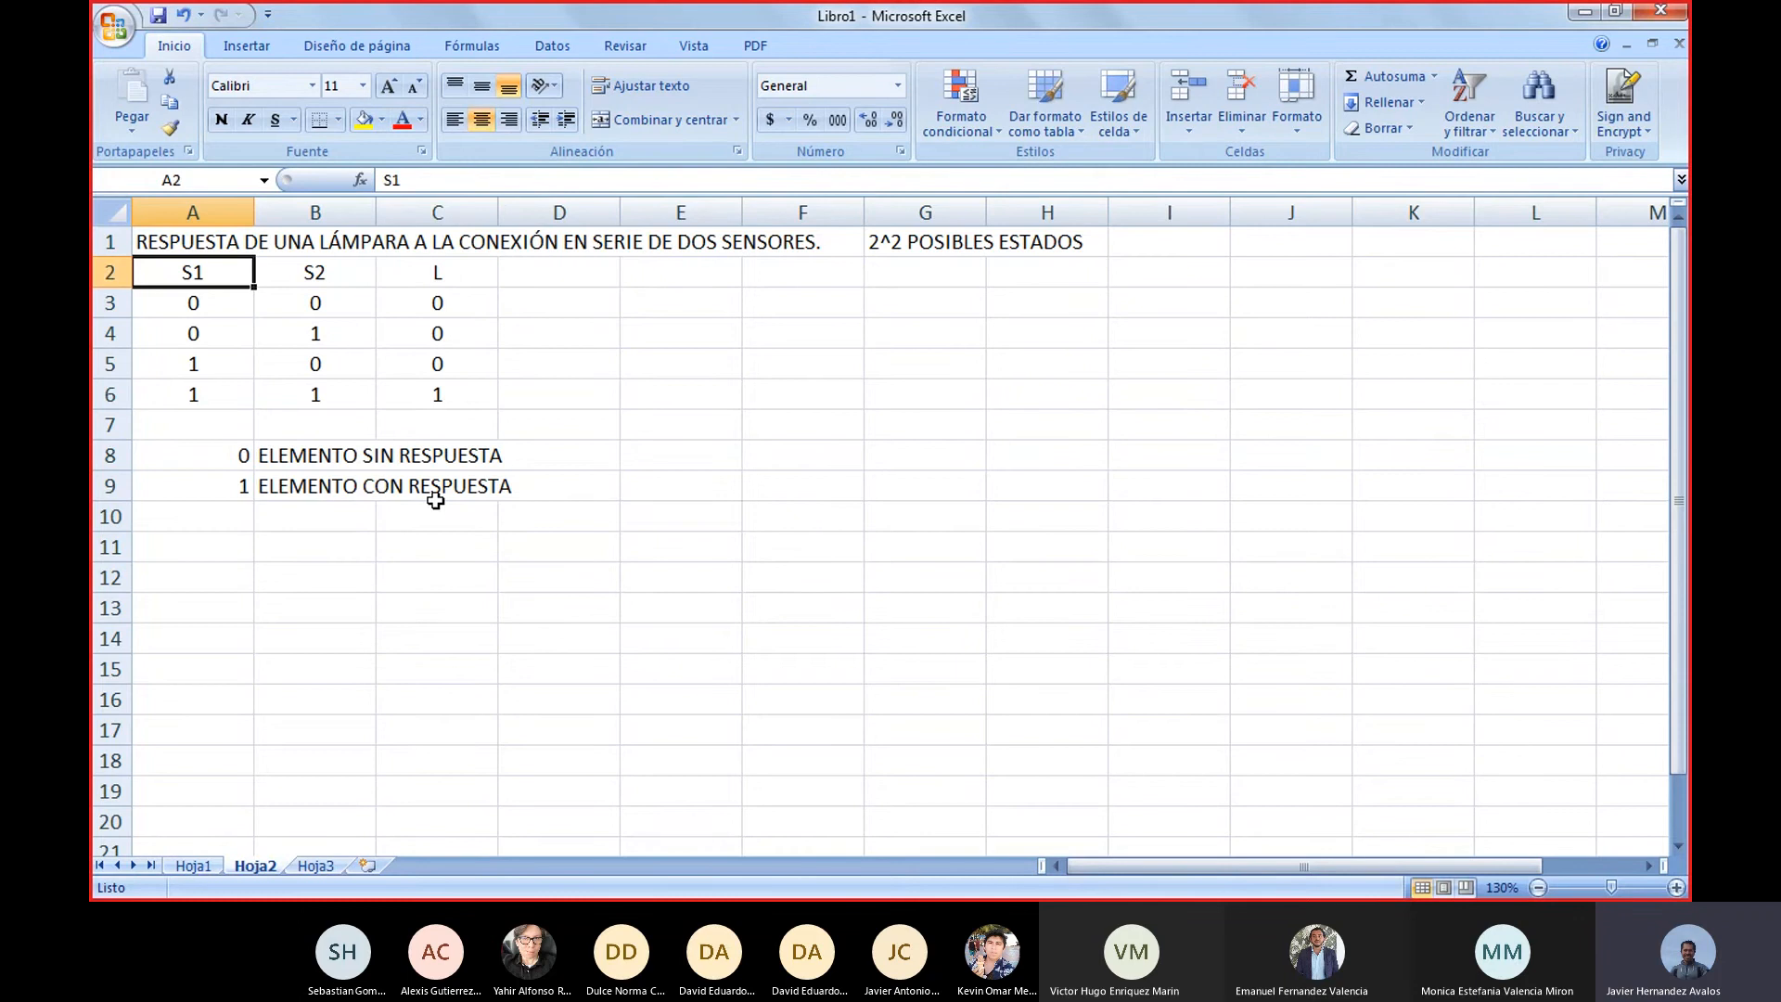
pyautogui.press('Up')
pyautogui.hotkey('shift', 'Right')
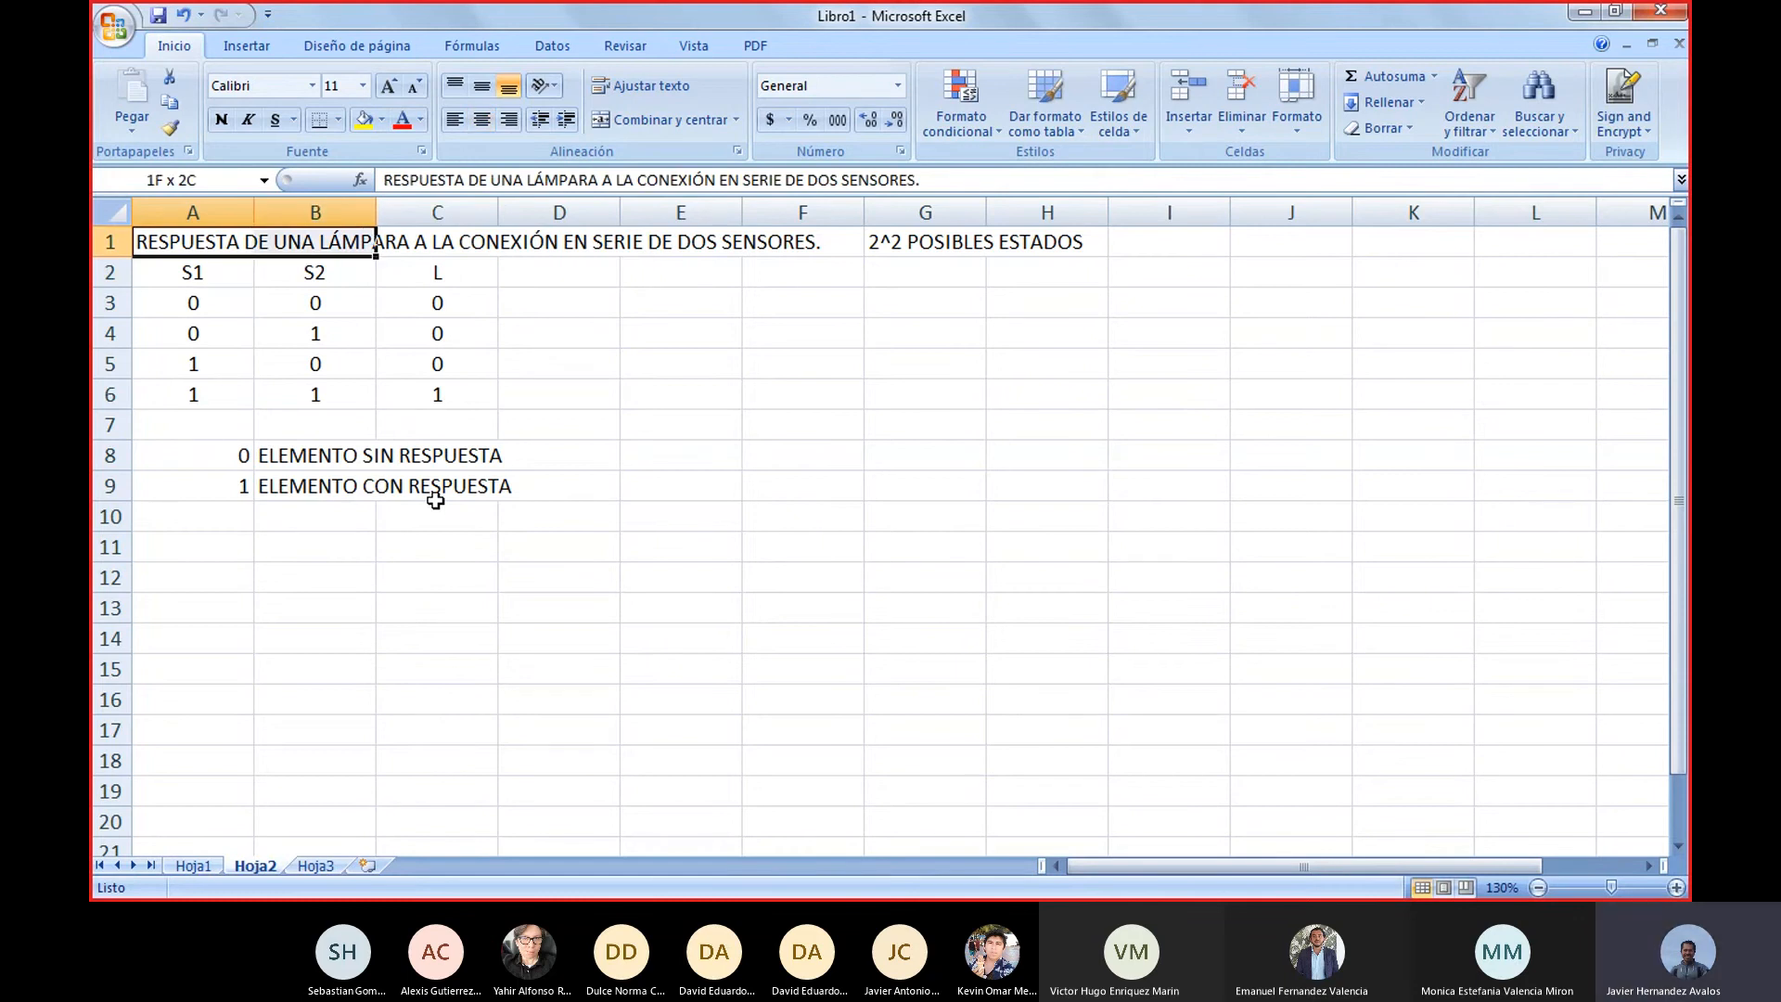
pyautogui.hotkey('shift', 'Right')
pyautogui.hotkey('shift', 'Right')
pyautogui.hotkey('shift', 'Right')
pyautogui.hotkey('shift', 'Right')
pyautogui.hotkey('shift', 'Right')
pyautogui.hotkey('shift', 'Right')
pyautogui.hotkey('shift', 'Down')
pyautogui.hotkey('shift', 'Down')
pyautogui.hotkey('shift', 'Down')
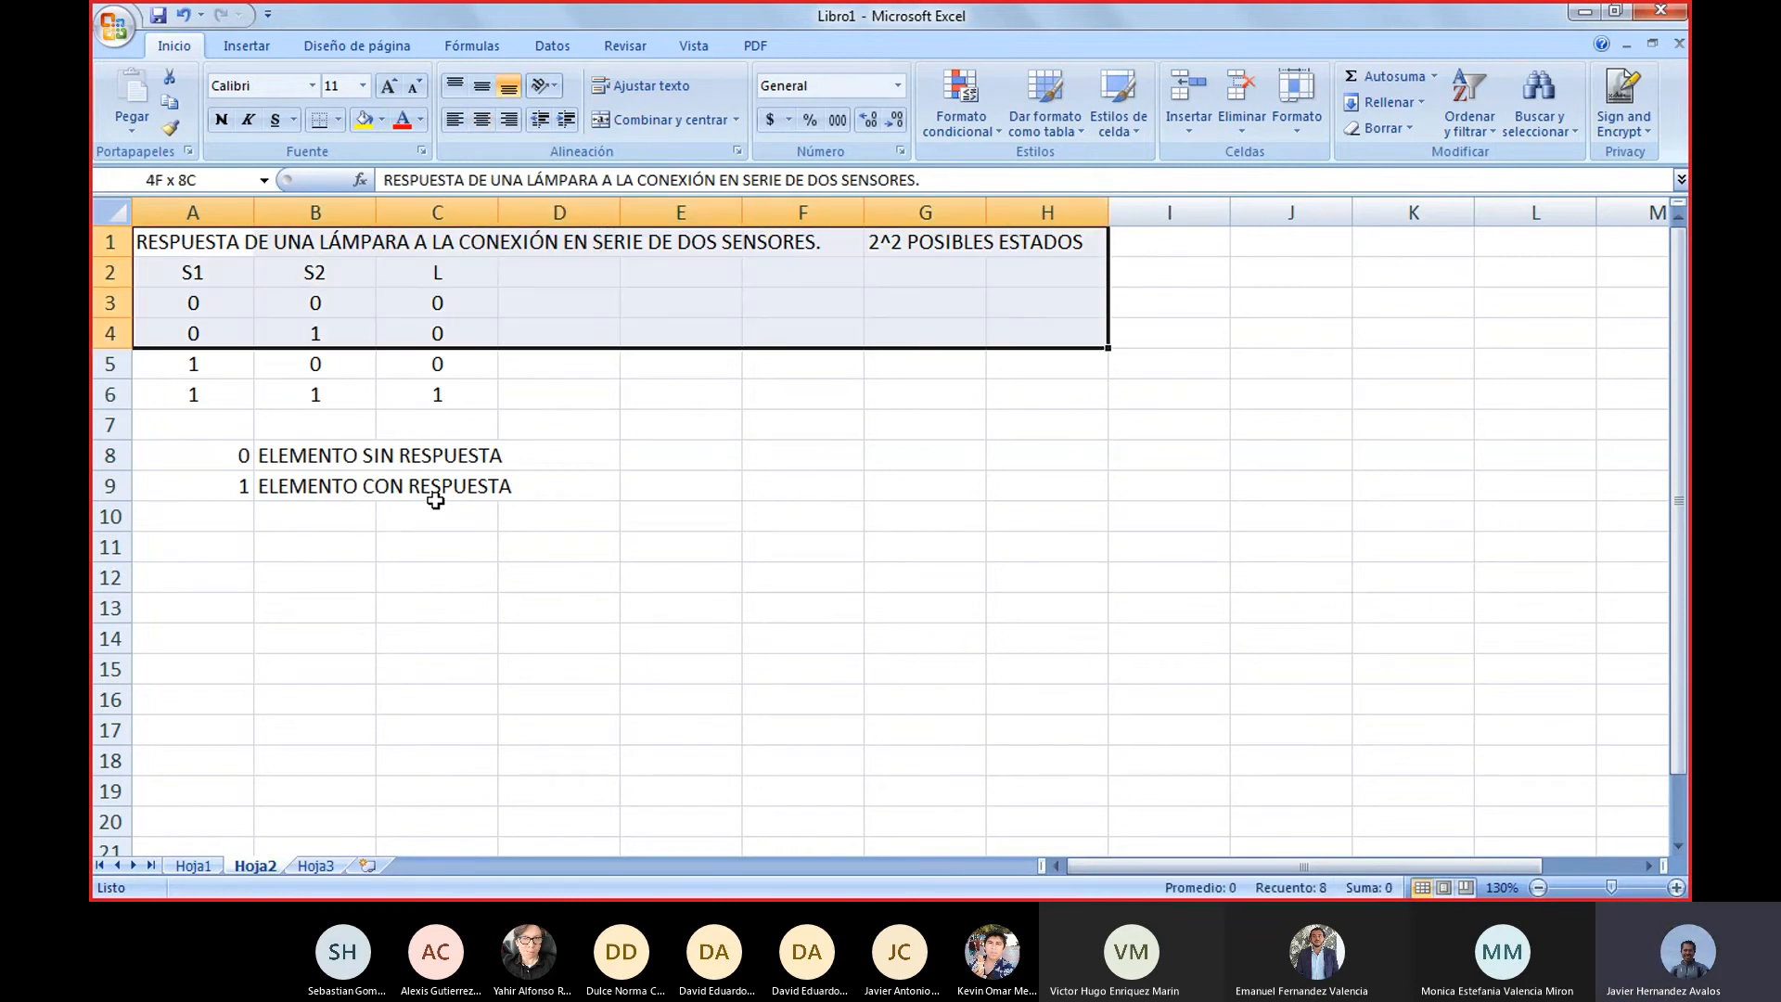
pyautogui.hotkey('shift', 'Down')
pyautogui.hotkey('shift', 'Down')
pyautogui.hotkey('shift', 'Down')
pyautogui.hotkey('shift', 'Down')
pyautogui.hotkey('shift', 'Down')
pyautogui.hotkey('ctrl', 'c')
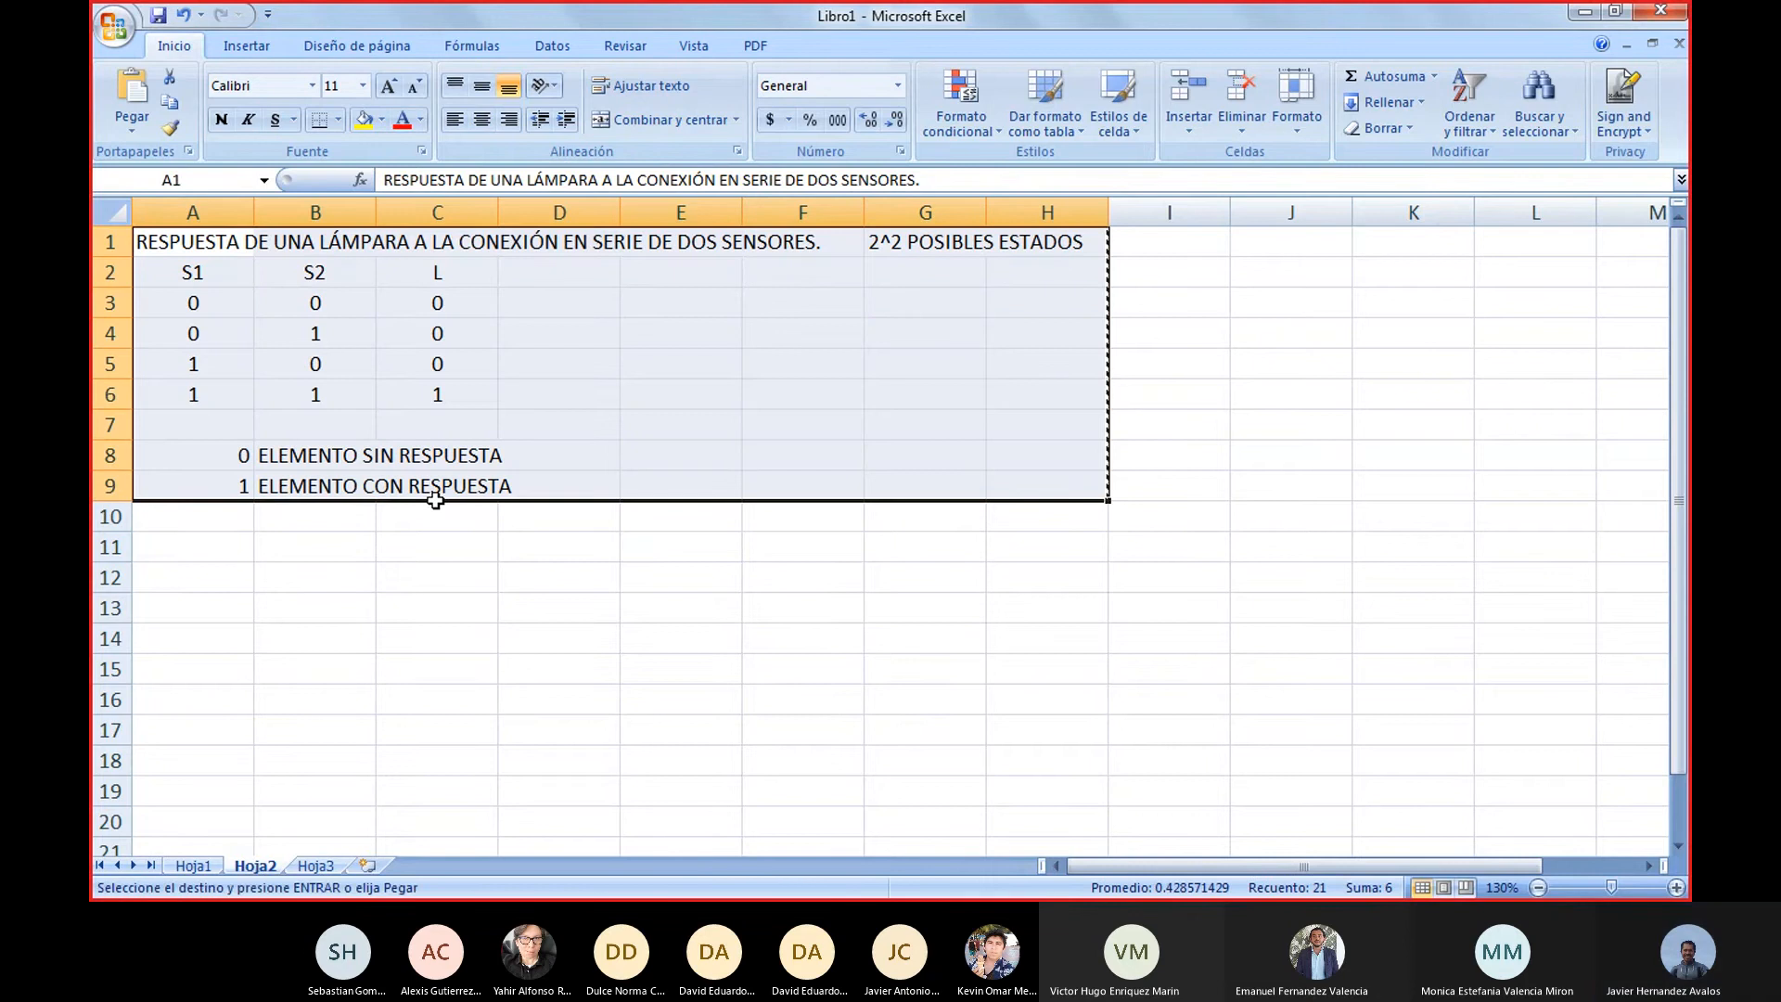
pyautogui.press('Down')
pyautogui.press('Down')
pyautogui.press('Down')
pyautogui.press('Down')
pyautogui.press('Down')
pyautogui.press('Down')
pyautogui.press('Down')
pyautogui.press('Down')
pyautogui.press('Down')
pyautogui.press('Down')
pyautogui.press('Down')
pyautogui.press('Down')
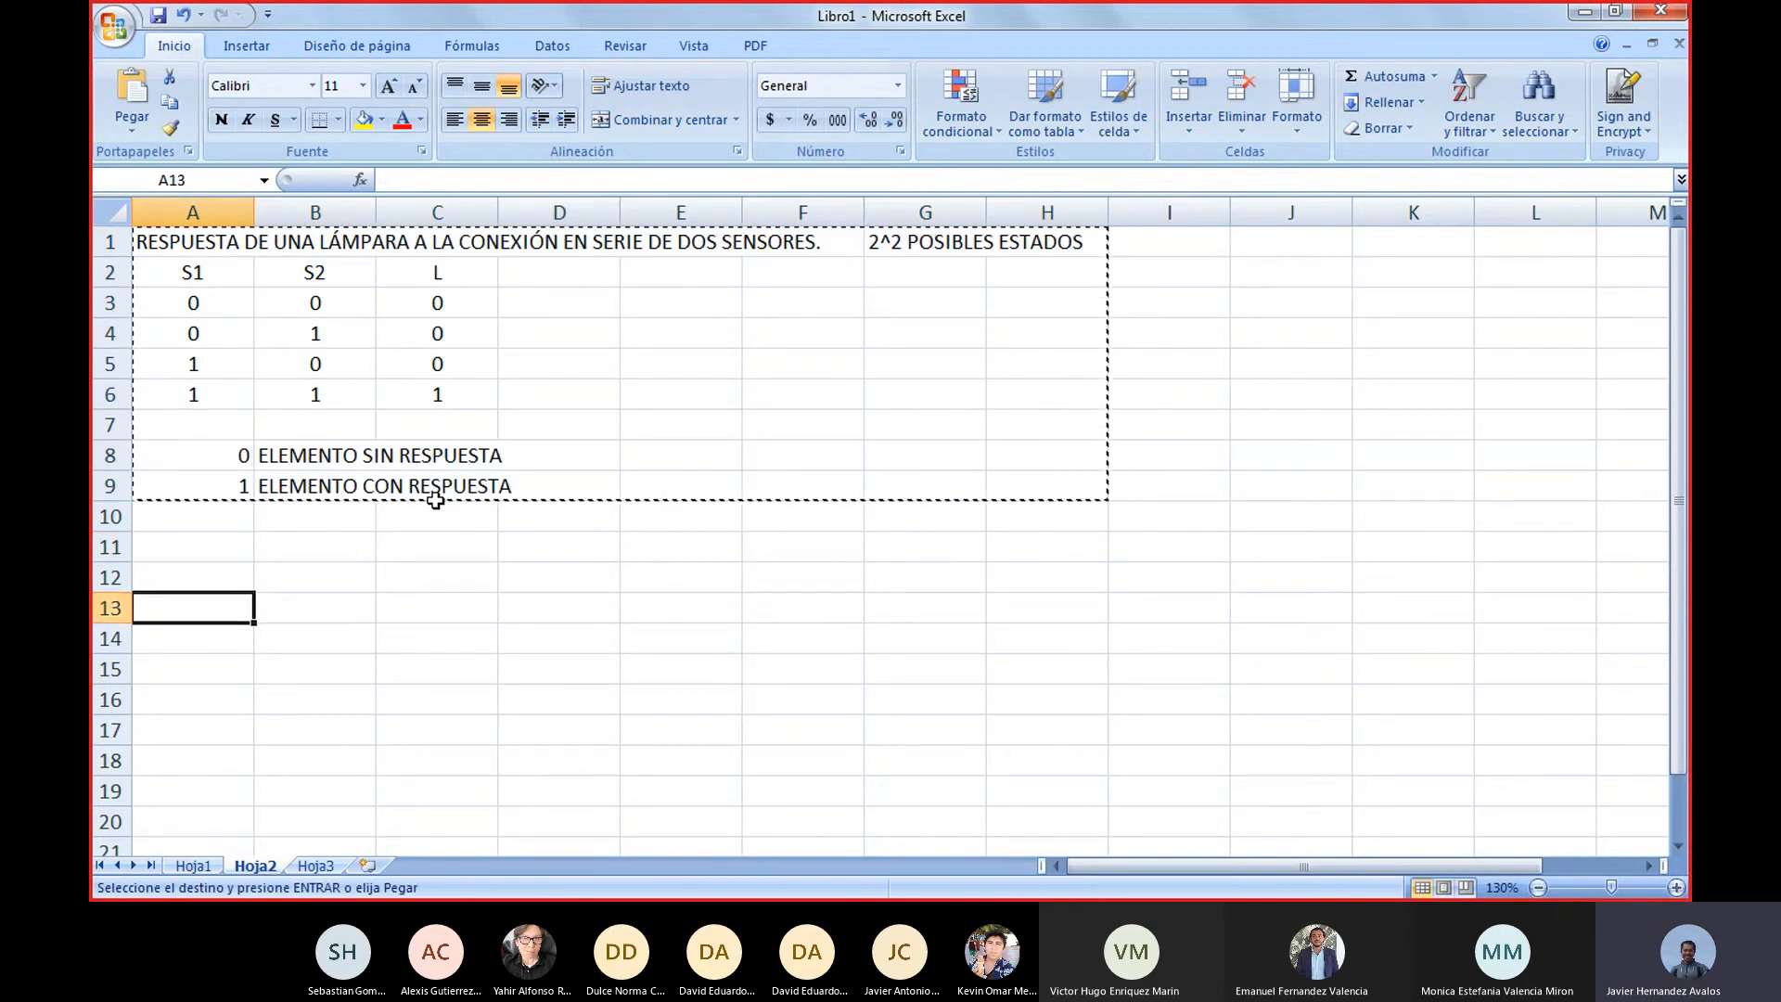
pyautogui.press('Down')
pyautogui.press('Return')
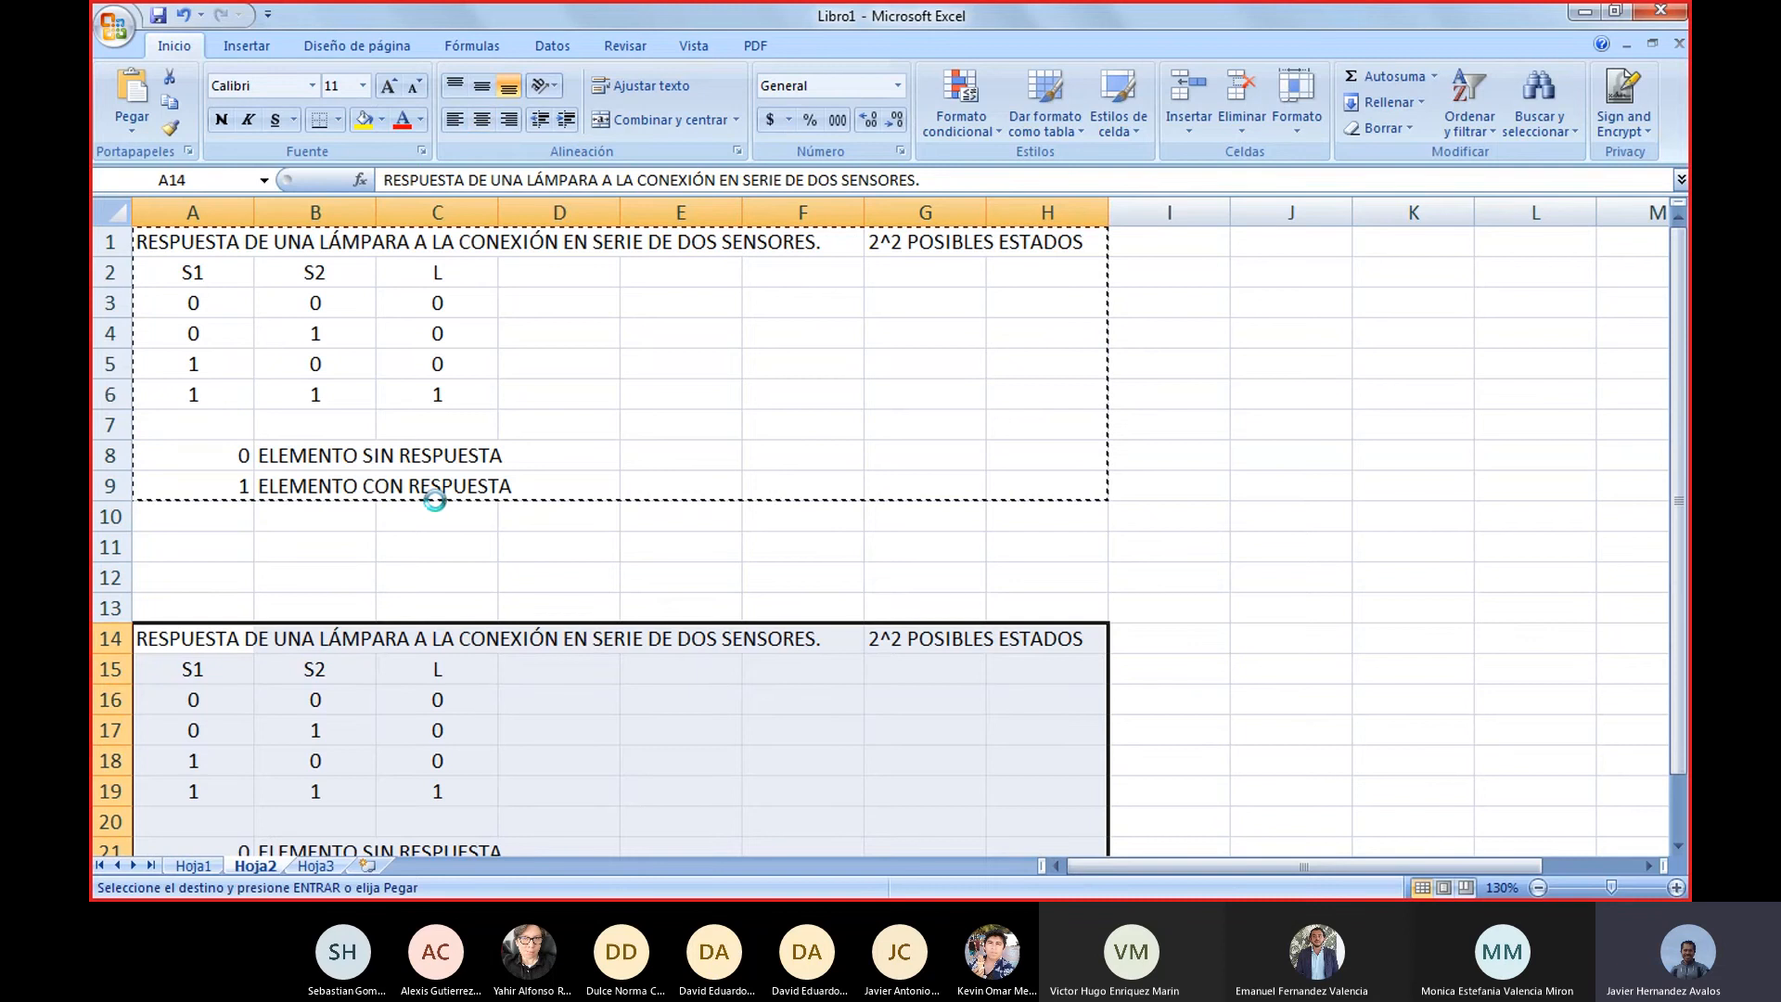
# Change SERIE to PARALELO in the copied title in cell A14
pyautogui.press('Up')
pyautogui.press('Down')
pyautogui.press('Down')
pyautogui.press('Down')
pyautogui.press('Down')
pyautogui.press('Up')
pyautogui.press('Up')
pyautogui.press('Up')
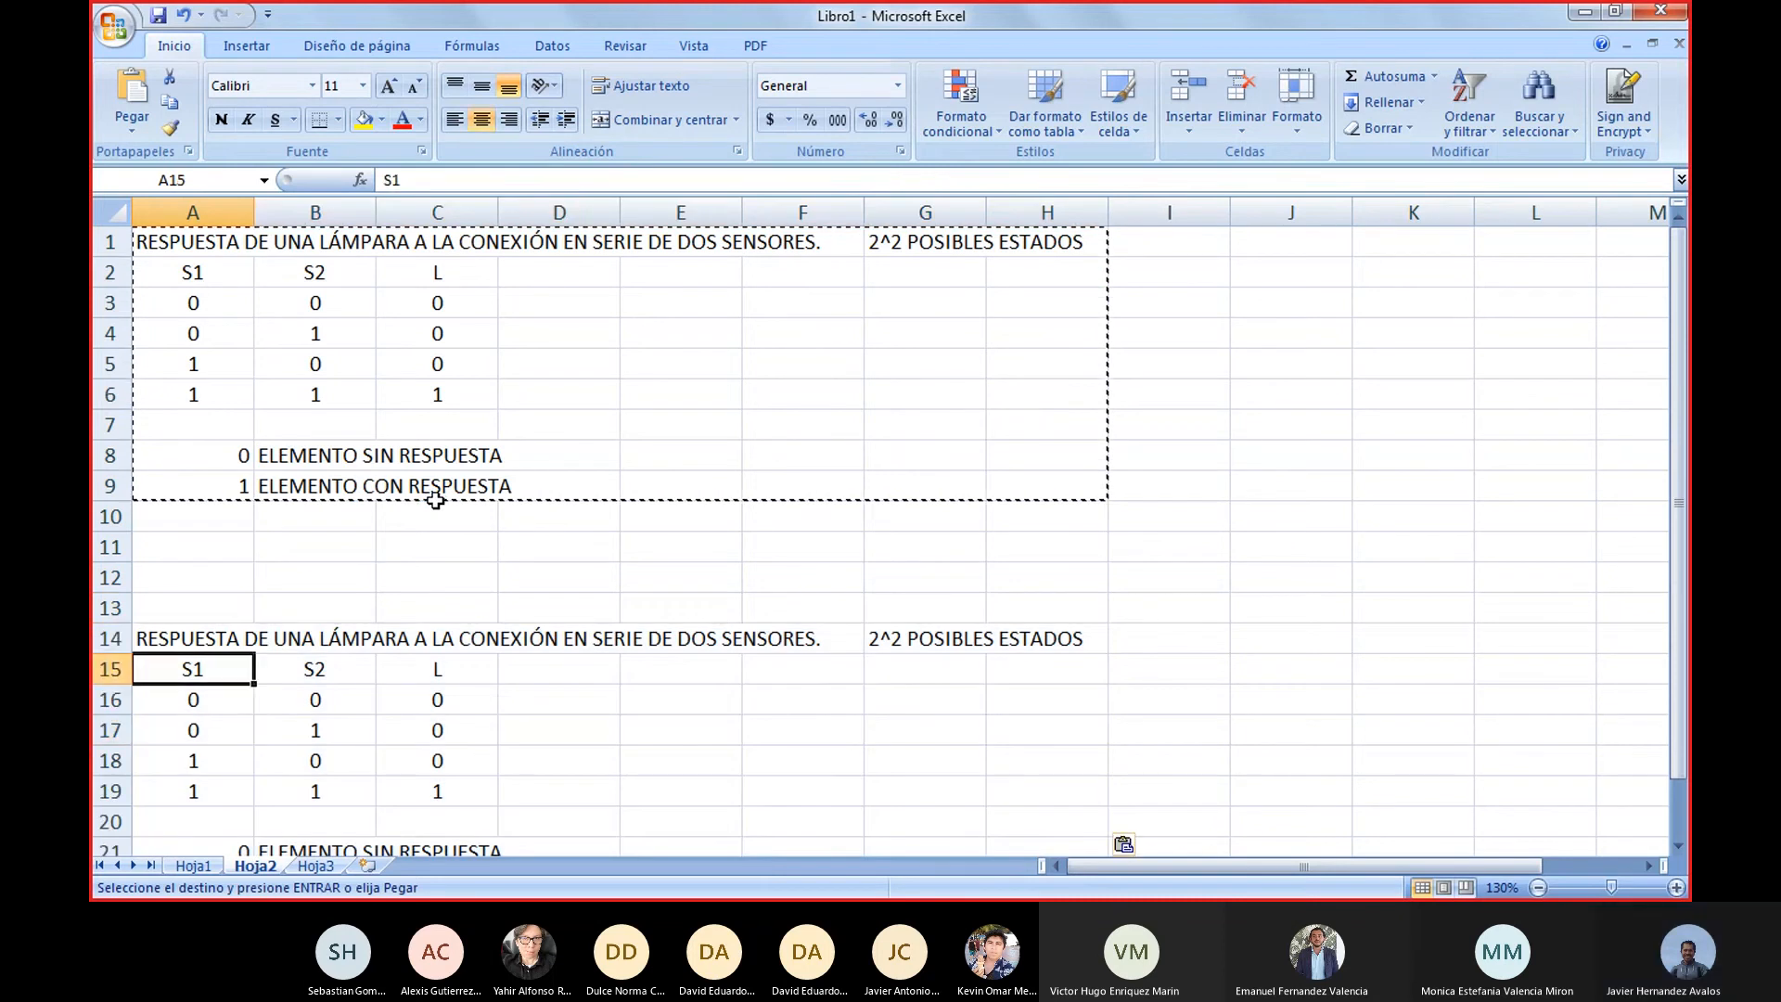
pyautogui.press('F2')
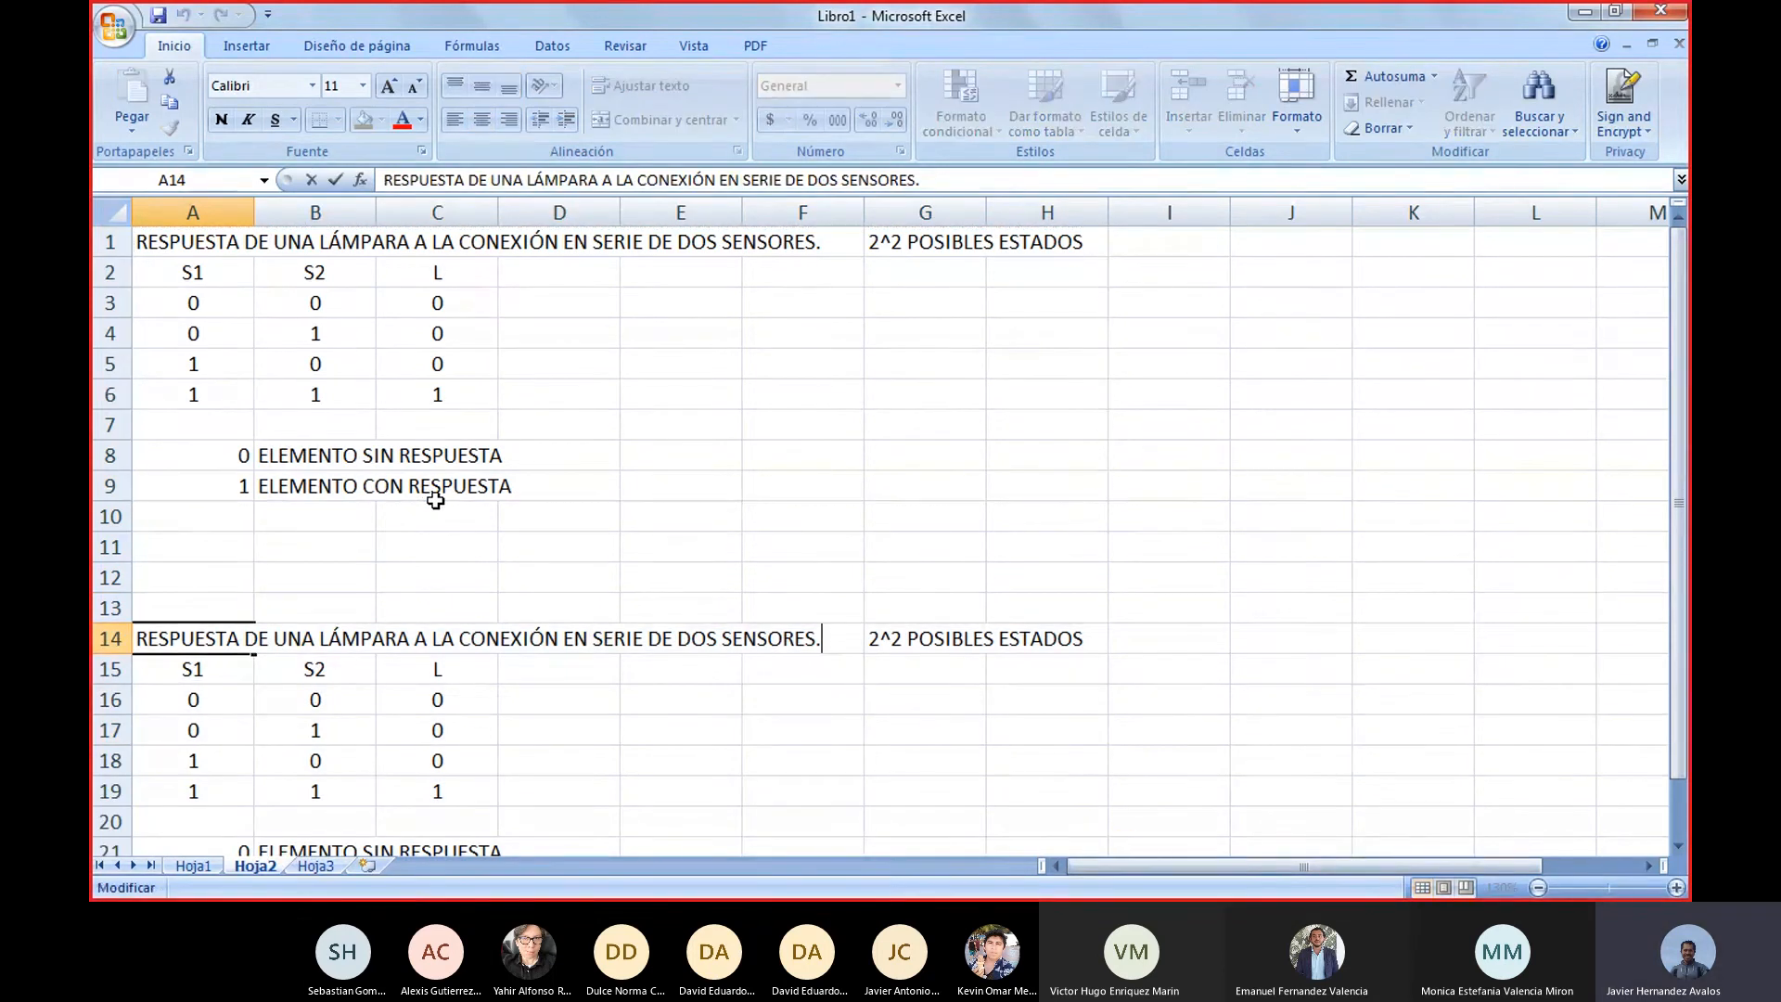
pyautogui.press('Left')
pyautogui.press('Left')
pyautogui.press('Left')
pyautogui.press('Left')
pyautogui.press('Left')
pyautogui.press('Left')
pyautogui.press('Left')
pyautogui.press('Left')
pyautogui.press('Left')
pyautogui.press('Left')
pyautogui.press('Left')
pyautogui.press('Left')
pyautogui.press('BackSpace')
pyautogui.press('BackSpace')
pyautogui.press('BackSpace')
pyautogui.press('BackSpace')
pyautogui.press('Delete')
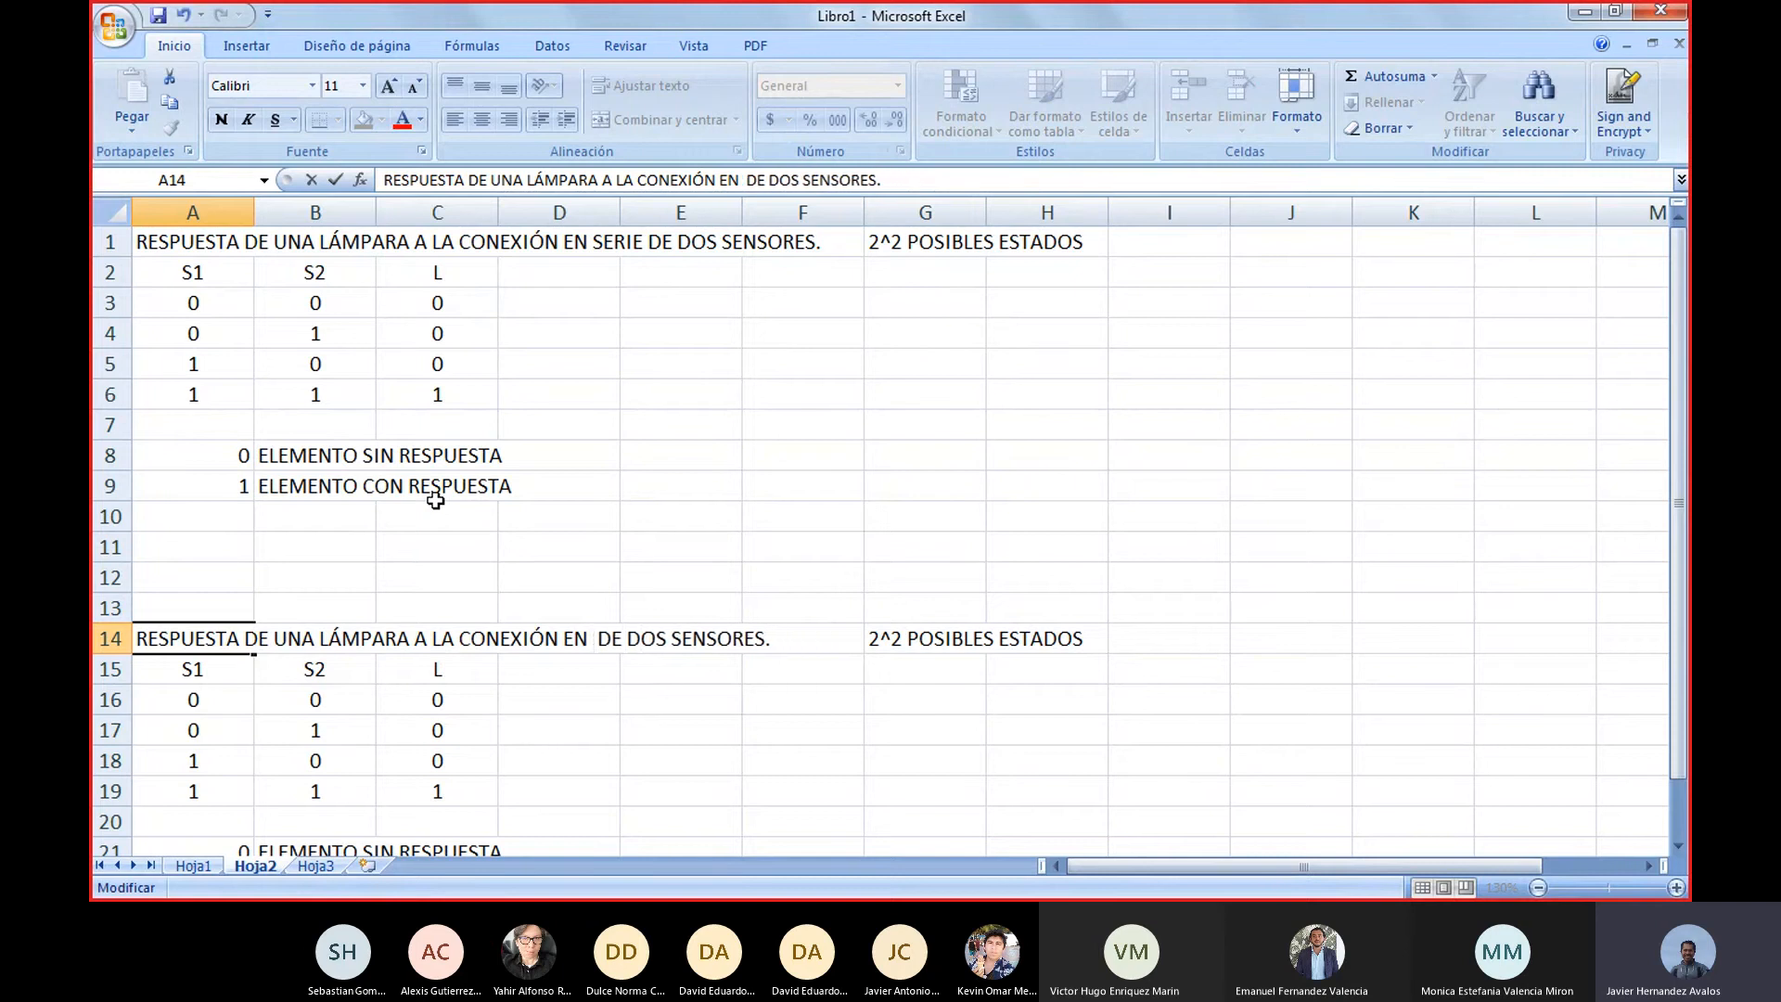
pyautogui.write('PARALELO')
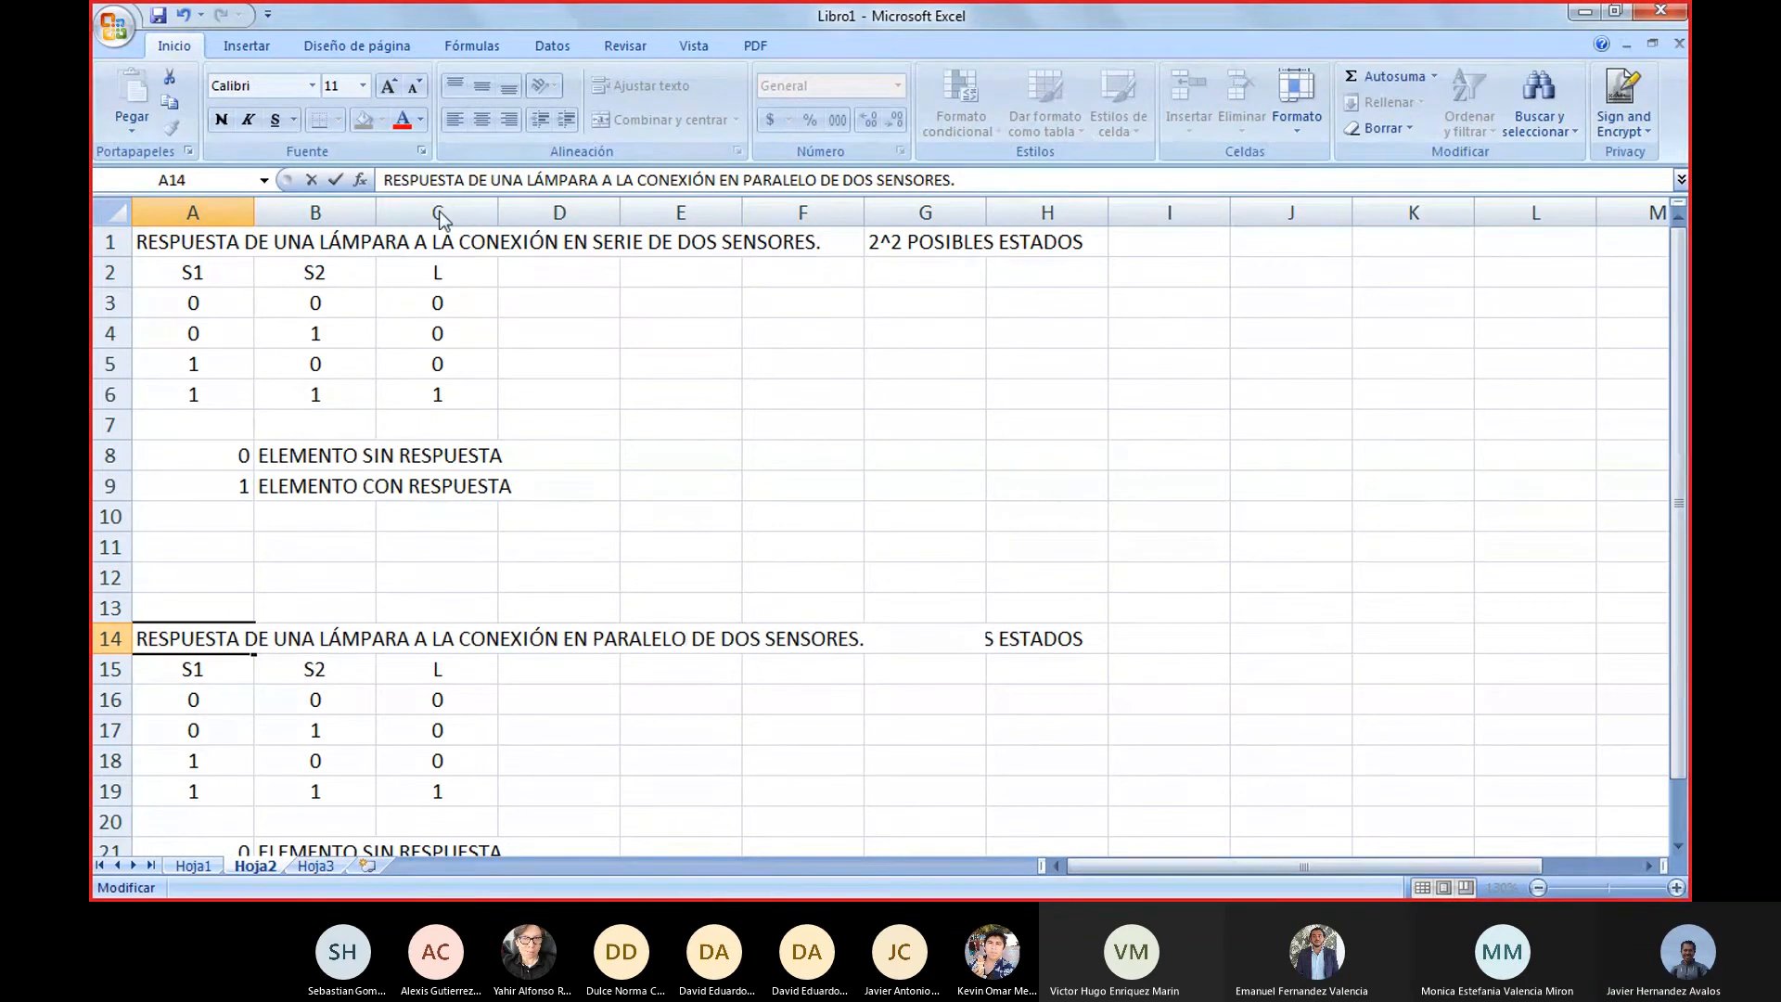
# Delete the empty rows 10 to 12 between the two tables and clear the parallel table's L values in cells C13 to C16
pyautogui.moveTo(99, 517); pyautogui.dragTo(98, 579)
pyautogui.rightClick(108, 546)
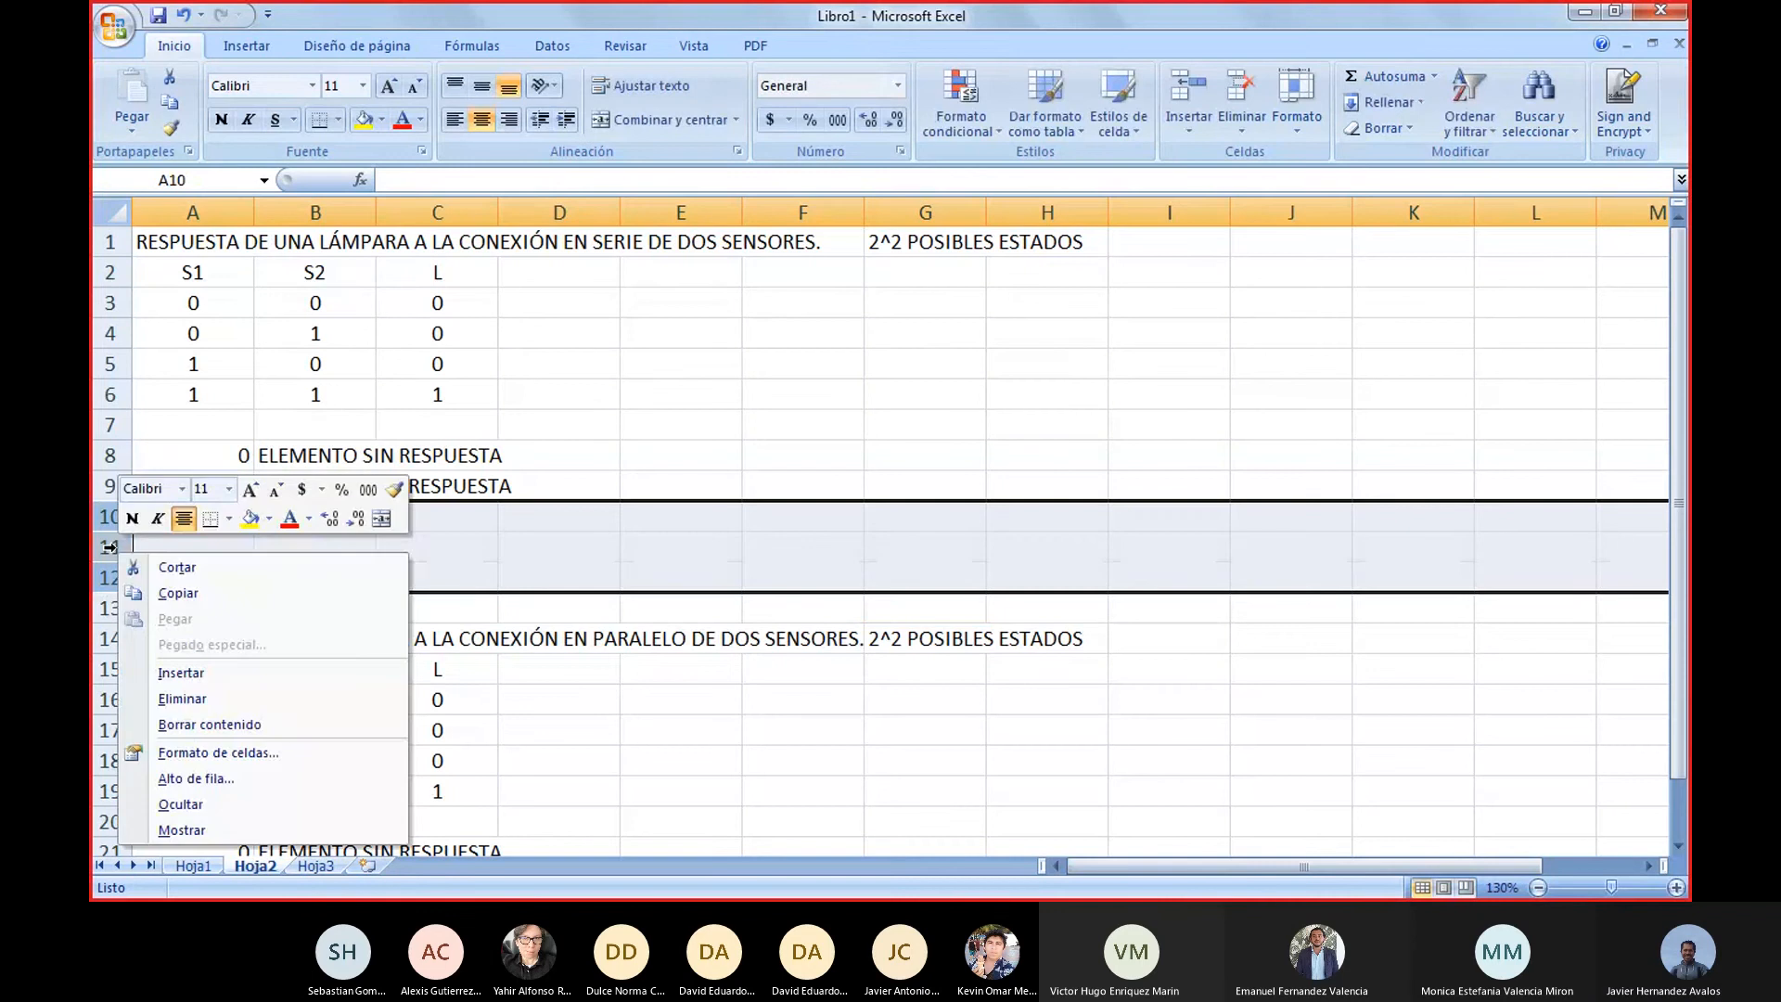
pyautogui.click(182, 698)
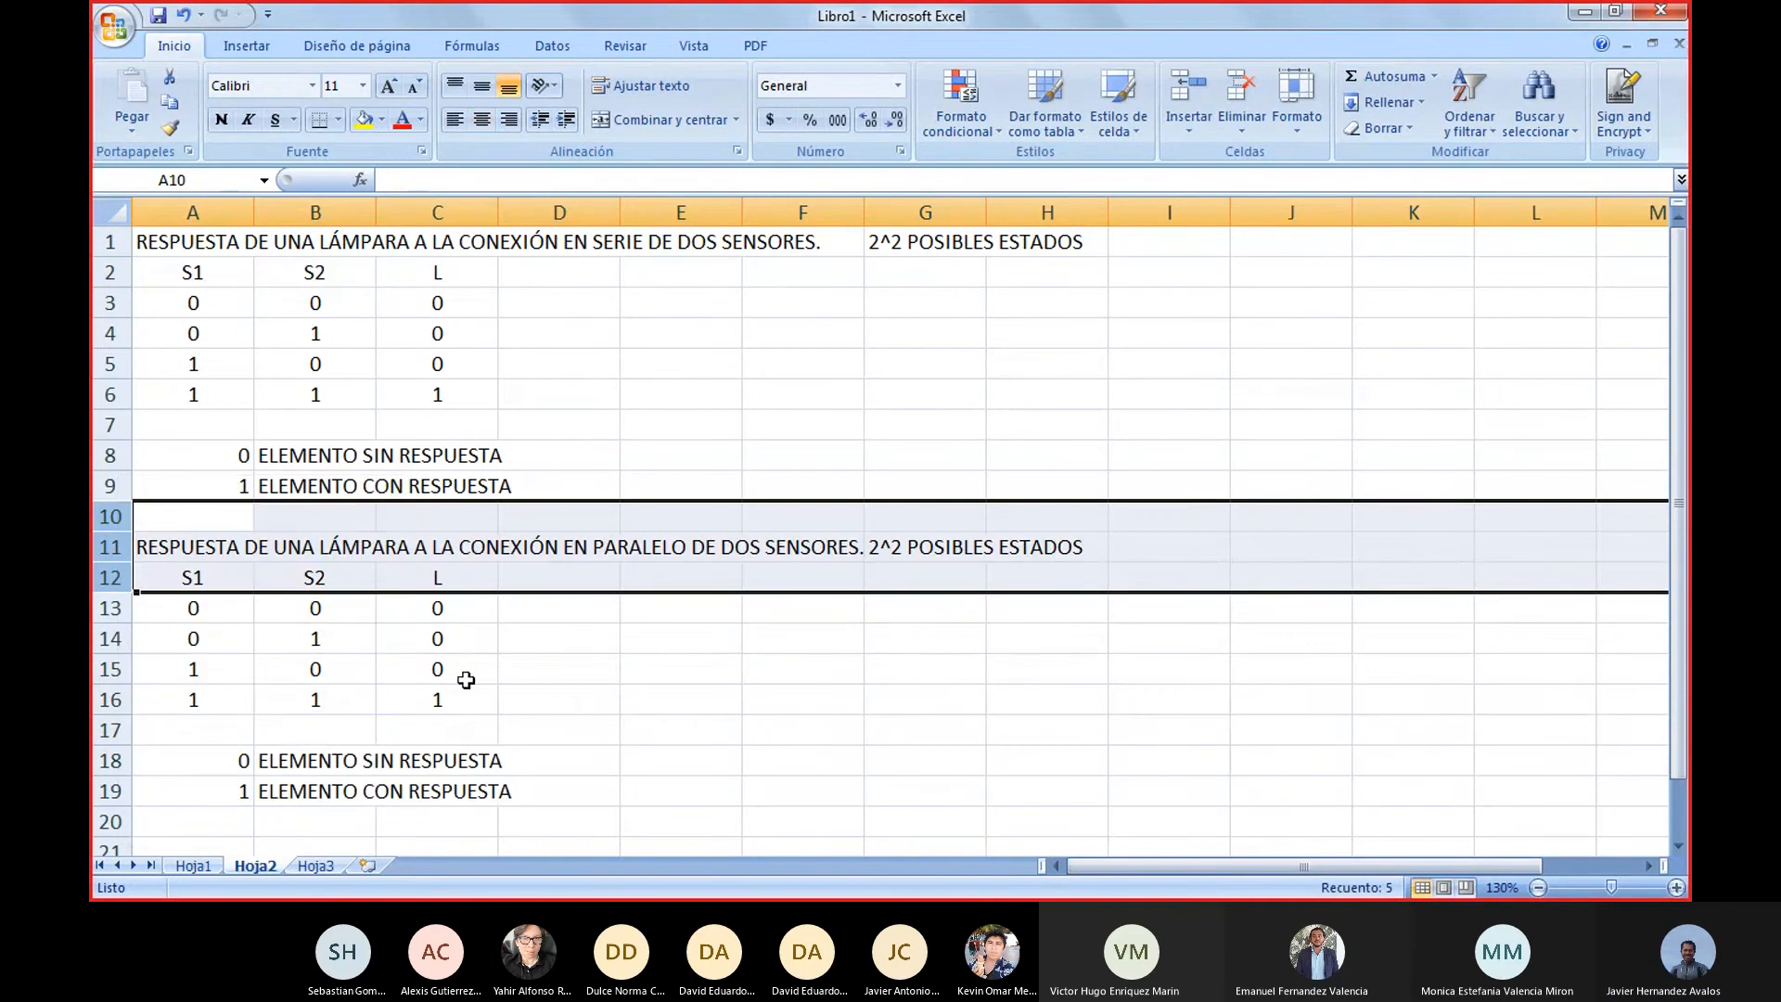
pyautogui.click(803, 730)
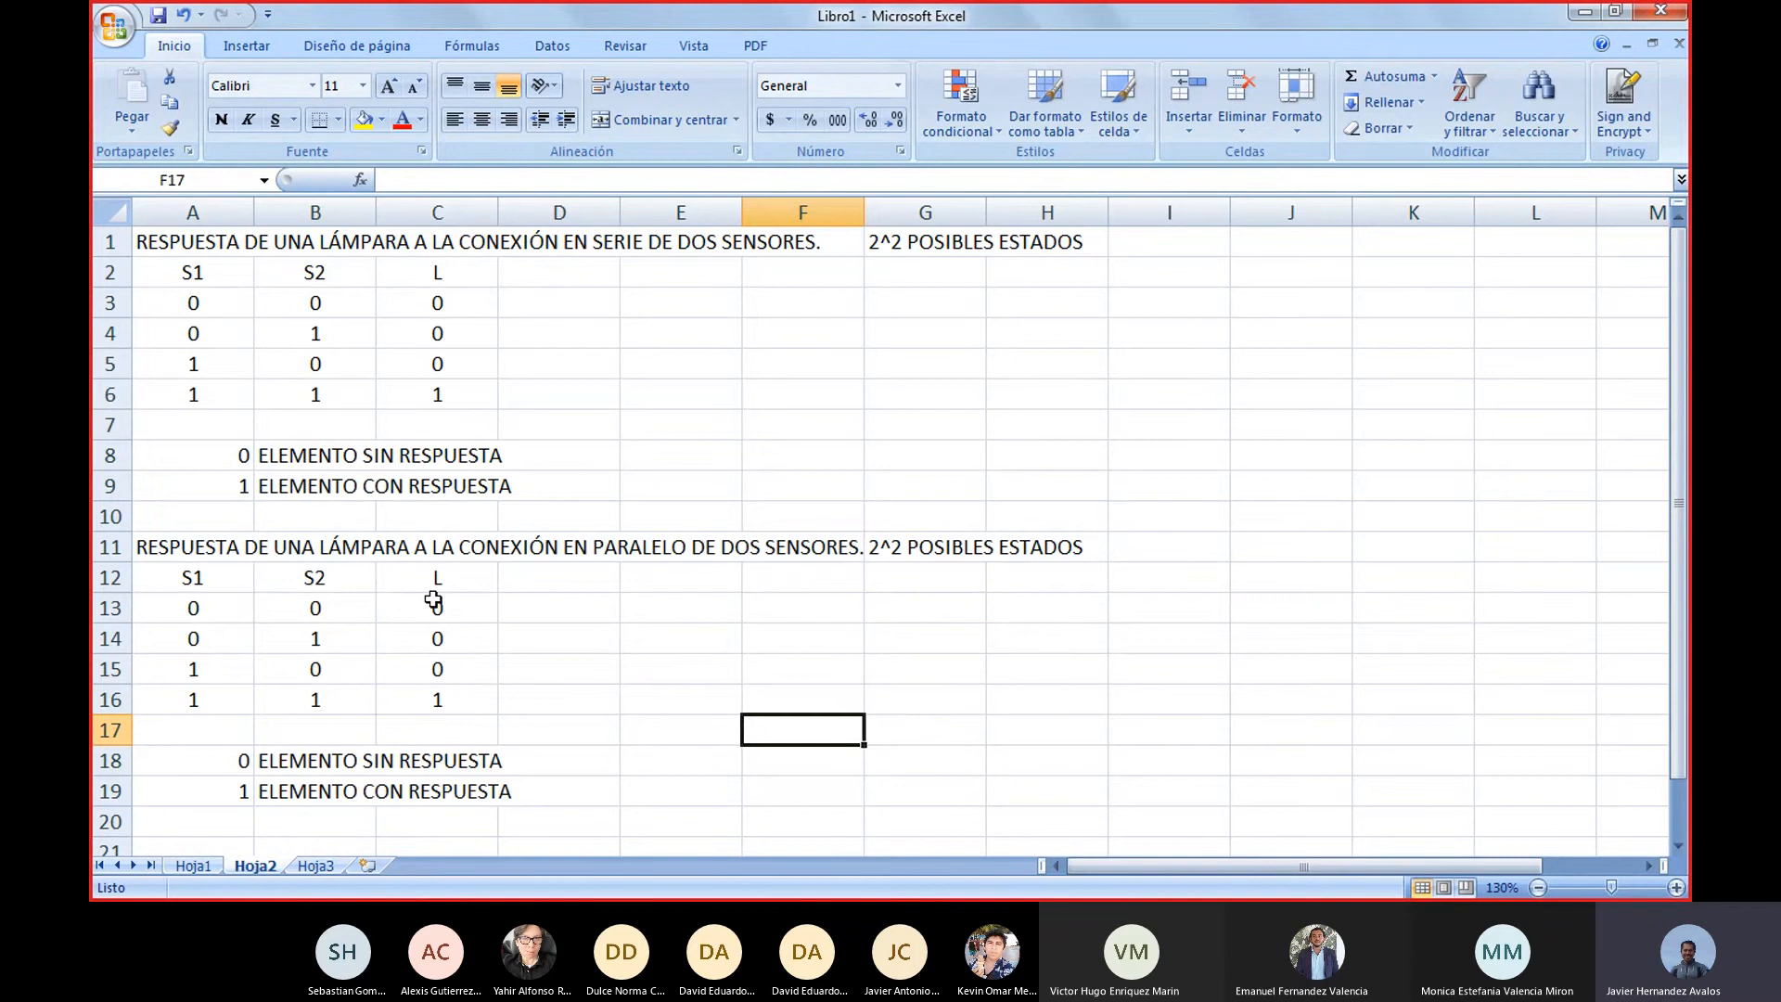
pyautogui.moveTo(433, 601); pyautogui.dragTo(439, 706)
pyautogui.press('Delete')
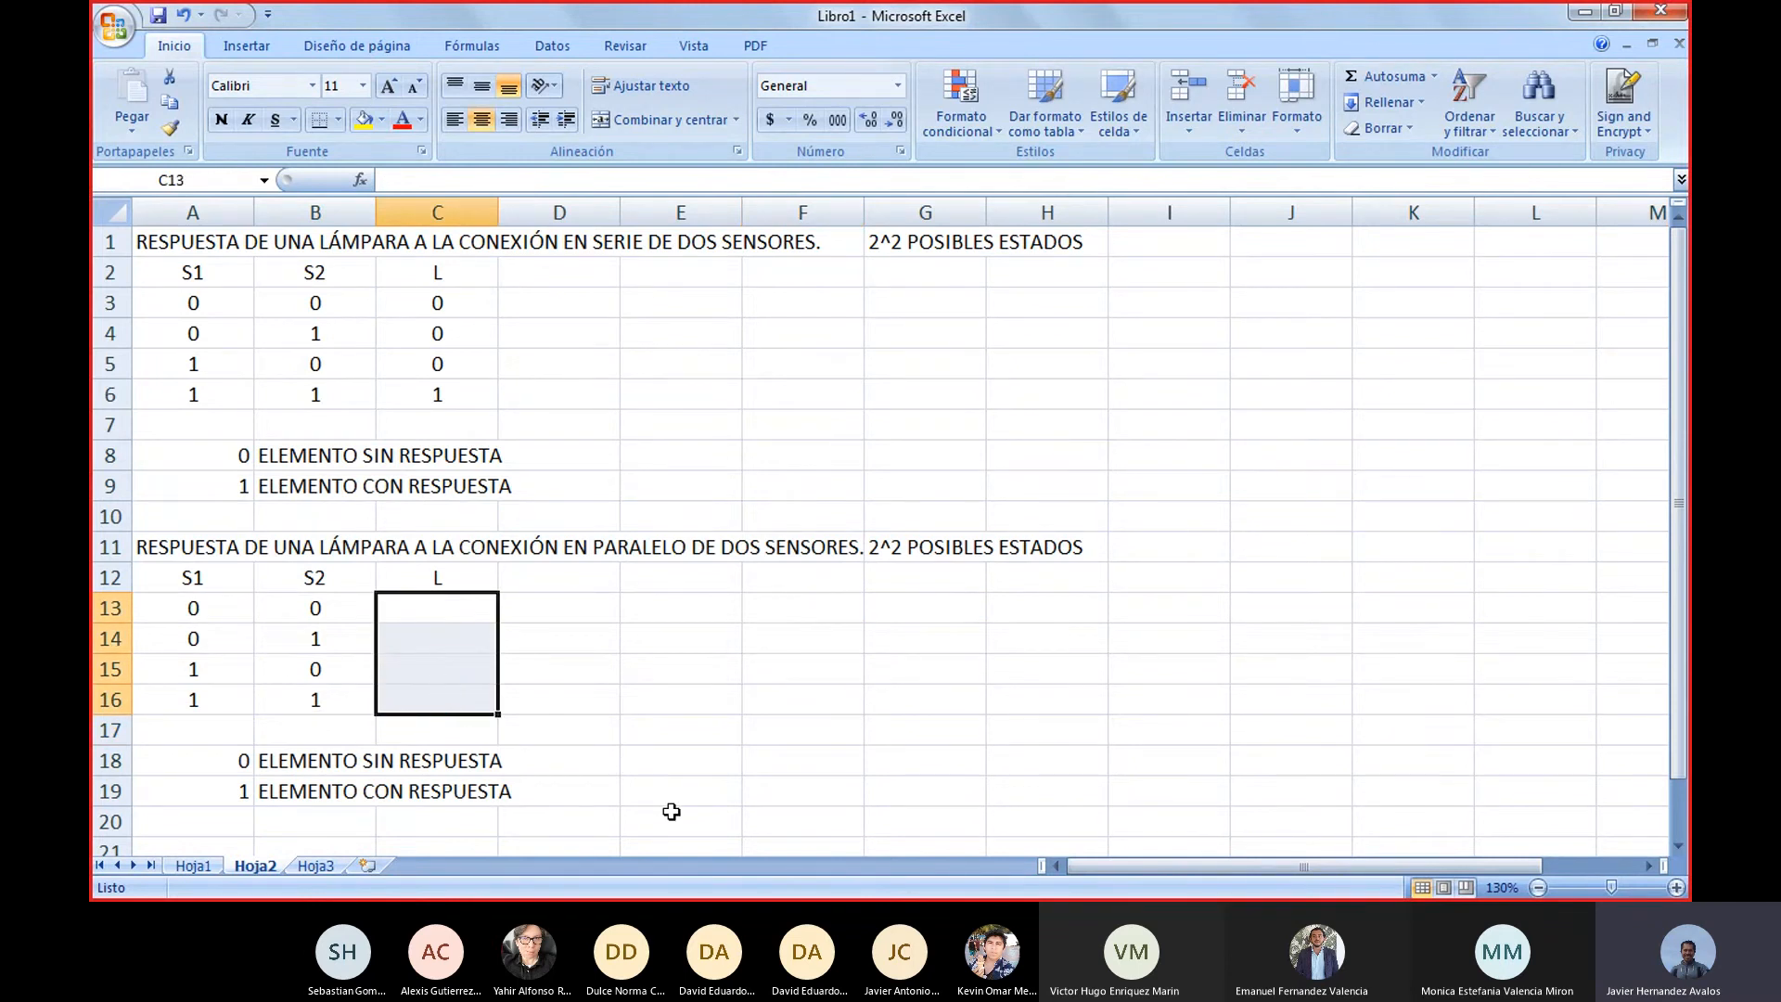
# Switch to FluidSIM-P and change the circuit's title text to "SENSORES CONECTADOS EN PARALELO"
pyautogui.hotkey('alt', 'Tab')
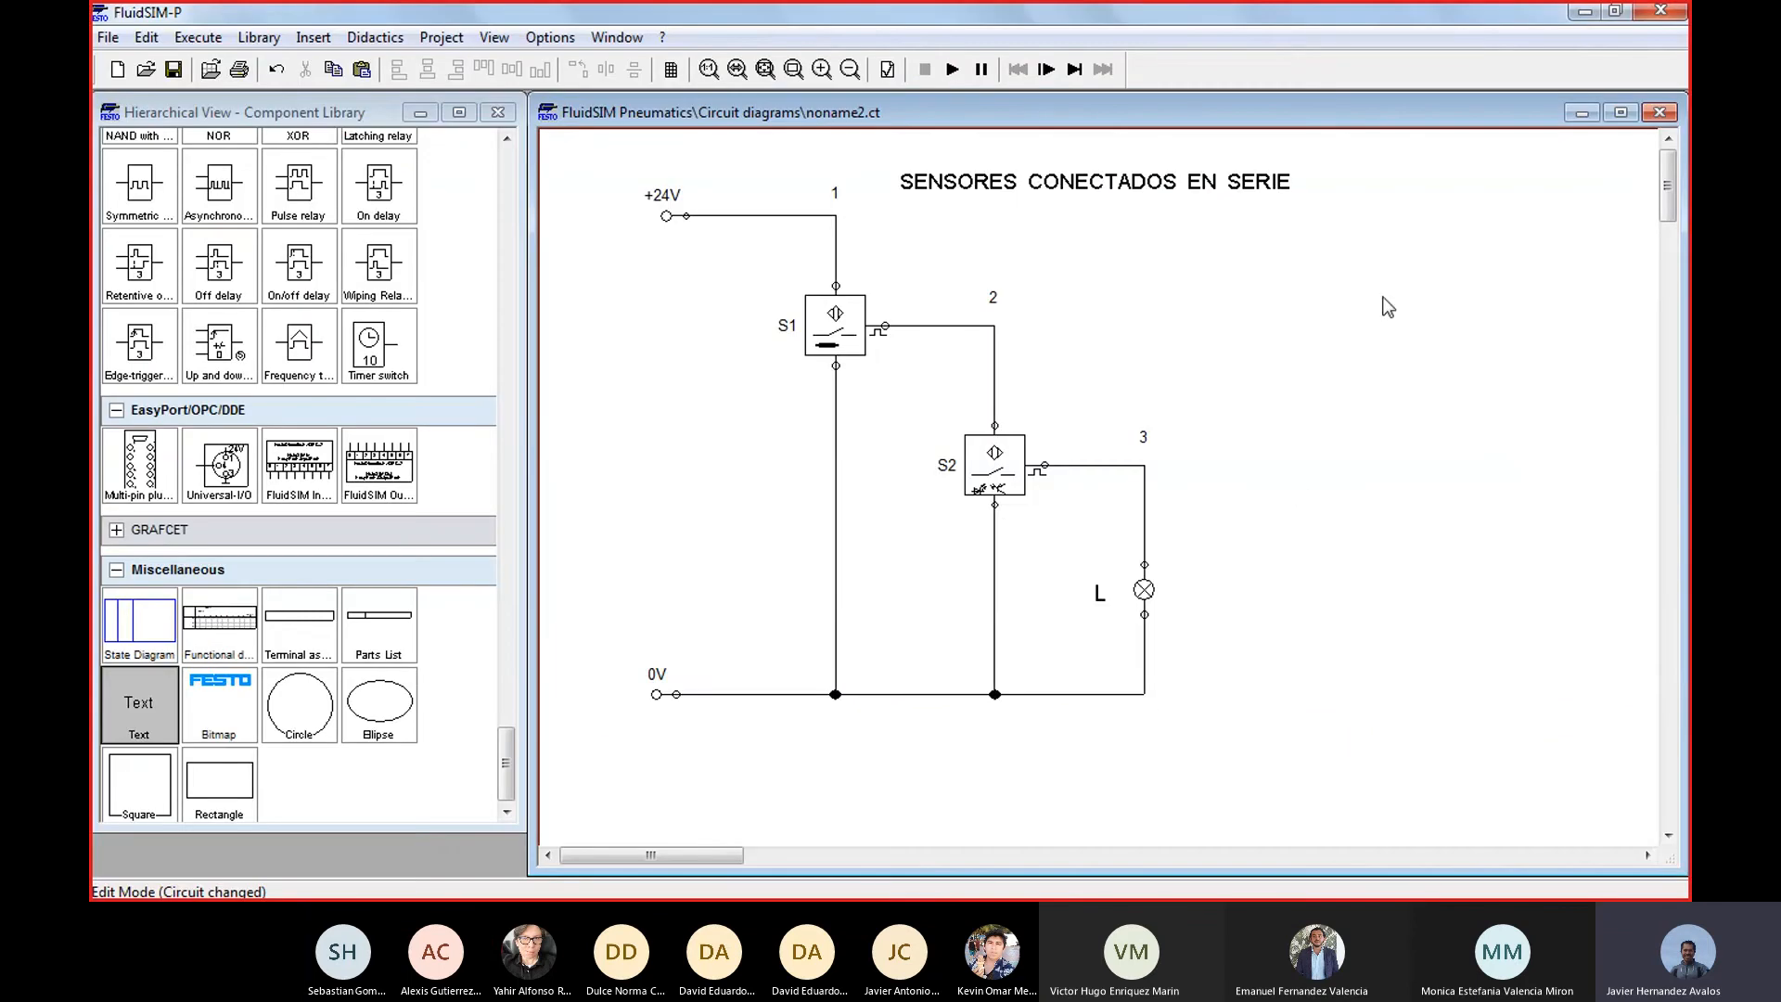
pyautogui.click(1254, 190)
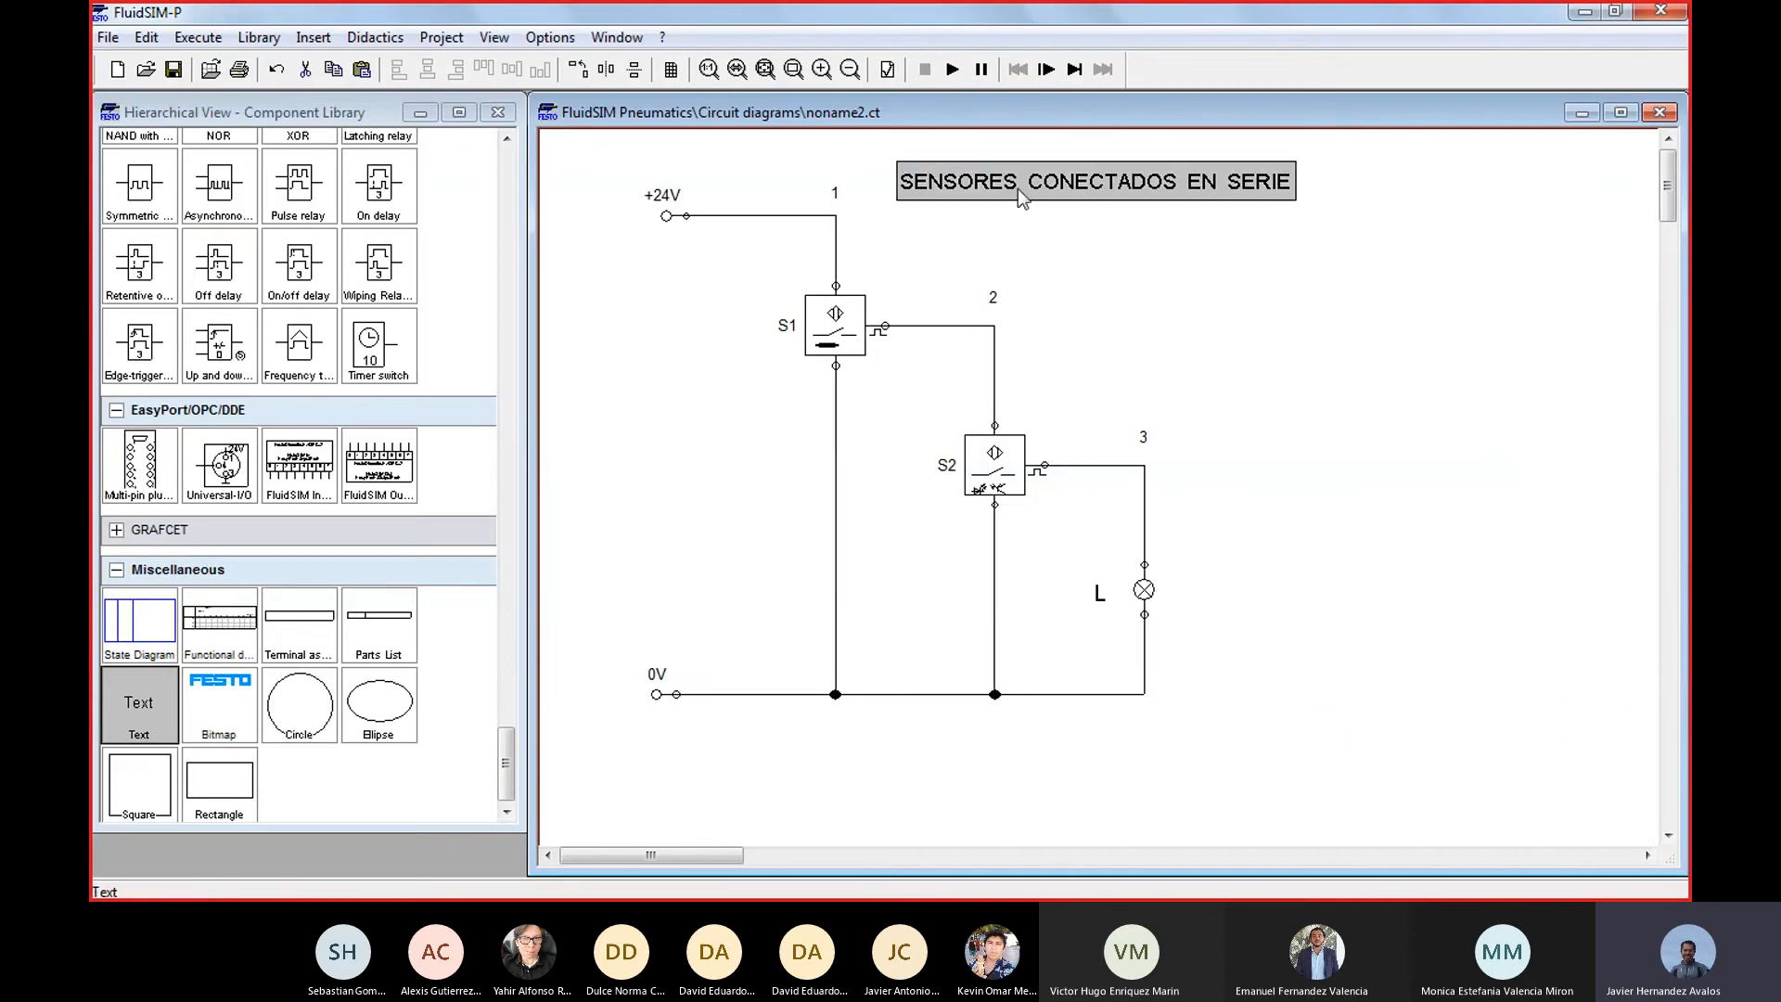
pyautogui.doubleClick(1111, 194)
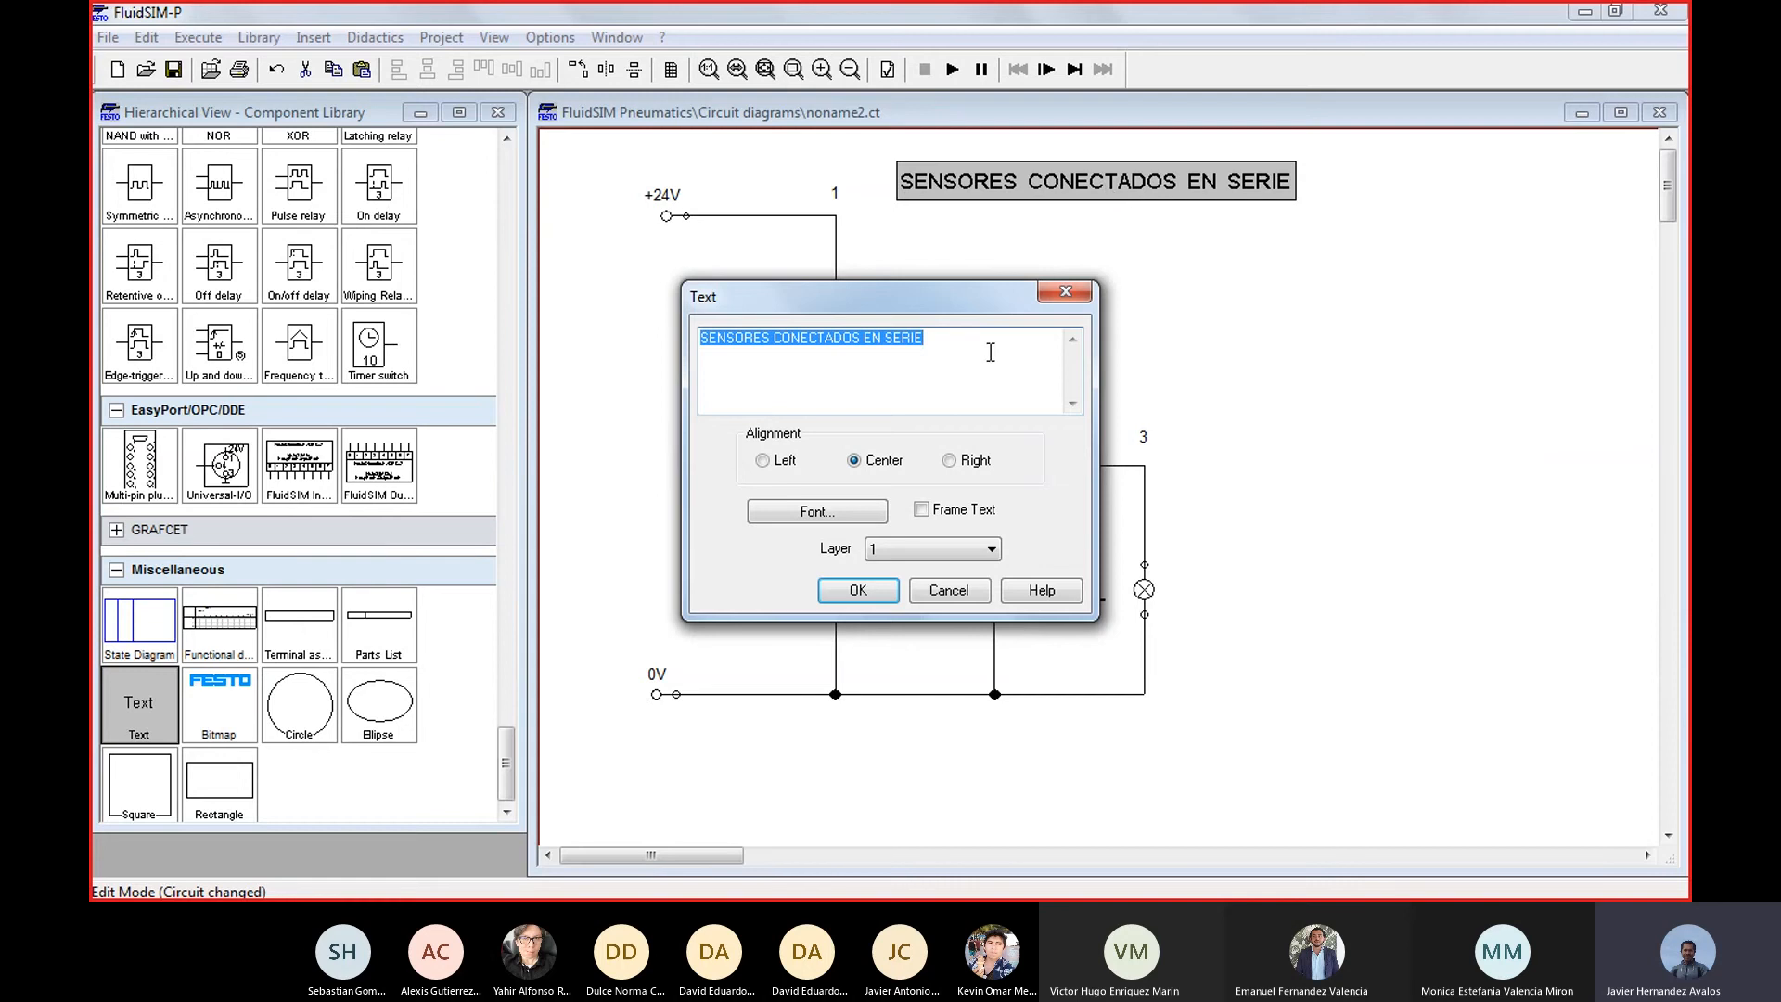
pyautogui.click(986, 343)
pyautogui.press('BackSpace')
pyautogui.press('BackSpace')
pyautogui.press('BackSpace')
pyautogui.press('BackSpace')
pyautogui.press('BackSpace')
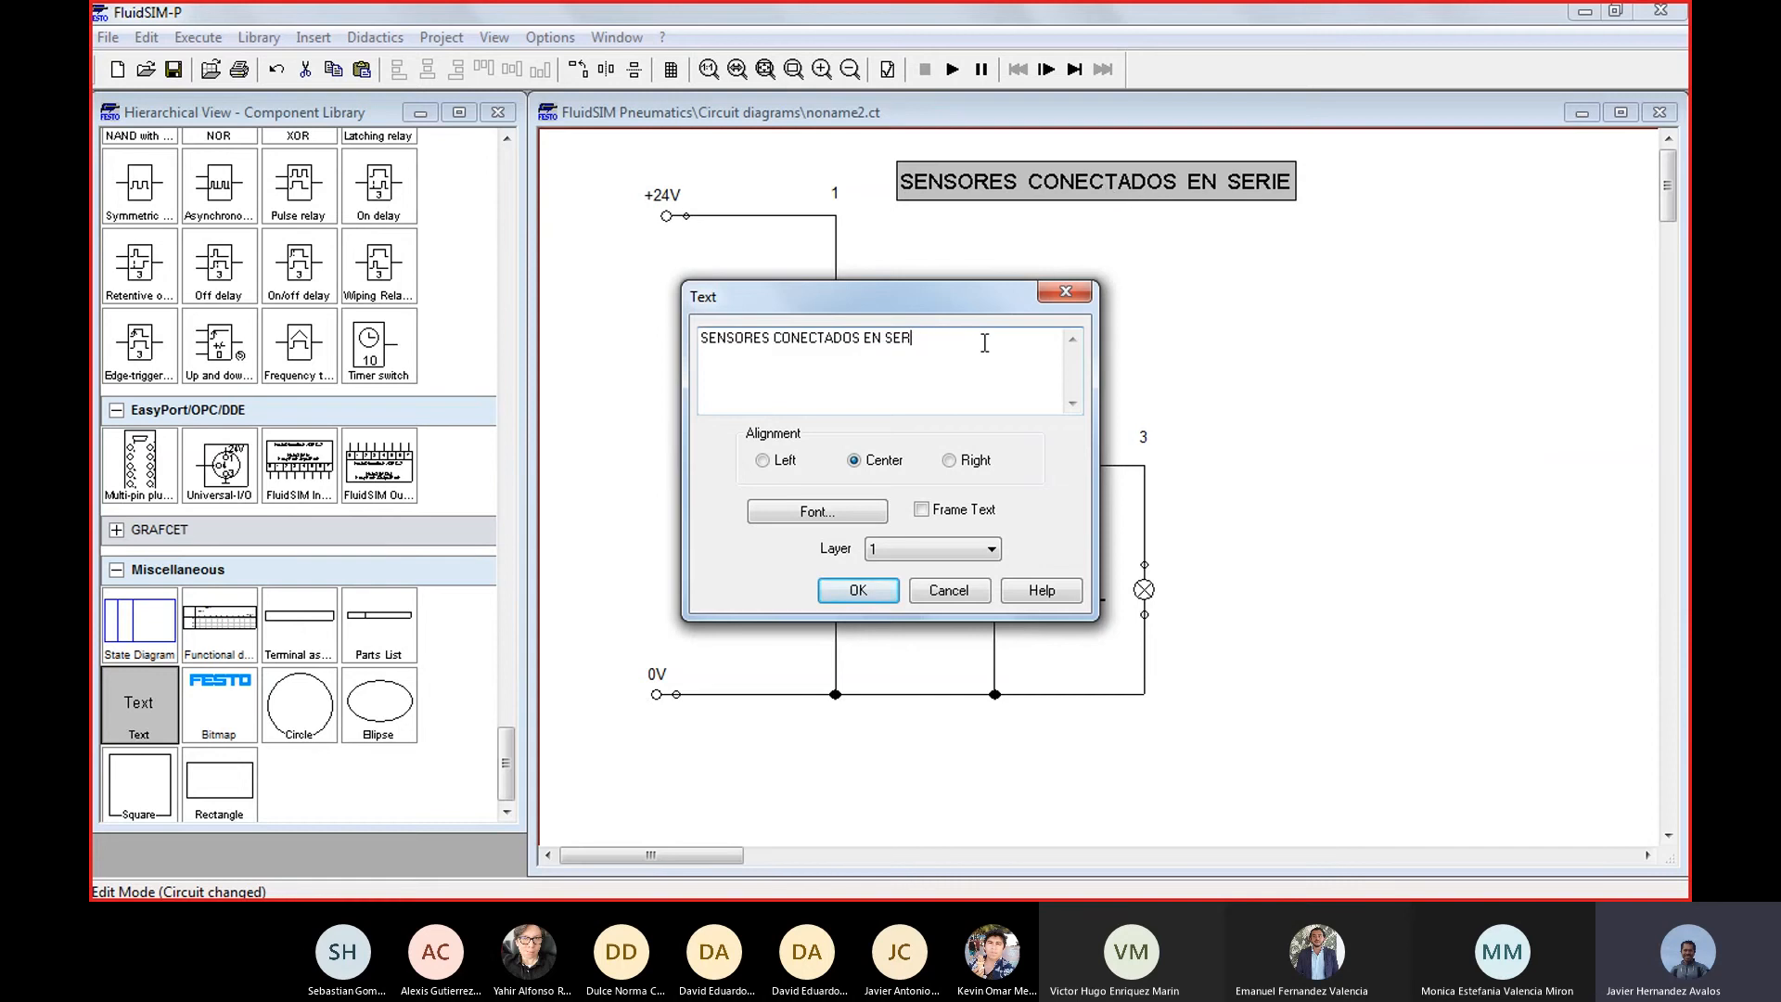
pyautogui.write('PARALELO')
pyautogui.press('Return')
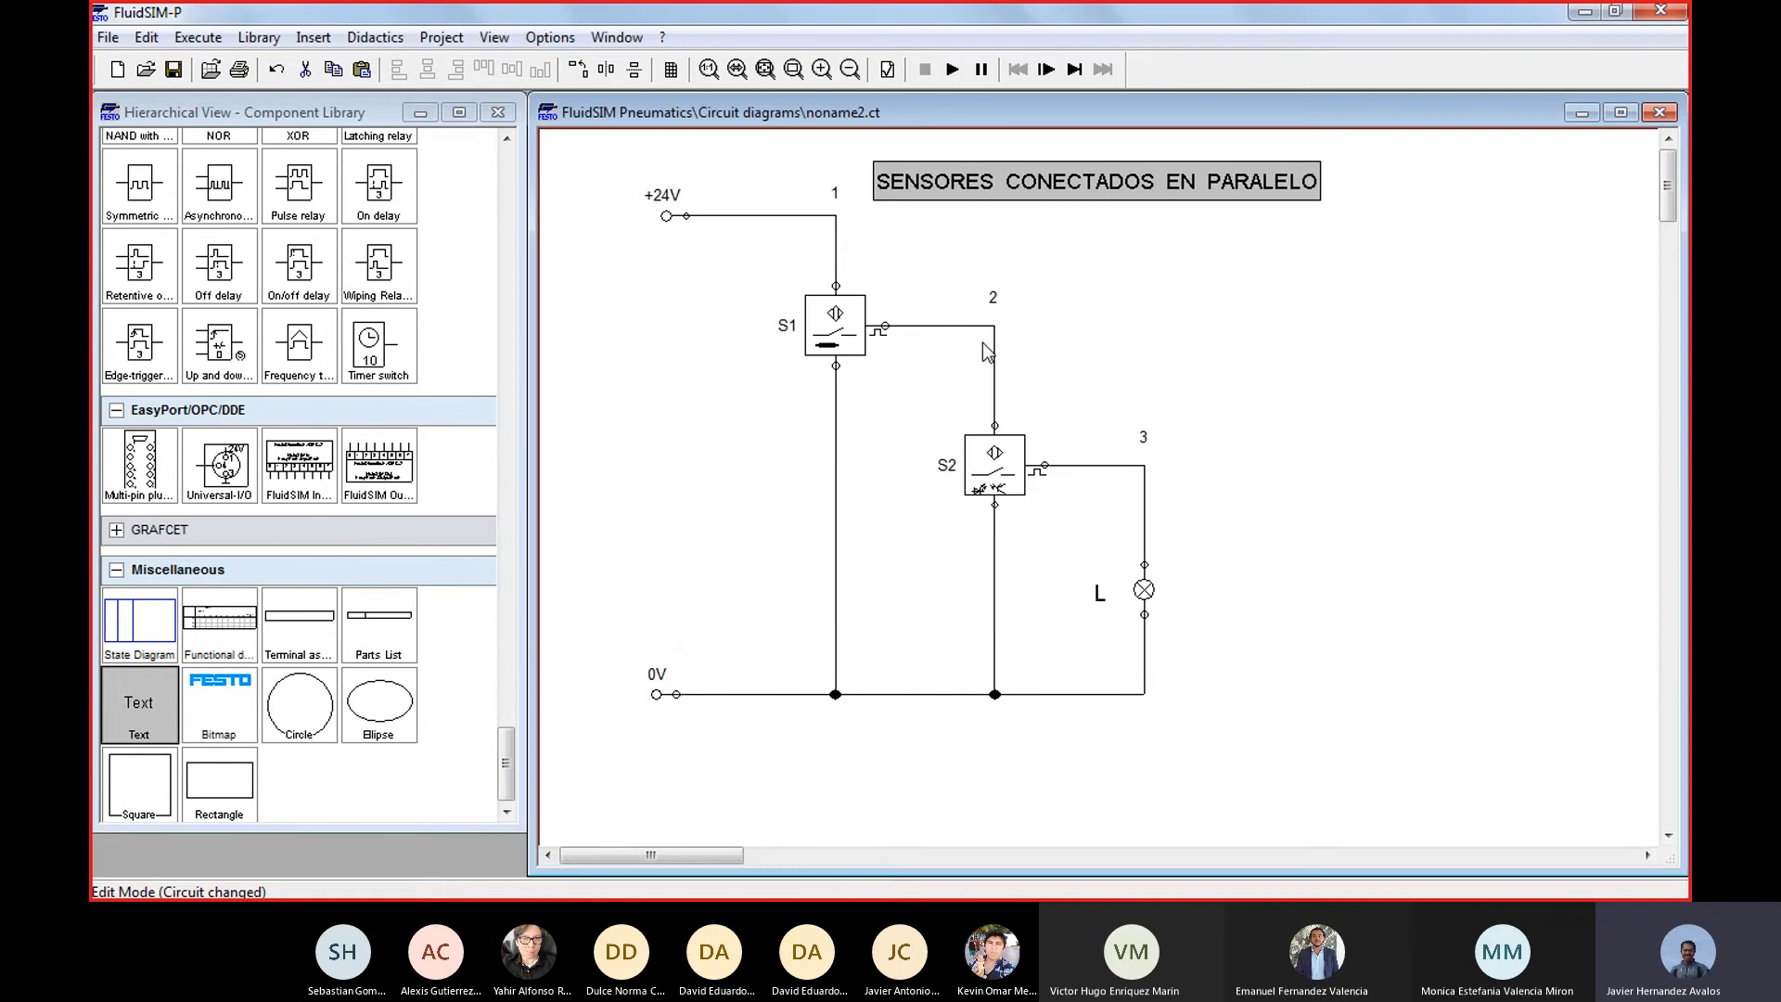
# Delete the wires from S1's output to S2 and from S2's output to the lamp, and move the title slightly higher
pyautogui.click(943, 329)
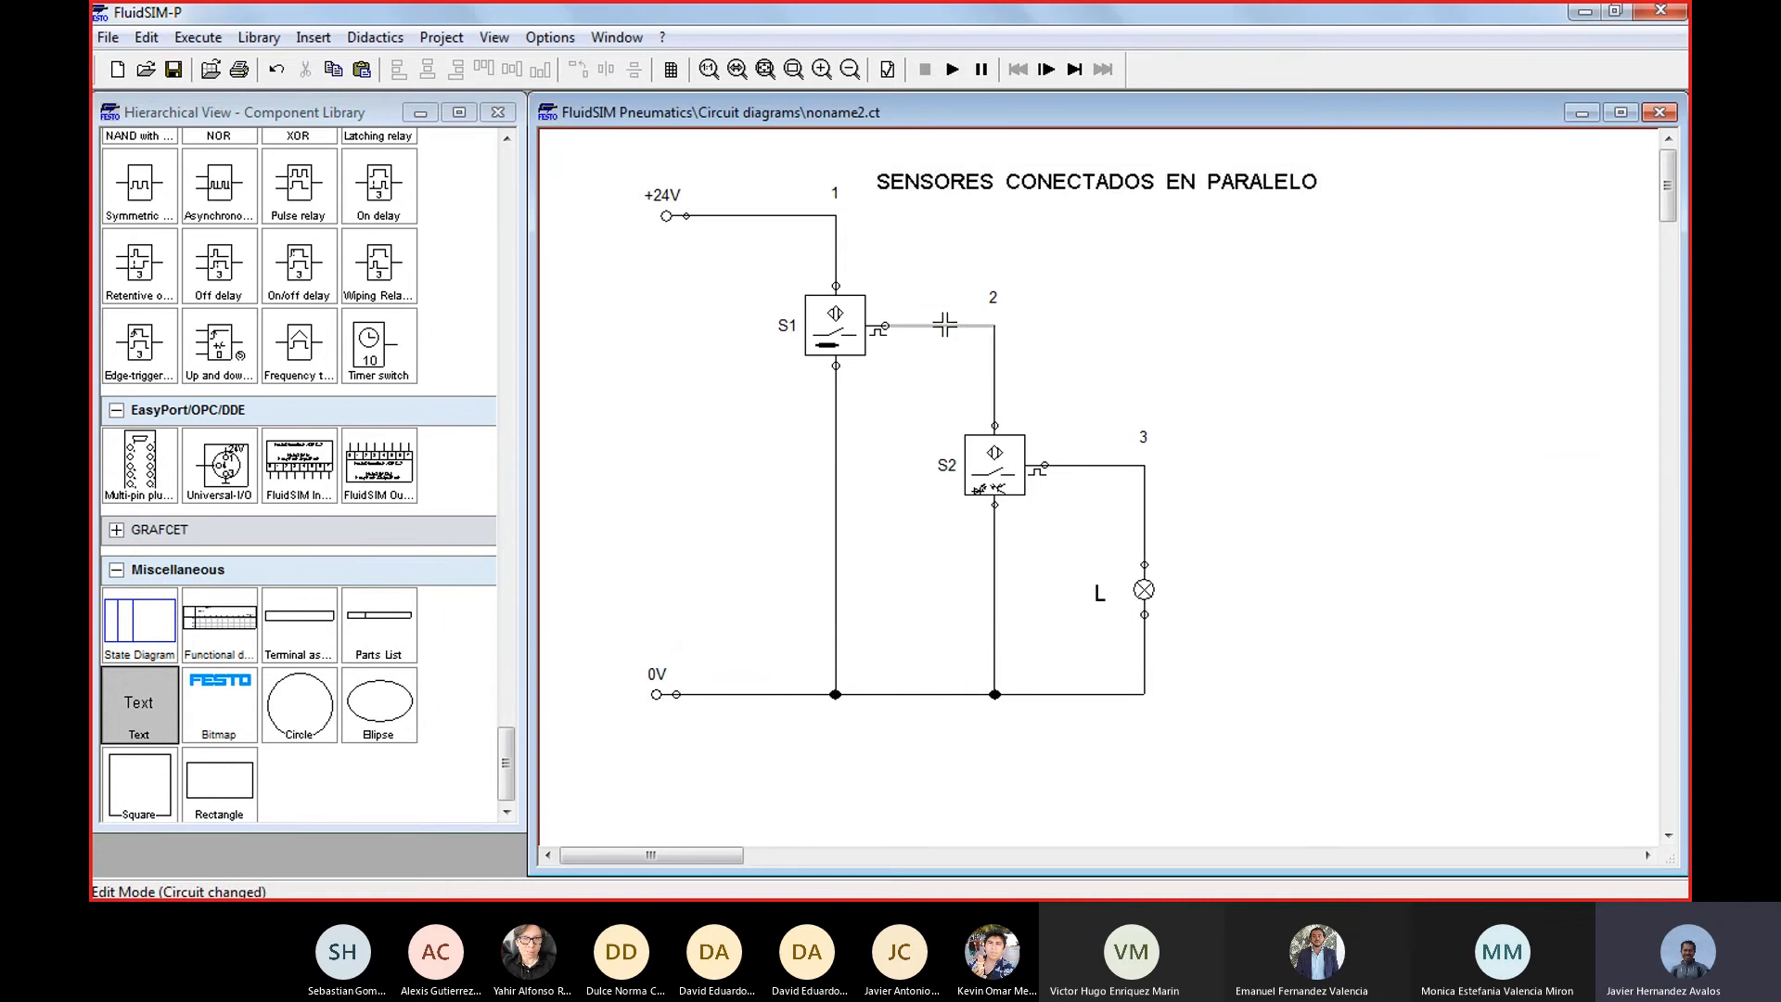
pyautogui.press('Delete')
pyautogui.click(1124, 466)
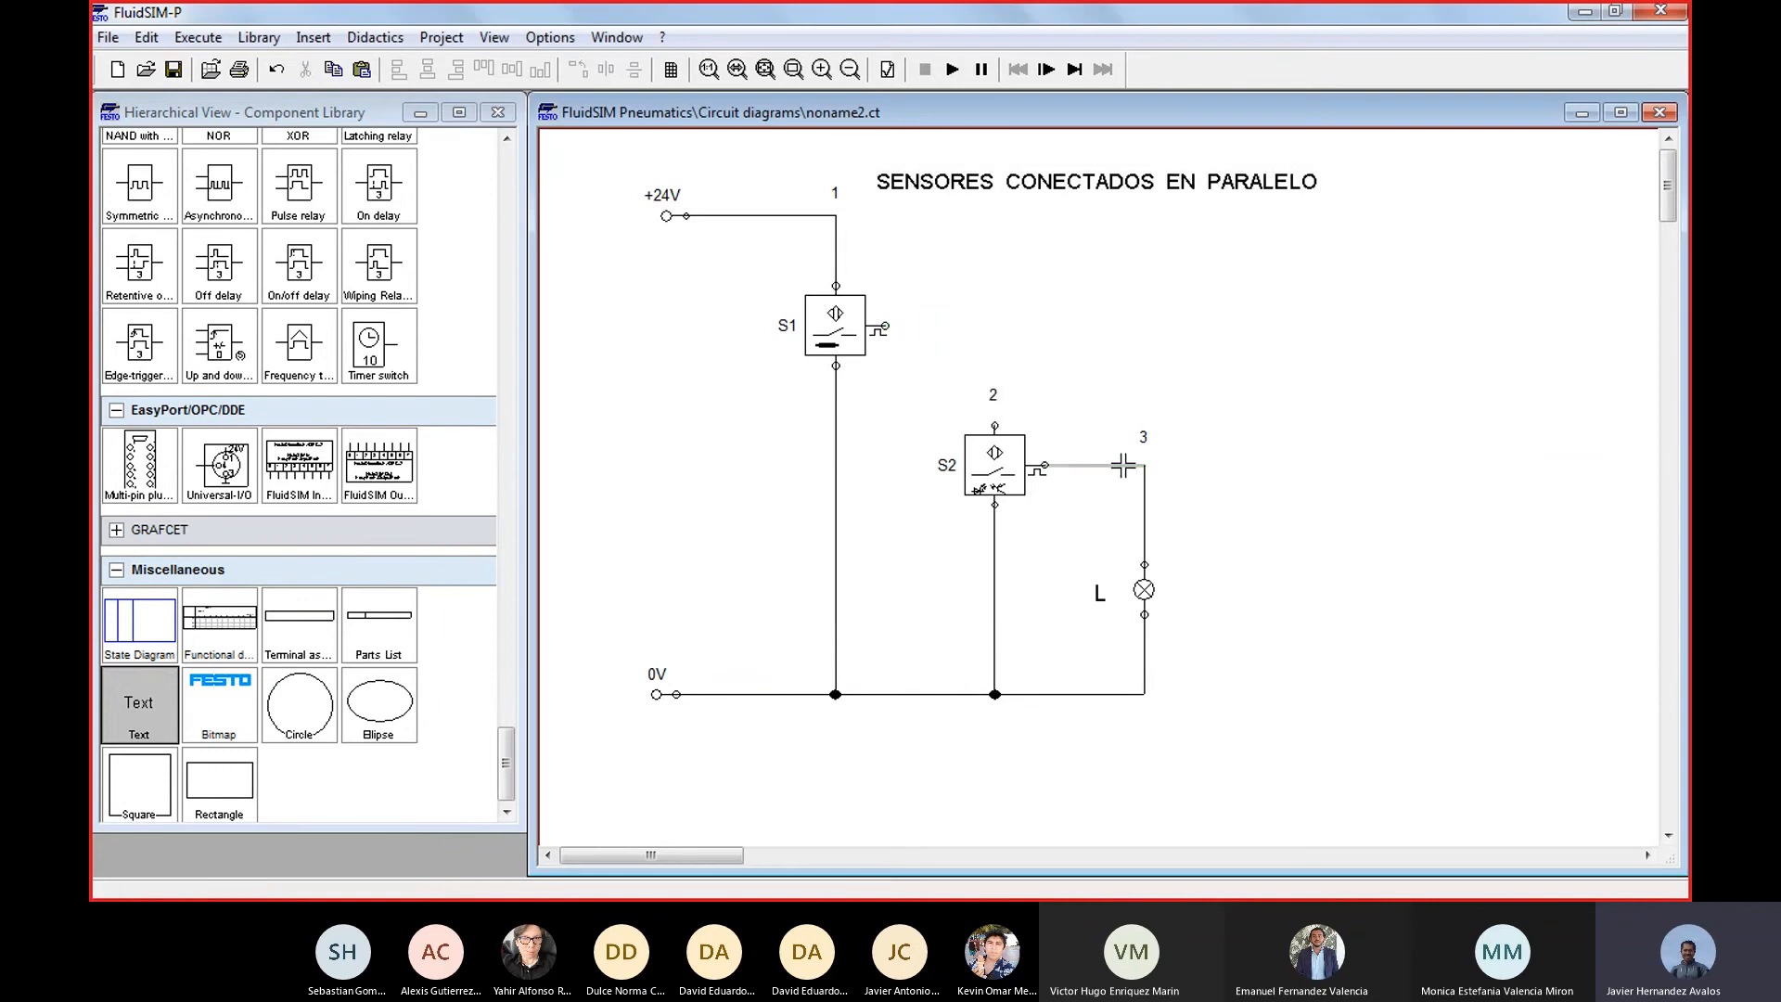
pyautogui.press('Delete')
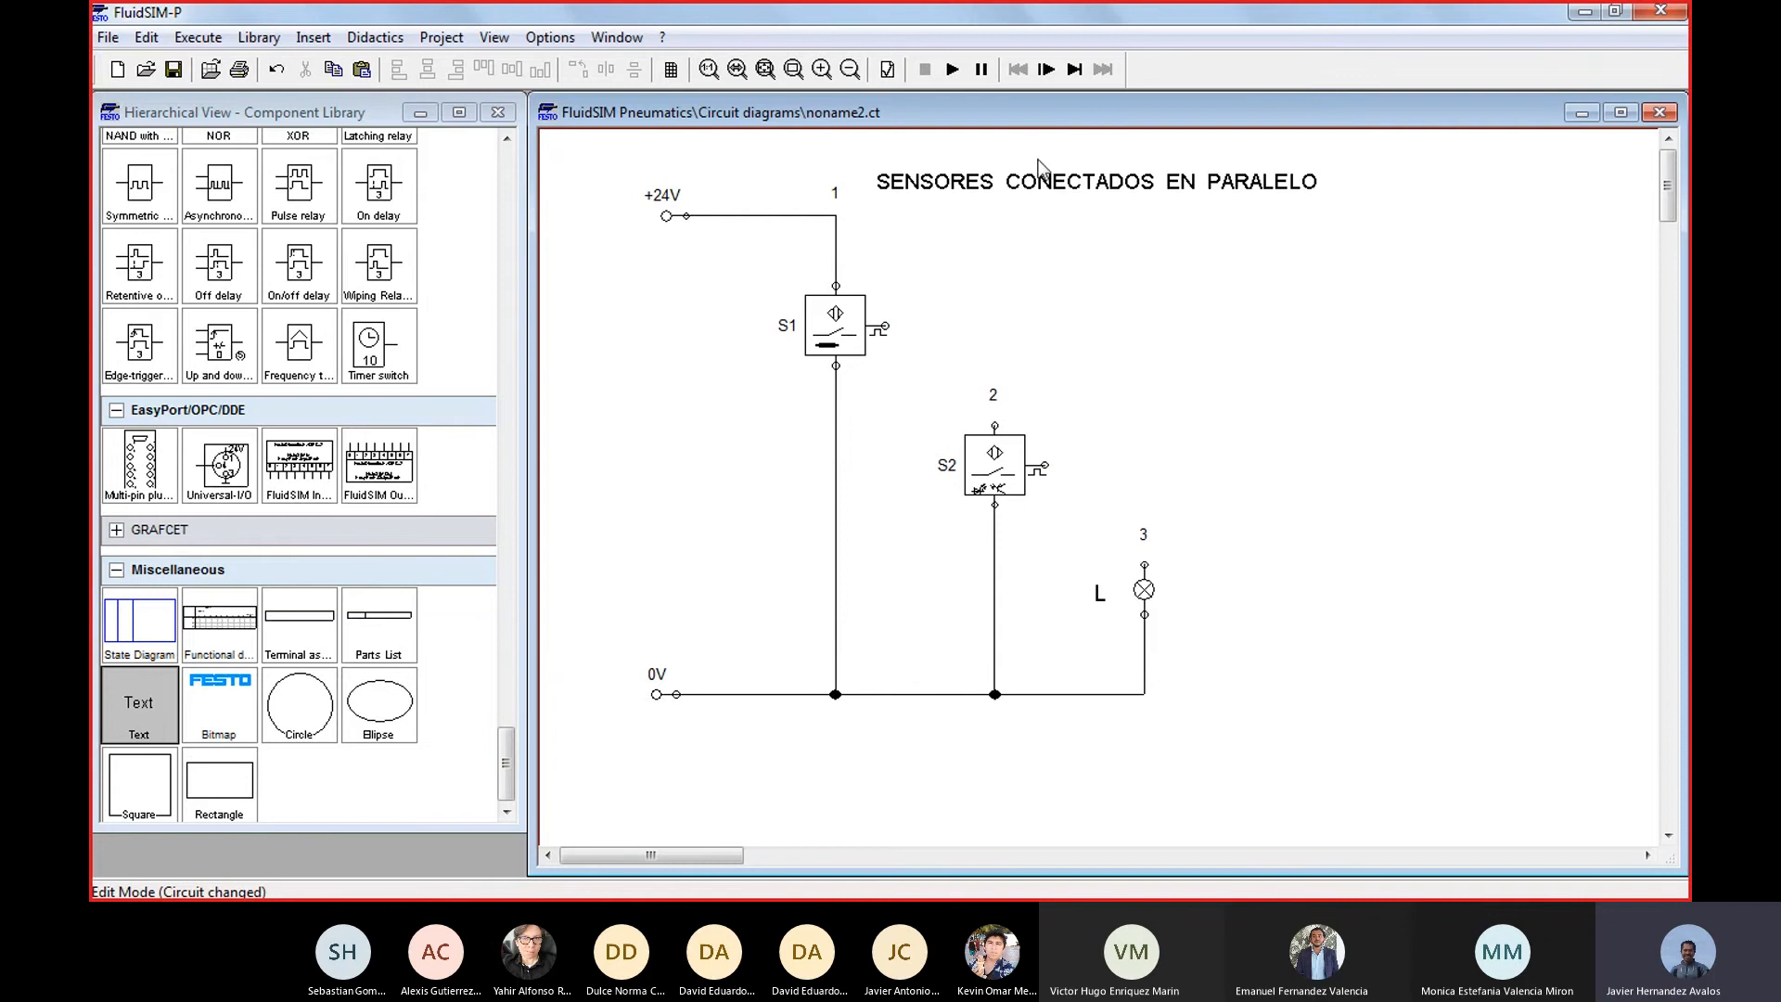
pyautogui.moveTo(1085, 177); pyautogui.dragTo(1099, 156)
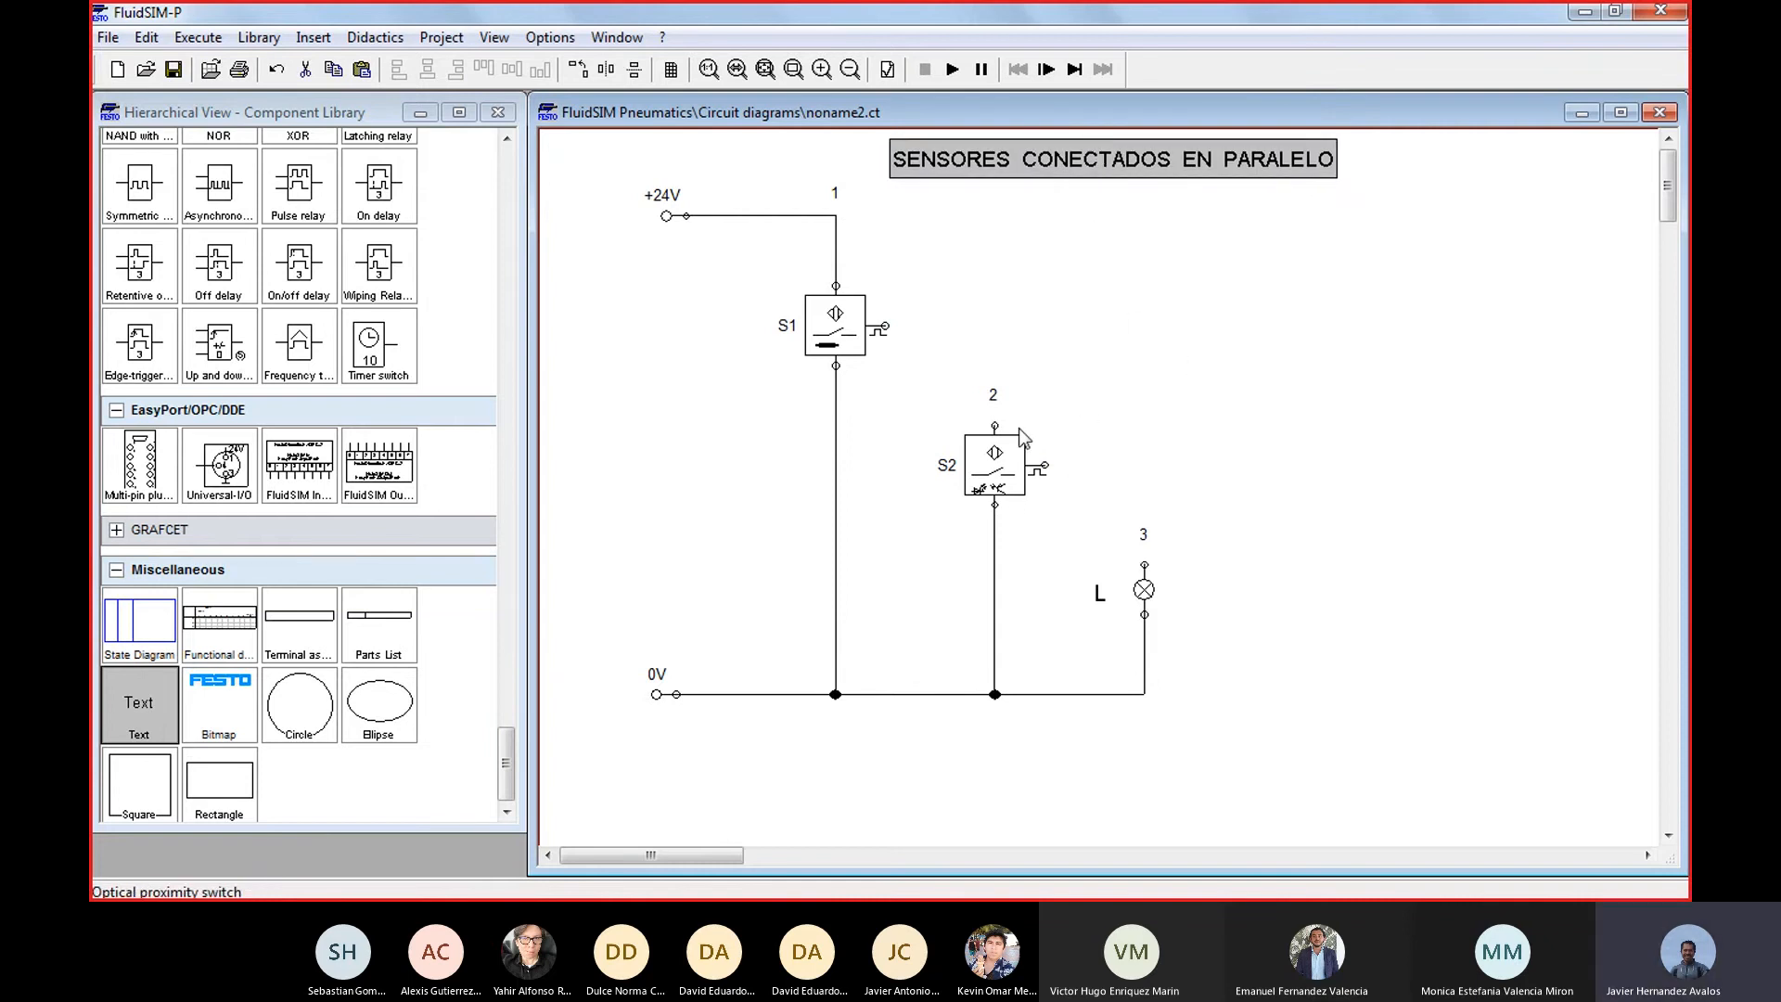
# Wire S2's supply to the +24V line and connect the outputs of both S2 and S1 to lamp L in parallel
pyautogui.moveTo(995, 425); pyautogui.dragTo(835, 215)
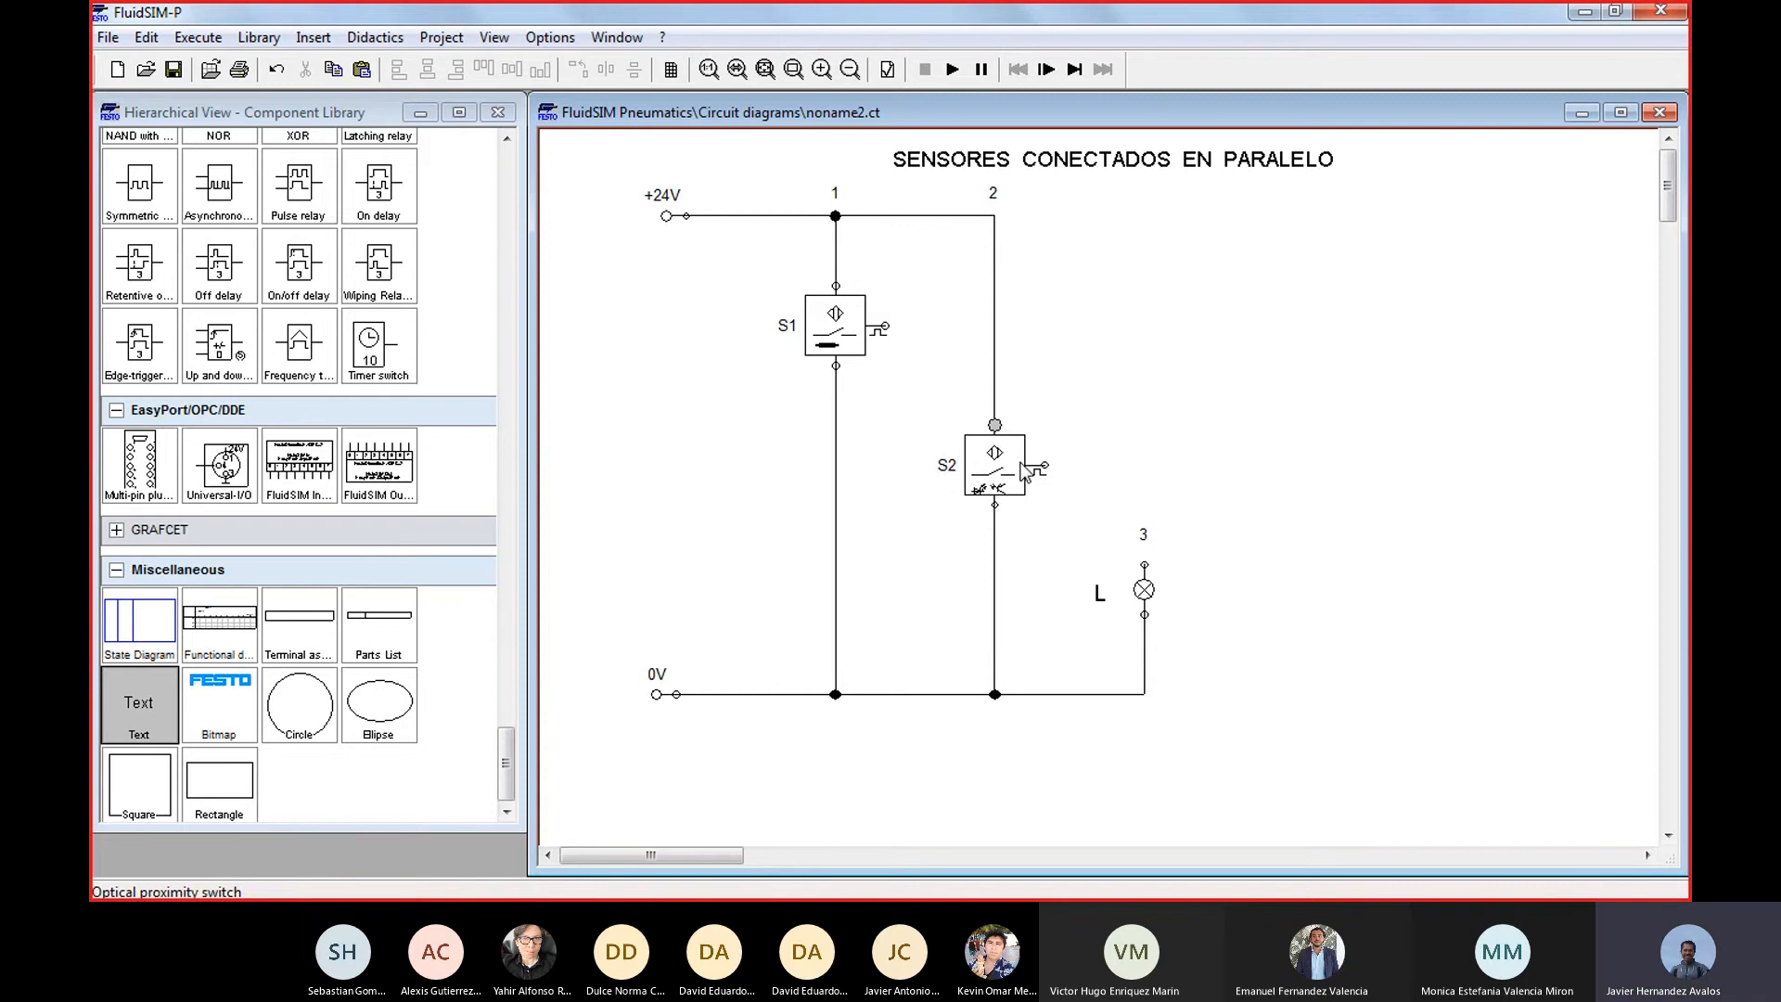
pyautogui.moveTo(1048, 463); pyautogui.dragTo(1145, 561)
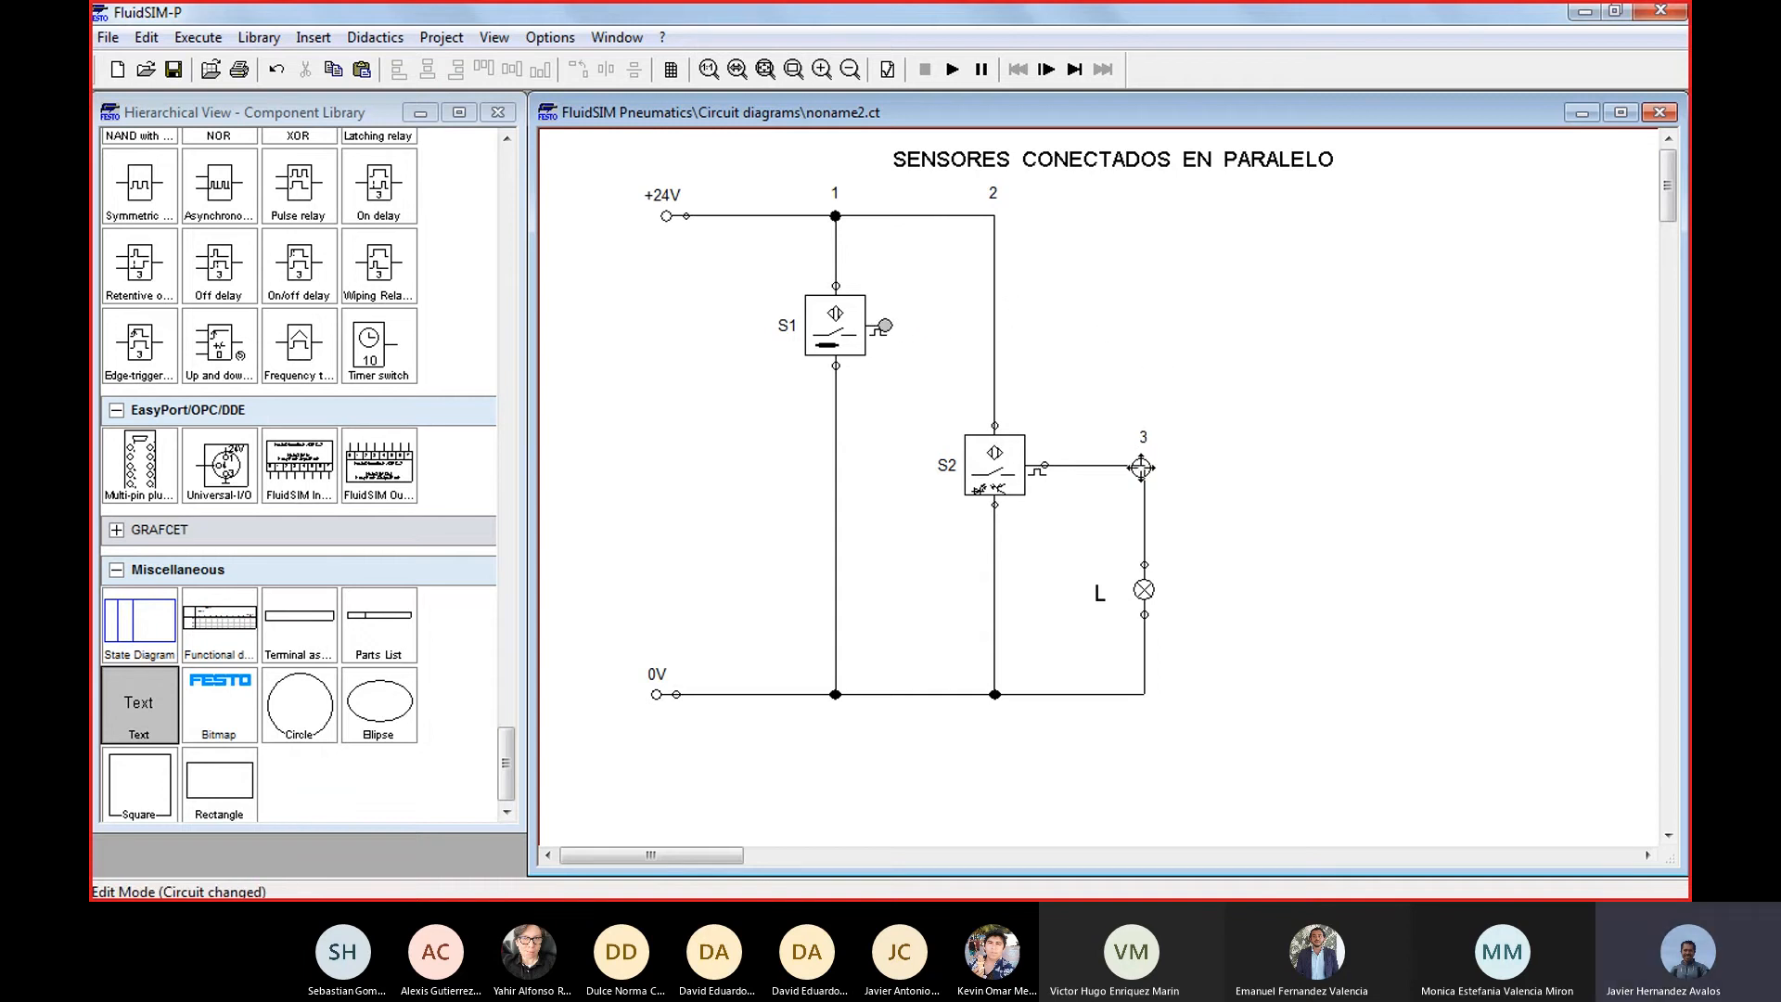
pyautogui.moveTo(1146, 466); pyautogui.dragTo(1145, 466)
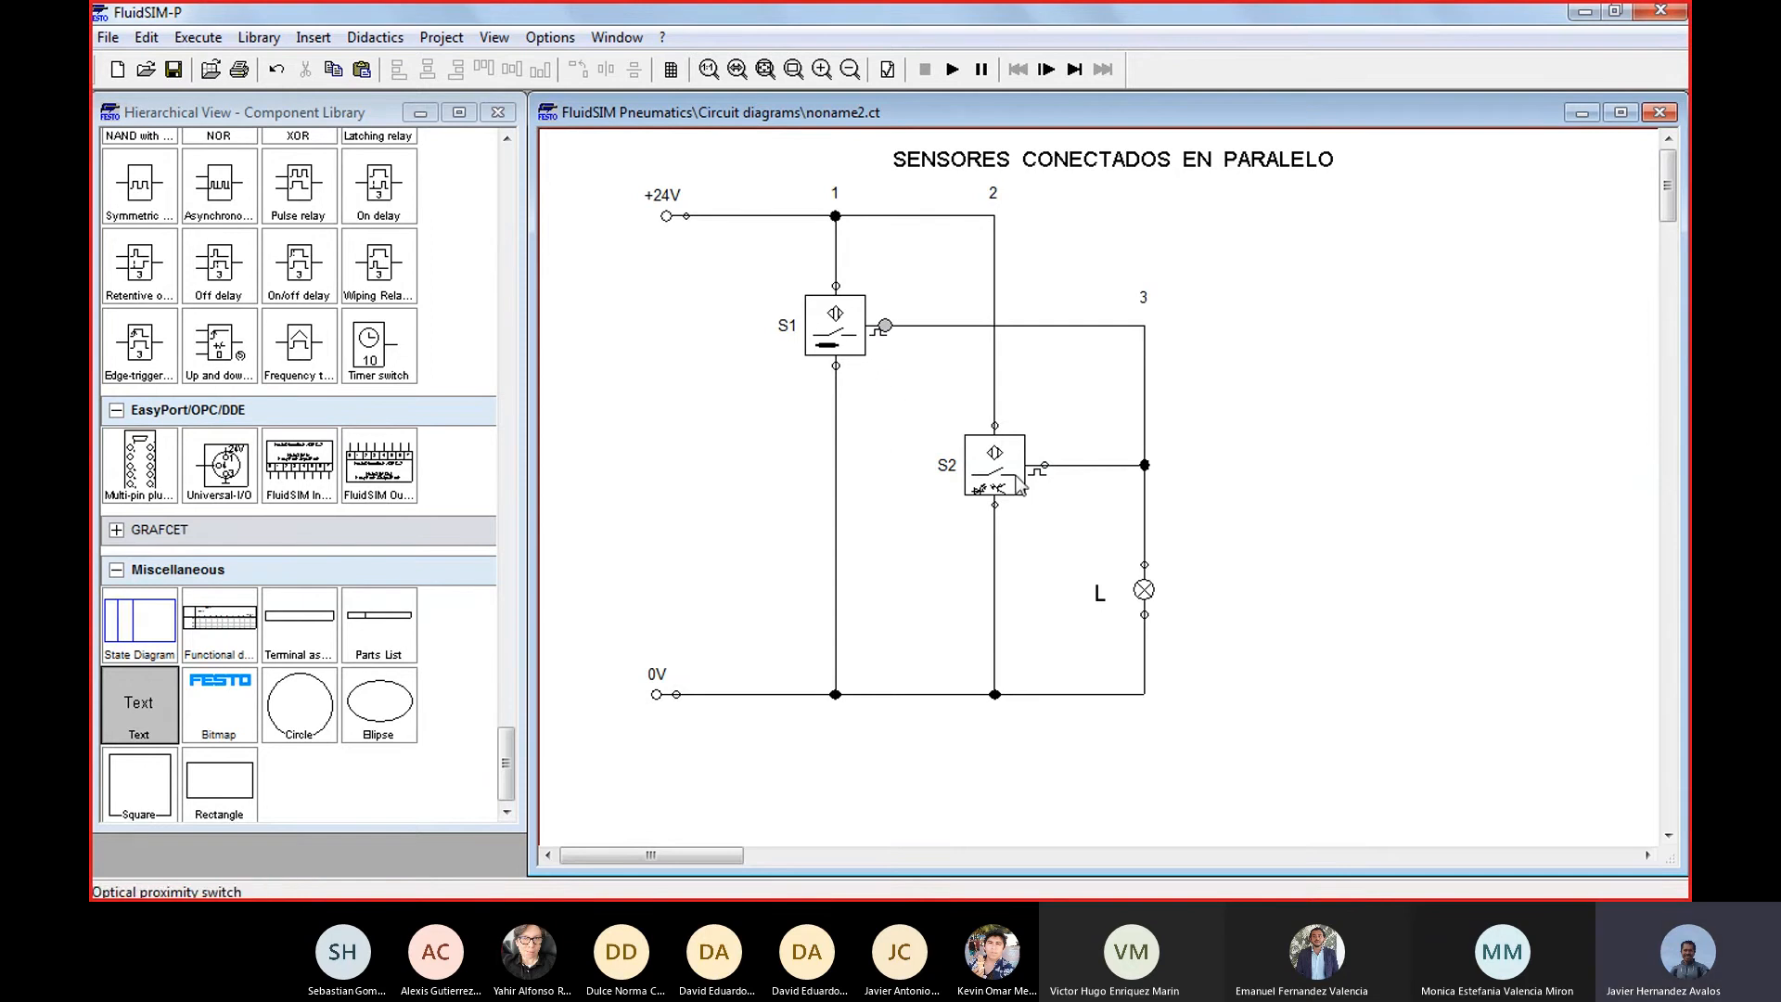
# Simulate the parallel circuit and actuate proximity switches S1 and S2 in turn to check the lamp's response
pyautogui.click(953, 72)
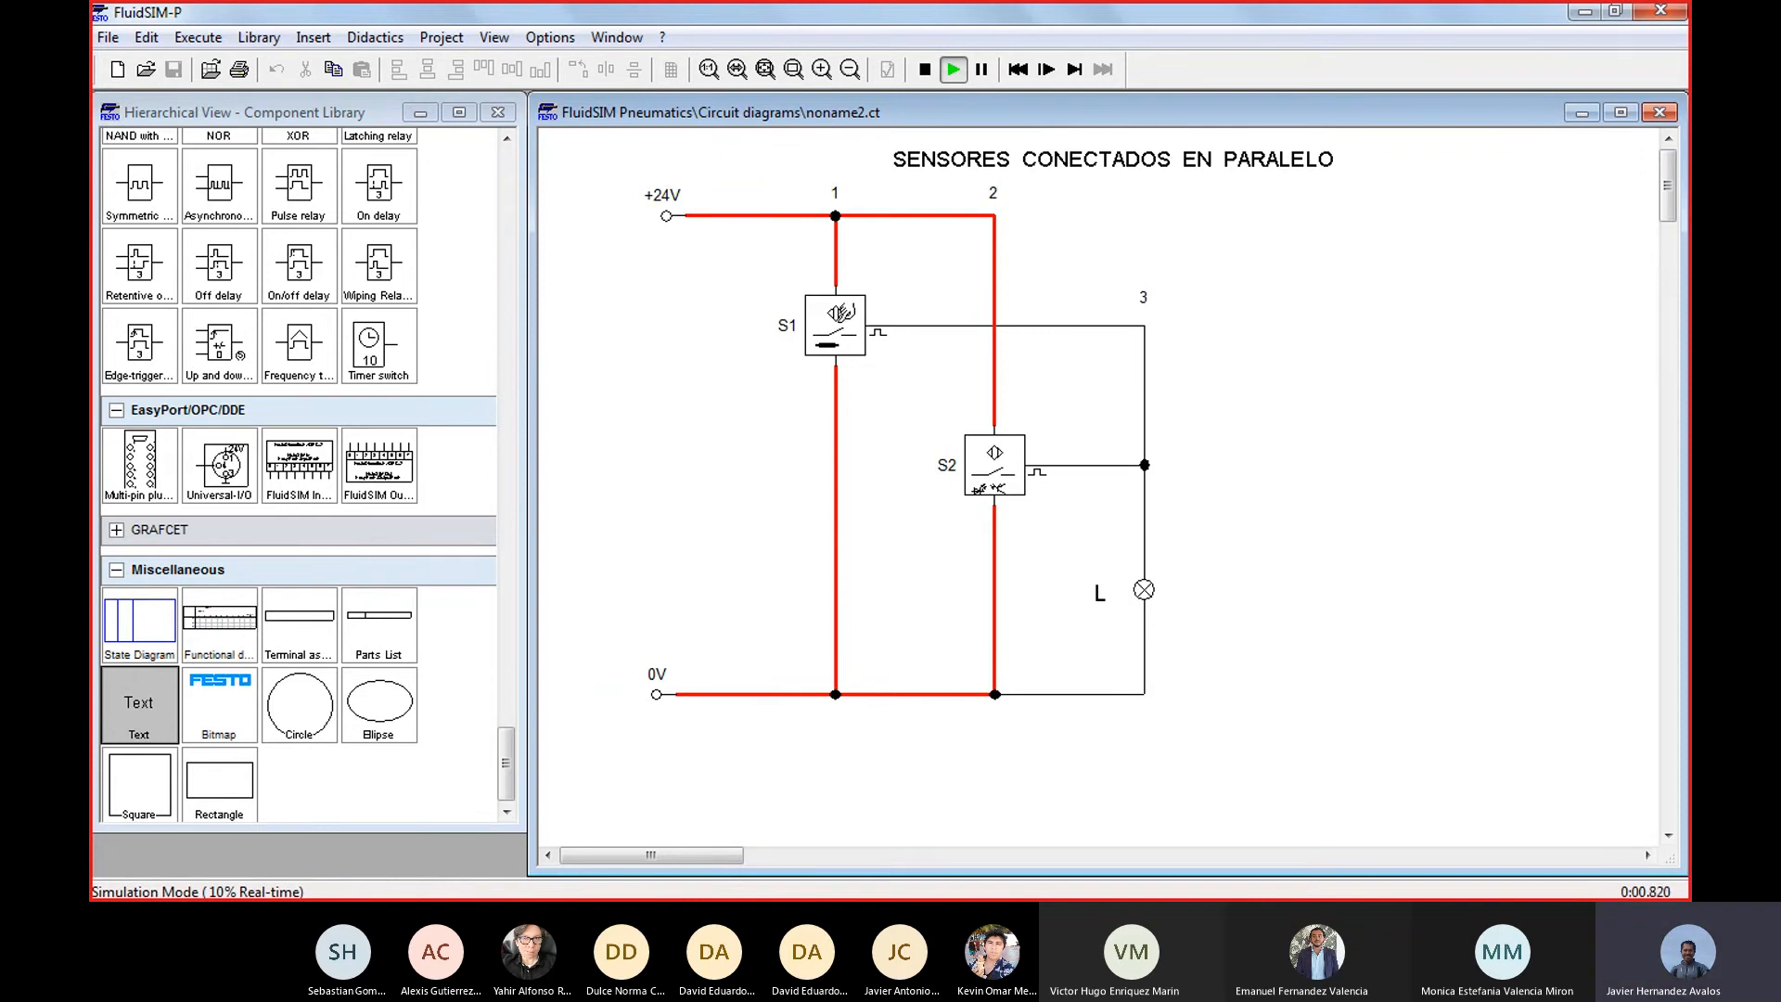
pyautogui.click(835, 325)
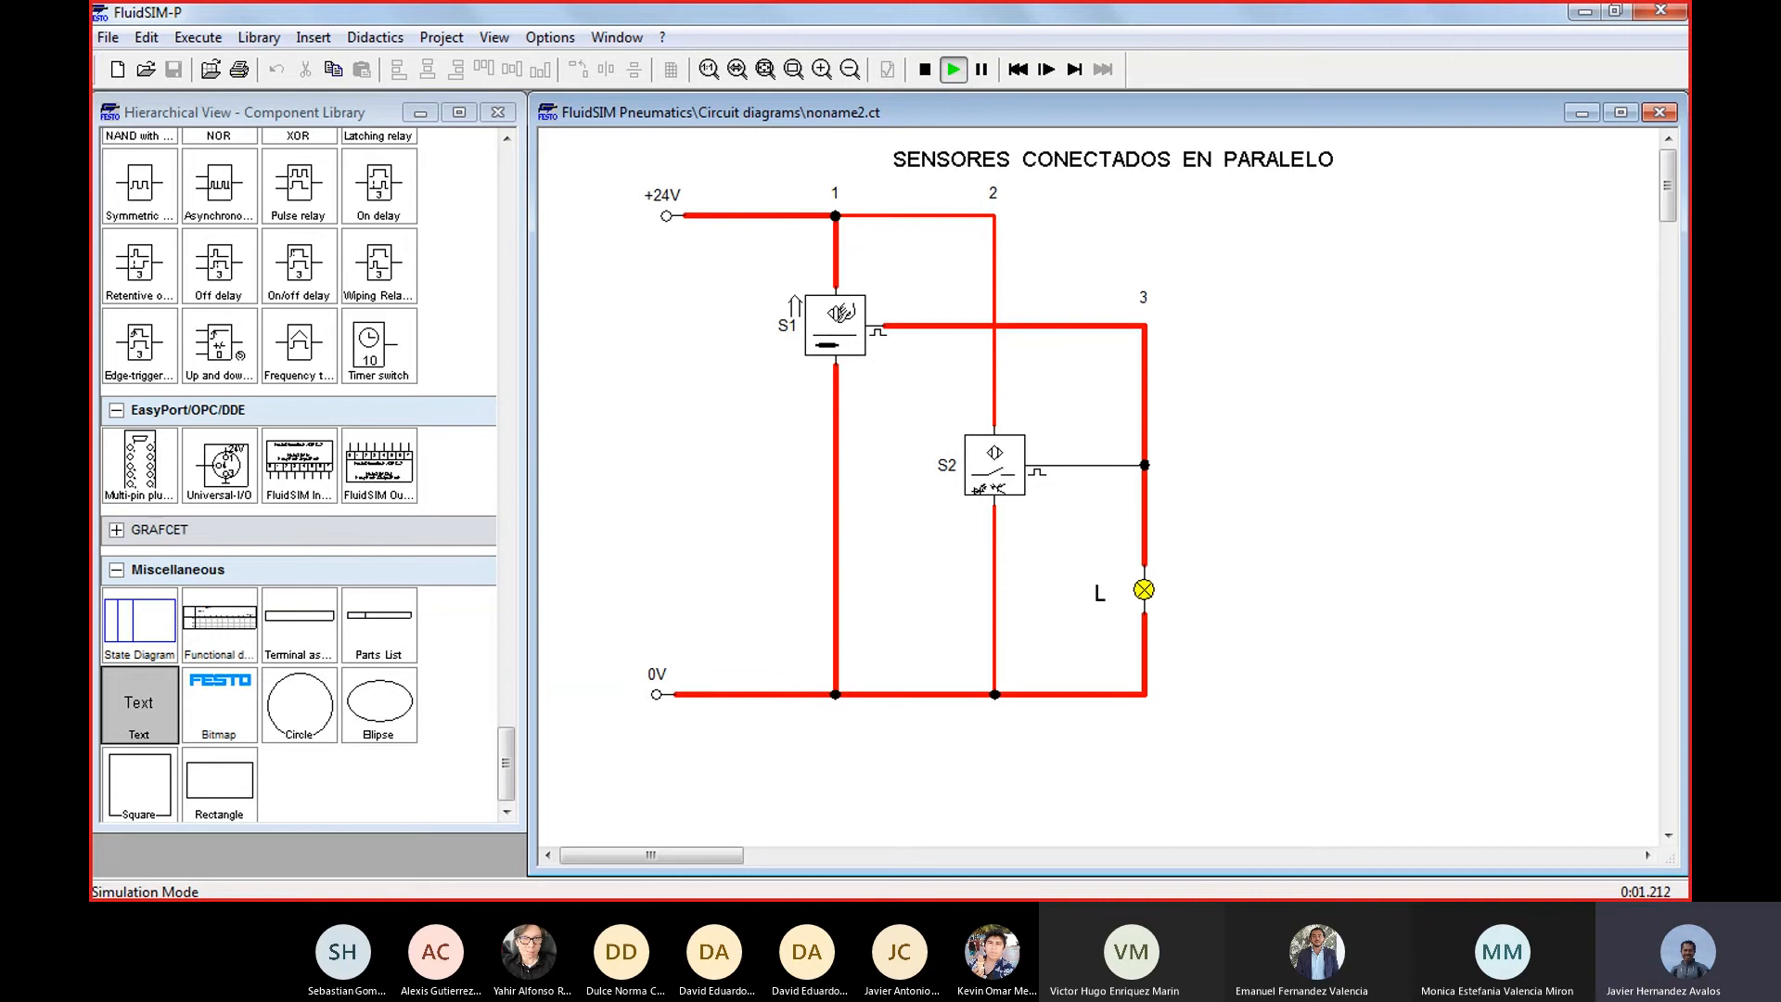
pyautogui.click(840, 312)
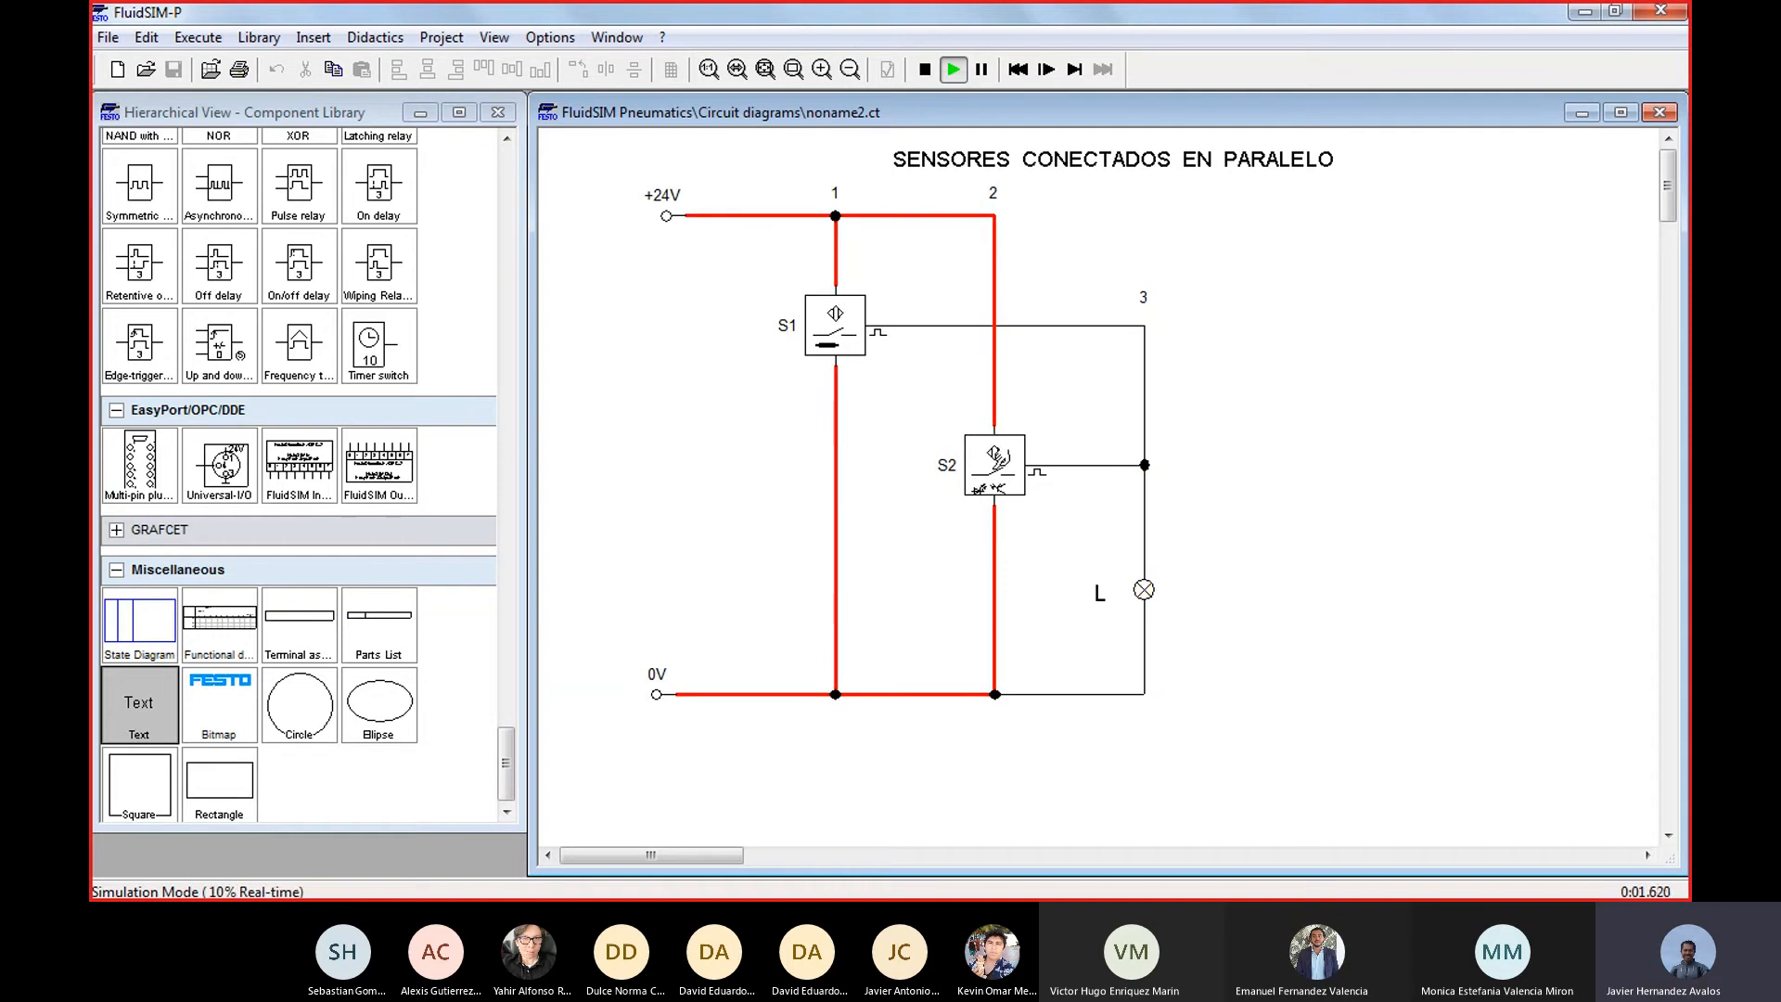
pyautogui.click(996, 459)
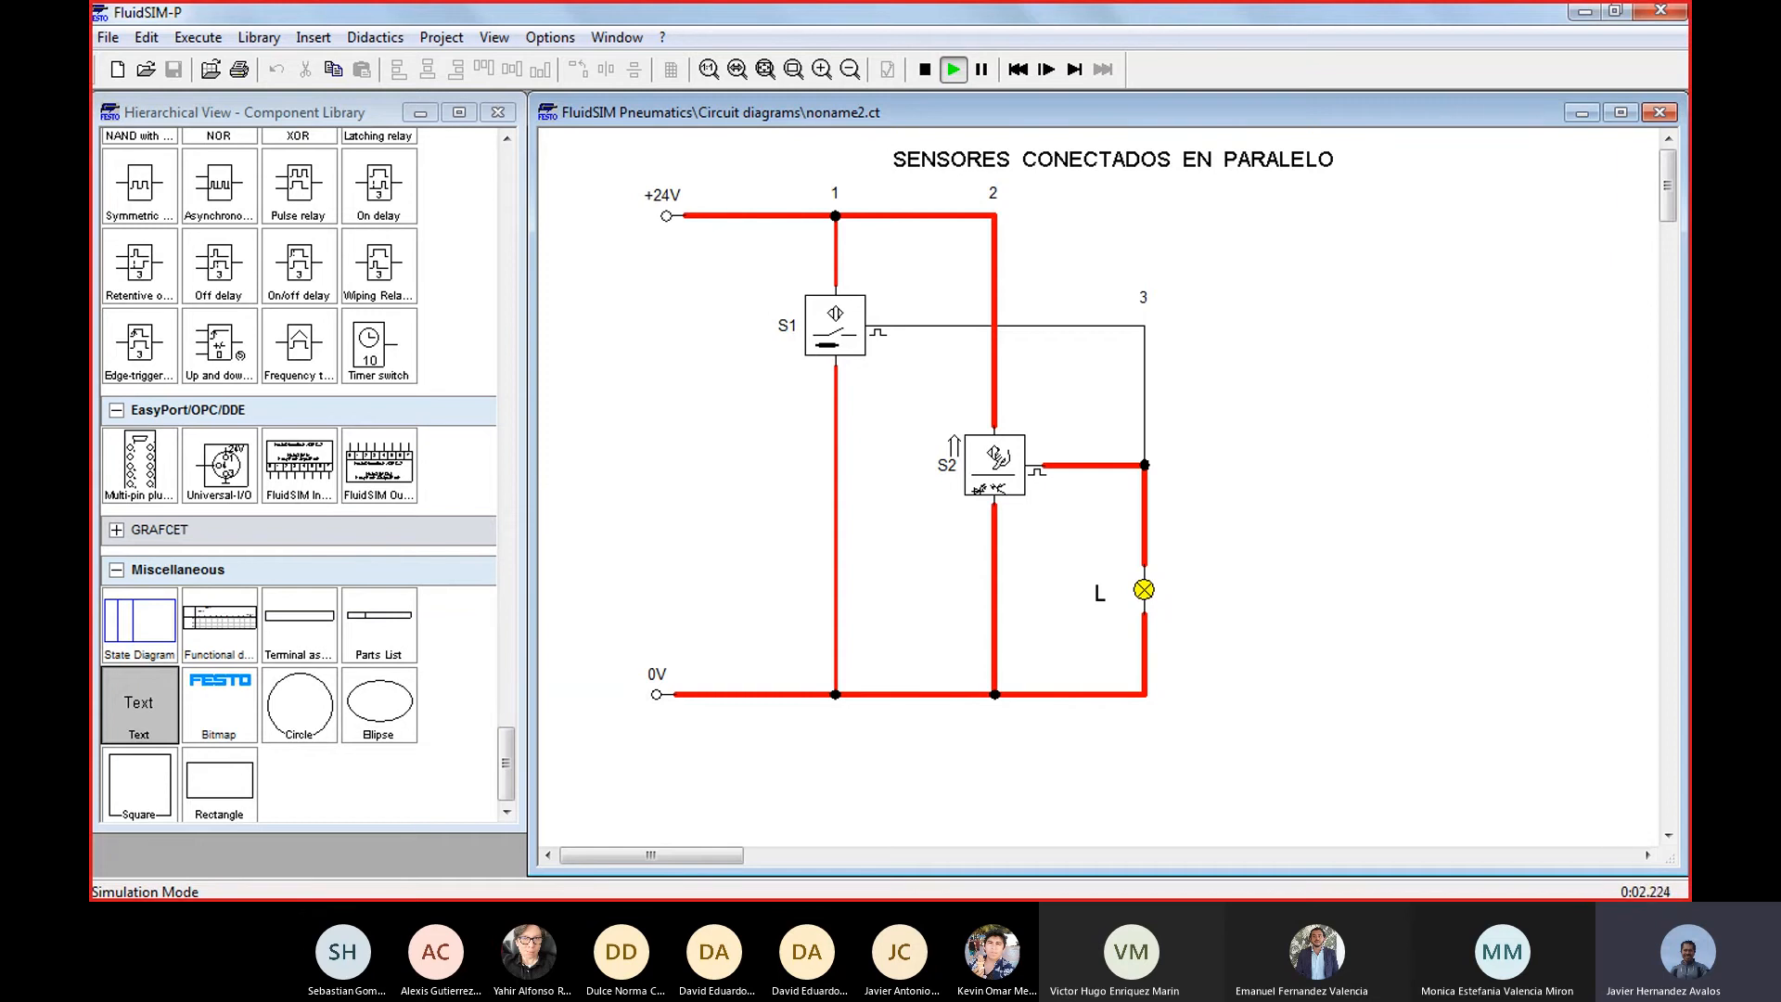
pyautogui.click(998, 456)
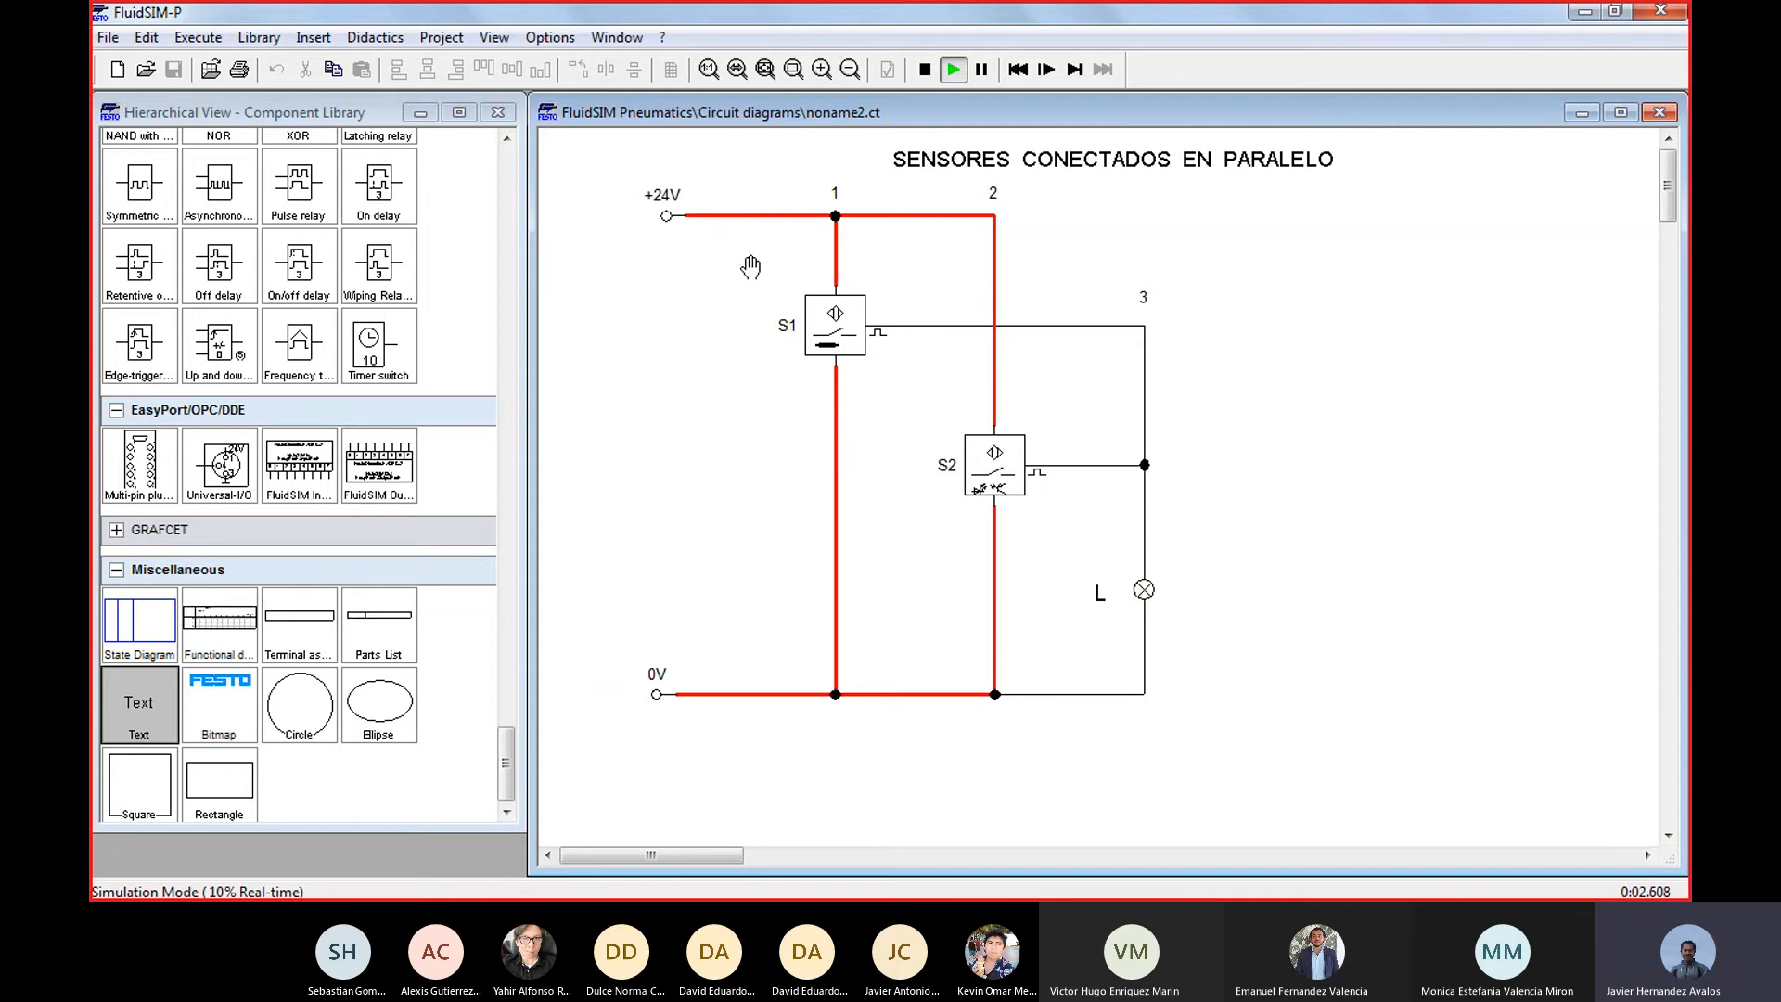
pyautogui.click(835, 316)
pyautogui.click(1016, 443)
# Switch to Excel and fill the parallel table's L column, cells C13 to C16, with 0, 1, 1 and 1
pyautogui.hotkey('alt', 'Tab')
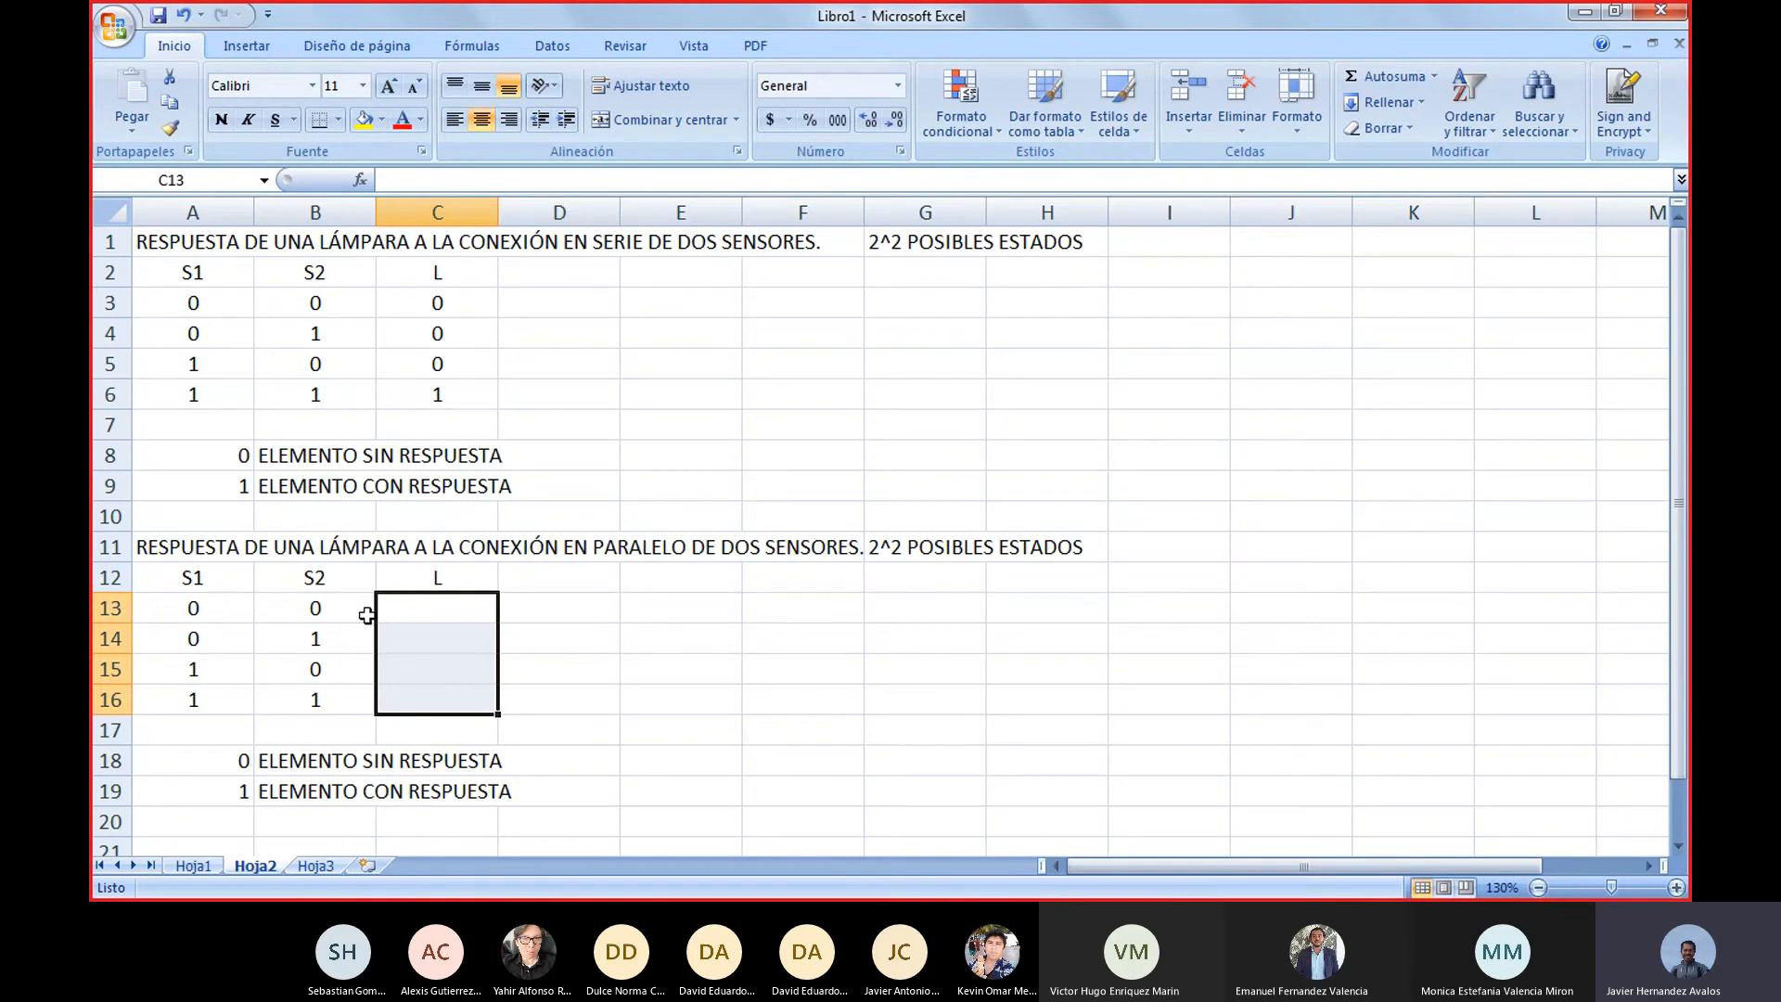
pyautogui.click(434, 613)
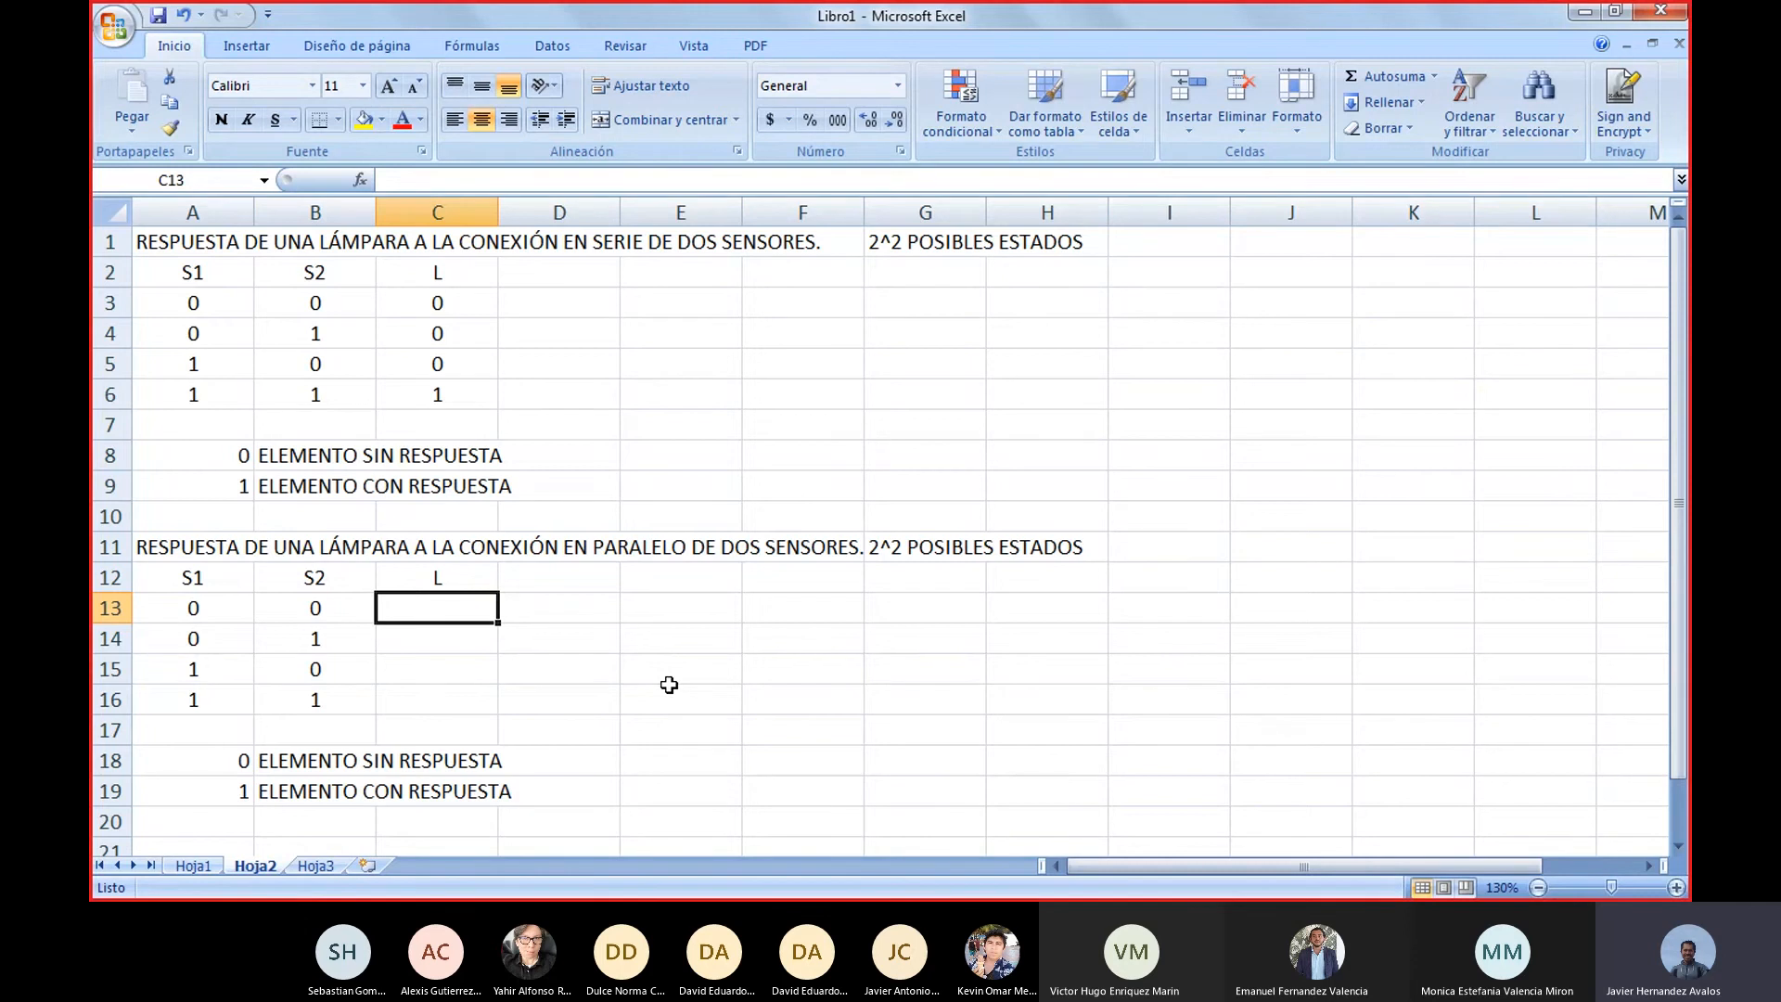
pyautogui.write('0')
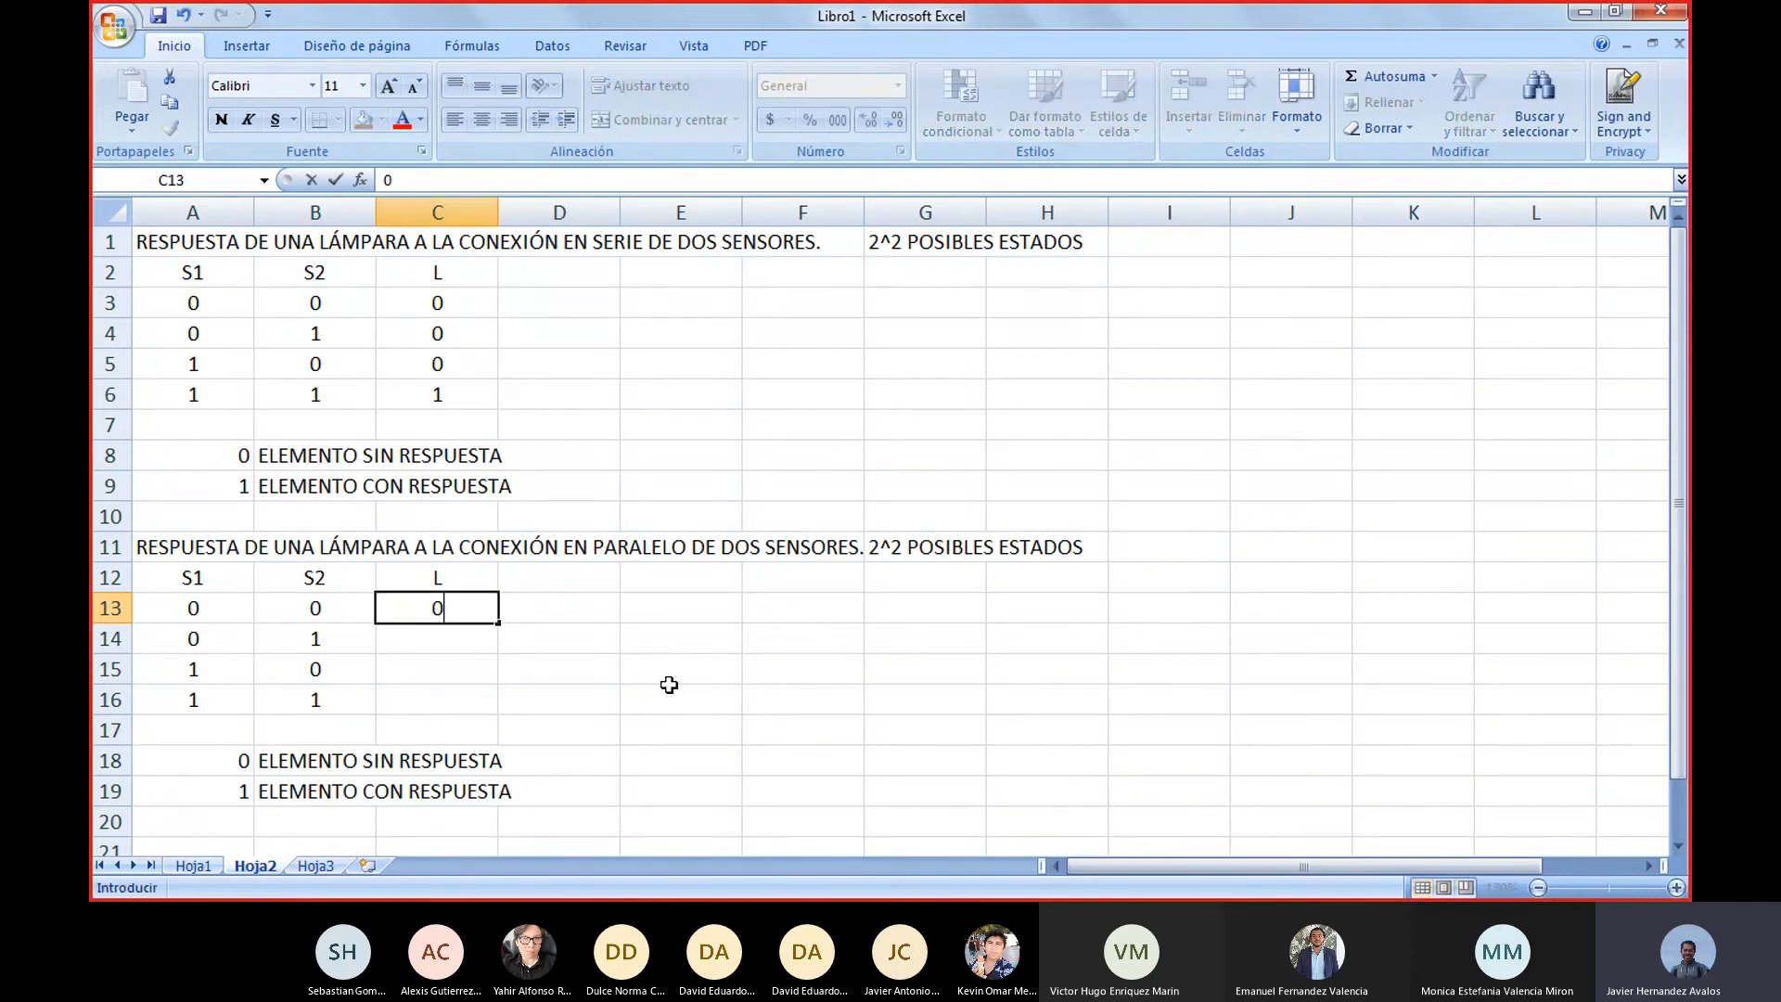
pyautogui.press('Return')
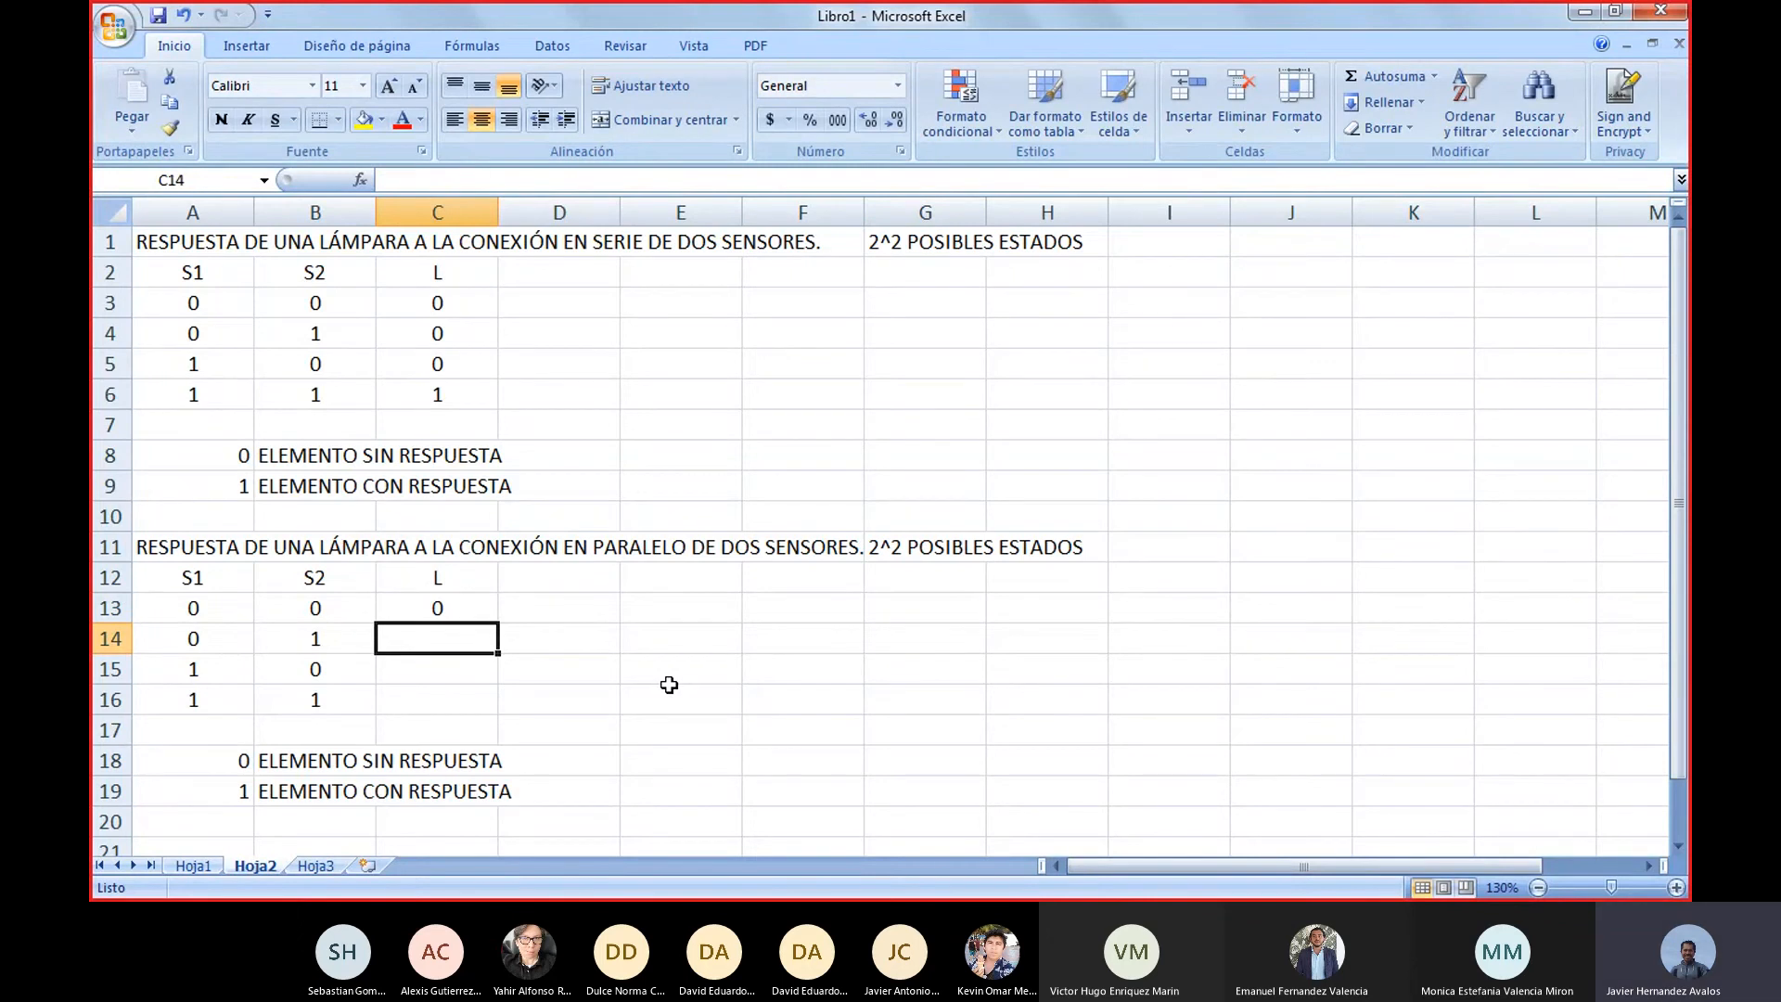
pyautogui.write('1')
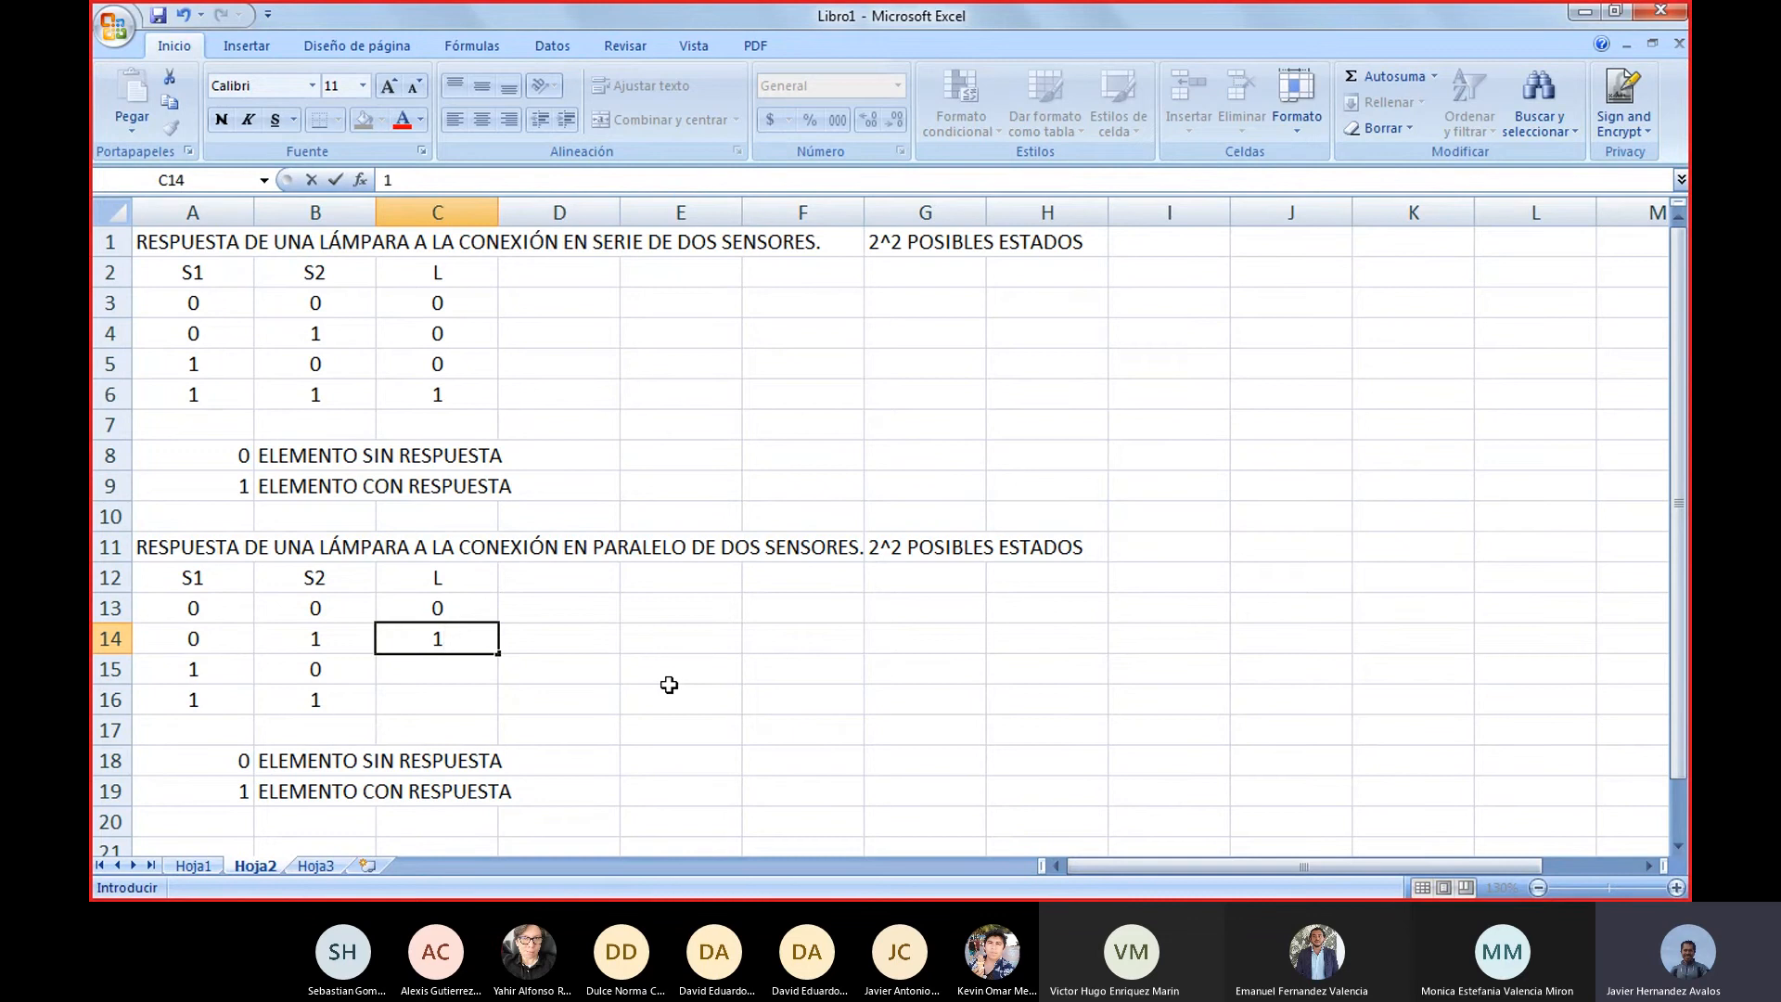
pyautogui.press('Return')
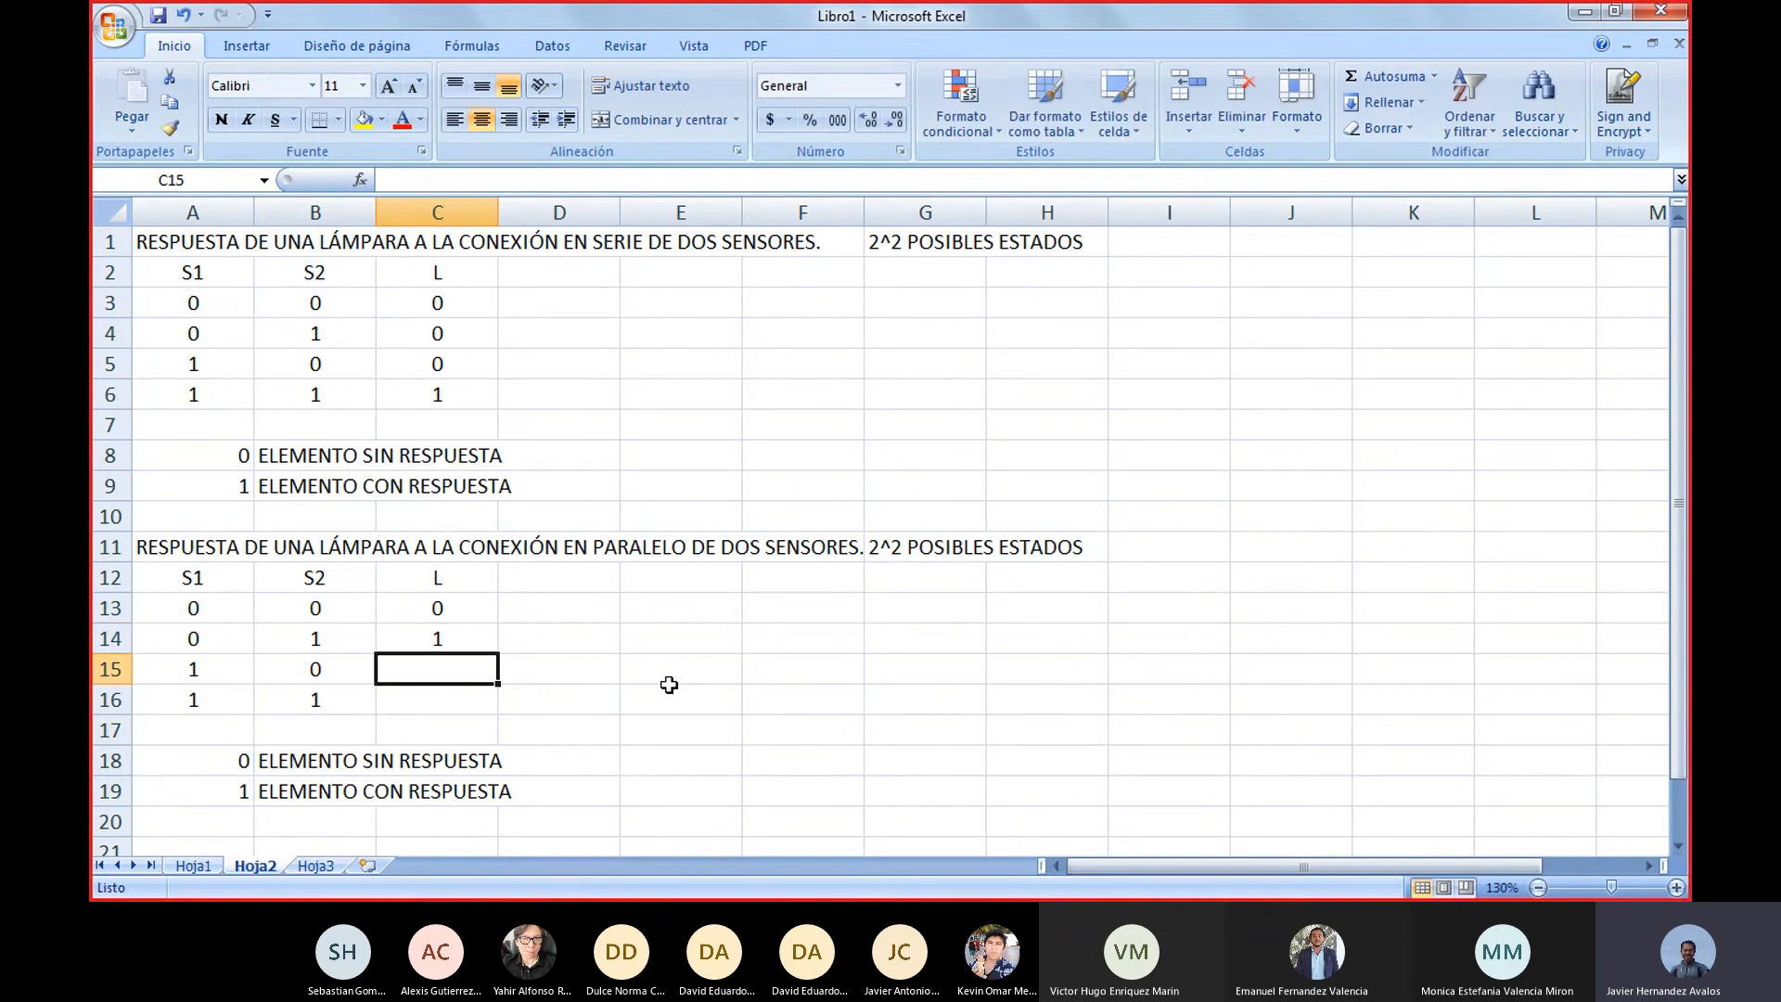
pyautogui.write('1')
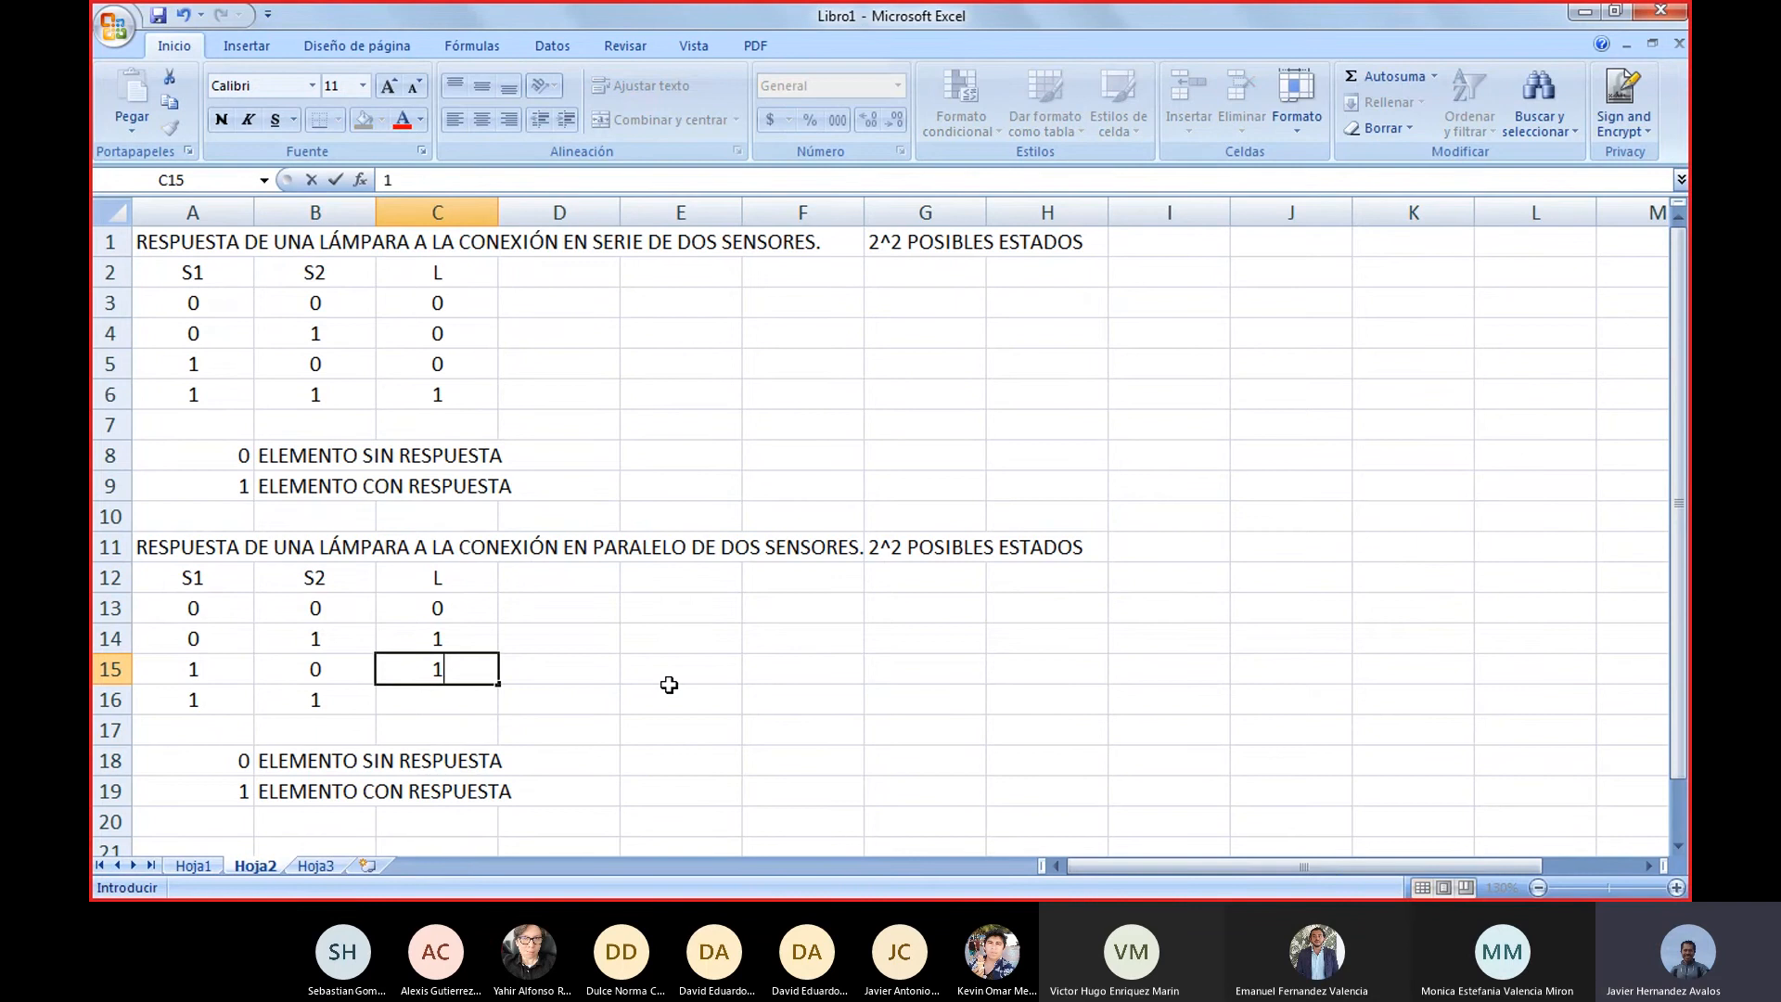
pyautogui.press('Return')
pyautogui.write('1')
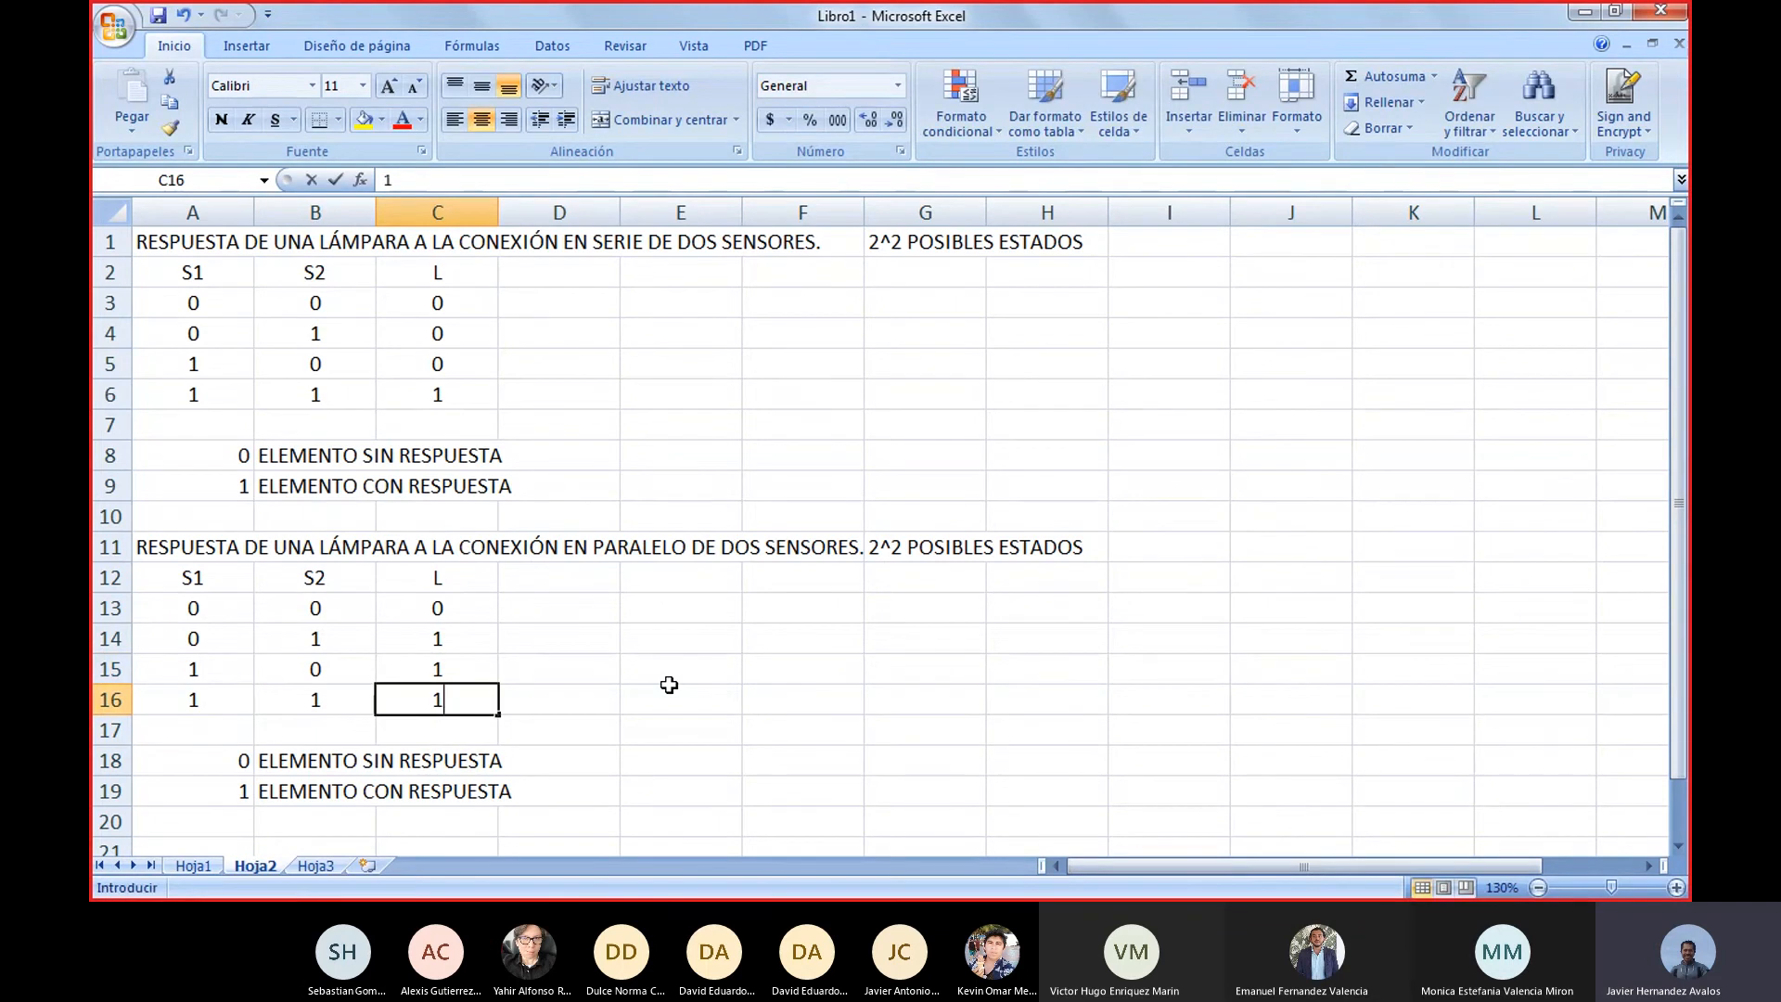
pyautogui.click(716, 717)
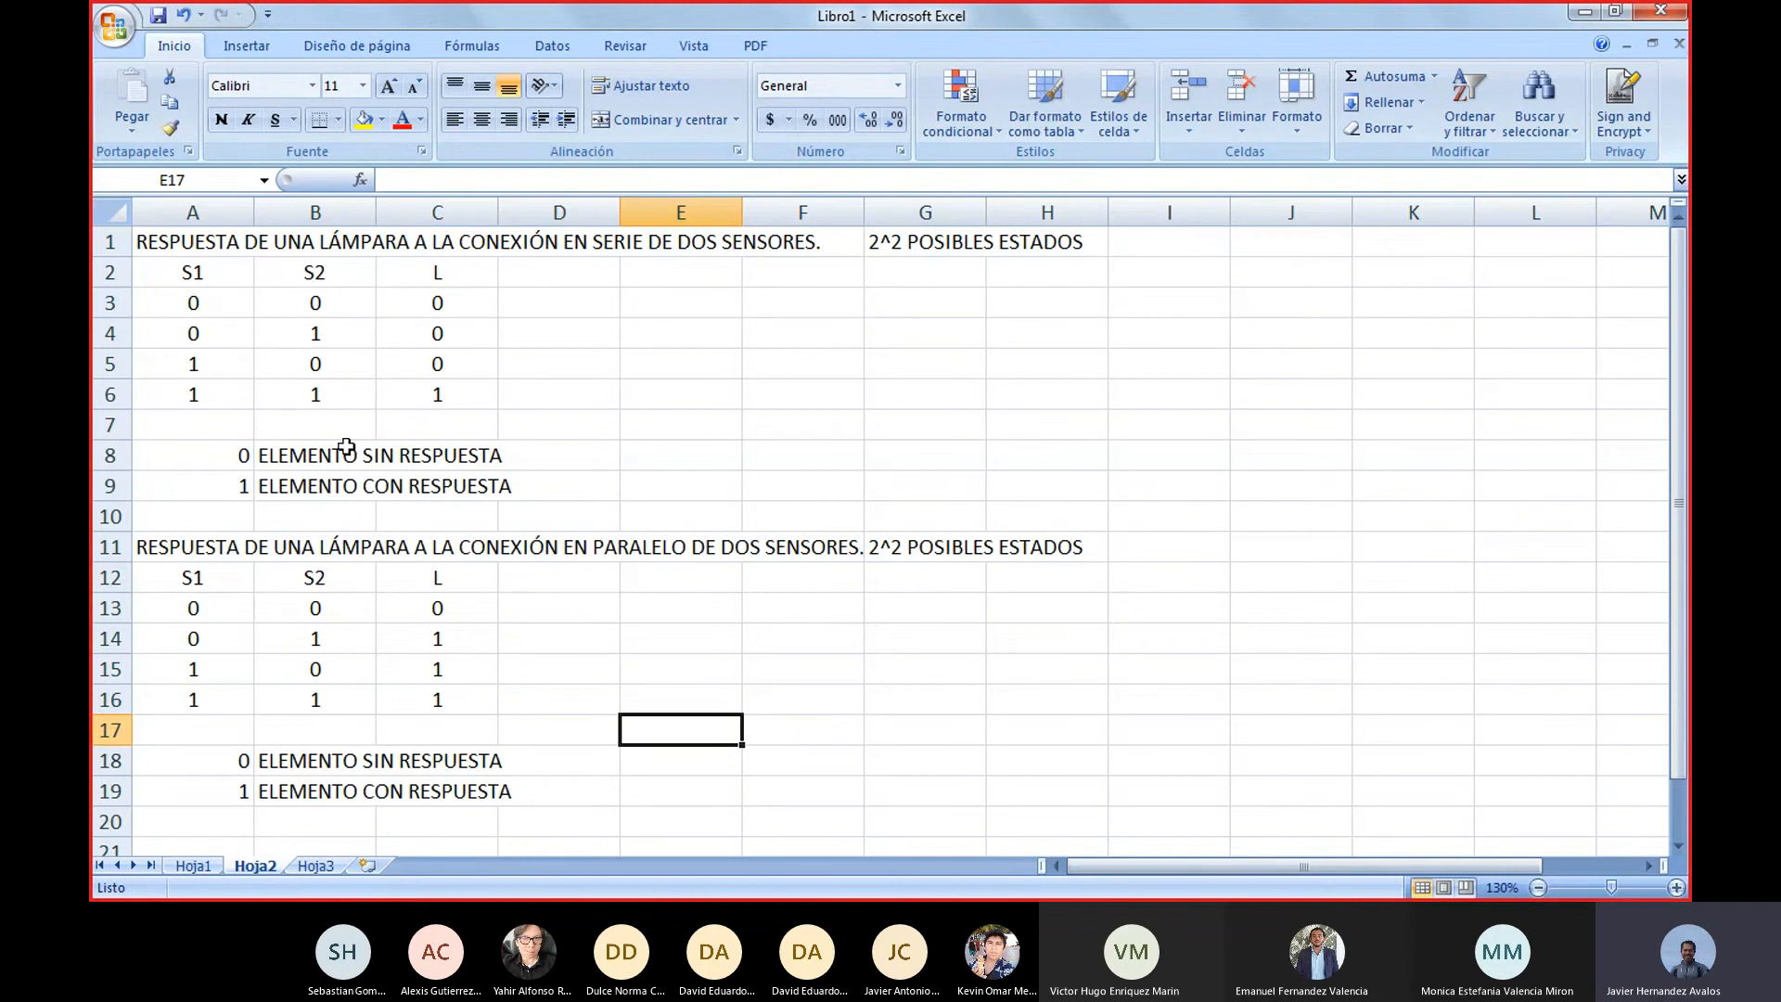
# Compare the series truth table in A2 to C6 with the parallel truth table in A12 to C16
pyautogui.moveTo(986, 892)
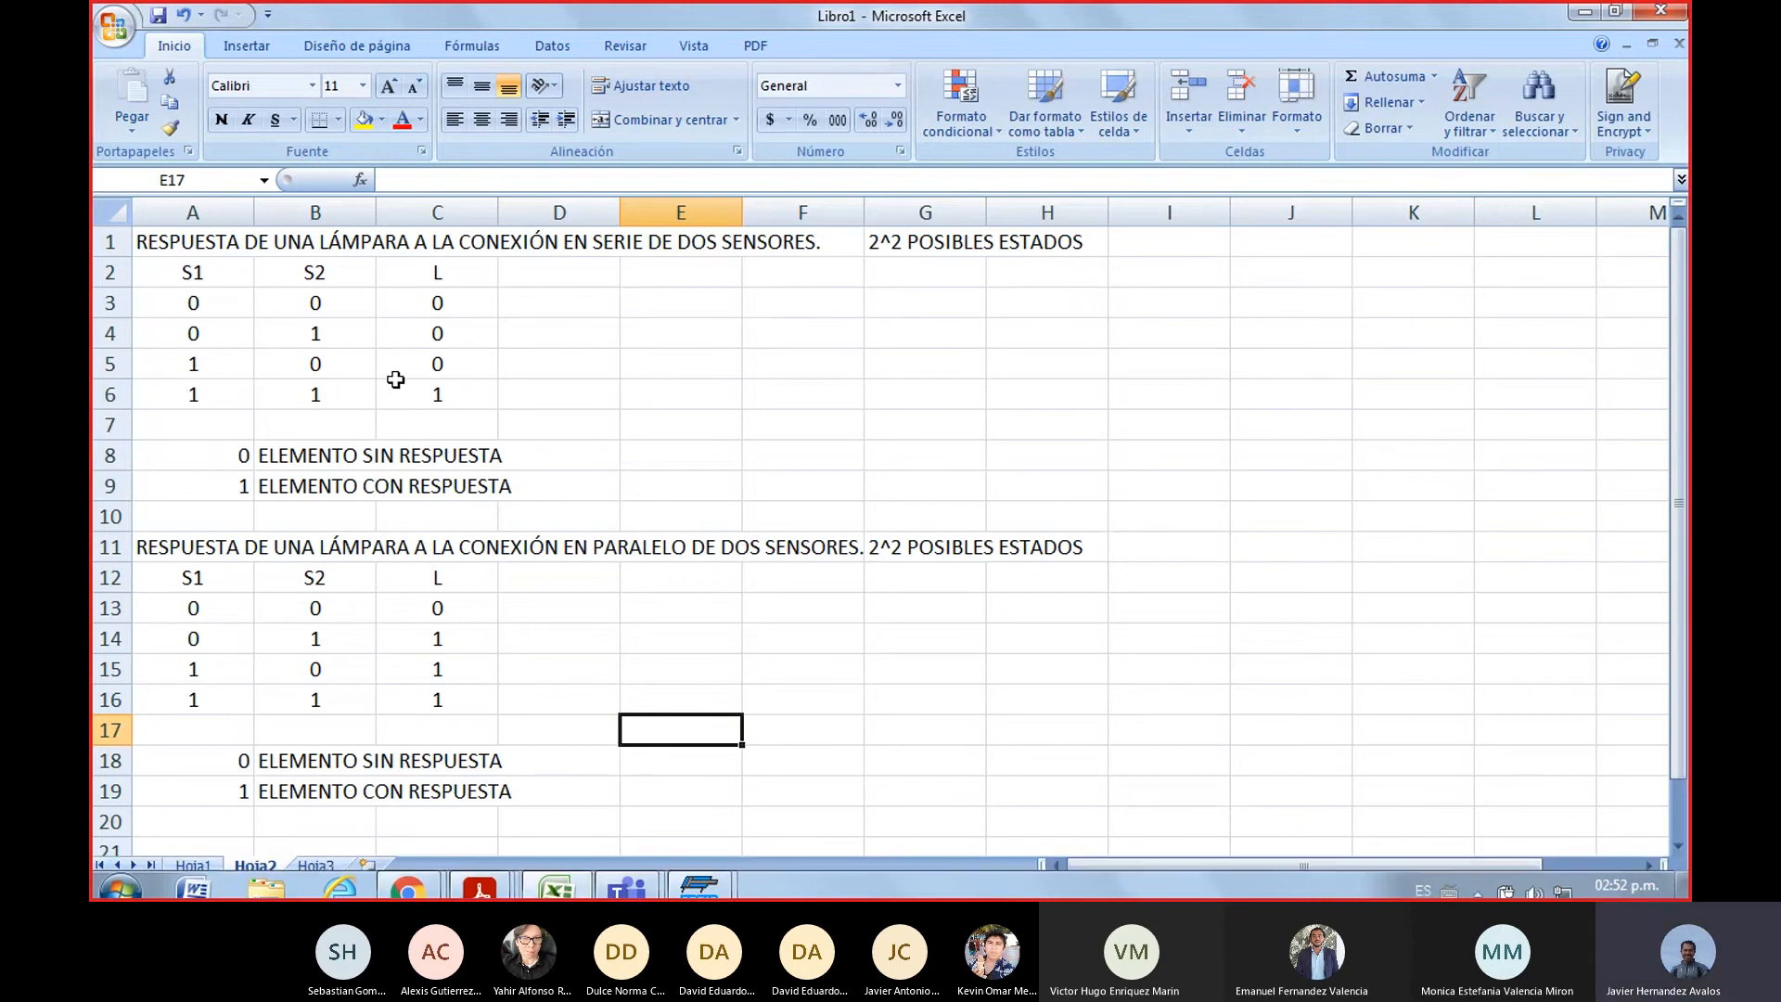
pyautogui.moveTo(211, 275); pyautogui.dragTo(402, 385)
pyautogui.click(581, 428)
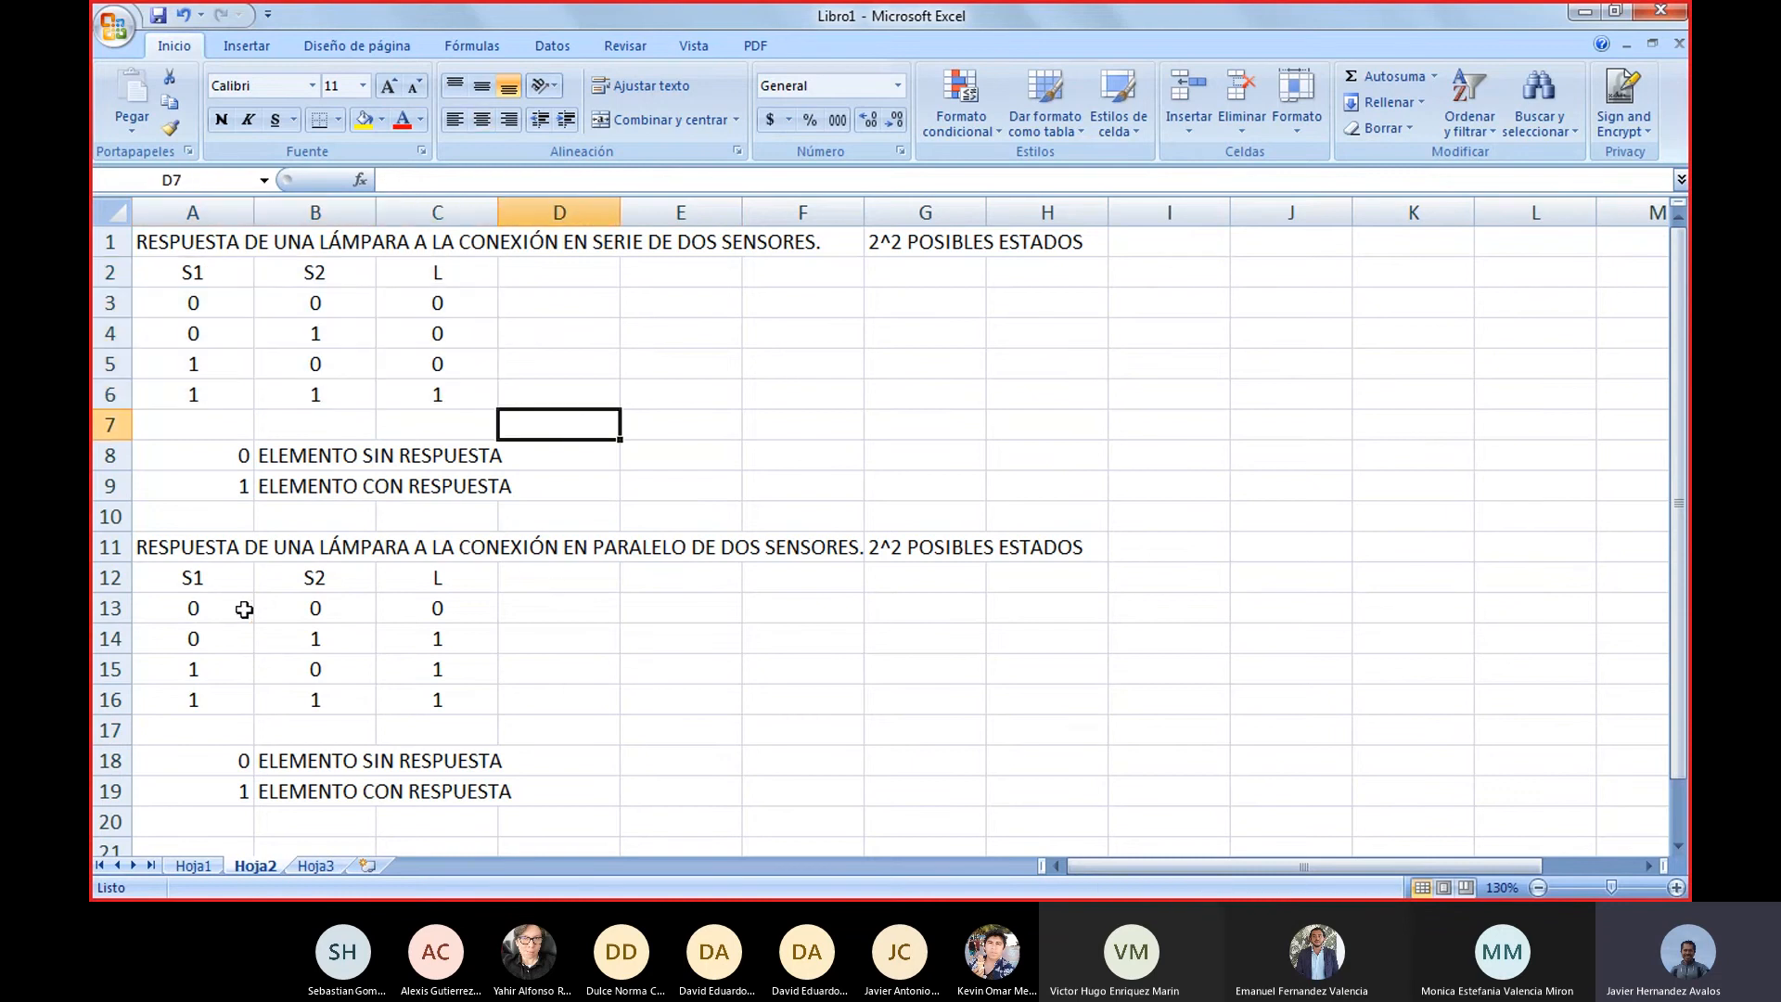
pyautogui.moveTo(192, 577); pyautogui.dragTo(417, 696)
pyautogui.click(650, 738)
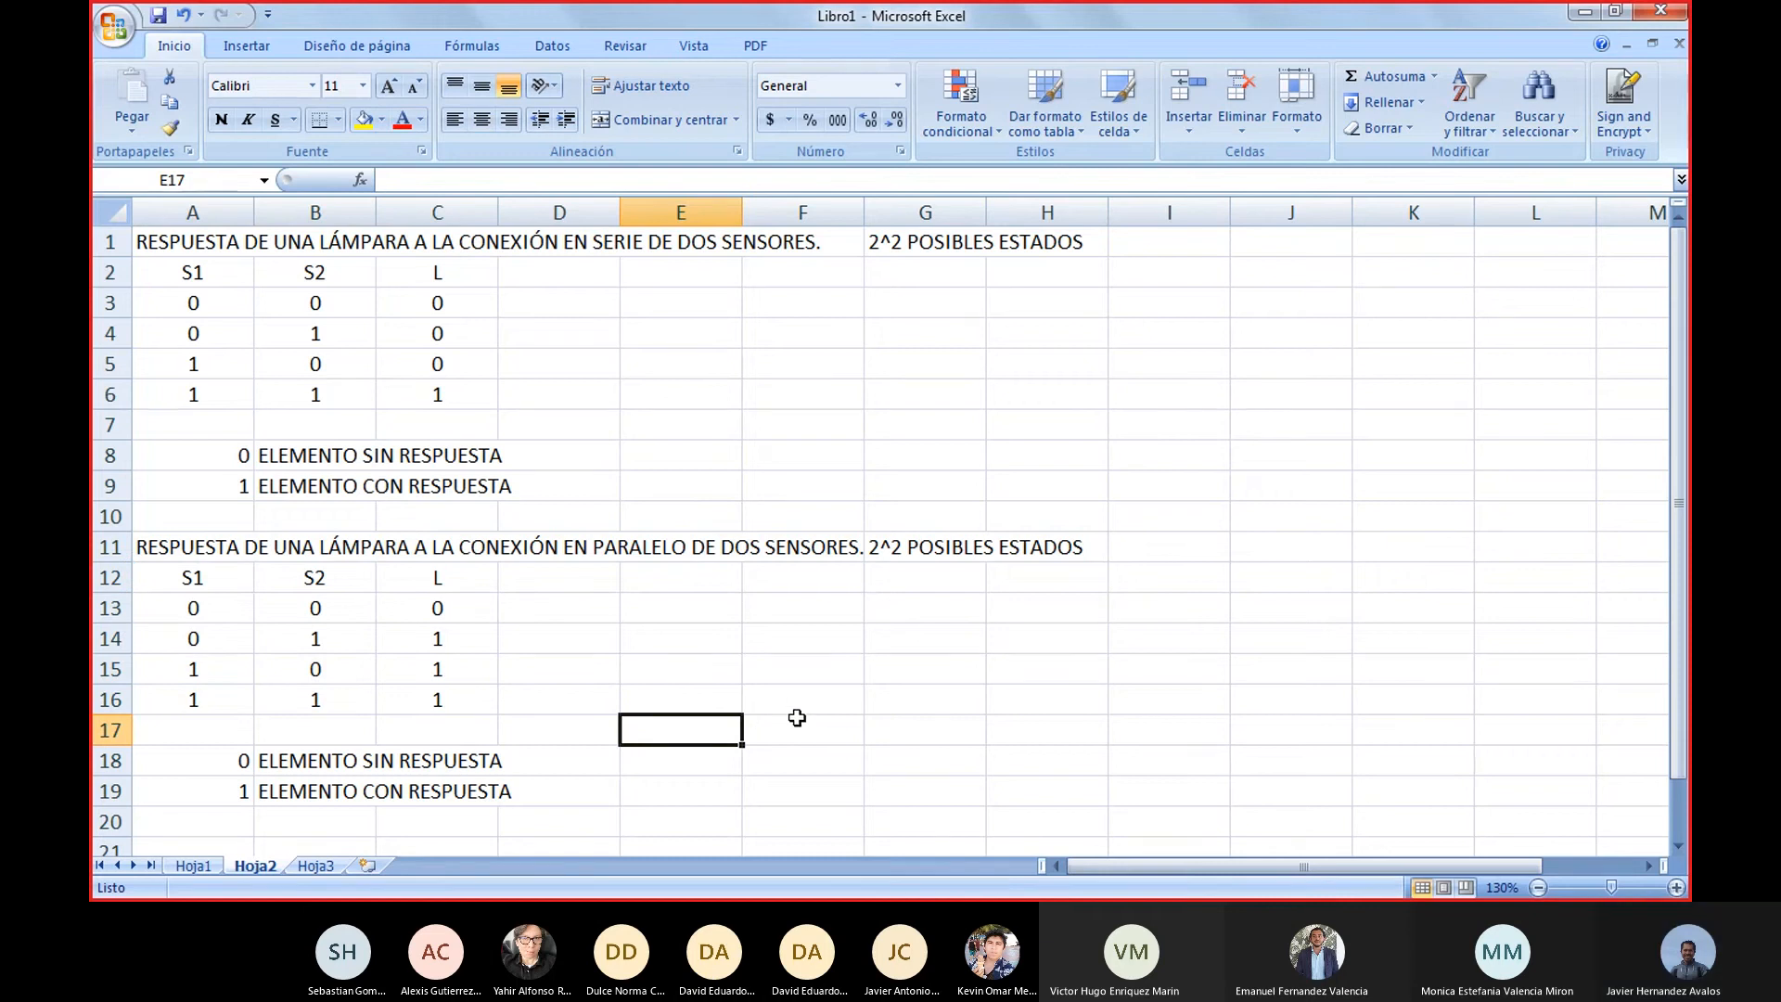
# Switch to the FluidSIM-P window with the parallel circuit and create a new blank circuit diagram
pyautogui.moveTo(742, 897)
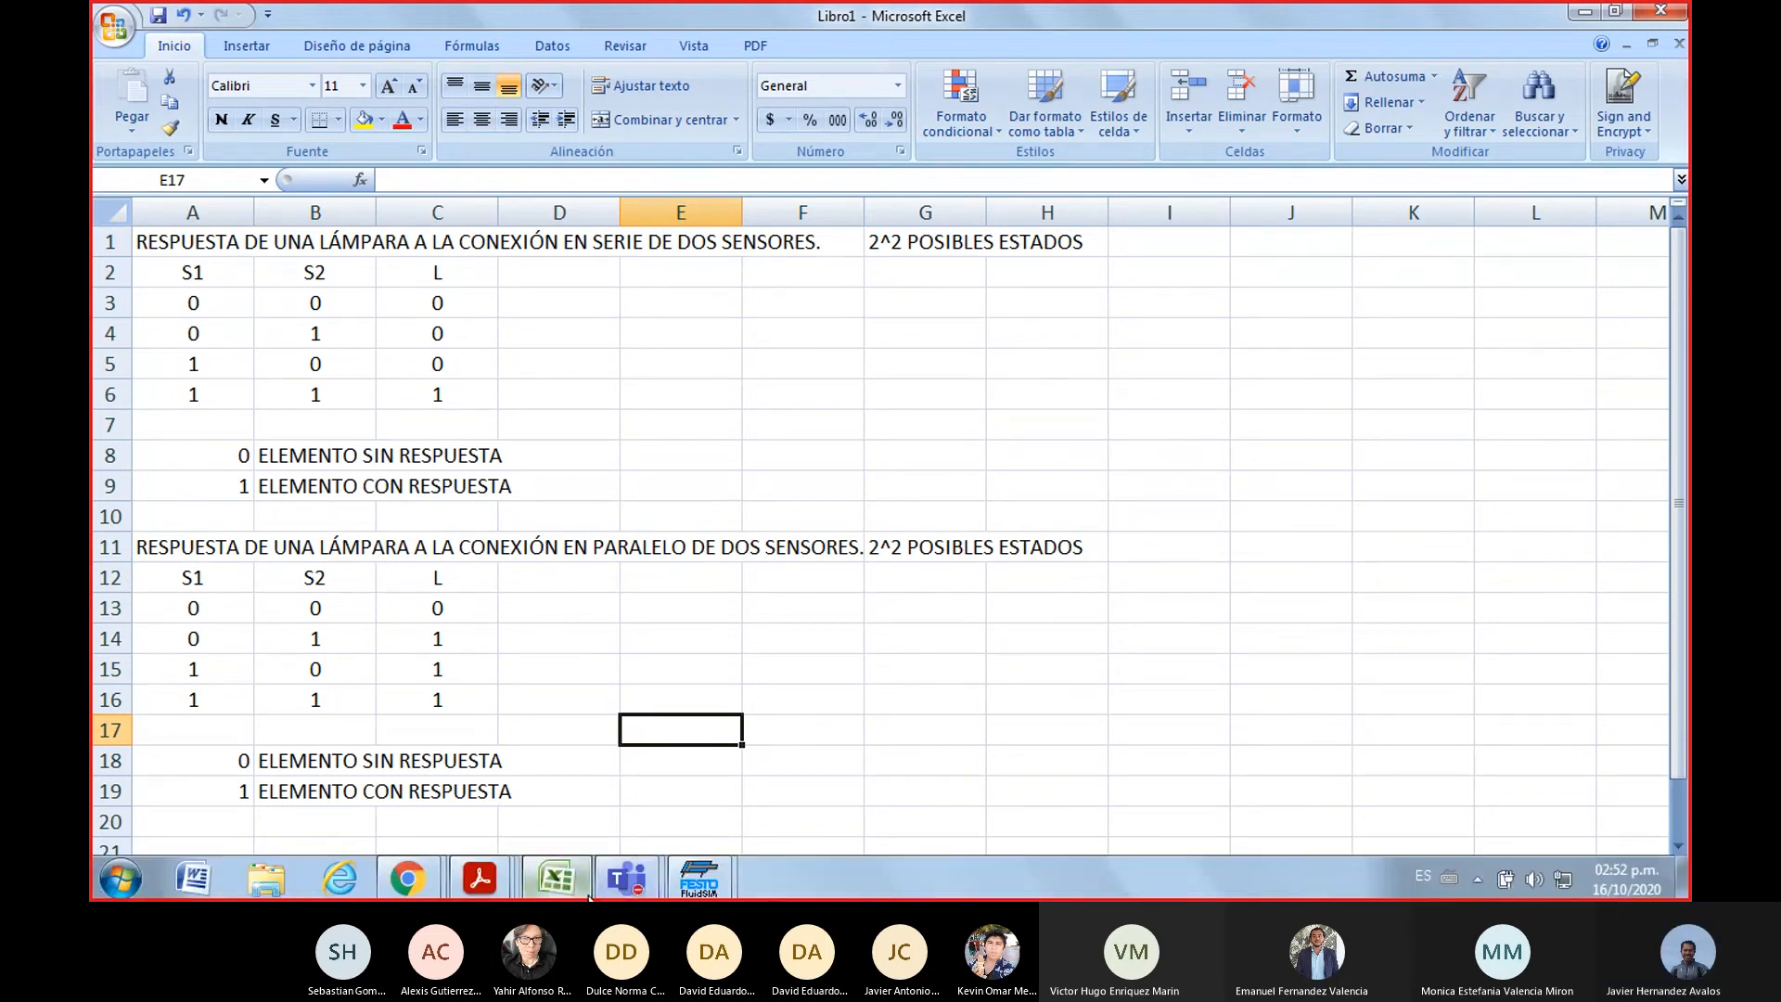
pyautogui.click(695, 886)
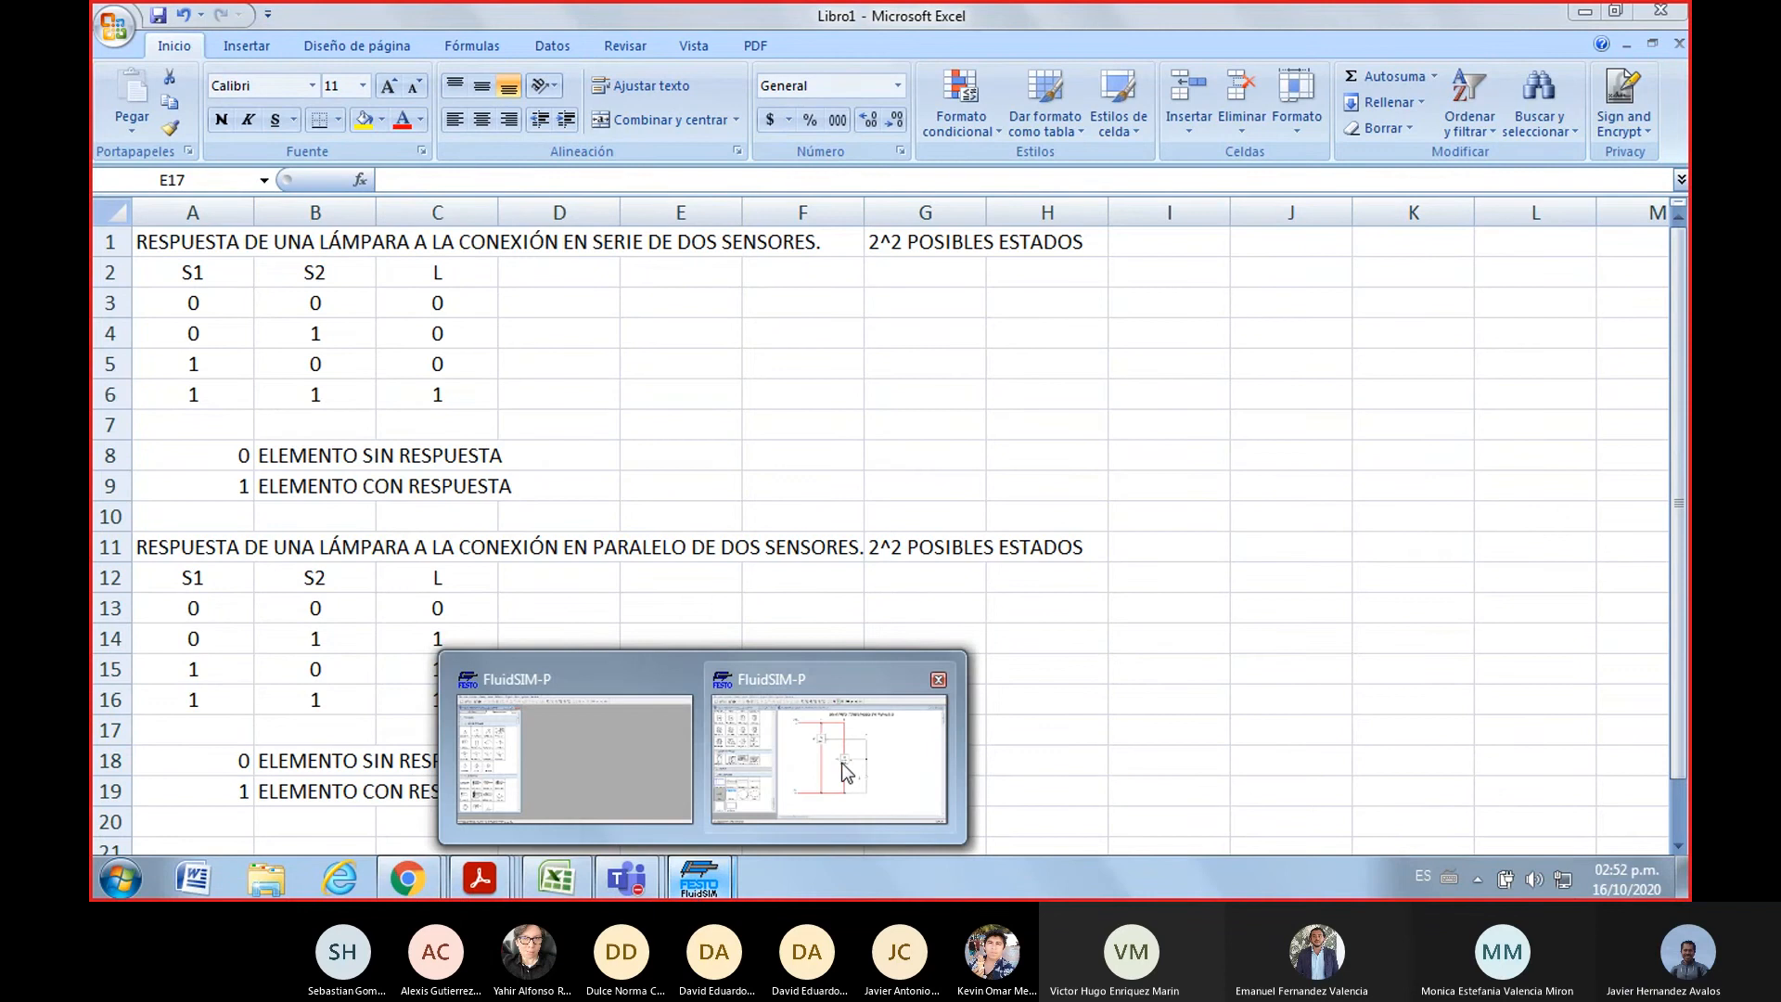
pyautogui.click(842, 763)
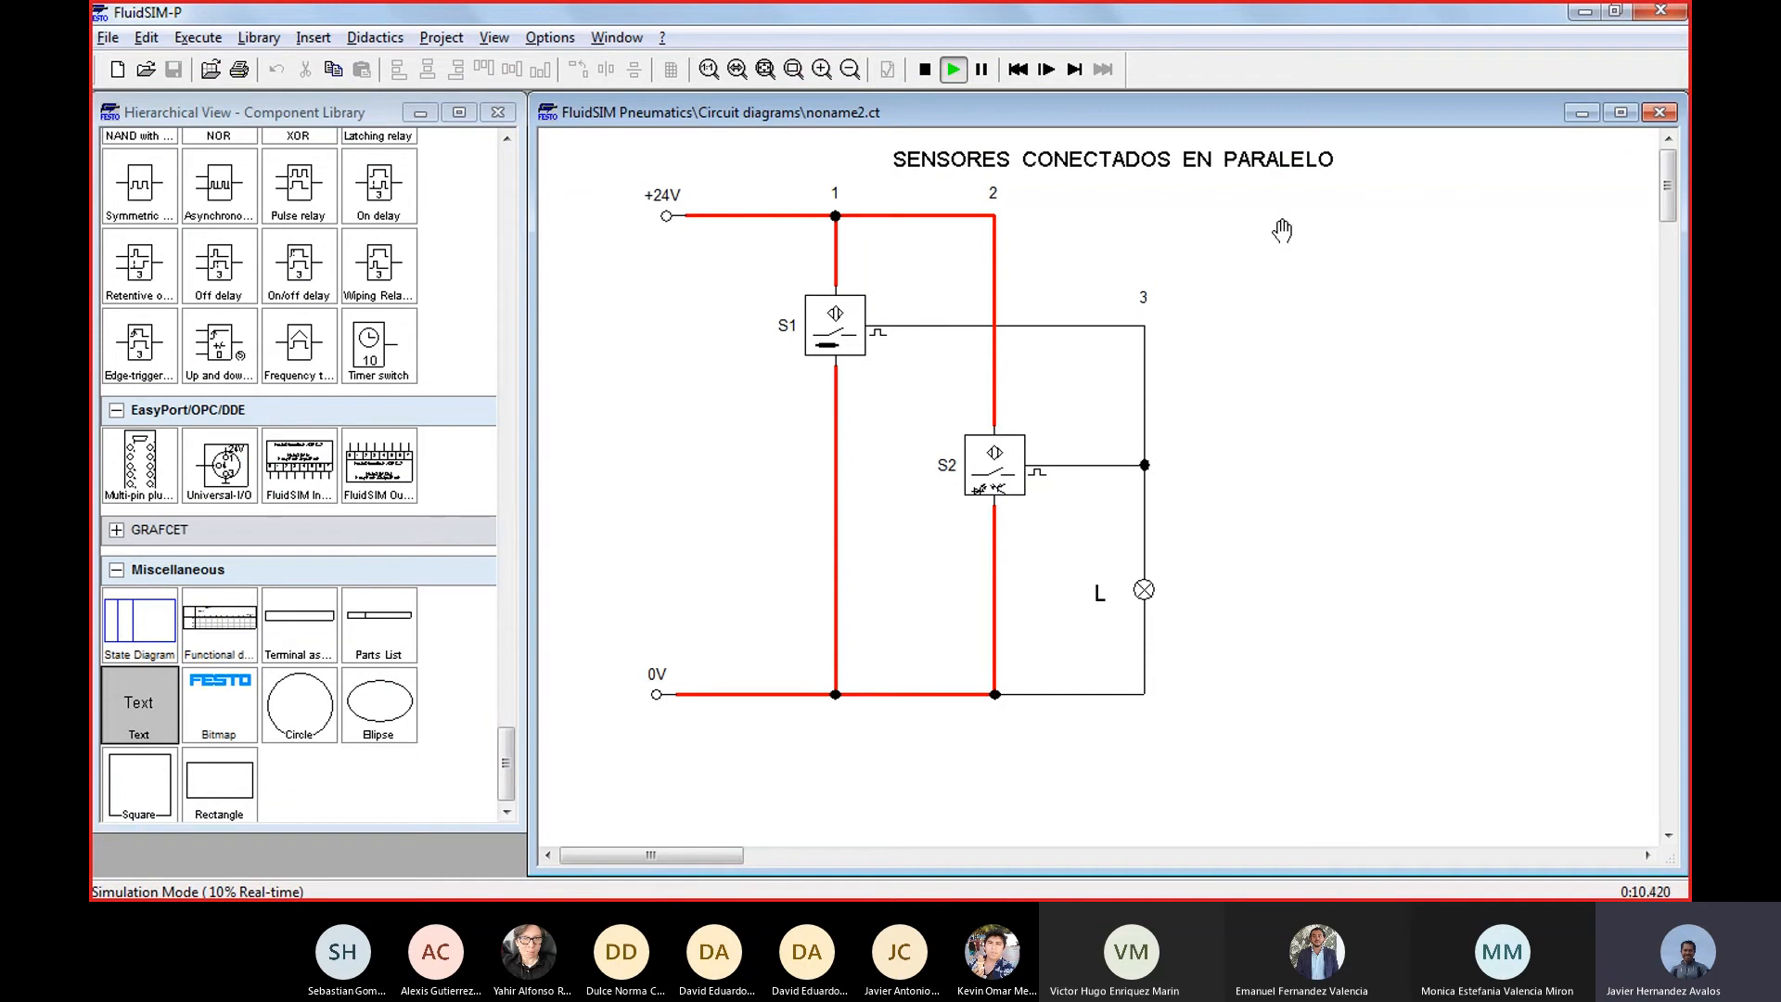
pyautogui.click(119, 70)
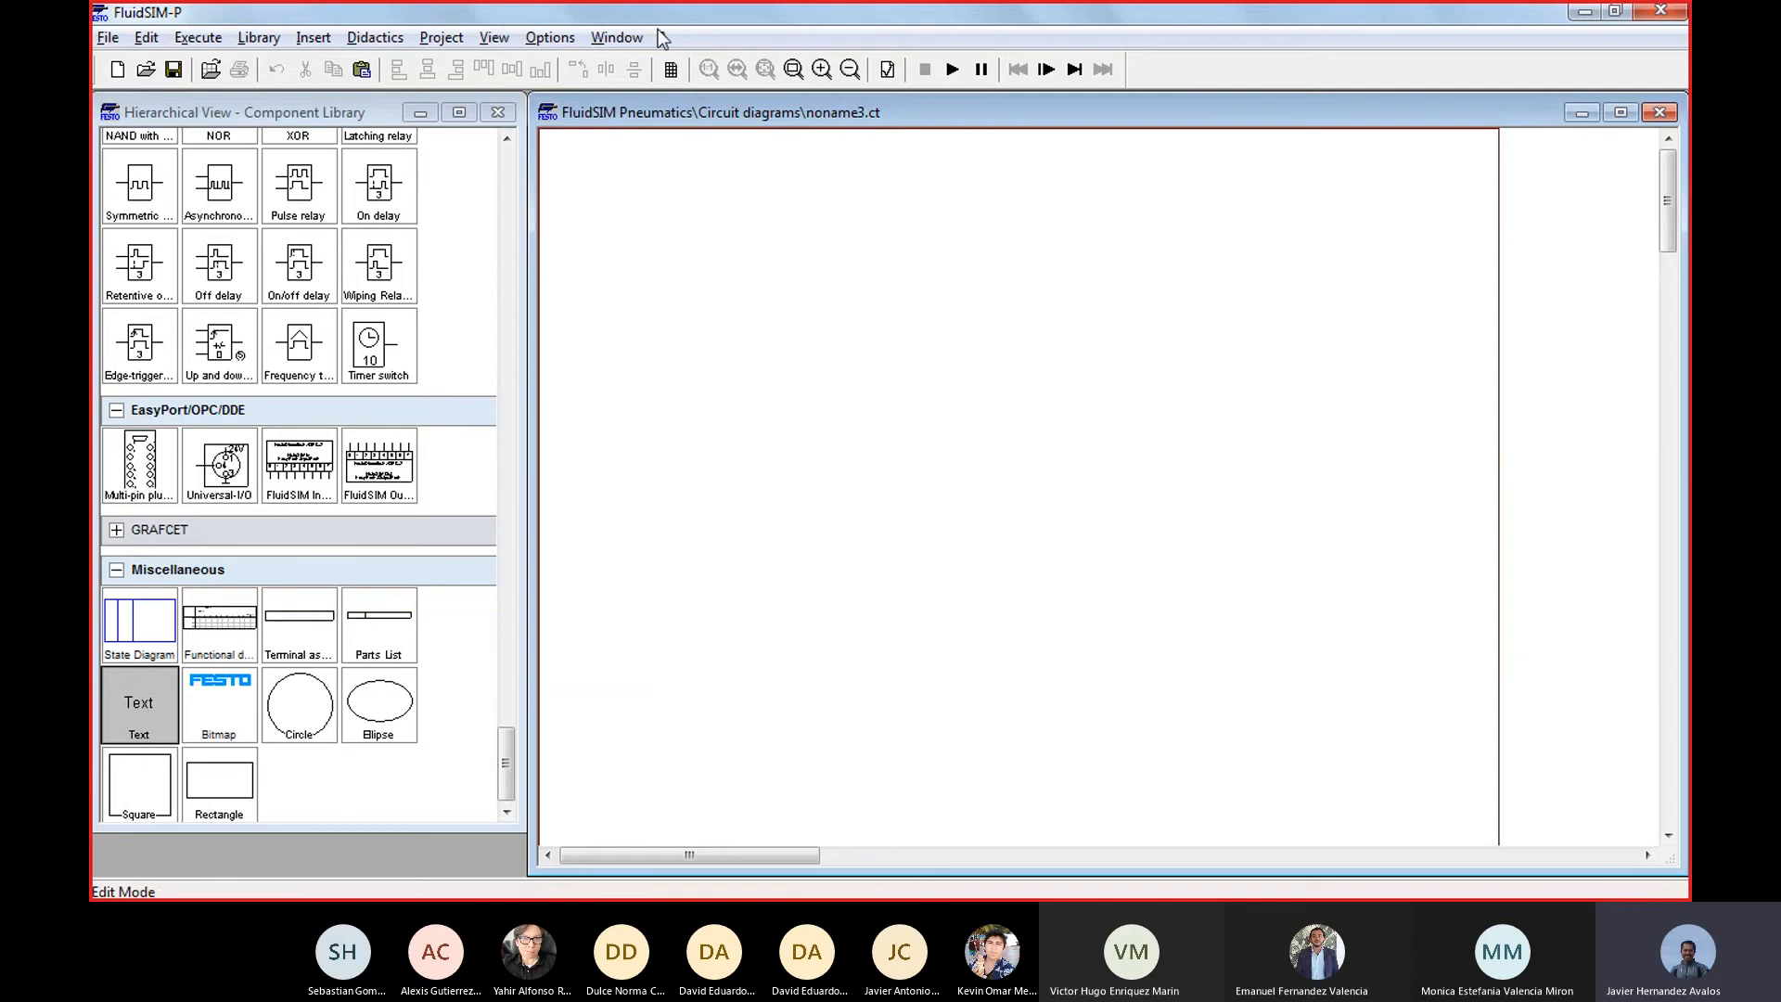
# Stop the simulation in noname2.ct and copy its entire parallel circuit, including the title, into noname3.ct
pyautogui.click(616, 38)
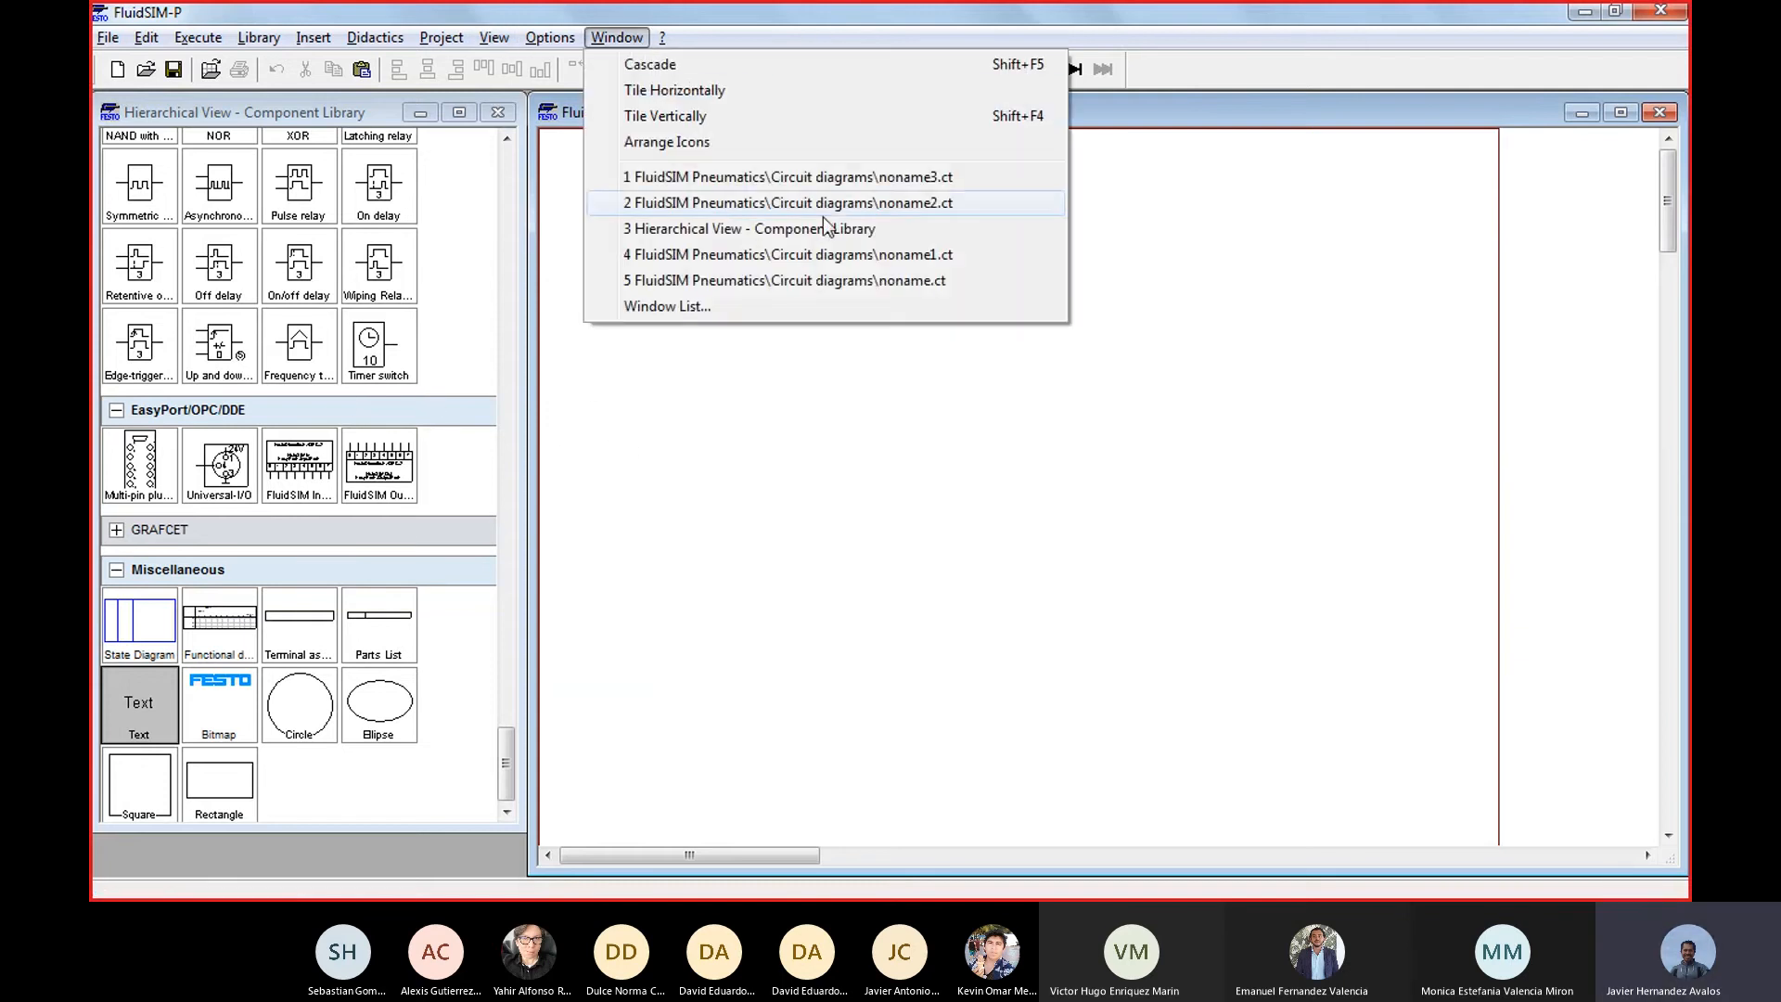
pyautogui.click(892, 203)
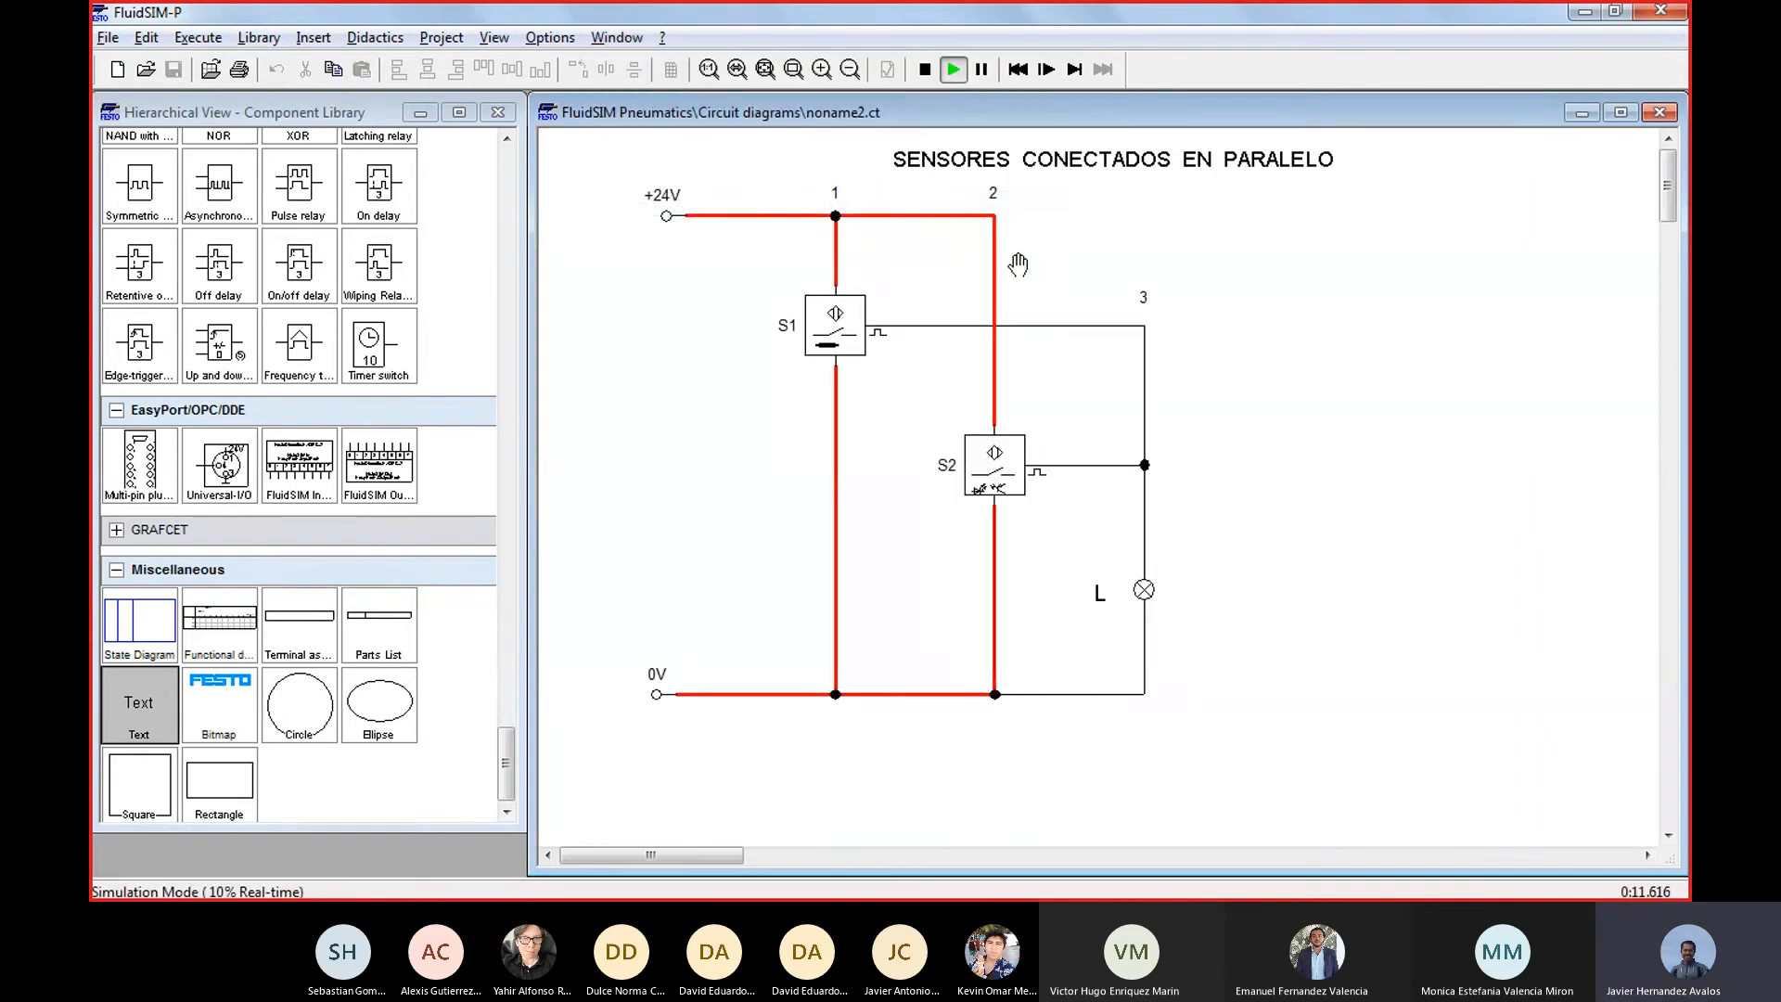
pyautogui.click(924, 69)
pyautogui.moveTo(1245, 753); pyautogui.dragTo(558, 183)
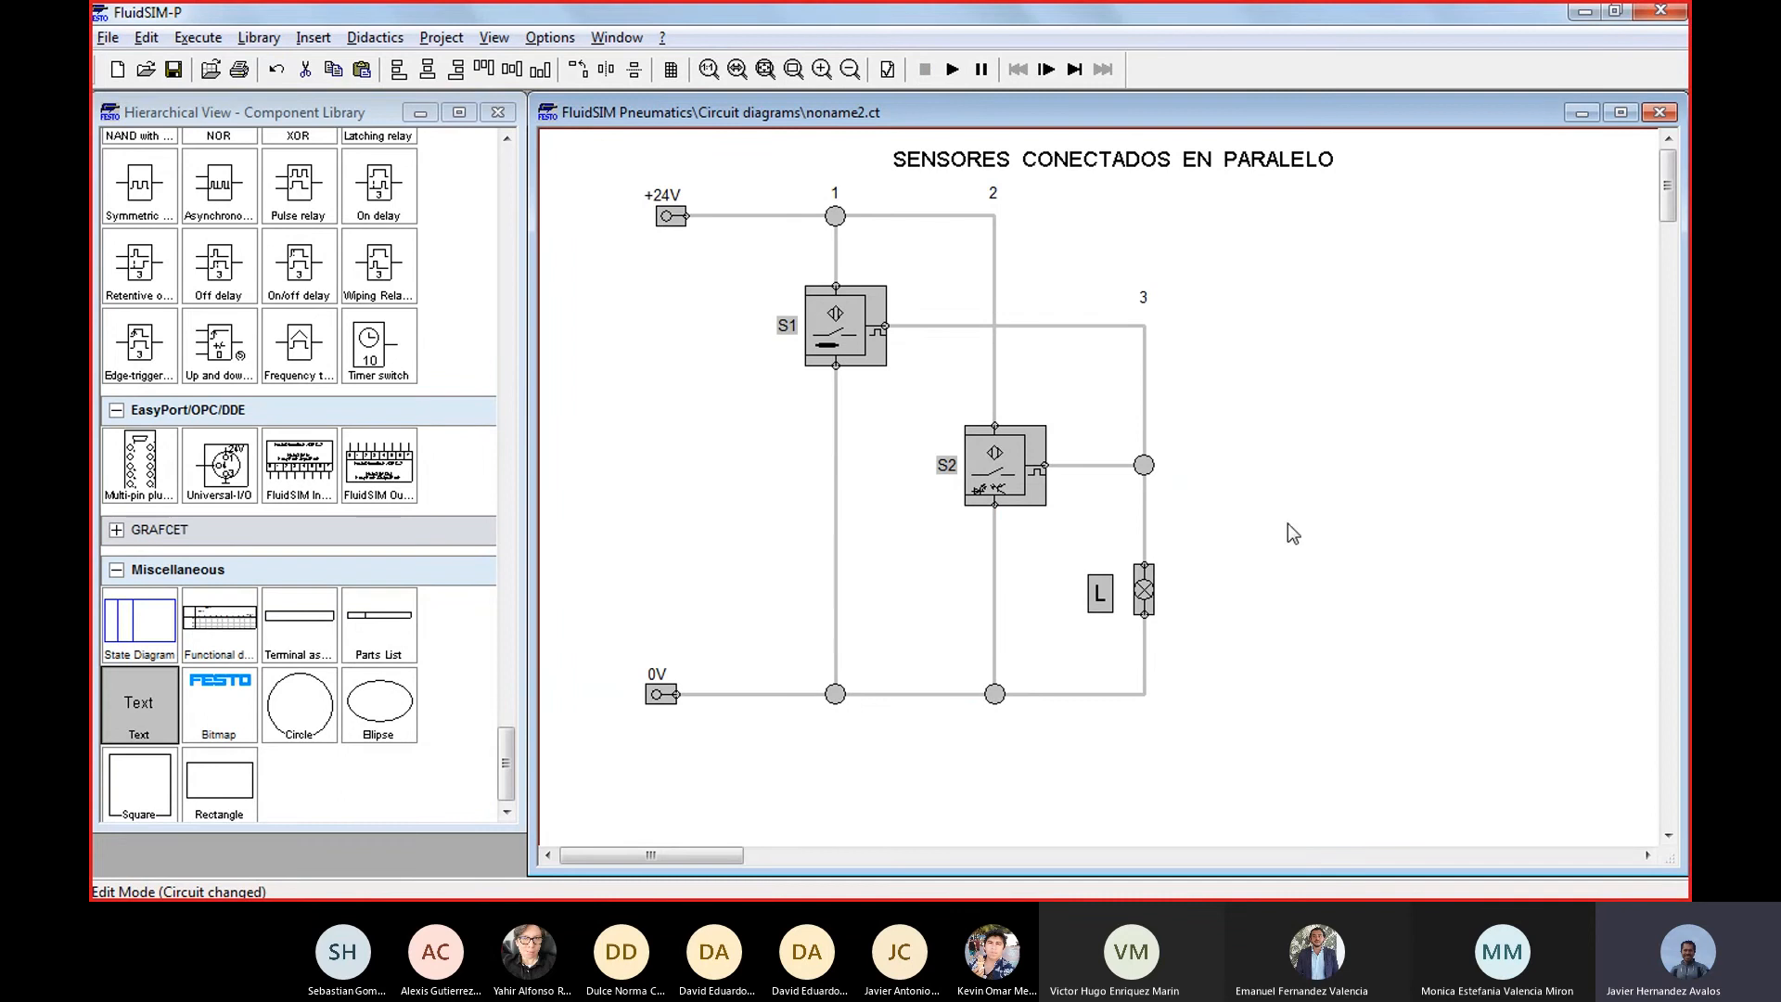
pyautogui.moveTo(1464, 799); pyautogui.dragTo(594, 148)
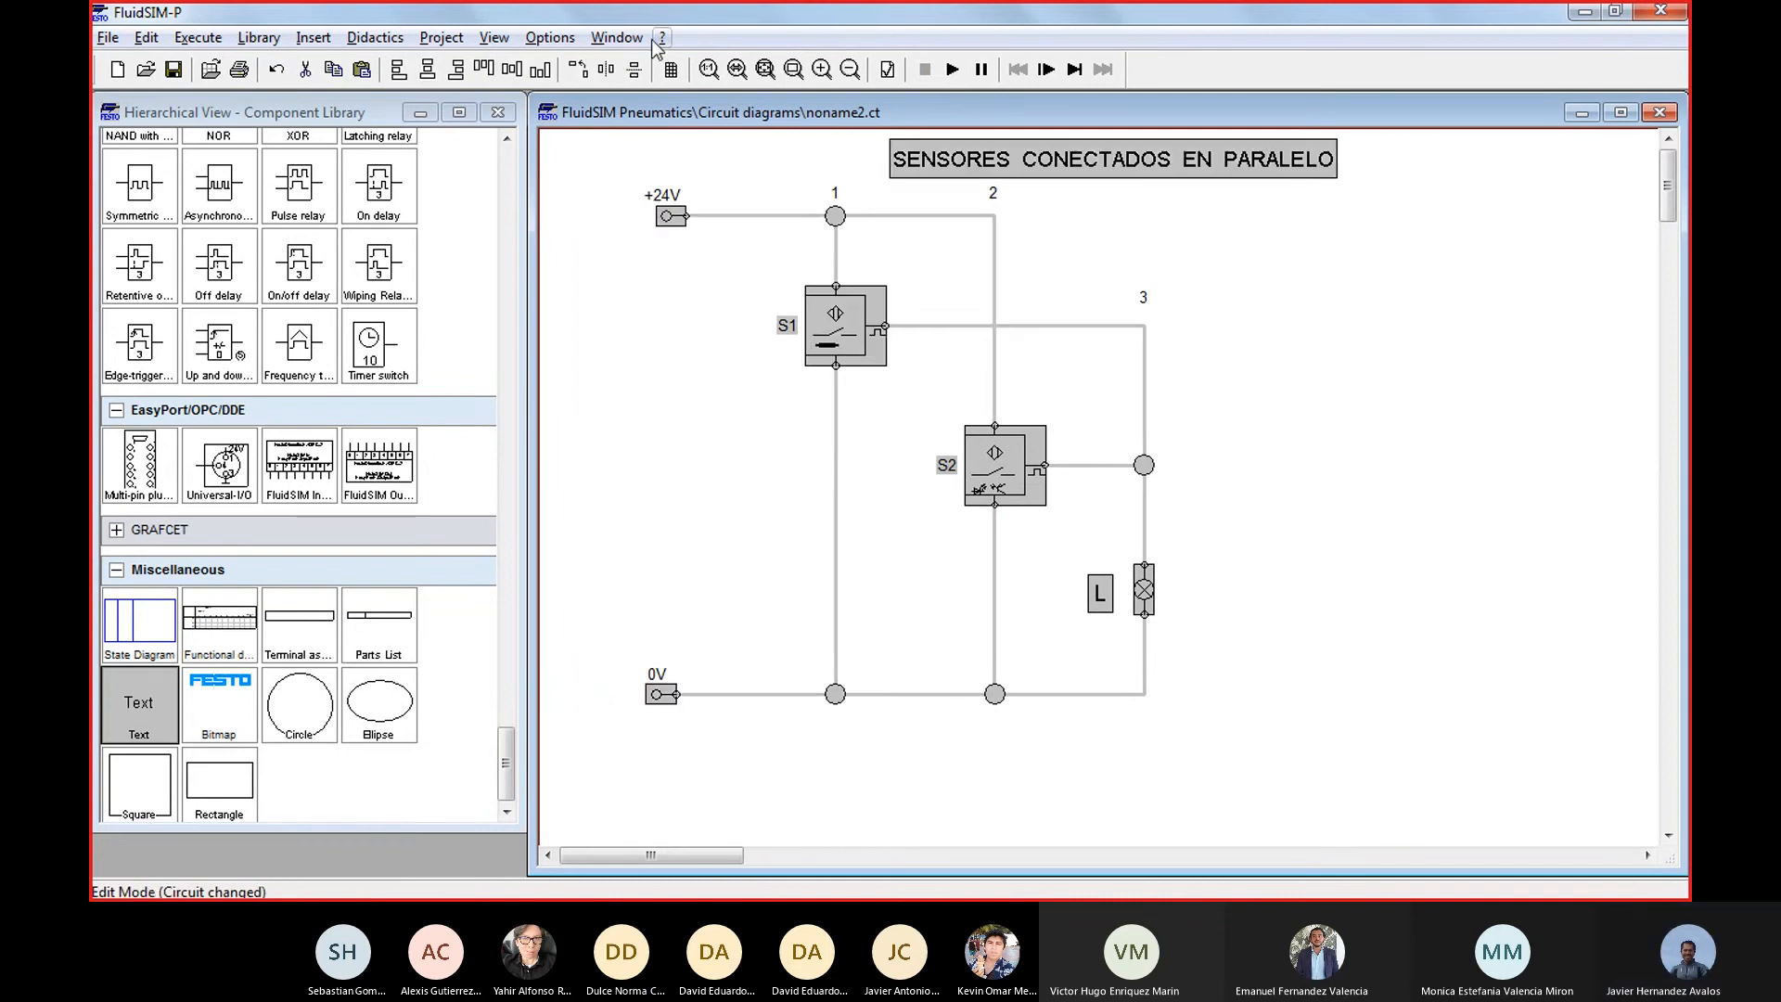
pyautogui.click(617, 38)
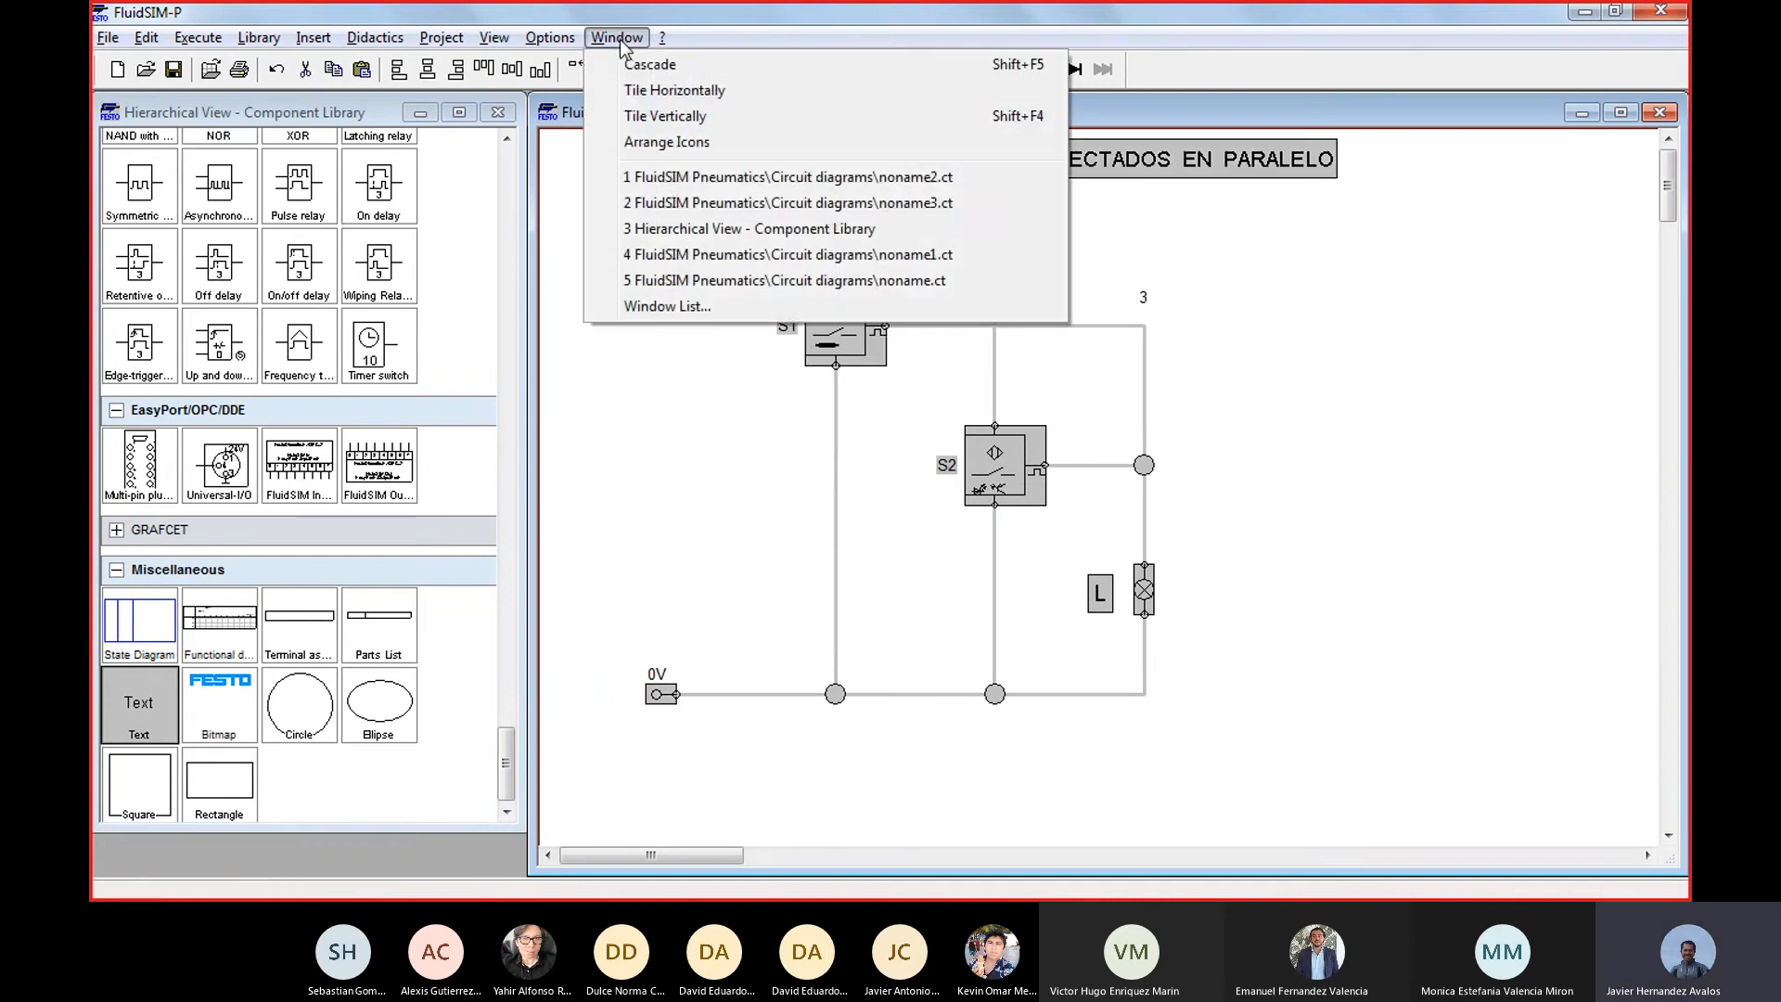
pyautogui.click(669, 208)
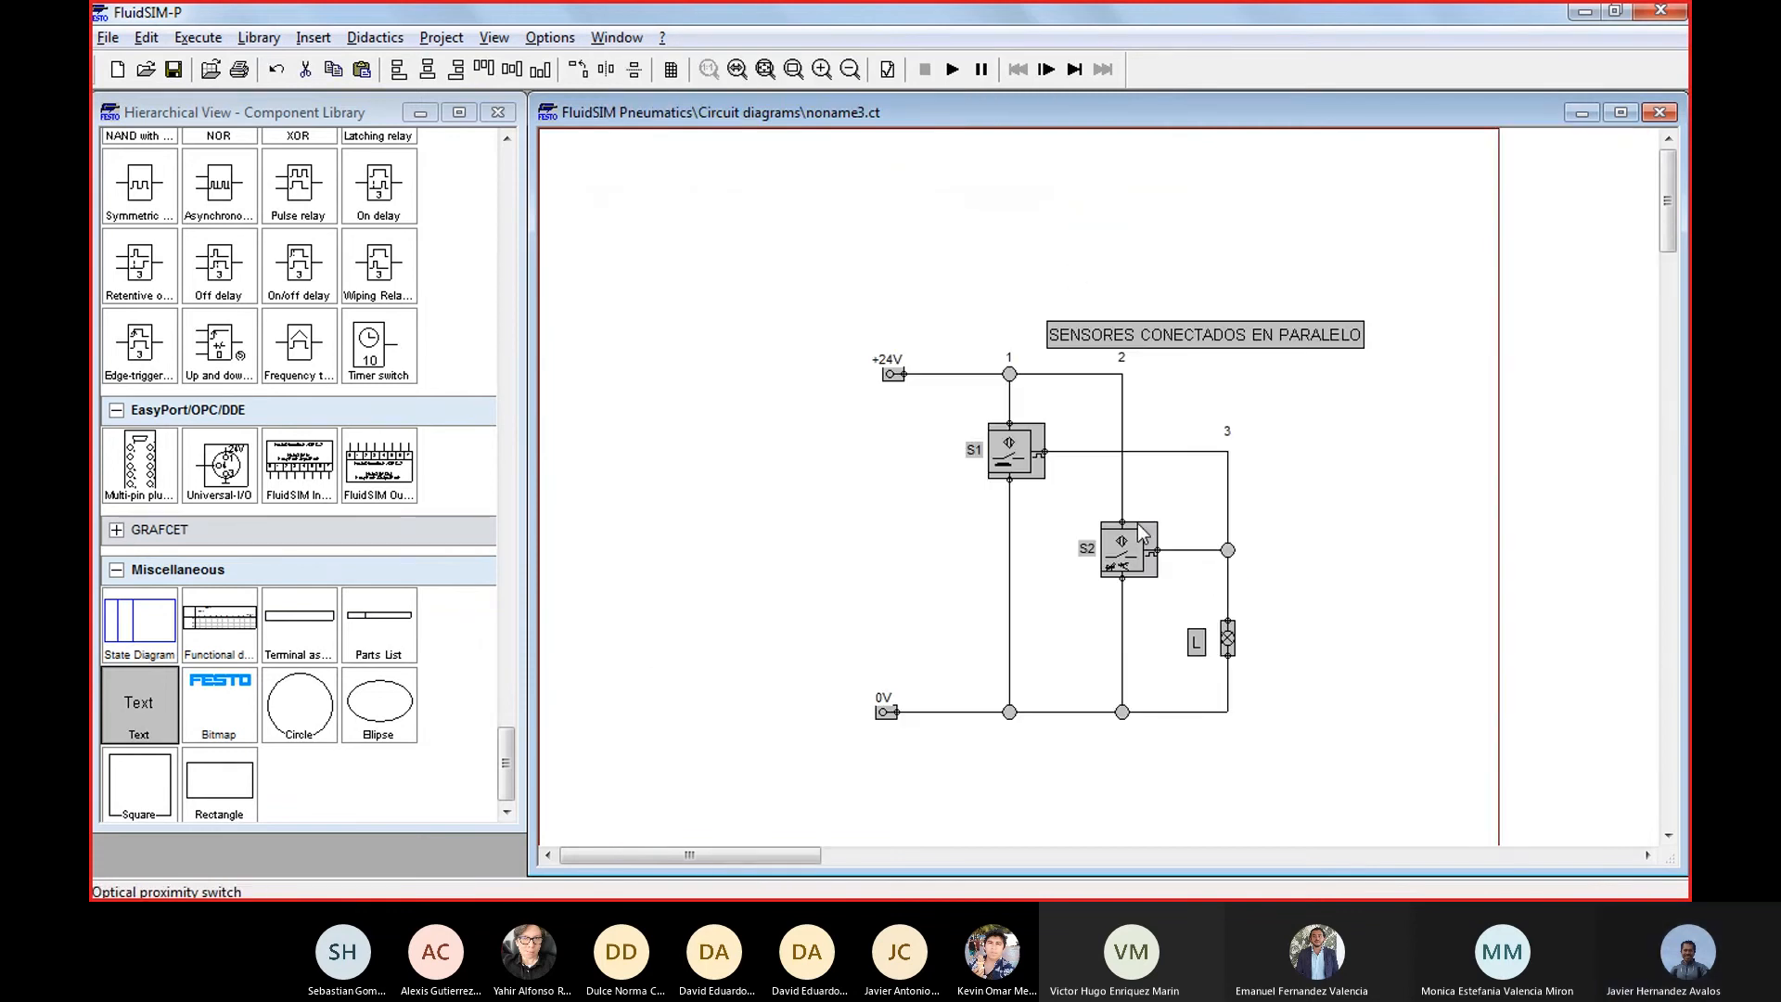
pyautogui.scroll(1, 1138, 523)
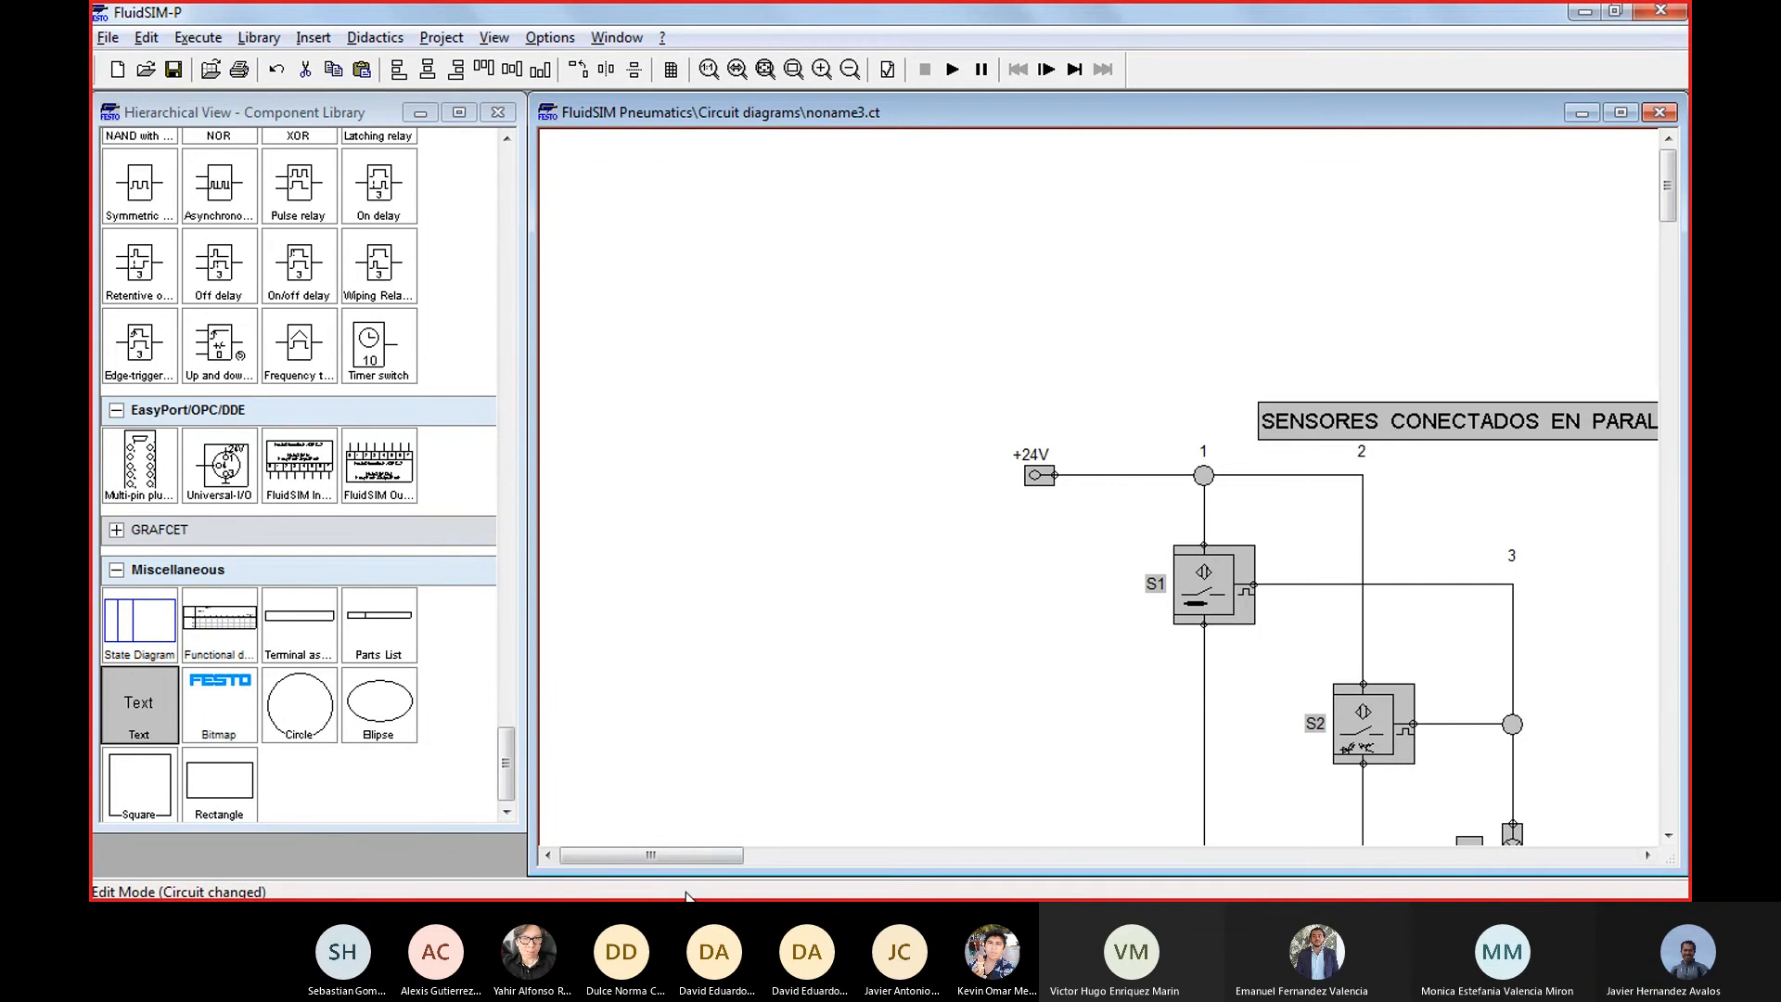
# Change the noname3.ct circuit title to SENSORES CONECTADOS EN SERIE and move it slightly up and to the right
pyautogui.moveTo(703, 849); pyautogui.dragTo(755, 833)
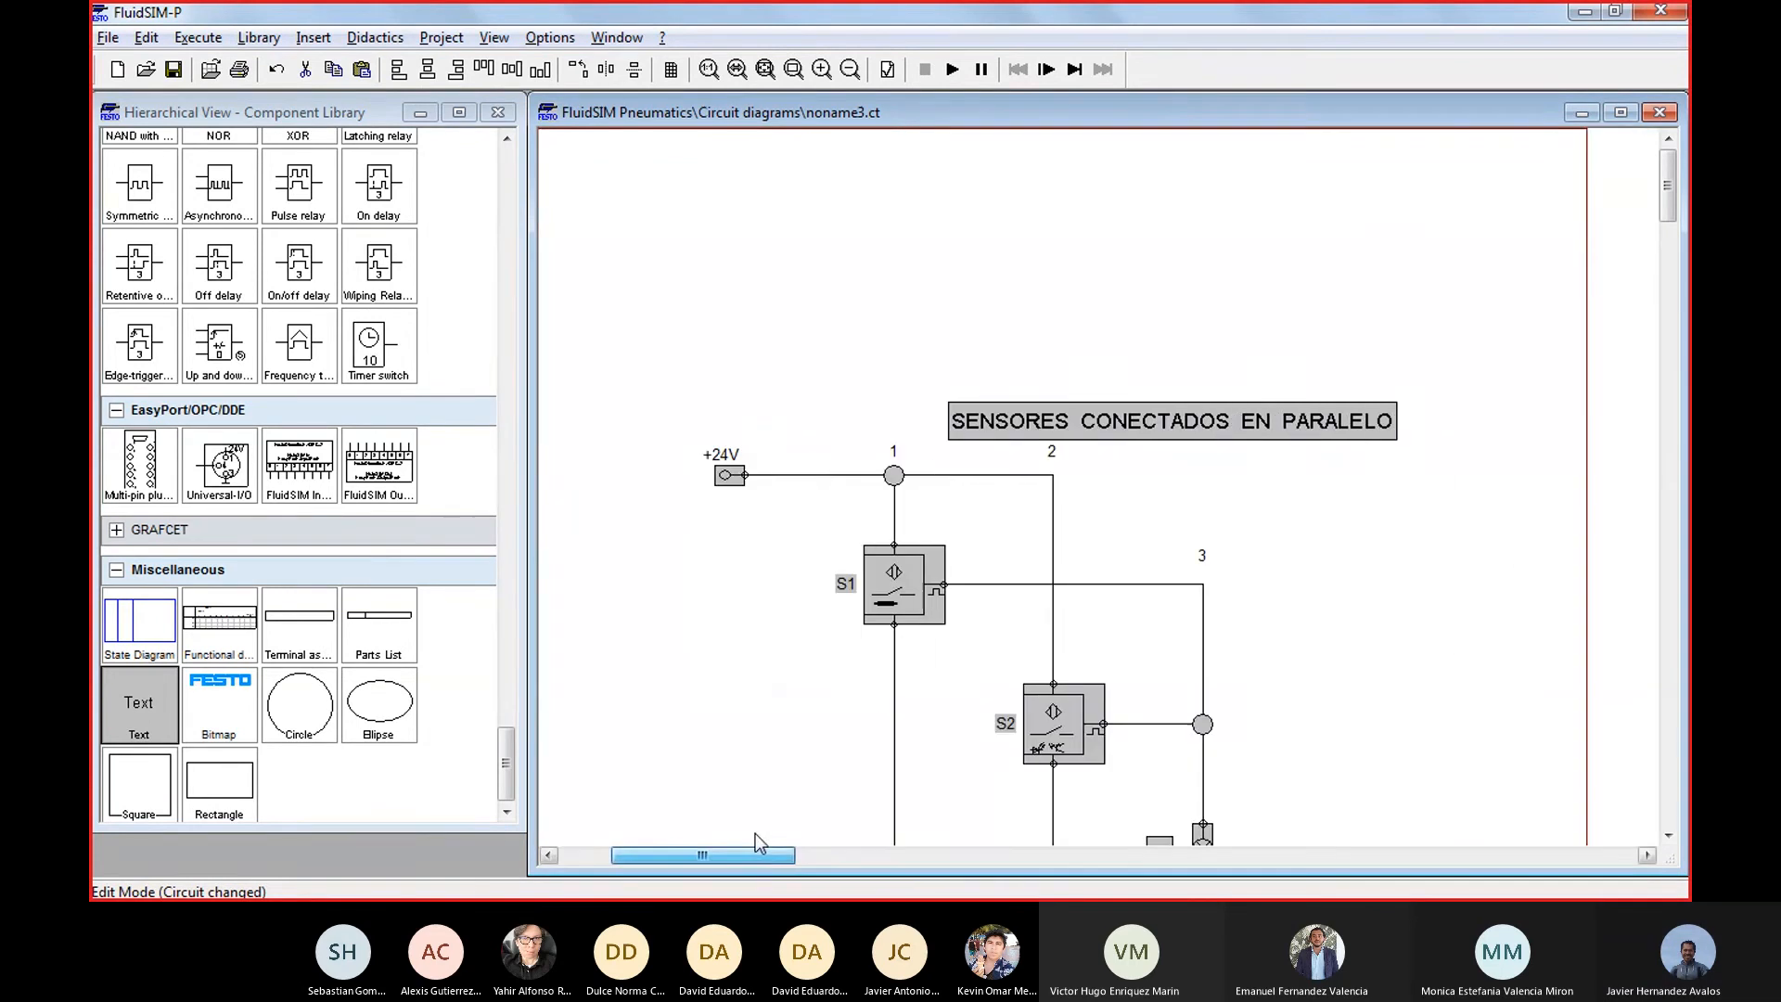
pyautogui.scroll(-3, 1049, 571)
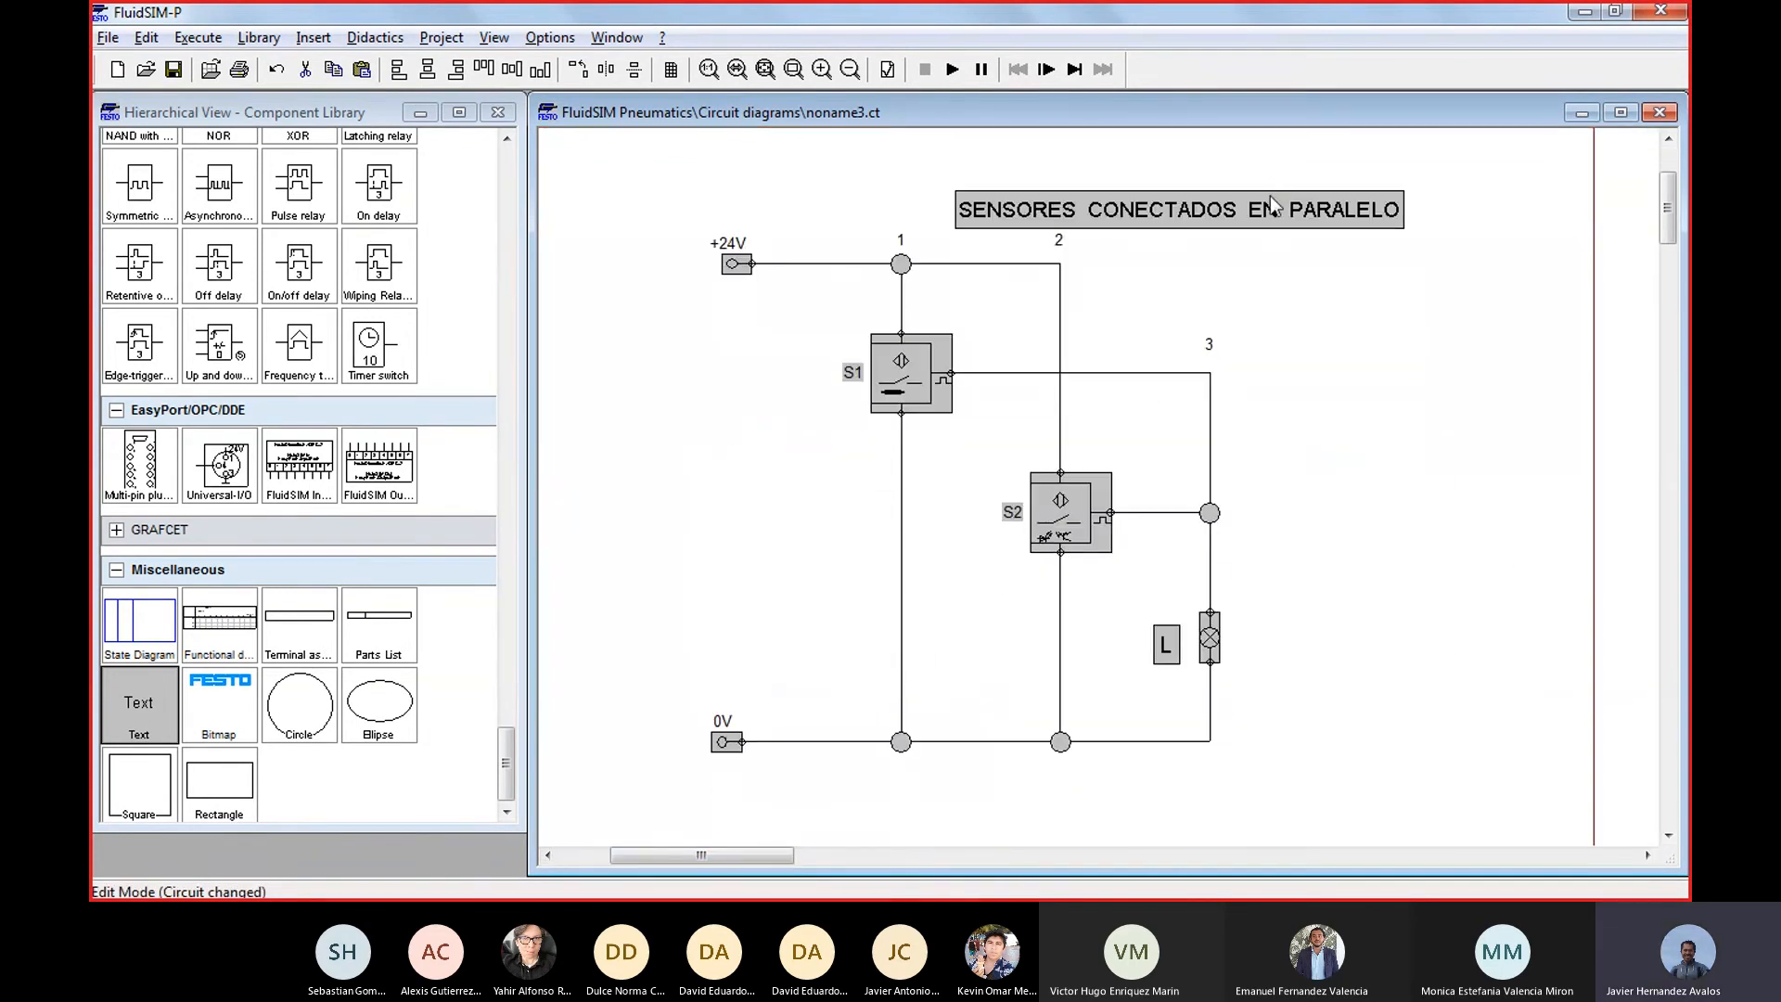
pyautogui.doubleClick(1278, 208)
pyautogui.click(970, 347)
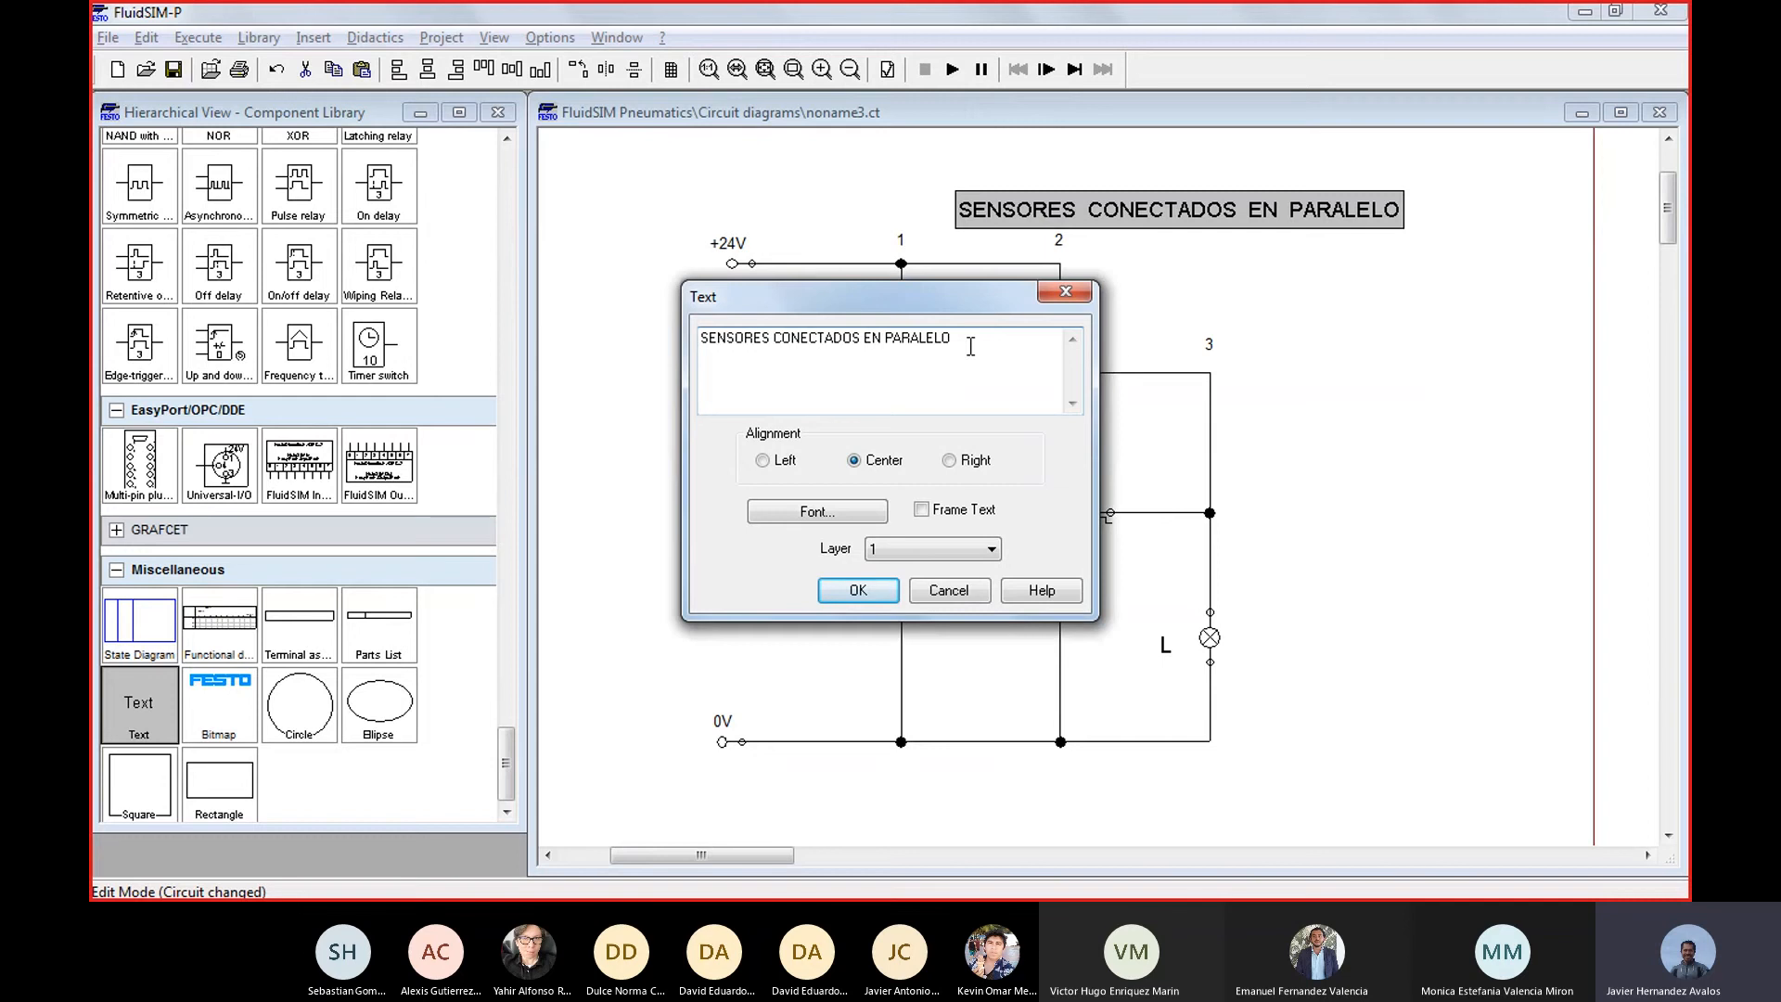
pyautogui.write('SERIE')
pyautogui.press('Return')
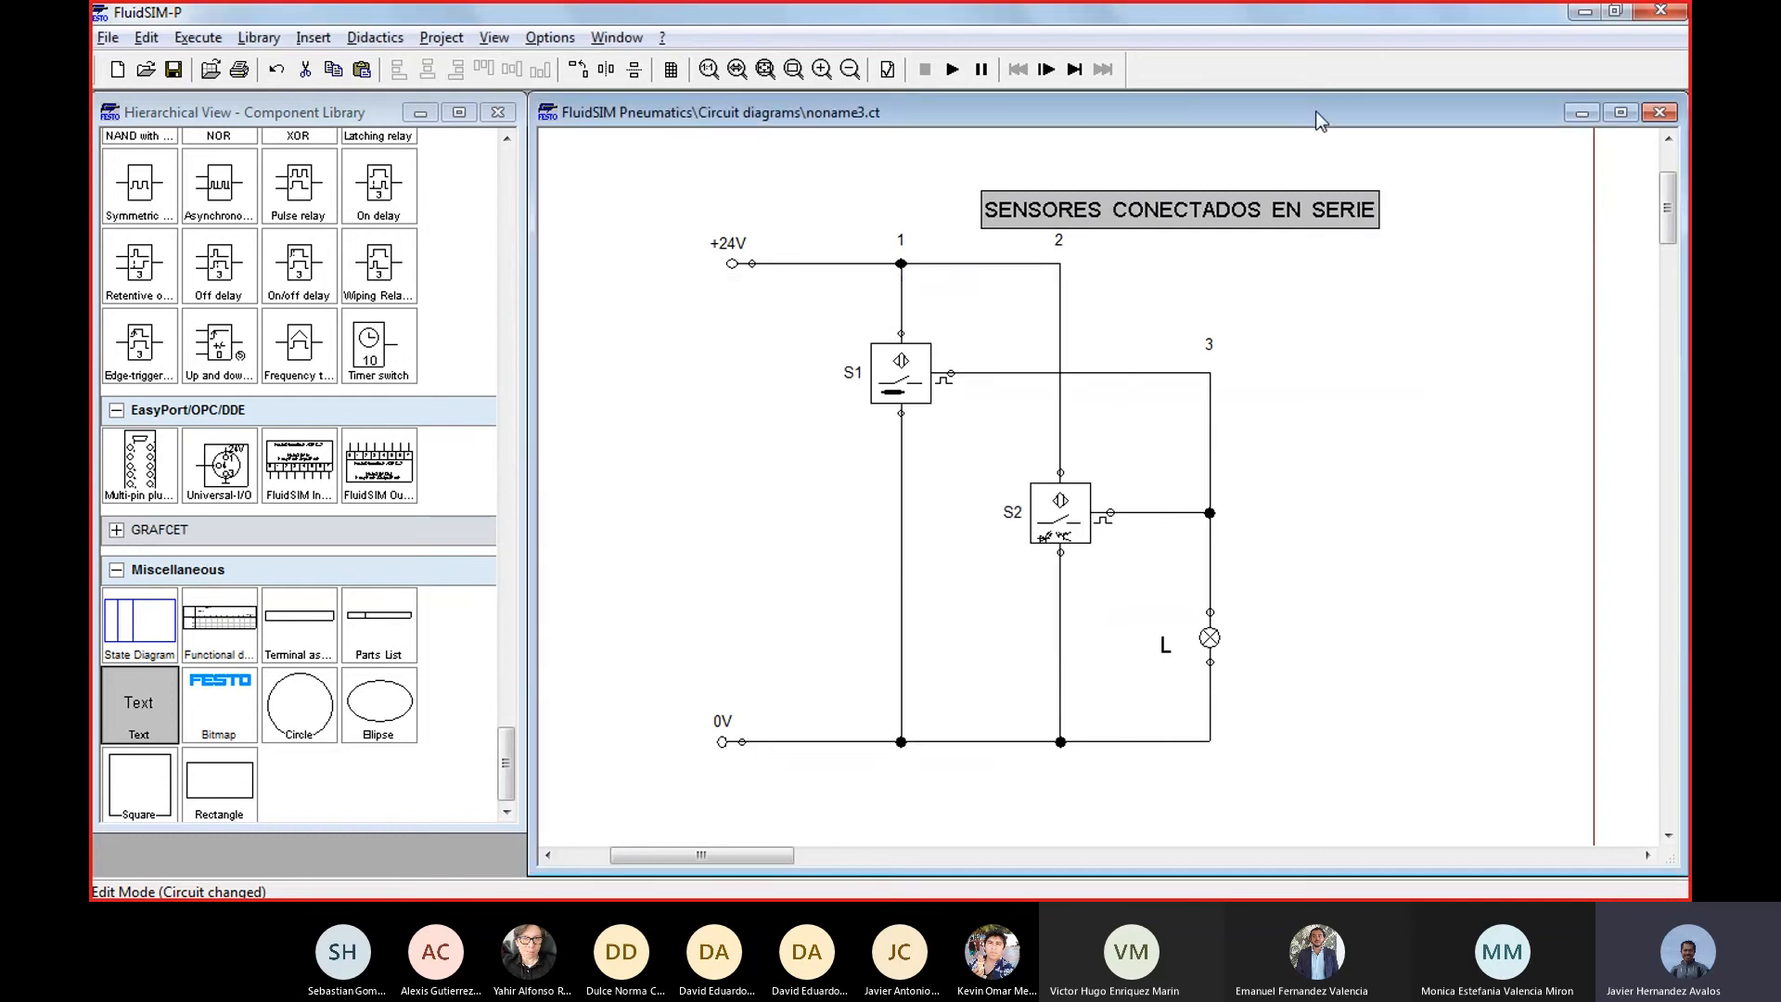
pyautogui.moveTo(1273, 217); pyautogui.dragTo(1318, 196)
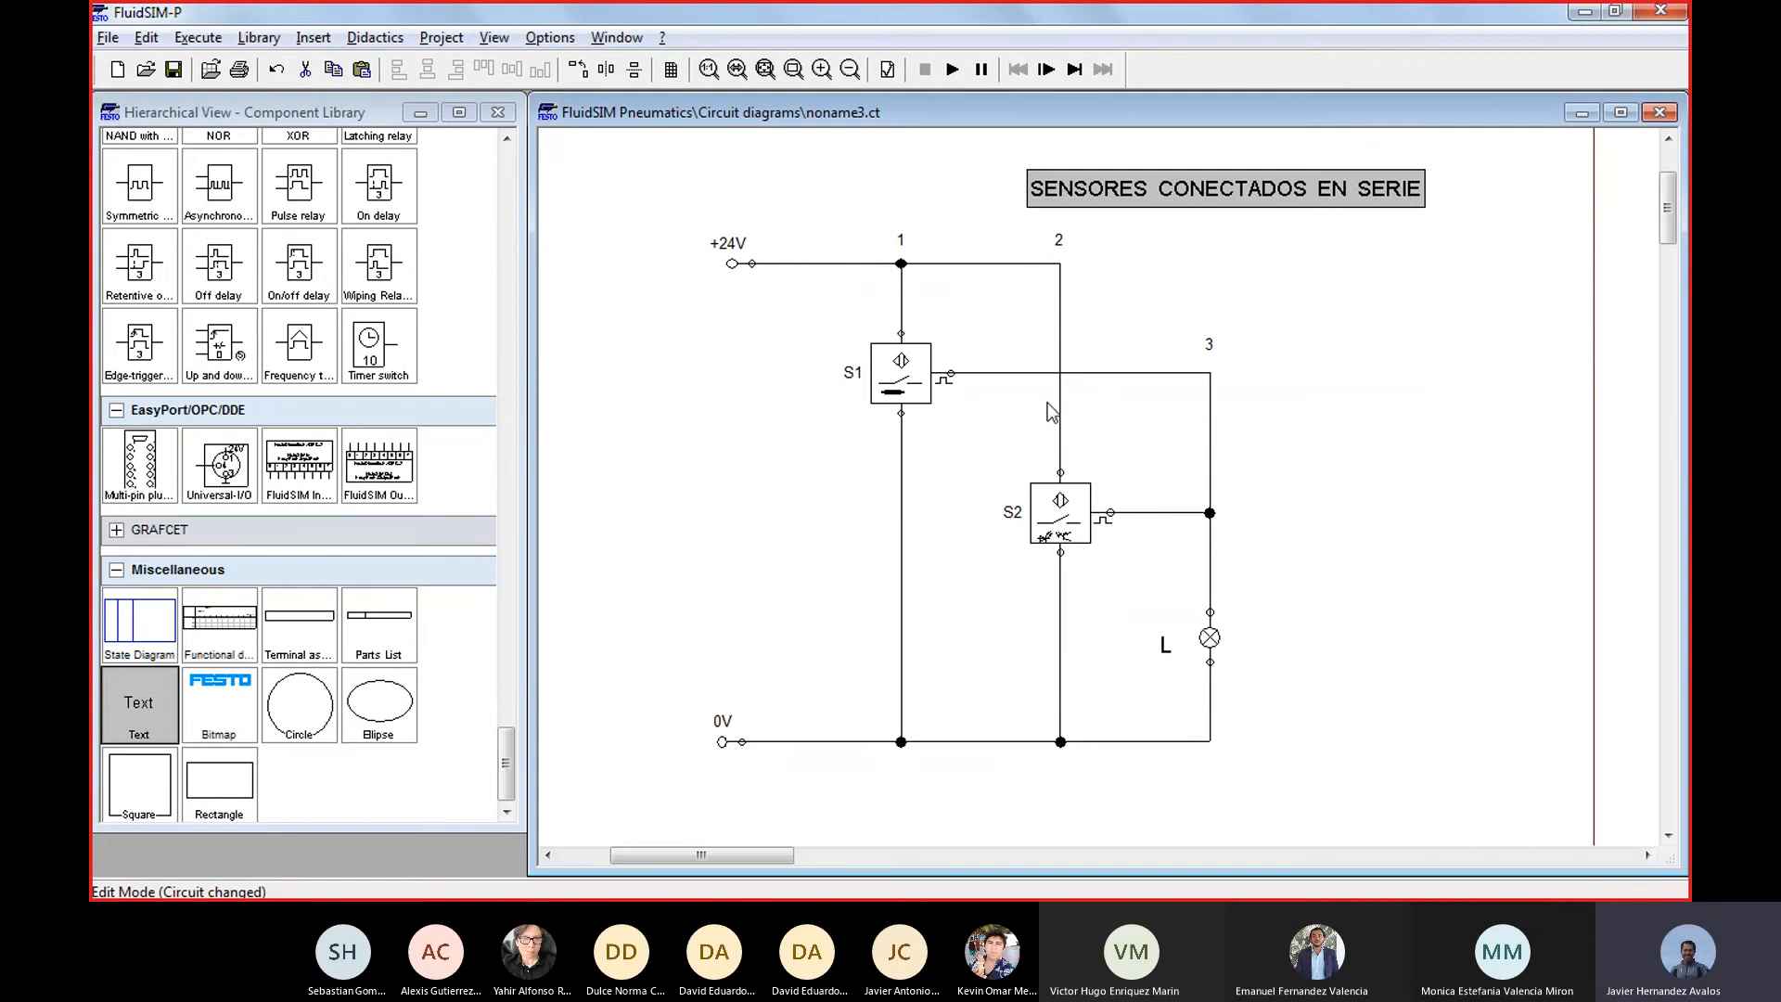
# Rewire the circuit in series: remove S2's supply line and S1's line to the lamp, connect S1's output to S2, and delete the leftover lamp-branch junction
pyautogui.click(1037, 264)
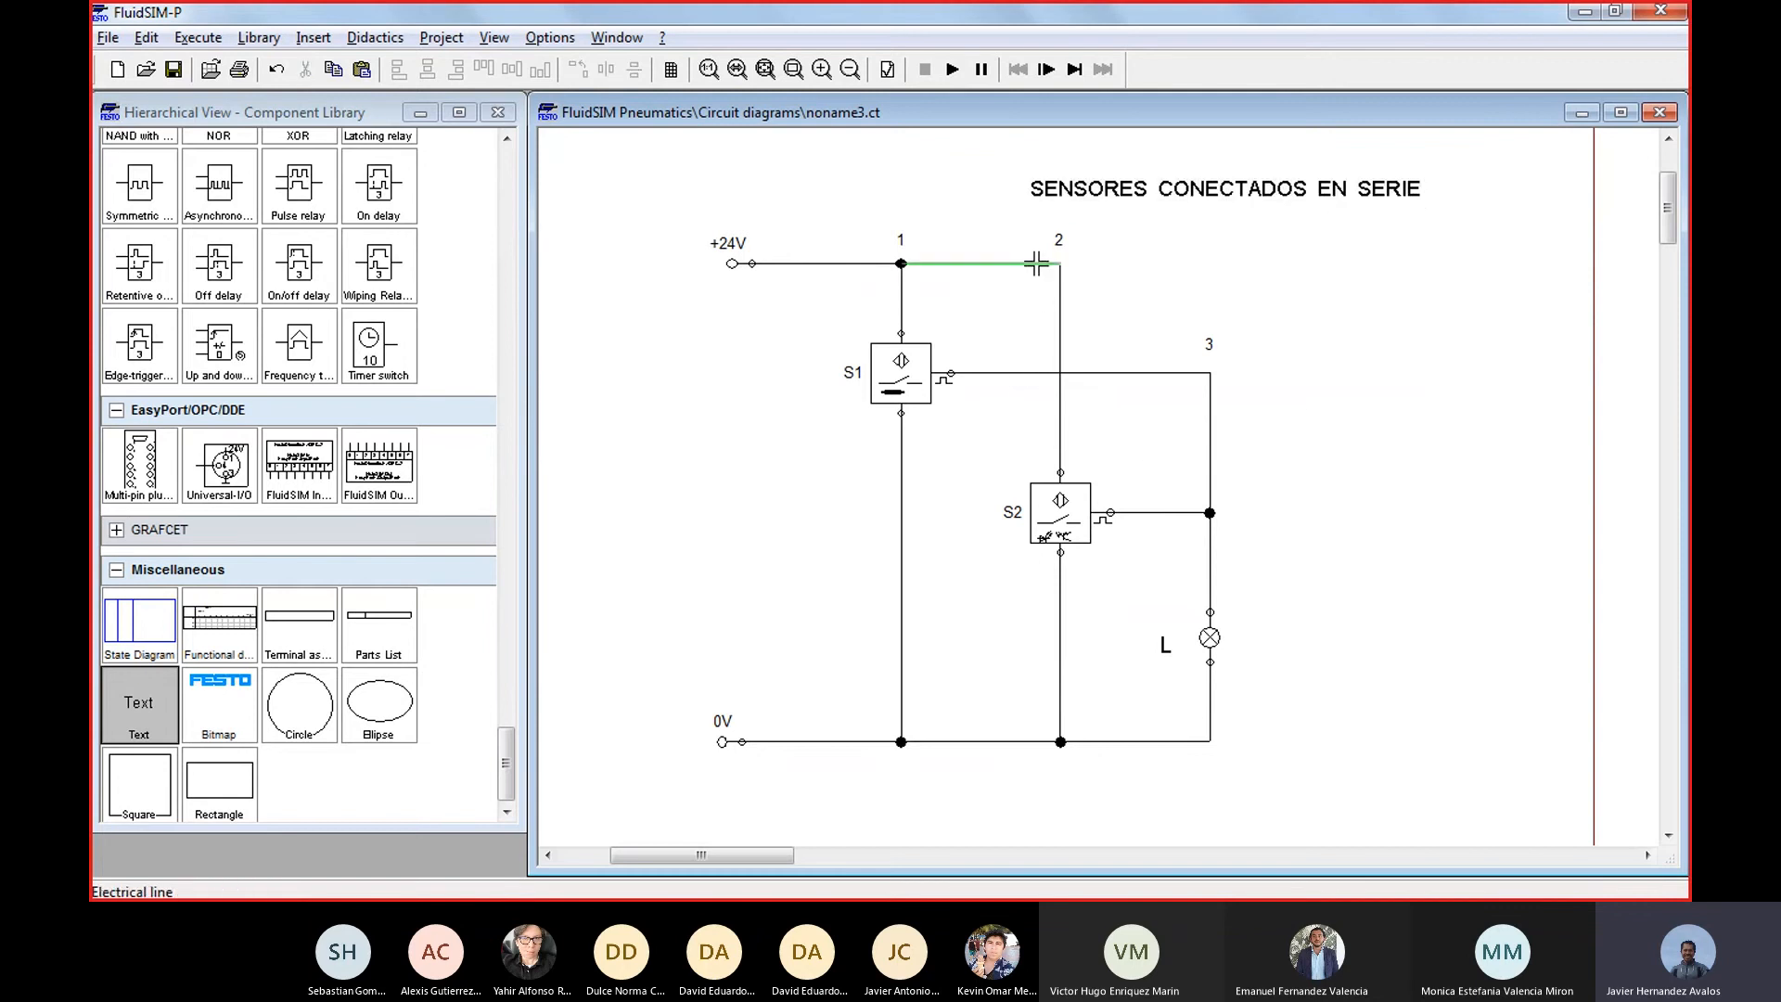
pyautogui.press('Delete')
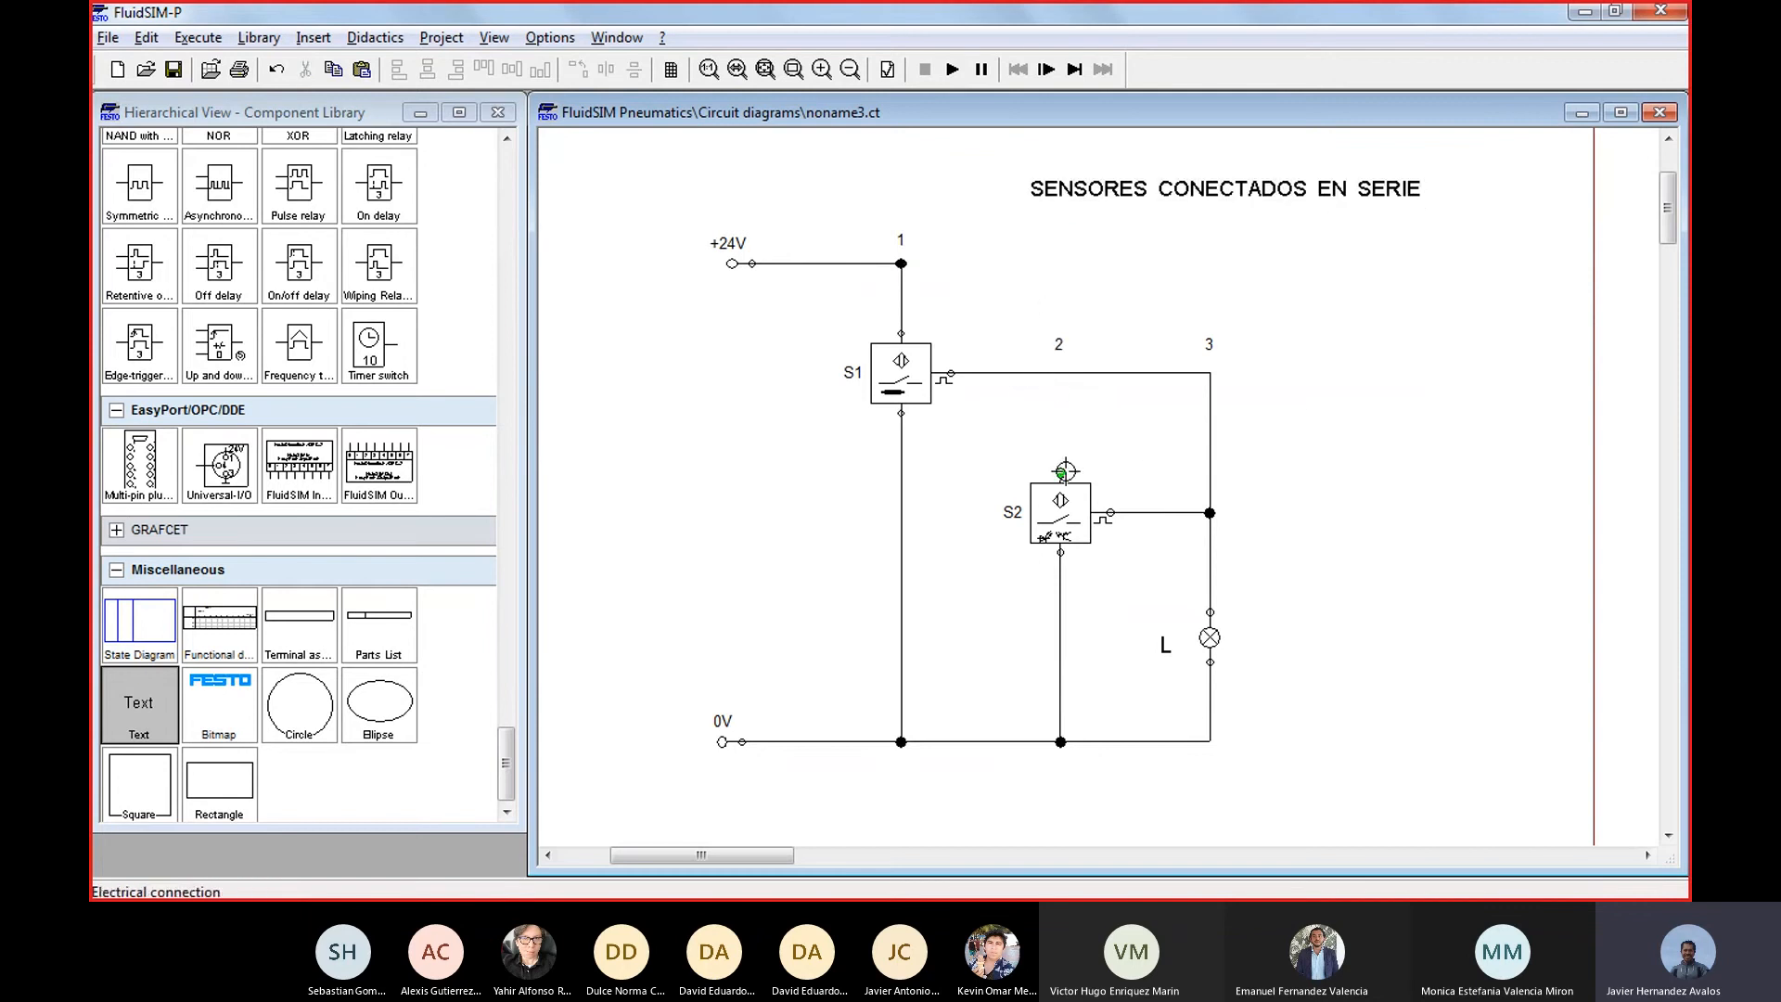
pyautogui.click(1209, 418)
pyautogui.press('Delete')
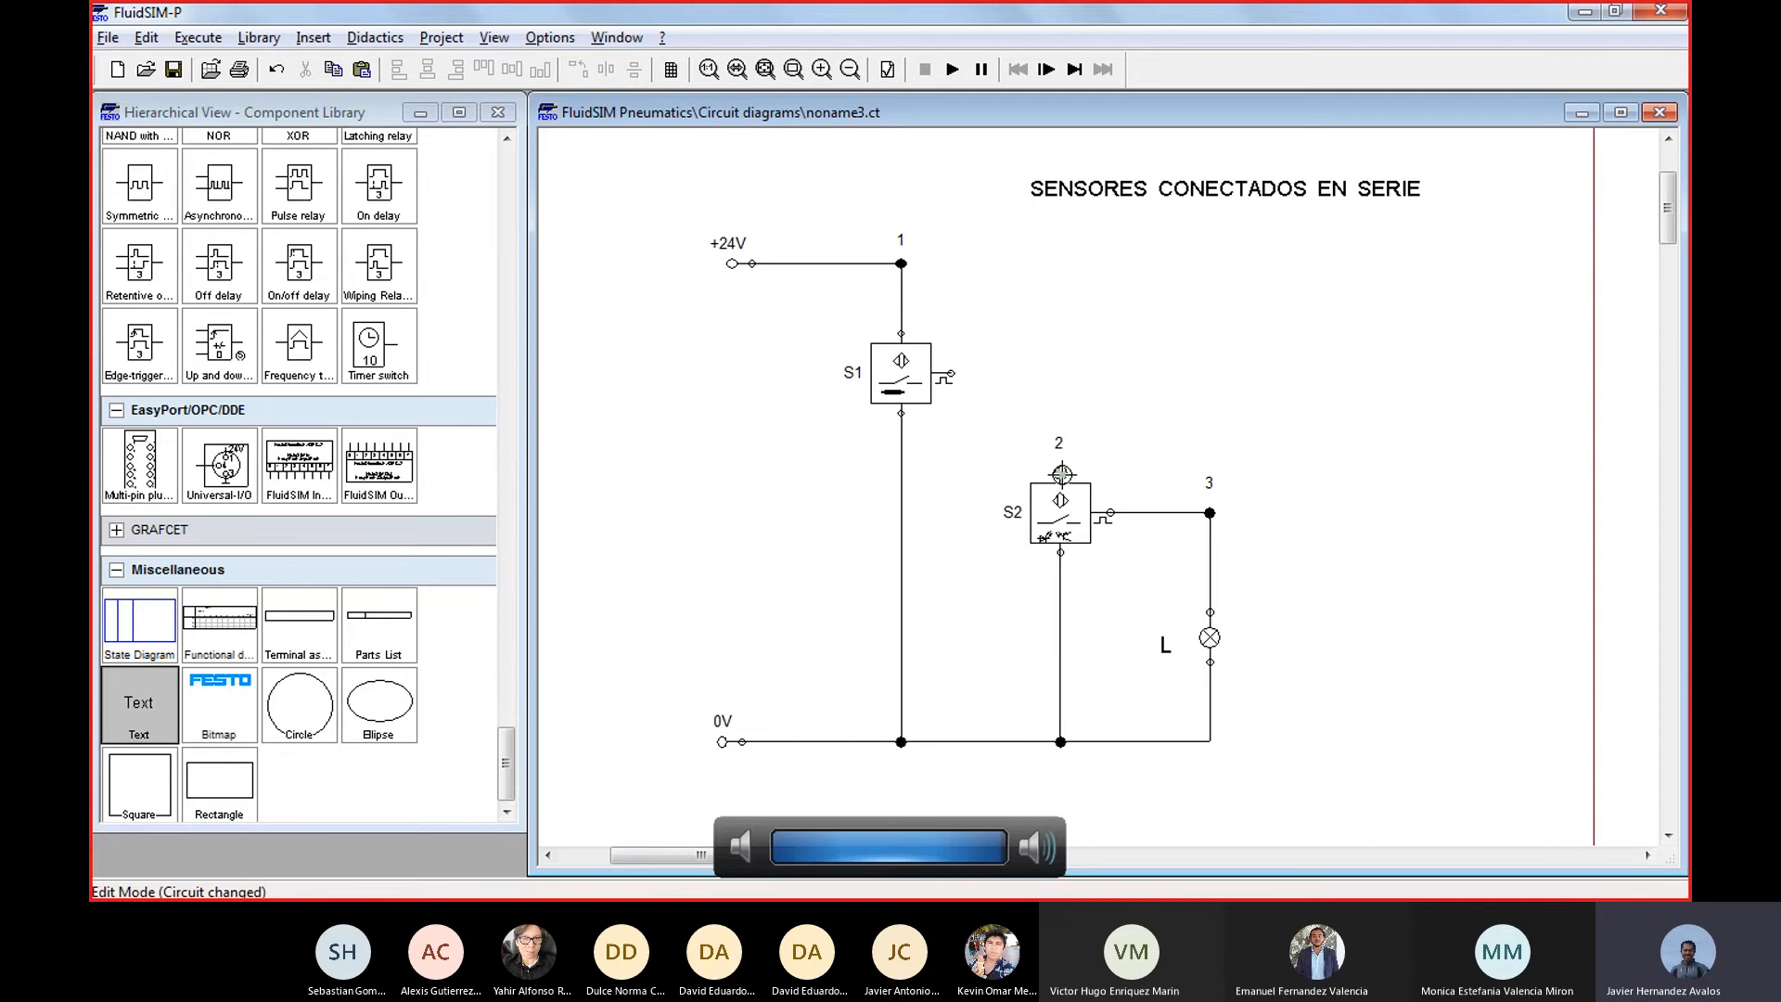
pyautogui.moveTo(1060, 473); pyautogui.dragTo(951, 373)
pyautogui.click(1212, 514)
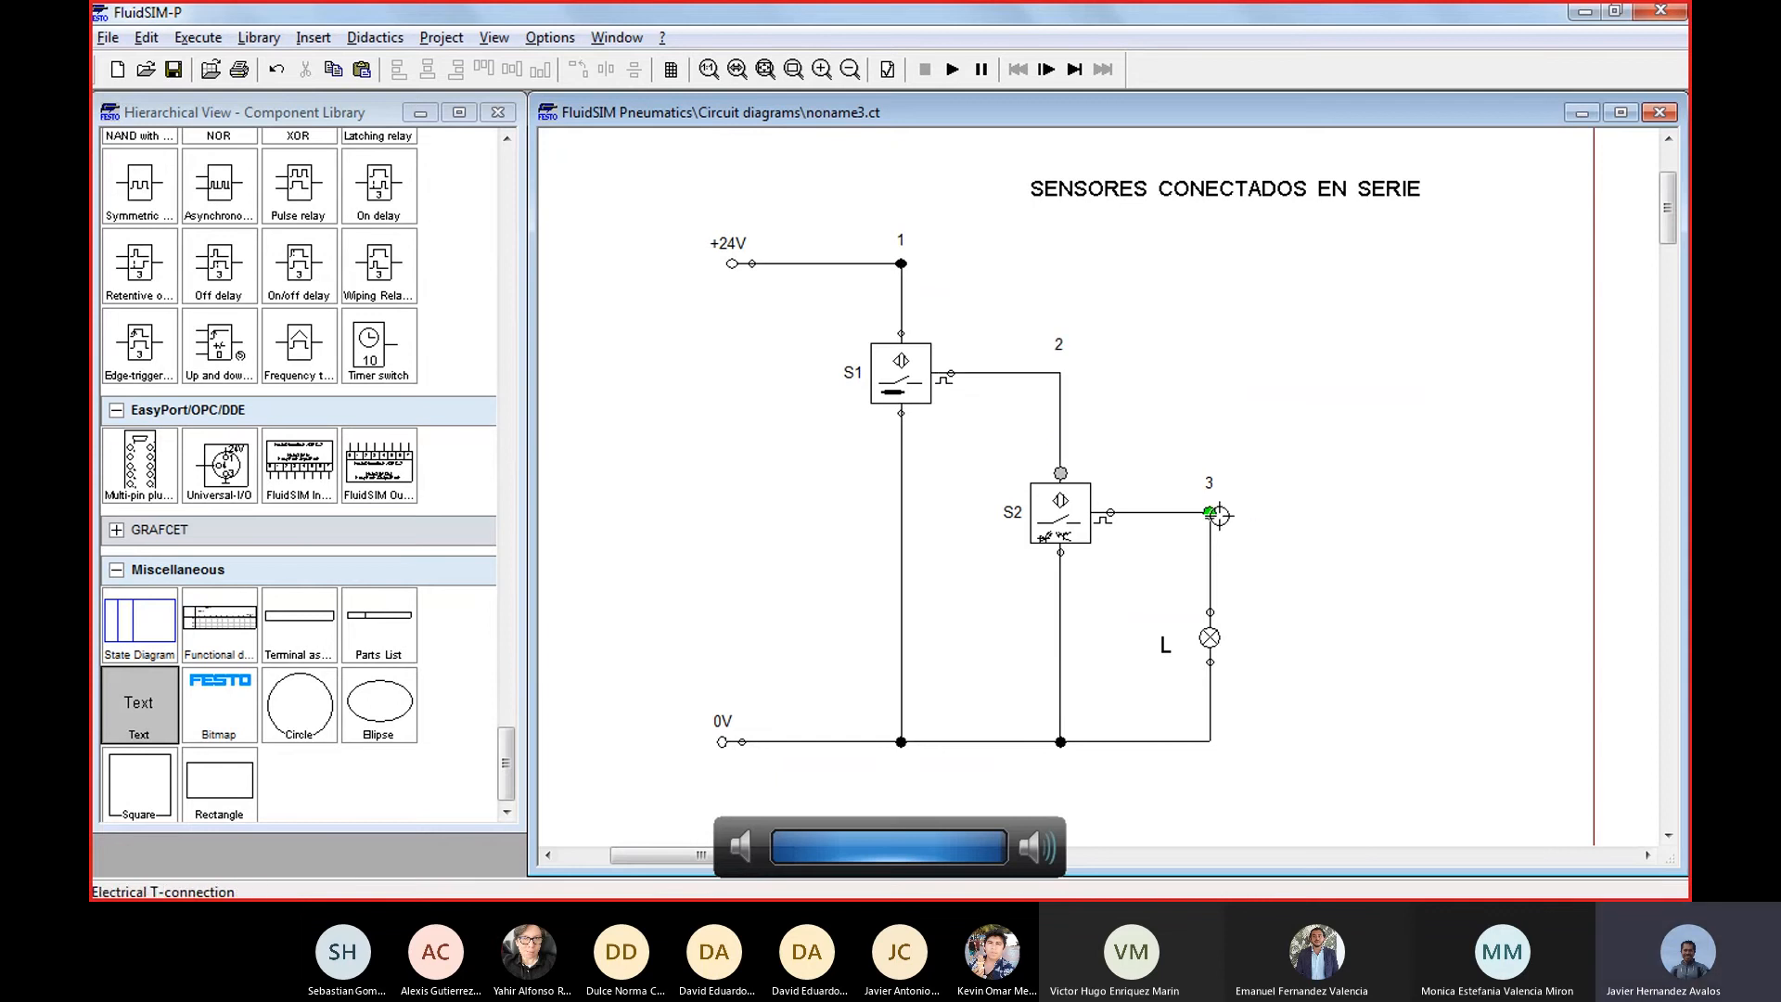
pyautogui.press('Delete')
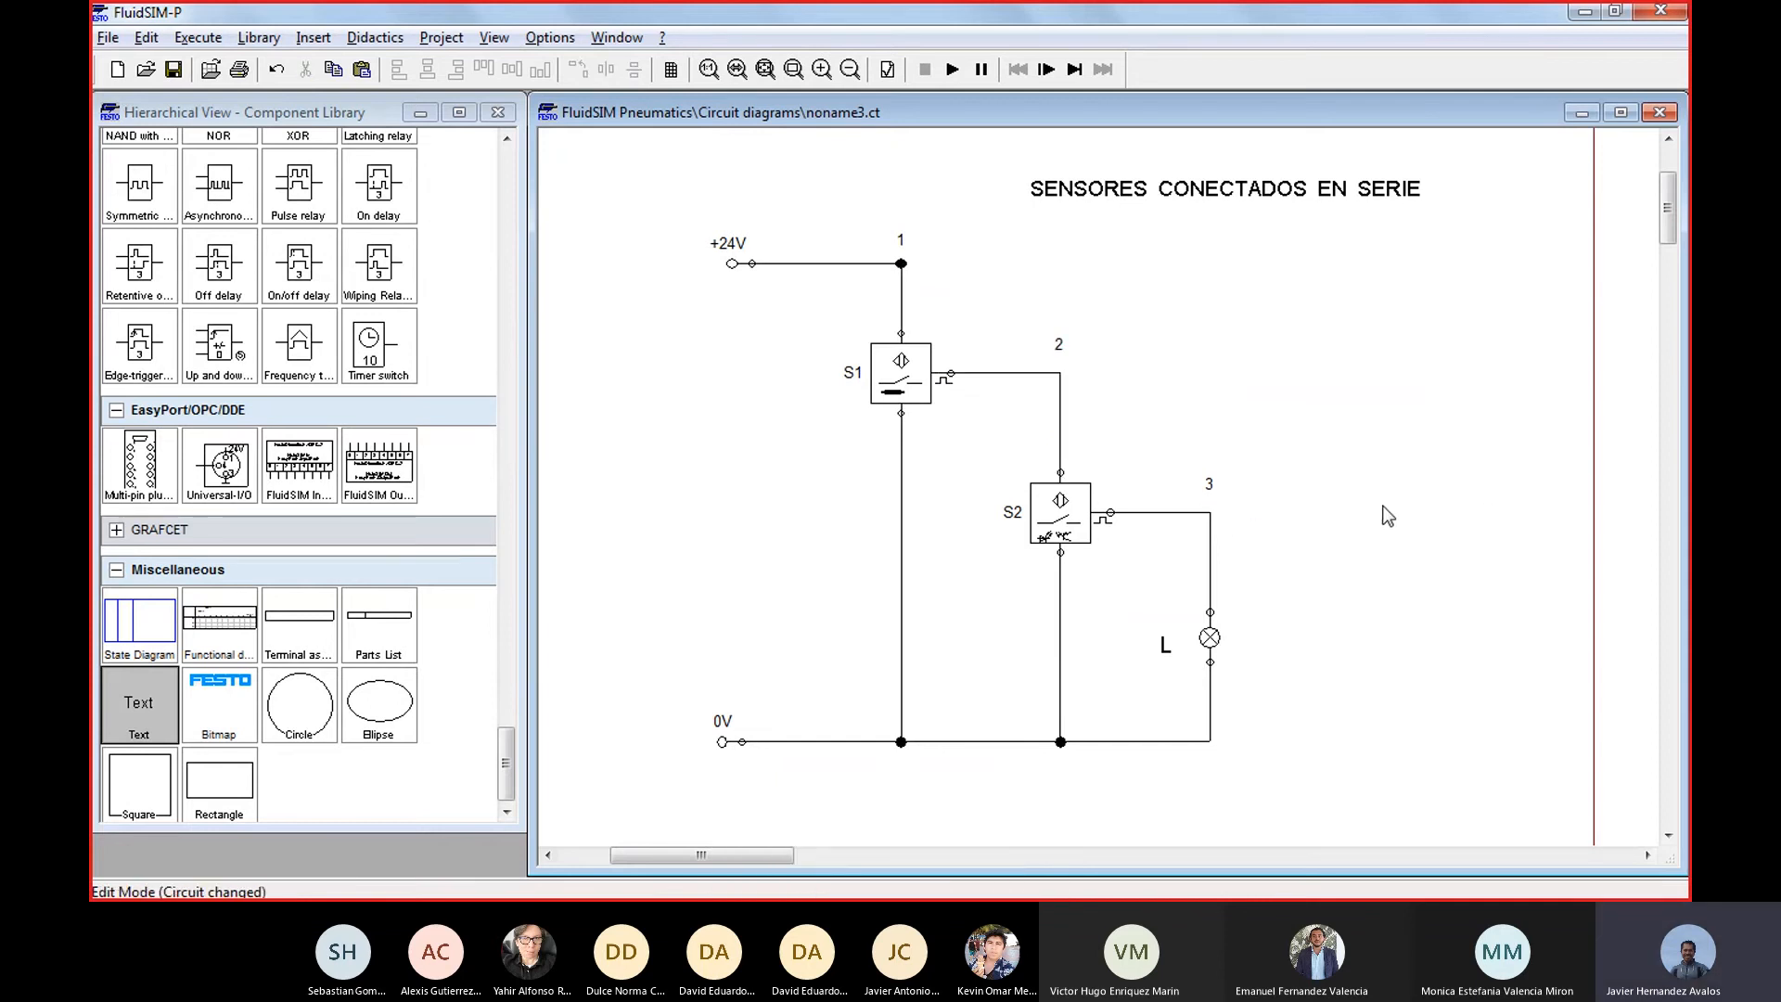
# Bring up the parallel circuit noname2.ct and switch to the Excel workbook
pyautogui.click(603, 39)
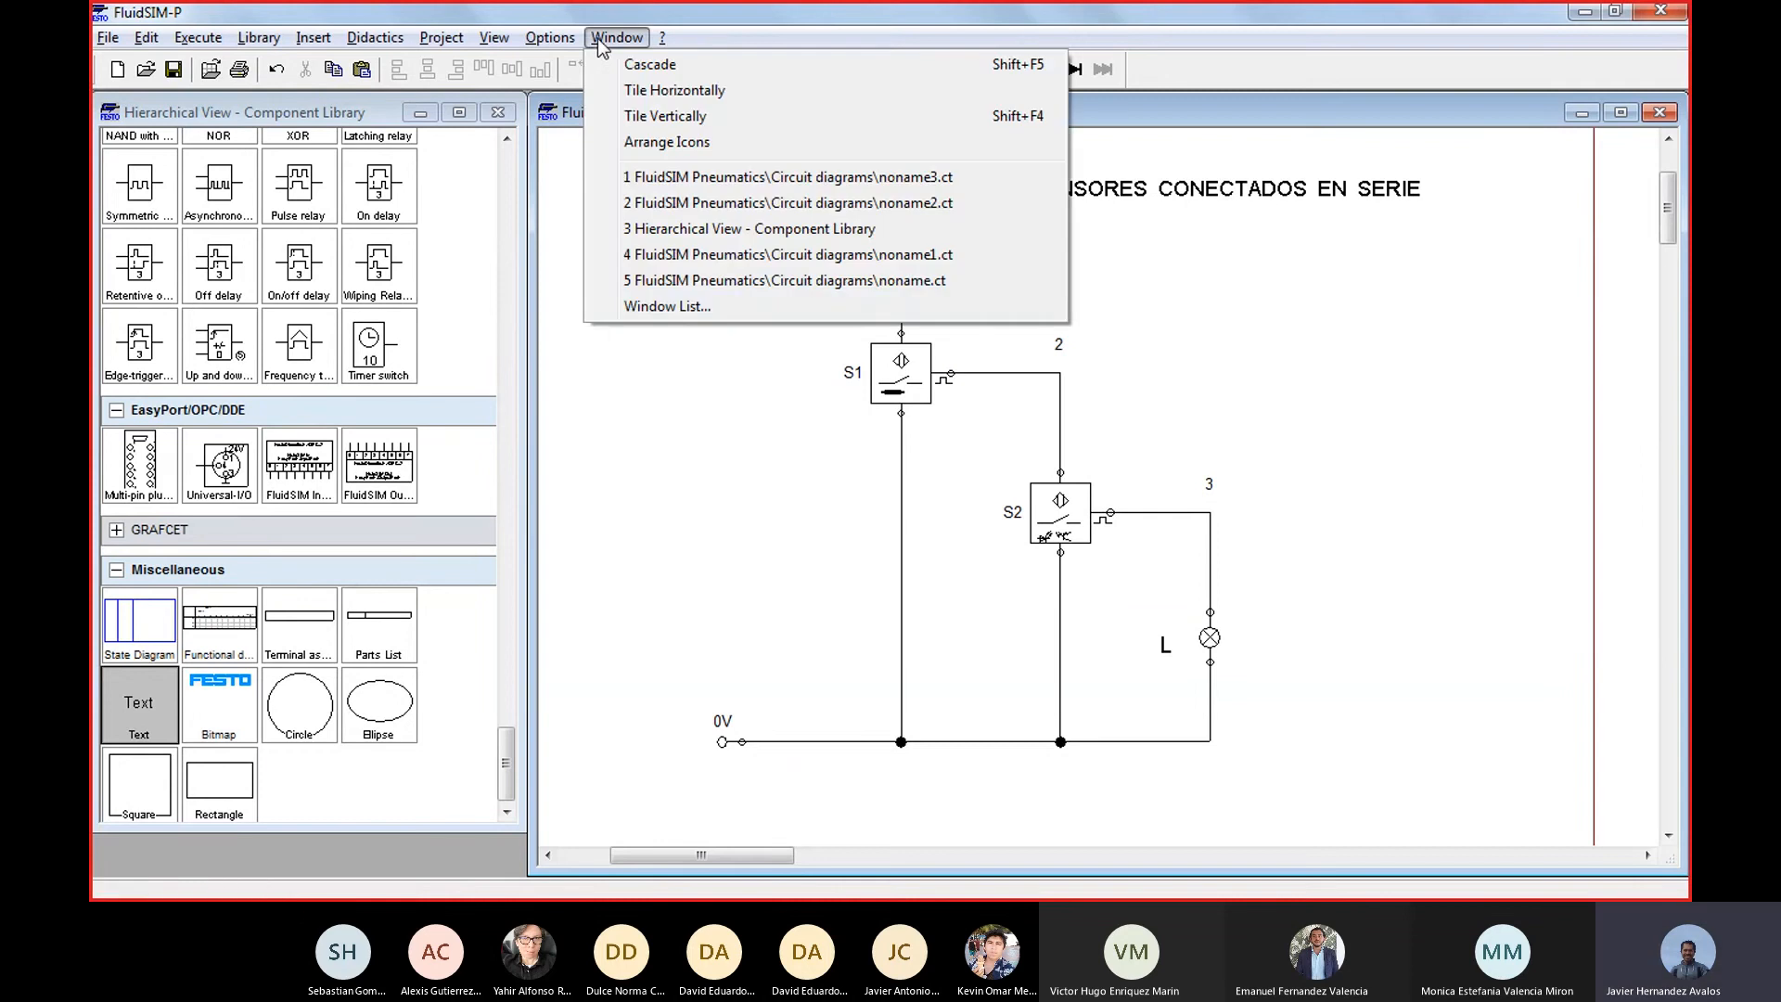
pyautogui.click(882, 203)
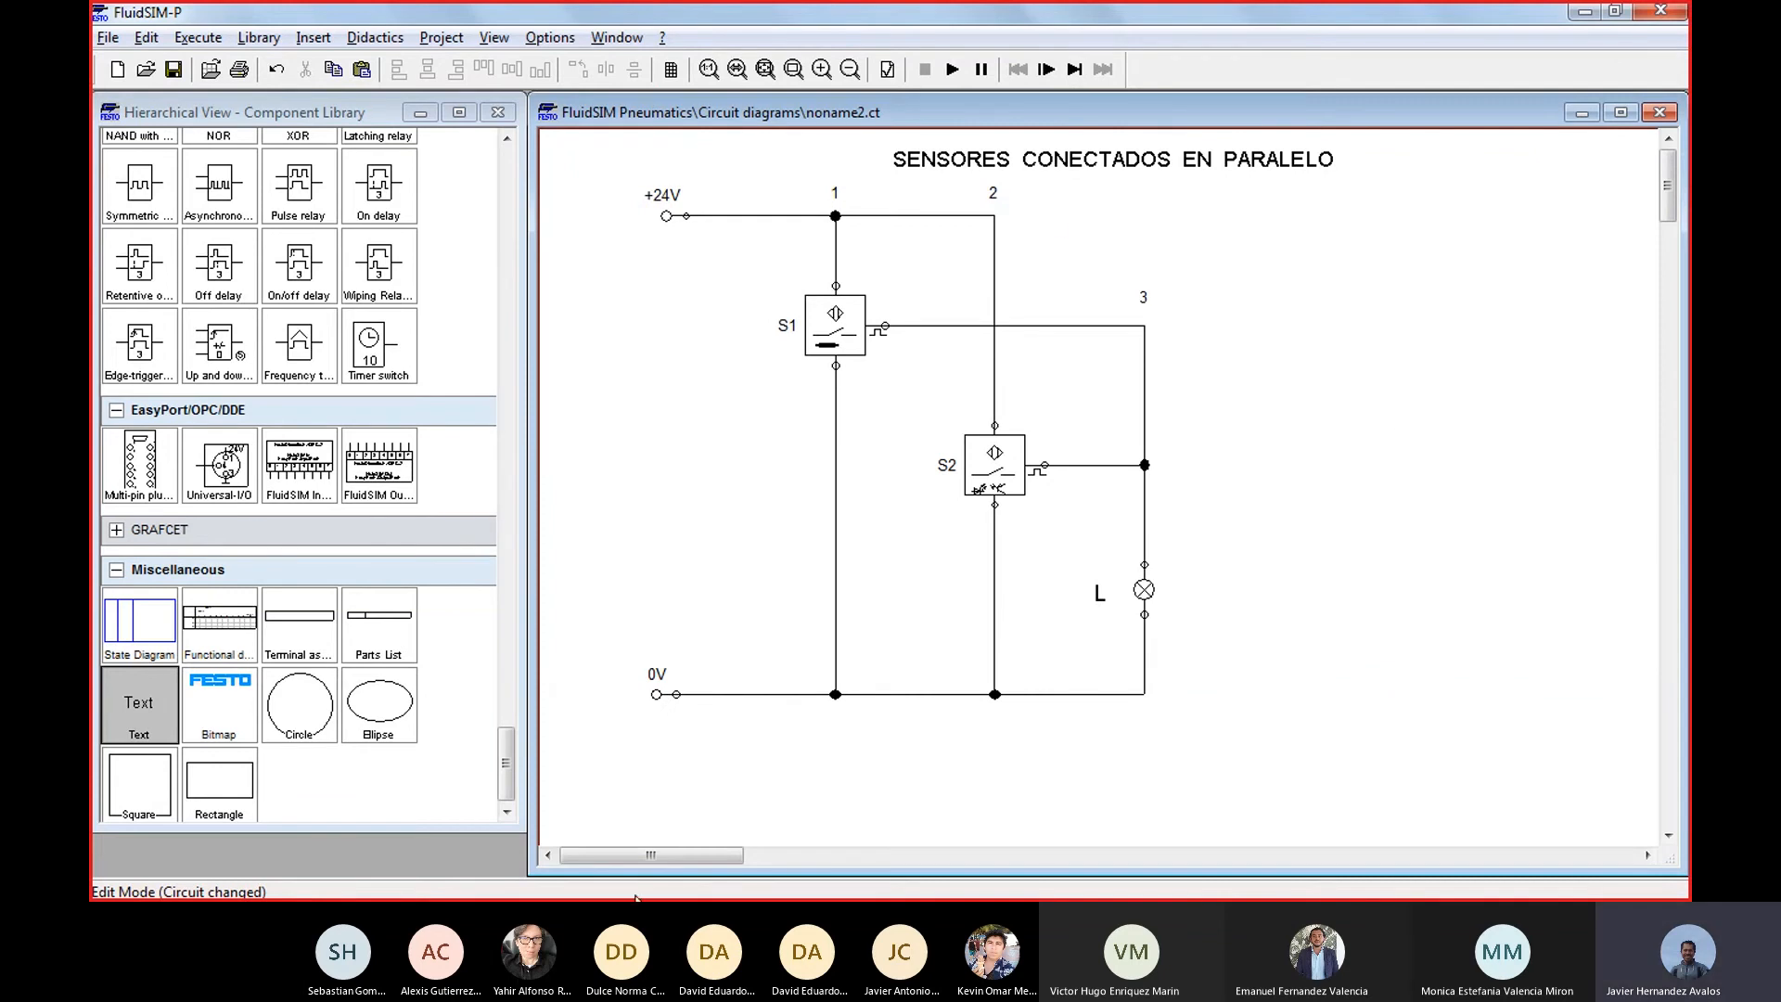
pyautogui.moveTo(635, 898)
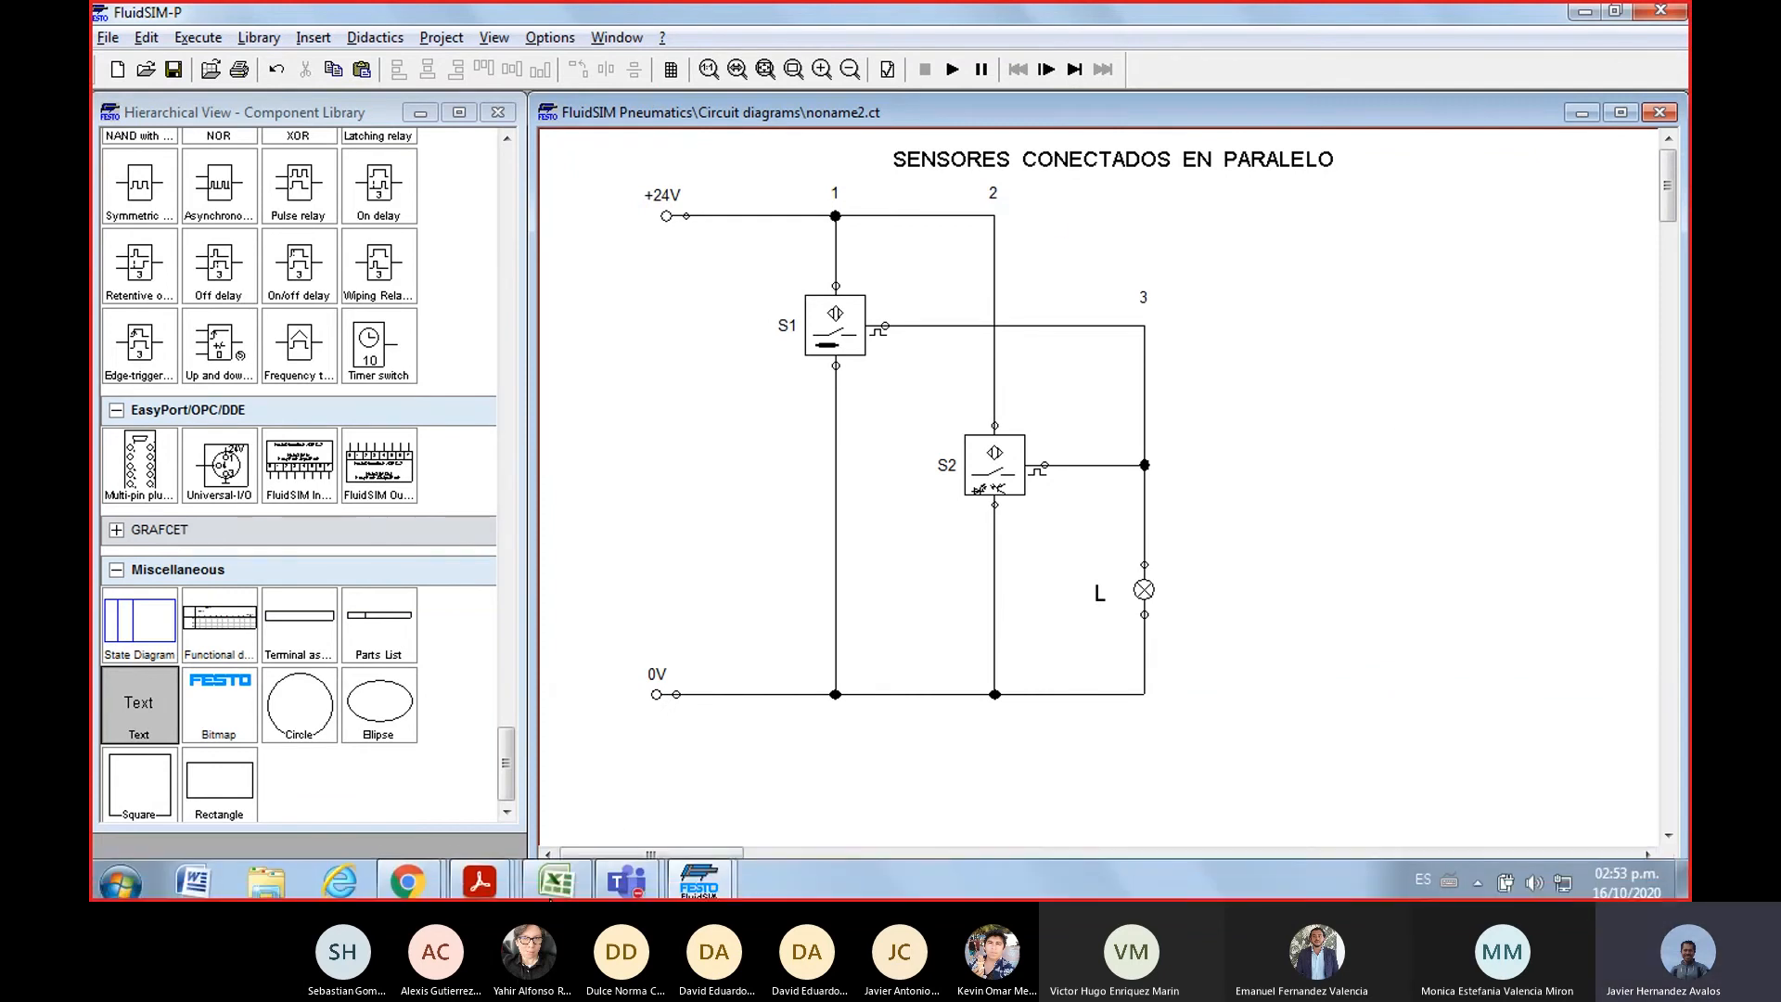
pyautogui.click(555, 885)
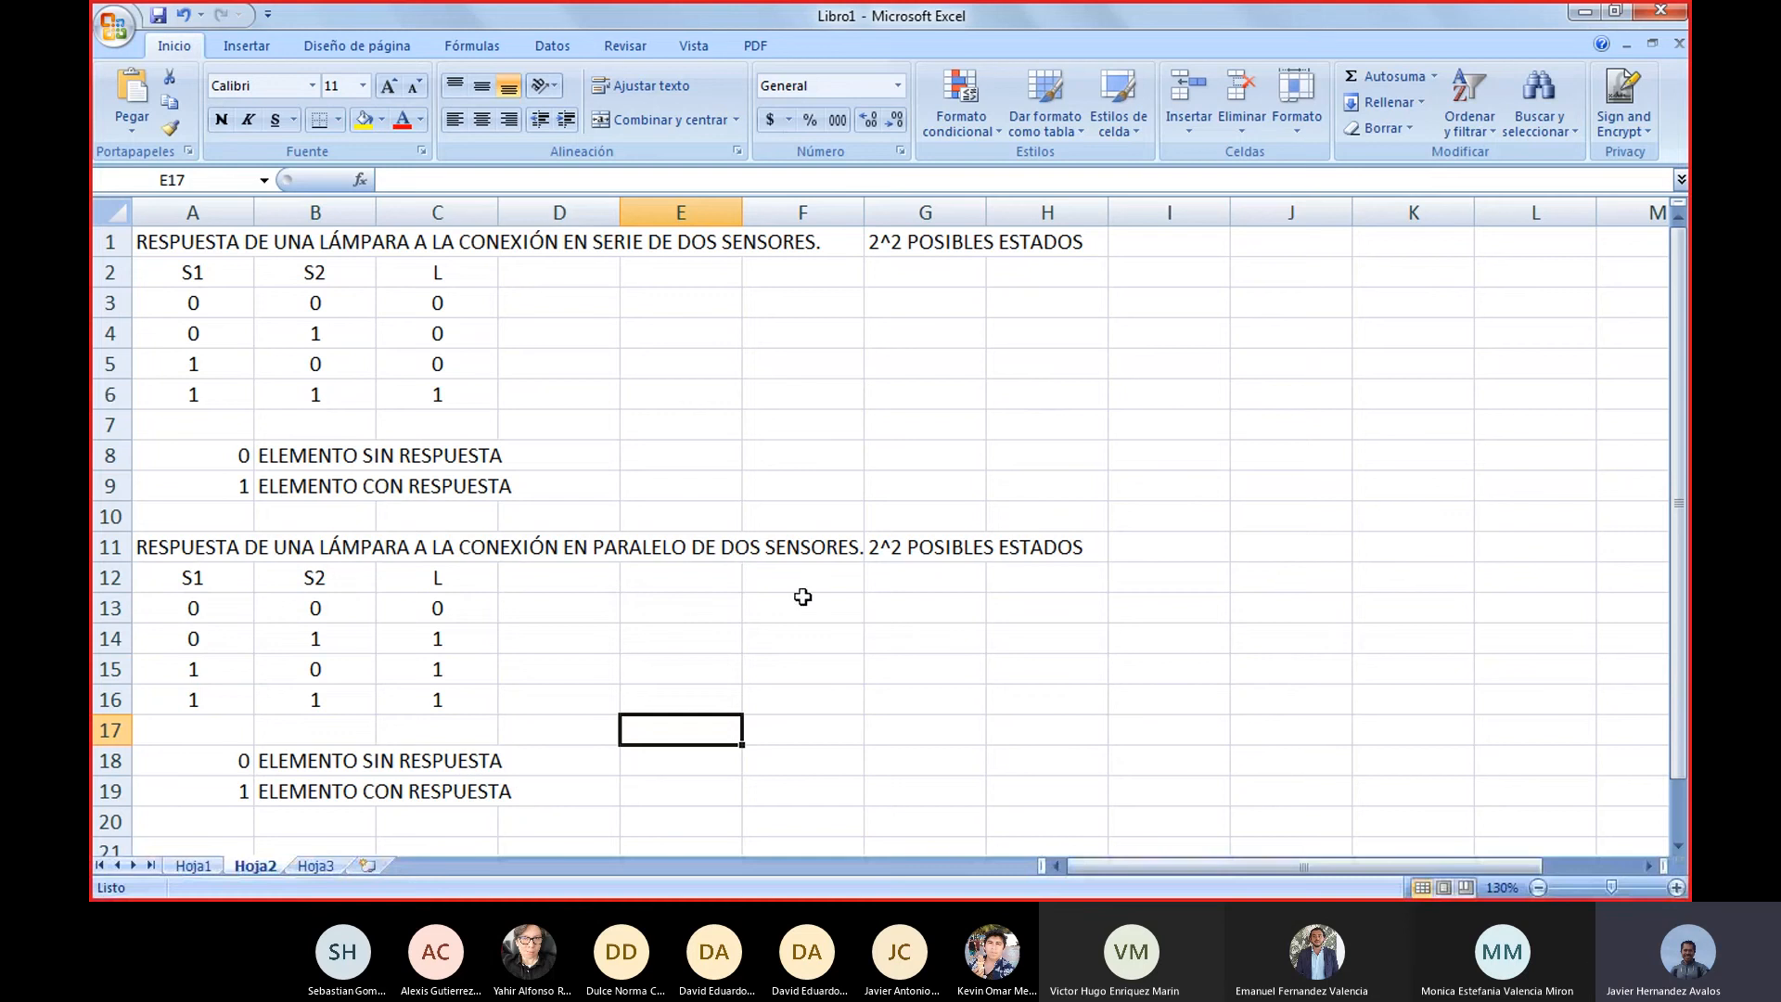
# Copy the parallel connection table with its heading and legend, cells A11 to H19, to cell A22
pyautogui.scroll(-3, 870, 680)
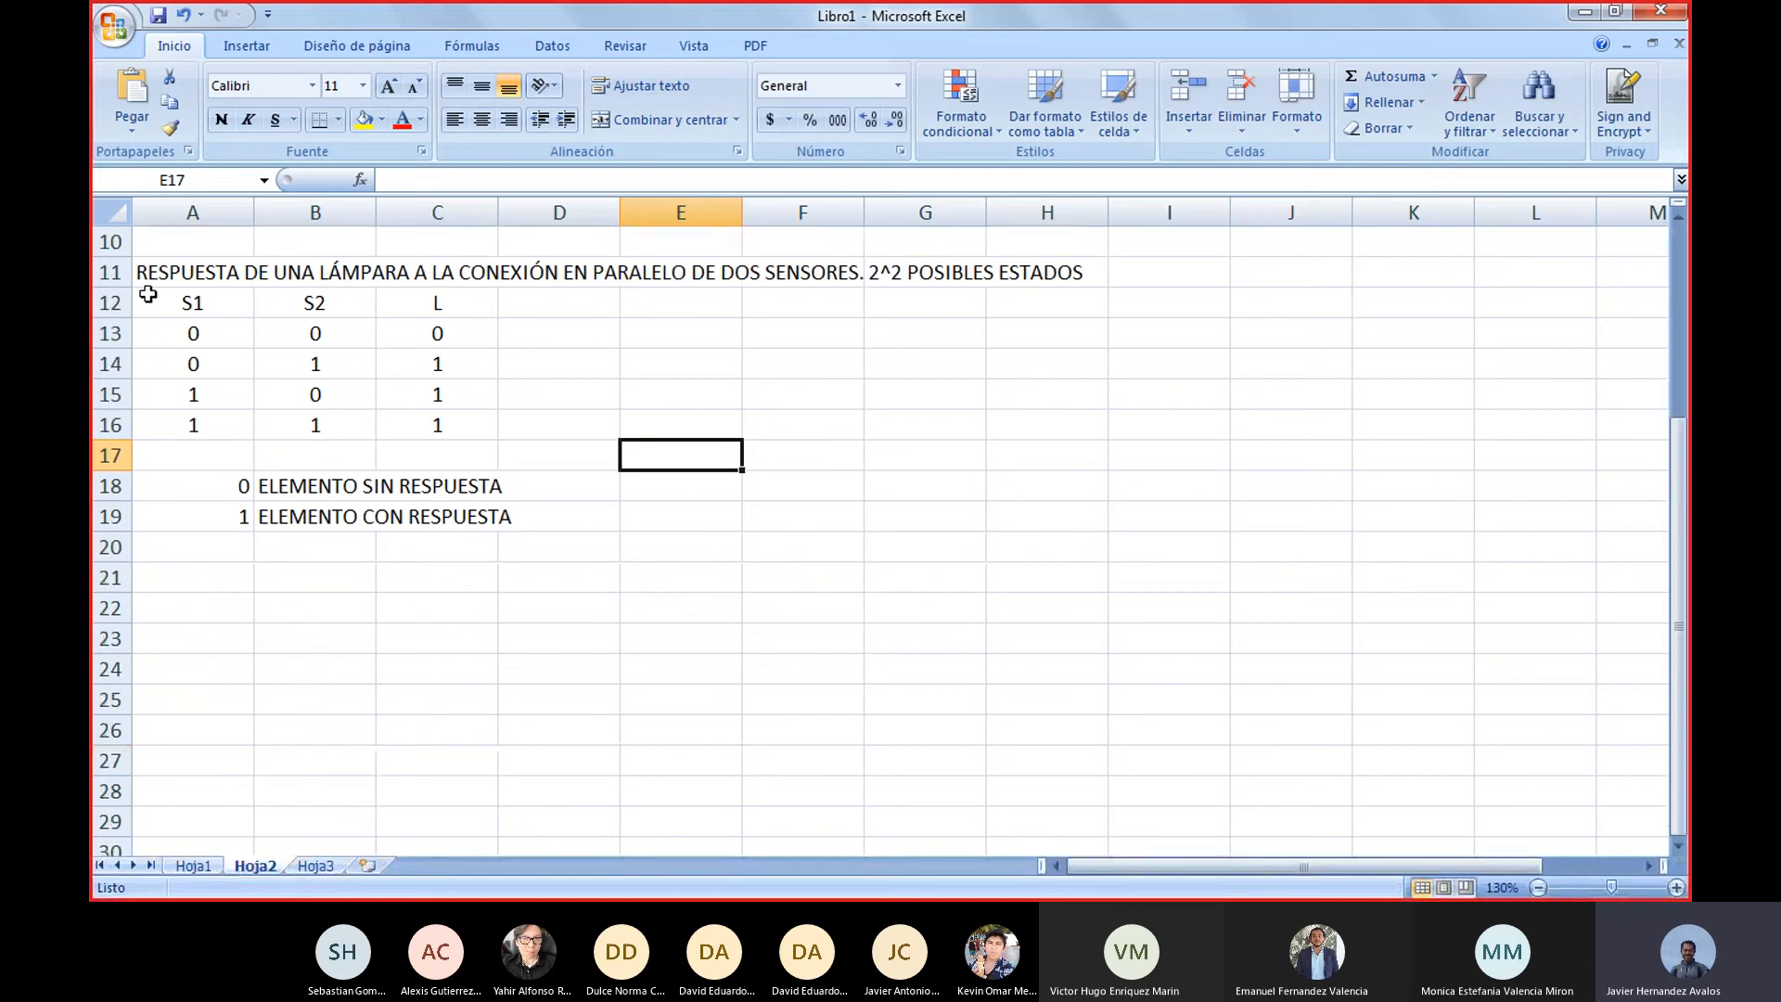
pyautogui.moveTo(164, 271); pyautogui.dragTo(1028, 527)
pyautogui.hotkey('ctrl', 'c')
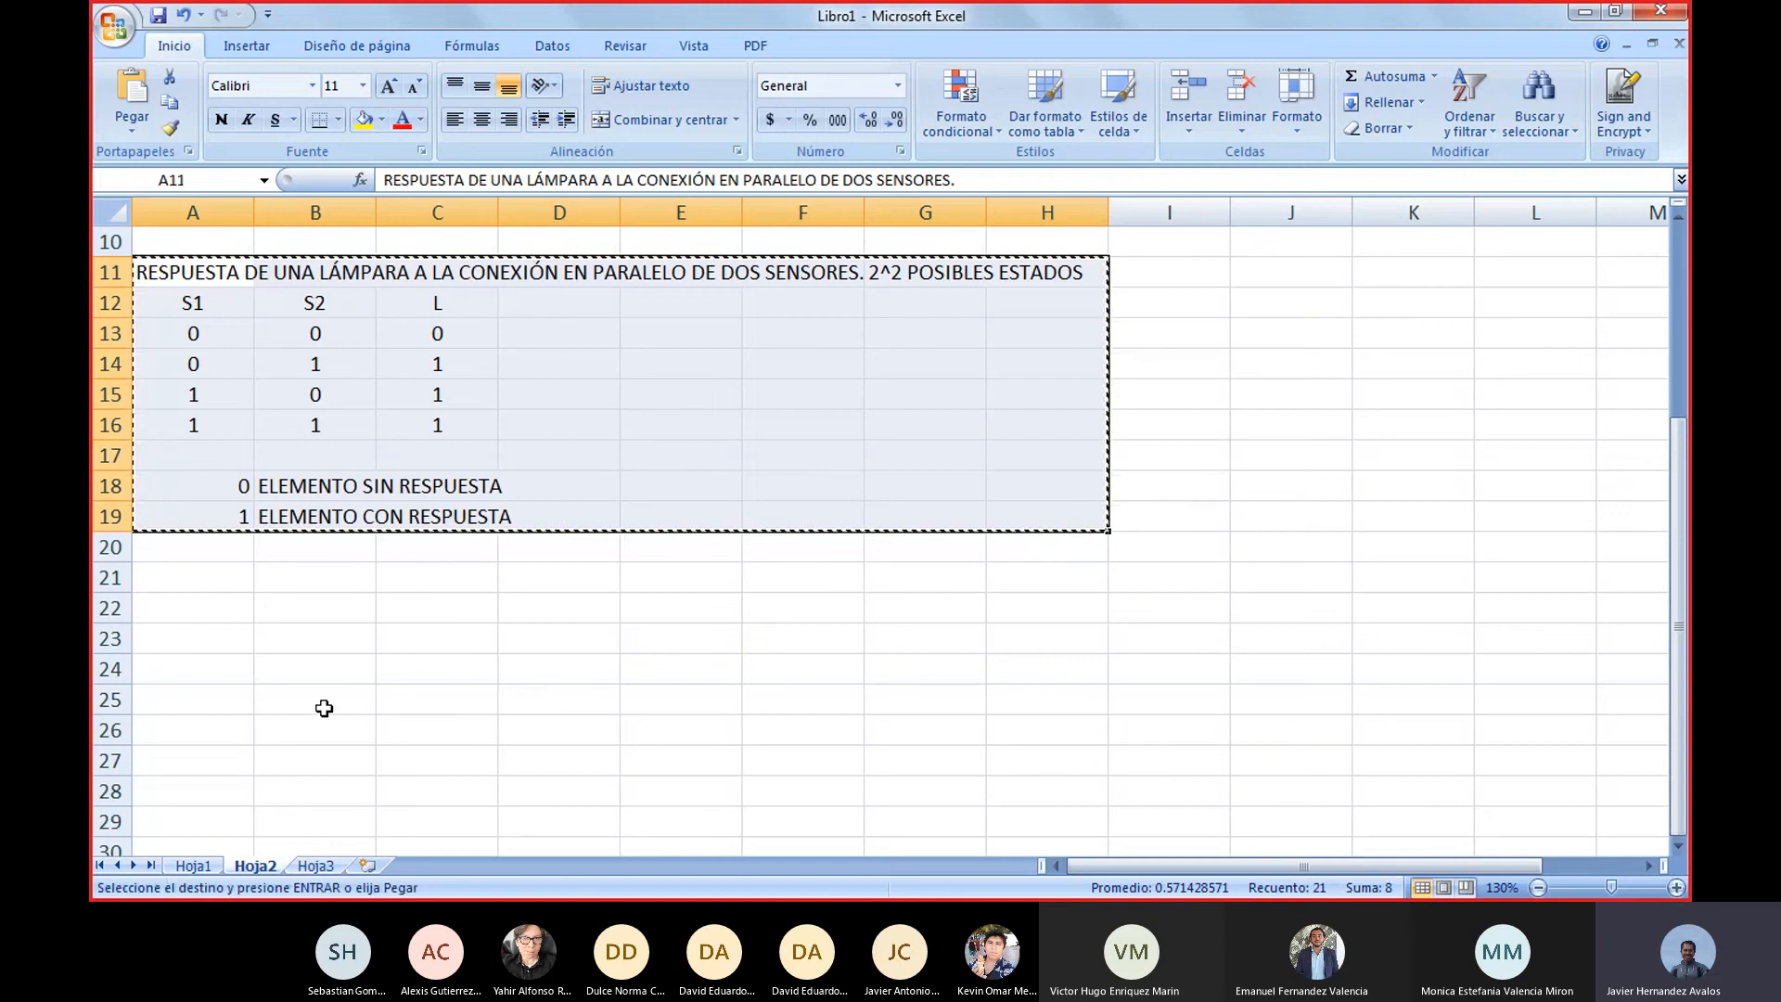
pyautogui.click(244, 613)
pyautogui.hotkey('ctrl', 'v')
pyautogui.scroll(-3, 458, 649)
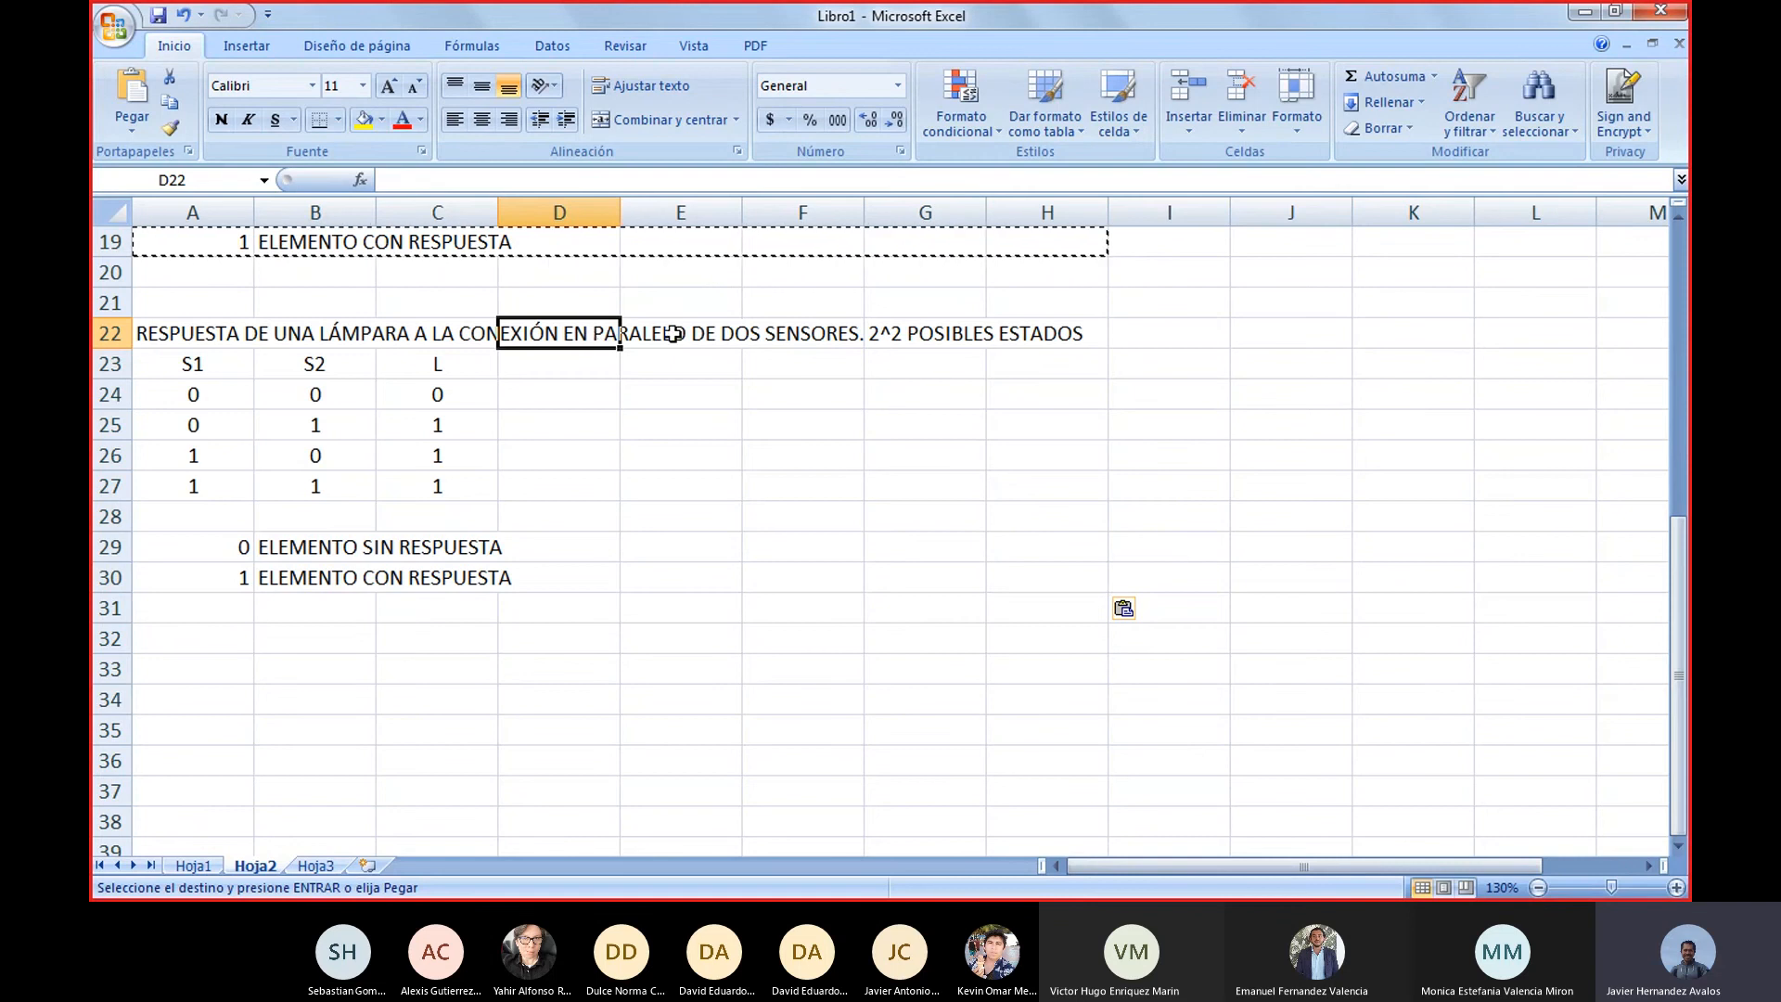
# Change the heading in A22 to RESPUESTA DE UNA LÁMPARA A LA CONEXIÓN EN SERIE-PARALELO DE TRES SENSORES
pyautogui.click(205, 341)
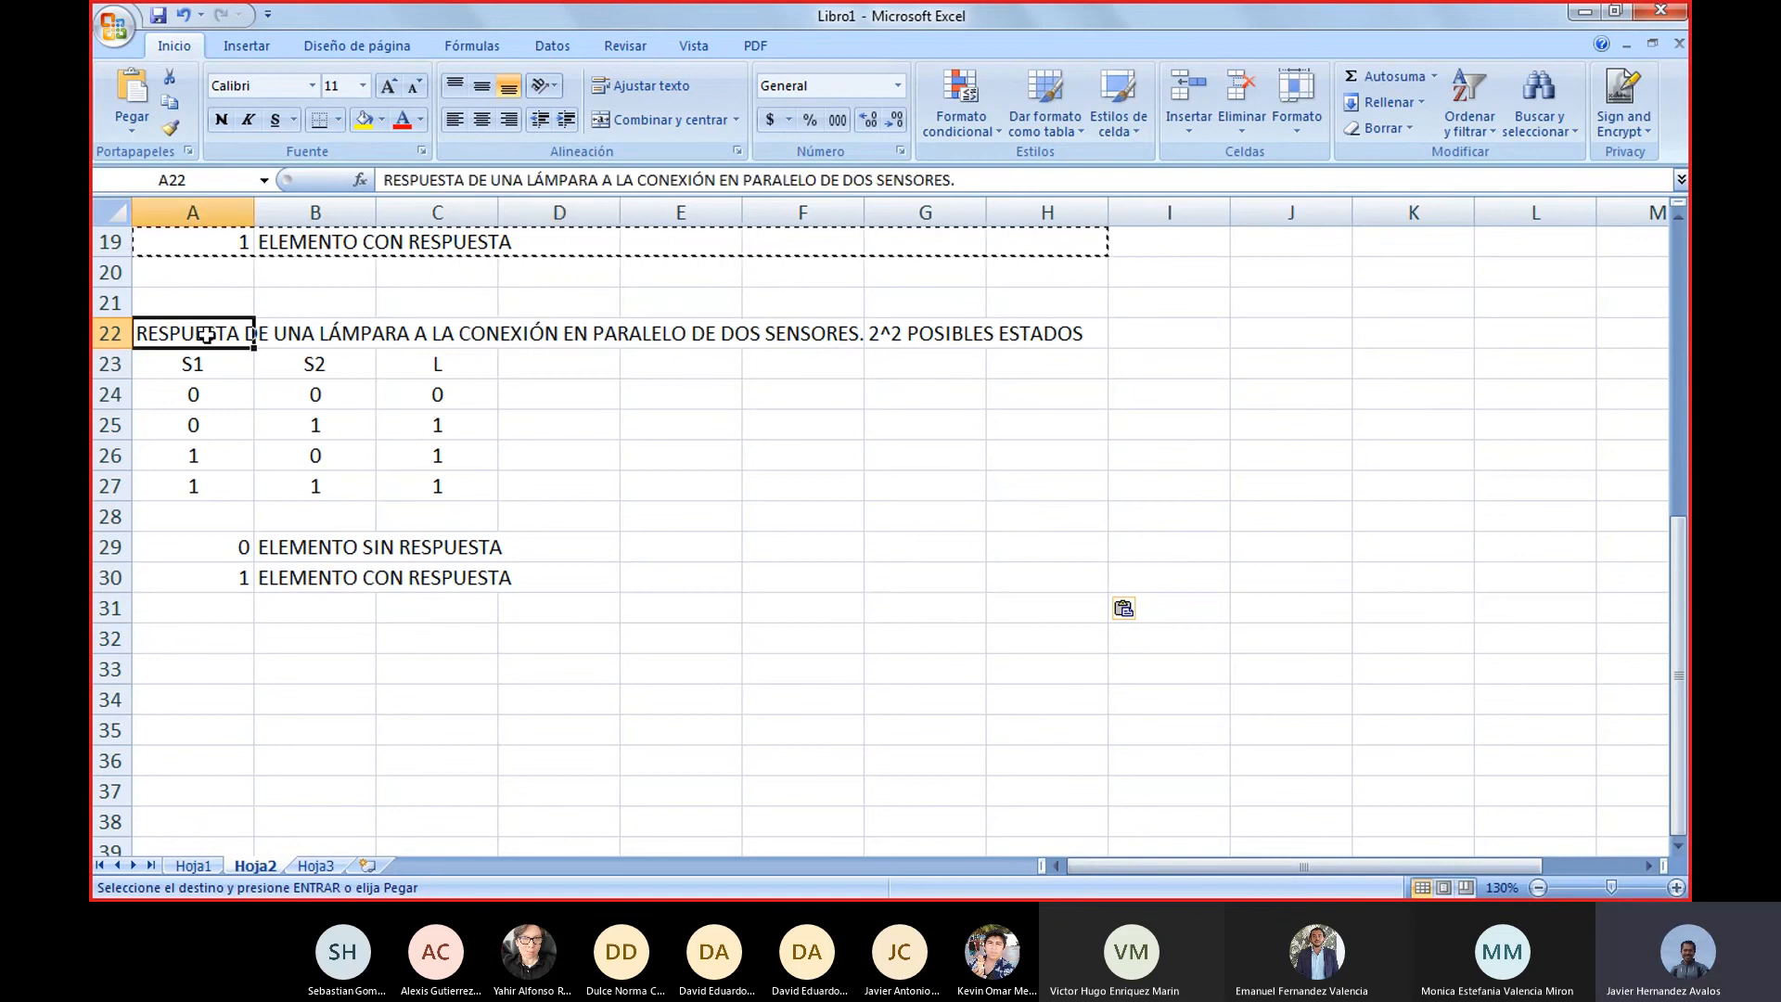
pyautogui.click(793, 179)
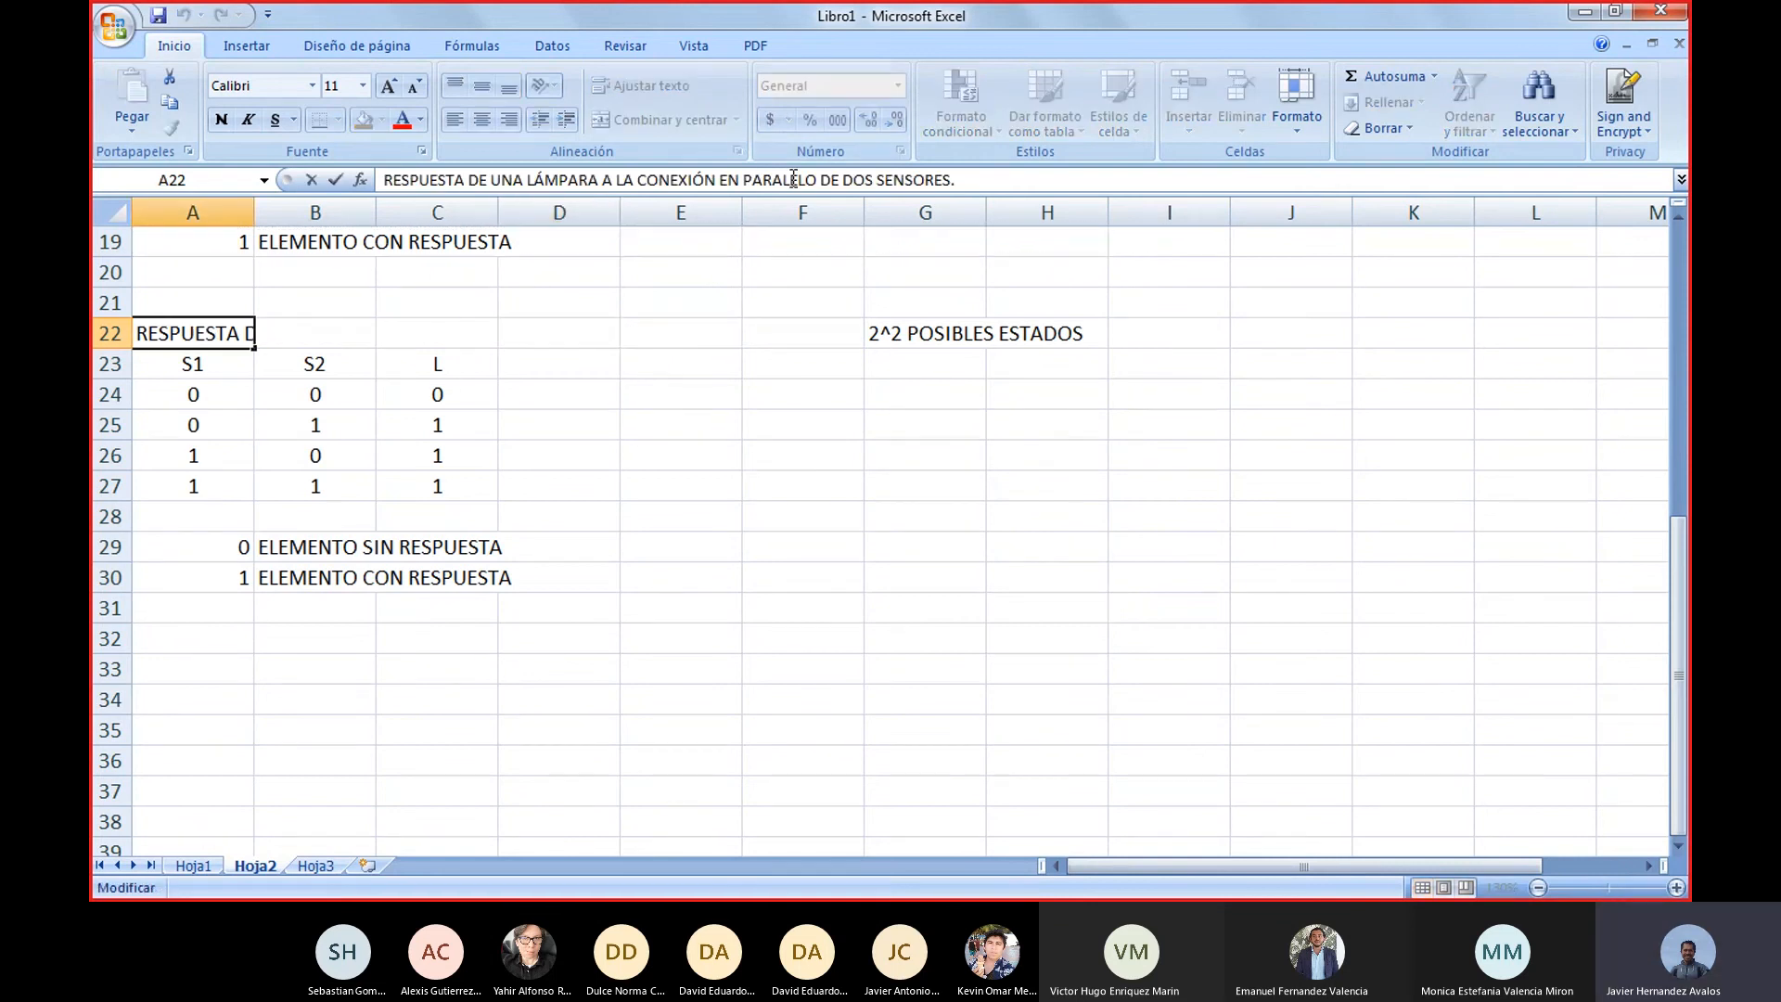
pyautogui.doubleClick(793, 179)
pyautogui.write('SERIE')
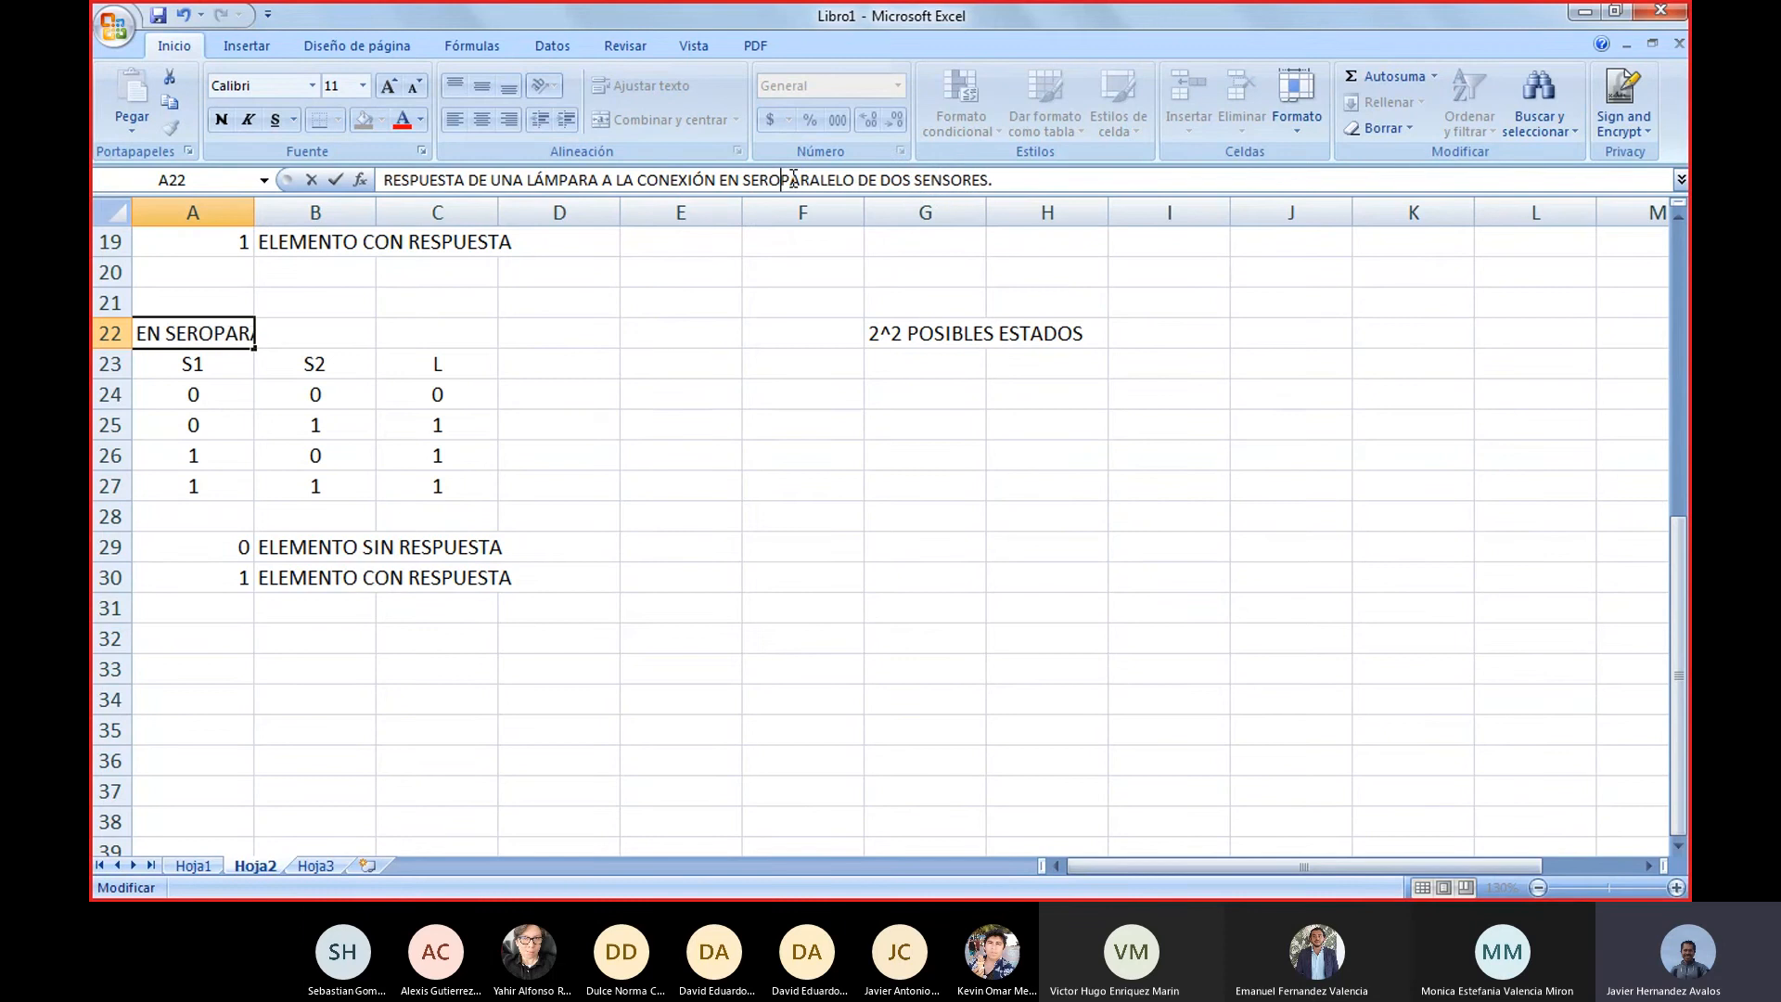
pyautogui.write('-')
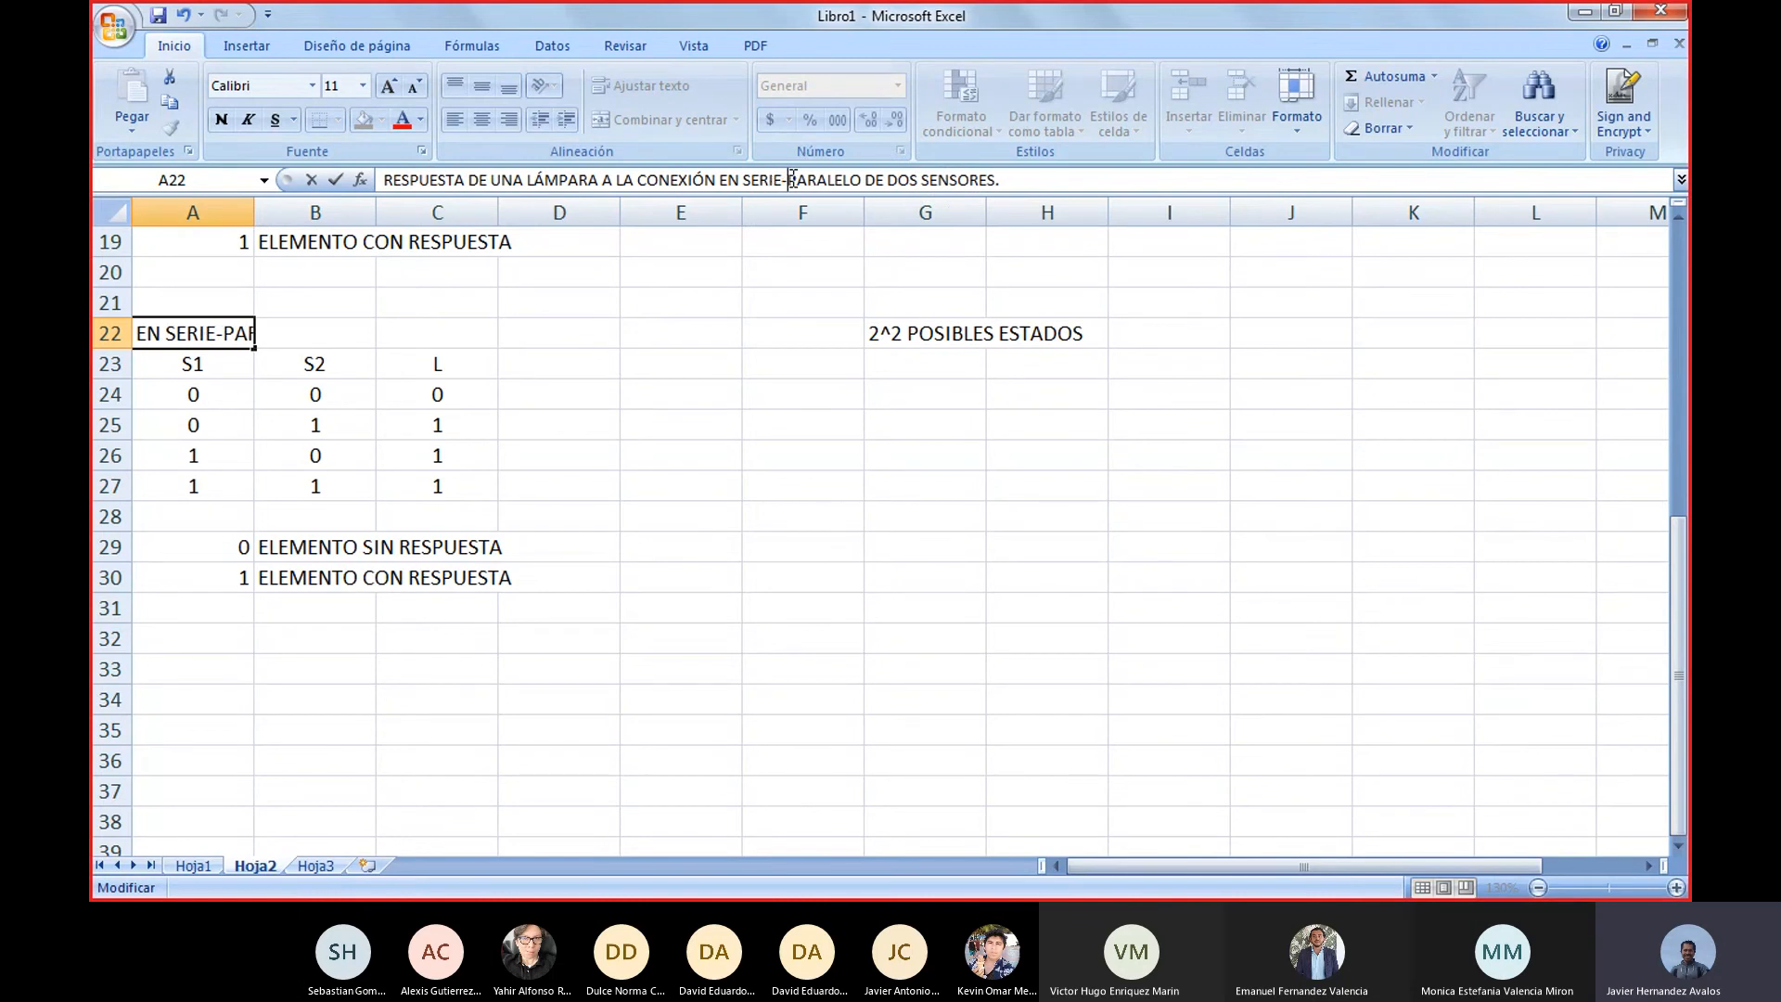
pyautogui.click(887, 179)
pyautogui.hotkey('shift', 'Right')
pyautogui.hotkey('shift', 'Right')
pyautogui.hotkey('shift', 'Right')
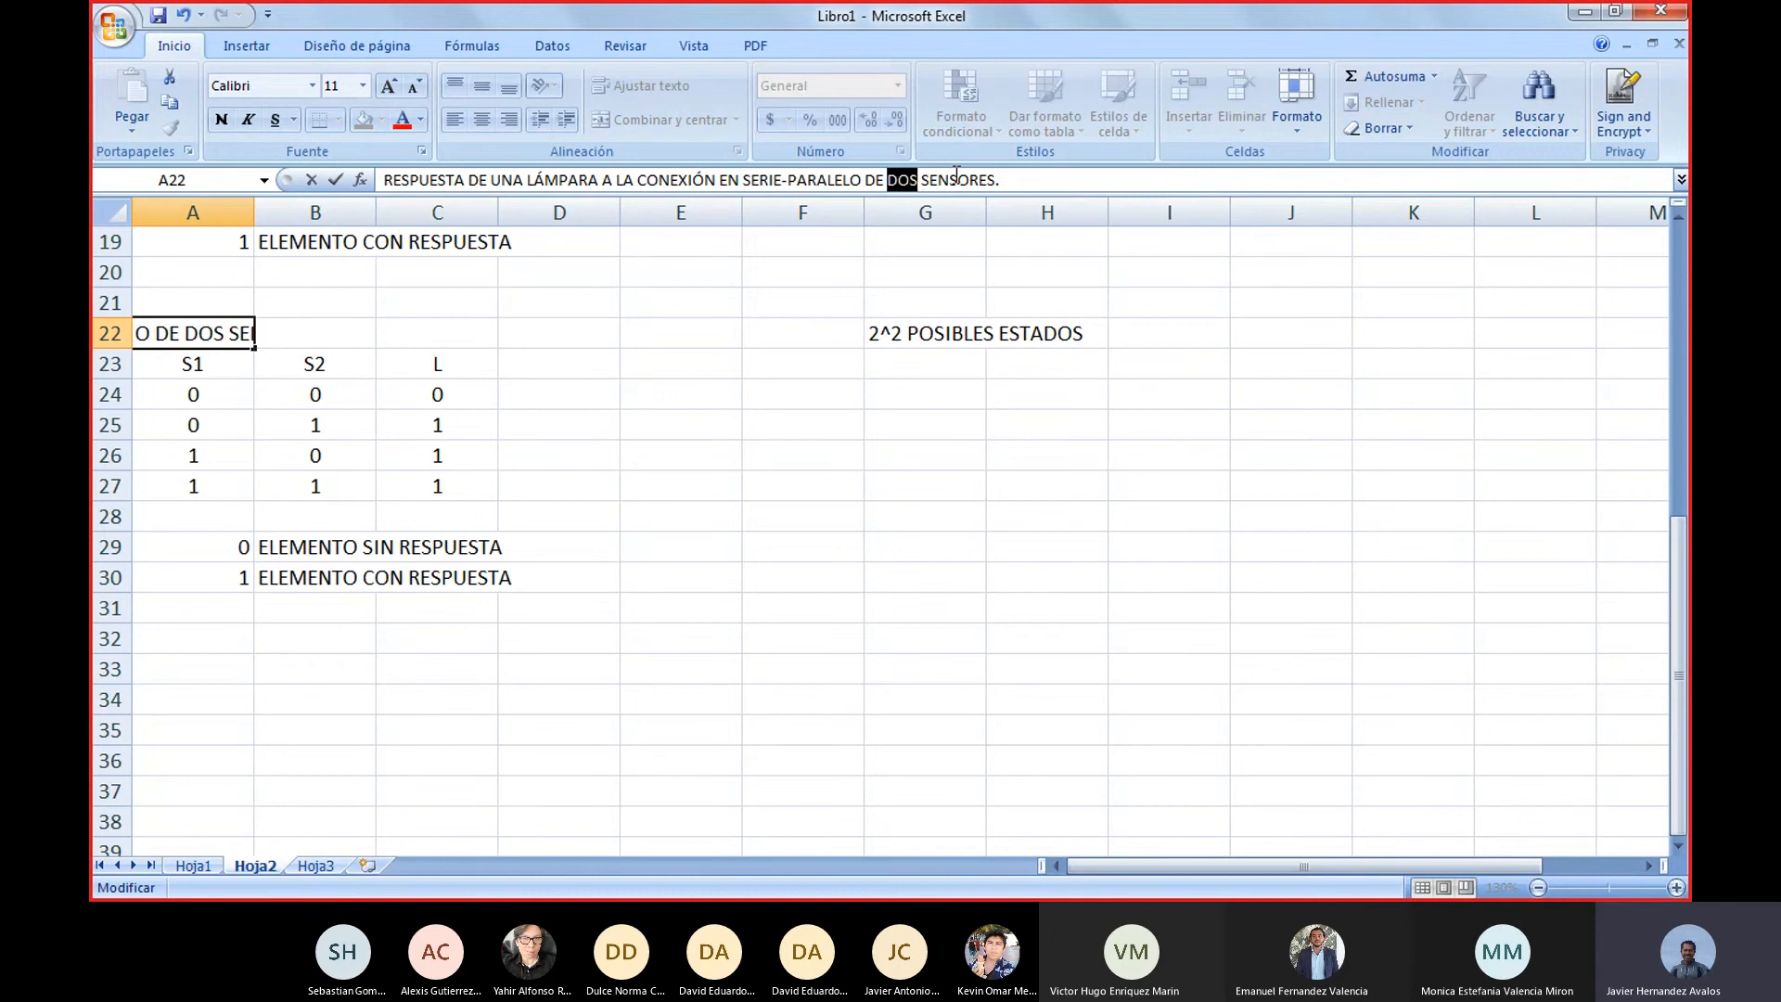
pyautogui.write('TRES')
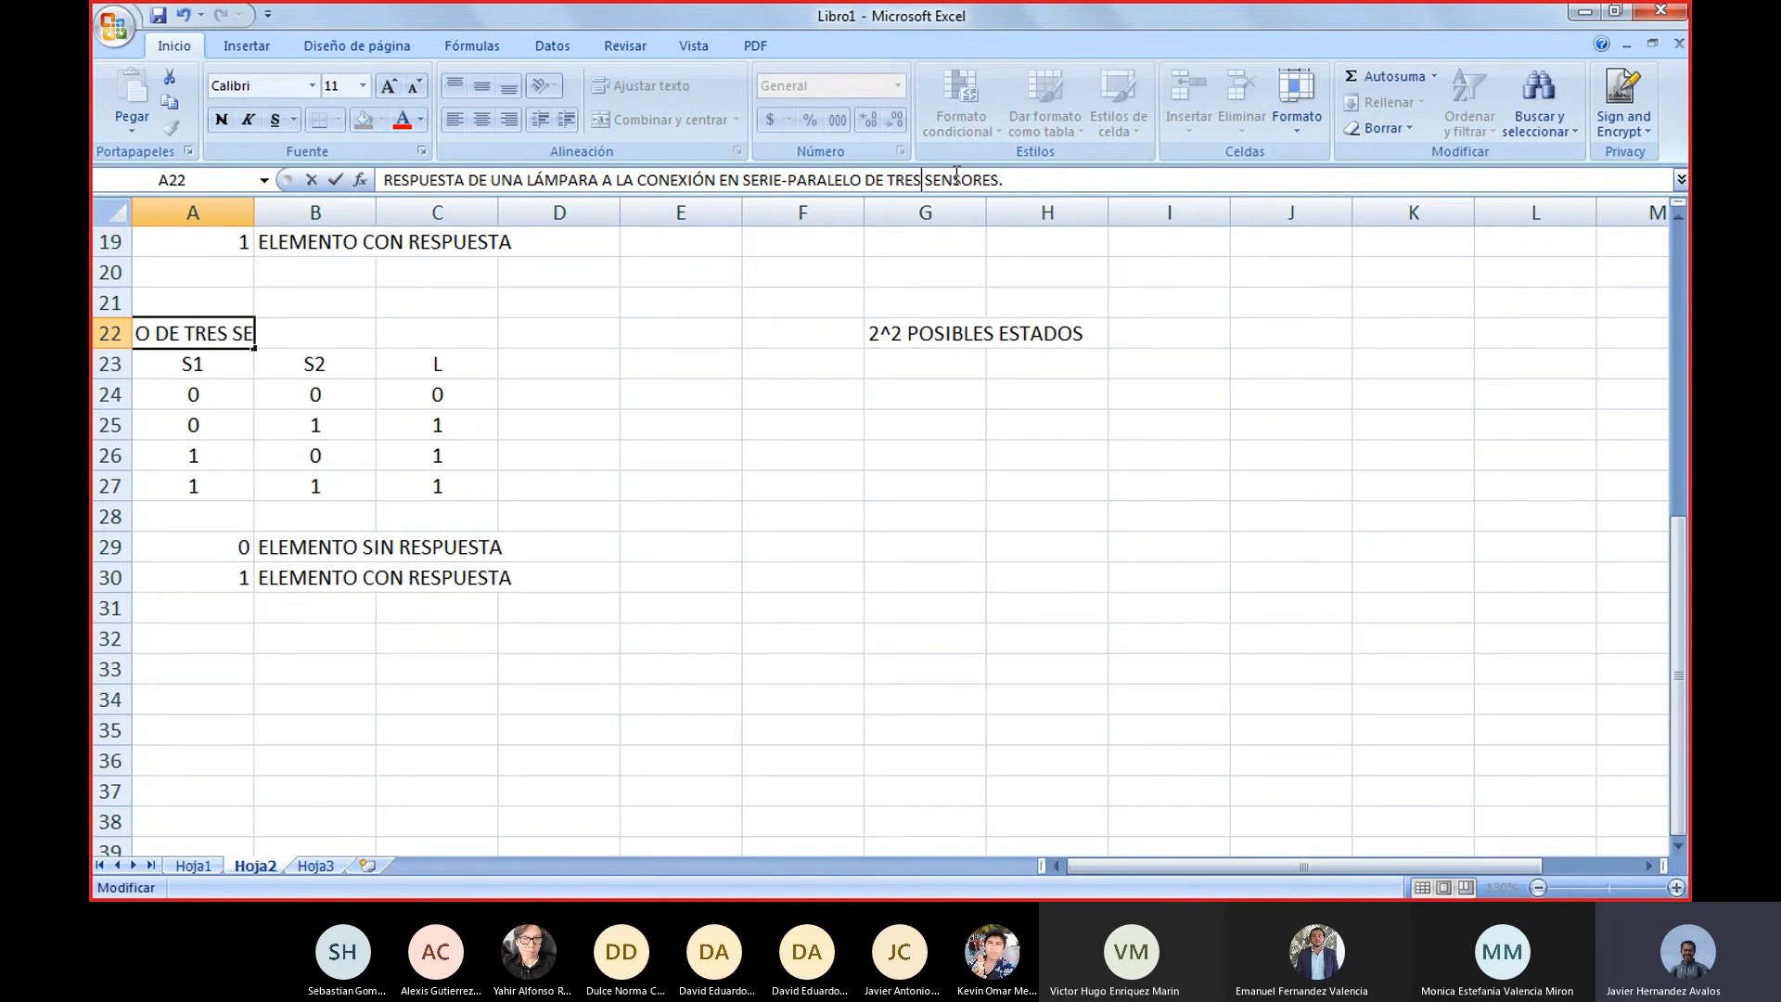
pyautogui.click(910, 576)
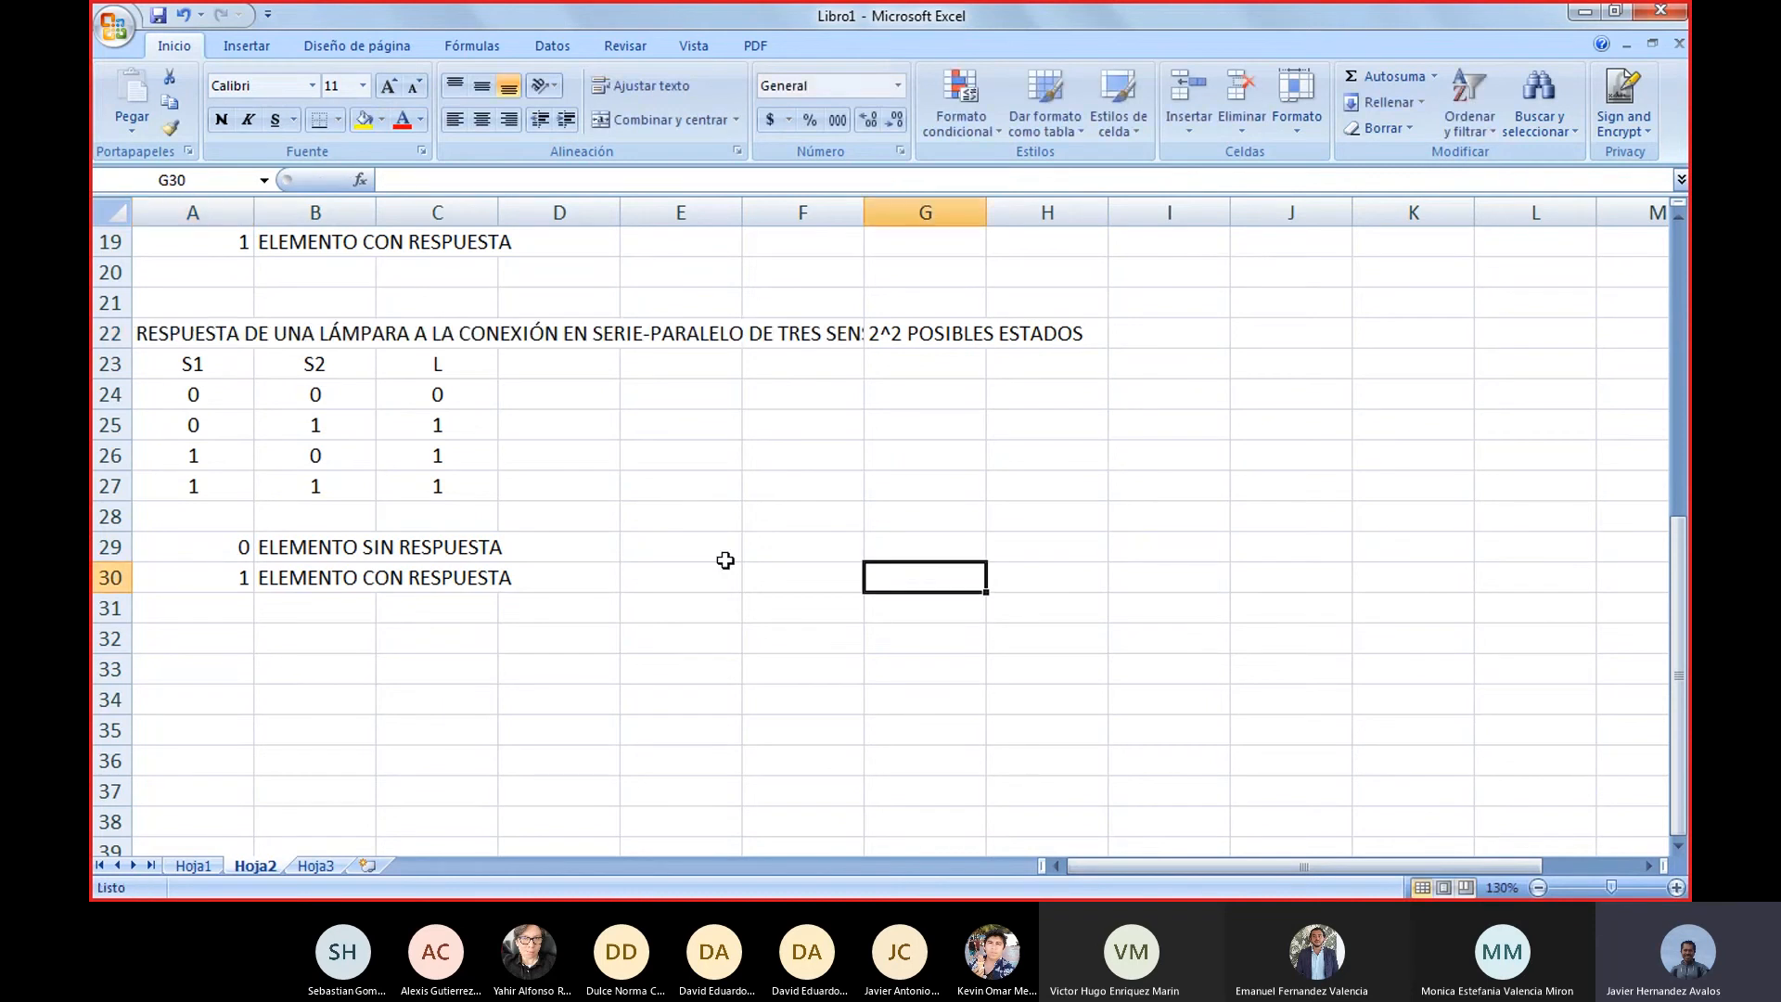
# Move the possible-states label from G22 to J22, clear of the longer heading
pyautogui.click(892, 336)
pyautogui.hotkey('ctrl', 'x')
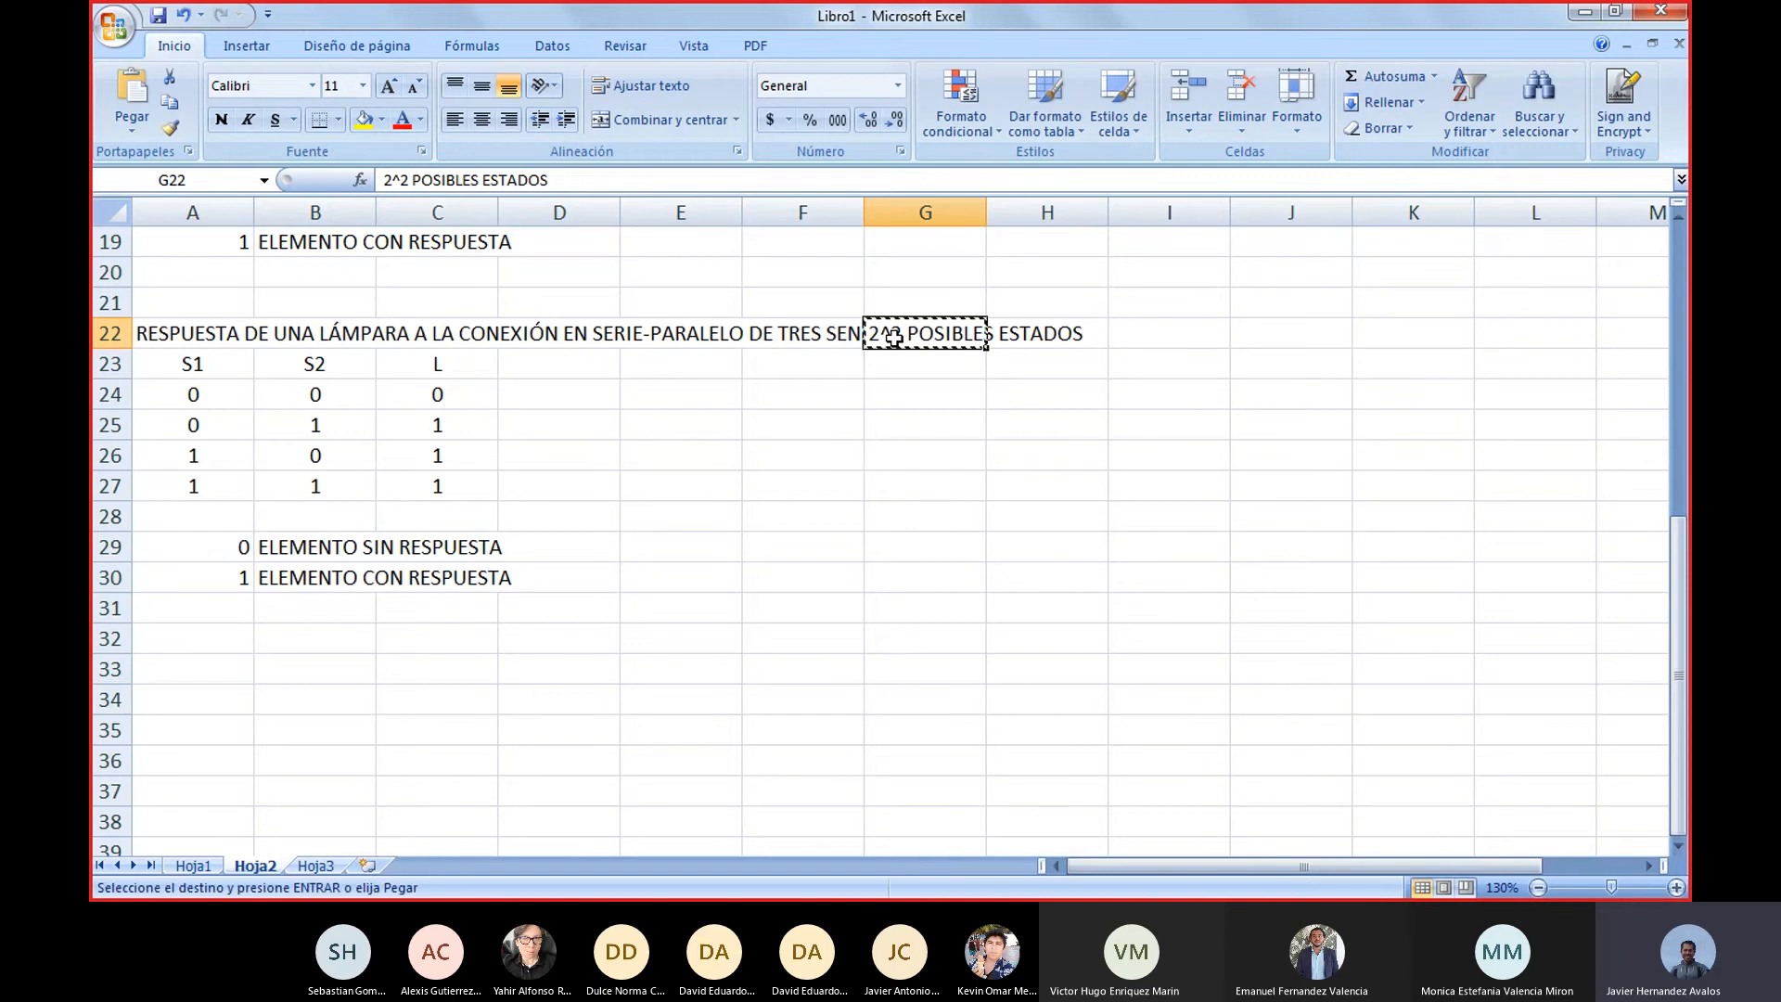
pyautogui.press('Right')
pyautogui.press('Right')
pyautogui.press('Right')
pyautogui.hotkey('ctrl', 'v')
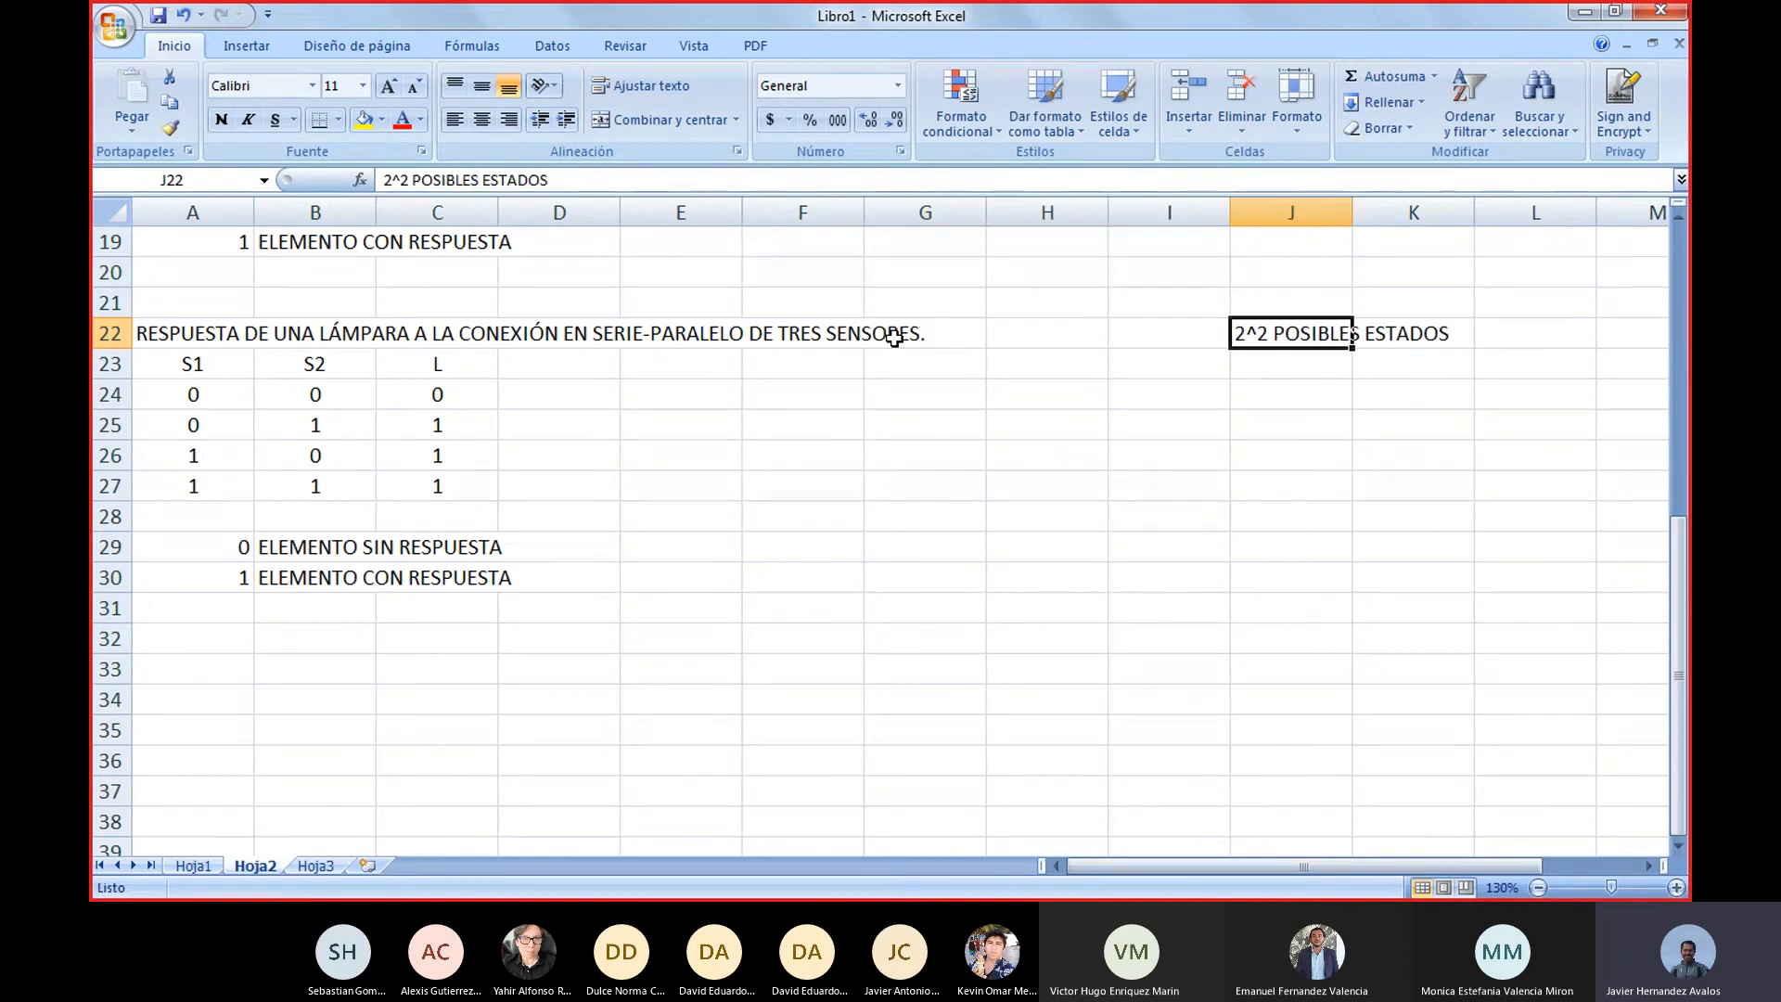
pyautogui.hotkey('ctrl', 'x')
pyautogui.press('Left')
pyautogui.press('Left')
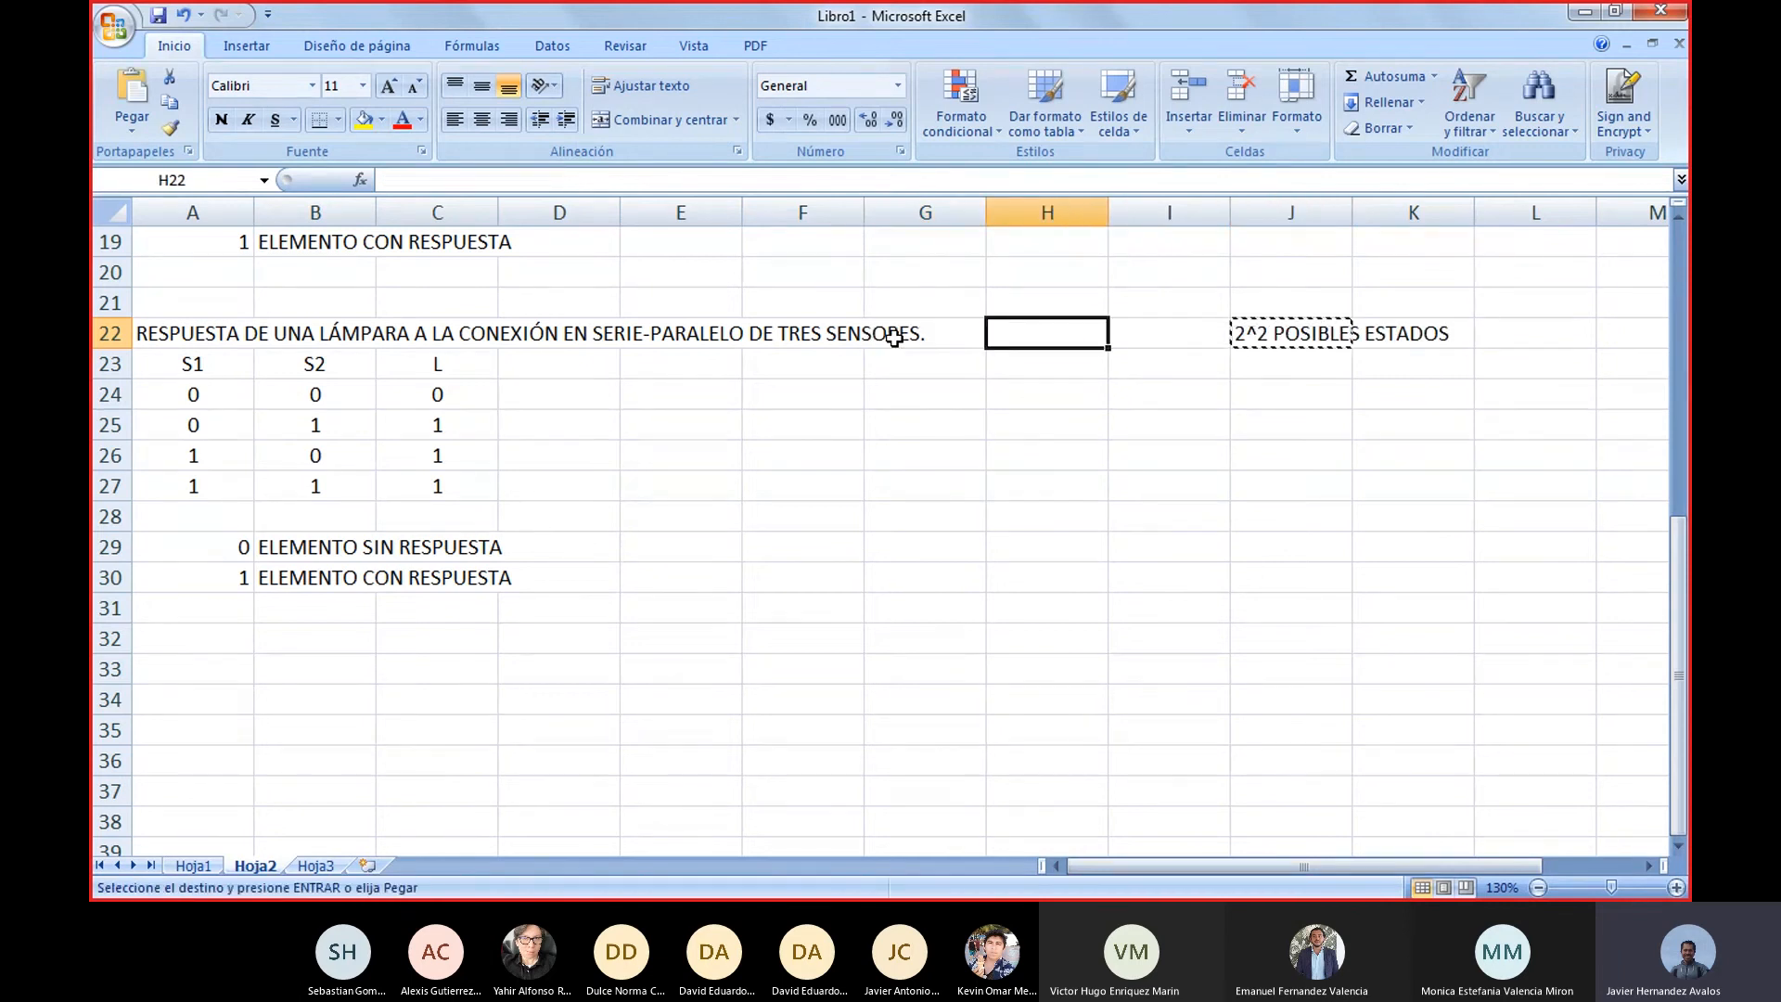
pyautogui.hotkey('ctrl', 'c')
pyautogui.hotkey('ctrl', 'v')
pyautogui.press('Right')
pyautogui.press('Right')
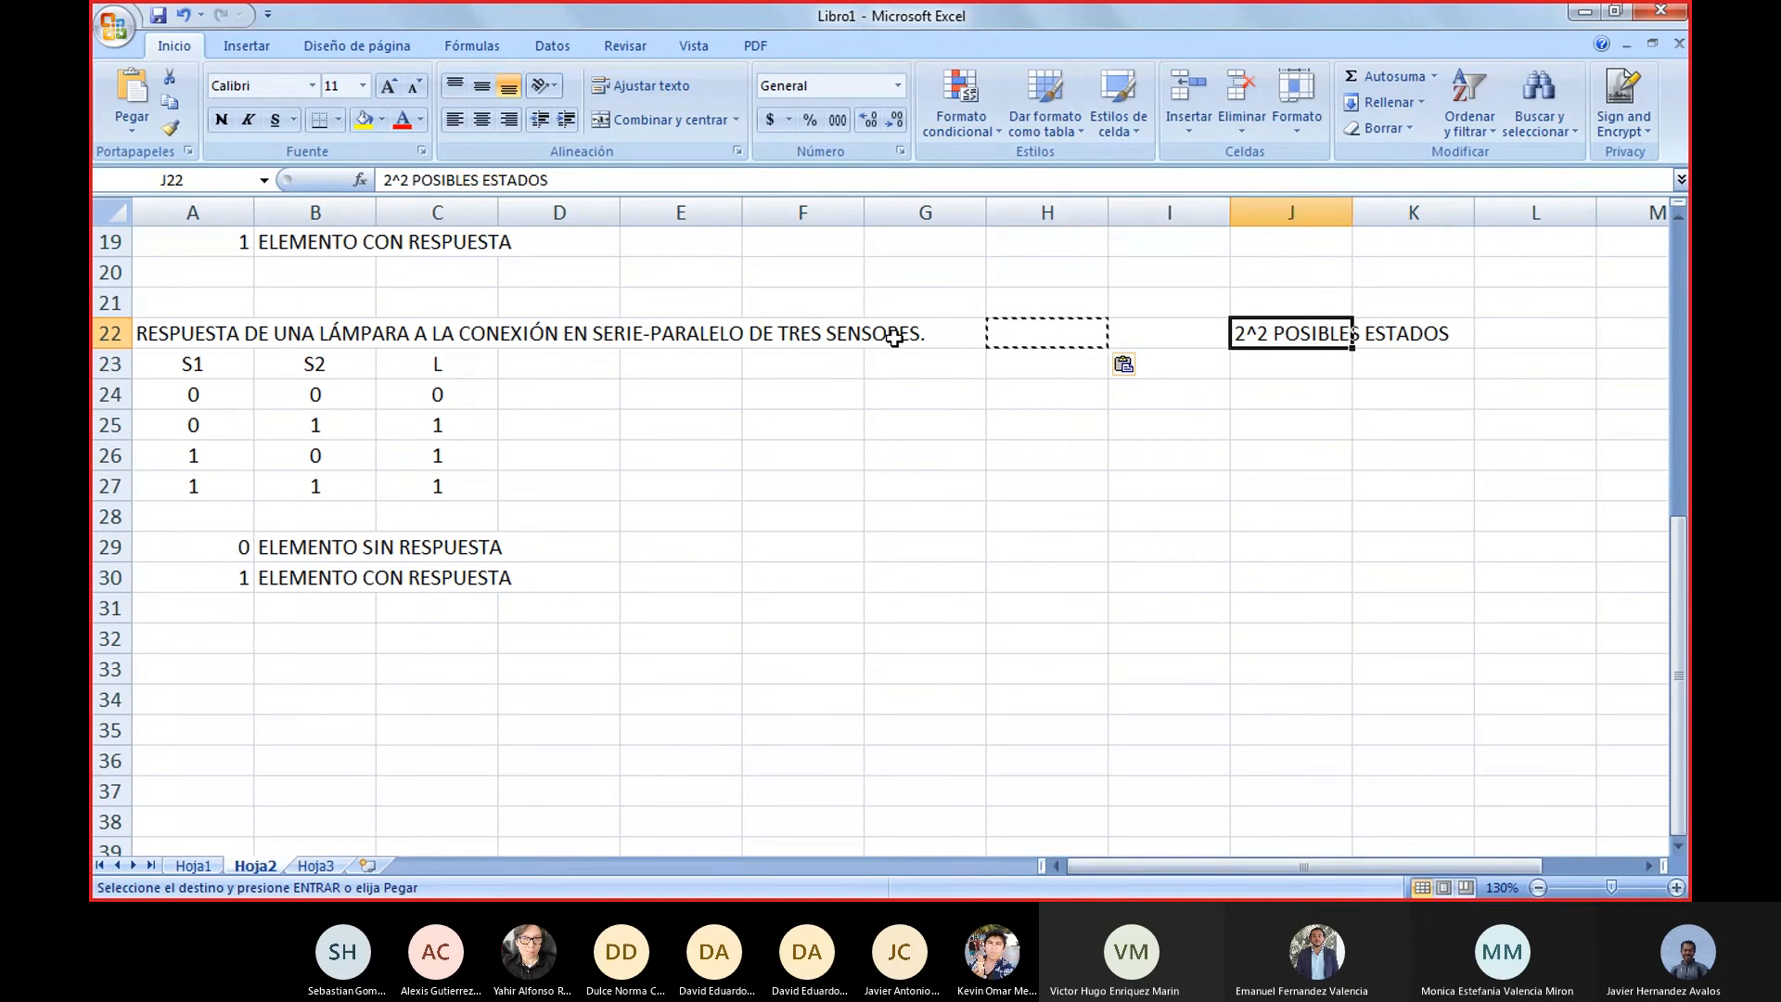
# Move the possible-states label from J22 to H22, closer to the heading
pyautogui.hotkey('ctrl', 'x')
pyautogui.press('Left')
pyautogui.press('Left')
pyautogui.press('Return')
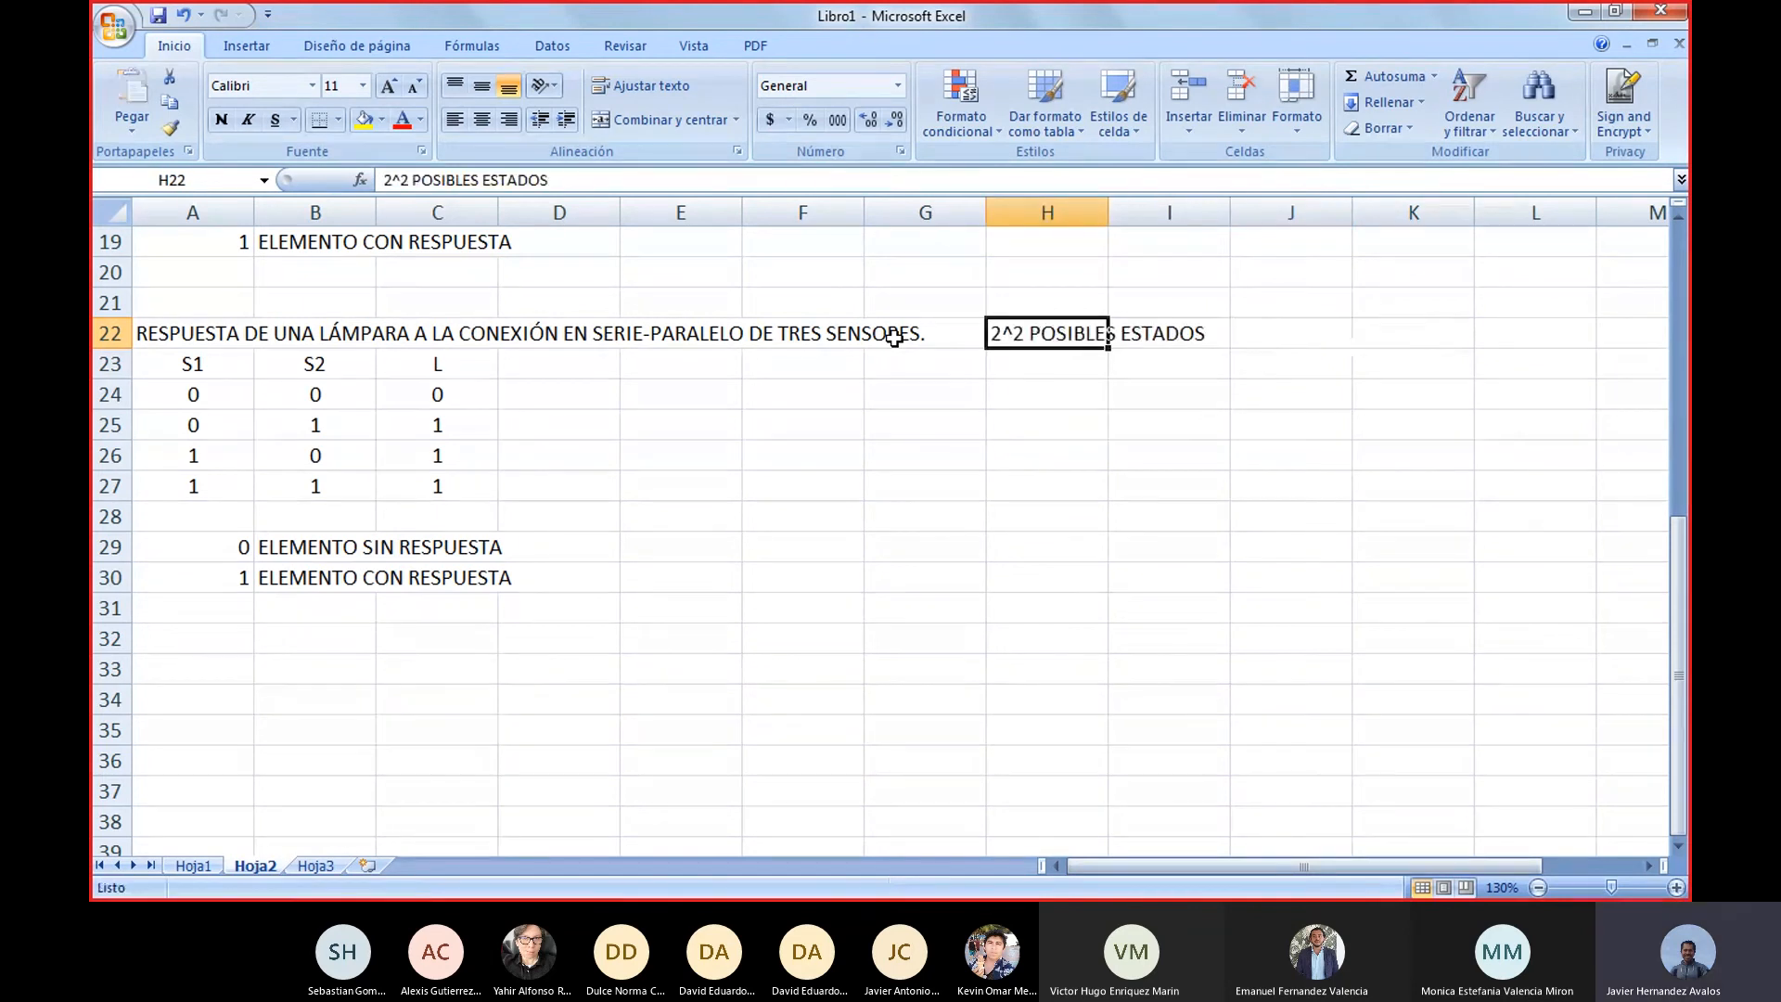
# Change the label in H22 to 2^3 POSIBLES ESTADOS
pyautogui.press('F2')
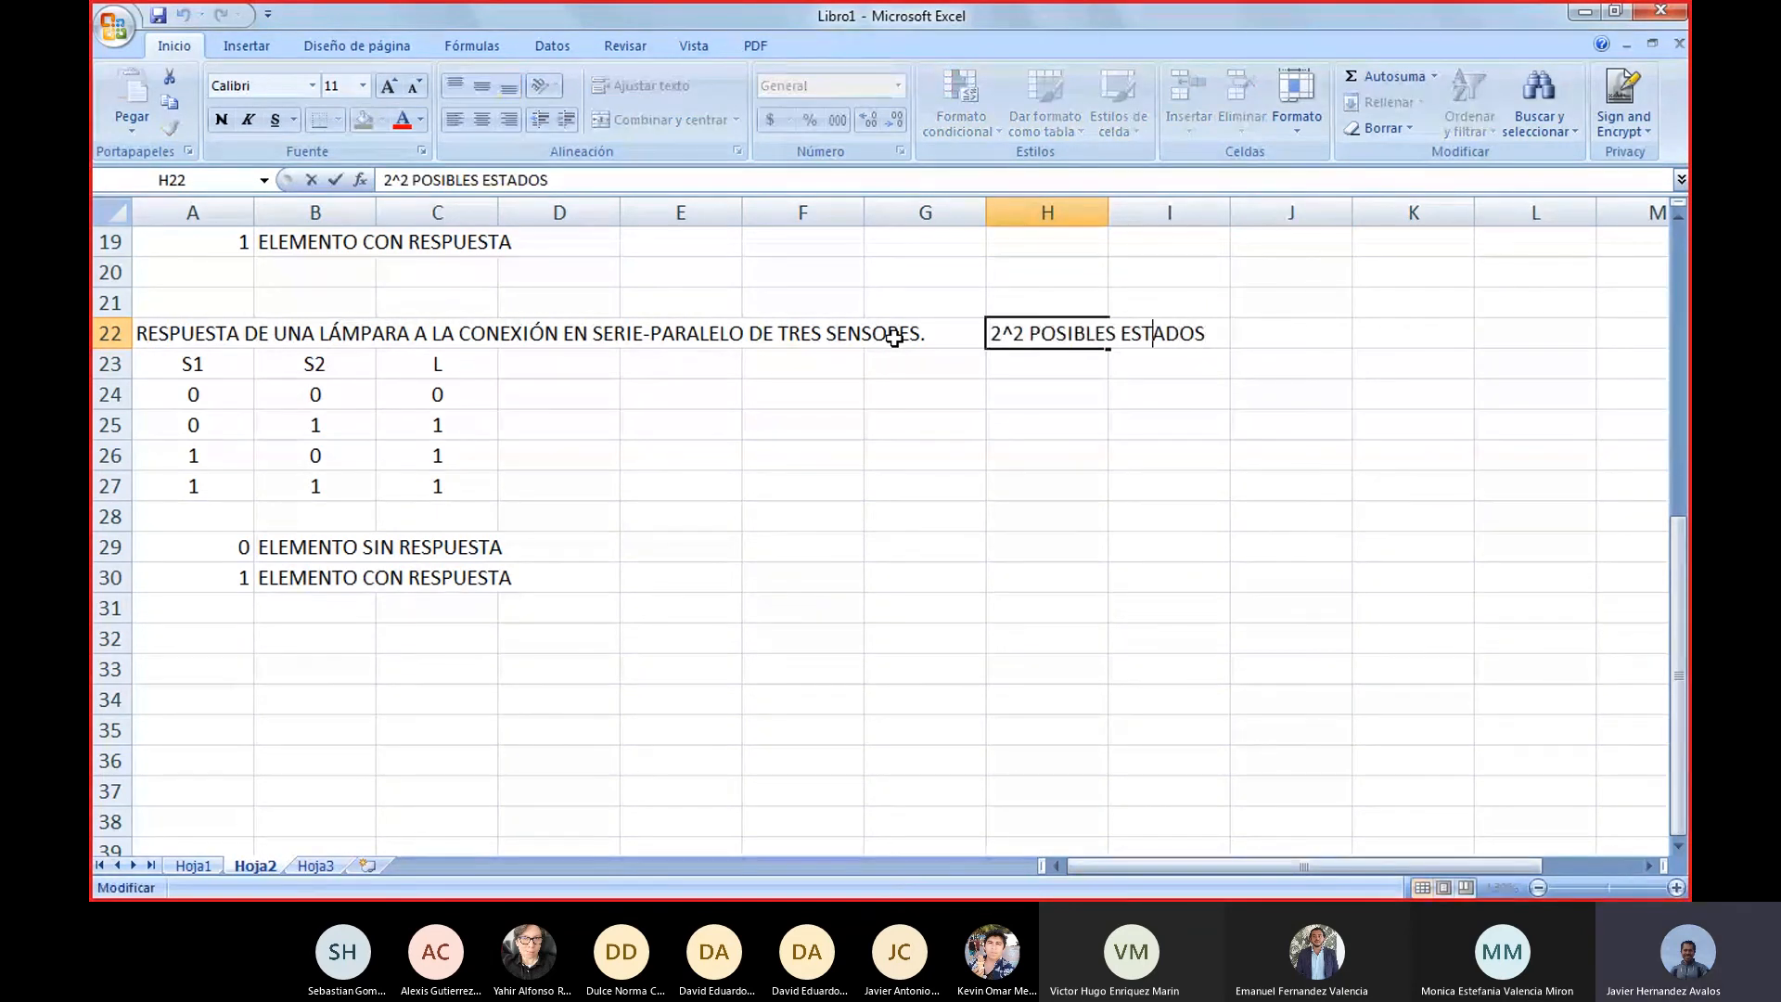
pyautogui.press('Left')
pyautogui.press('Left')
pyautogui.press('Left')
pyautogui.press('Left')
pyautogui.press('Left')
pyautogui.press('Left')
pyautogui.press('Left')
pyautogui.press('Left')
pyautogui.press('Left')
pyautogui.press('Left')
pyautogui.press('Left')
pyautogui.press('Left')
pyautogui.press('Left')
pyautogui.press('BackSpace')
pyautogui.write('3')
pyautogui.press('Return')
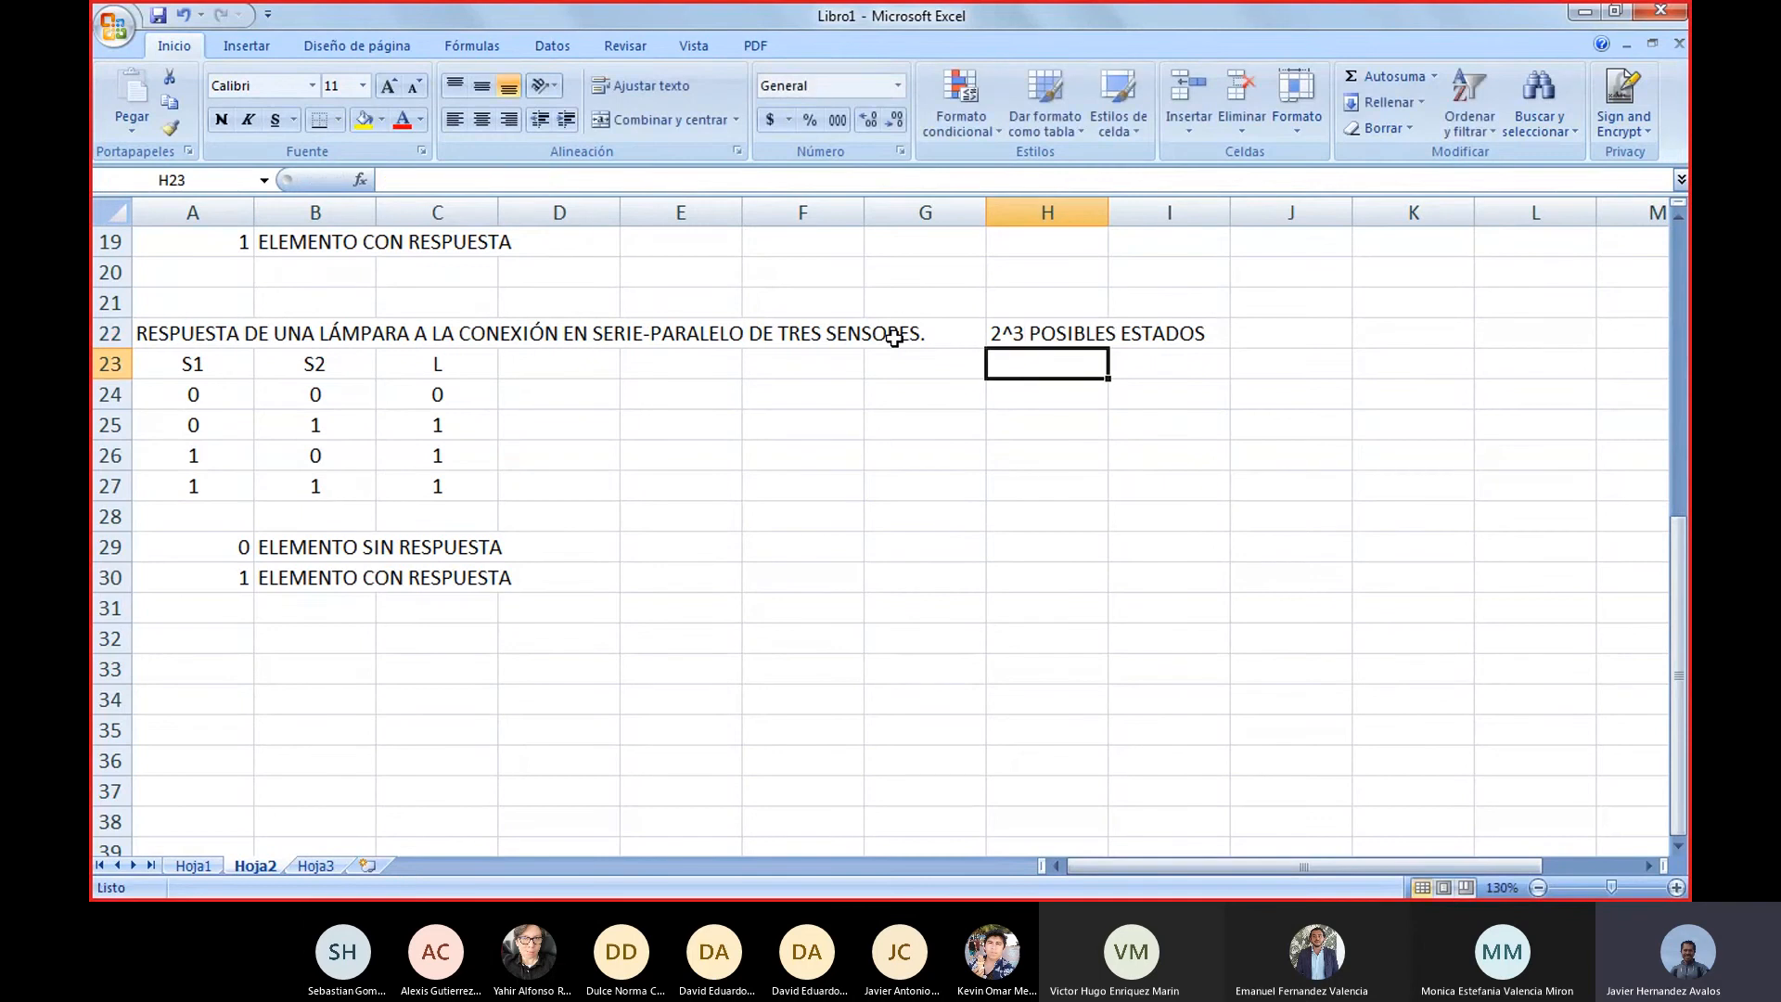
# Move the two-line legend for 0 and 1 from A29:B30 down to A34
pyautogui.press('Left')
pyautogui.press('Left')
pyautogui.press('Home')
pyautogui.press('Right')
pyautogui.press('Right')
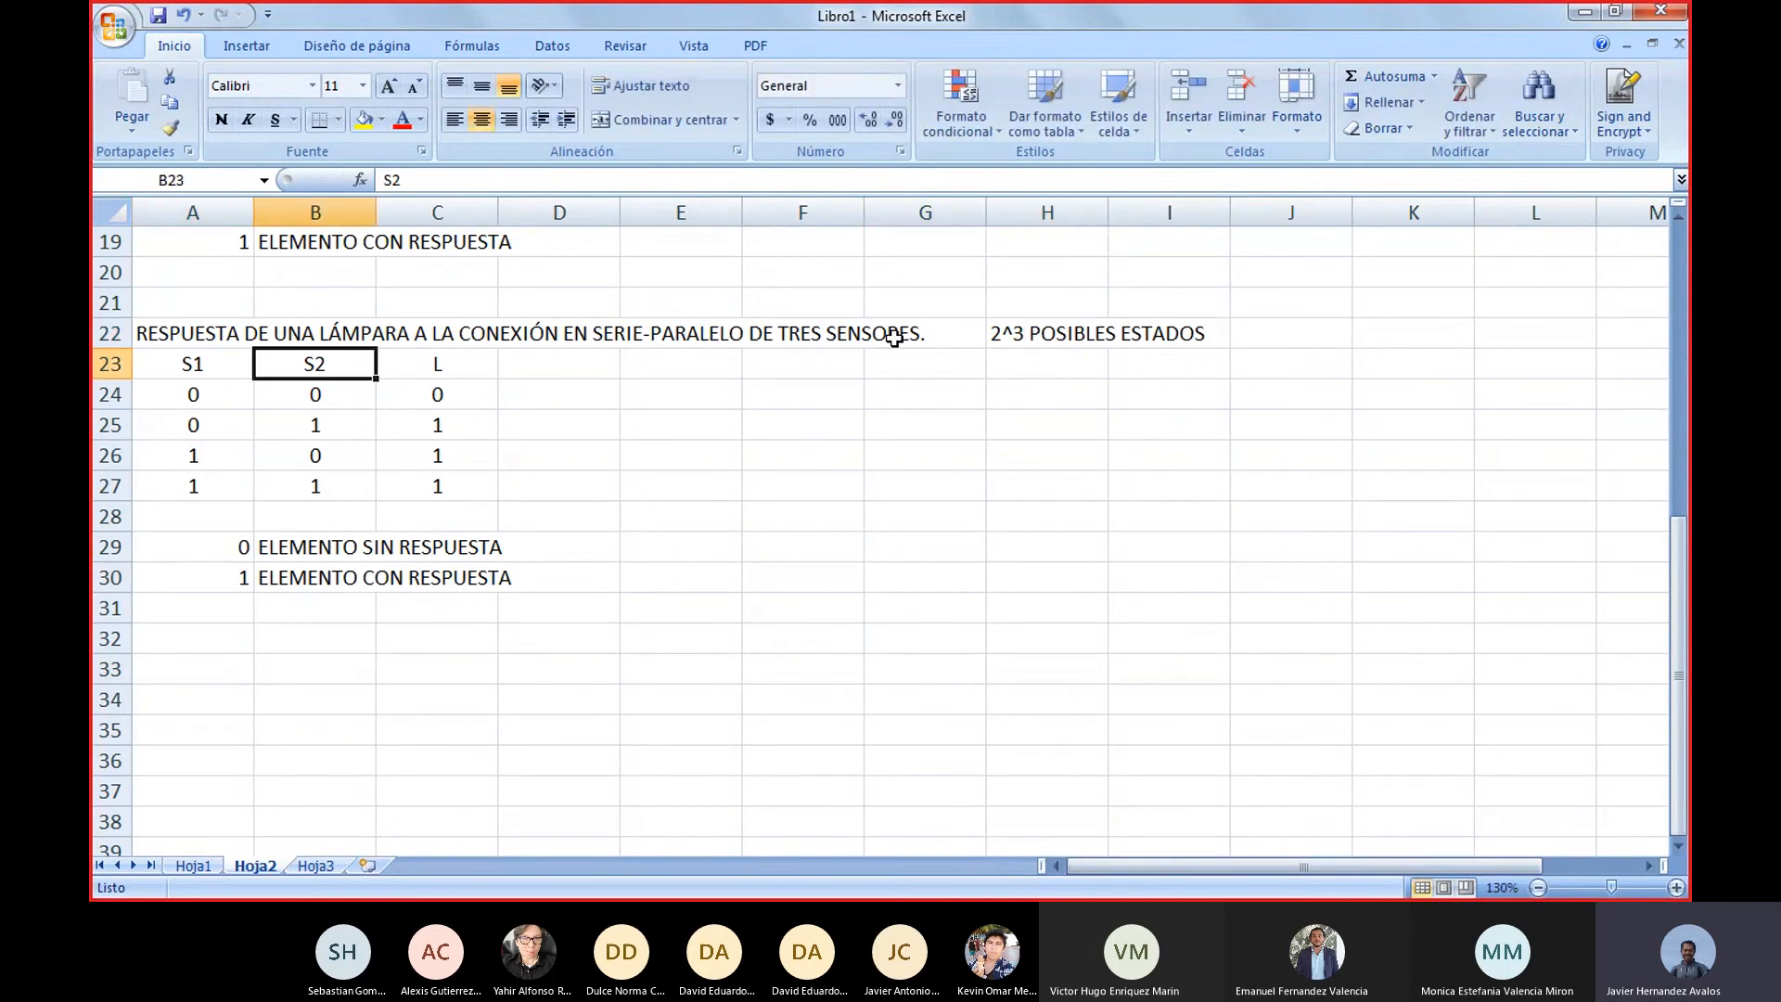
pyautogui.press('Down')
pyautogui.press('Down')
pyautogui.press('Down')
pyautogui.press('Down')
pyautogui.press('Down')
pyautogui.press('Down')
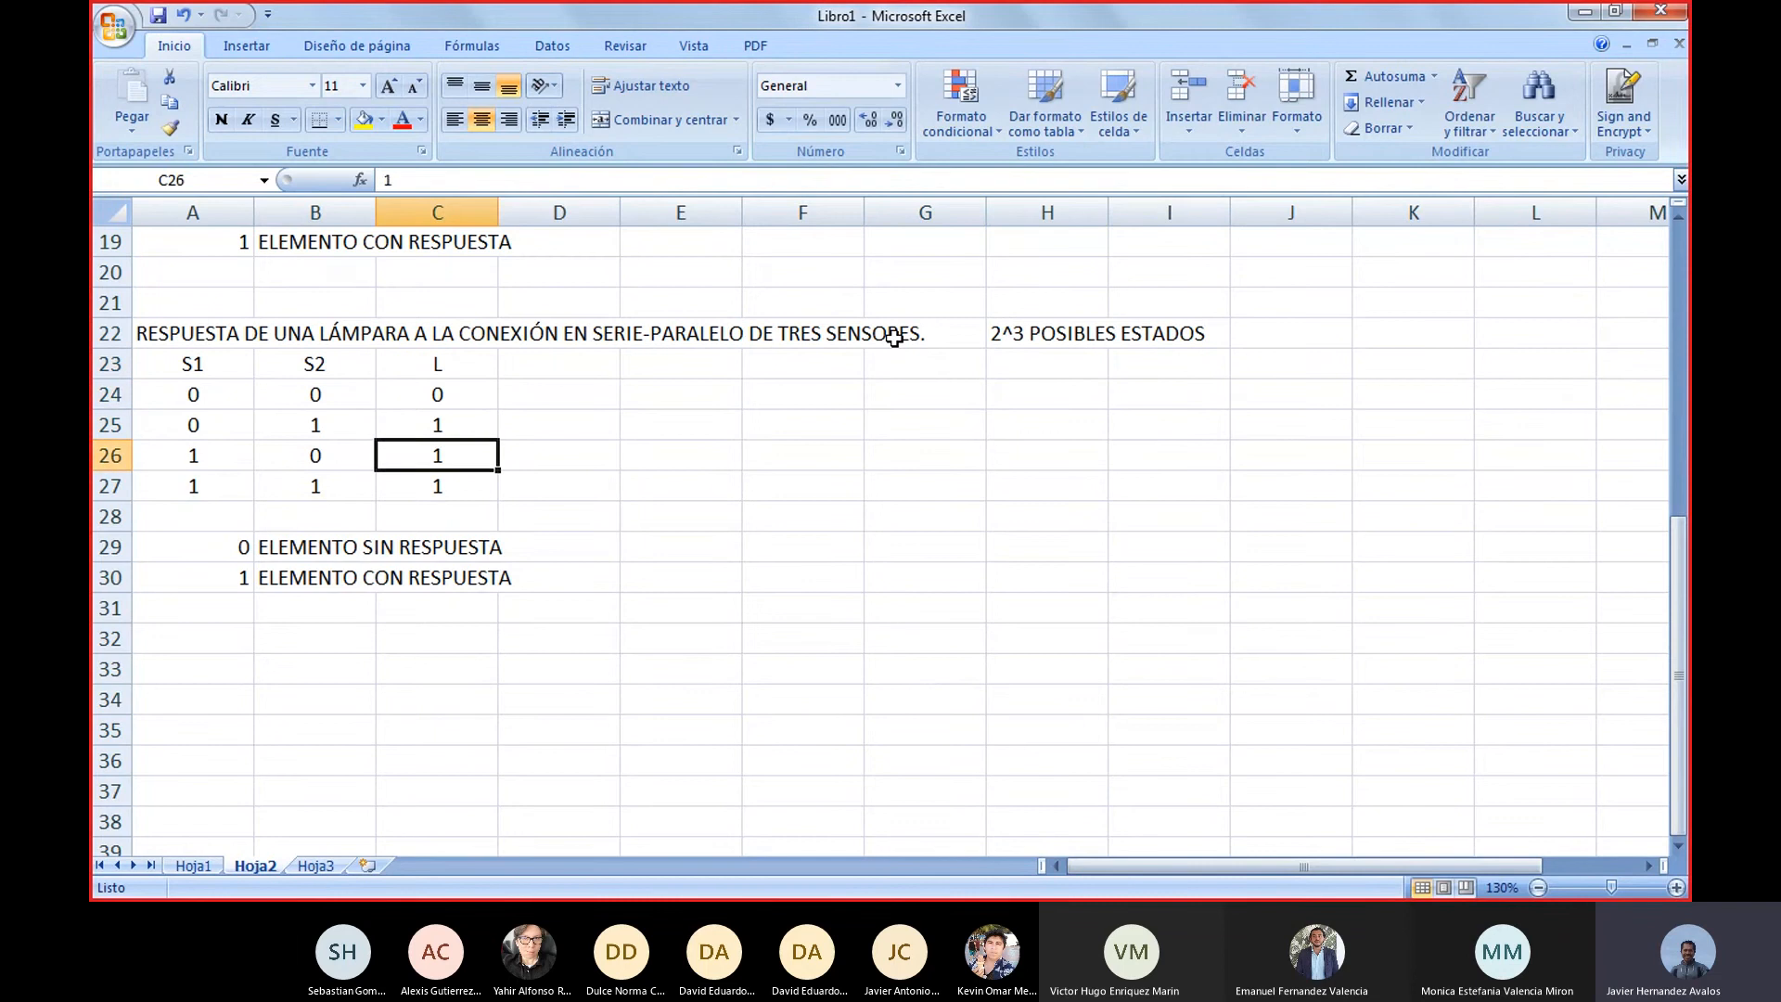
pyautogui.press('Home')
pyautogui.hotkey('shift', 'Down')
pyautogui.hotkey('shift', 'Right')
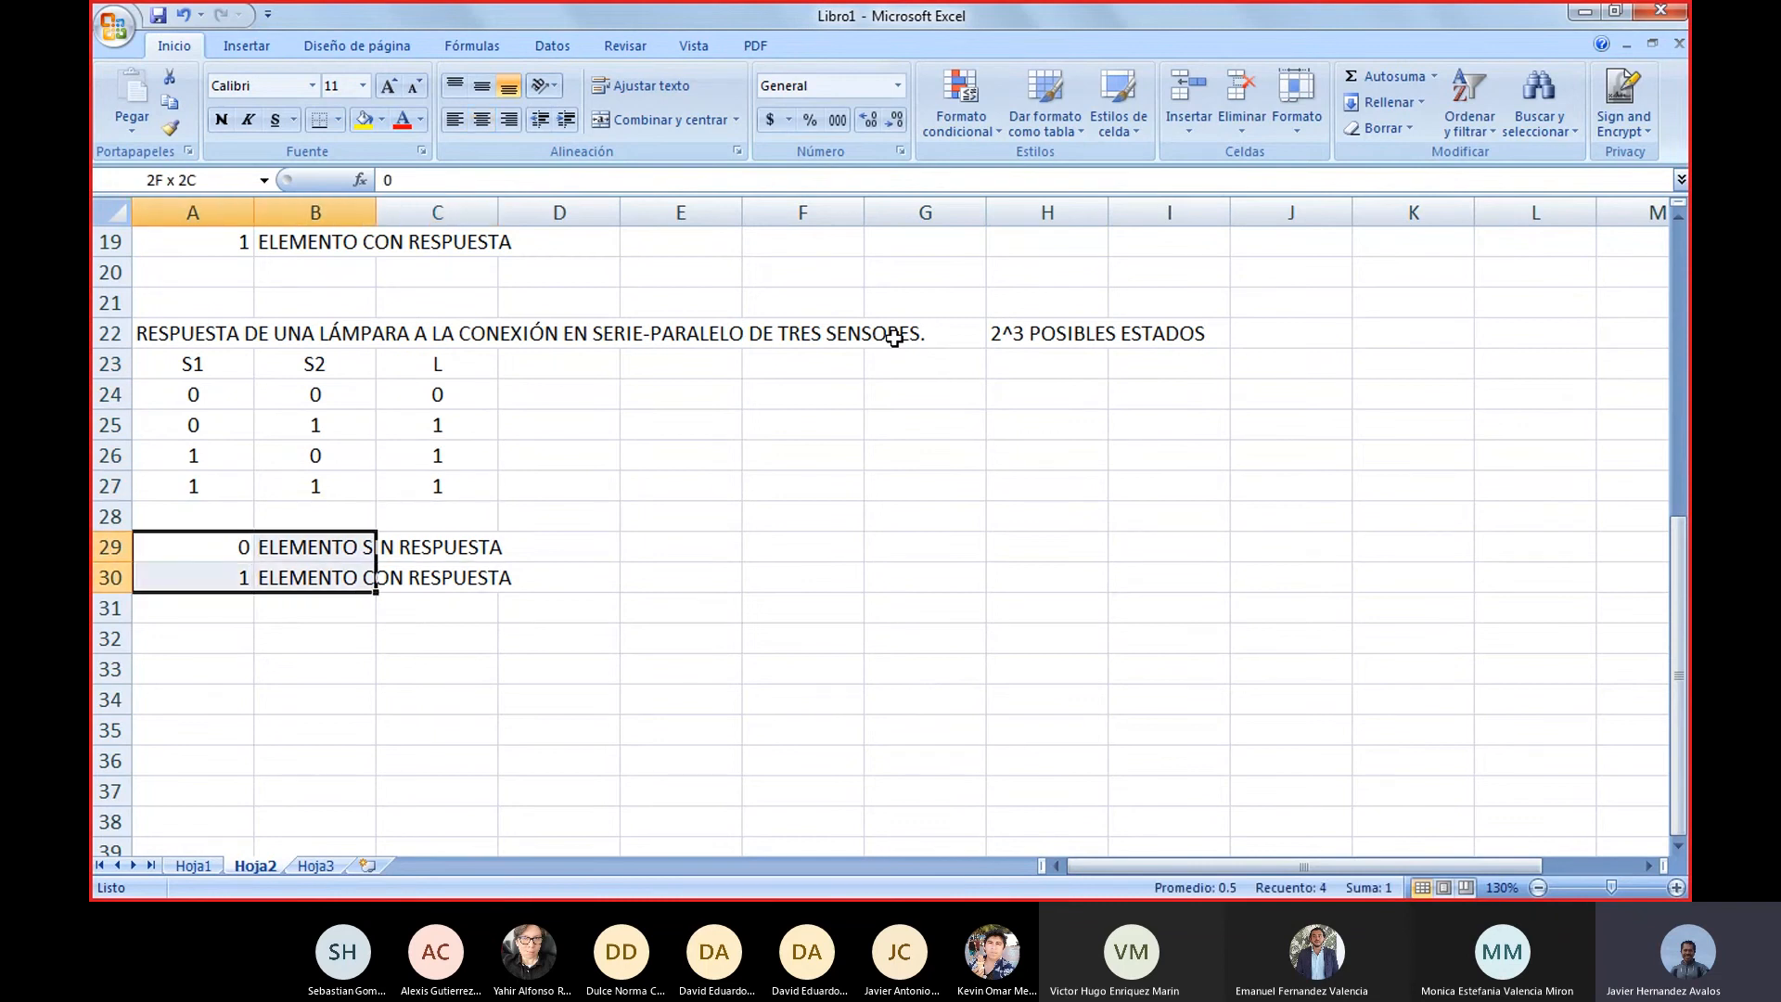
pyautogui.hotkey('ctrl', 'c')
pyautogui.press('Down')
pyautogui.press('Down')
pyautogui.press('Down')
pyautogui.press('Down')
pyautogui.press('Down')
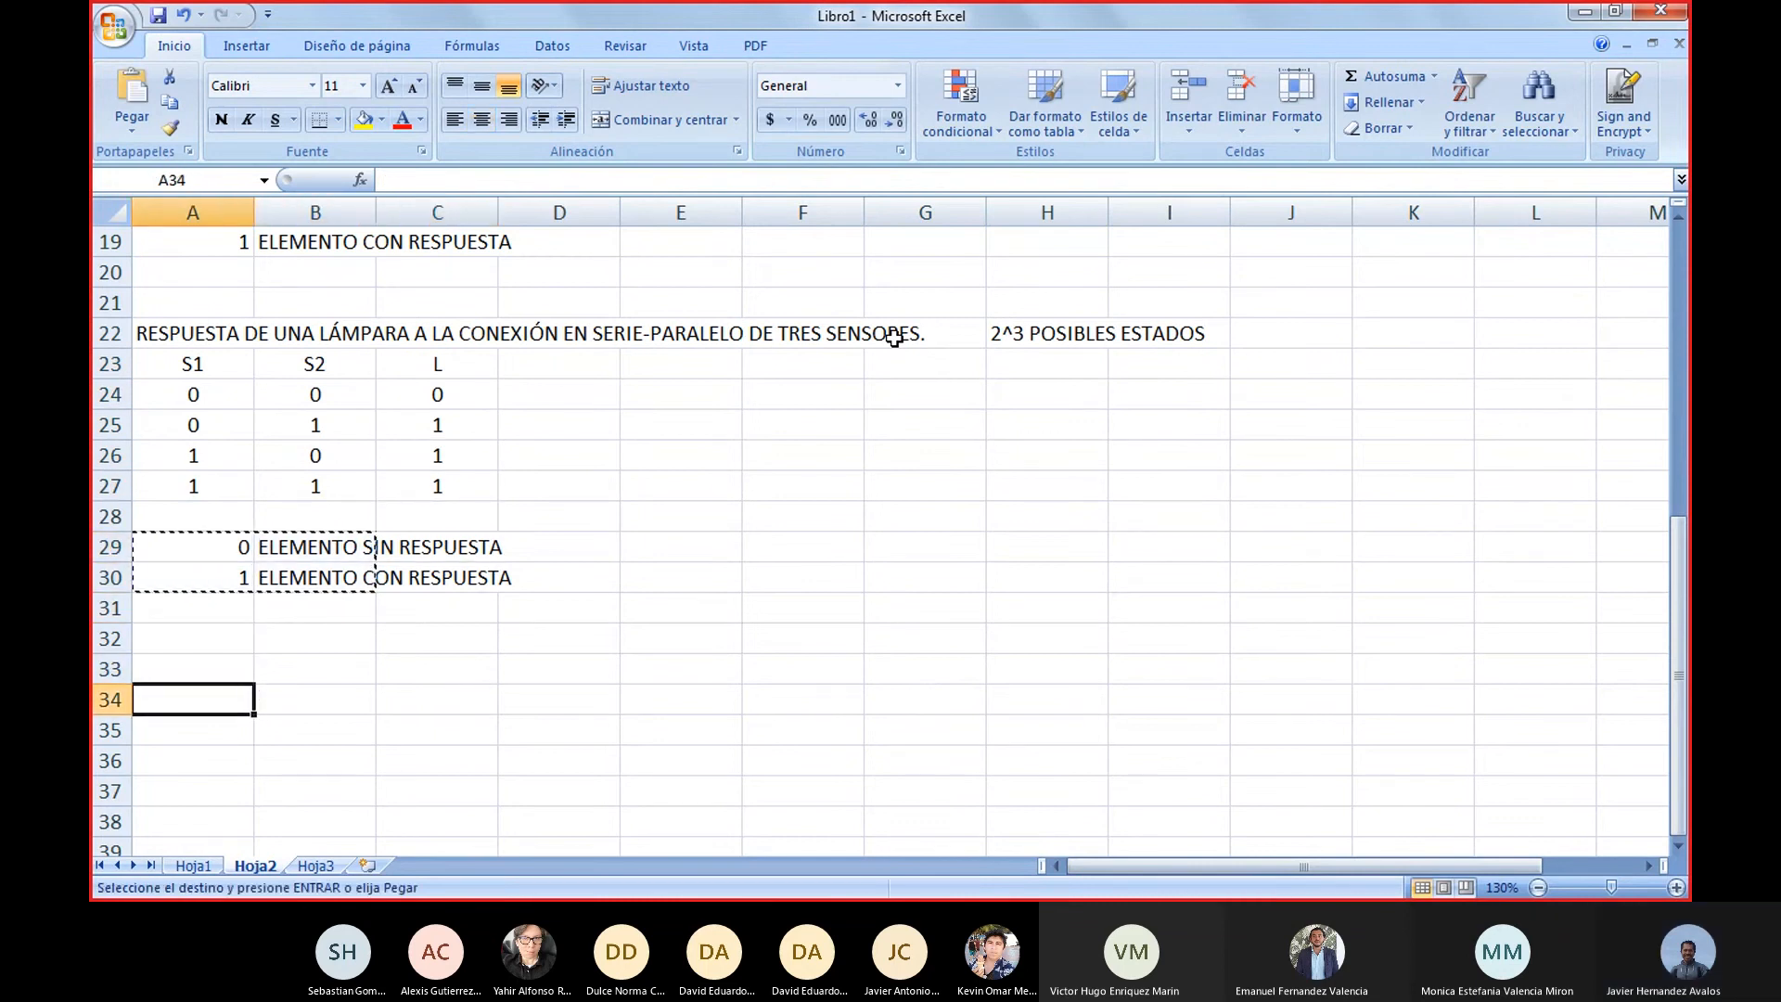
pyautogui.hotkey('ctrl', 'v')
# Change the header in C23 to S3 and enter L as the header in D23
pyautogui.press('Up')
pyautogui.press('Up')
pyautogui.press('Up')
pyautogui.press('Up')
pyautogui.press('Up')
pyautogui.press('Up')
pyautogui.press('Up')
pyautogui.press('Up')
pyautogui.press('Up')
pyautogui.press('Up')
pyautogui.press('Up')
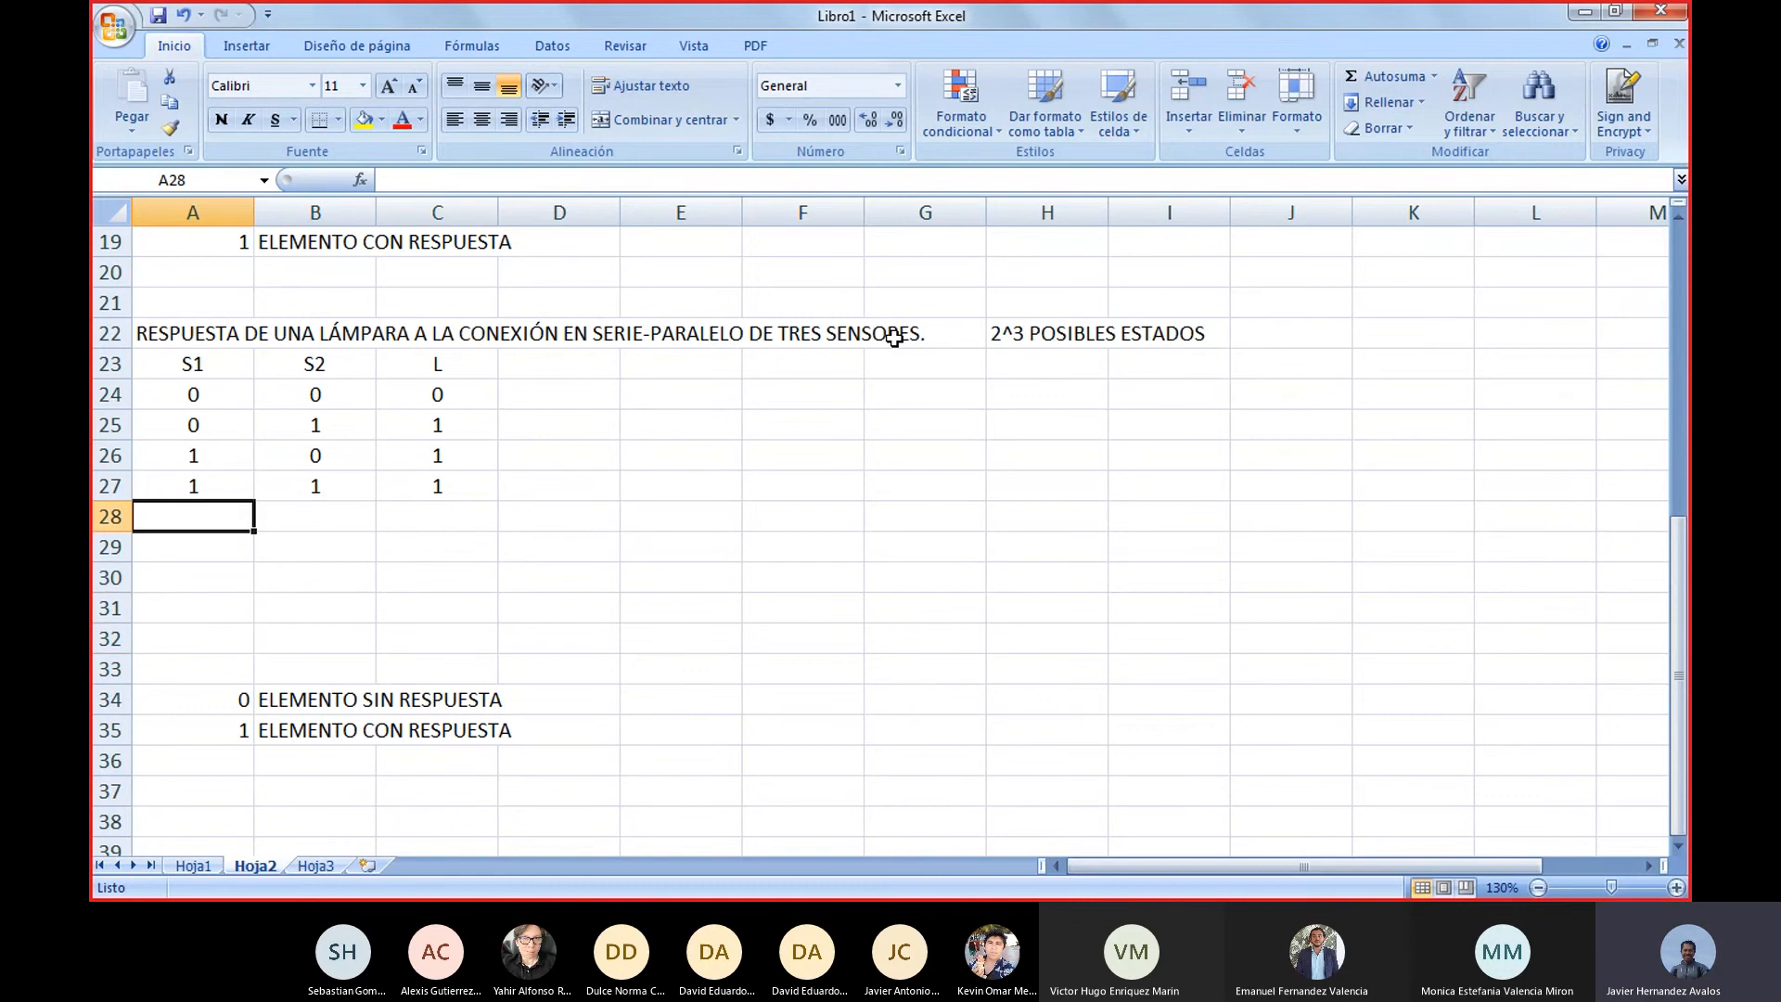
pyautogui.press('Right')
pyautogui.press('Right')
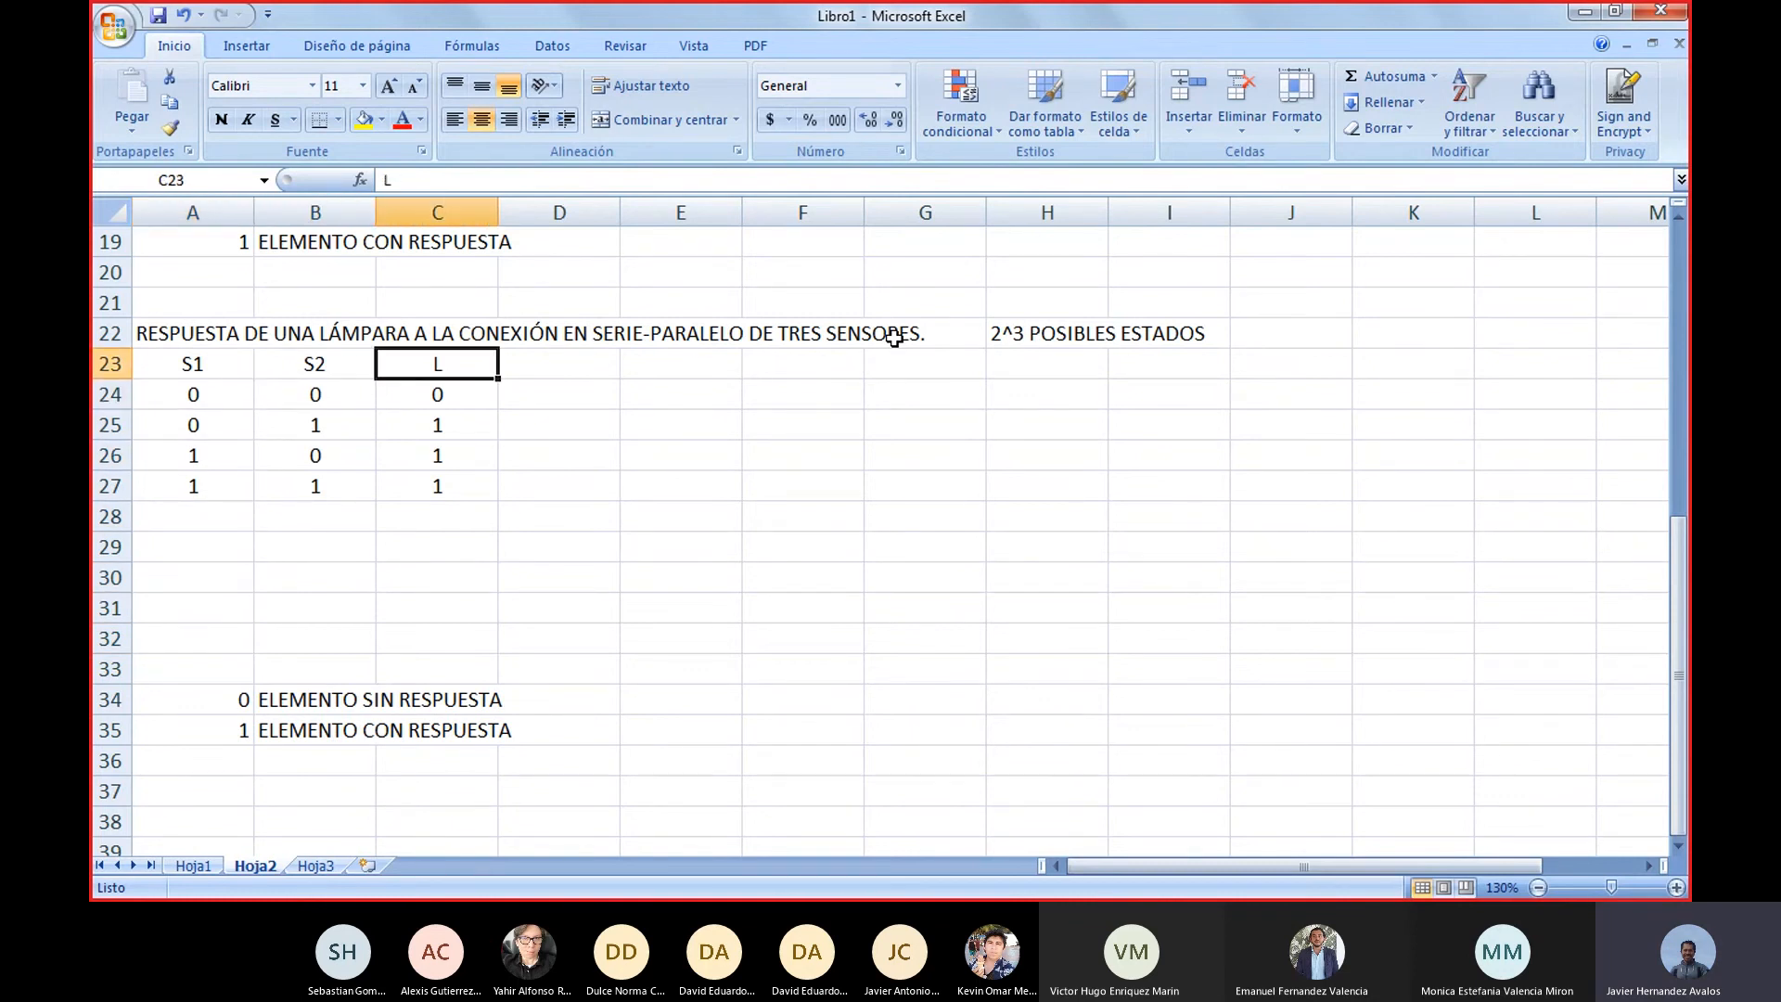
pyautogui.write('S3')
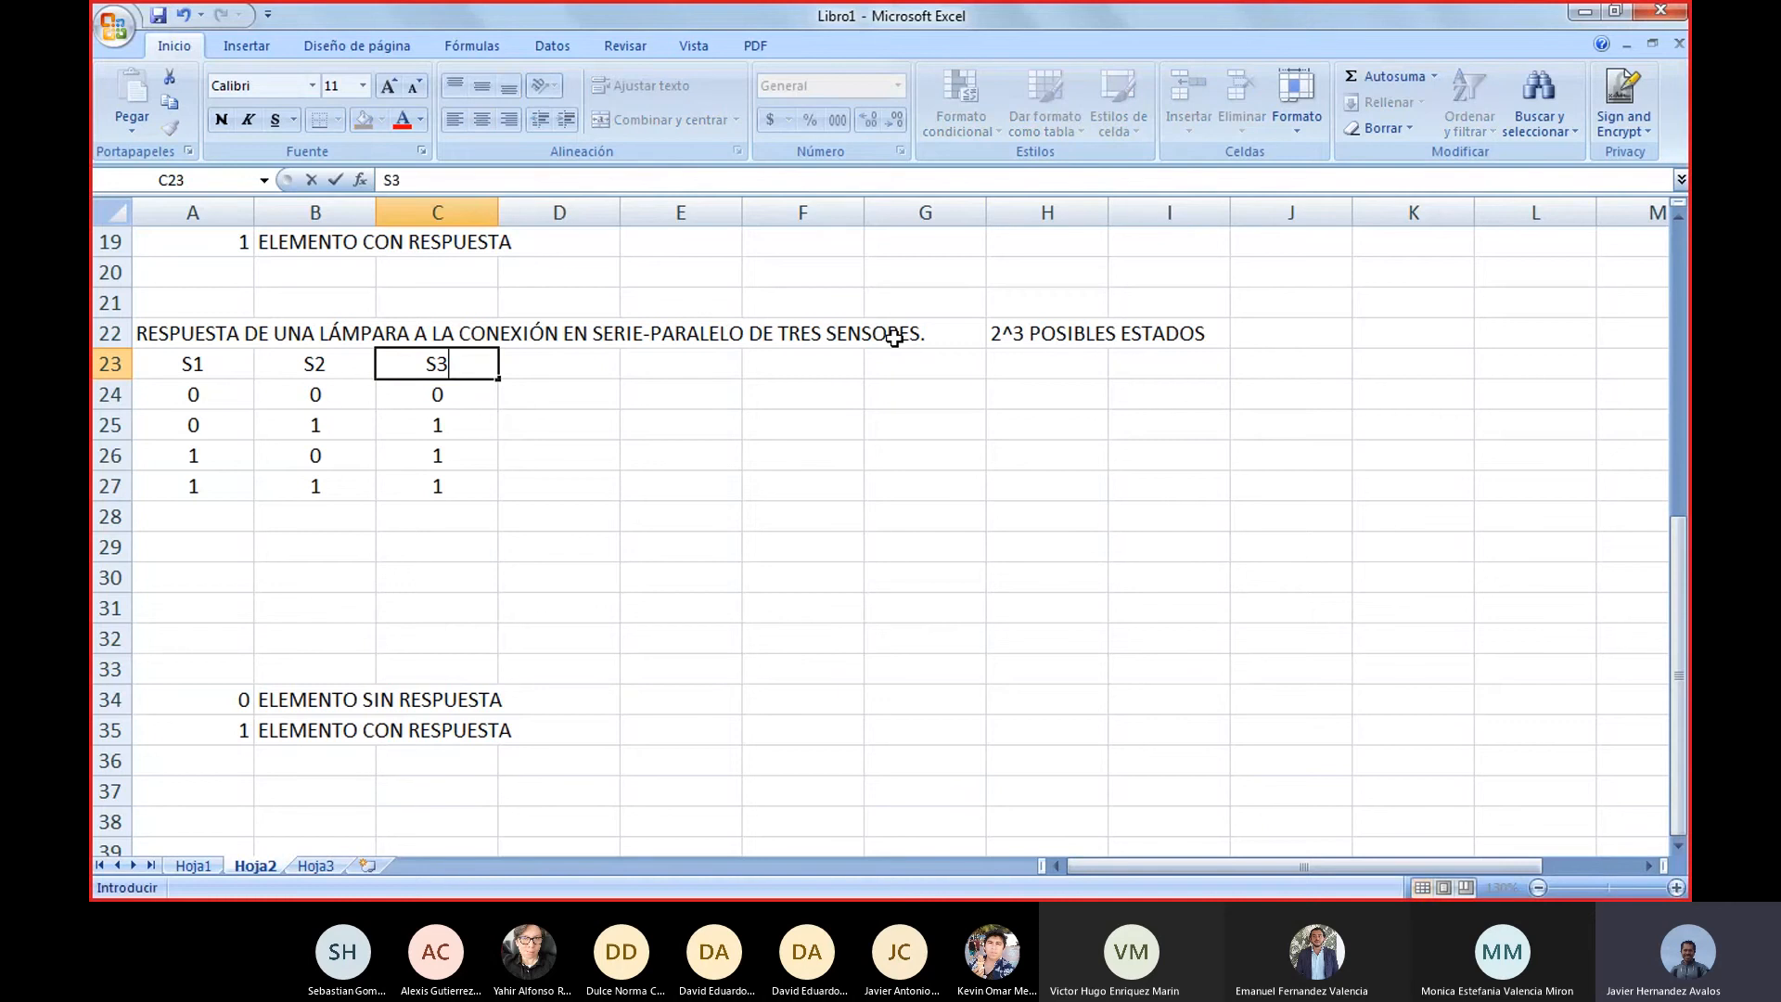
pyautogui.press('Right')
pyautogui.write('L')
pyautogui.press('Return')
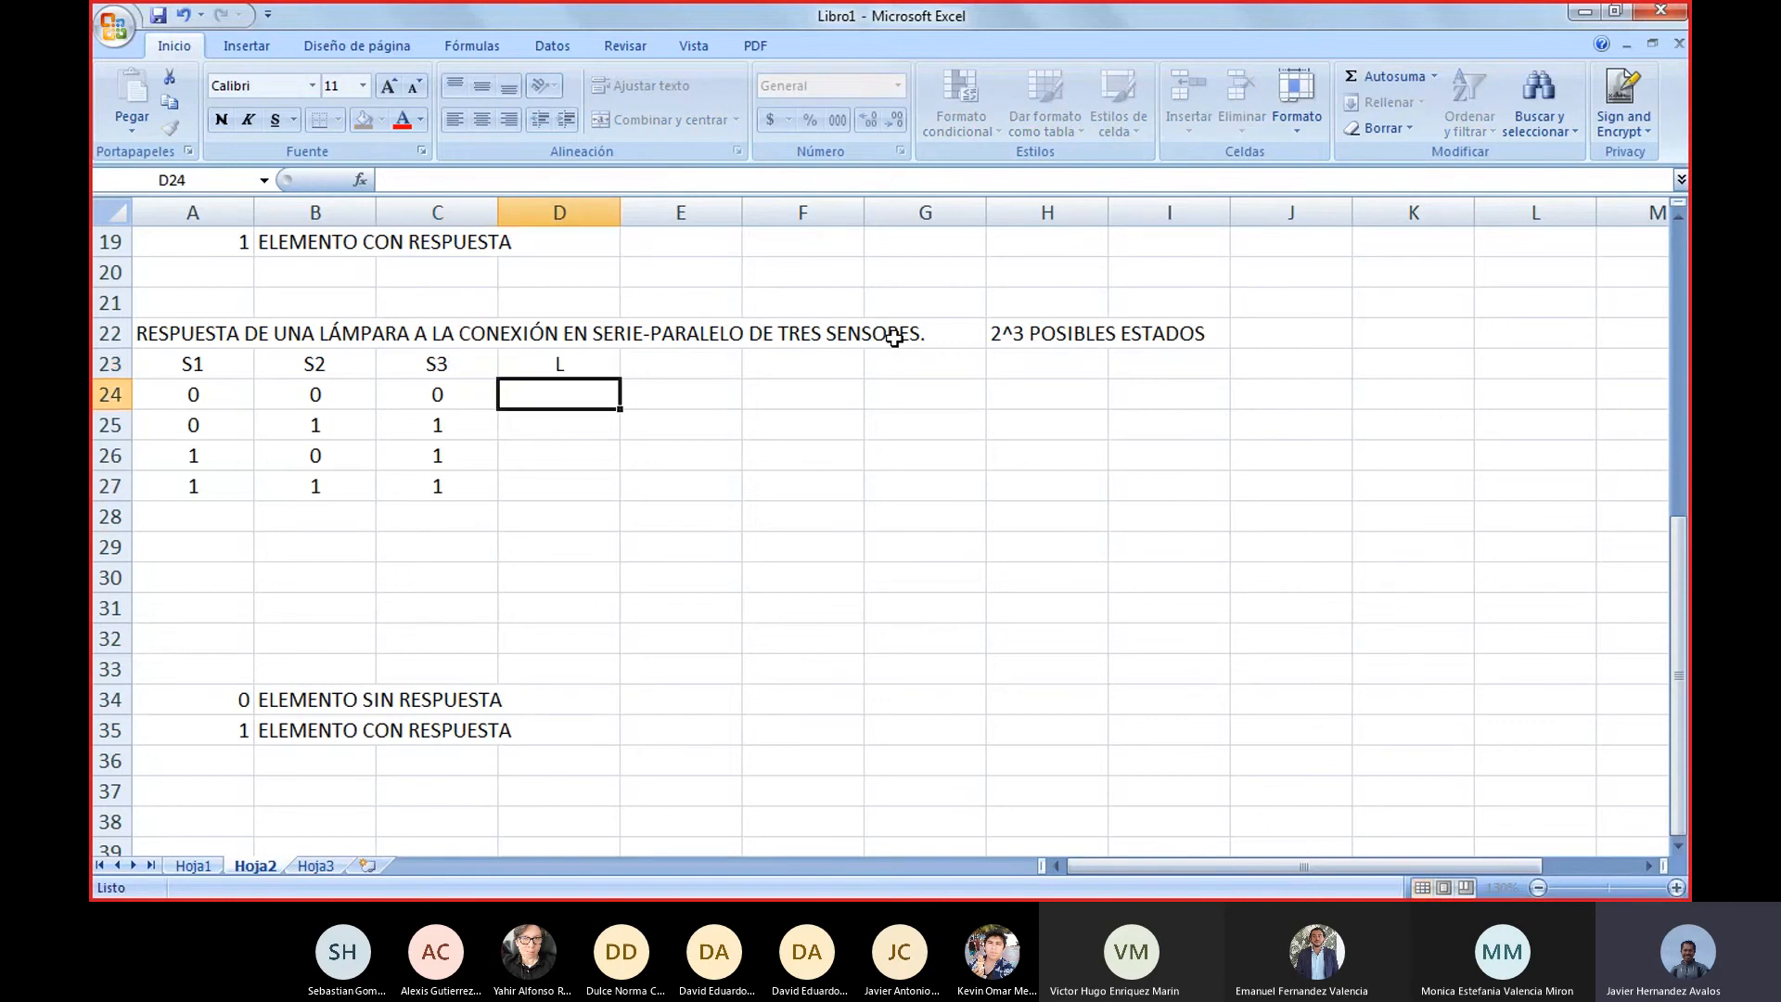
# Clear the old response values from A24:C27
pyautogui.press('Left')
pyautogui.press('Left')
pyautogui.press('Right')
pyautogui.press('Left')
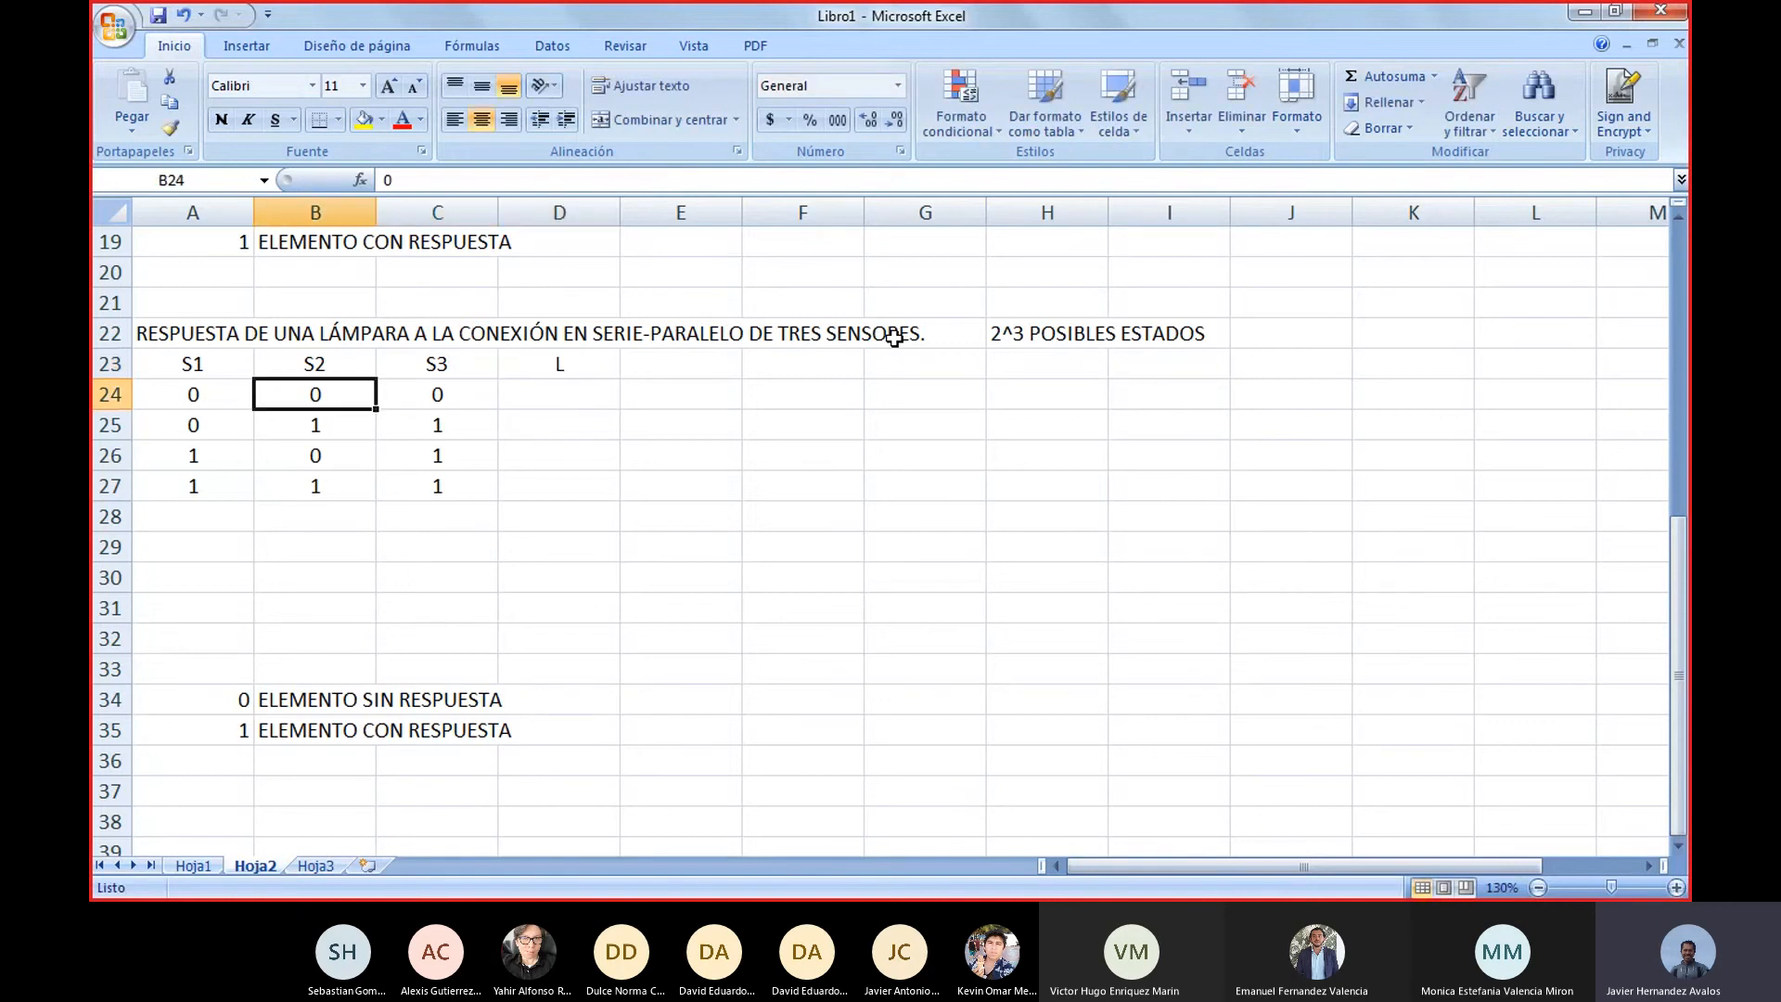
pyautogui.press('Left')
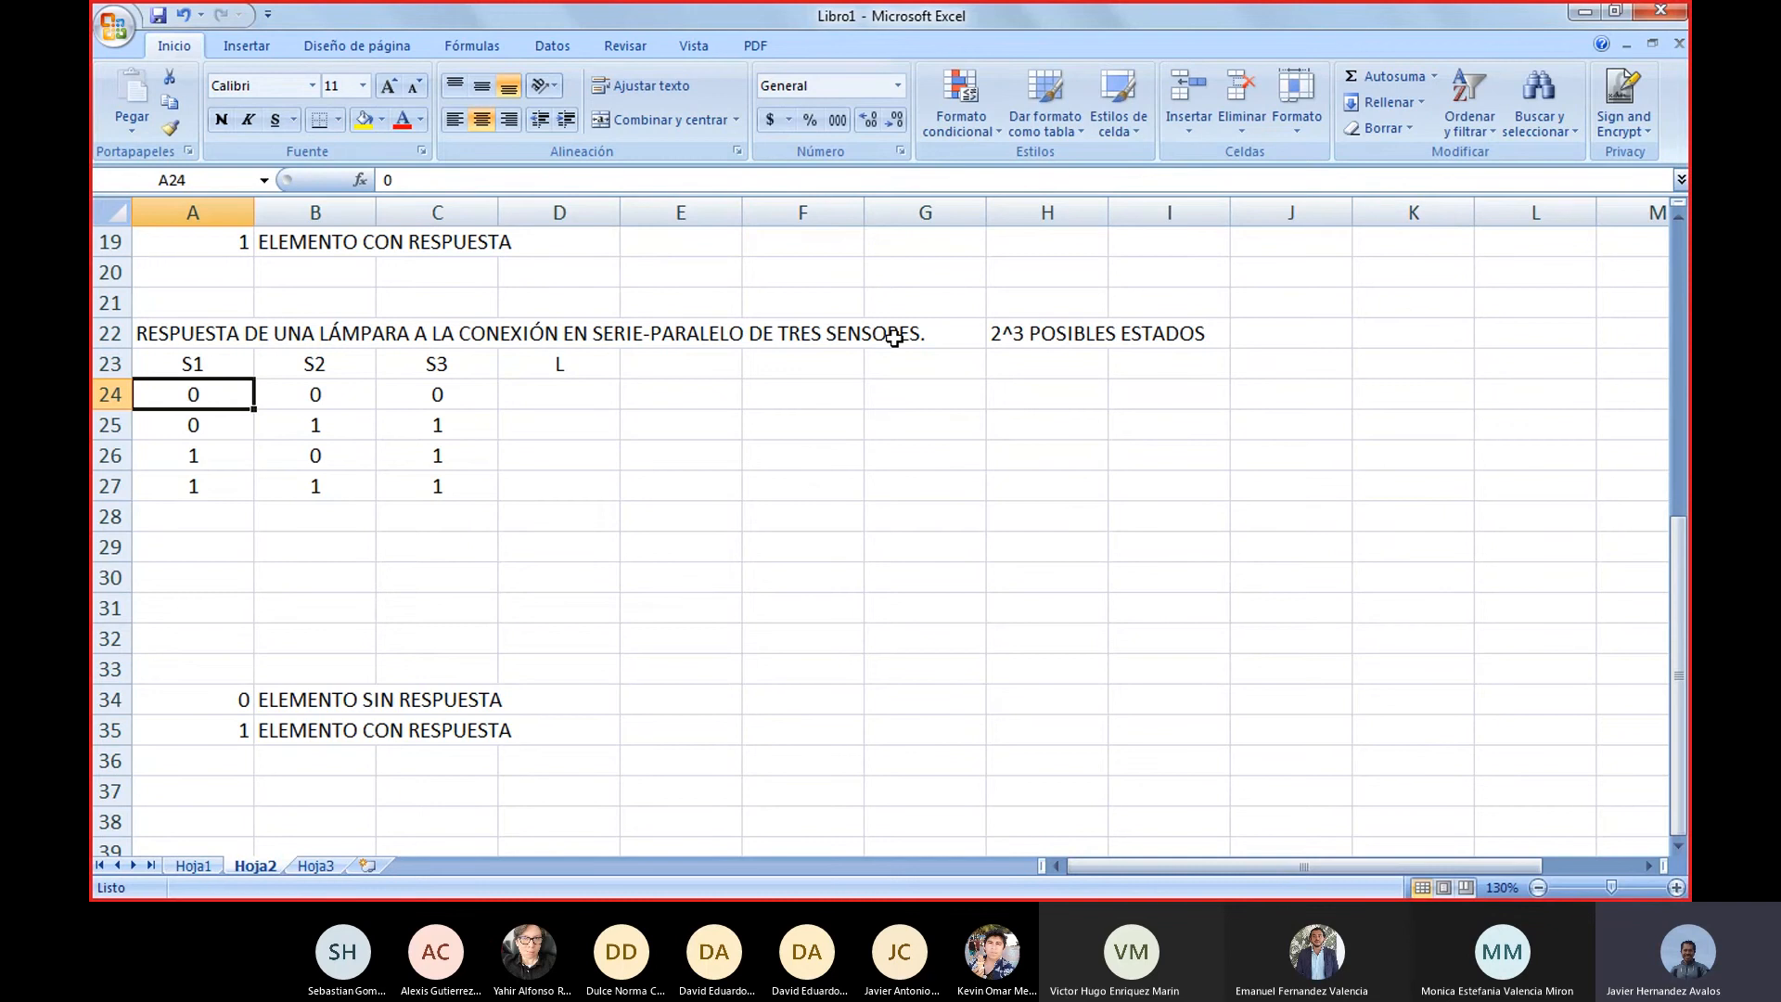
pyautogui.hotkey('shift', 'Right')
pyautogui.hotkey('shift', 'Right')
pyautogui.hotkey('shift', 'Down')
pyautogui.hotkey('shift', 'Down')
pyautogui.hotkey('shift', 'Down')
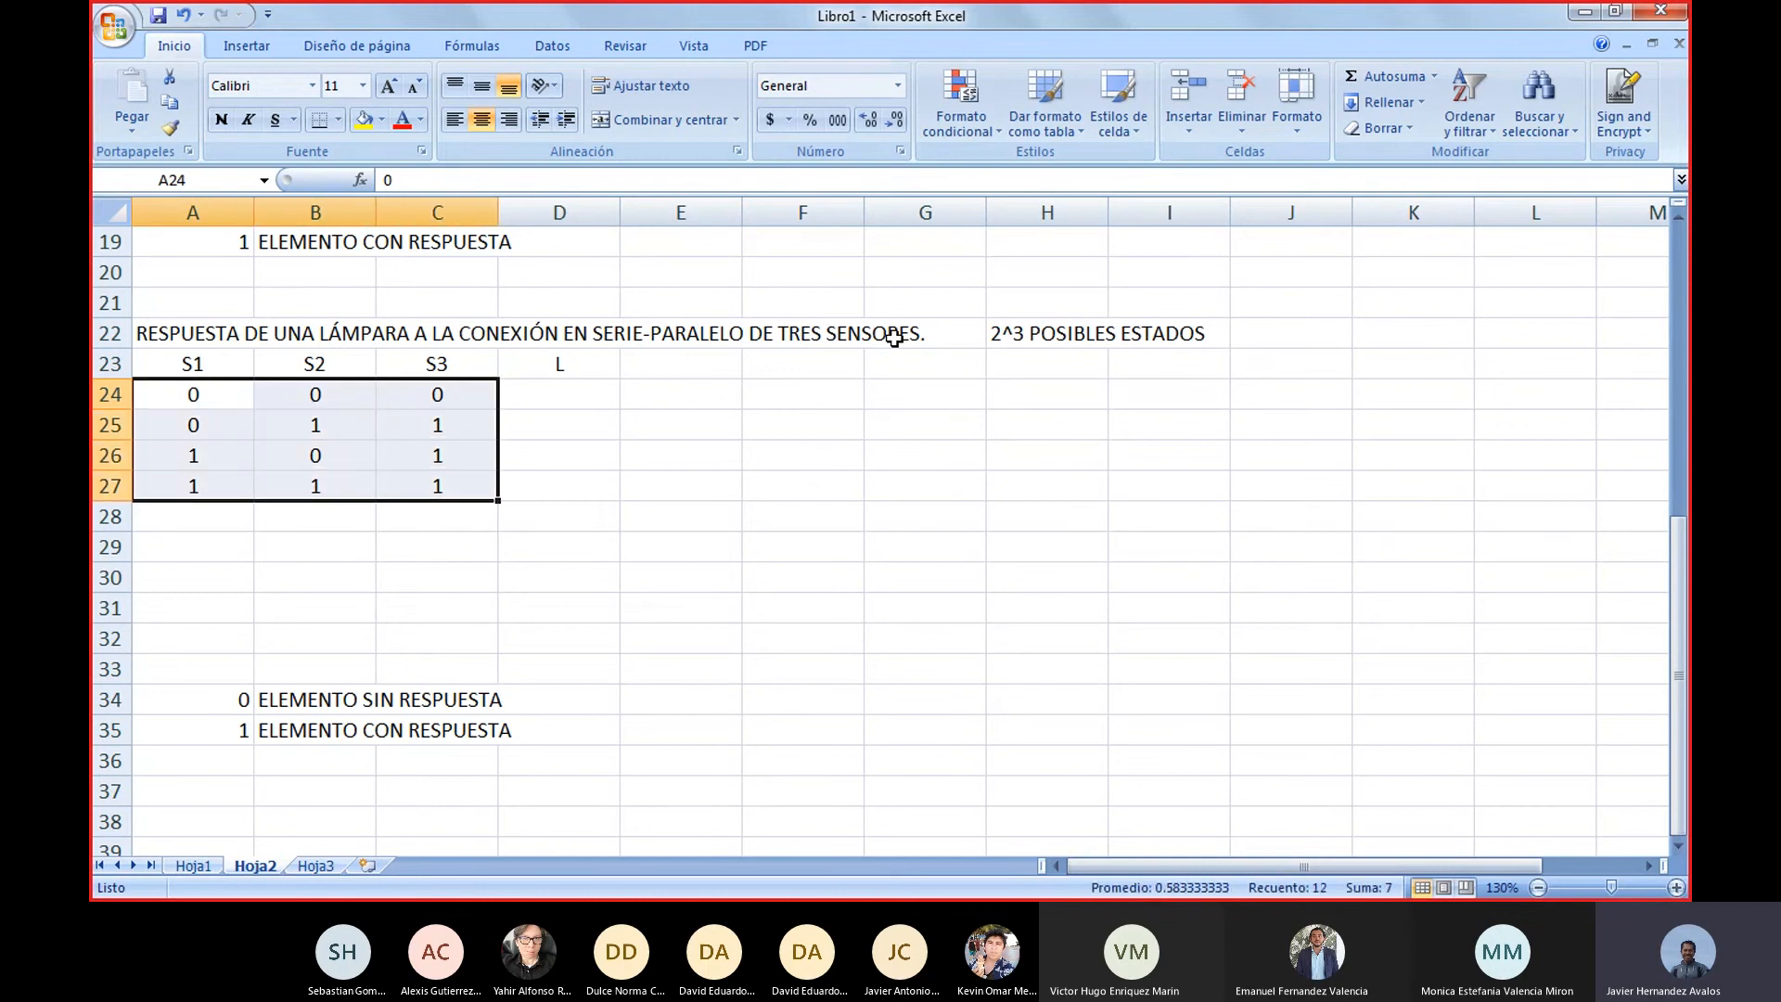
pyautogui.press('Delete')
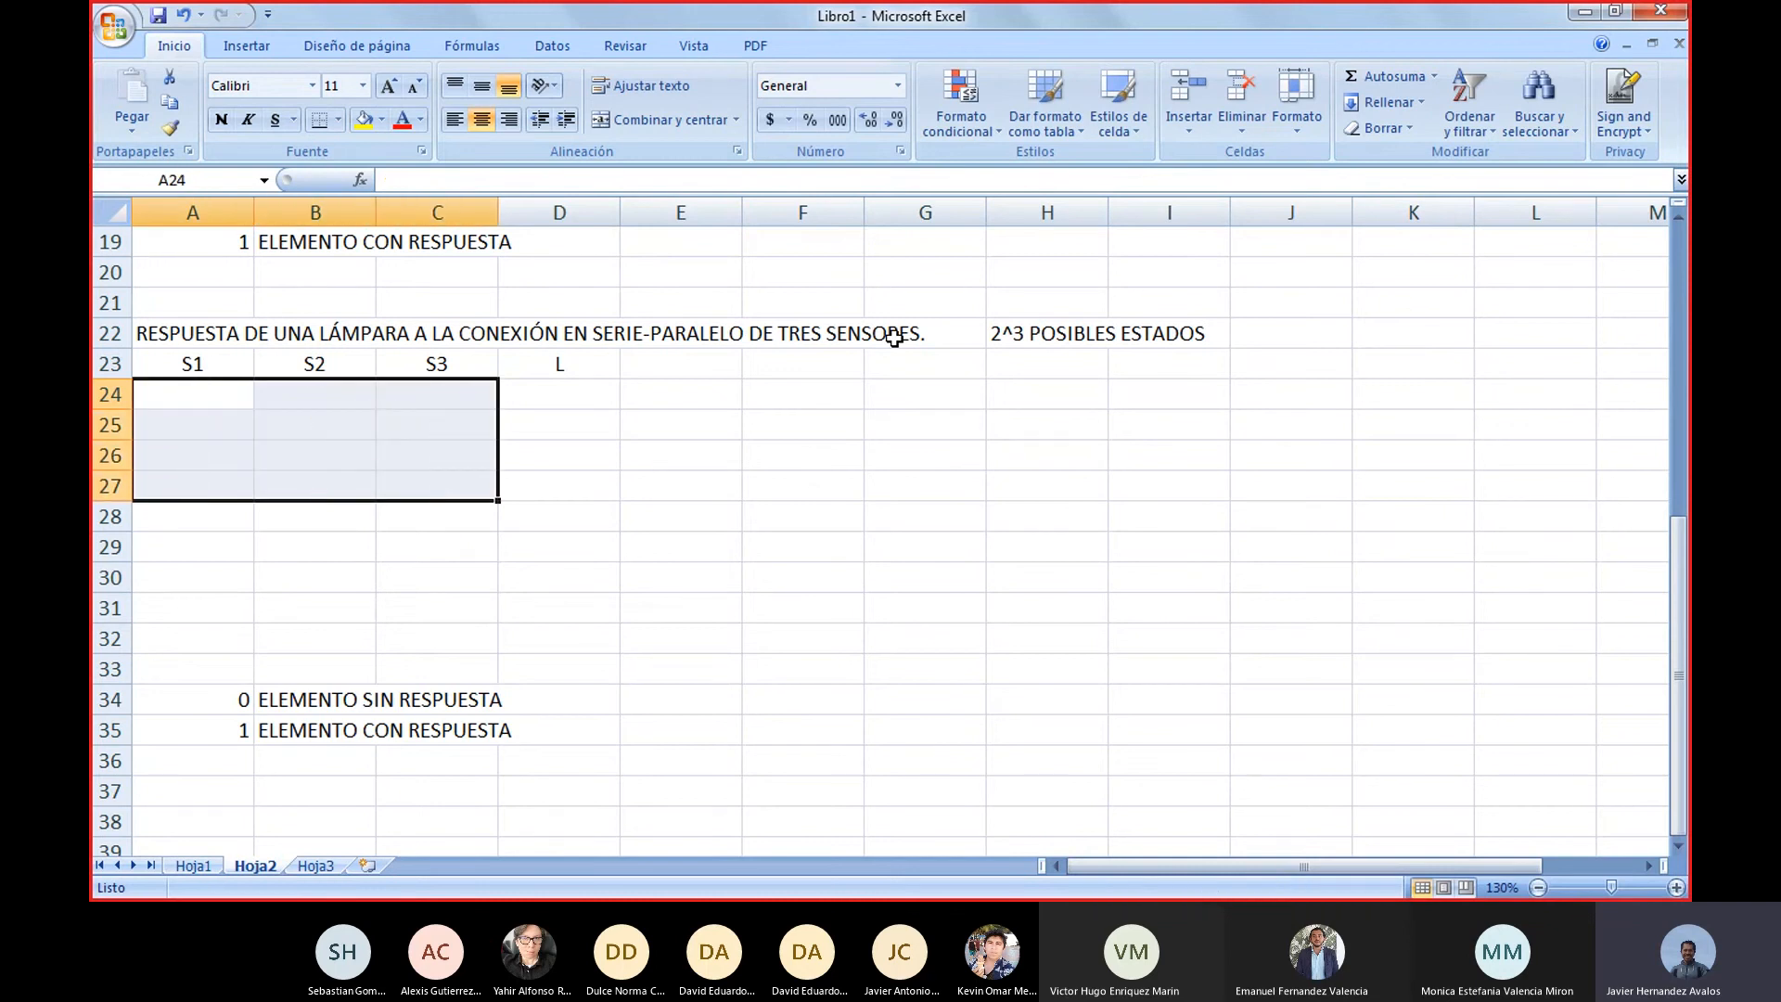
pyautogui.press('Up')
pyautogui.press('Up')
pyautogui.press('Right')
pyautogui.press('Right')
pyautogui.press('Right')
pyautogui.press('Right')
pyautogui.press('Right')
pyautogui.press('Right')
pyautogui.press('Right')
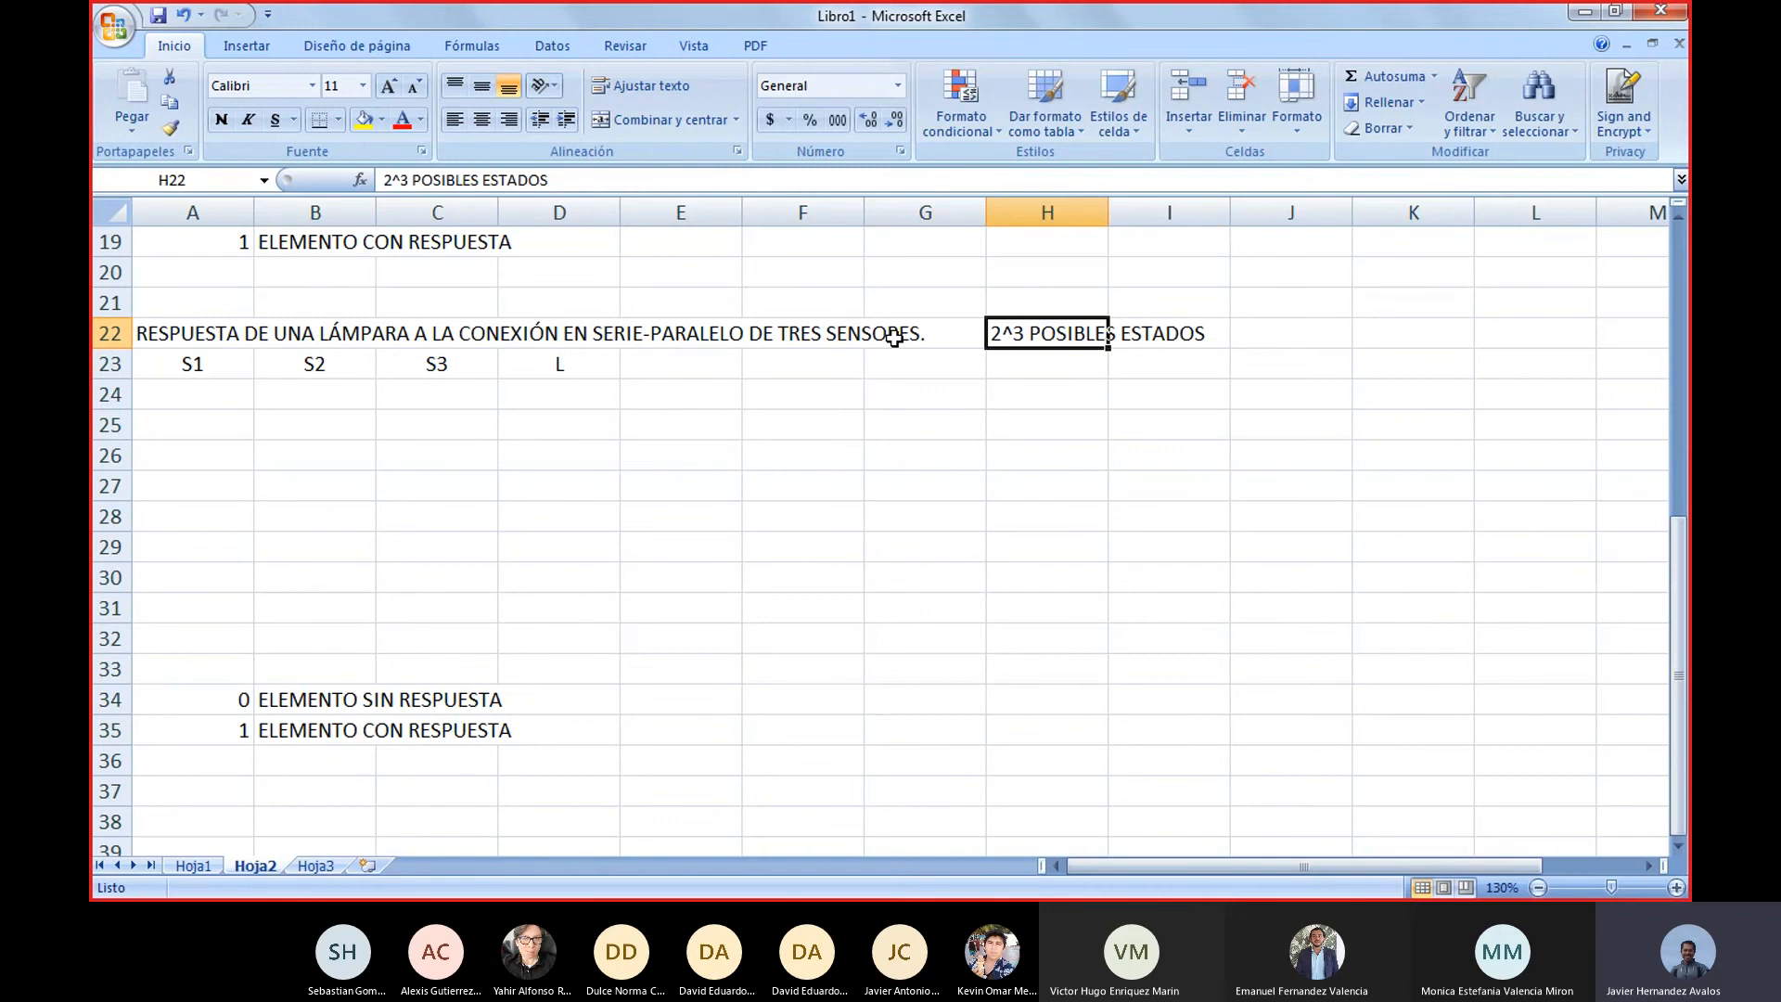
pyautogui.press('Left')
pyautogui.press('Left')
pyautogui.press('Left')
pyautogui.press('Left')
pyautogui.press('Left')
pyautogui.press('Left')
pyautogui.press('Left')
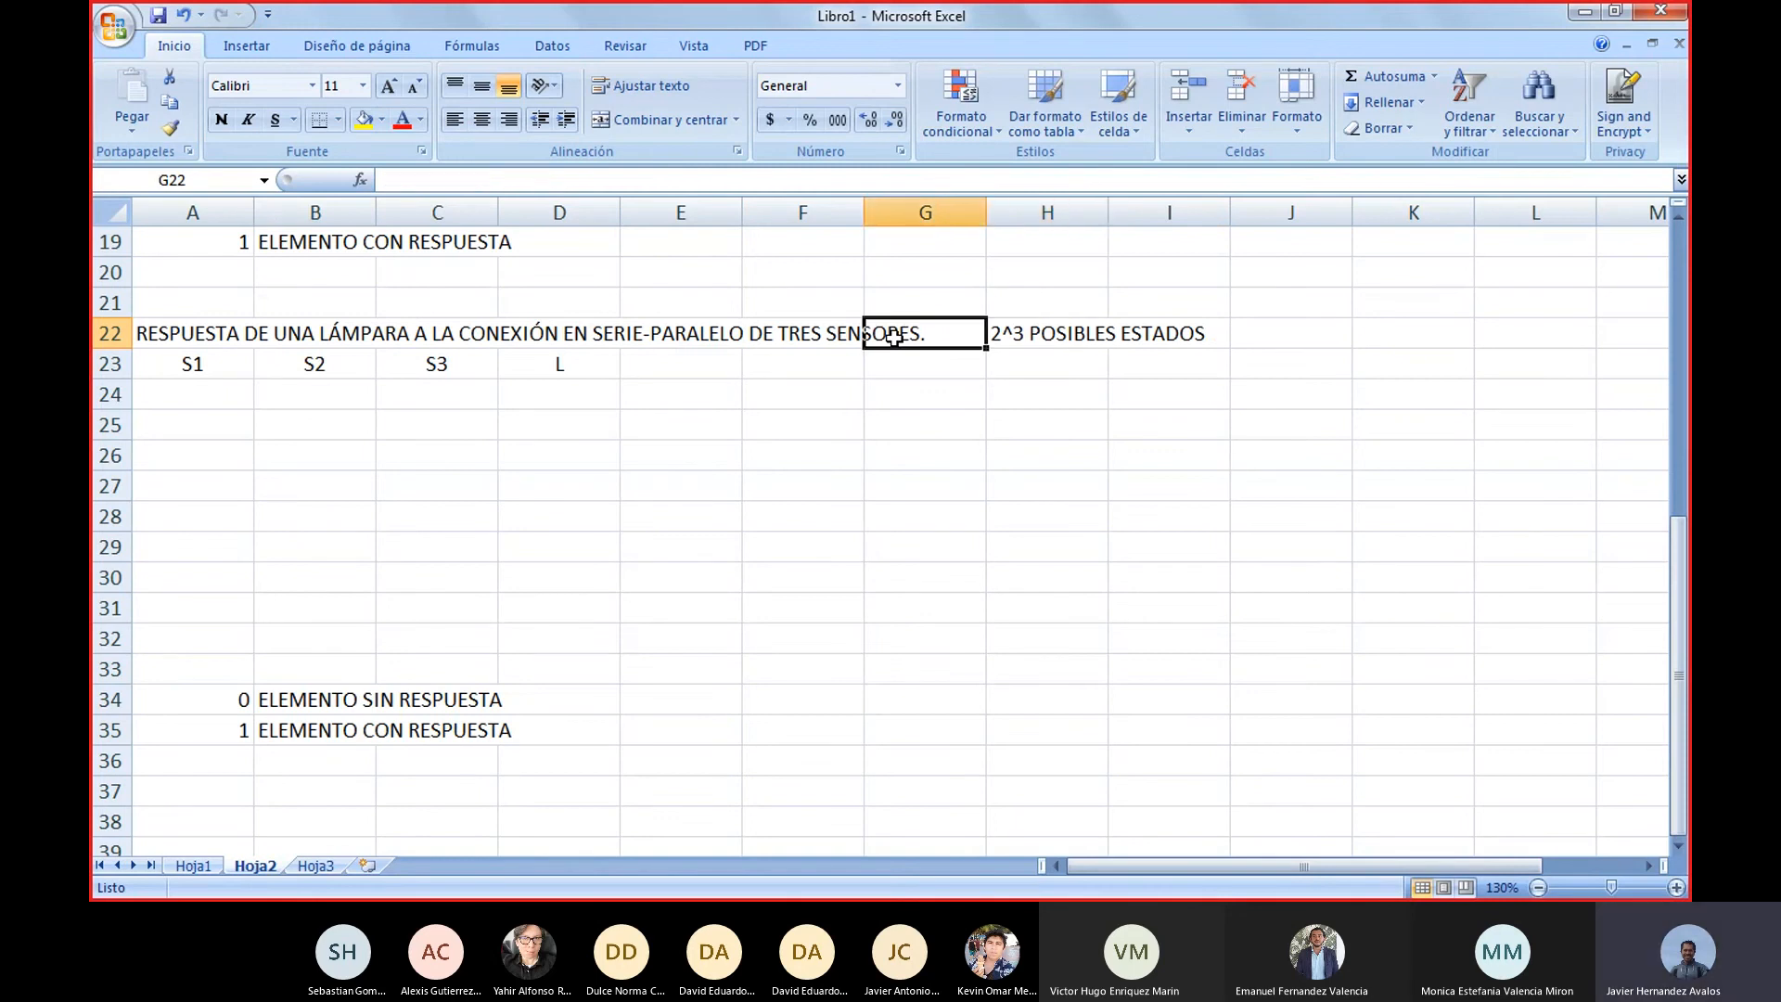
# Apply outside borders to the eight-row sensor block A24:C31
pyautogui.press('Down')
pyautogui.press('Down')
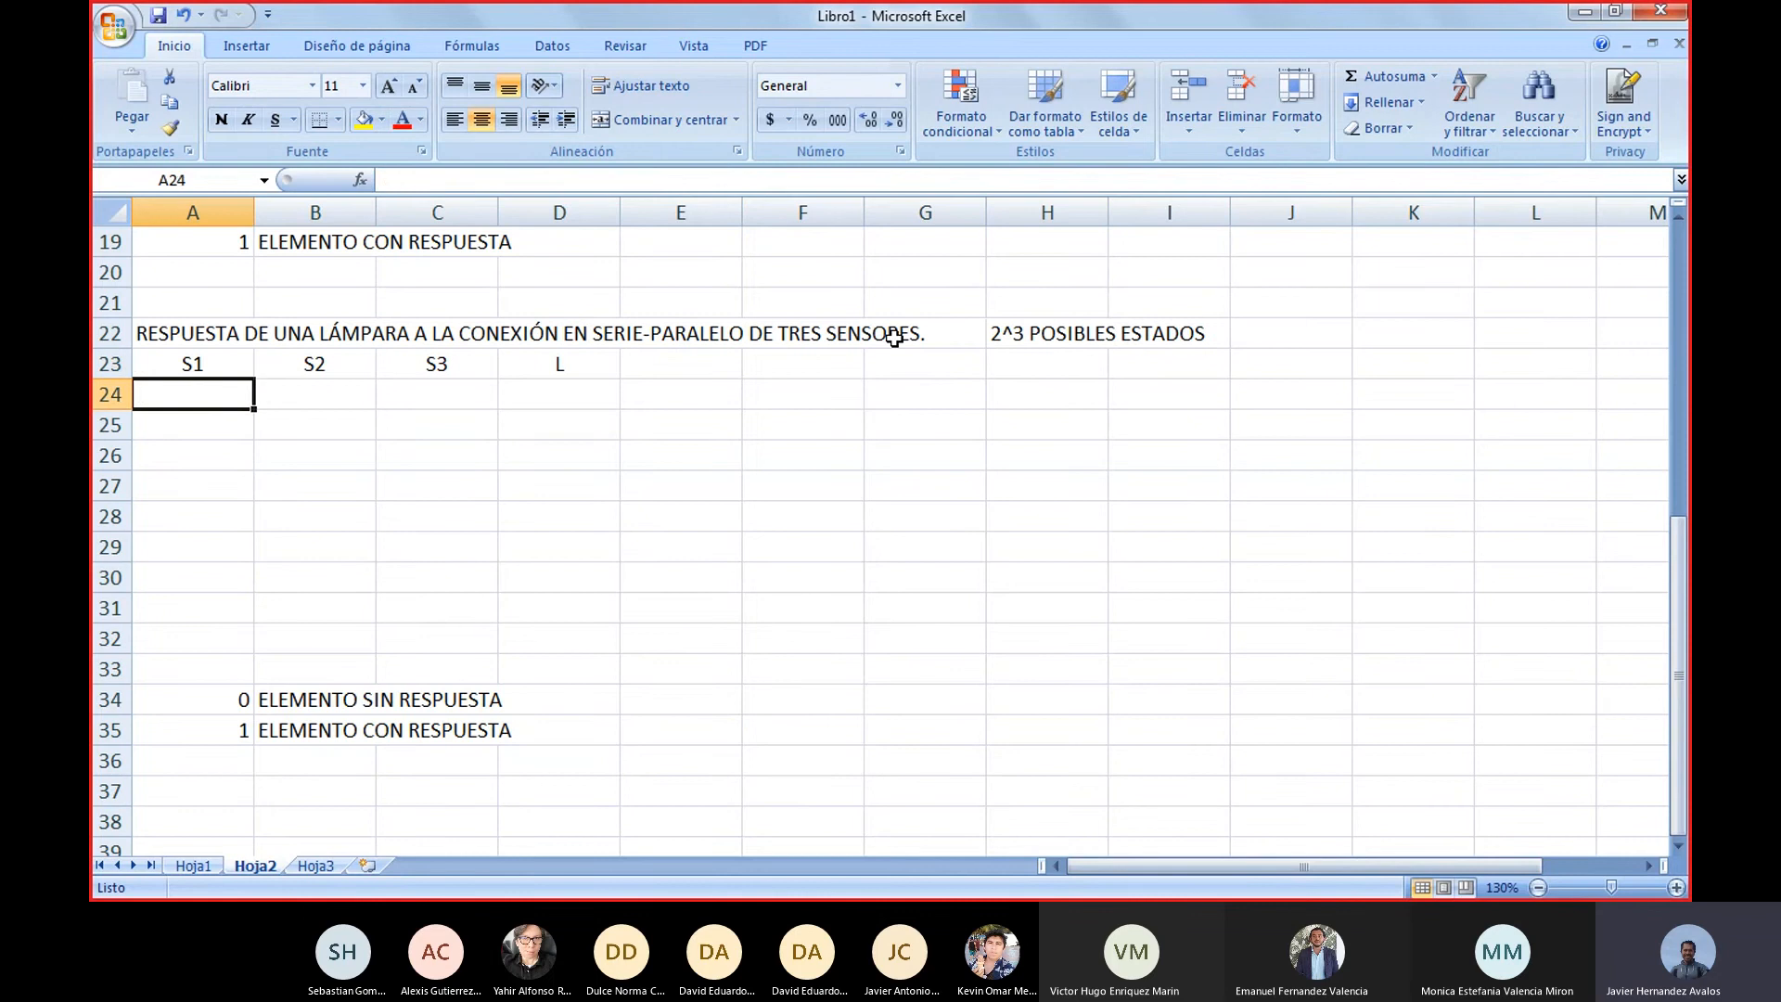
pyautogui.hotkey('shift', 'Right')
pyautogui.hotkey('shift', 'Right')
pyautogui.hotkey('shift', 'Down')
pyautogui.hotkey('shift', 'Down')
pyautogui.hotkey('shift', 'Down')
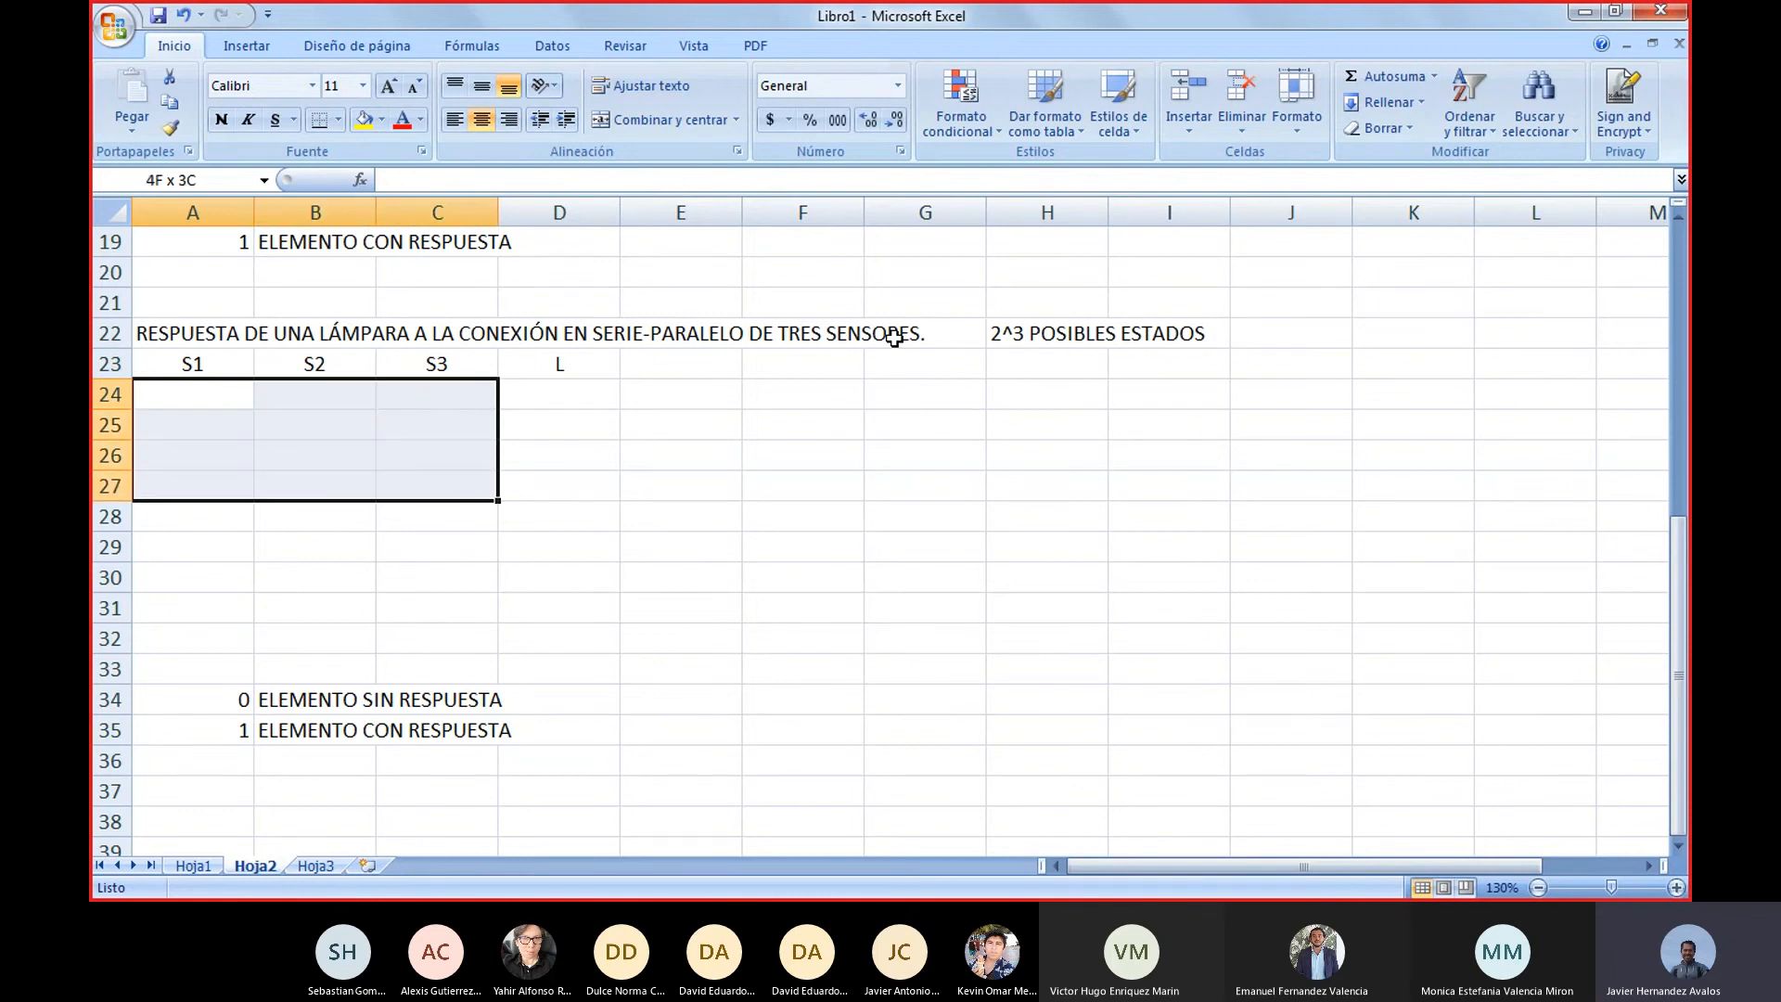
pyautogui.hotkey('shift', 'Down')
pyautogui.hotkey('shift', 'Down')
pyautogui.hotkey('shift', 'Down')
pyautogui.hotkey('shift', 'Down')
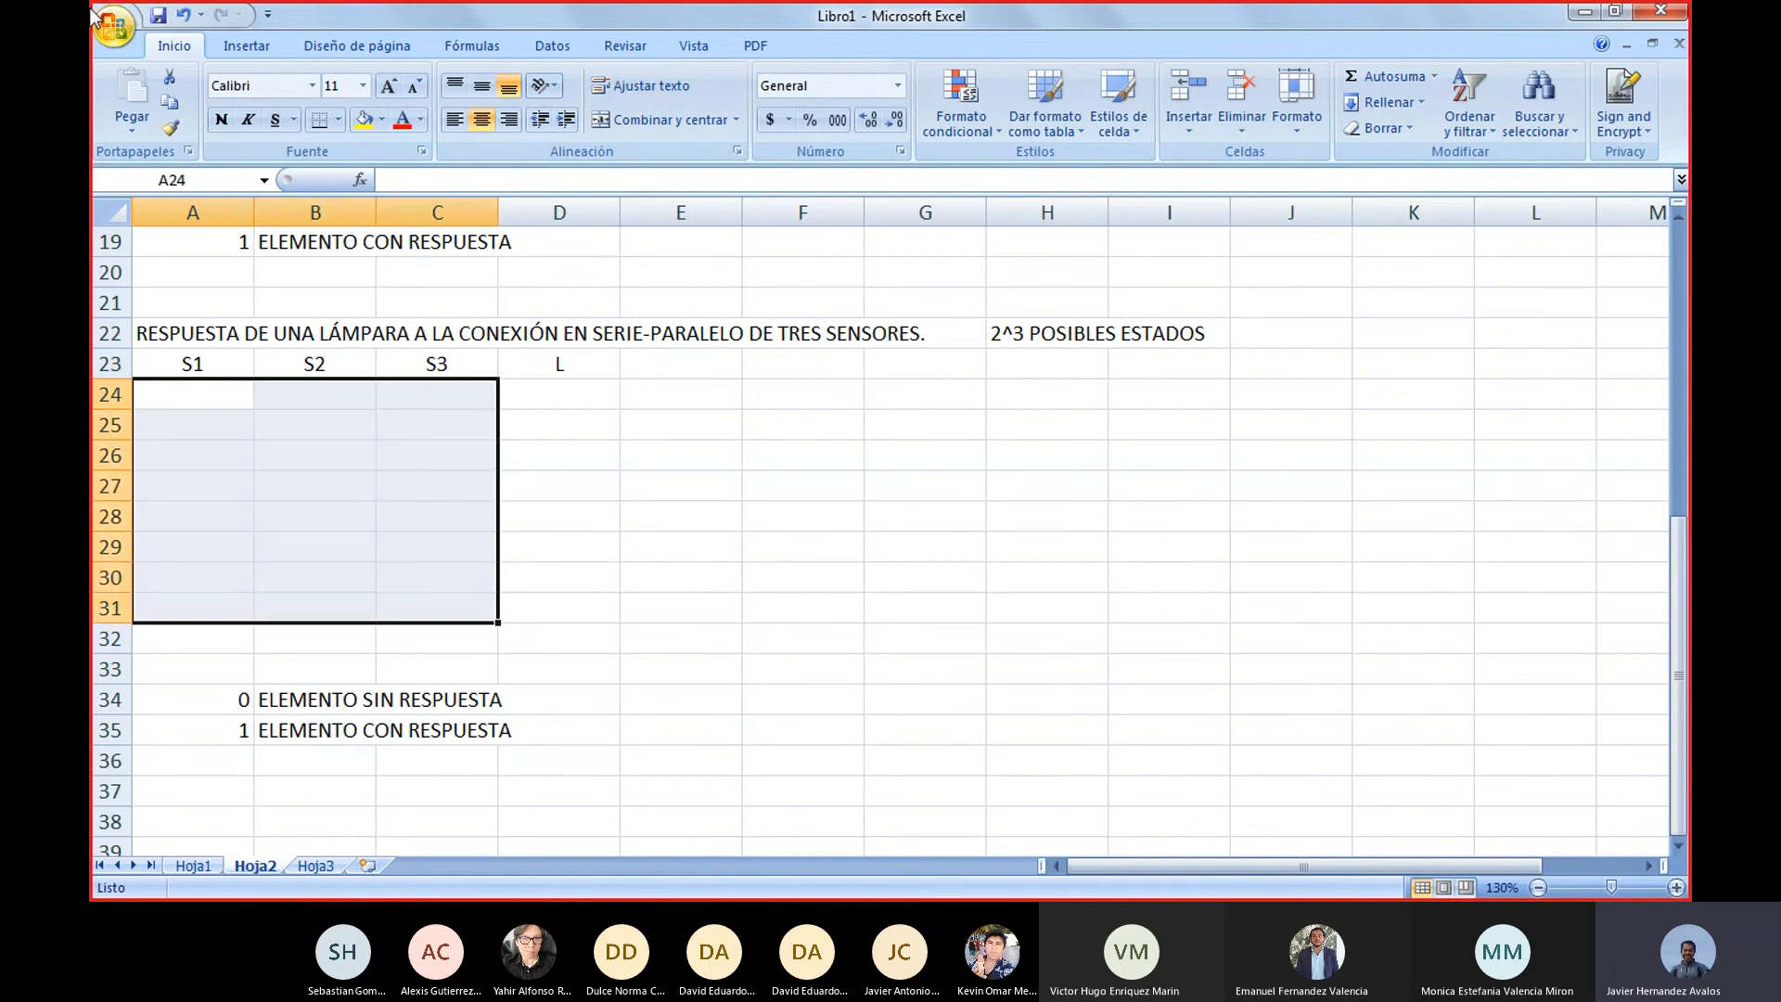
pyautogui.click(338, 119)
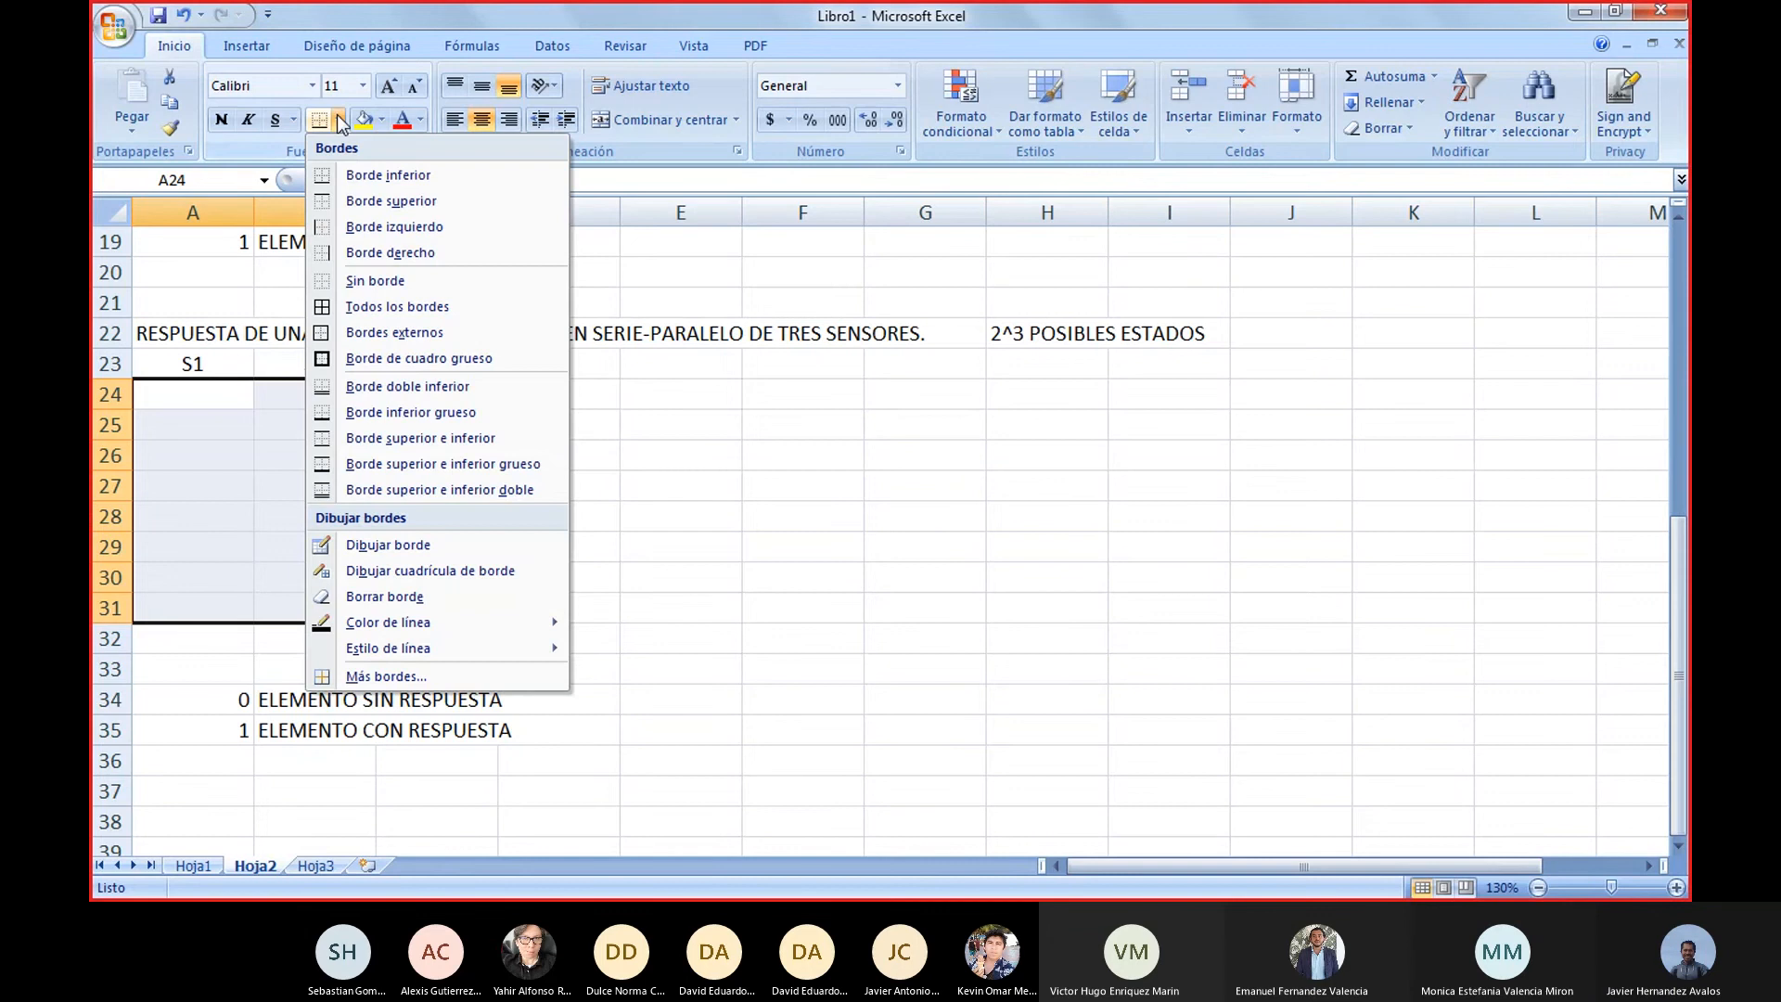
pyautogui.click(355, 336)
pyautogui.click(684, 579)
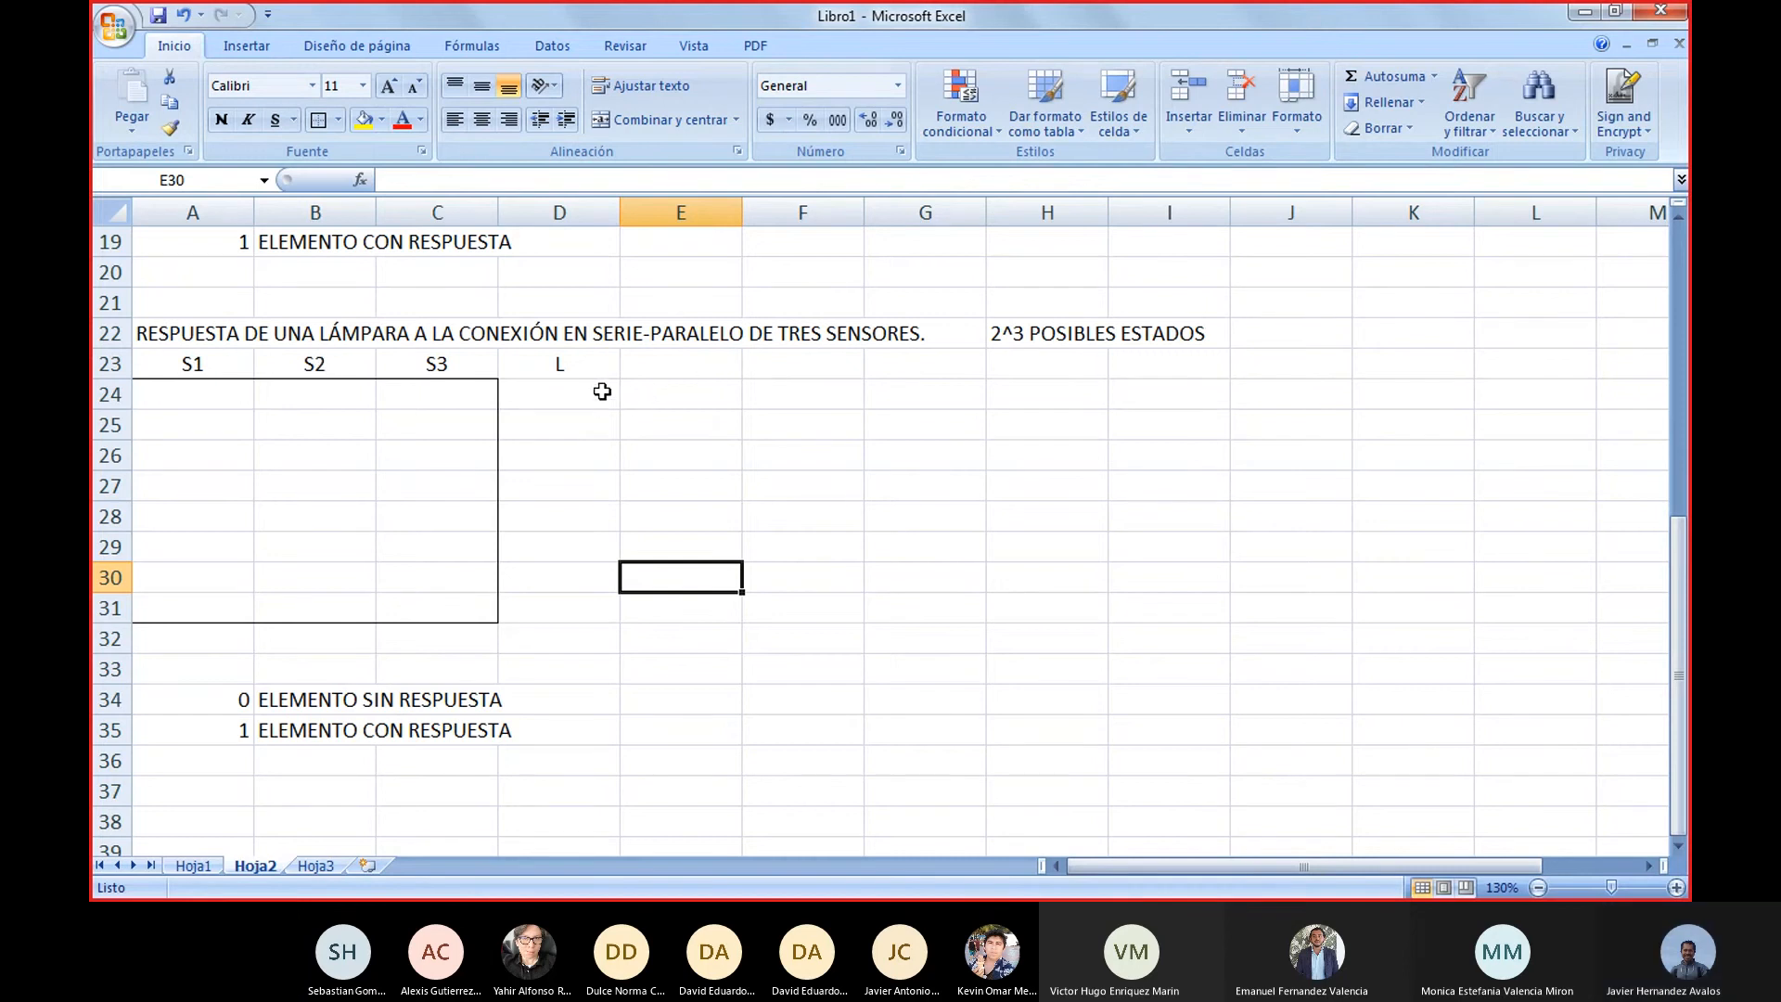
# Apply outside borders to the lamp column cells D24:D31
pyautogui.moveTo(600, 391); pyautogui.dragTo(604, 608)
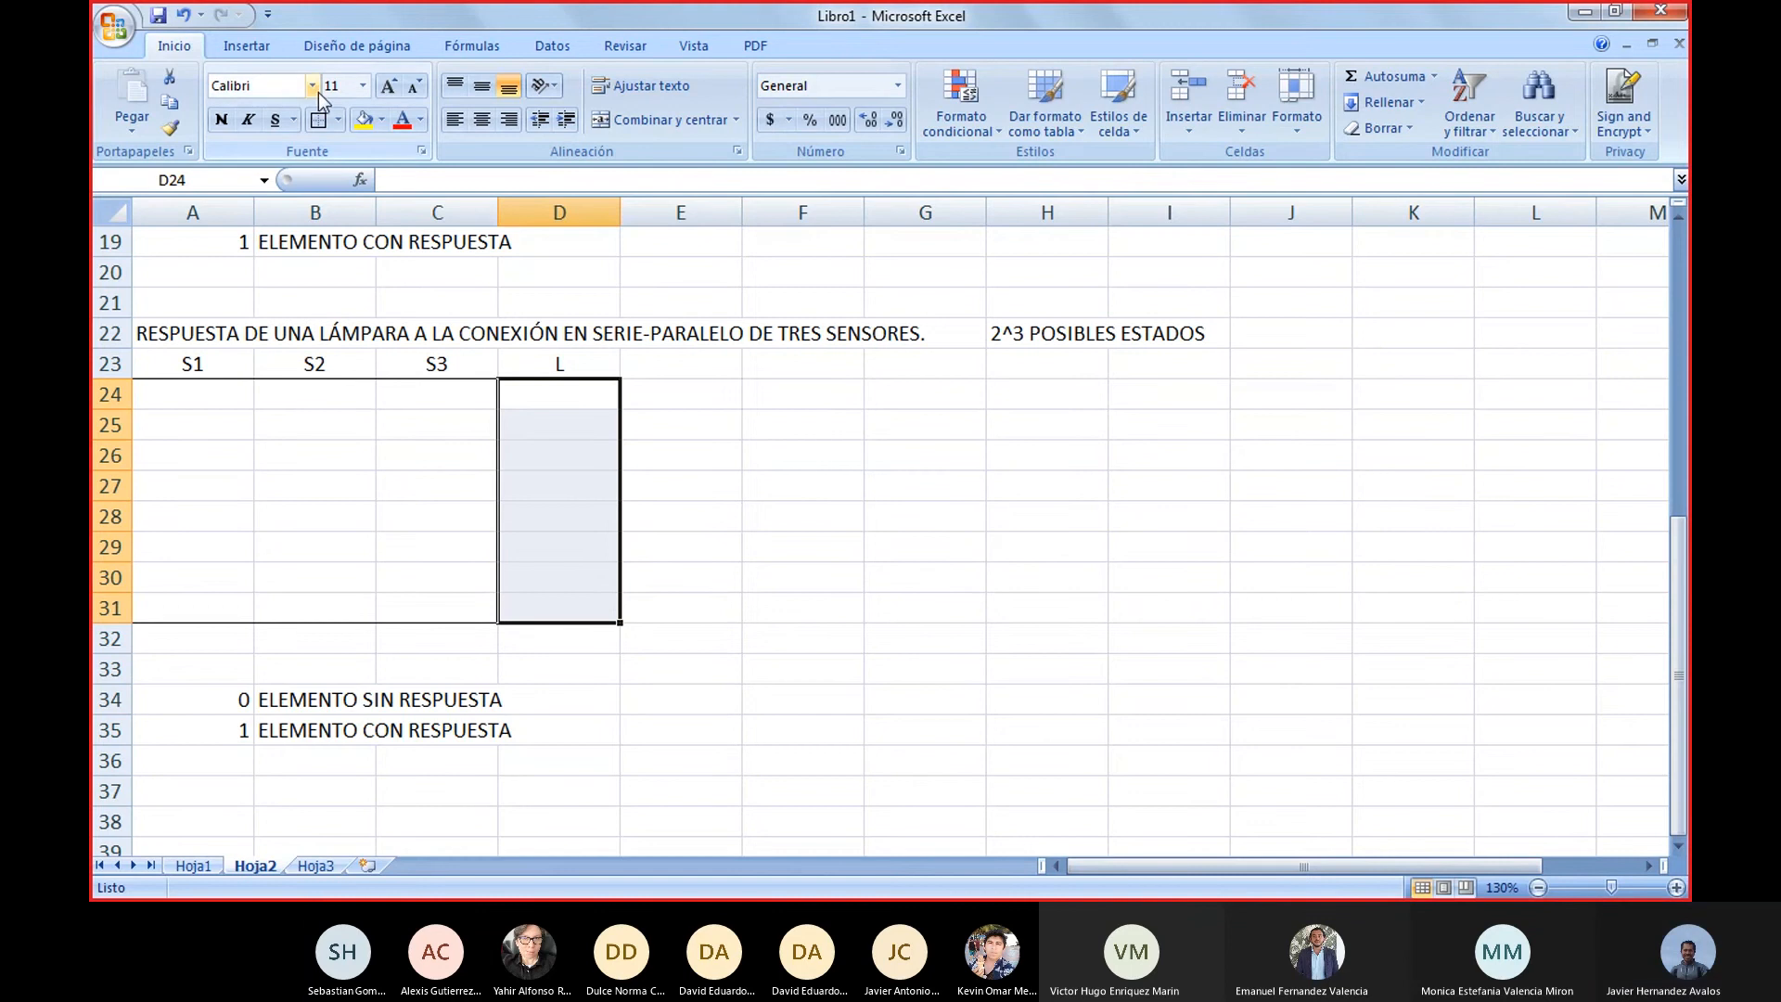
pyautogui.click(792, 482)
pyautogui.moveTo(573, 396); pyautogui.dragTo(569, 617)
pyautogui.click(318, 119)
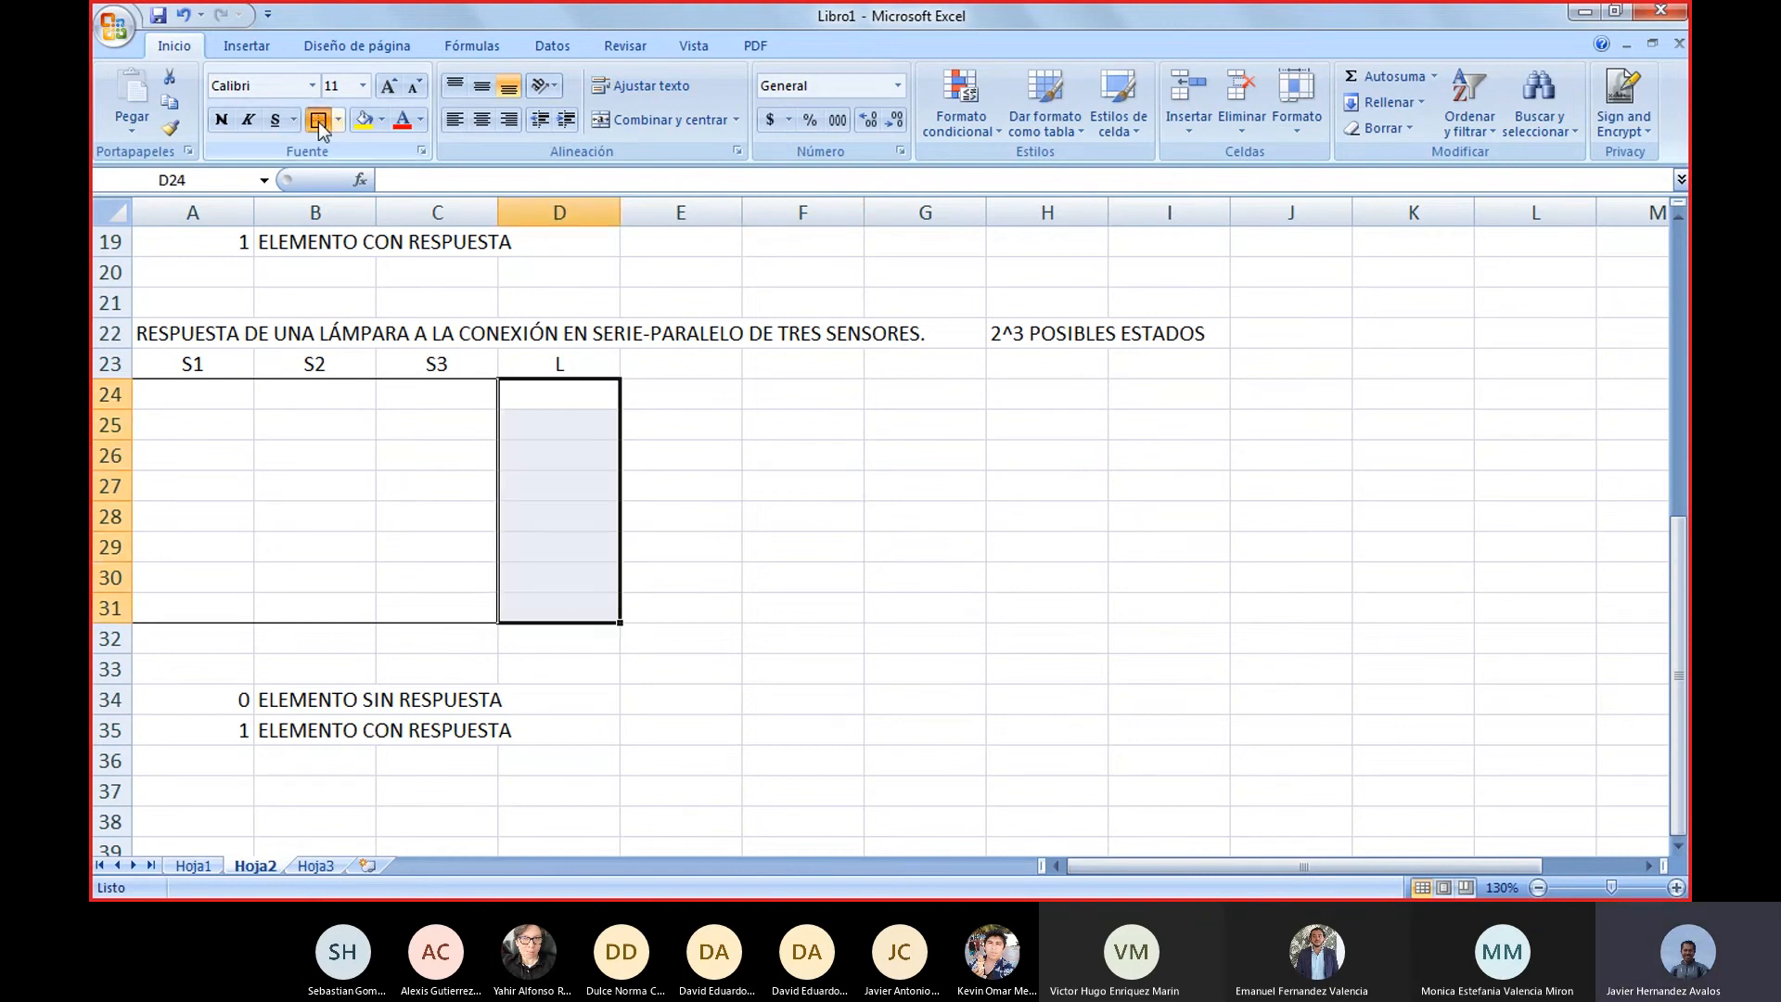
pyautogui.click(833, 451)
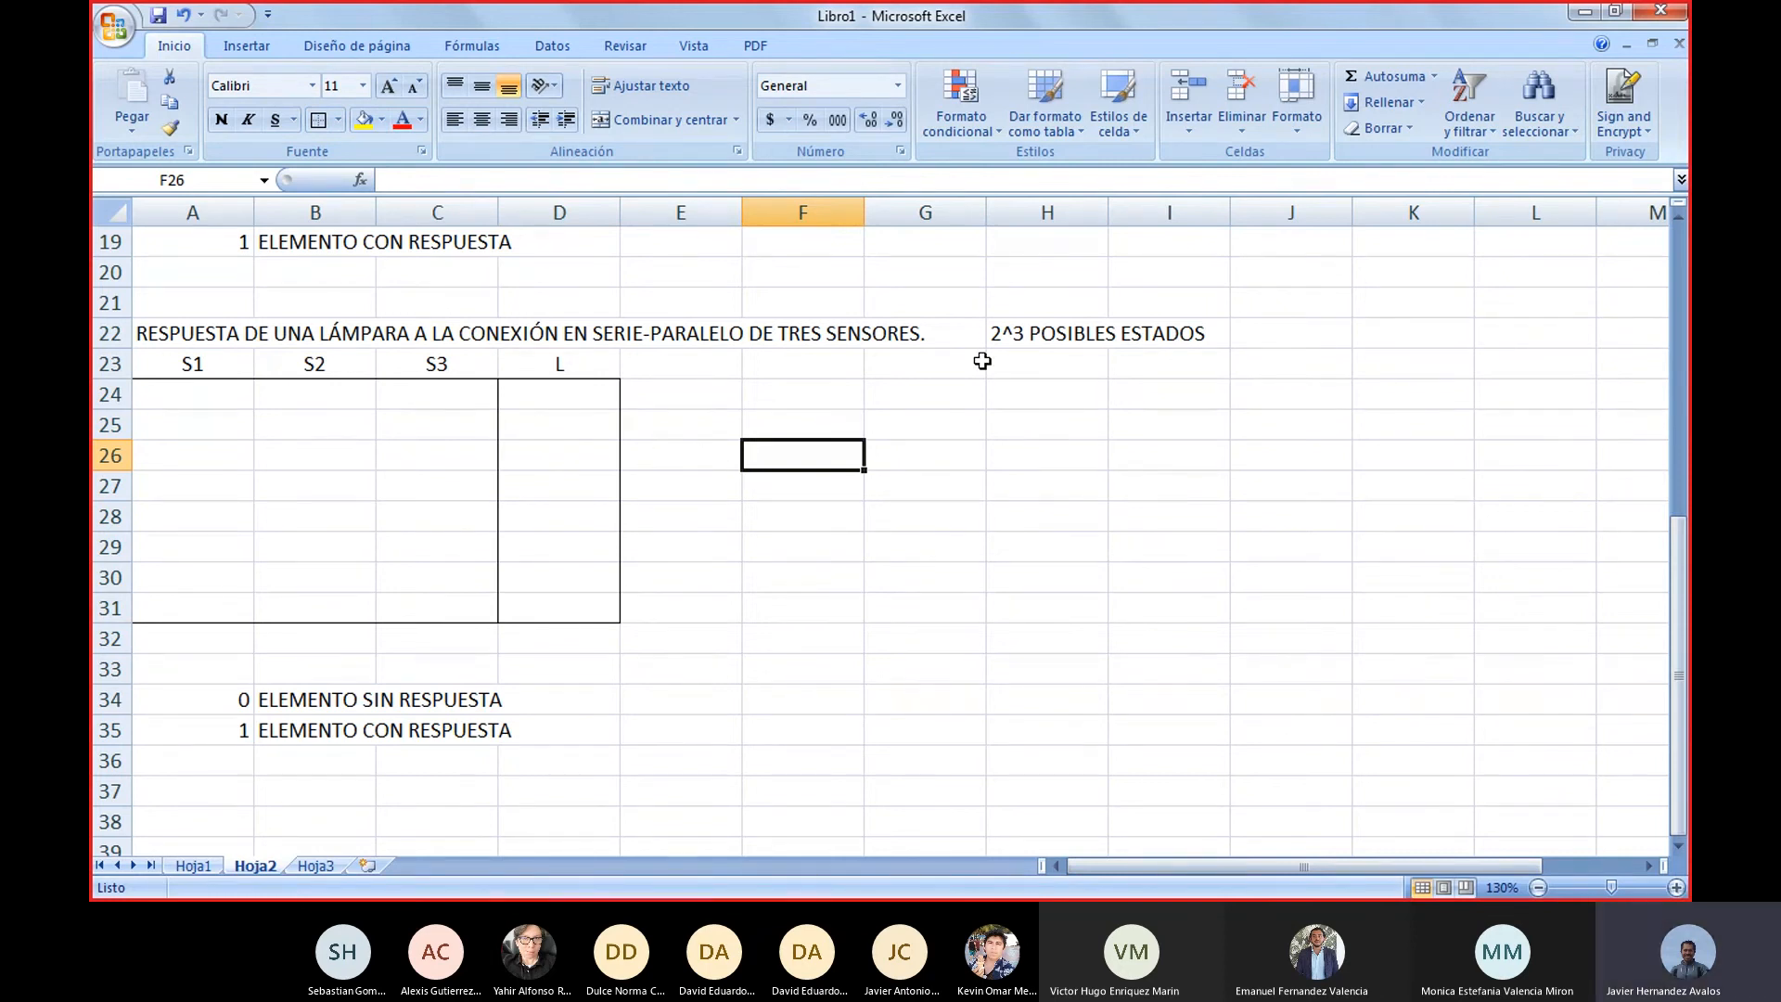
# Enter the headings PARALELO in G24 and SERIE in H24
pyautogui.click(942, 401)
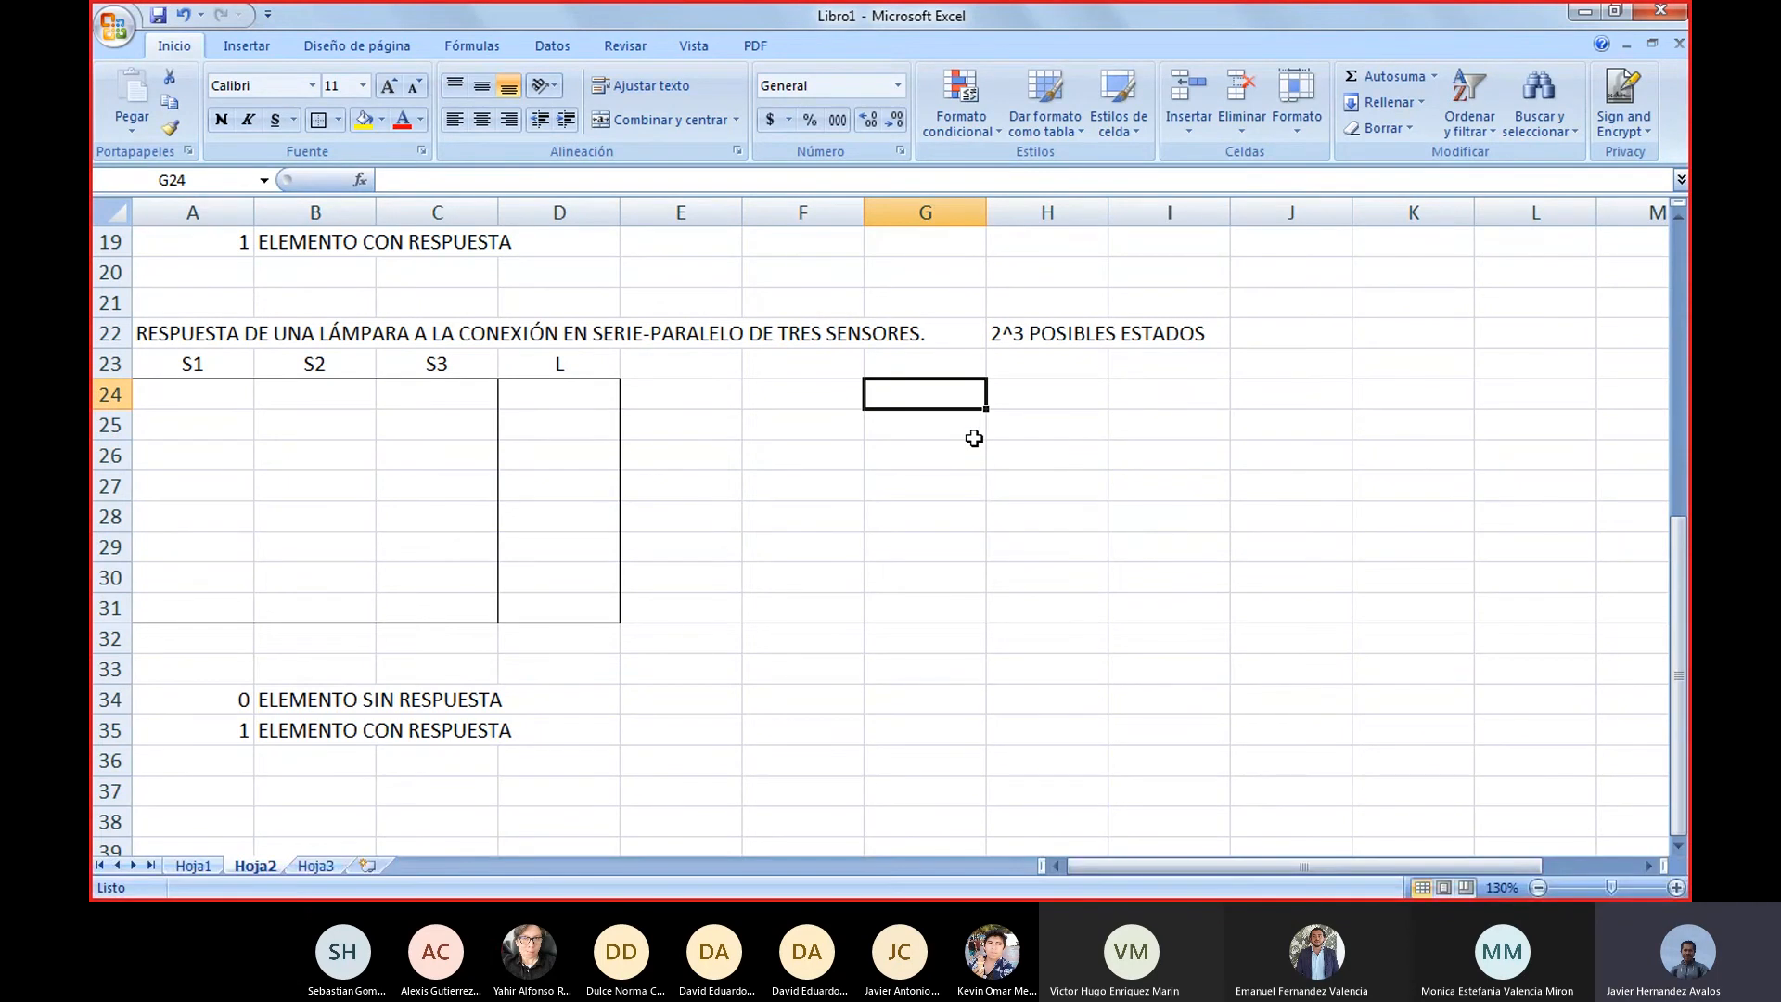
pyautogui.write('PARA')
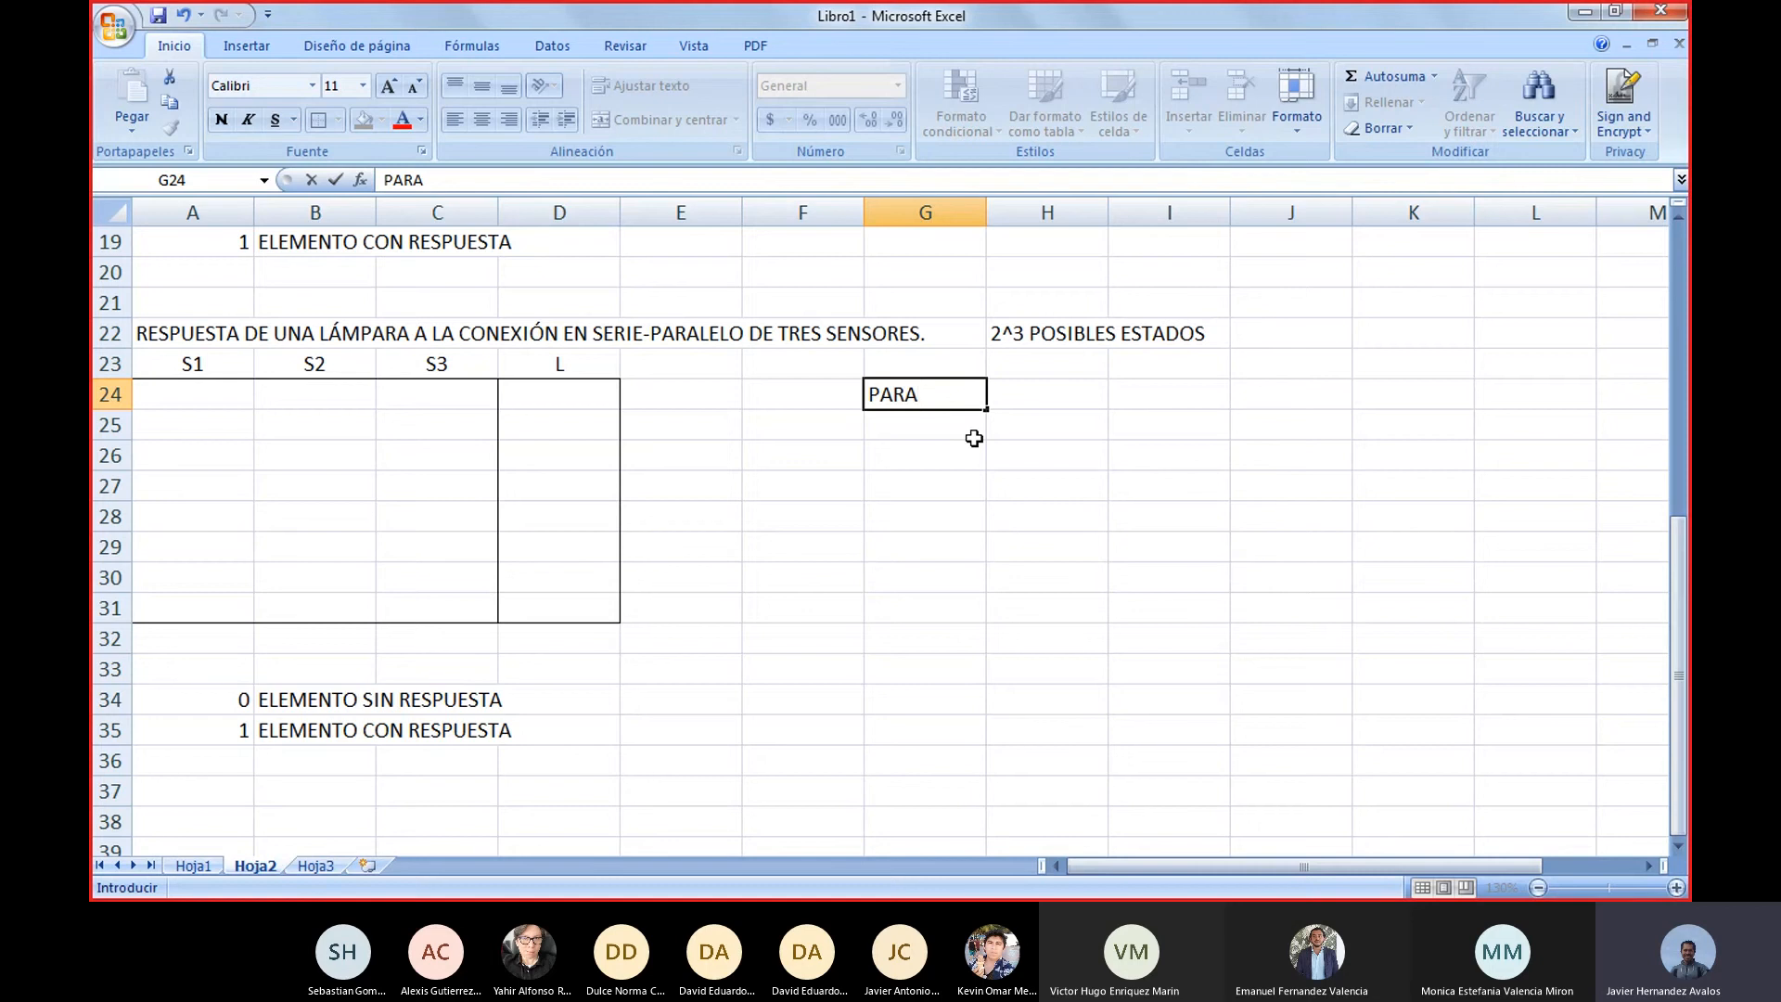
pyautogui.write('LELO')
pyautogui.press('Tab')
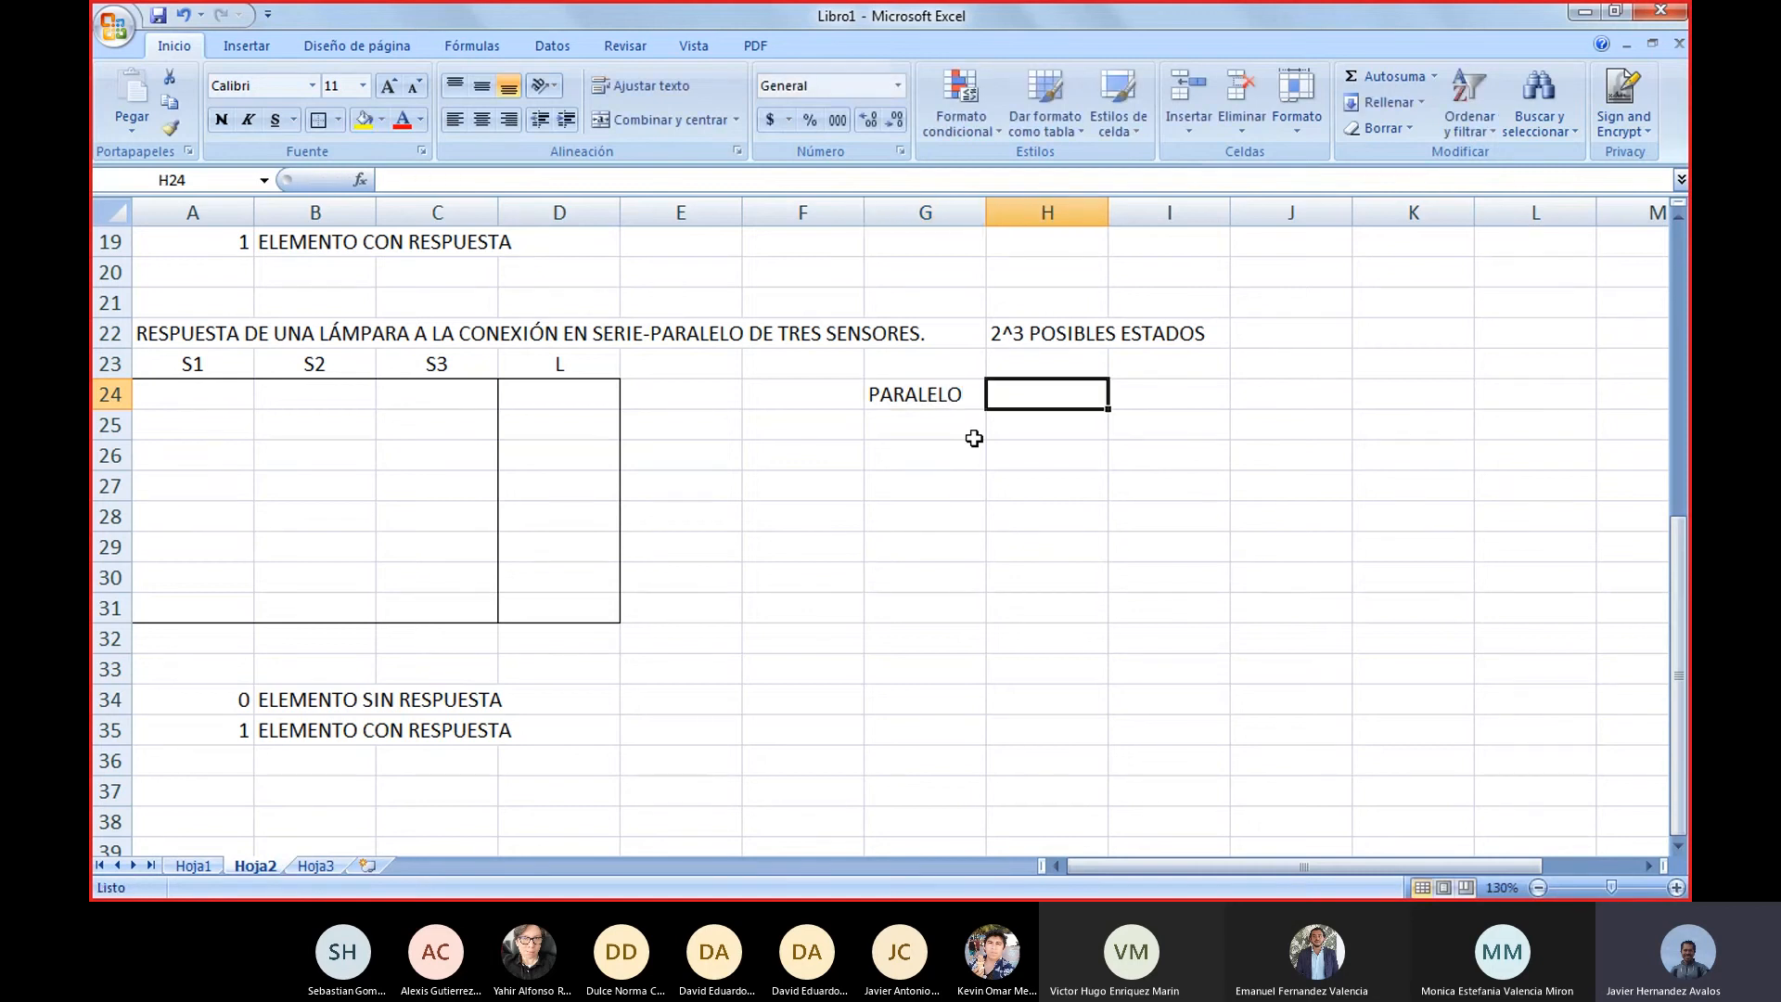
pyautogui.write('SERIE')
pyautogui.press('Return')
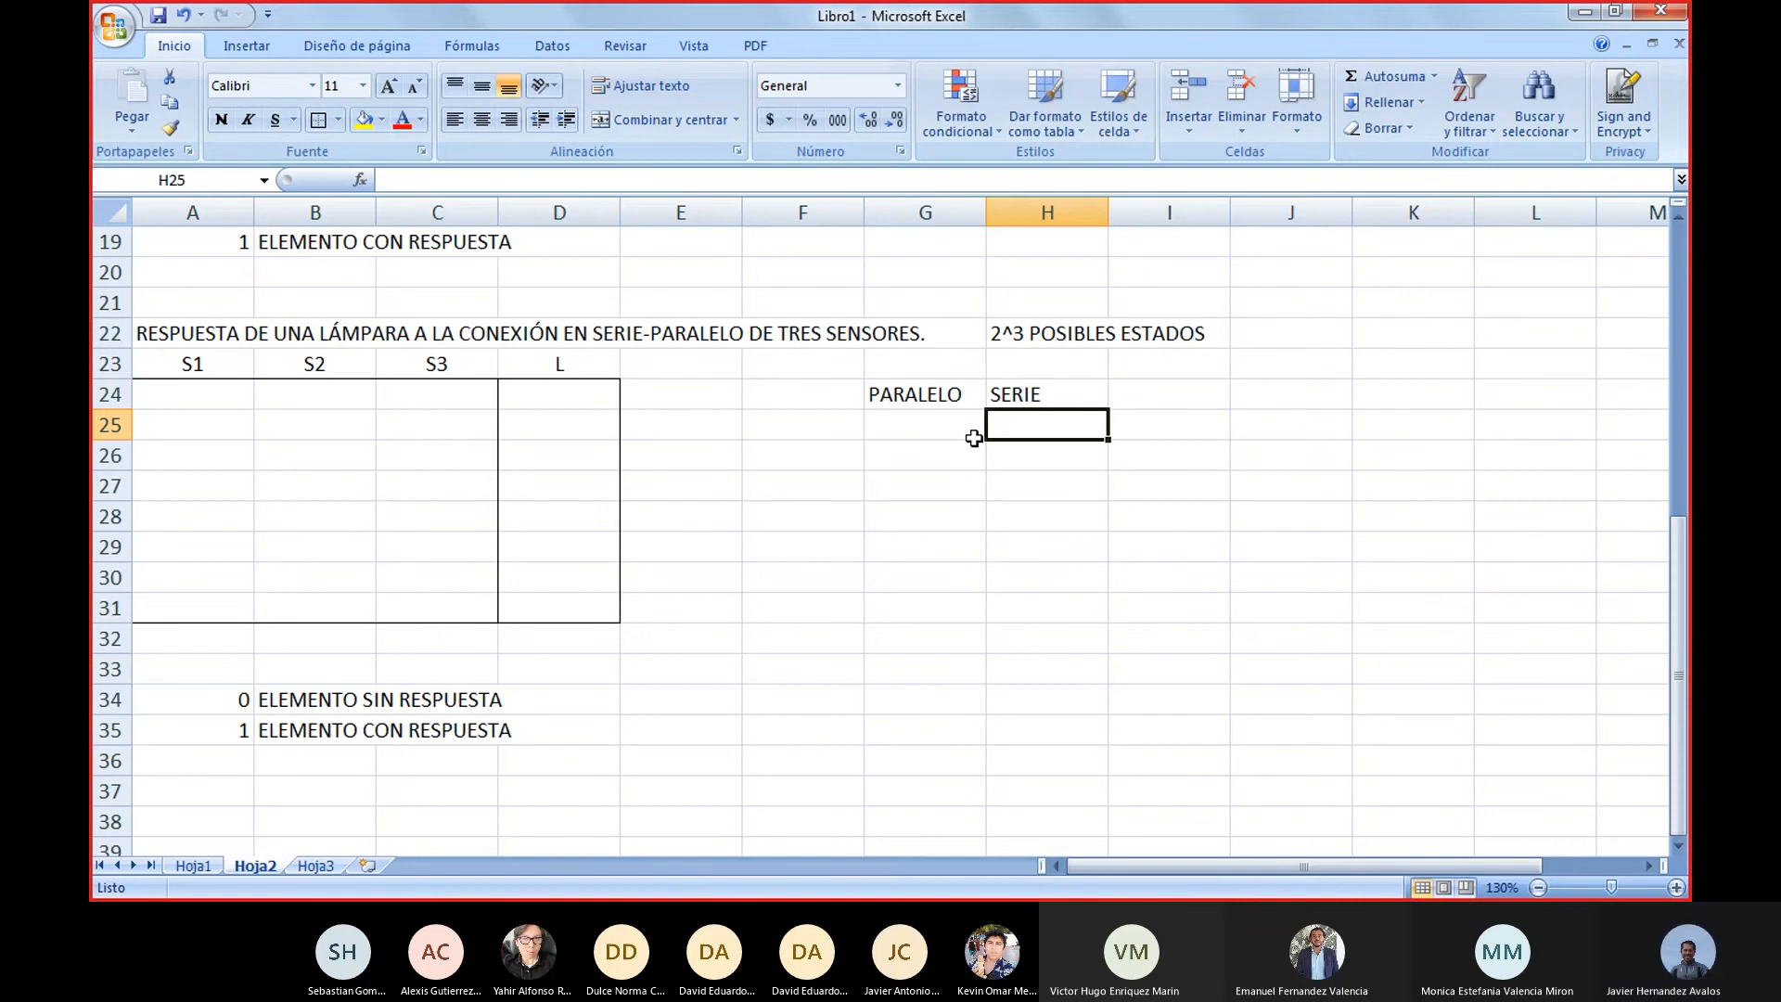
# Enter the combination 3C3 in G25 under the PARALELO heading
pyautogui.press('Left')
pyautogui.press('Left')
pyautogui.press('Left')
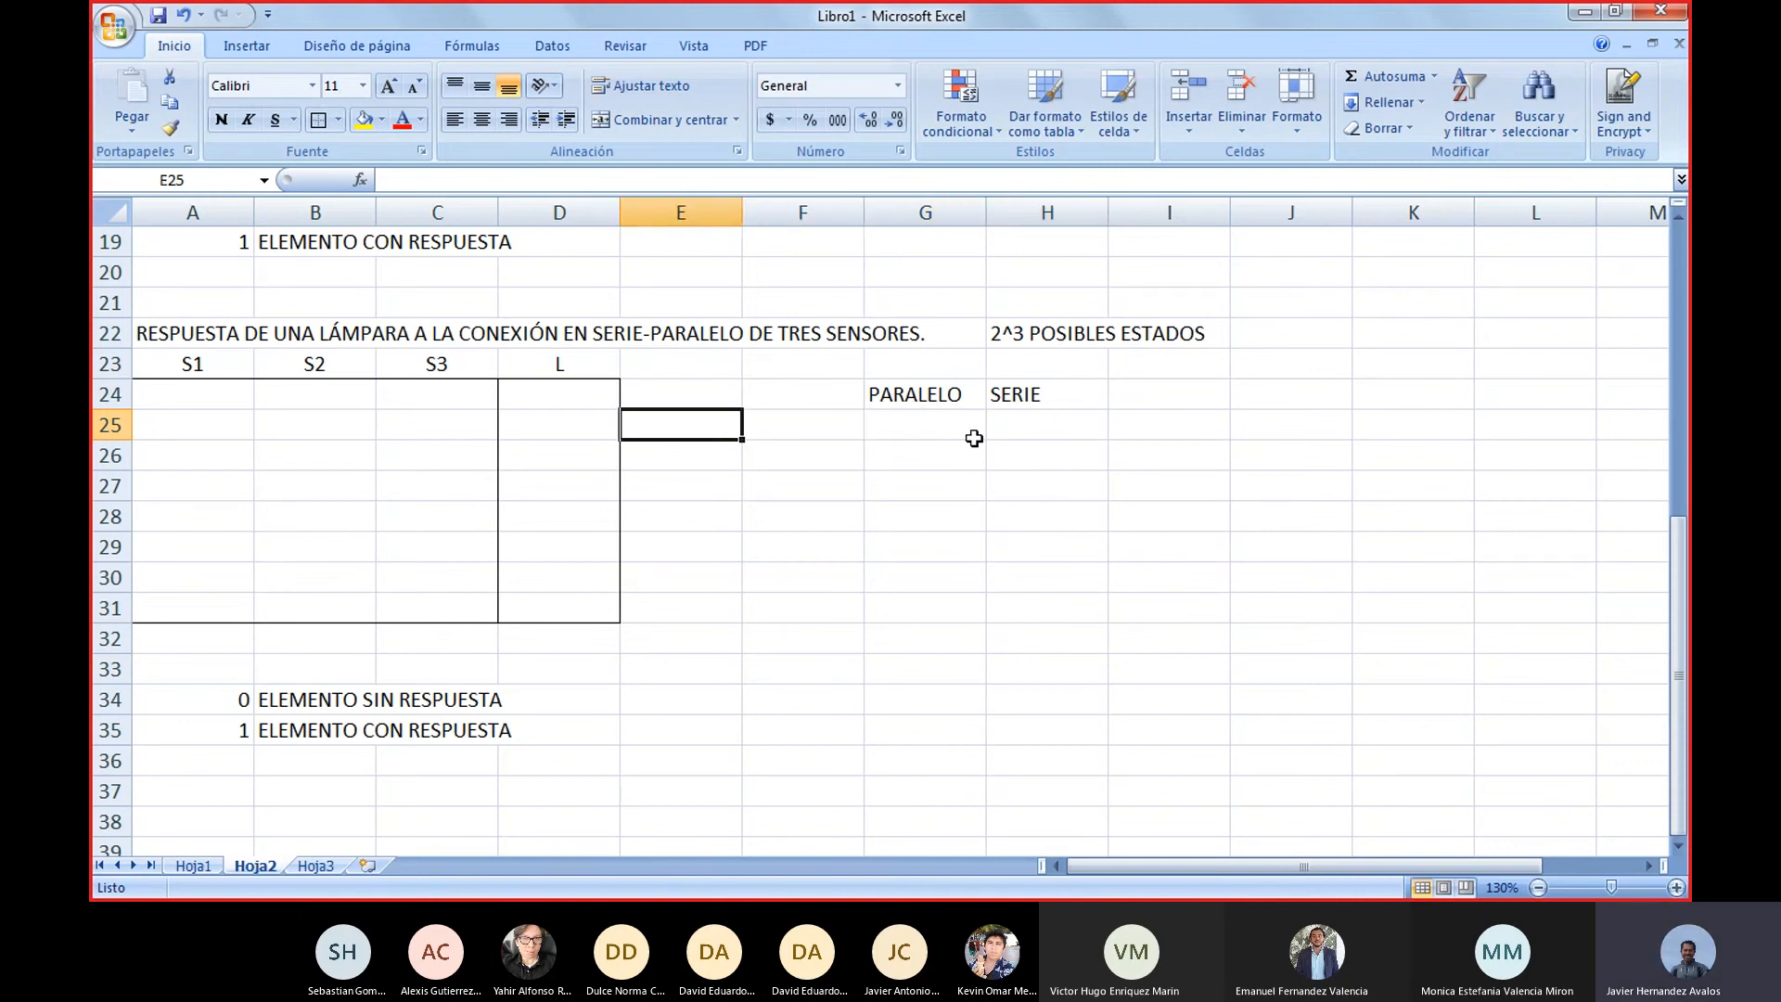
pyautogui.press('Right')
pyautogui.press('Right')
pyautogui.press('Right')
pyautogui.press('Left')
pyautogui.press('Up')
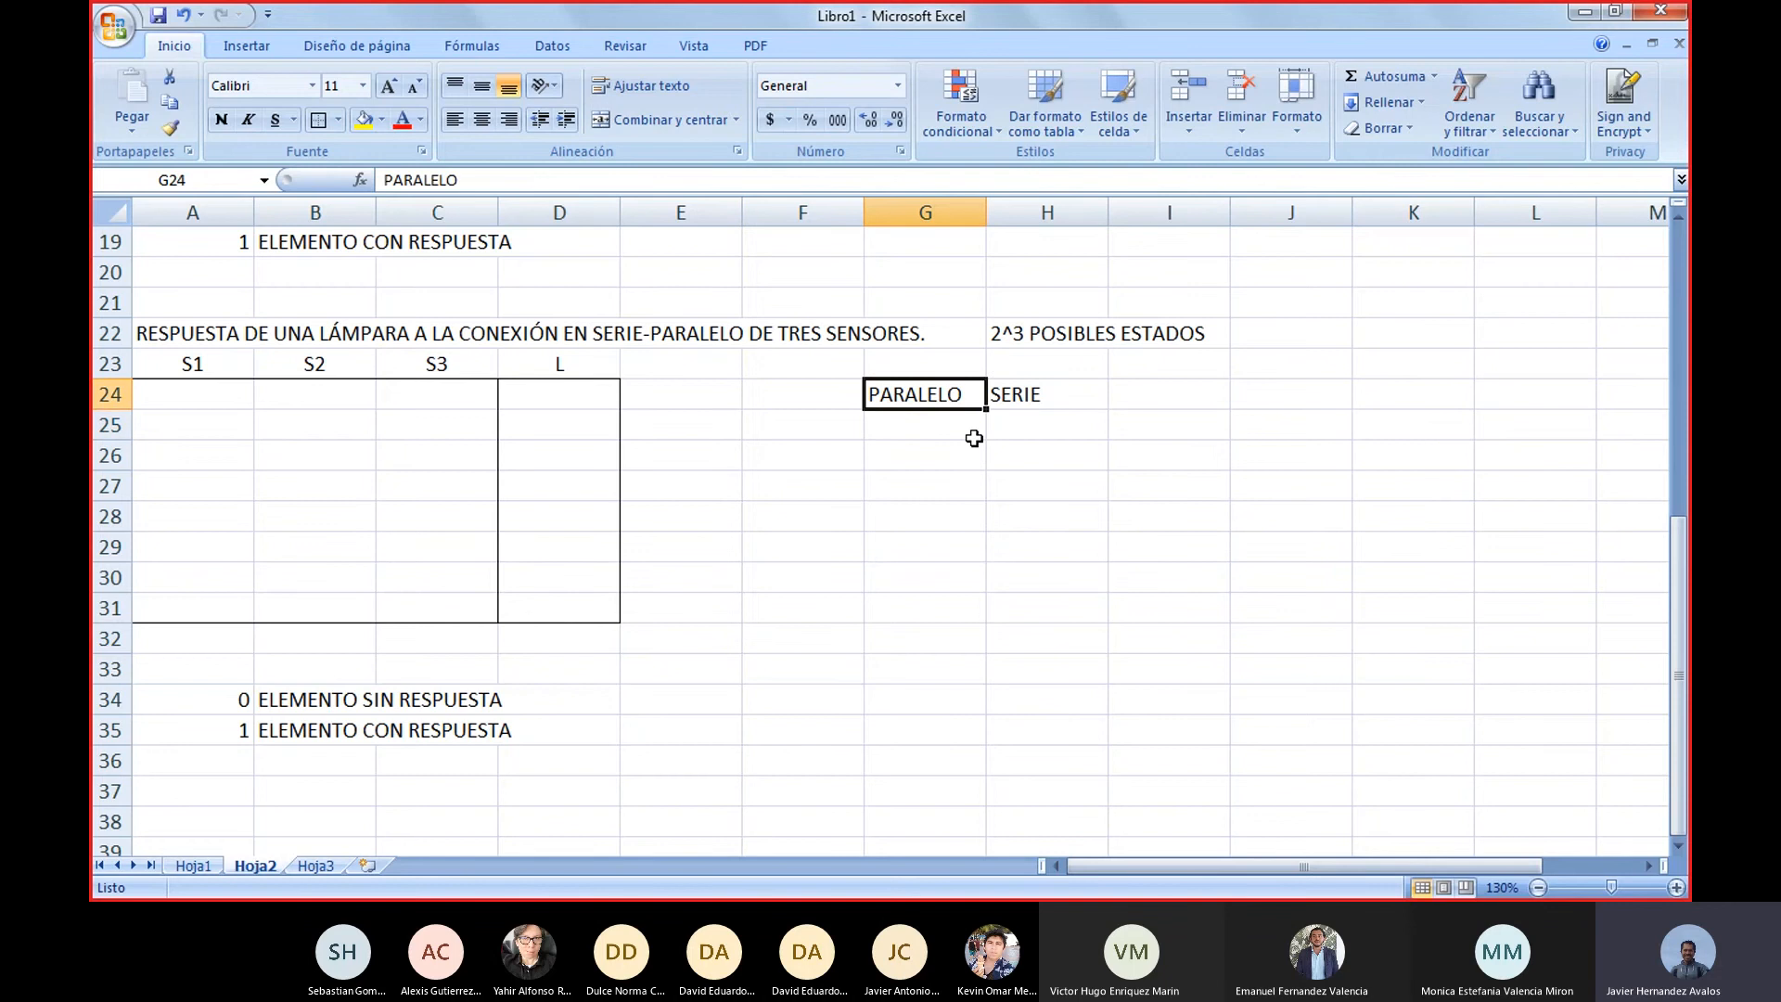
pyautogui.press('Down')
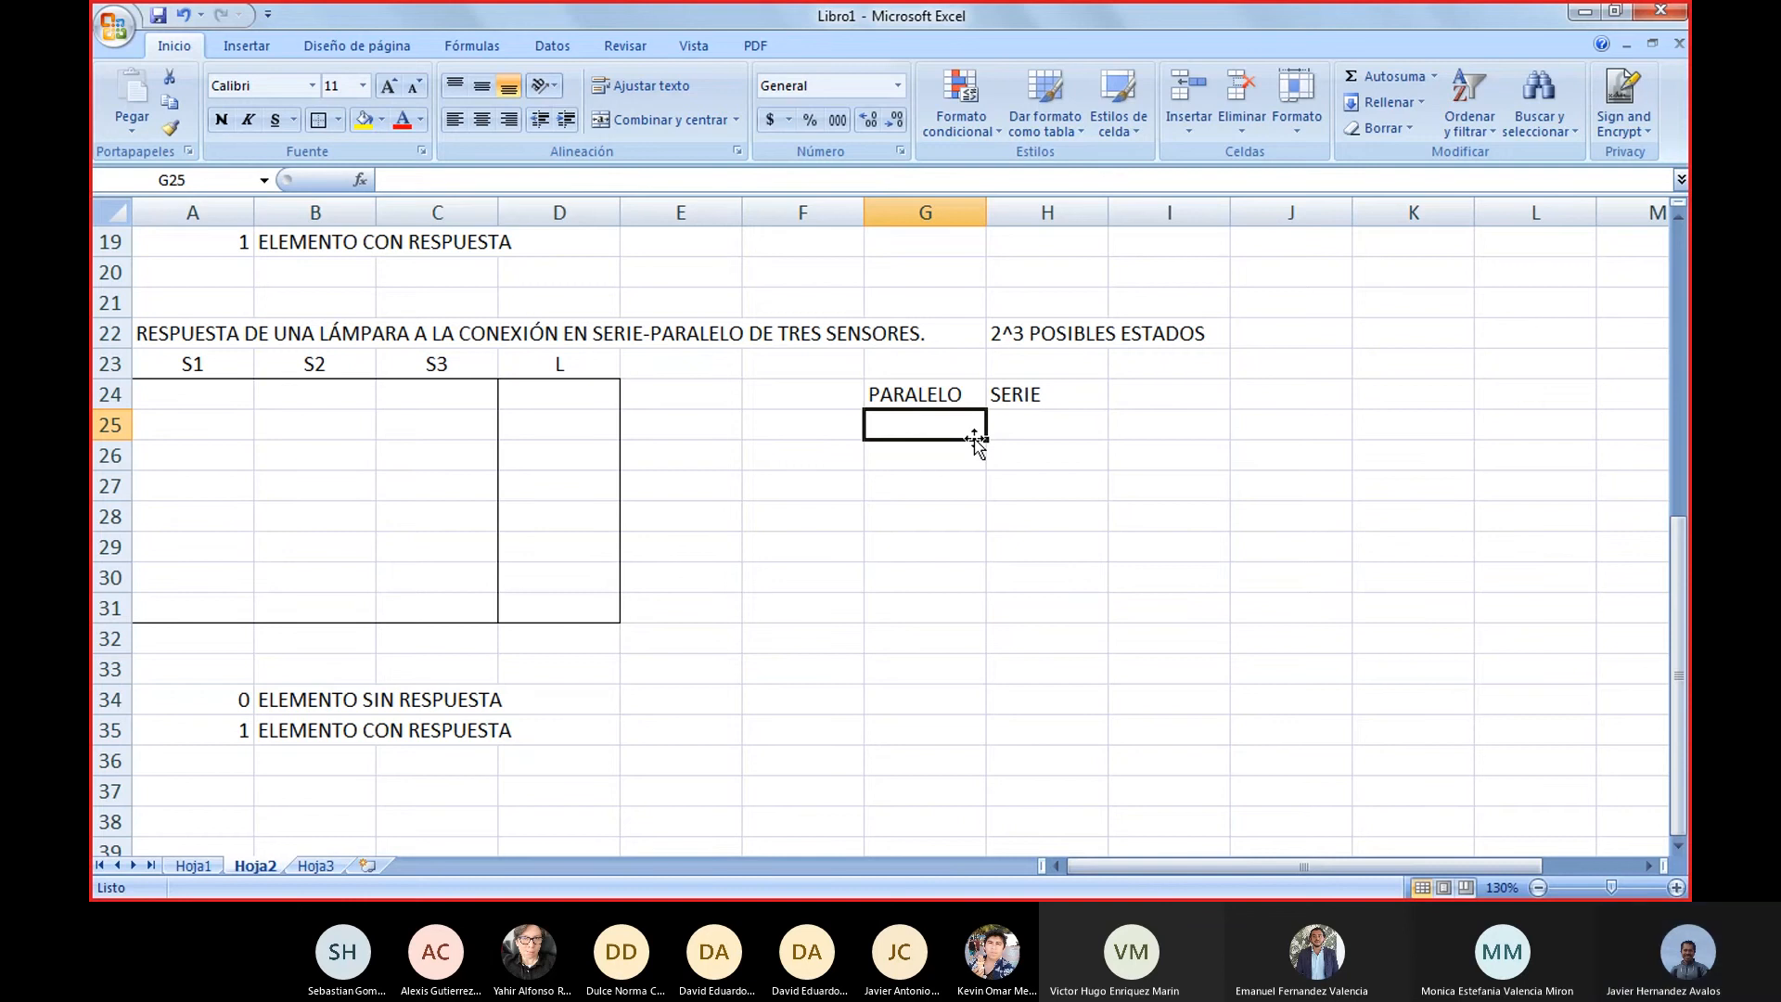
pyautogui.write('3C3')
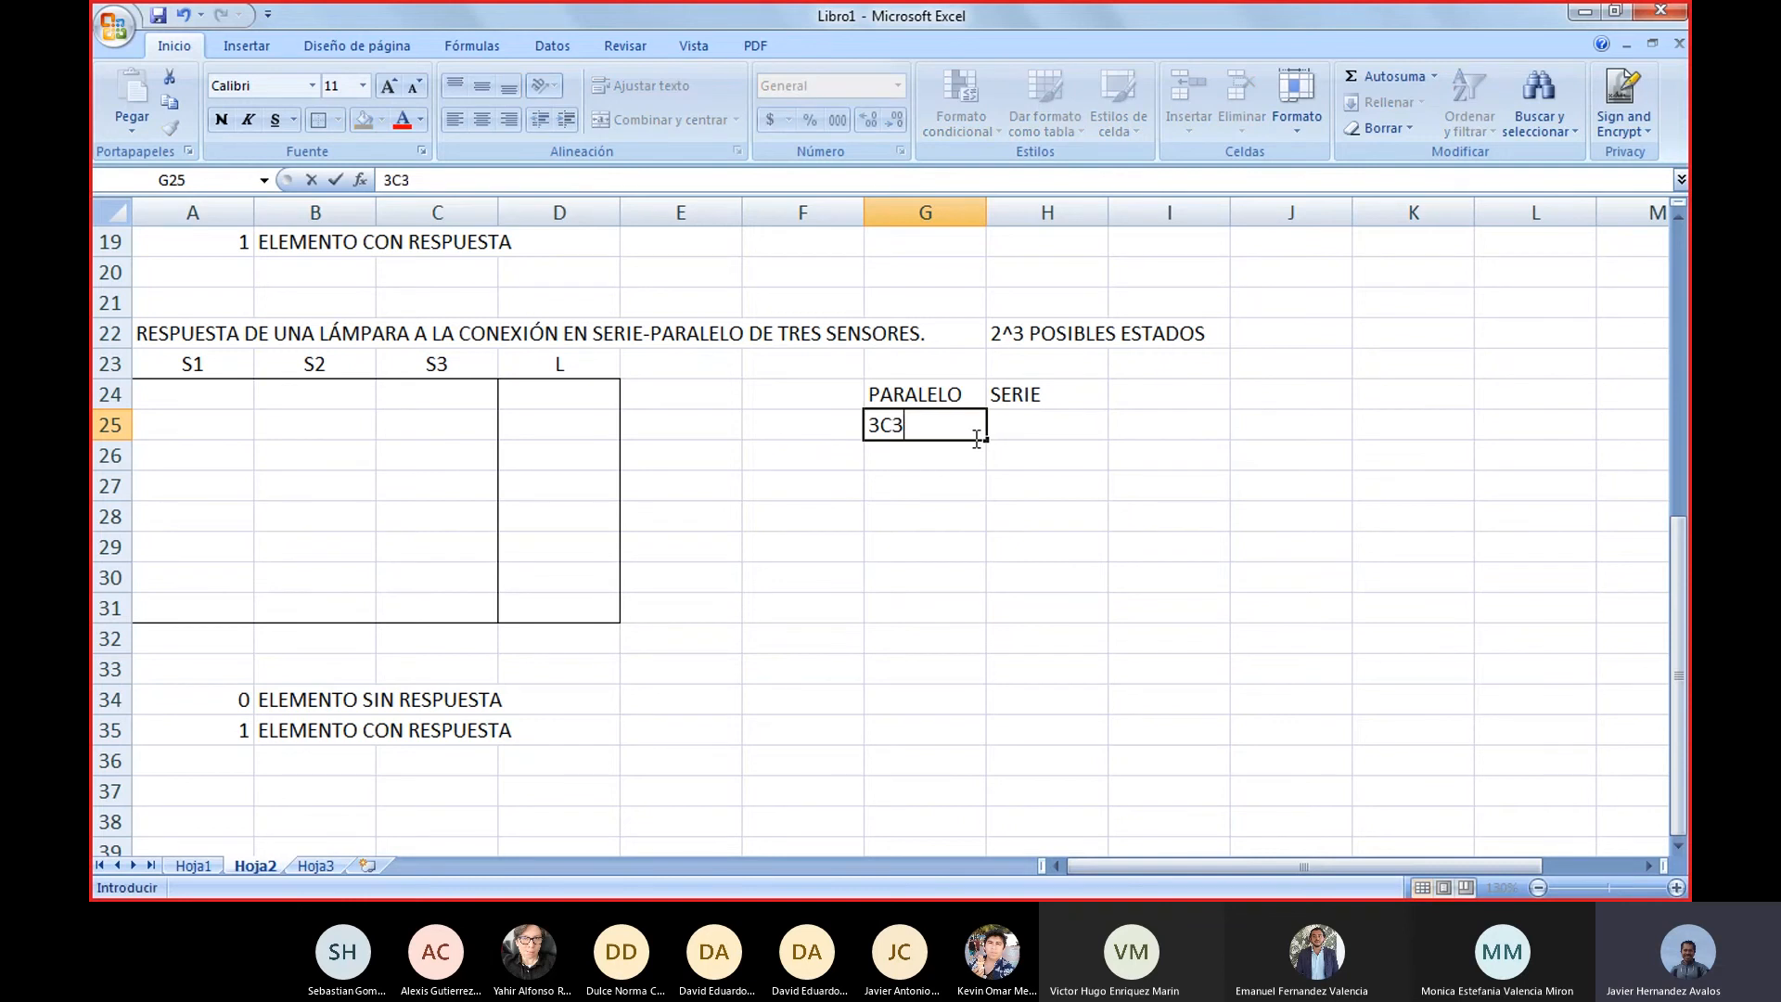
pyautogui.press('Tab')
pyautogui.click(975, 439)
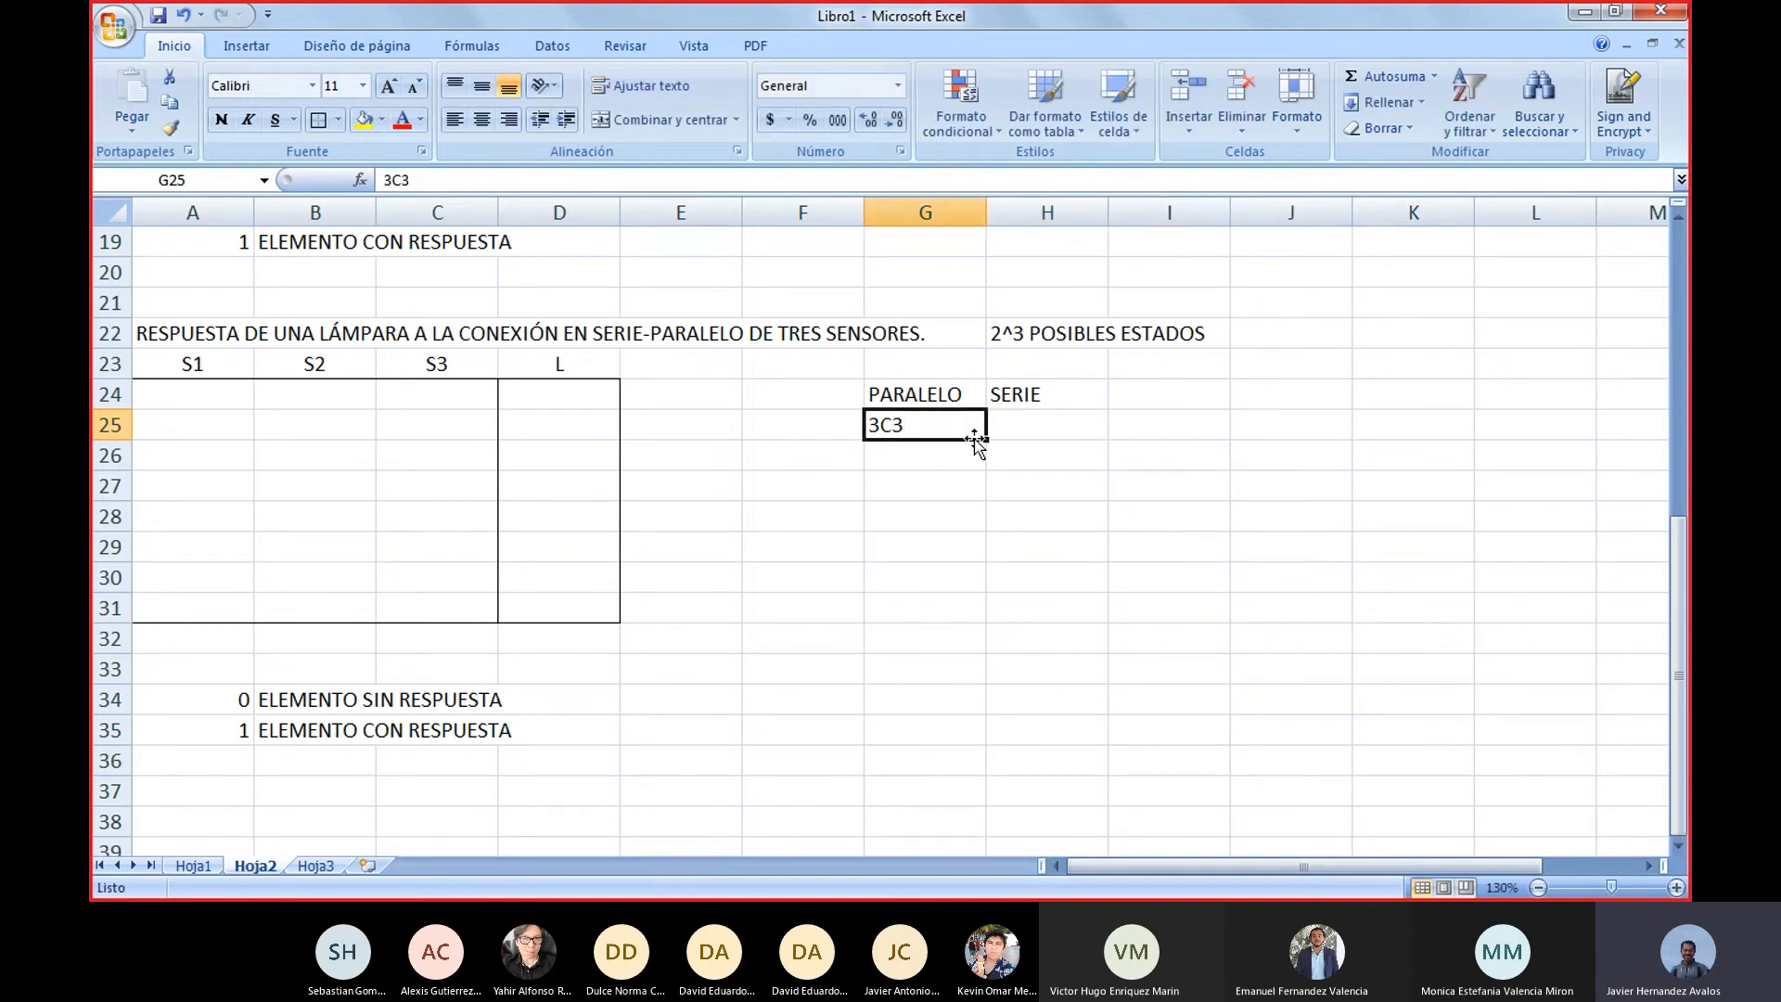
# Enter the combination 3C0 in H25 under the SERIE heading
pyautogui.press('Tab')
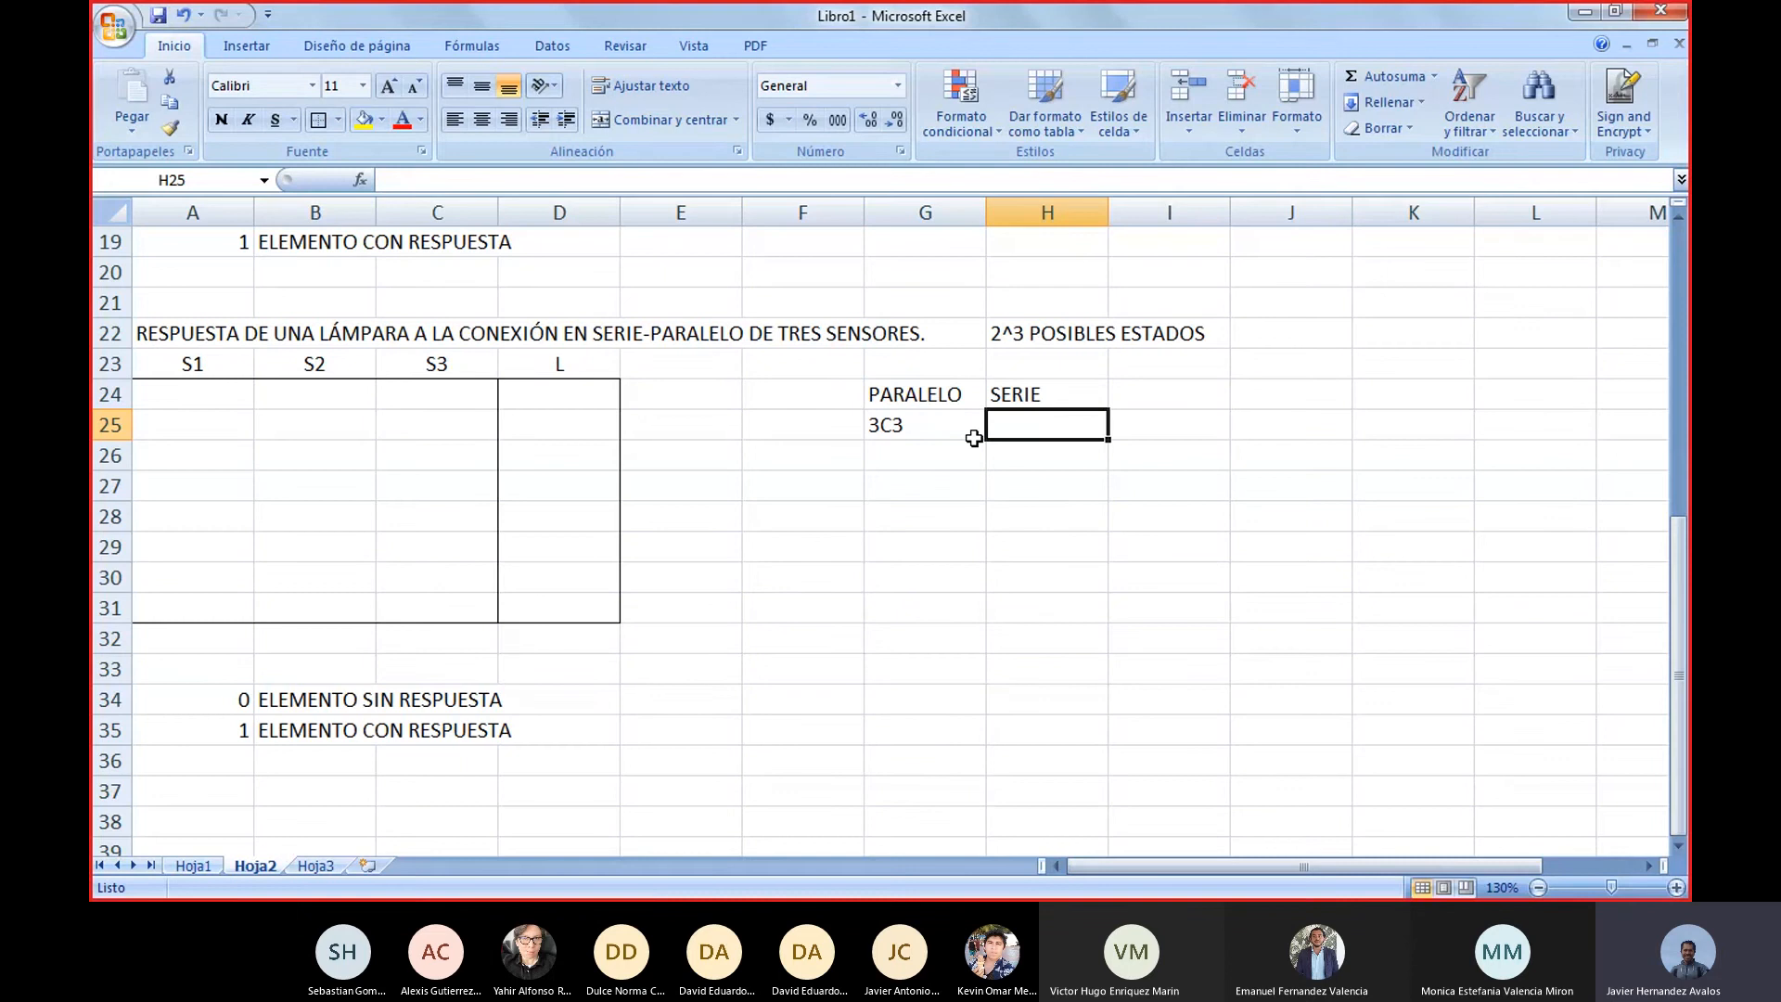
pyautogui.write('3C')
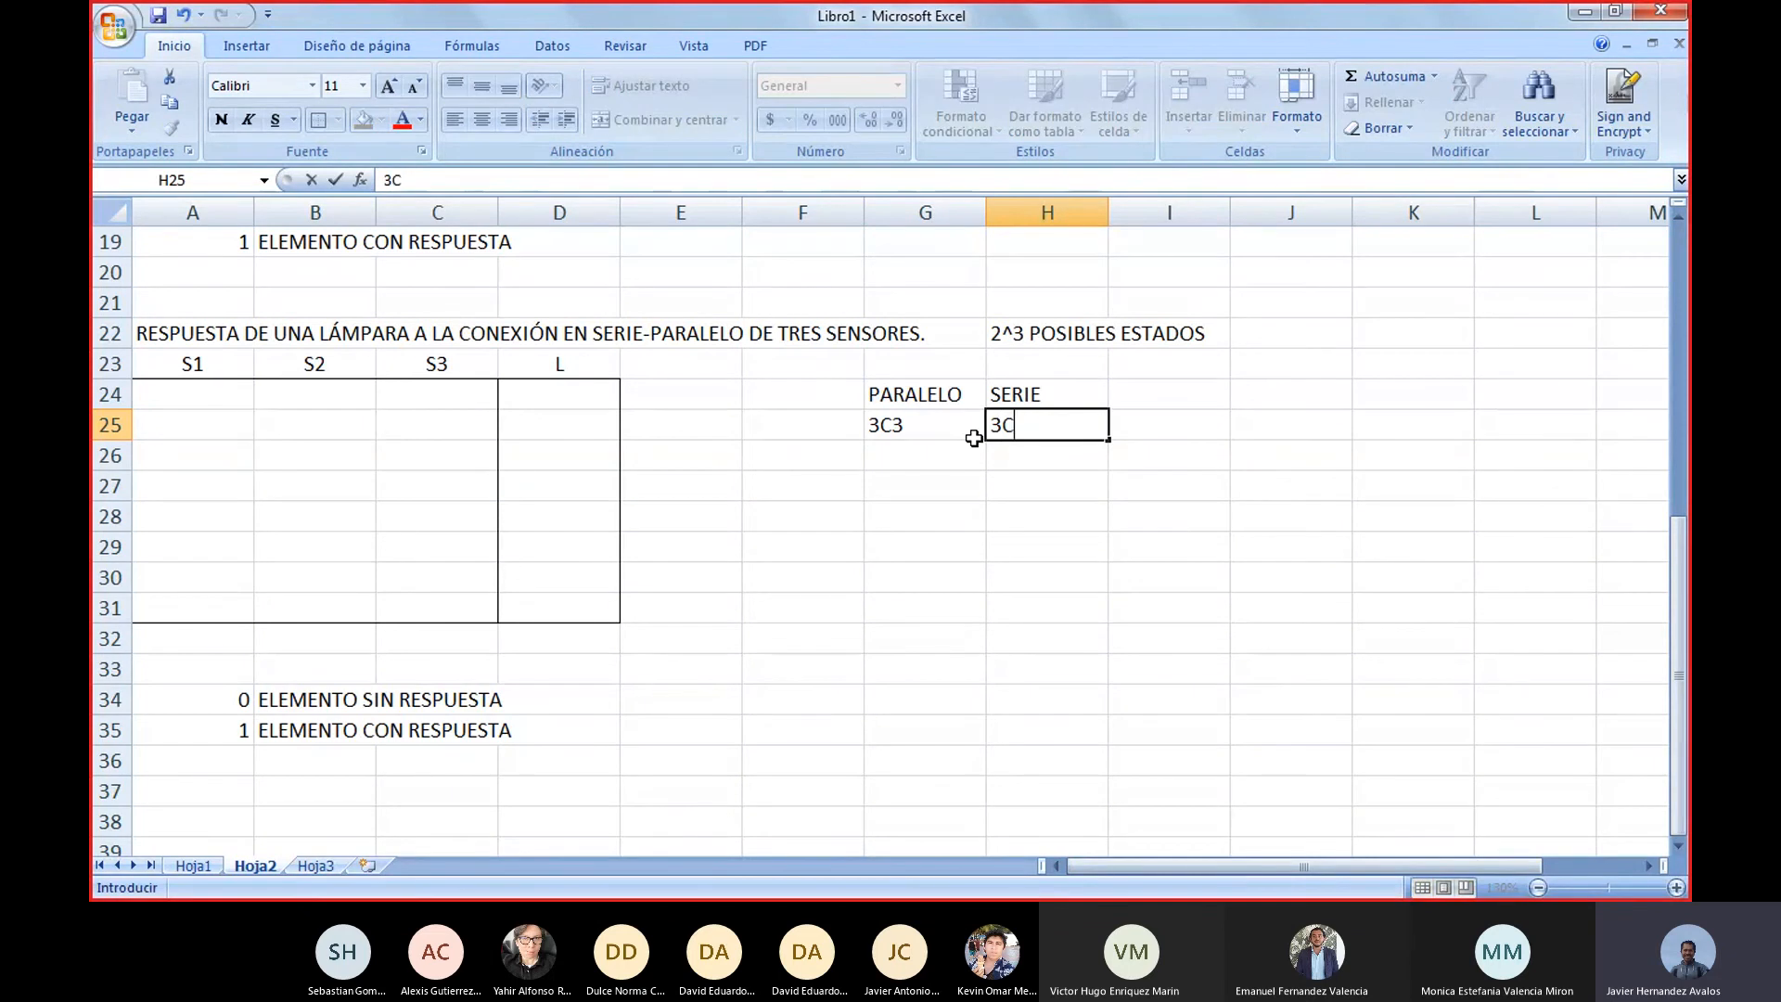
pyautogui.write('0')
pyautogui.press('Return')
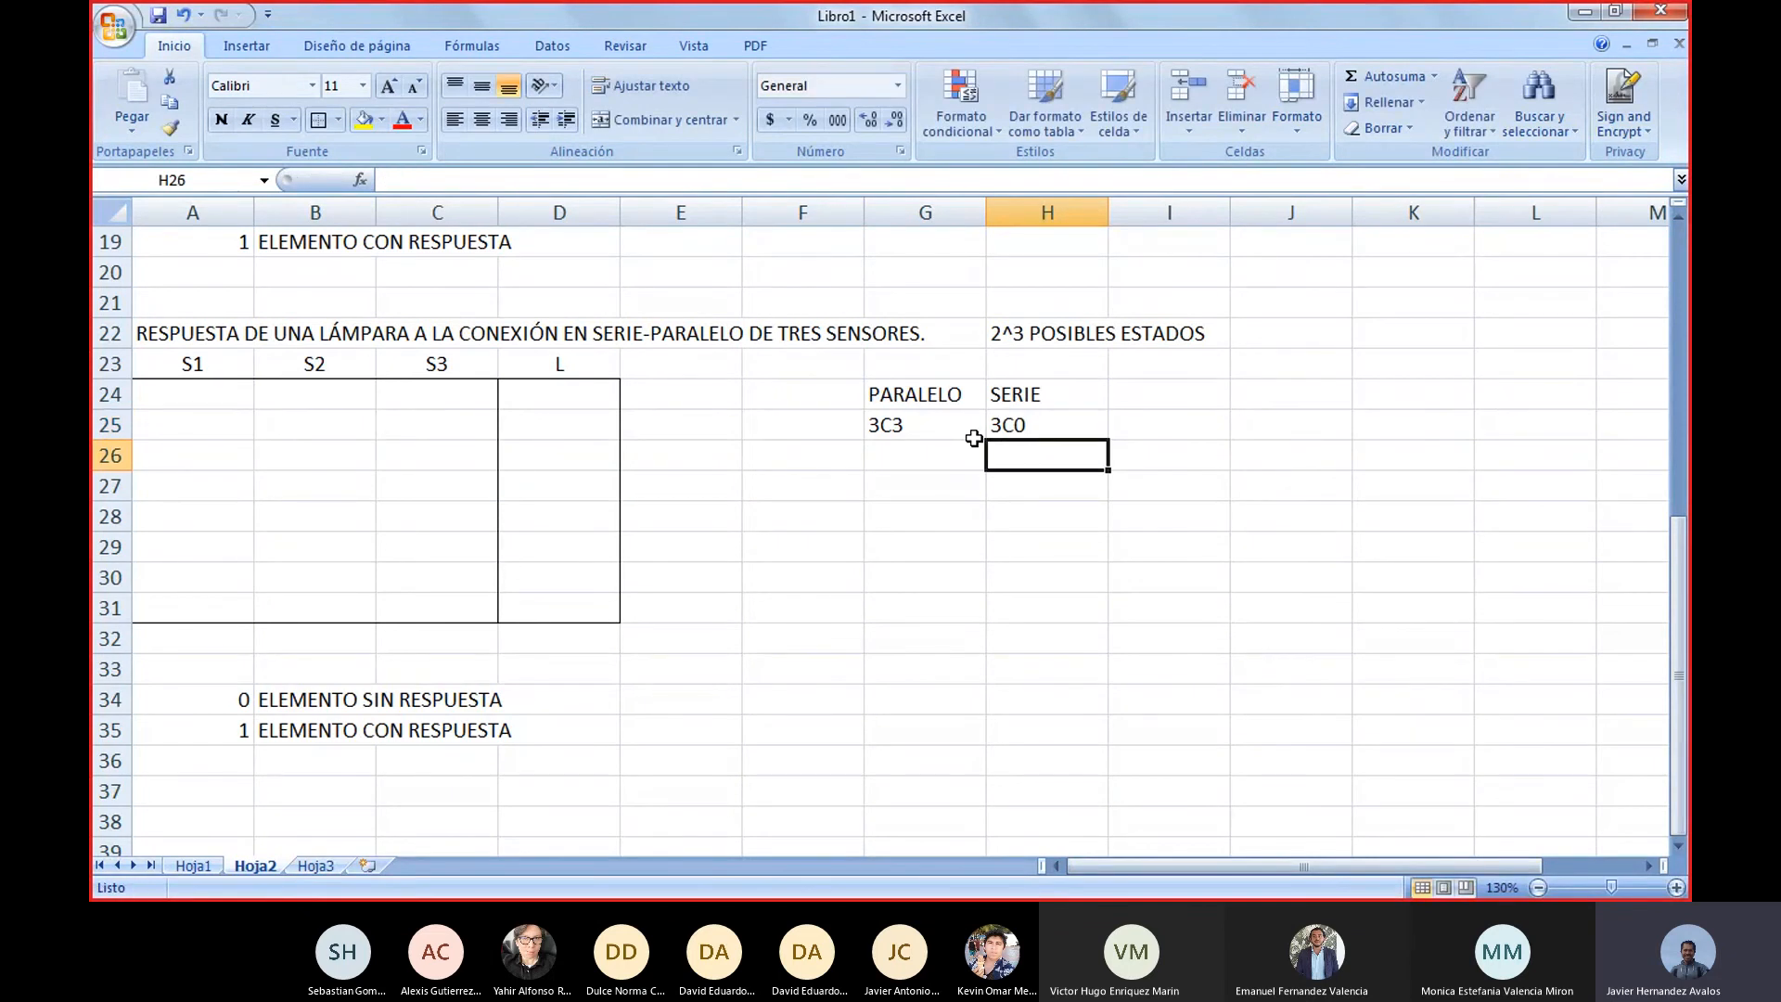
pyautogui.press('Right')
pyautogui.press('Left')
pyautogui.press('Up')
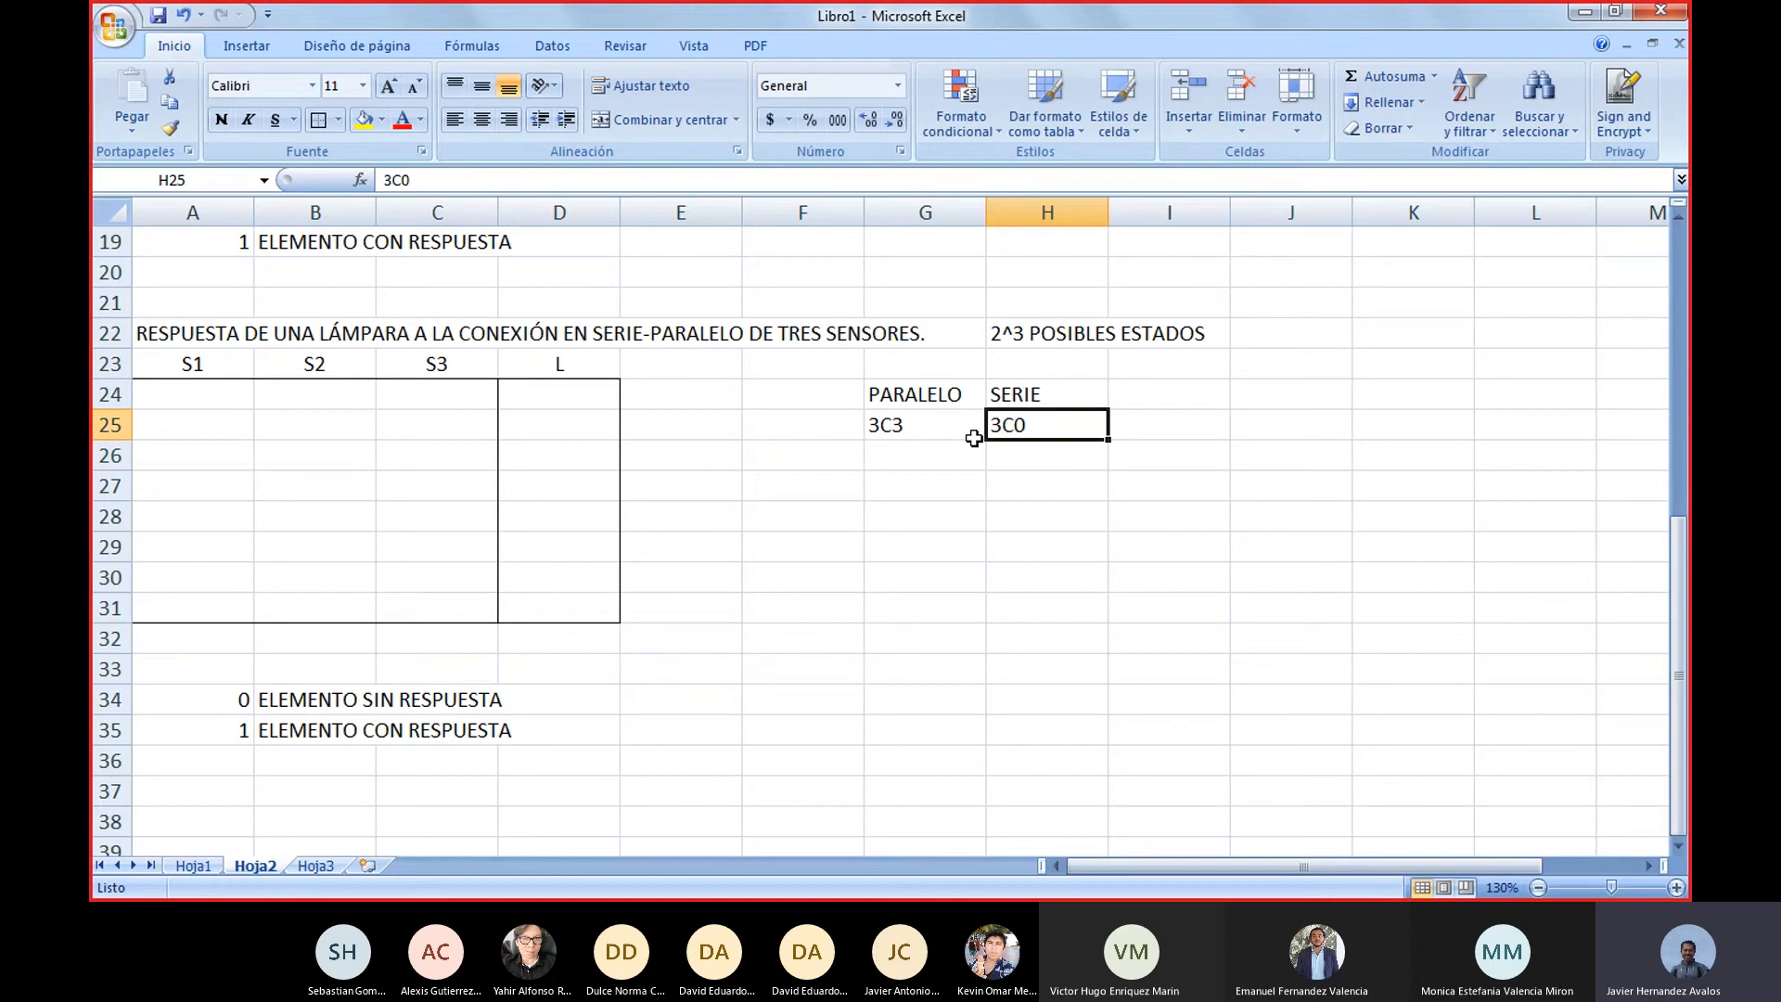
pyautogui.press('Right')
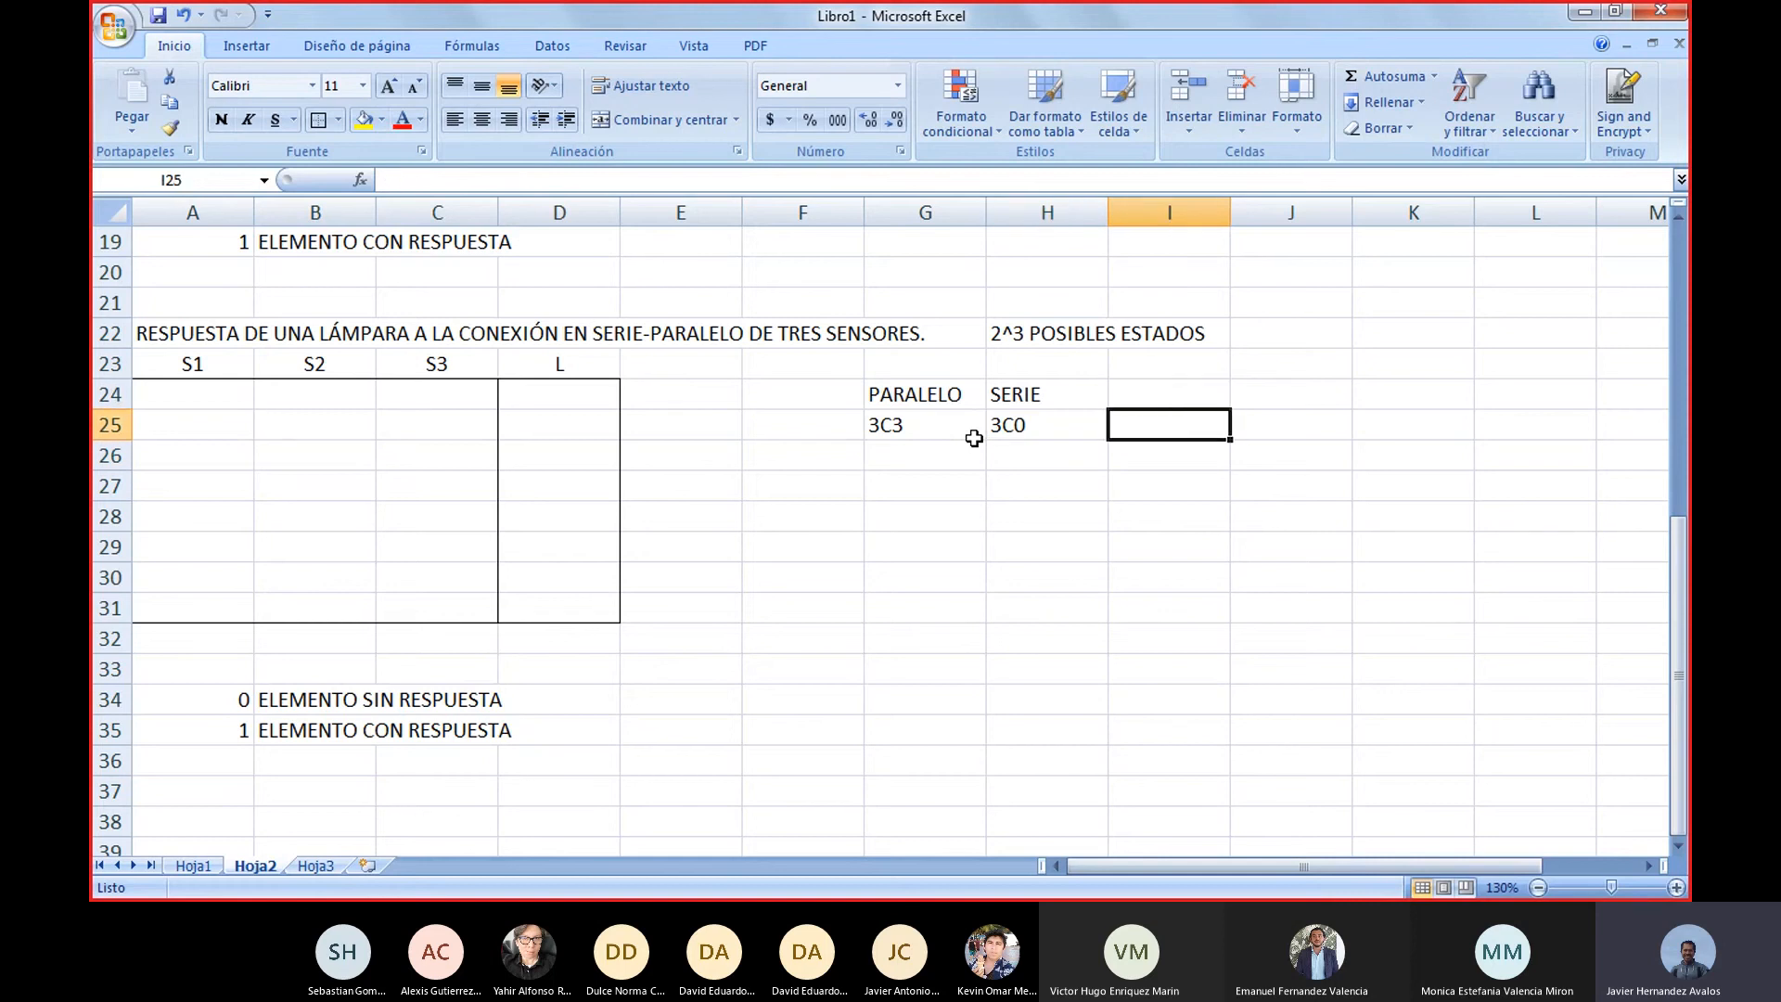
pyautogui.press('Left')
pyautogui.press('Up')
pyautogui.press('Up')
pyautogui.press('Up')
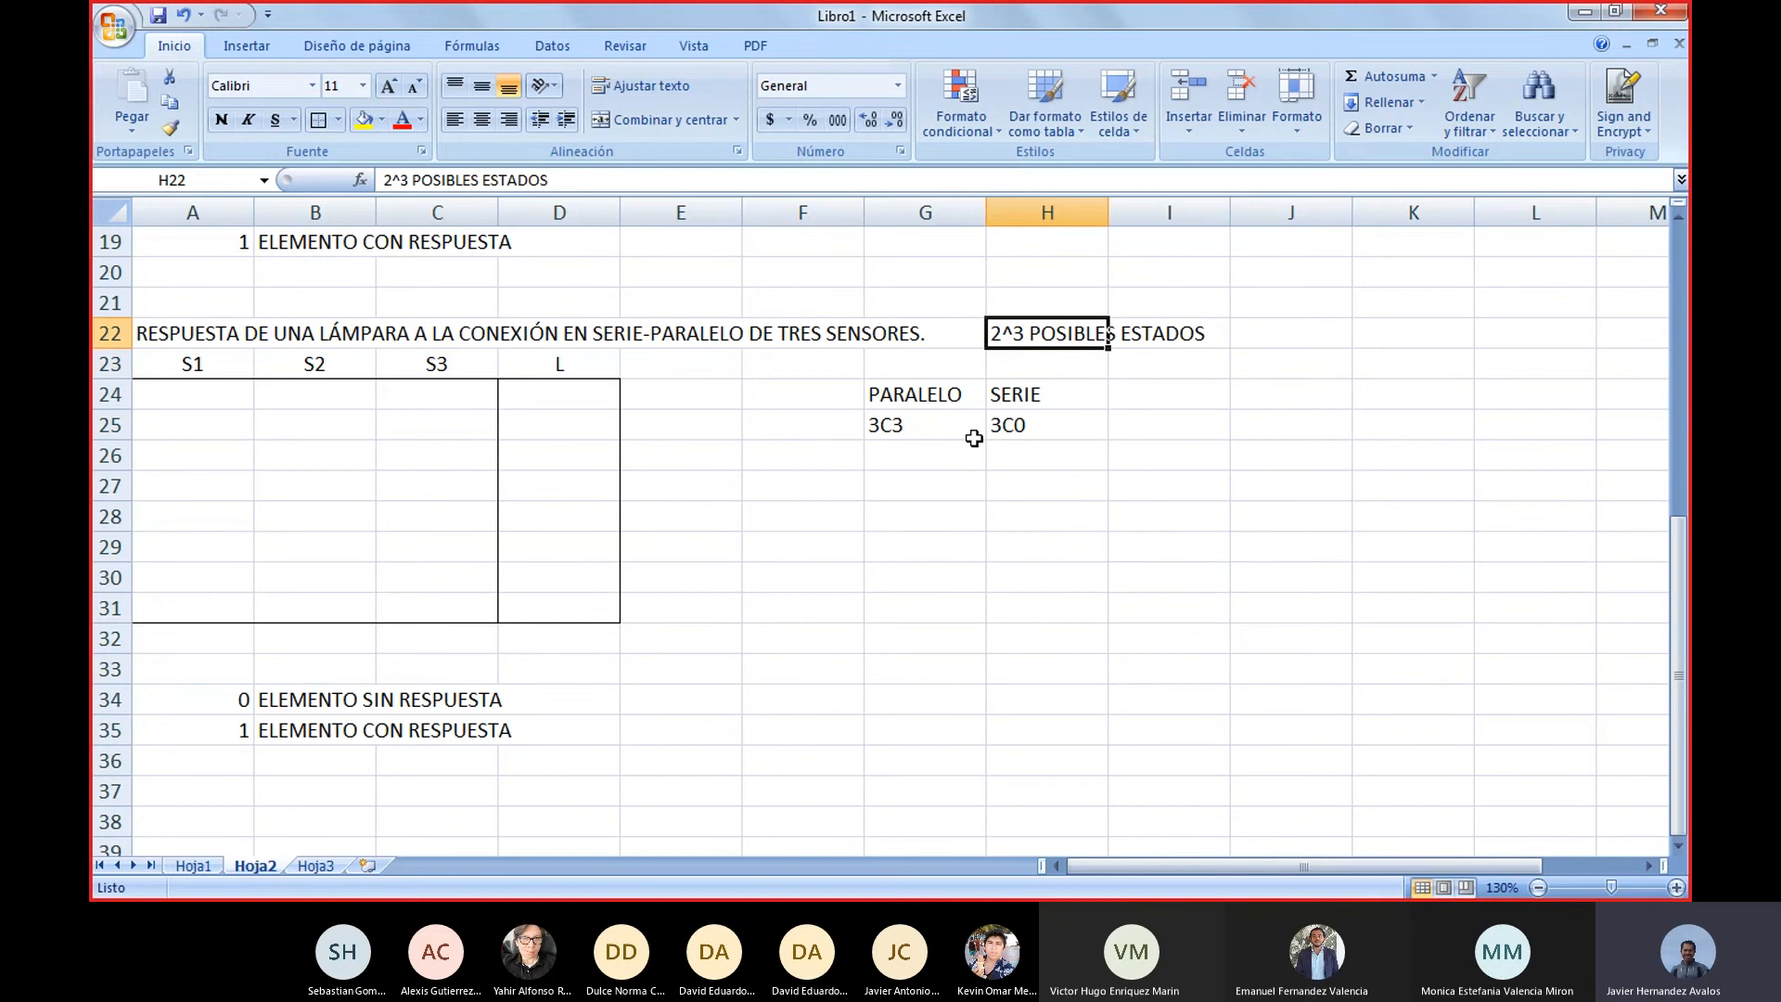
# Enter a continuation dot in each of cells G26, G27 and G28 under the PARALELO heading
pyautogui.press('Down')
pyautogui.press('Down')
pyautogui.press('Down')
pyautogui.press('Down')
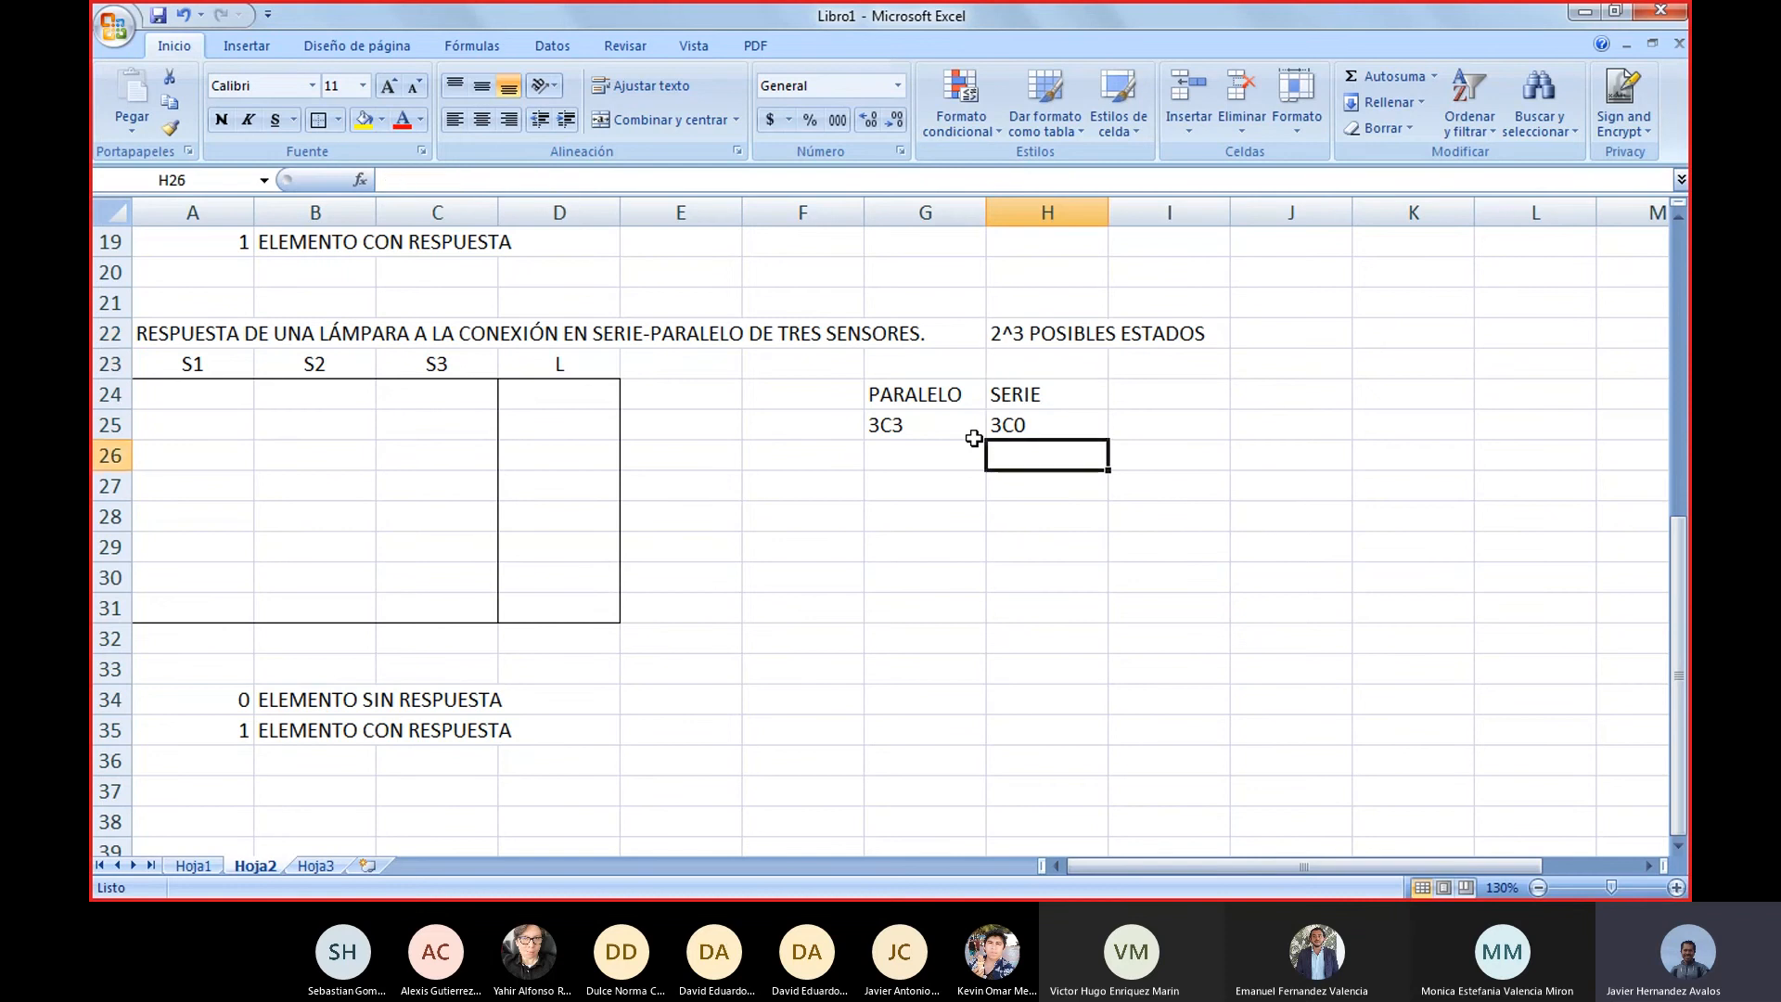
pyautogui.press('Left')
pyautogui.write('.')
pyautogui.press('Return')
pyautogui.write('.')
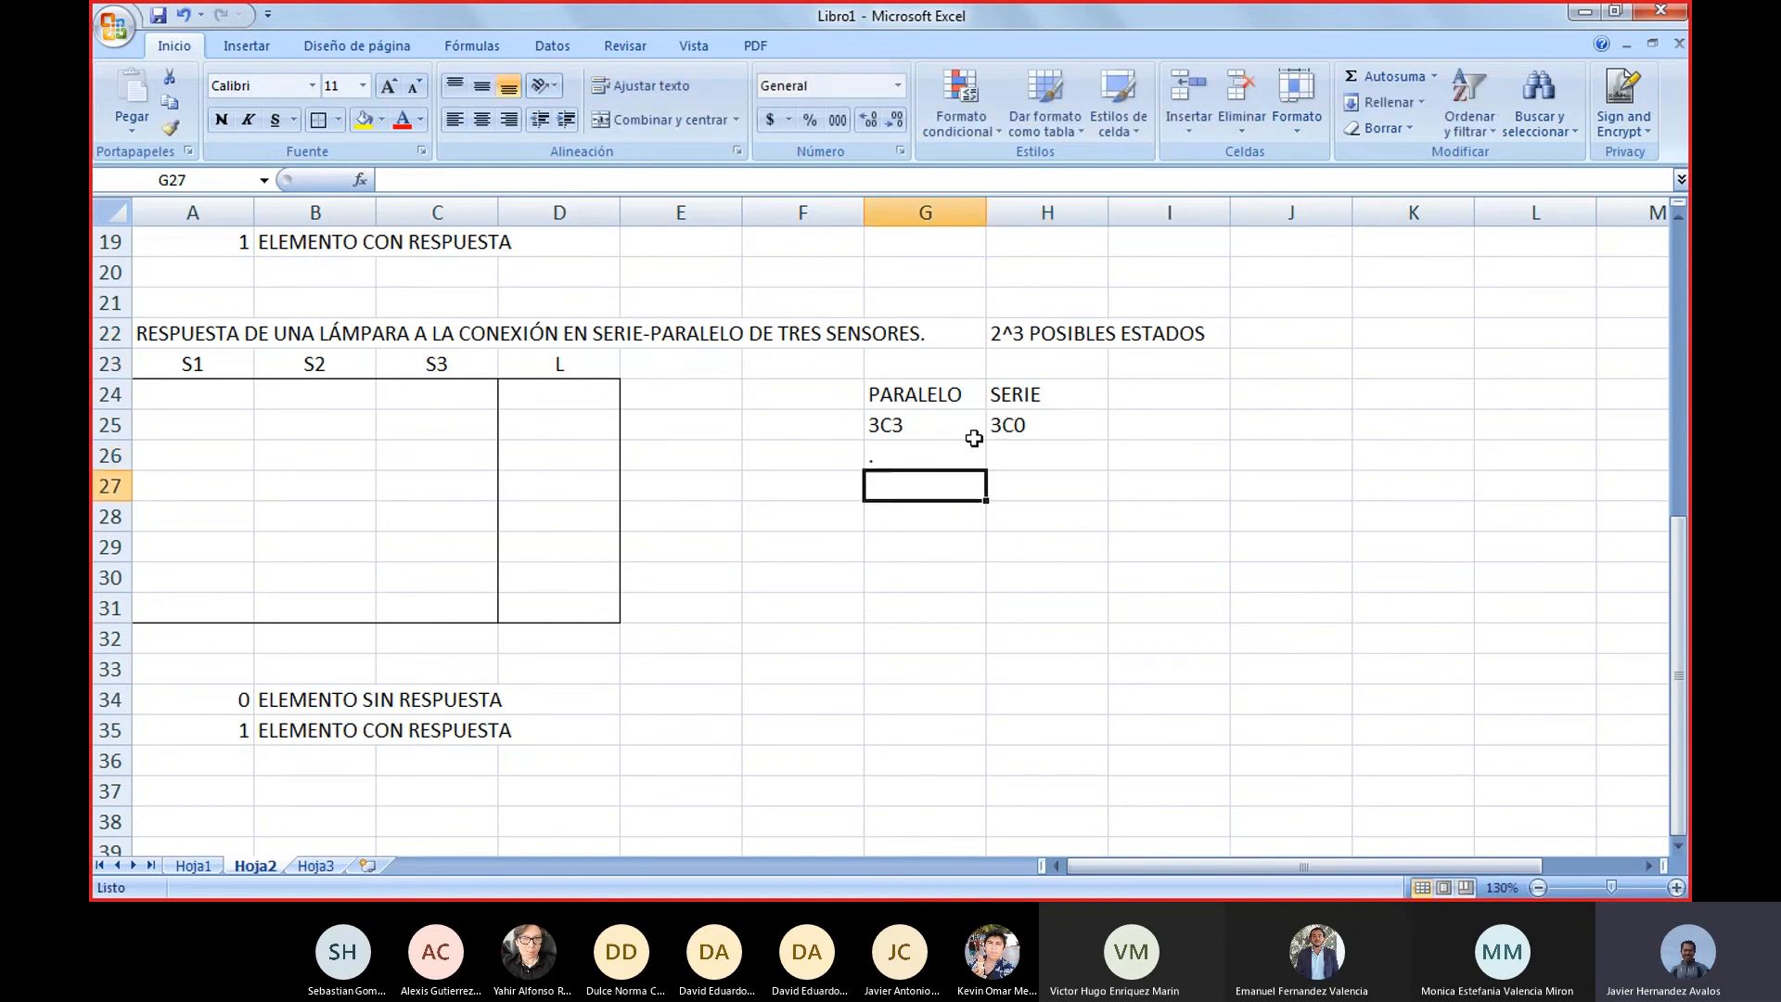
pyautogui.press('Return')
pyautogui.write('.')
pyautogui.press('Tab')
# Enter a continuation dot in each of cells H26, H27 and H28 under the SERIE heading
pyautogui.press('Up')
pyautogui.press('Up')
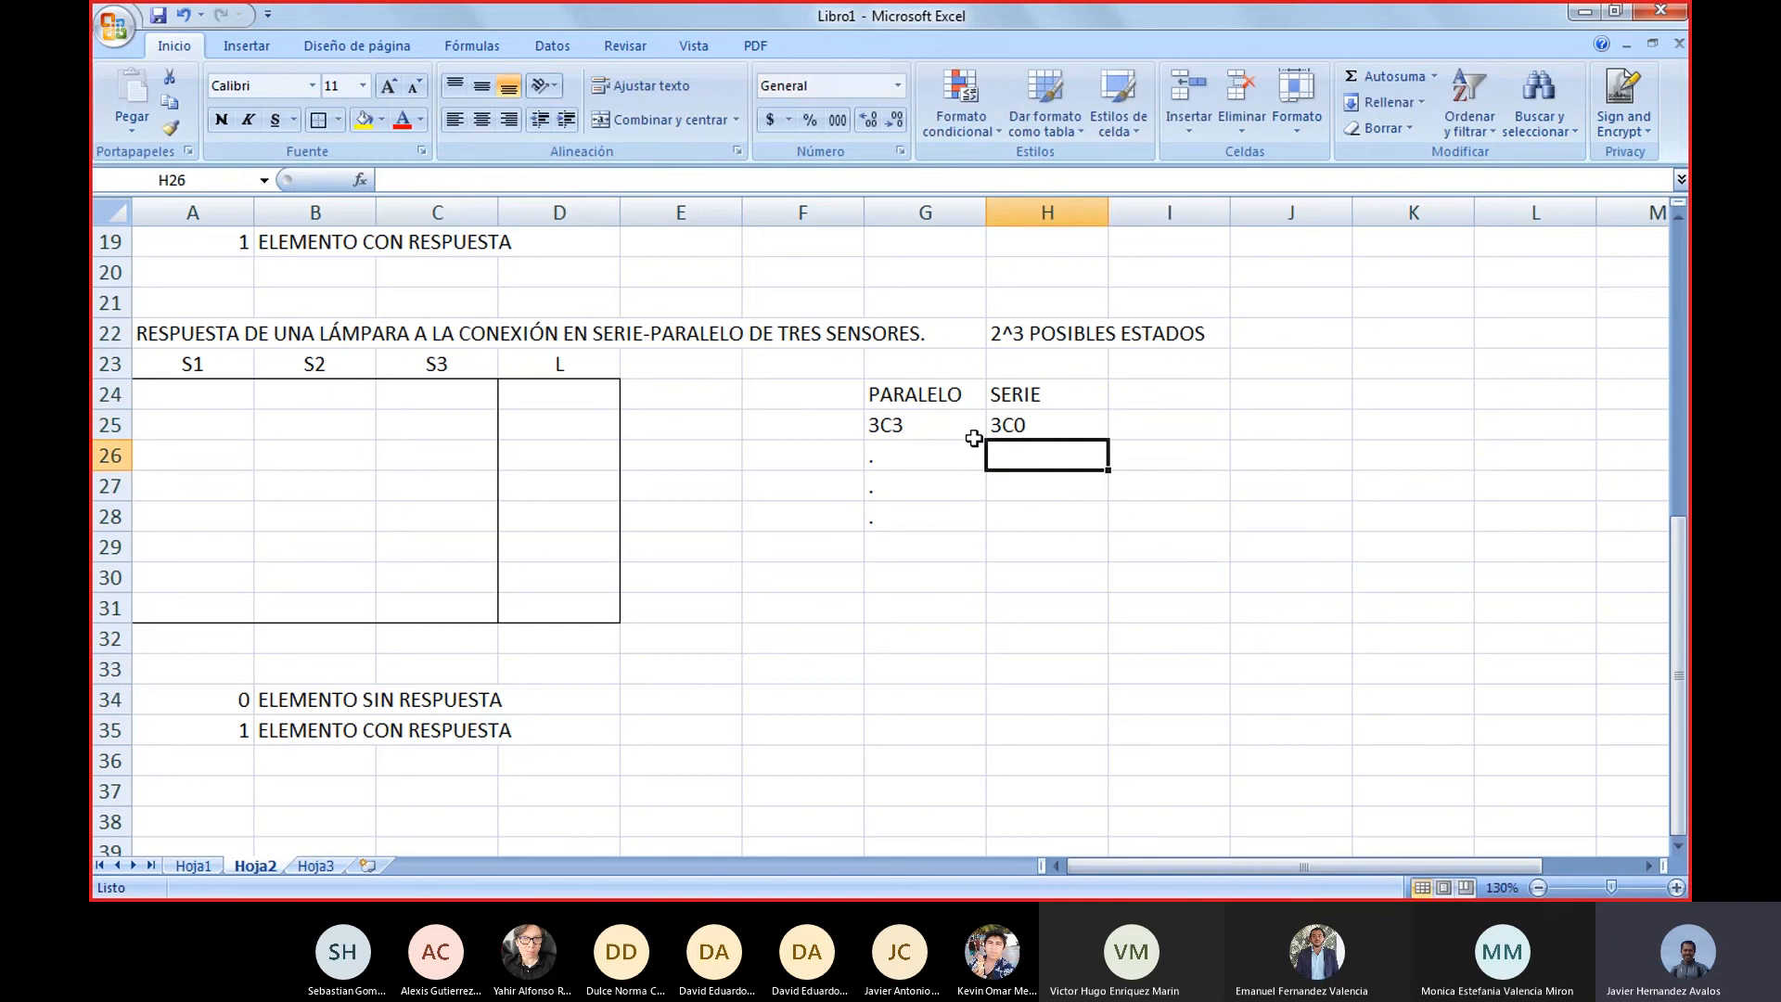
pyautogui.write('.')
pyautogui.press('Return')
pyautogui.write('.')
pyautogui.press('Return')
pyautogui.write('.')
pyautogui.press('Return')
pyautogui.press('Left')
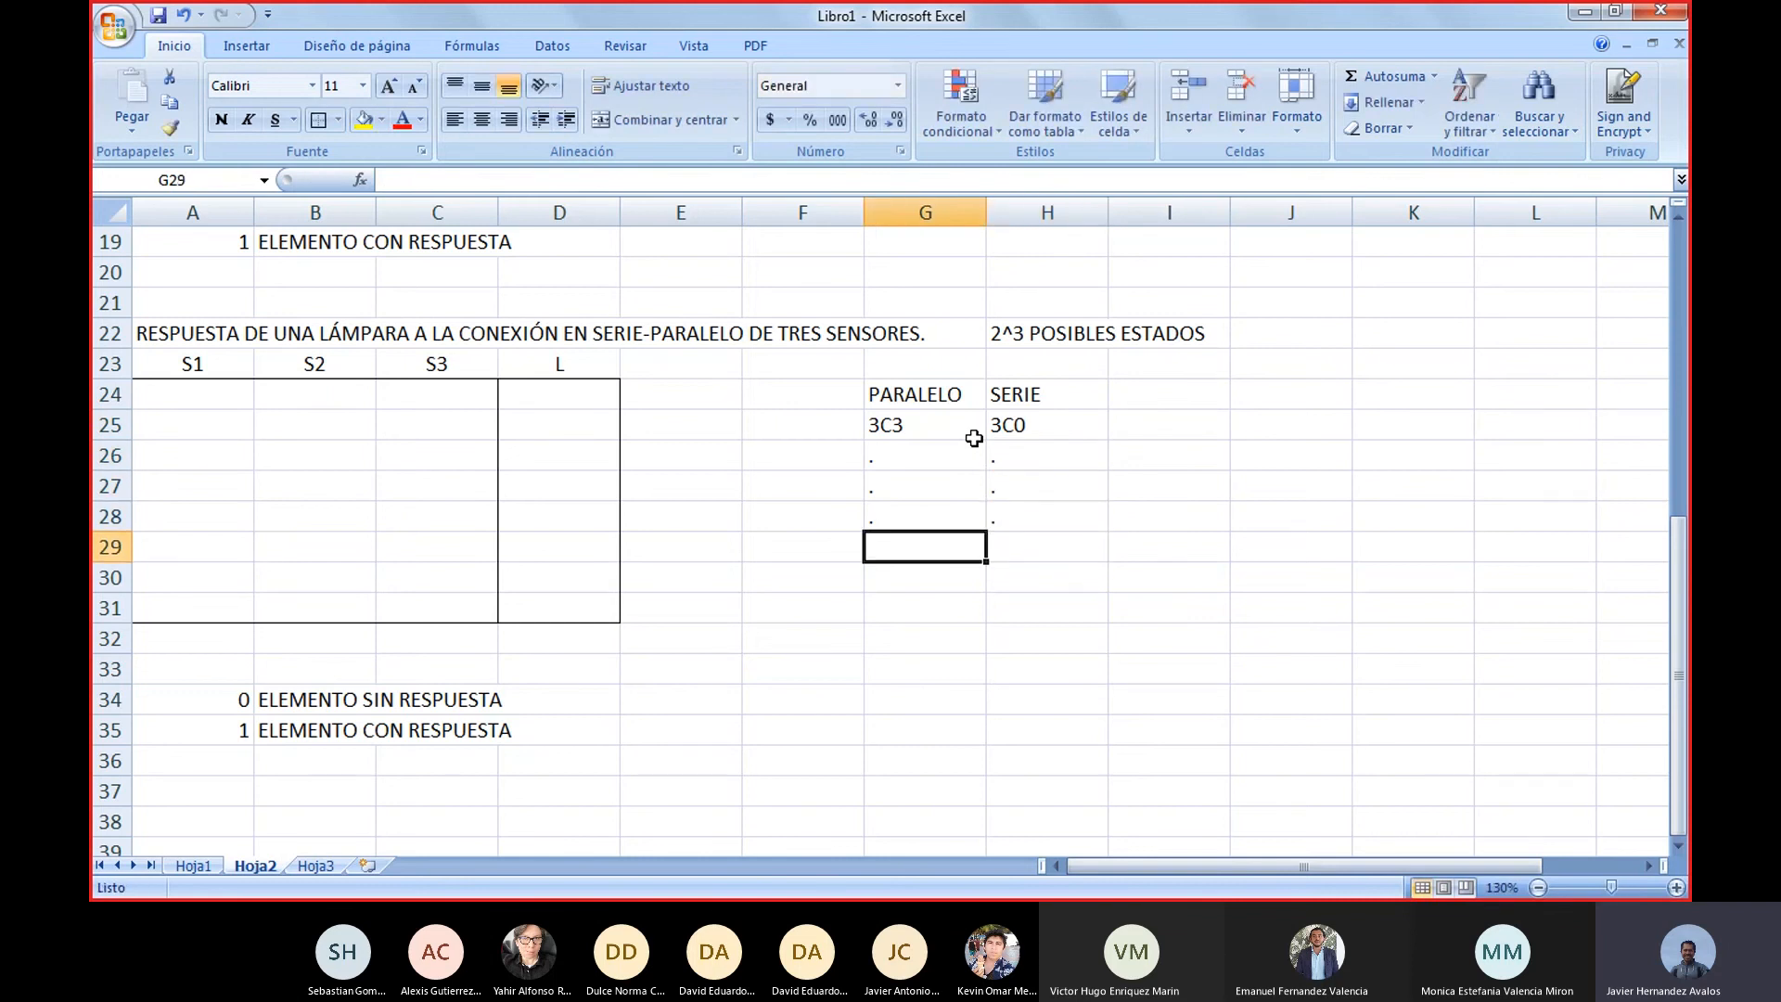
# Enter the closing combinations 3C0 in G31 for PARALELO and 3C3 in H31 for SERIE
pyautogui.press('Down')
pyautogui.press('Down')
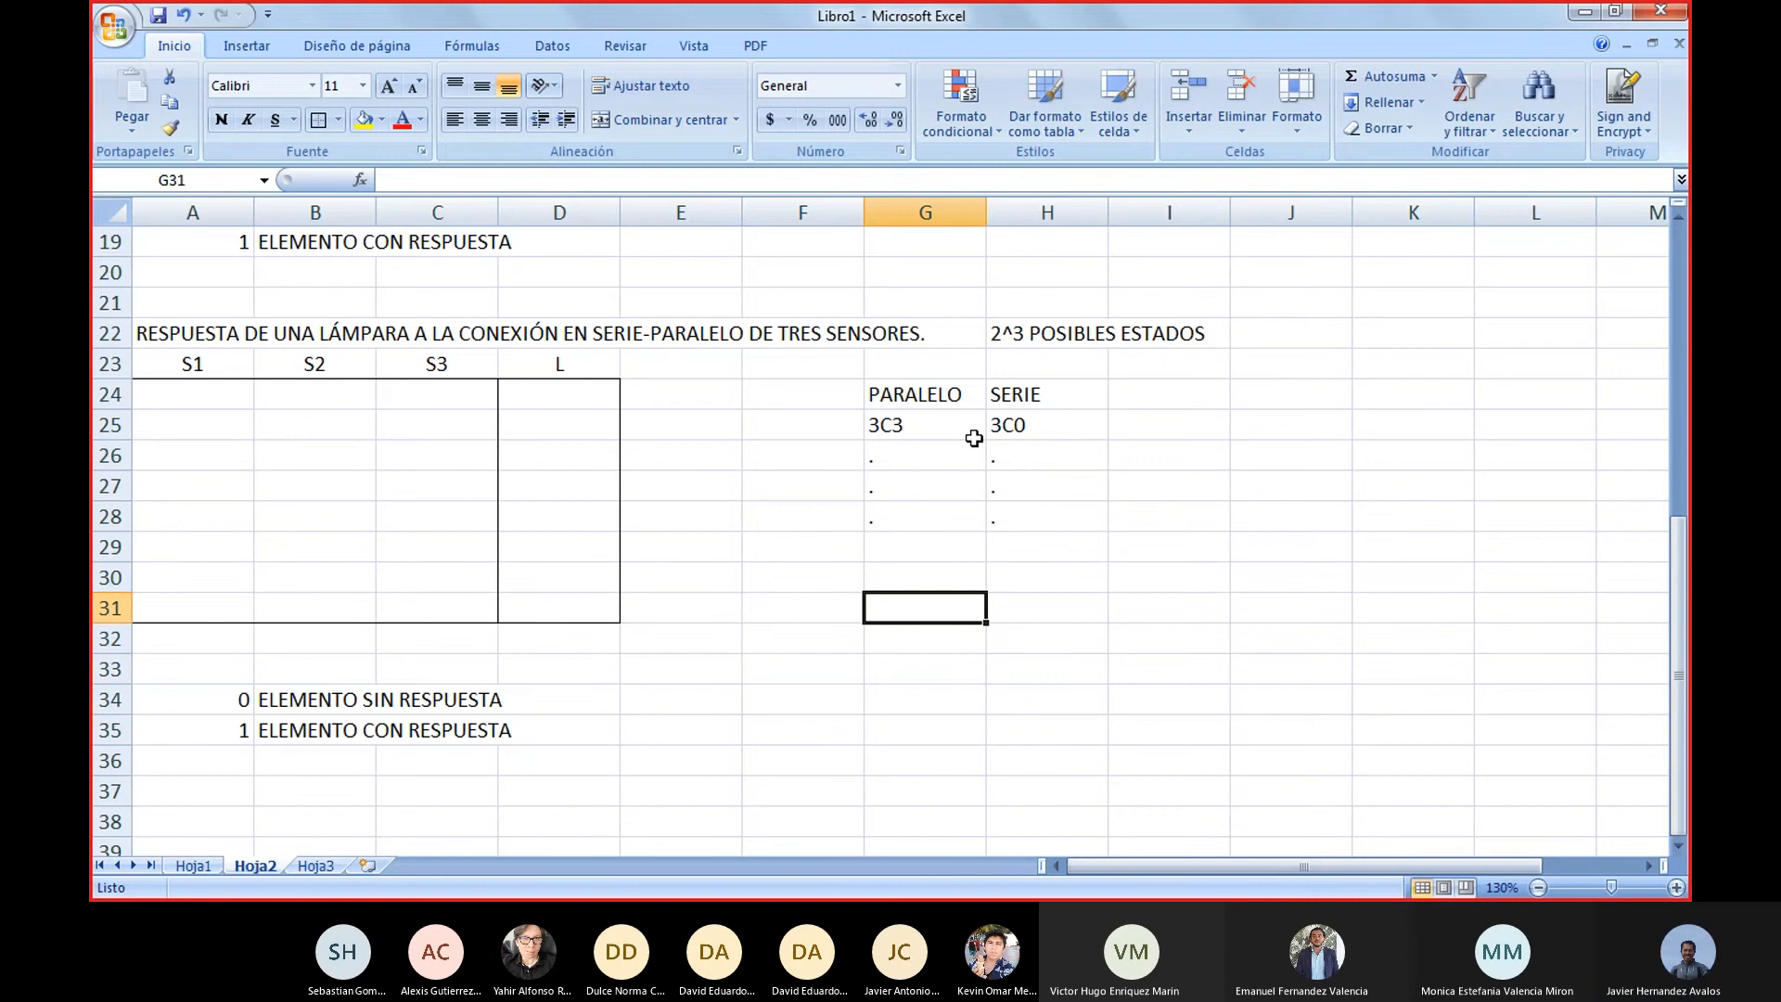
pyautogui.write('3')
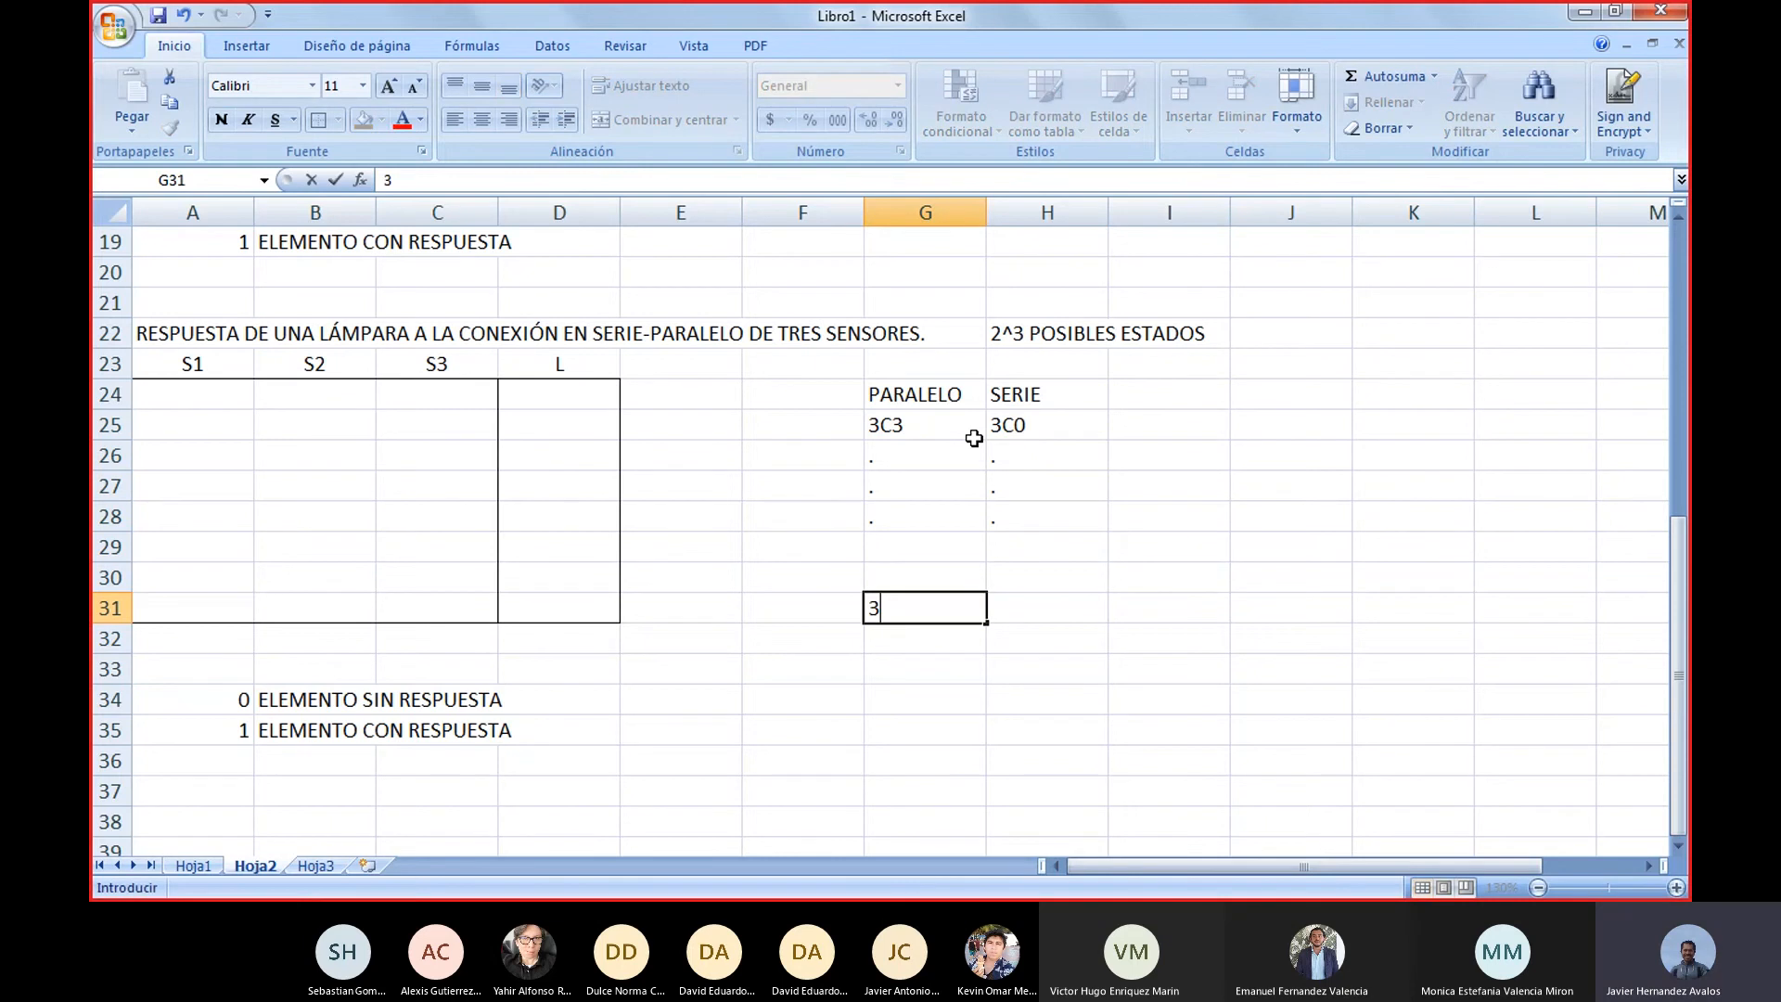
pyautogui.write('C0')
pyautogui.press('Tab')
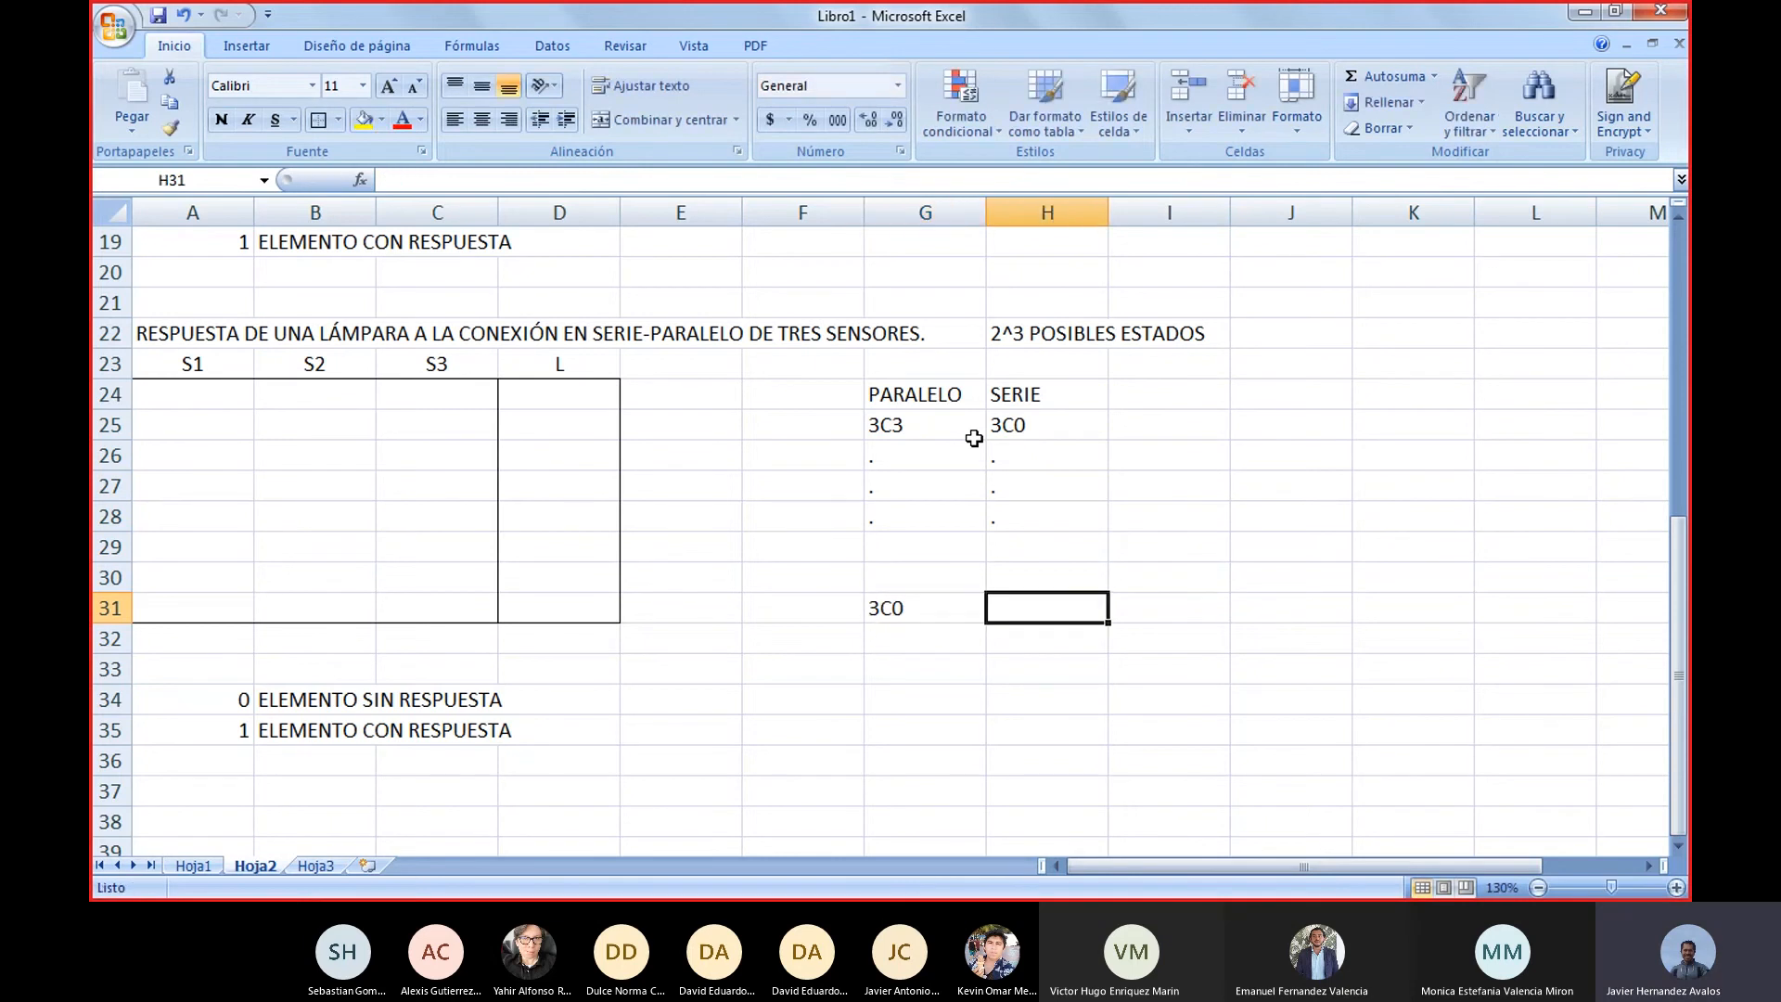
pyautogui.write('3C3')
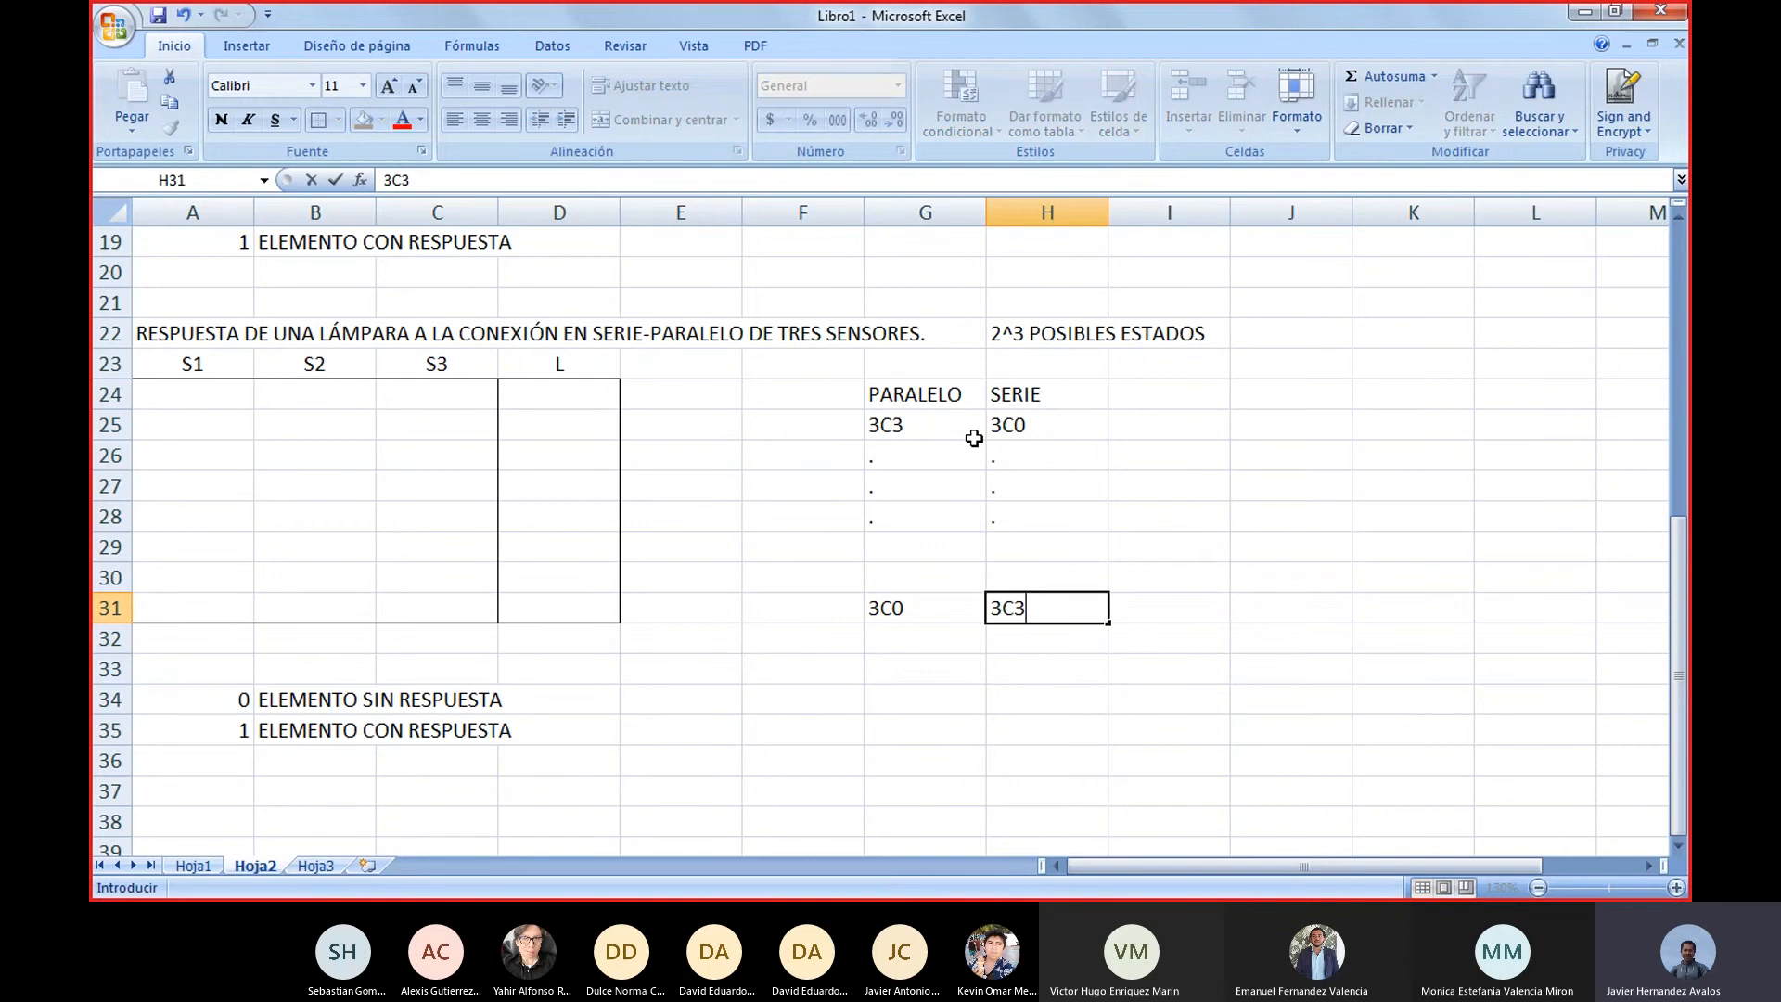
pyautogui.press('Up')
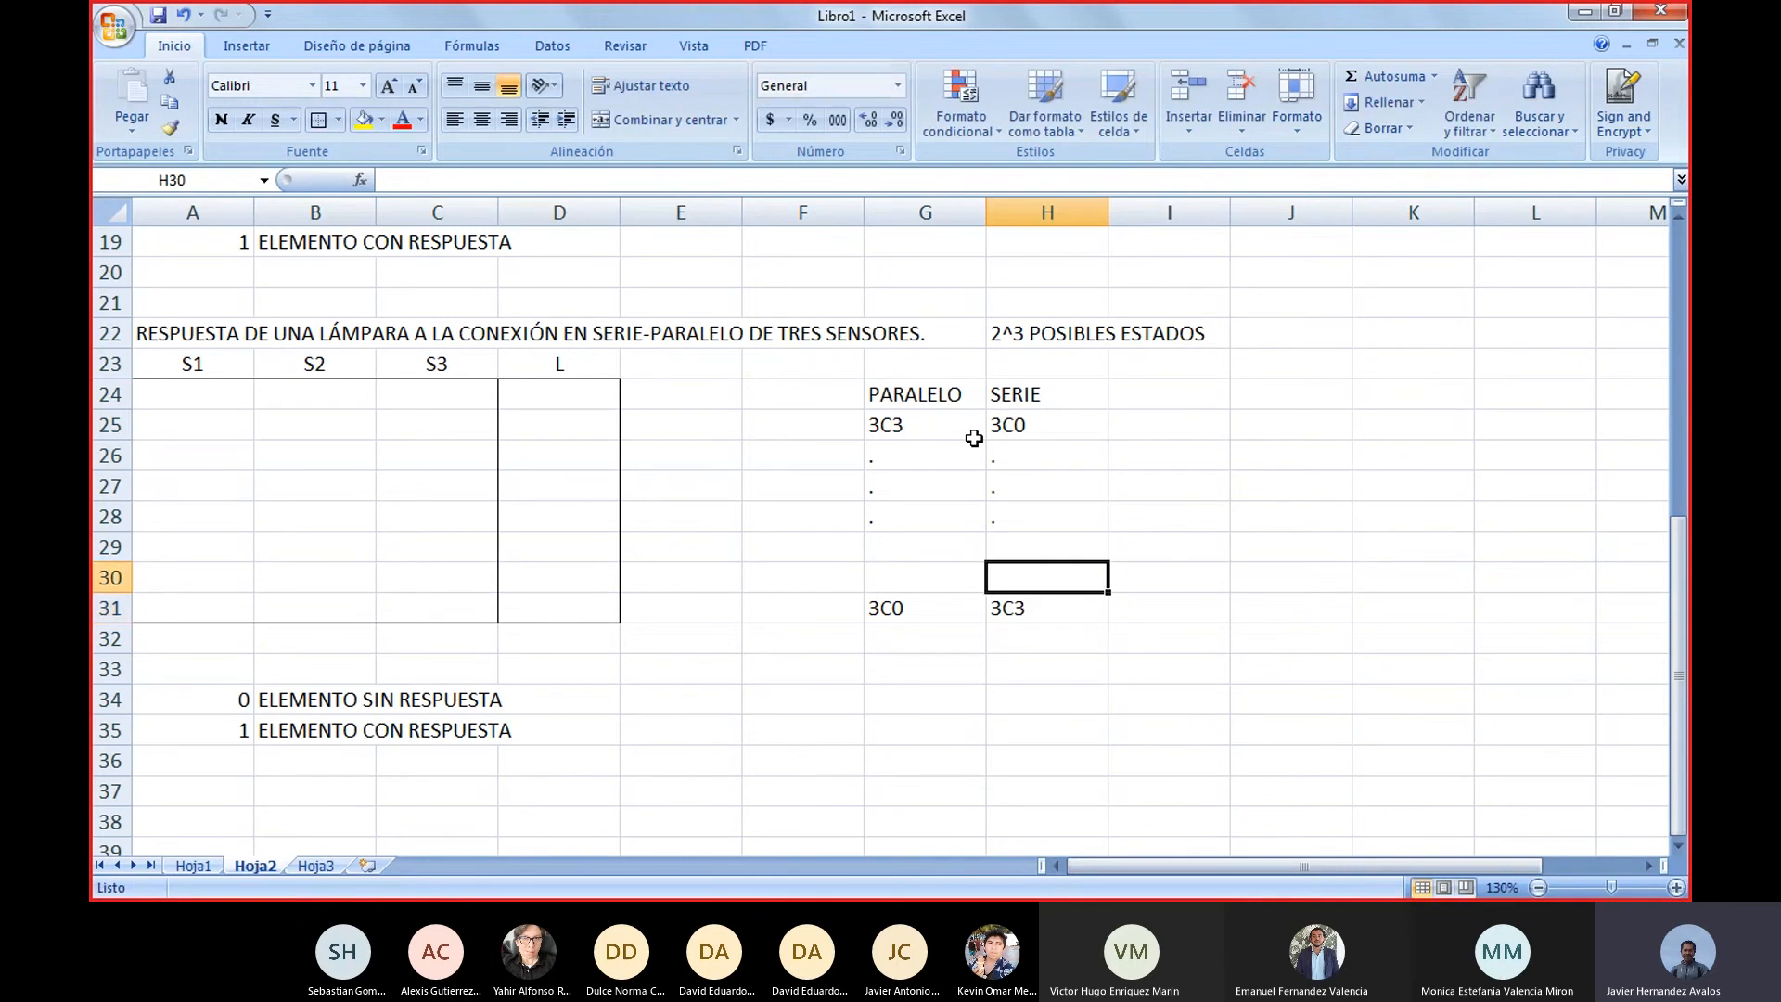
# Examine the PARALELO and SERIE end combinations in rows 25 and 31 and the intermediate range G26:H30
pyautogui.press('Down')
pyautogui.press('Right')
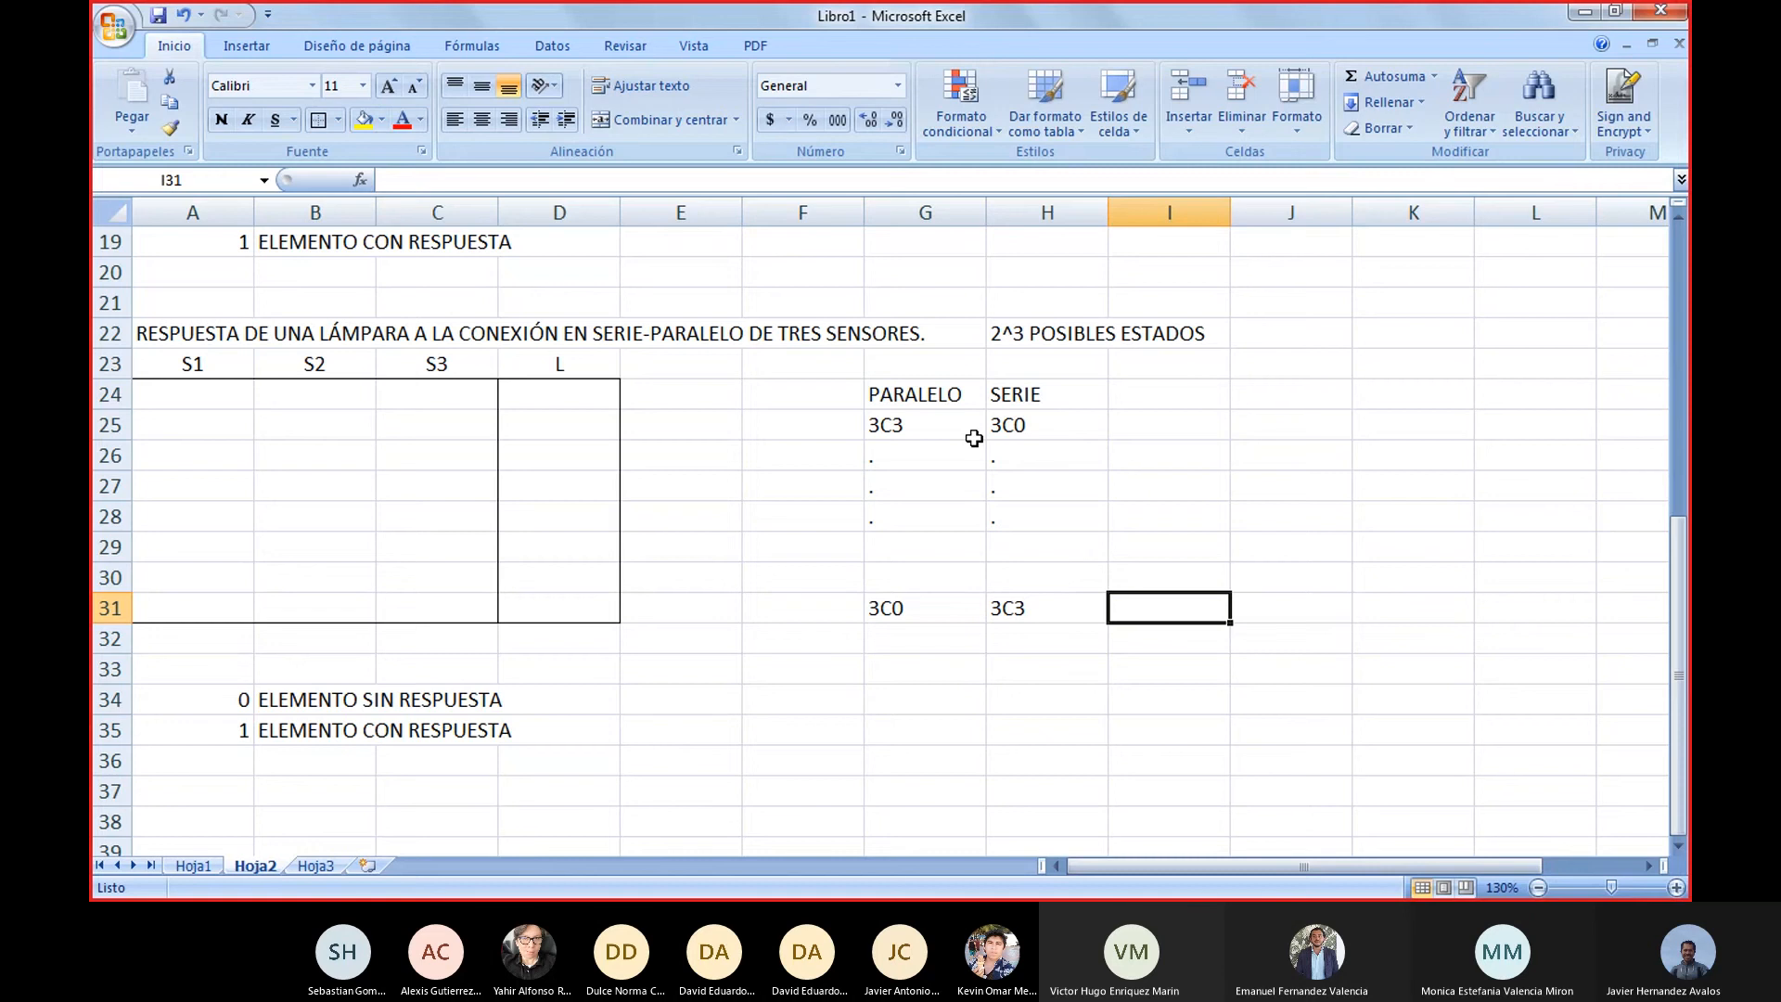
pyautogui.press('Left')
pyautogui.press('Left')
pyautogui.press('Right')
pyautogui.press('Right')
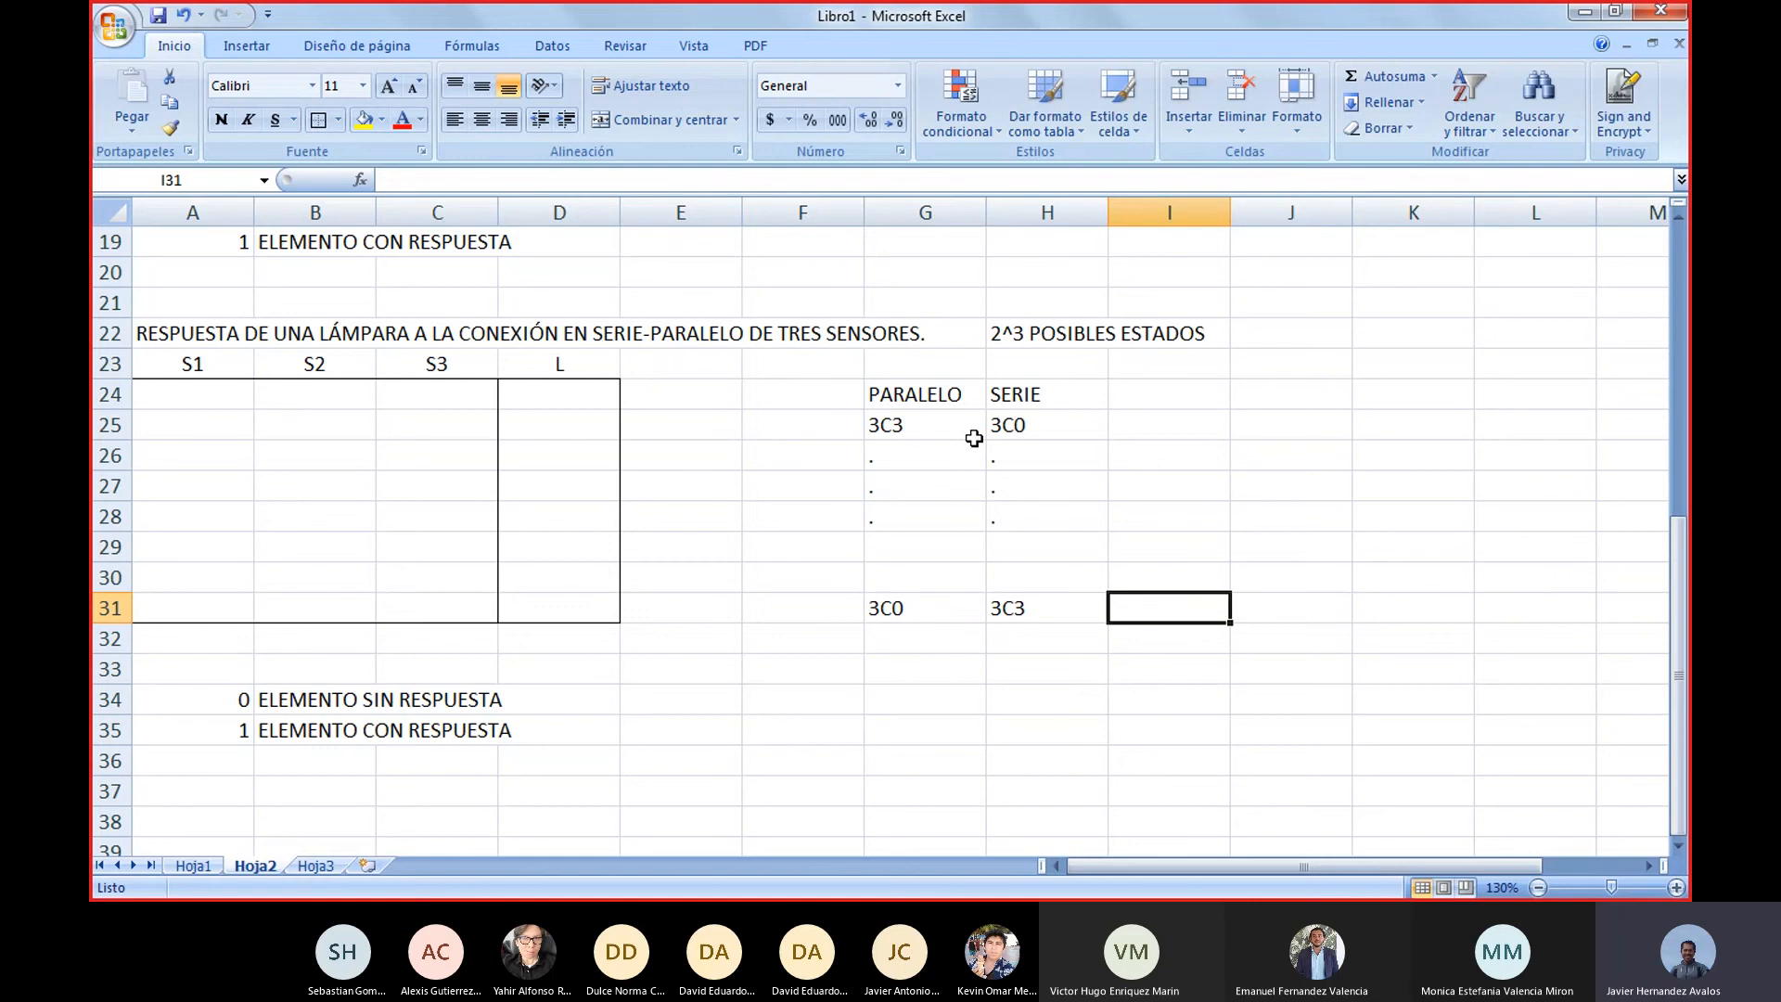
pyautogui.press('Left')
pyautogui.press('Left')
pyautogui.press('Up')
pyautogui.press('Up')
pyautogui.press('Up')
pyautogui.press('Up')
pyautogui.press('Up')
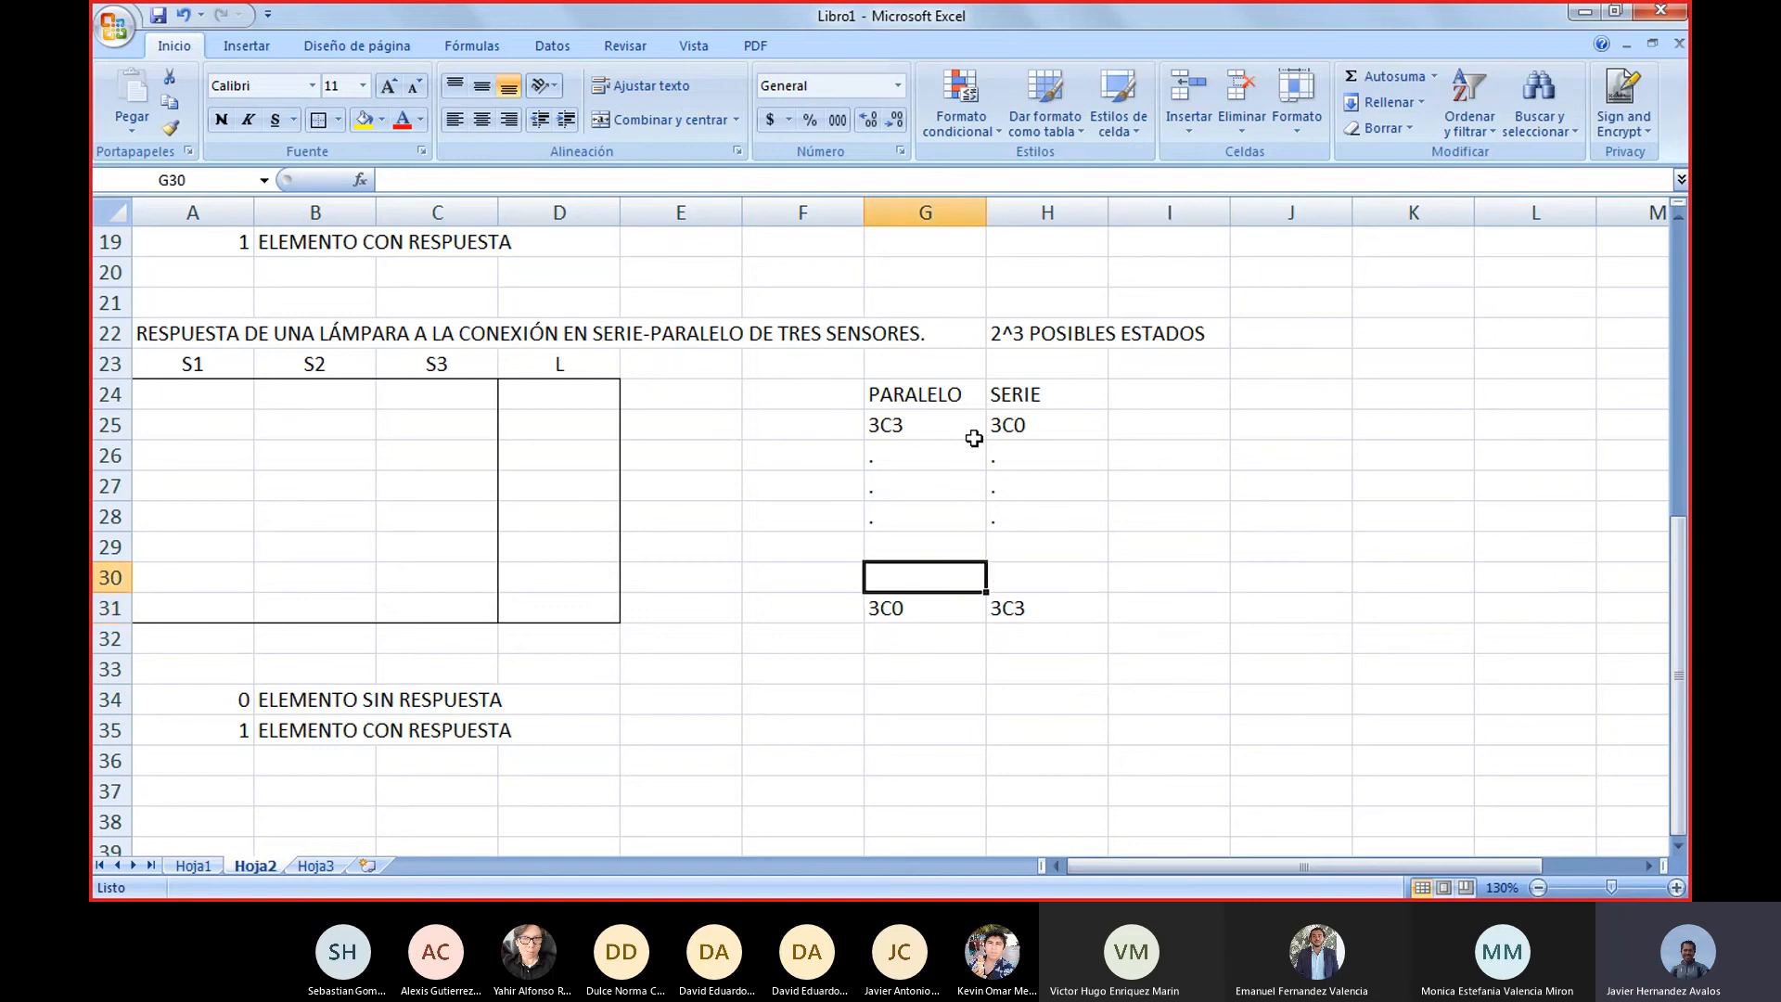
pyautogui.hotkey('shift', 'Right')
pyautogui.hotkey('shift', 'Down')
pyautogui.hotkey('shift', 'Down')
pyautogui.hotkey('shift', 'Down')
pyautogui.hotkey('shift', 'Down')
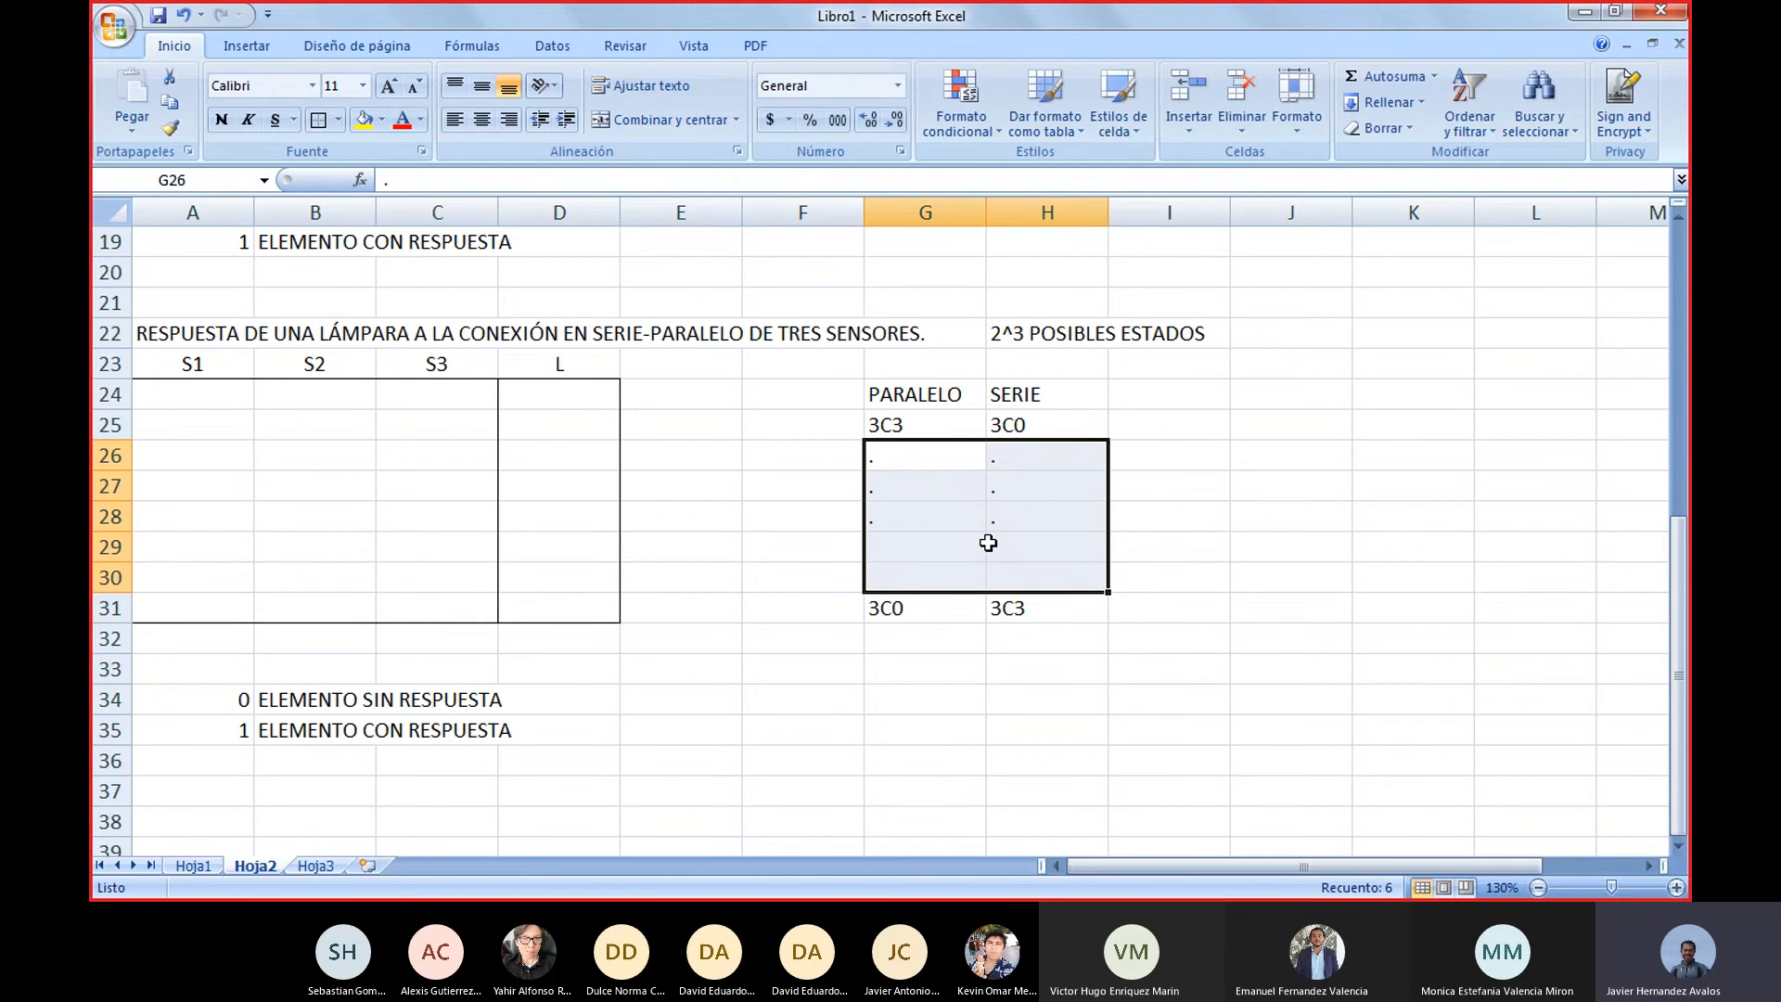
pyautogui.click(928, 427)
pyautogui.click(1053, 423)
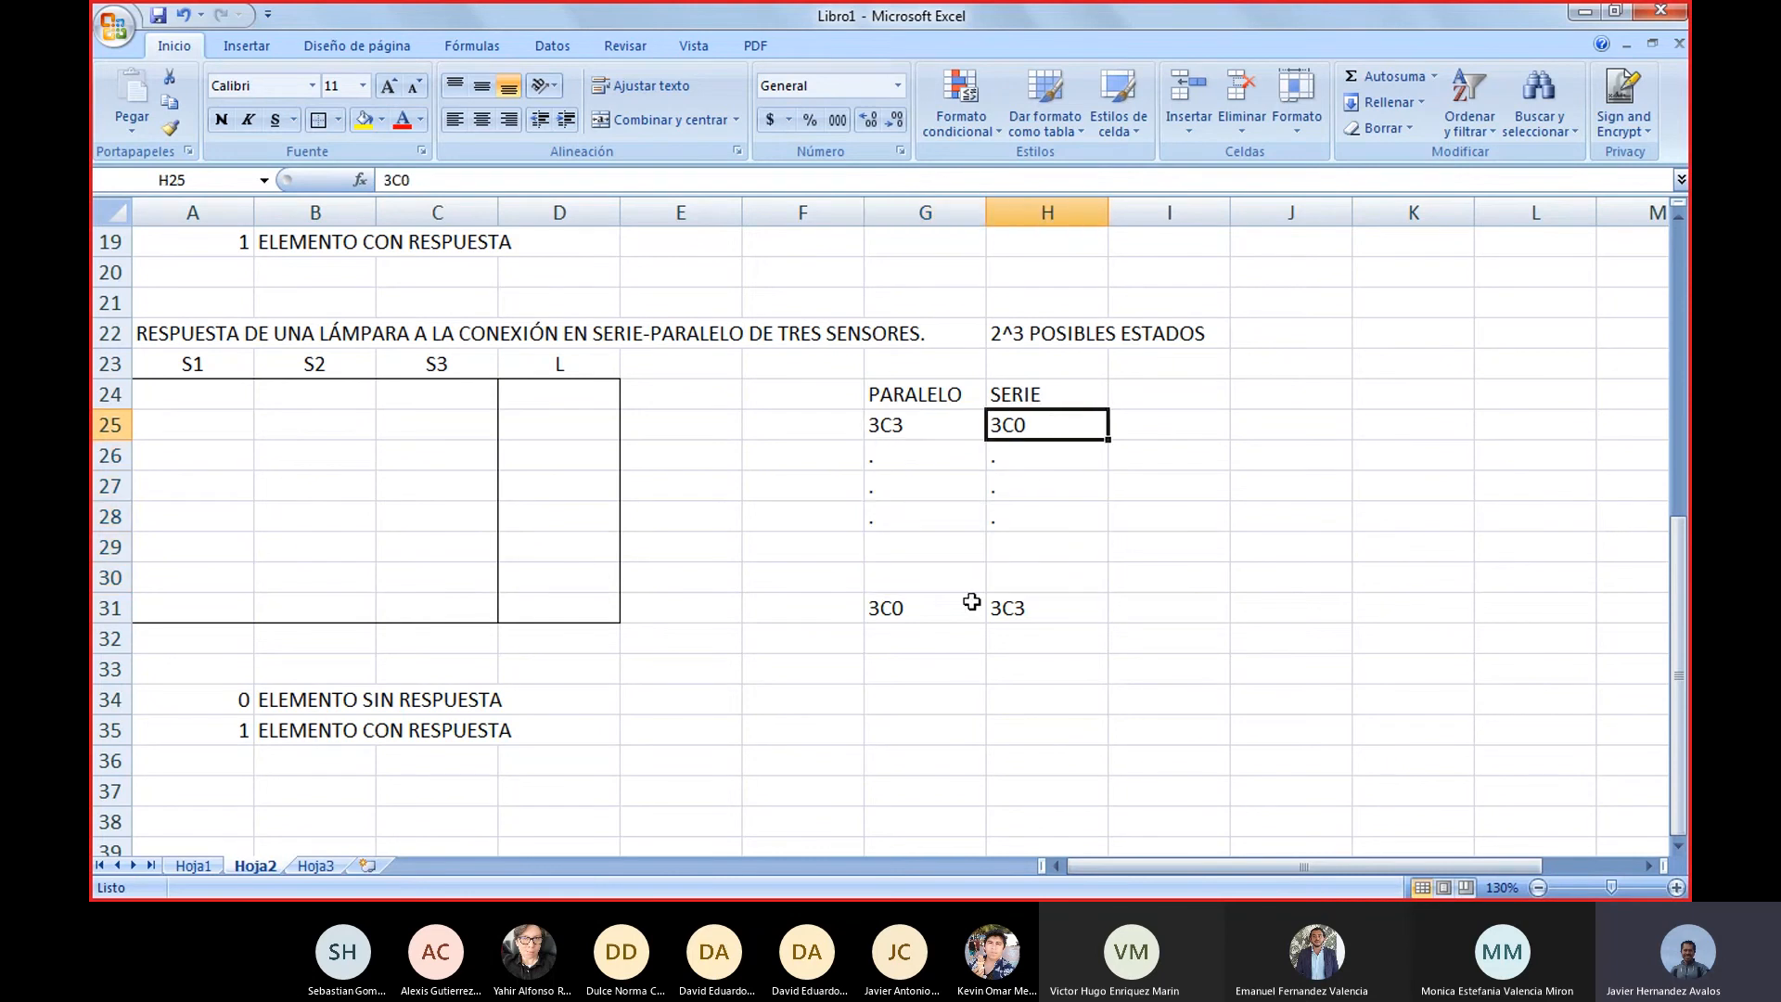
pyautogui.click(964, 605)
pyautogui.click(1034, 607)
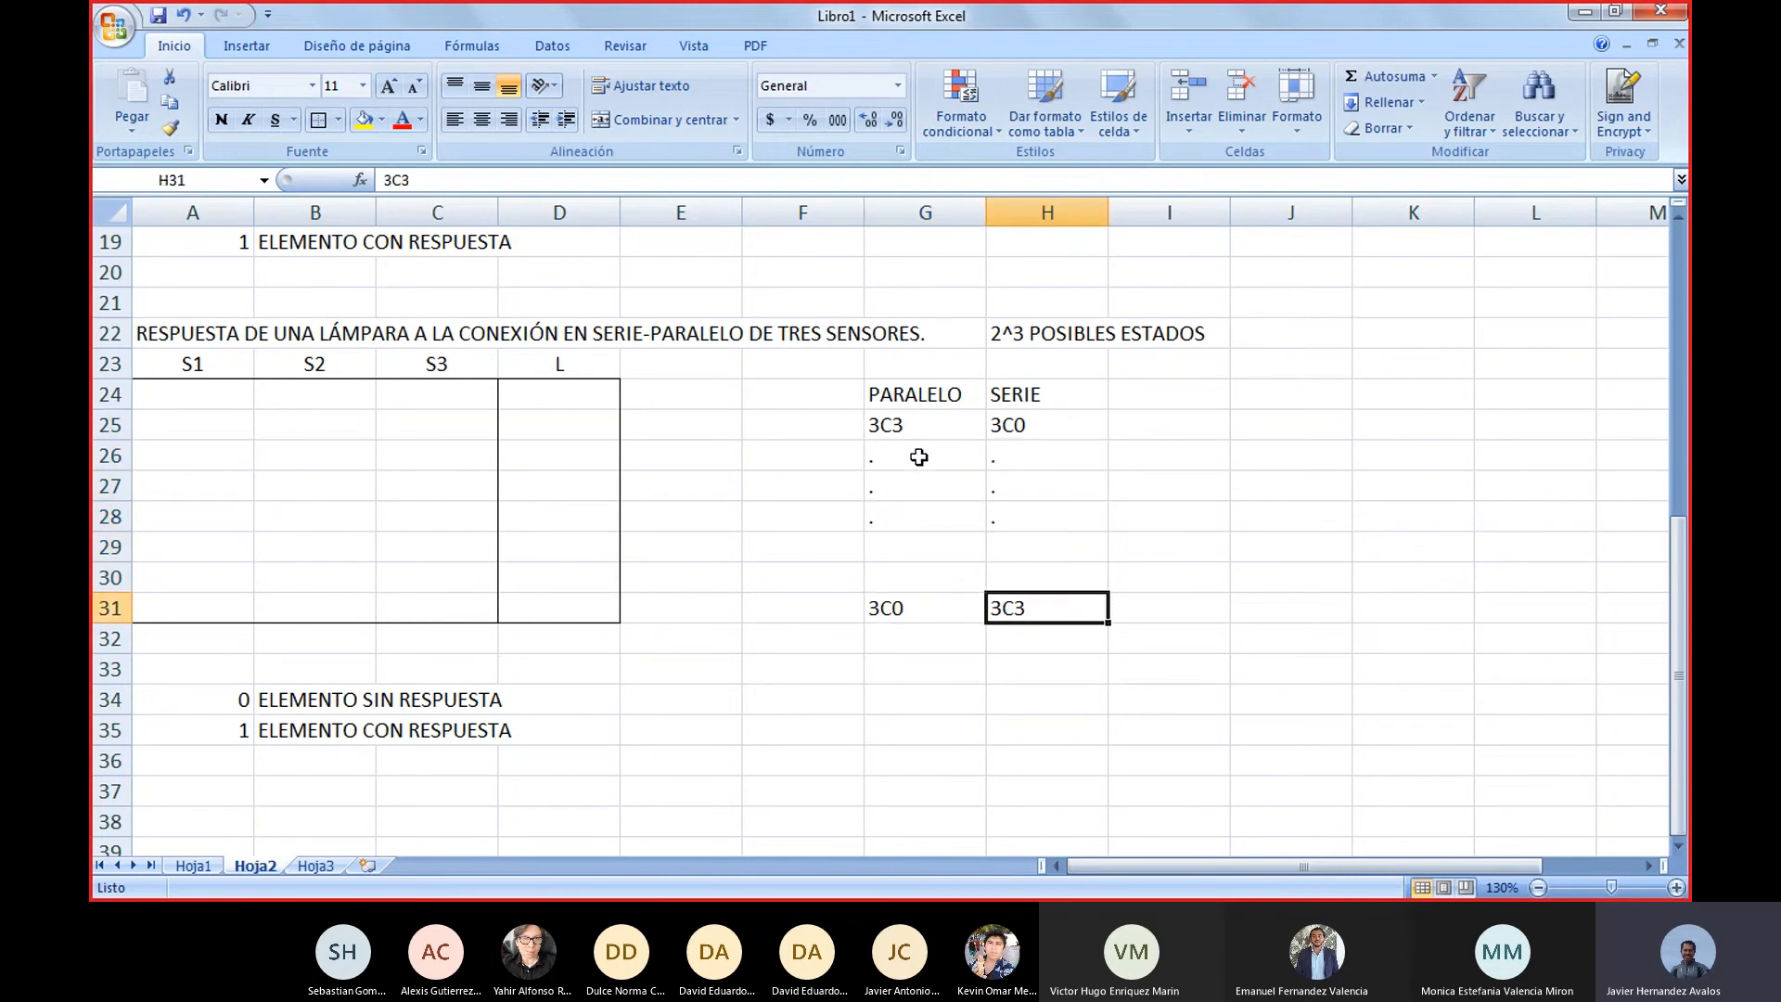
pyautogui.moveTo(916, 456); pyautogui.dragTo(1005, 565)
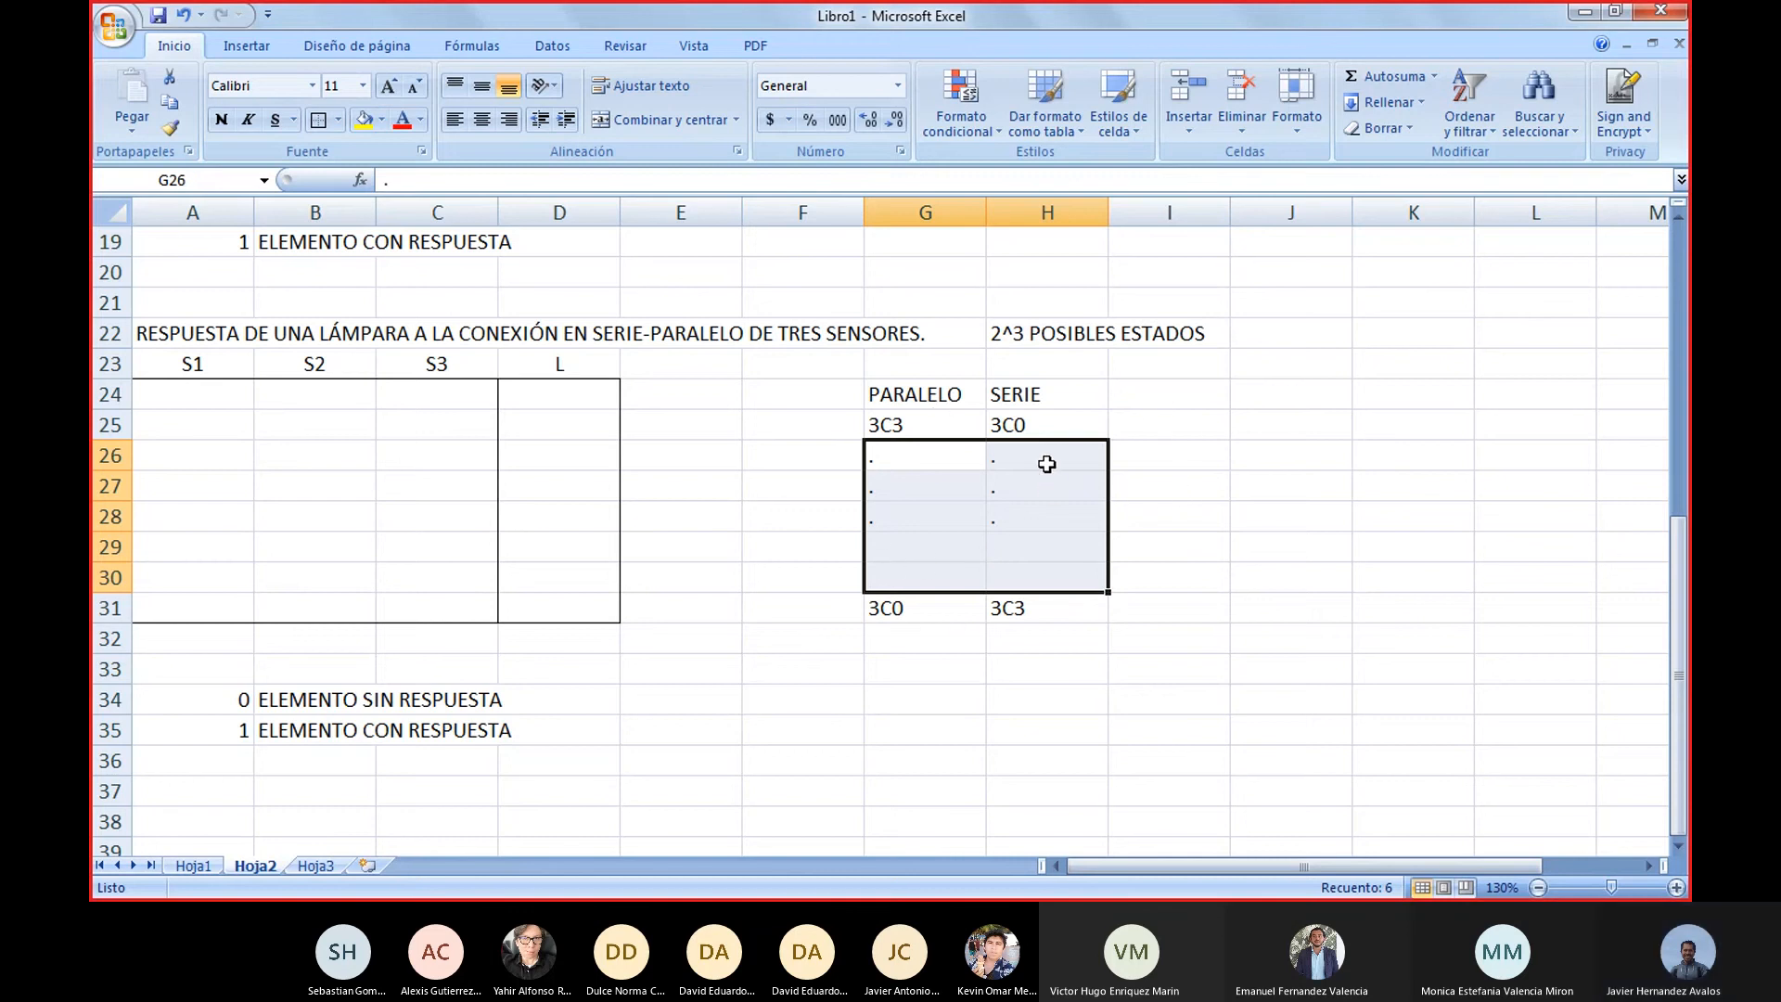
pyautogui.click(1200, 425)
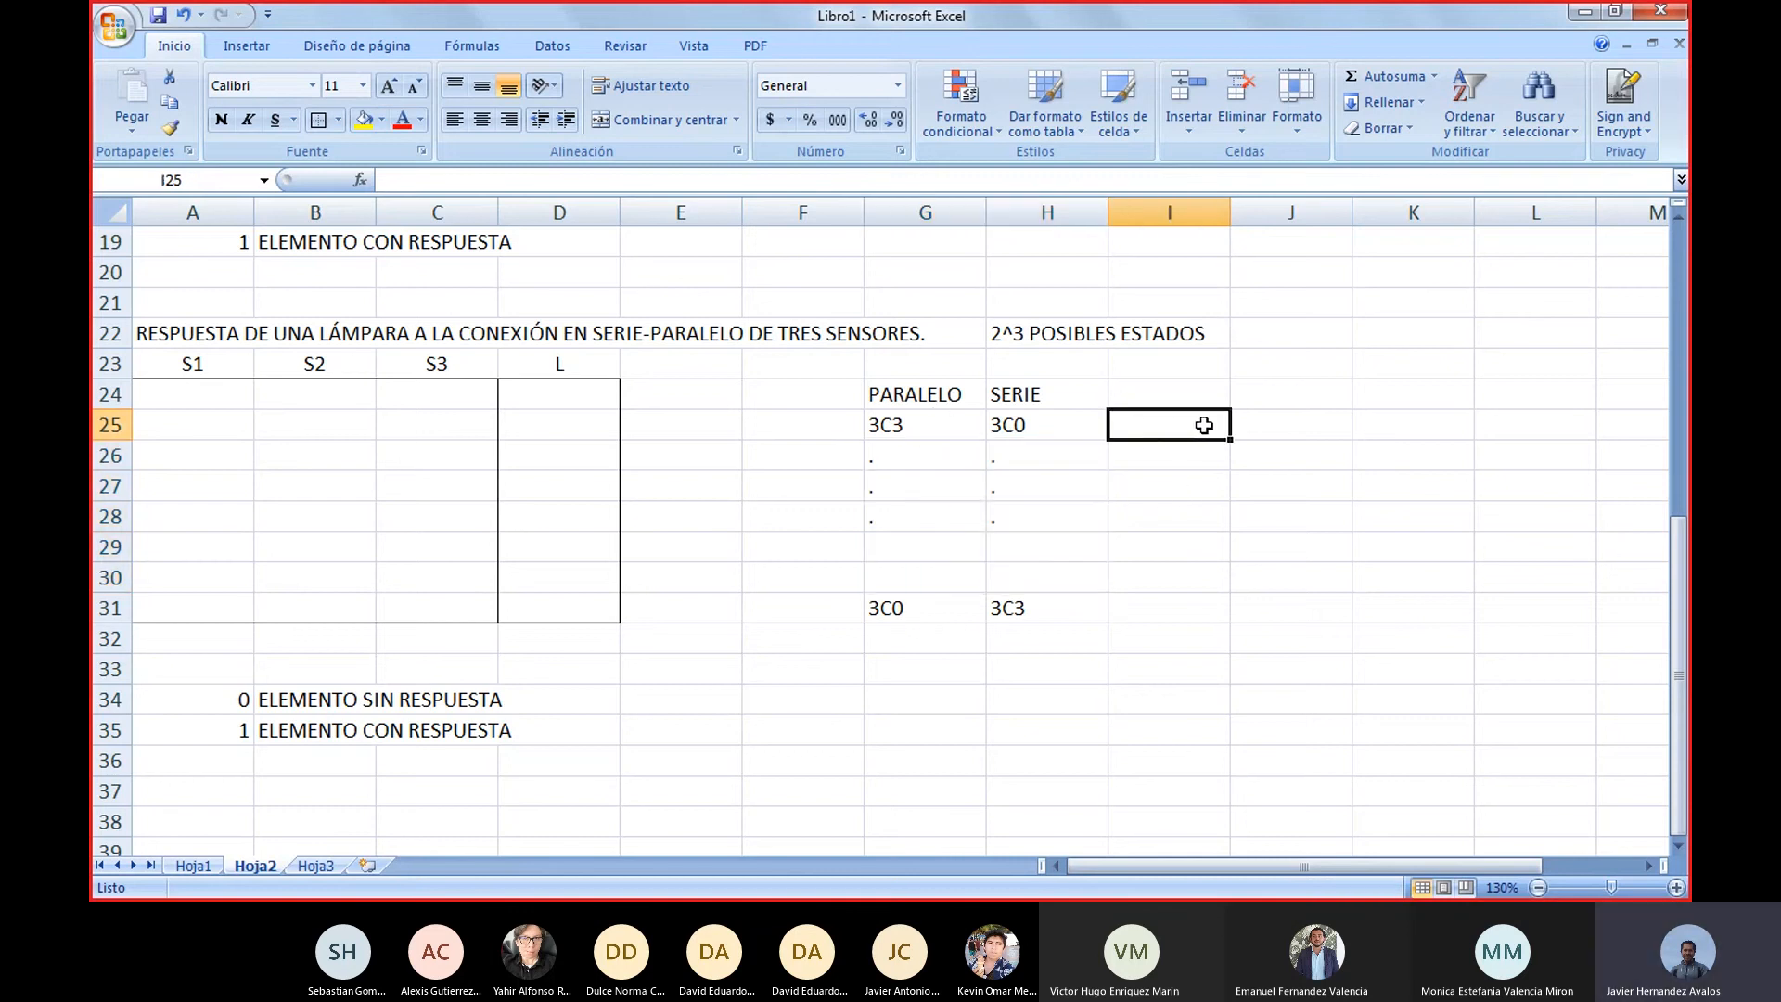
# Review the whole three-sensor response block and the two-sensor series and parallel tables above it
pyautogui.moveTo(686, 768); pyautogui.dragTo(139, 334)
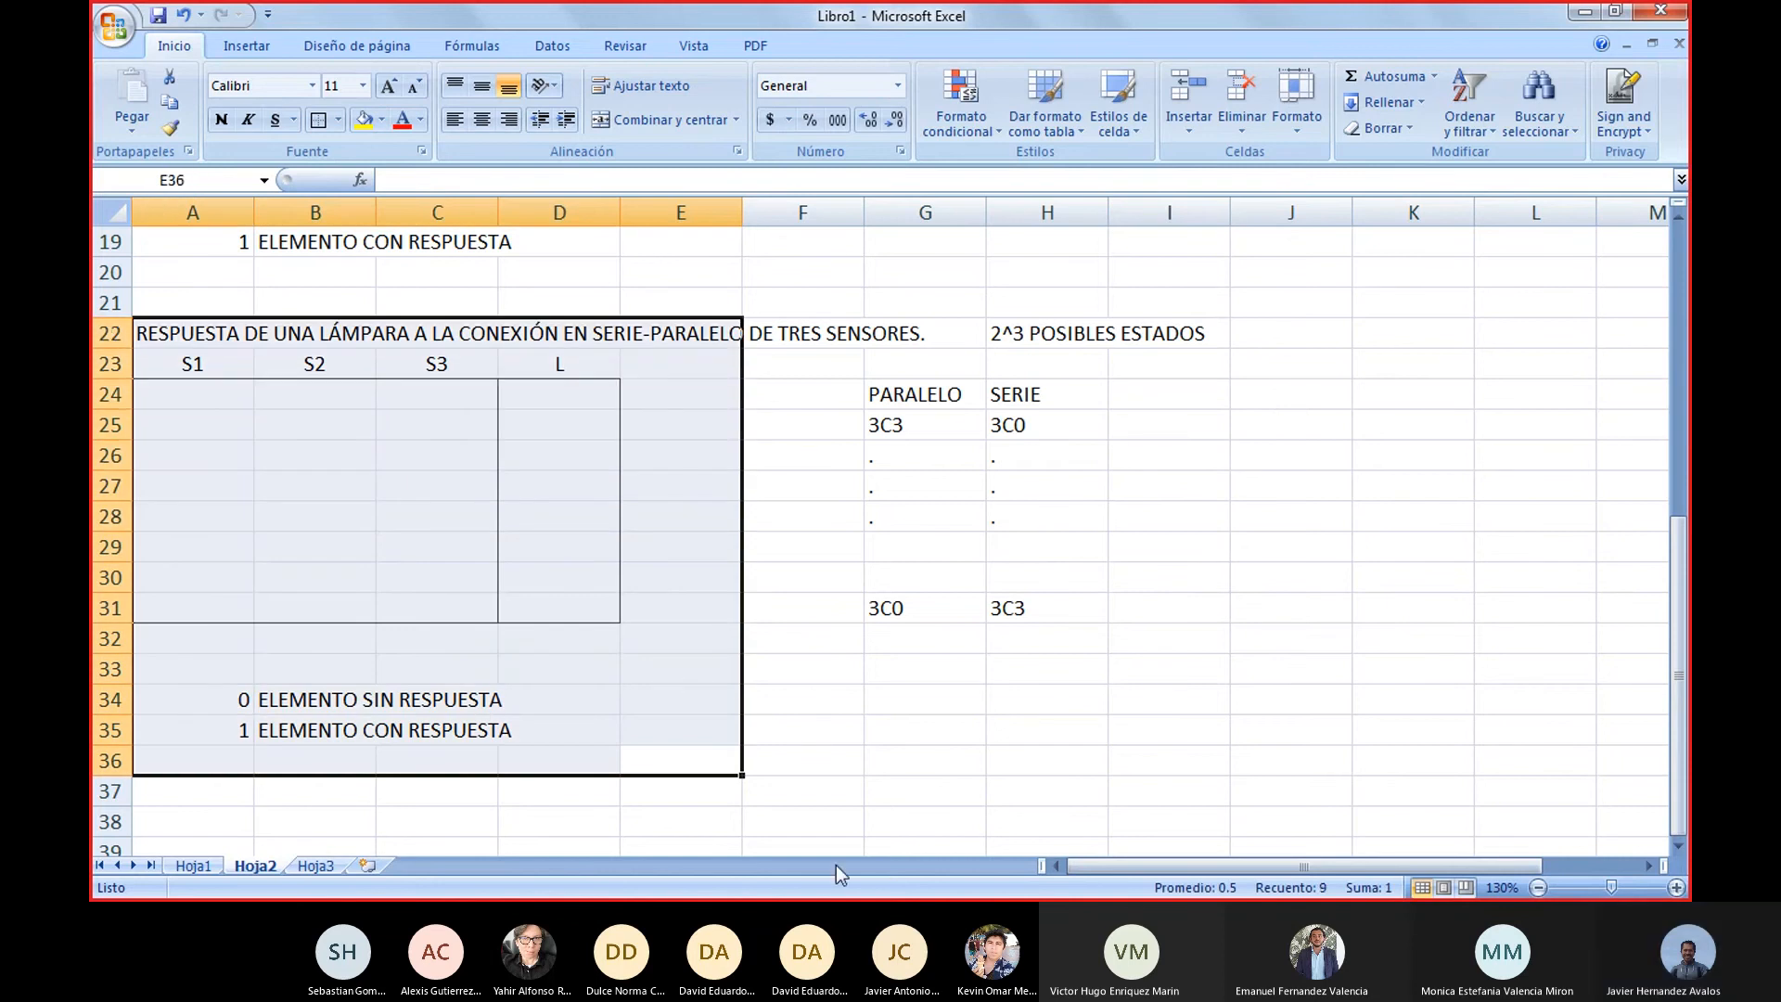
pyautogui.moveTo(1478, 879)
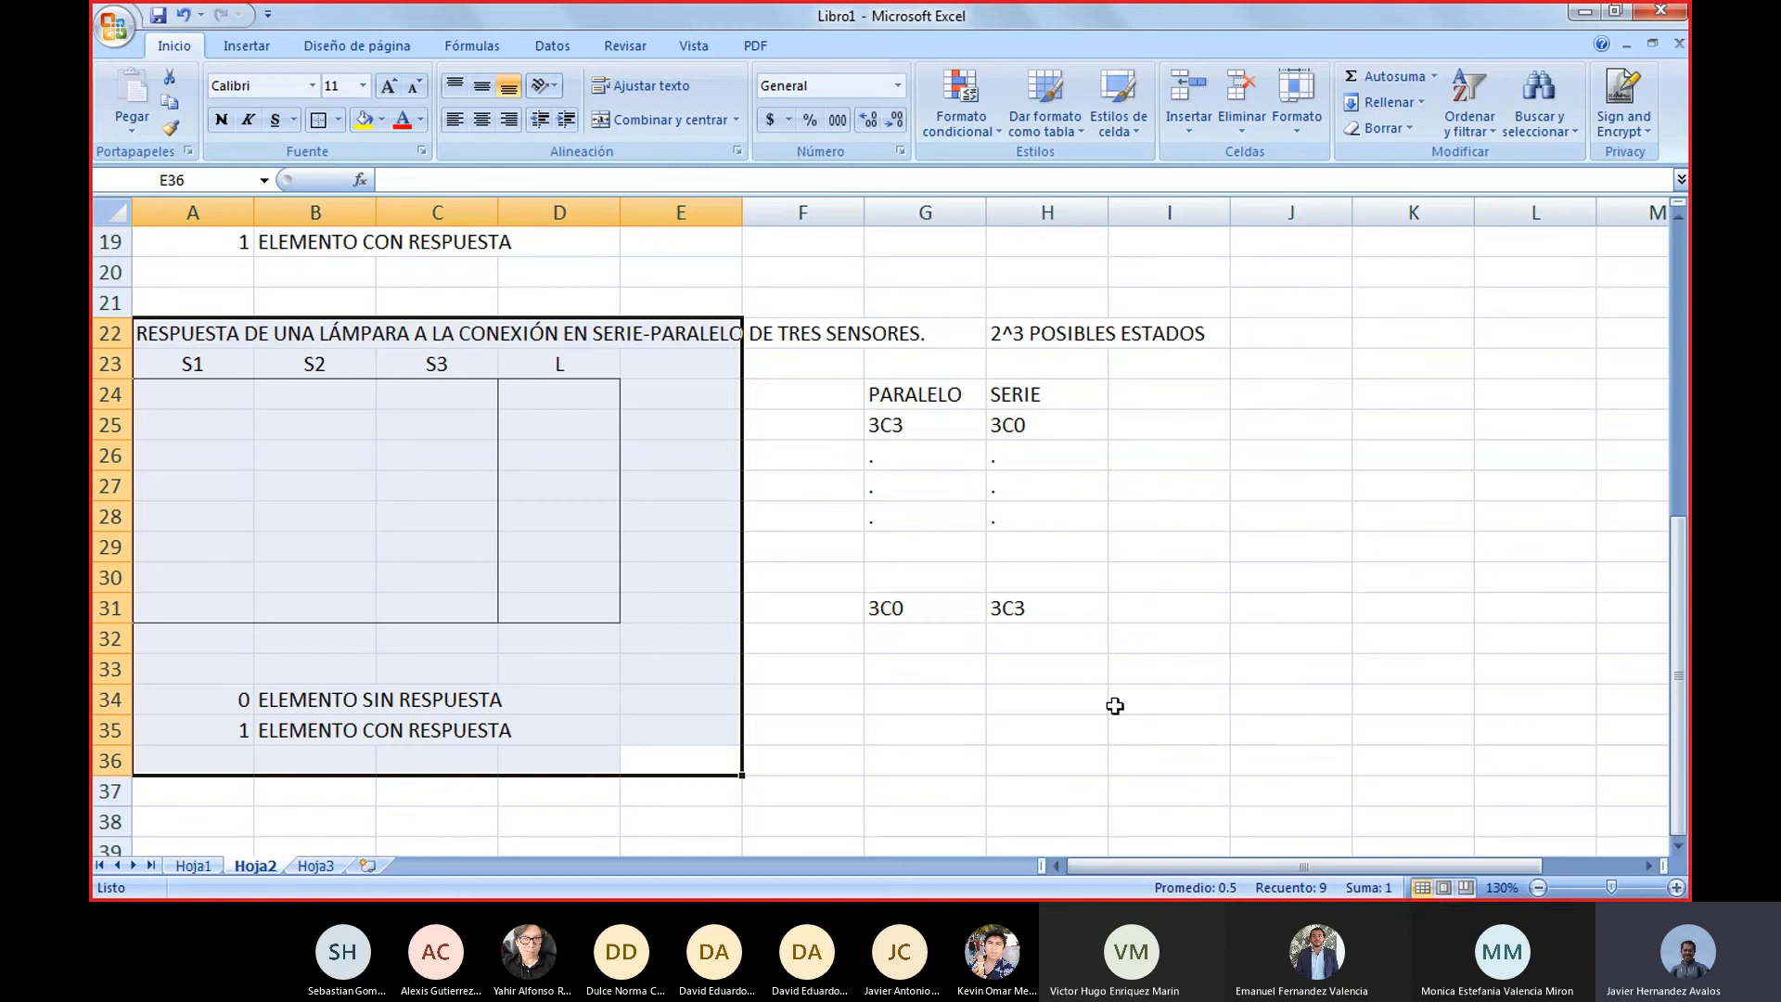
pyautogui.moveTo(1278, 762); pyautogui.dragTo(134, 314)
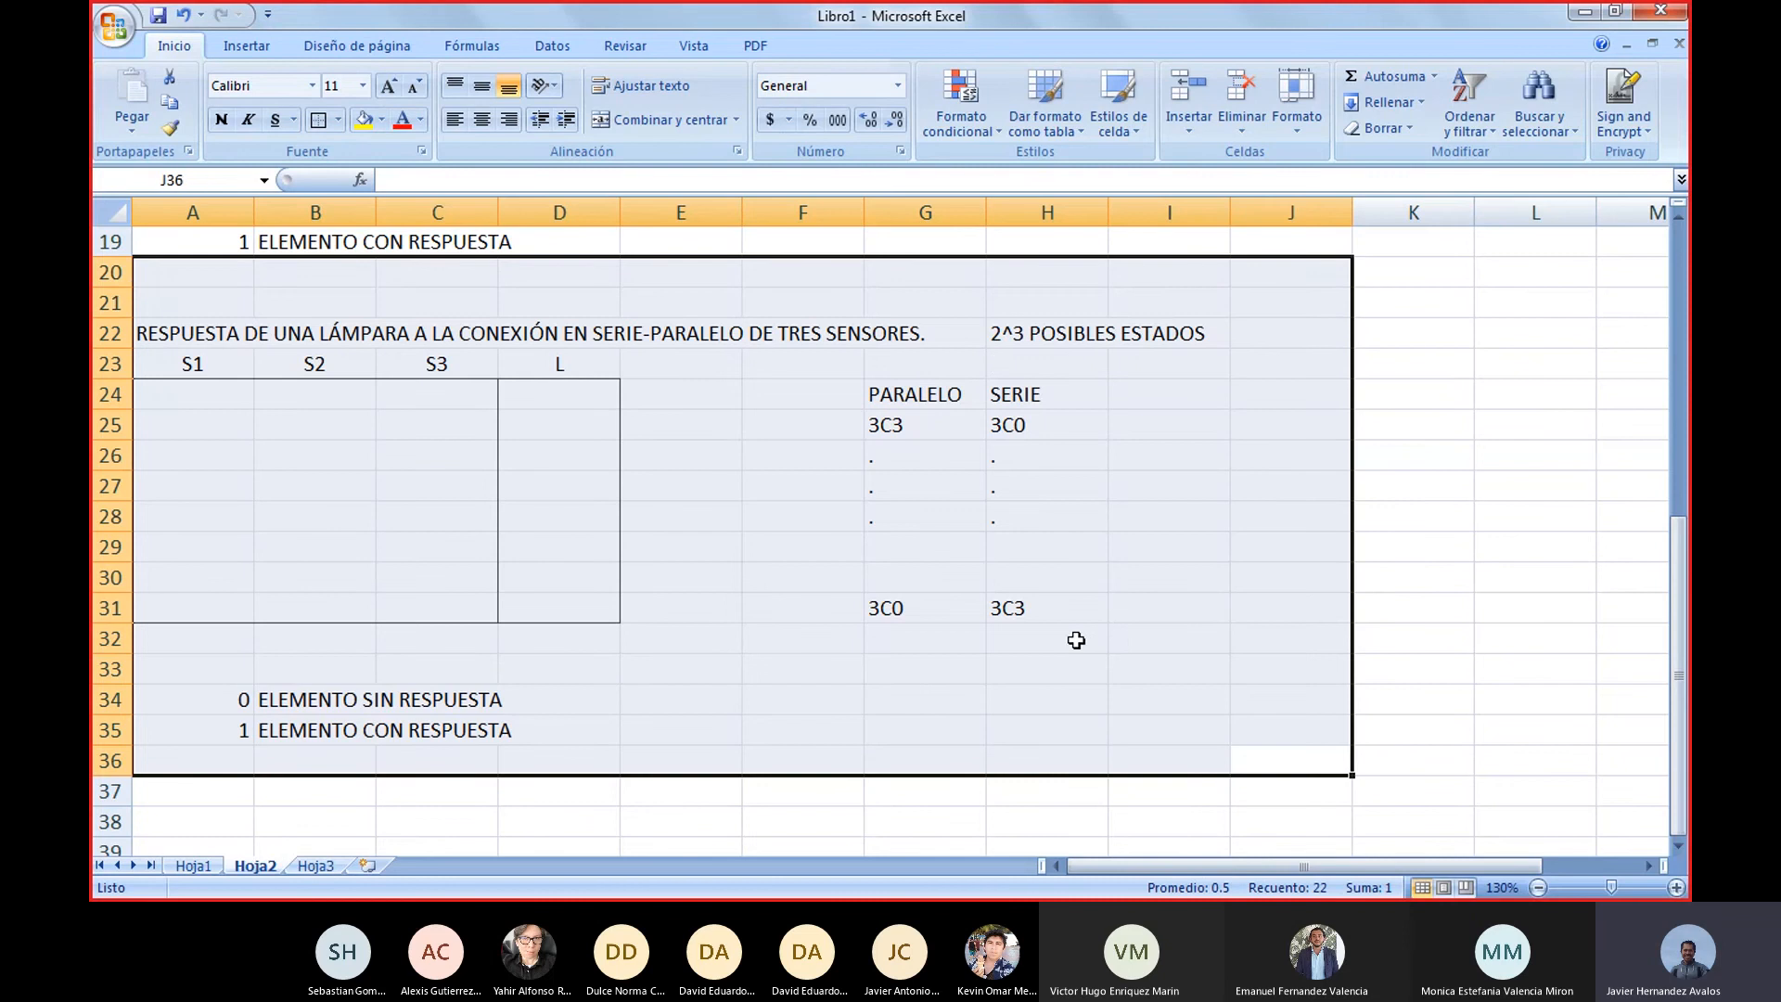
pyautogui.scroll(6, 1136, 640)
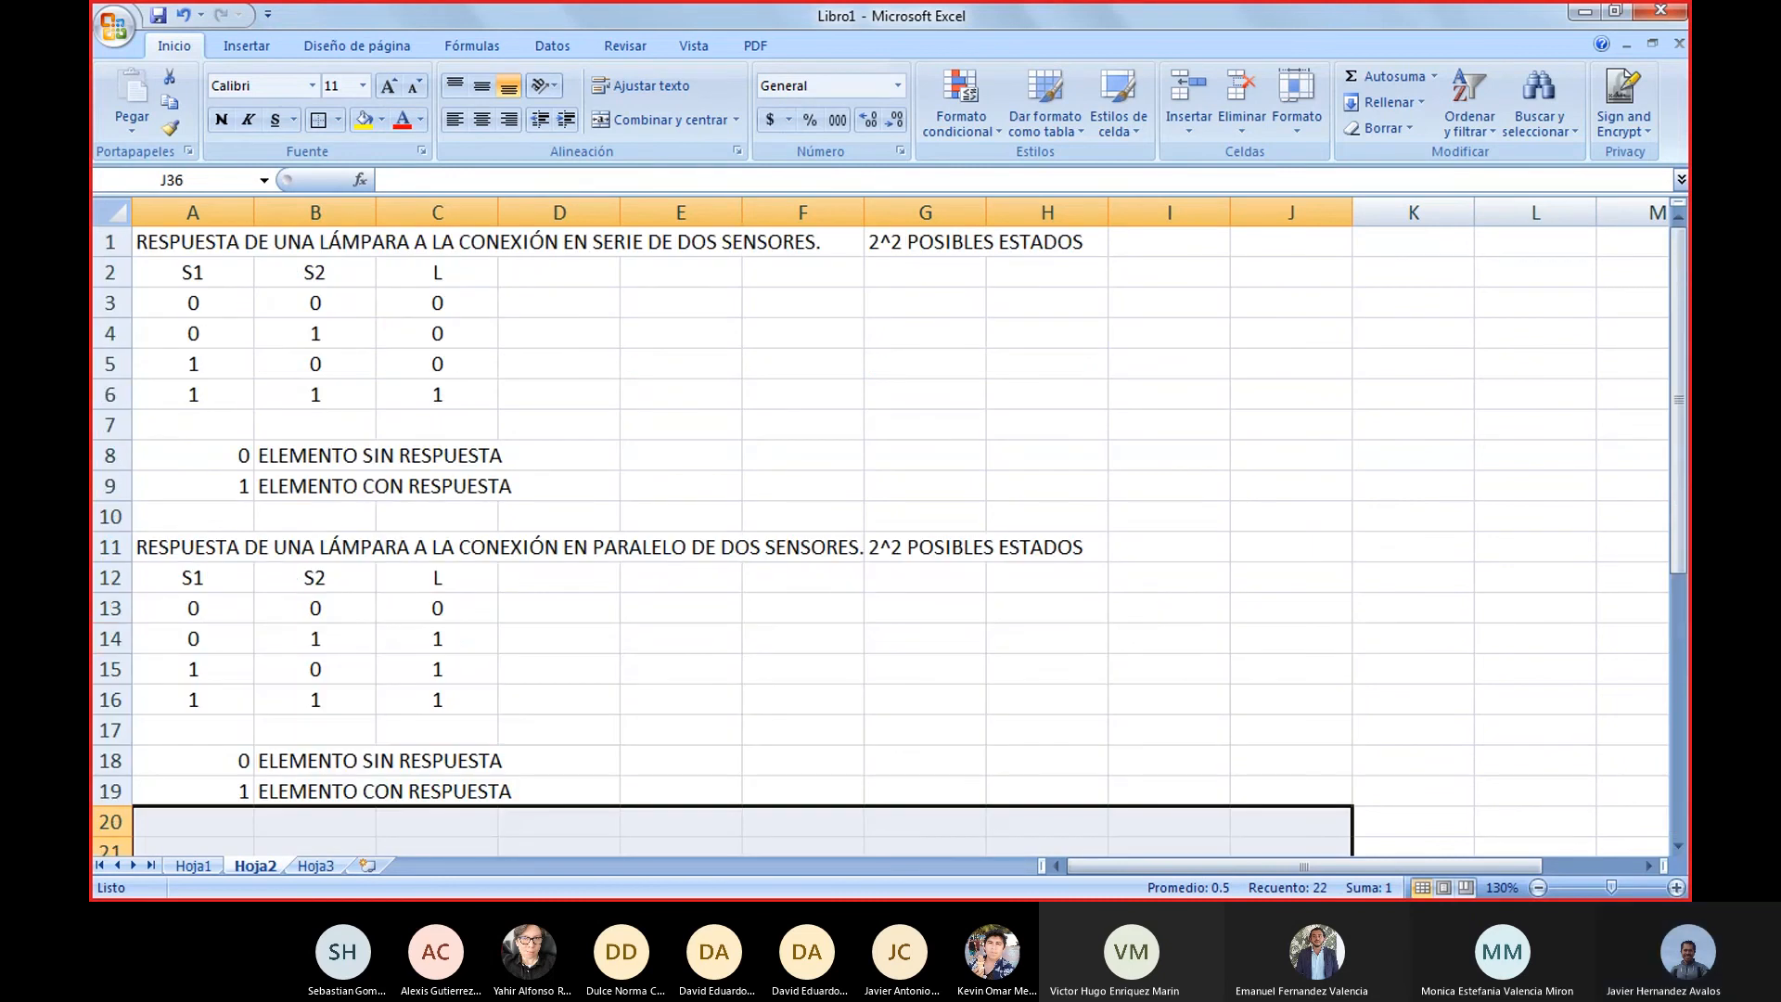
# Switch to FluidSIM to view the parallel sensor circuit diagram
pyautogui.moveTo(432, 893)
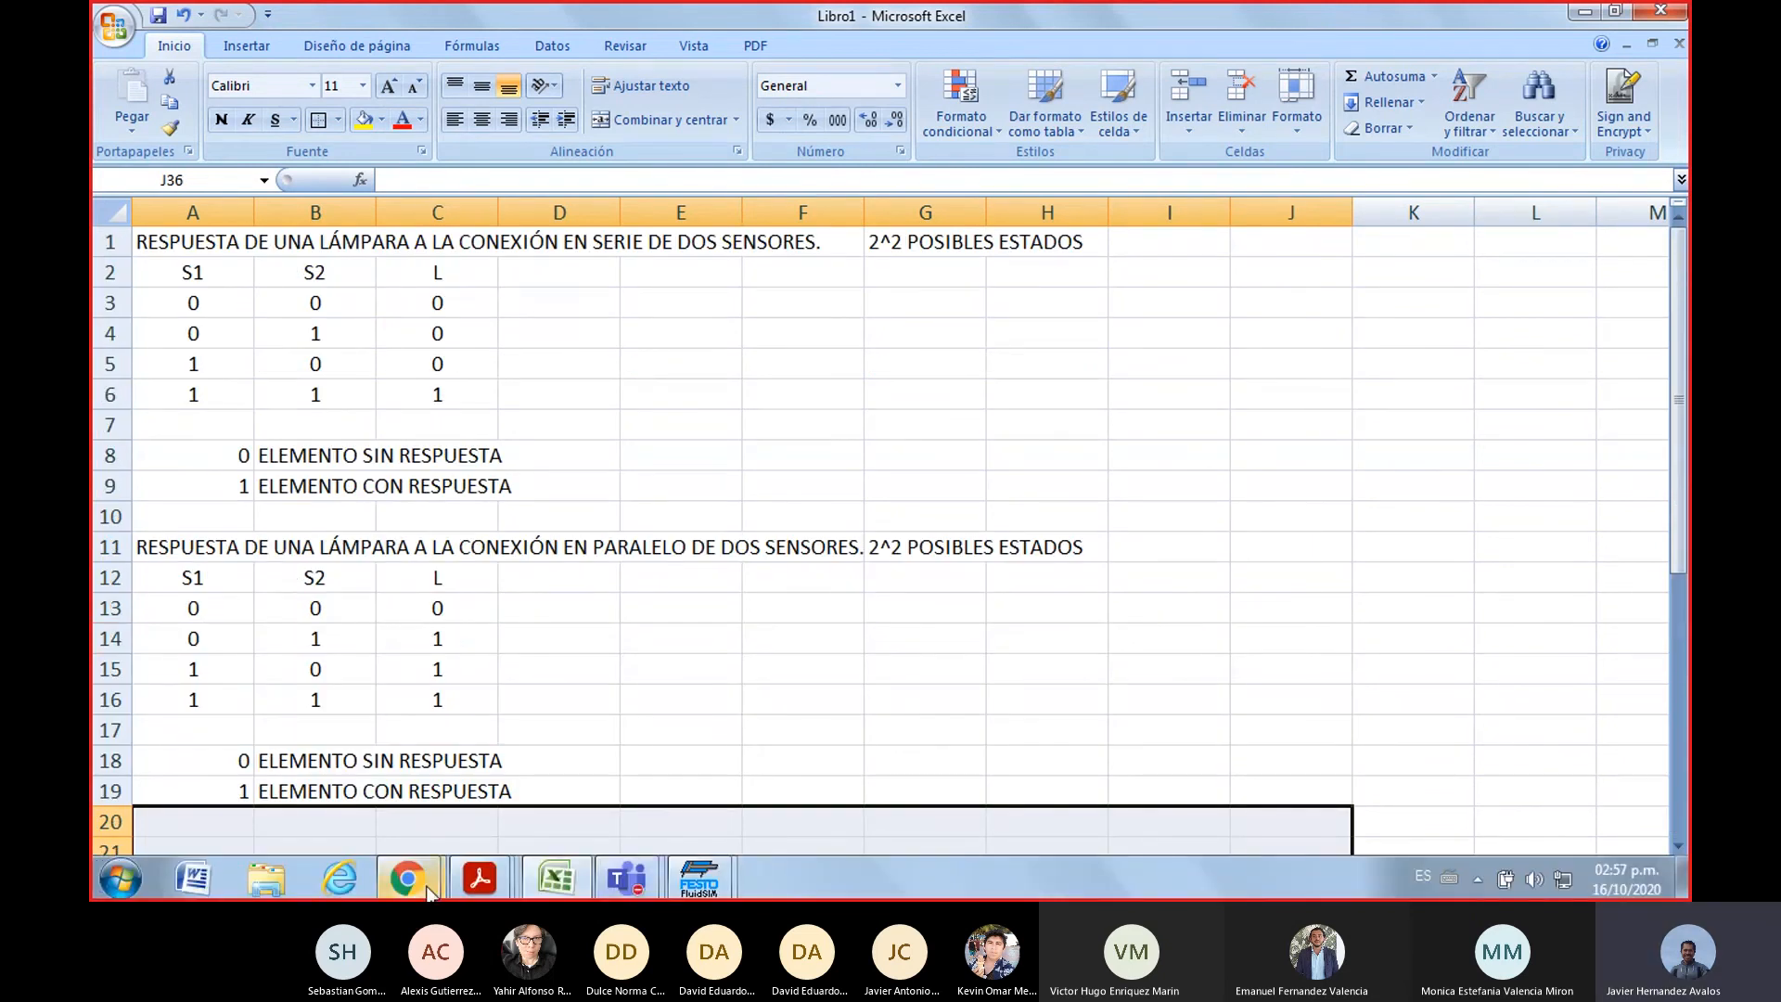
pyautogui.click(686, 886)
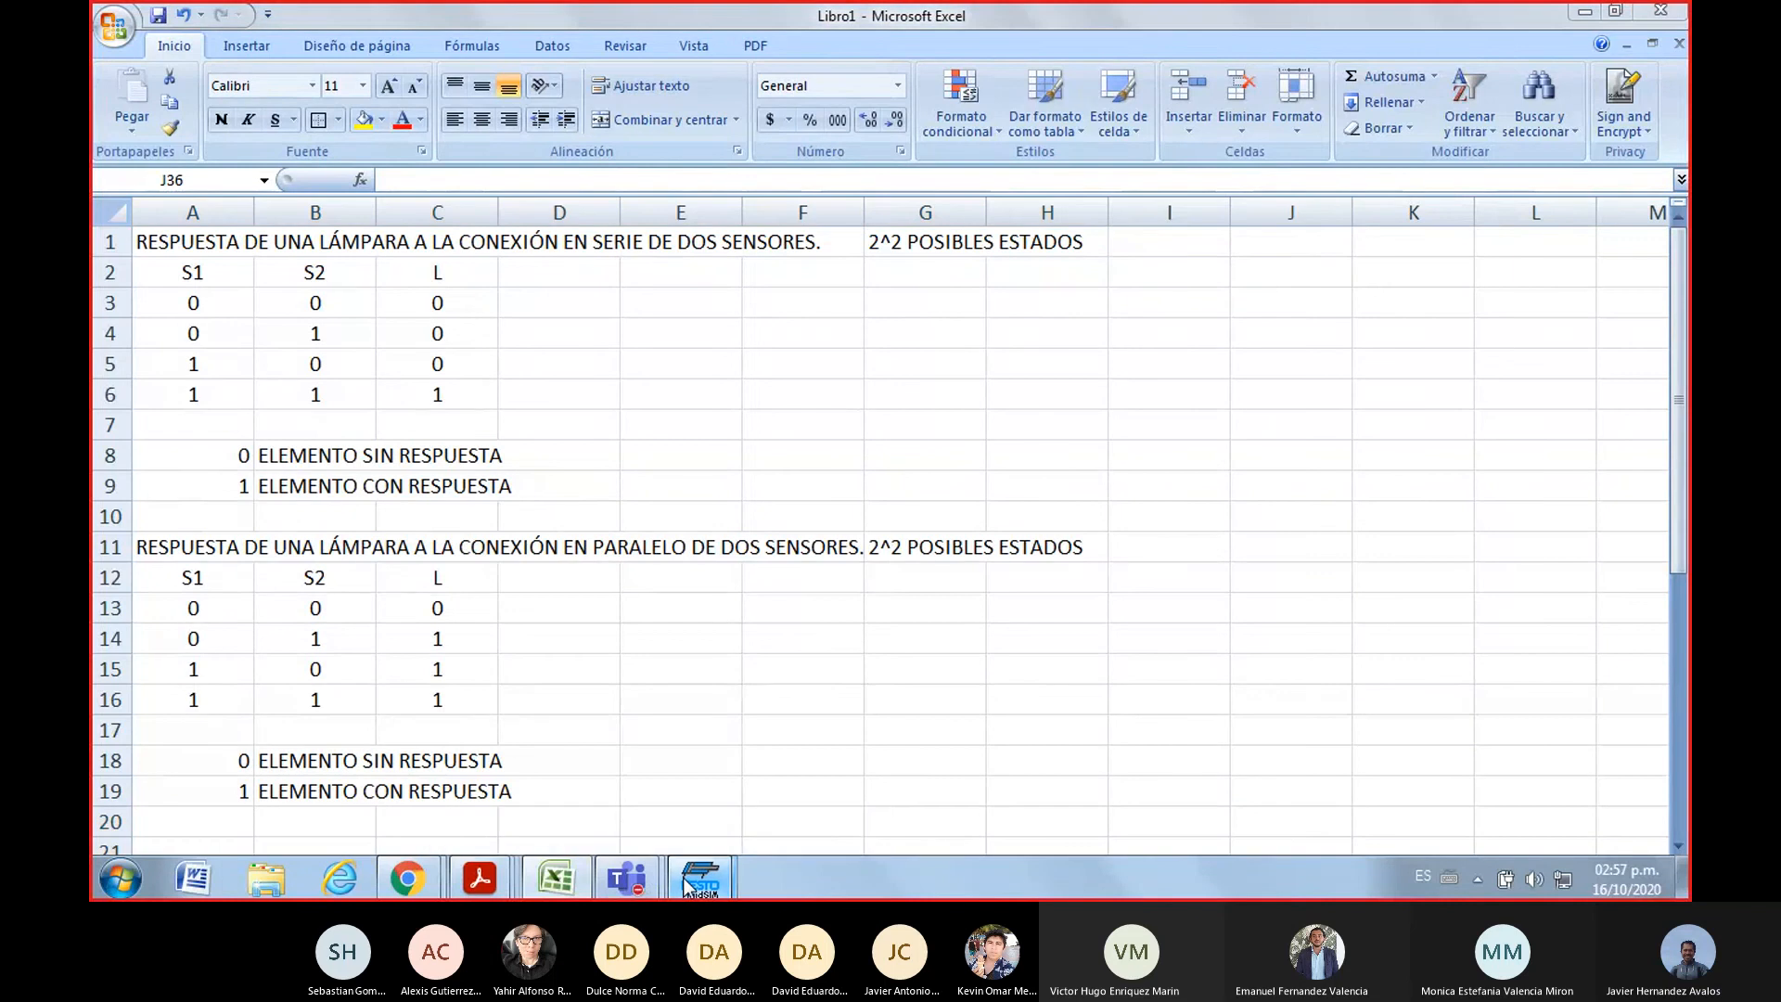
pyautogui.click(853, 757)
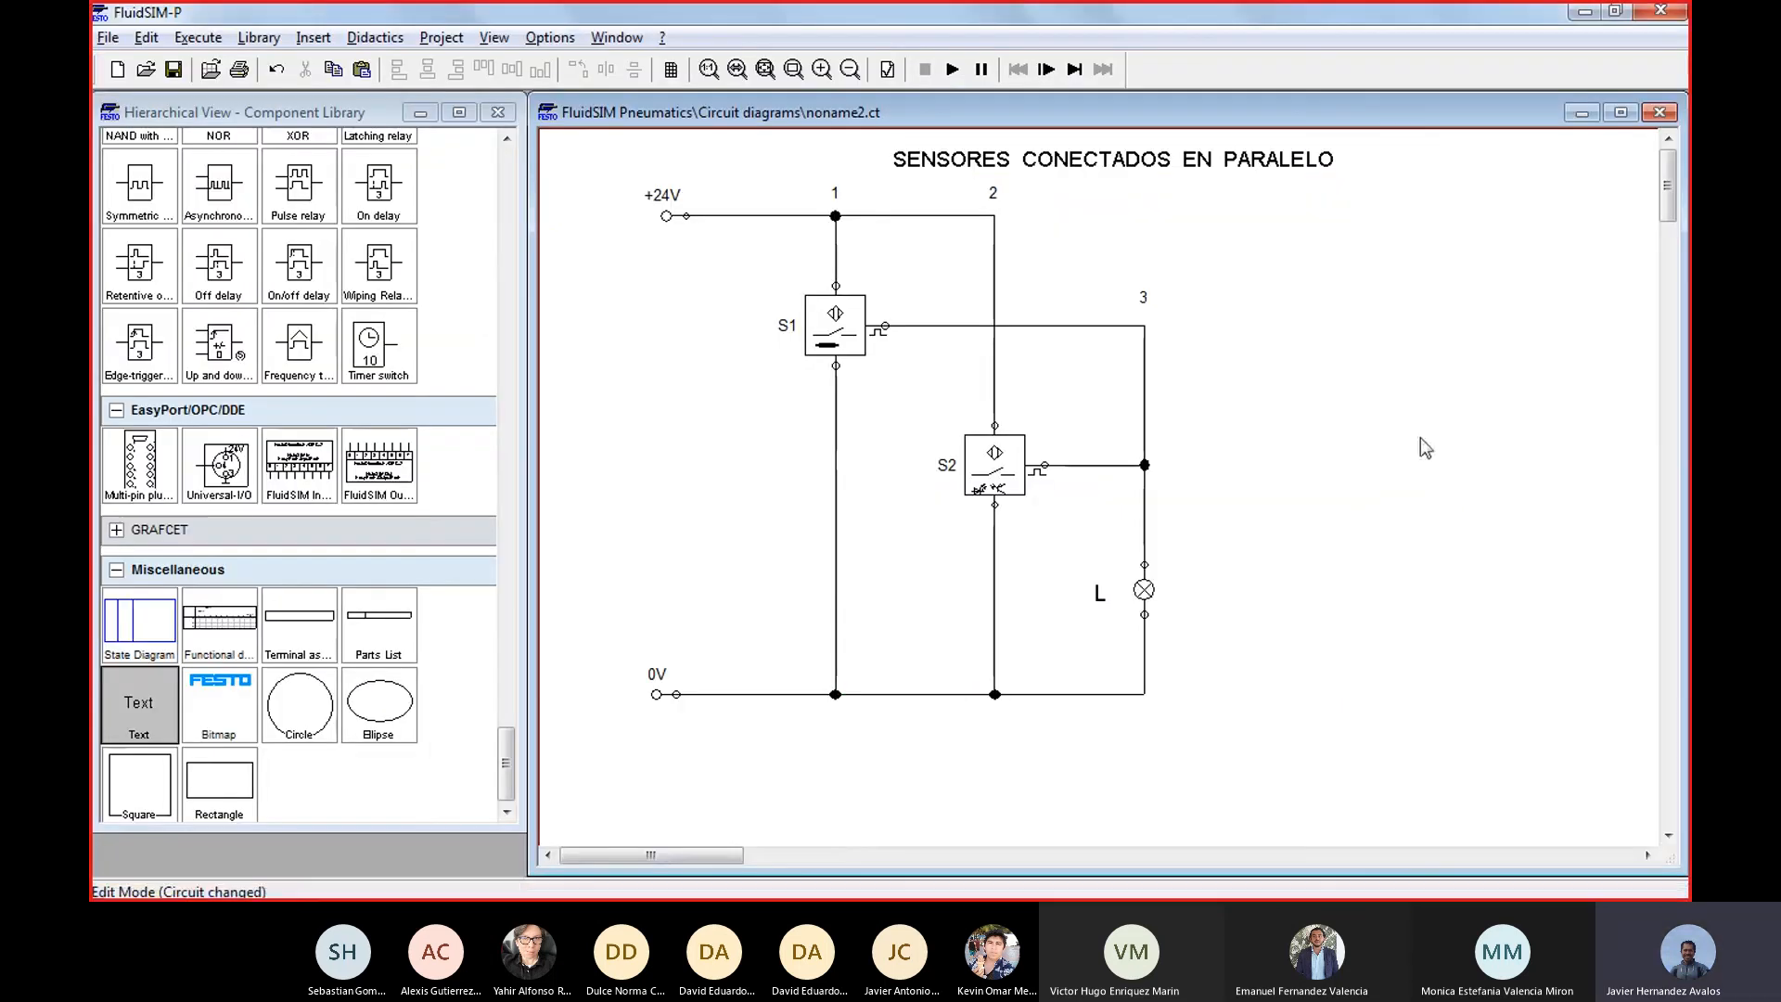
# View the pressure switch circuit in noname.ct and the four proximity switch circuits in noname1.ct
pyautogui.click(617, 37)
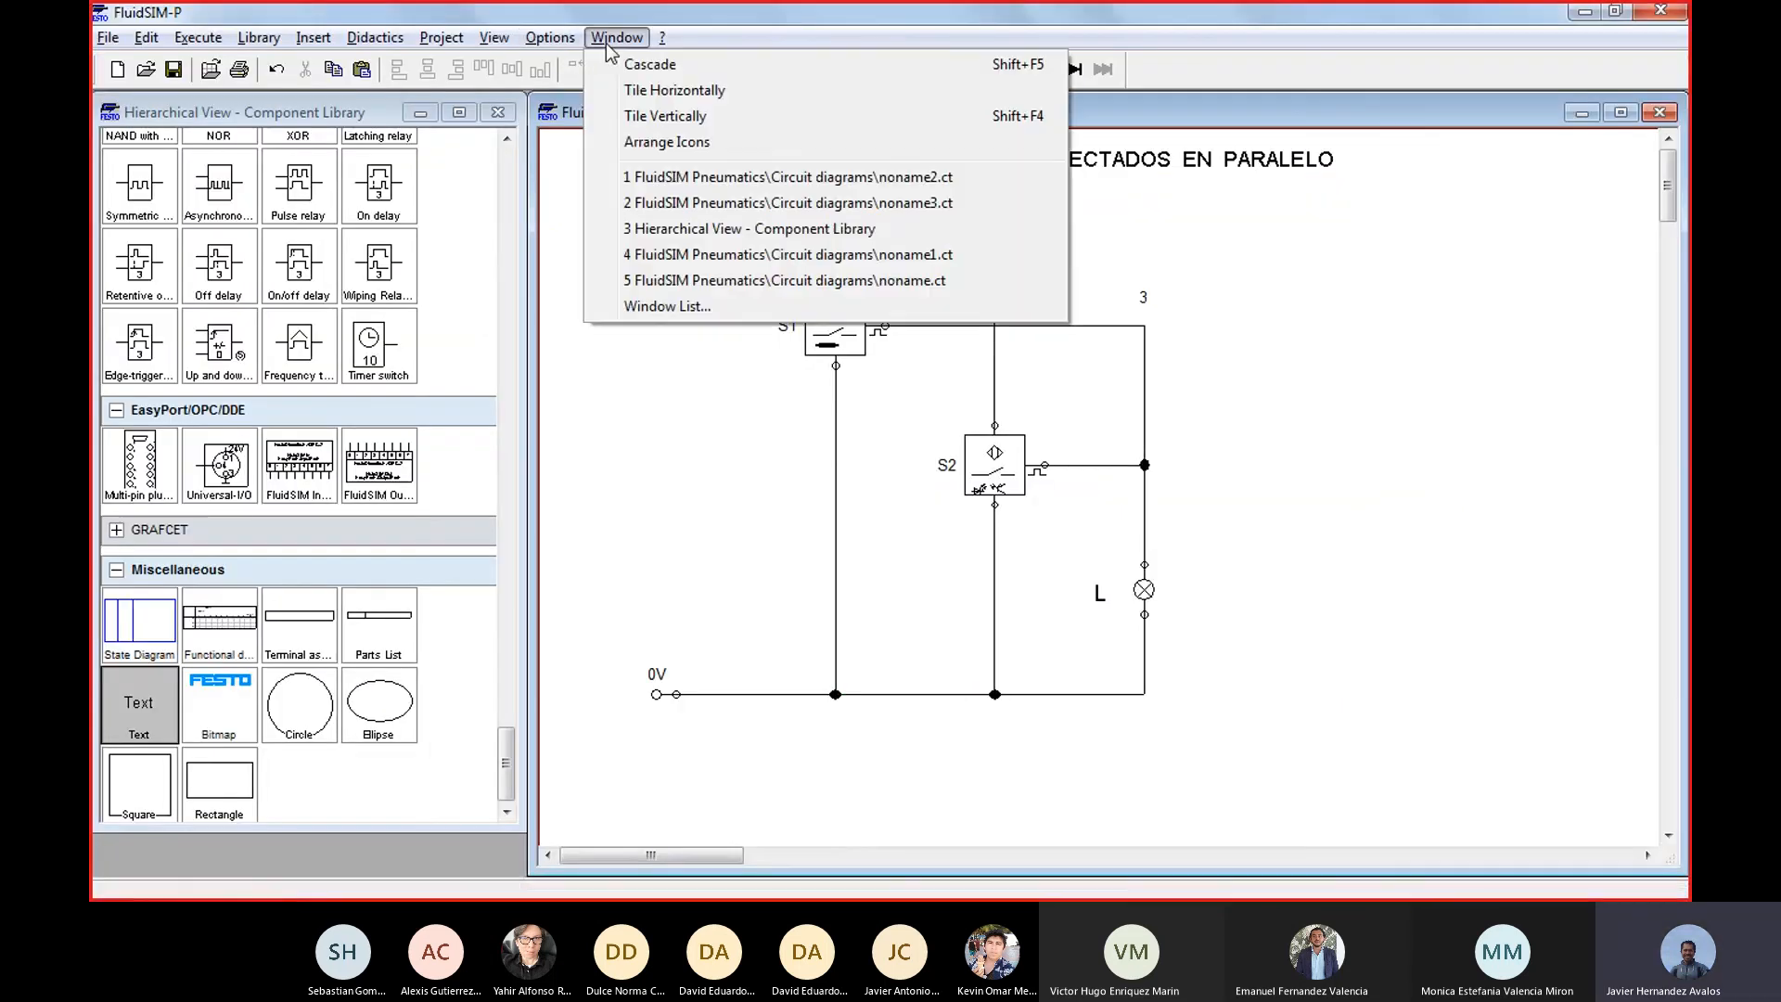
pyautogui.click(825, 281)
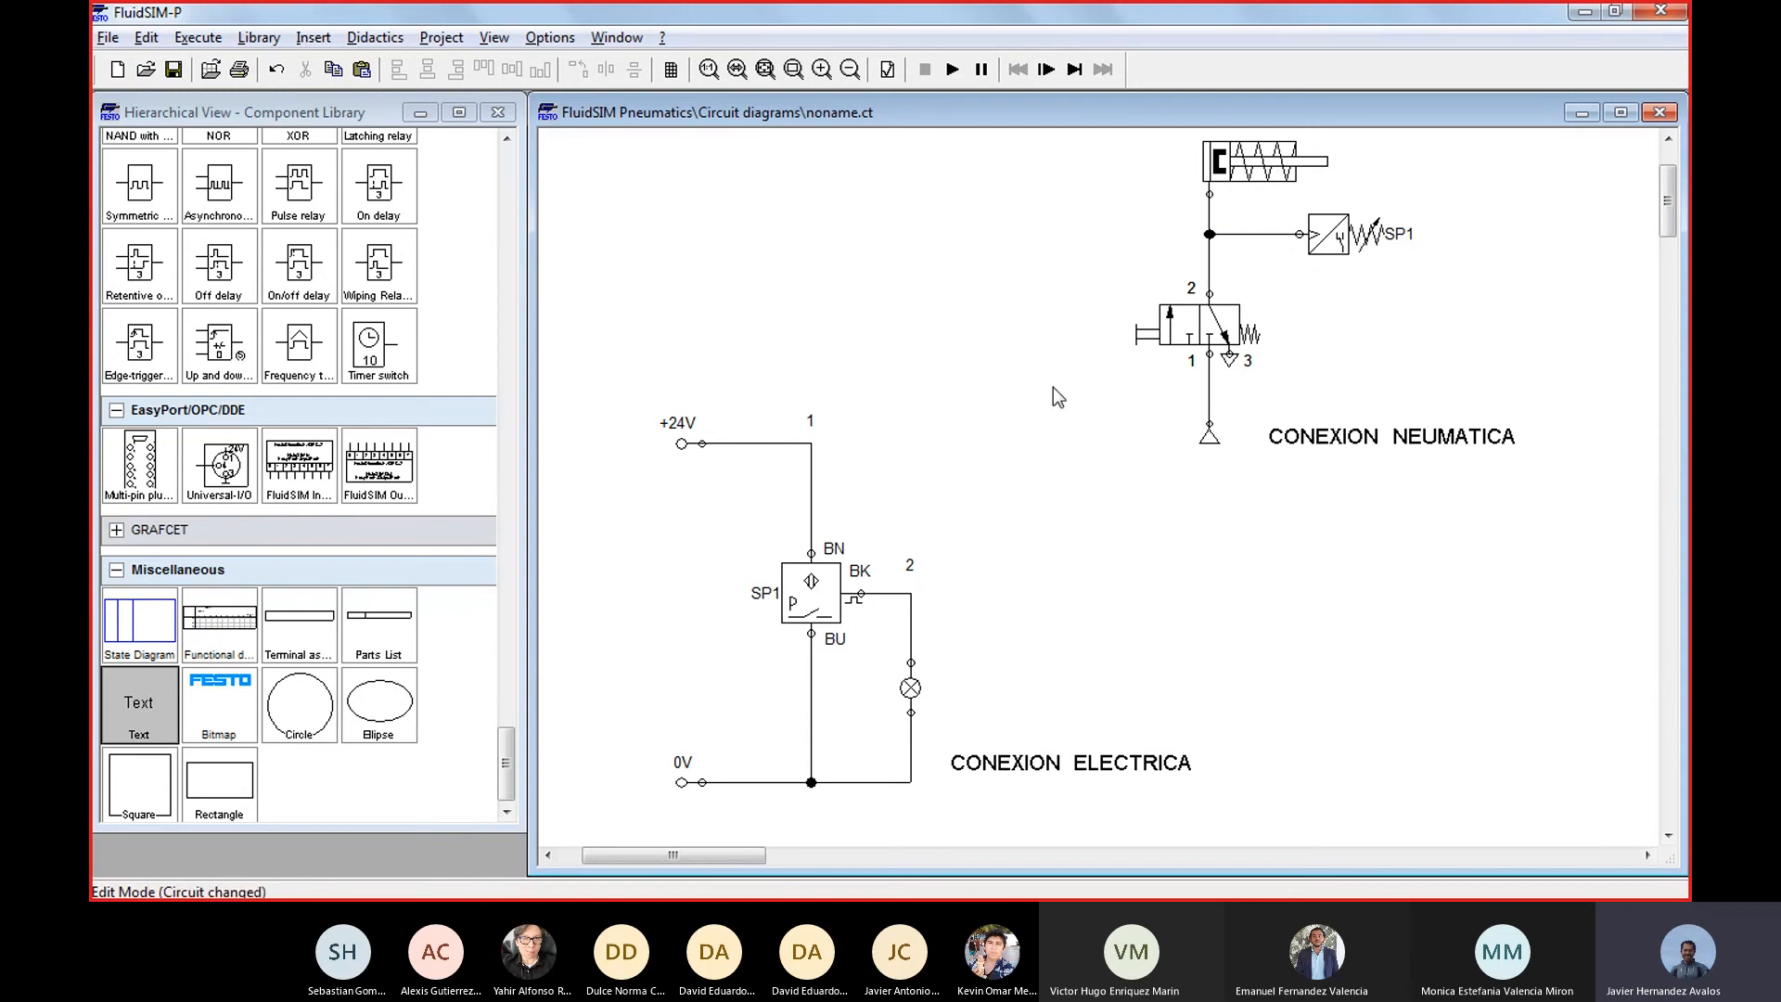
pyautogui.click(615, 38)
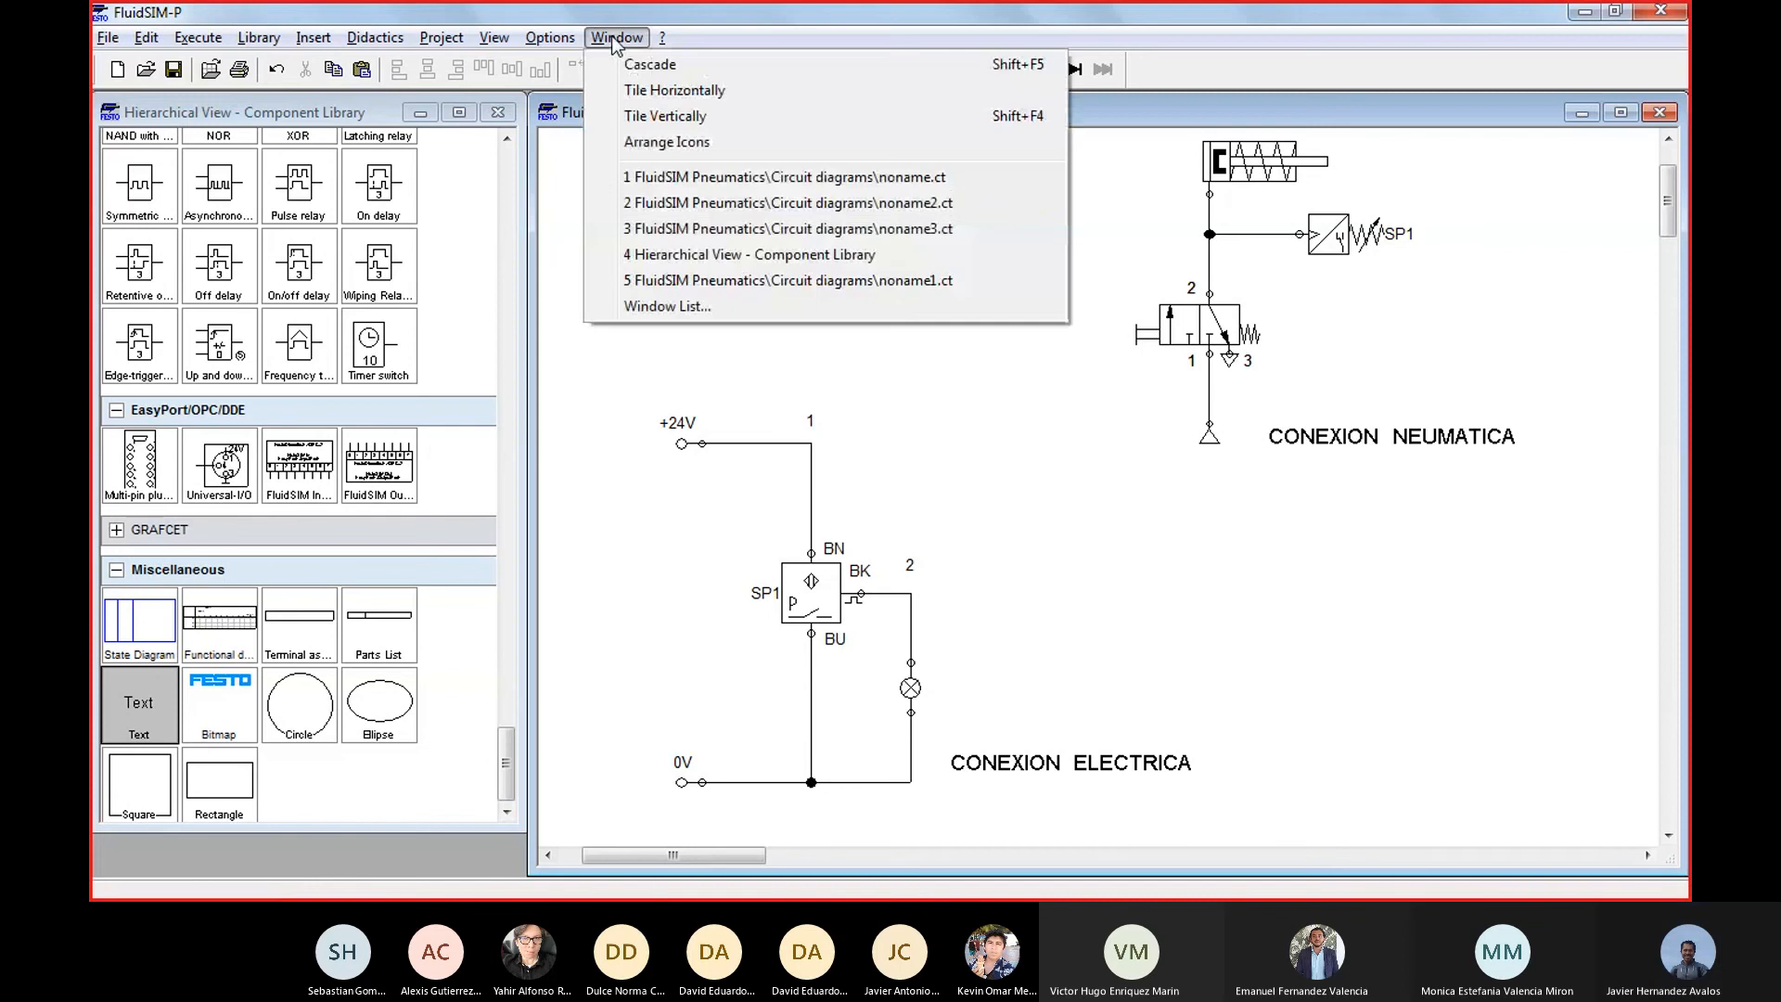
pyautogui.click(800, 280)
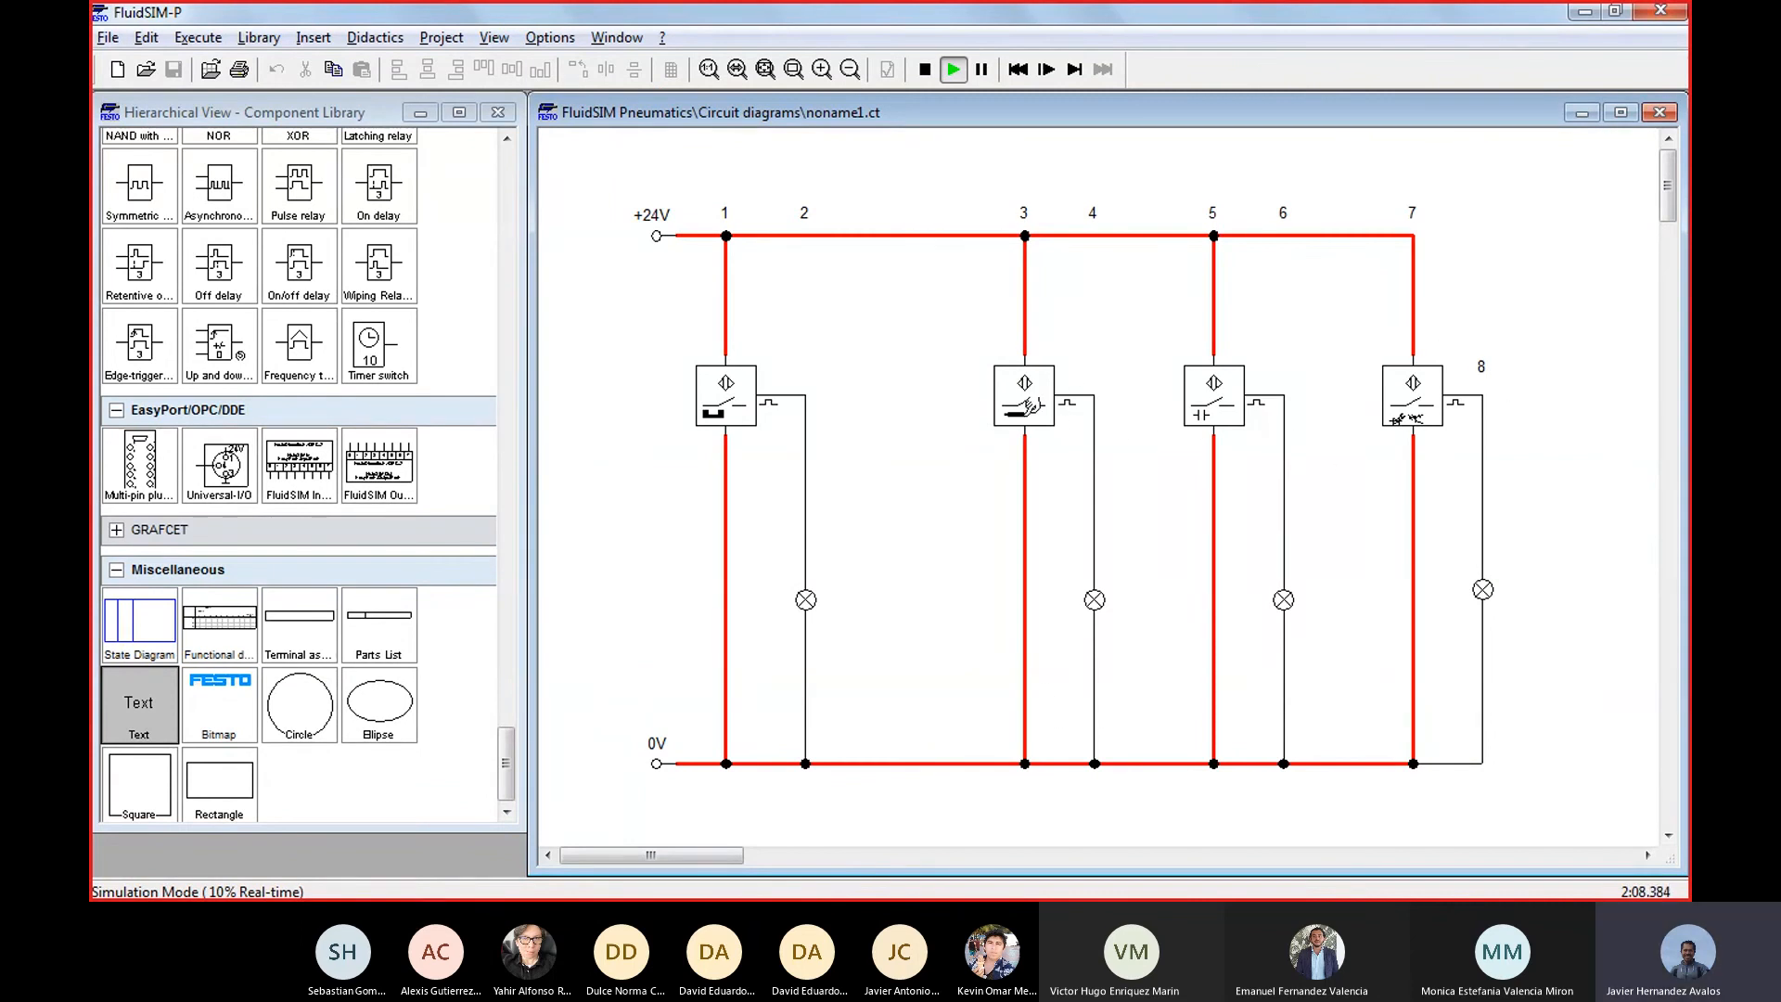
# Compare the parallel sensor circuit in noname2.ct with the series sensor circuit in noname3.ct
pyautogui.click(615, 39)
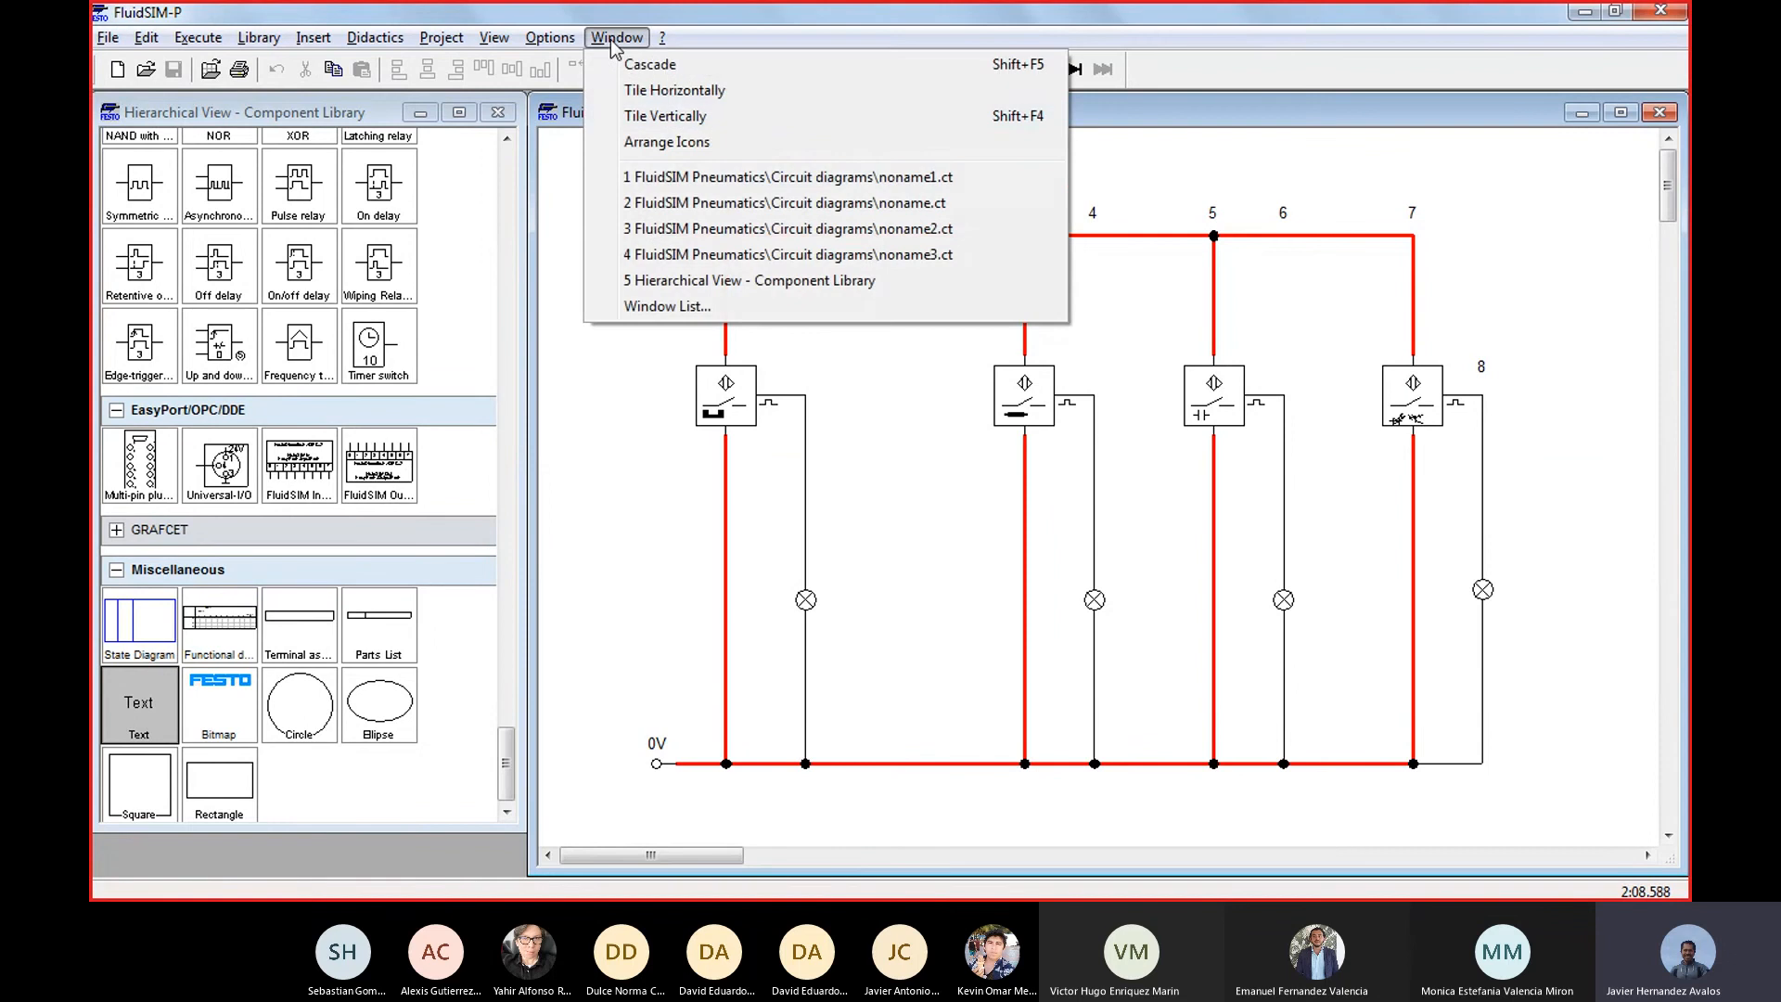
pyautogui.click(984, 229)
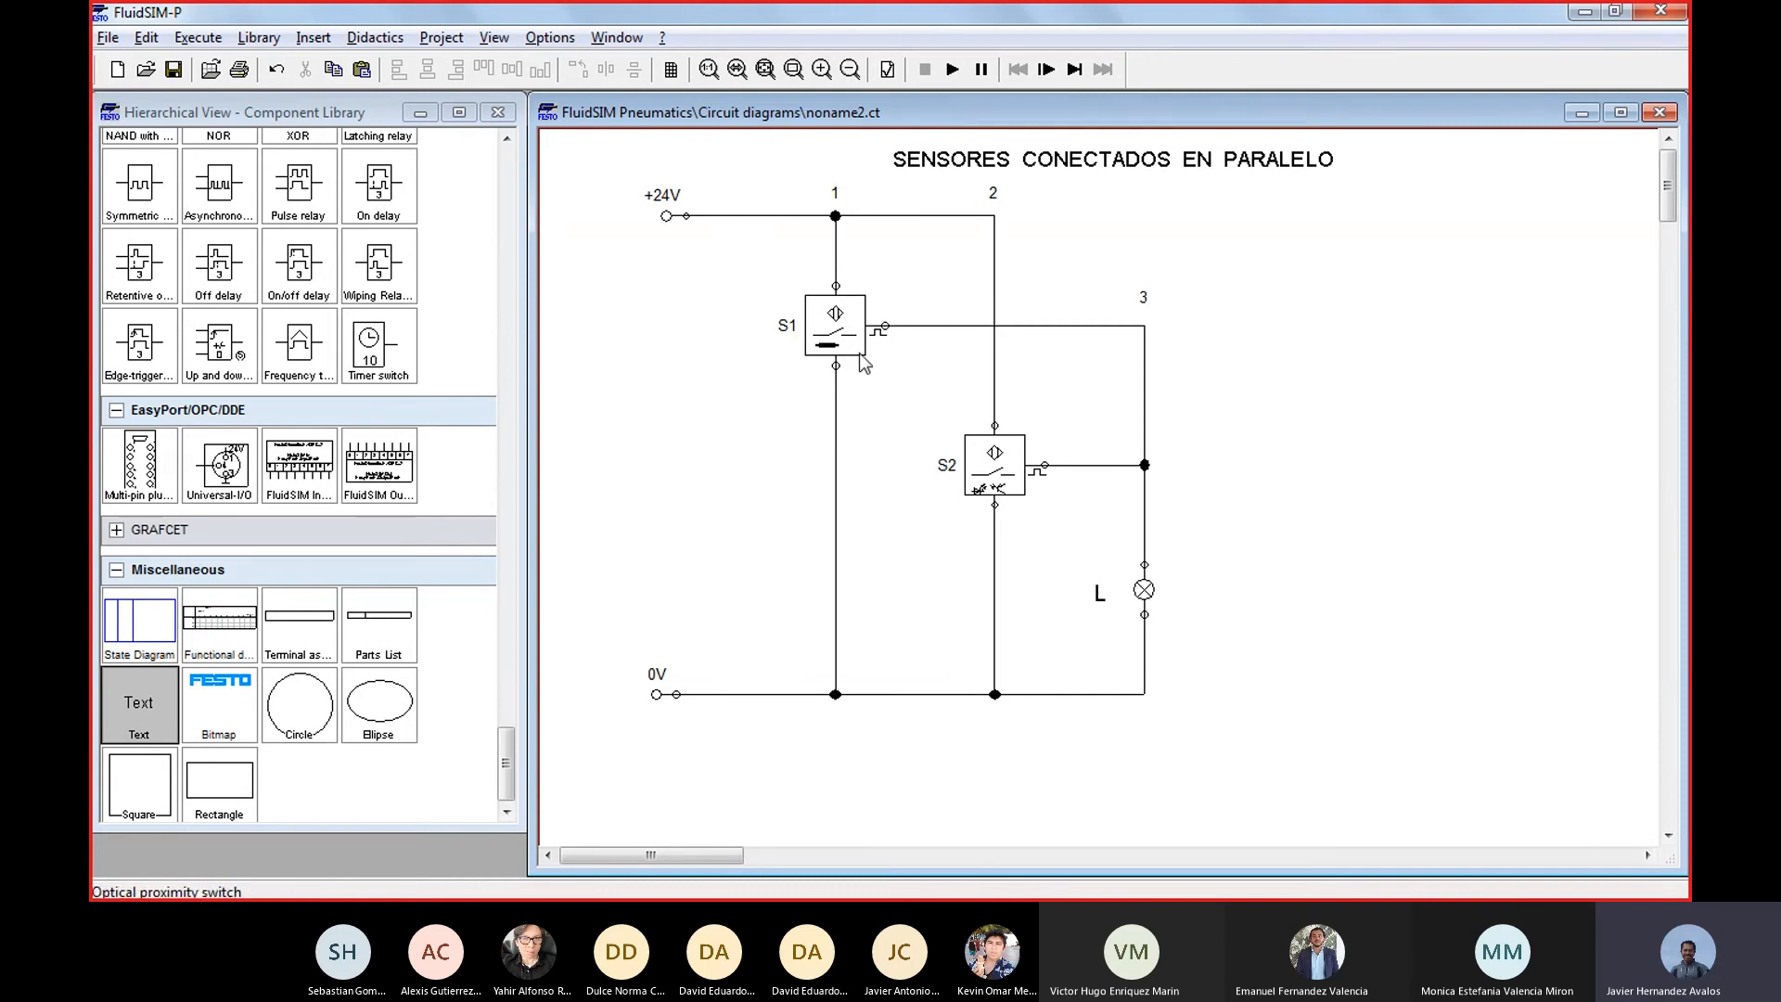
pyautogui.click(617, 37)
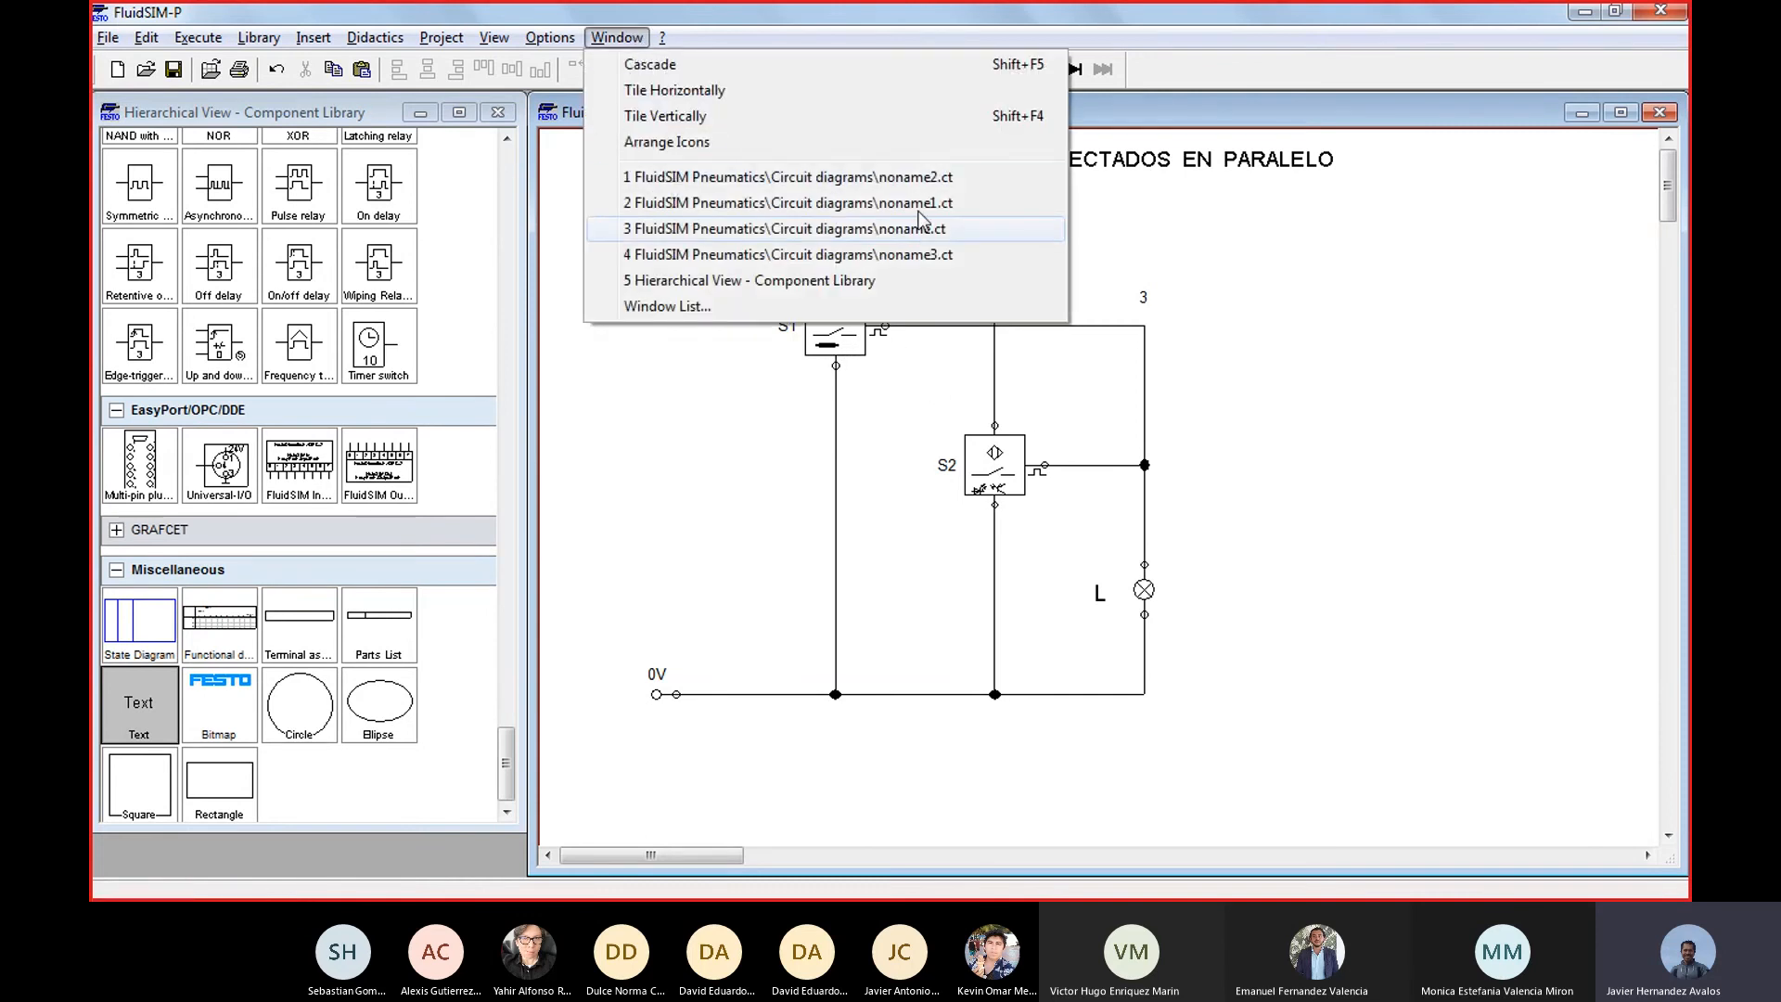
pyautogui.click(921, 252)
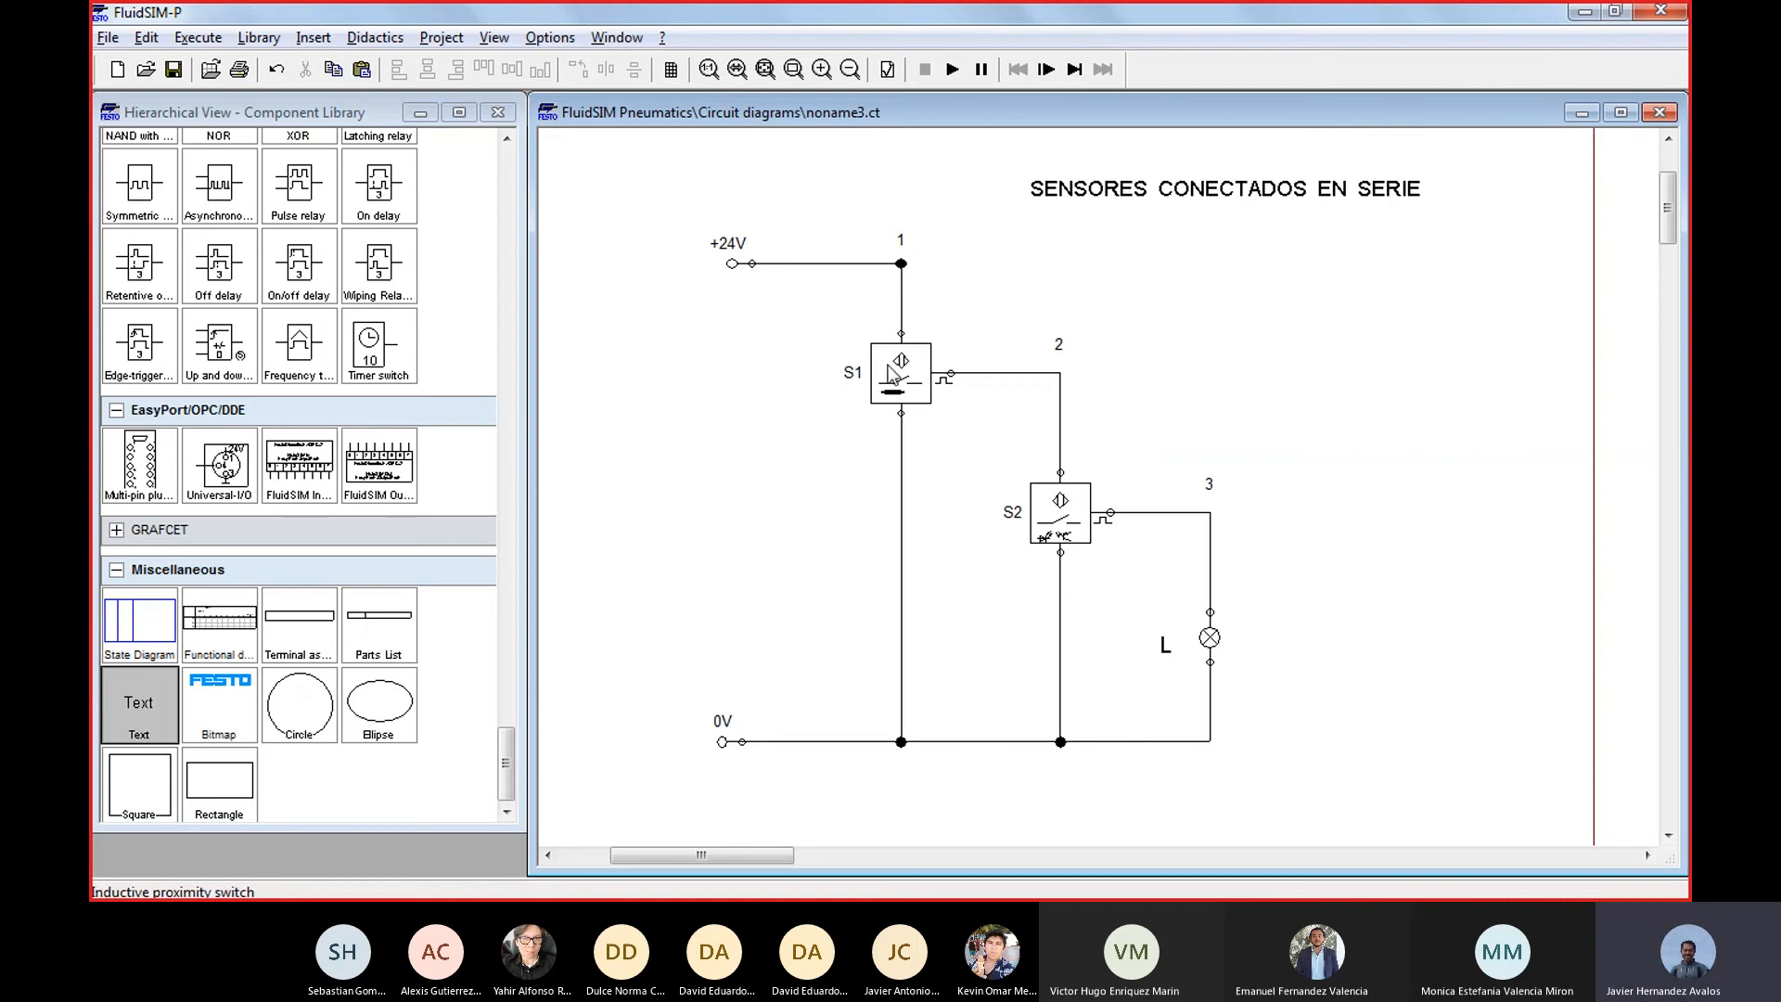
pyautogui.moveTo(1015, 896)
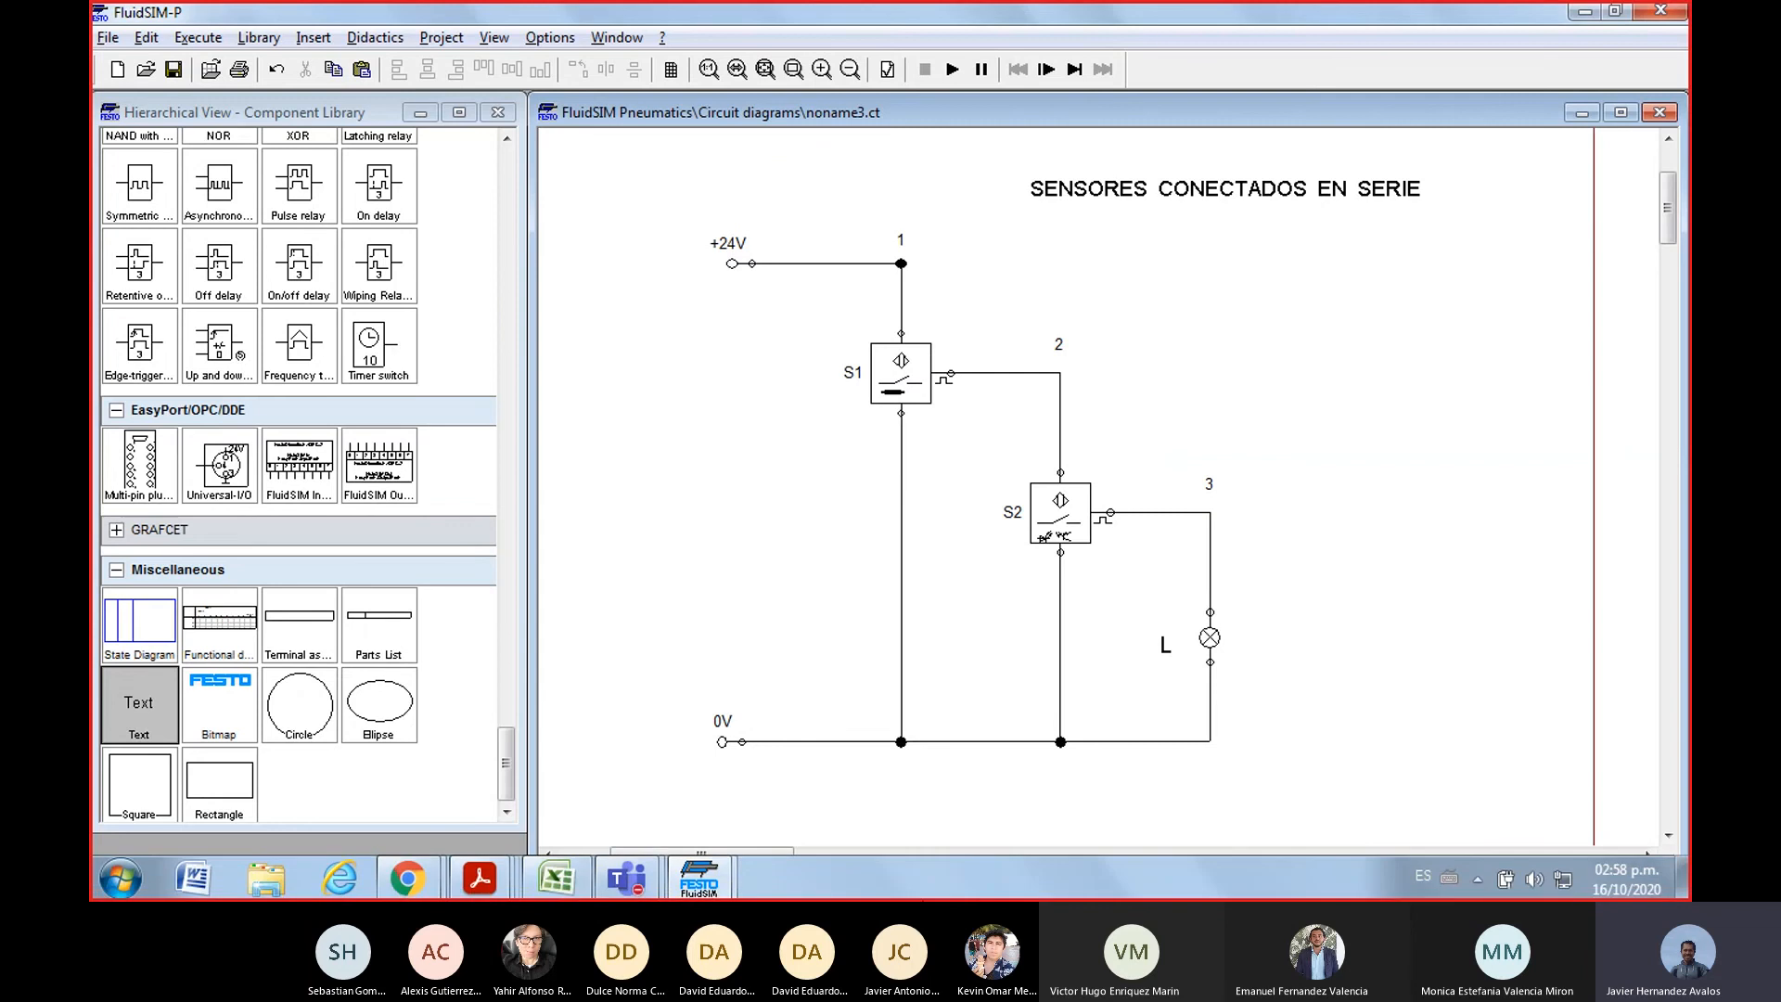
# Switch to Excel and highlight the placeholder combinations between 3C3 and 3C0 in the PARALELO and SERIE columns
pyautogui.click(556, 878)
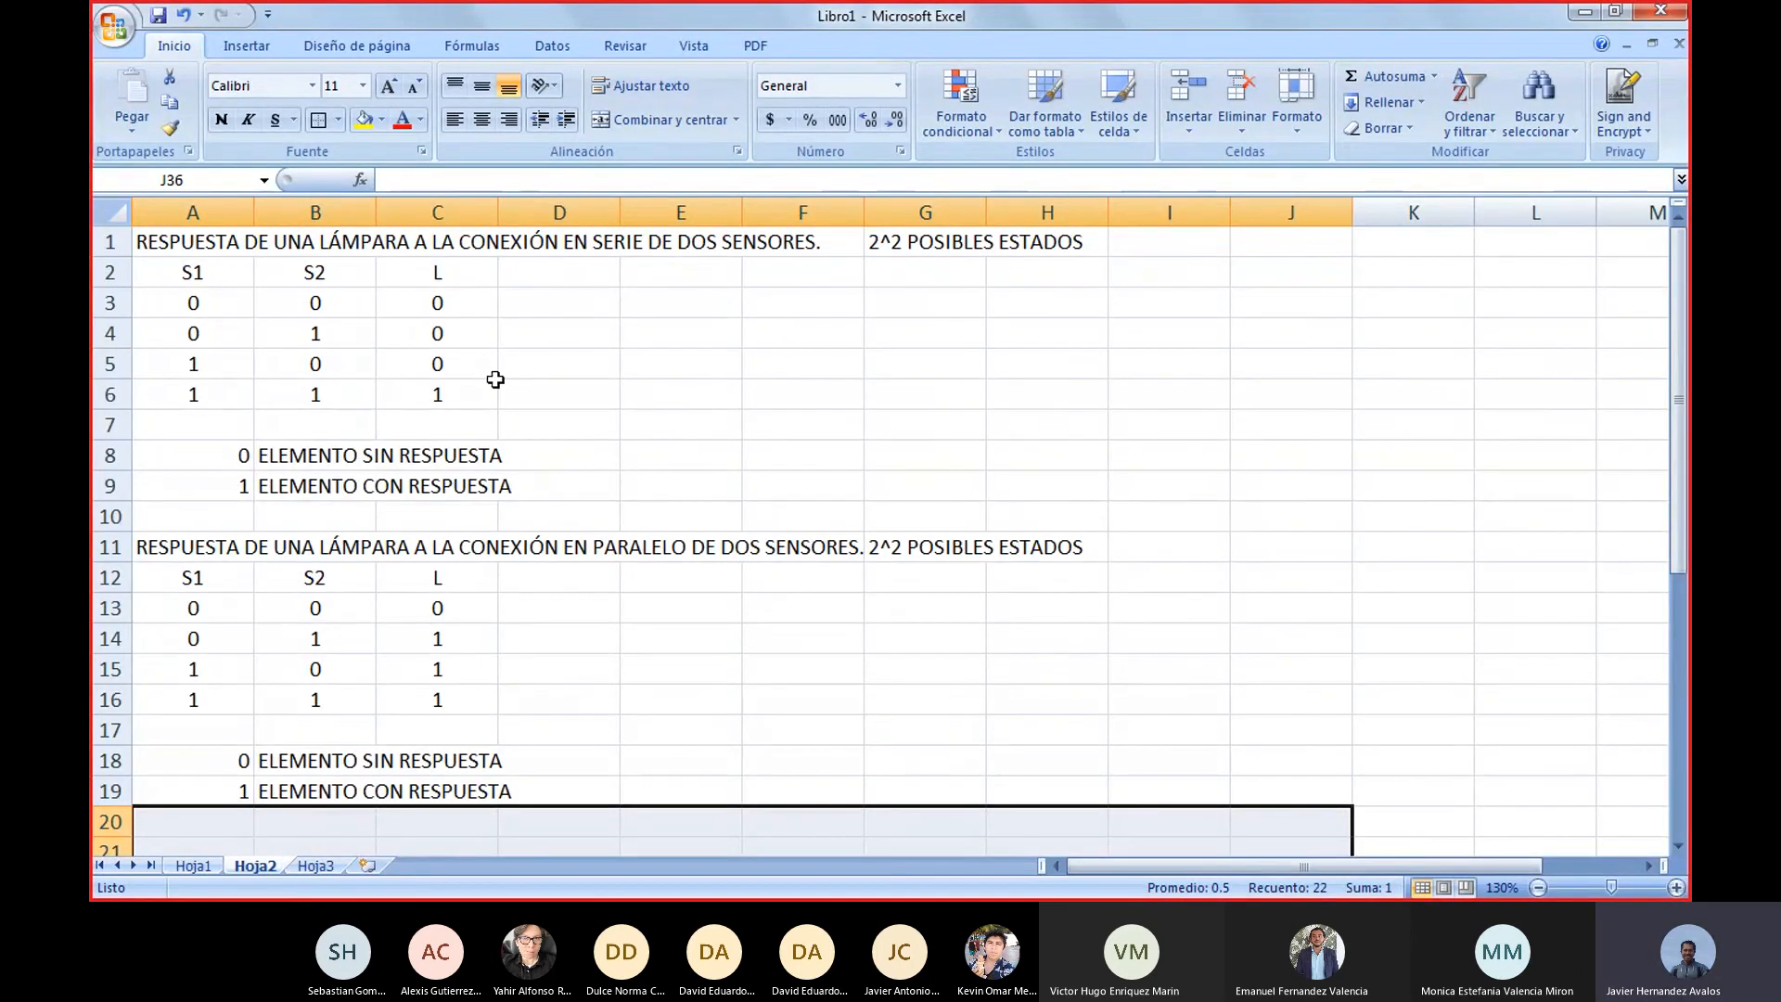
pyautogui.scroll(-6, 649, 510)
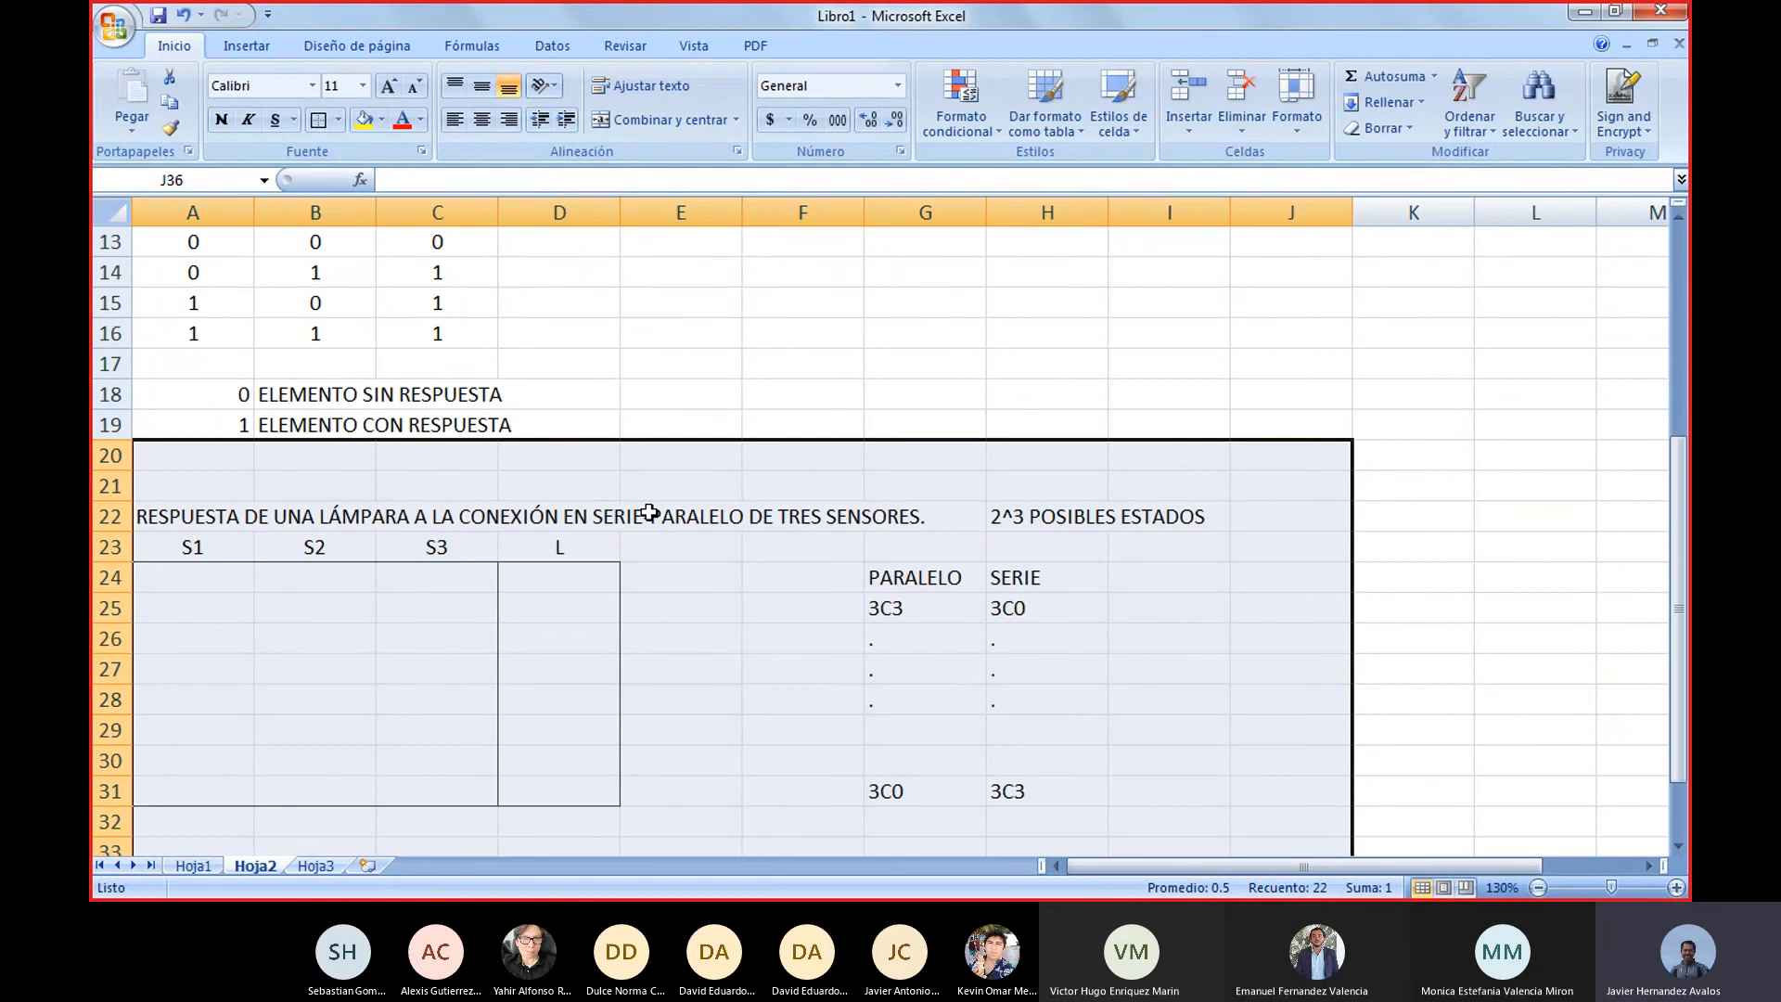
pyautogui.scroll(-1, 748, 637)
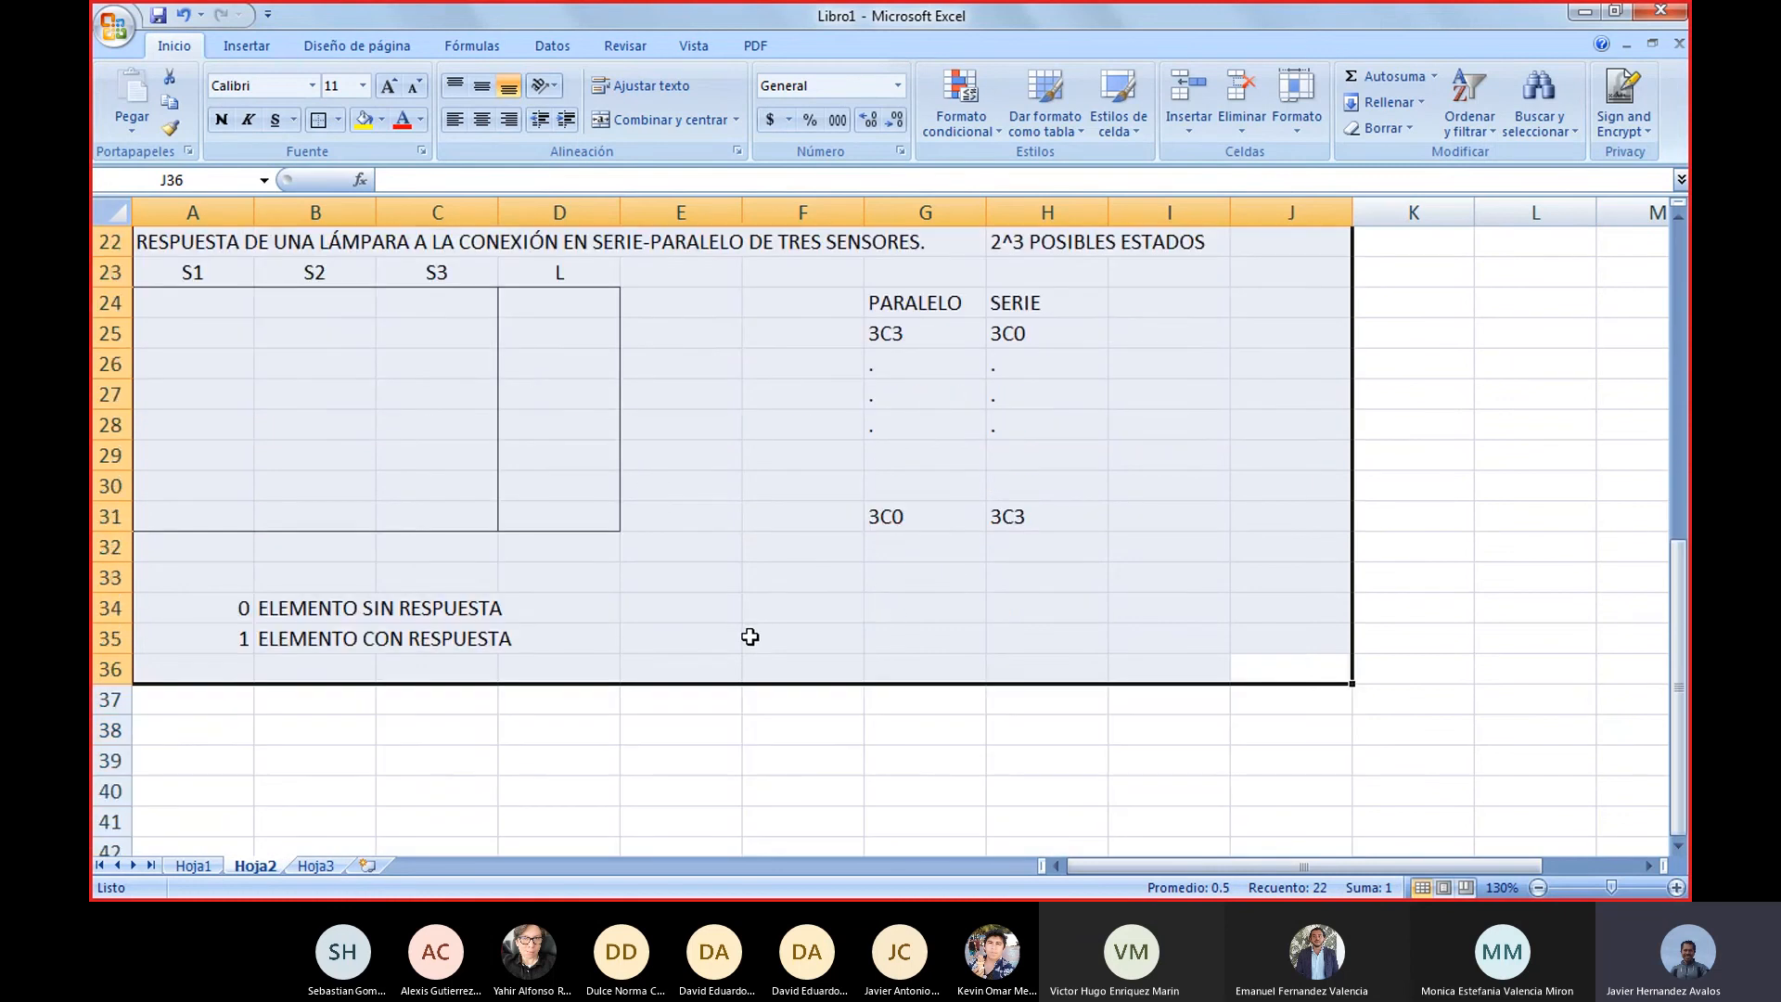
pyautogui.scroll(1, 748, 636)
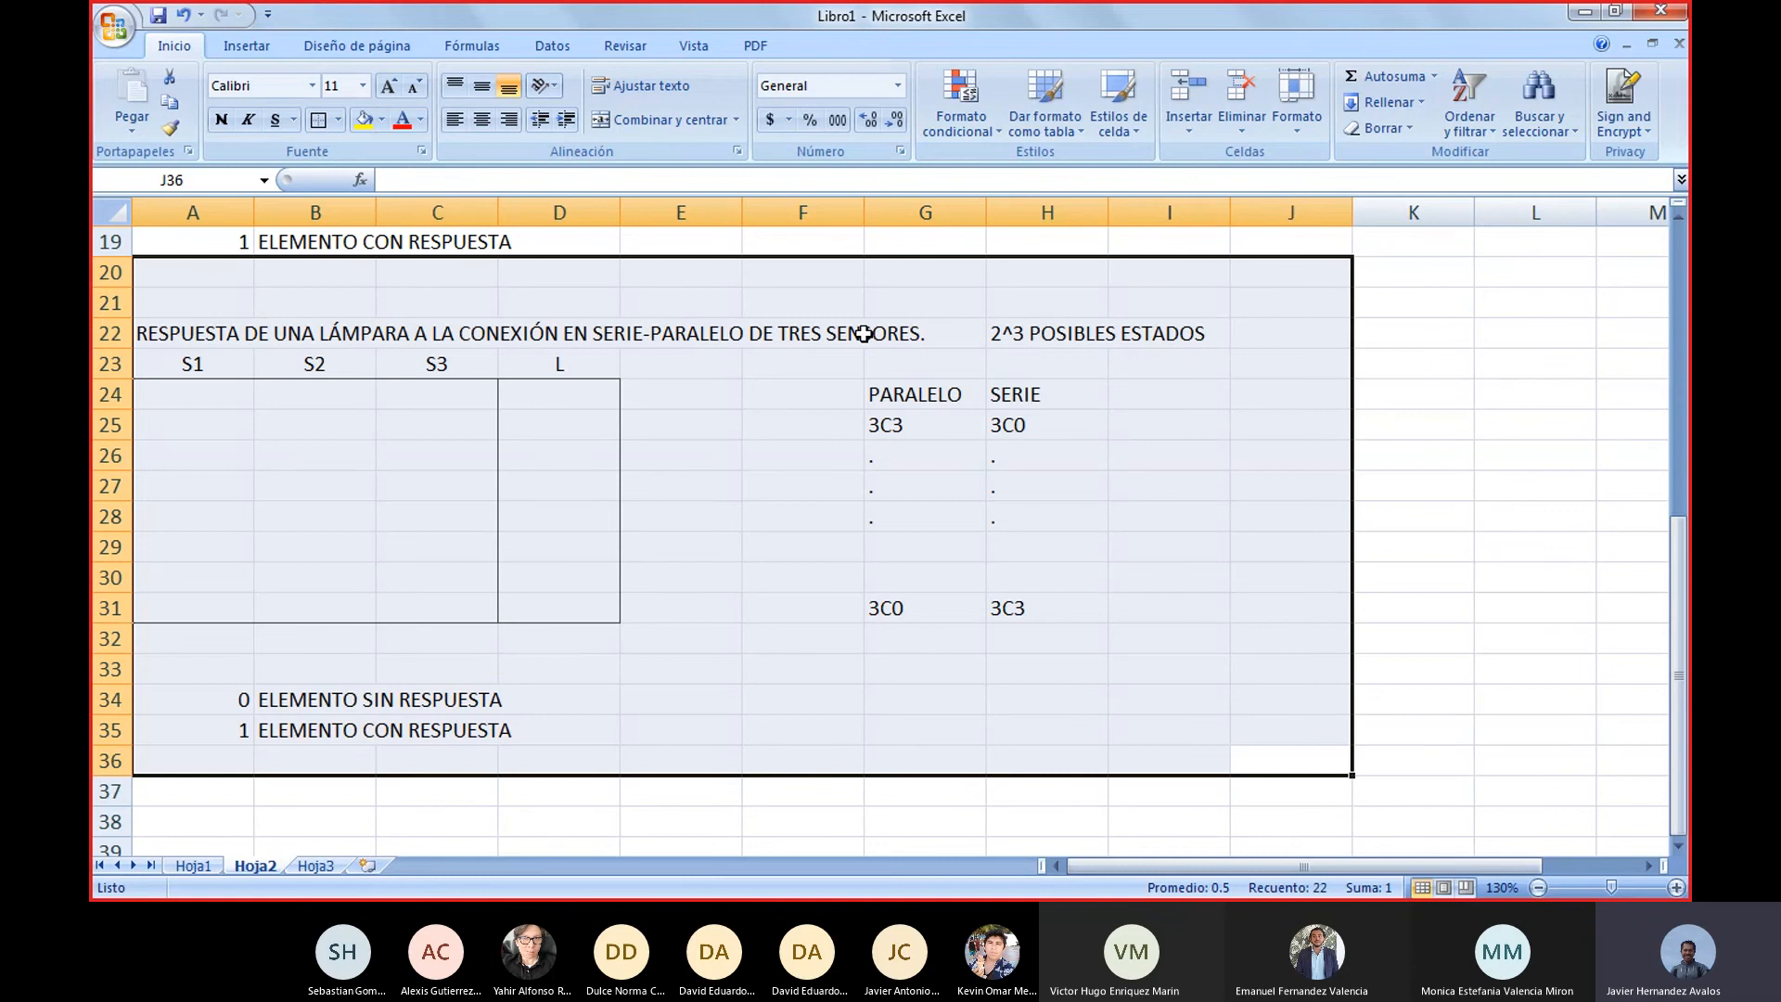
pyautogui.click(1043, 464)
pyautogui.click(946, 461)
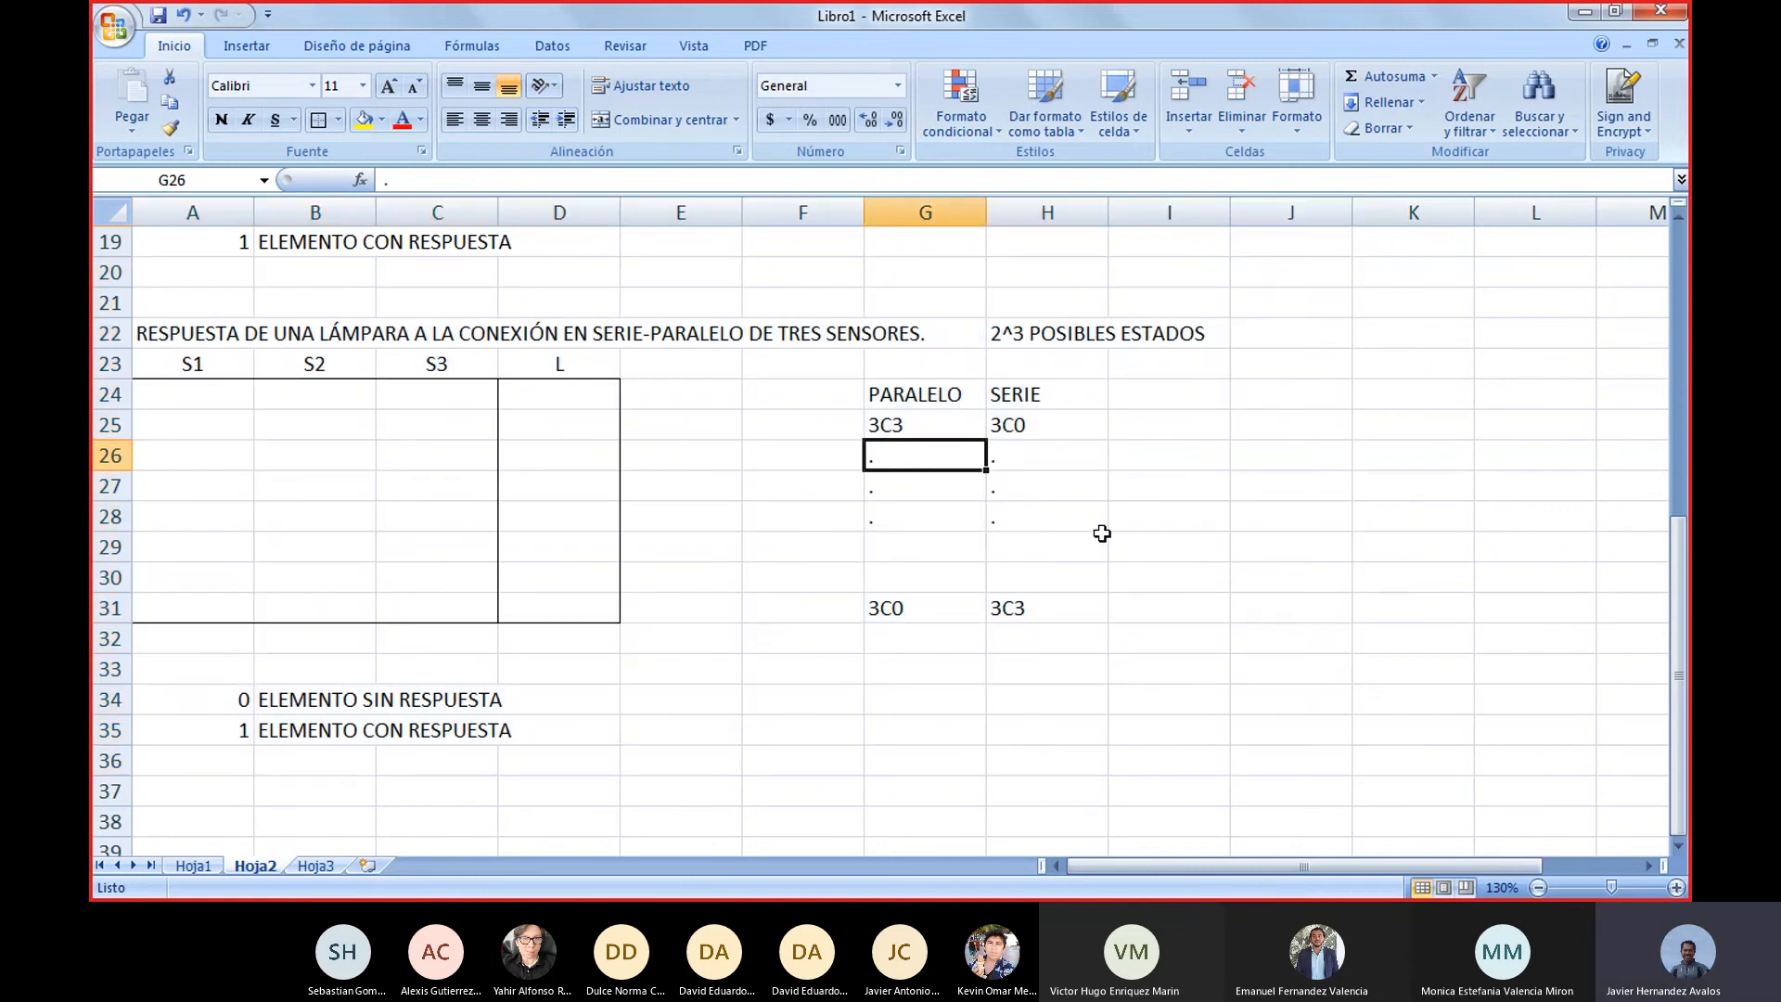
pyautogui.press('Right')
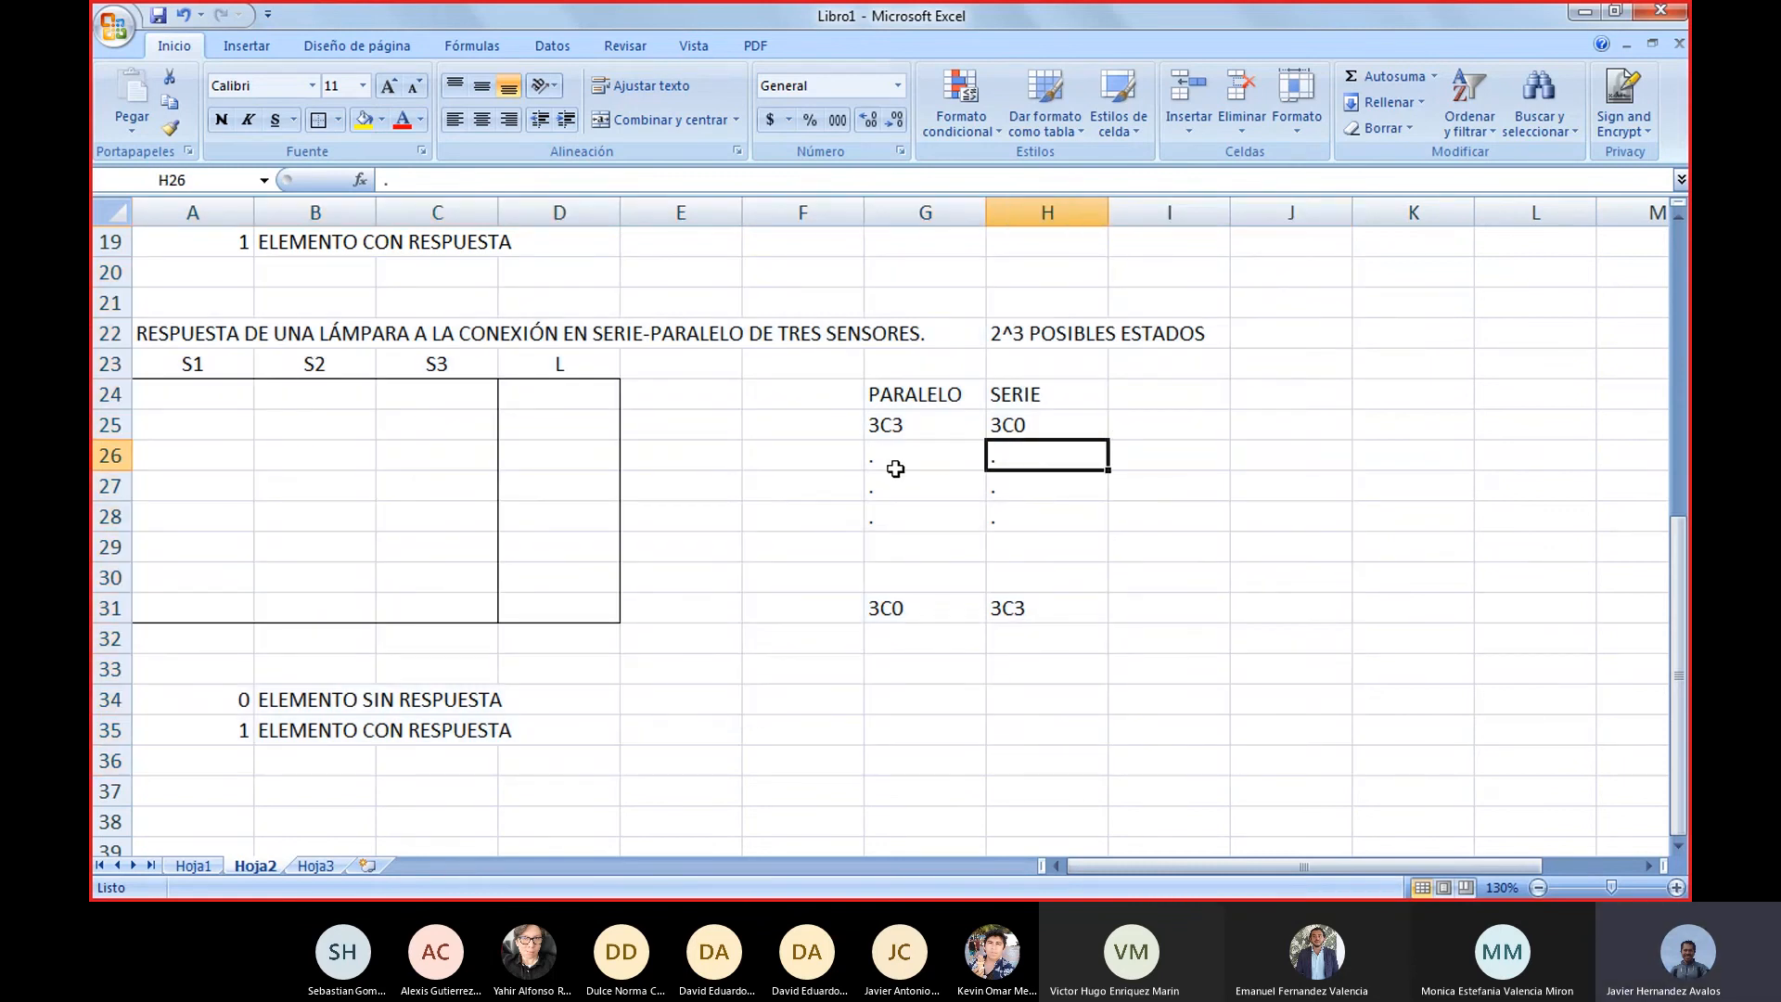
pyautogui.moveTo(895, 469); pyautogui.dragTo(898, 524)
pyautogui.moveTo(1046, 450); pyautogui.dragTo(1043, 548)
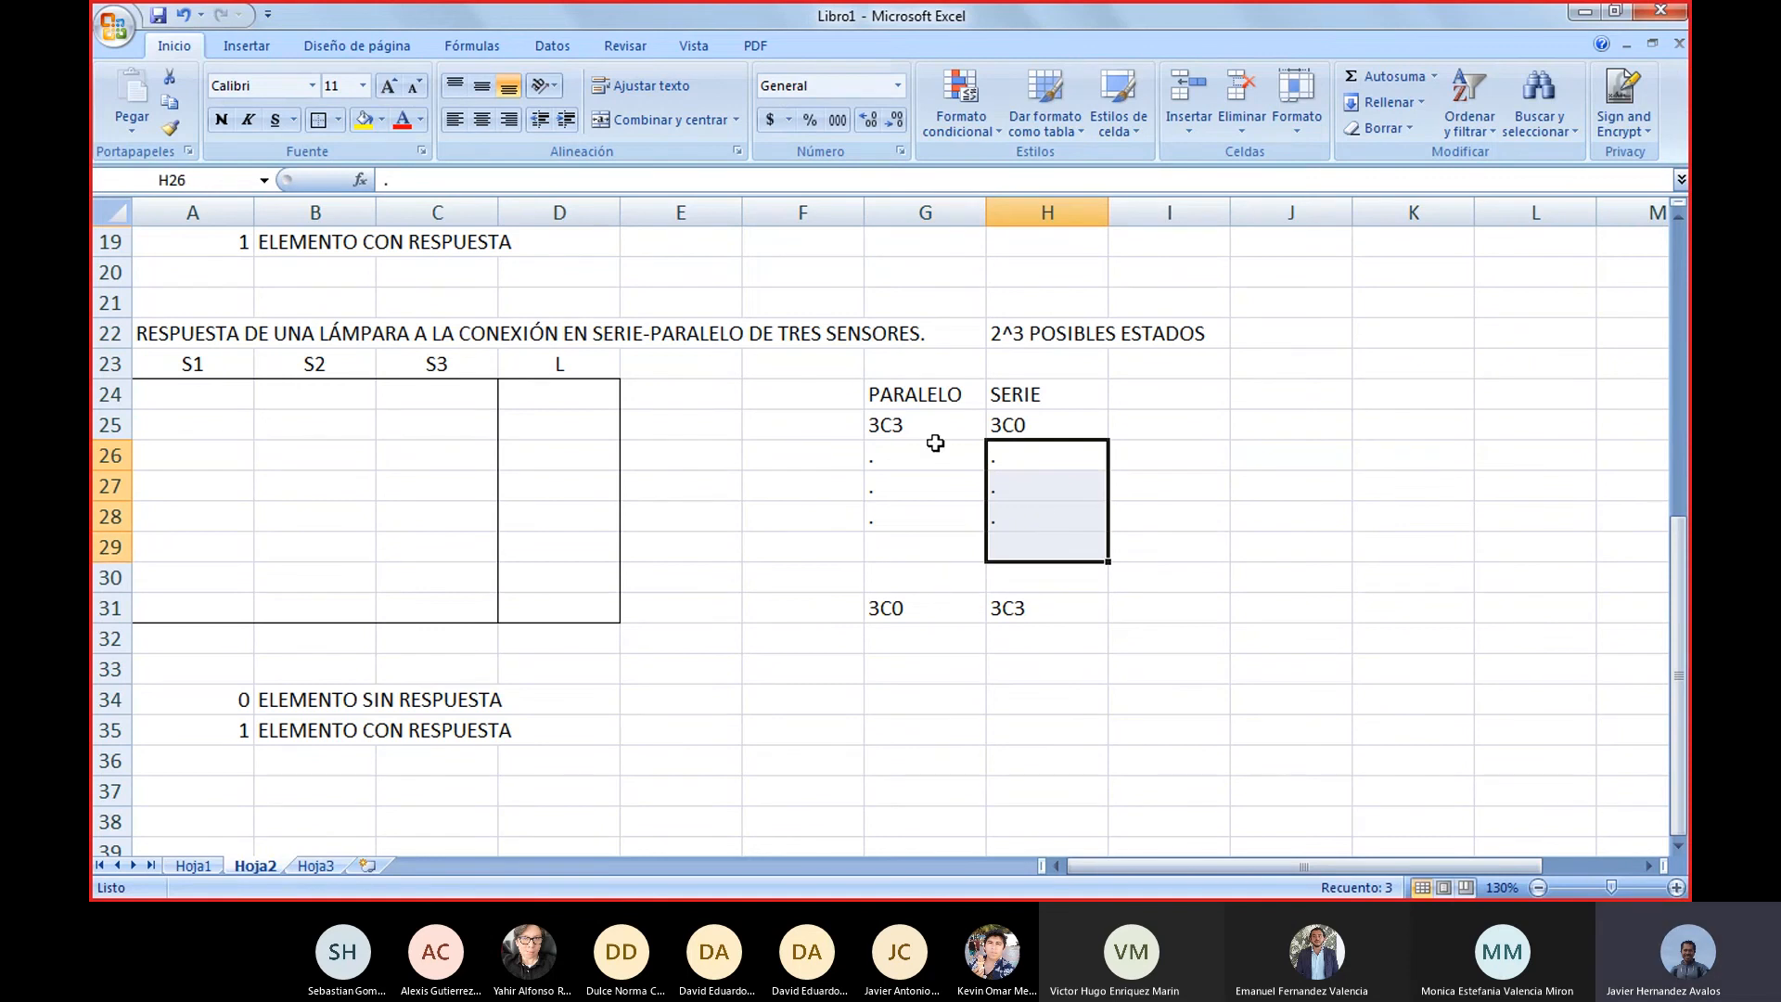
# Highlight the empty three-sensor response table in A24:D31, including its lamp column
pyautogui.moveTo(177, 401); pyautogui.dragTo(594, 614)
pyautogui.moveTo(982, 896)
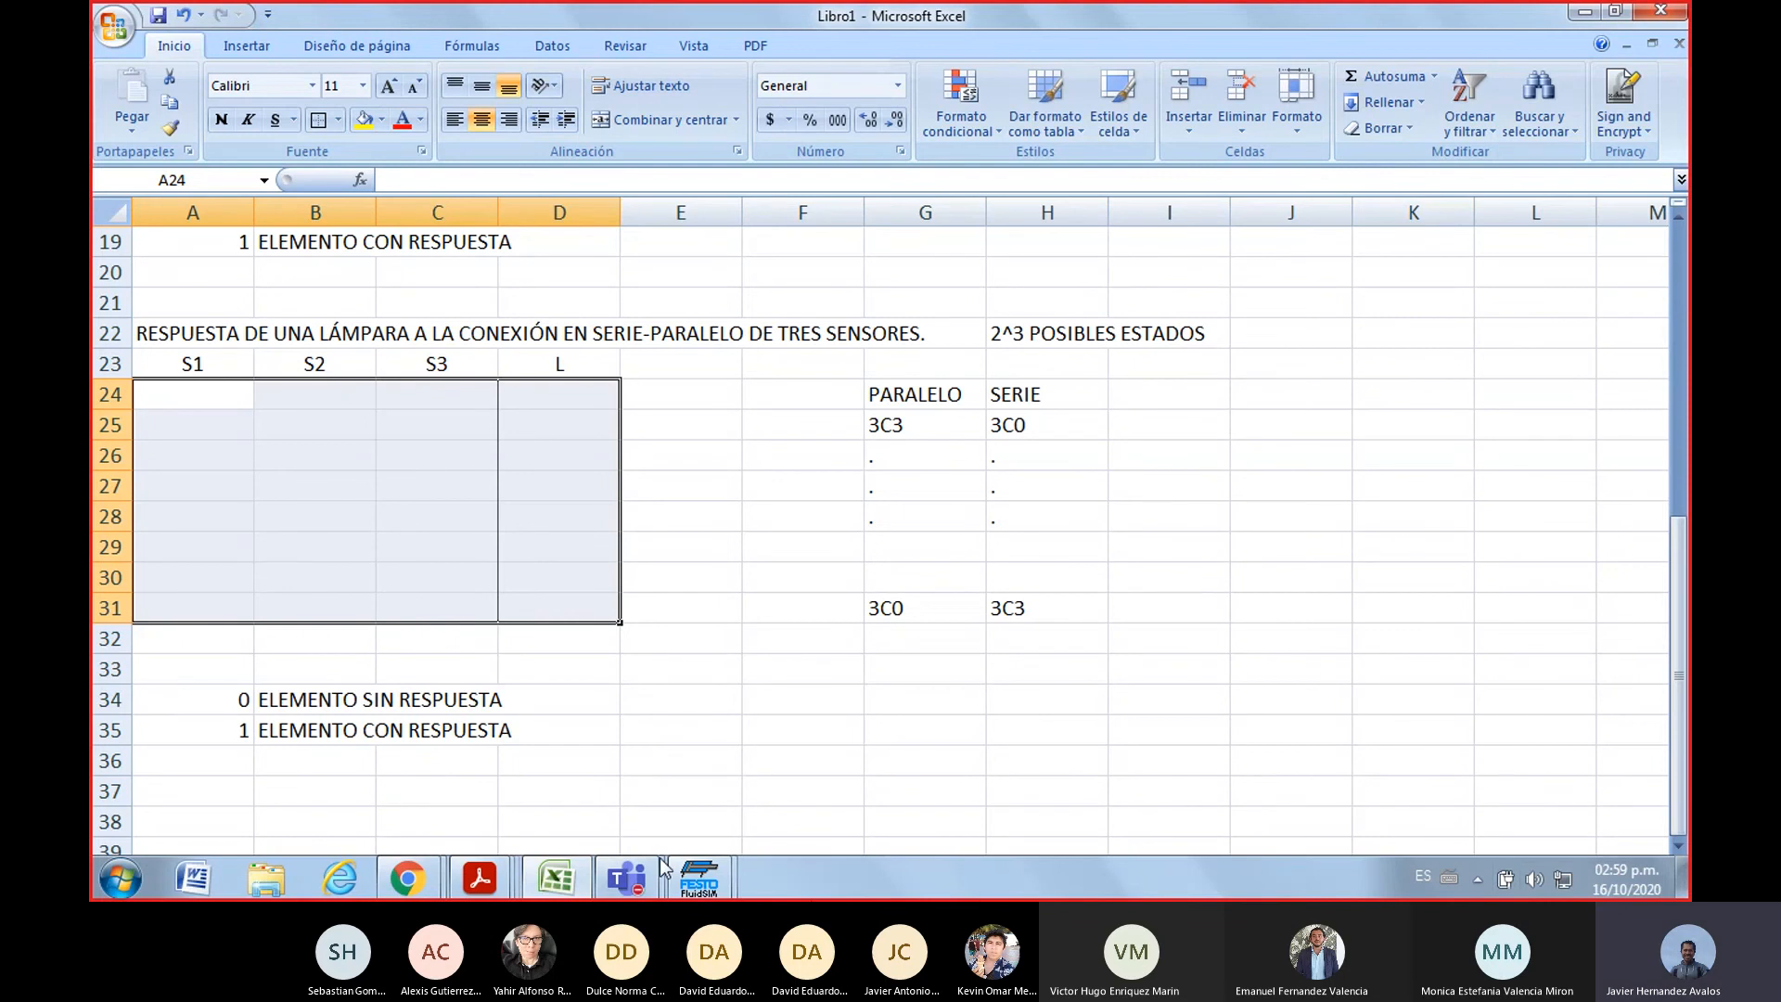
pyautogui.moveTo(656, 879)
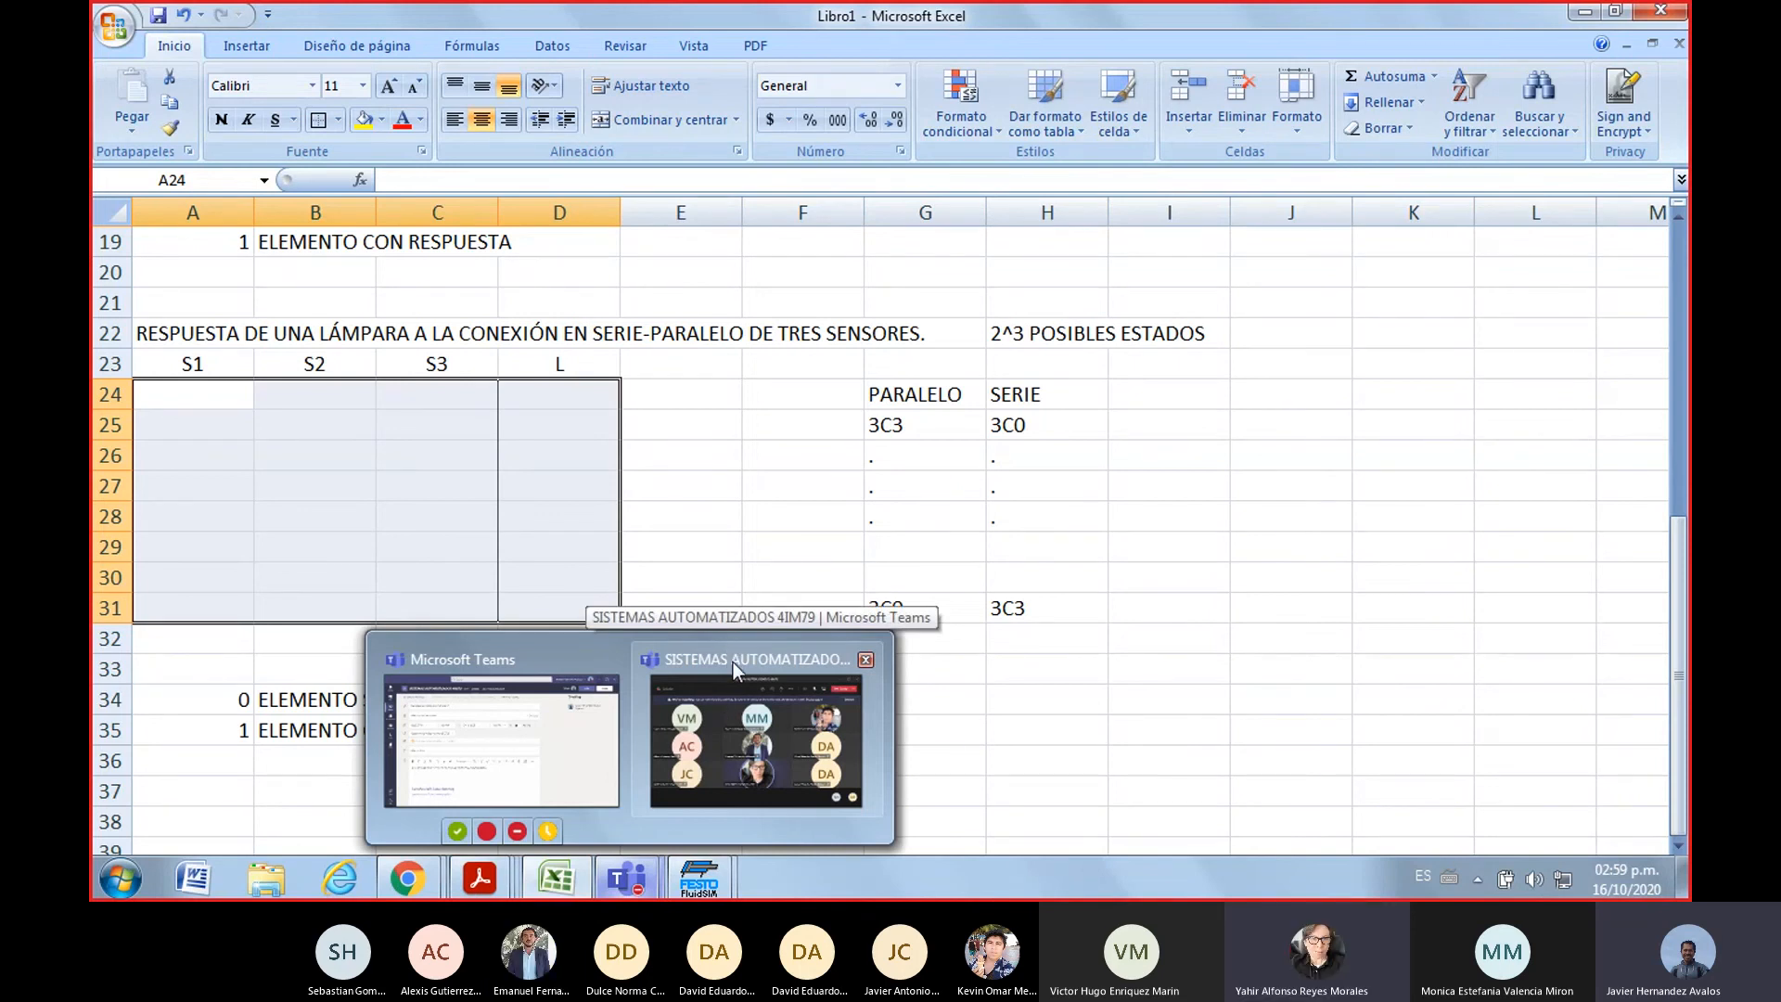
pyautogui.click(989, 677)
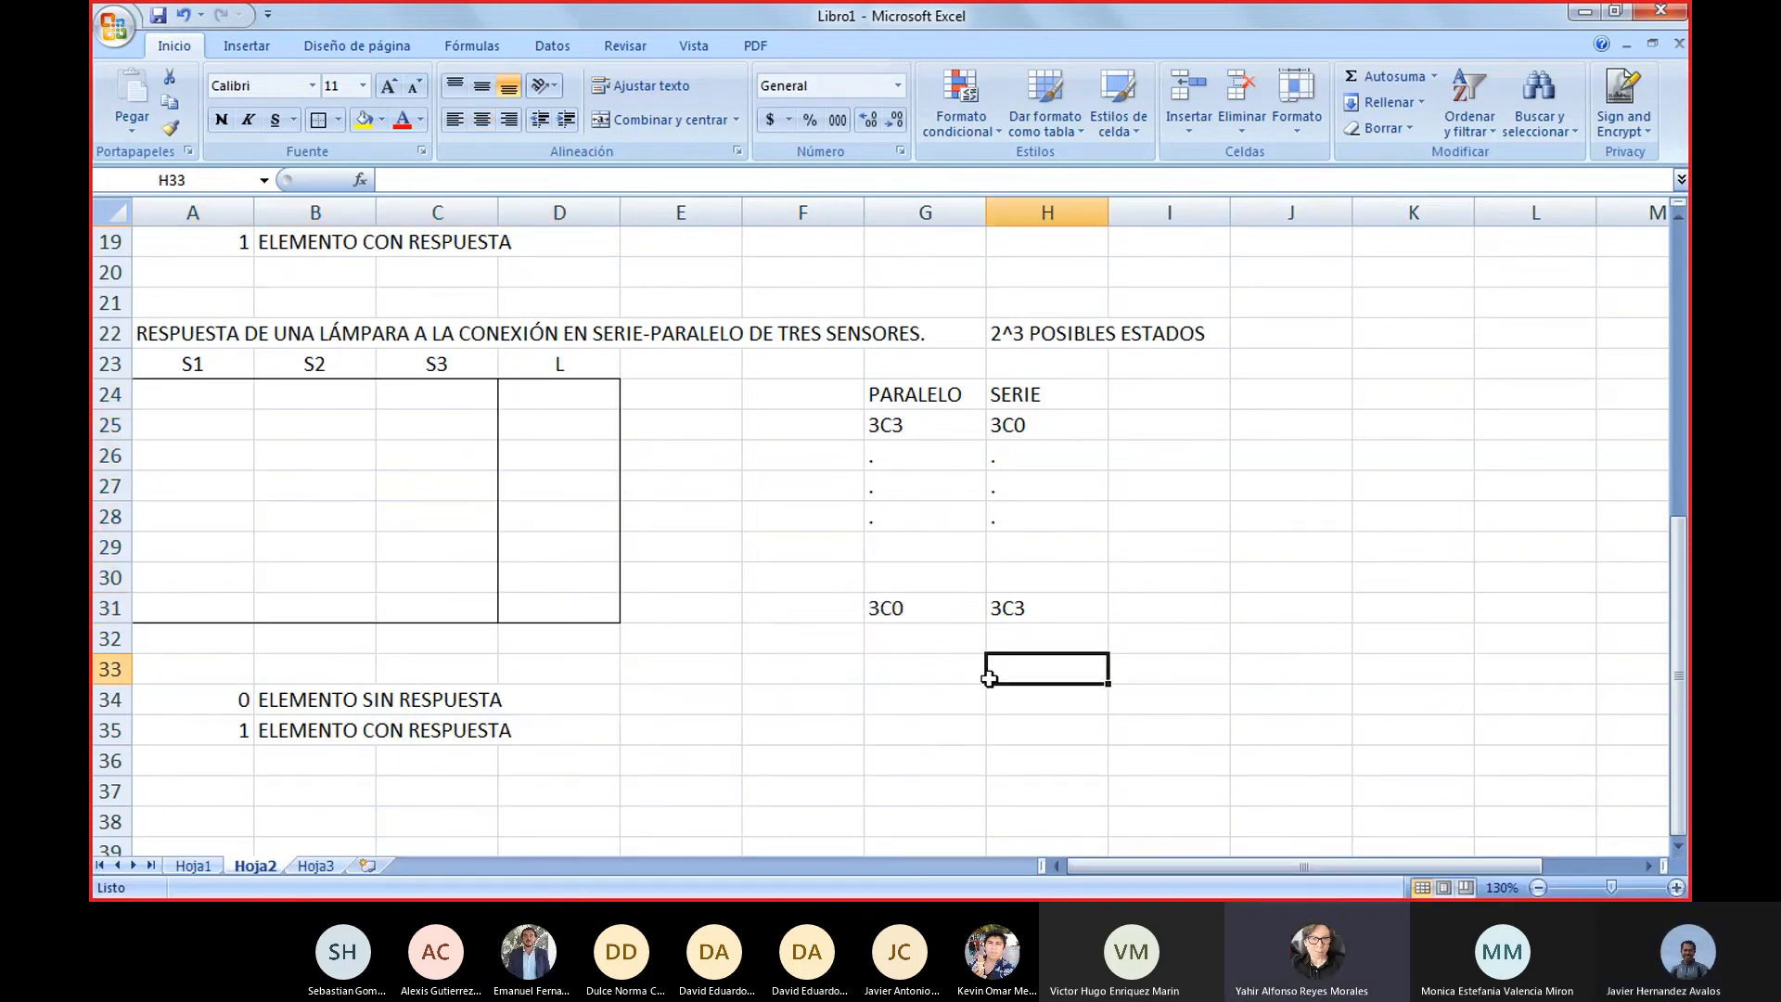
# Review the two-sensor response tables, and switch to FluidSIM to view the series sensor circuit
pyautogui.scroll(2, 989, 680)
pyautogui.scroll(4, 989, 679)
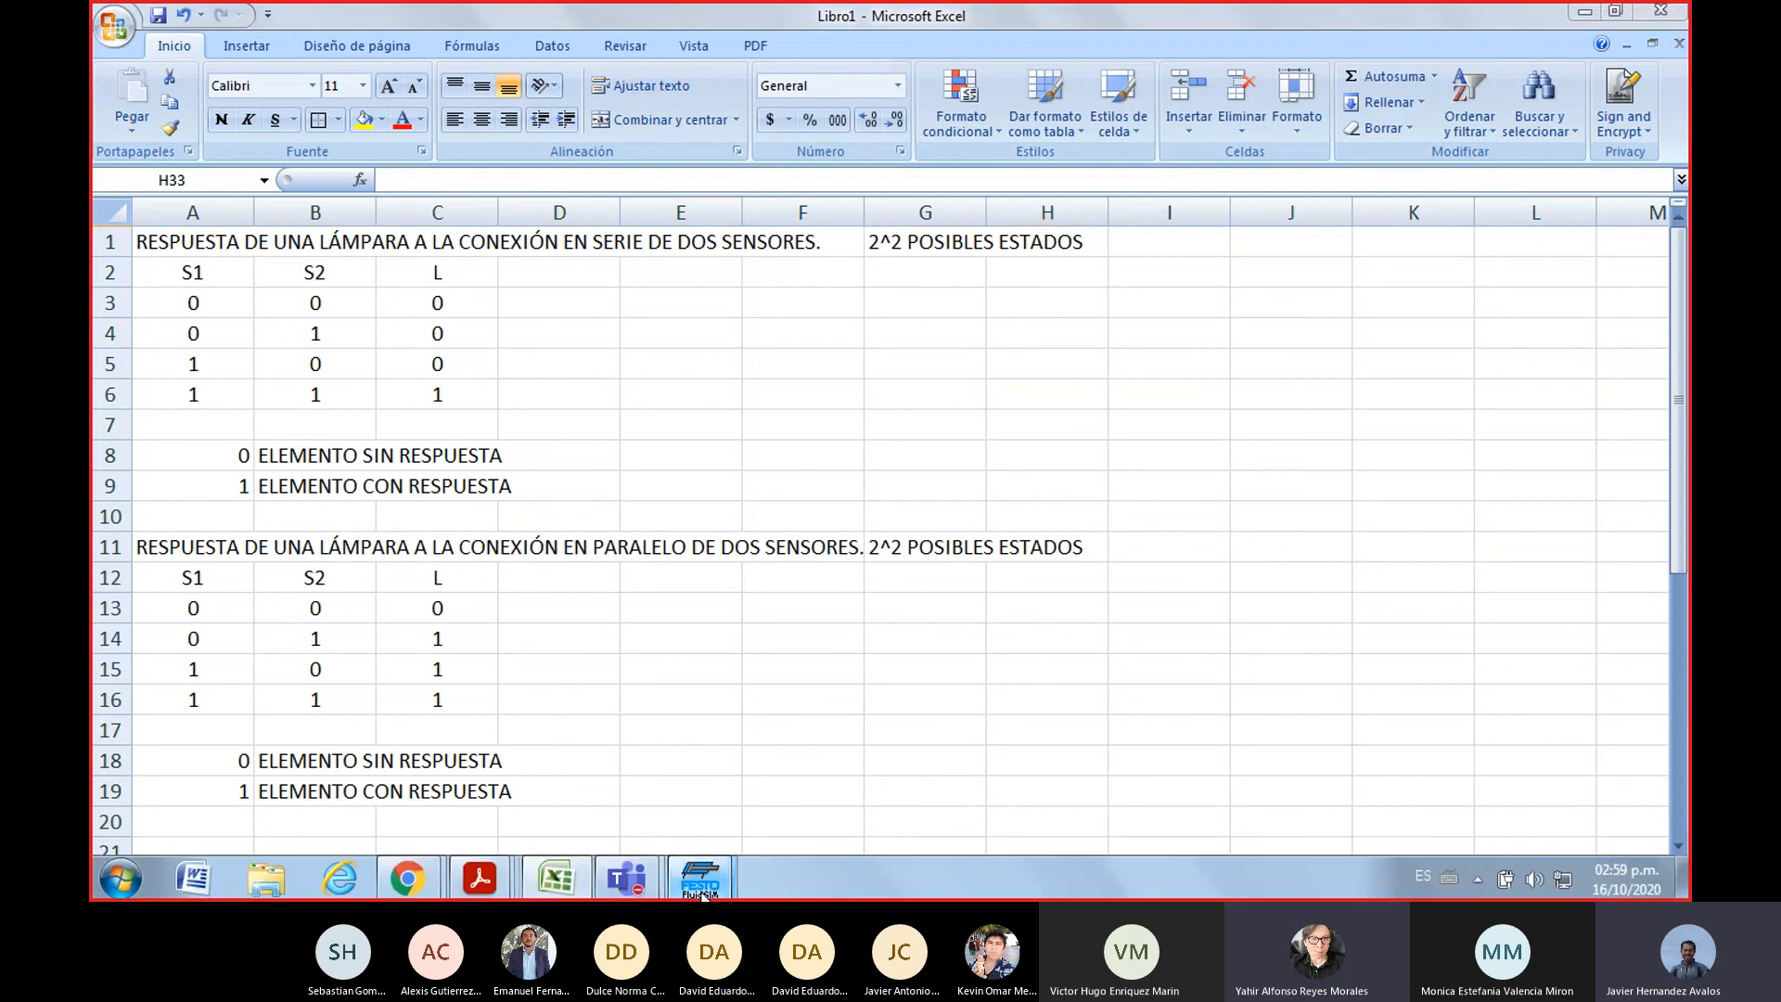
pyautogui.click(792, 787)
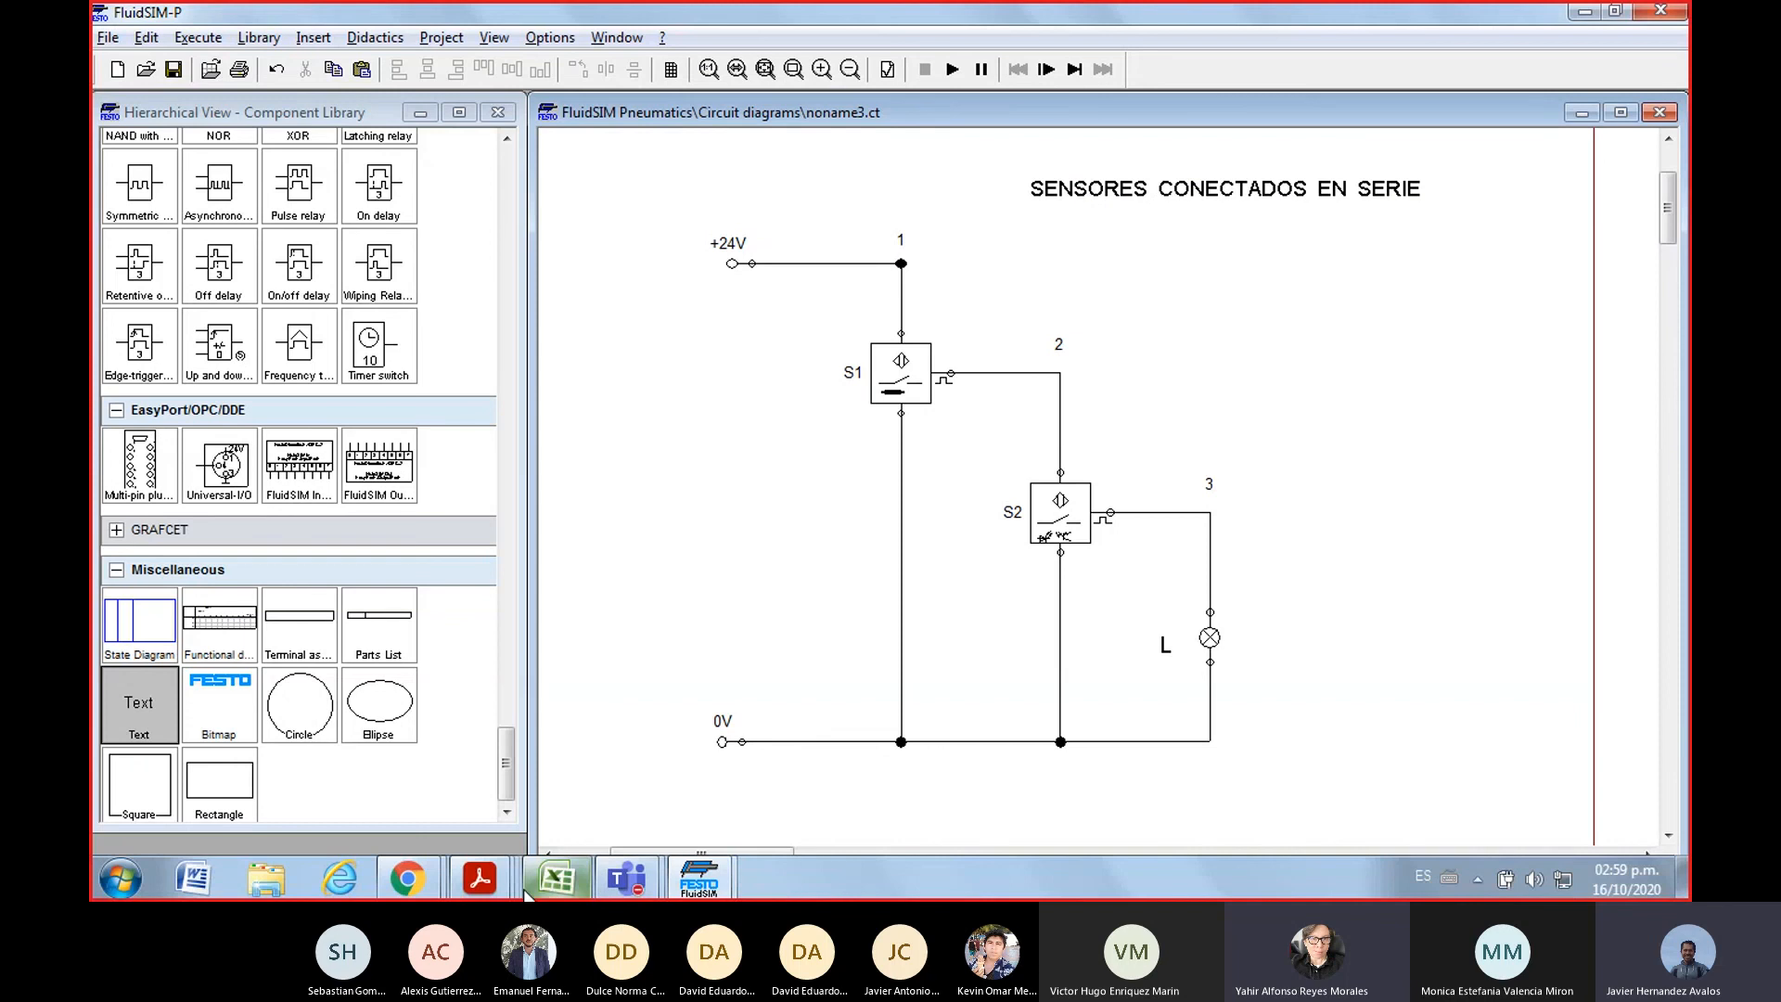
# Switch back to Excel and highlight the two-sensor series table and its lamp responses in C3:C6
pyautogui.click(557, 877)
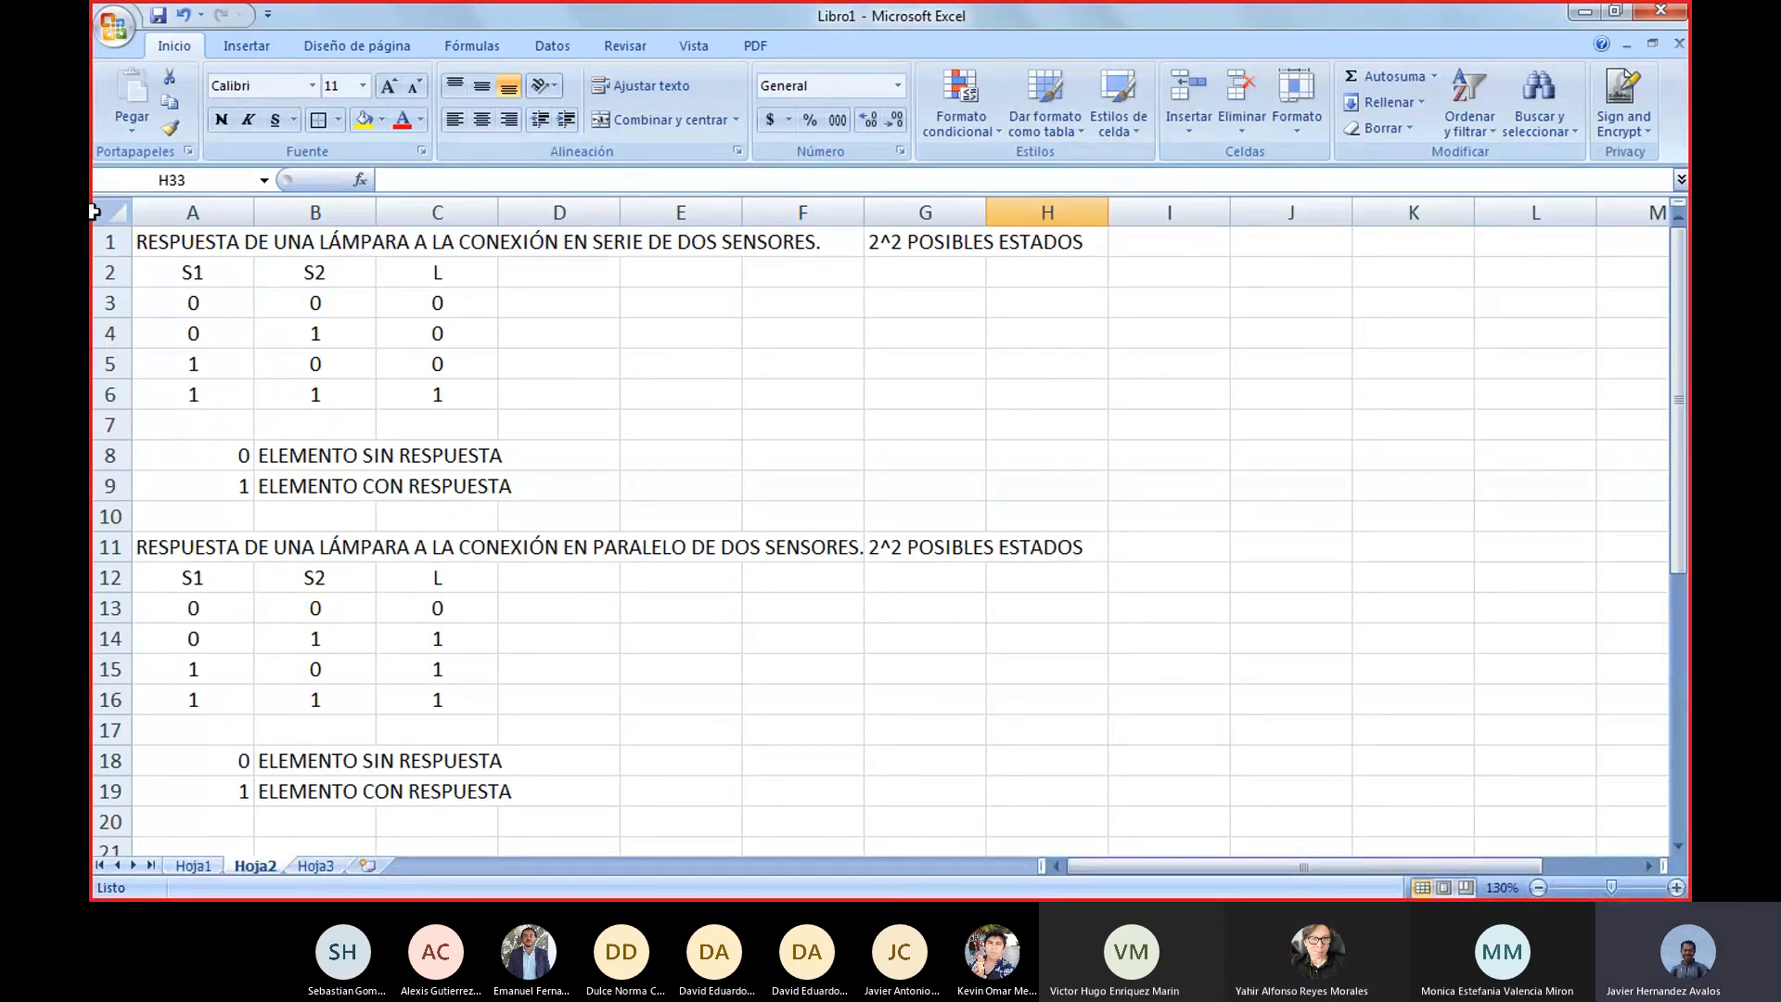
pyautogui.moveTo(187, 276); pyautogui.dragTo(451, 386)
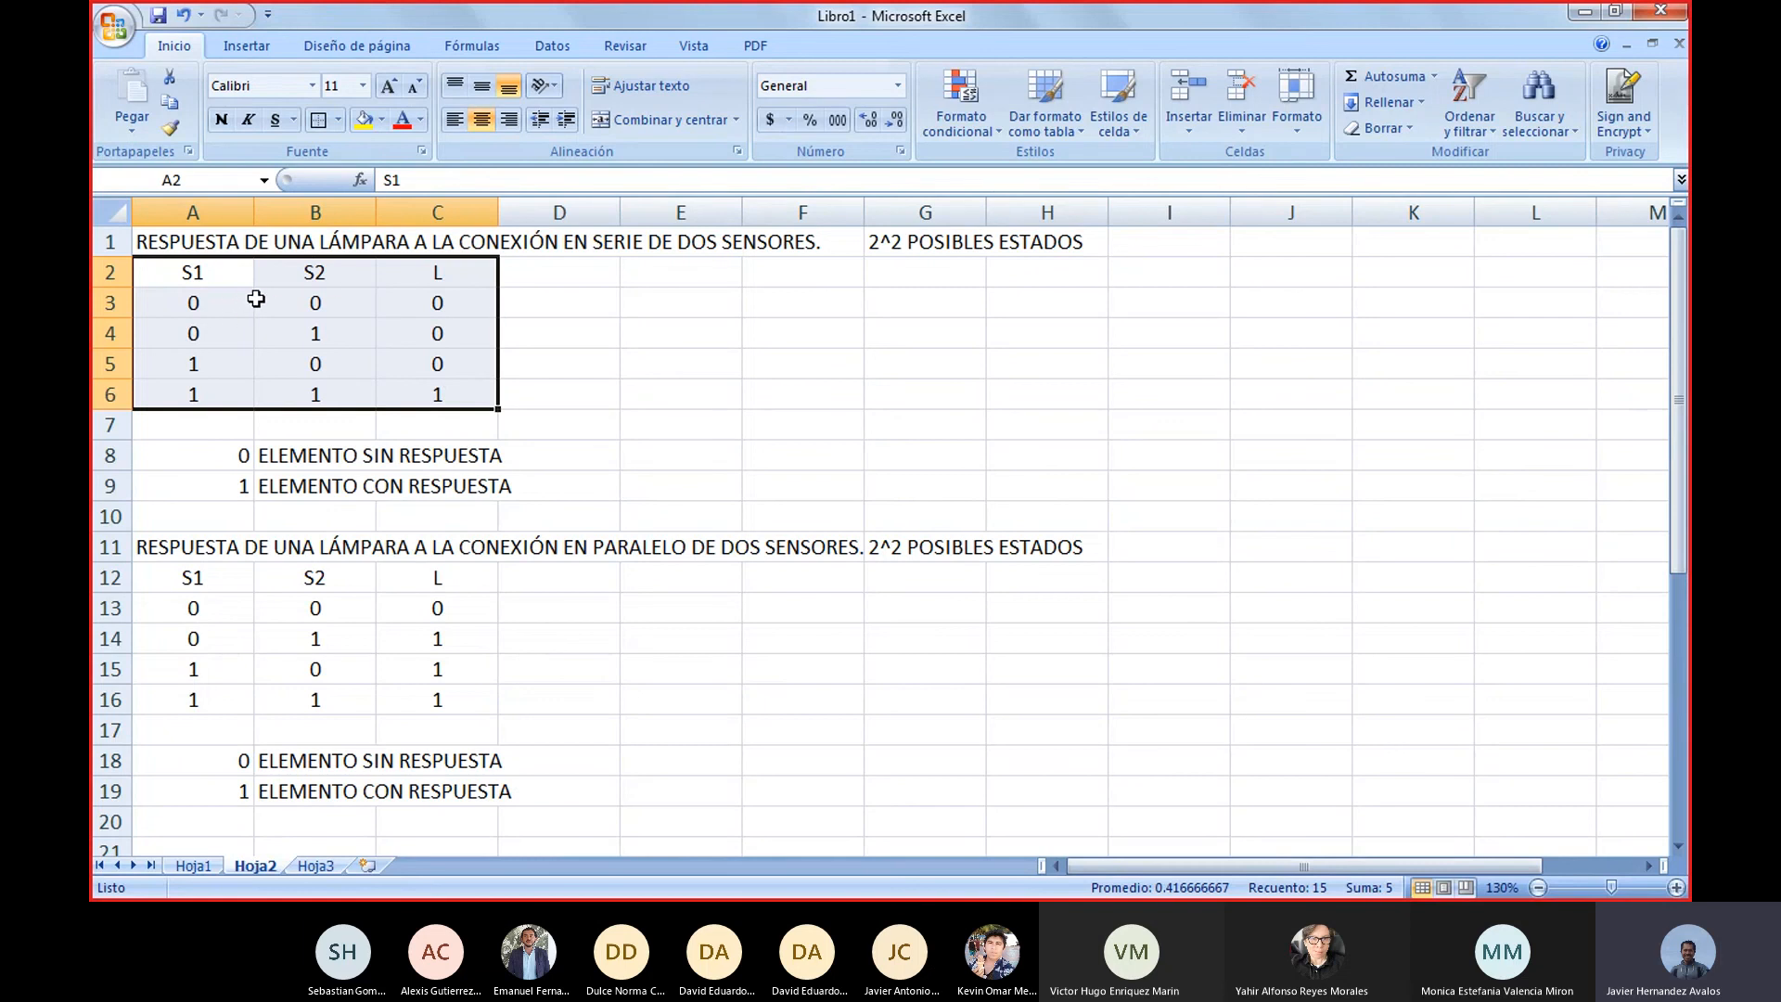
pyautogui.moveTo(481, 298); pyautogui.dragTo(490, 401)
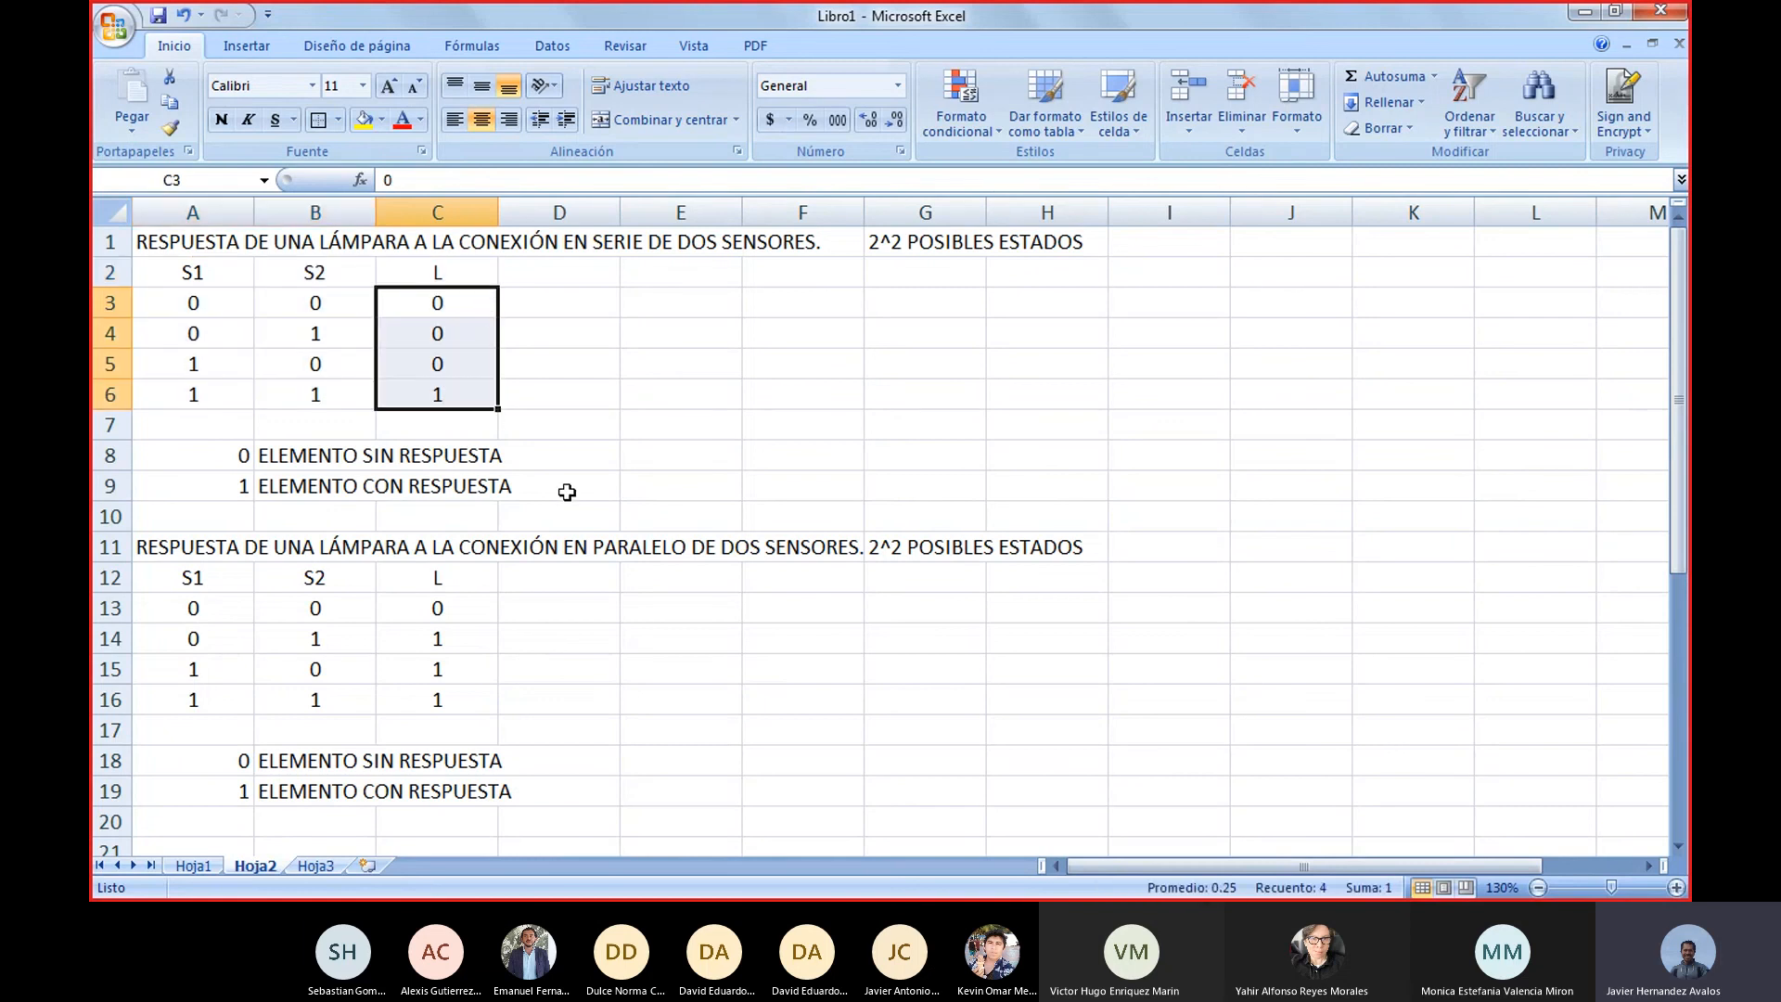
# Compare the first parallel and series combinations in G25:H25 with the two-sensor parallel table in A11:H16
pyautogui.scroll(-6, 567, 492)
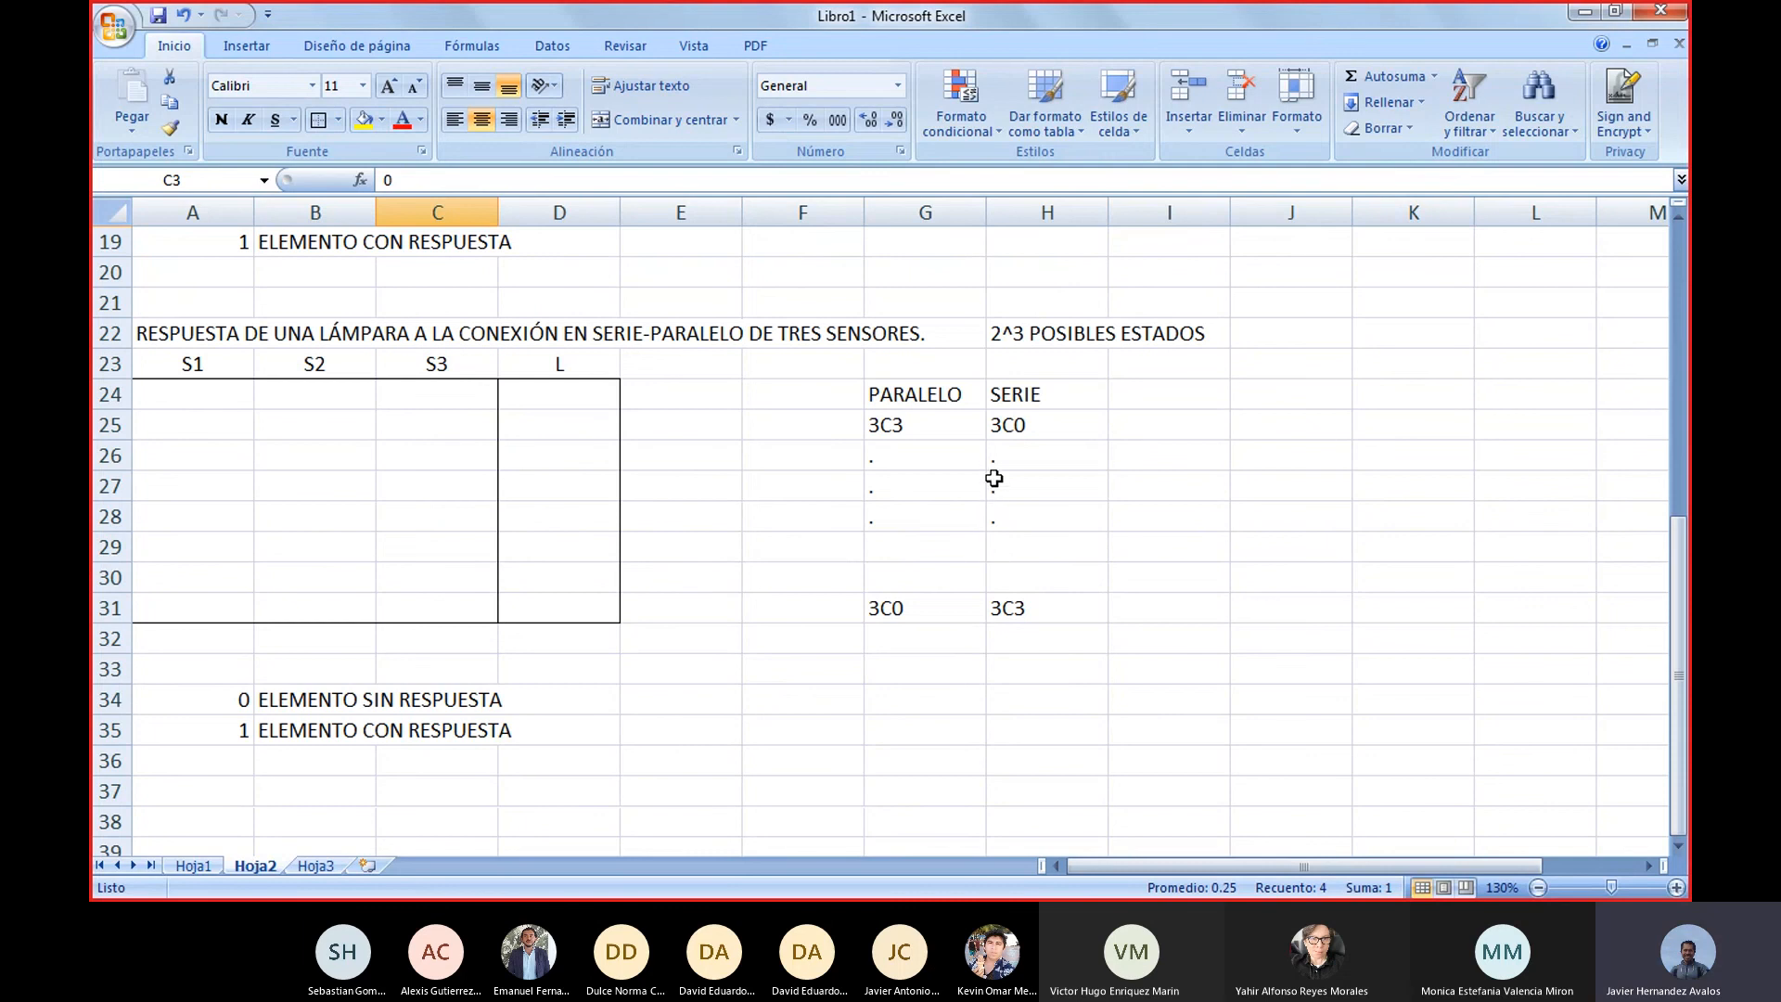
pyautogui.scroll(2, 993, 479)
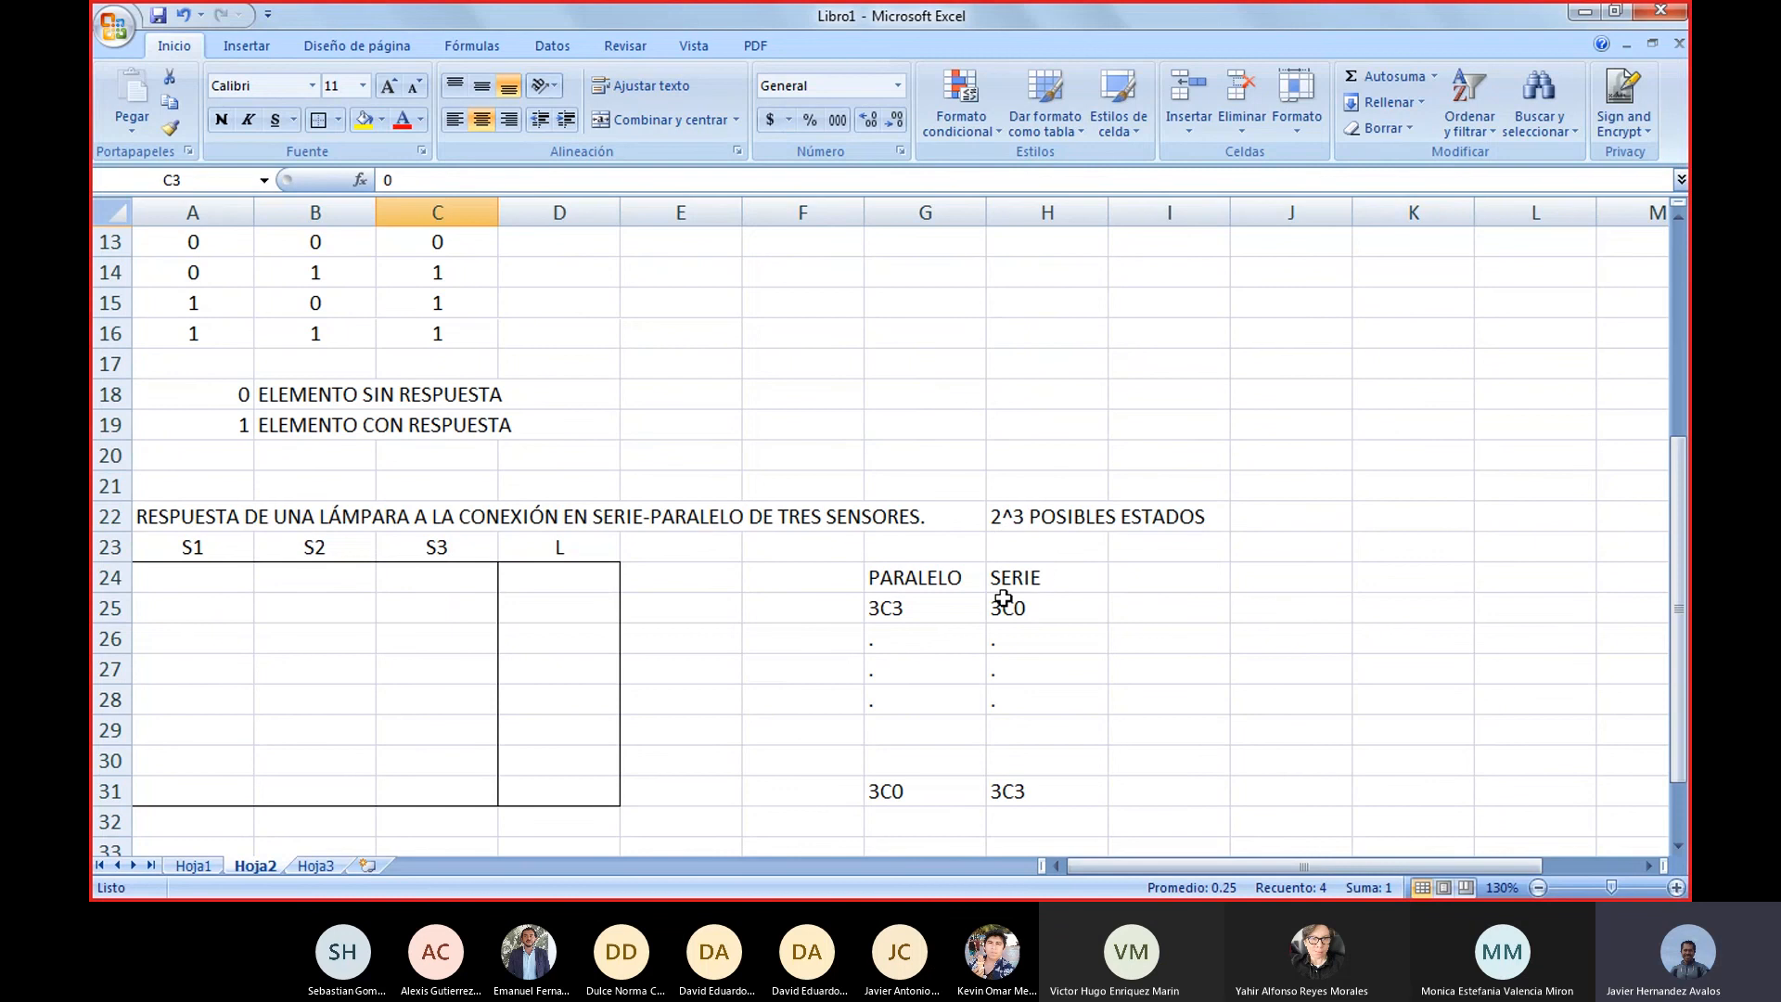
pyautogui.moveTo(922, 612); pyautogui.dragTo(1006, 608)
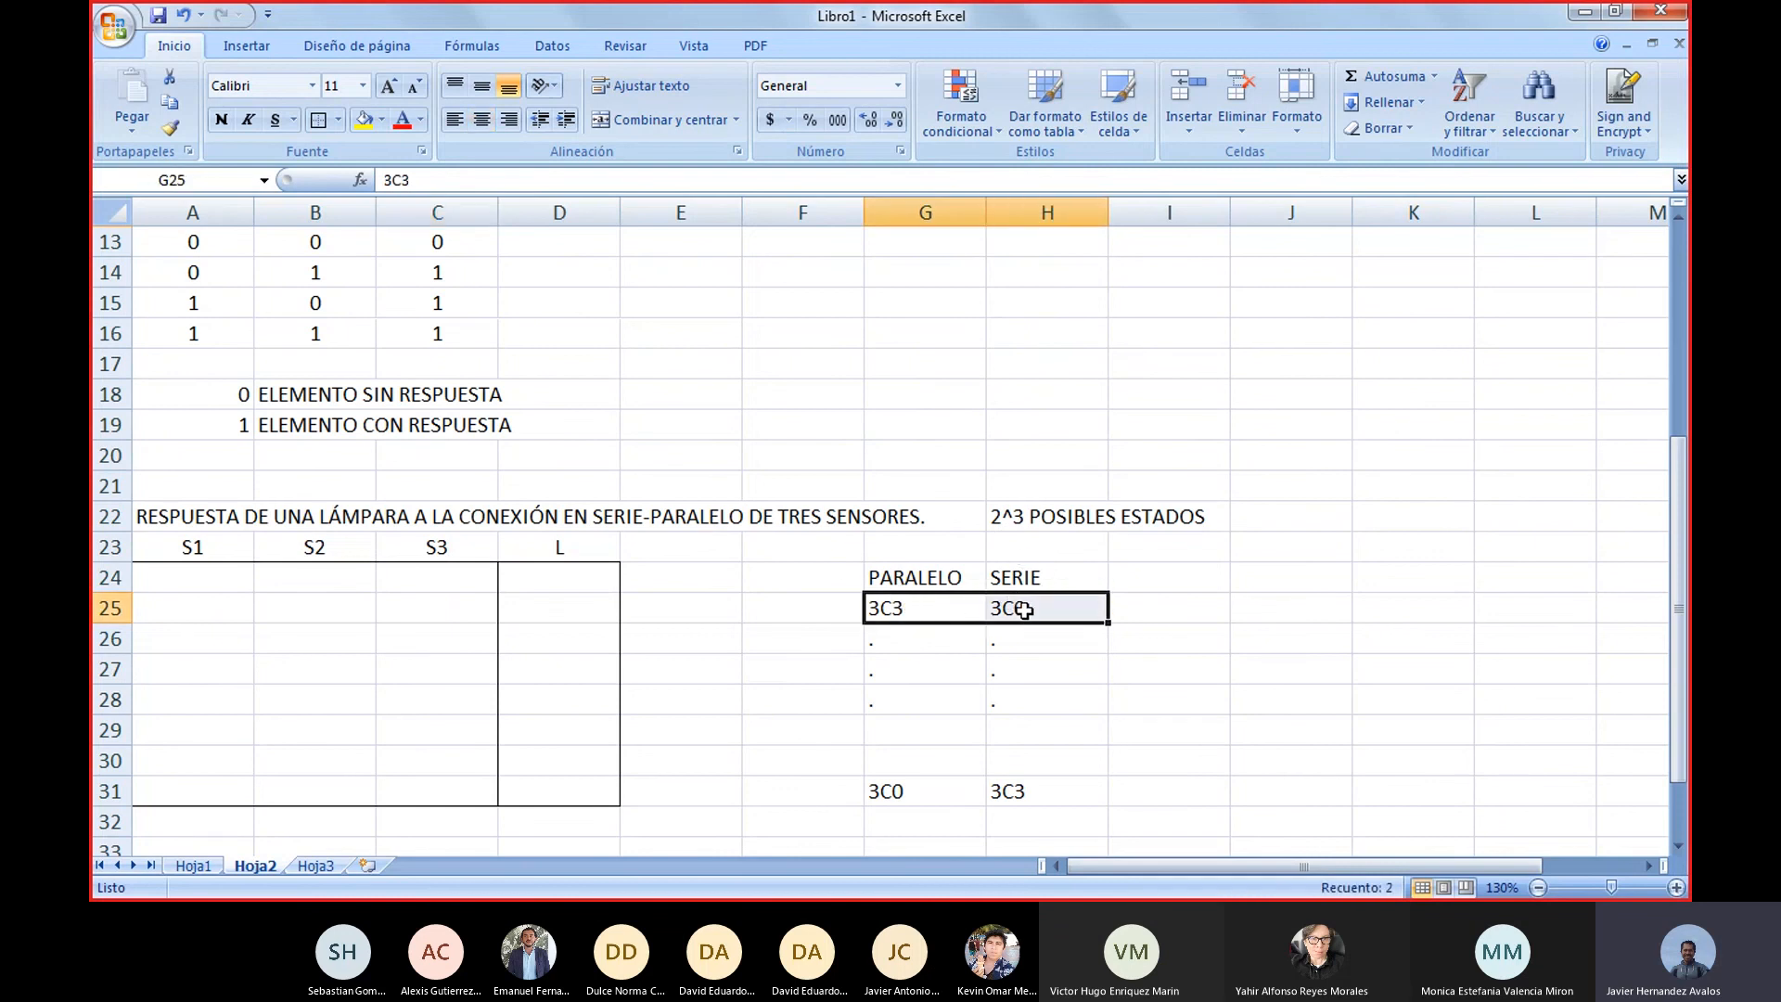
pyautogui.scroll(4, 961, 507)
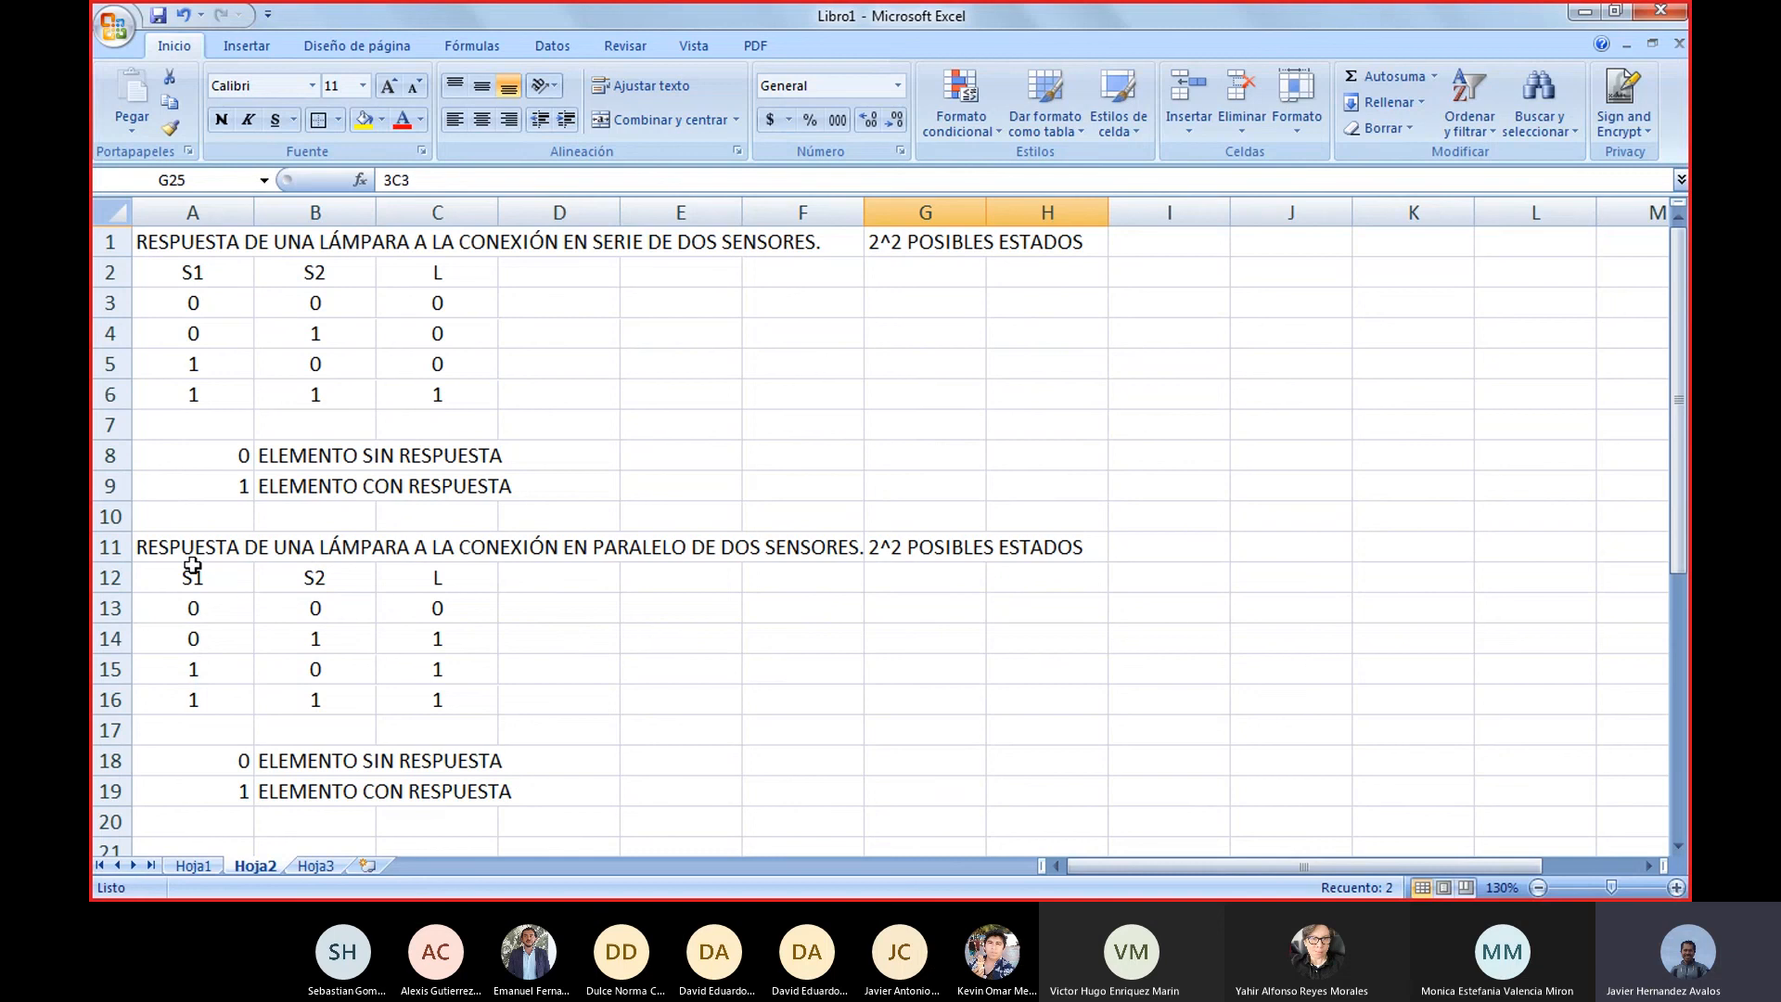
pyautogui.moveTo(173, 541); pyautogui.dragTo(1004, 711)
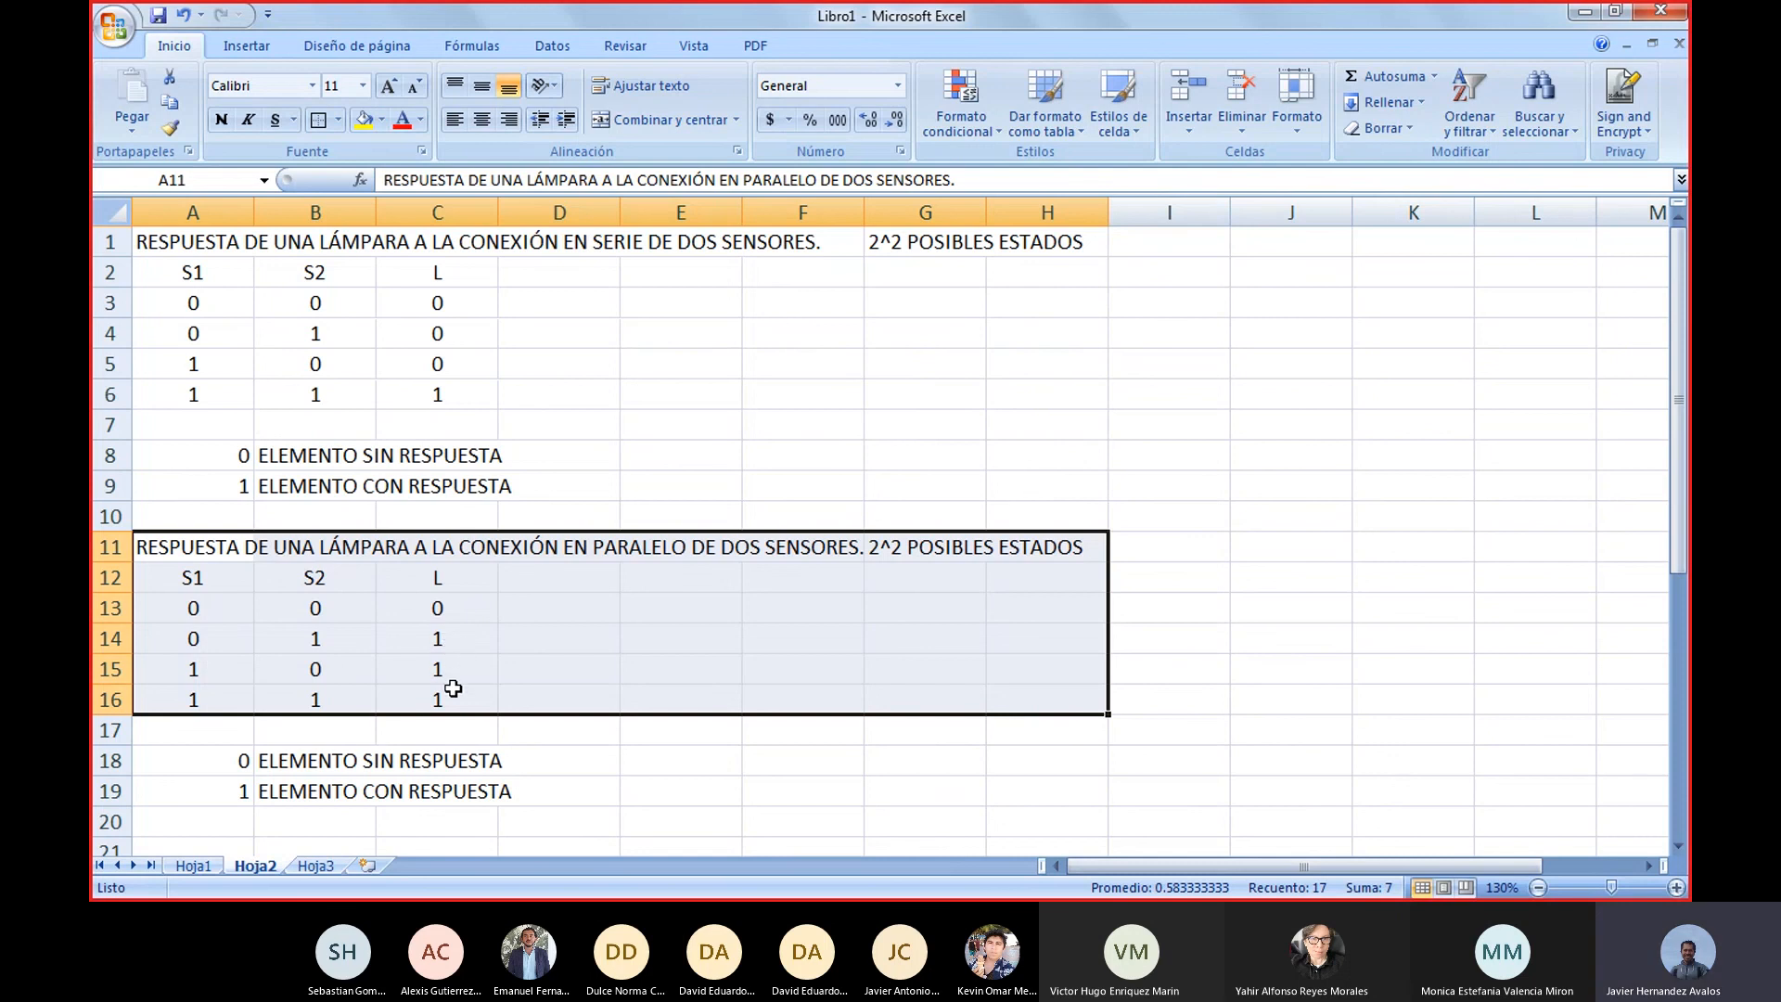
pyautogui.click(786, 754)
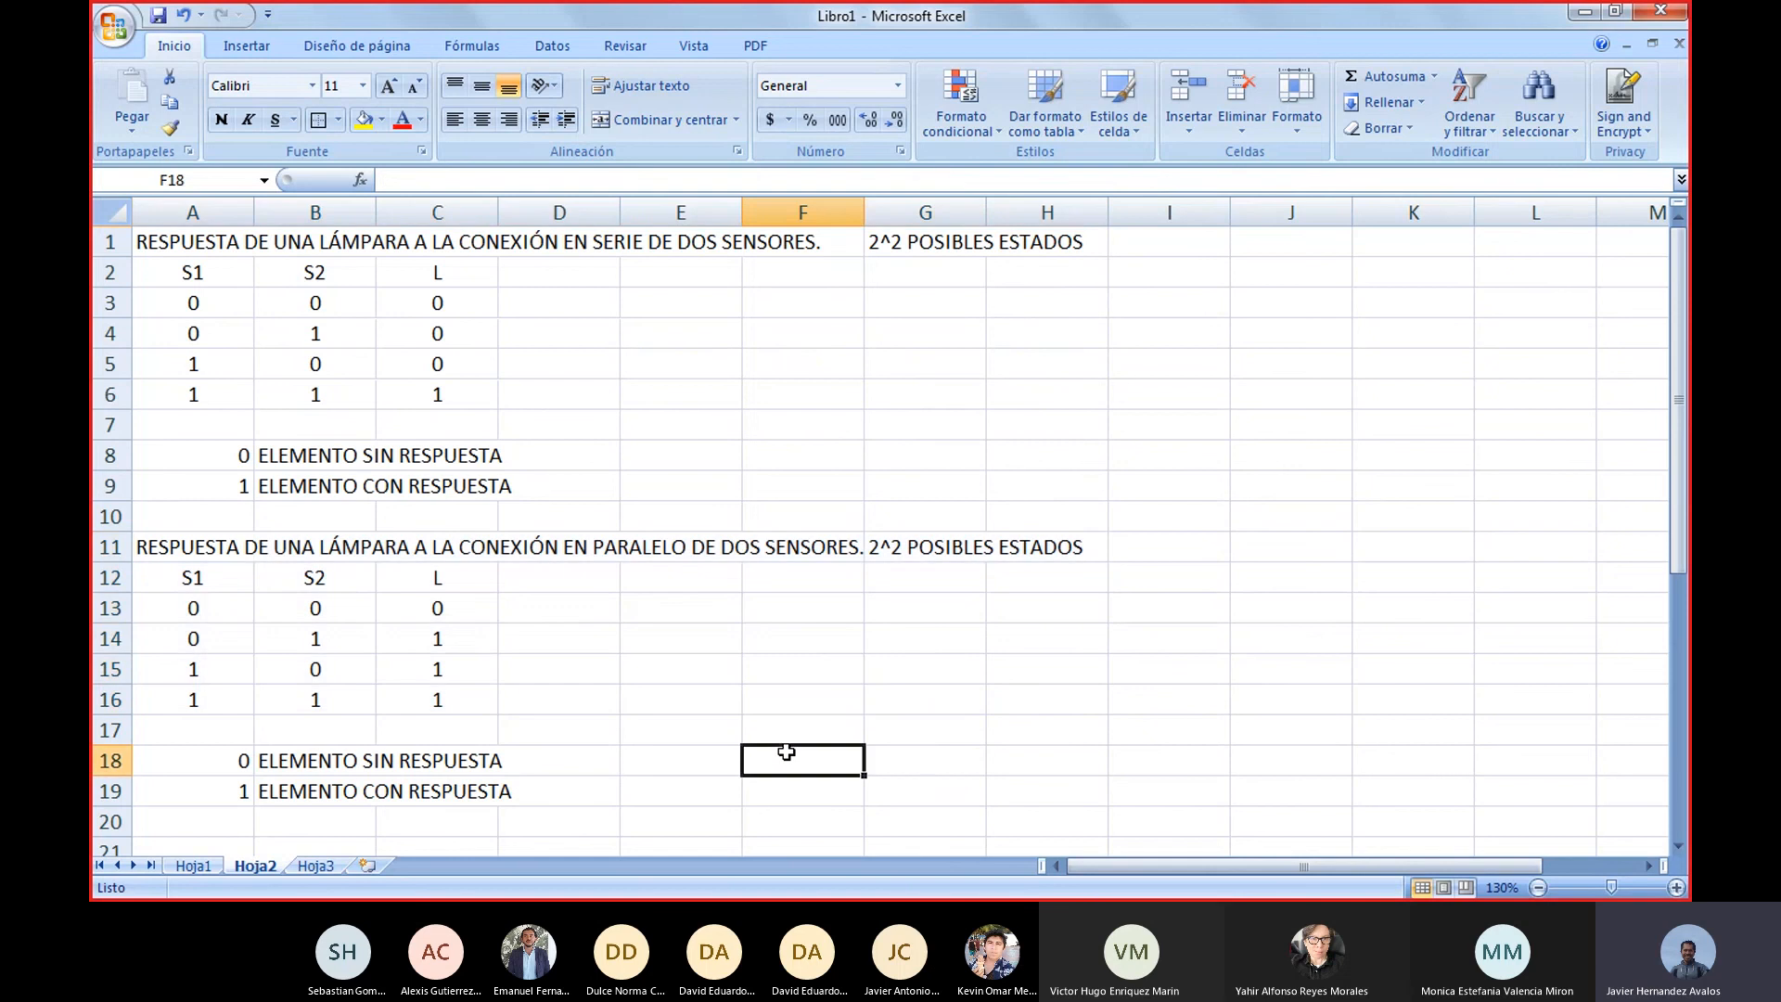
# Examine the three-sensor lamp column D24:D31 and the first combination pair in G25:H25
pyautogui.scroll(-7, 775, 733)
pyautogui.scroll(1, 358, 371)
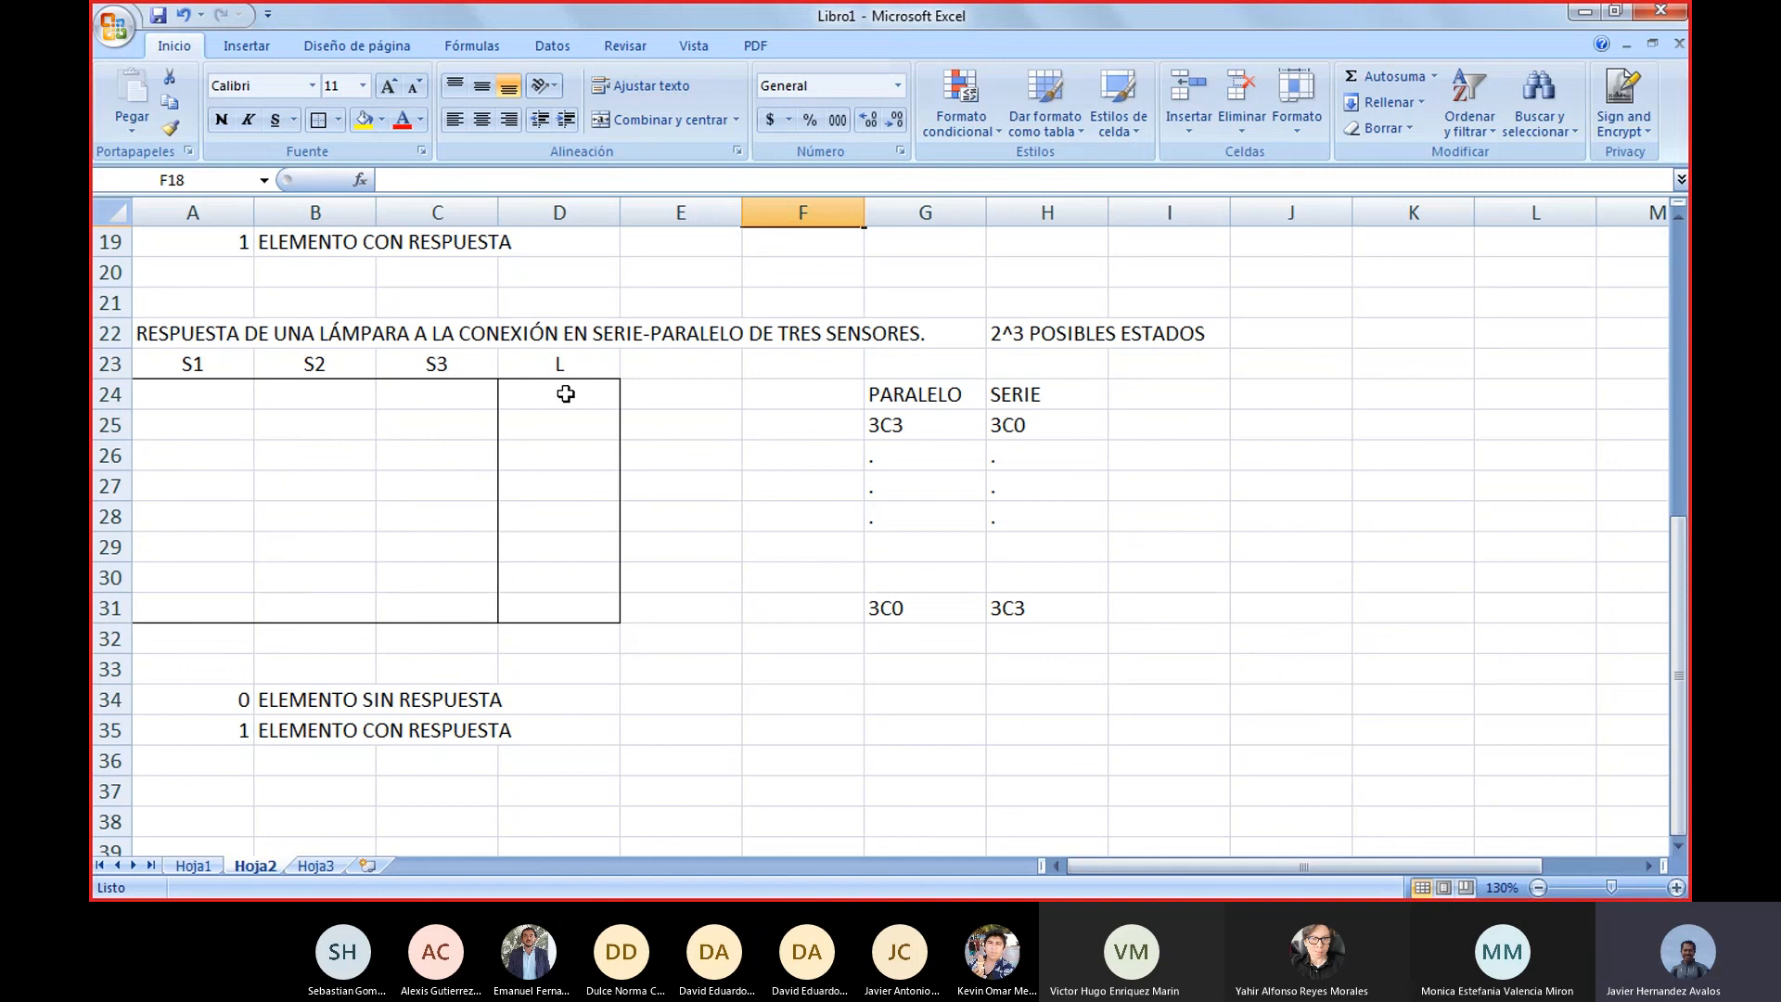
pyautogui.moveTo(566, 395); pyautogui.dragTo(562, 619)
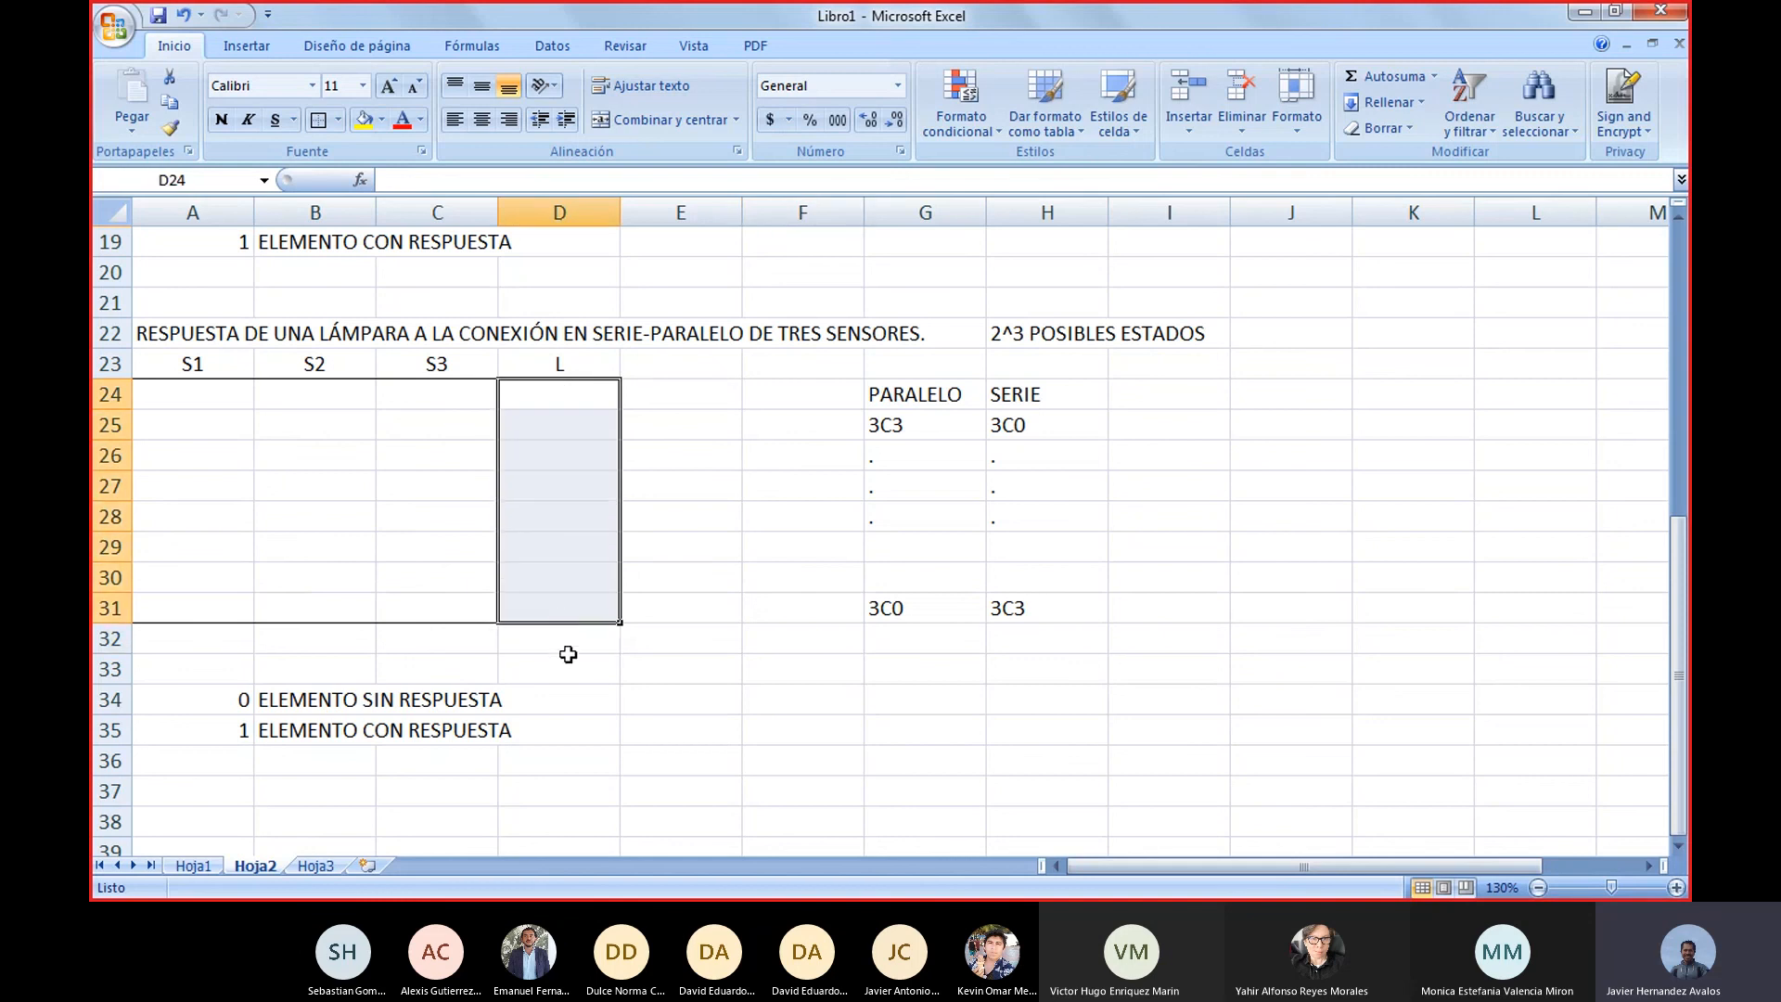
pyautogui.click(694, 649)
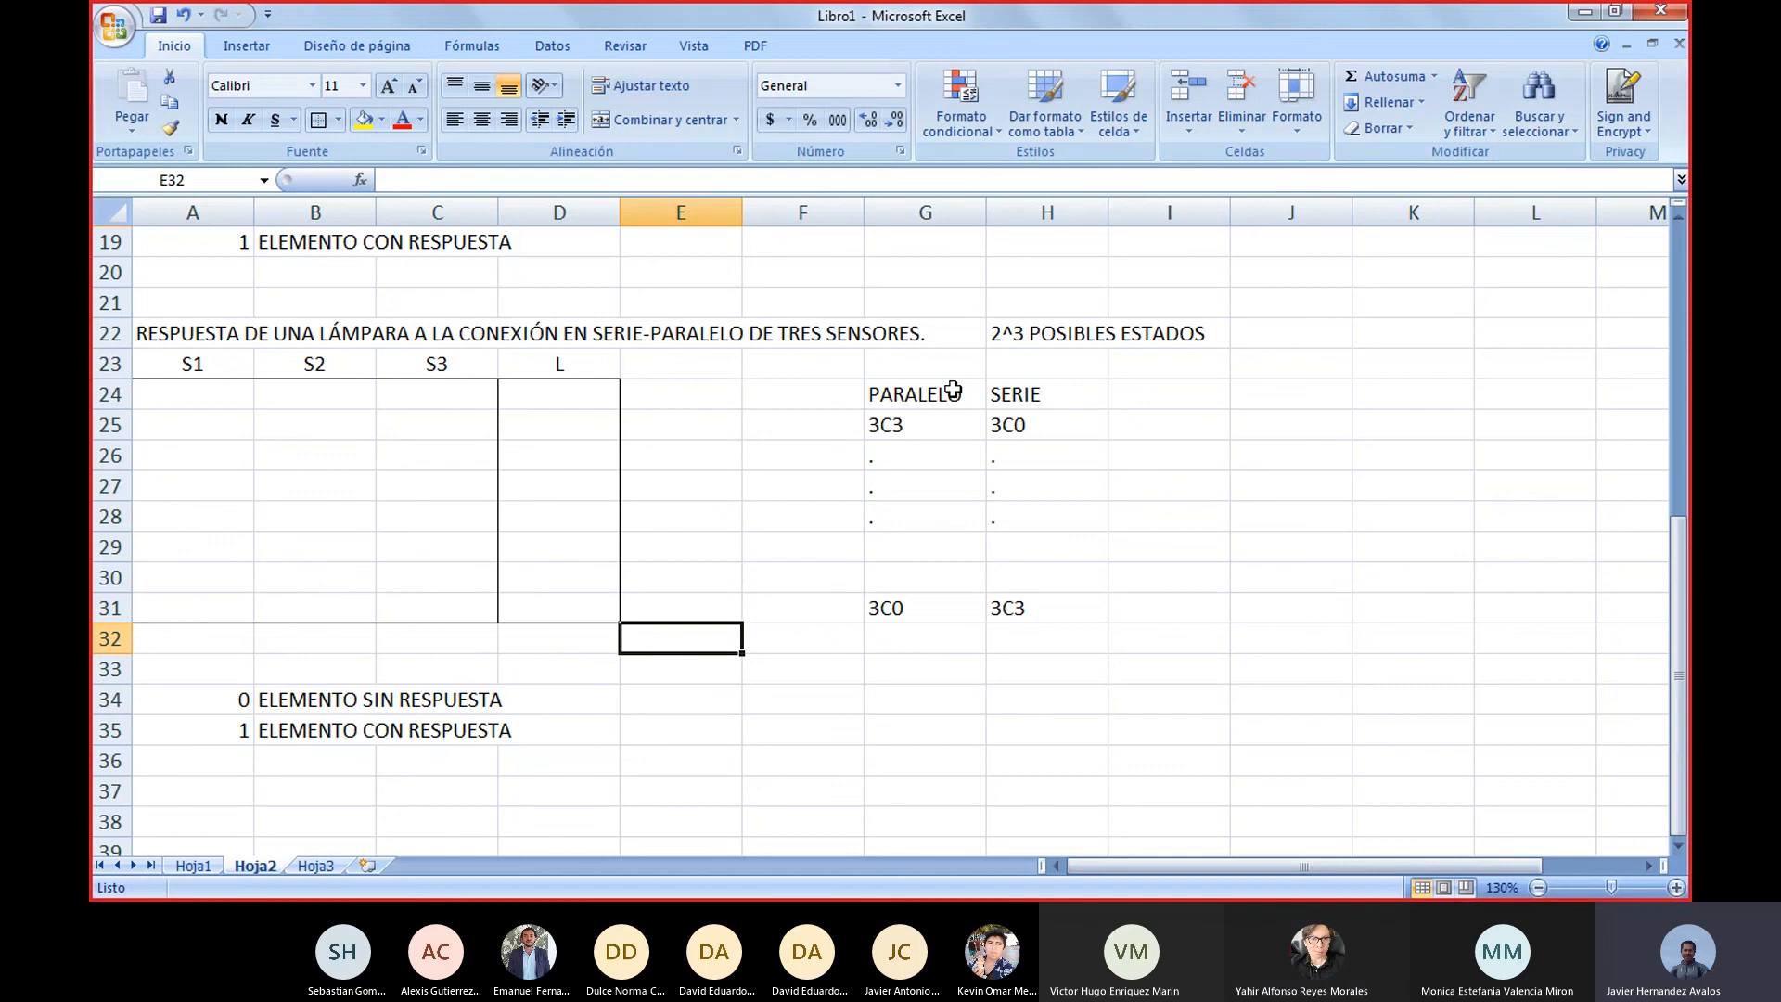
pyautogui.moveTo(922, 426); pyautogui.dragTo(1098, 413)
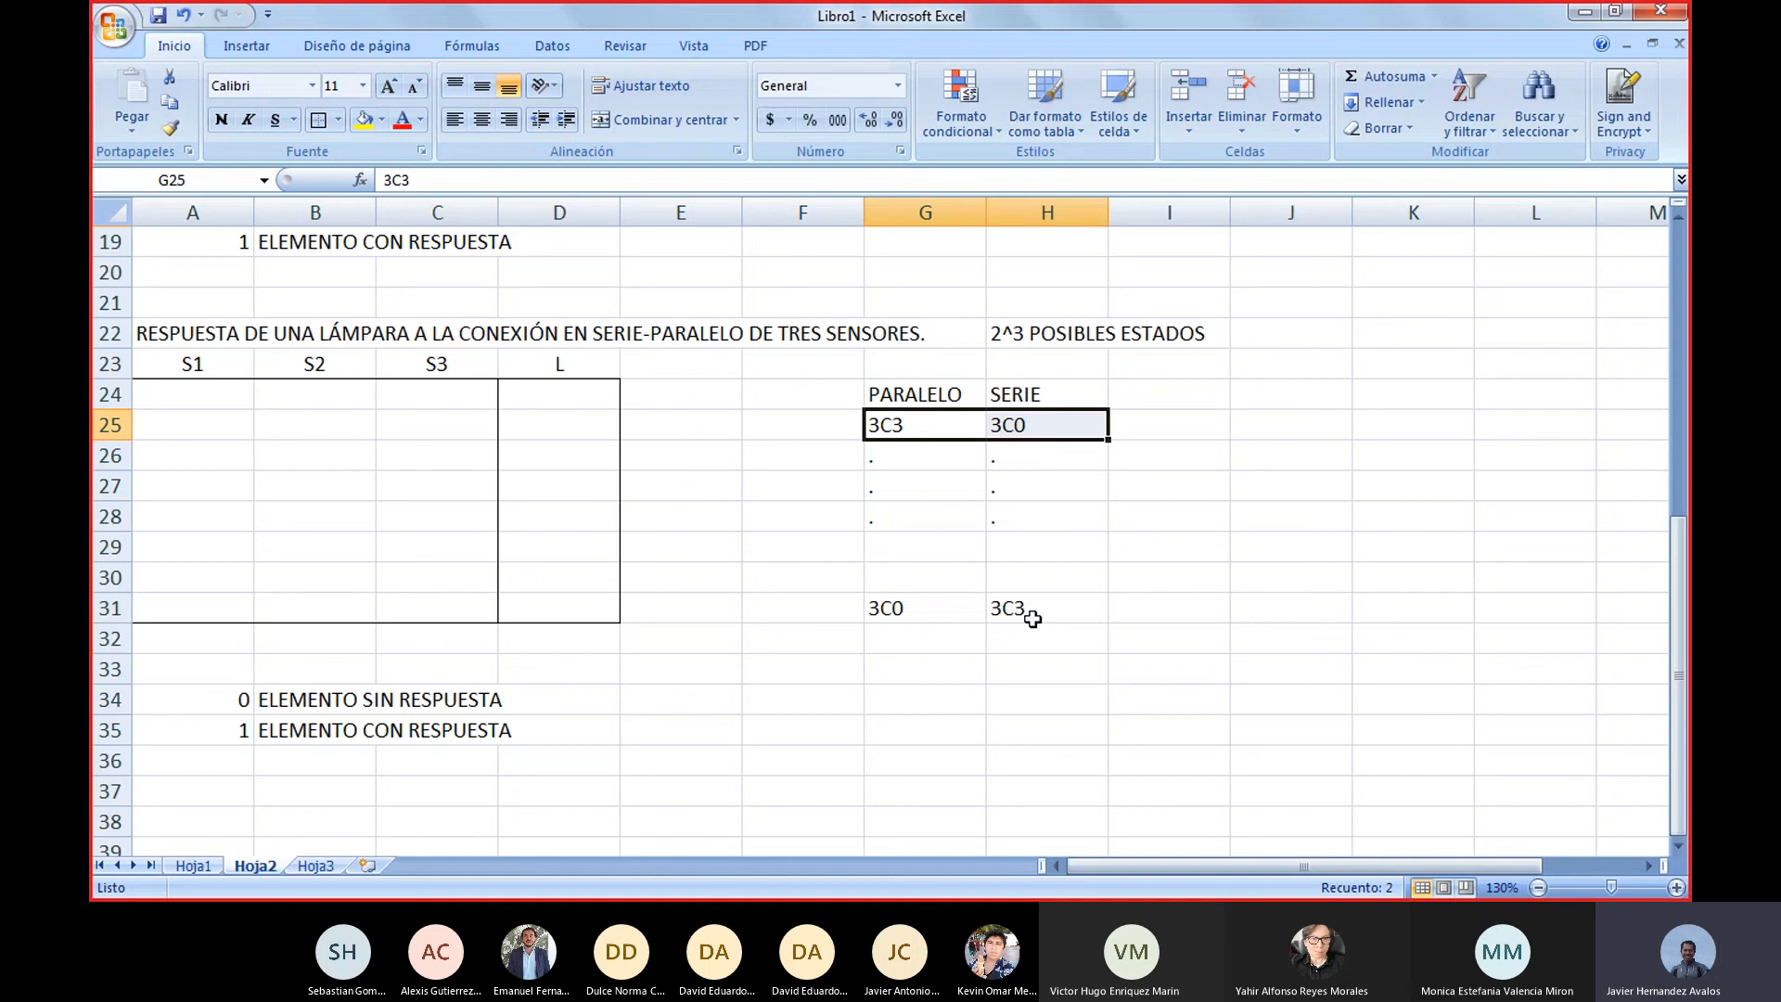
# Compare the two-sensor series table with the empty sensor and lamp columns of the three-sensor table
pyautogui.scroll(6, 1032, 619)
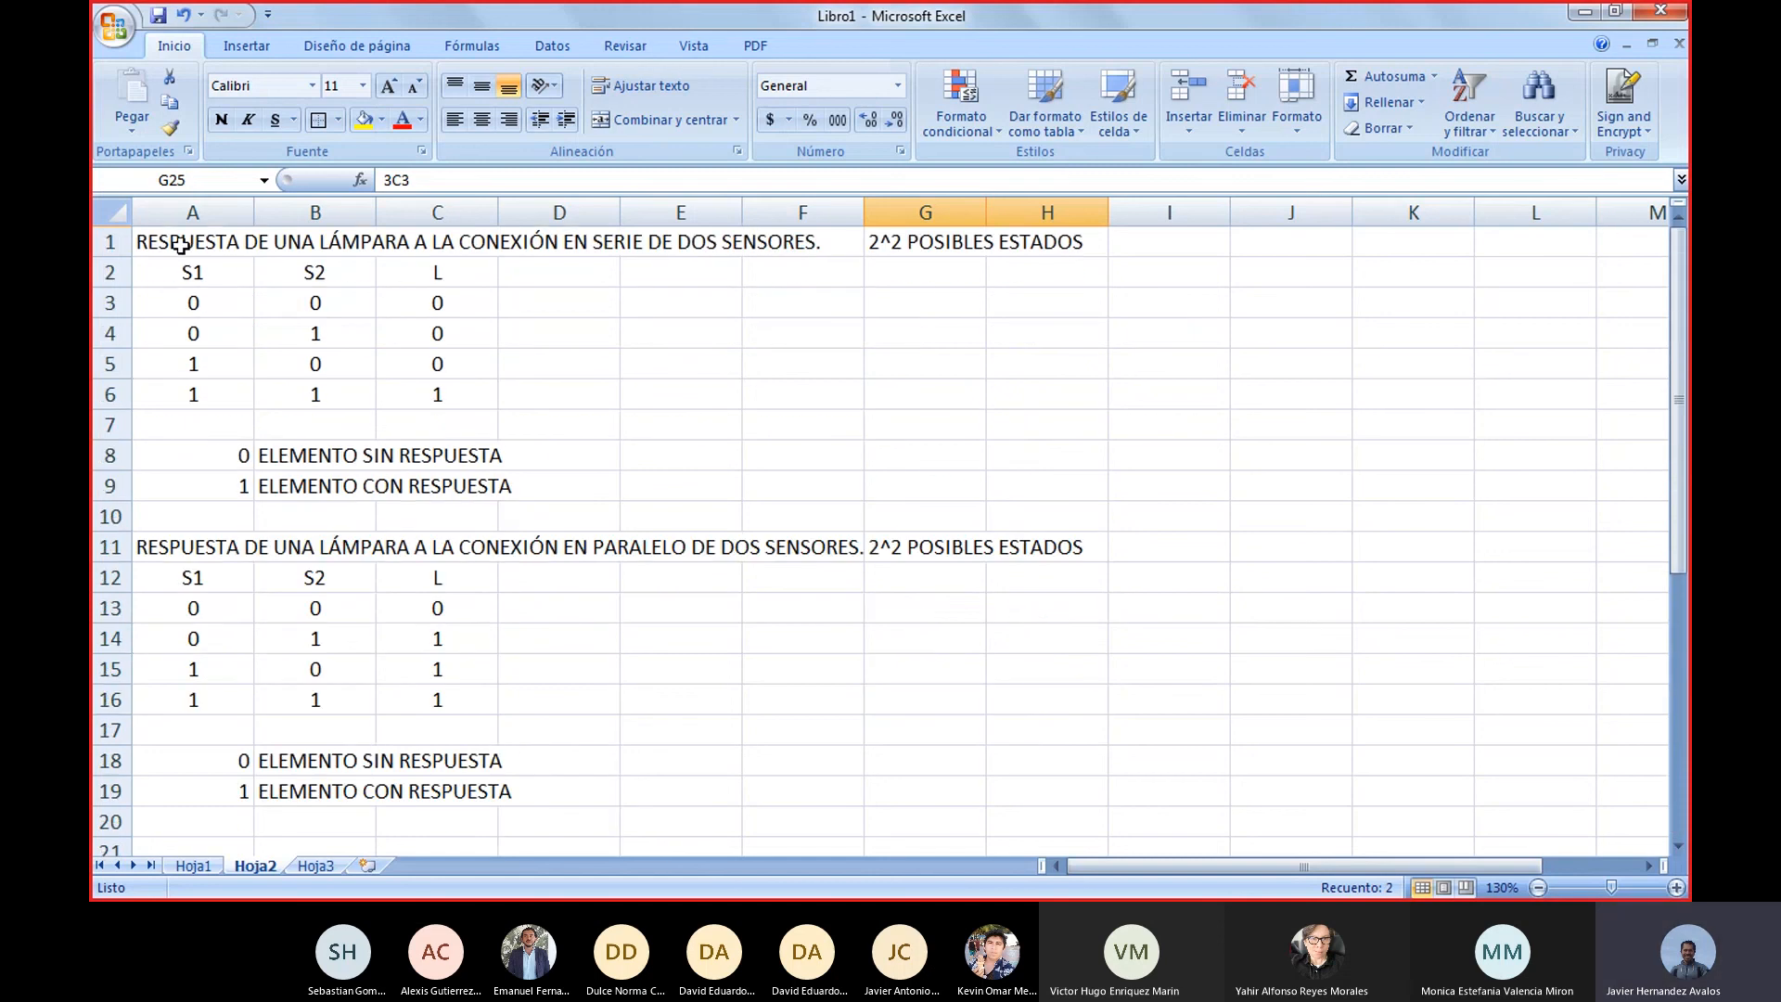
pyautogui.moveTo(181, 245); pyautogui.dragTo(527, 425)
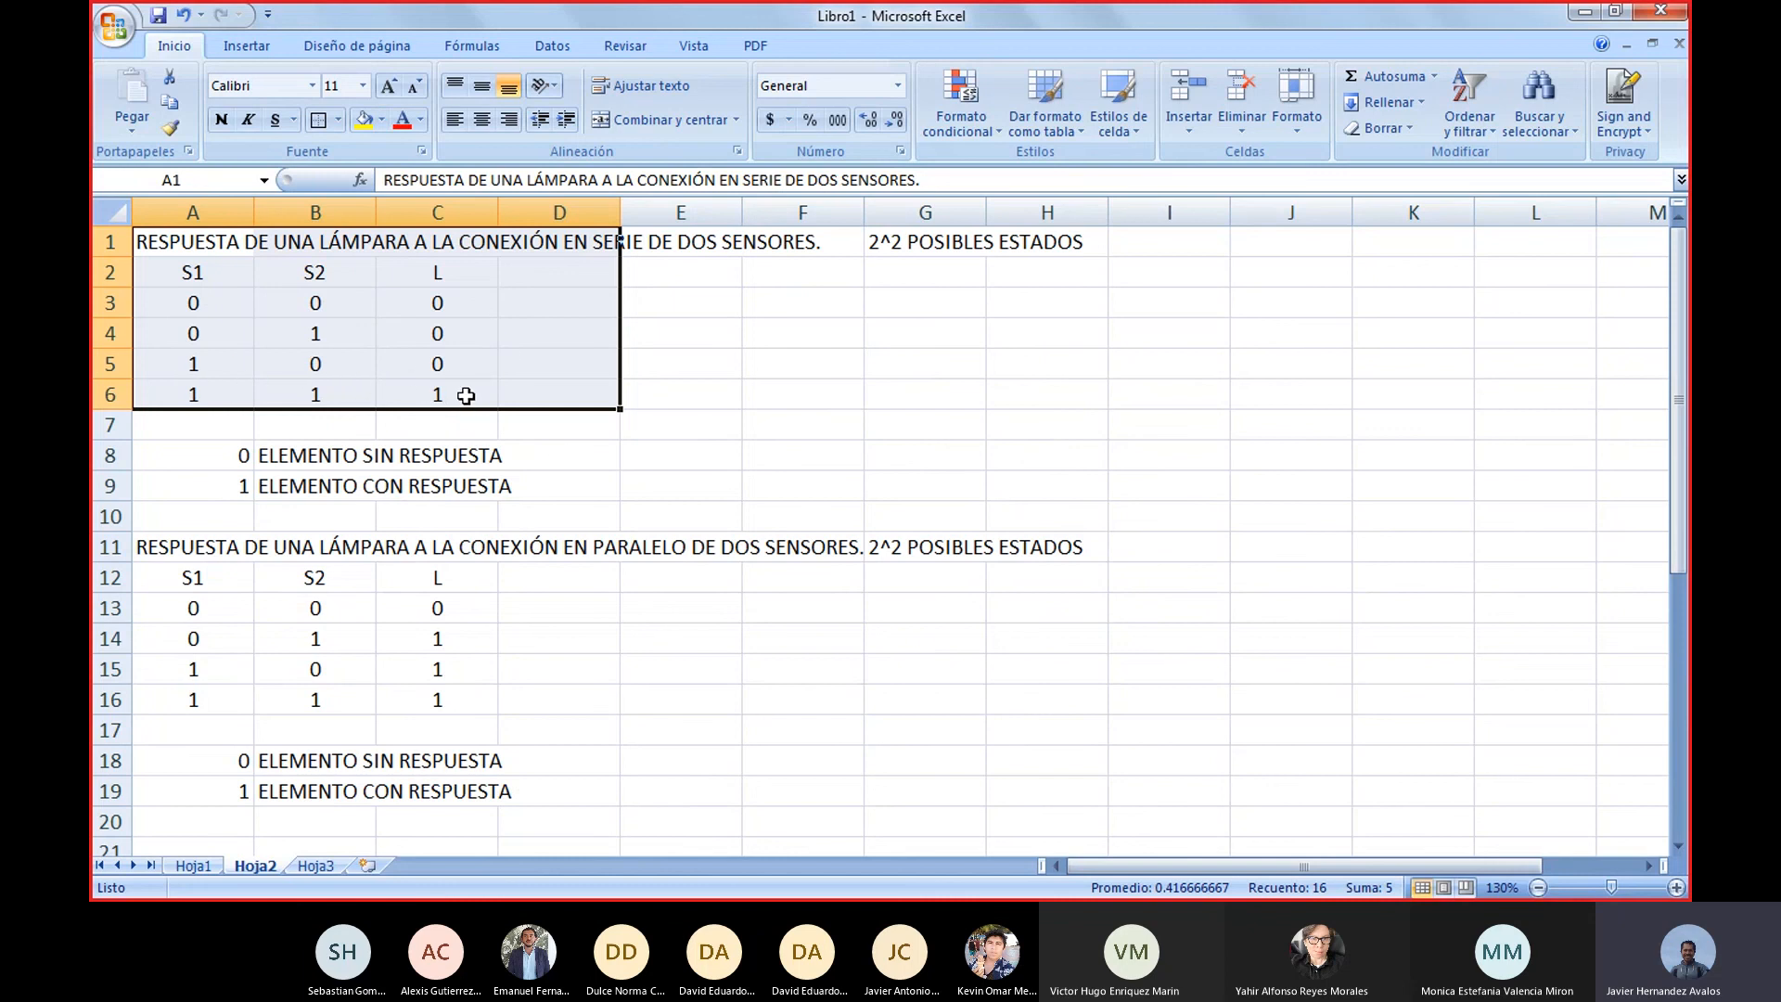
pyautogui.scroll(-5, 538, 391)
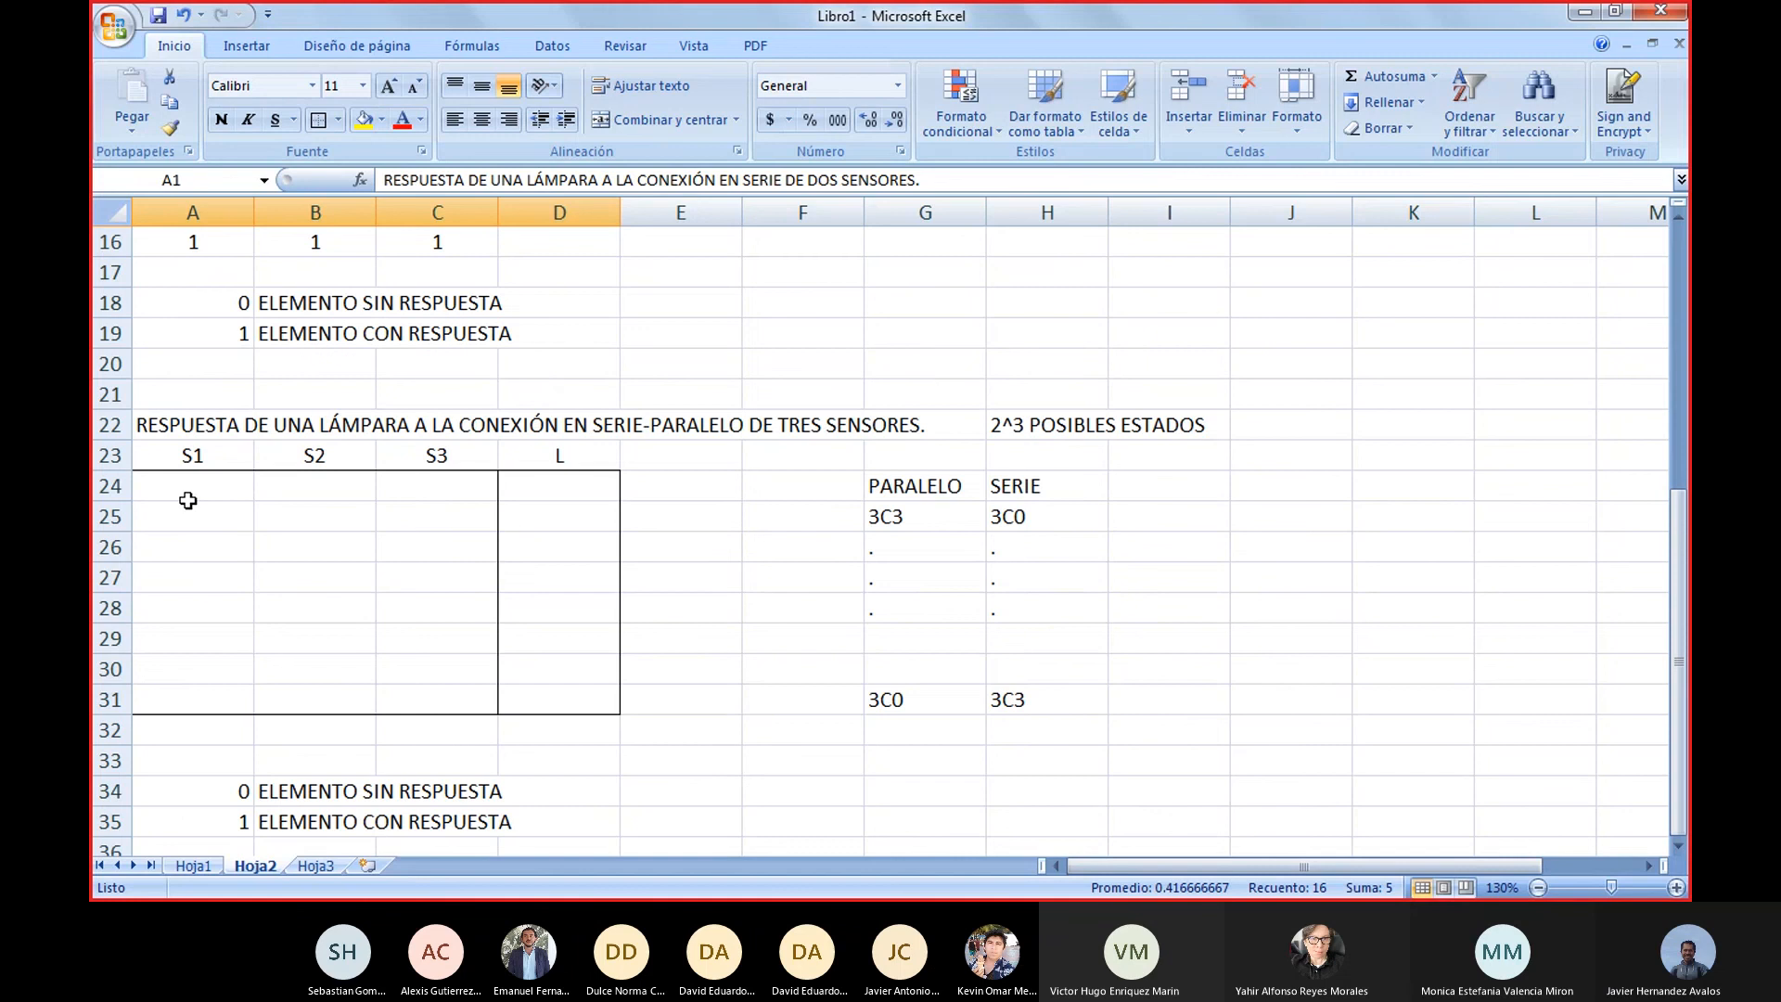
pyautogui.moveTo(207, 482)
pyautogui.mouseDown()
pyautogui.moveTo(370, 580)
pyautogui.moveTo(418, 694)
pyautogui.mouseUp()
pyautogui.click(581, 493)
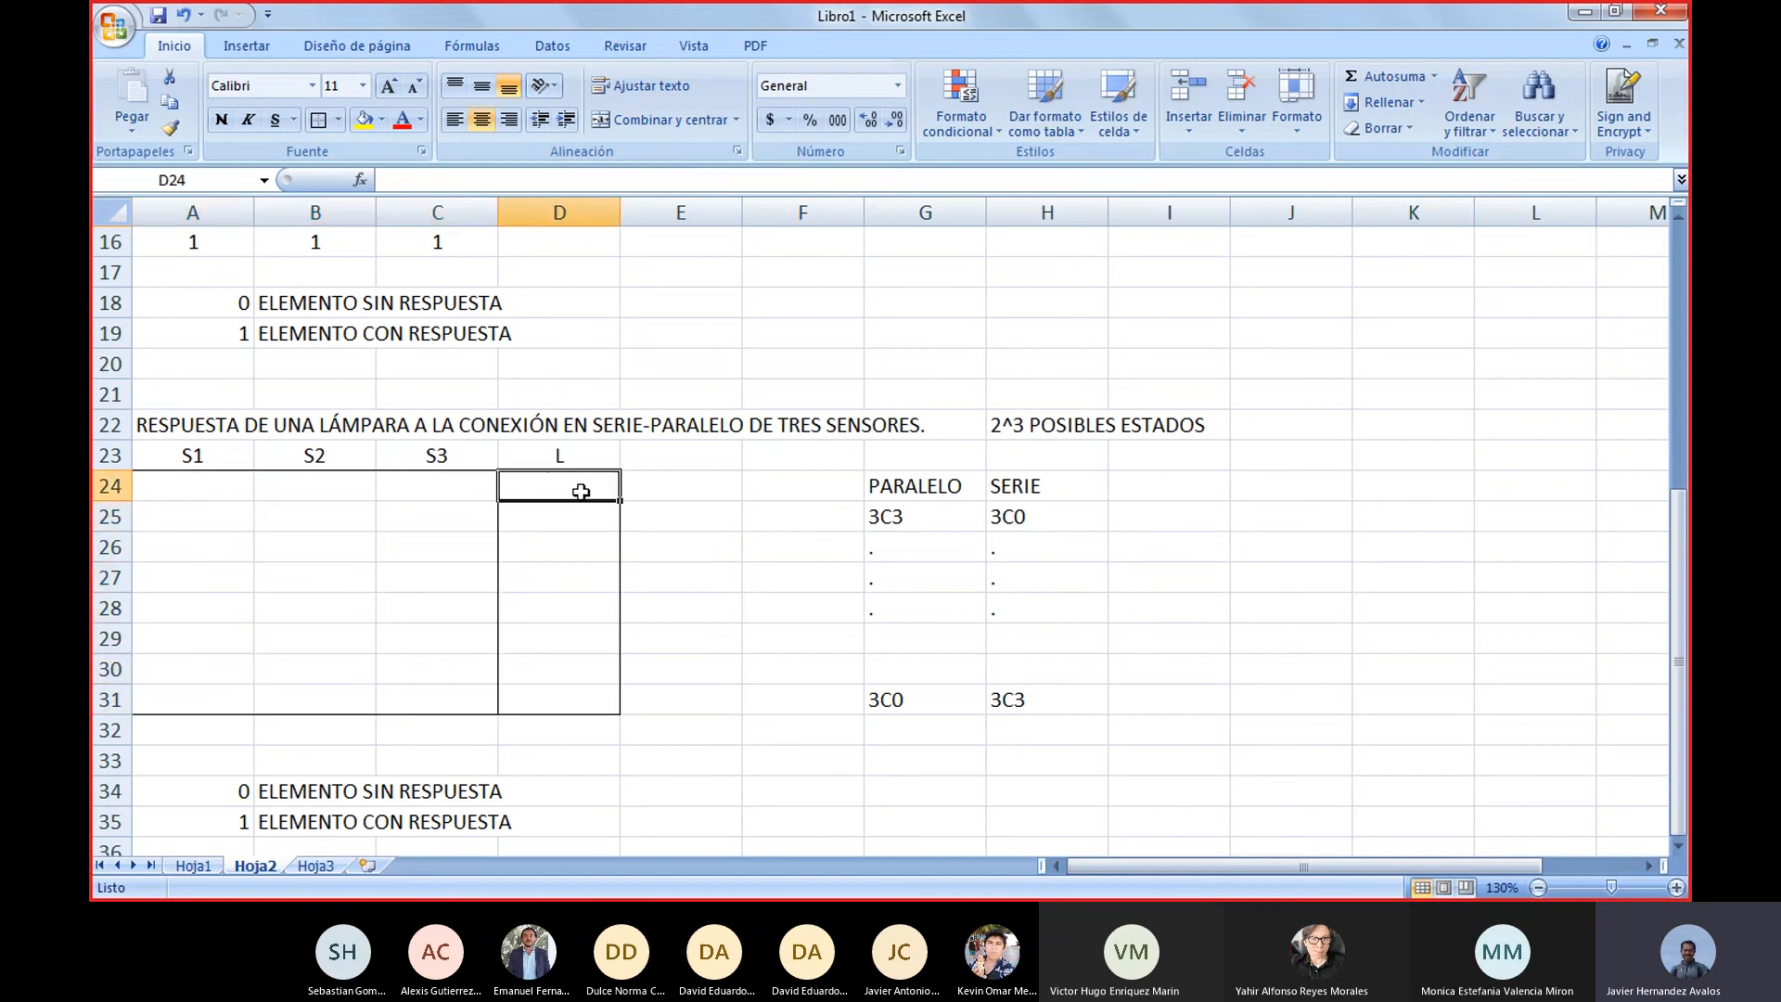
pyautogui.moveTo(577, 493); pyautogui.dragTo(593, 703)
pyautogui.click(595, 703)
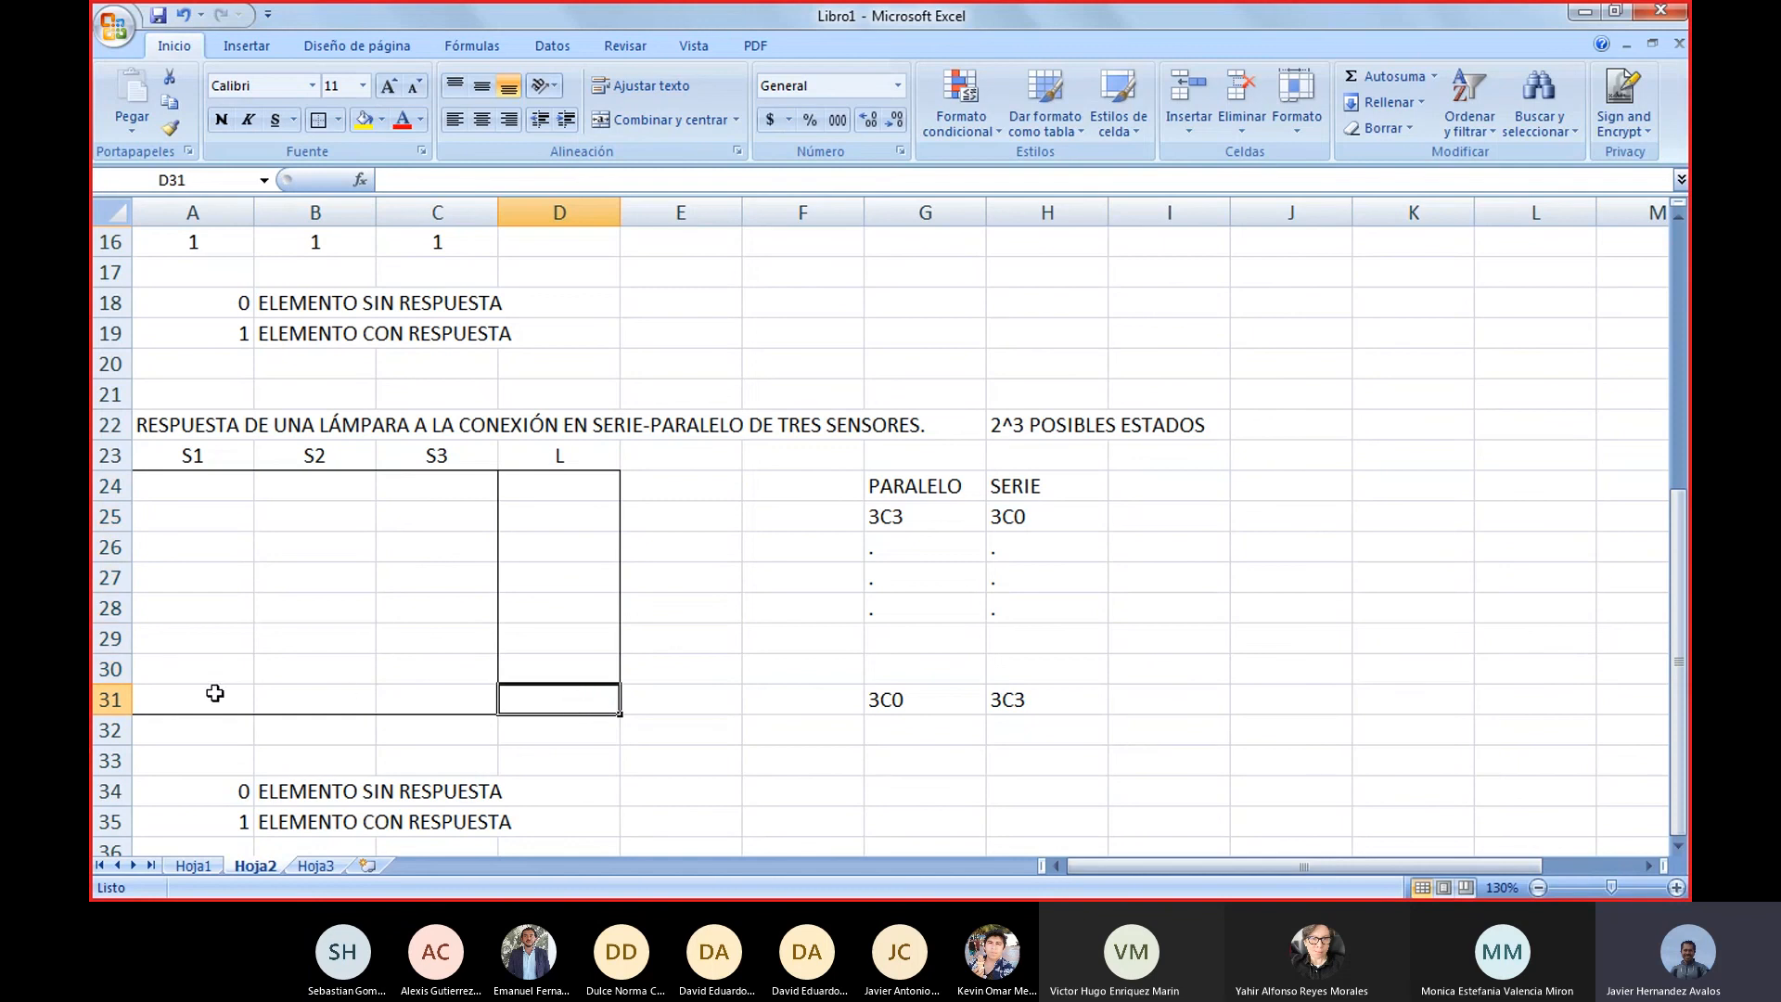
# Highlight the three-sensor table's last row, its combinations in G31:H31, and the intermediate combinations in G26:H30
pyautogui.moveTo(211, 692); pyautogui.dragTo(413, 694)
pyautogui.click(597, 701)
pyautogui.click(960, 706)
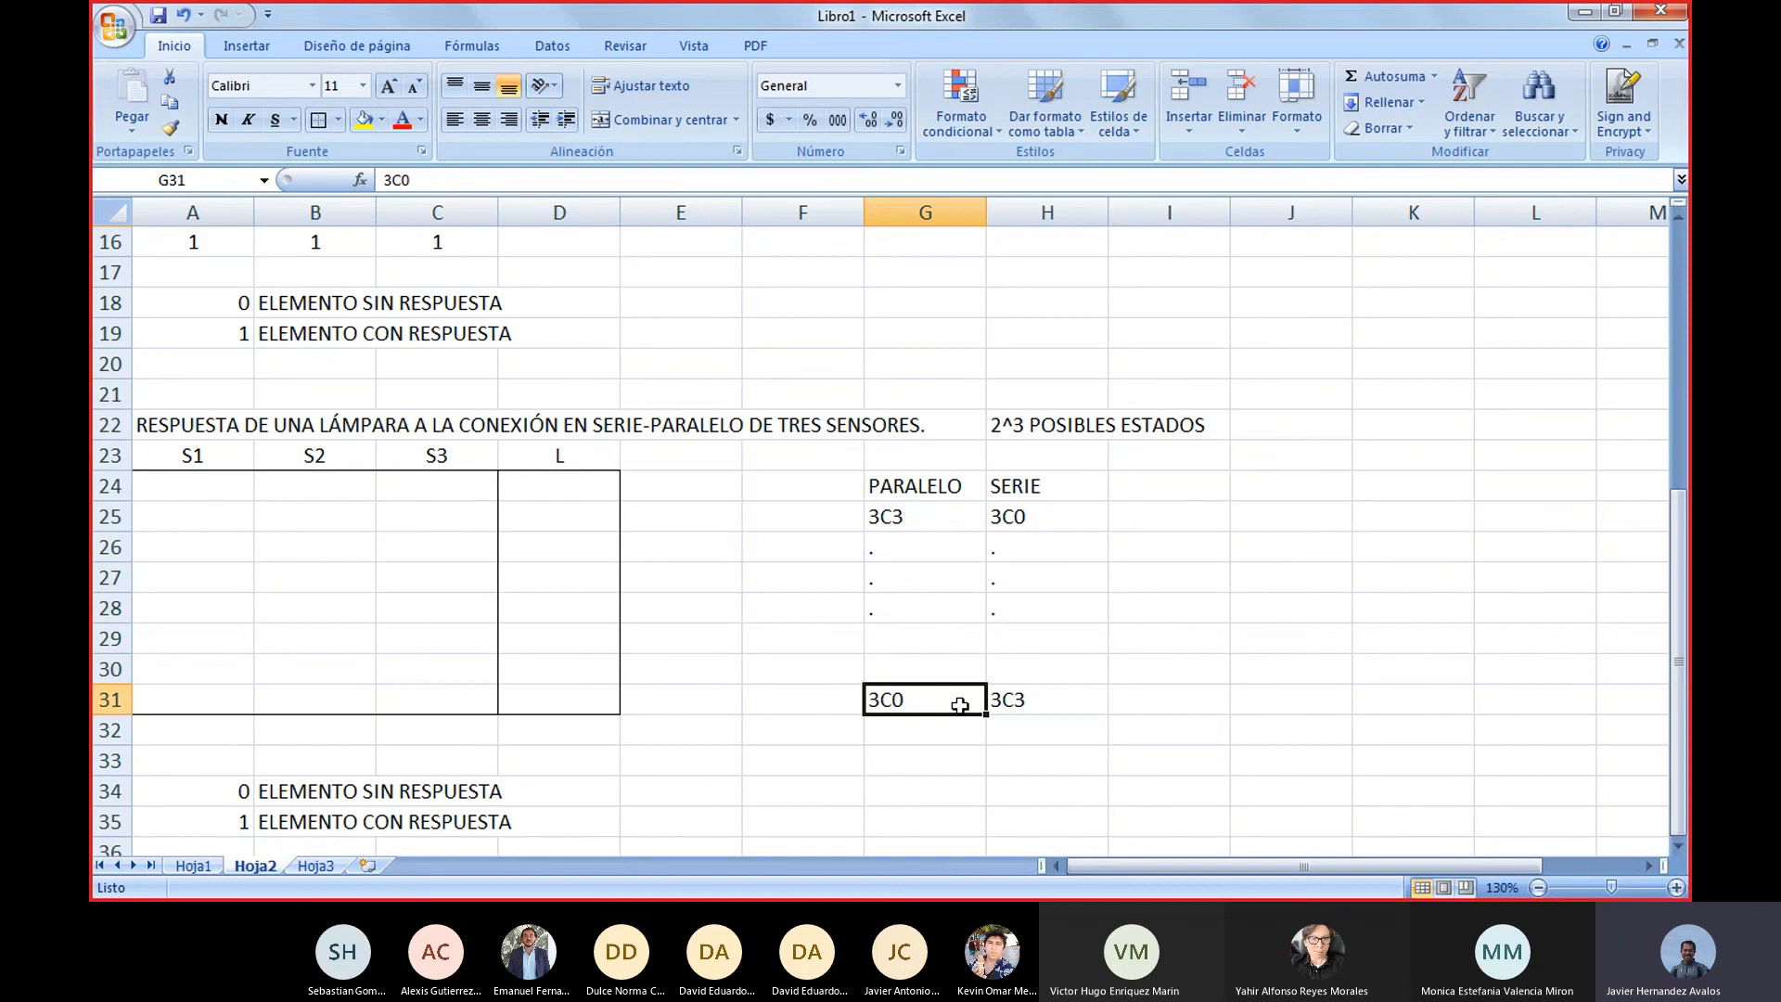
pyautogui.click(1016, 698)
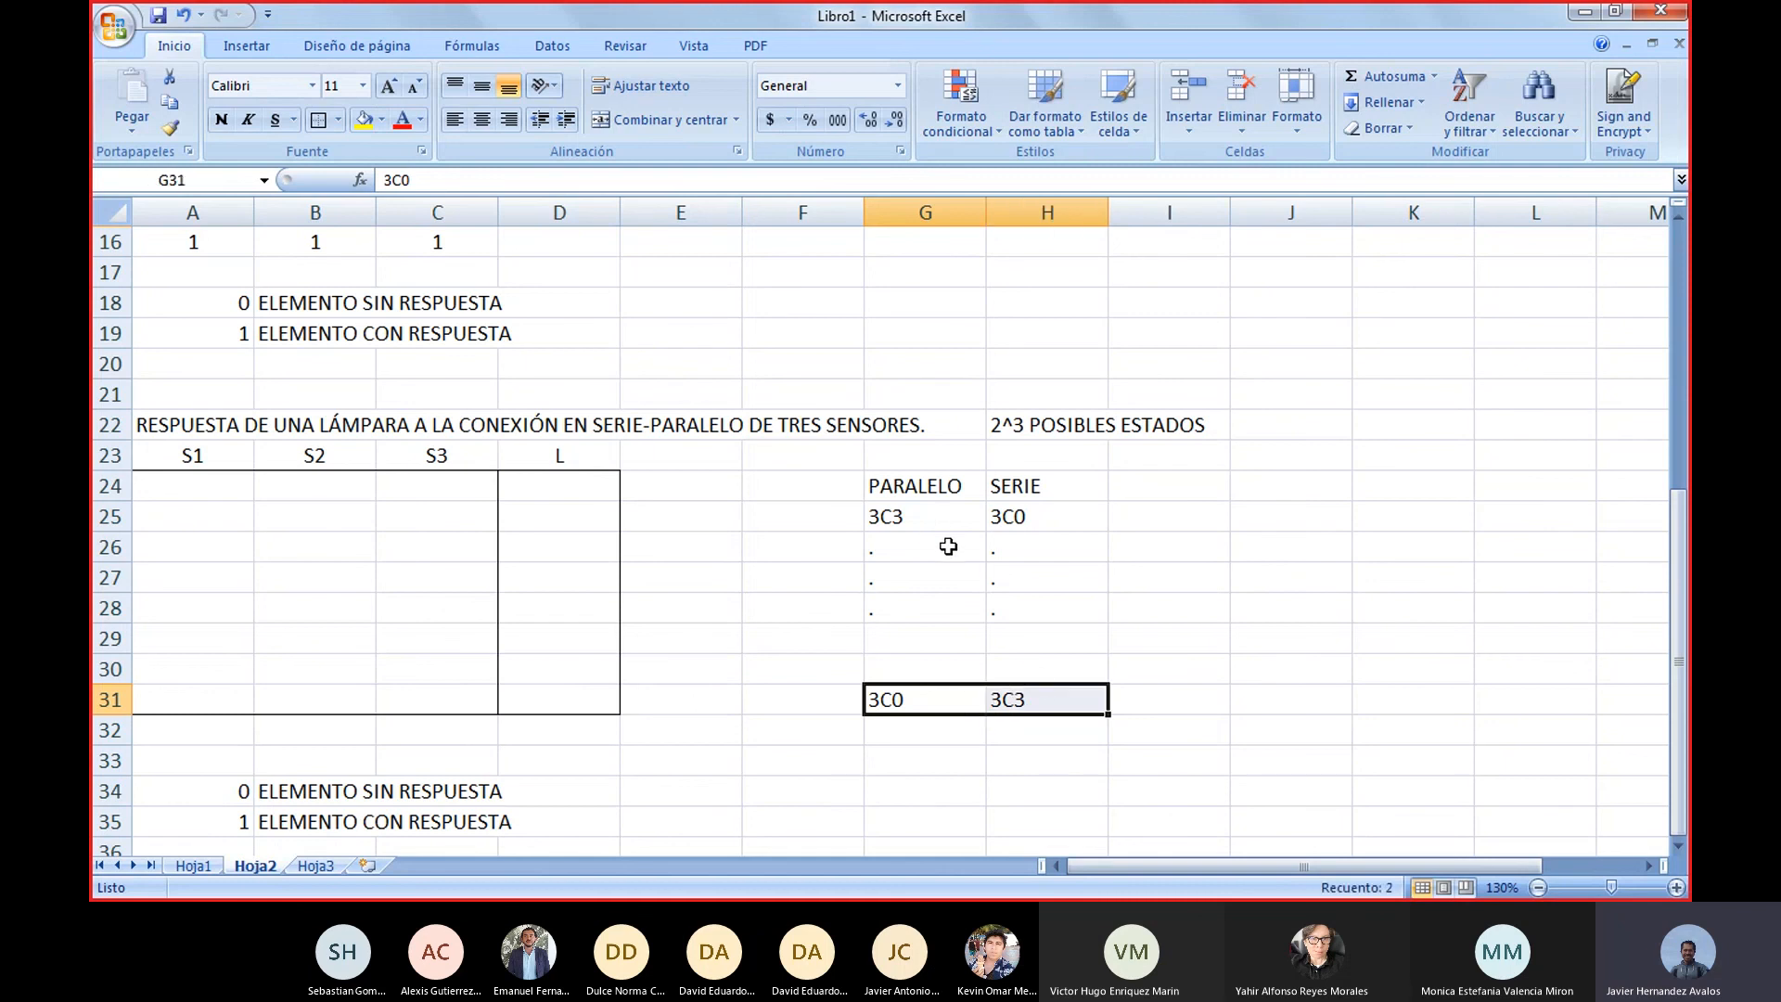
pyautogui.moveTo(928, 547); pyautogui.dragTo(1060, 680)
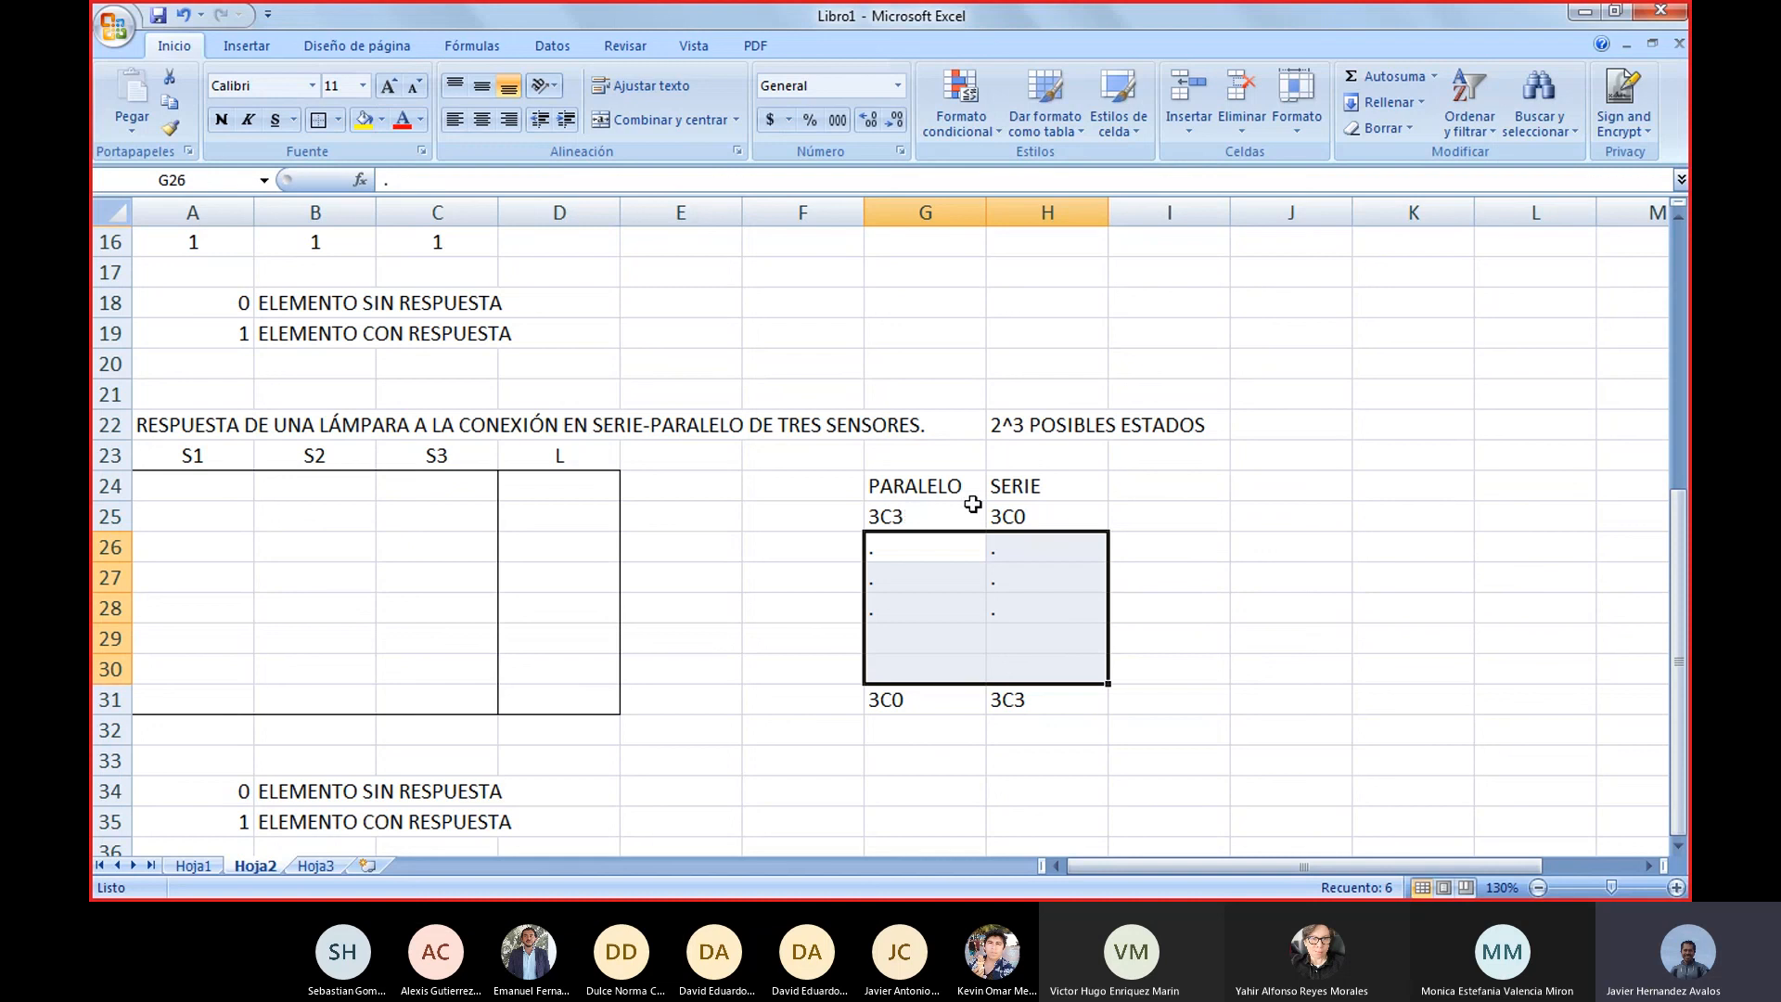
# Switch to the FluidSIM circuit of series-connected sensors and highlight sensors S1 and S2, lamp L and their connections
pyautogui.moveTo(1007, 897)
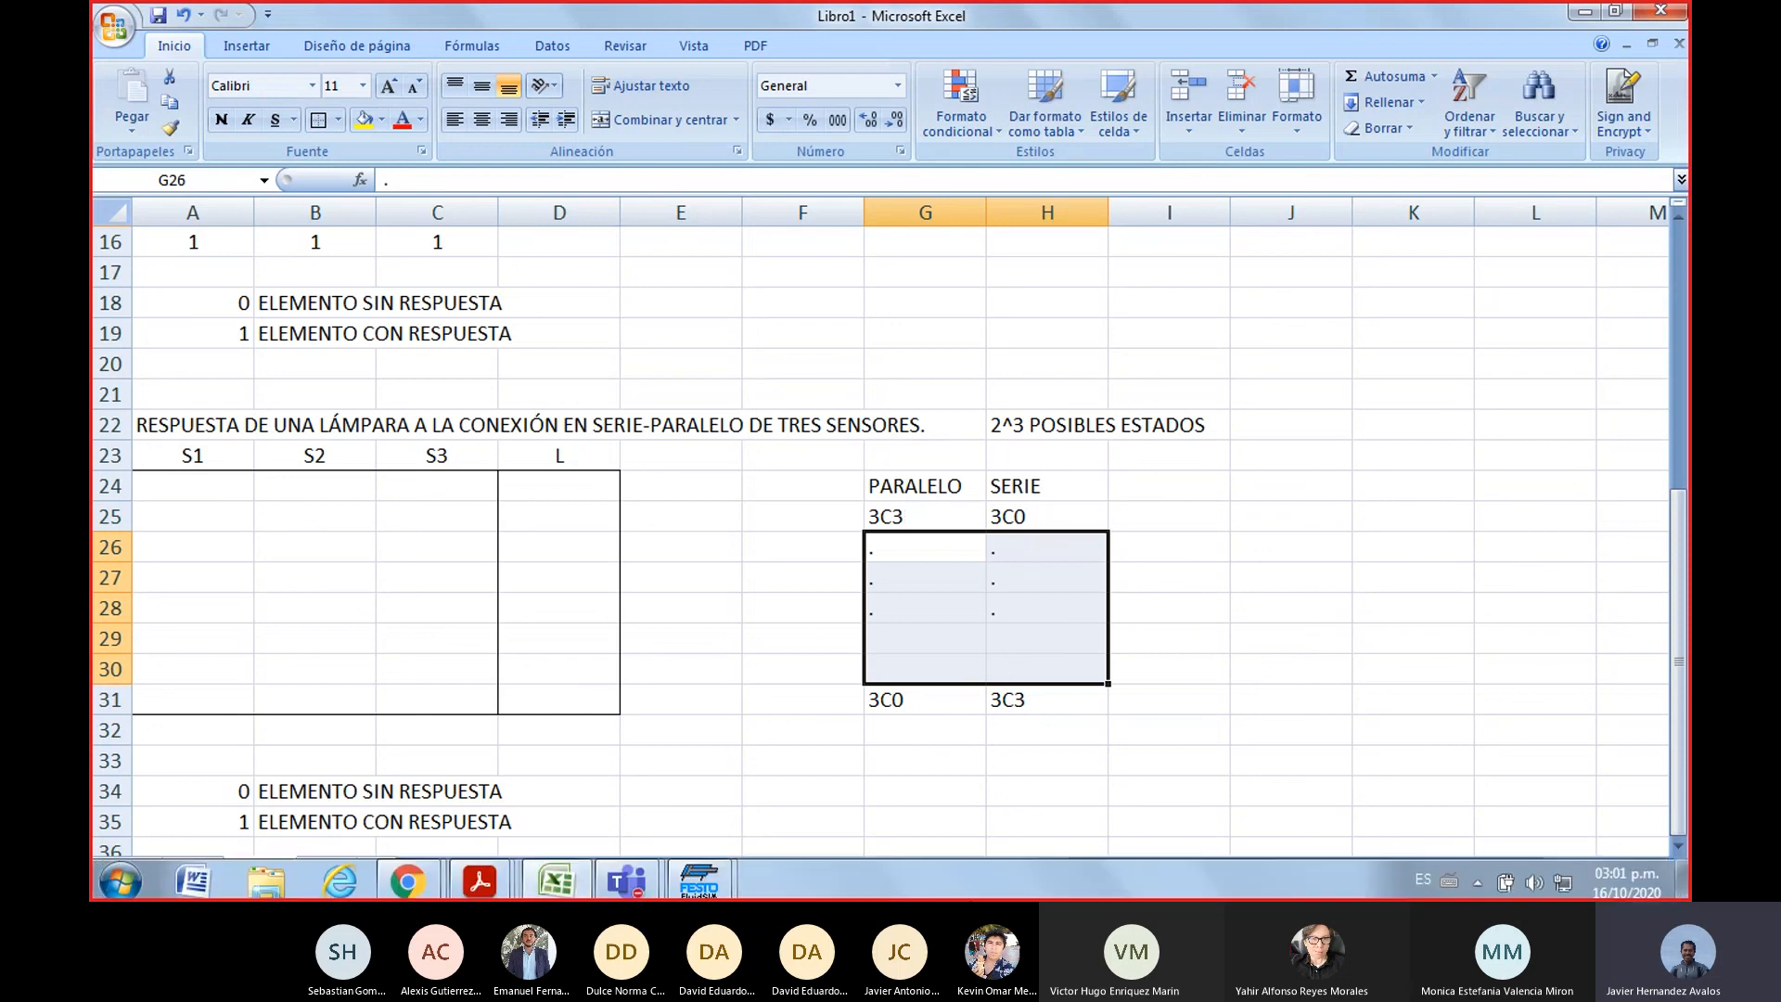
pyautogui.click(699, 879)
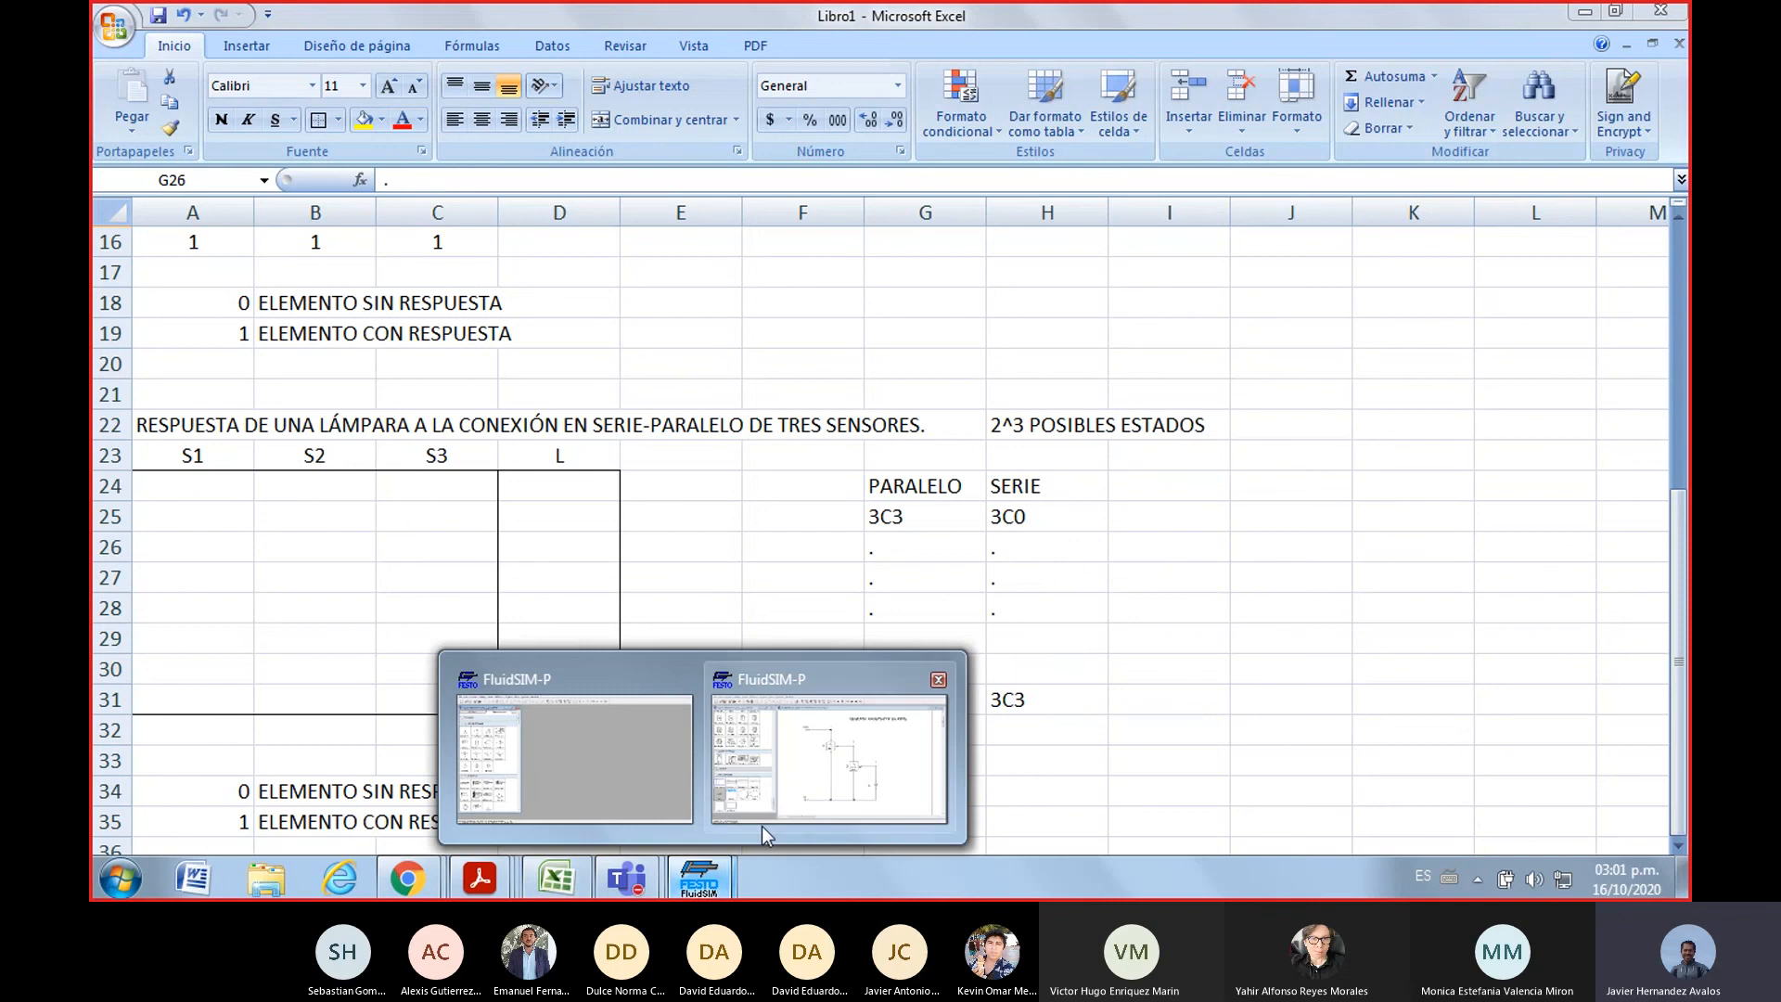
pyautogui.click(809, 771)
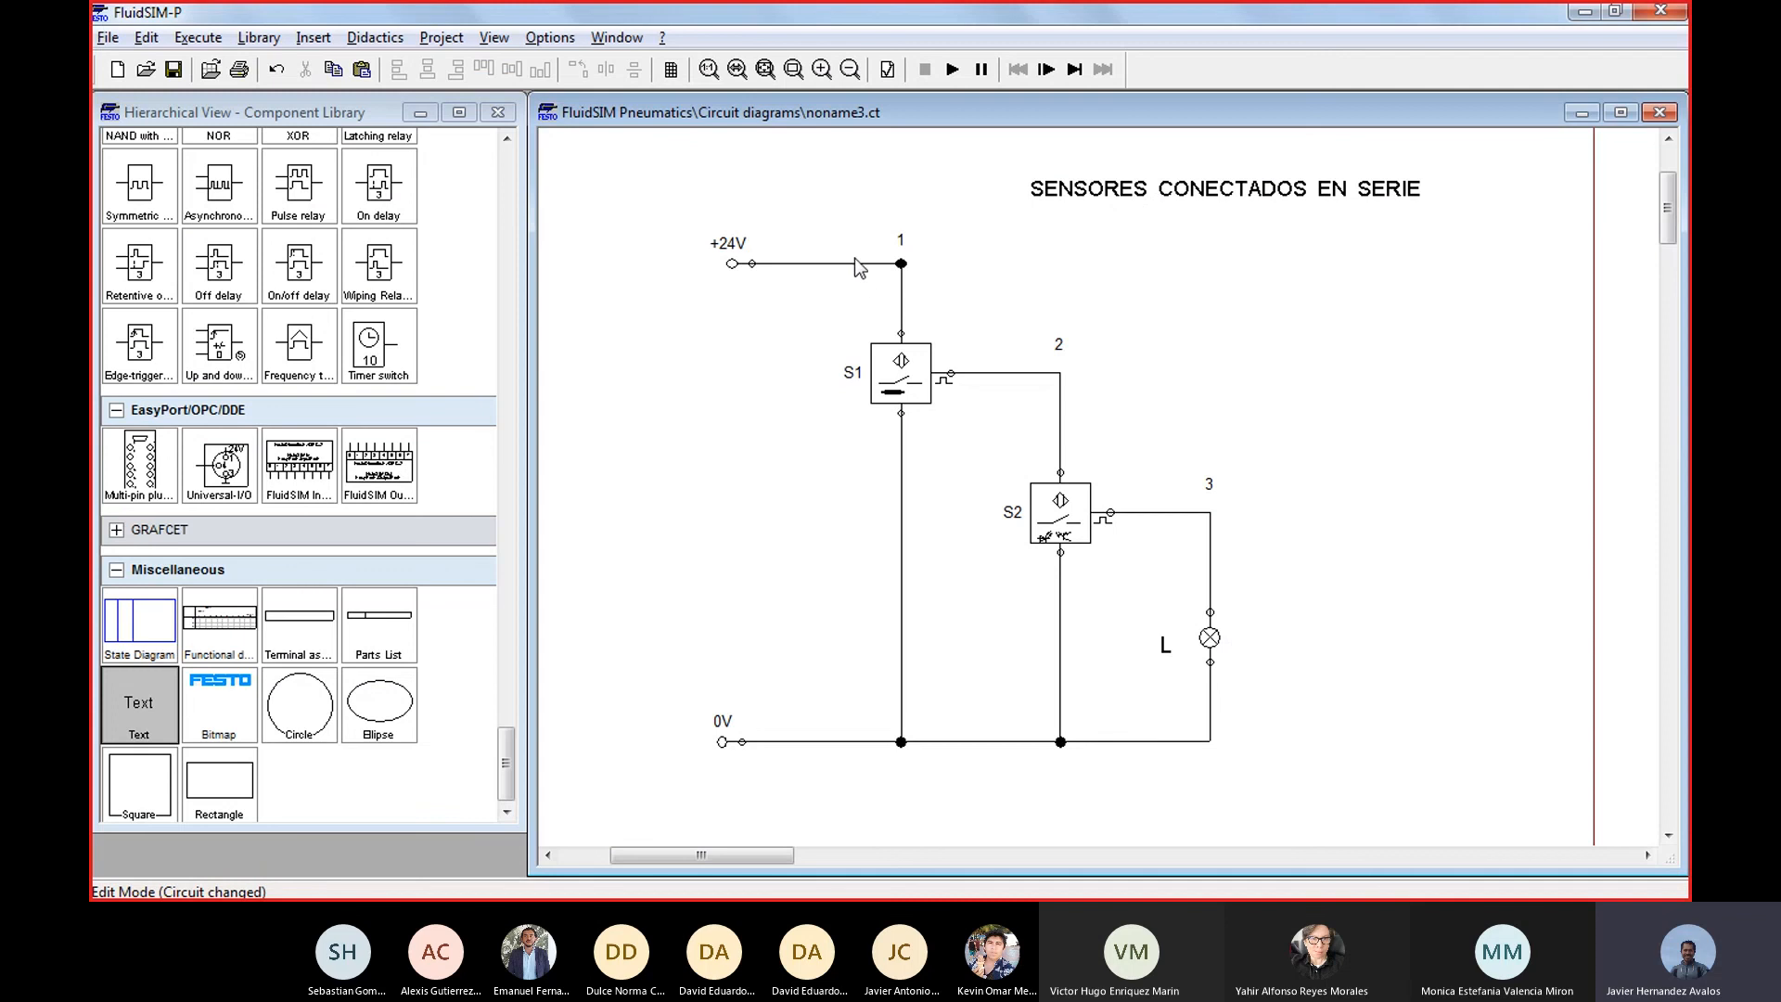
pyautogui.moveTo(787, 301); pyautogui.dragTo(1325, 705)
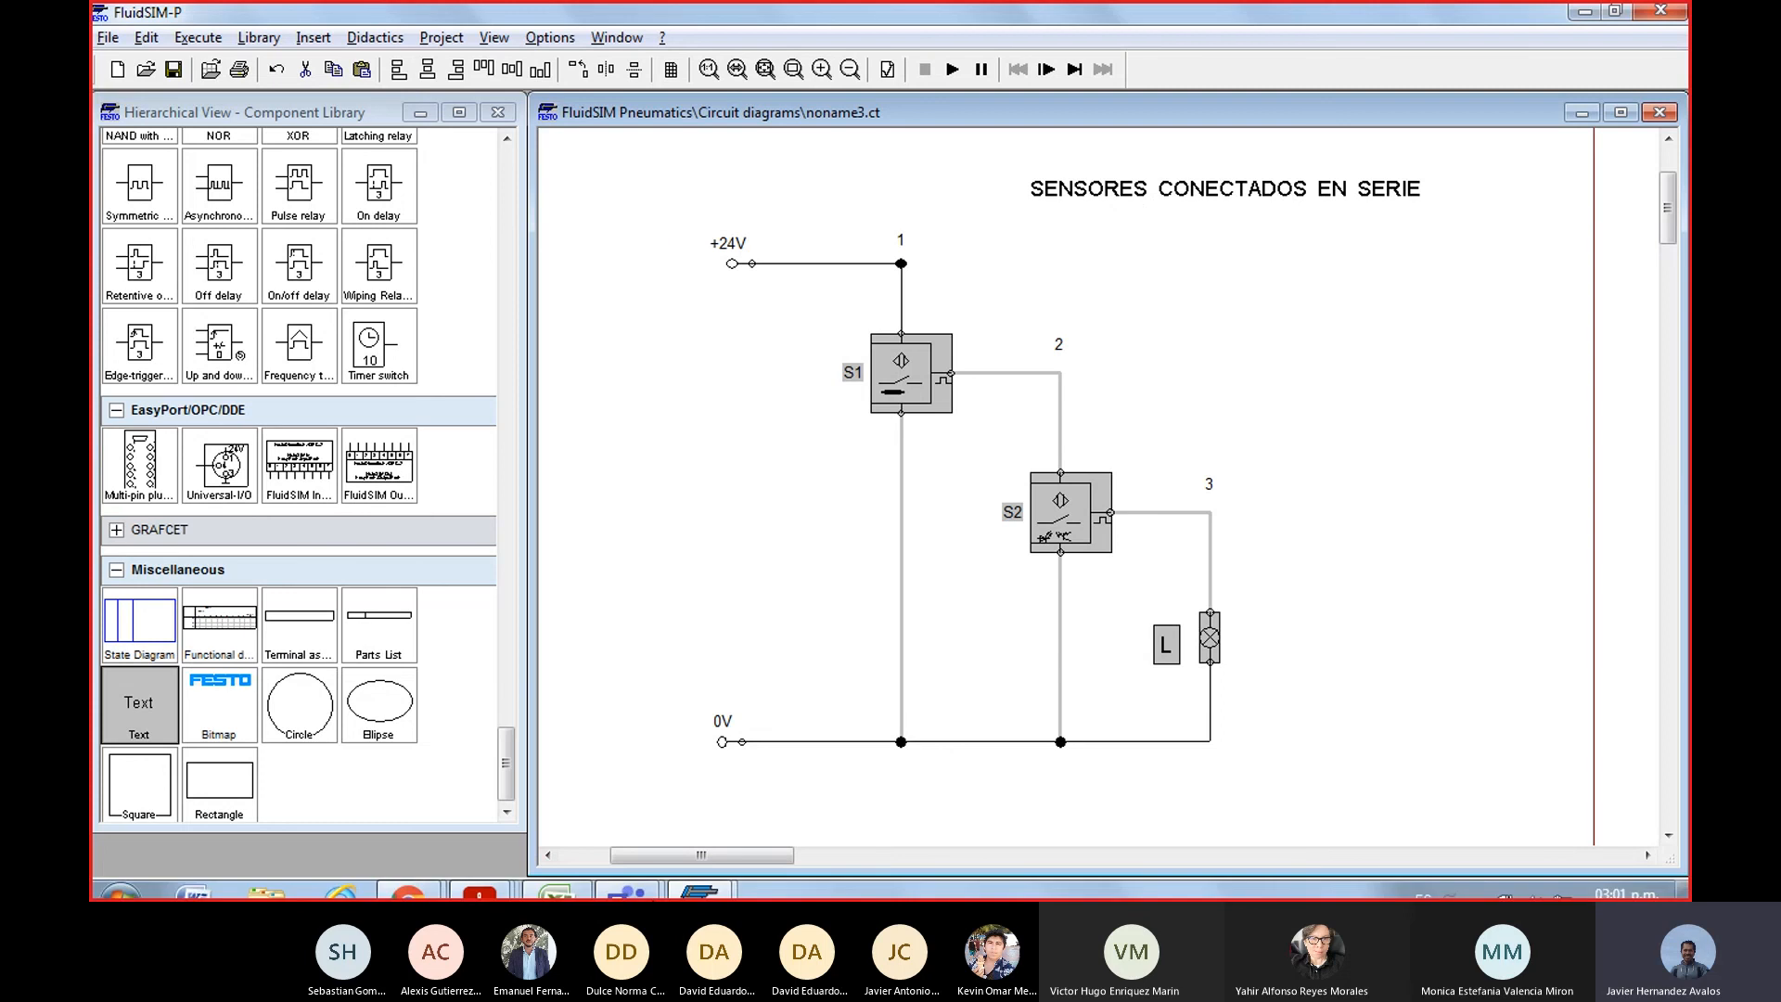
# Check the three-sensor table in Excel, then return to the FluidSIM series circuit and clear its selection
pyautogui.click(556, 877)
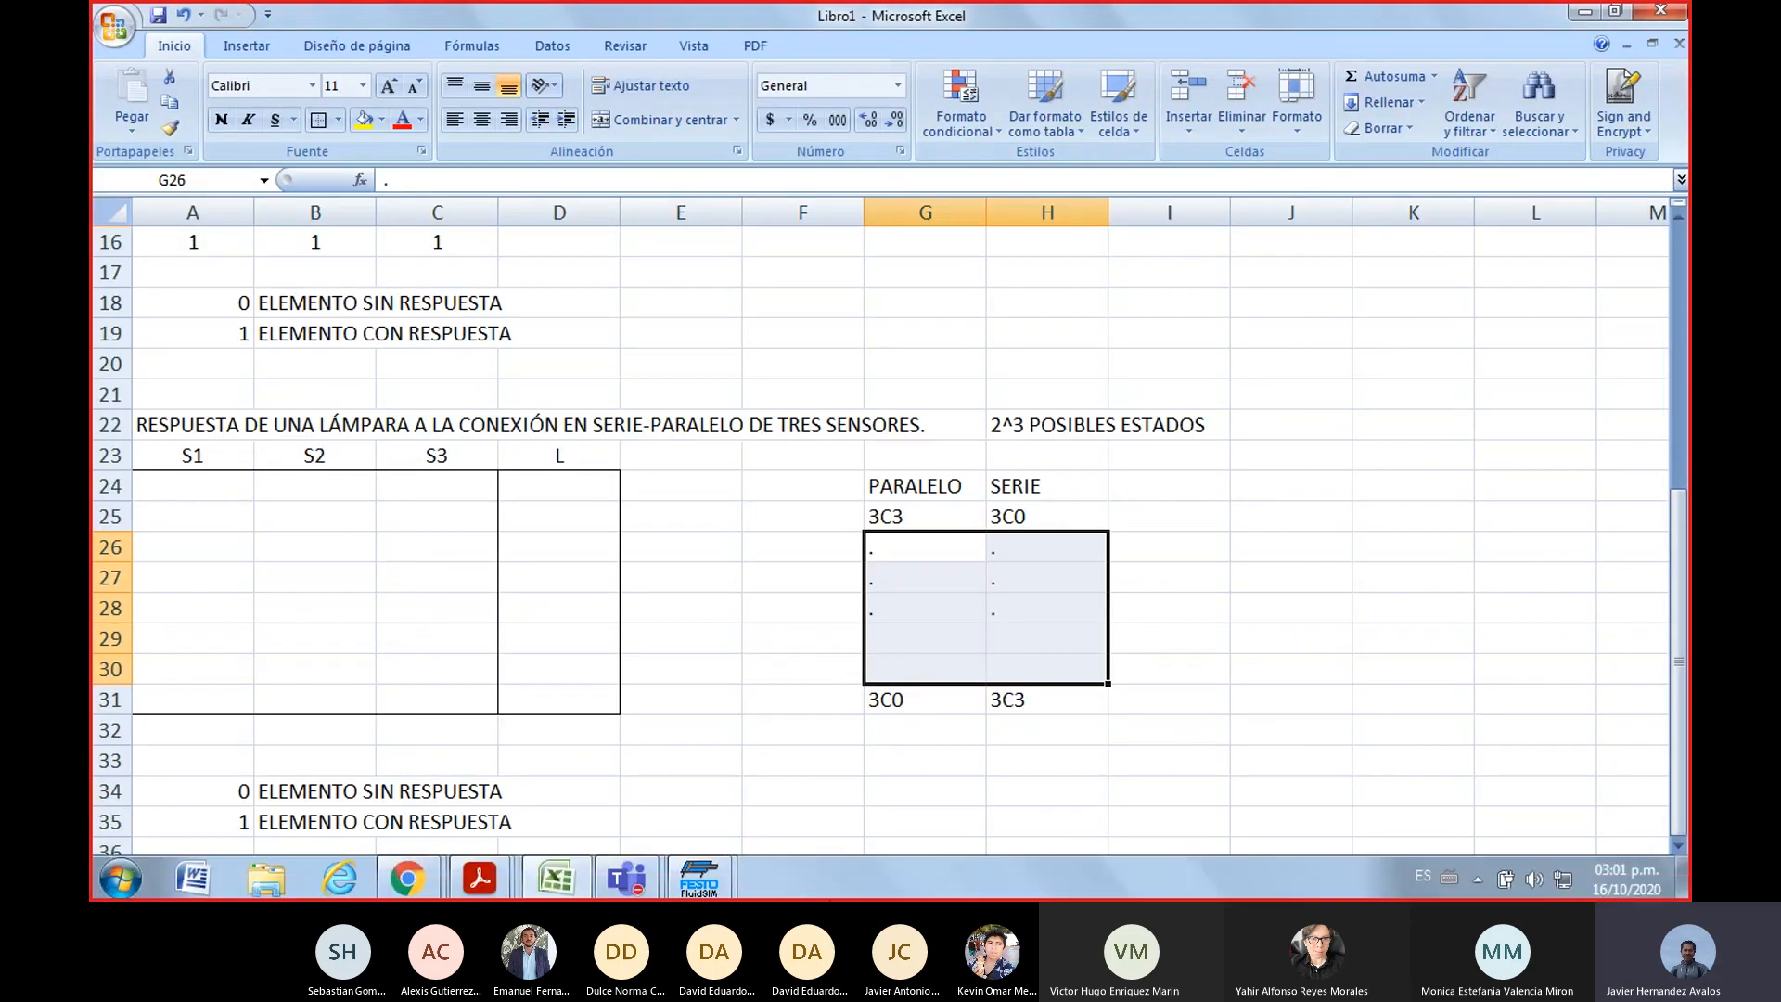
pyautogui.click(712, 886)
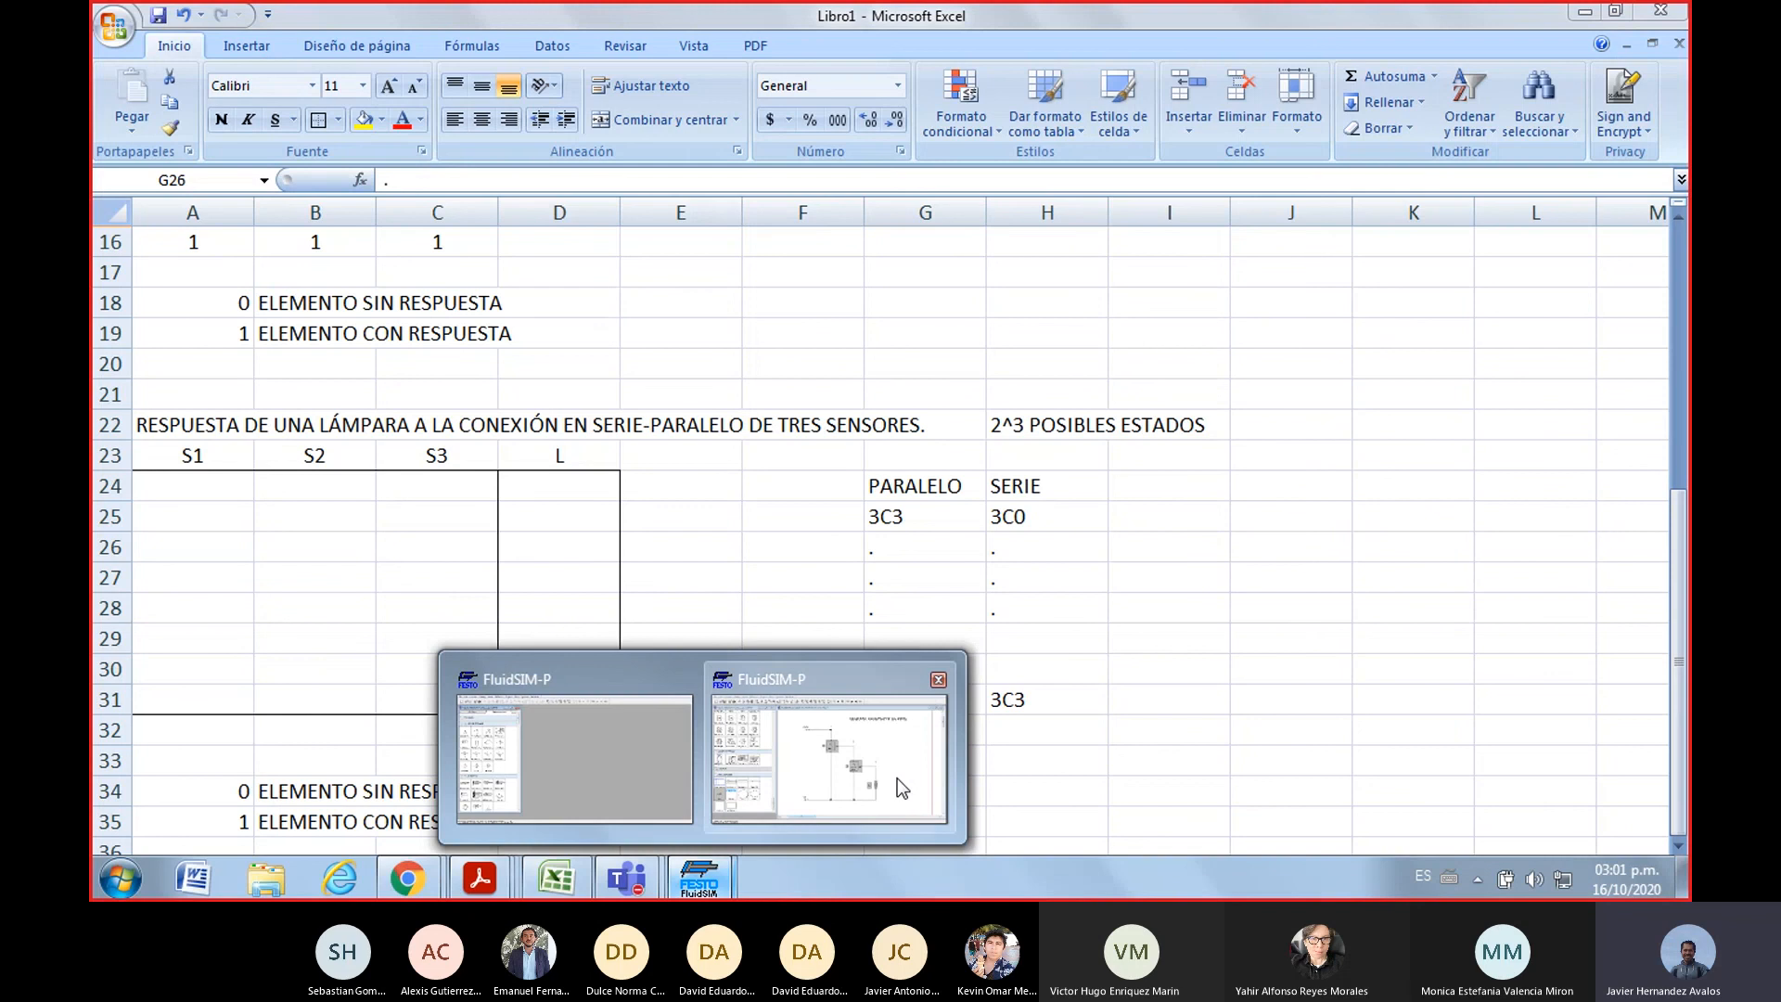
pyautogui.click(898, 778)
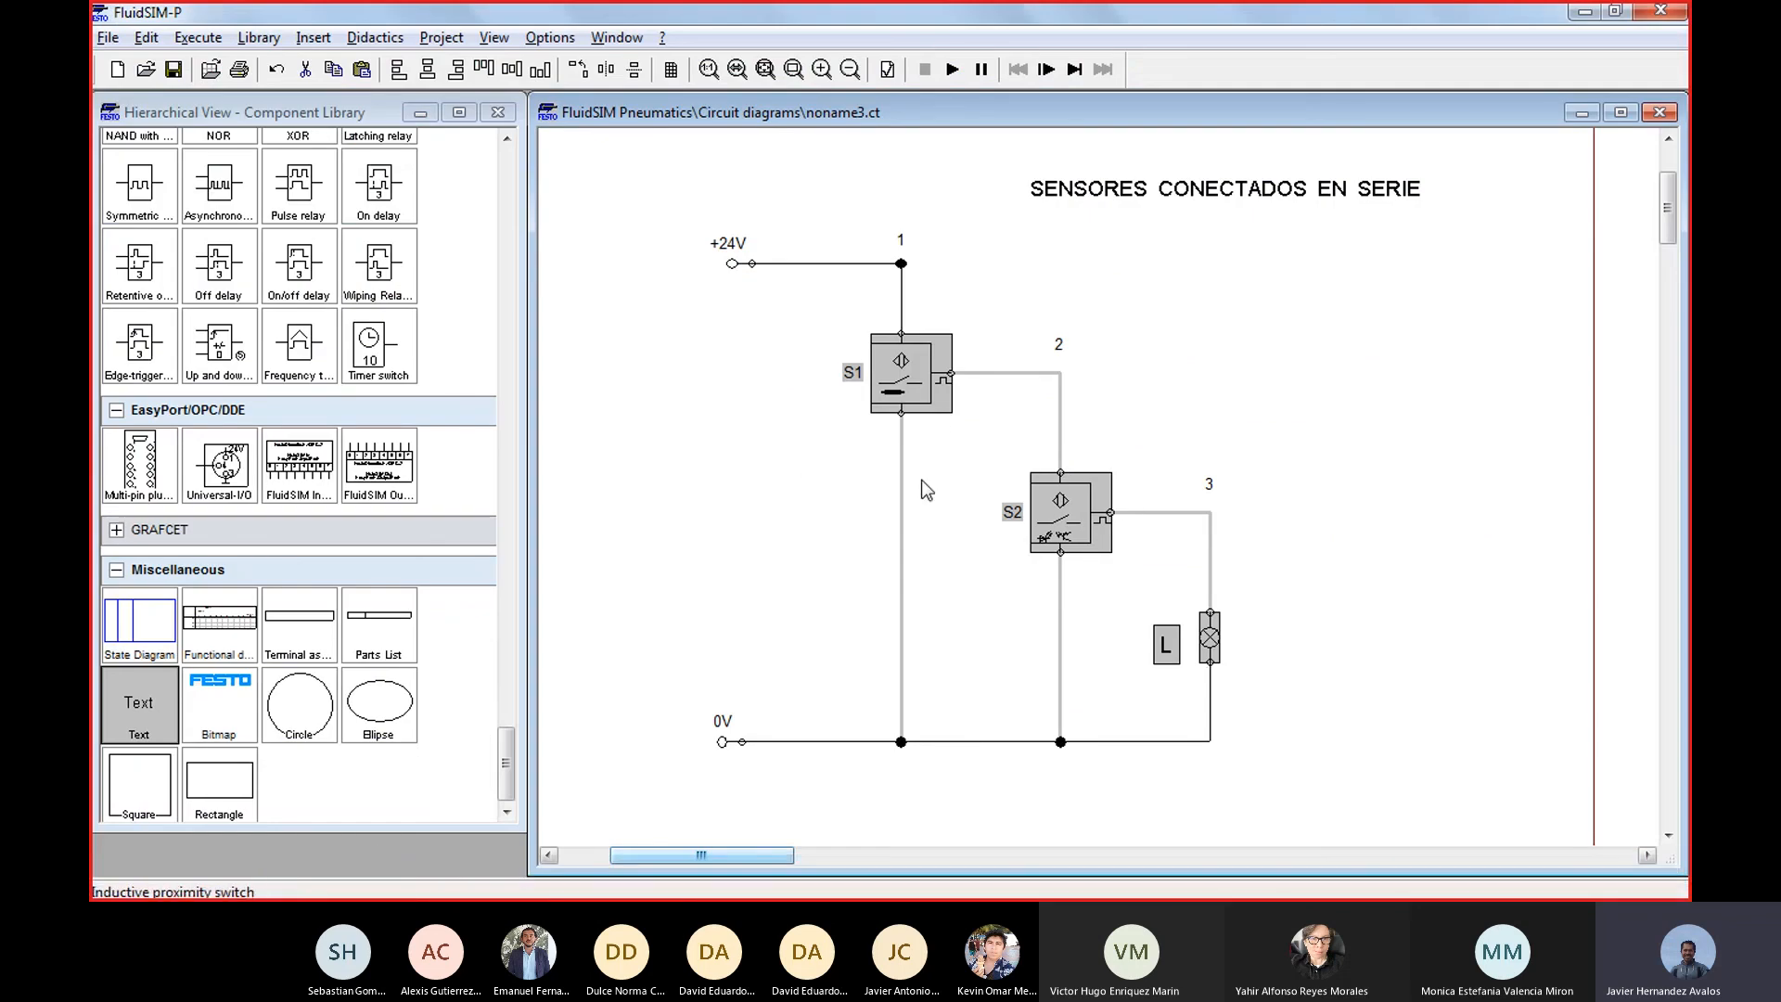
pyautogui.click(1289, 583)
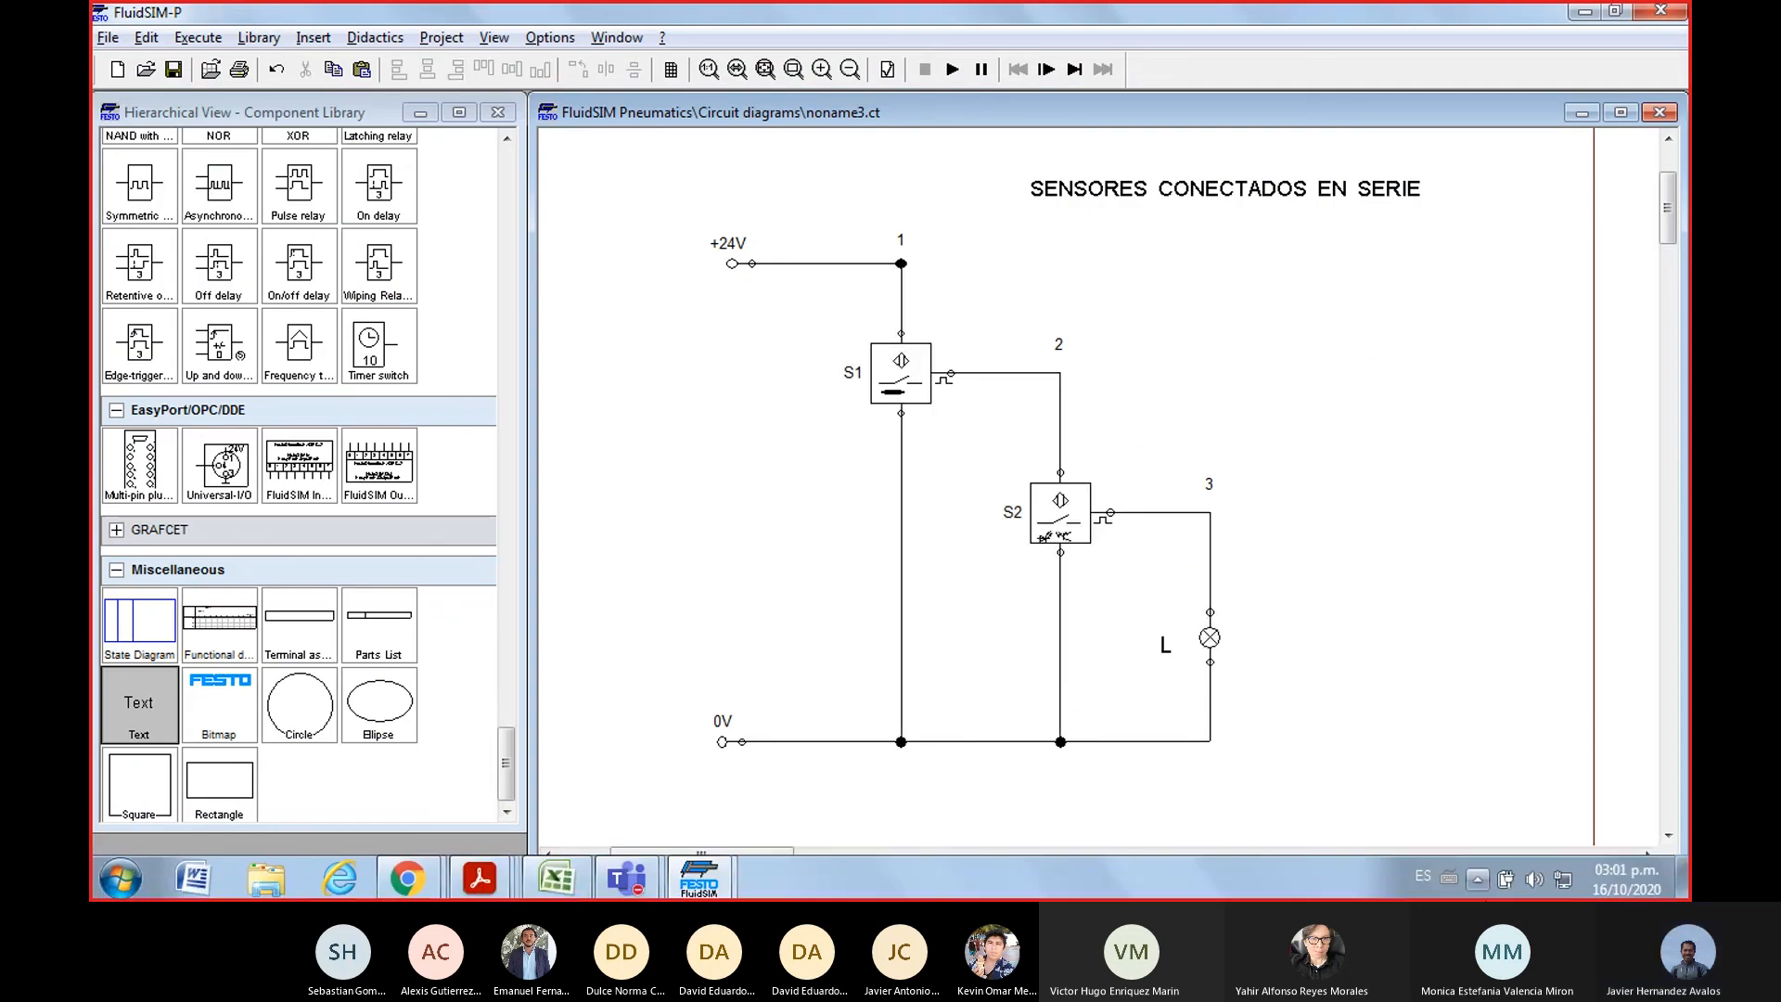
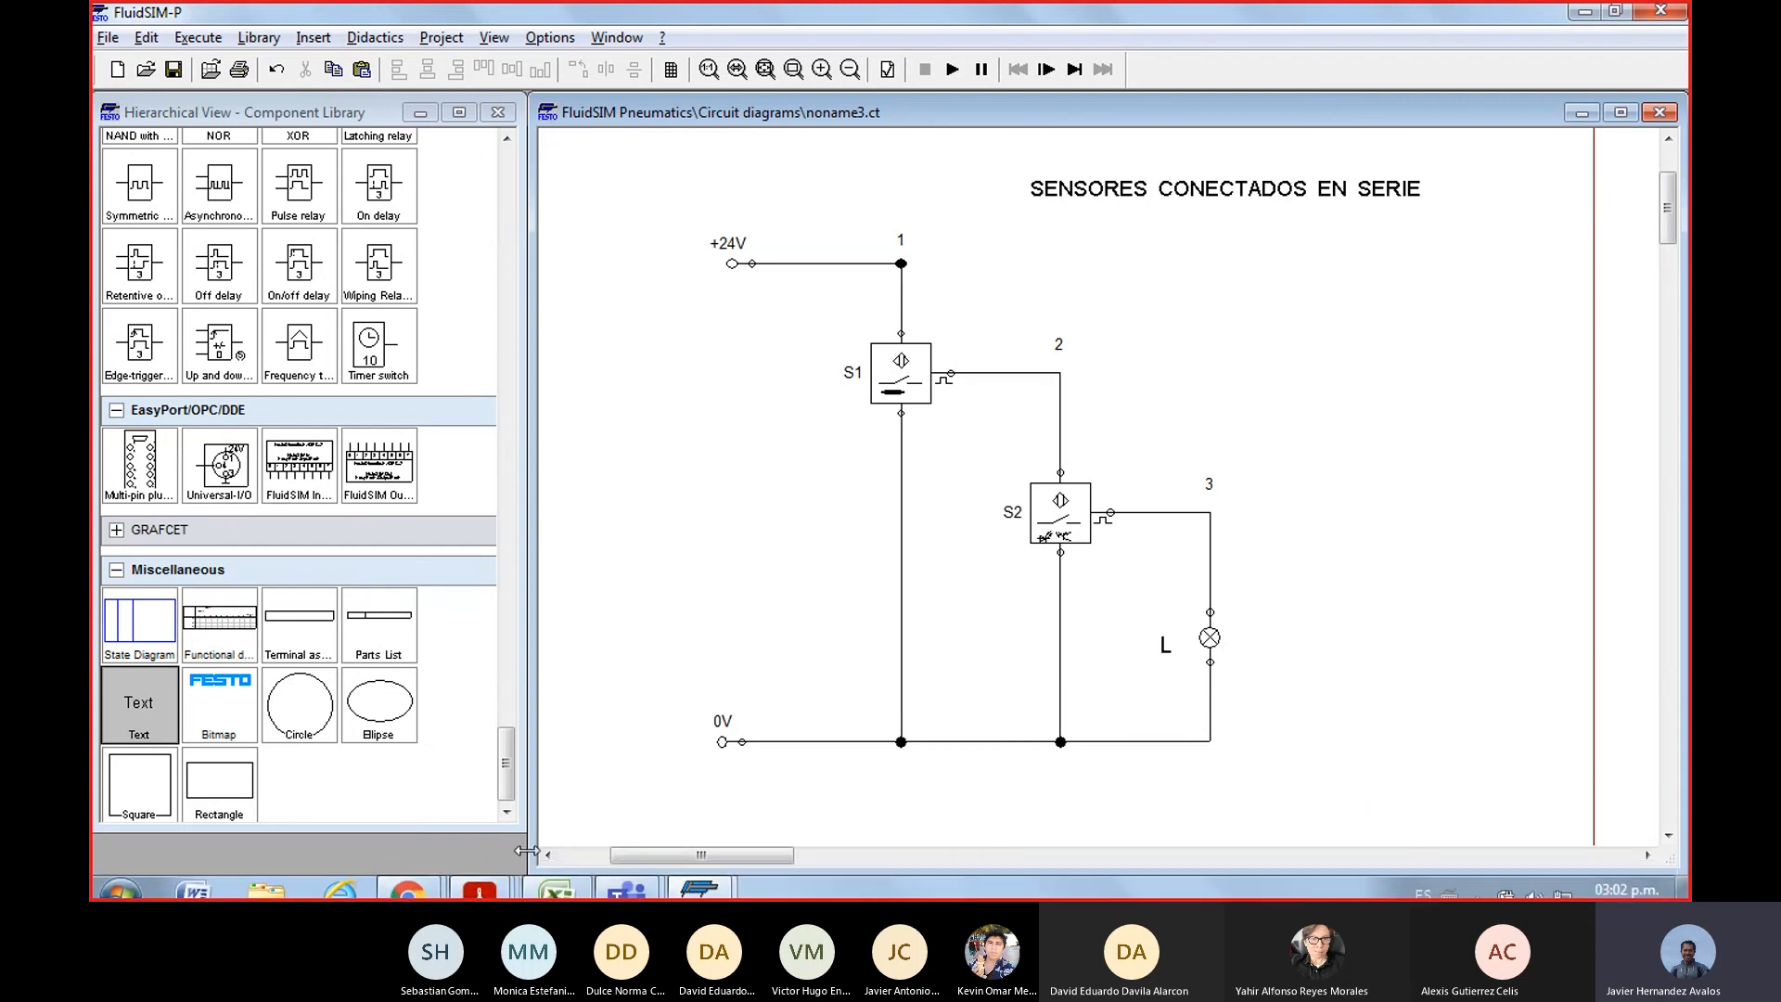
# Switch to the Excel workbook and review the two-sensor series and parallel tables before returning to the three-sensor table
pyautogui.click(557, 891)
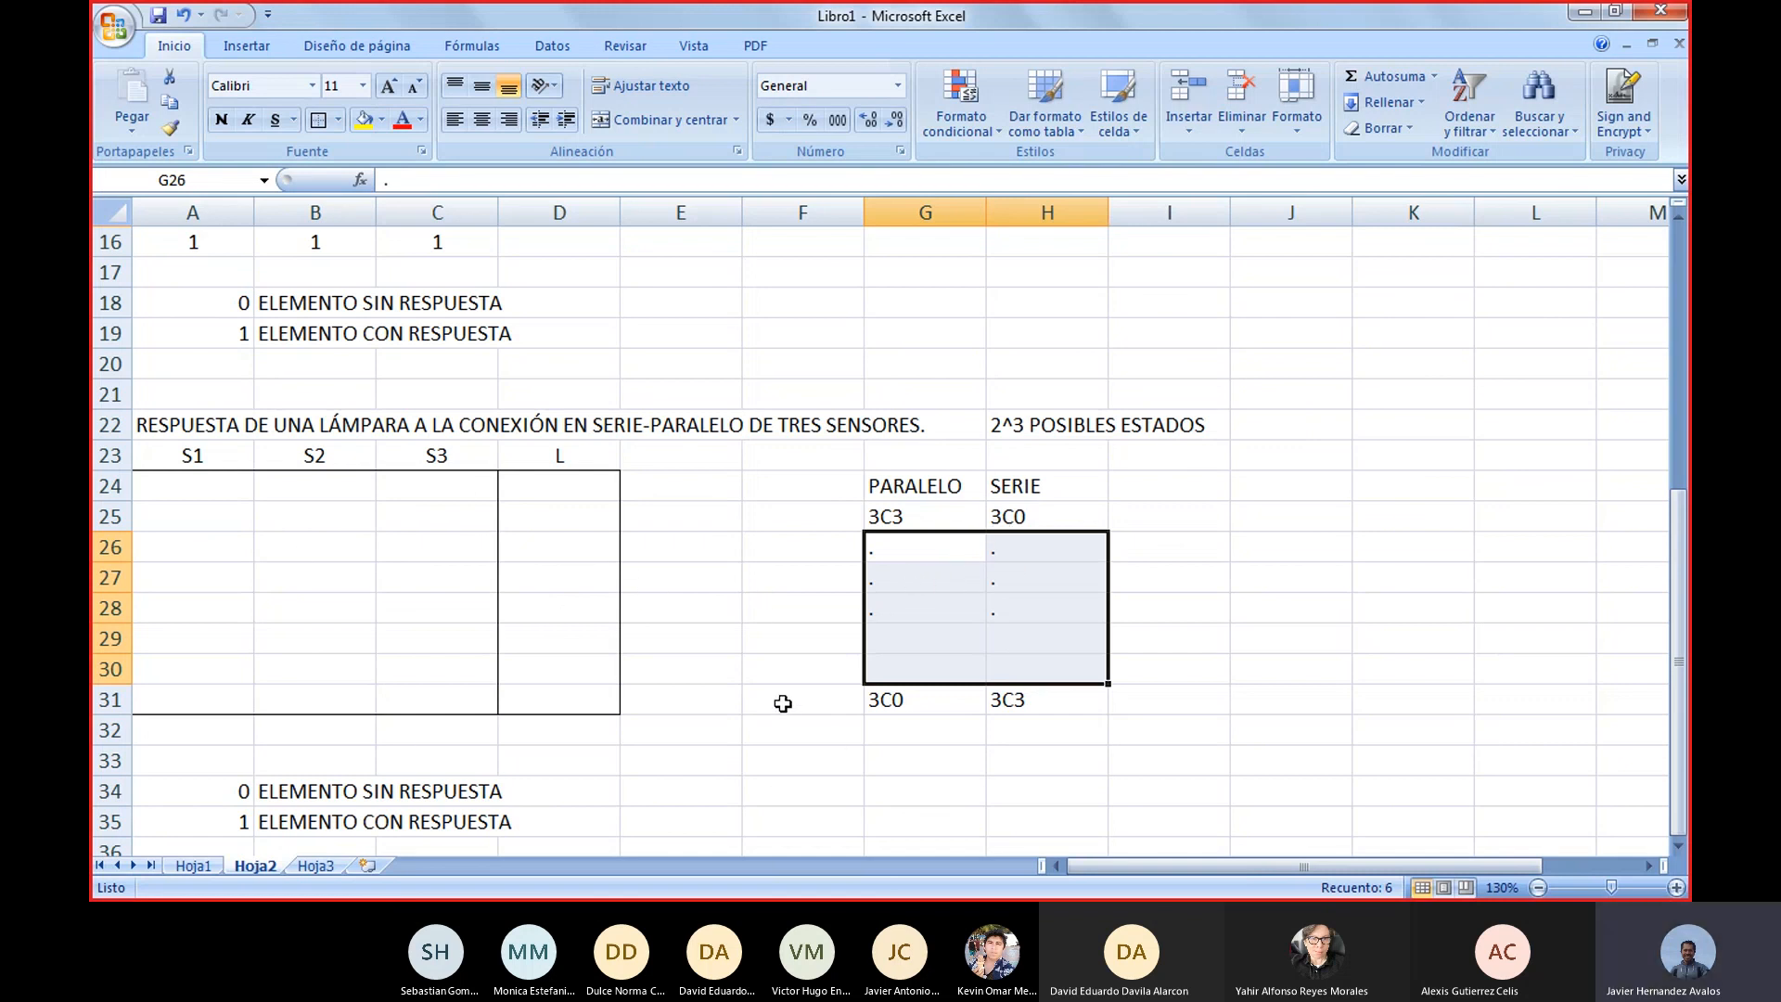
pyautogui.scroll(5, 781, 697)
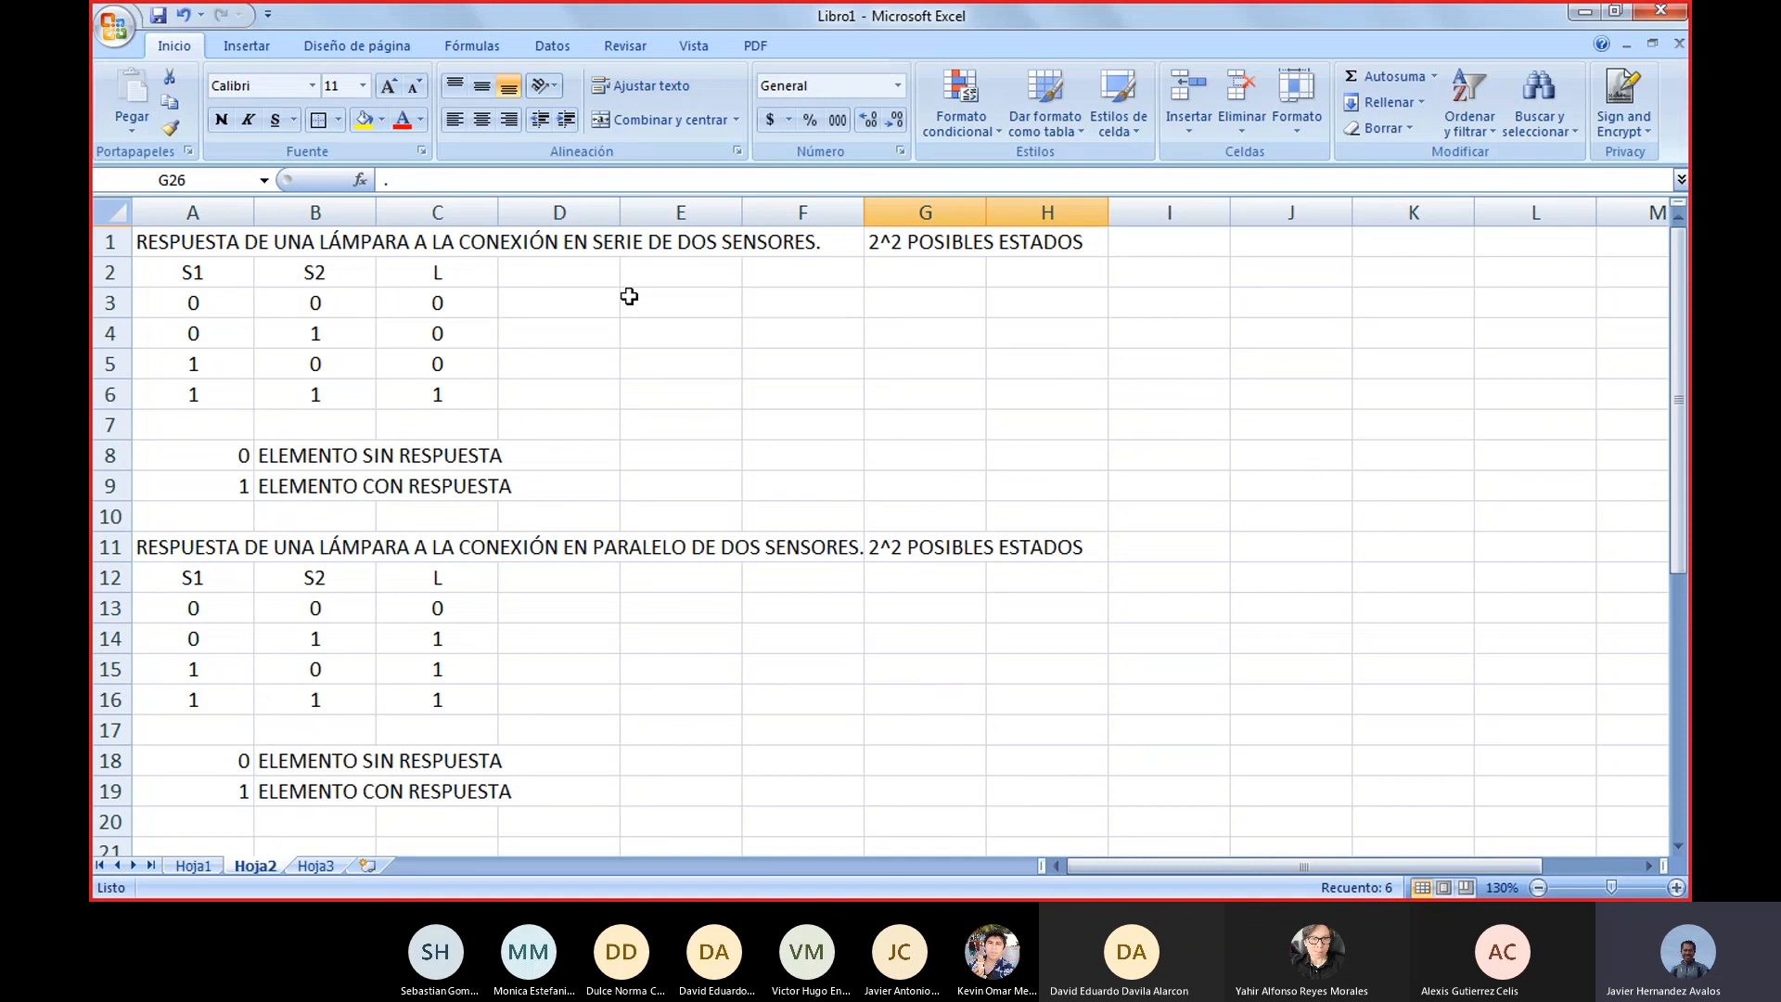
pyautogui.scroll(-4, 545, 633)
pyautogui.scroll(-2, 546, 633)
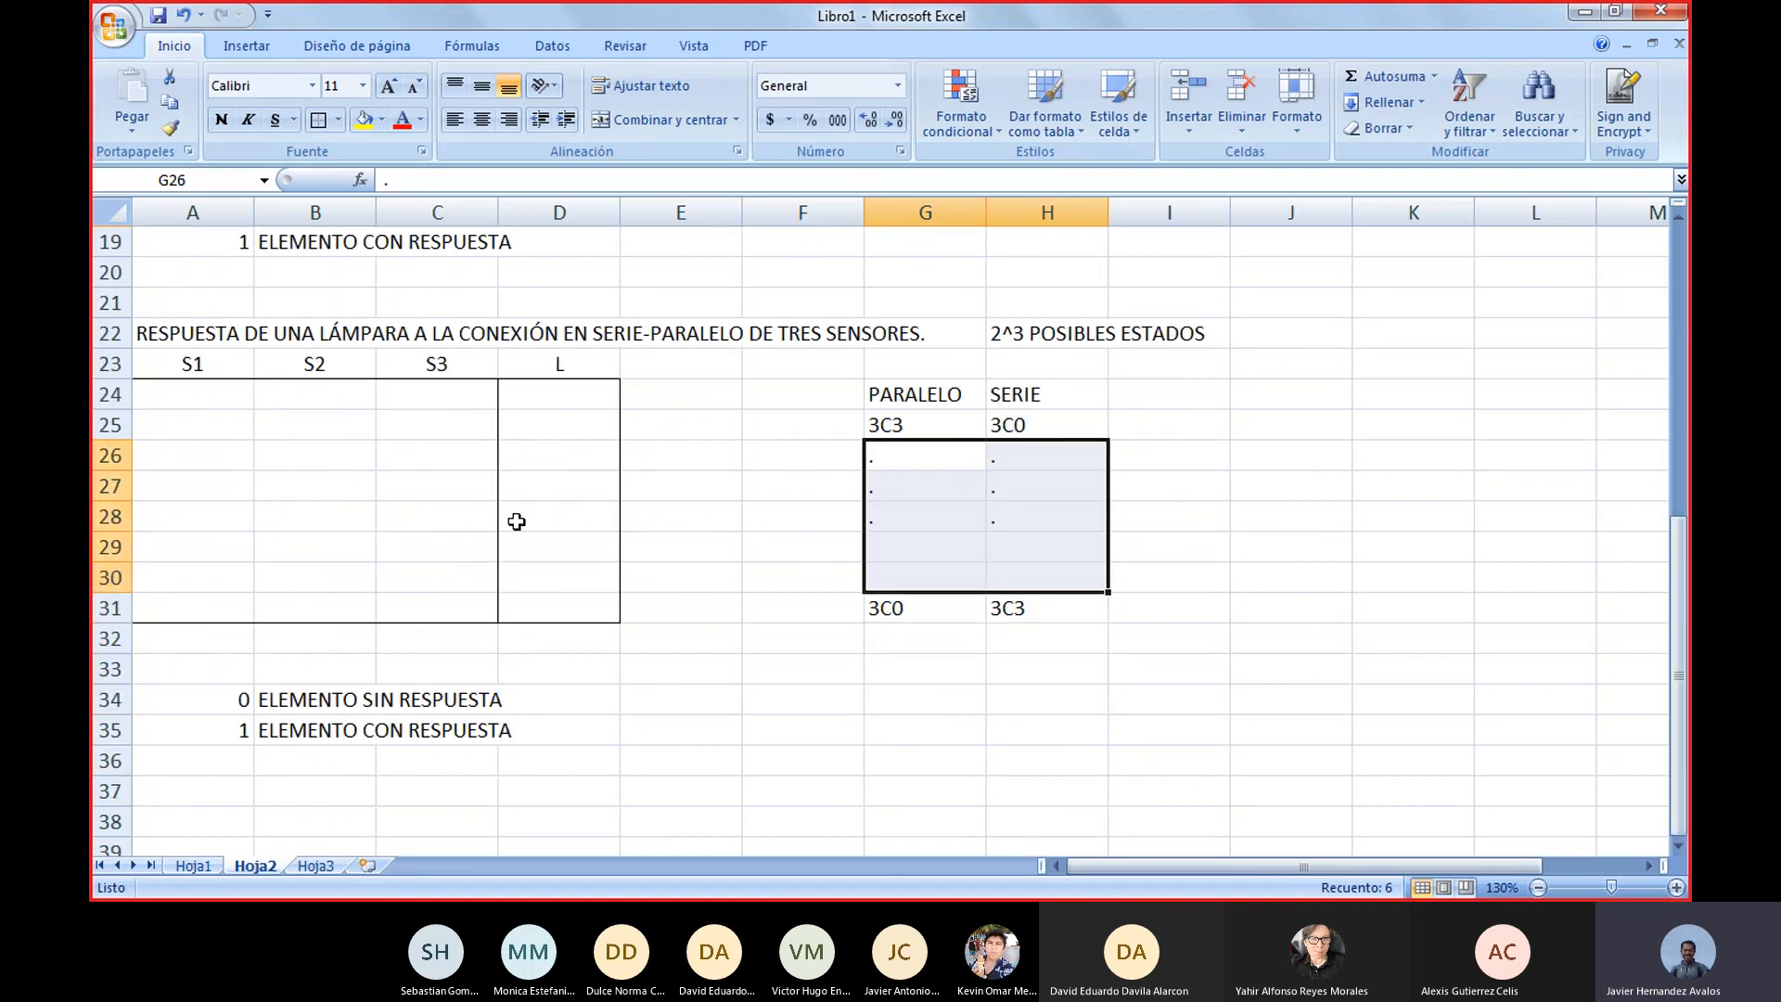
# Highlight the parallel and series combinations in G25:H25, G31:H31 and the intermediate rows 26 to 30, and point out the three-sensor title in row 22
pyautogui.moveTo(940, 415); pyautogui.dragTo(1014, 419)
pyautogui.moveTo(943, 608); pyautogui.dragTo(1028, 608)
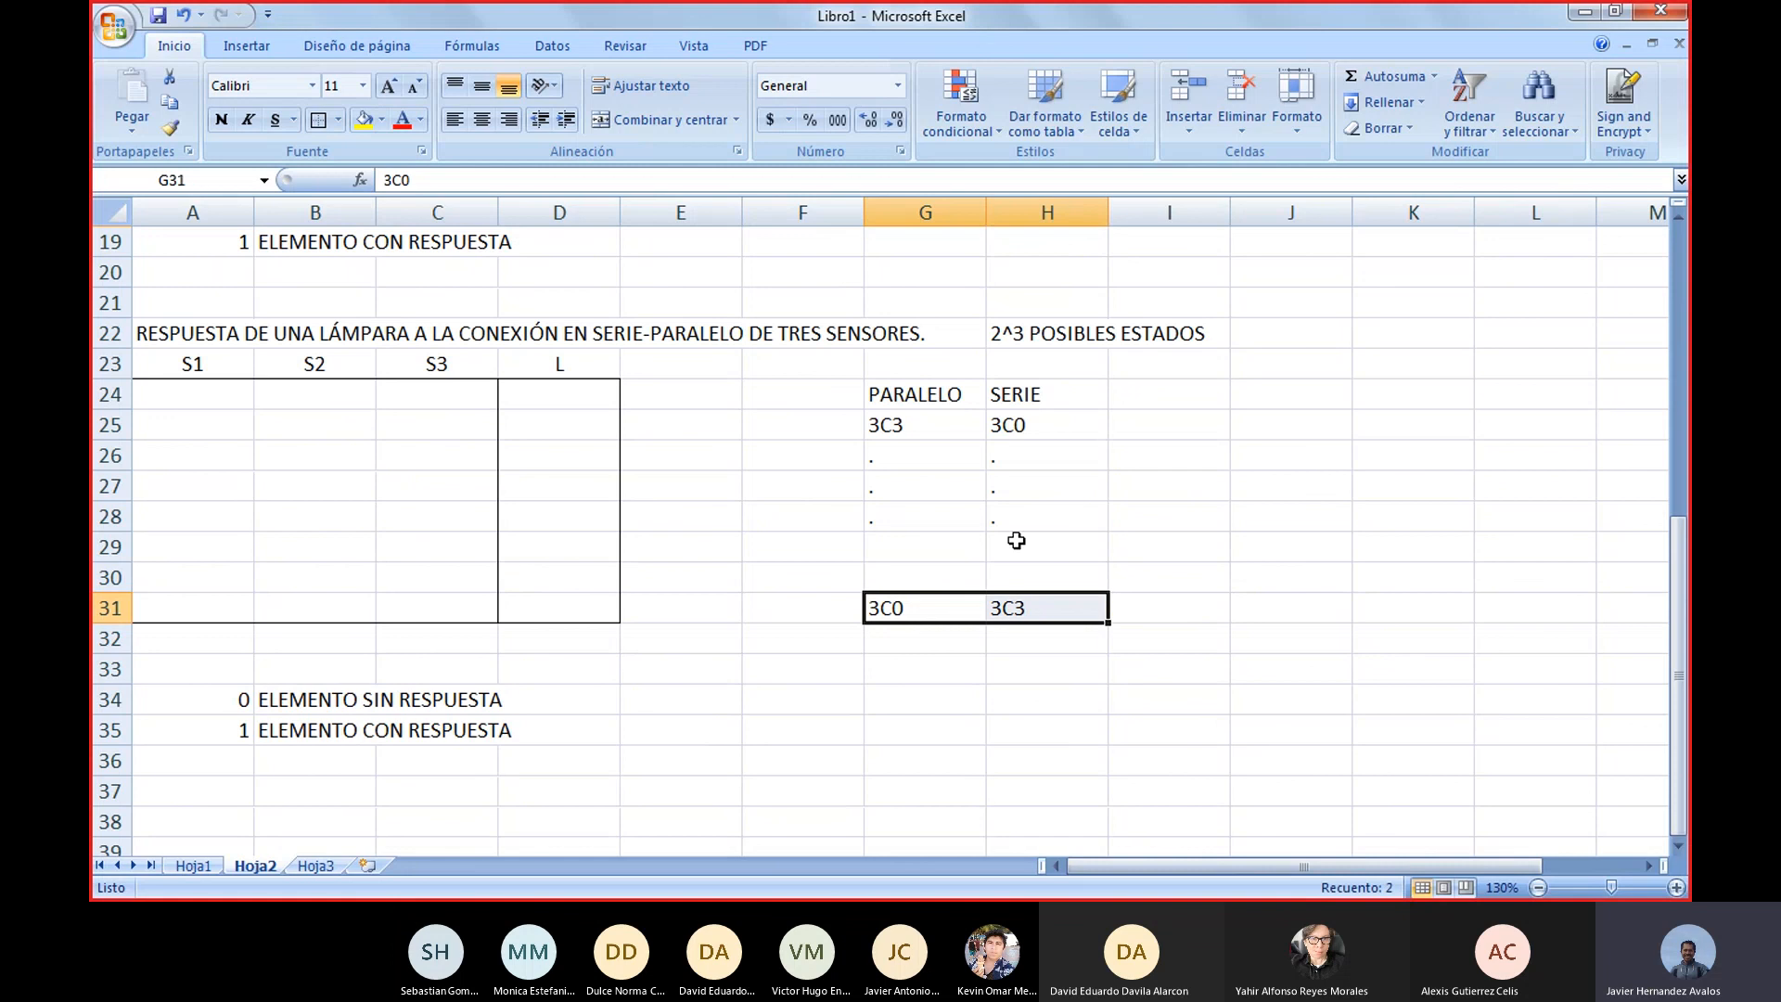
pyautogui.click(969, 453)
pyautogui.moveTo(970, 454); pyautogui.dragTo(1050, 485)
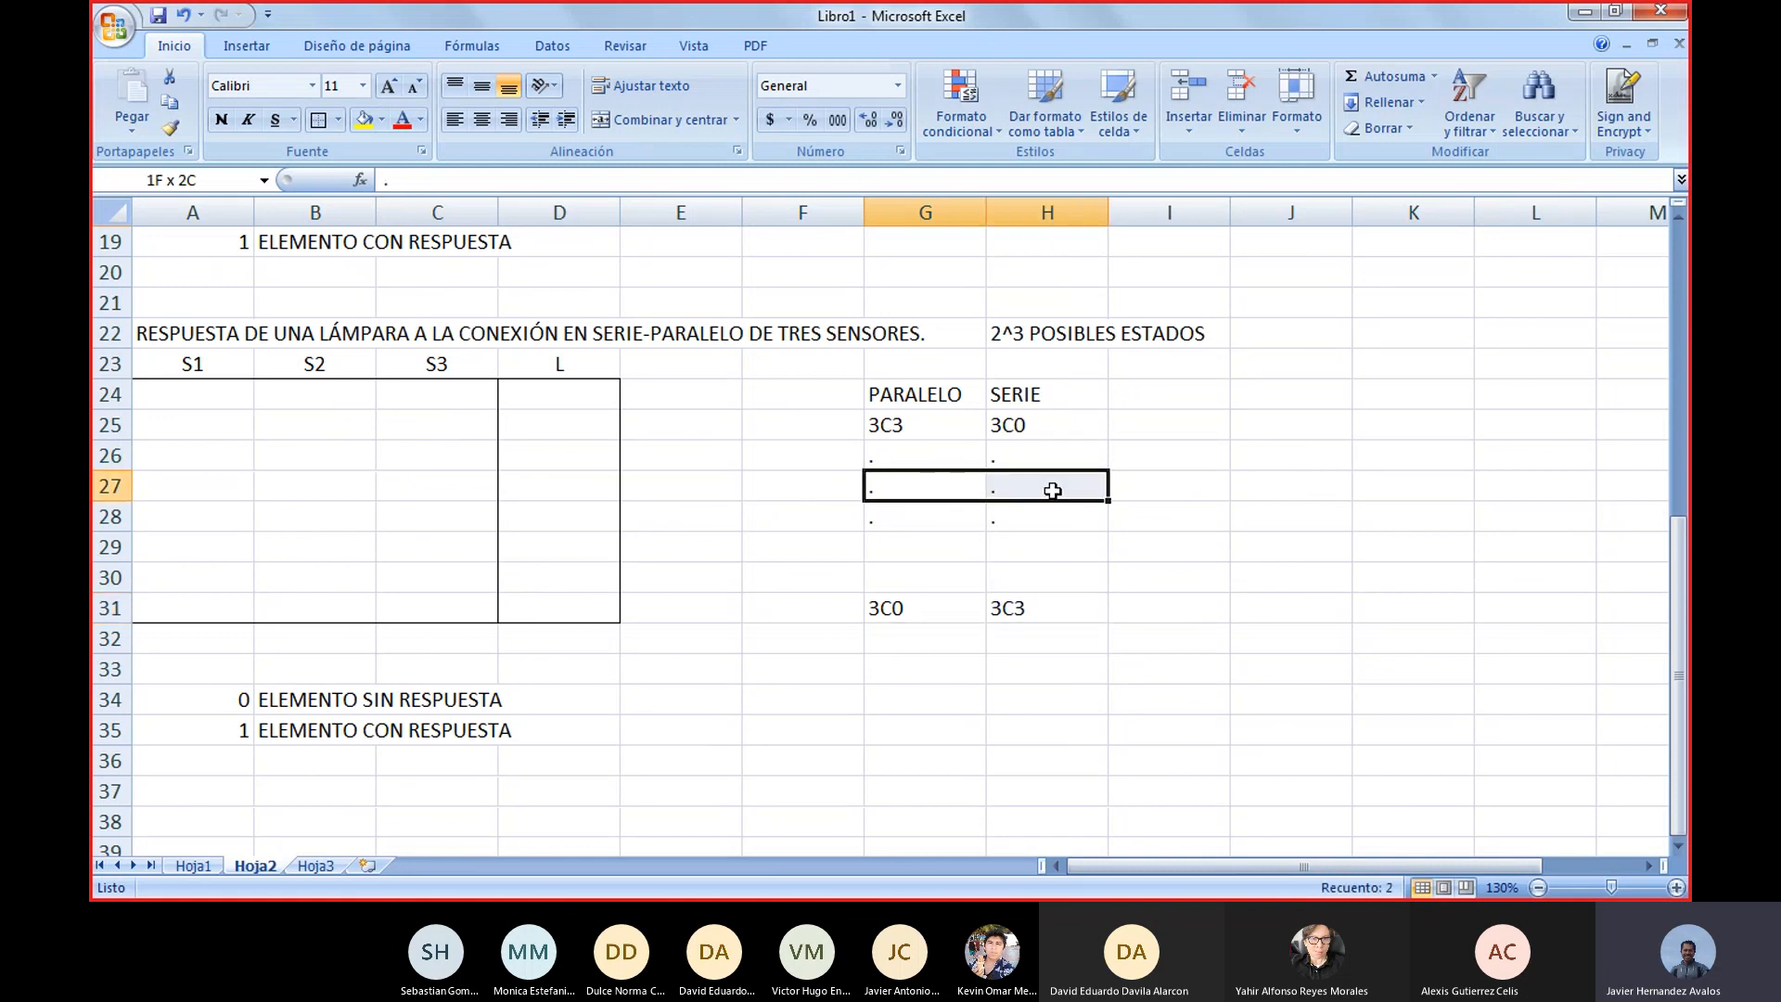
pyautogui.moveTo(927, 517); pyautogui.dragTo(1025, 568)
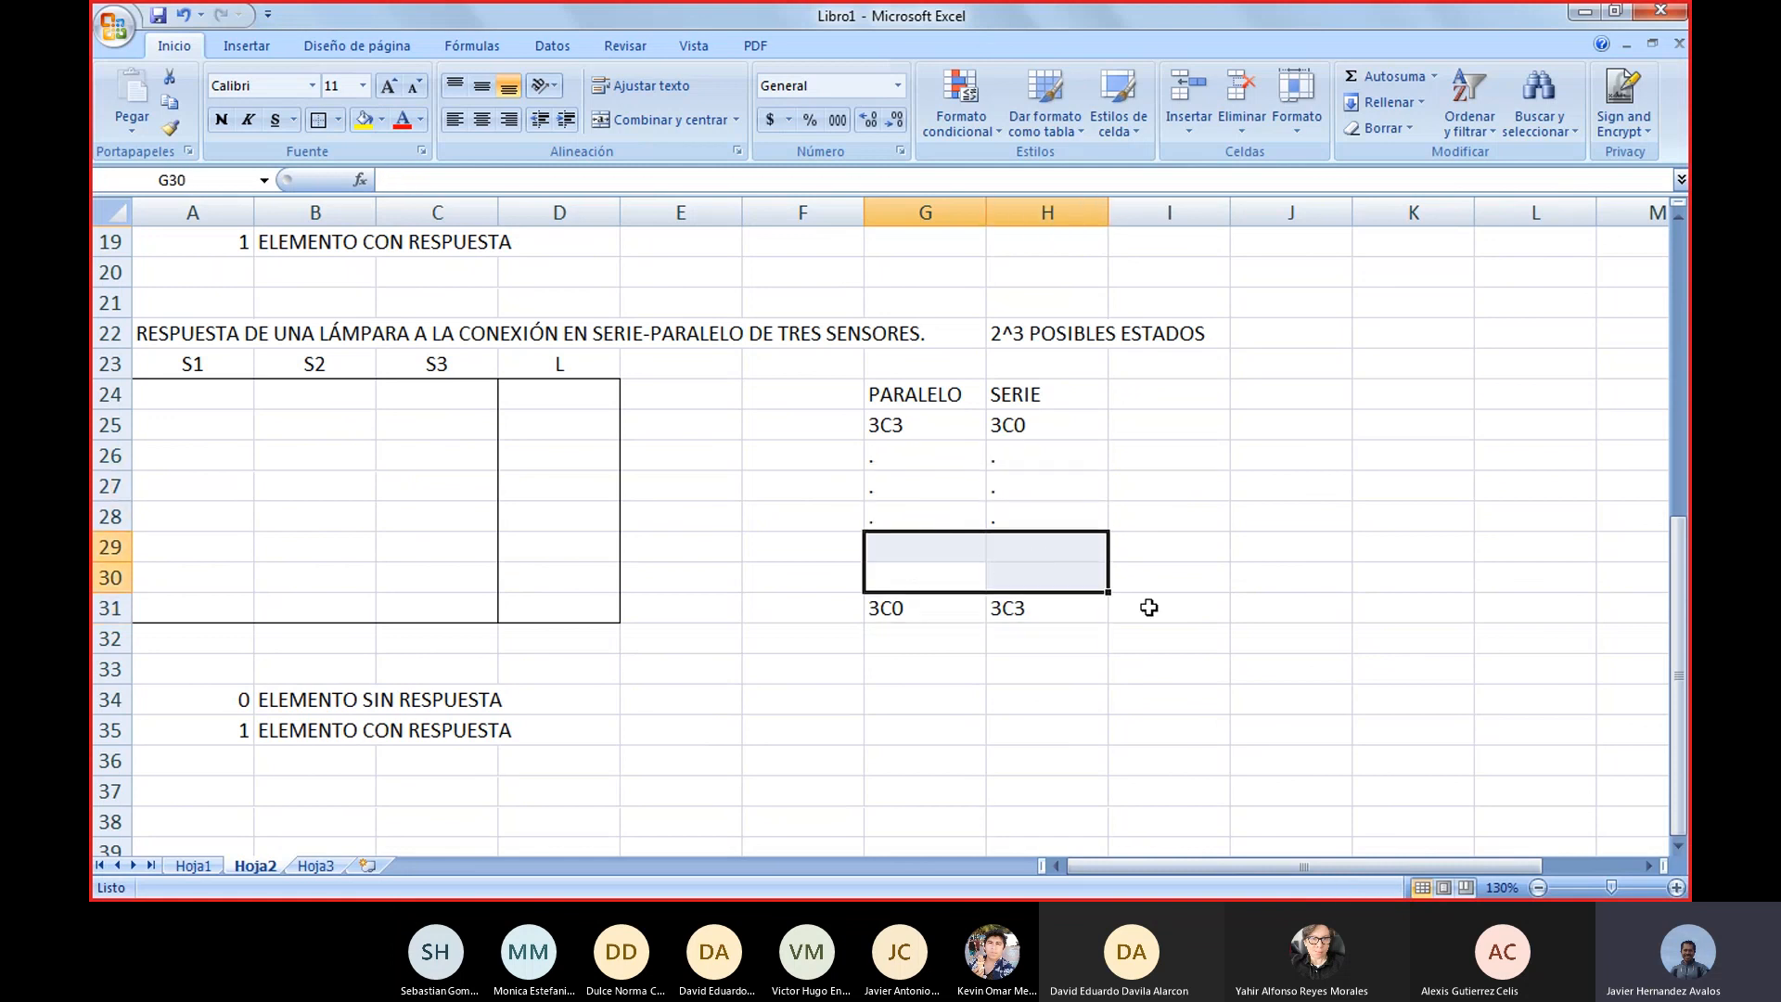
pyautogui.click(1167, 575)
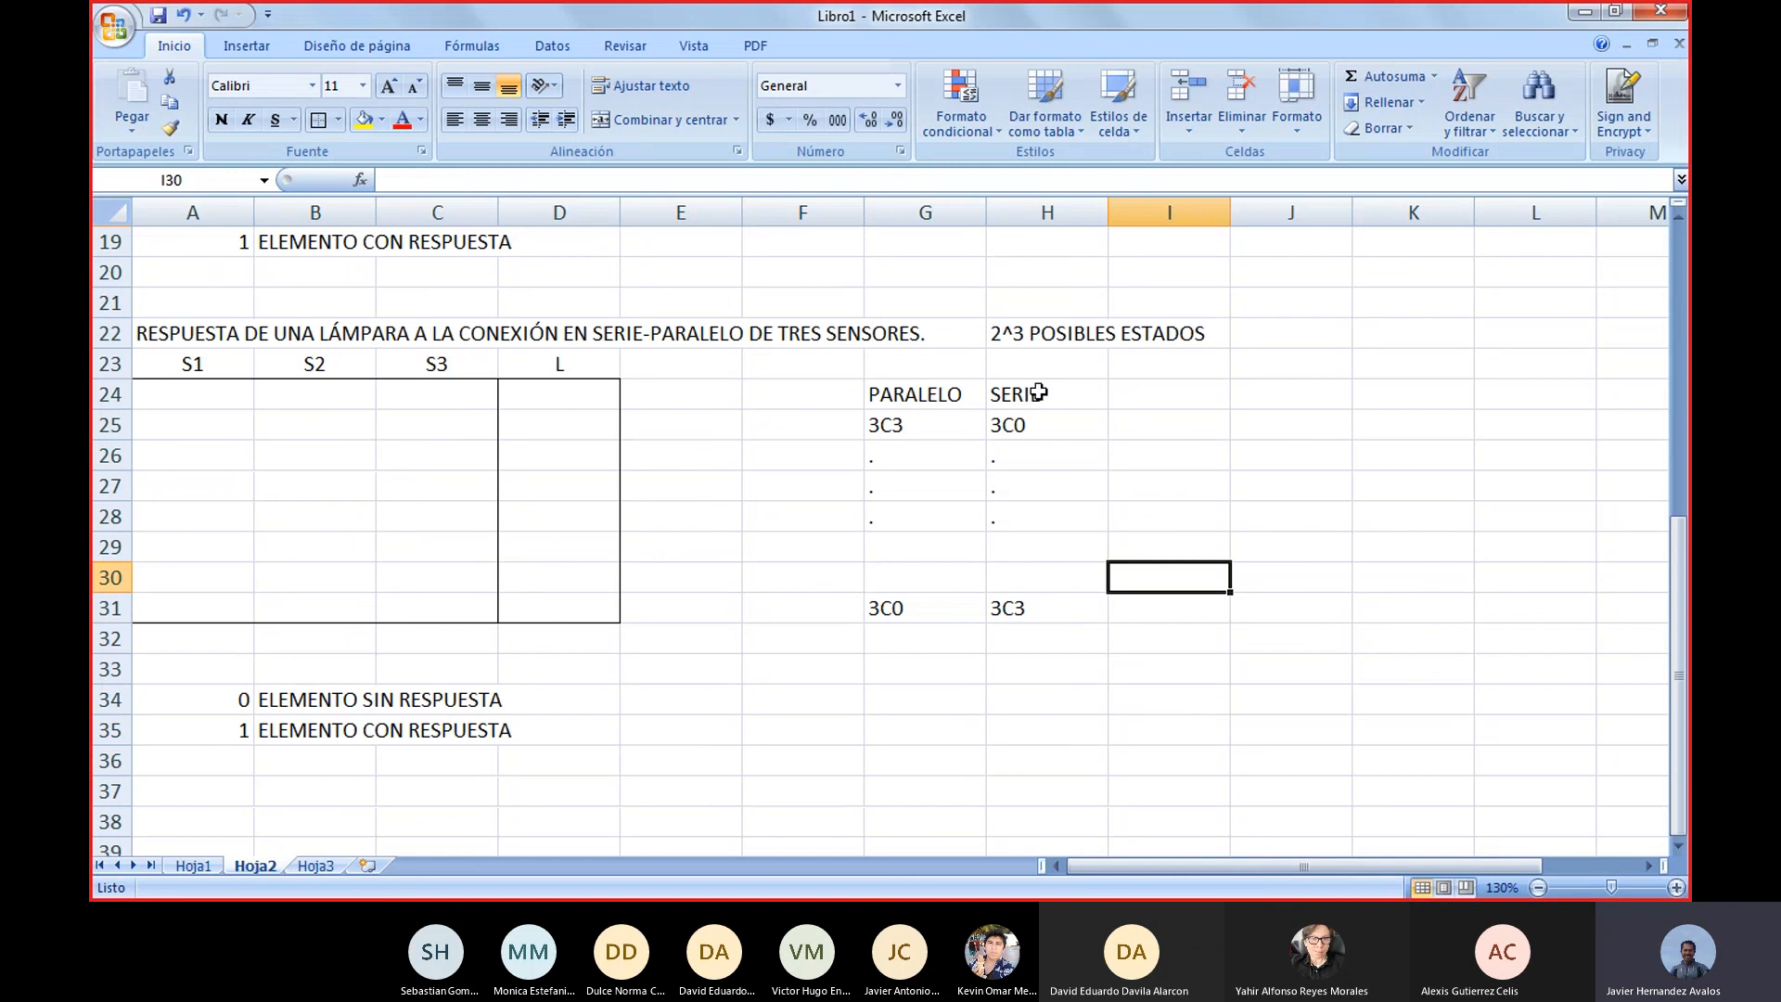
pyautogui.click(786, 335)
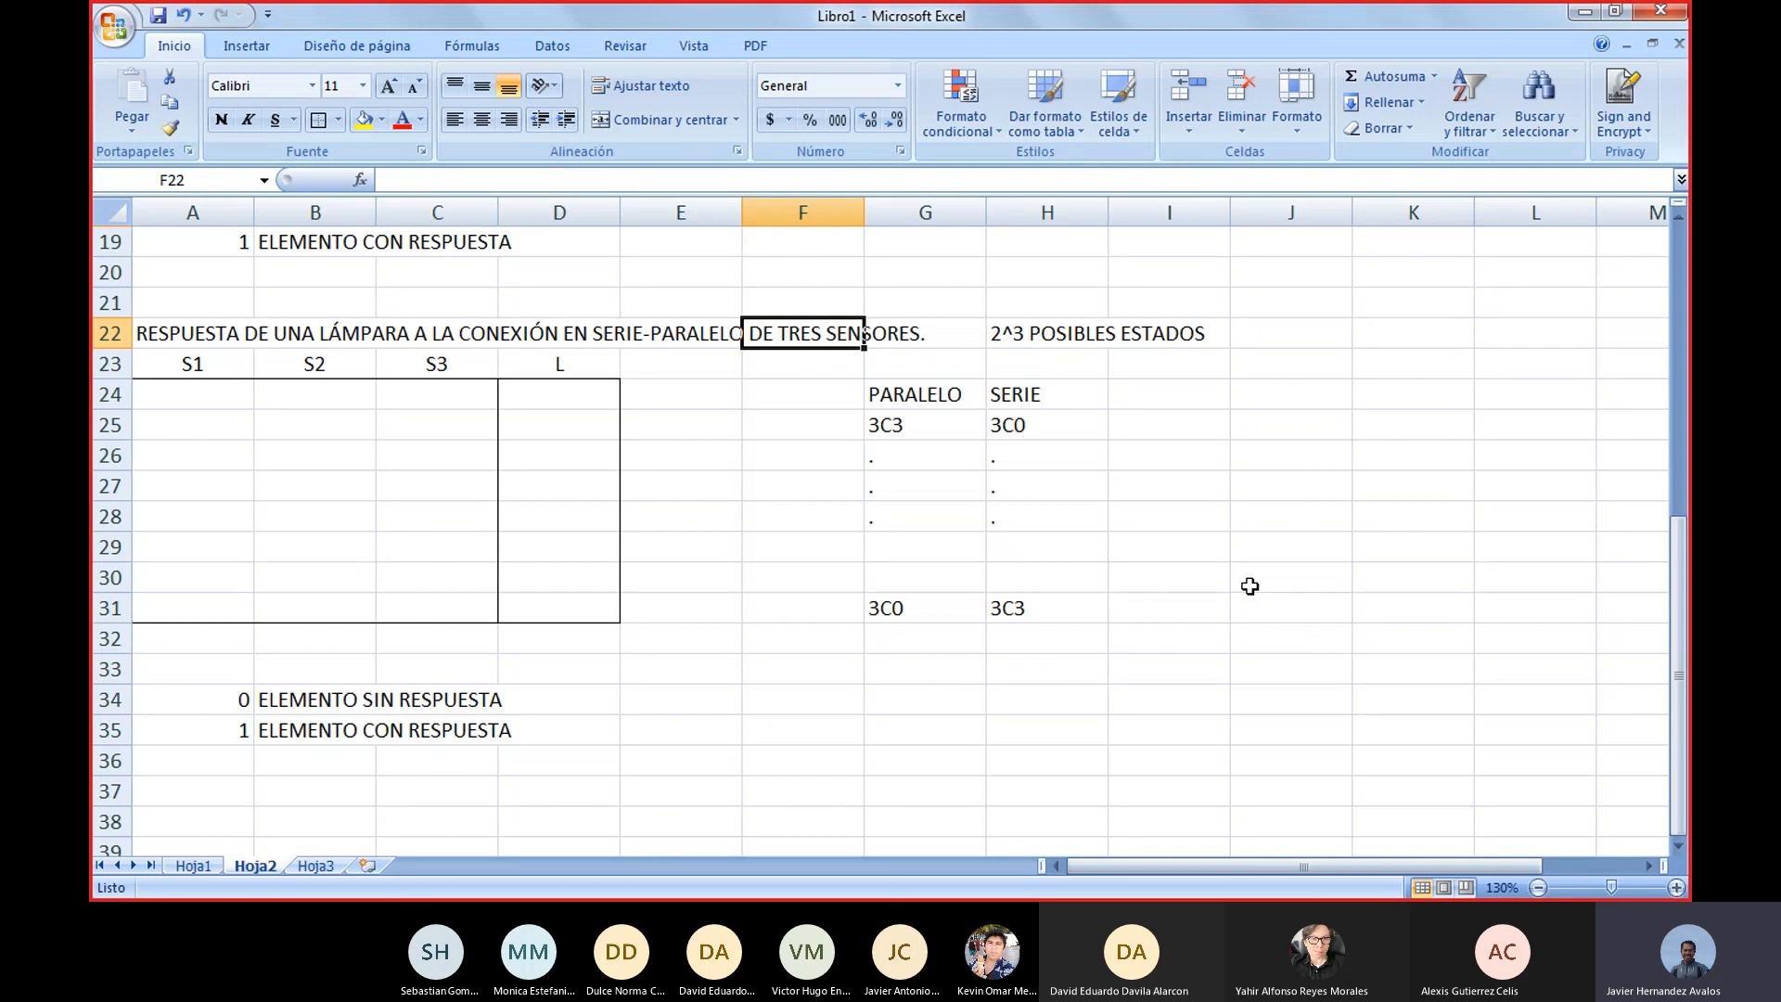
pyautogui.click(1293, 583)
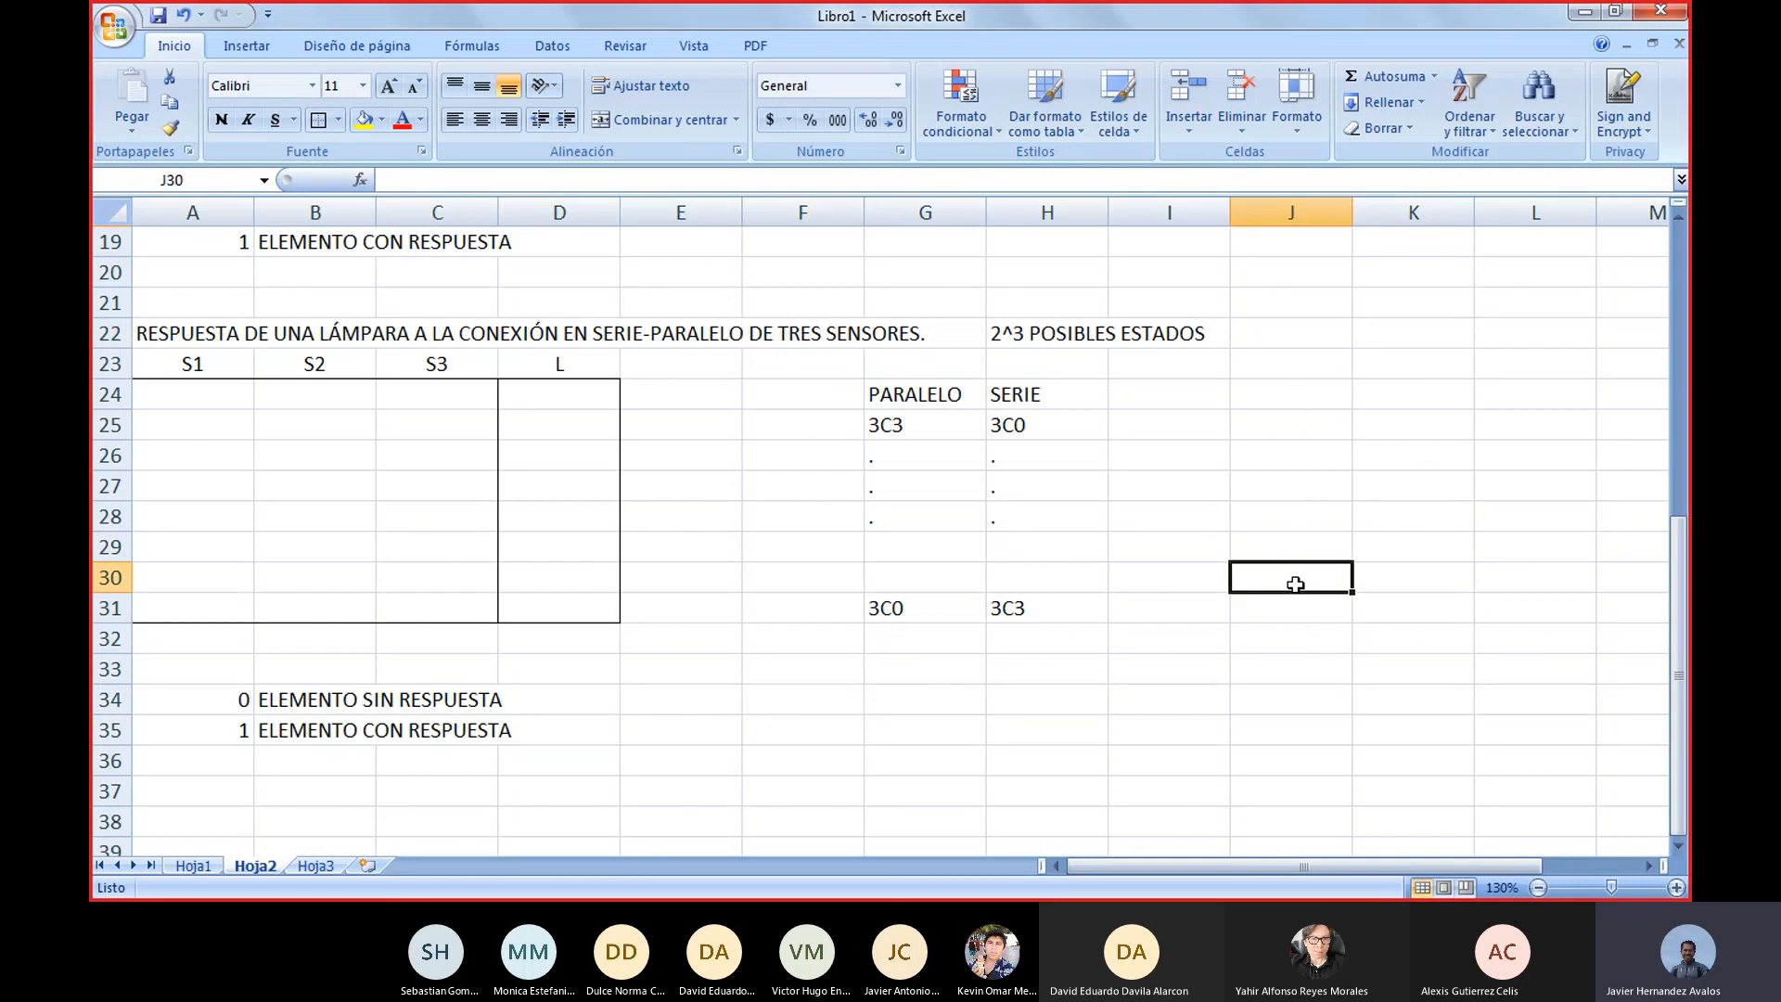